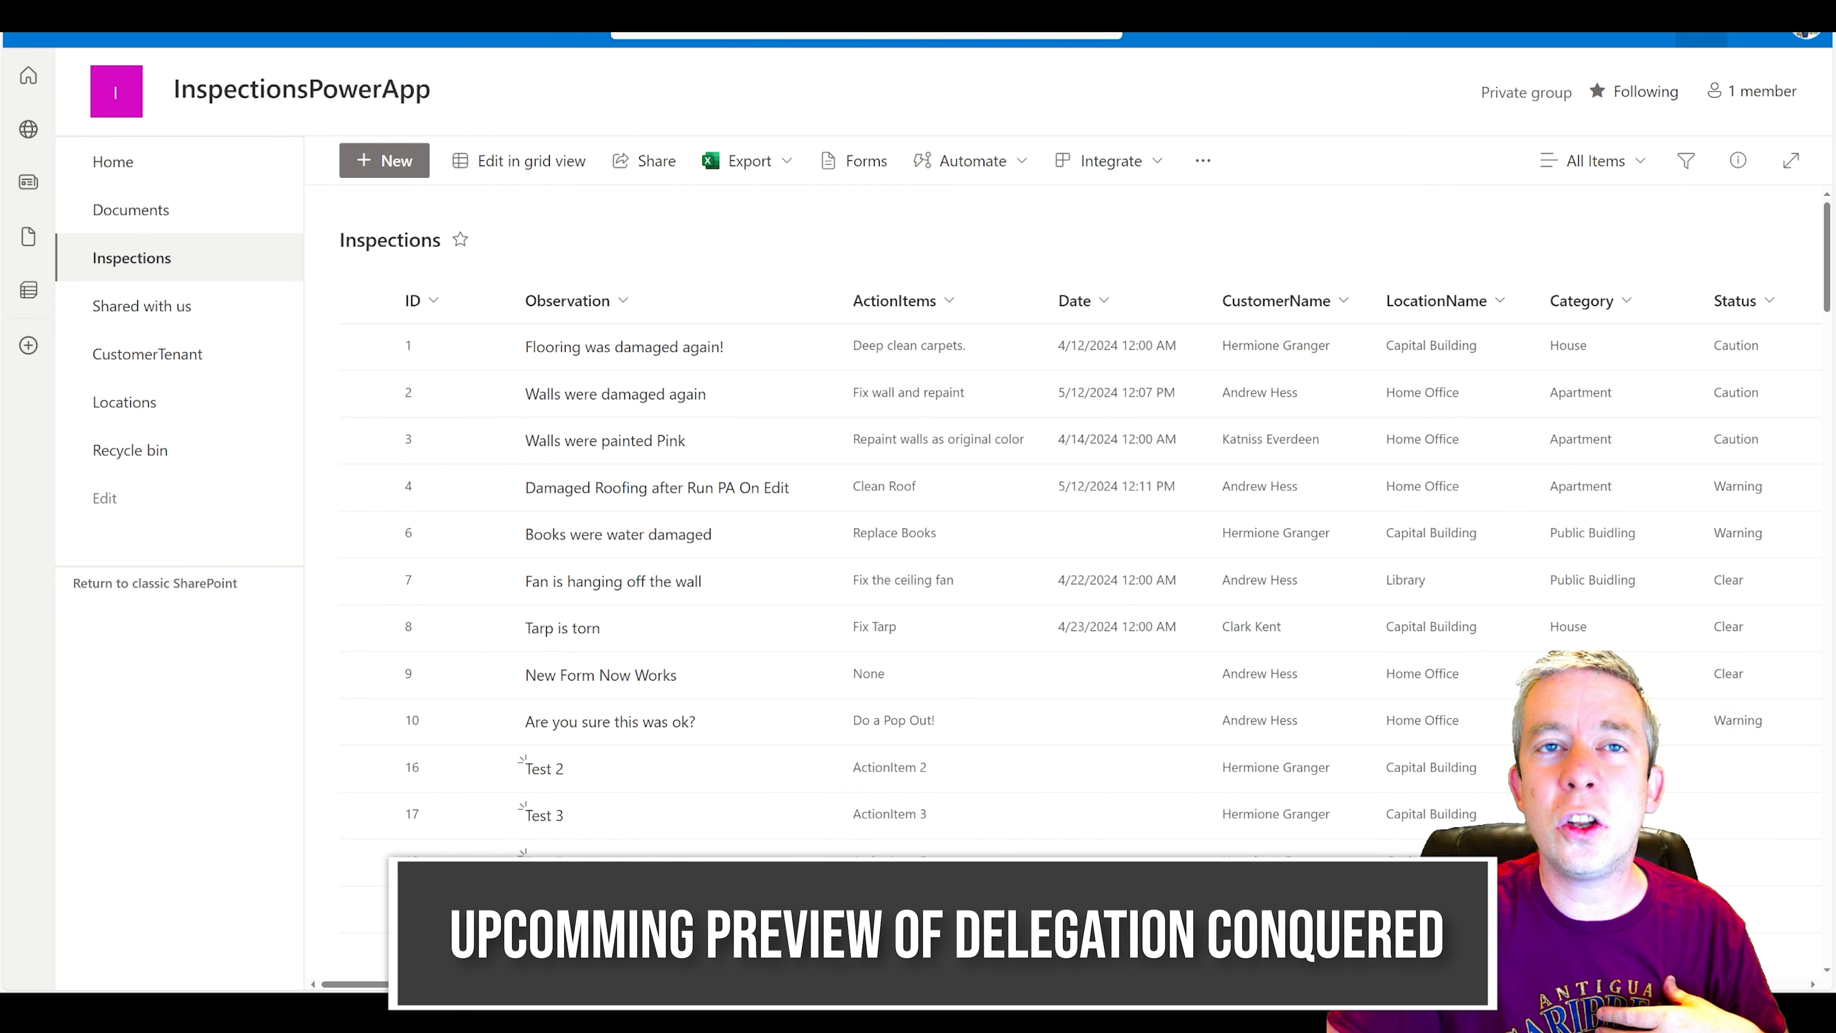
Open the list settings of the SharePoint Inspections list.
click(1702, 37)
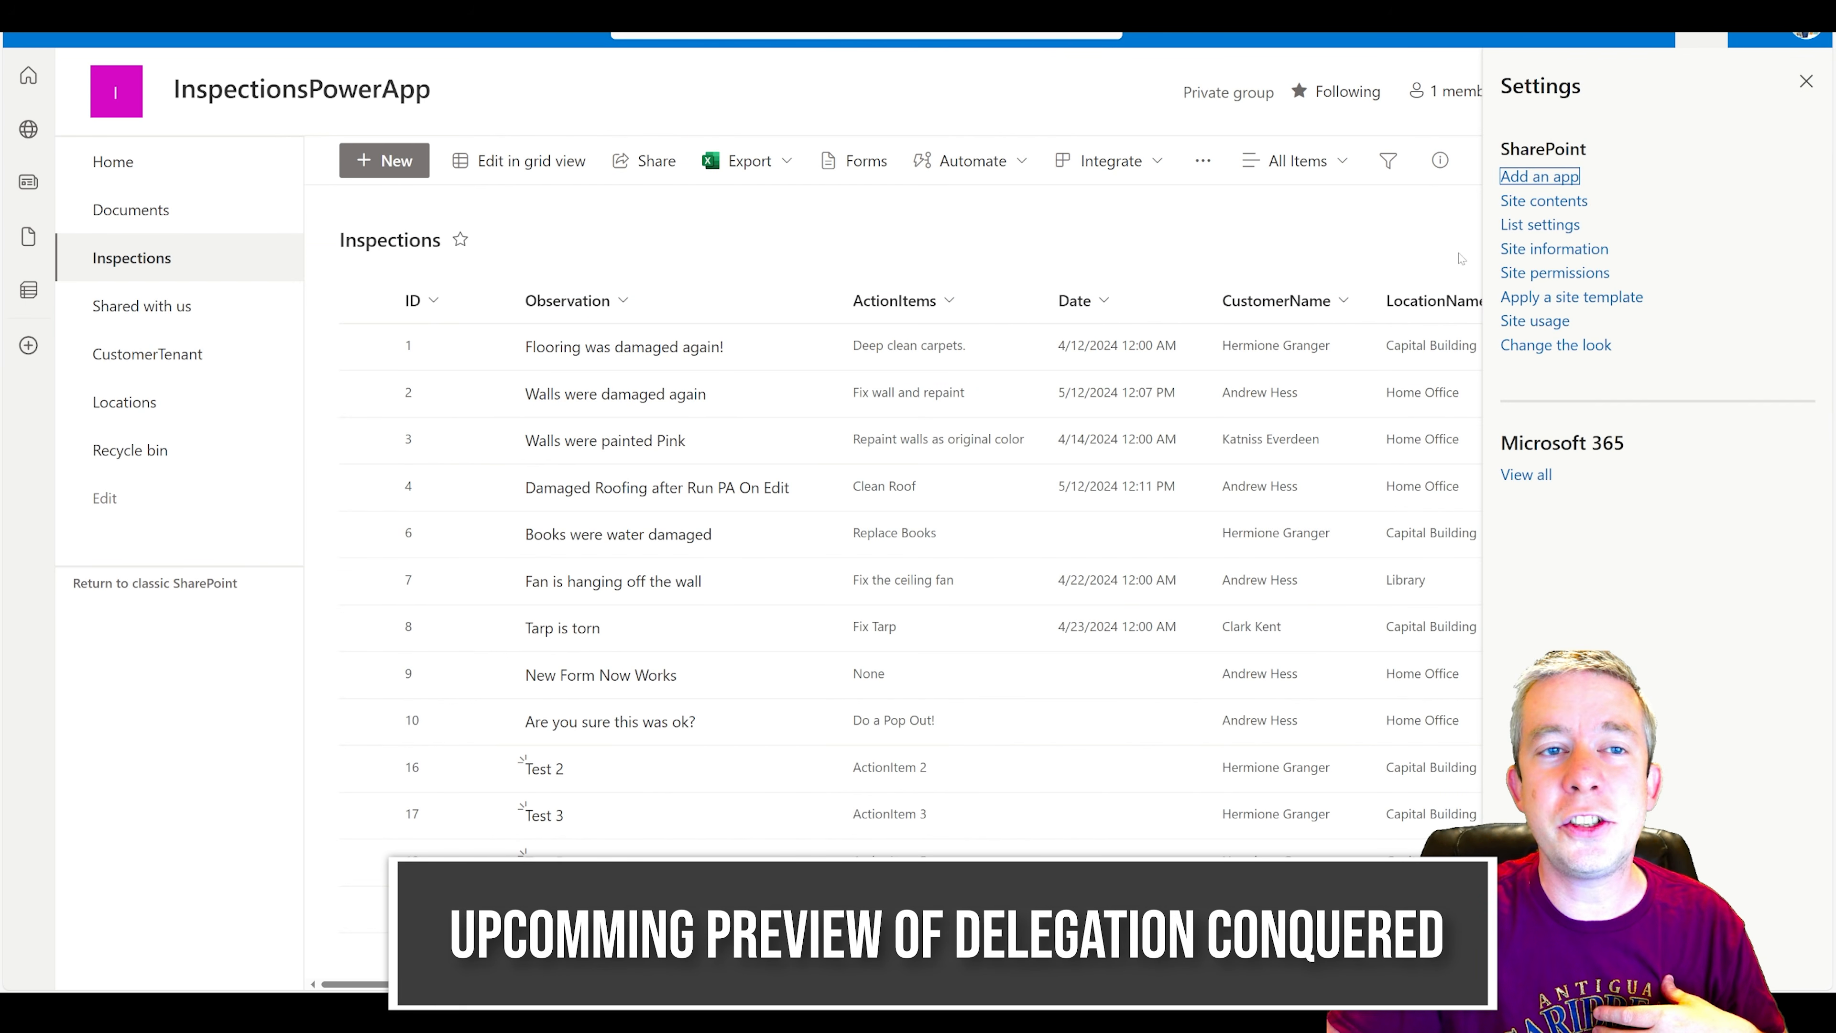
click(1553, 230)
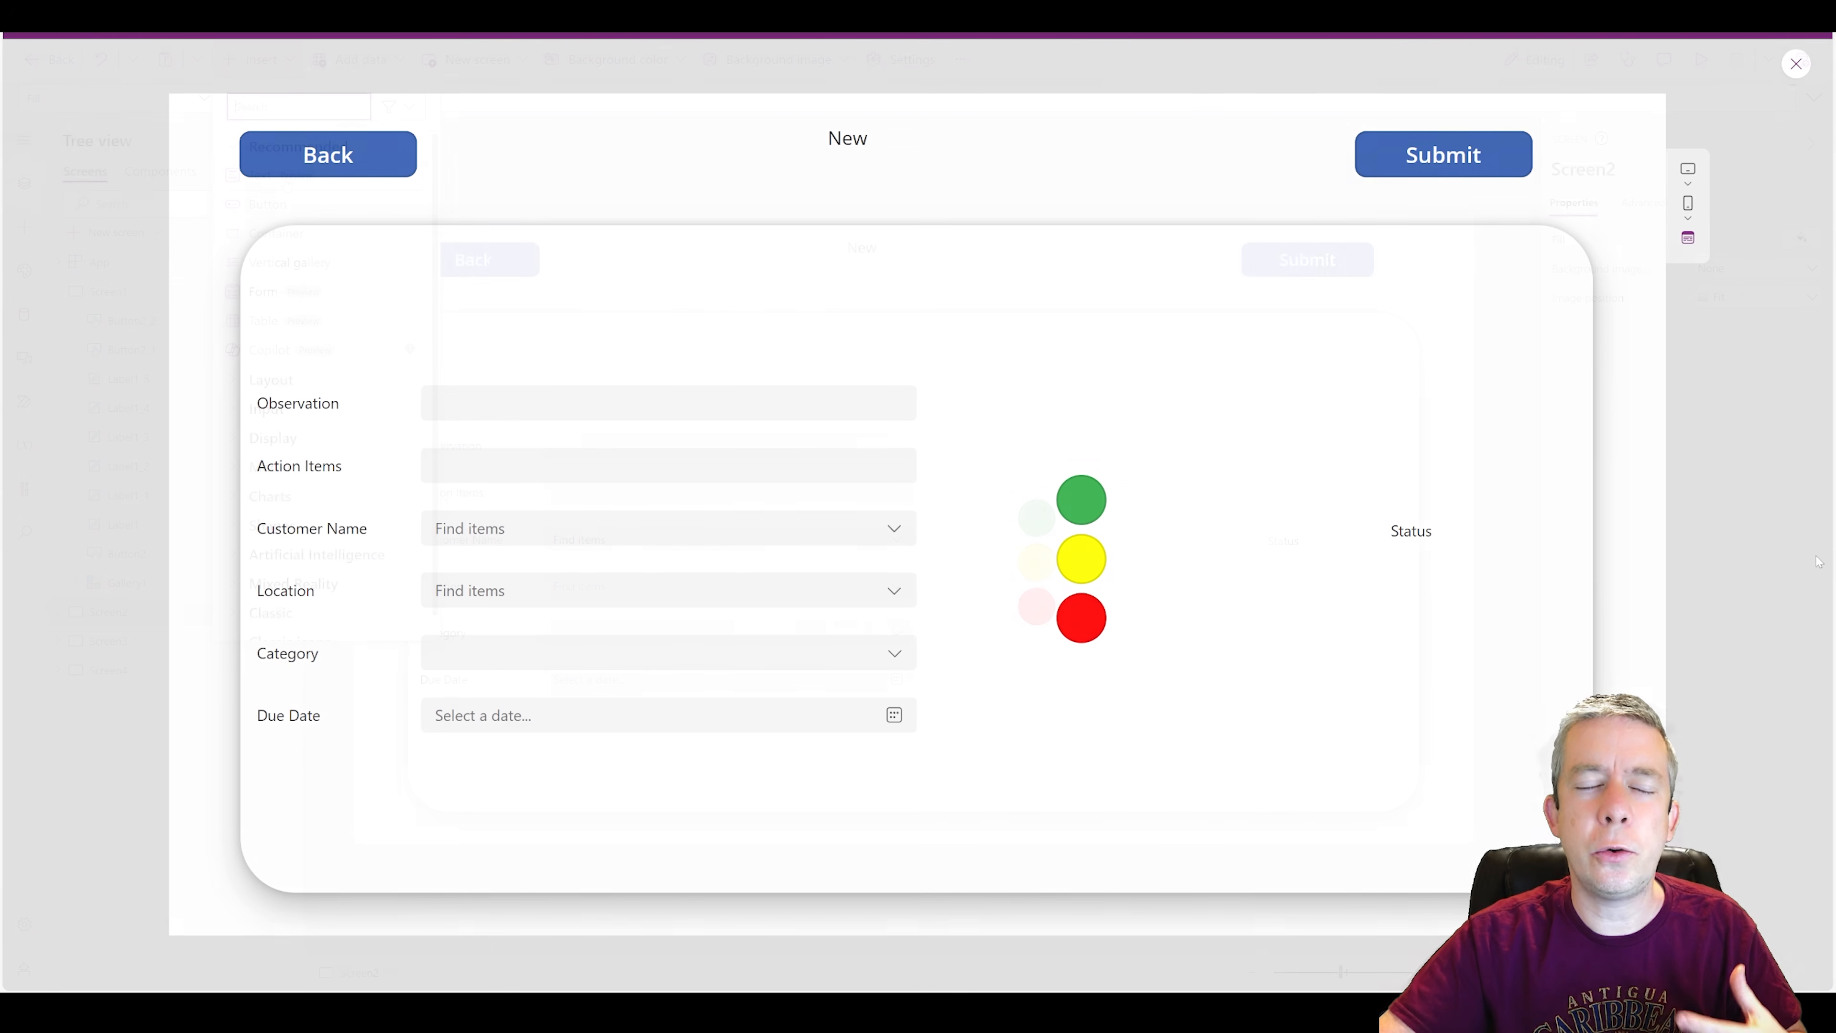
Insert a button on Screen2 and place it between the New label and the Submit button.
click(261, 59)
click(239, 204)
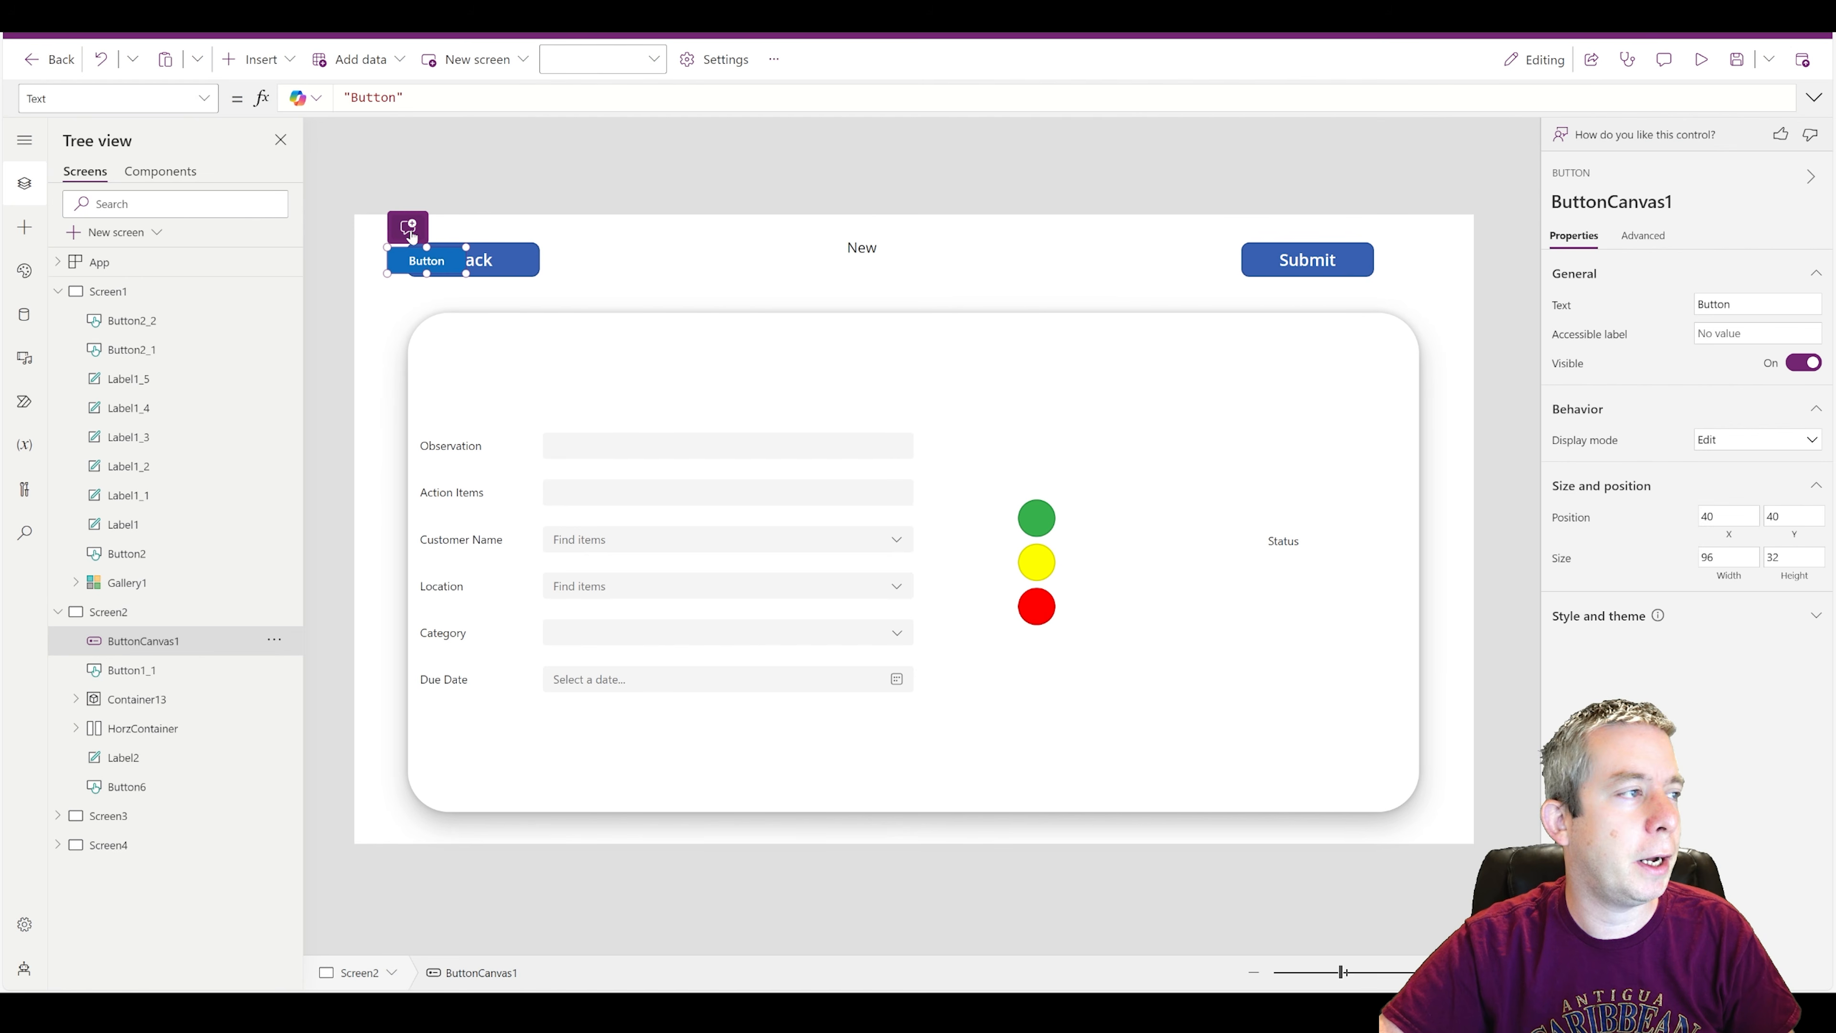
drag(411, 236, 1102, 238)
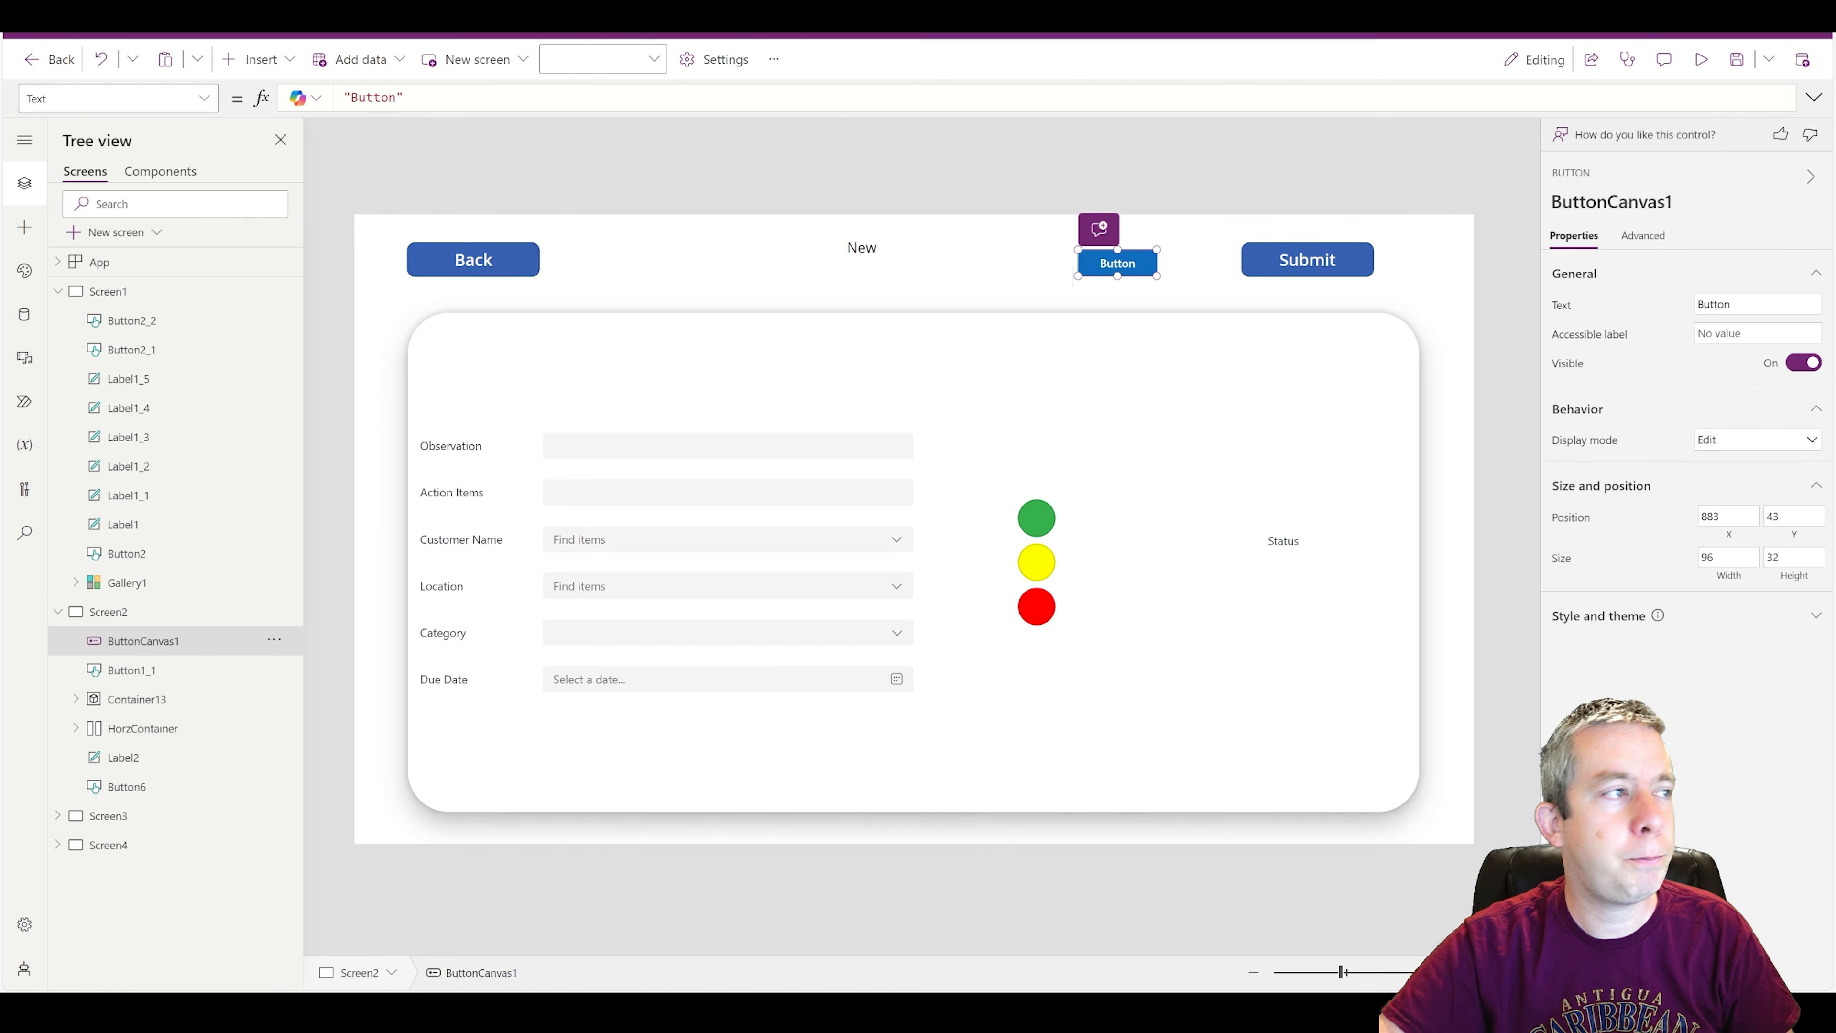
Set the new button's text to "Patch 1000".
double_click(373, 98)
text(Pat)
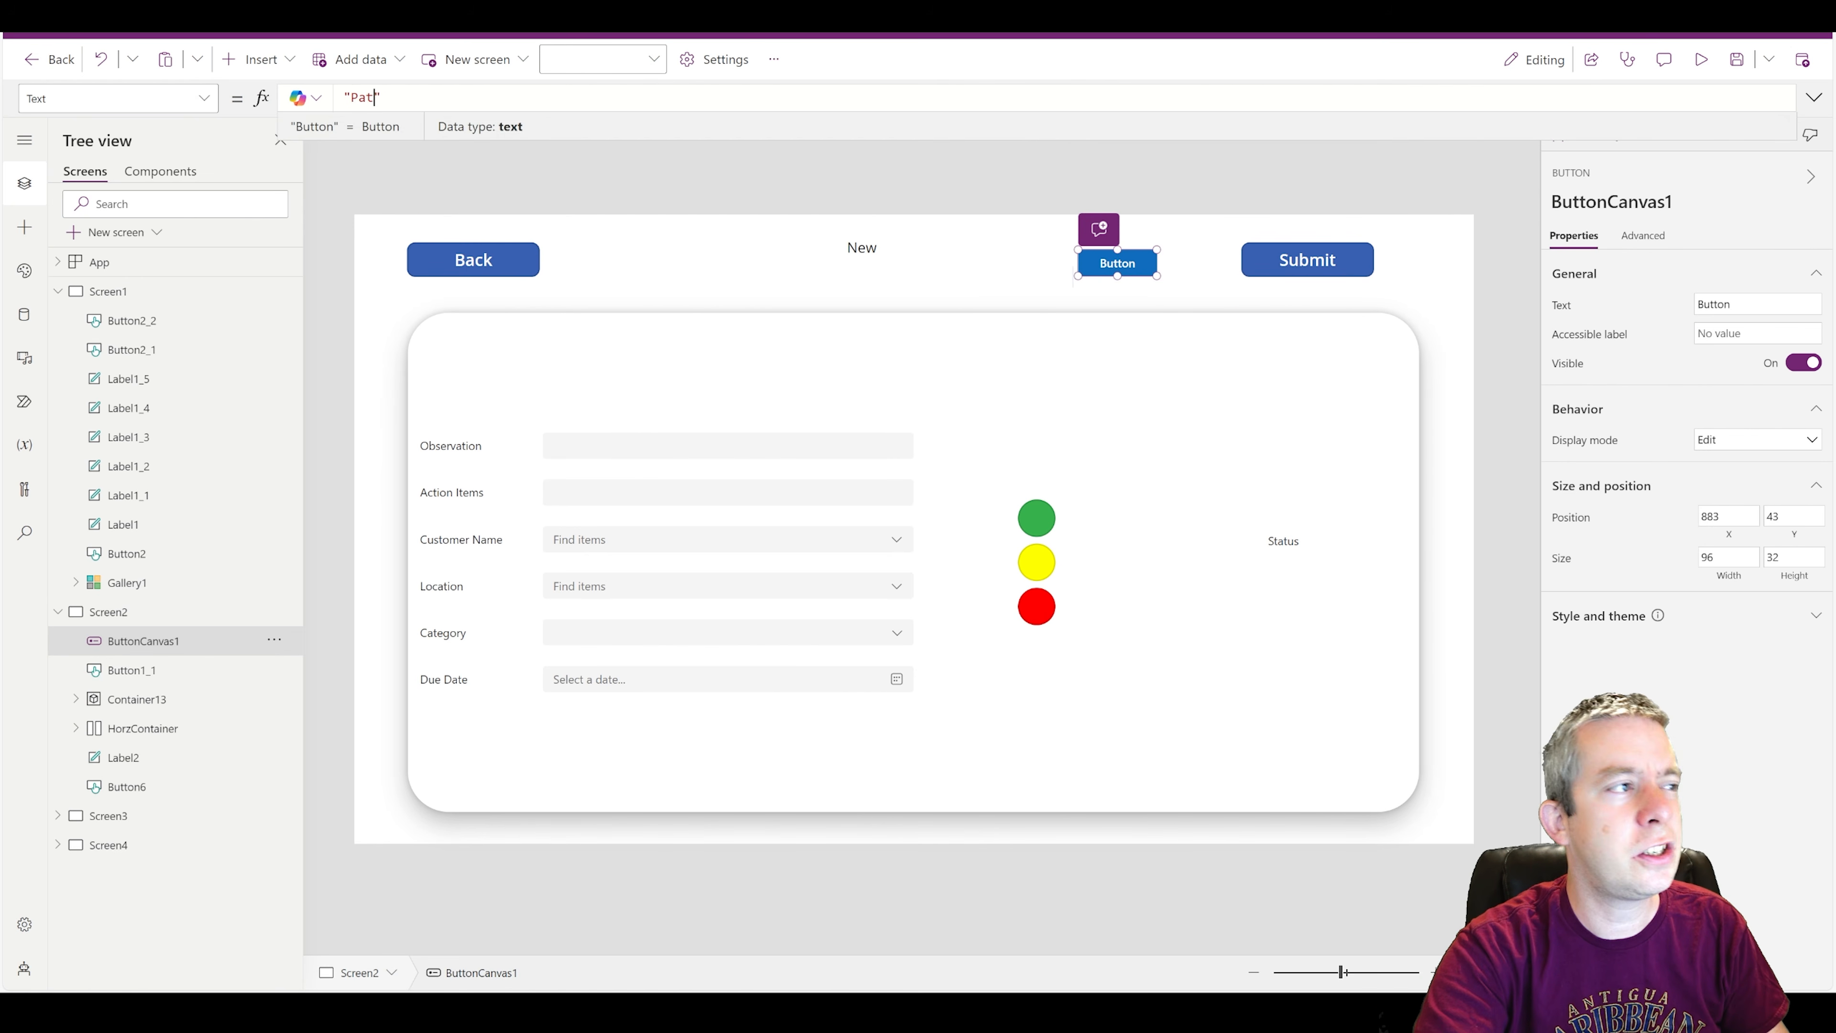
text(ch 1000)
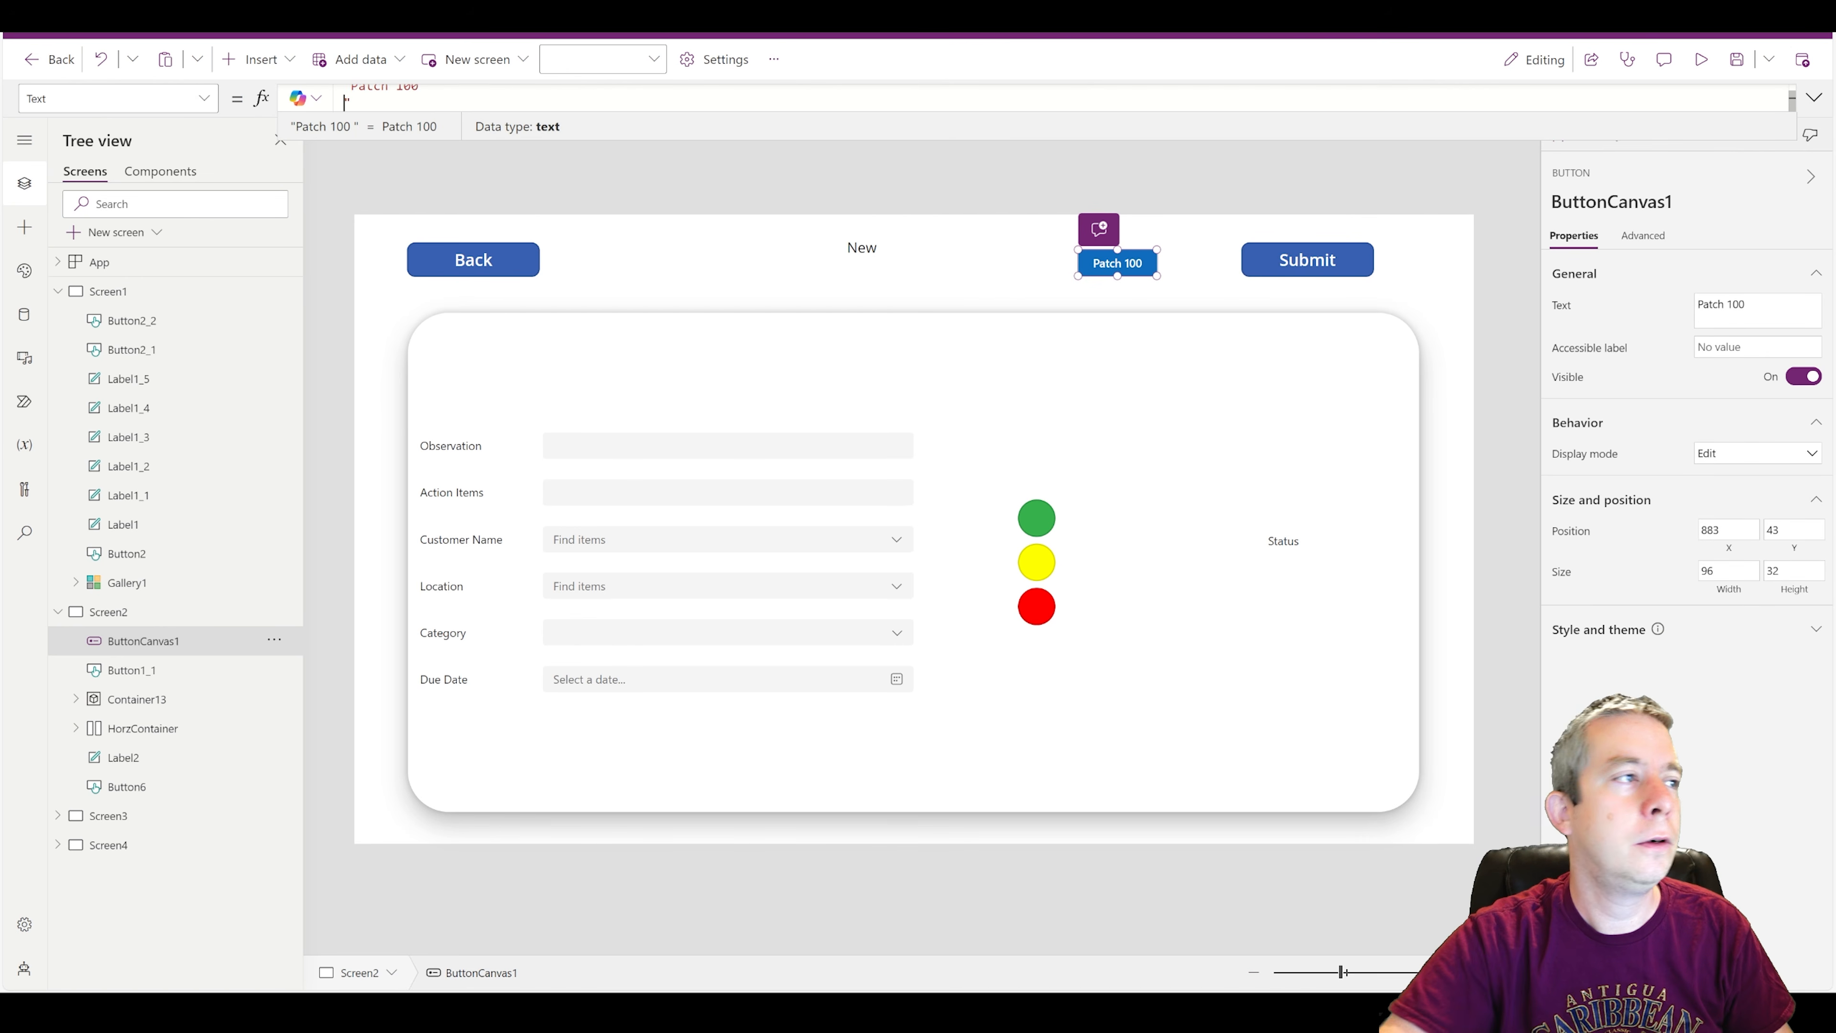
click(1125, 176)
Replace the Patch 1000 button's OnSelect formula with a Patch call targeting the Inspections data source.
click(1107, 263)
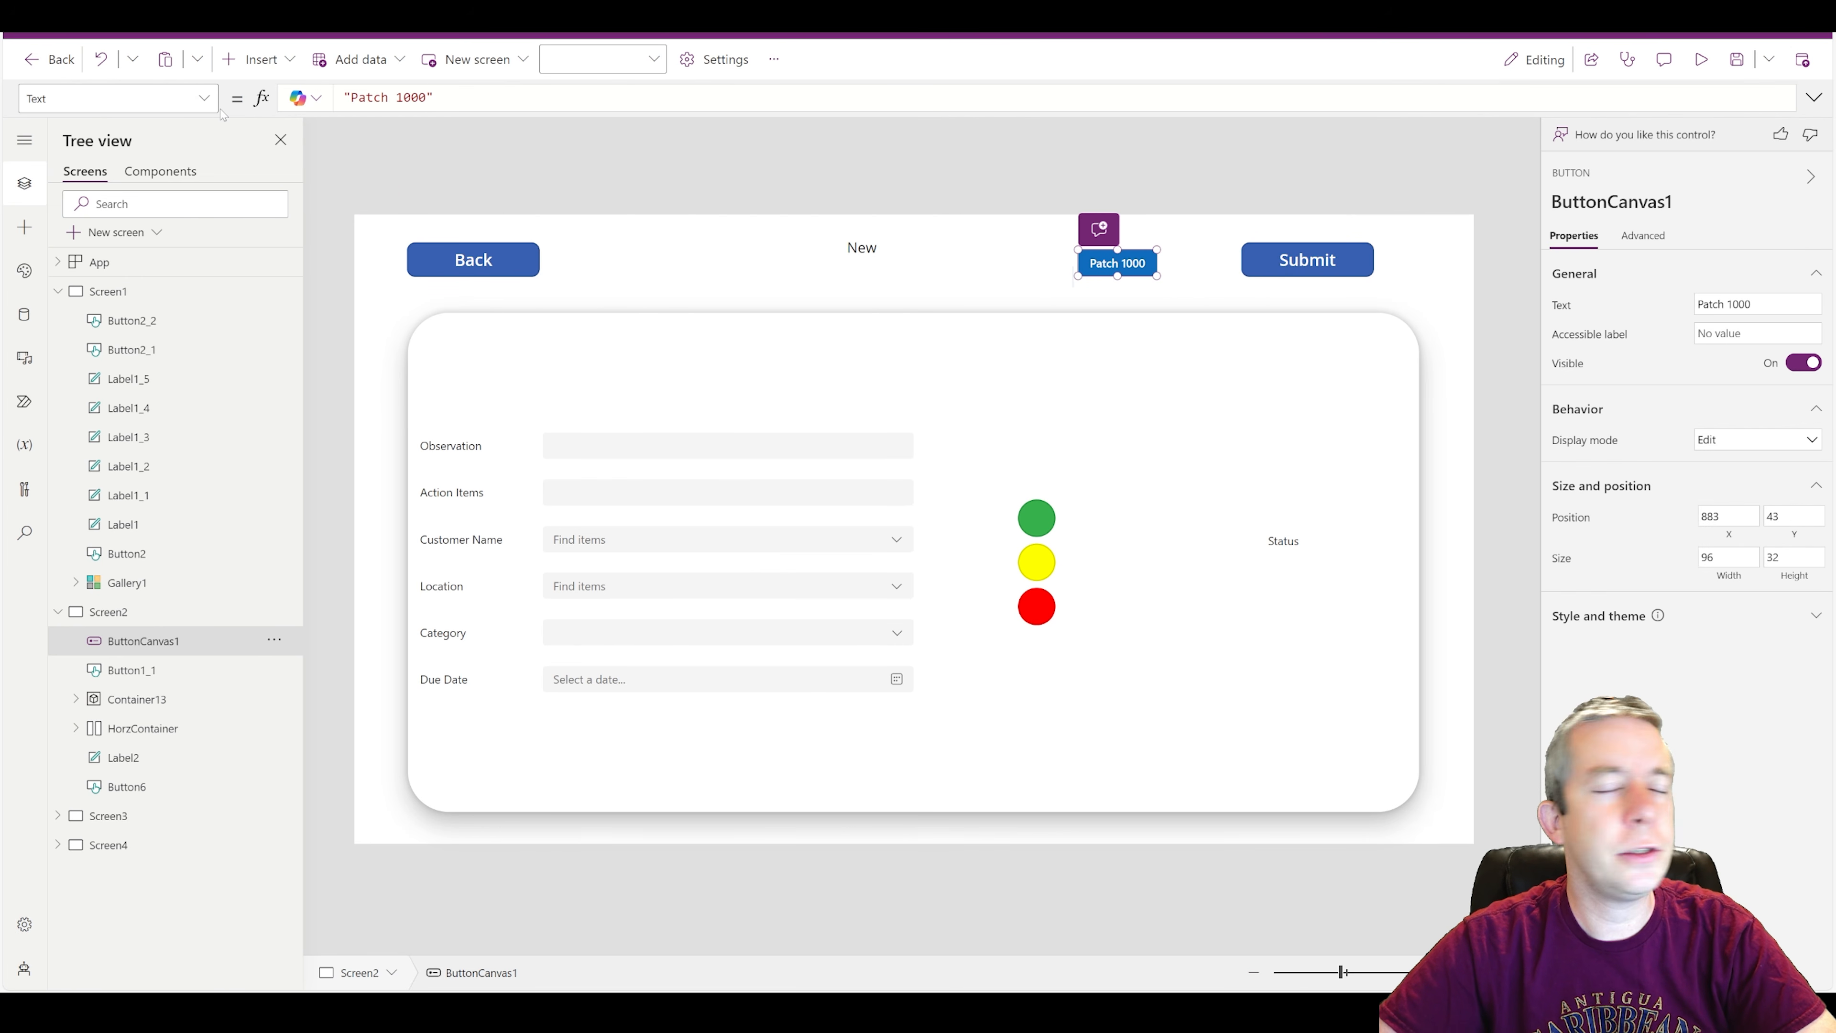
click(206, 107)
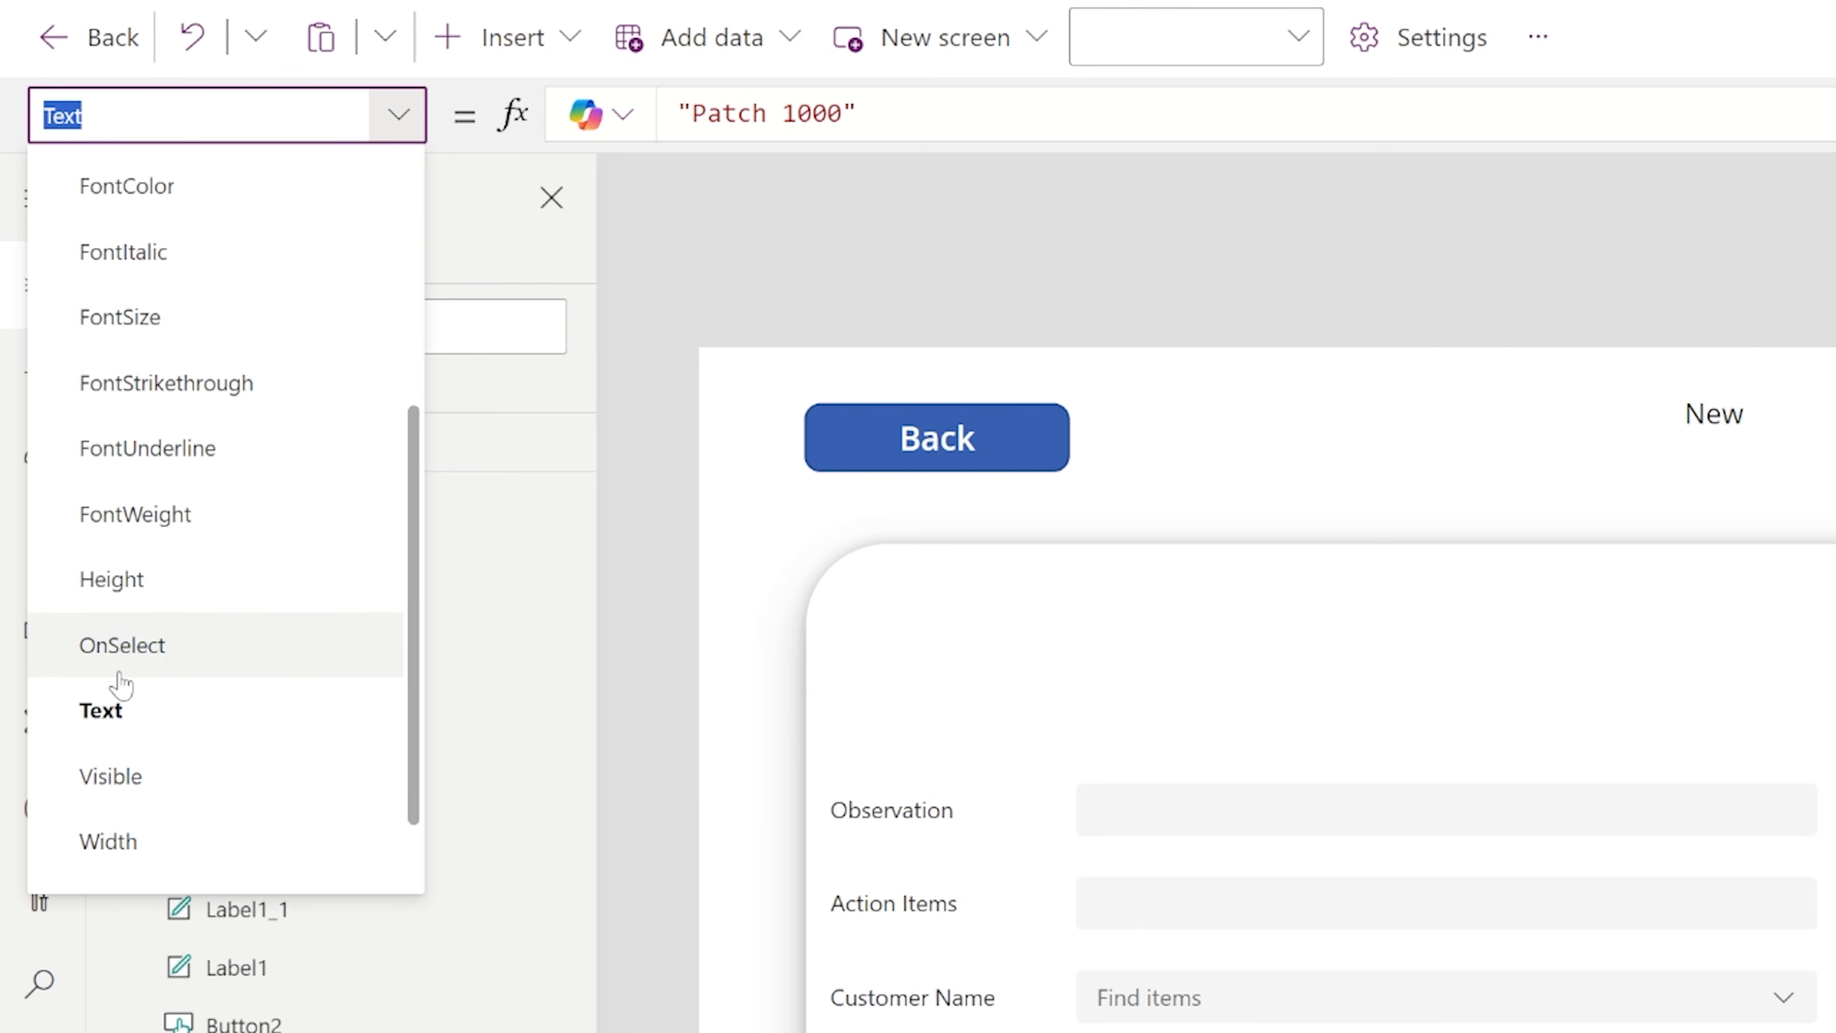
click(120, 691)
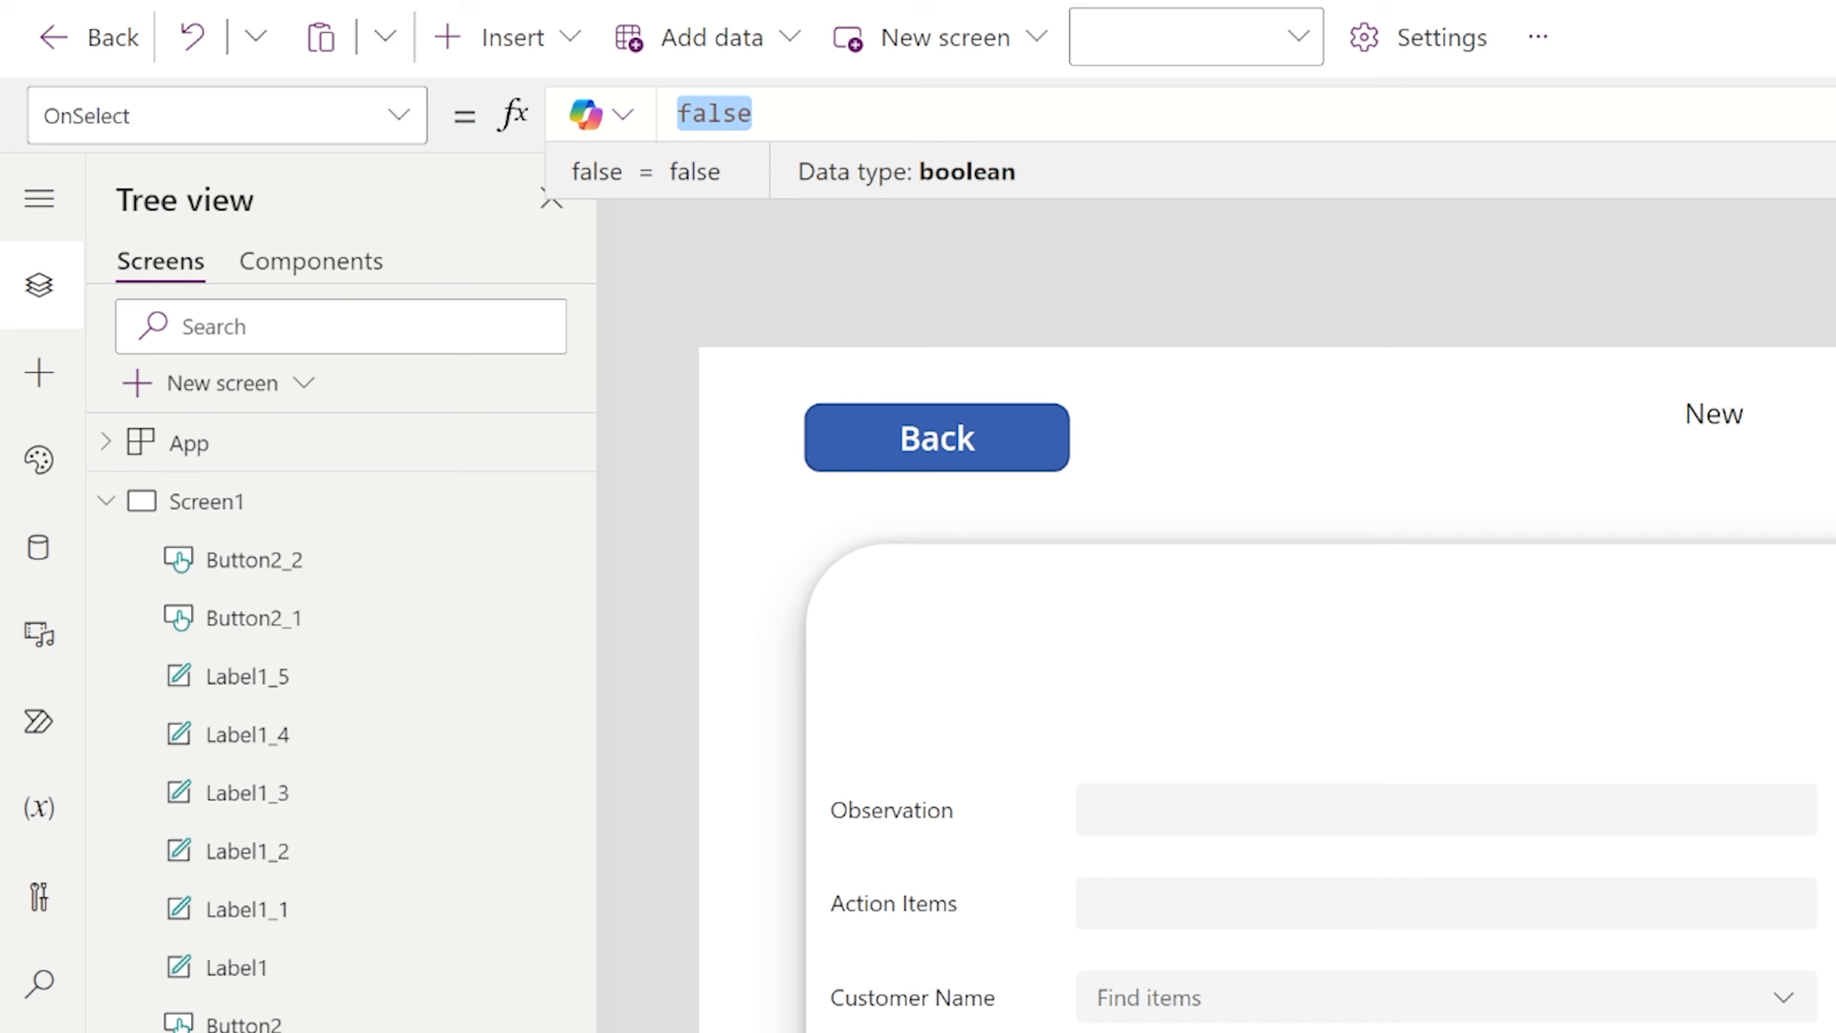
click(1832, 113)
drag(788, 119, 324, 49)
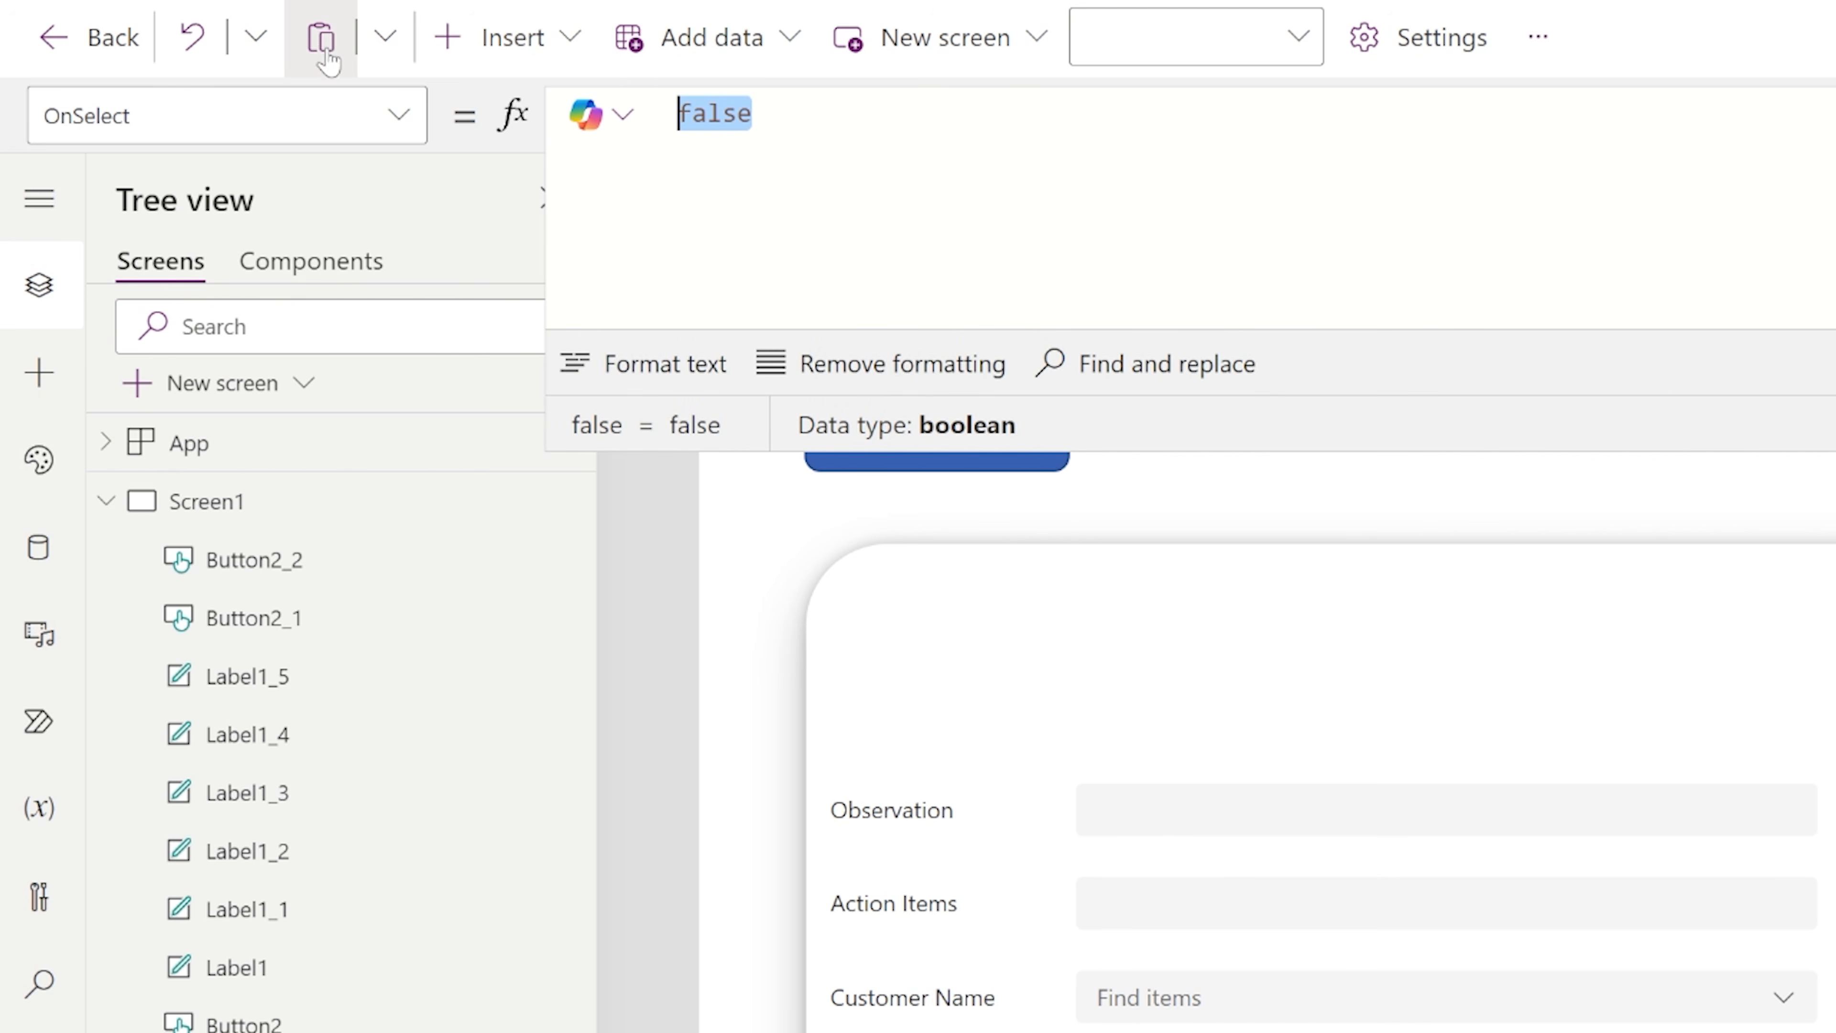
text(Patch()
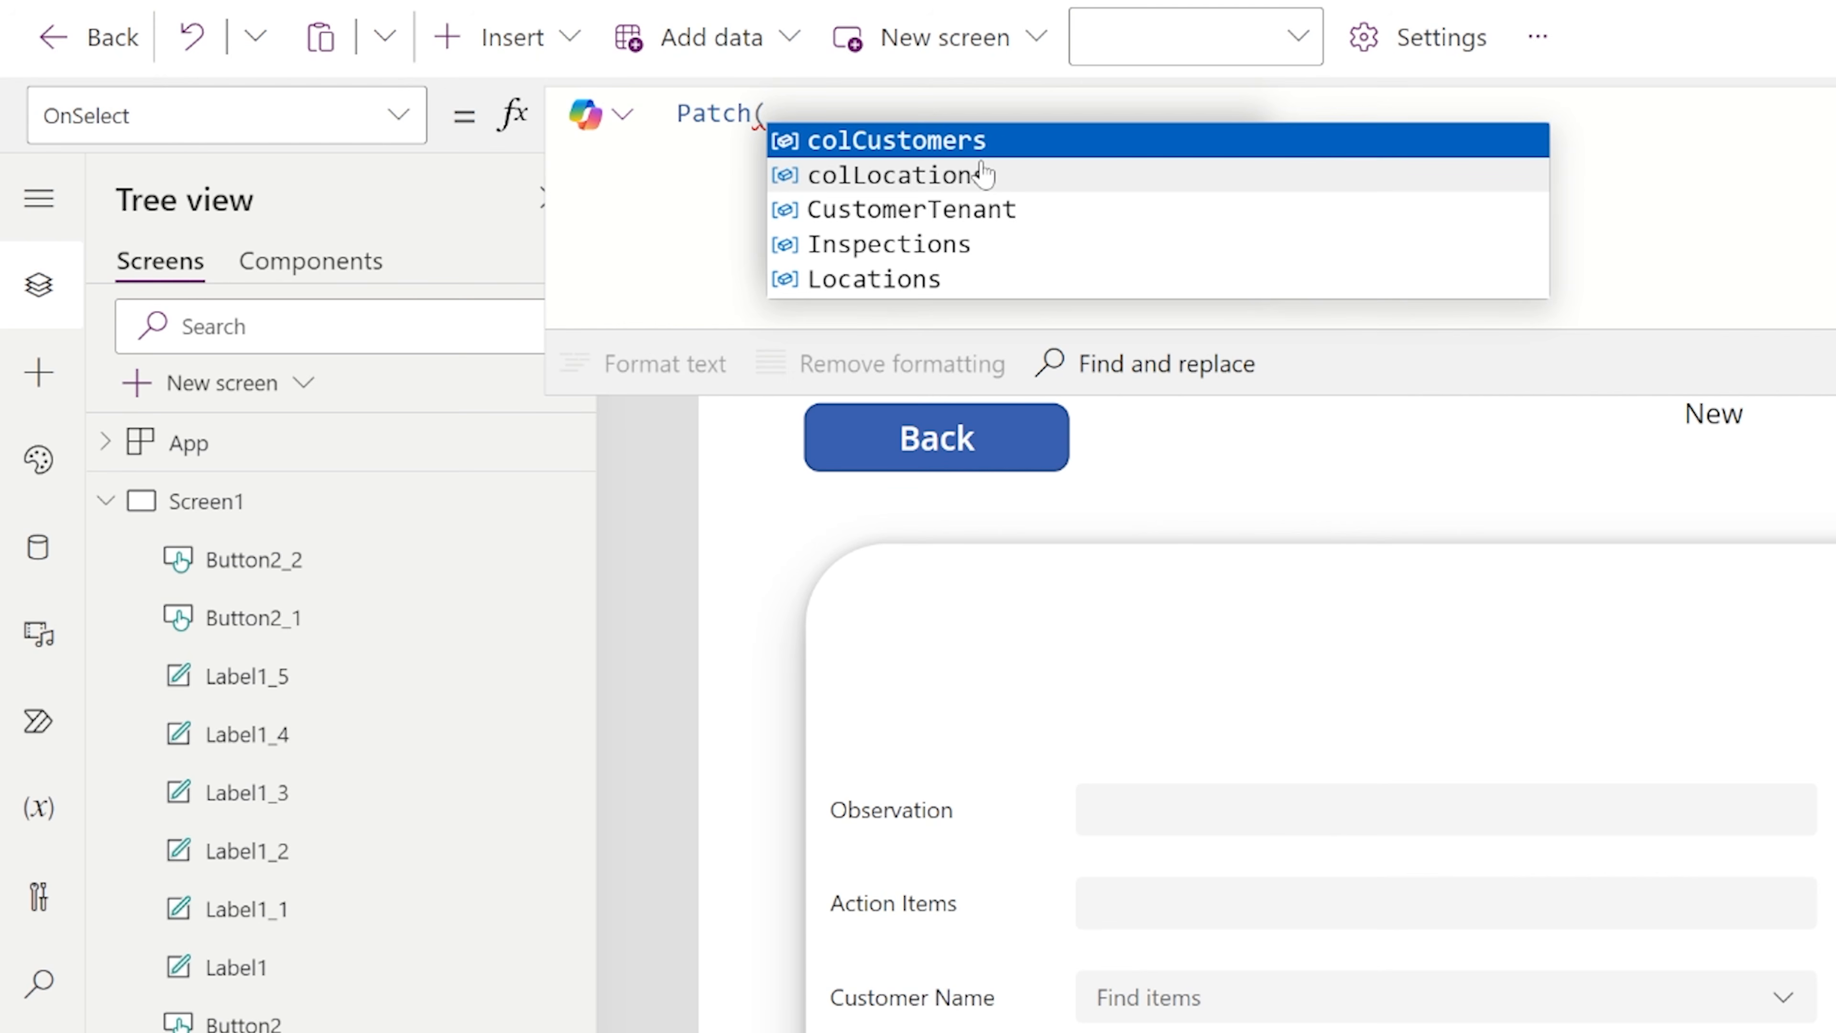
click(984, 244)
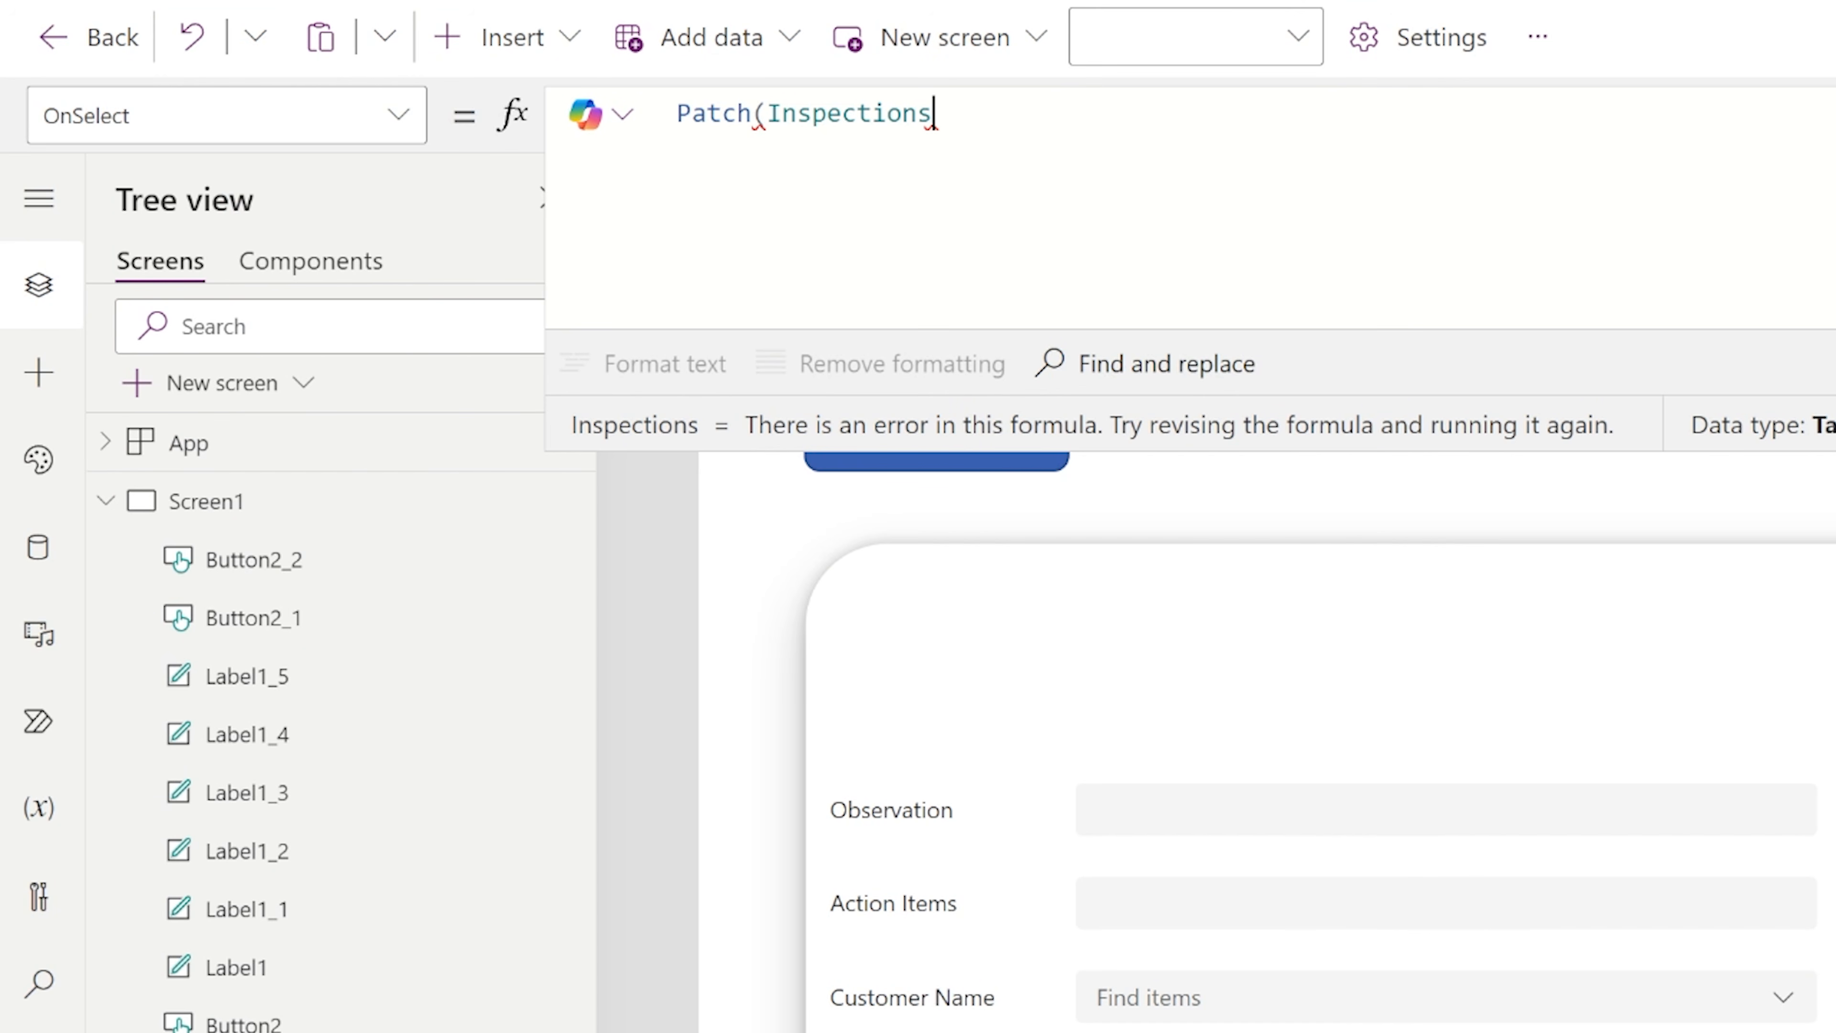
Add ForAll(Sequence(1000), as the second argument of the Patch call on Inspections.
text(,)
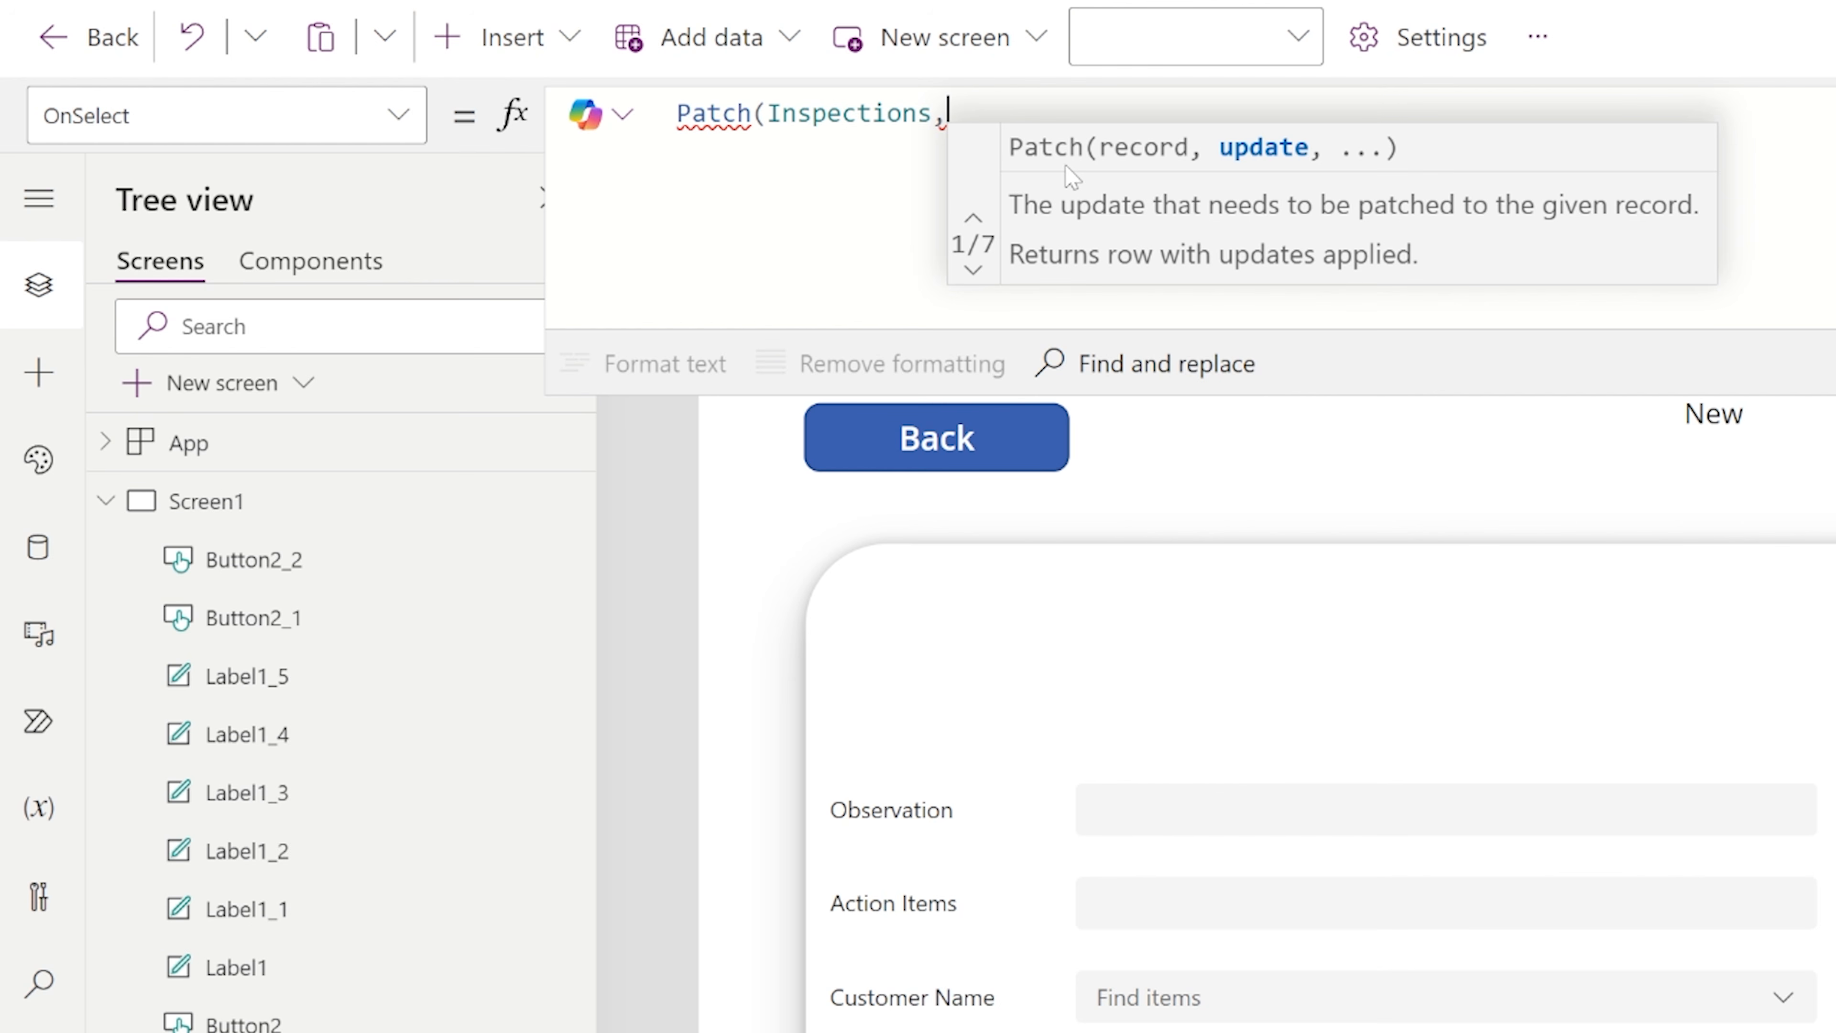
text(ForAl)
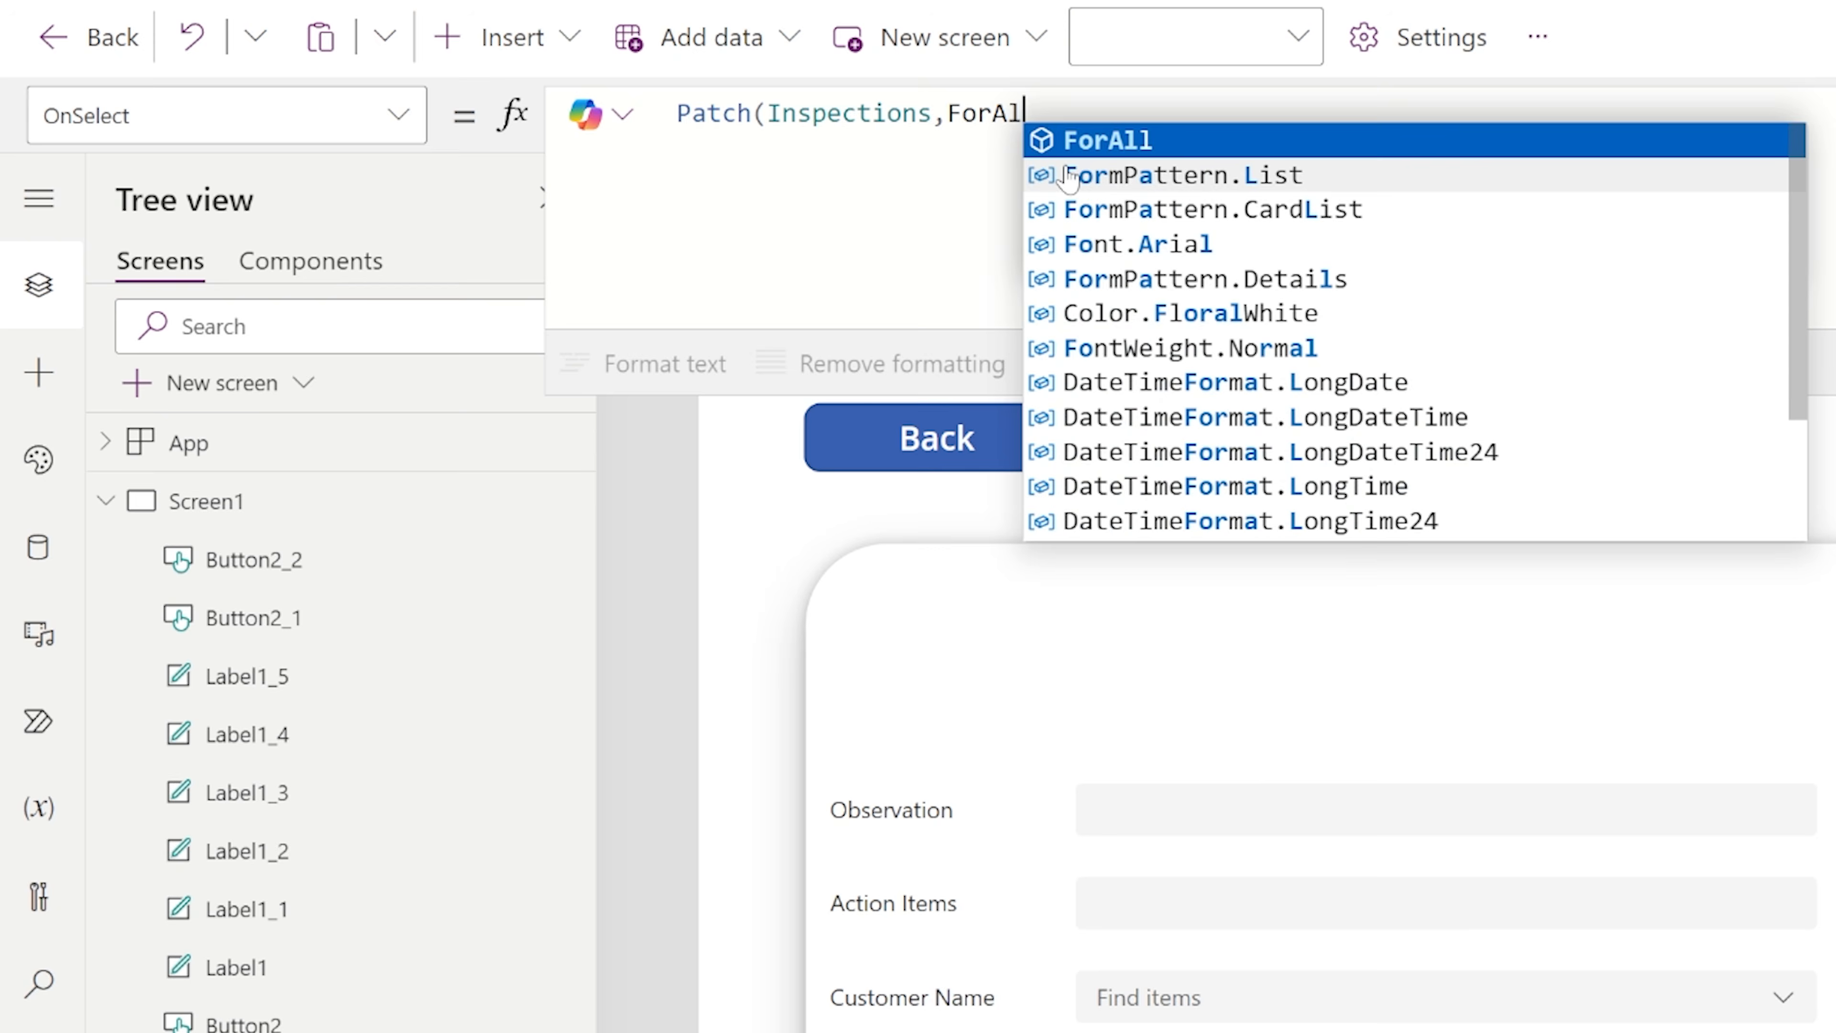
text(l(Seq)
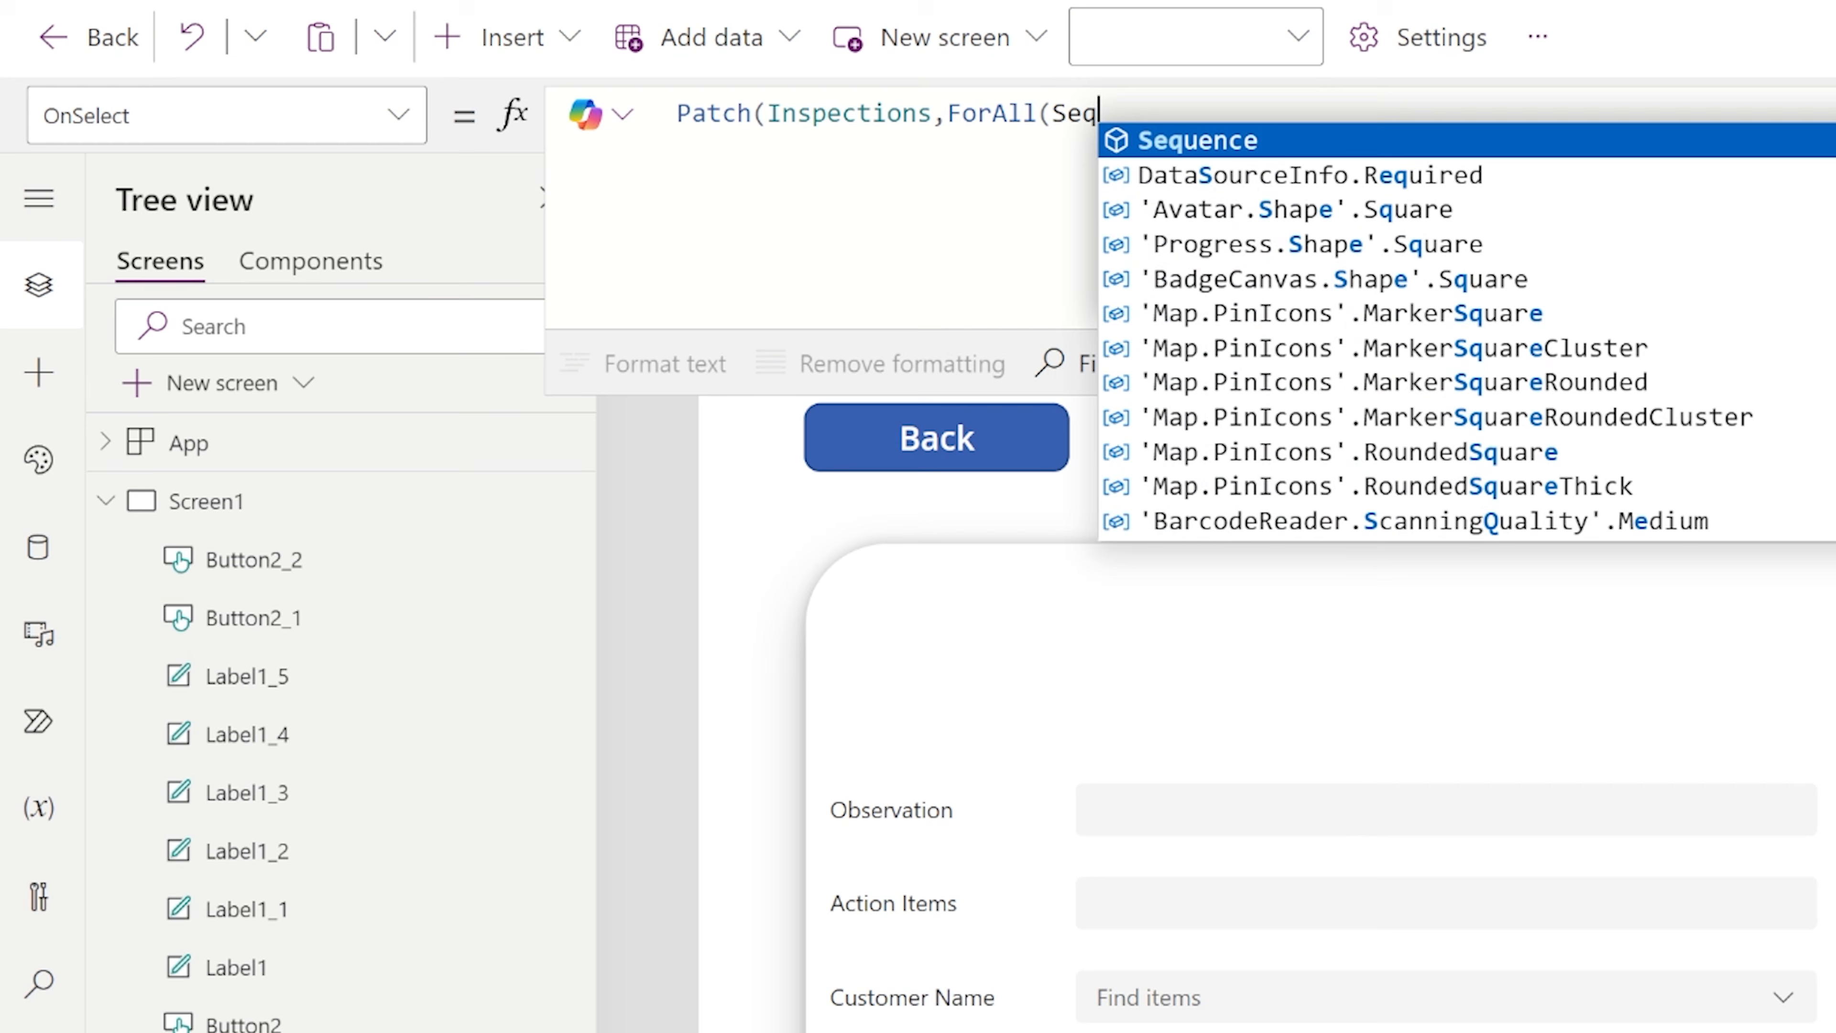
text(uence(100)
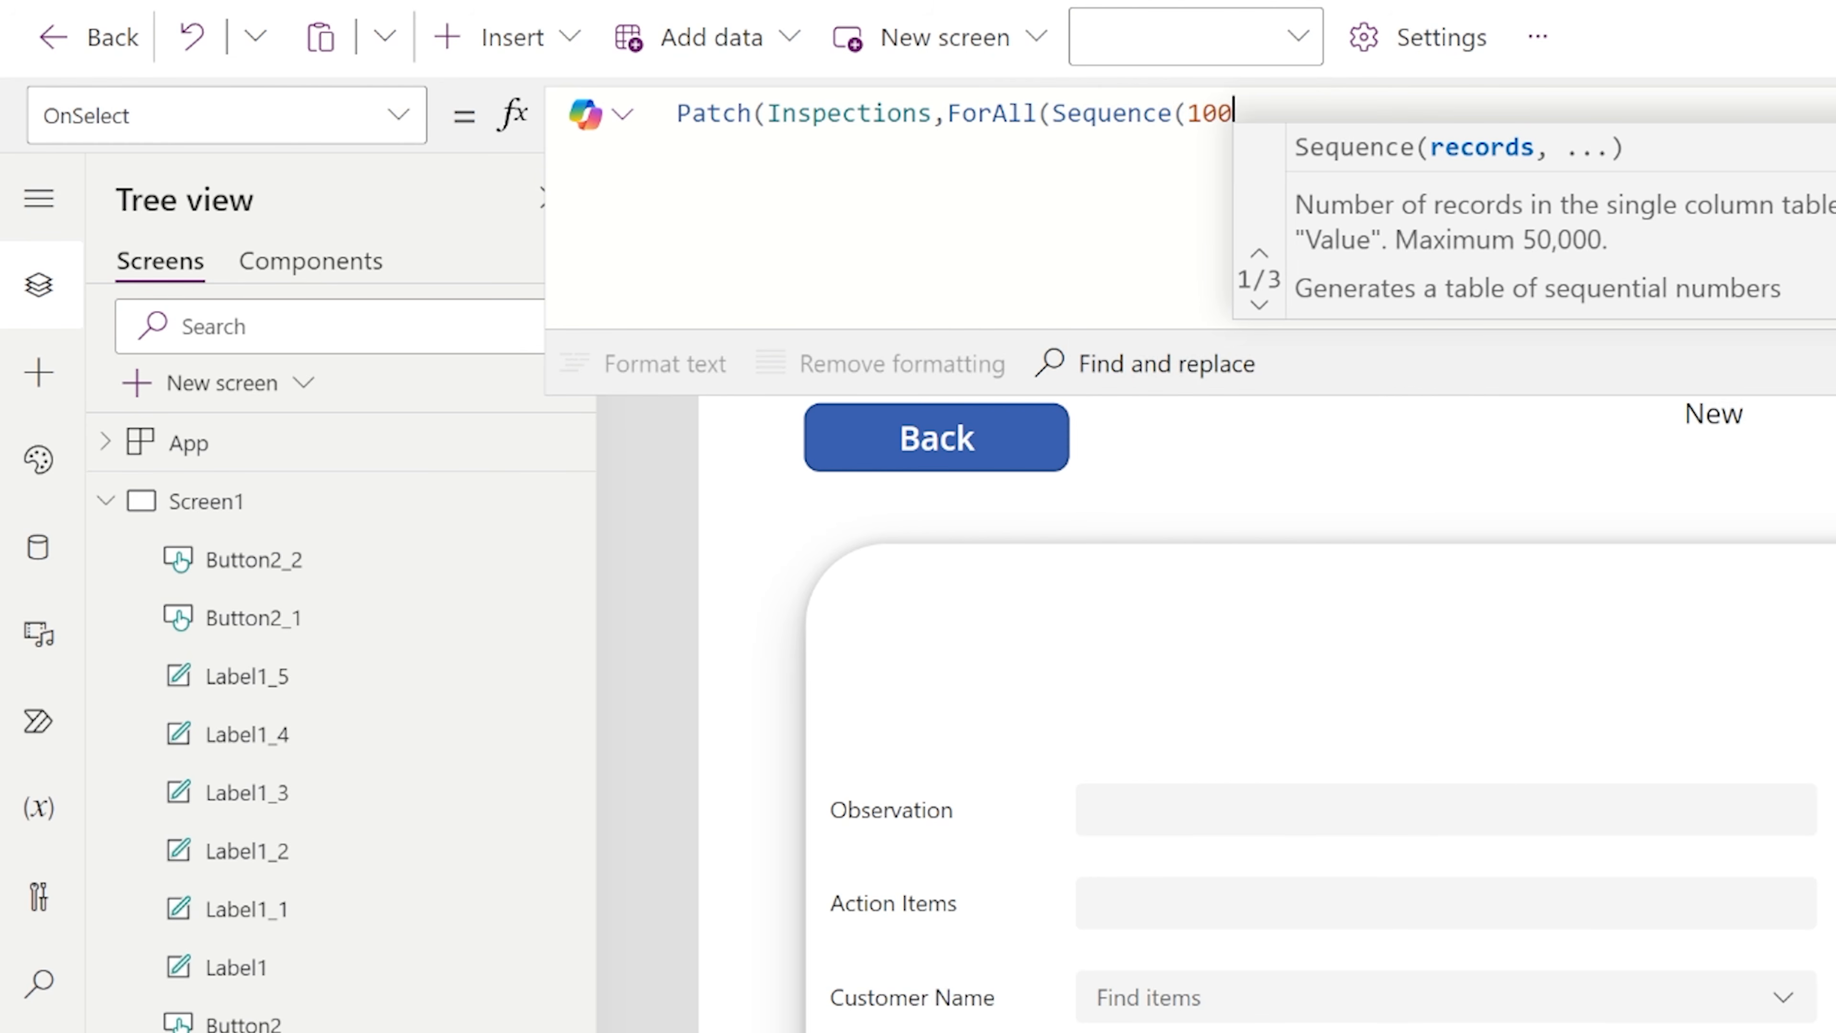
text(0),)
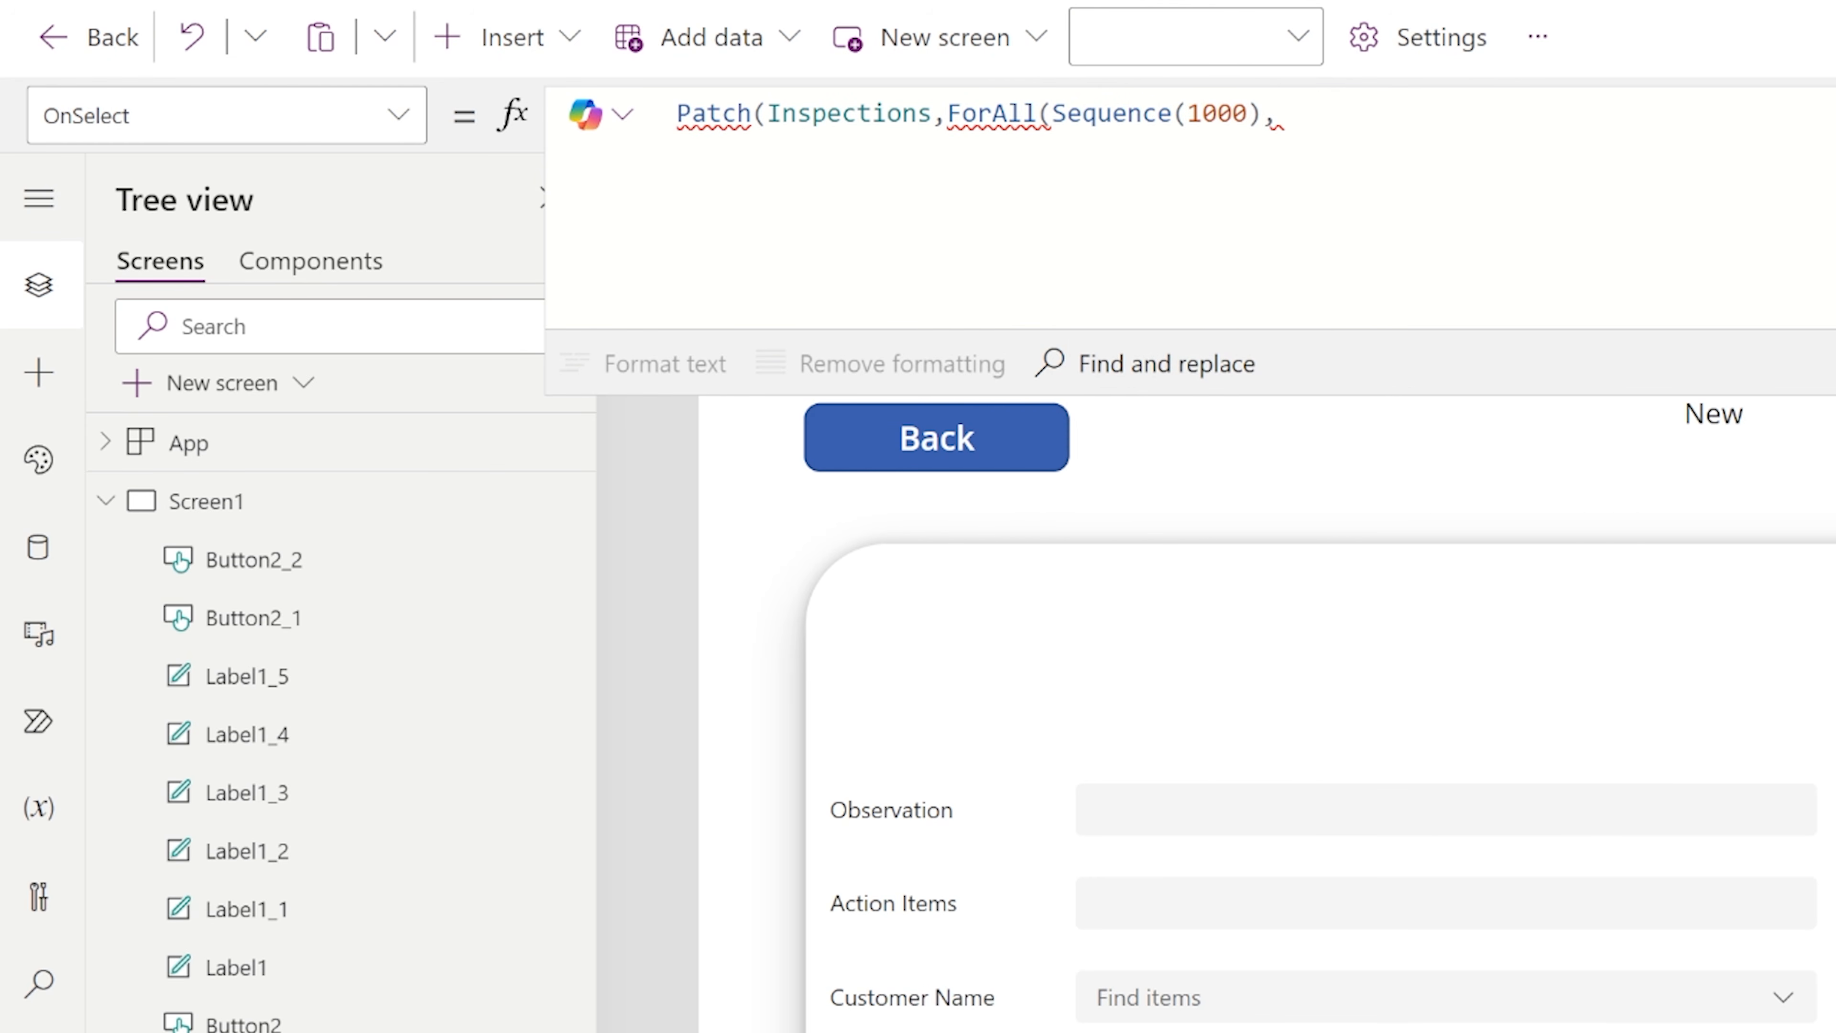
text({T)
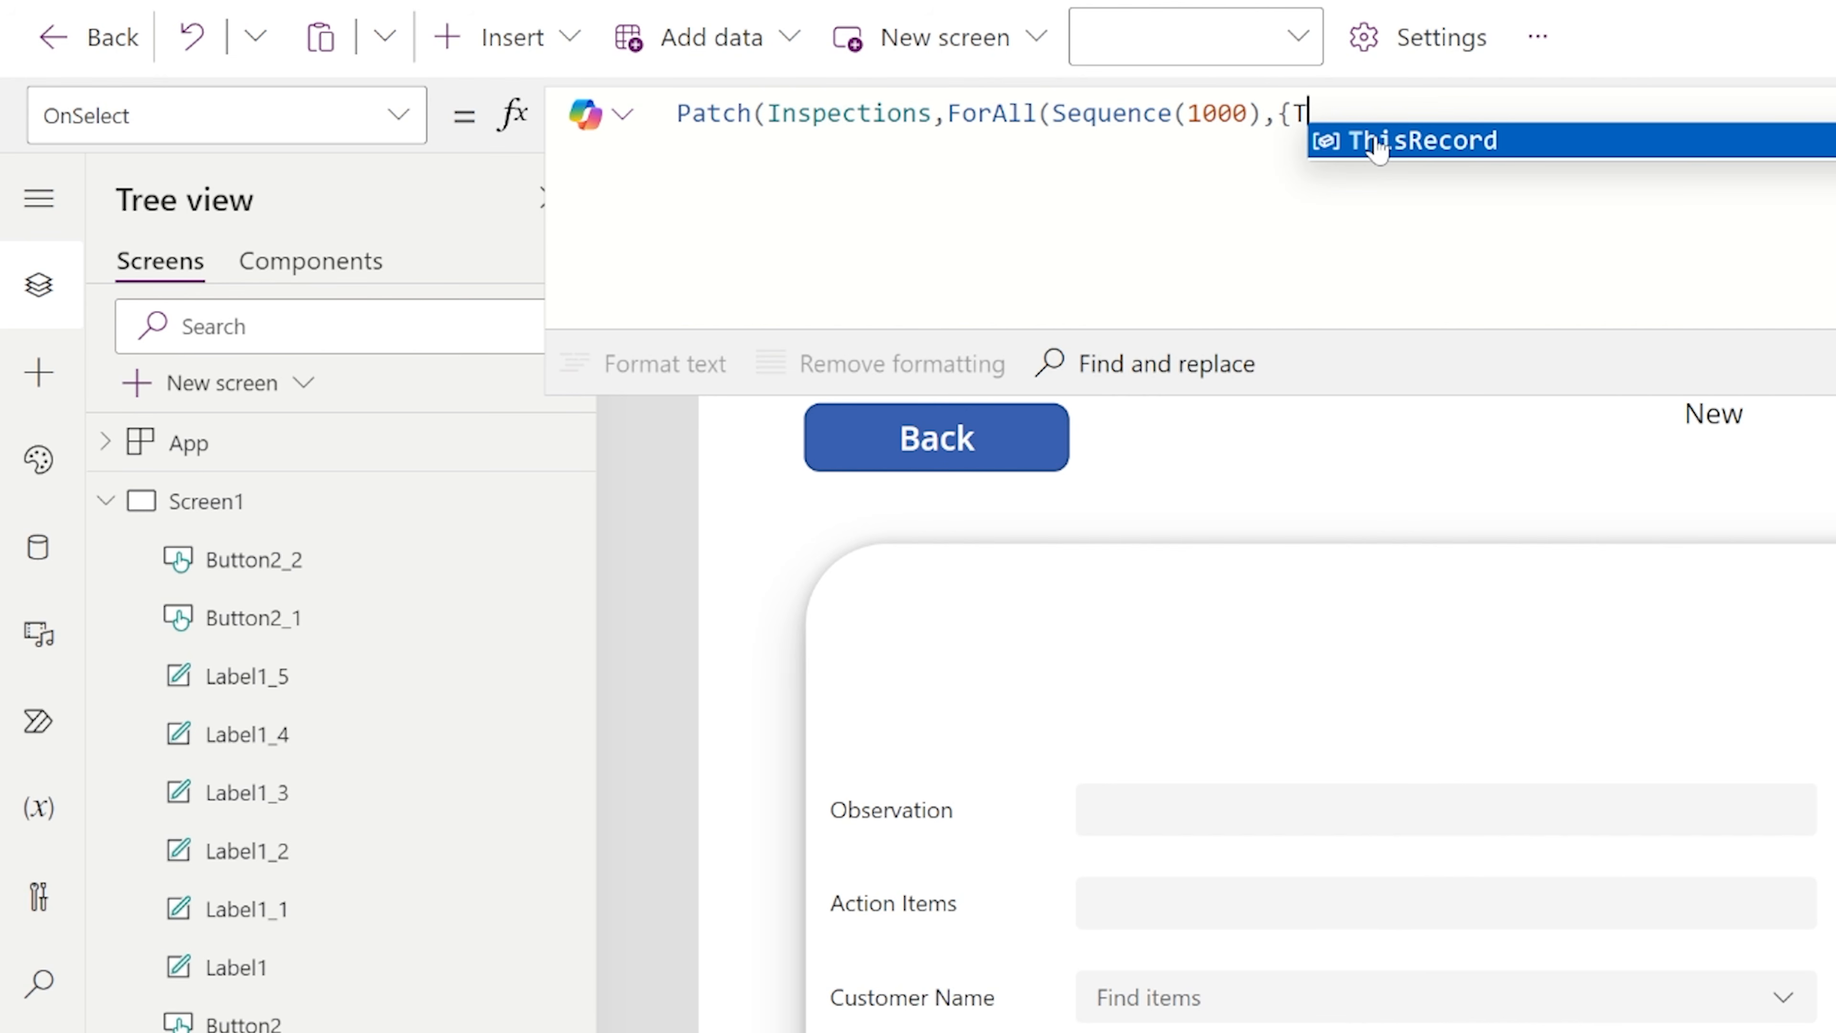
text(itle: Te)
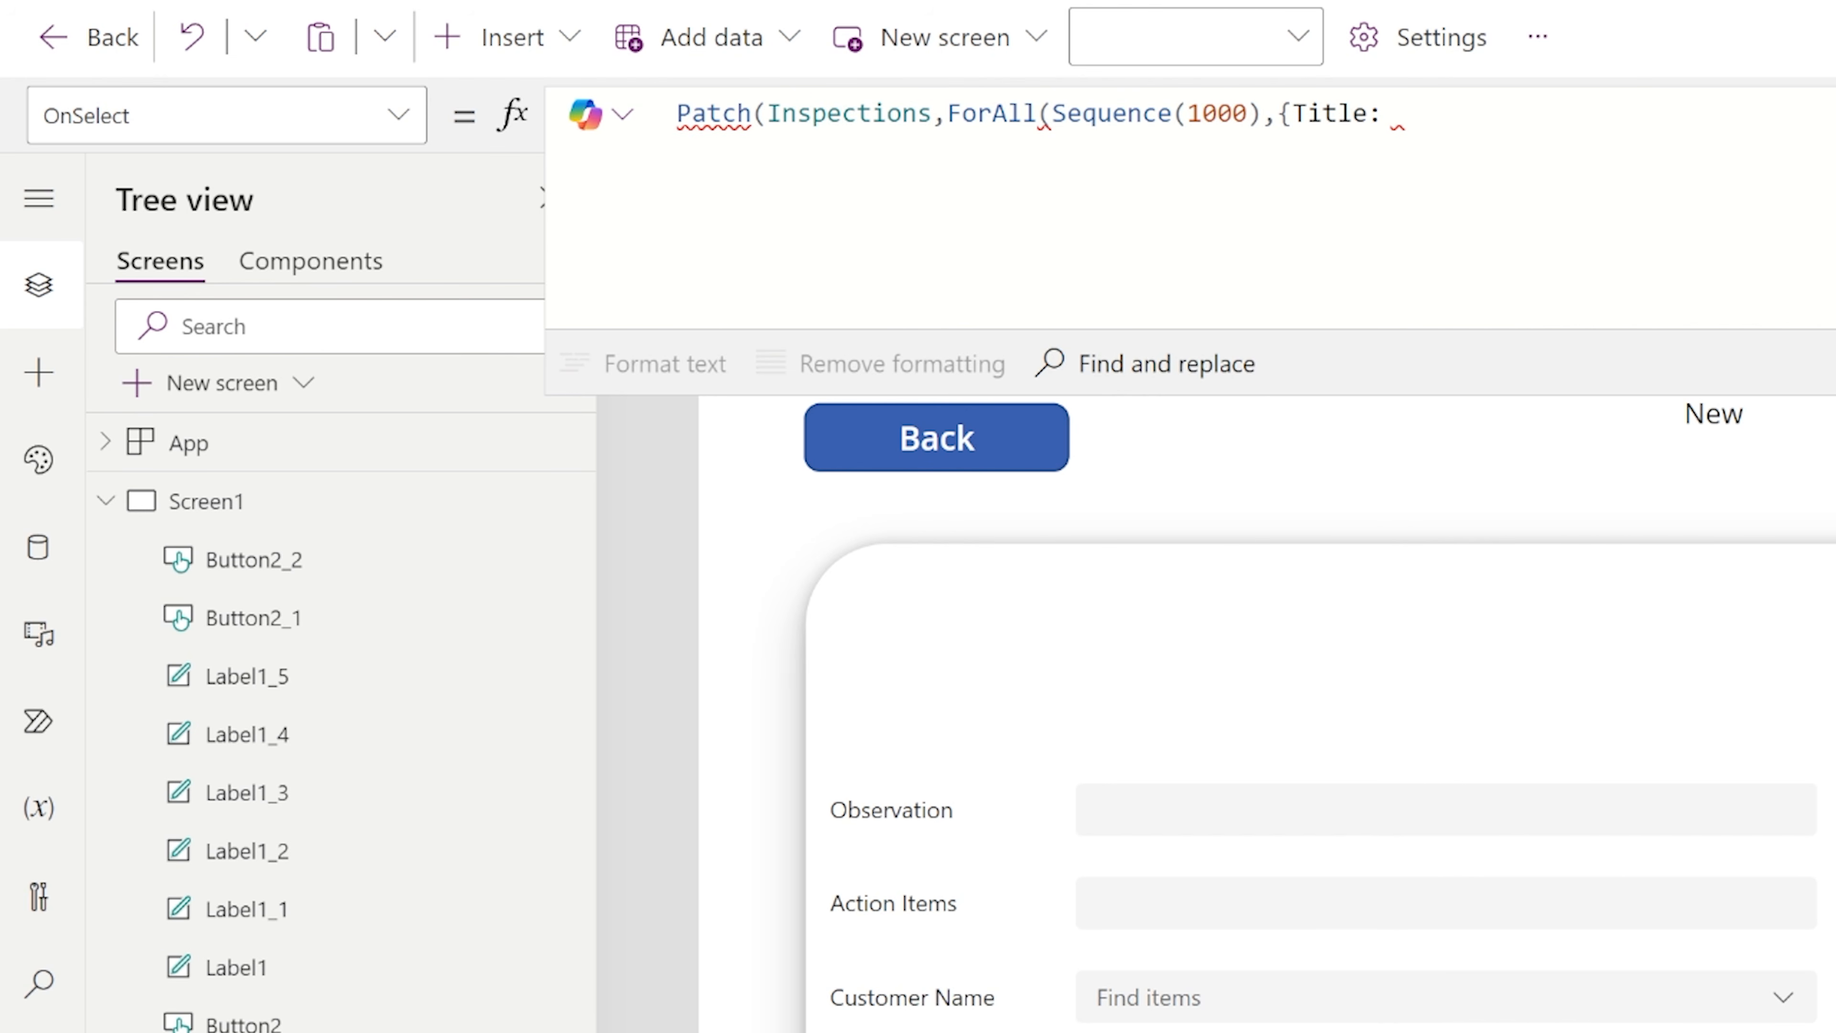
Add the record {Title: "Test " & Value} to the ForAll and close the Patch formula.
key(BackSpace)
key(BackSpace)
text("T)
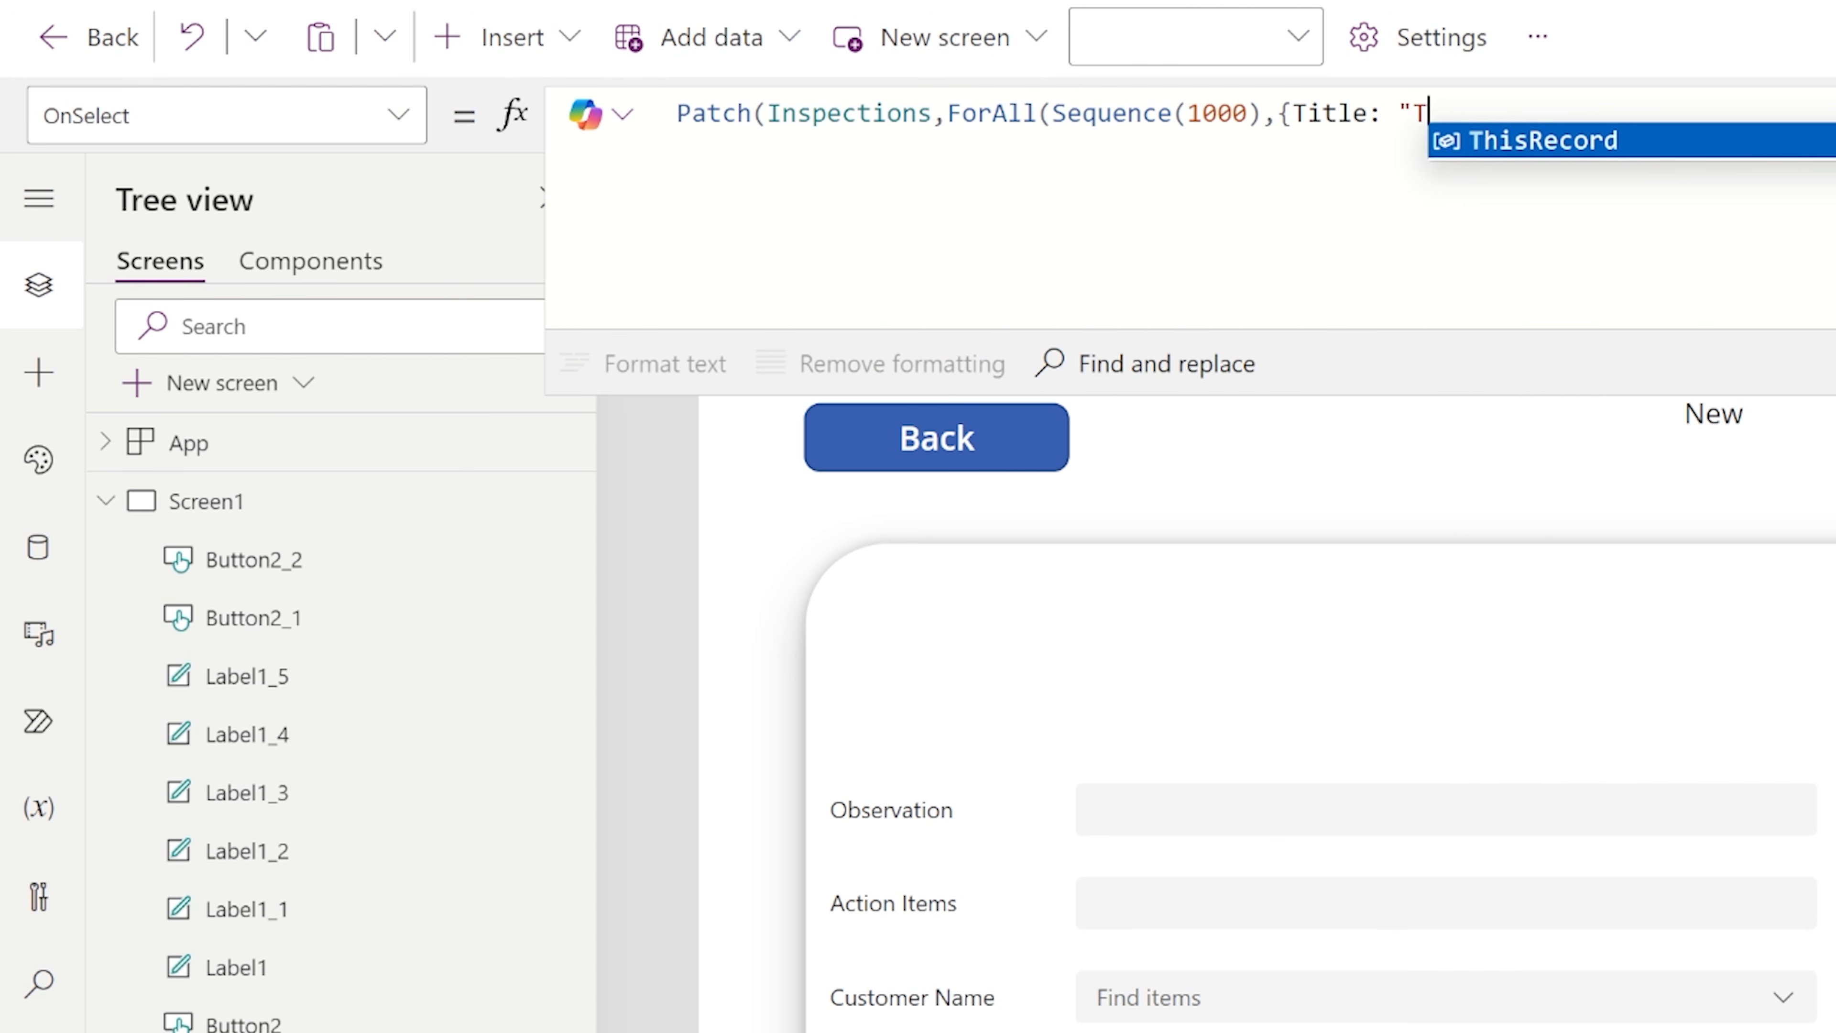
text(est " )
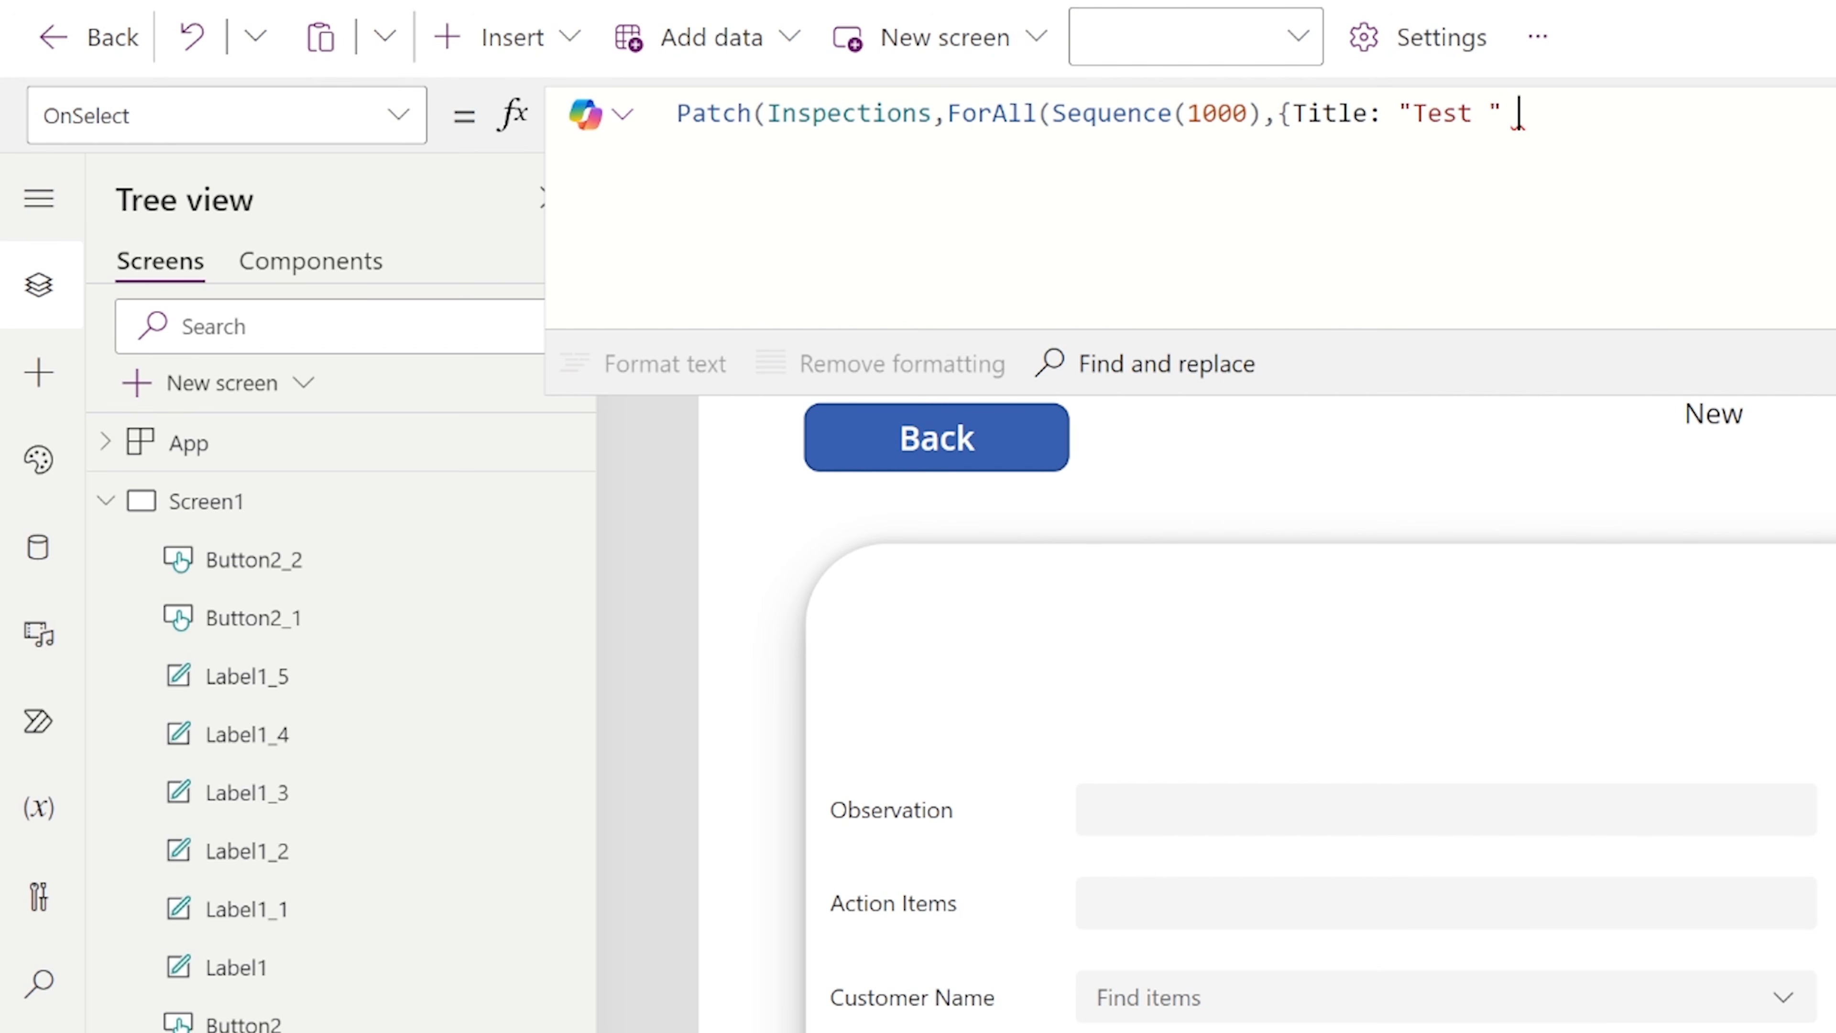
text(& Value)
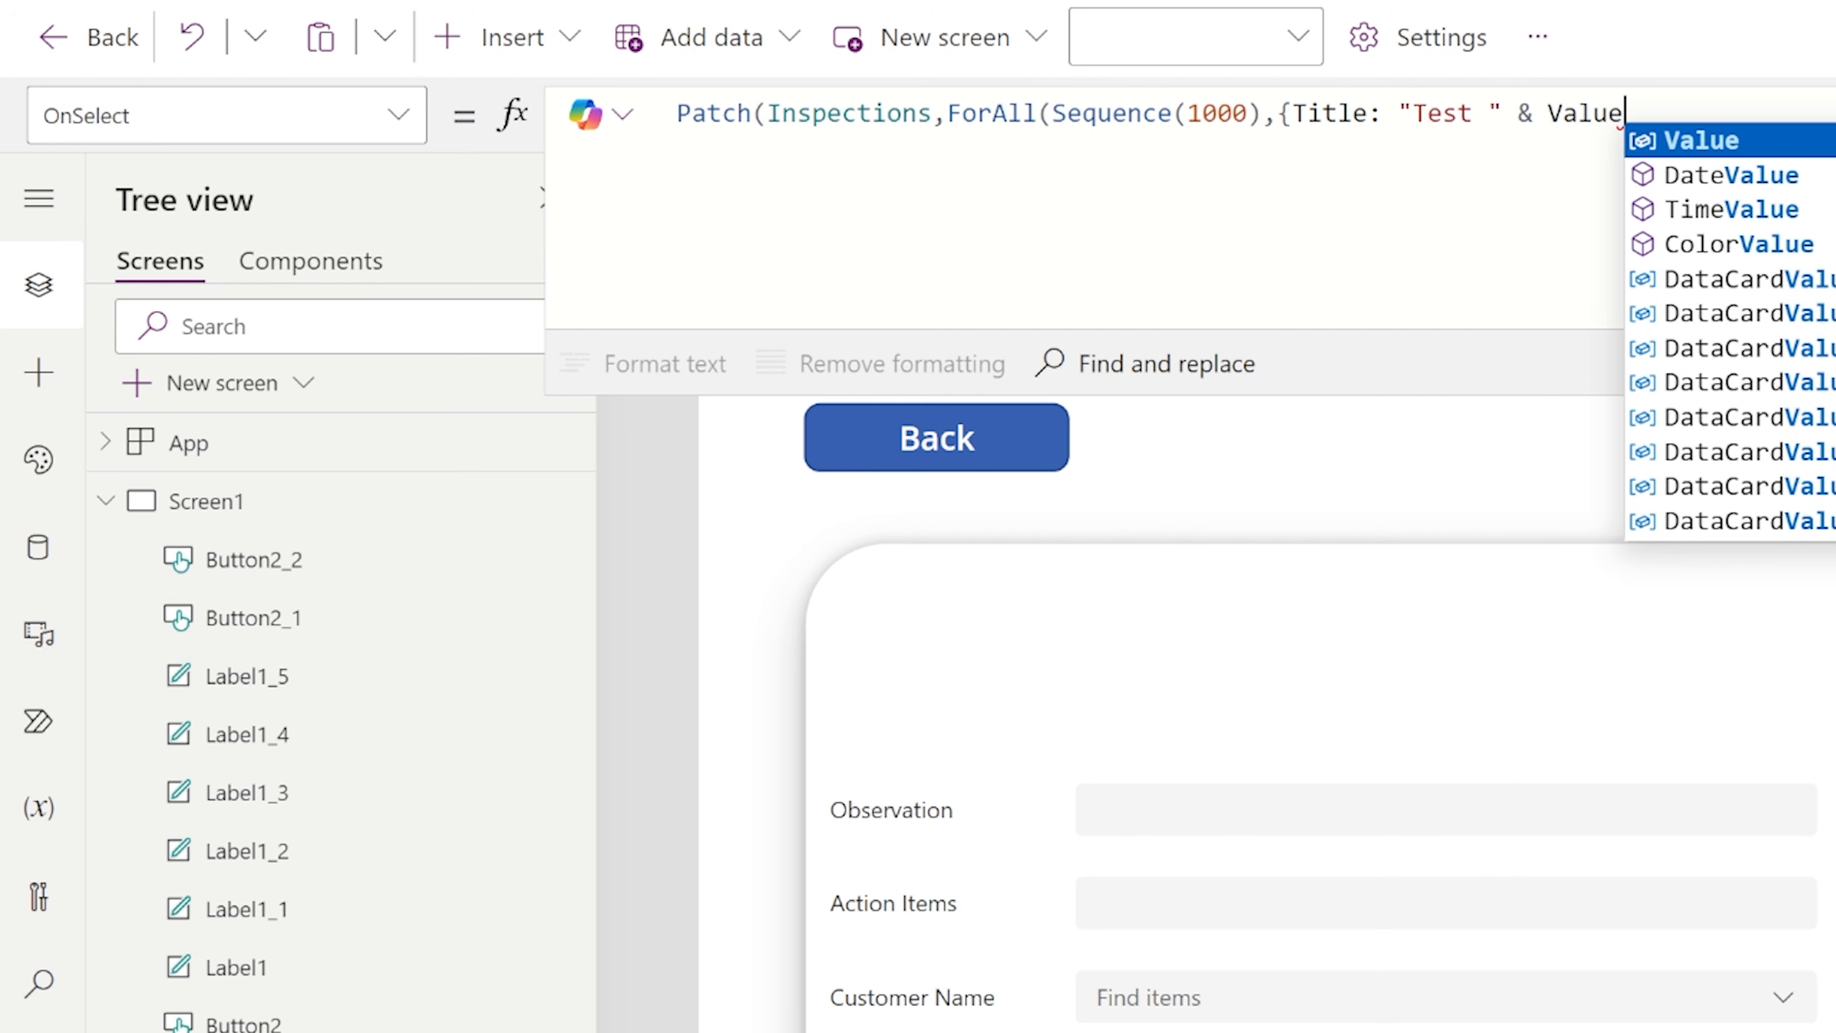
text(})))
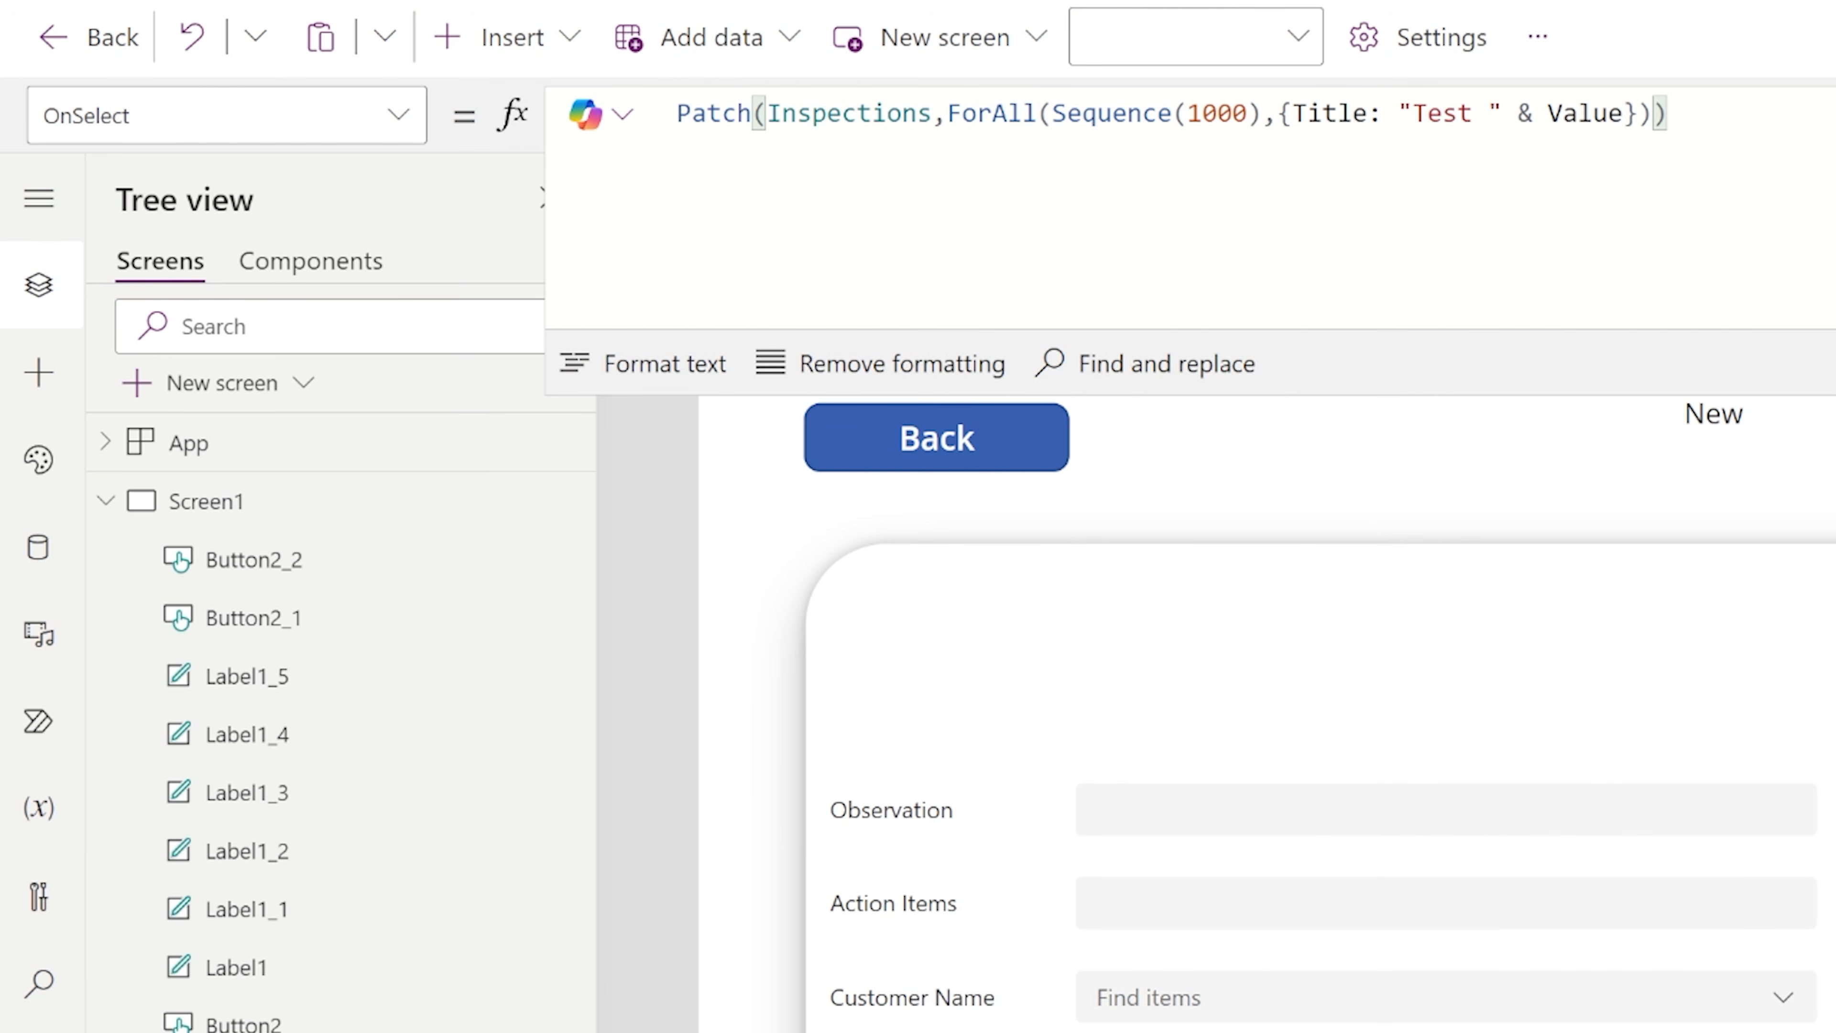
Extend the patched record with ActionItems:"ActionItem " & Value.
text(,)
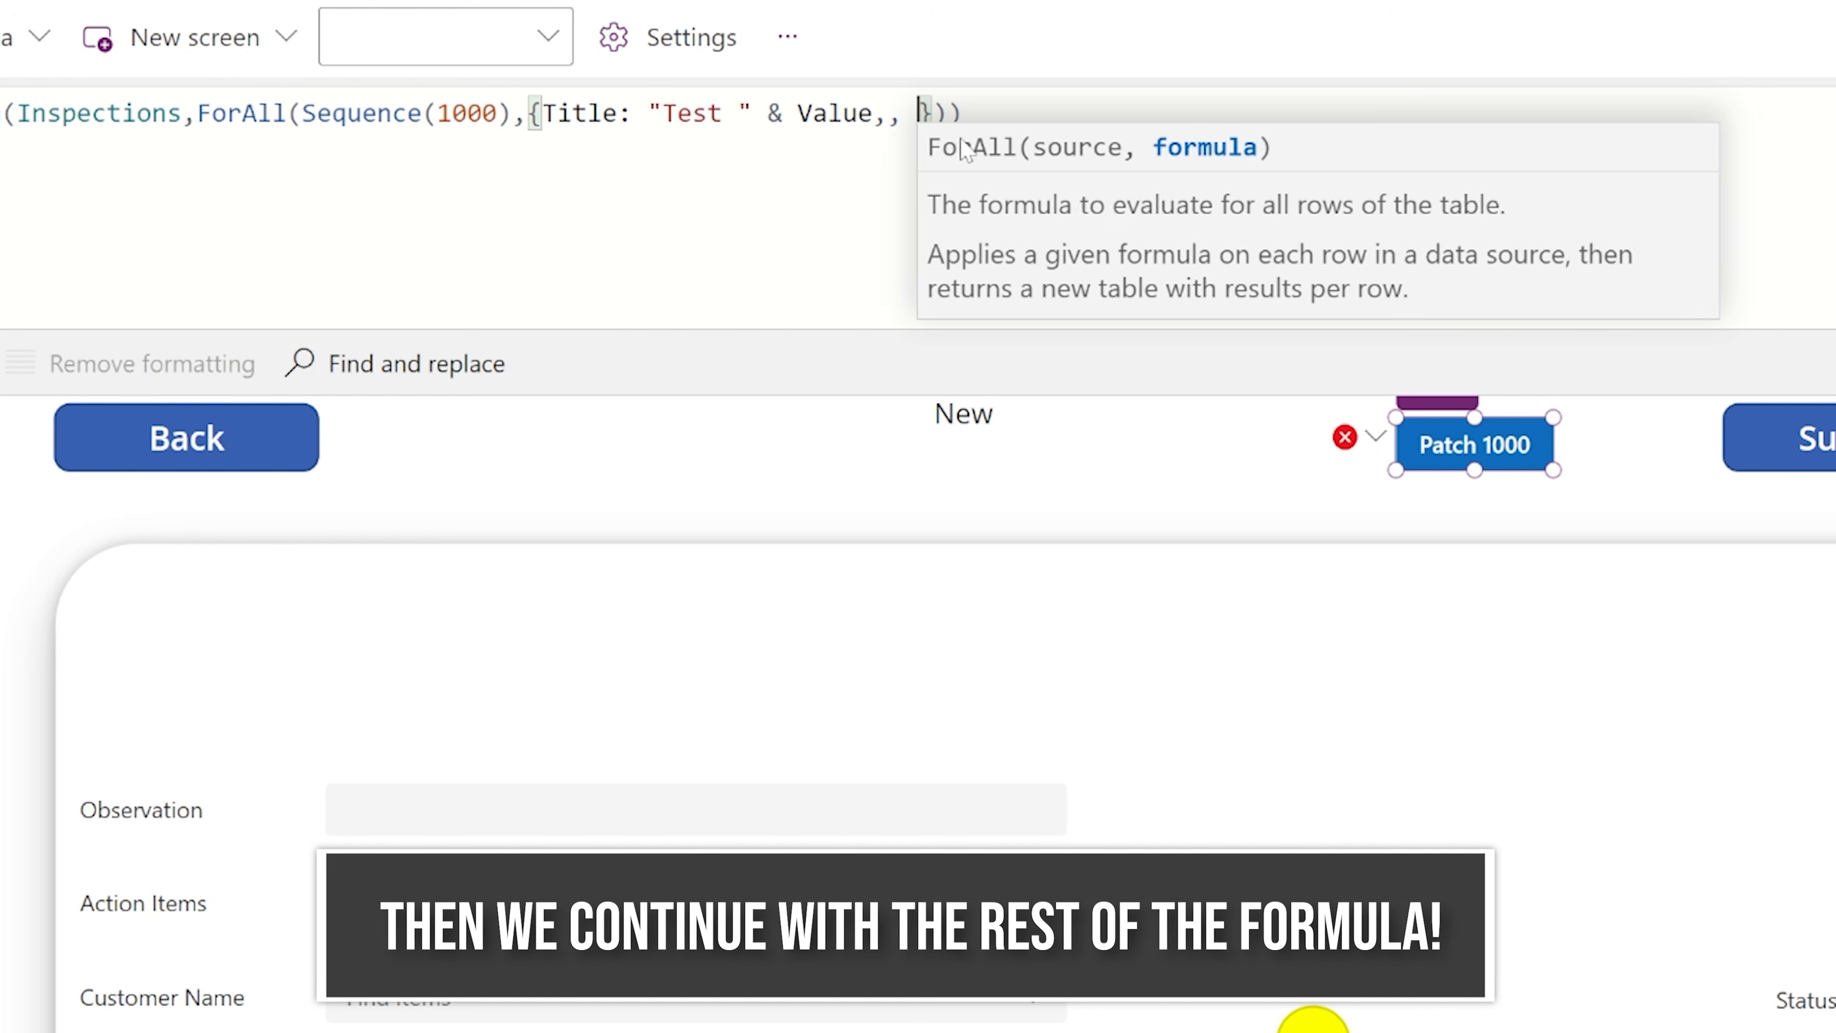
text(ActionItems)
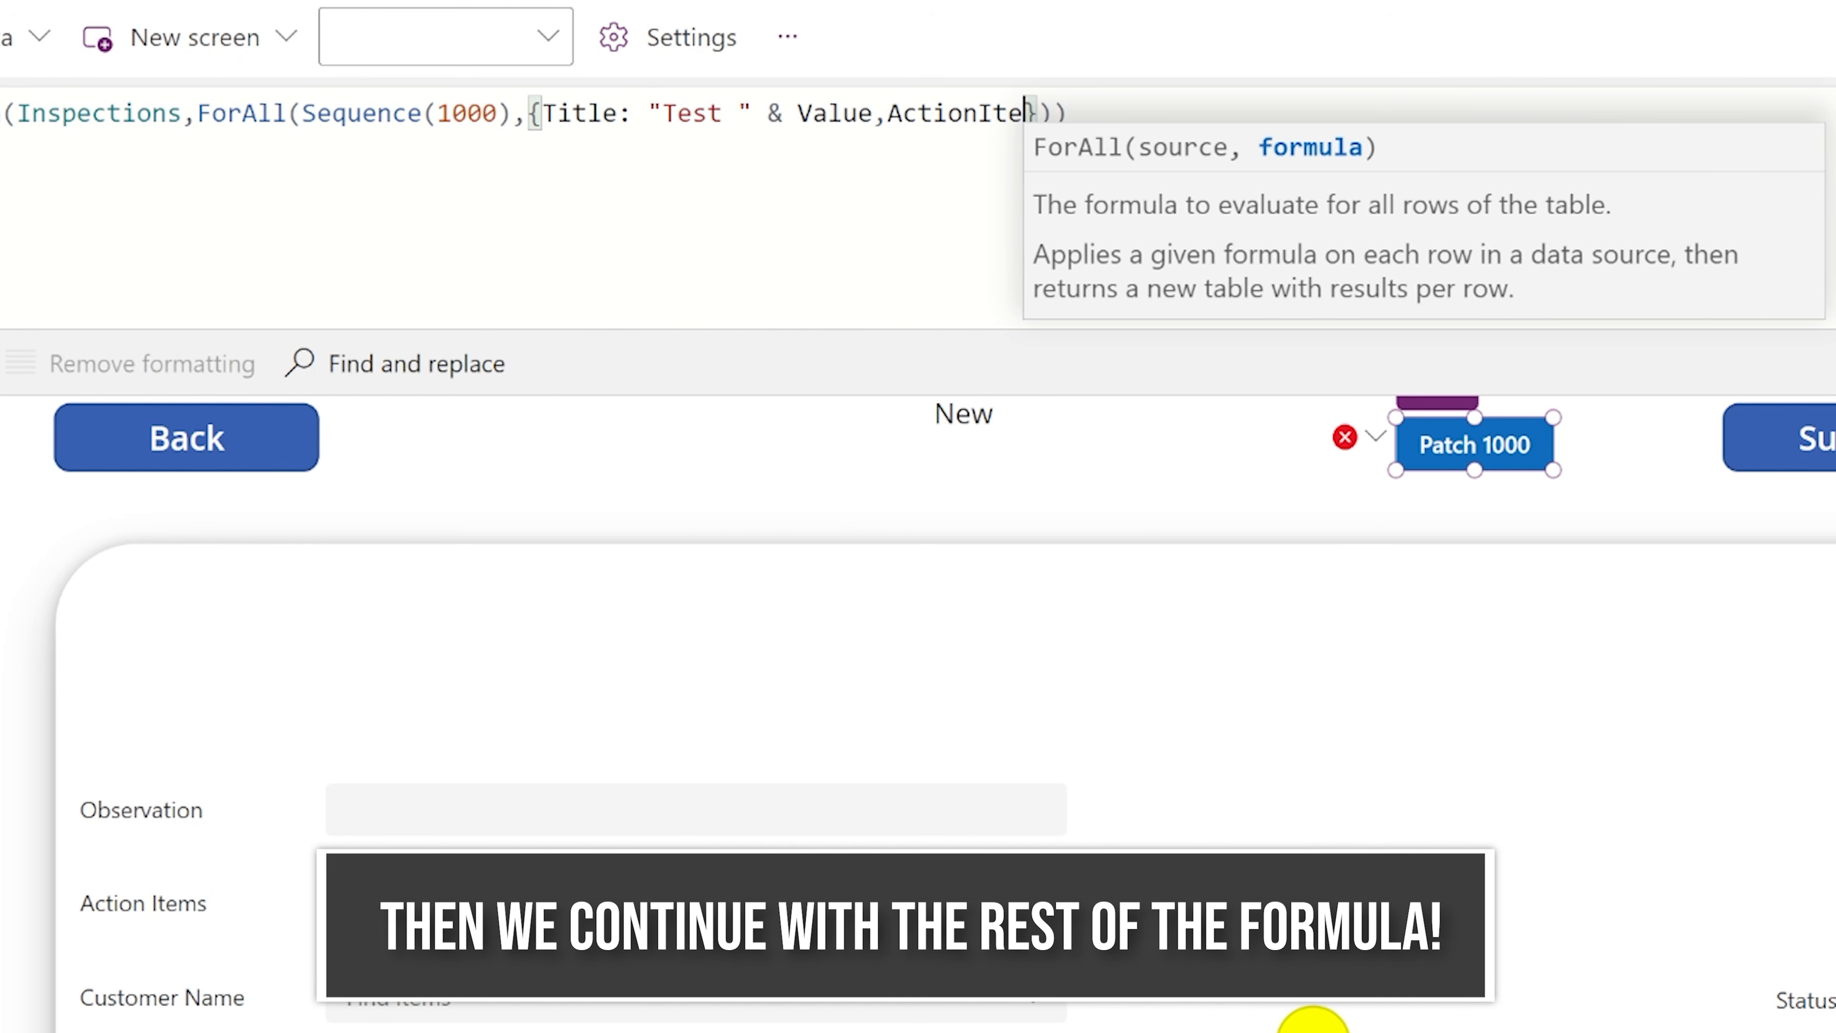
text(:)
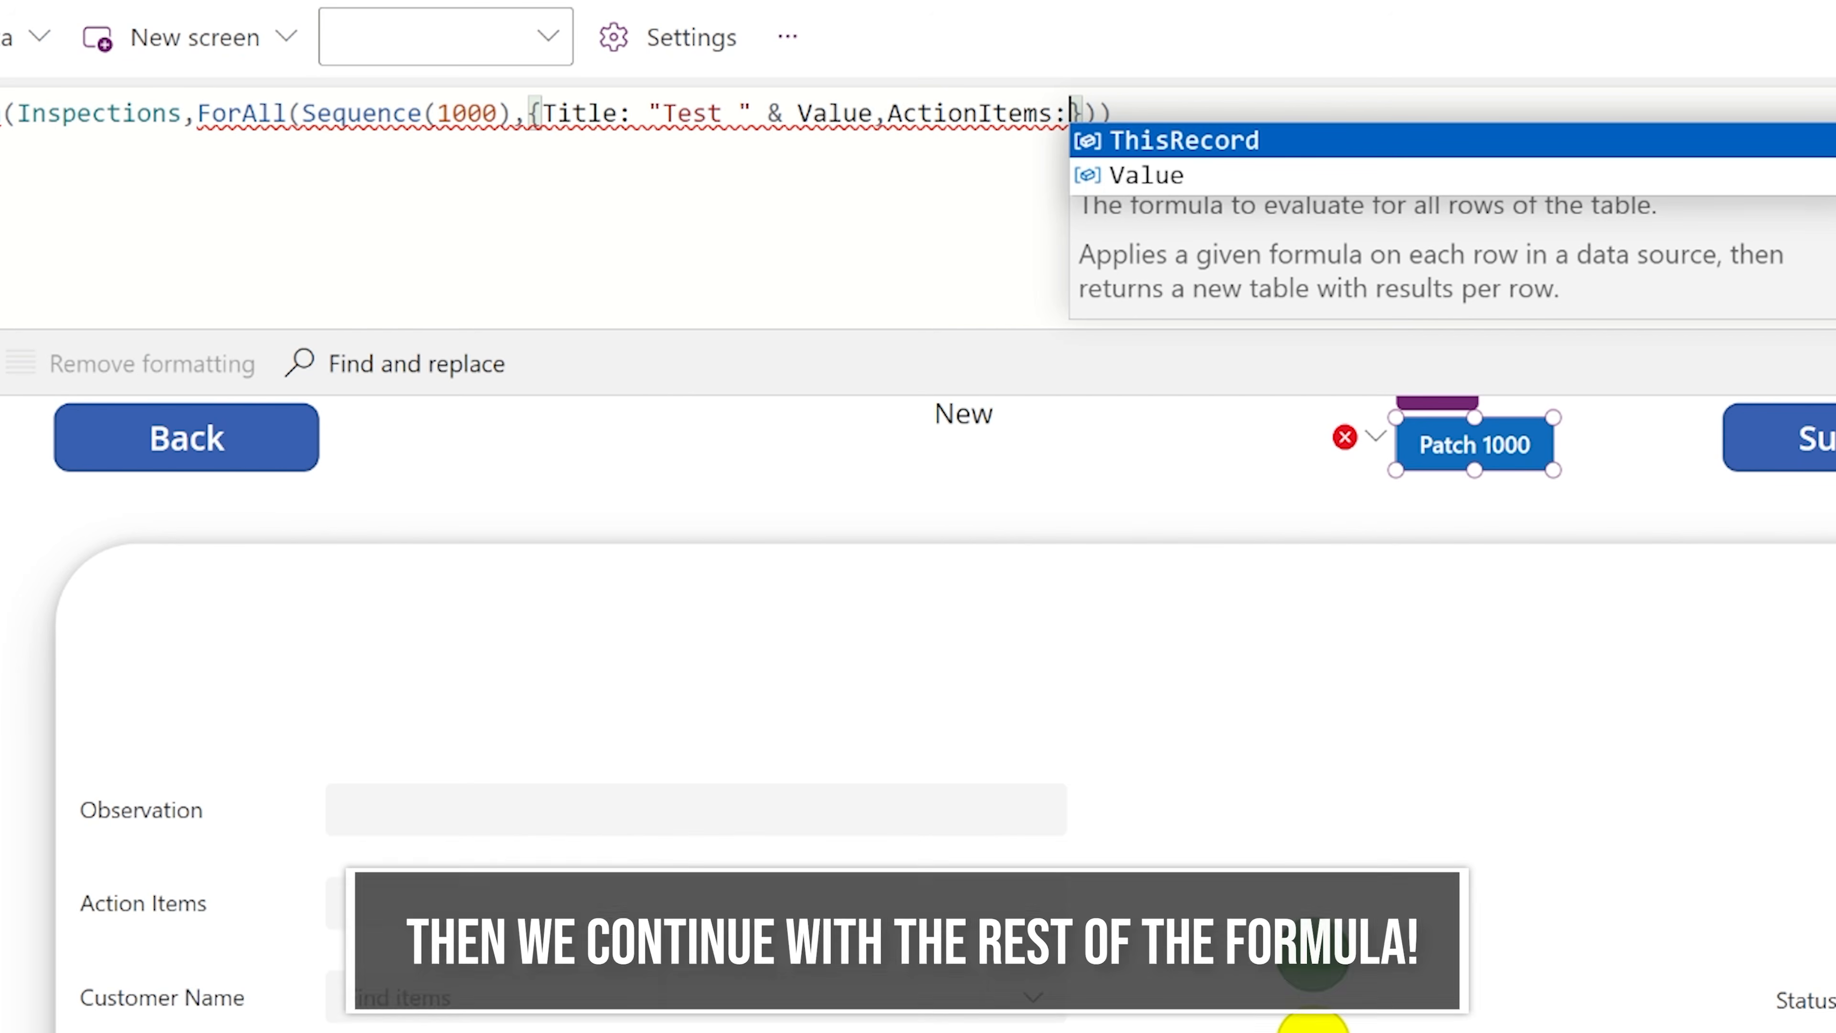
text("ActionItem)
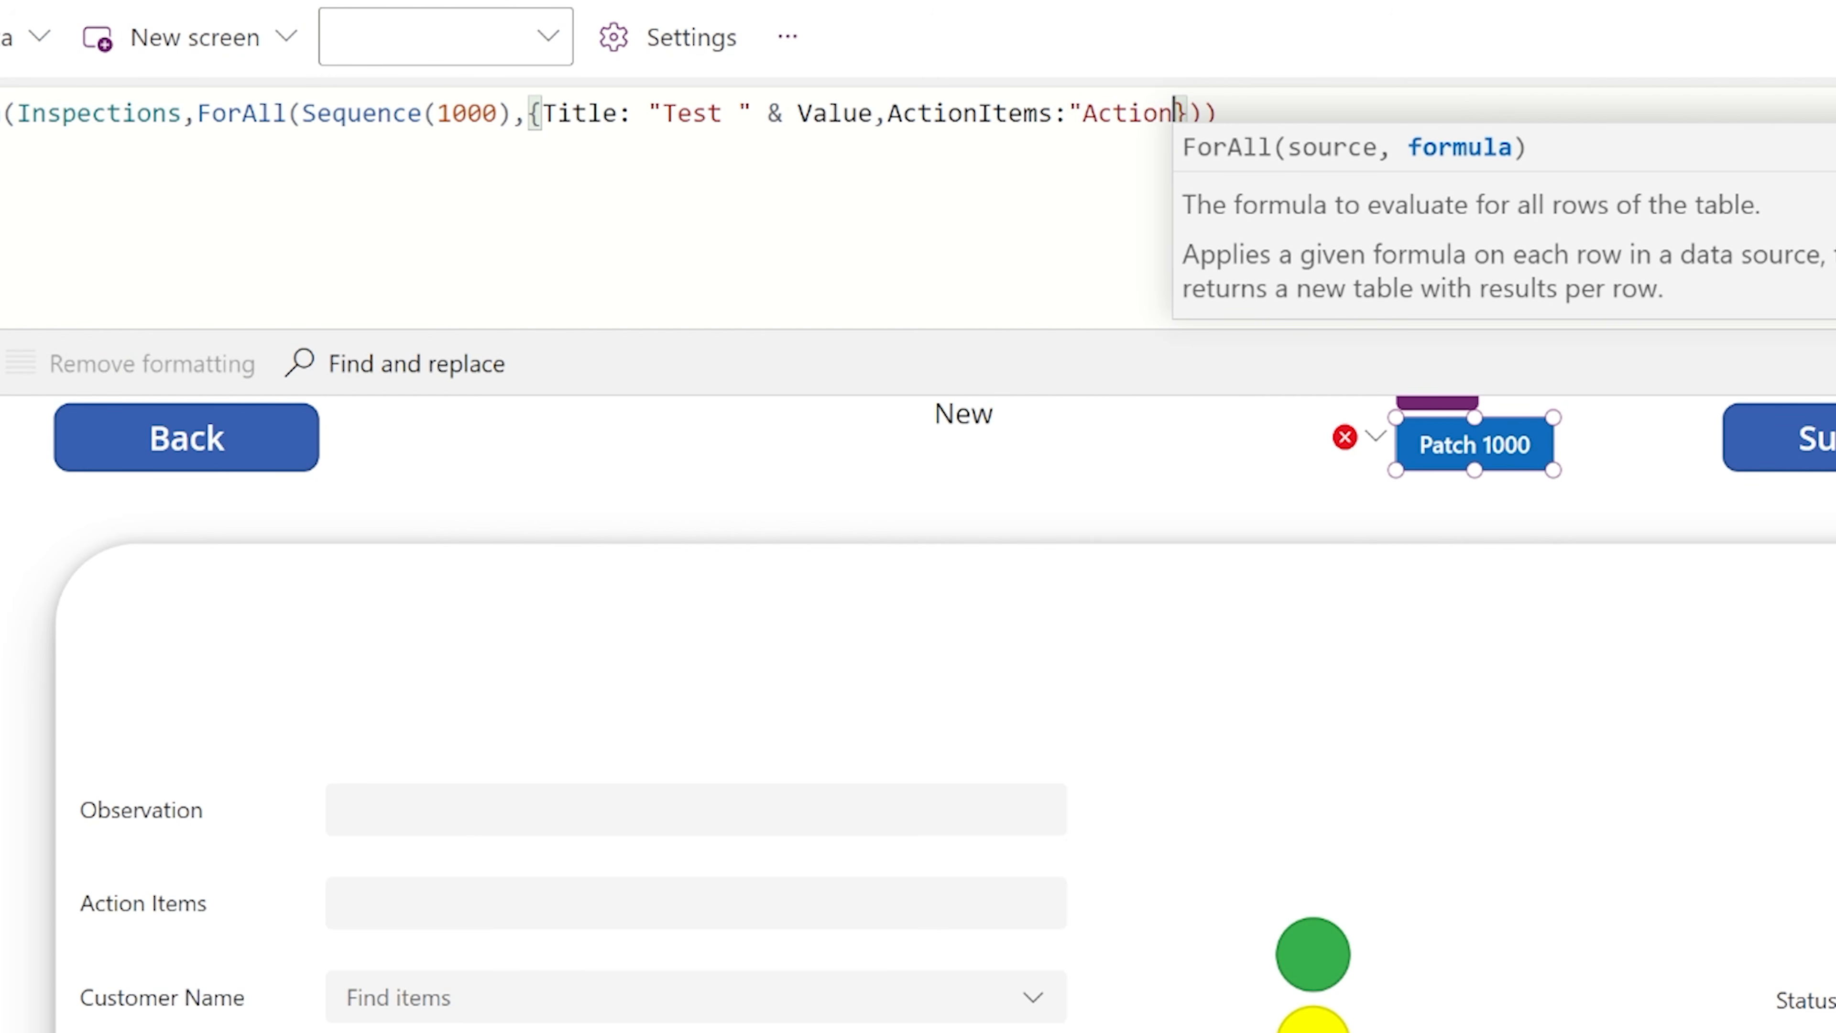
text( " & Value)
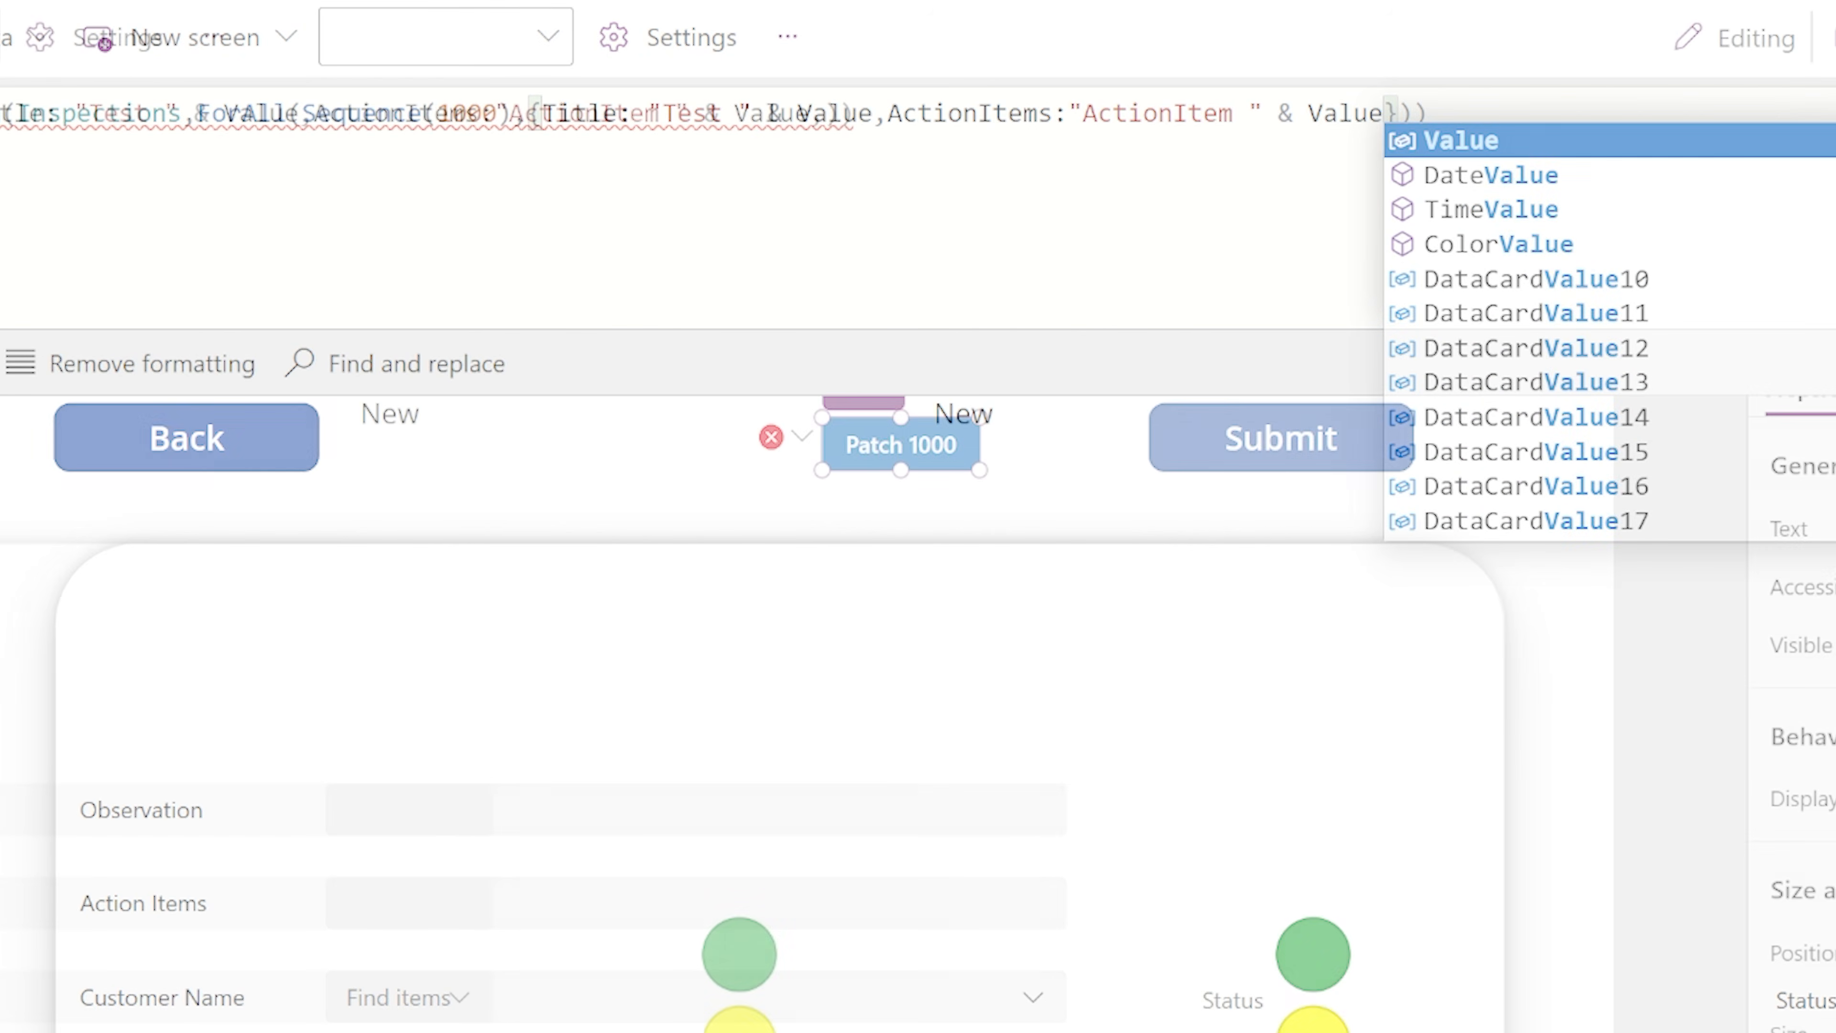
Extend the patched record with CustomerName:Gallery1.Selected.CustomerName, keeping the closing brackets intact.
text(,)
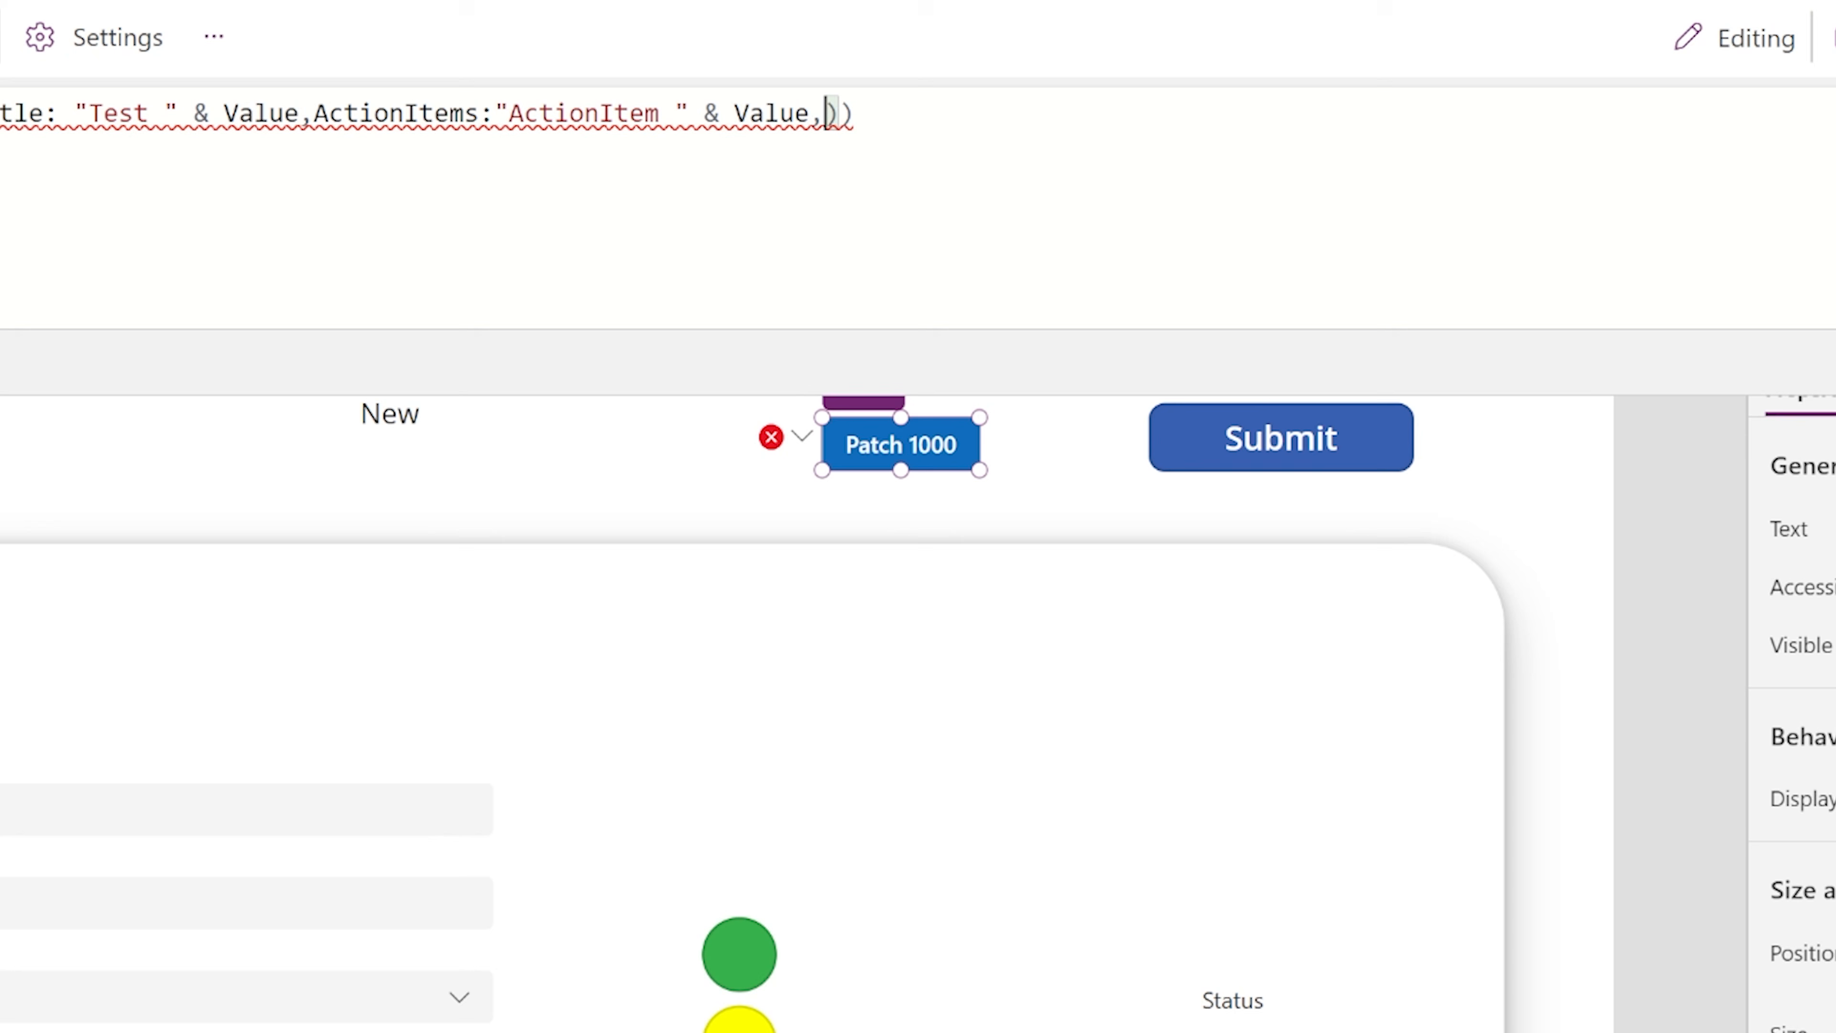
text(CustomerN)
text(ame:)
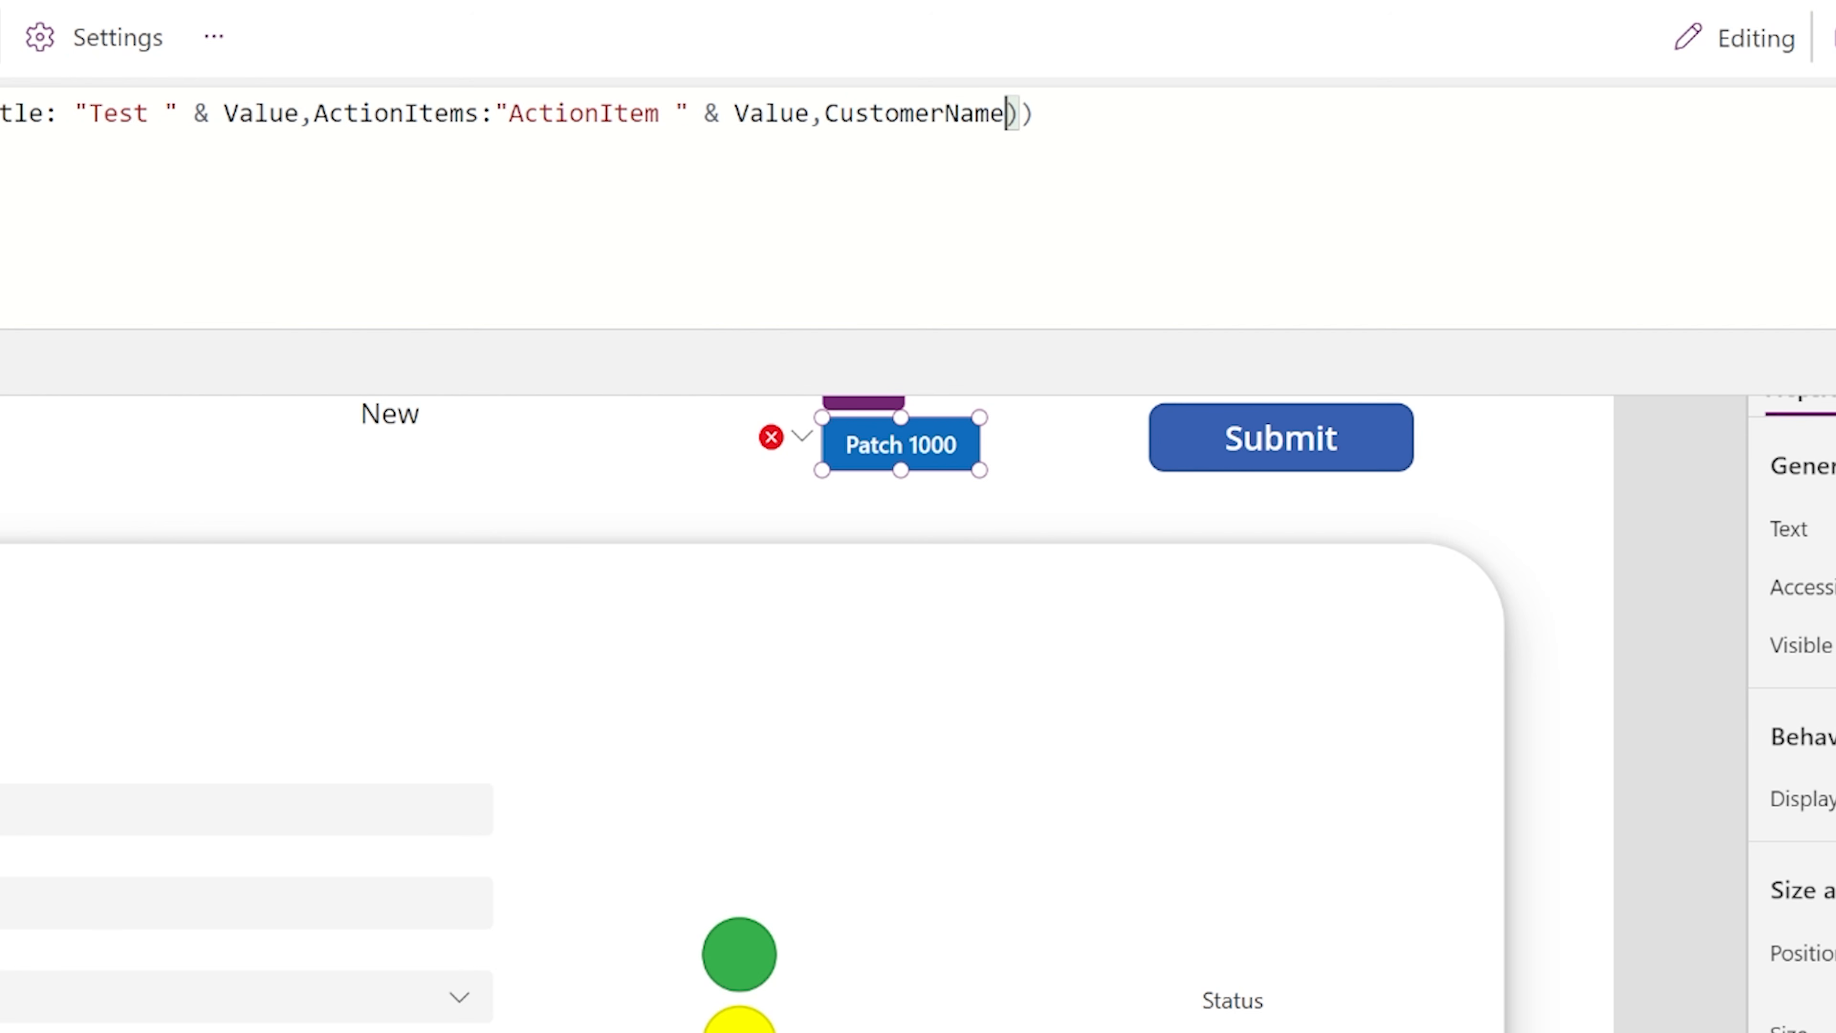
text(Gallery1.)
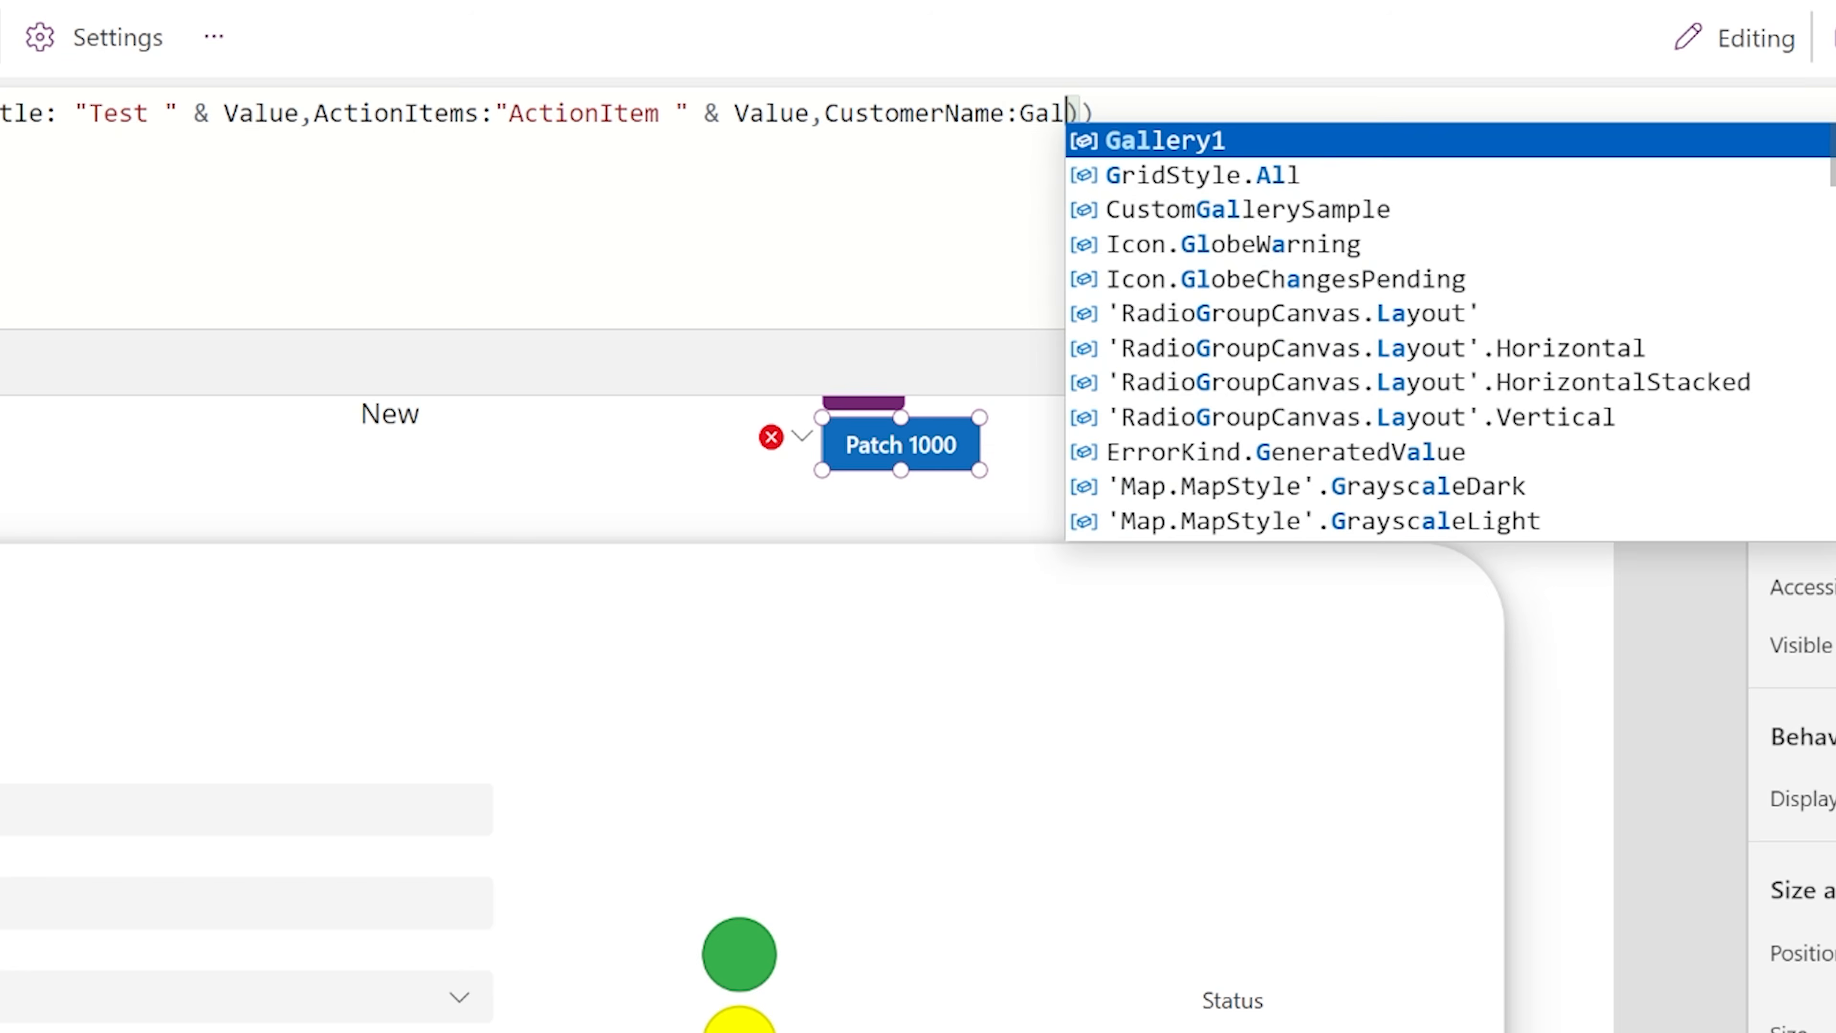
text(Selected.)
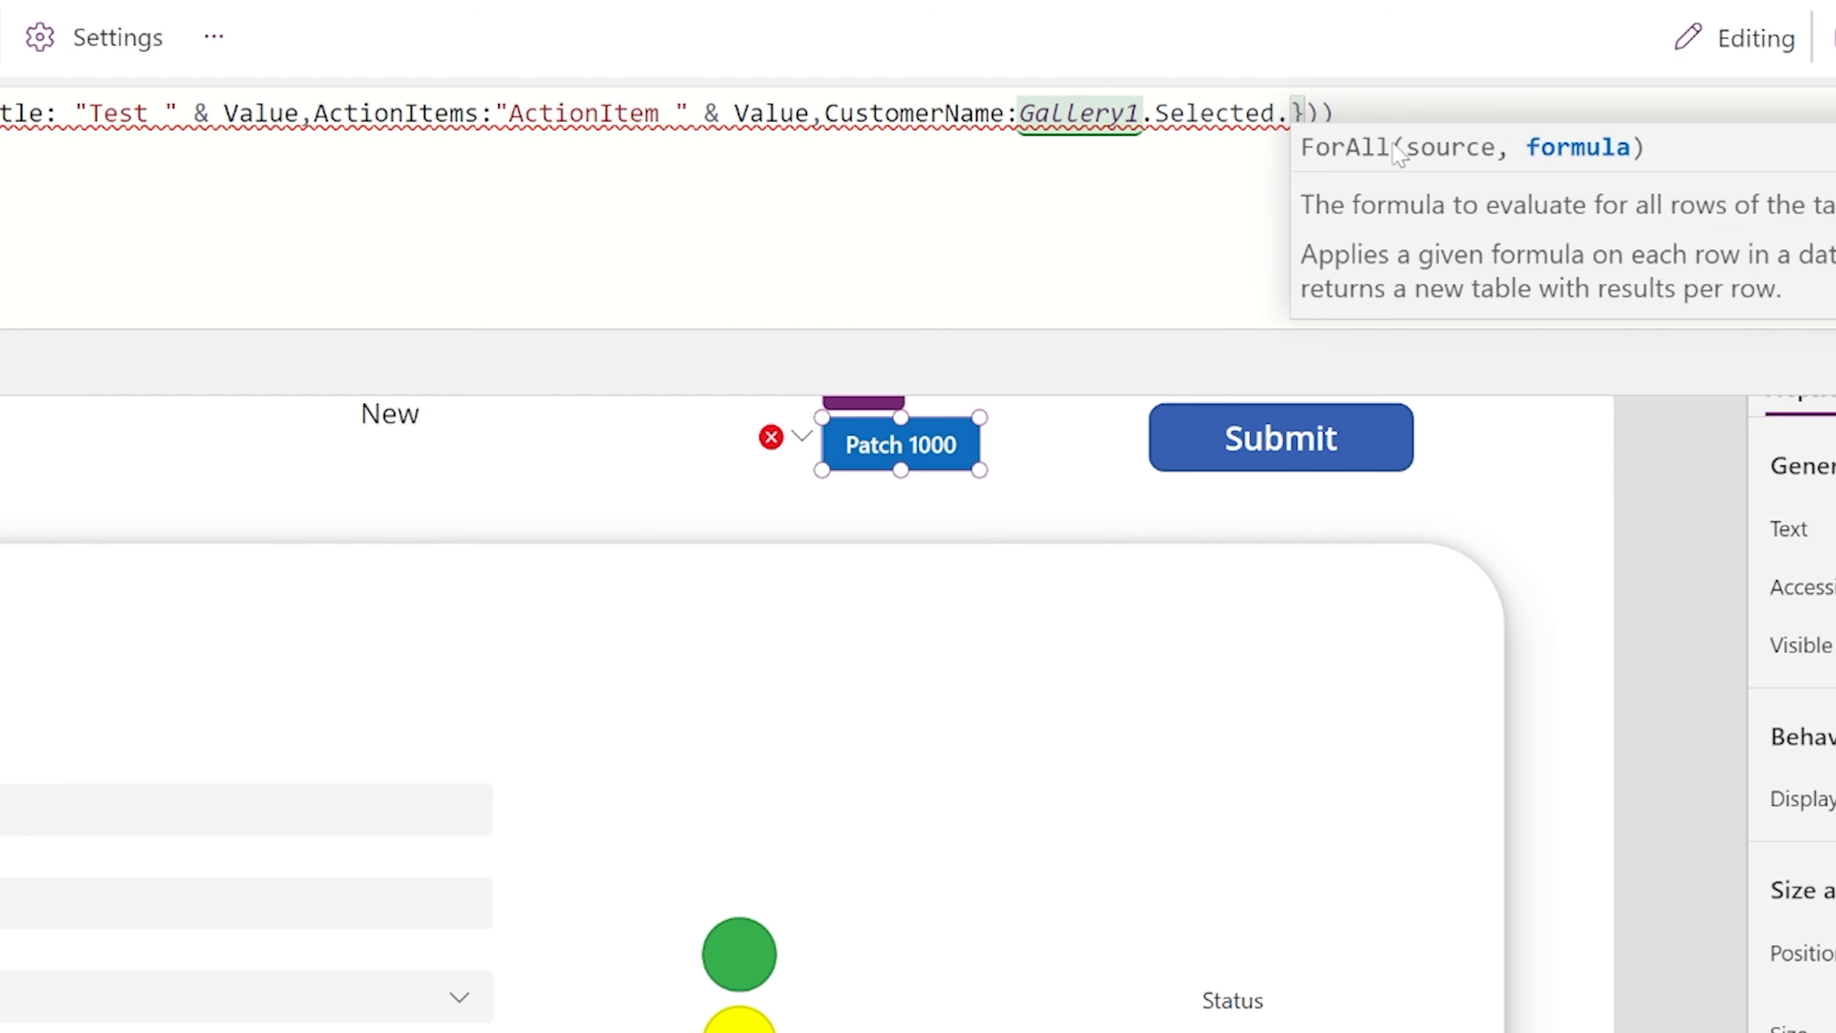
key(BackSpace)
text(.CustomerName)
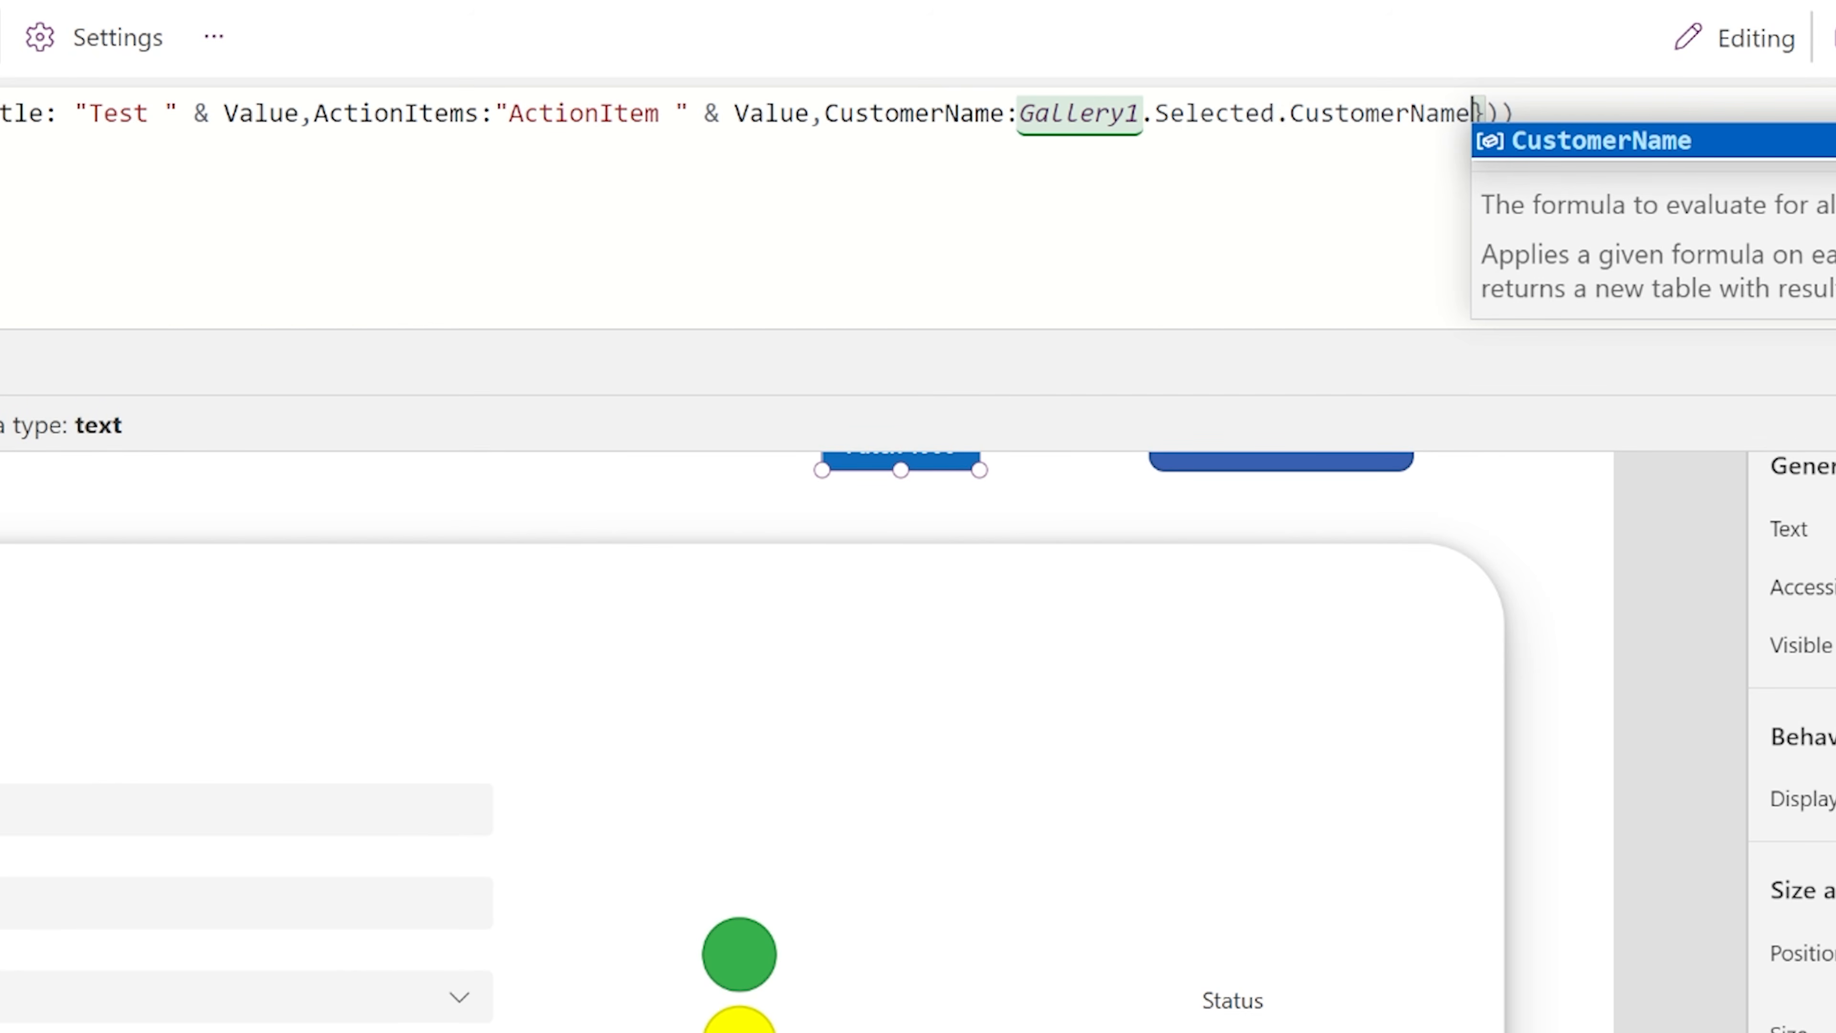
click(1515, 113)
click(1487, 113)
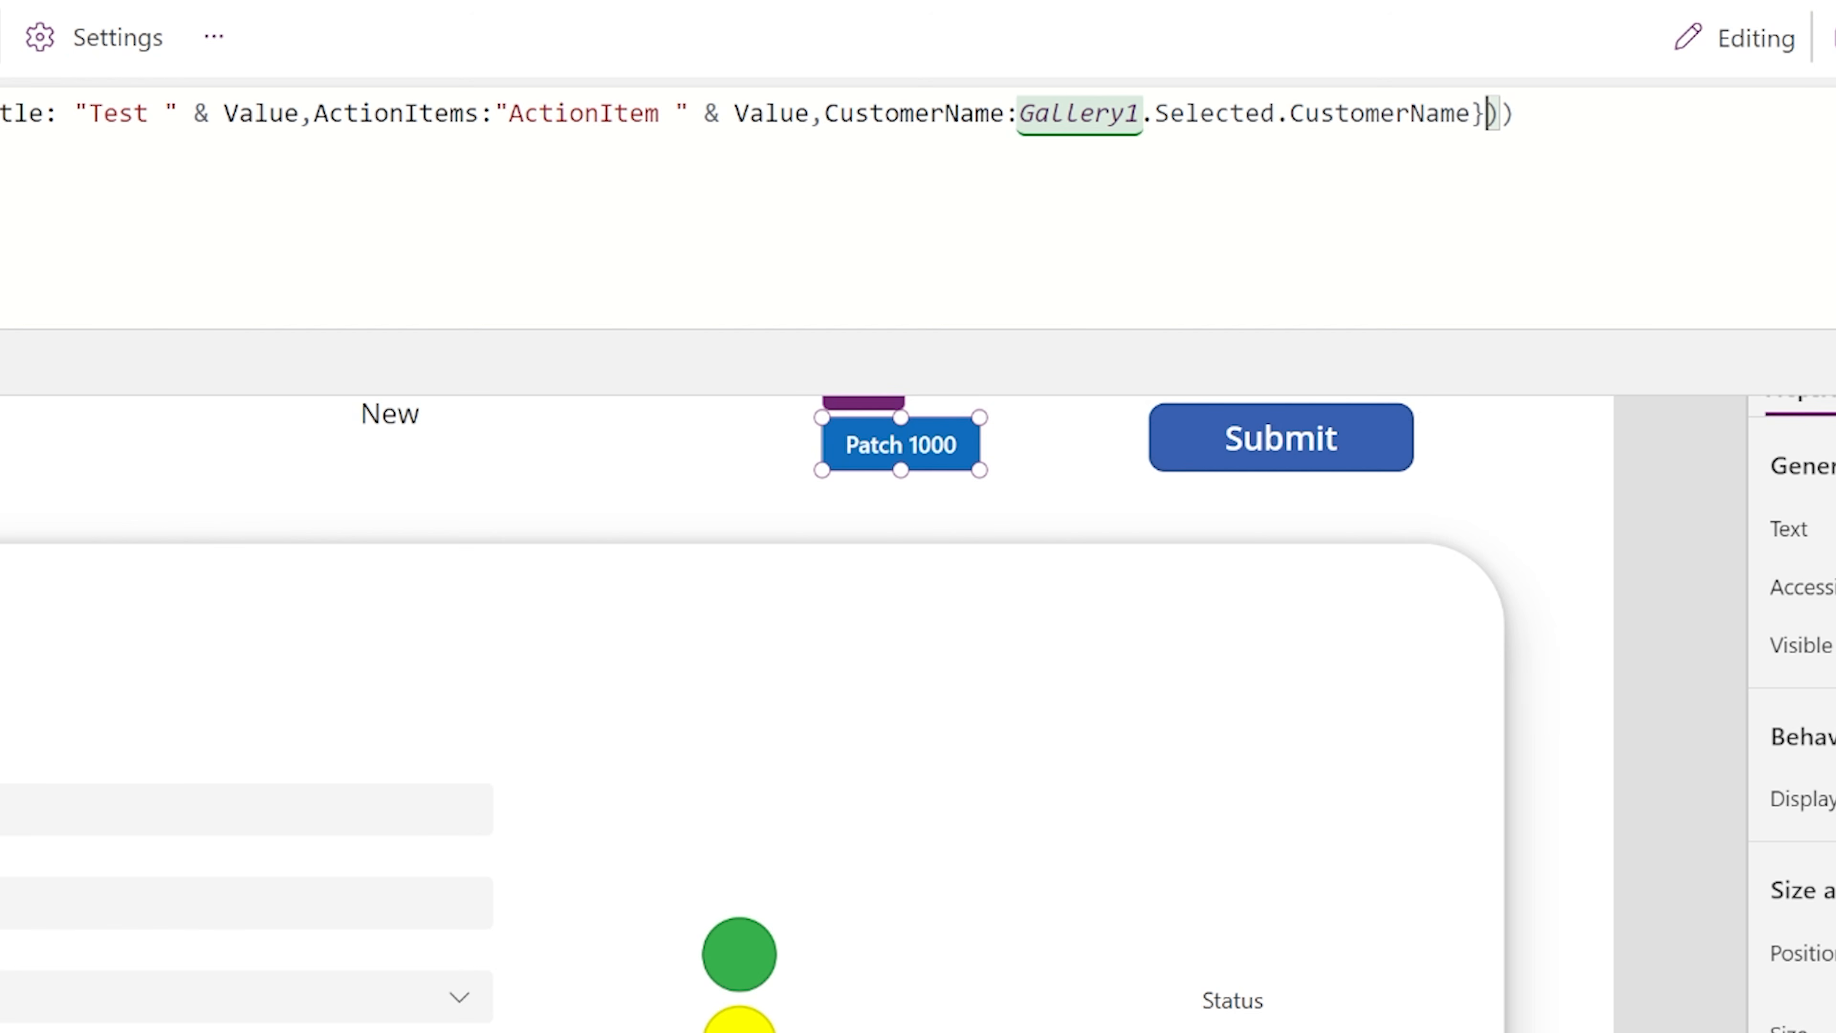
text(, Loca)
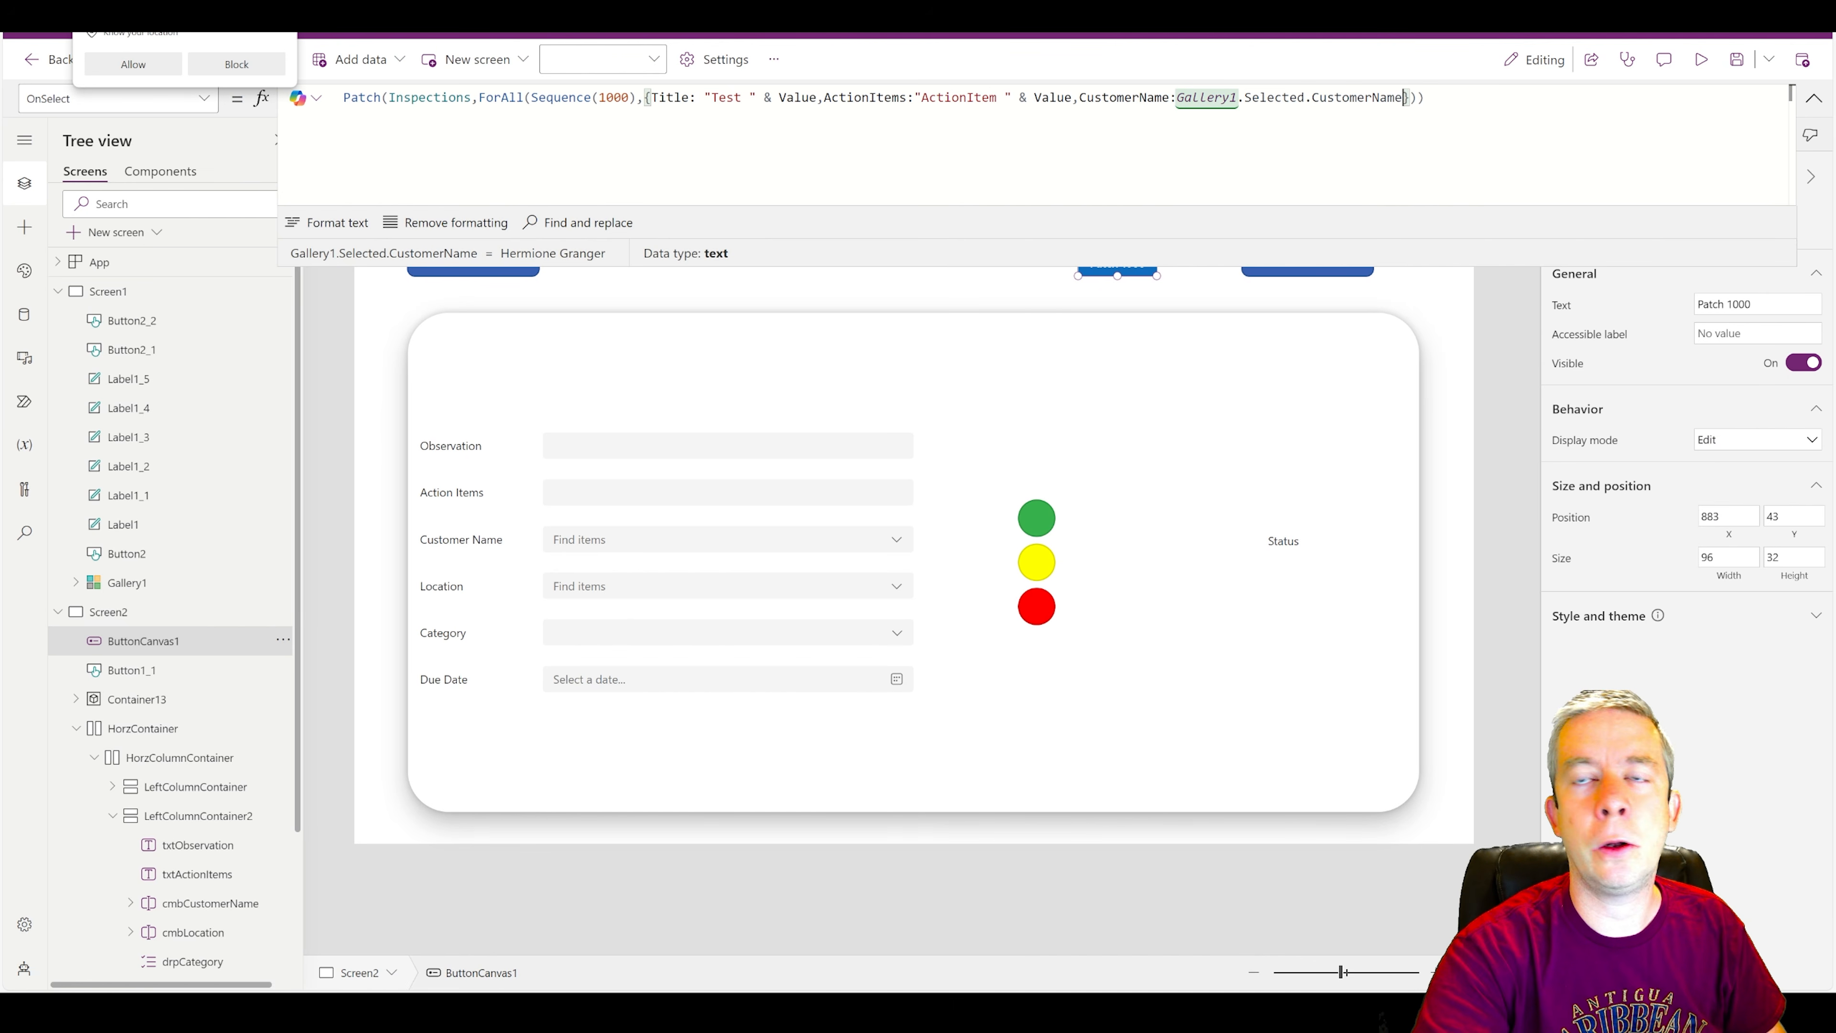
Extend the patched record with LocationName:Gallery1.Selected.LocationName, then format the formula text and enlarge the formula bar.
text(Locatio)
key(BackSpace)
key(BackSpace)
key(BackSpace)
key(BackSpace)
key(BackSpace)
key(BackSpace)
key(BackSpace)
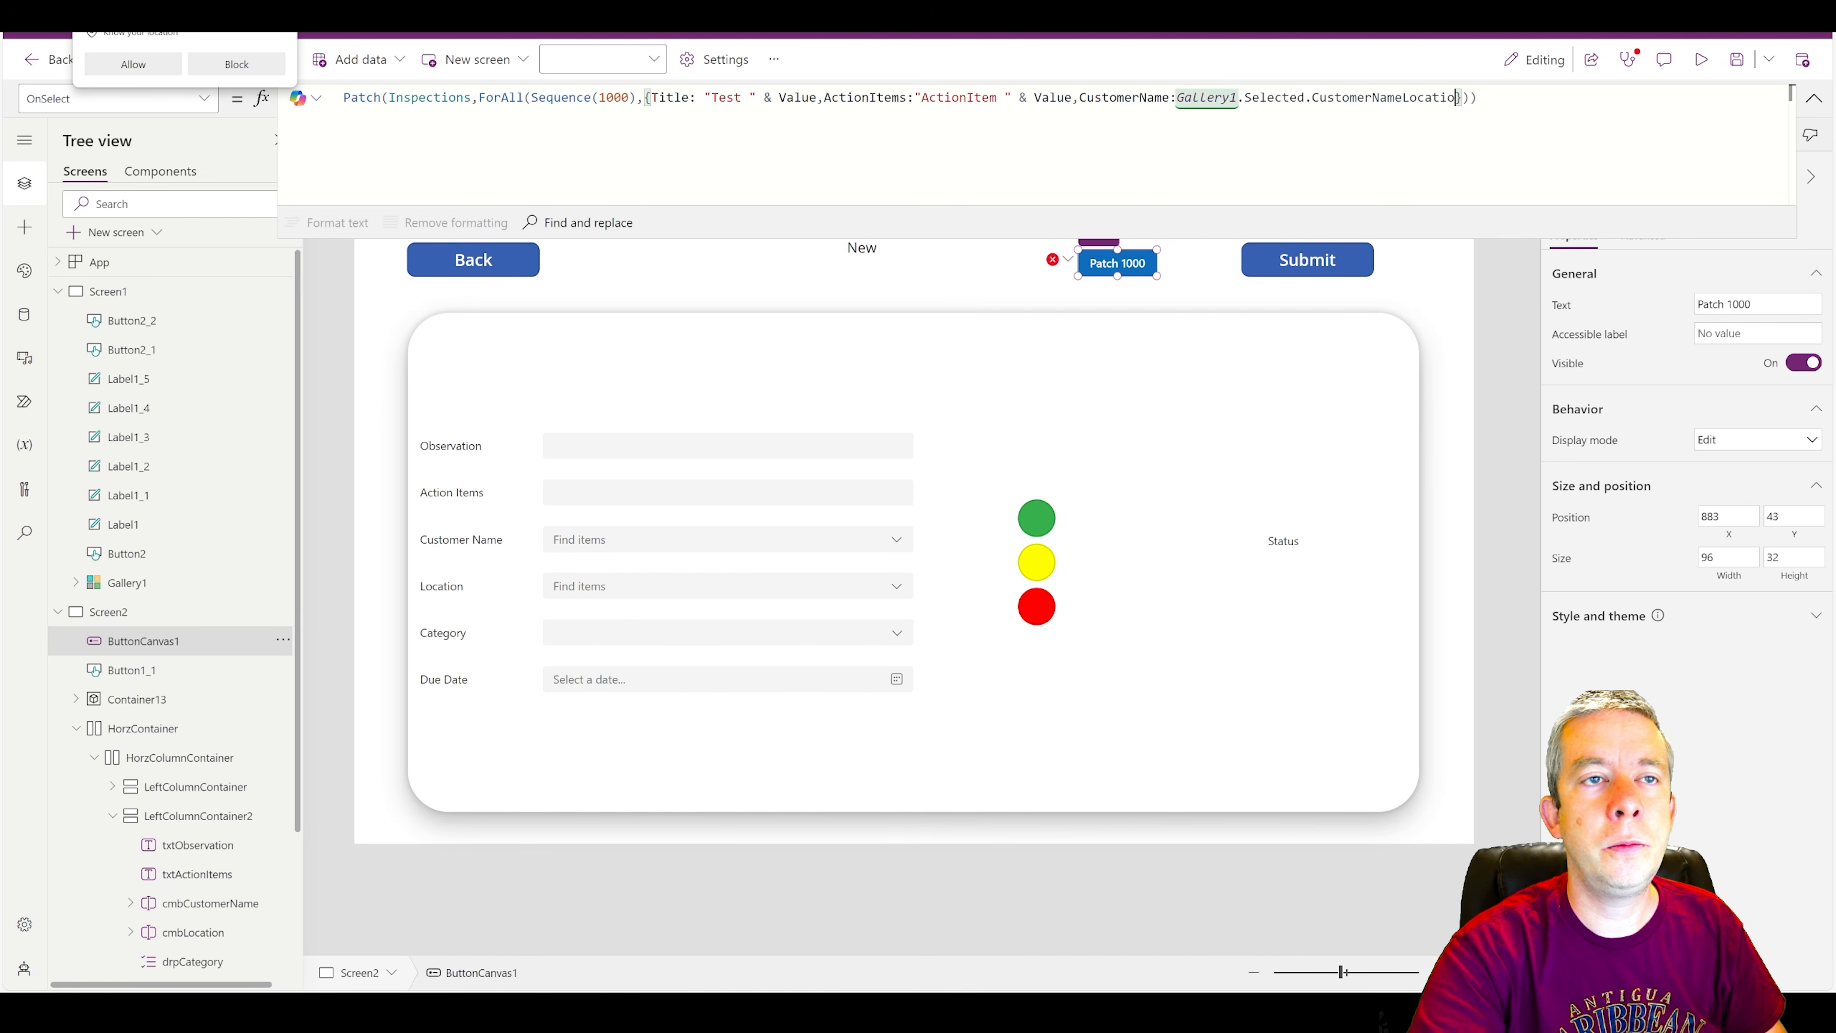
text(,Lo)
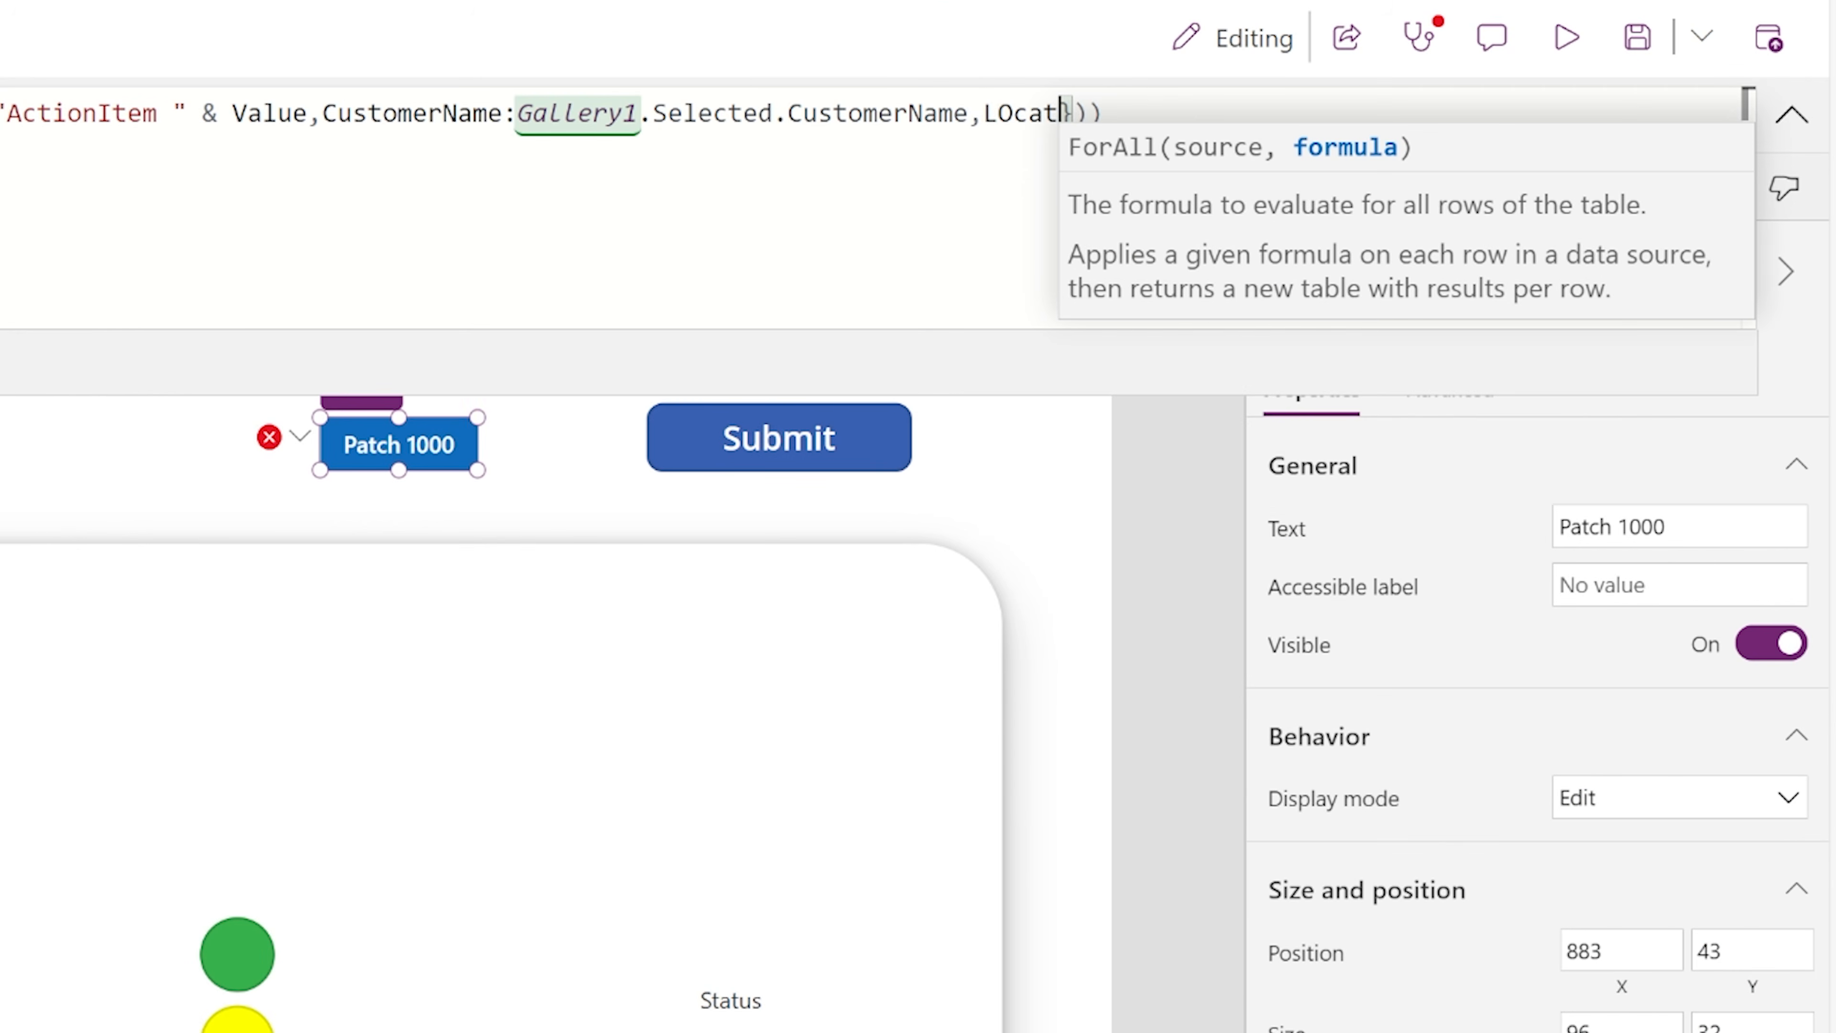
text(cationName:G)
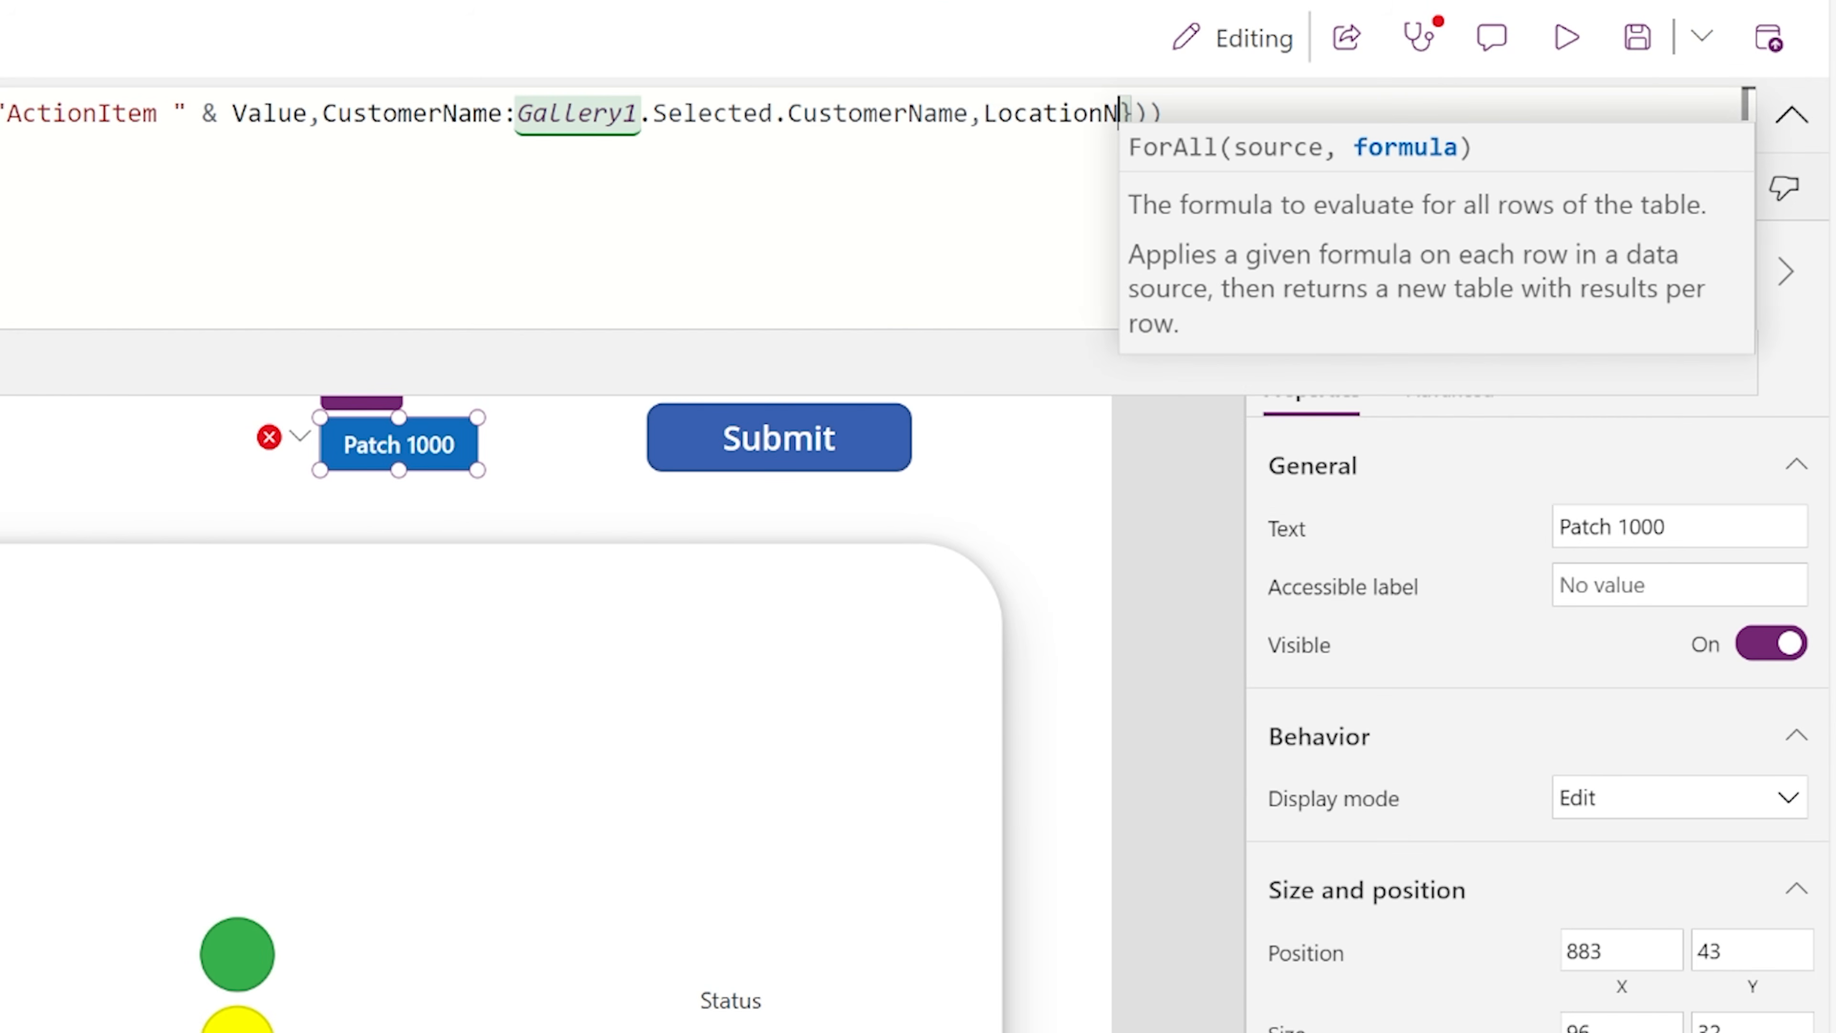
text(allery1.Selecte)
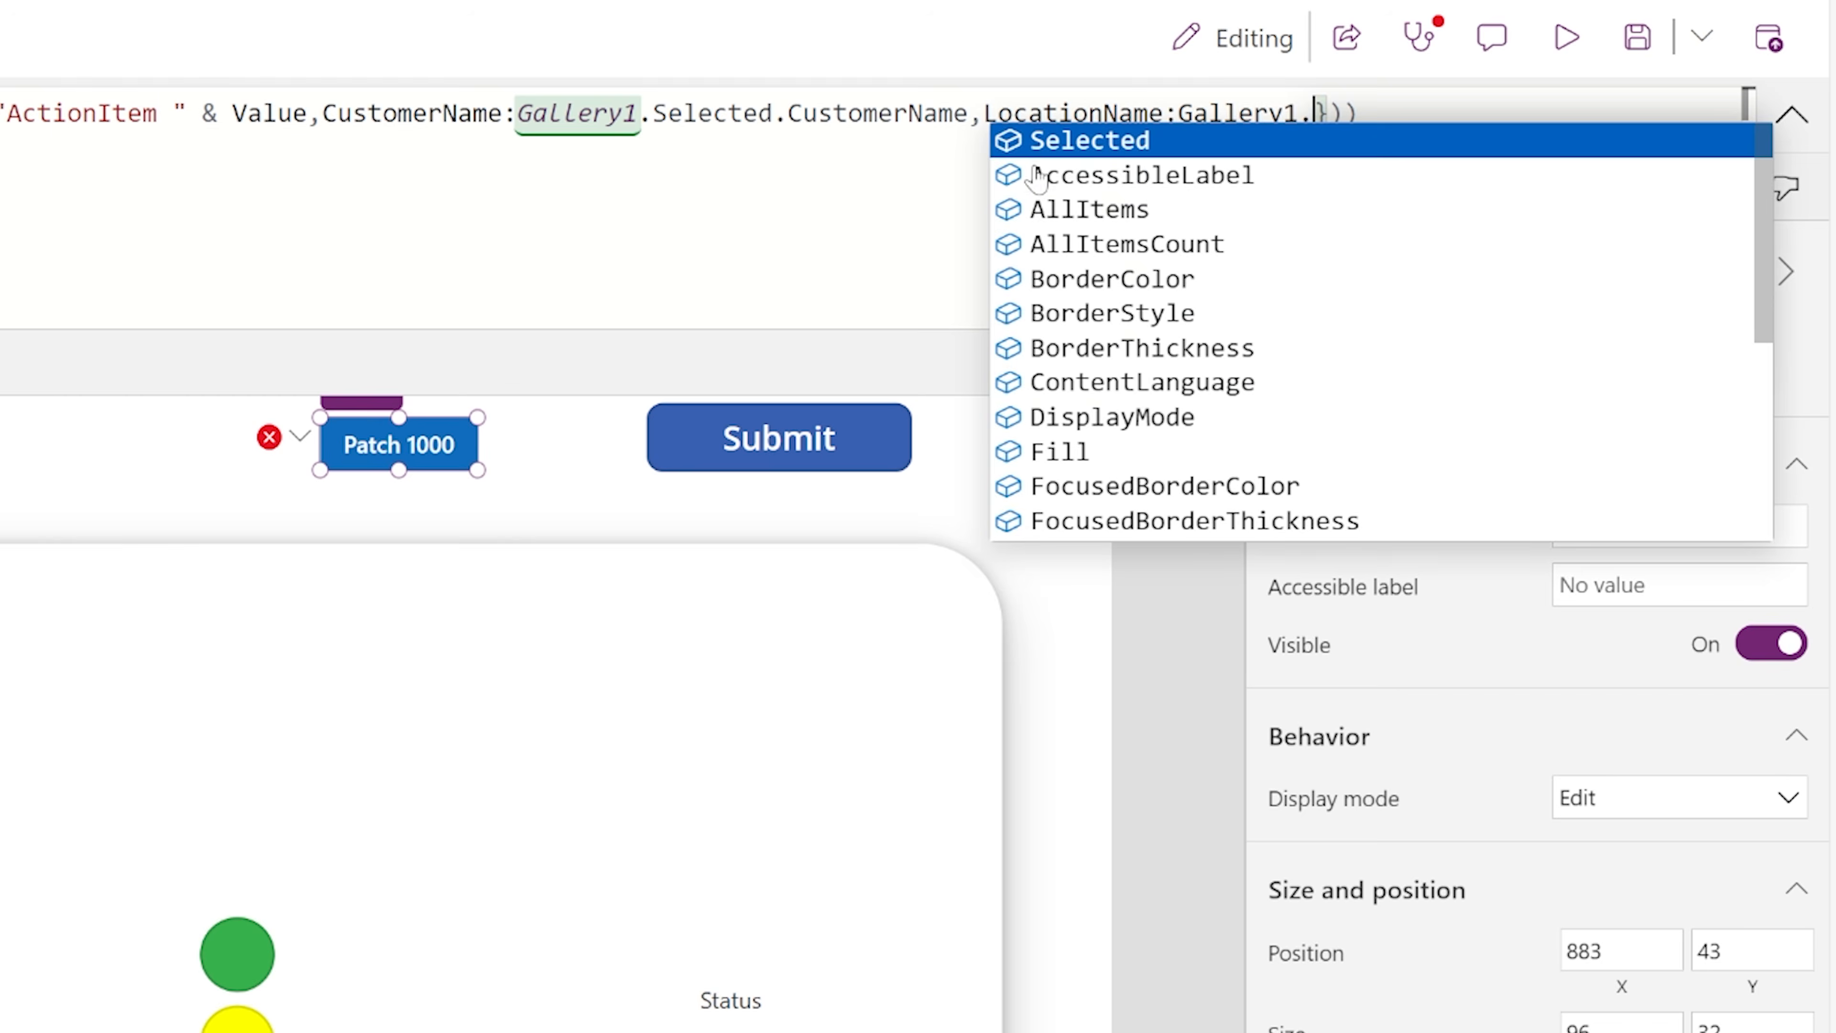
text(d.Location)
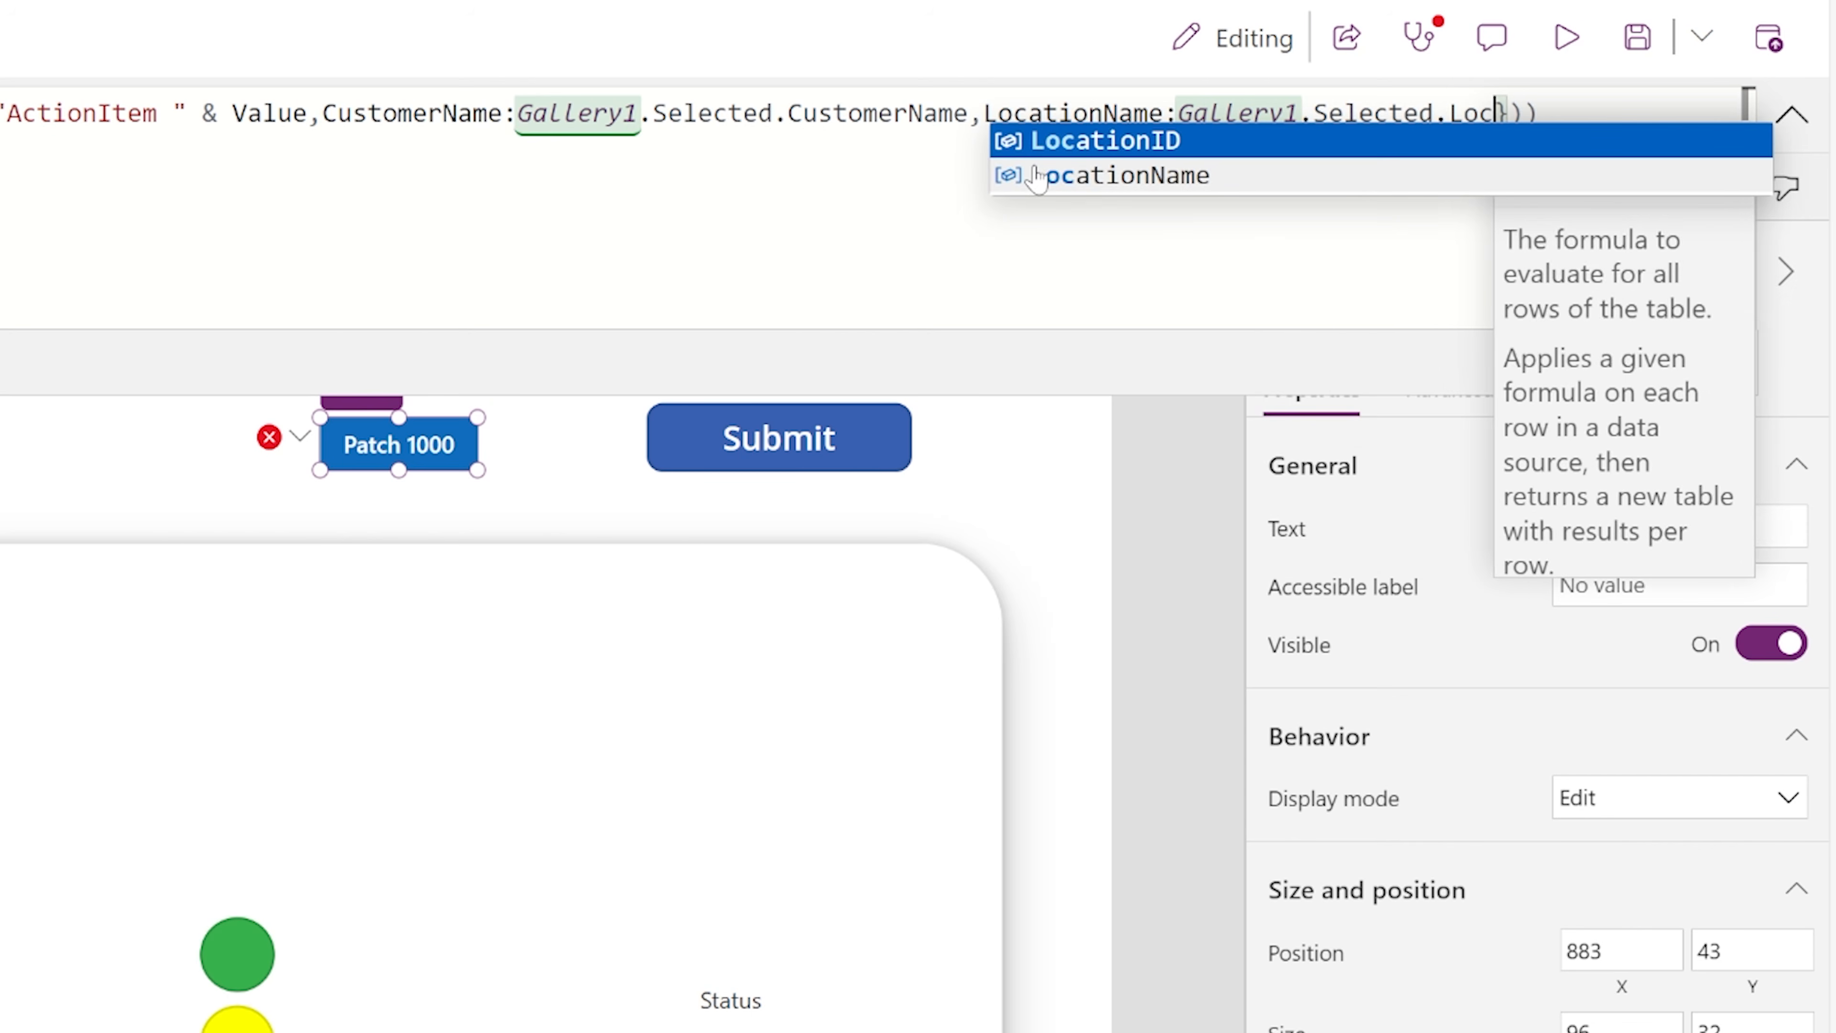
click(1036, 177)
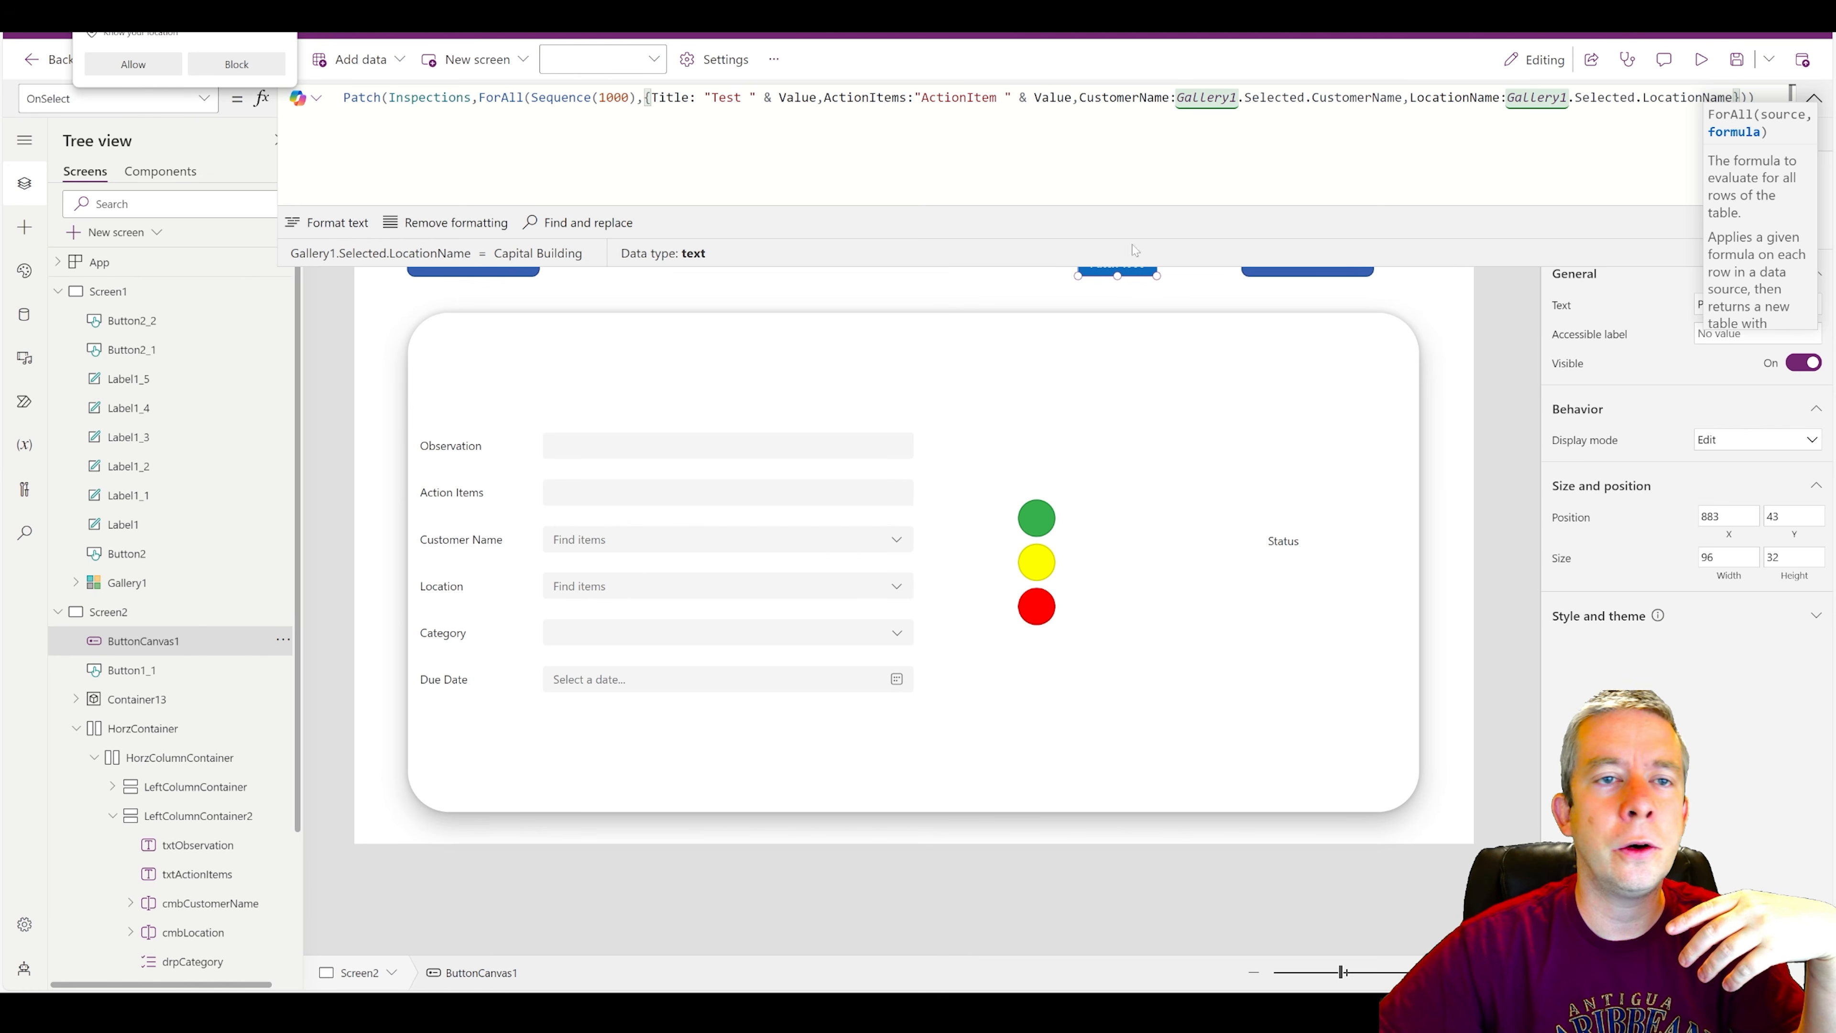
click(343, 223)
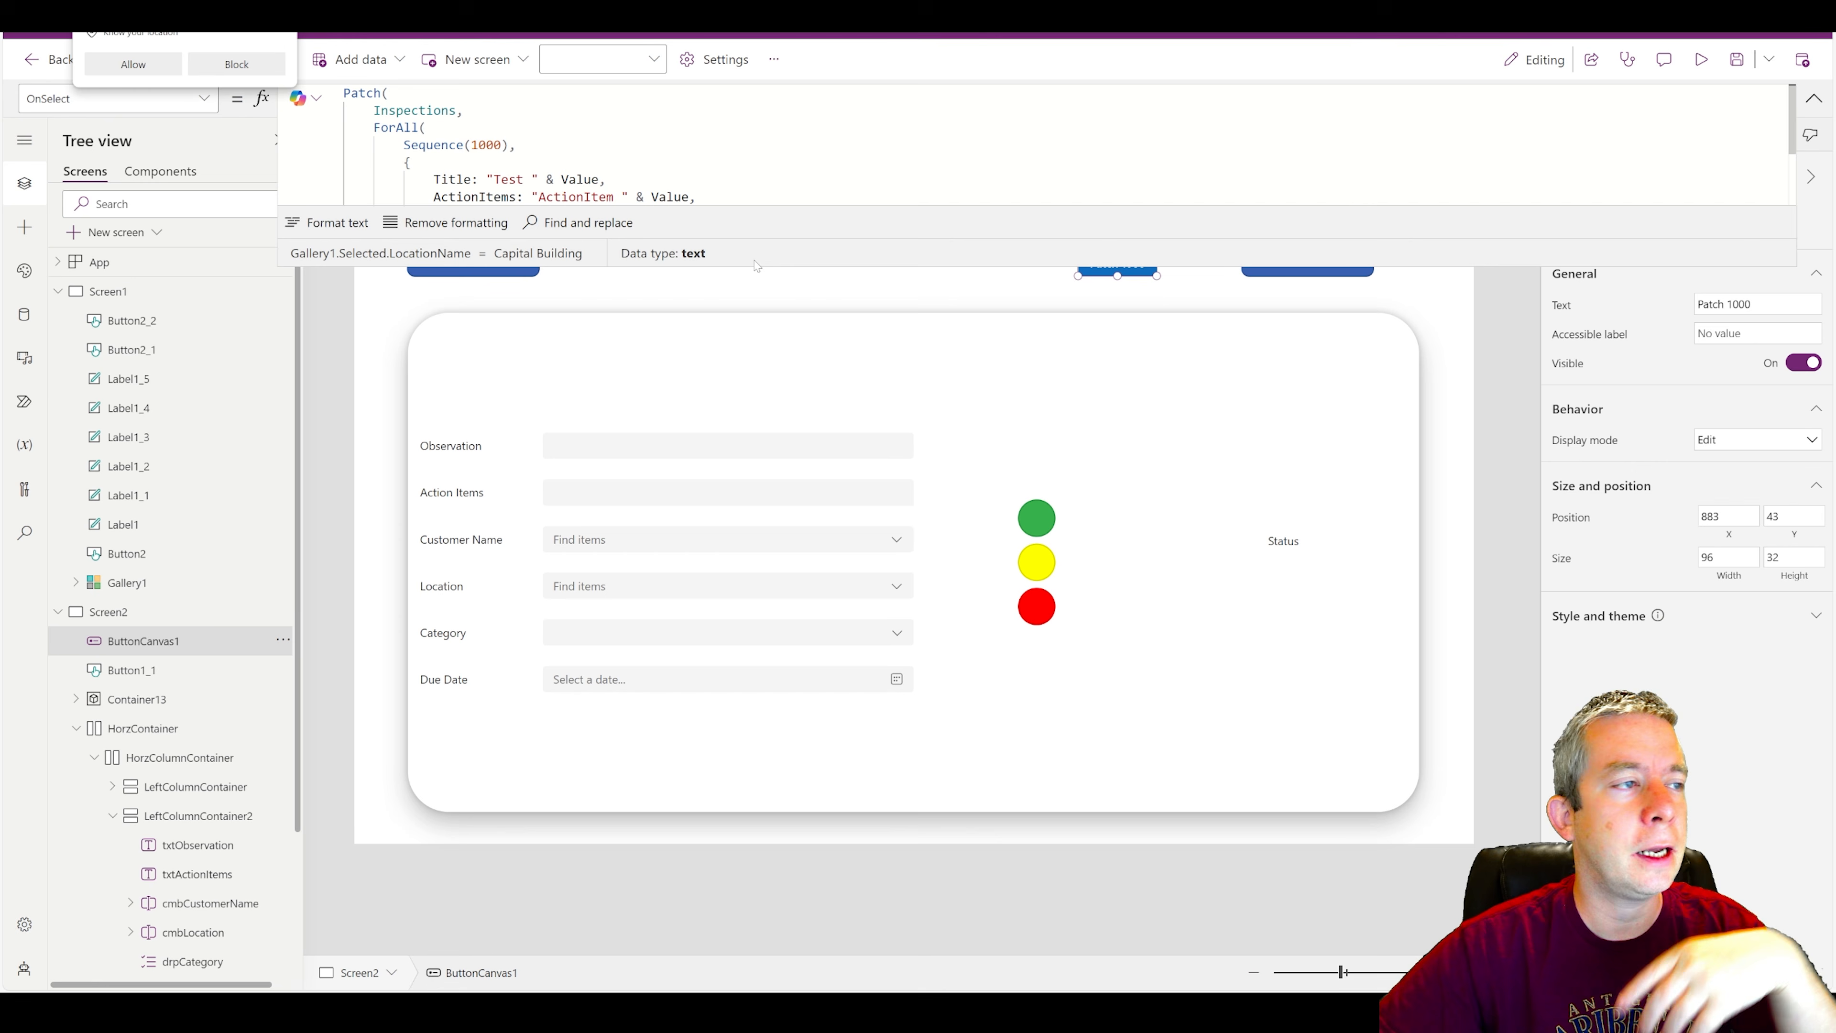
drag(748, 266, 749, 455)
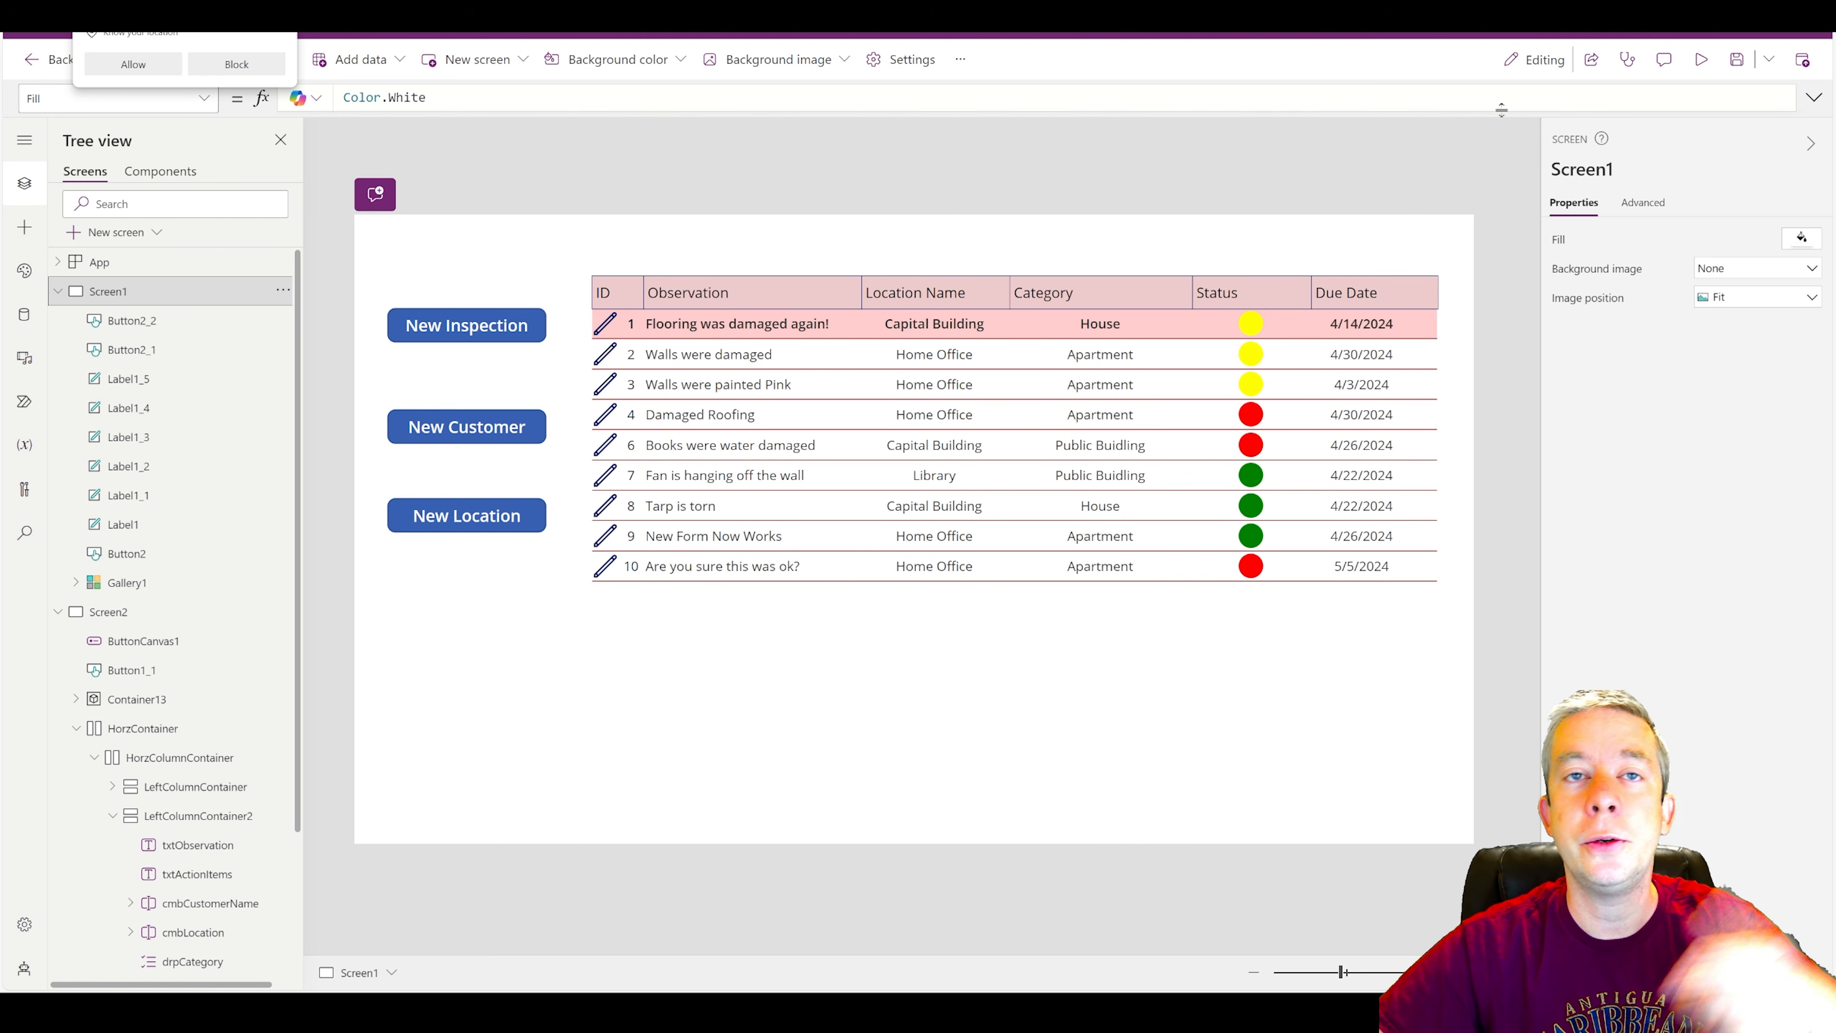
Preview the app from Screen1, start a new inspection and run Patch 1000.
click(1701, 59)
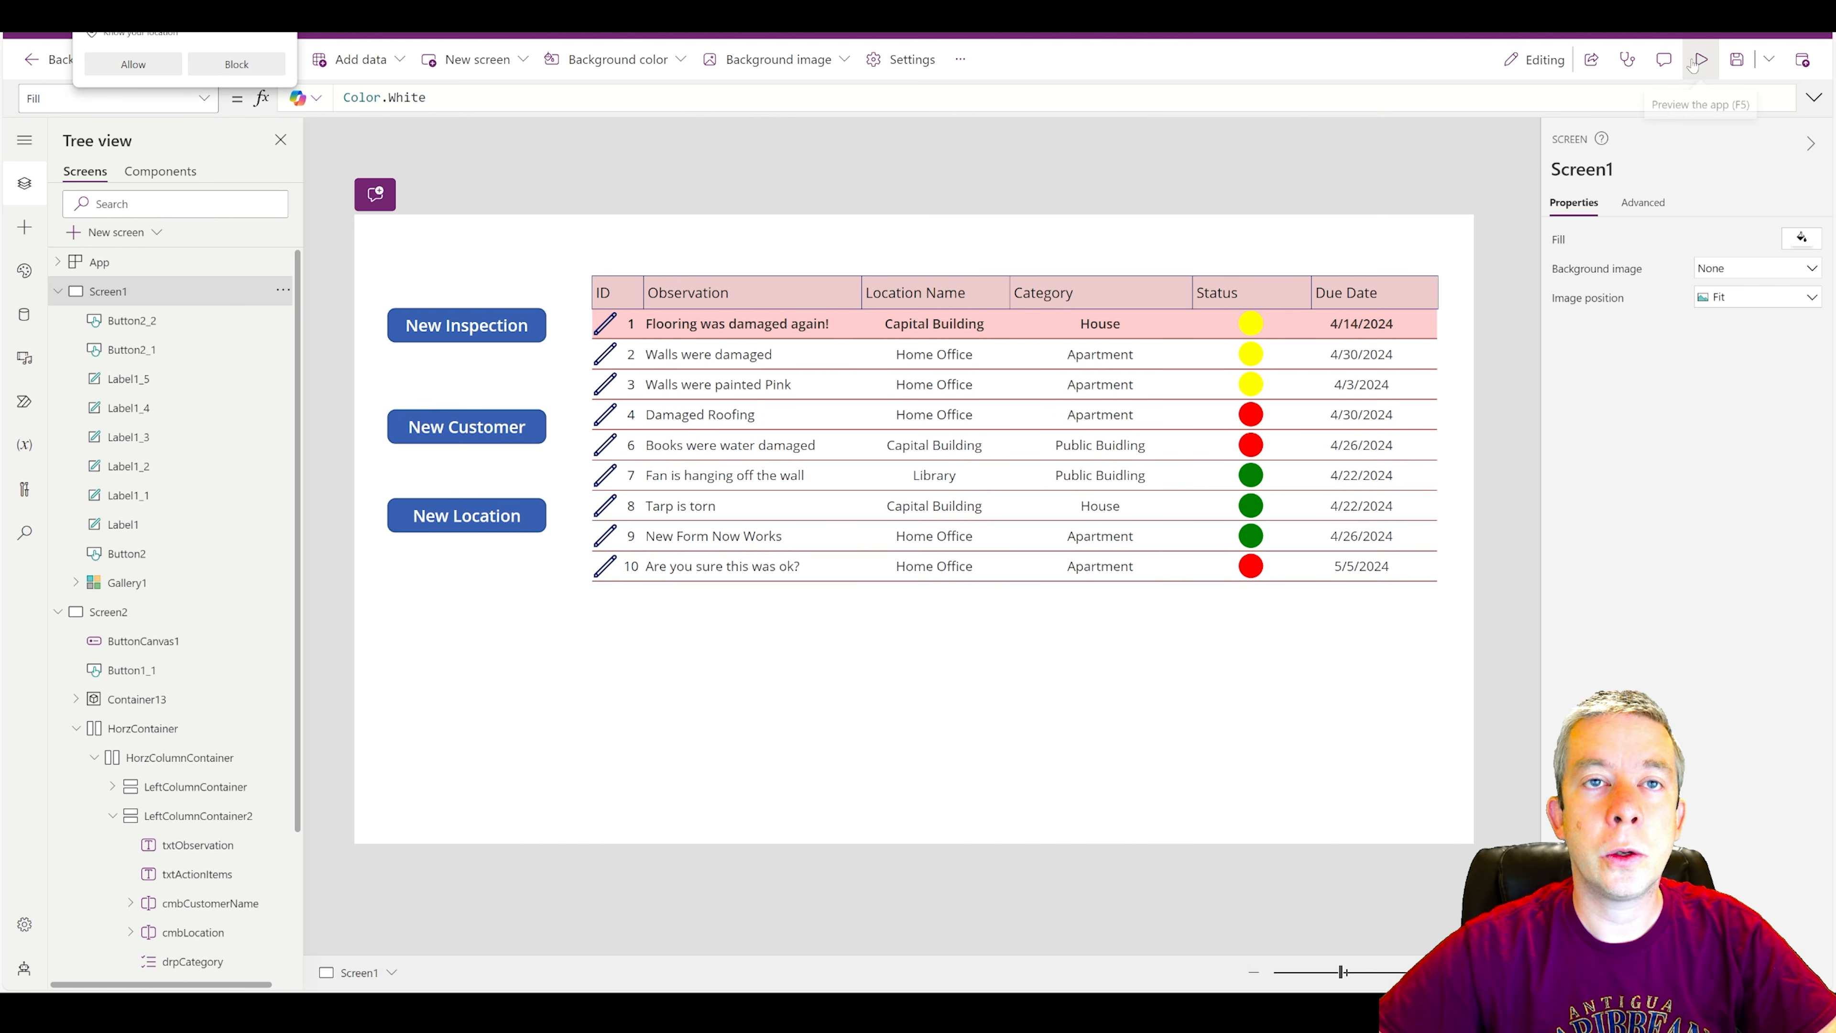
click(318, 246)
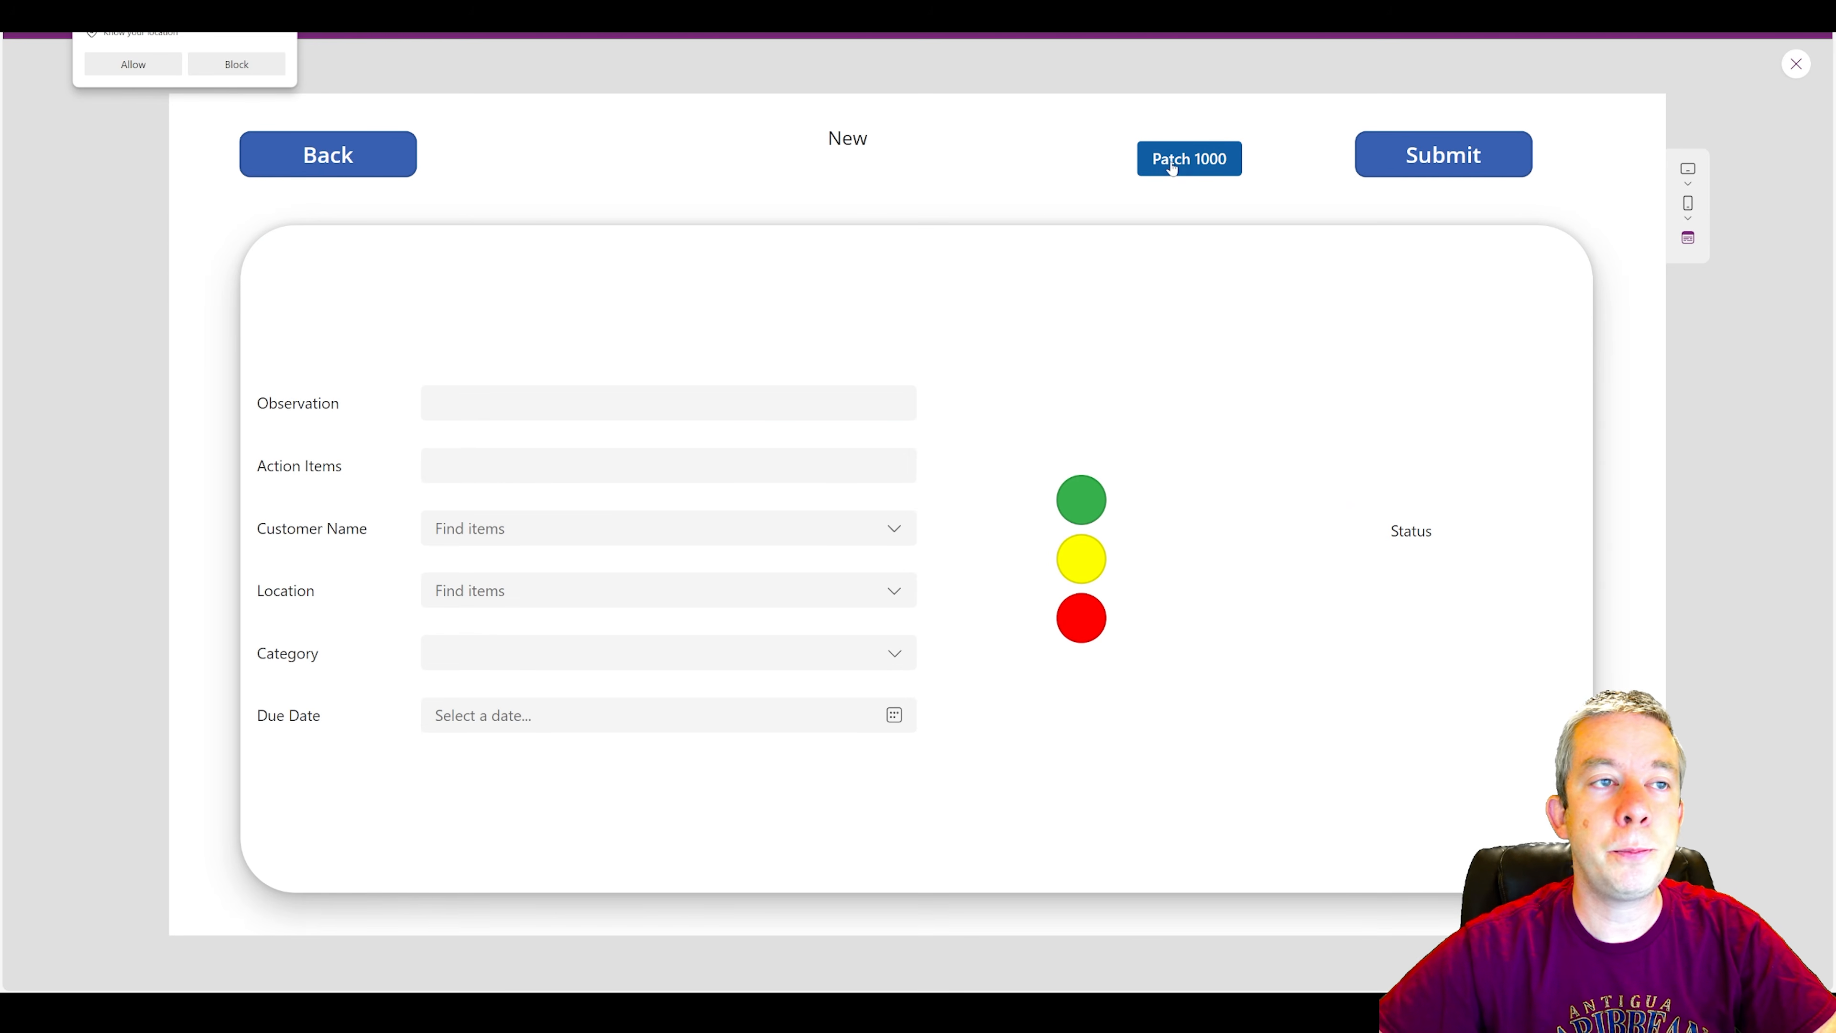
click(1172, 168)
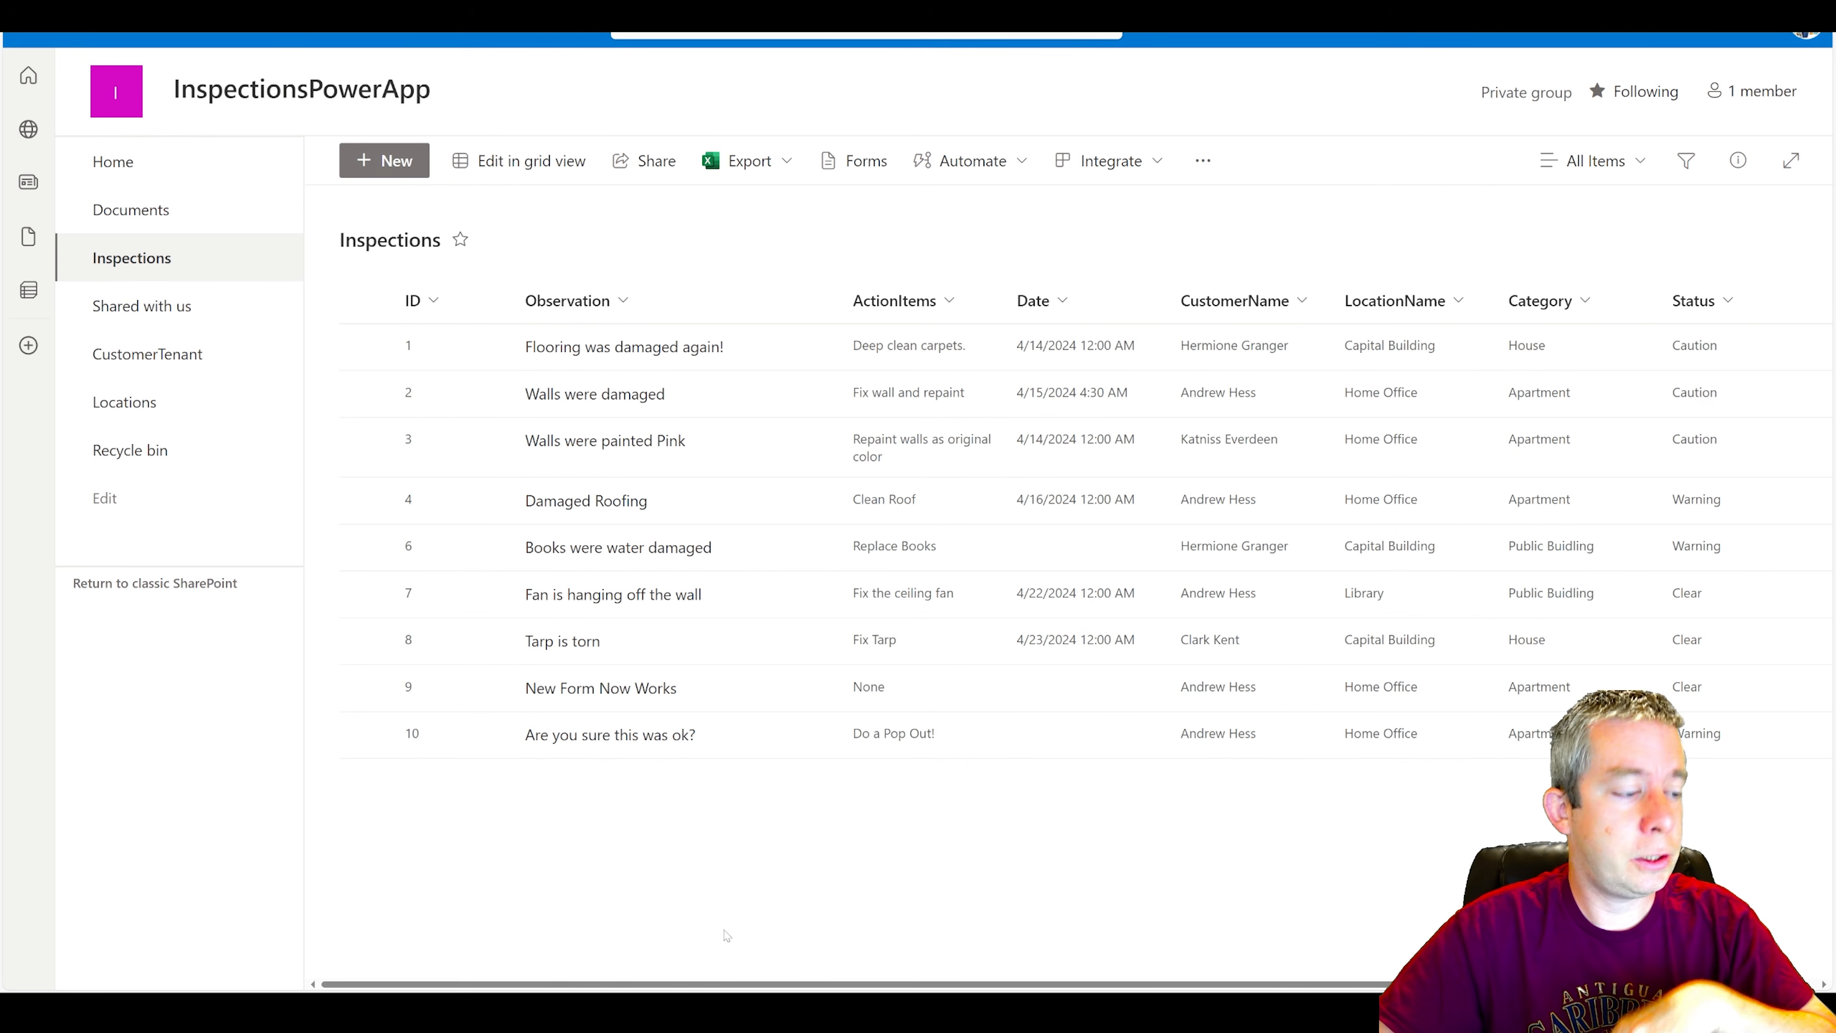
Refresh the Inspections list in SharePoint and examine the newly patched test records down to the latest loaded ones.
key(F5)
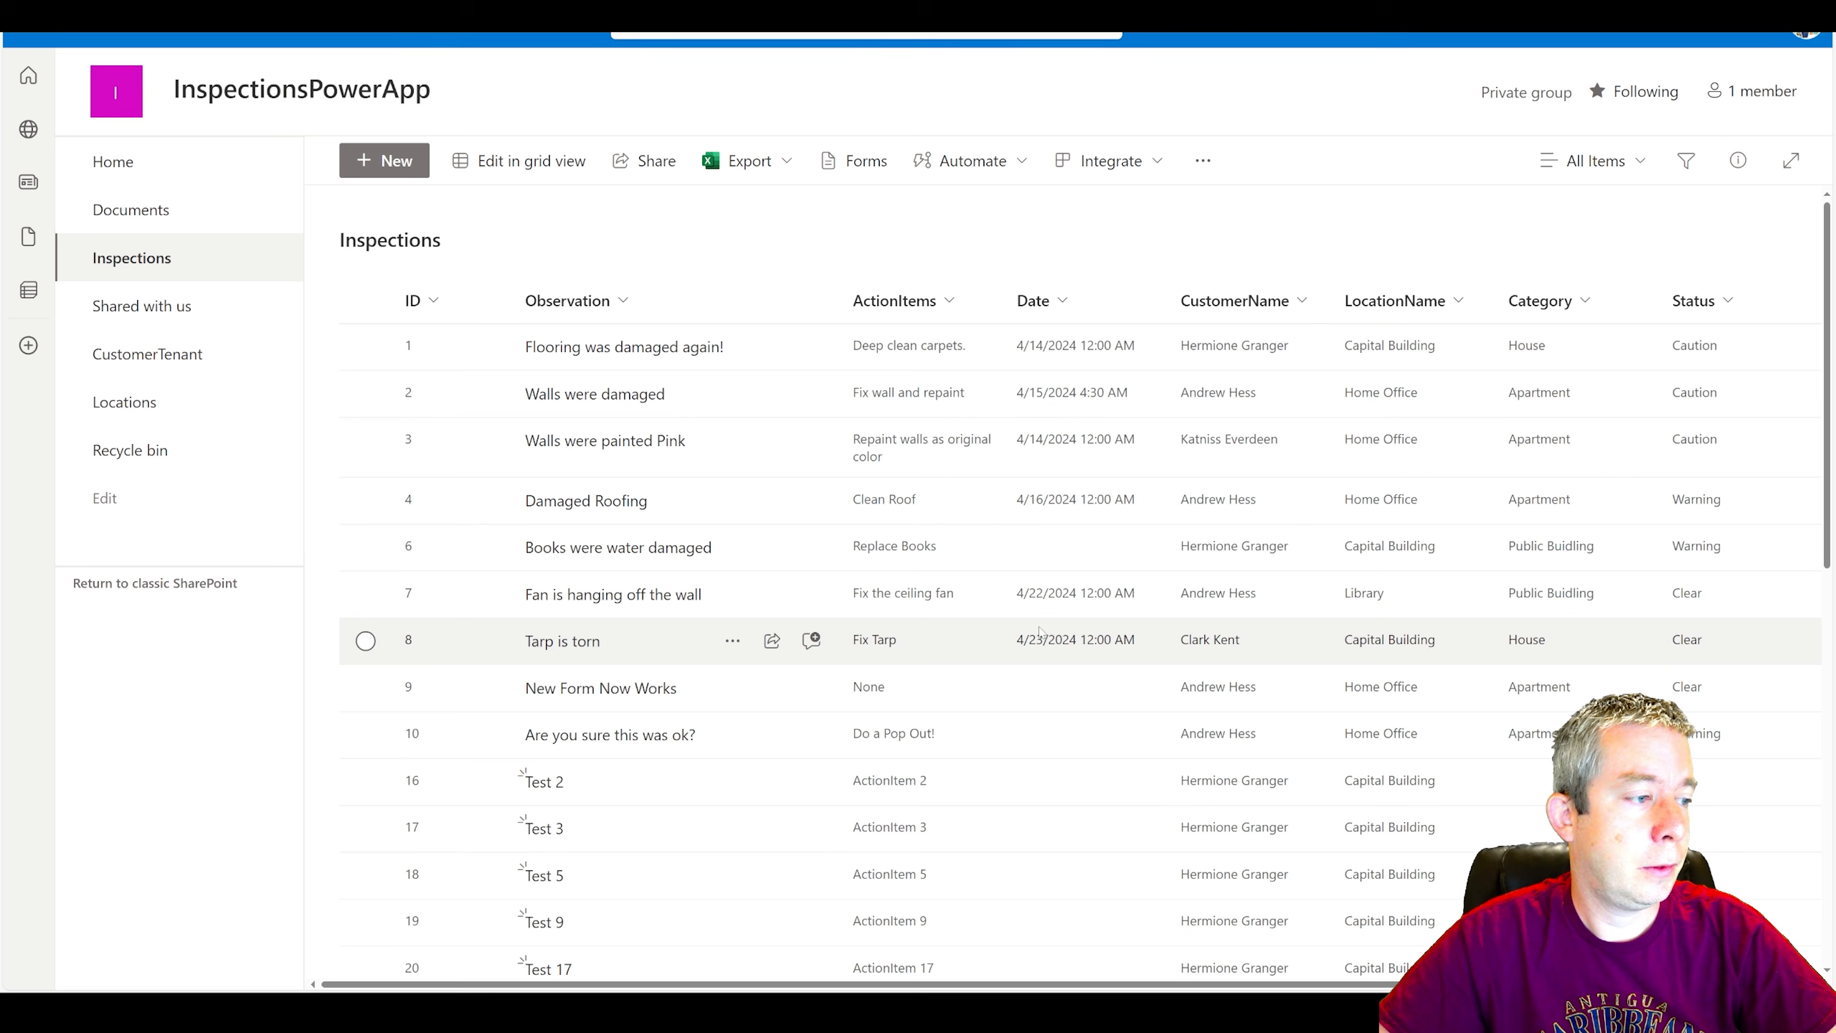
scroll(970, 535, down, 3)
scroll(970, 535, down, 5)
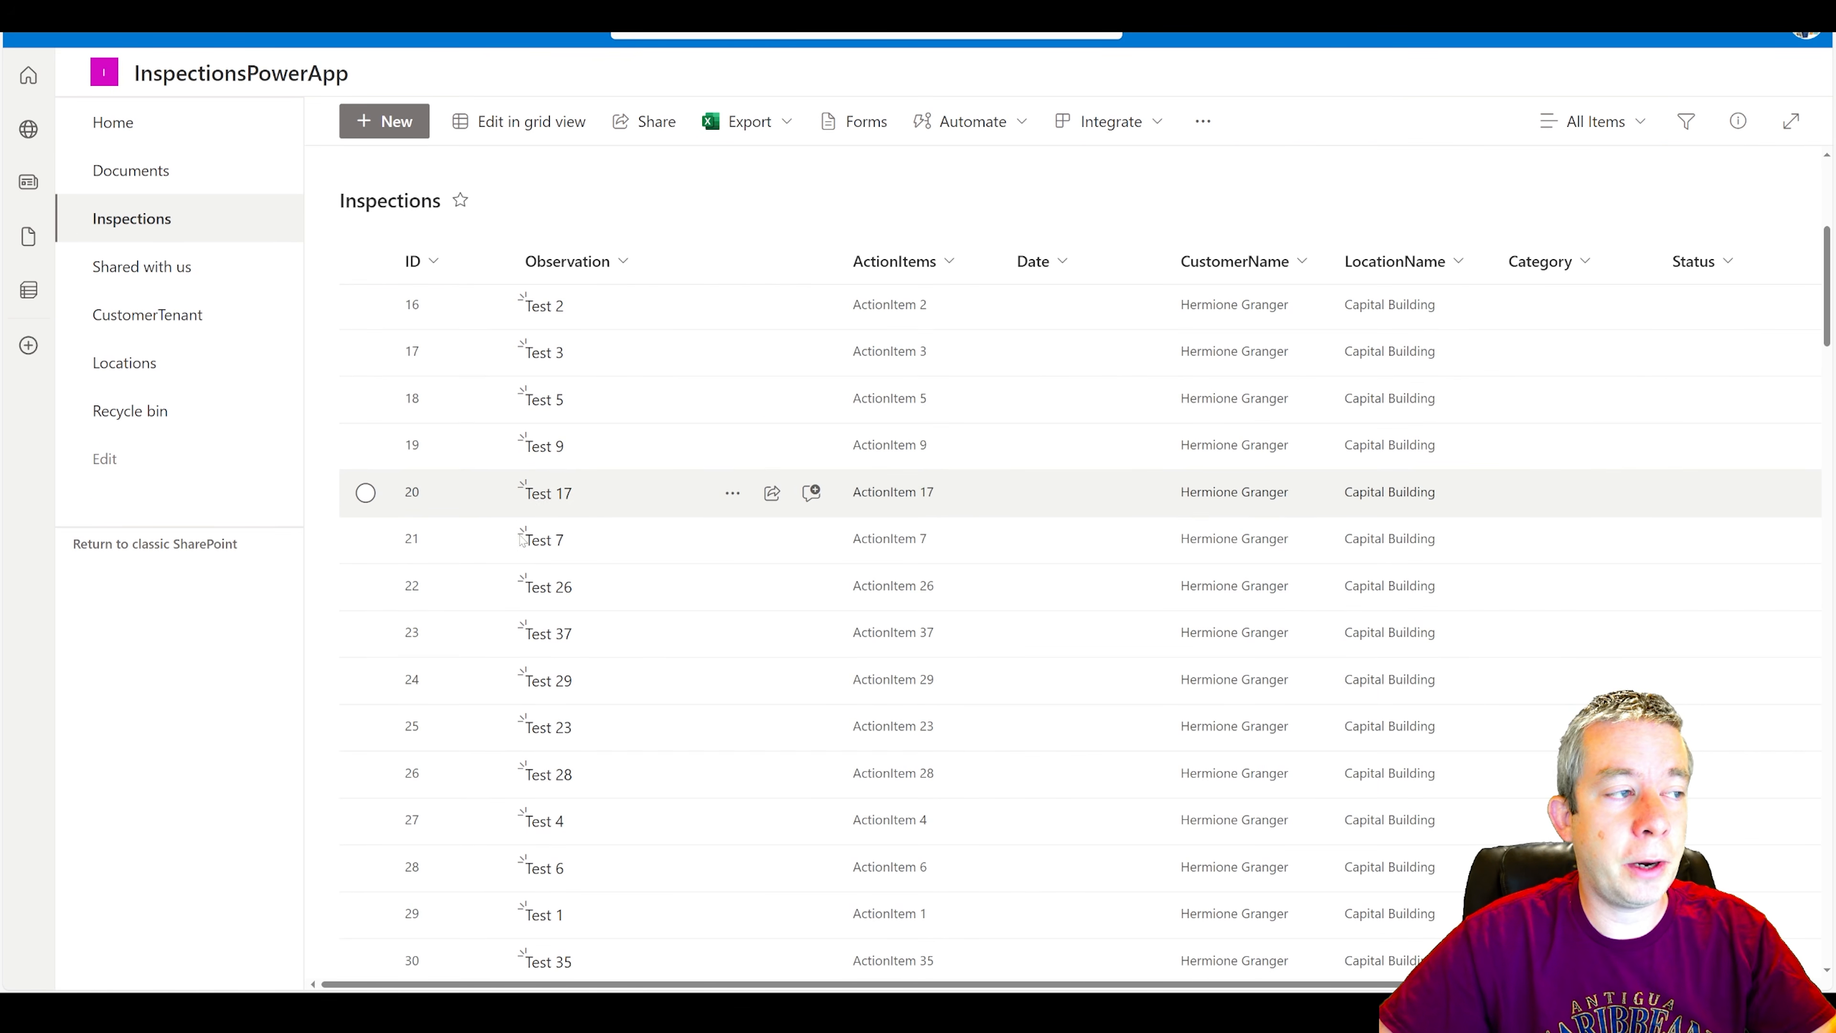
scroll(622, 507, down, 3)
scroll(618, 587, down, 7)
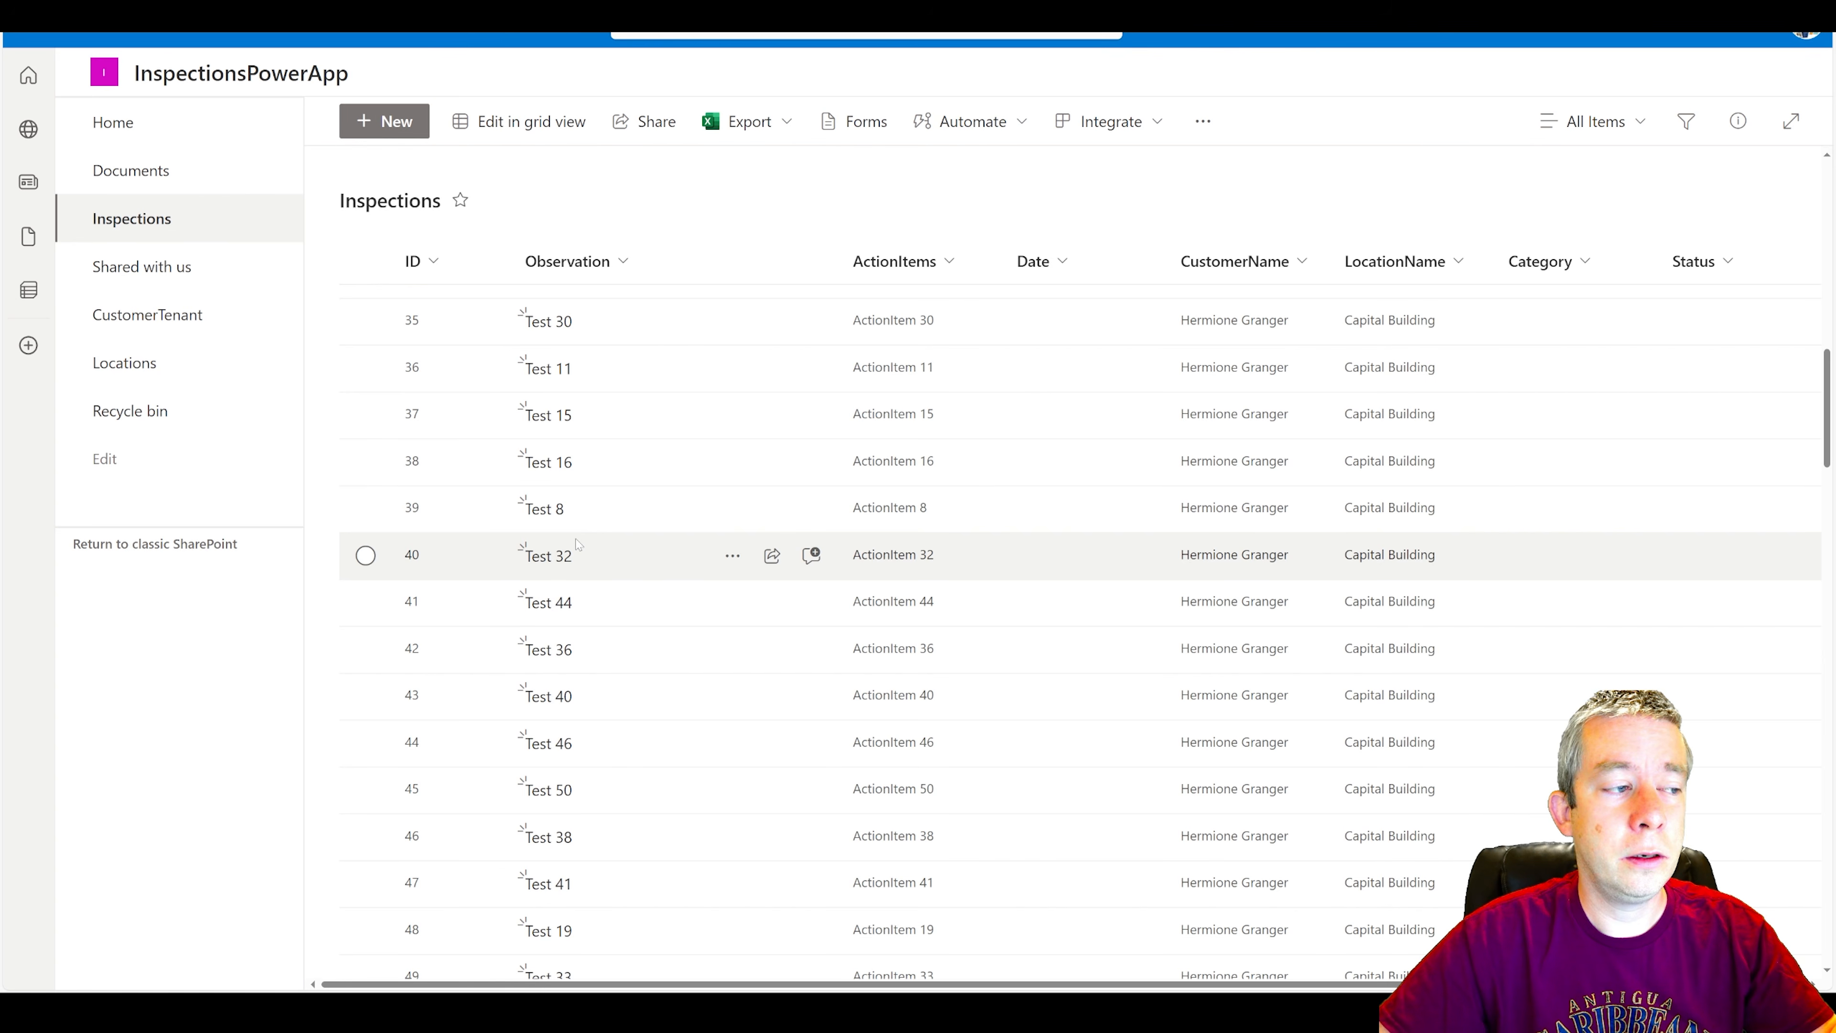
scroll(582, 542, up, 7)
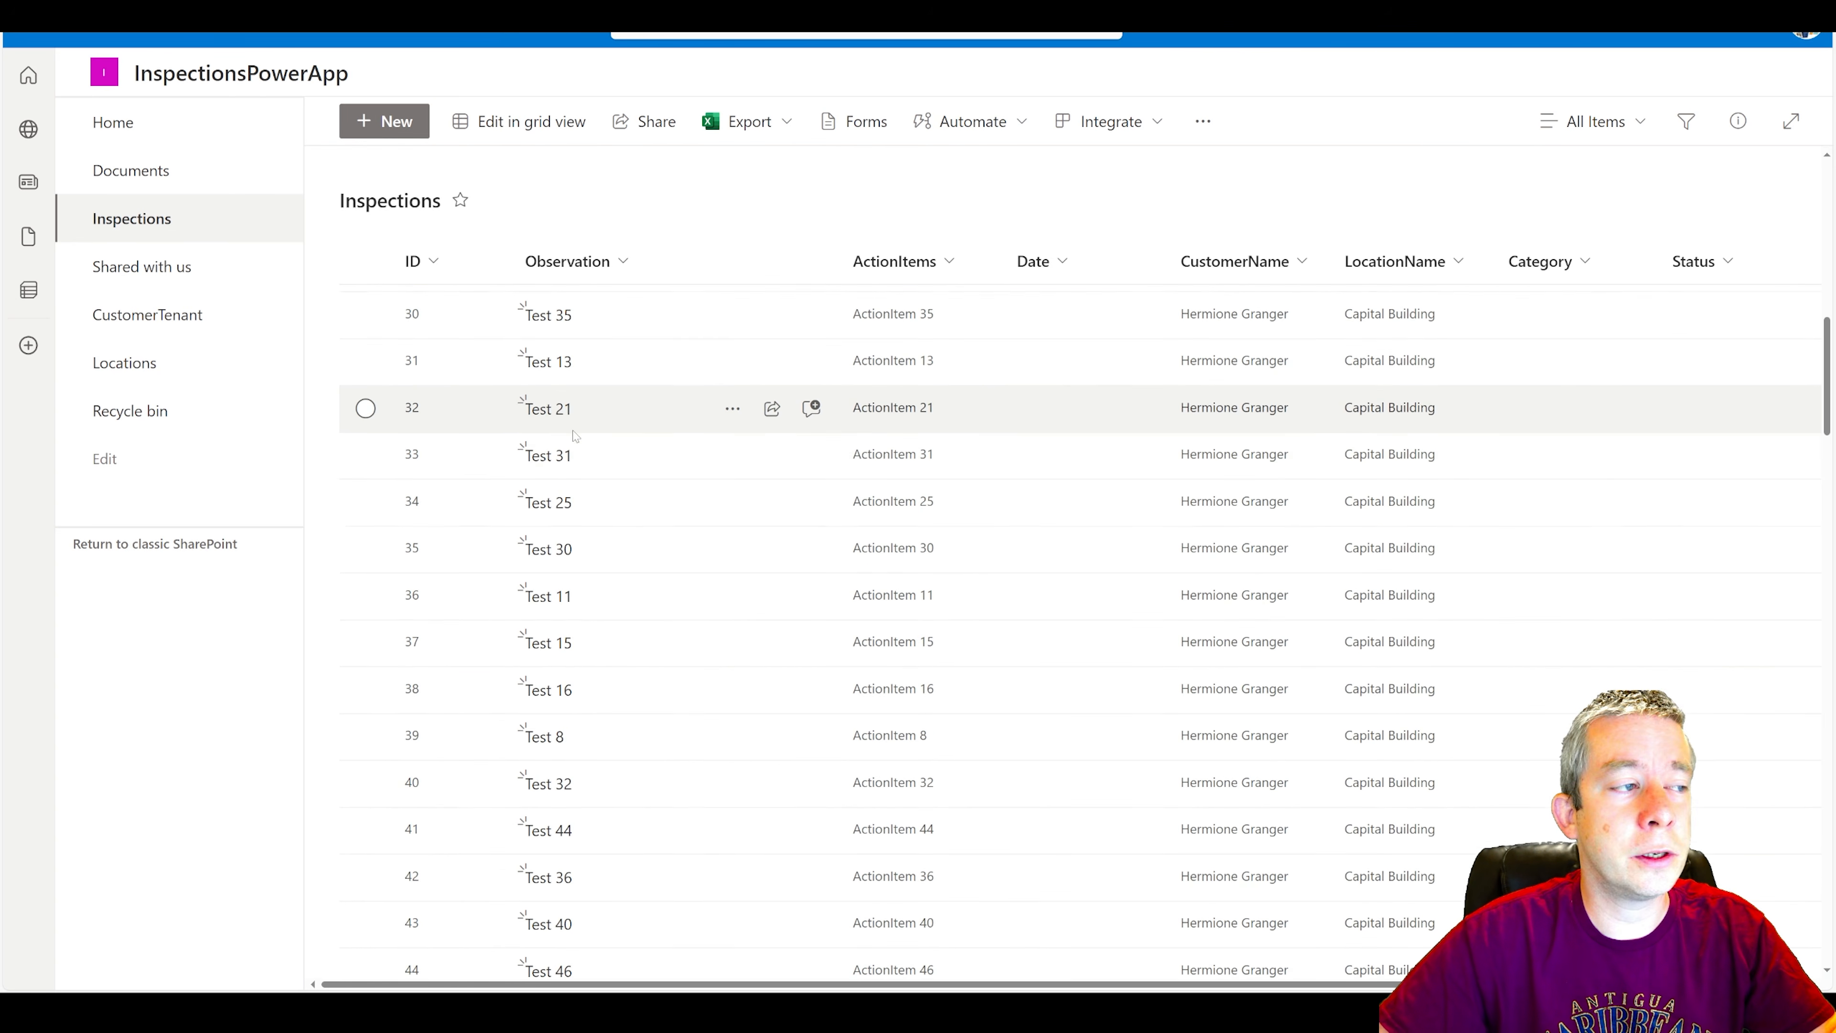
scroll(574, 449, up, 3)
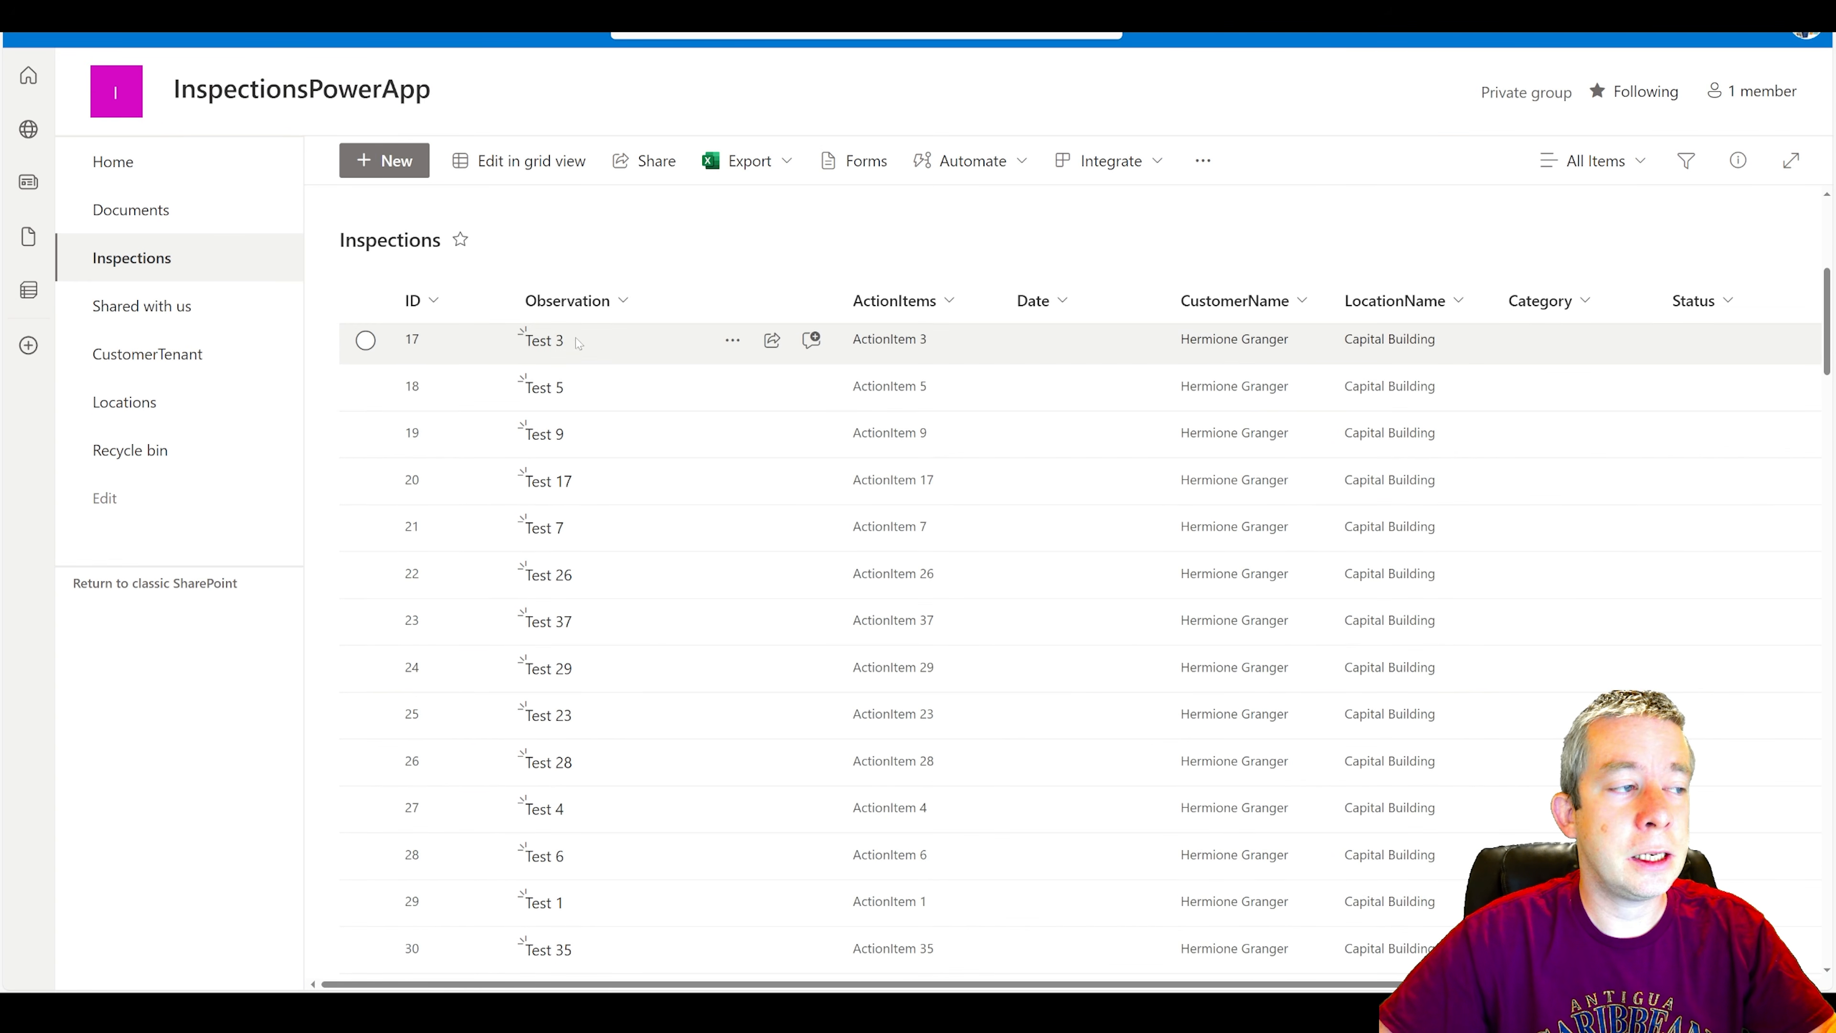
scroll(565, 460, down, 20)
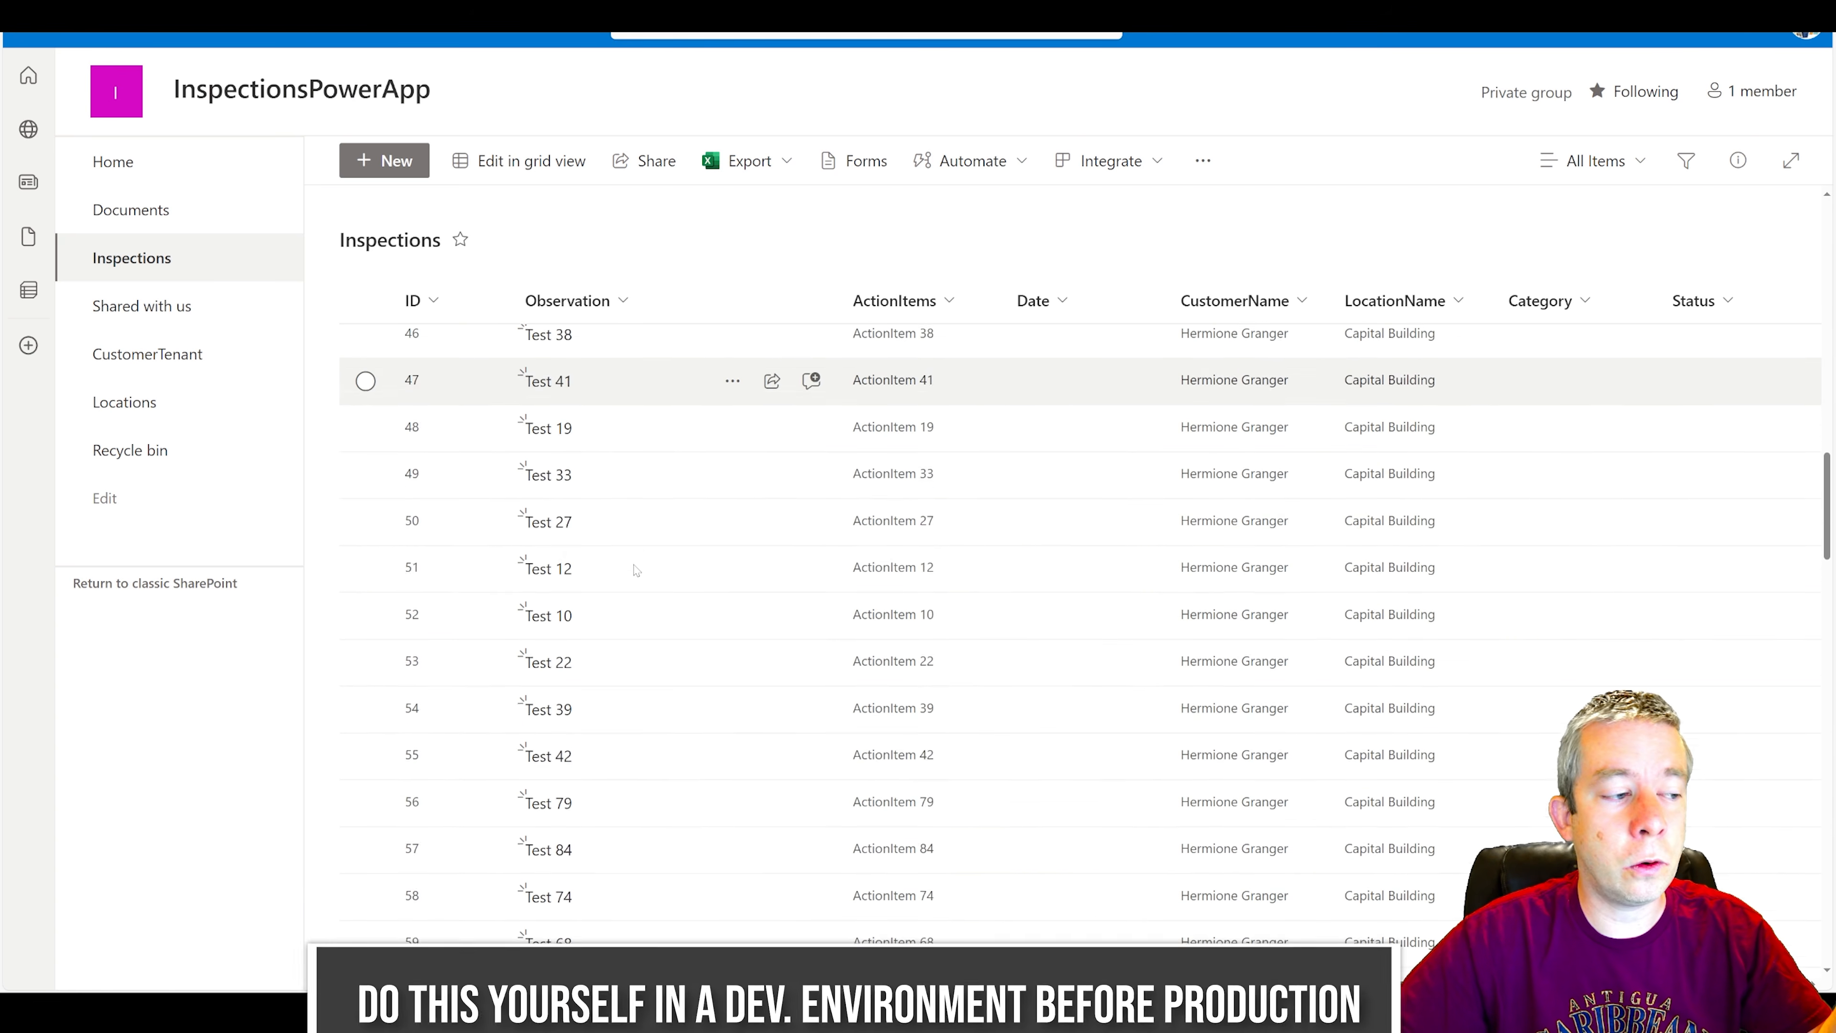
scroll(631, 579, down, 20)
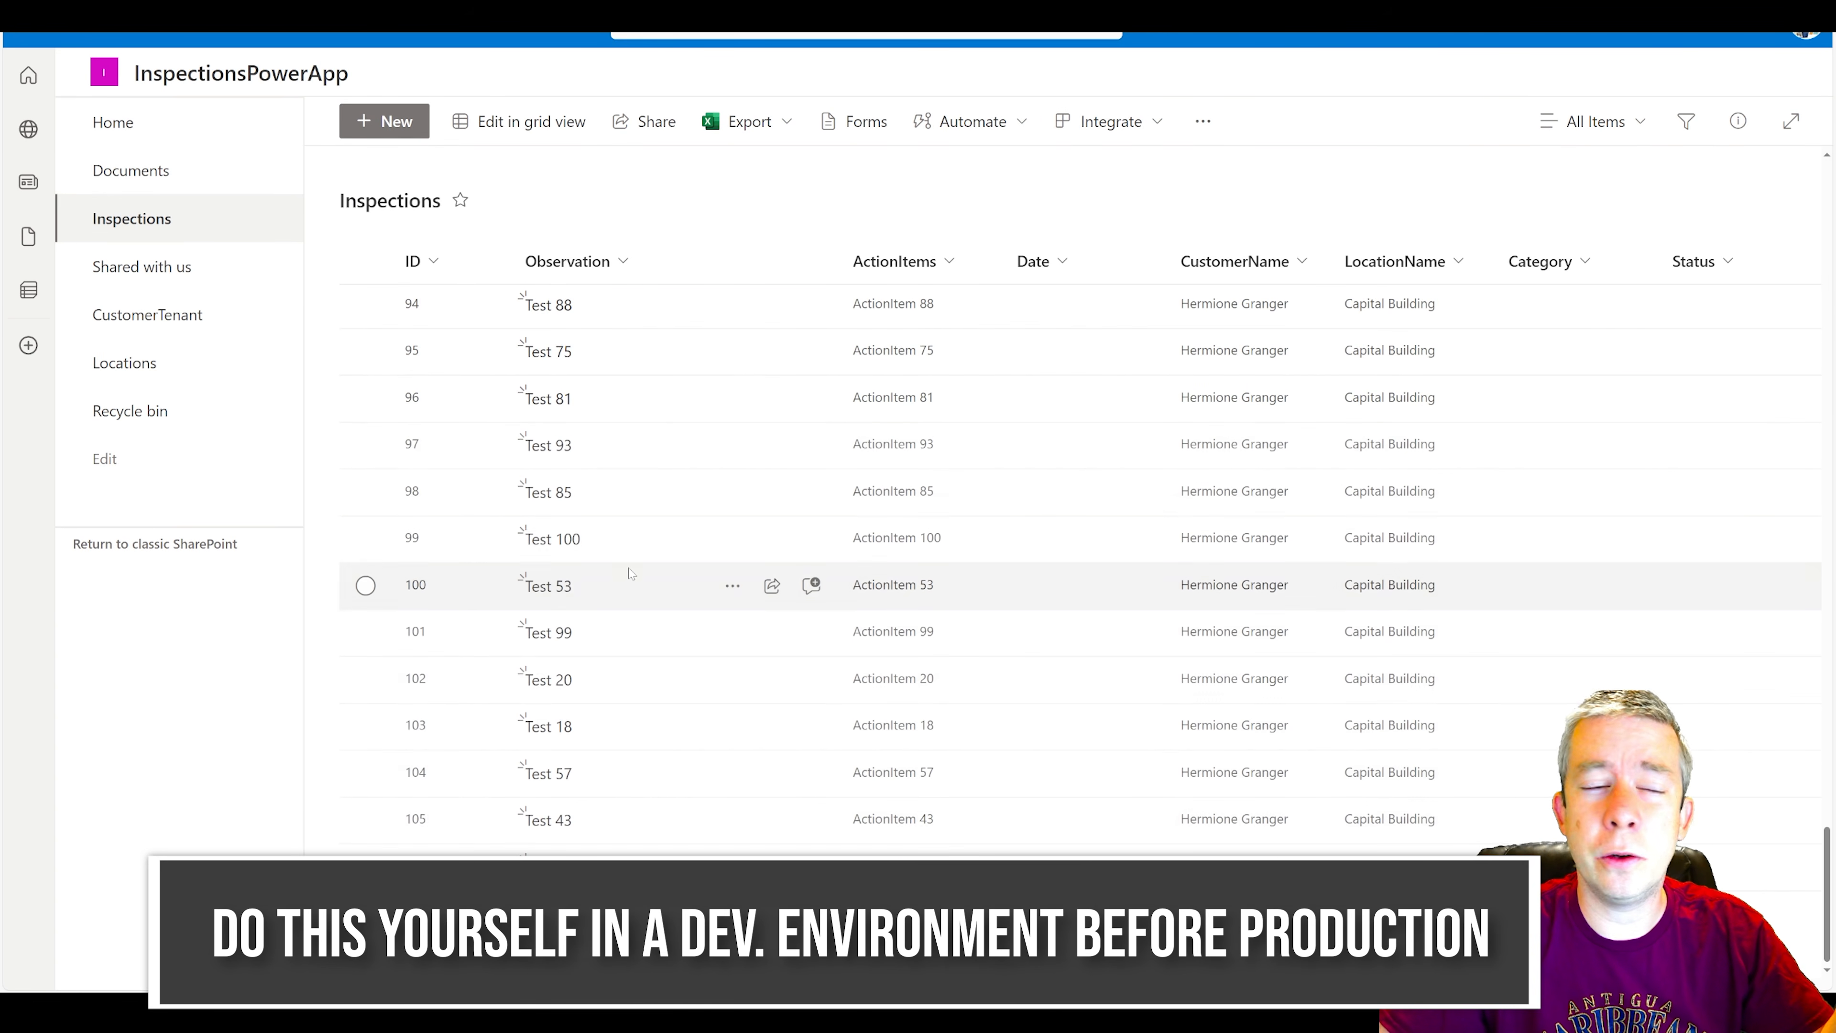
scroll(634, 569, down, 20)
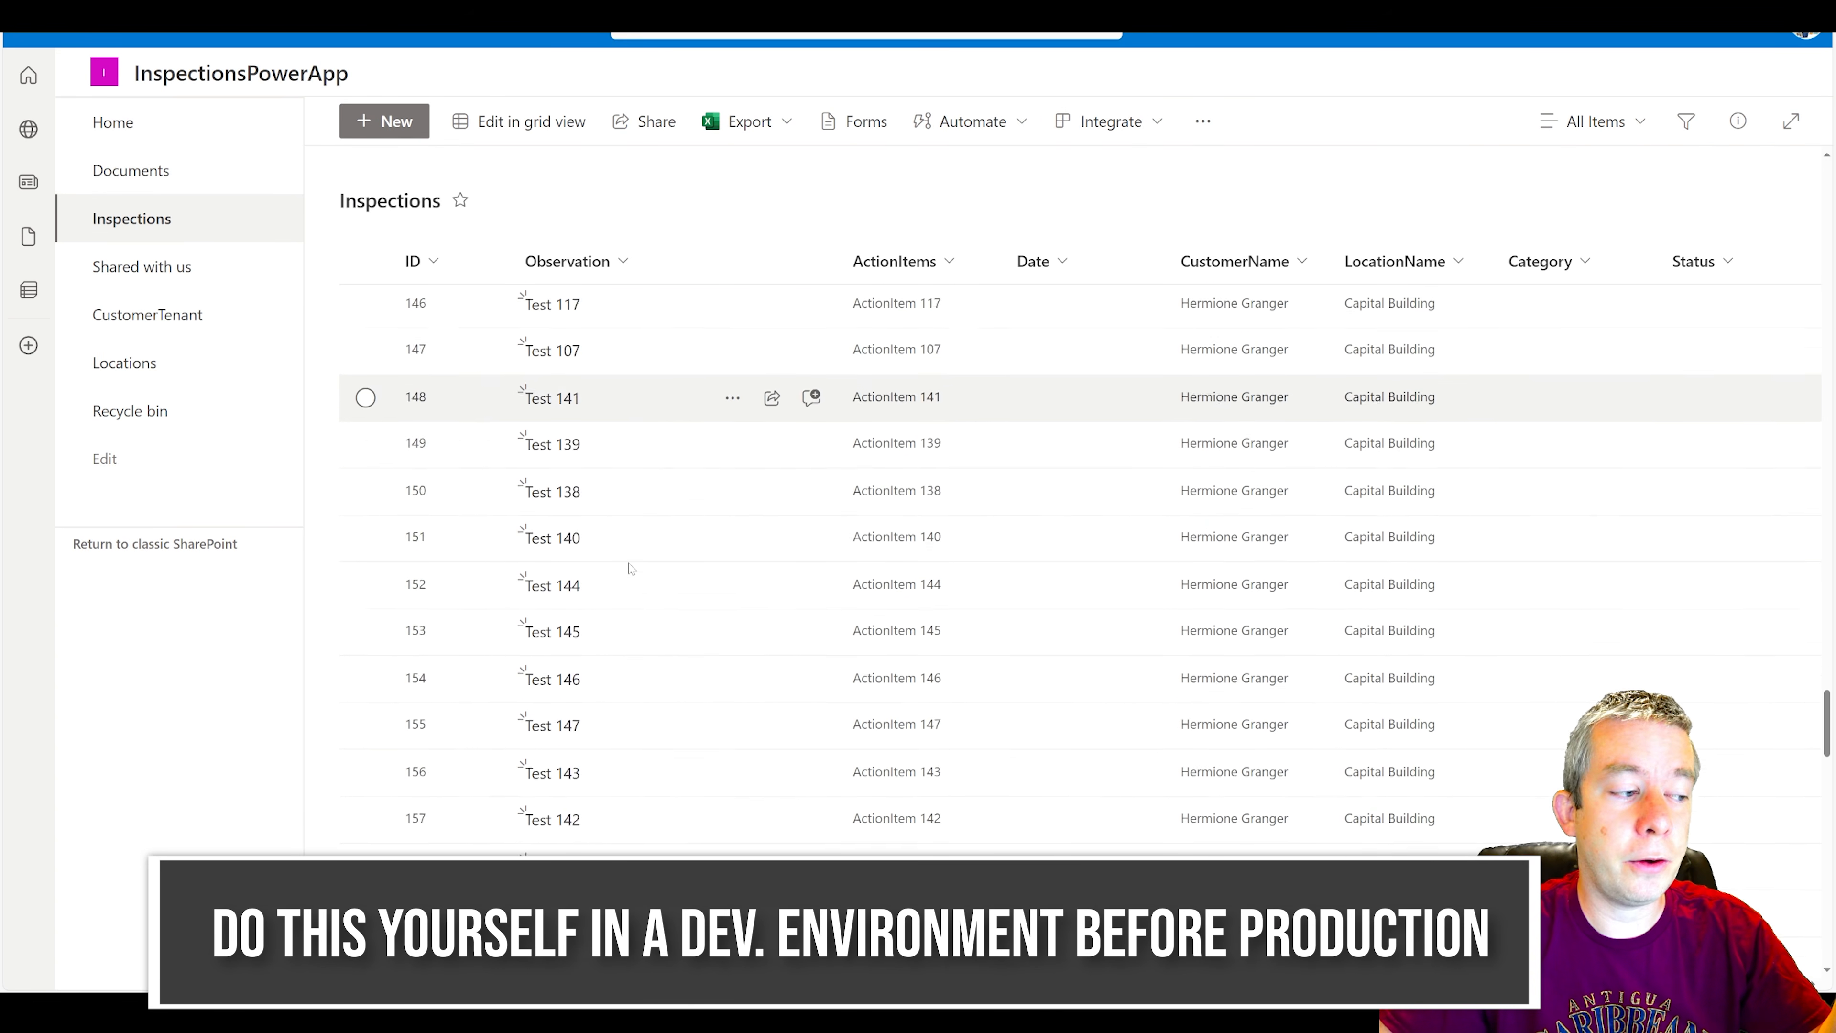
scroll(634, 567, down, 20)
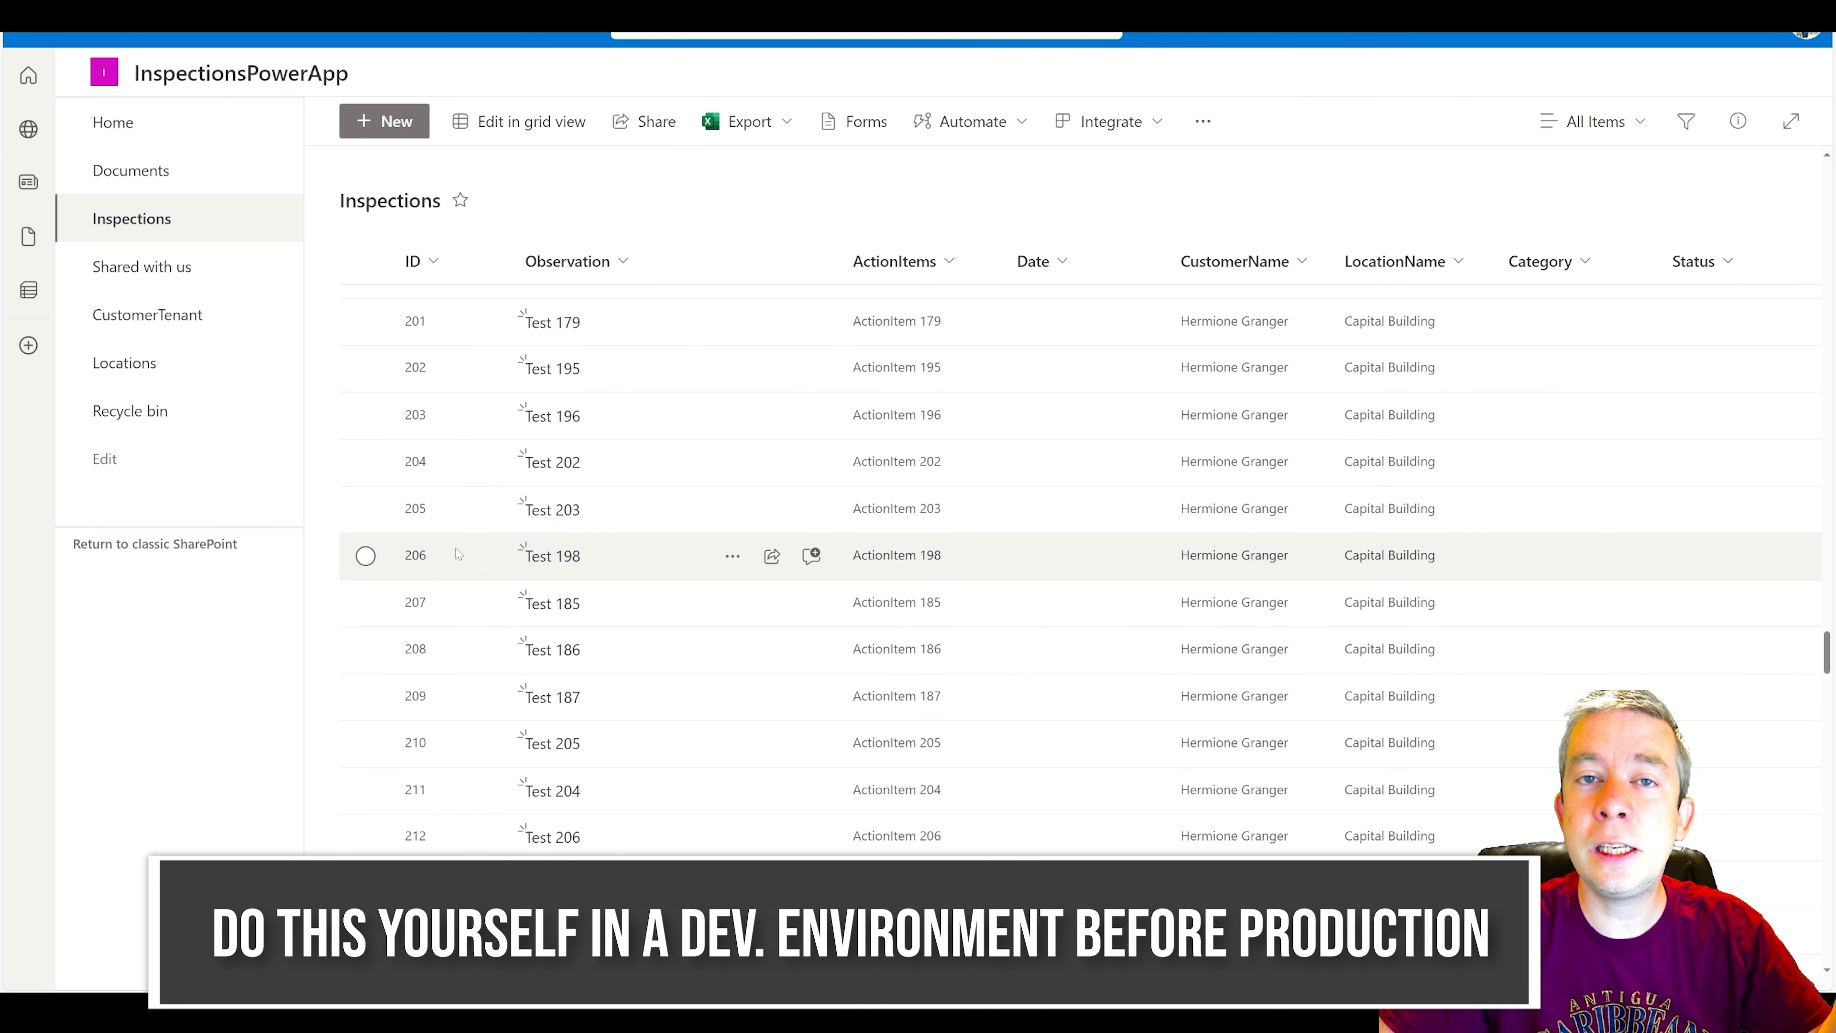
scroll(434, 637, down, 20)
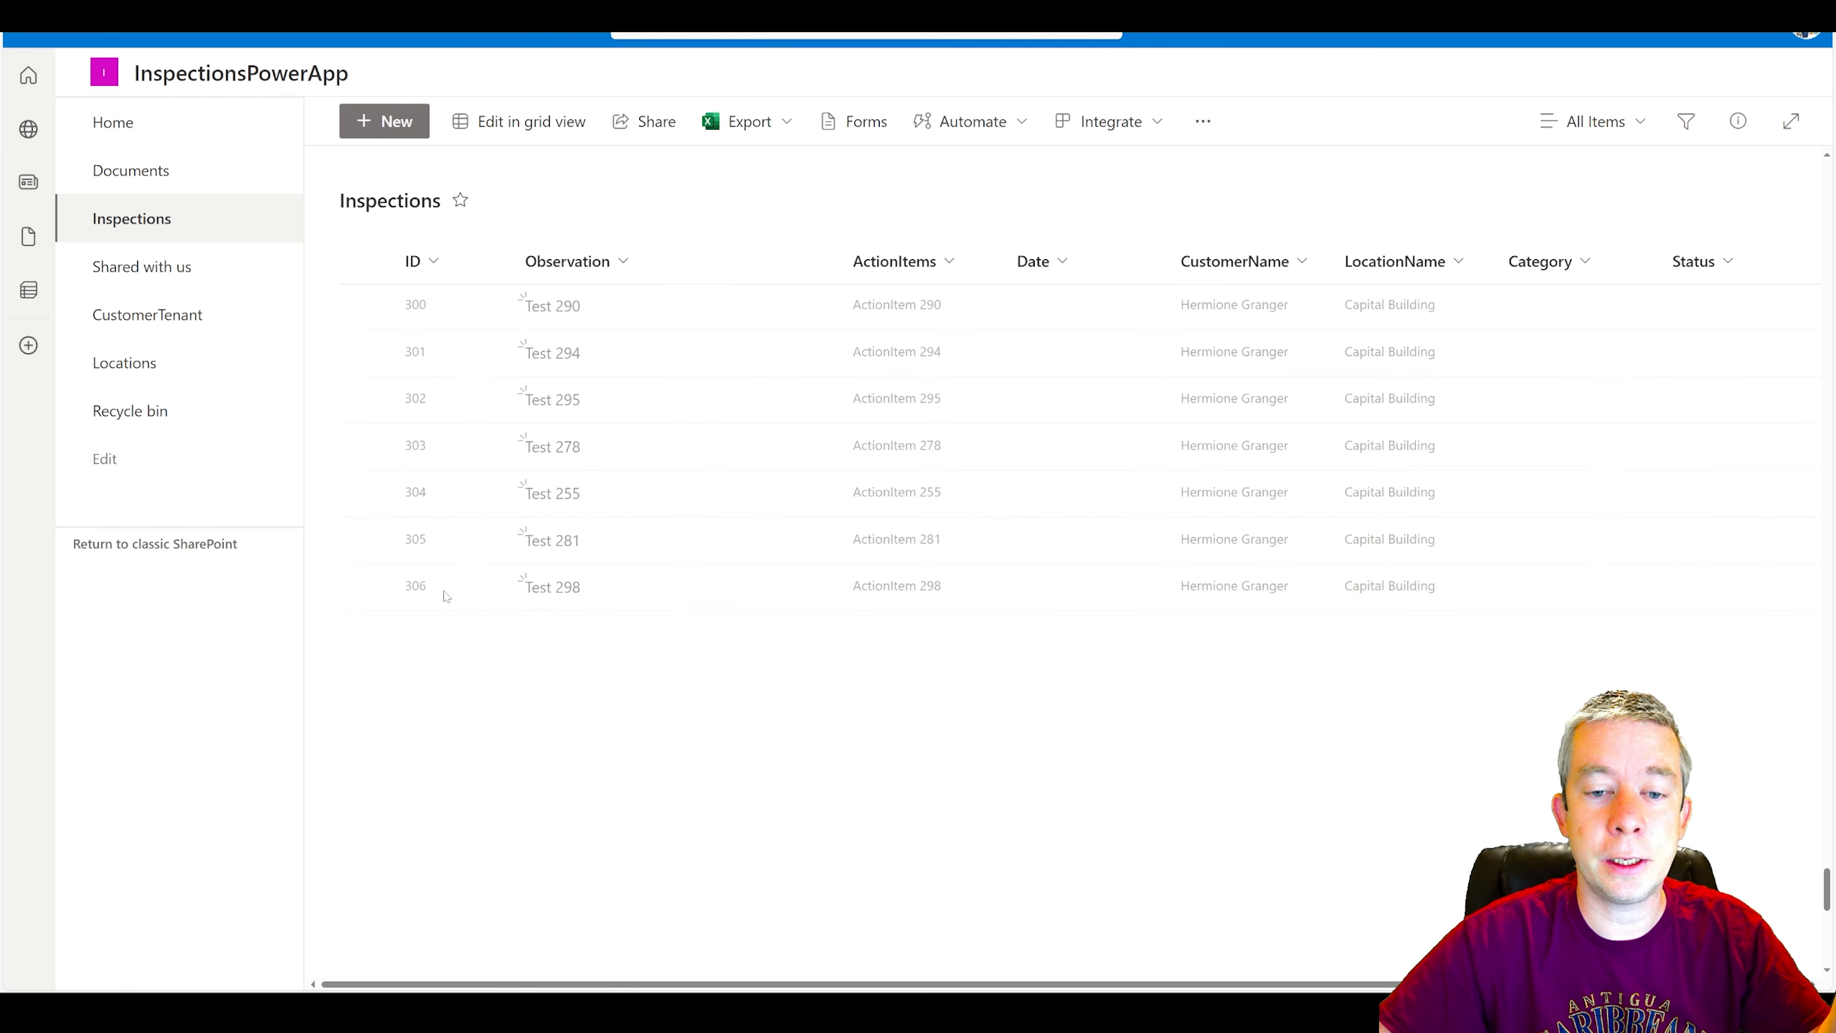
scroll(415, 610, down, 20)
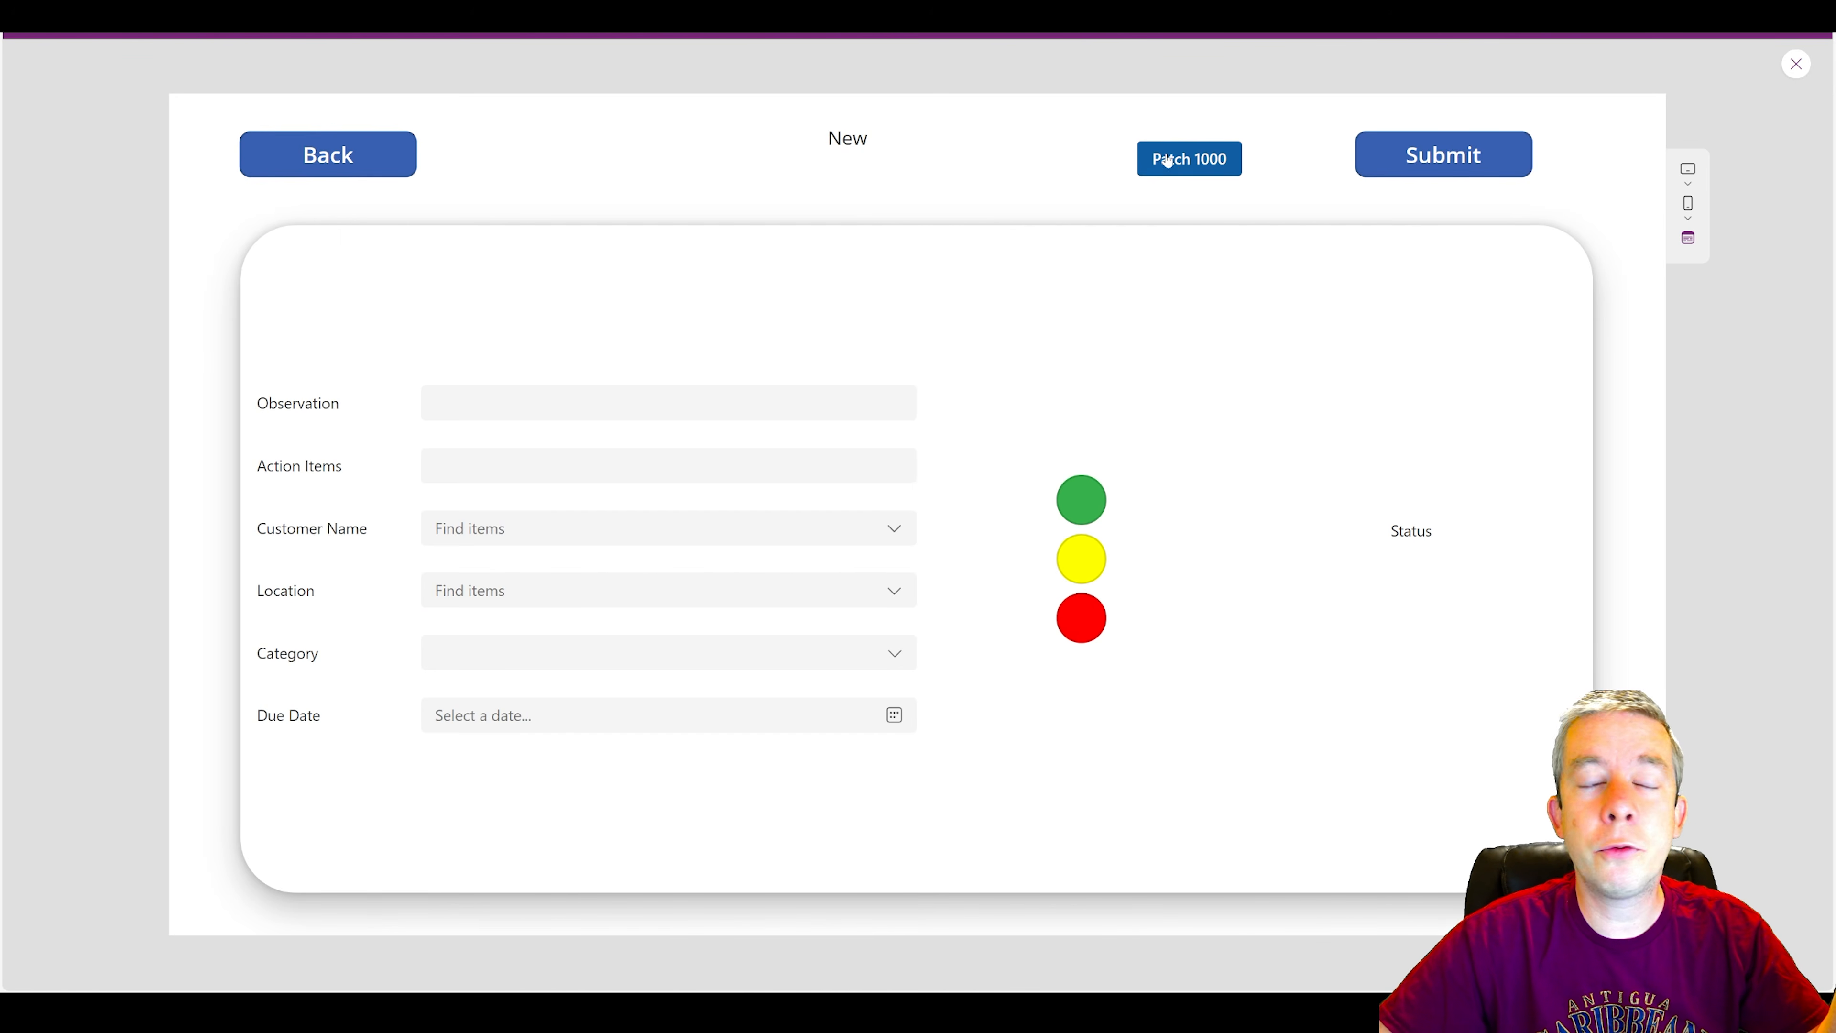
click(1168, 160)
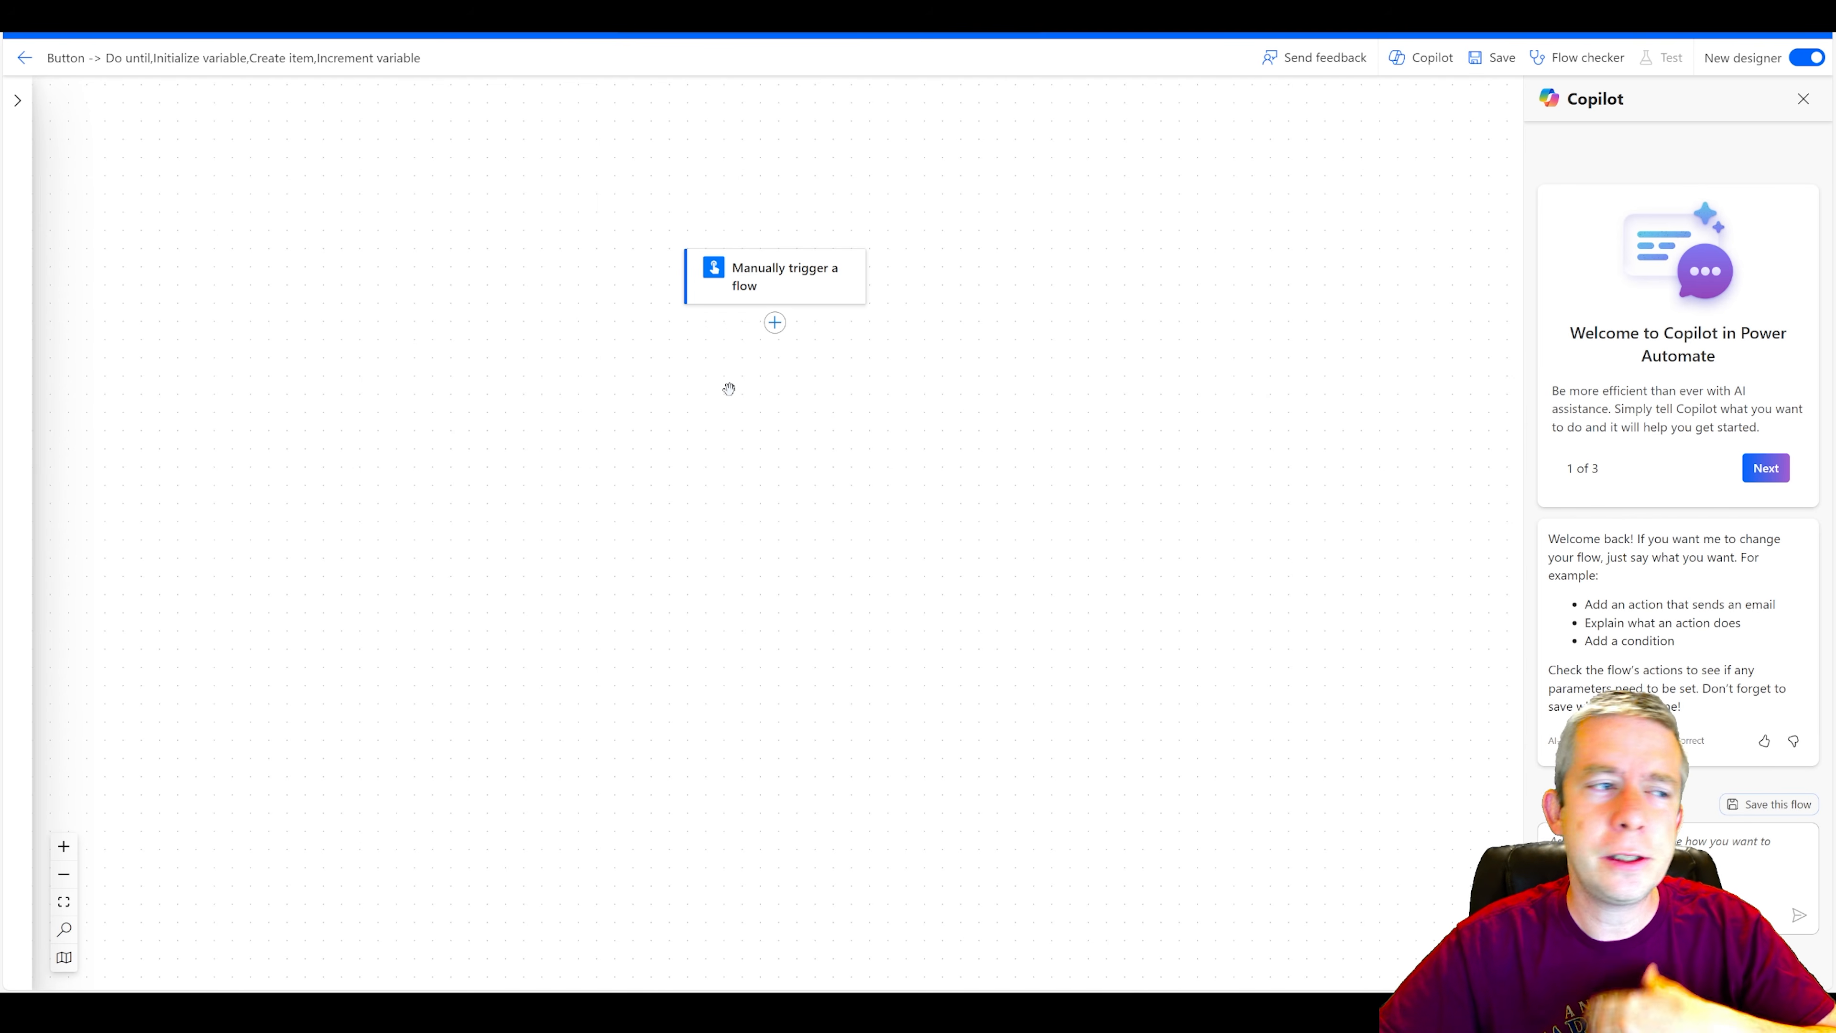
In the Power Automate flow, add the SharePoint Create item action after the manual trigger.
click(748, 284)
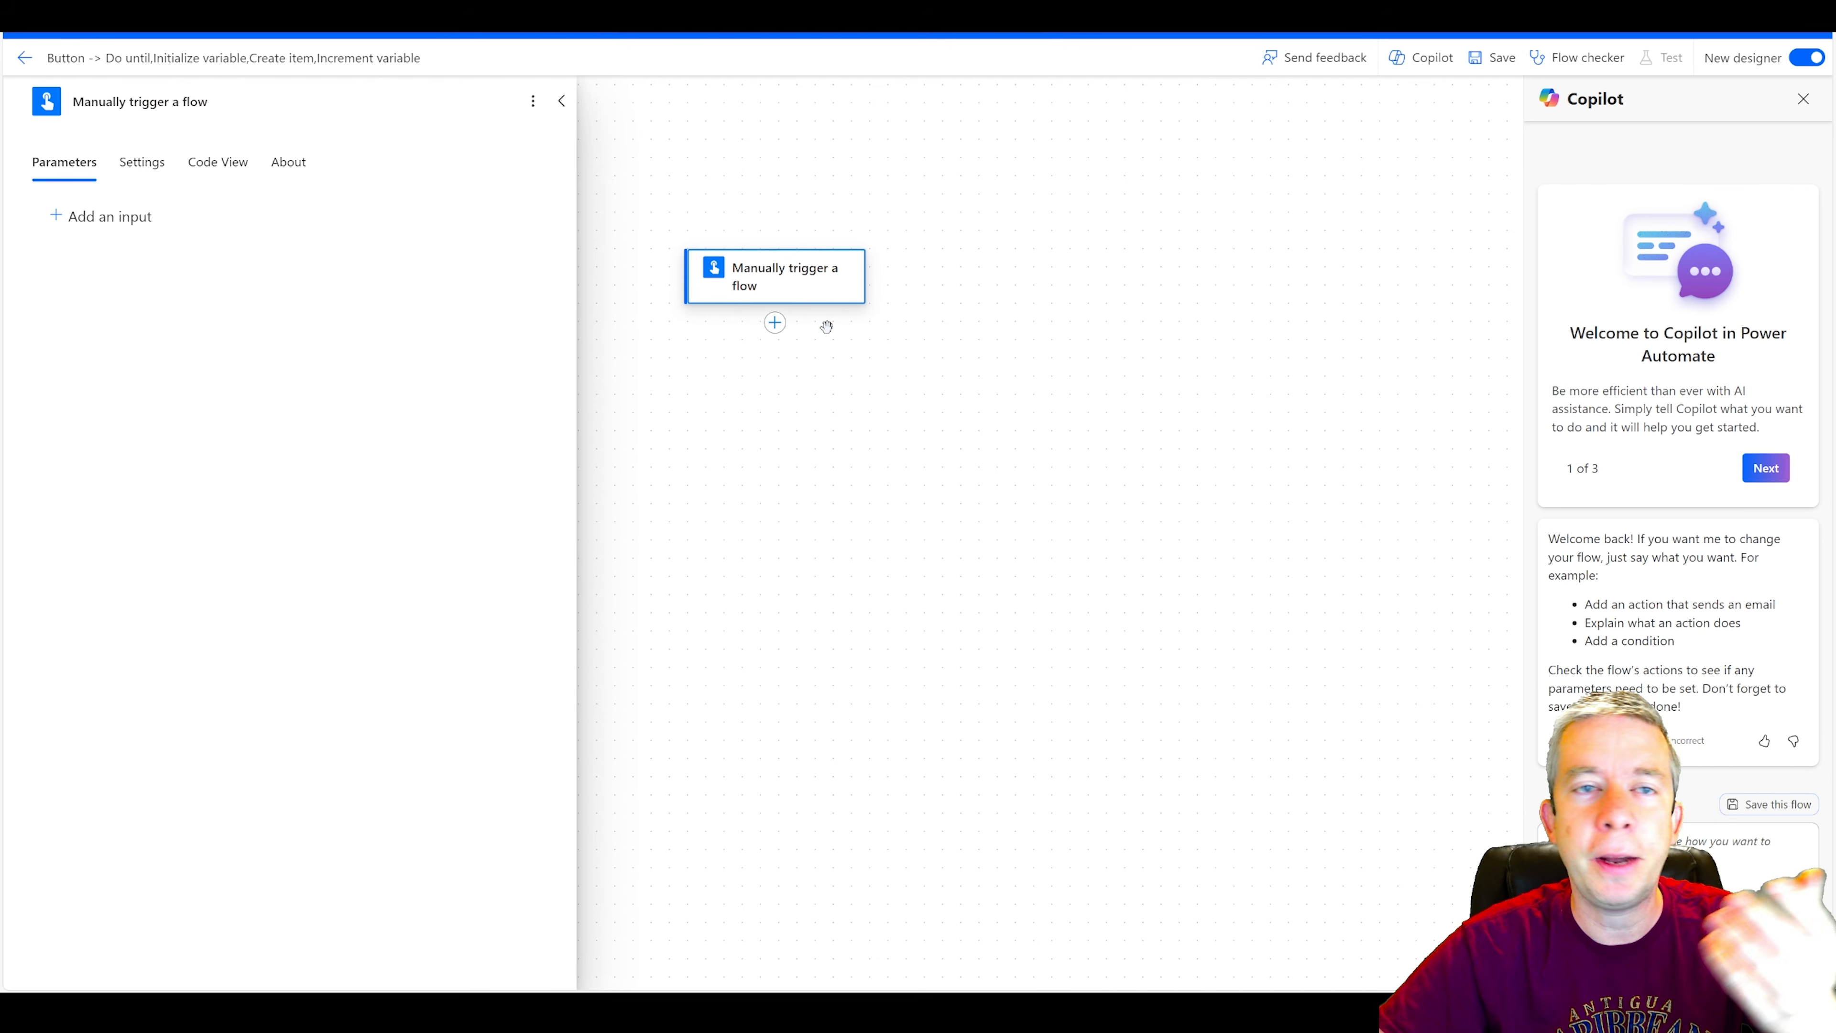
click(774, 322)
click(823, 323)
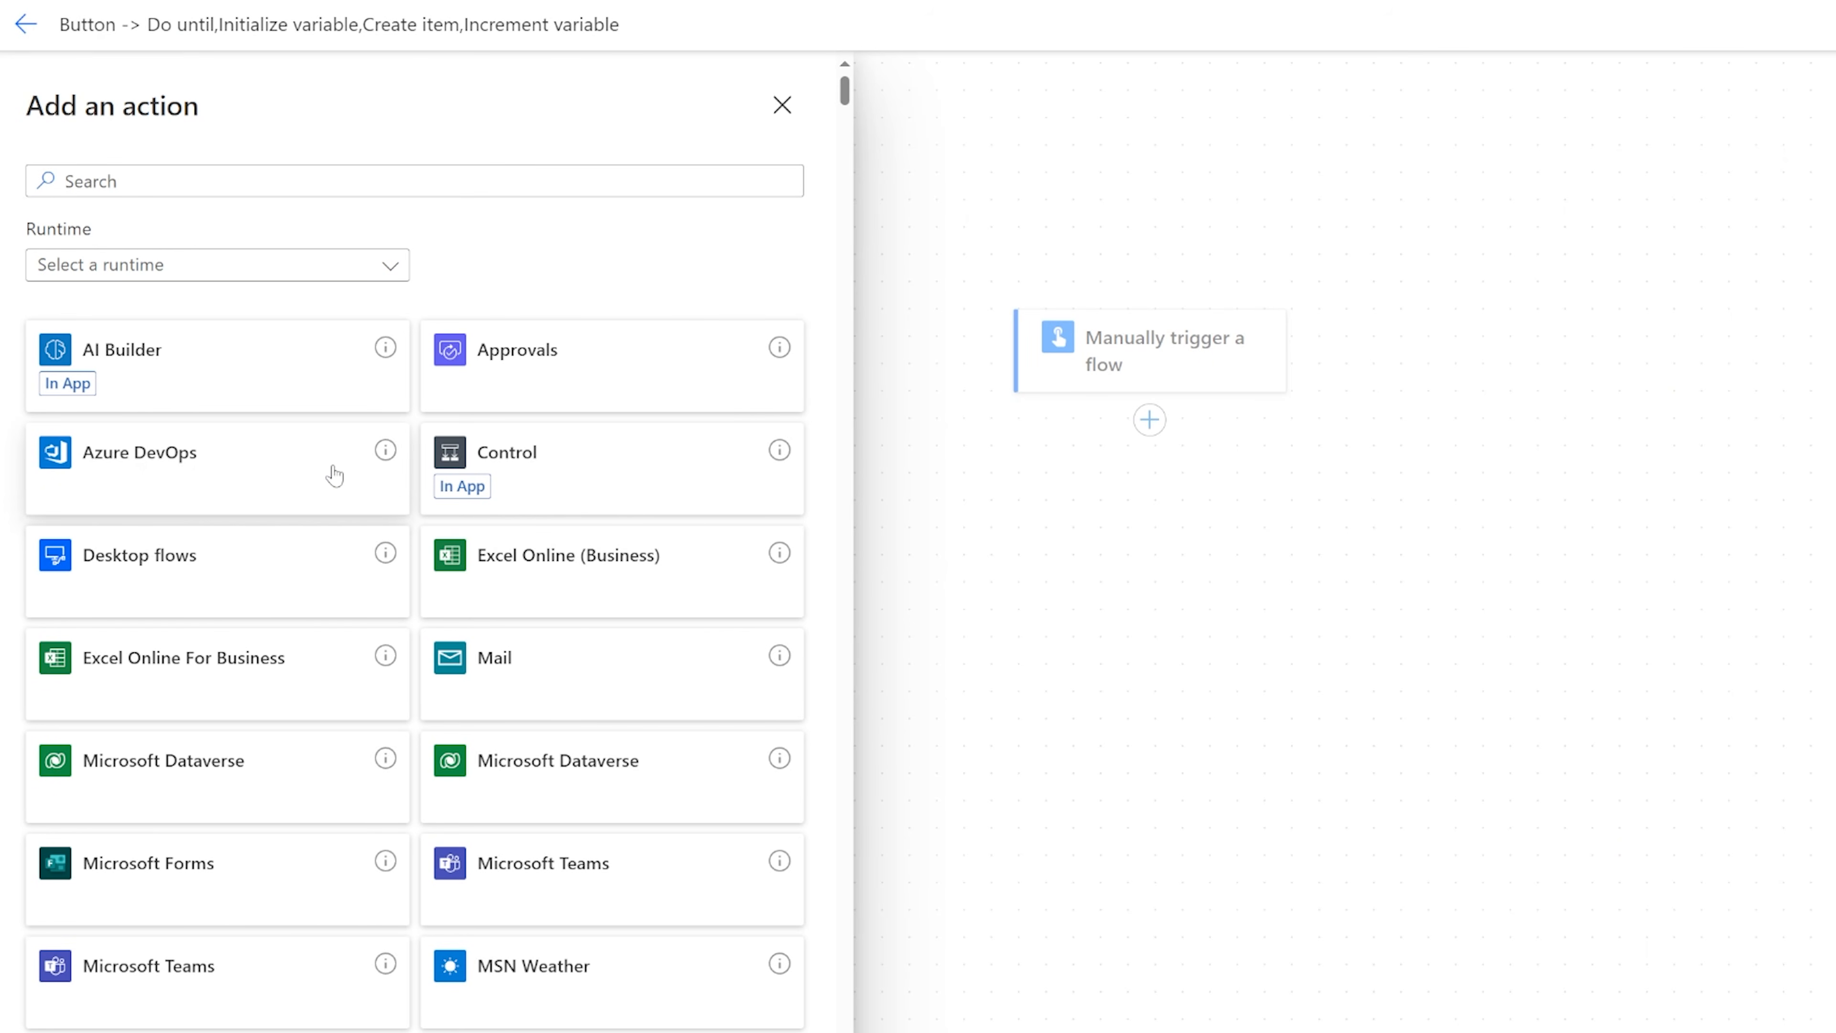
click(143, 177)
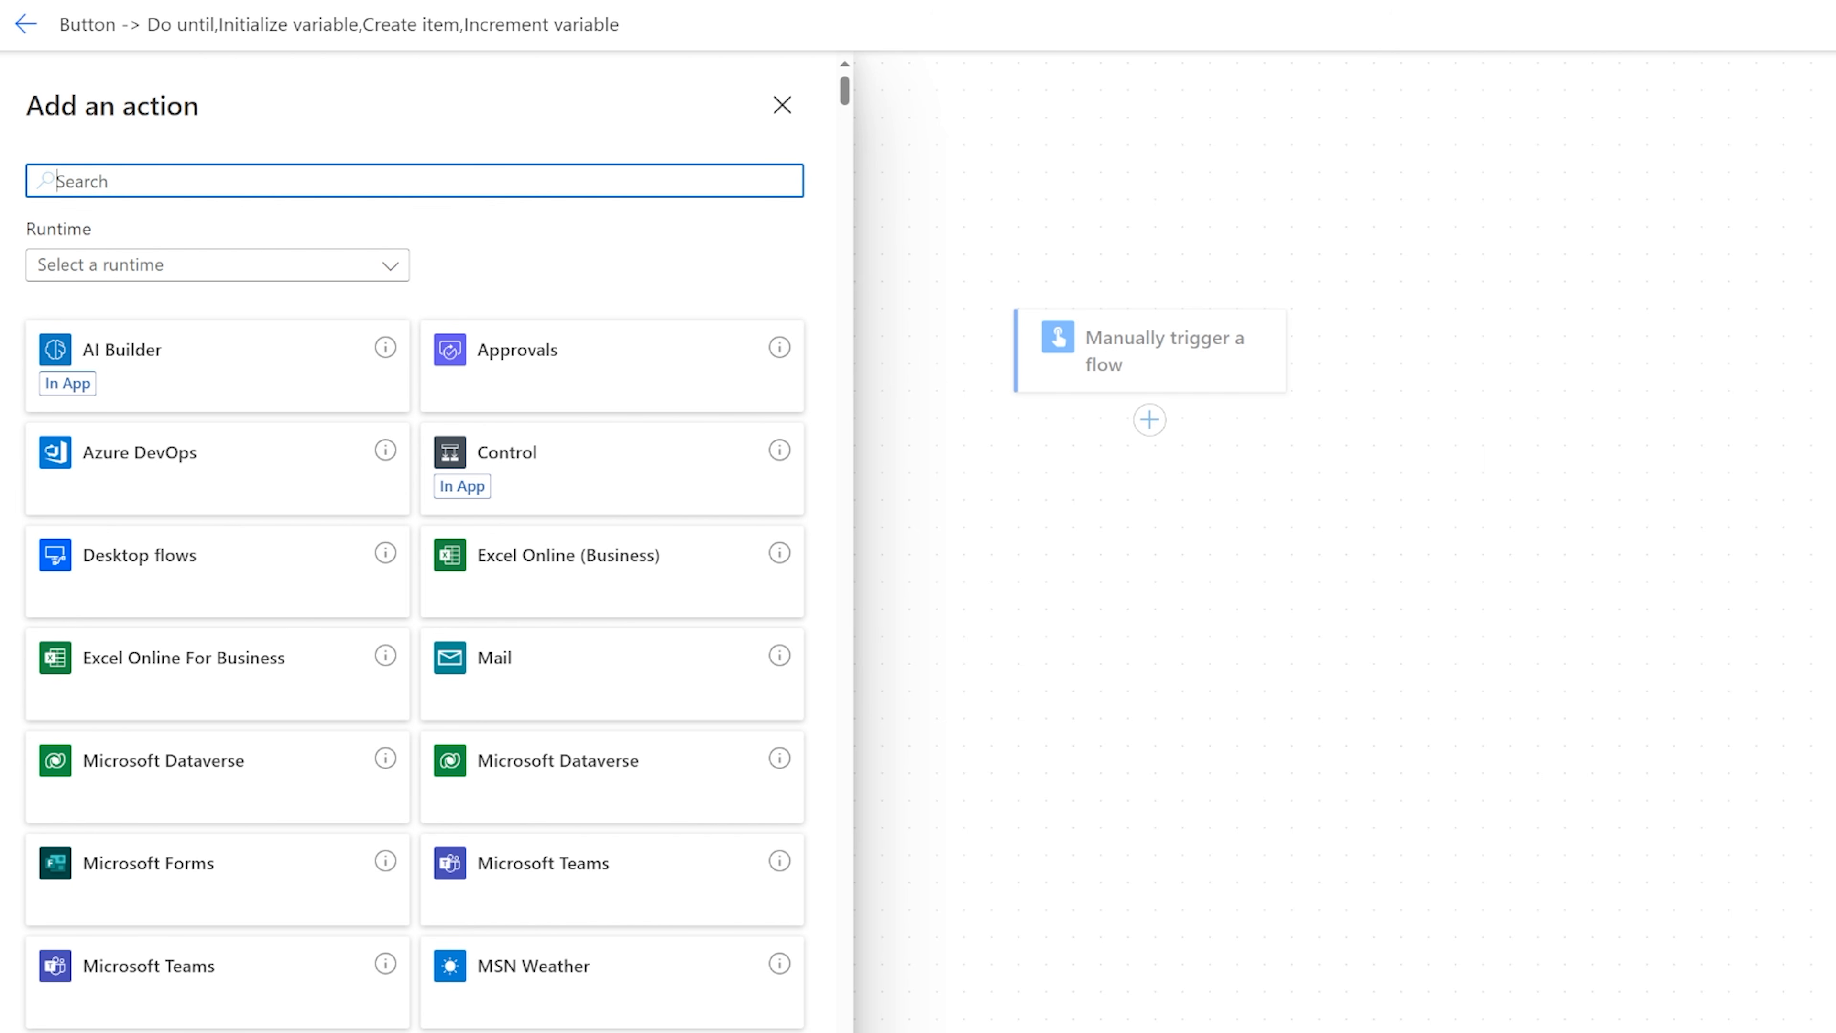
text(sharepoint)
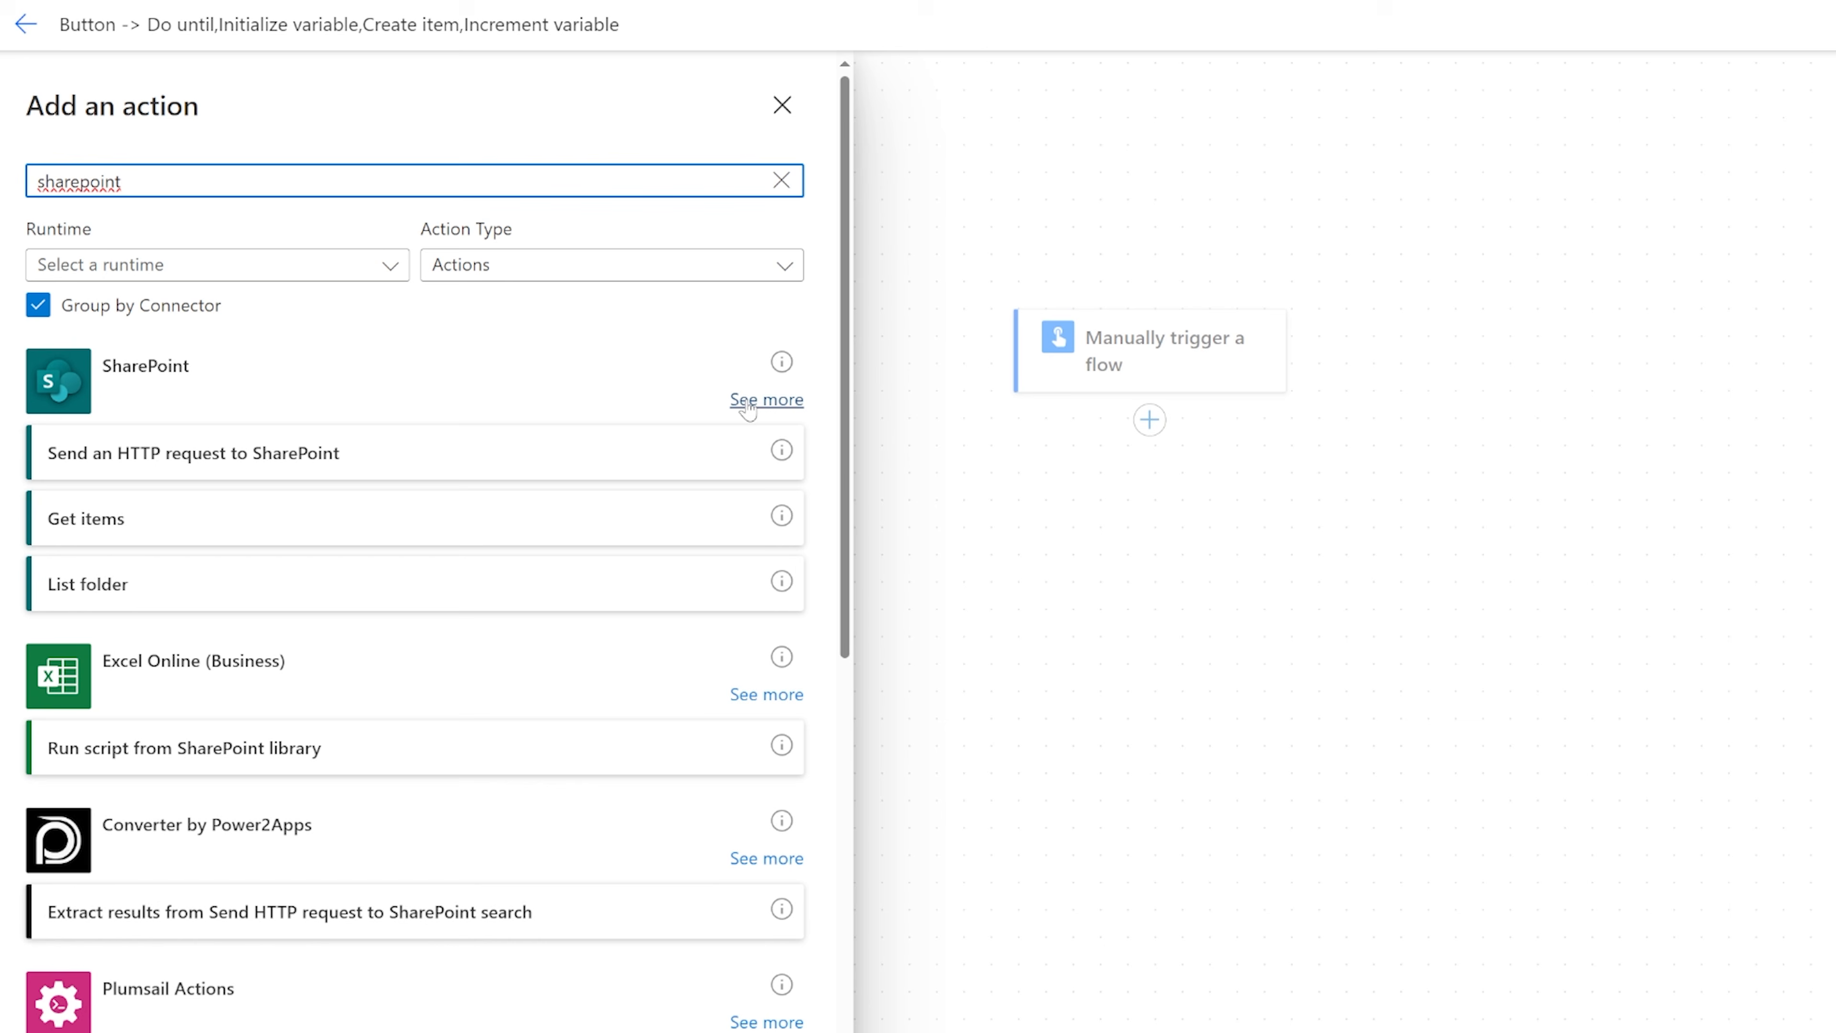
click(749, 402)
scroll(365, 738, down, 20)
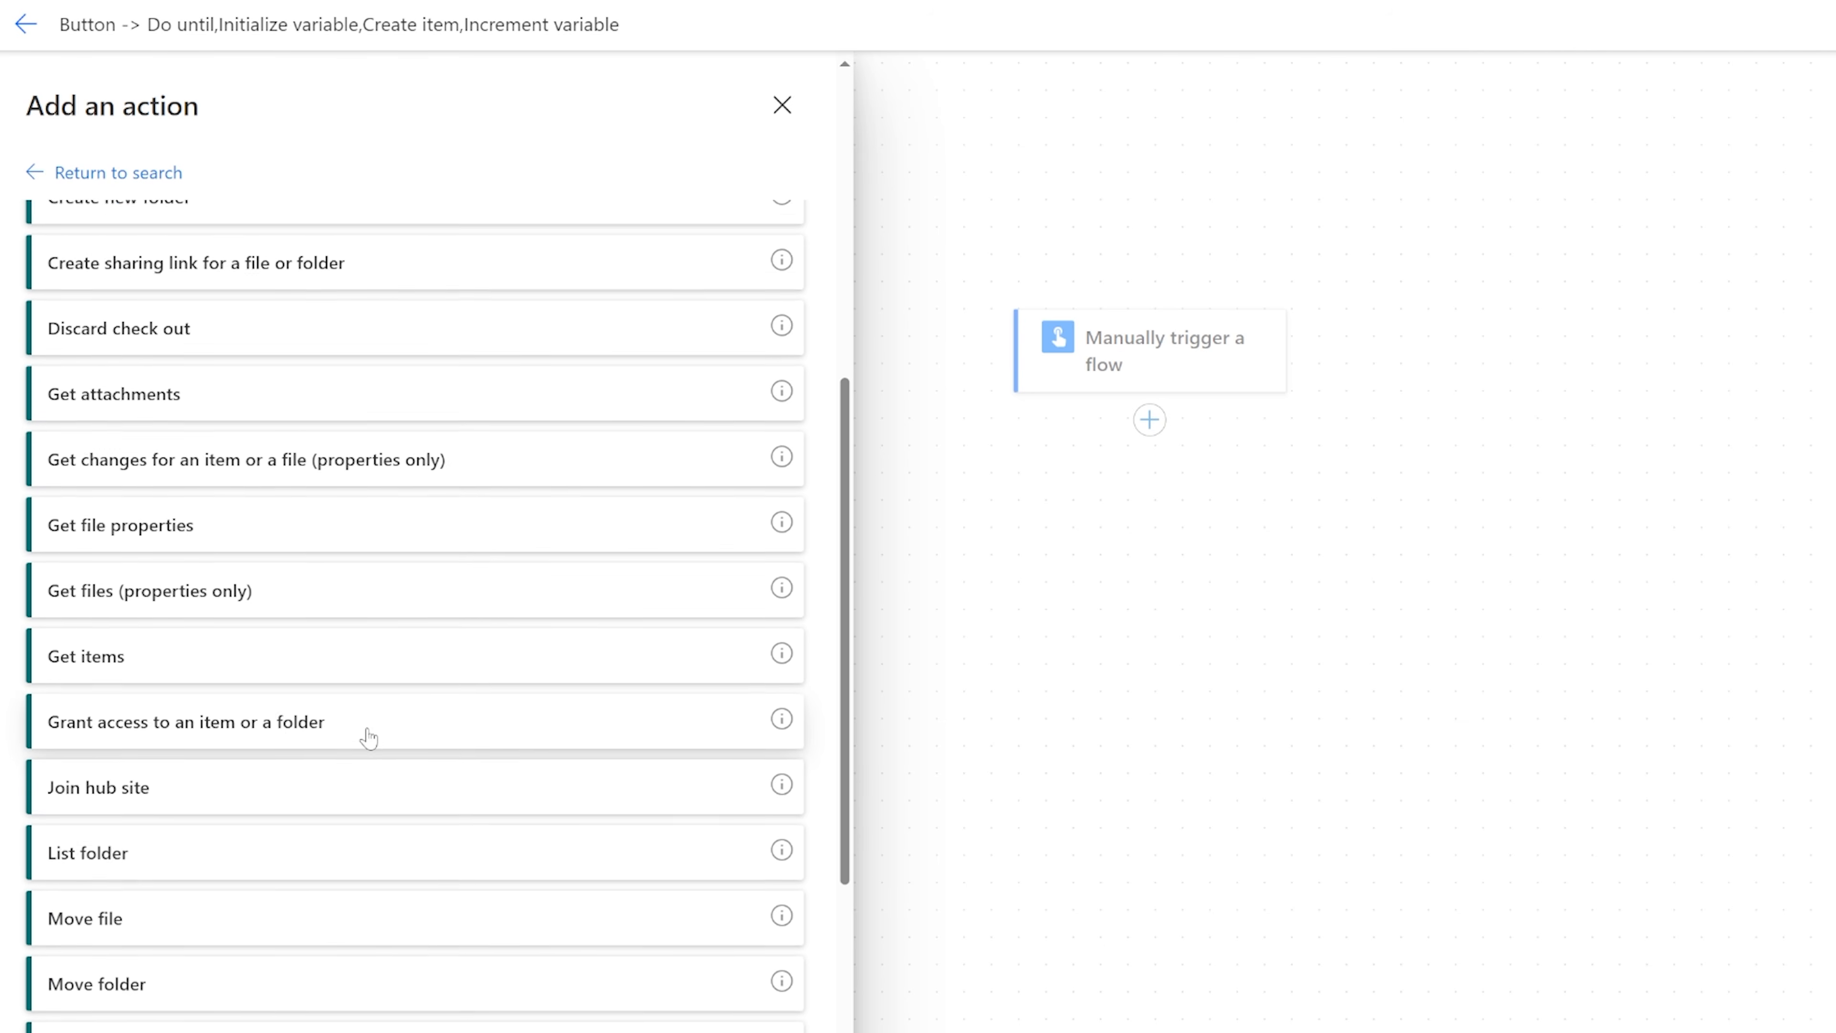
scroll(233, 940, down, 8)
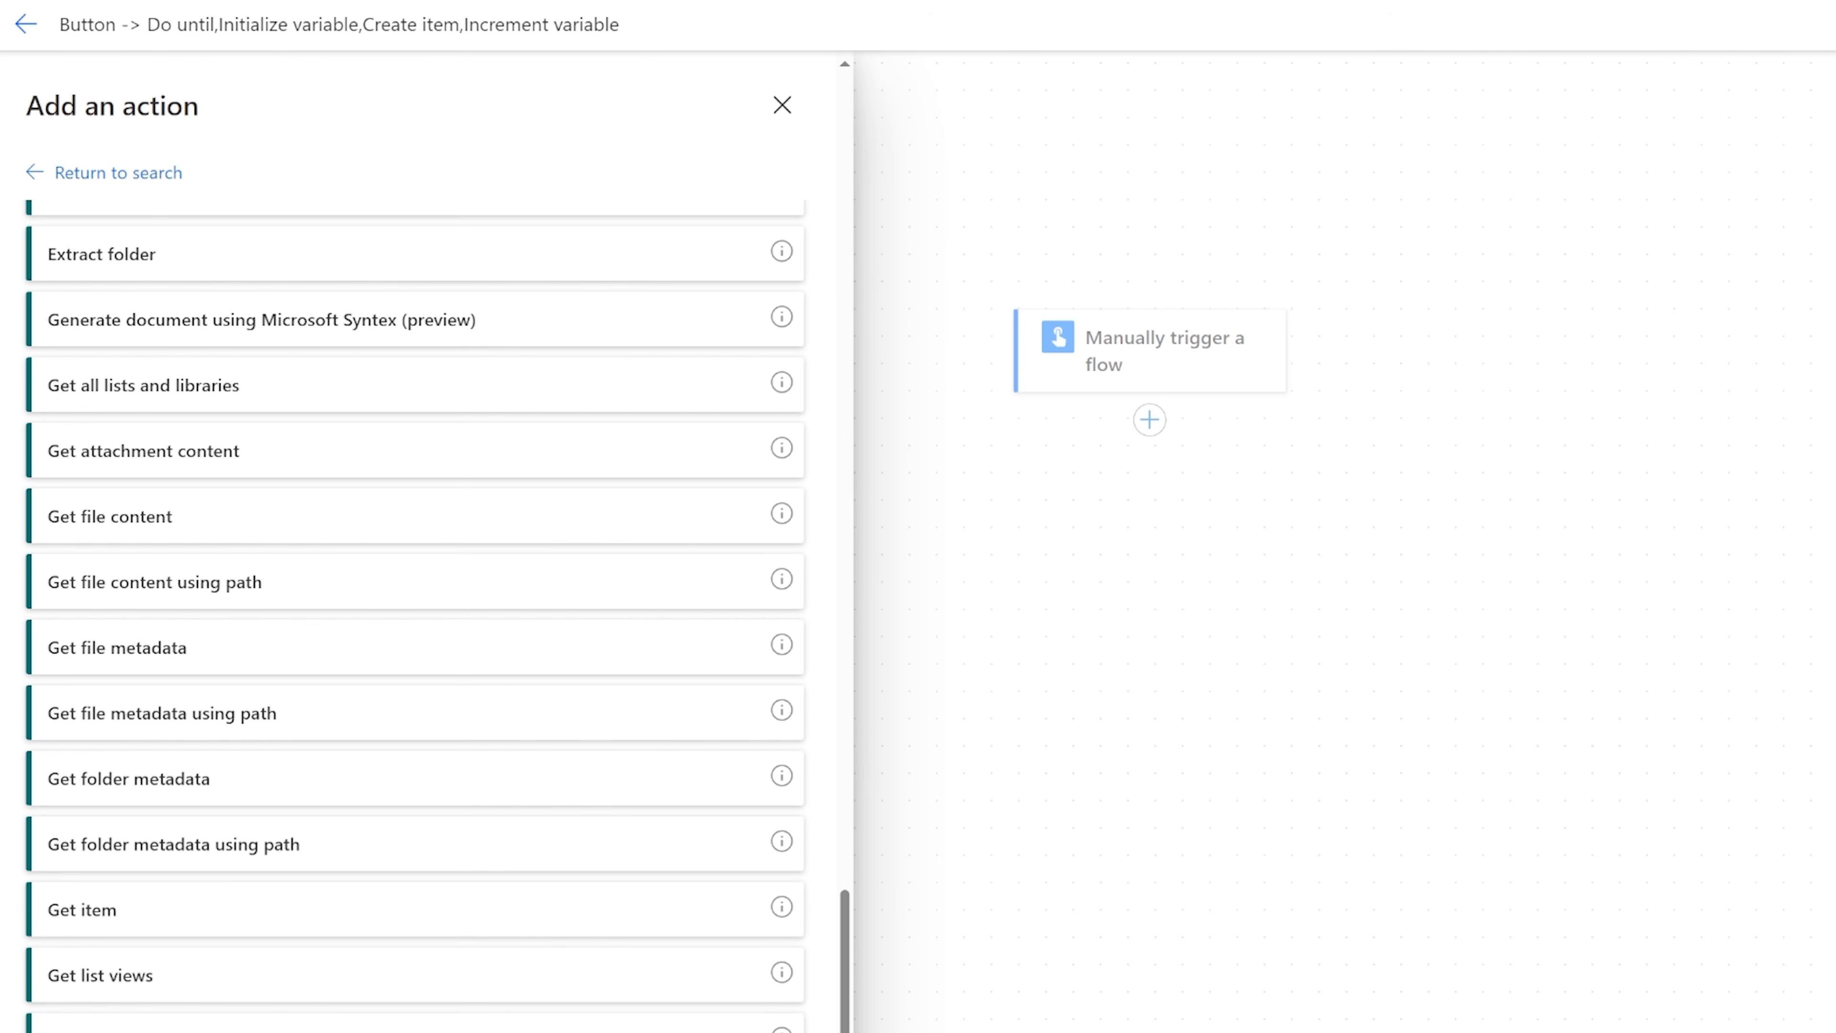
scroll(213, 876, up, 15)
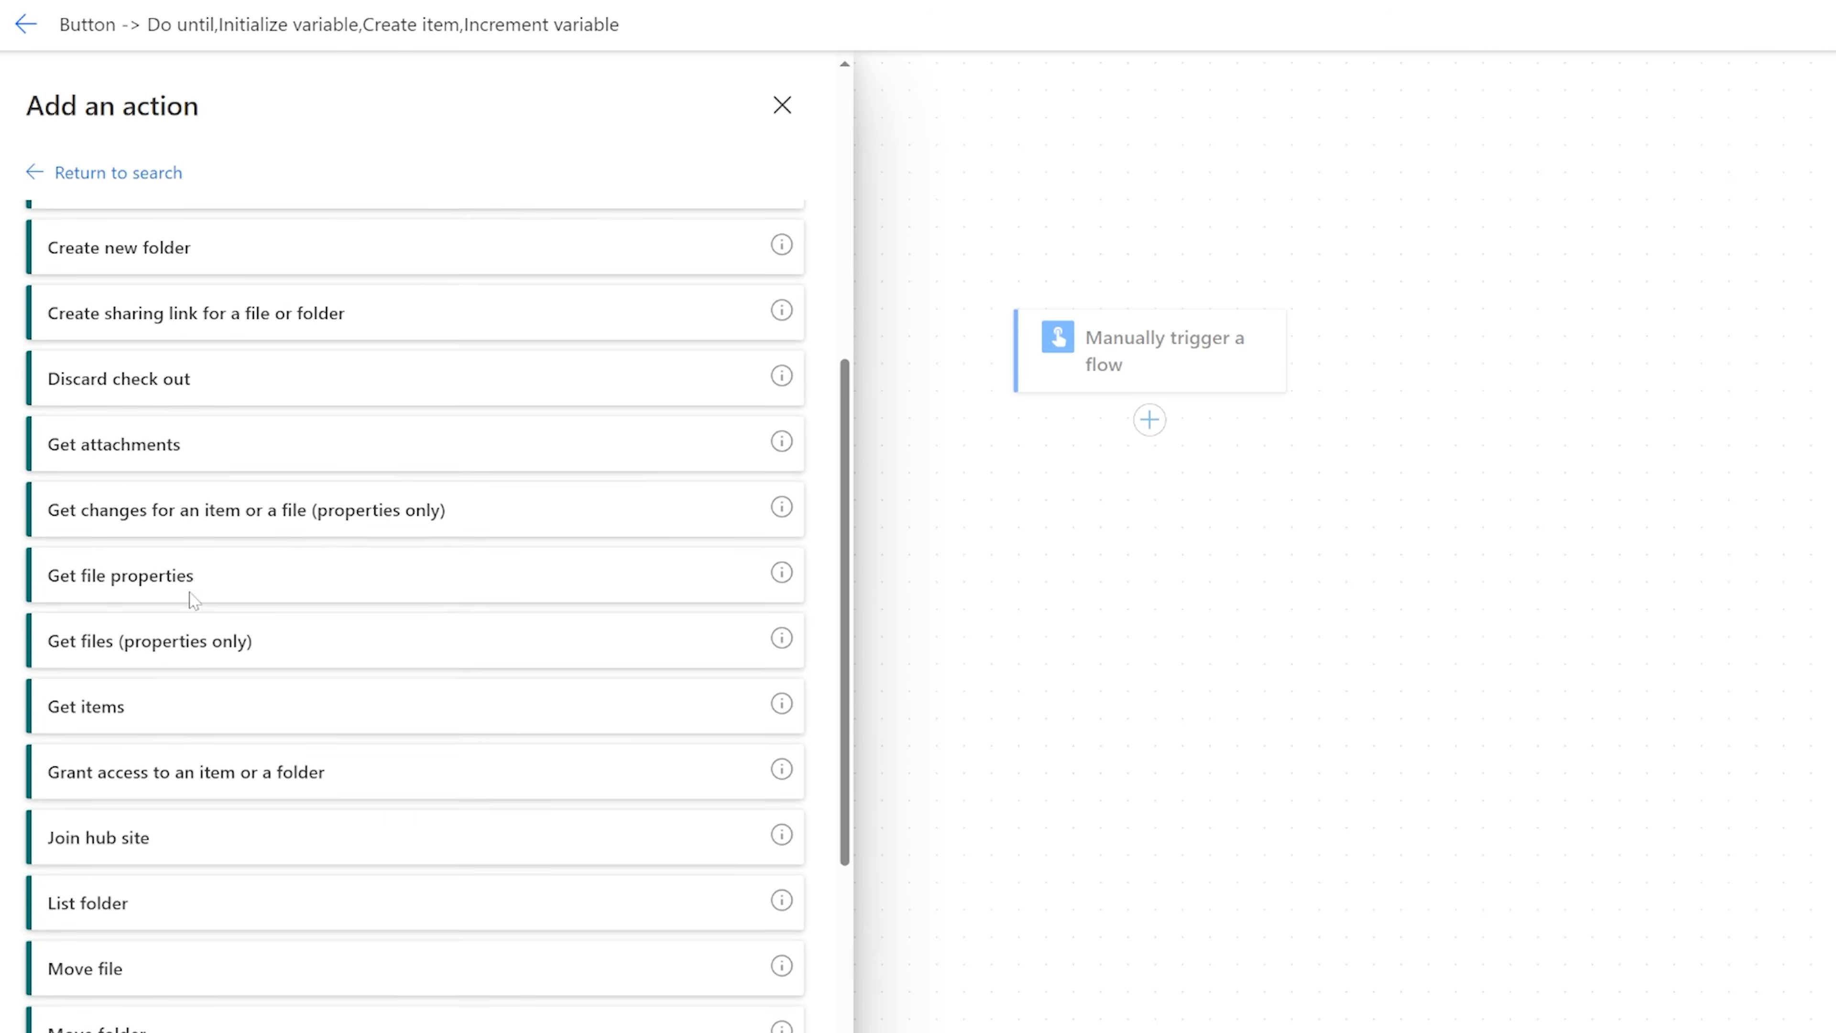
click(117, 541)
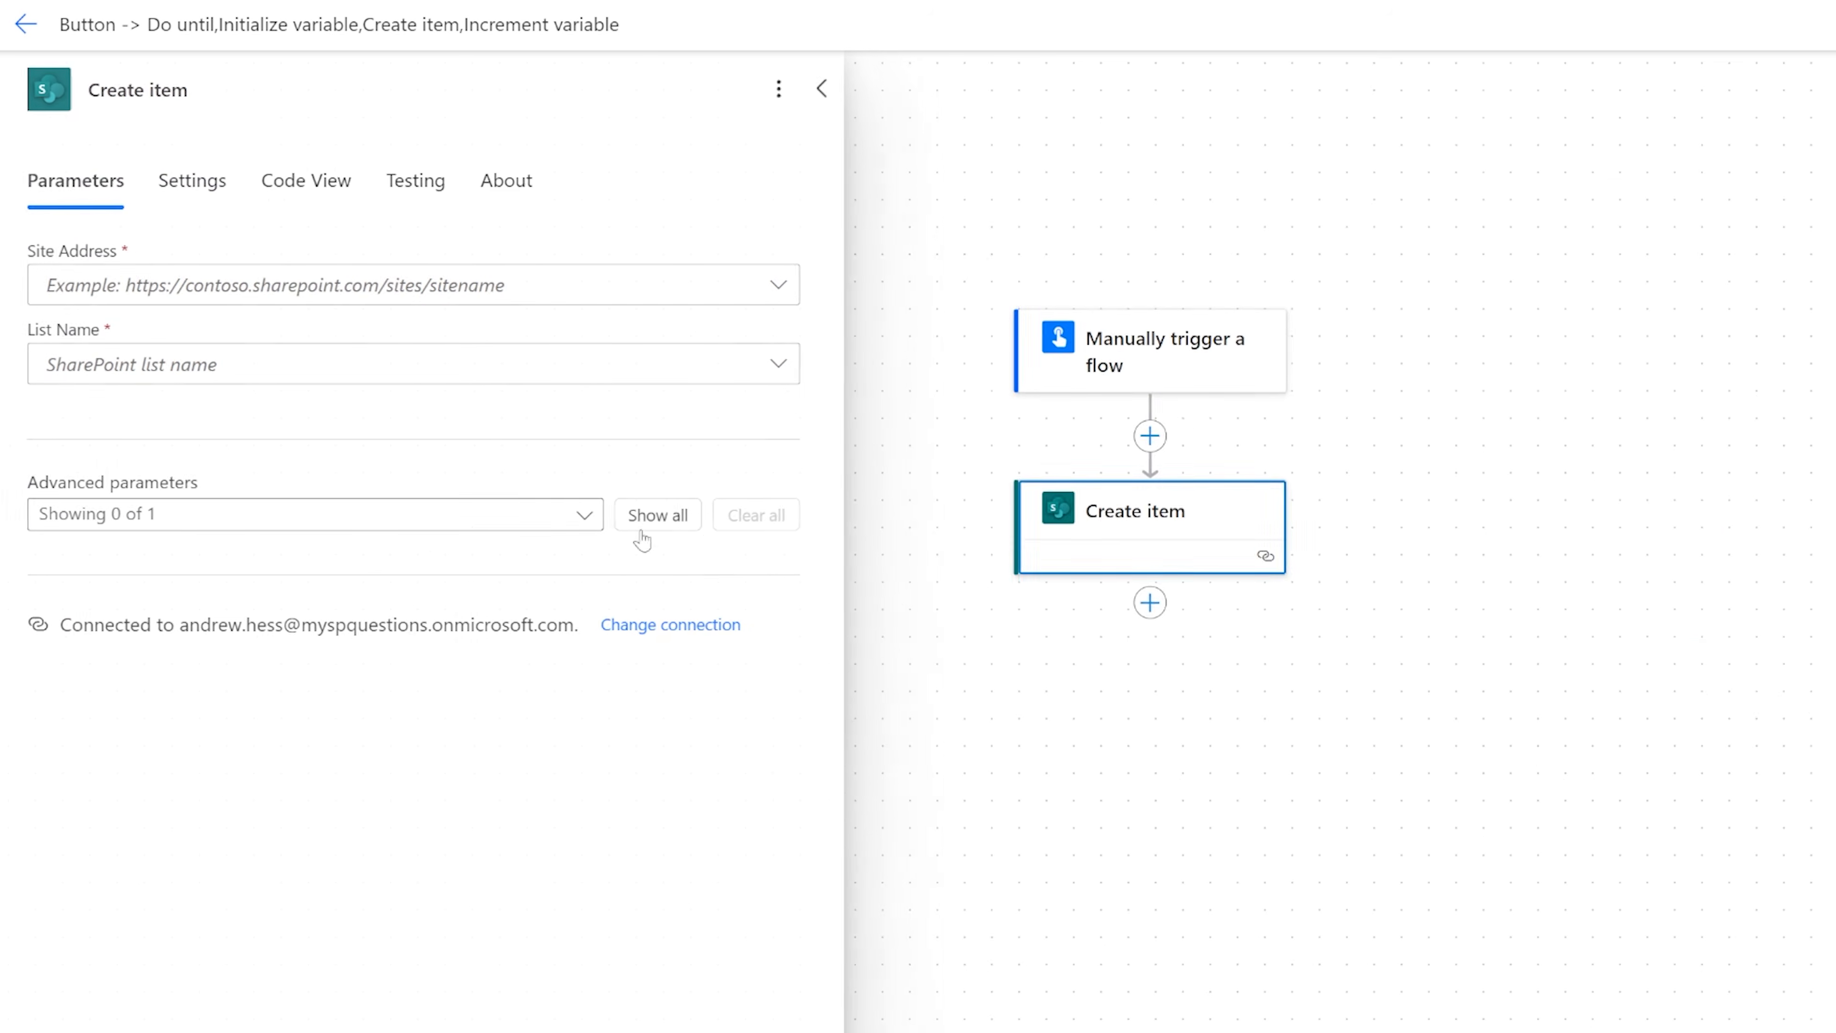
Set the Create item action's site address to InspectionsPowerApp and its list name to Inspections.
click(787, 284)
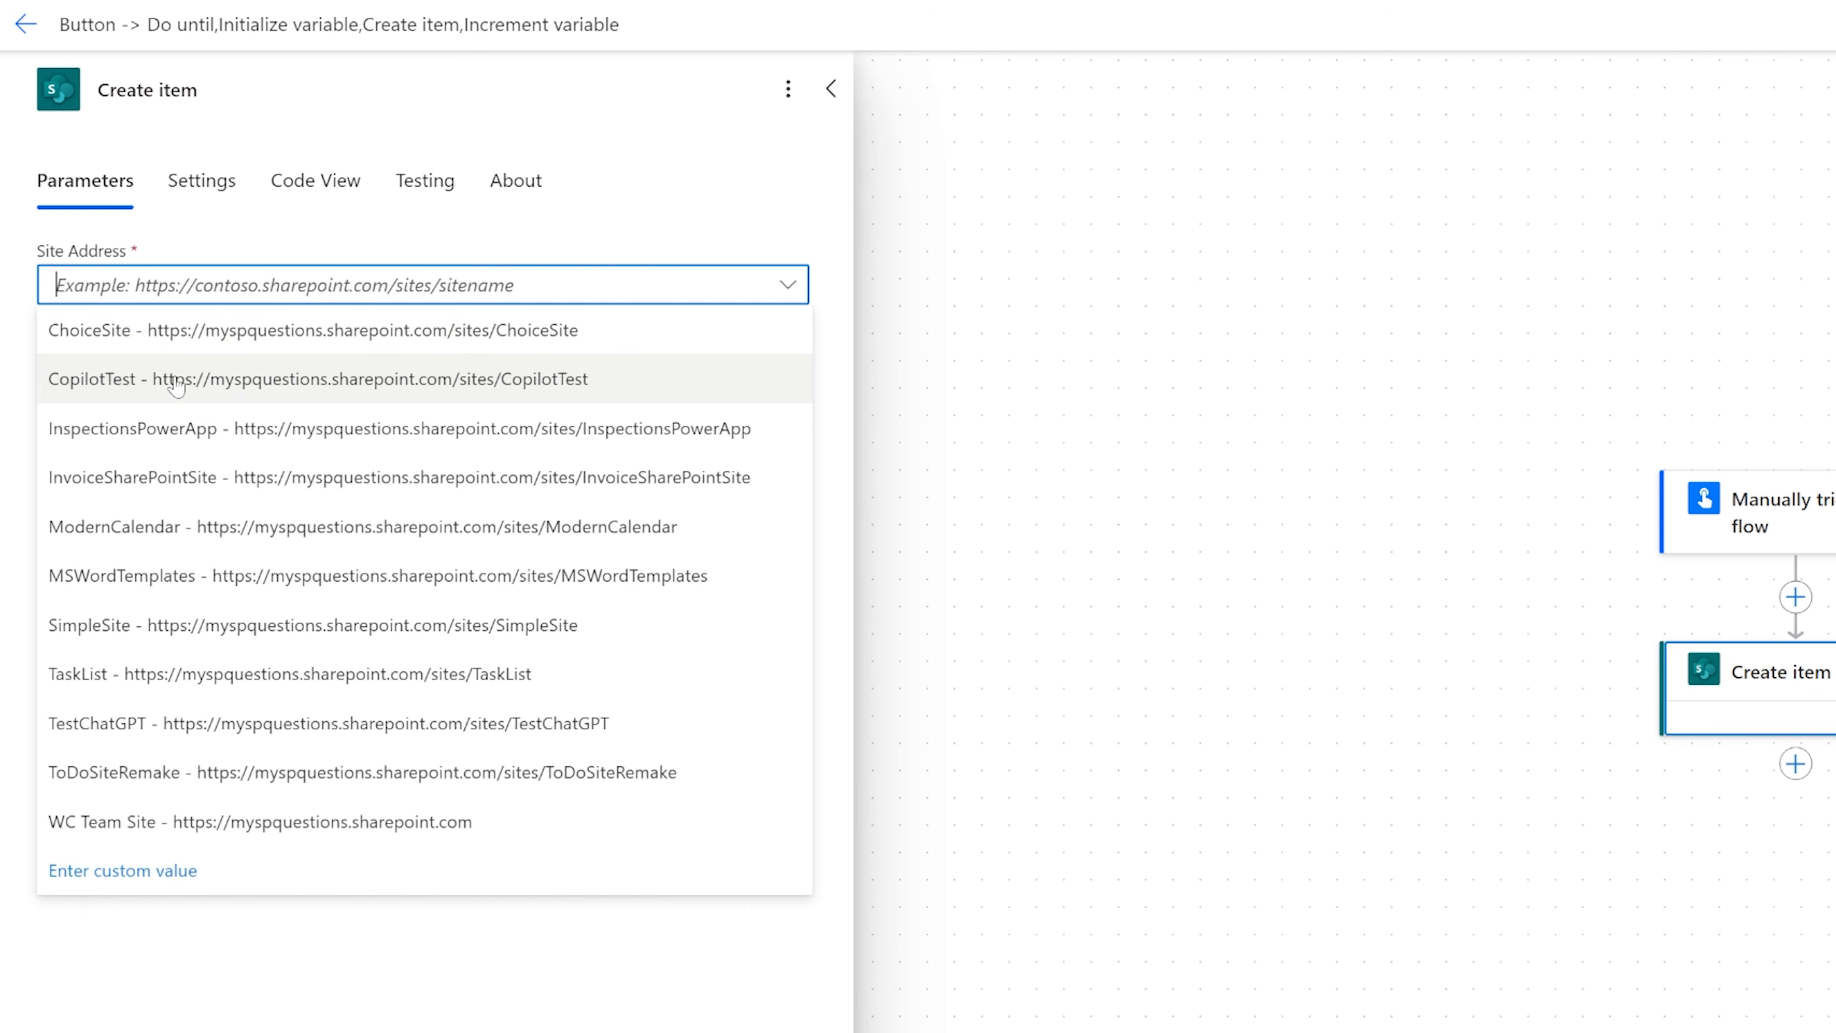
click(174, 431)
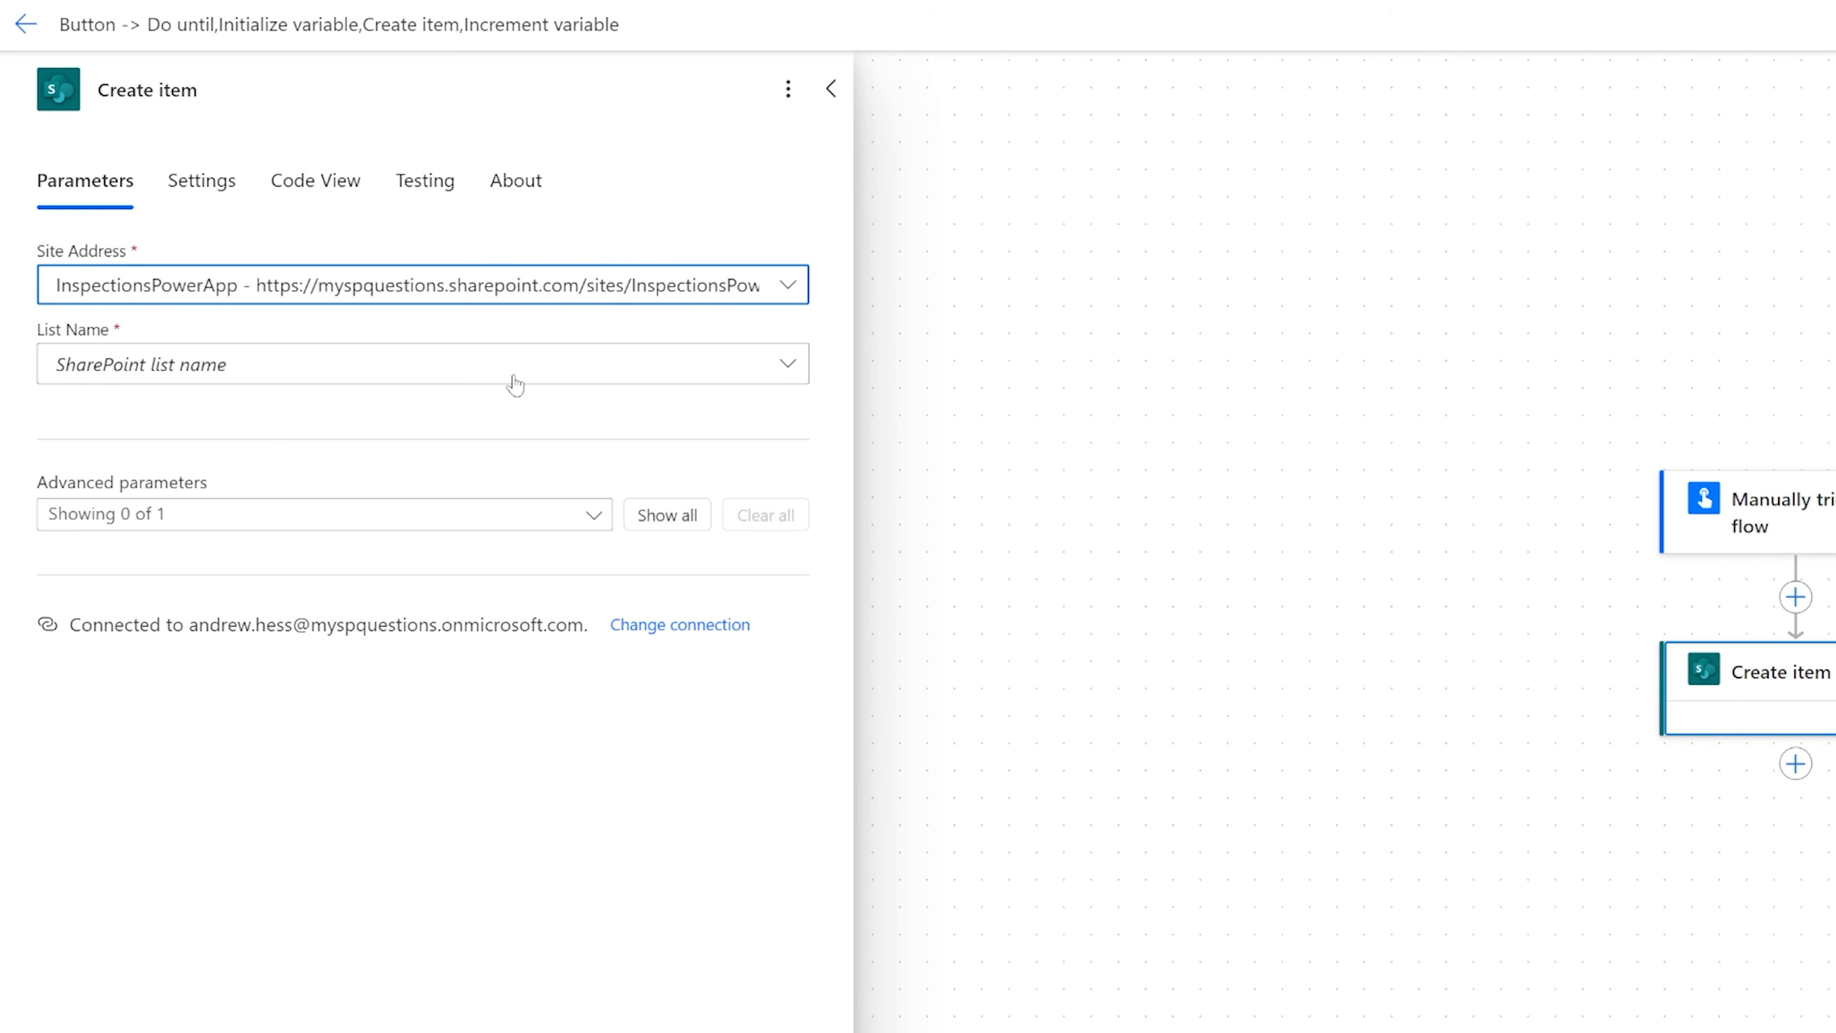
click(787, 363)
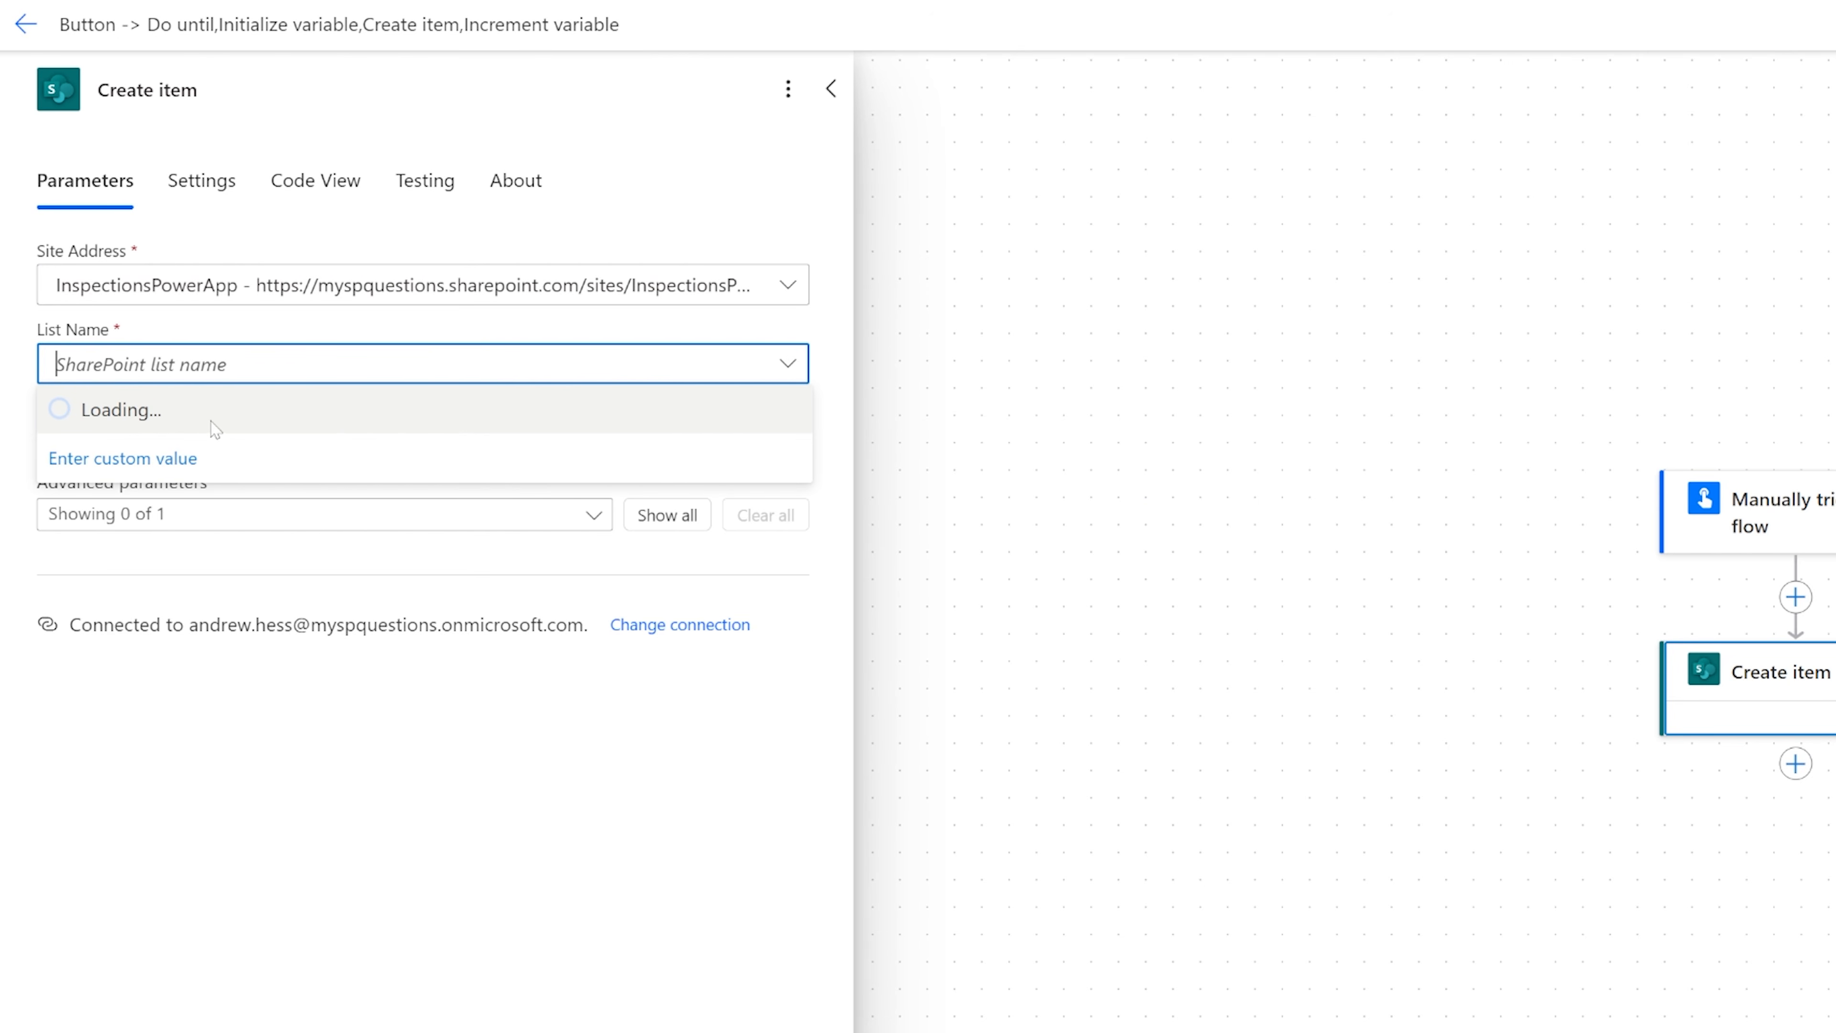
click(217, 463)
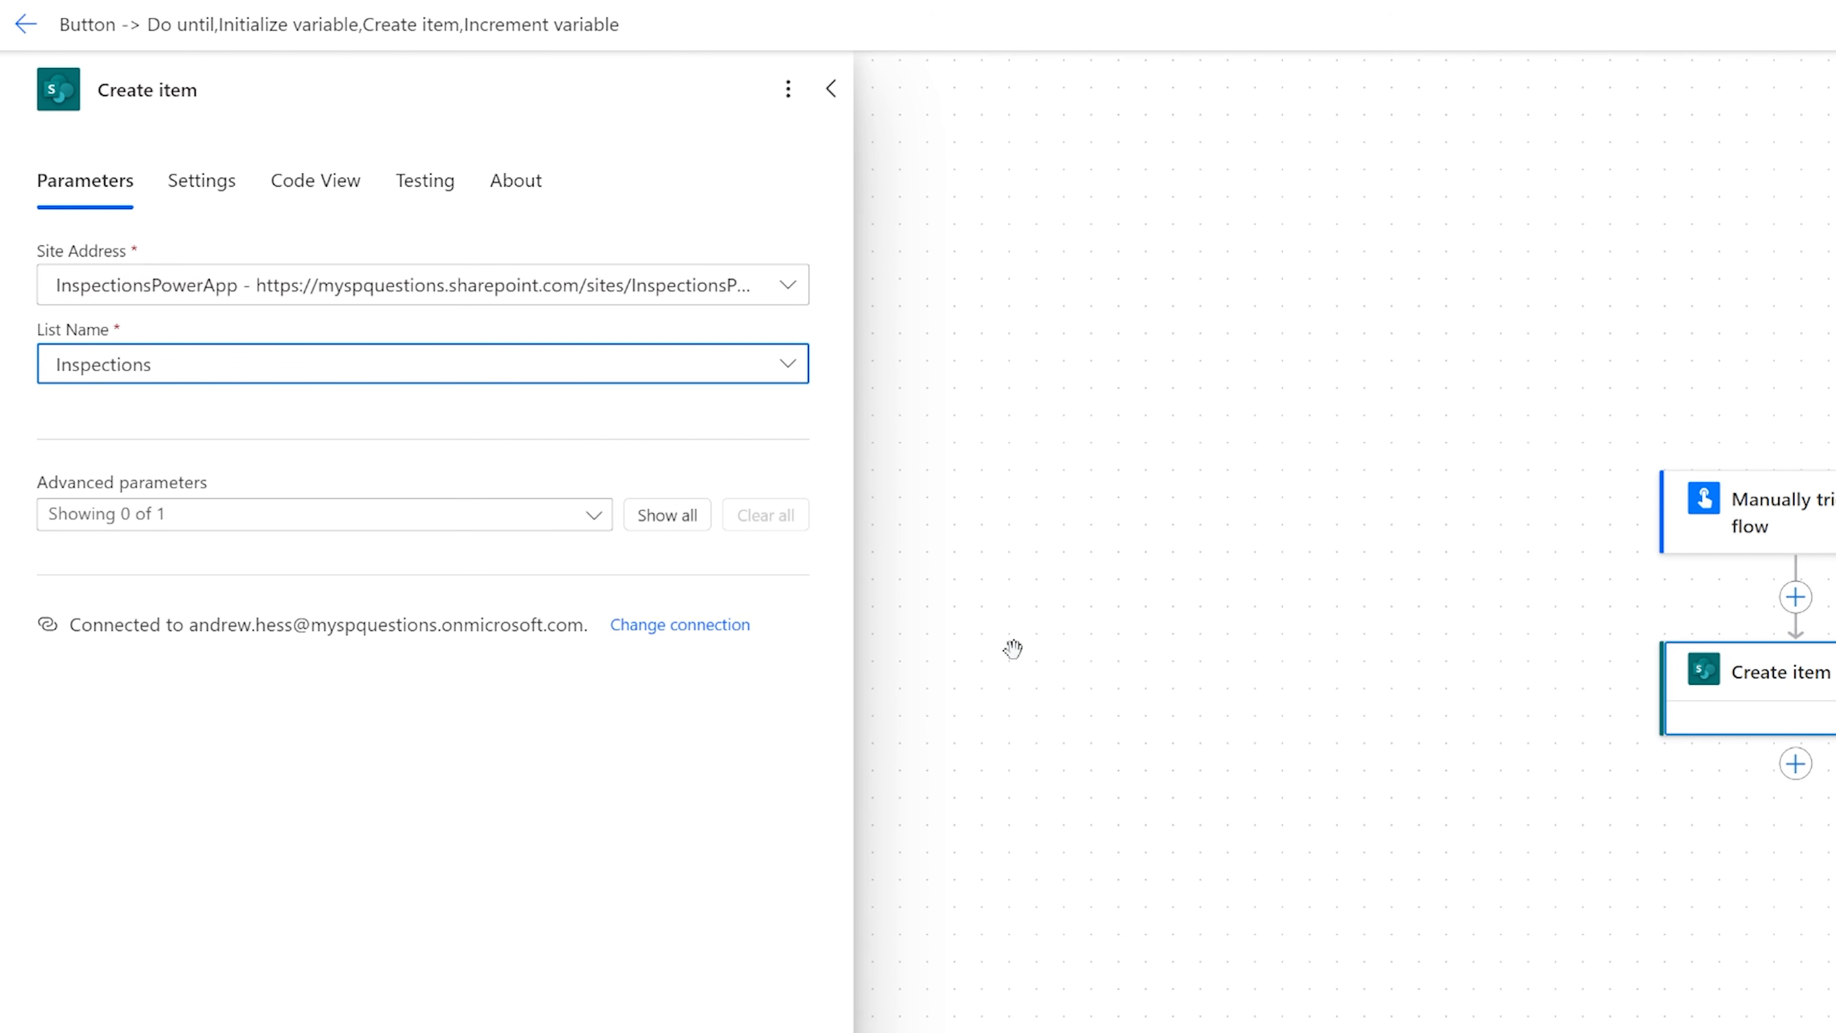
Add a Do until control between the manual trigger and Create item, and move Create item inside the loop.
drag(1504, 792, 1260, 631)
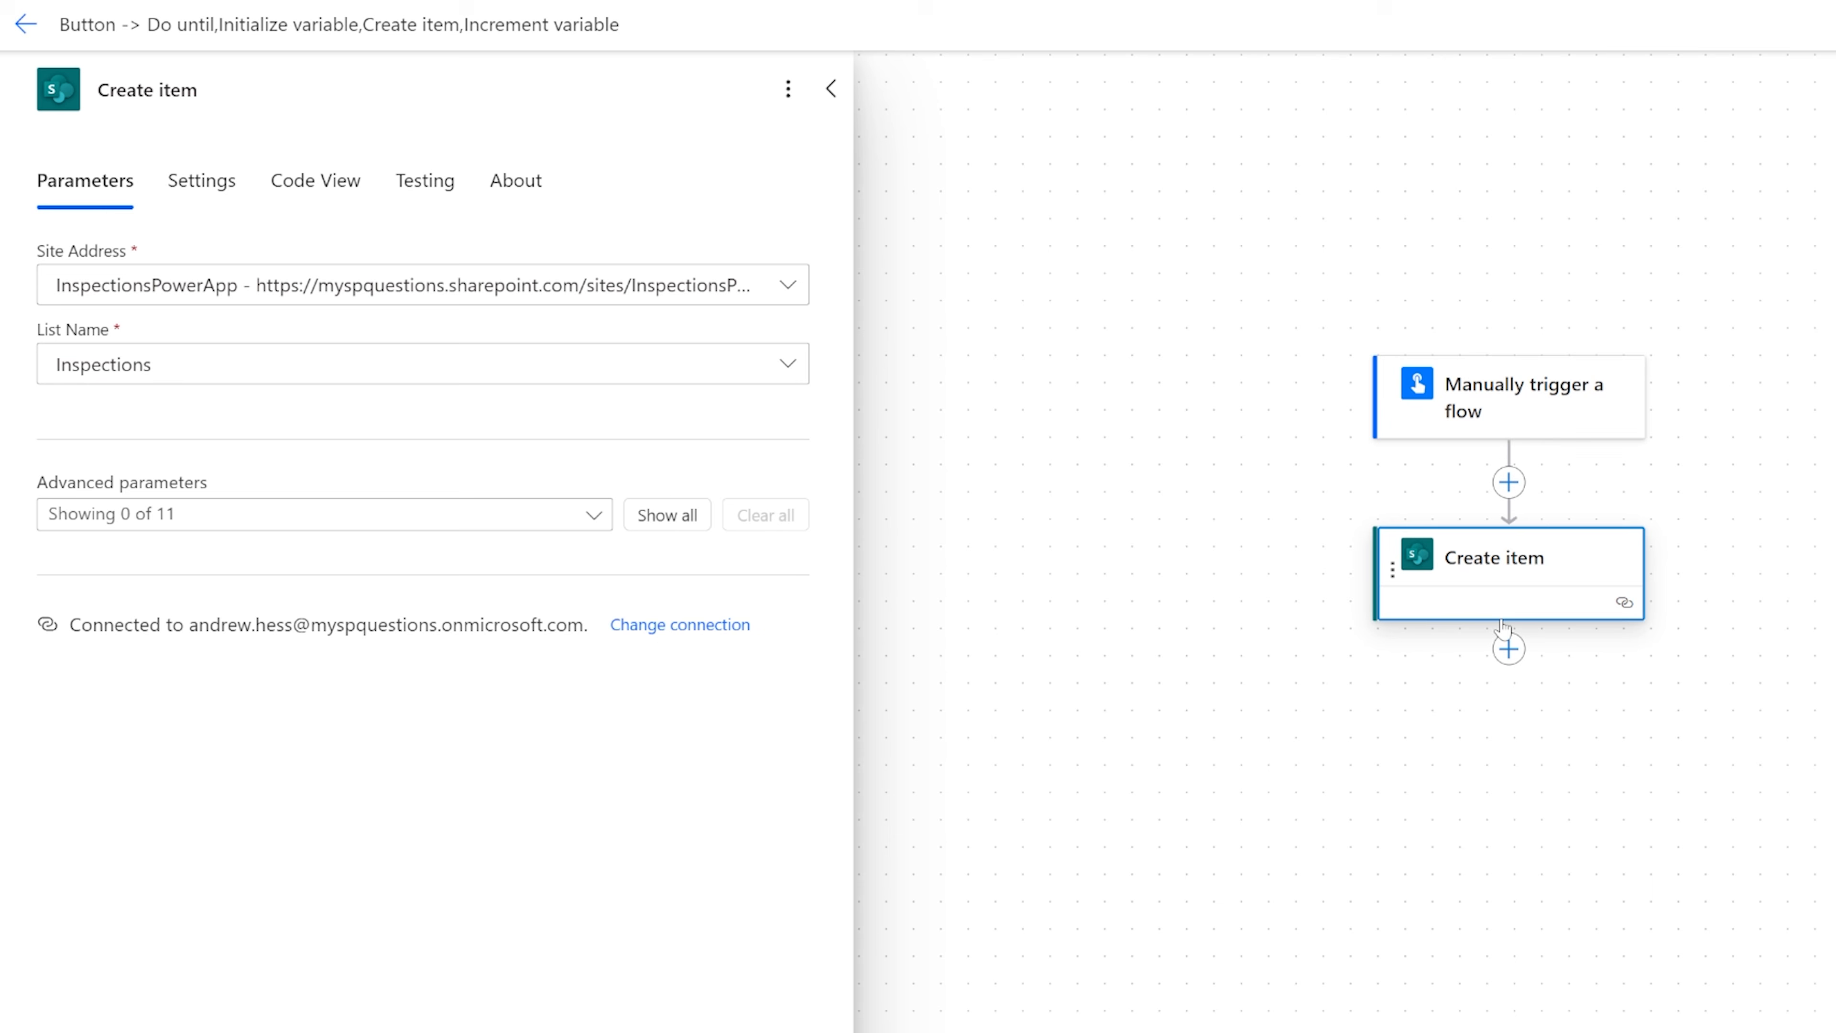
click(1507, 483)
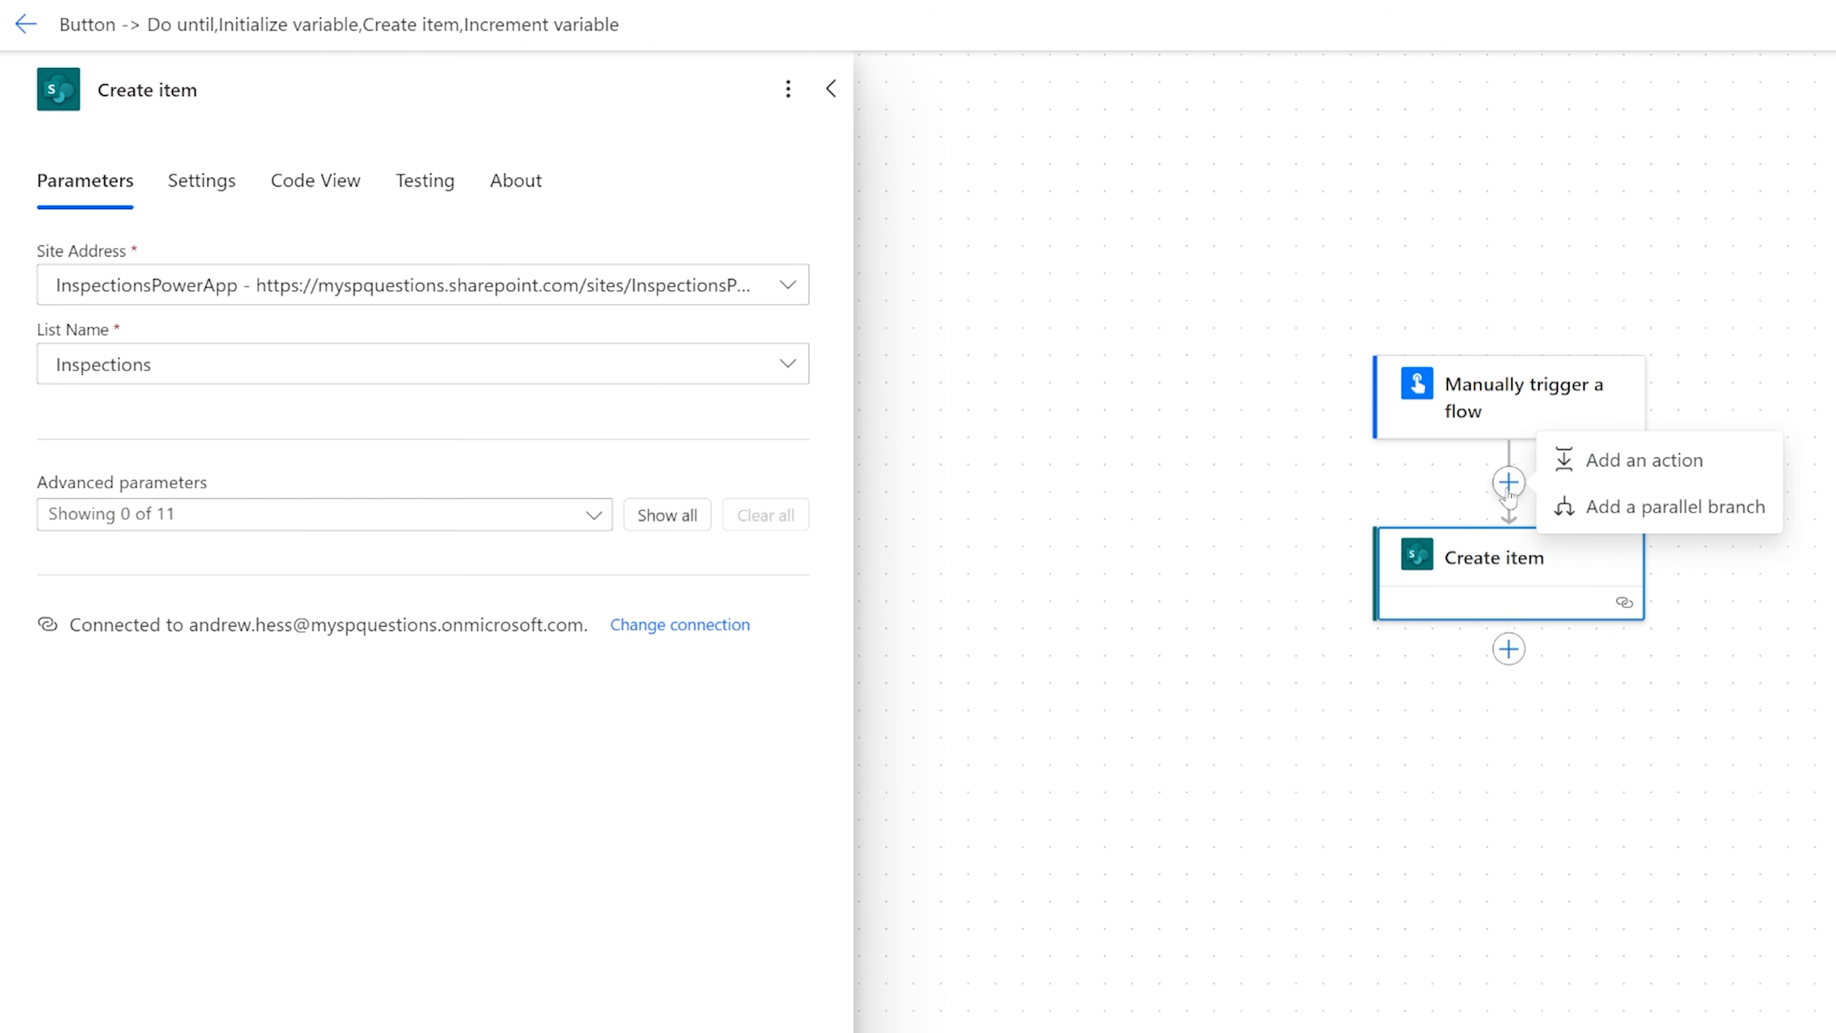
click(1591, 460)
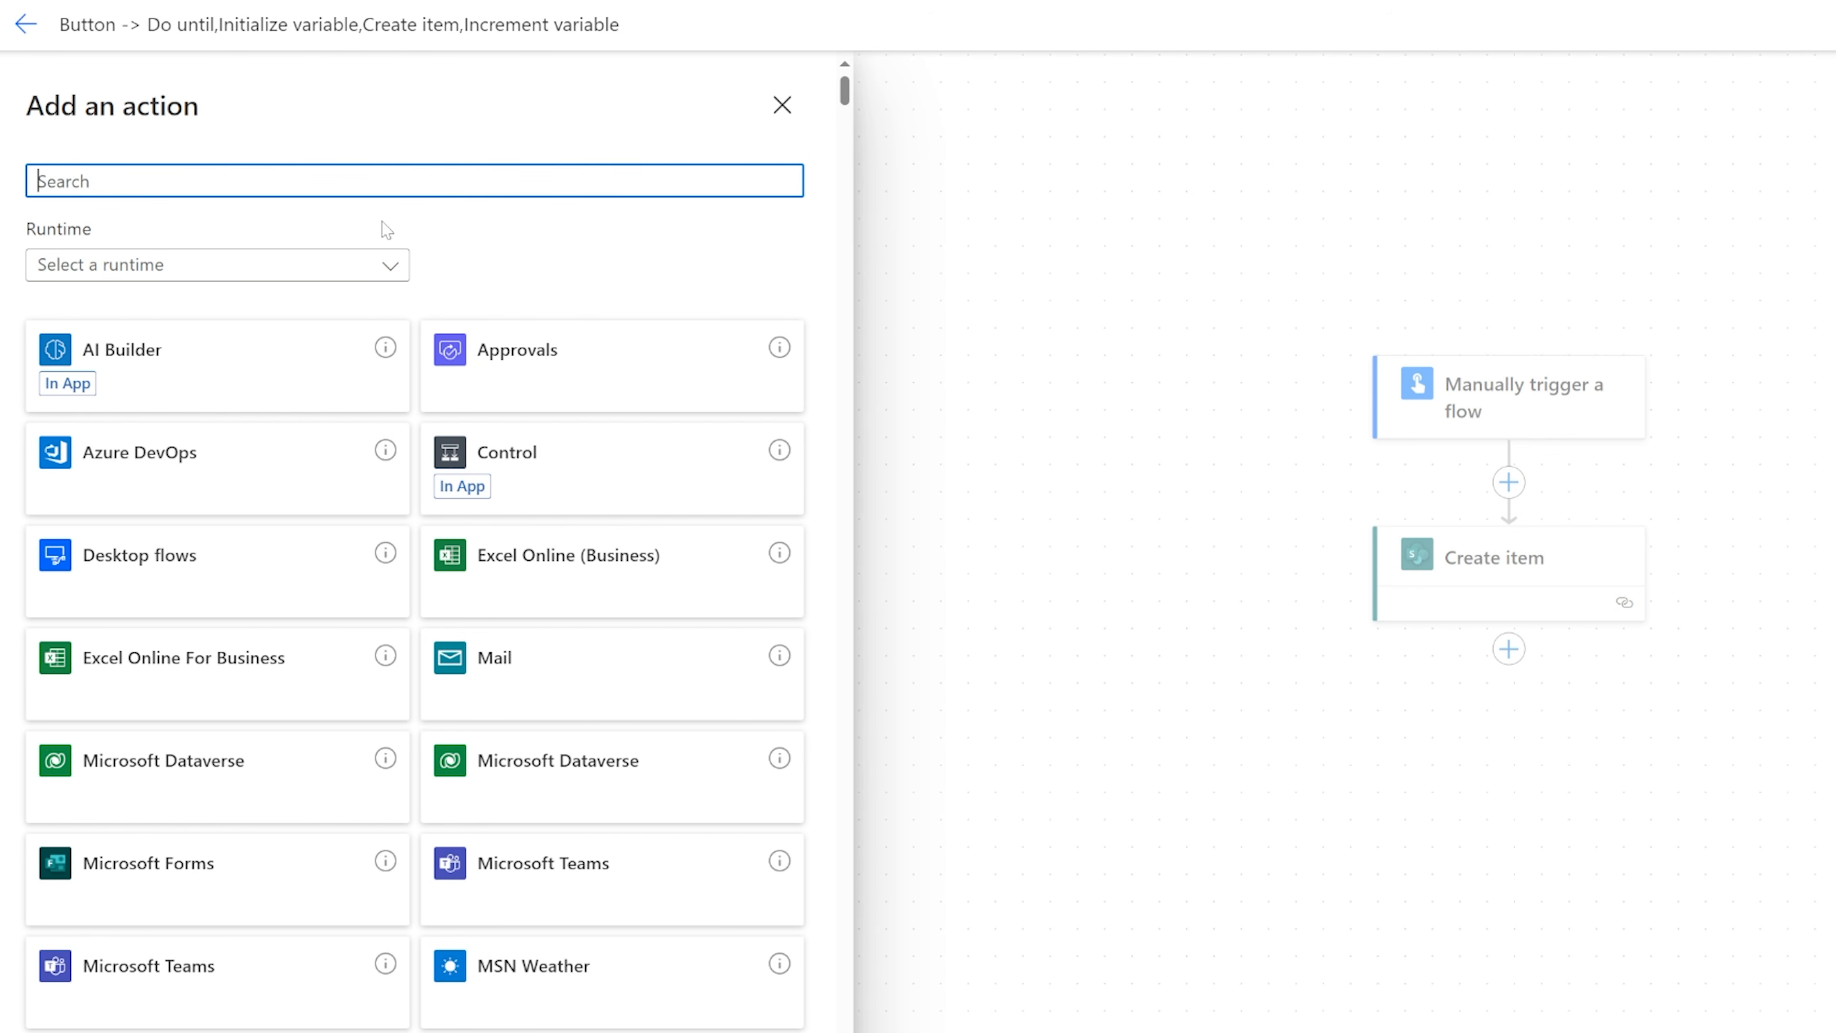
text(do unitl)
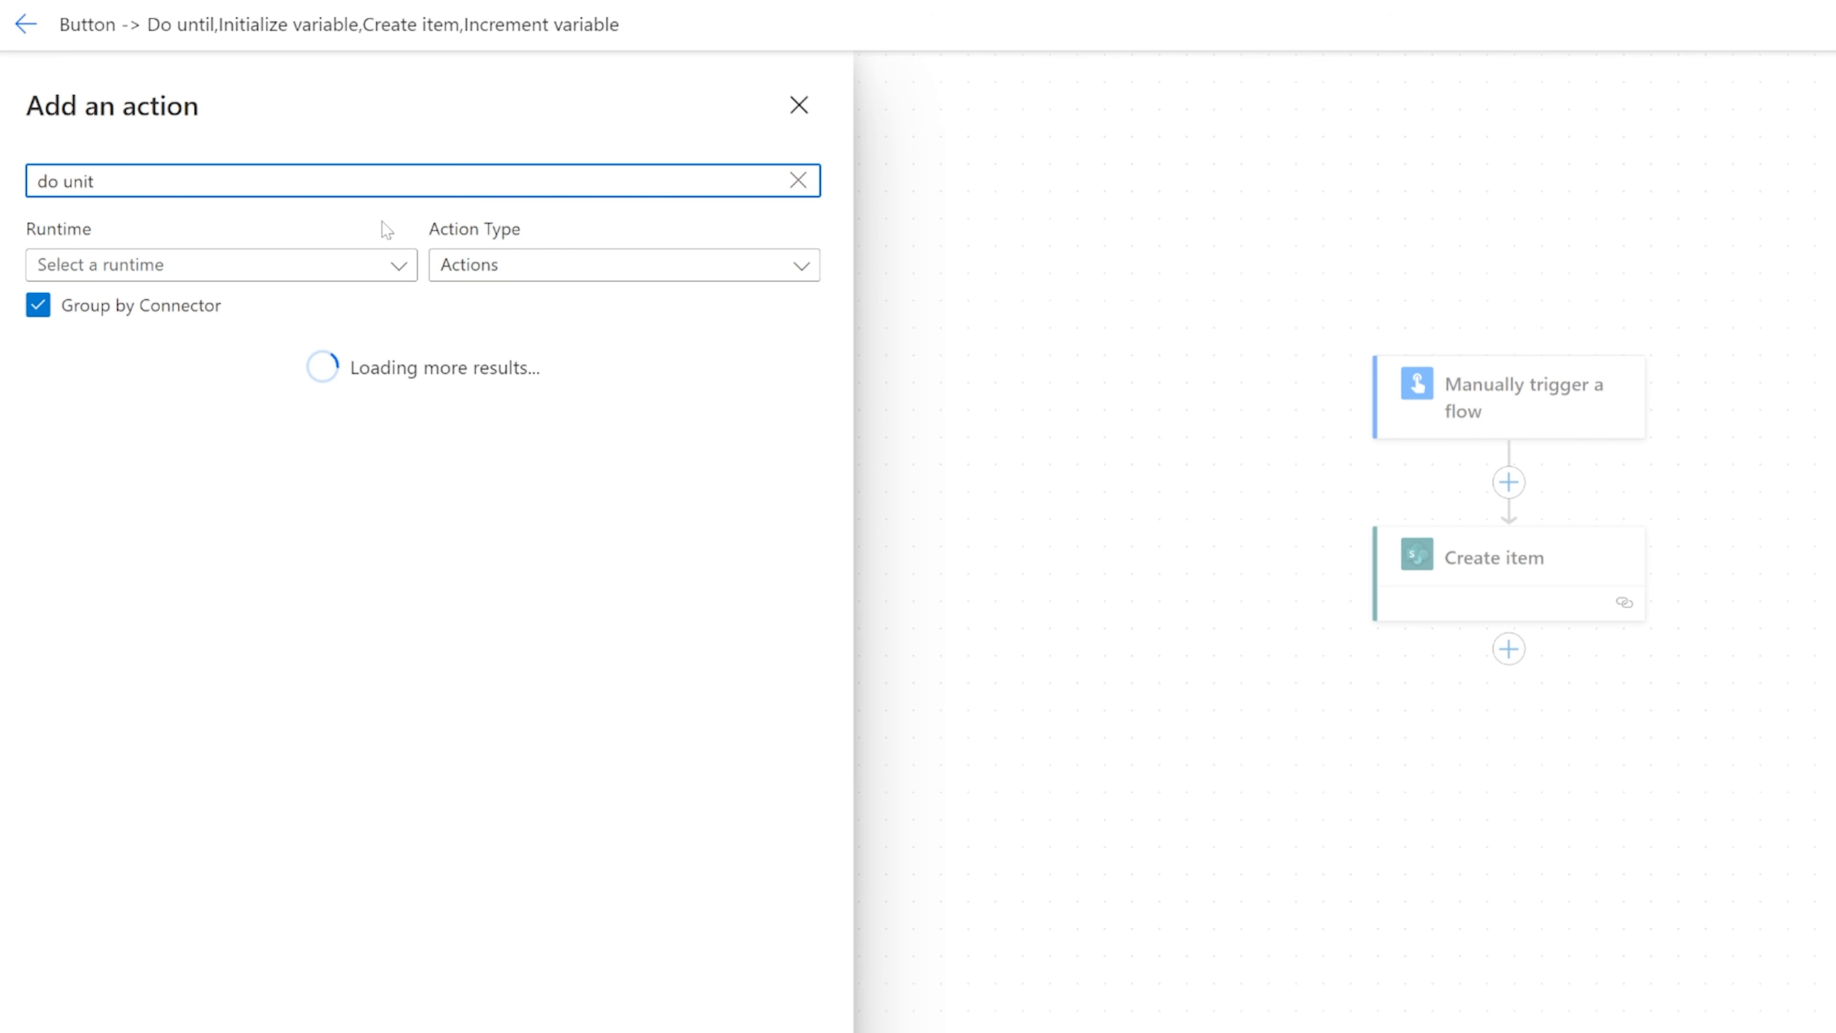
key(BackSpace)
key(BackSpace)
key(BackSpace)
text(til)
key(BackSpace)
key(BackSpace)
key(BackSpace)
key(BackSpace)
key(BackSpace)
key(BackSpace)
key(BackSpace)
key(BackSpace)
text(condition)
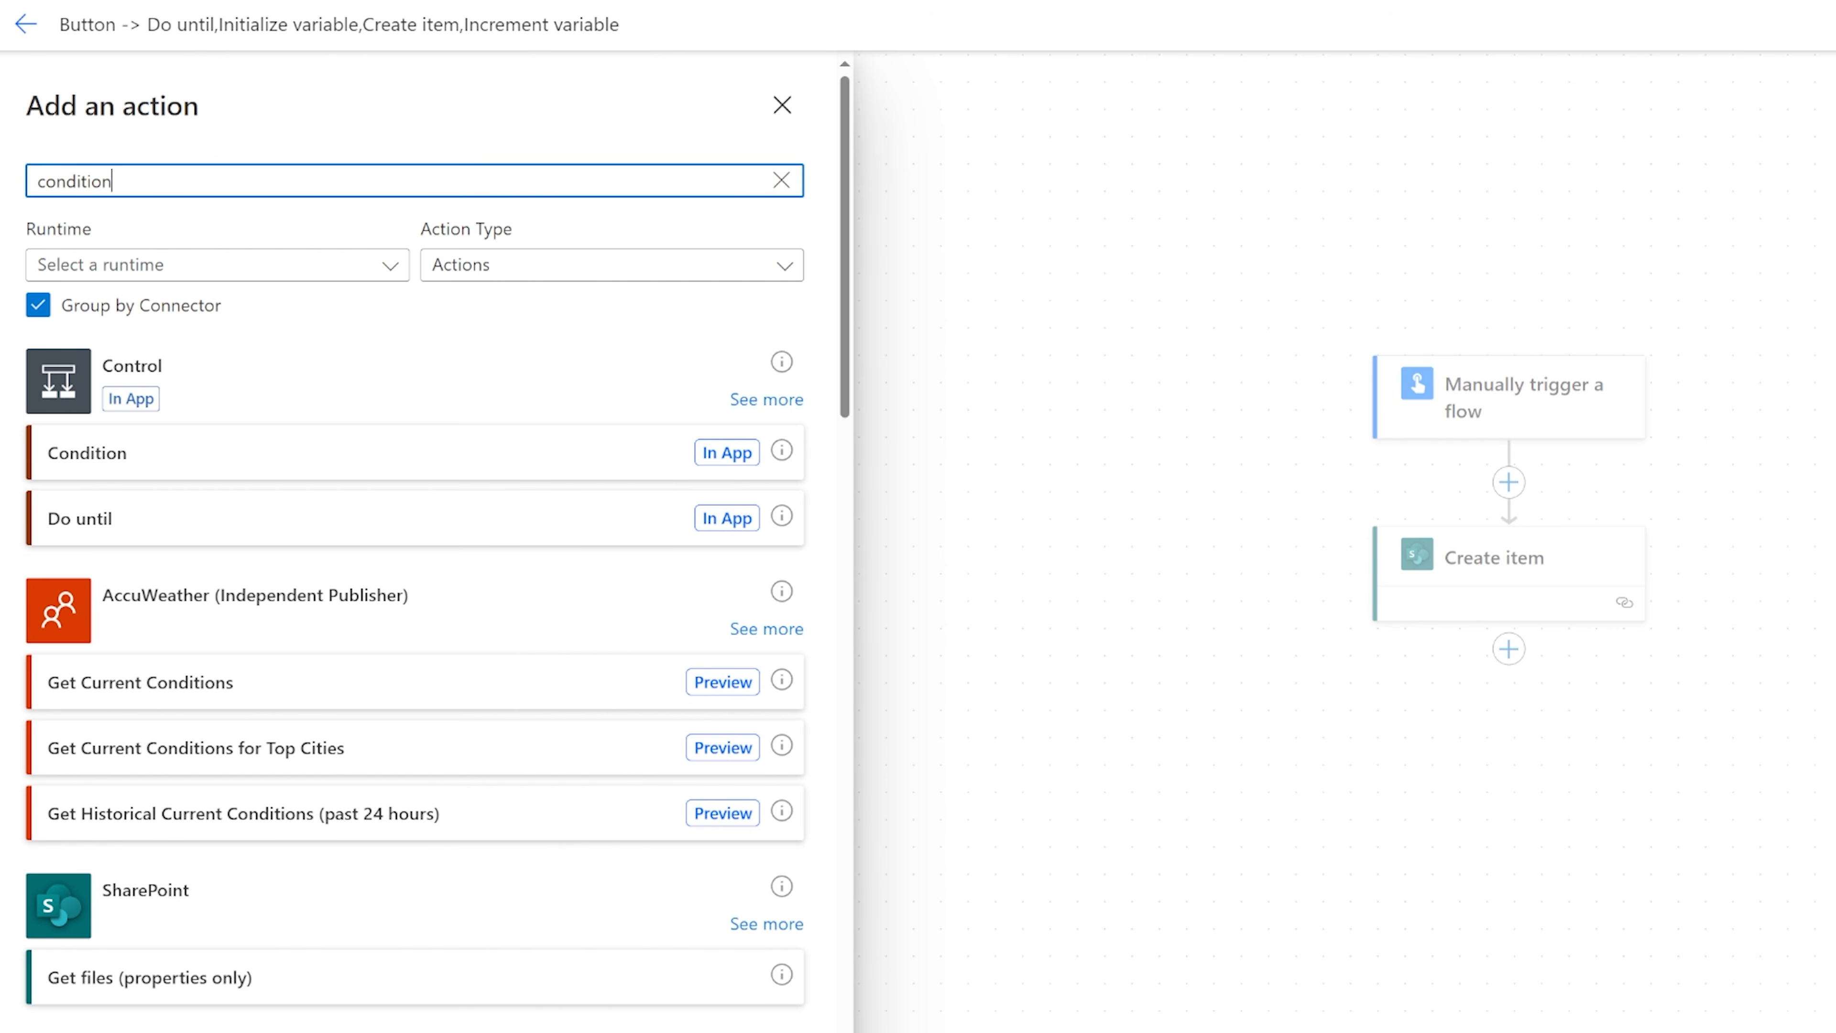
key(ctrl+a)
text(contr)
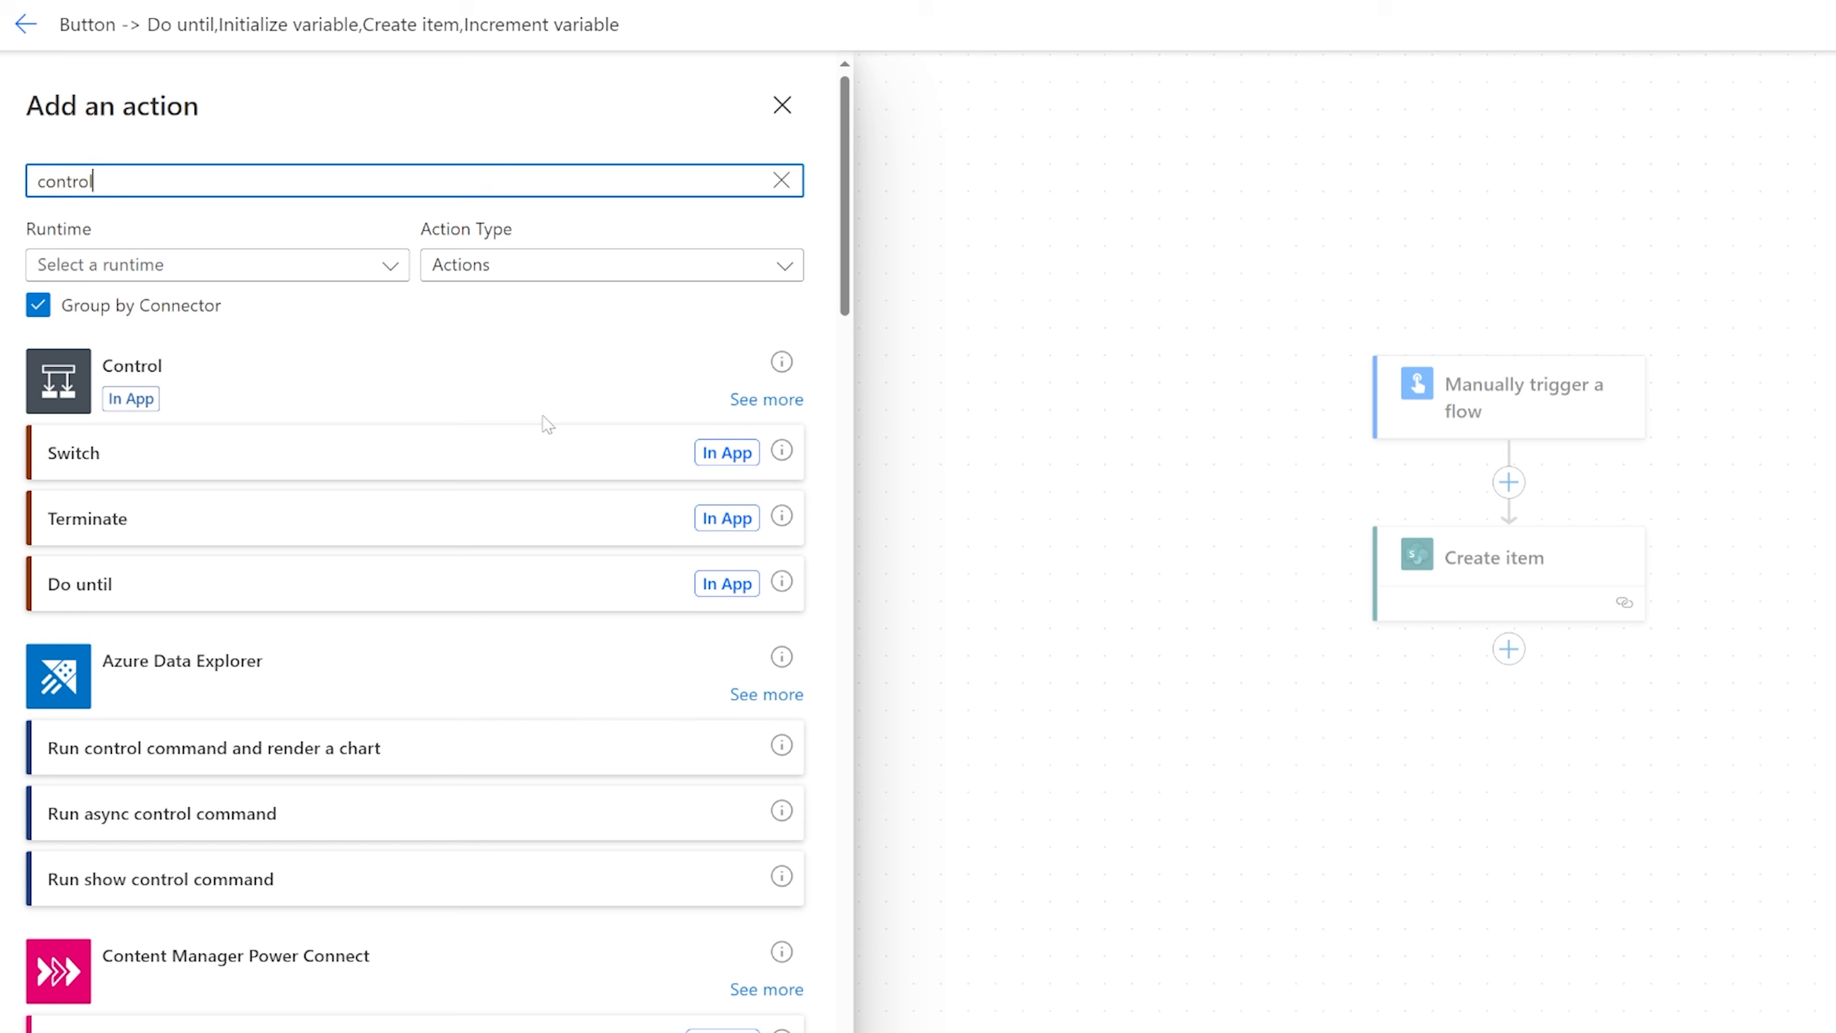
click(127, 587)
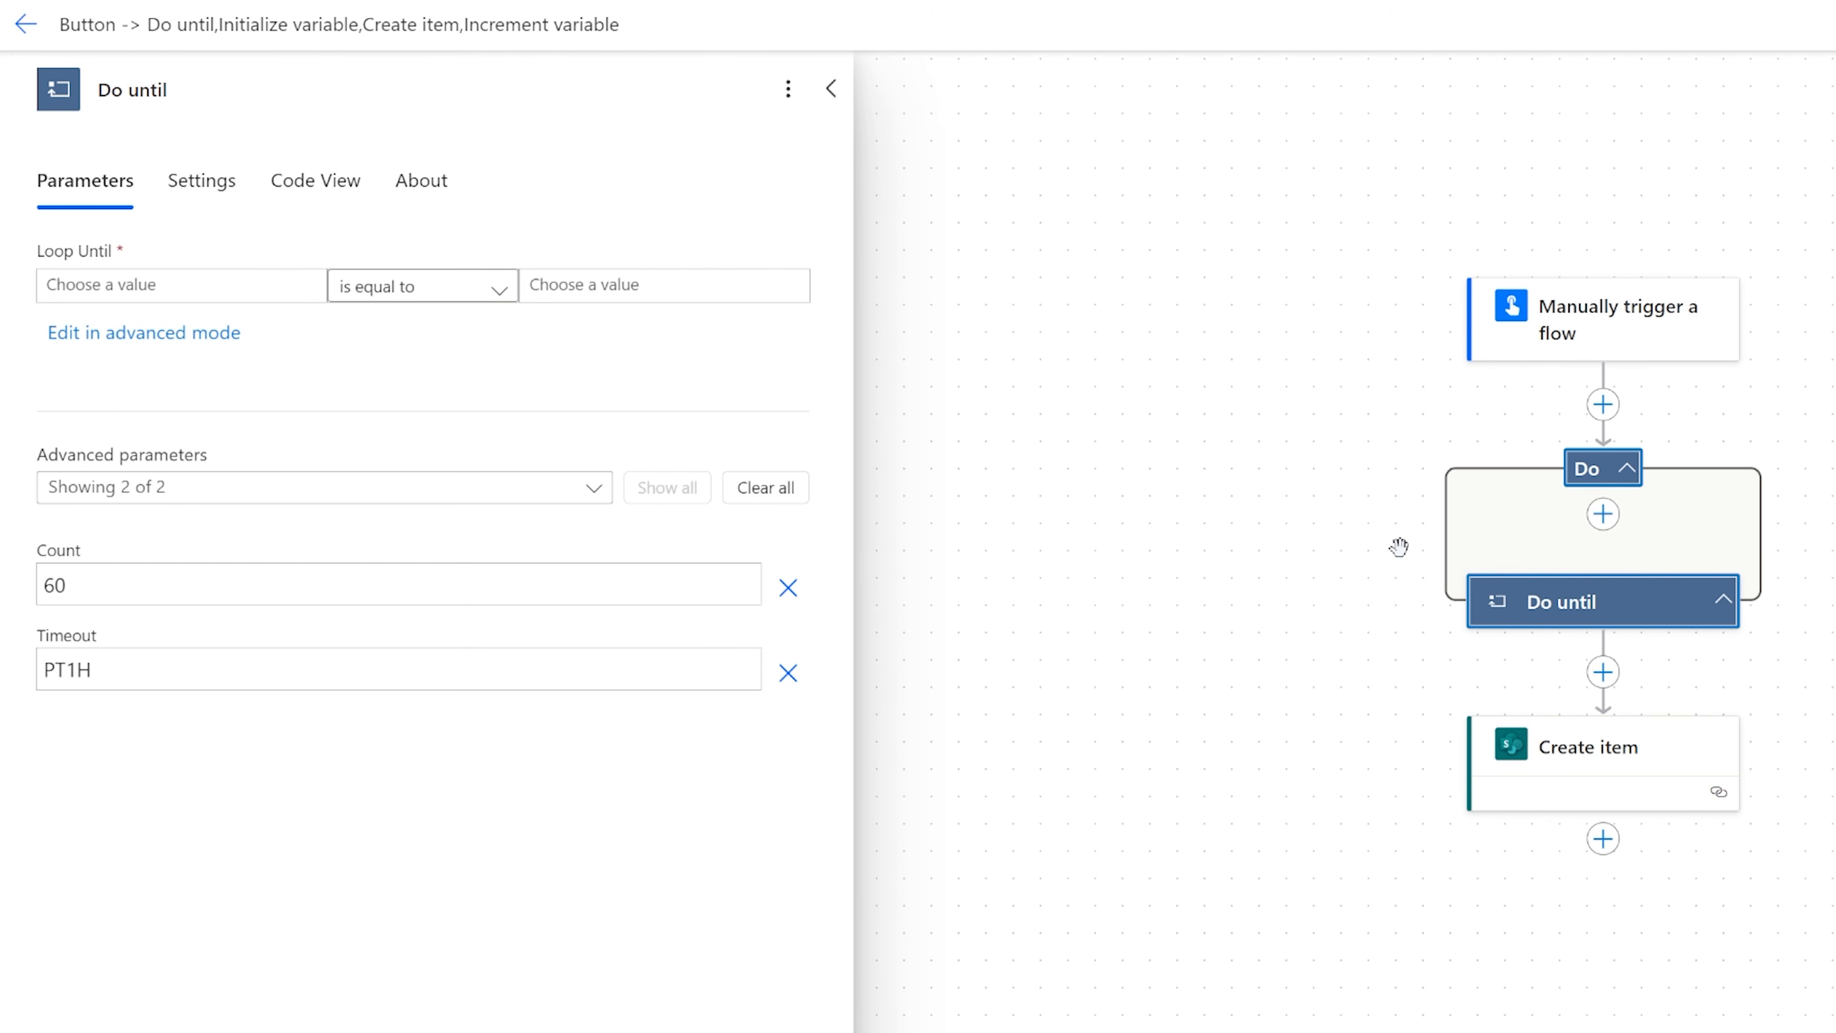
drag(1570, 768, 1540, 527)
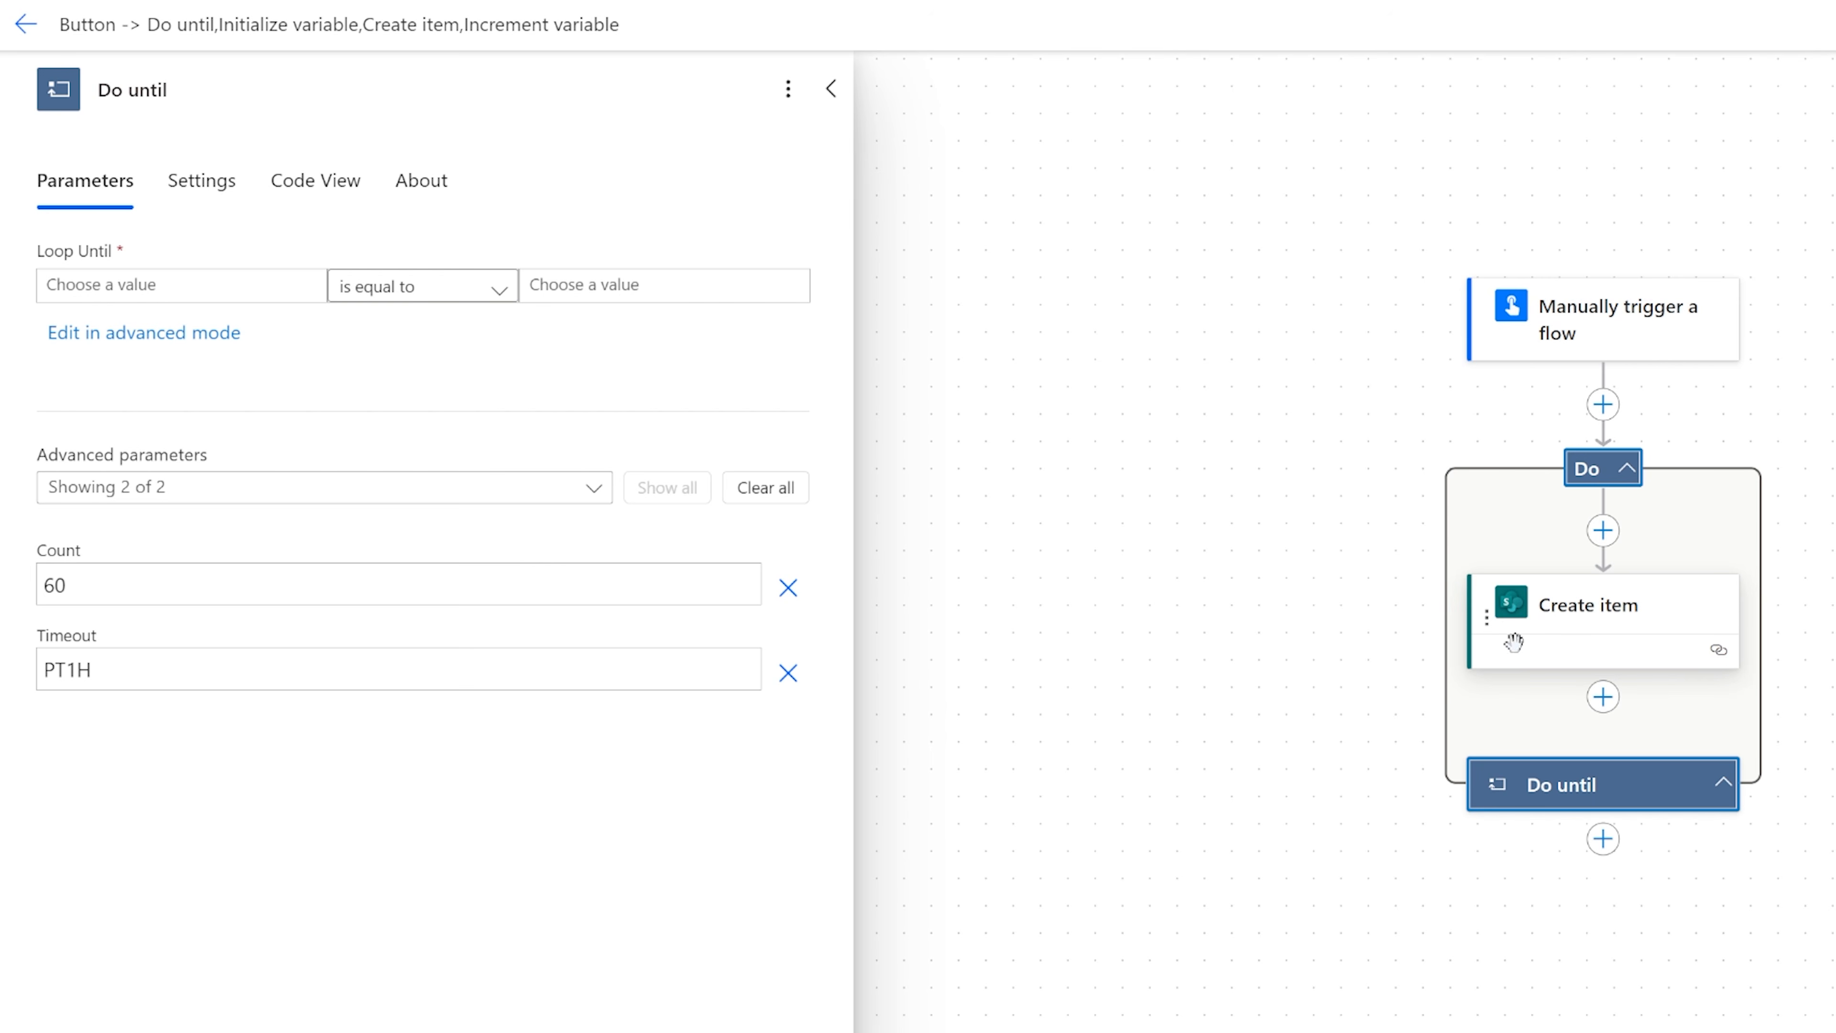
Insert an Initialize variable action between the manual trigger and the Do until loop.
click(1603, 404)
click(1691, 380)
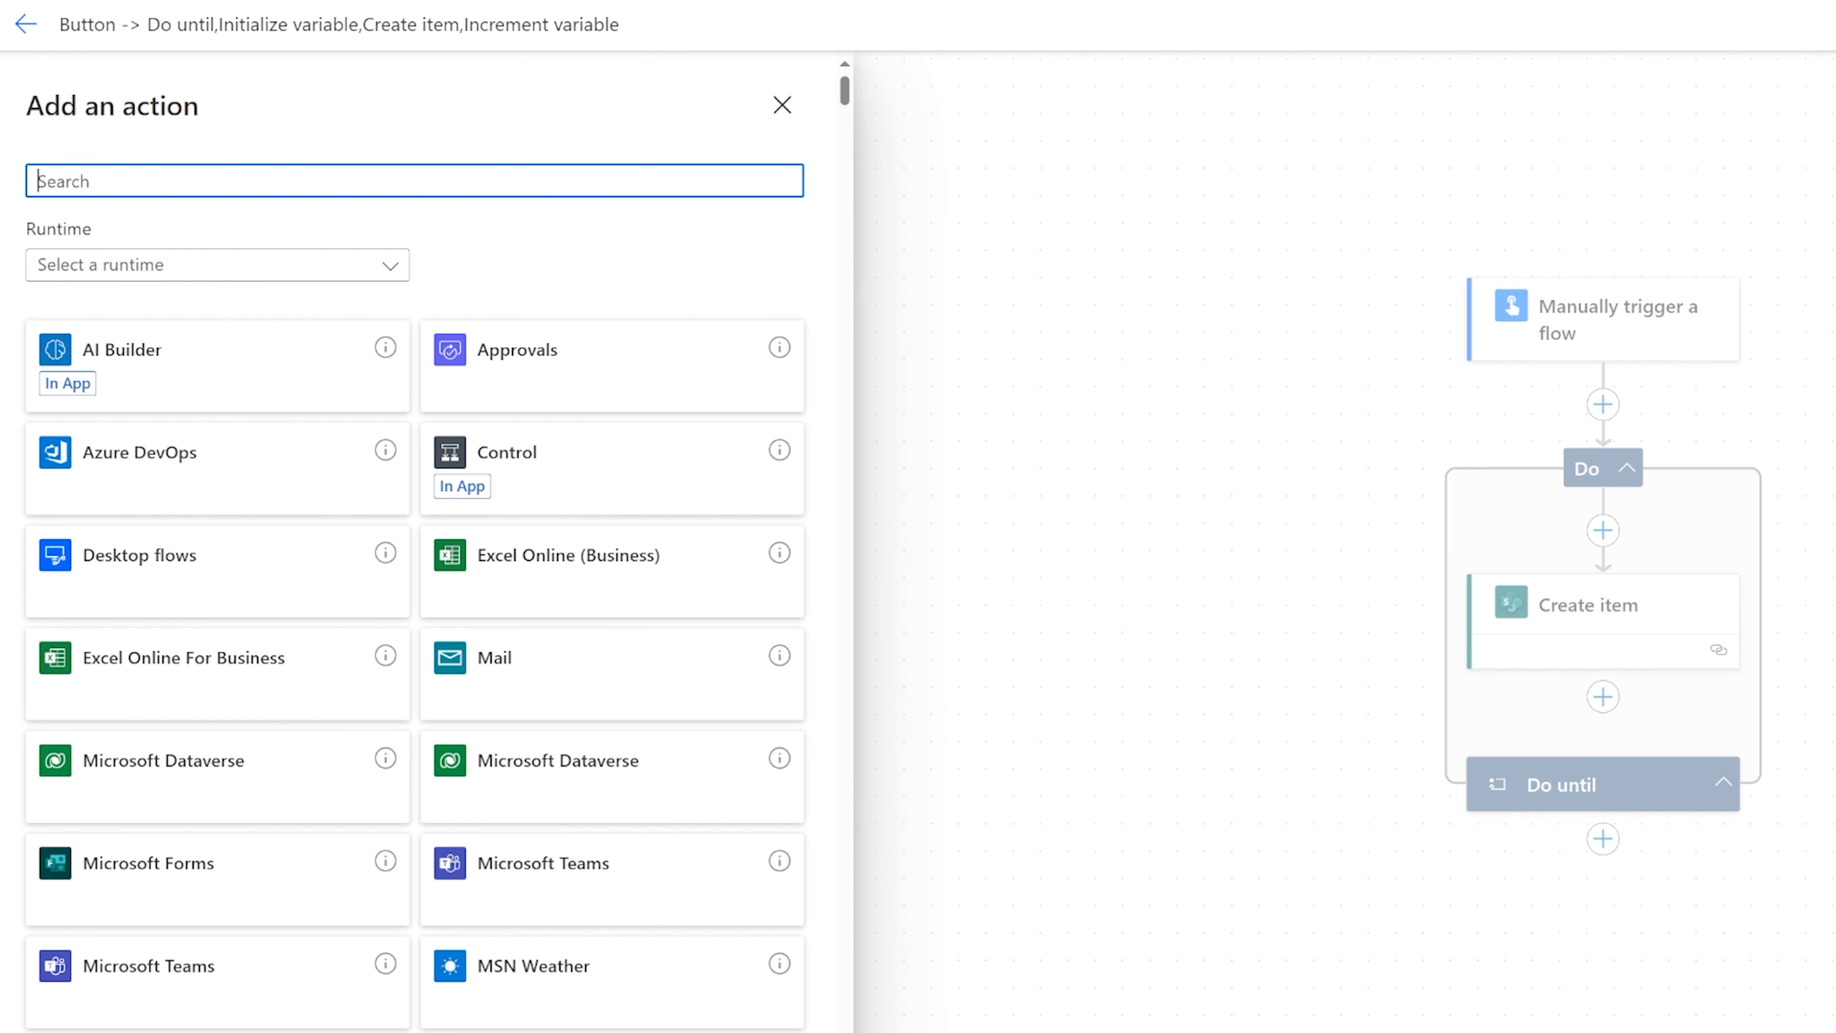
text(variable)
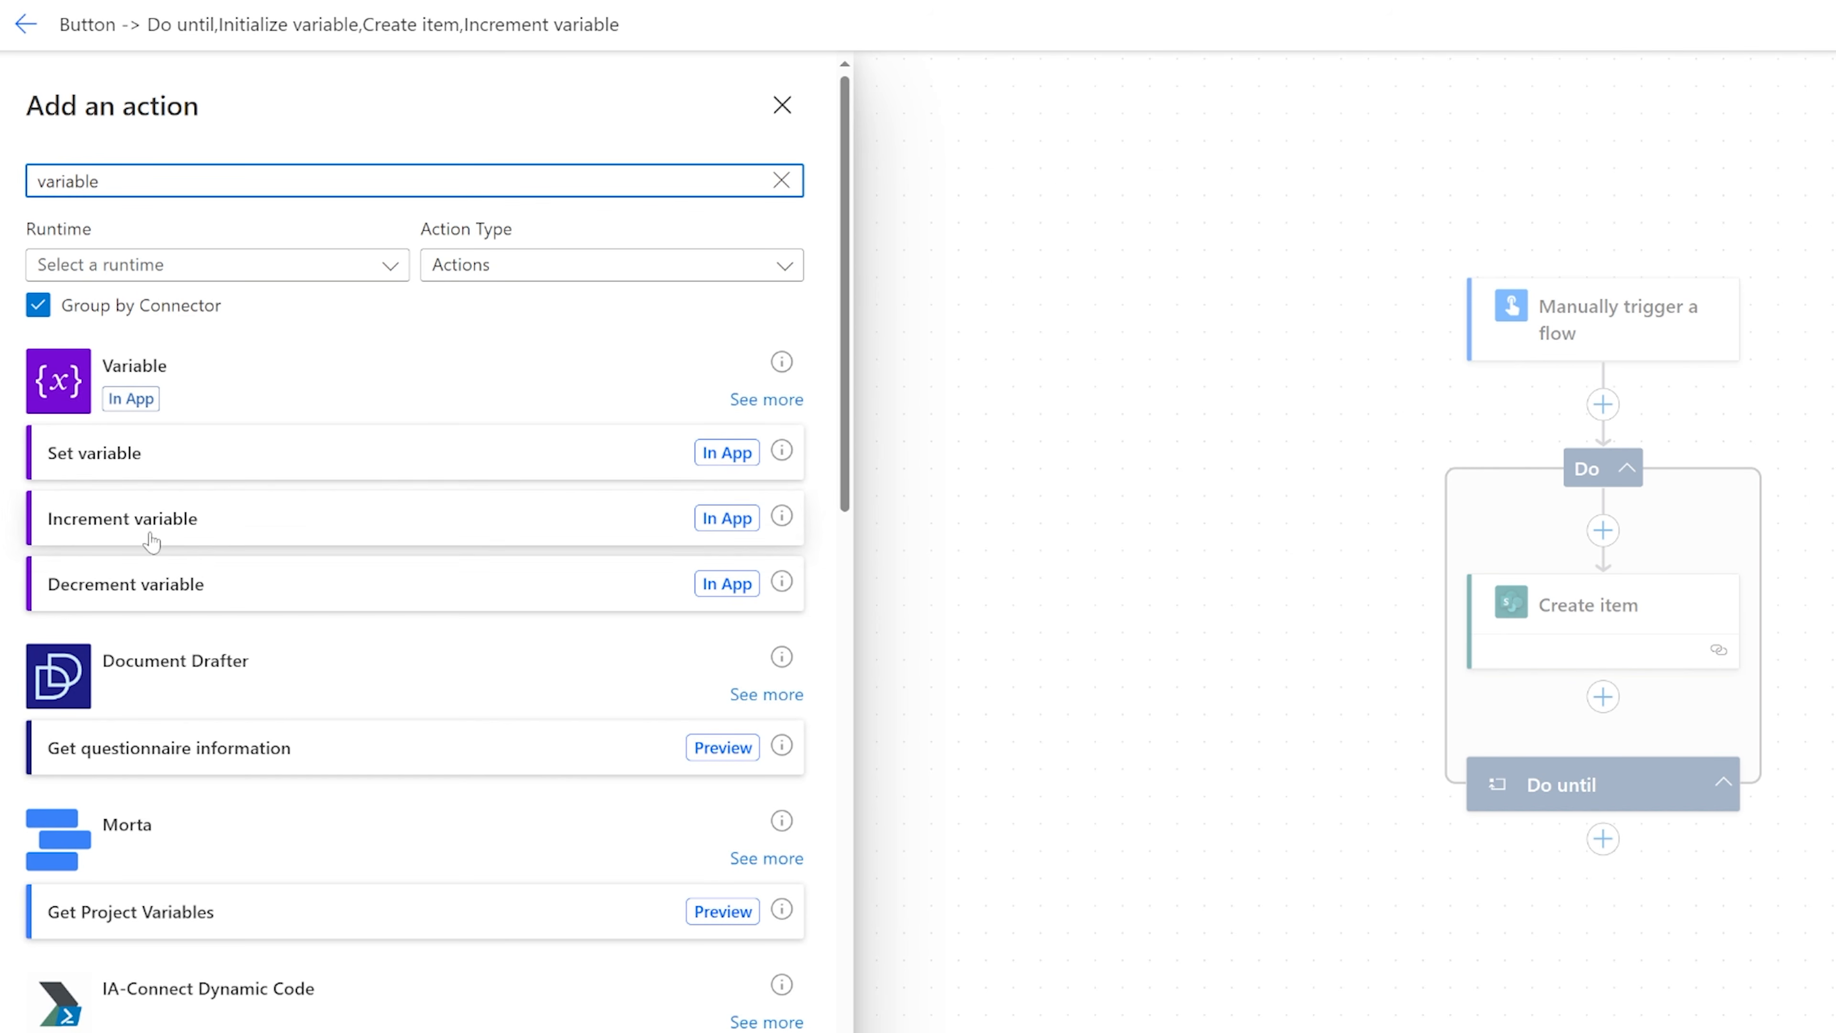
click(766, 399)
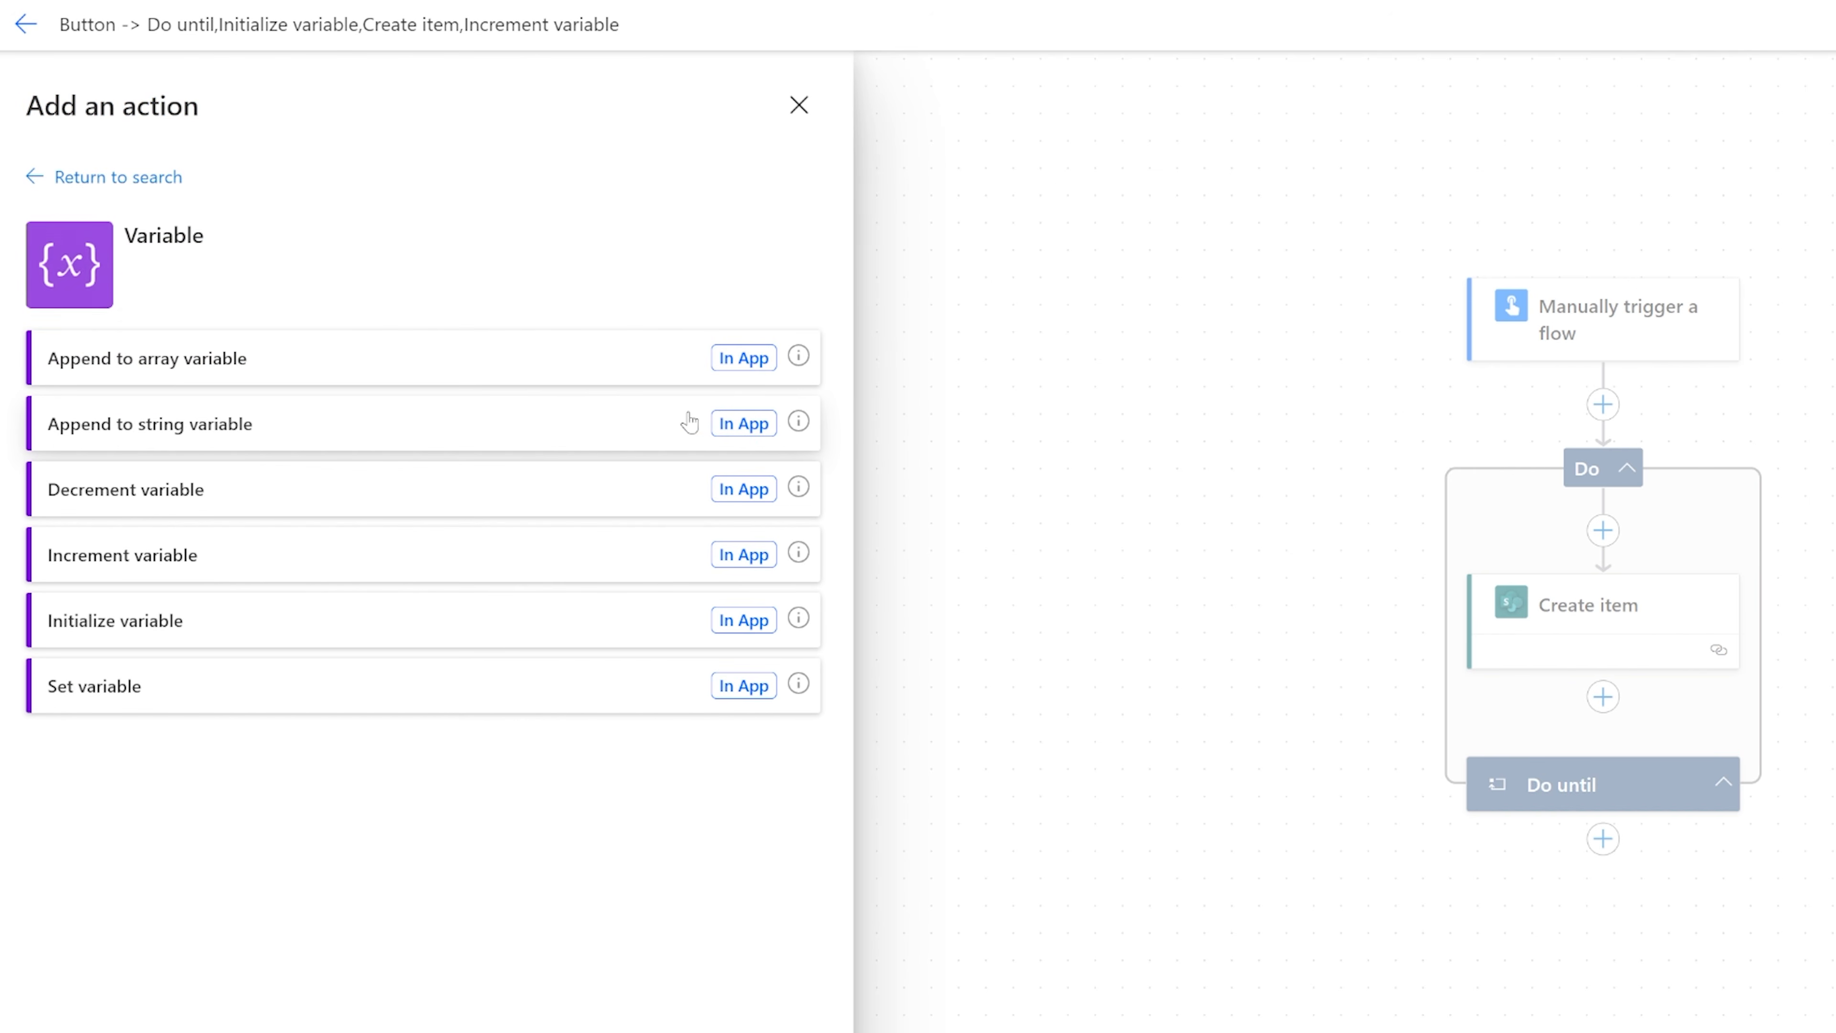
click(119, 636)
Configure the initialized variable as an Integer named Count with an initial value of 0.
click(206, 373)
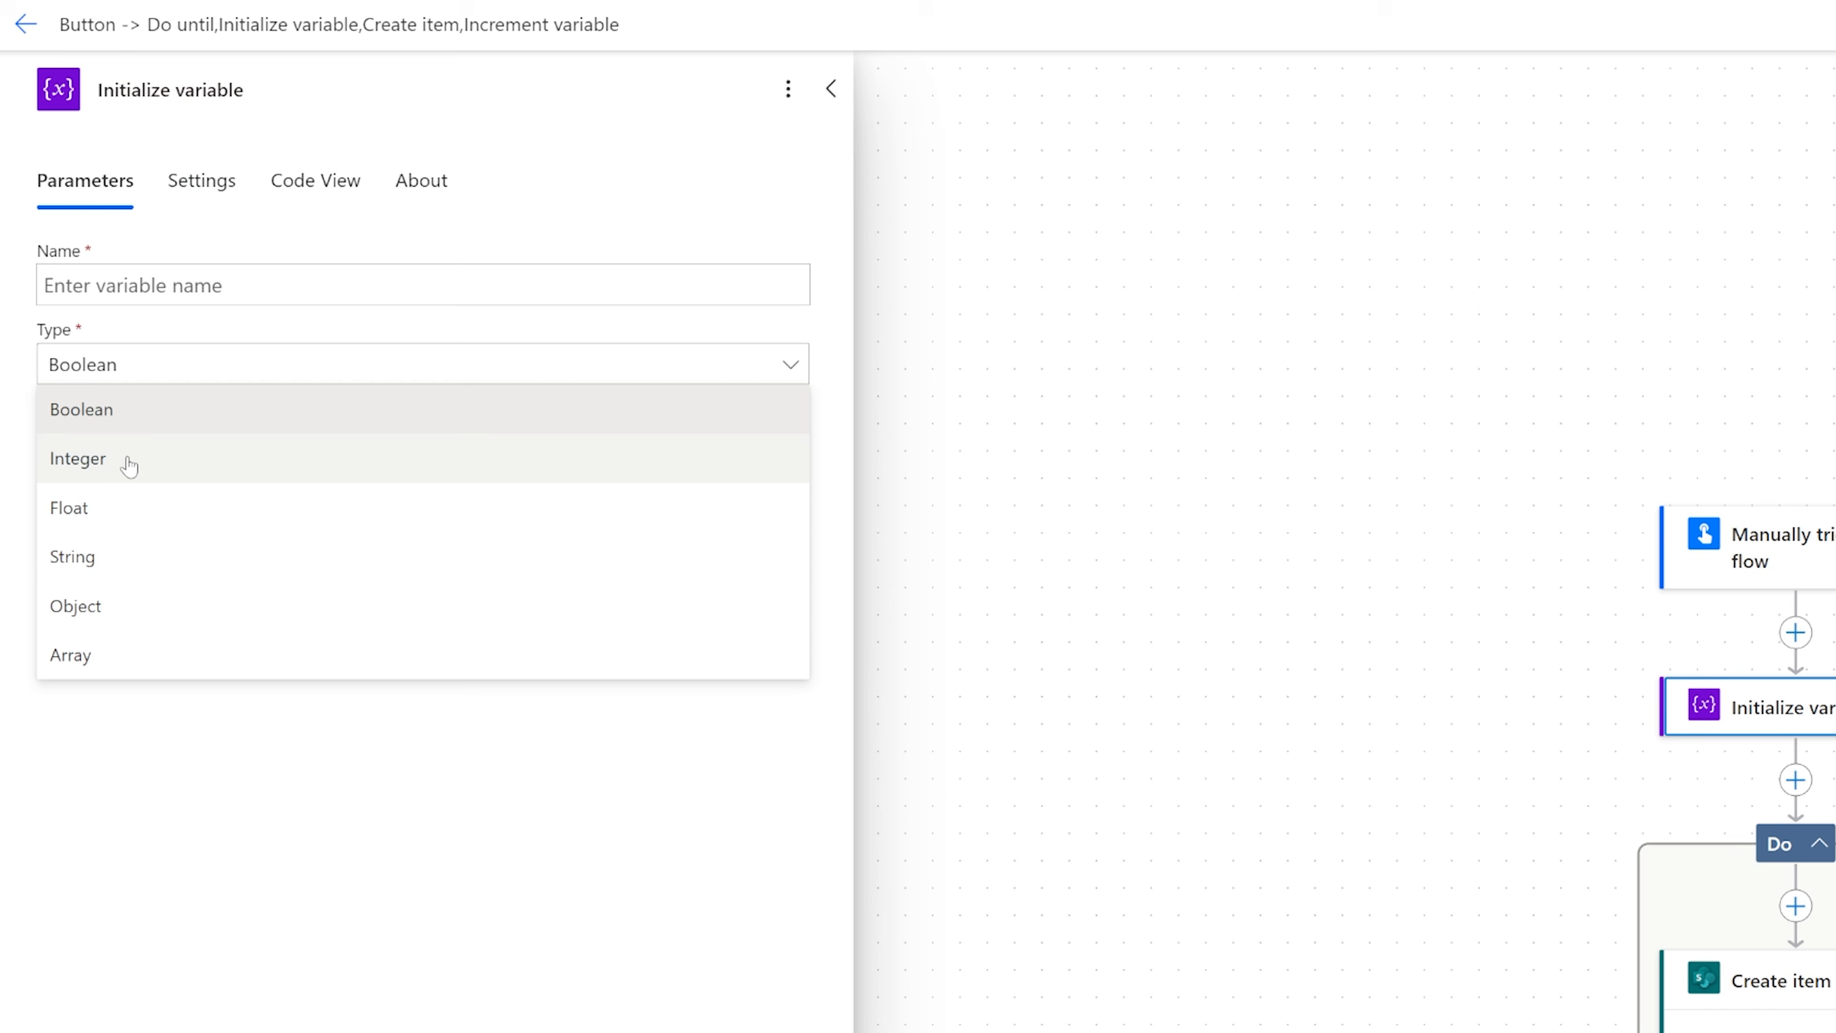
click(130, 460)
click(141, 289)
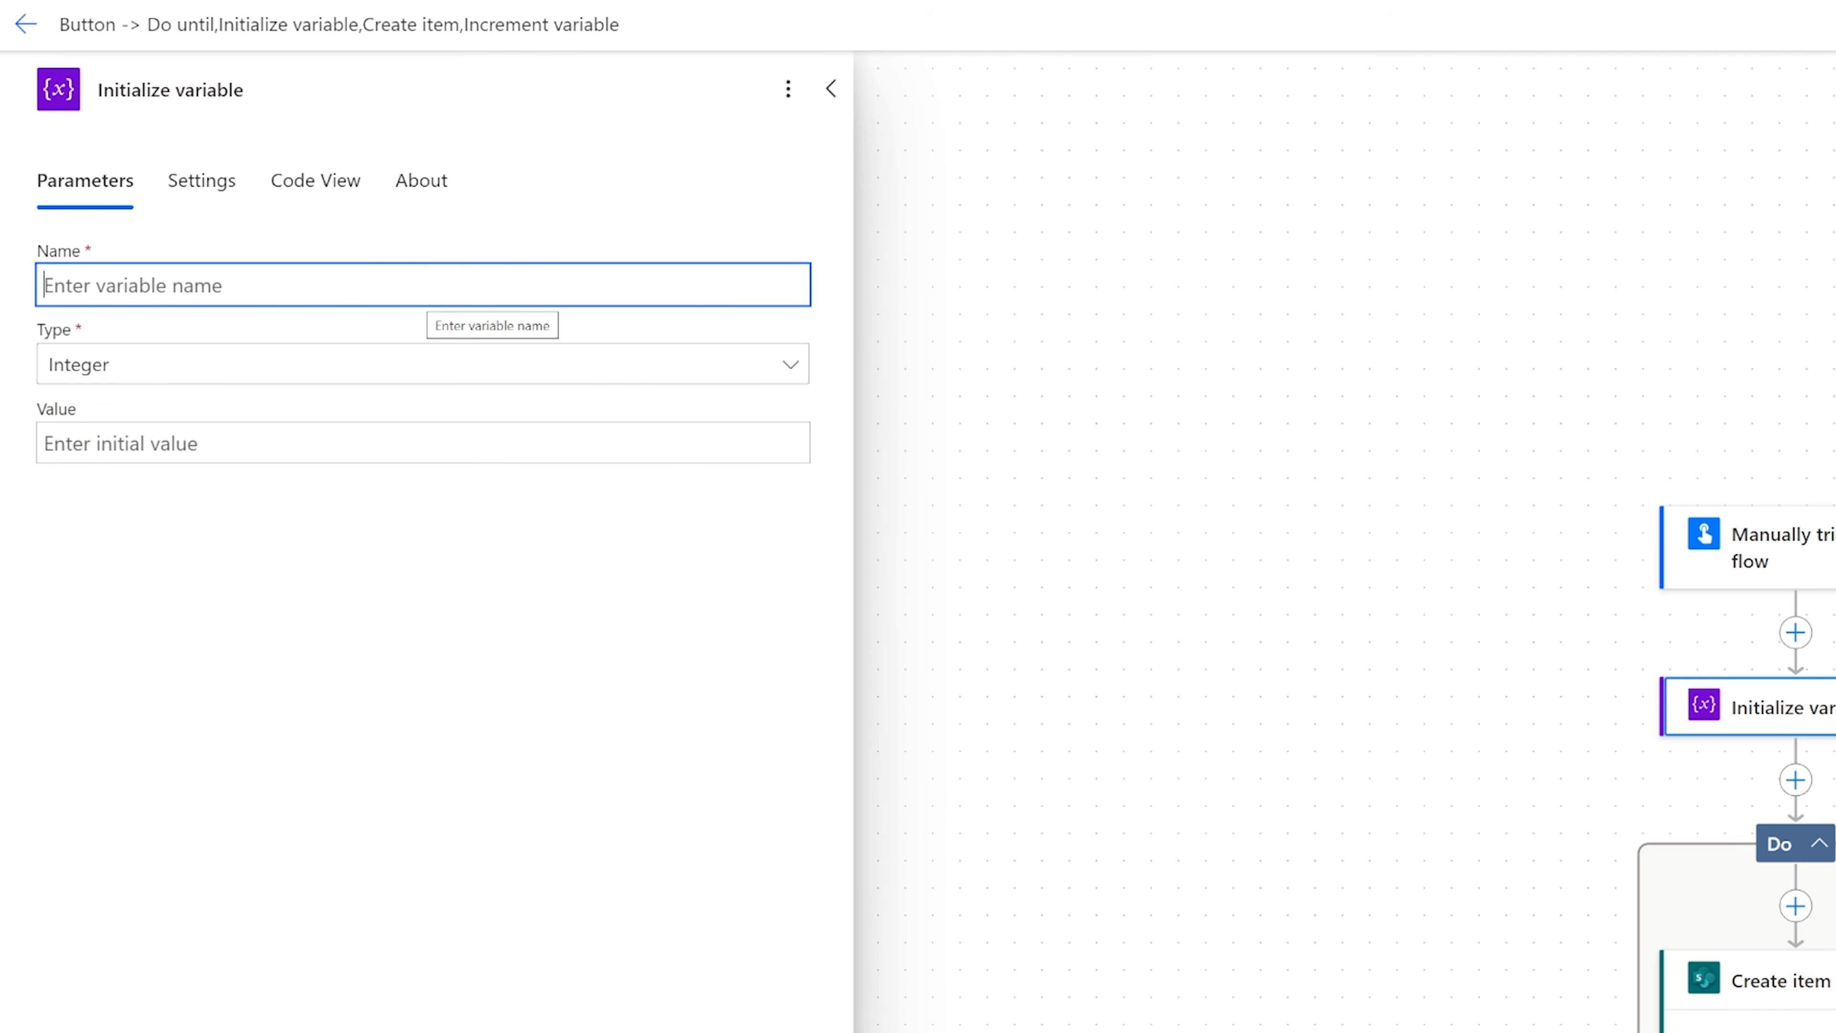
text(Coiuy)
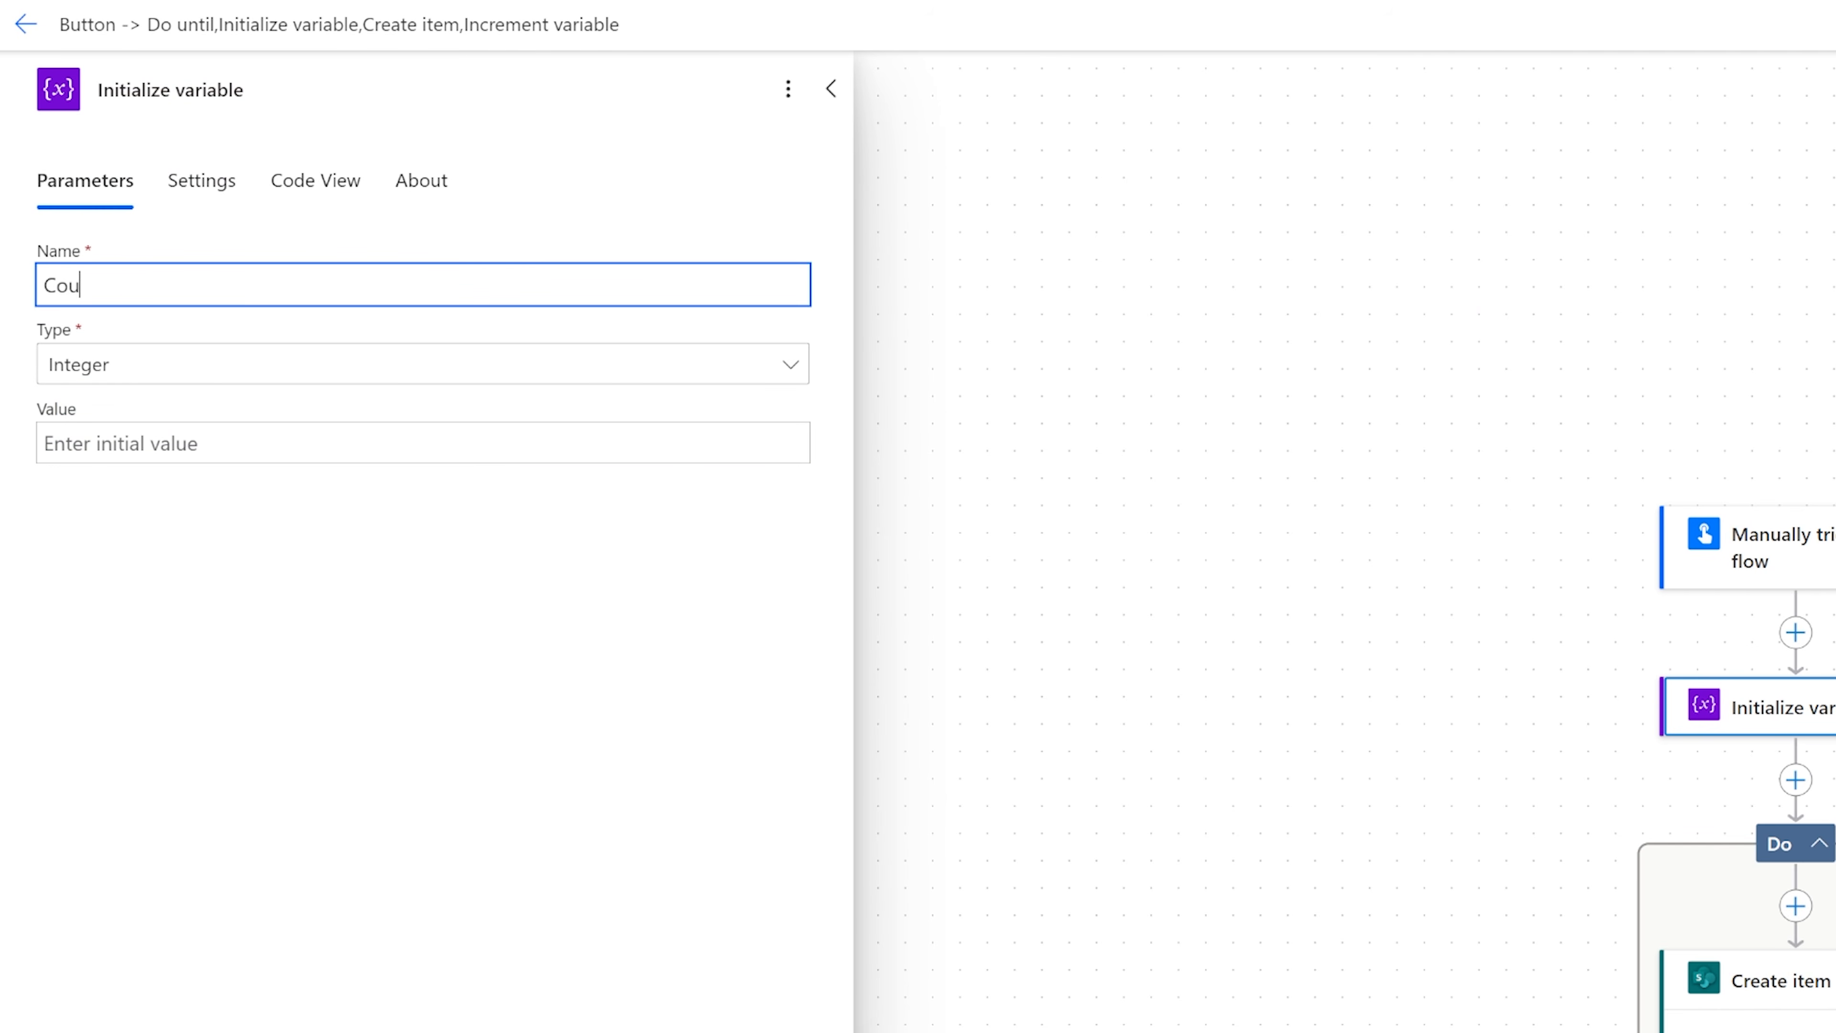
click(335, 443)
text(0)
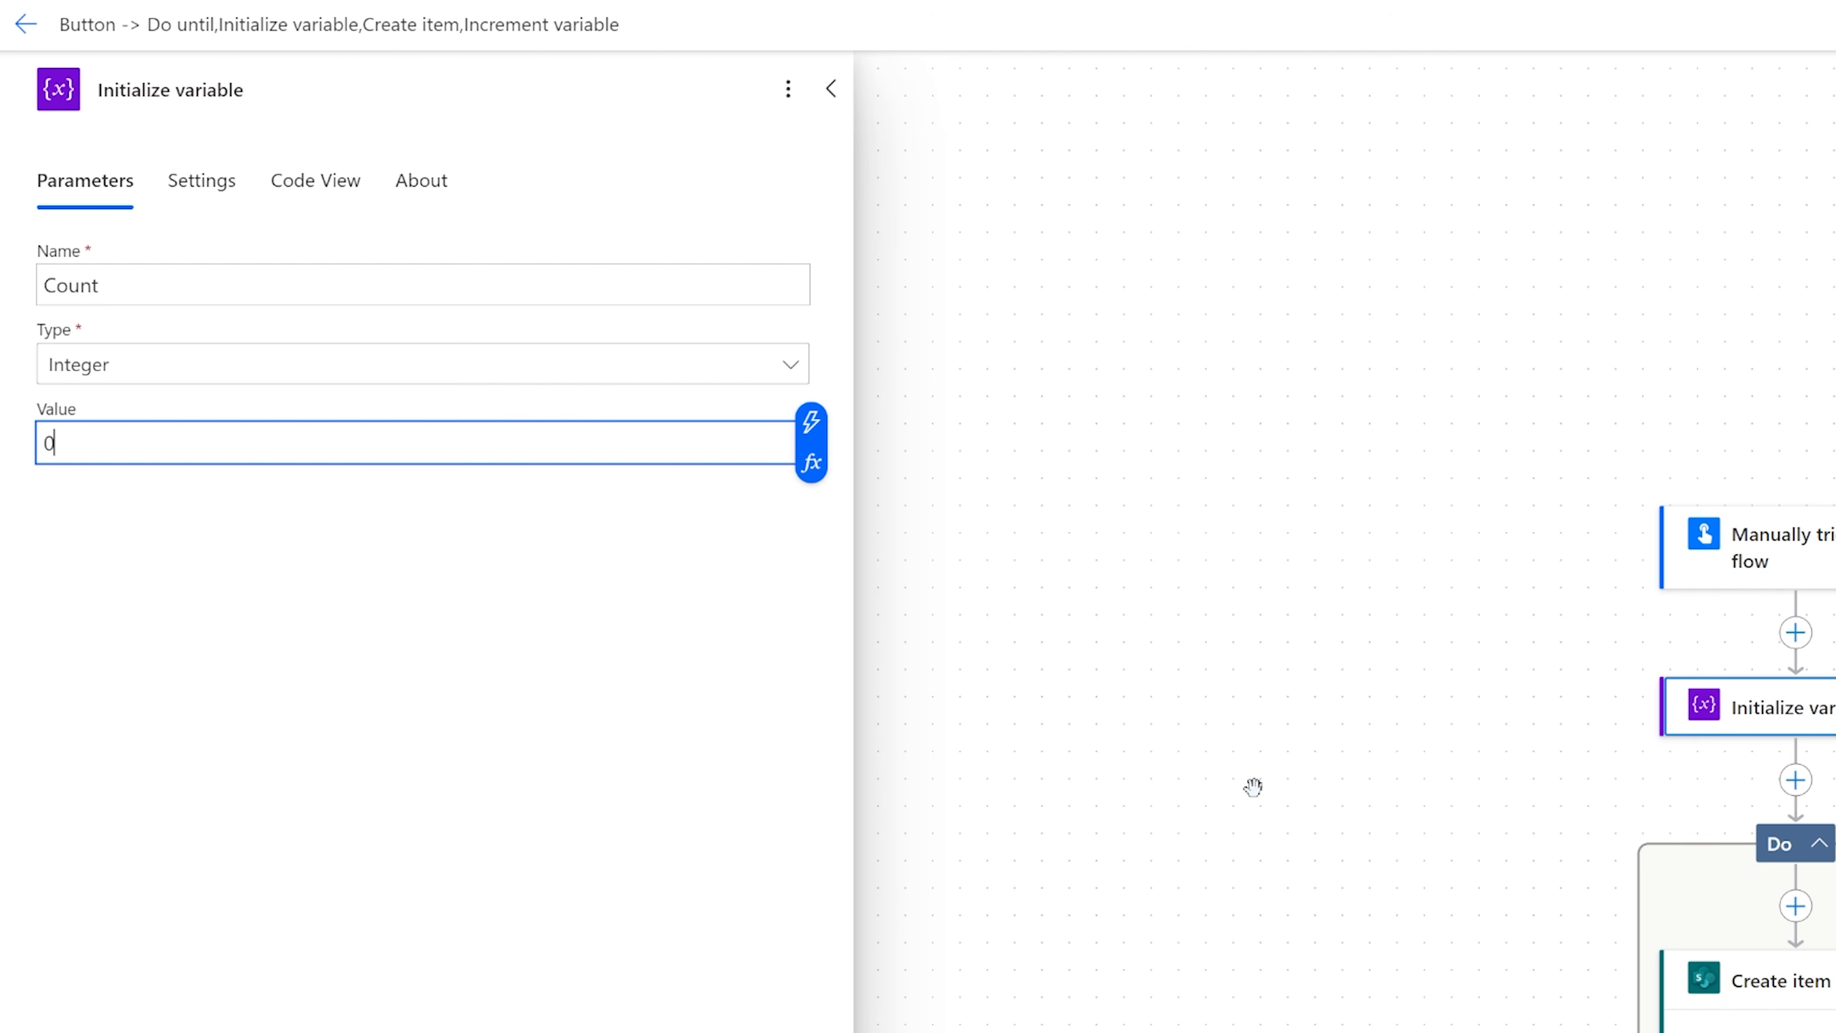
click(1336, 791)
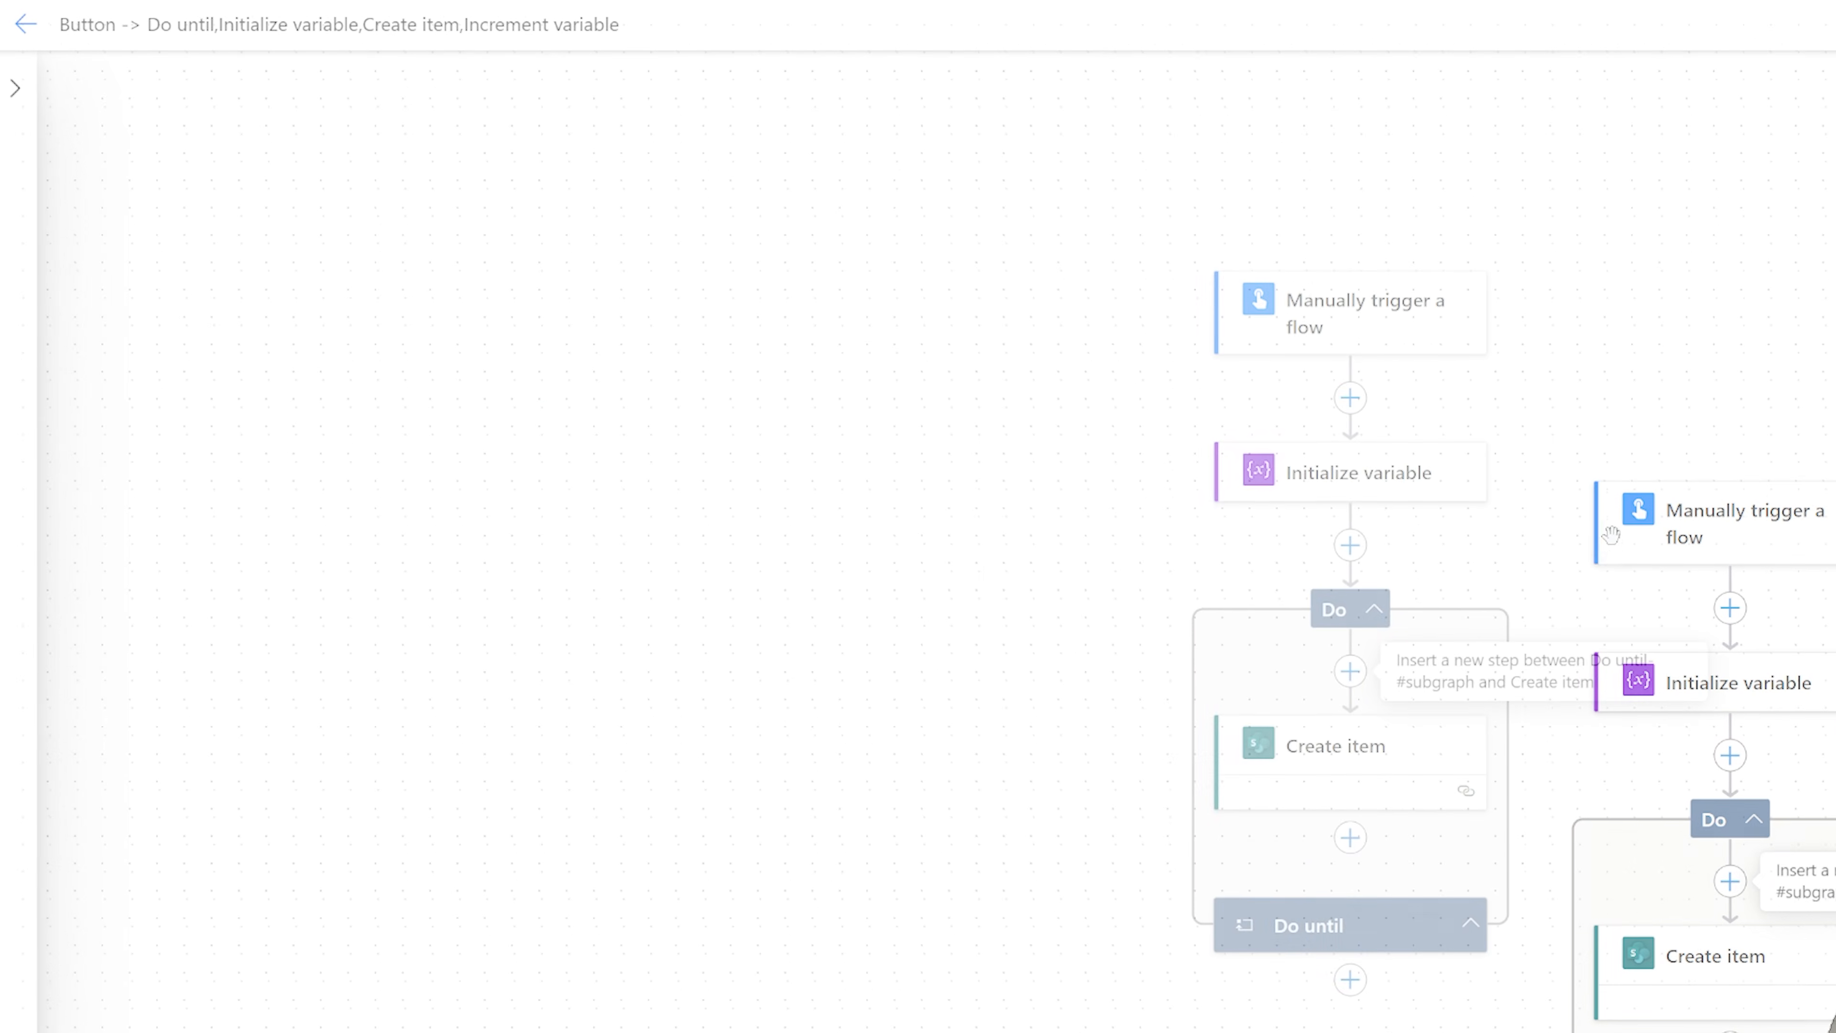
click(1254, 592)
click(1337, 566)
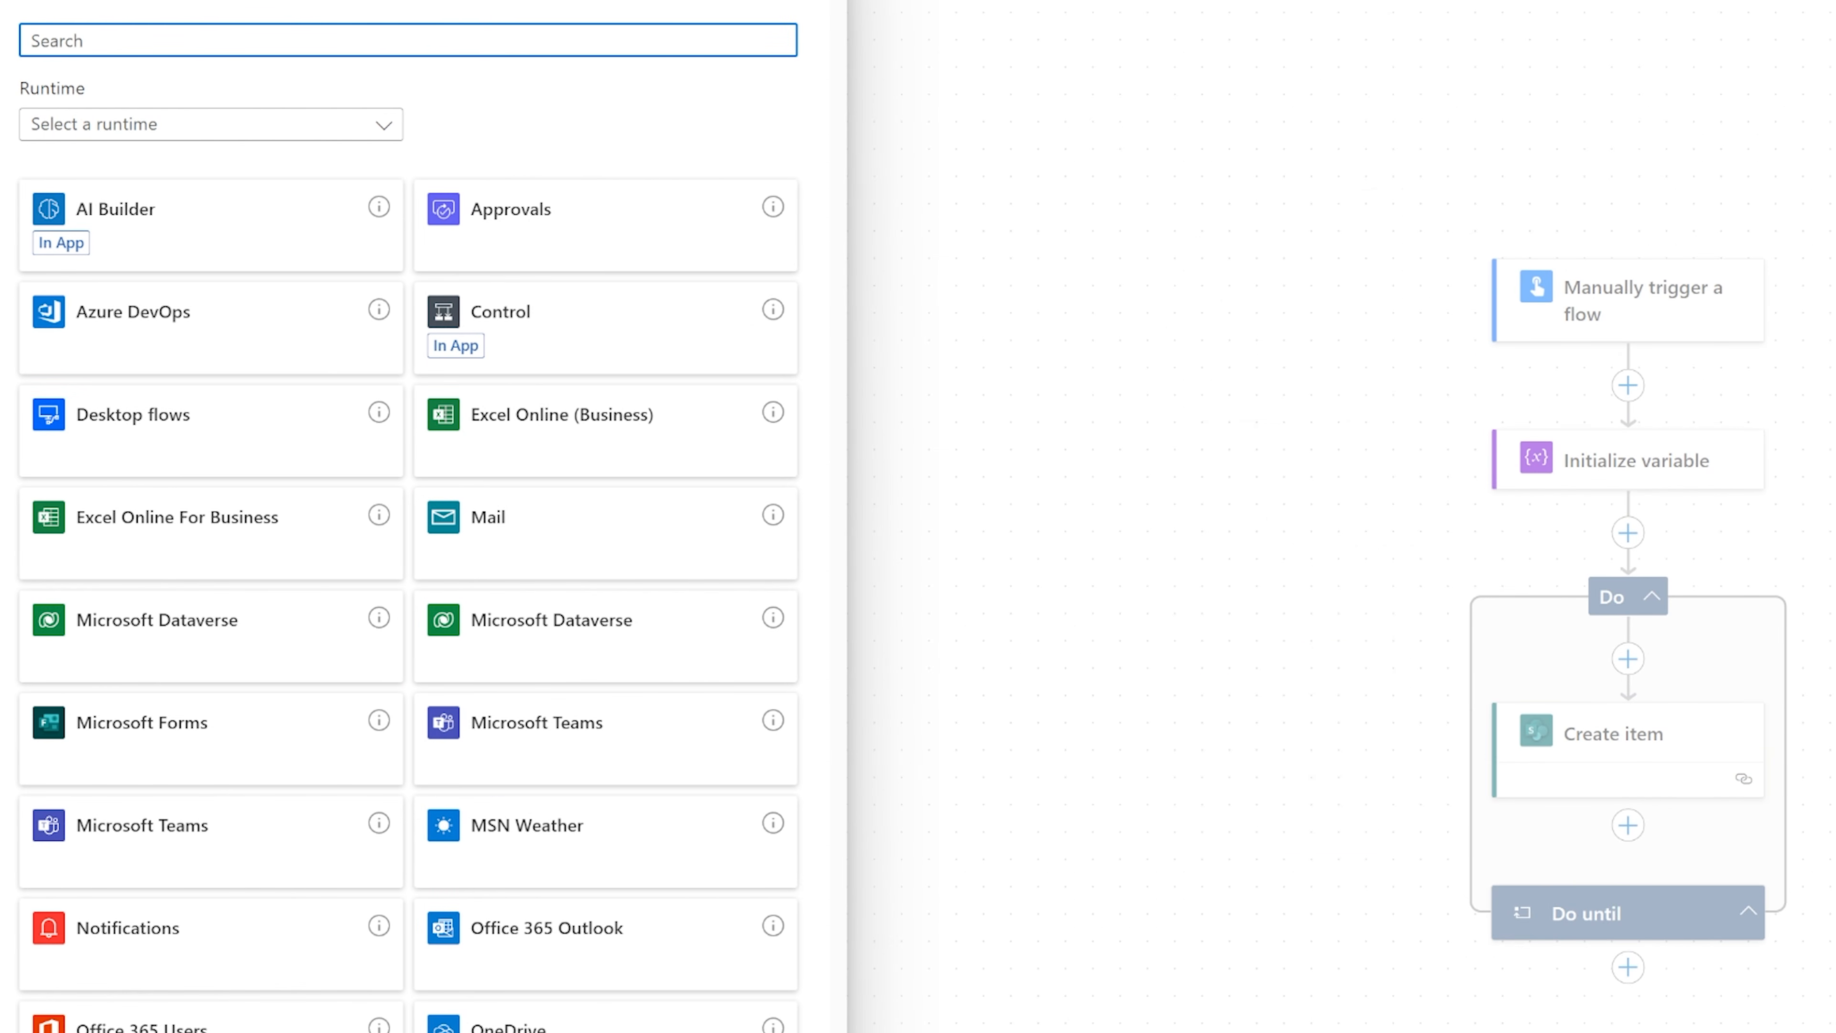
text(variable)
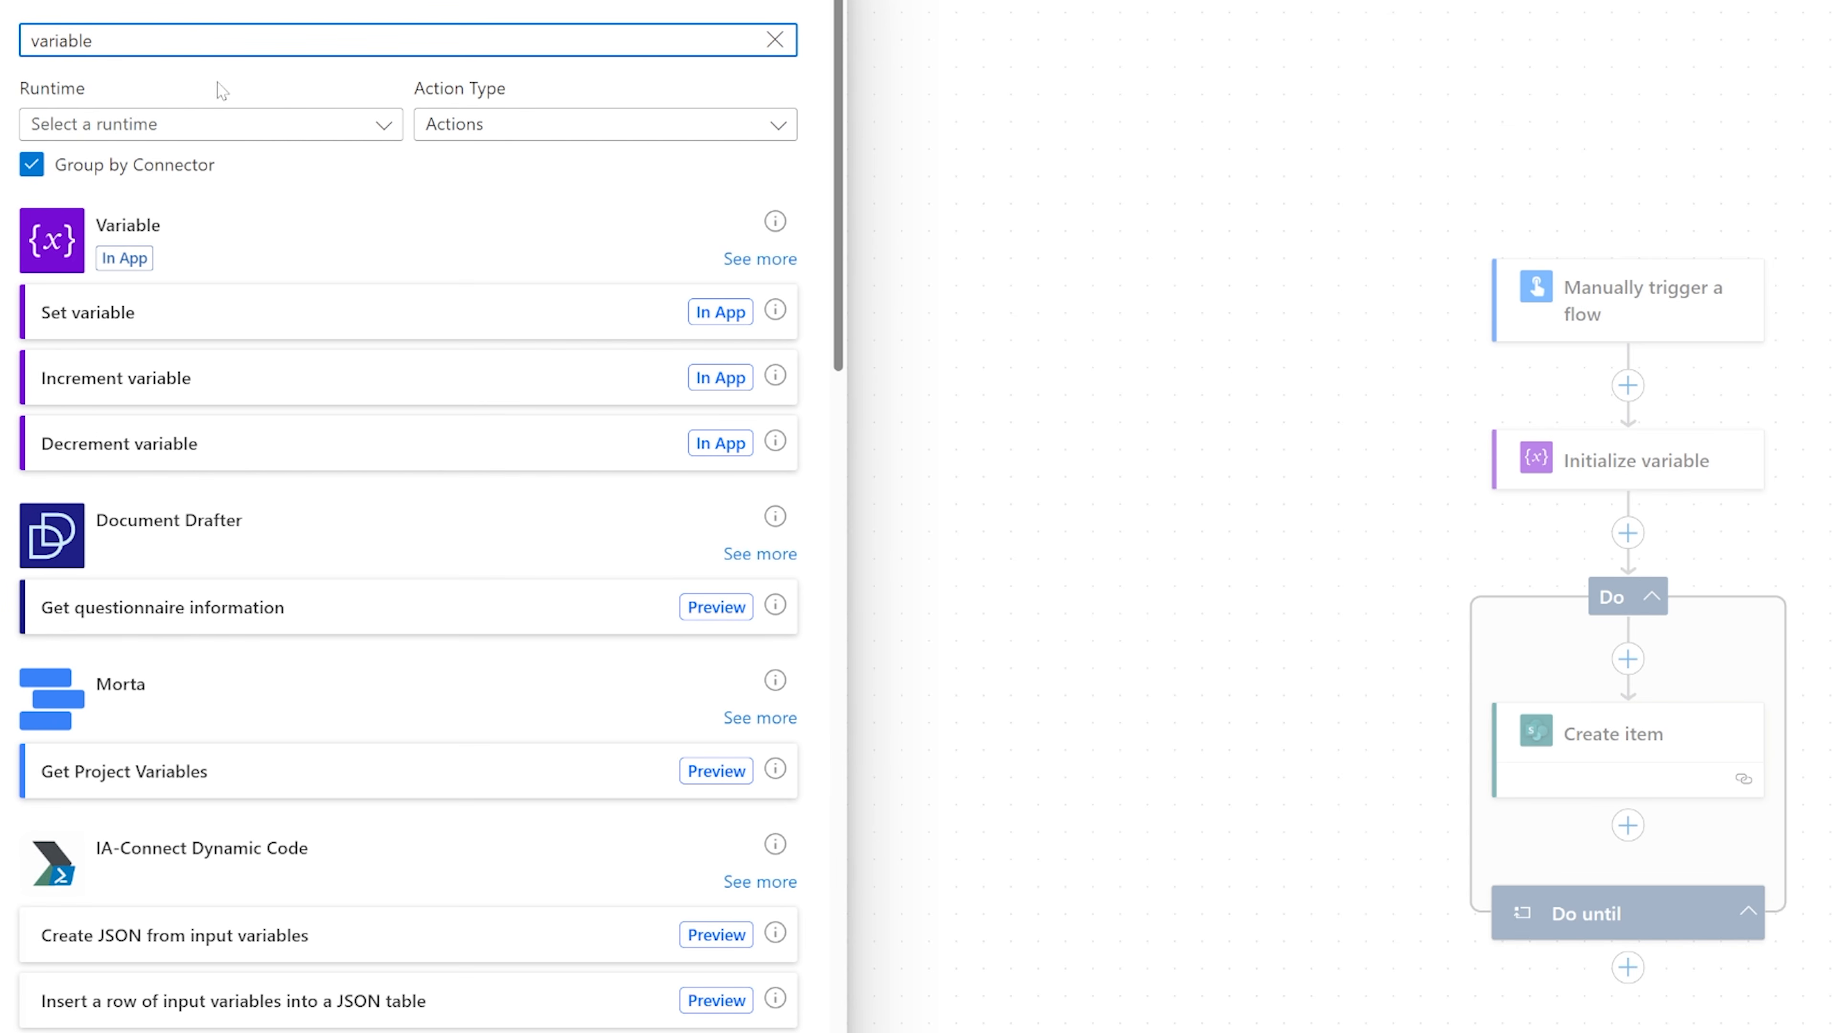
click(760, 258)
click(138, 544)
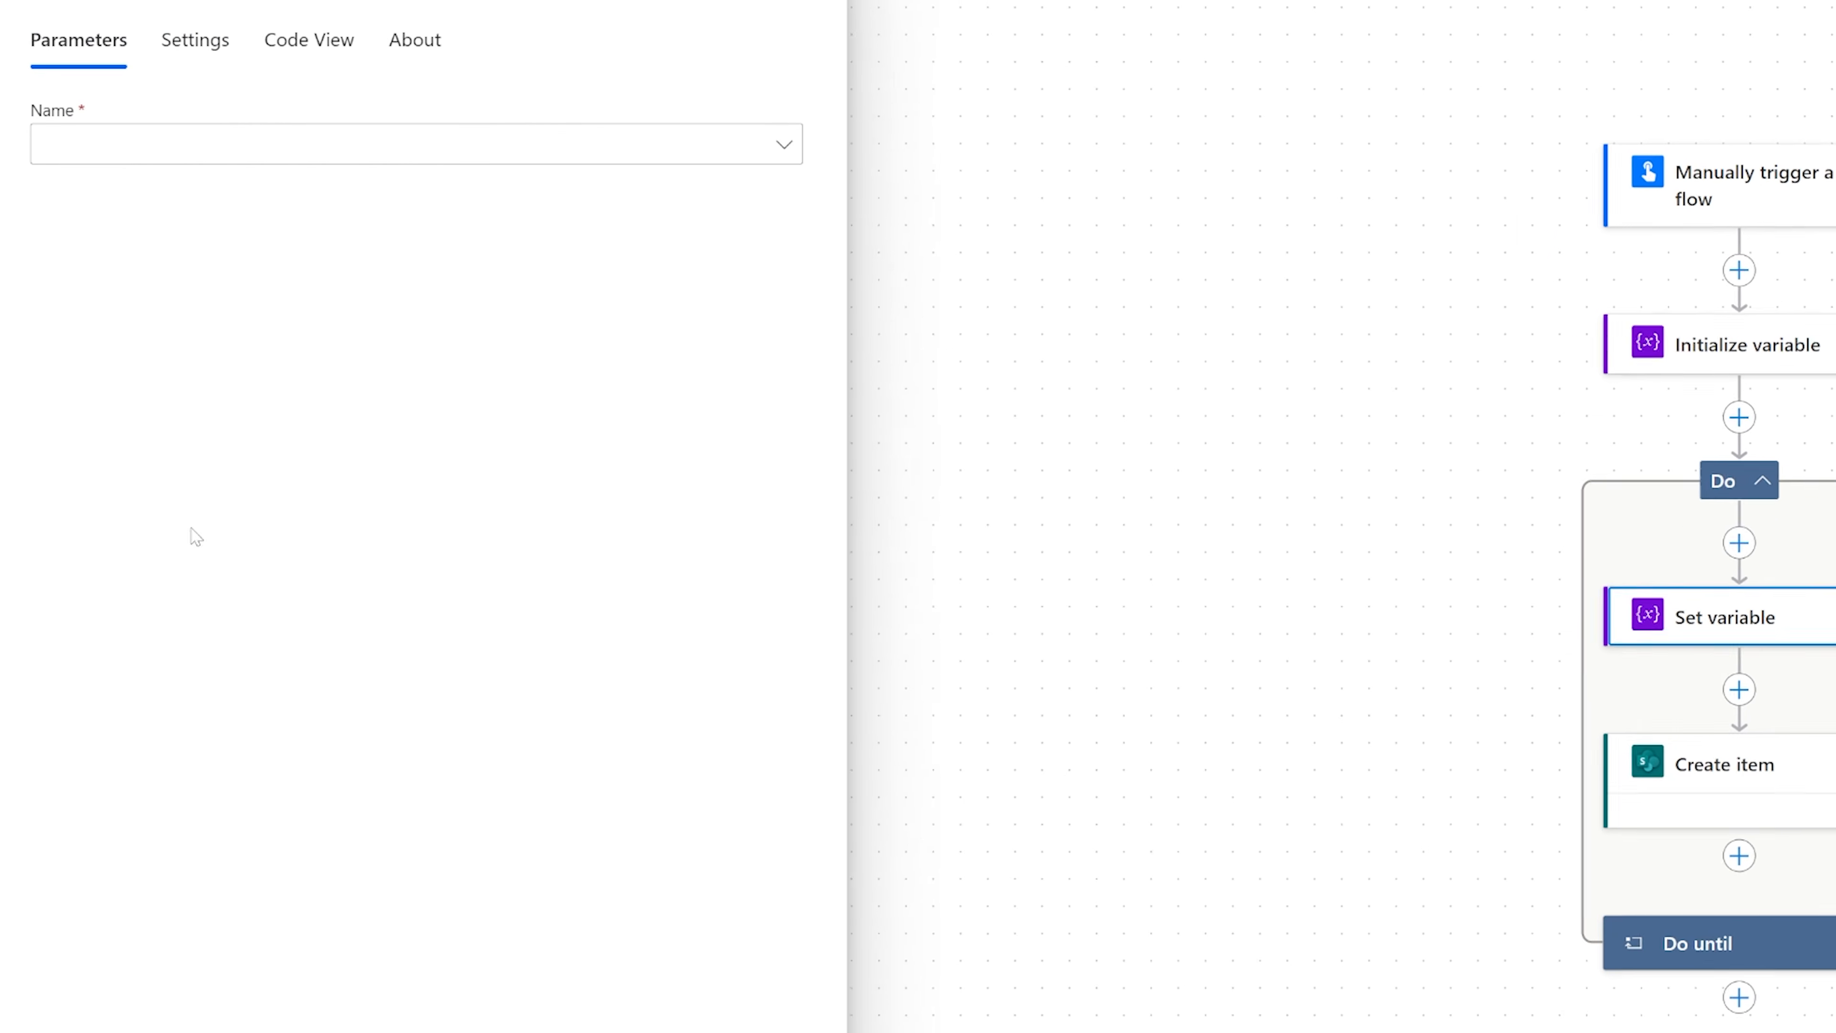
click(164, 148)
click(144, 191)
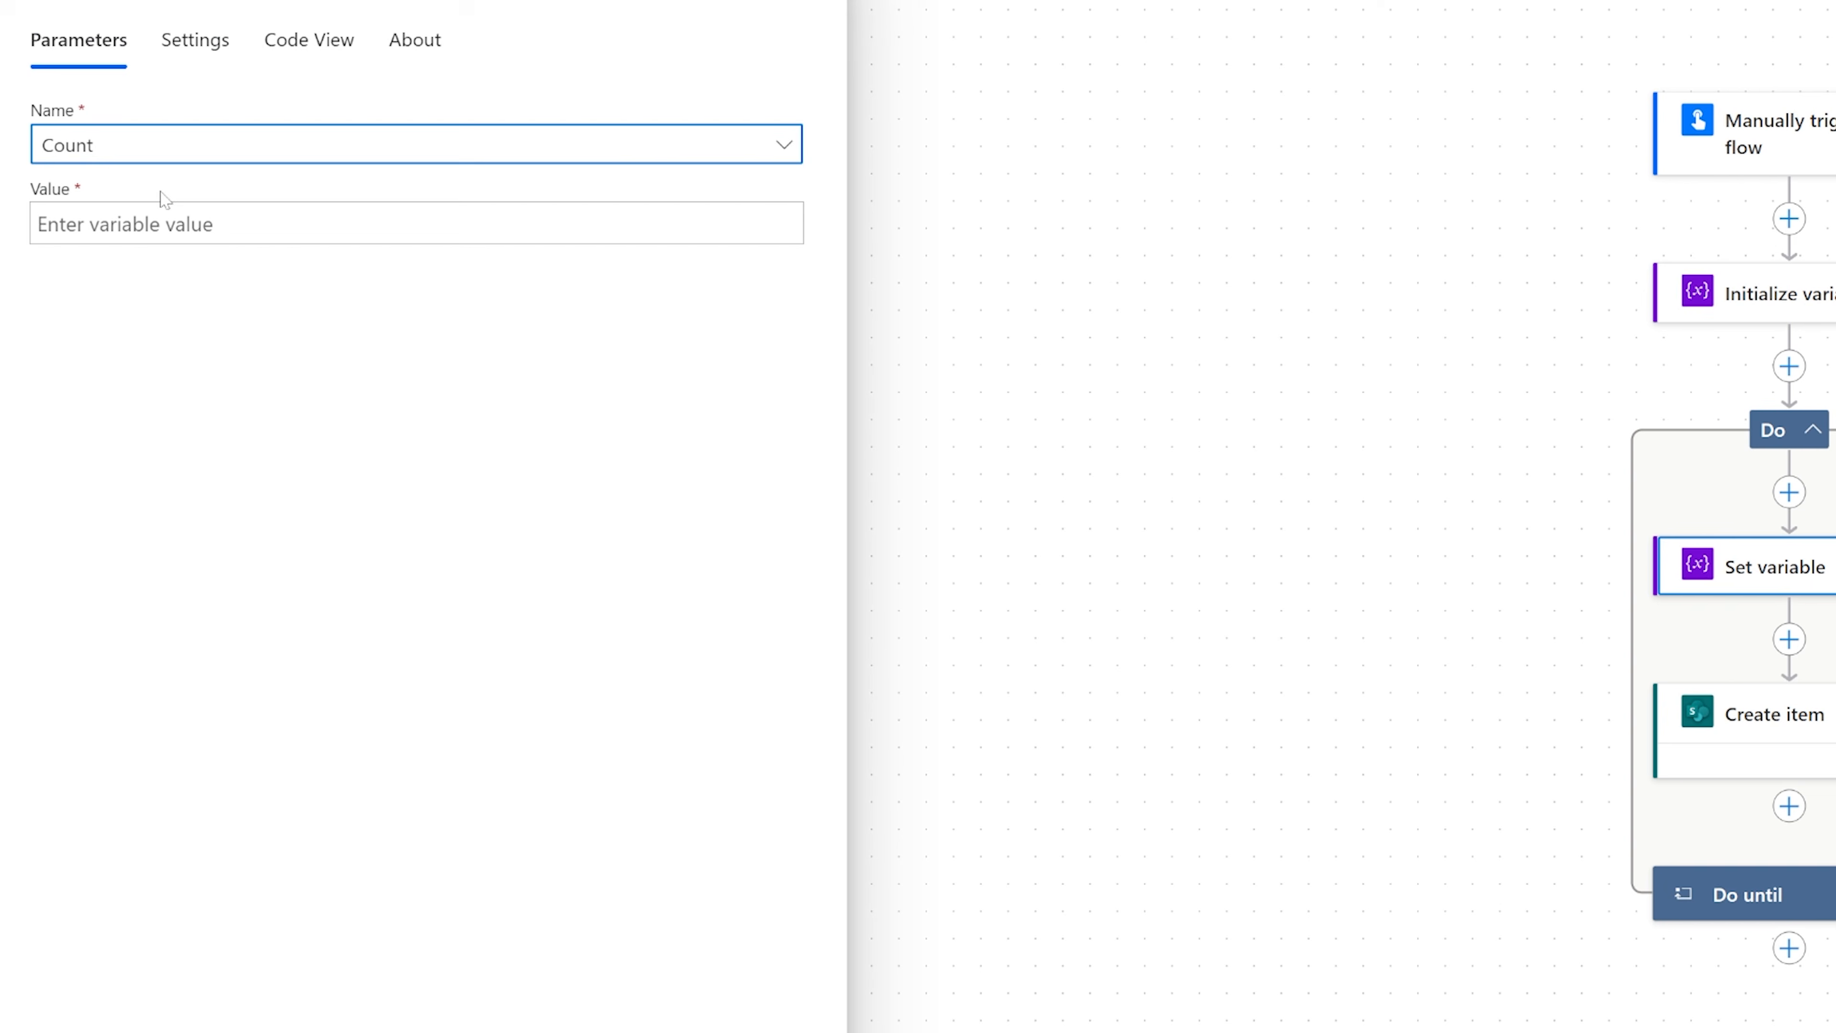
click(210, 224)
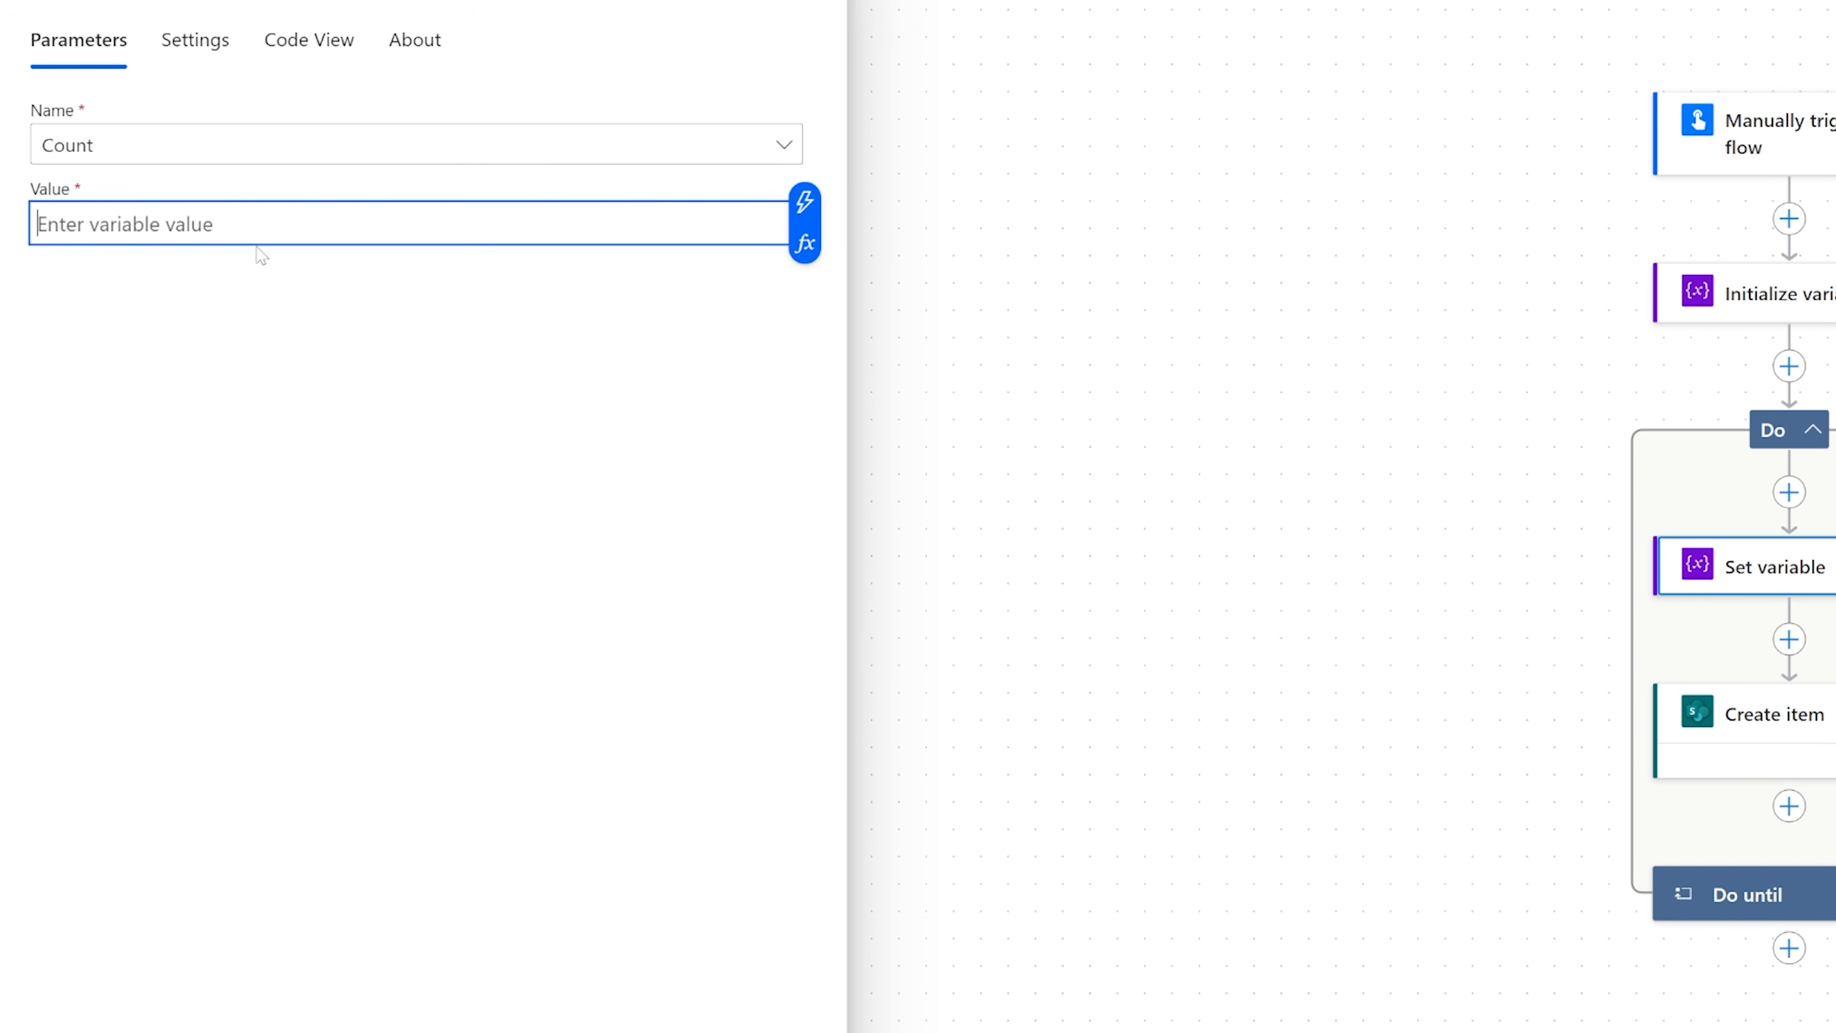
click(1826, 586)
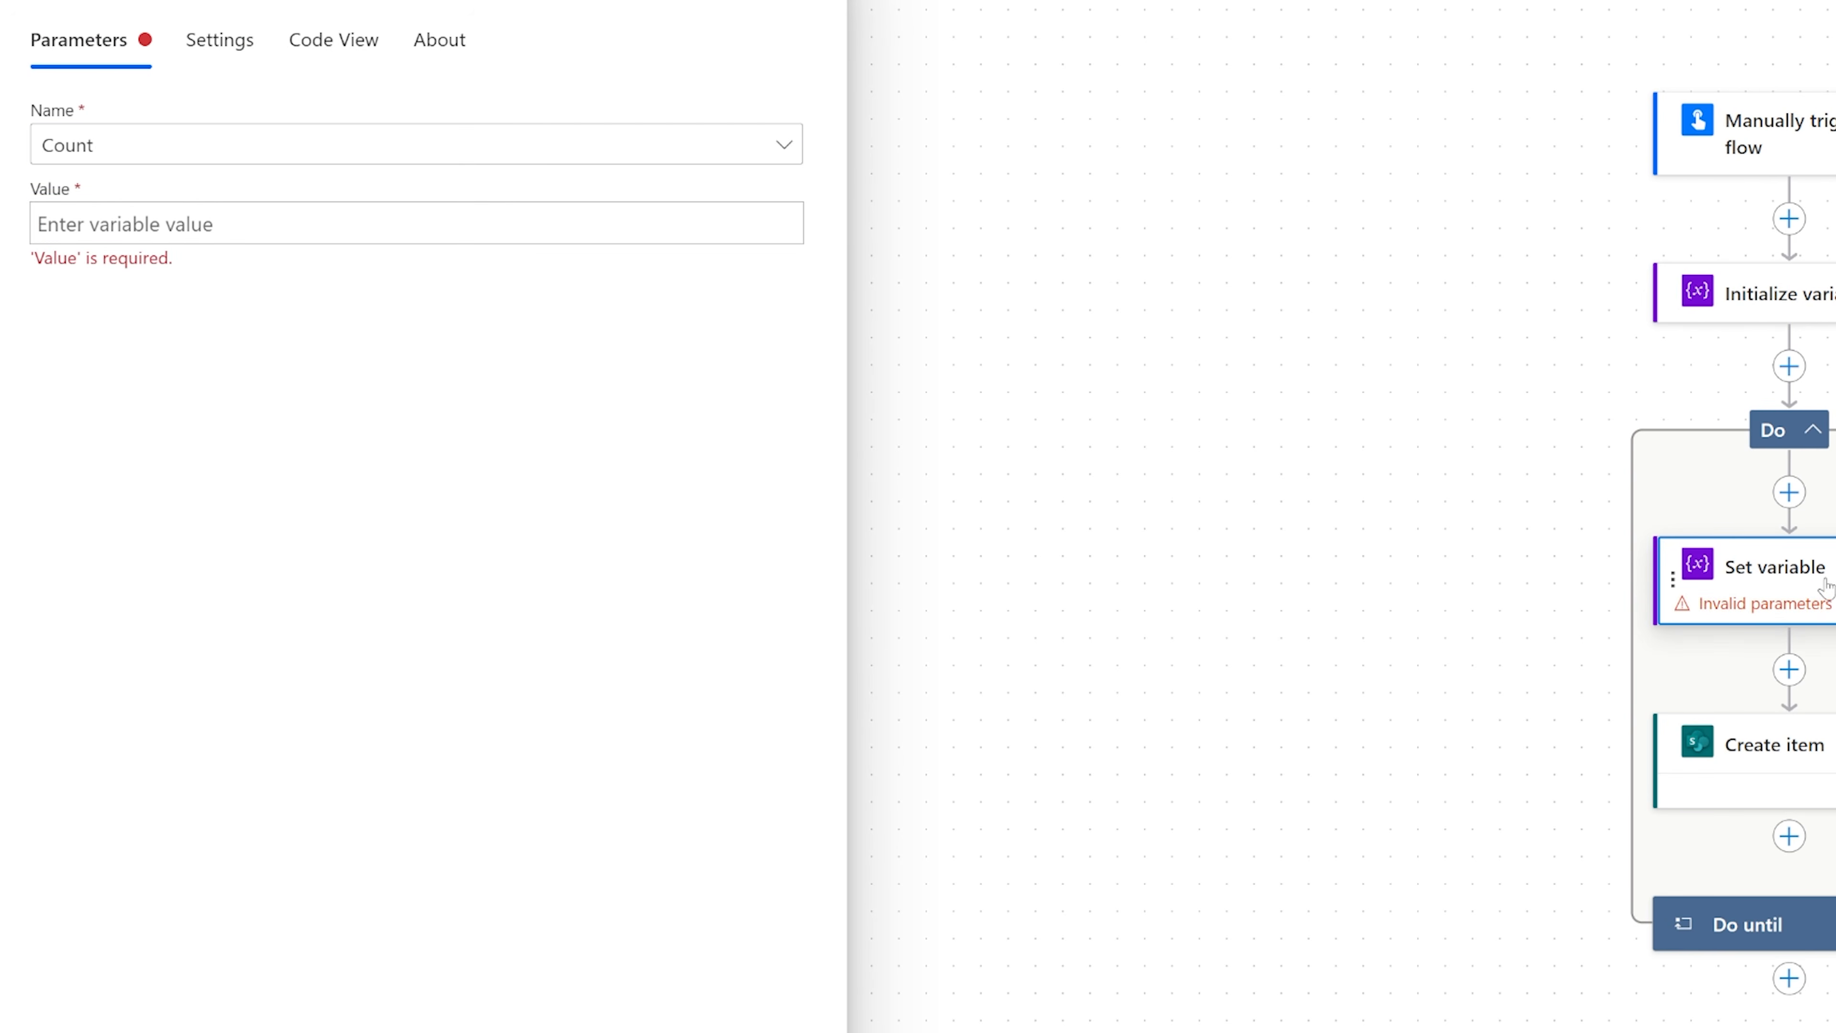
key(Delete)
click(1327, 619)
Add an Increment variable action before Create item inside the Do until loop, incrementing Count by 1.
click(1789, 492)
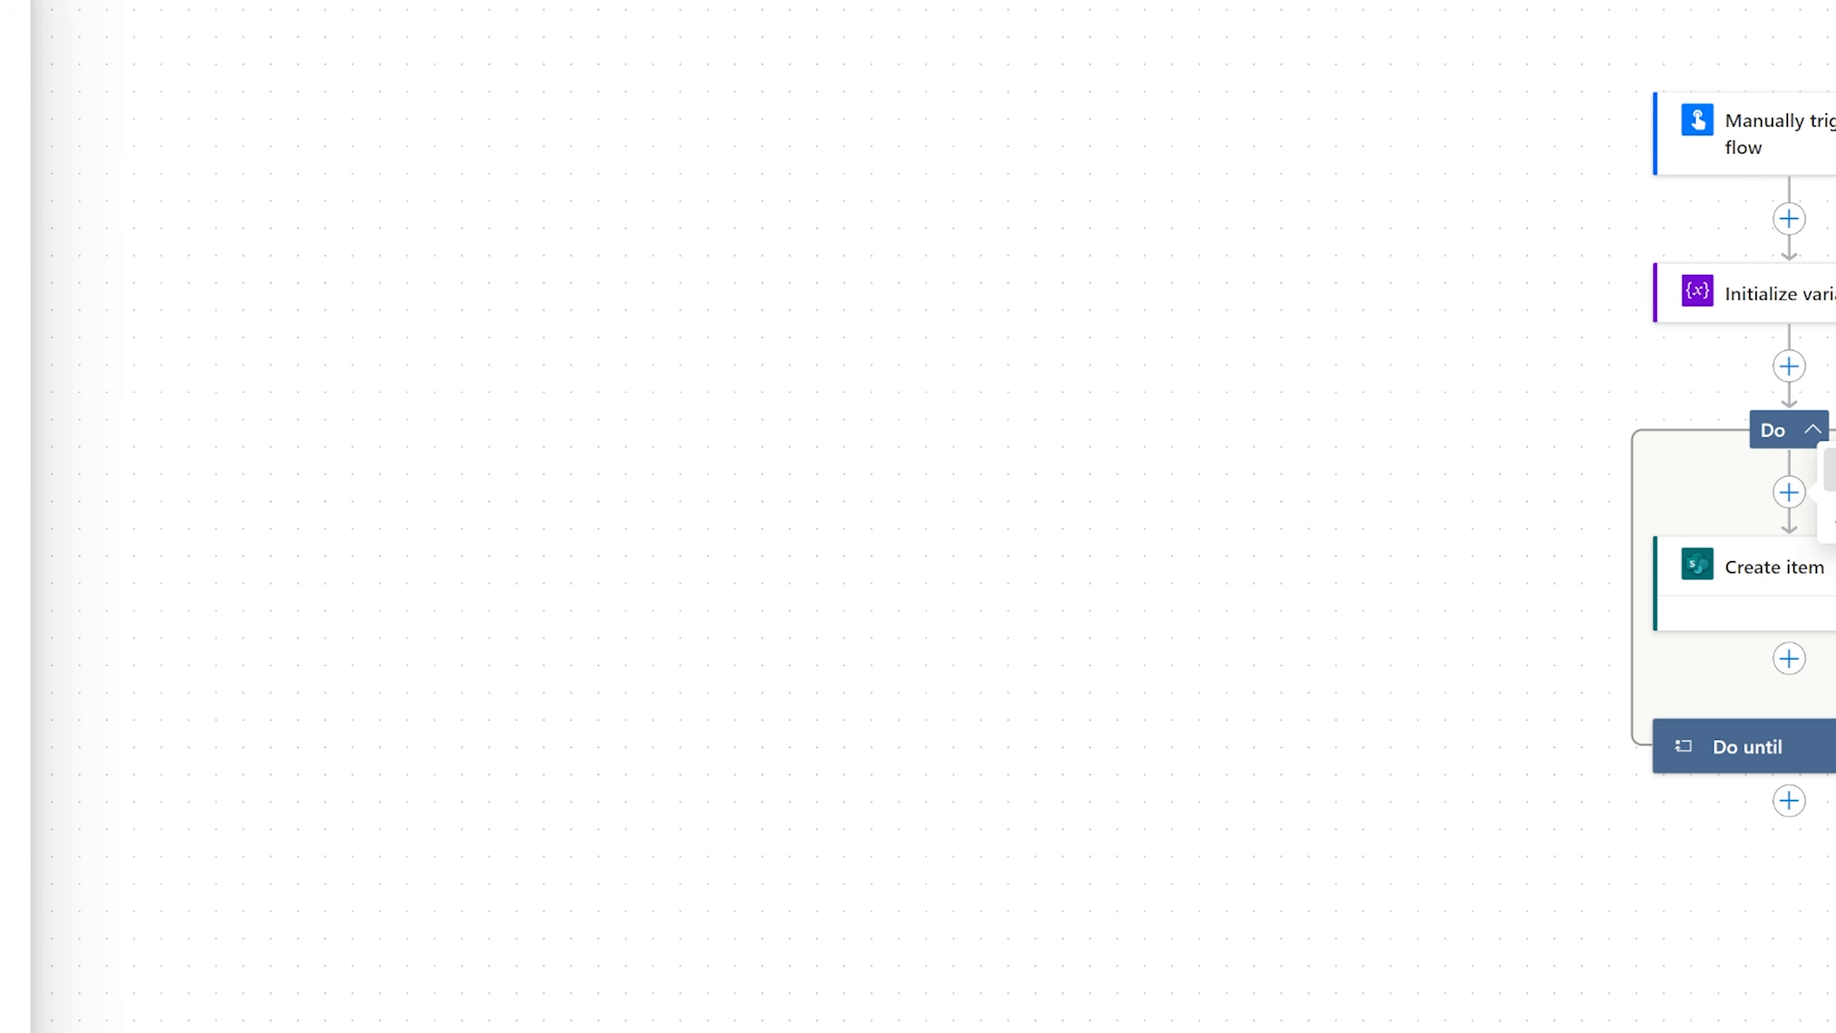
text(vr)
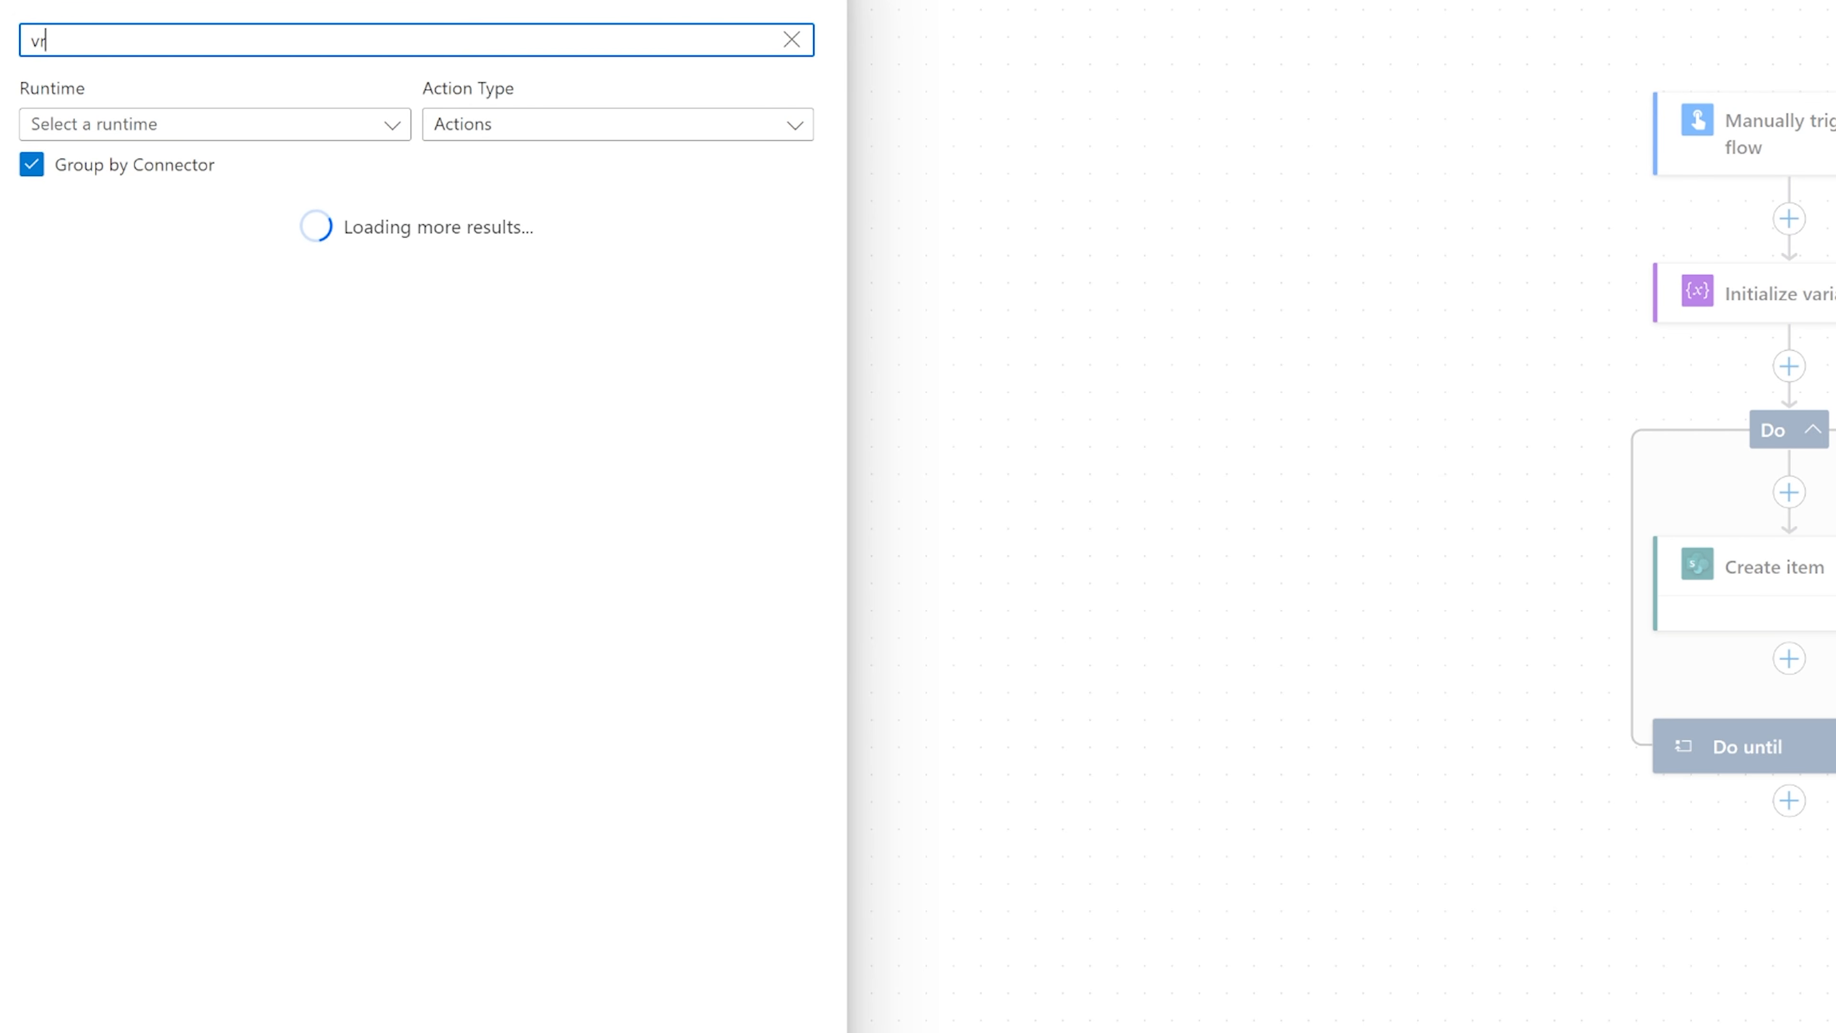
text(aable)
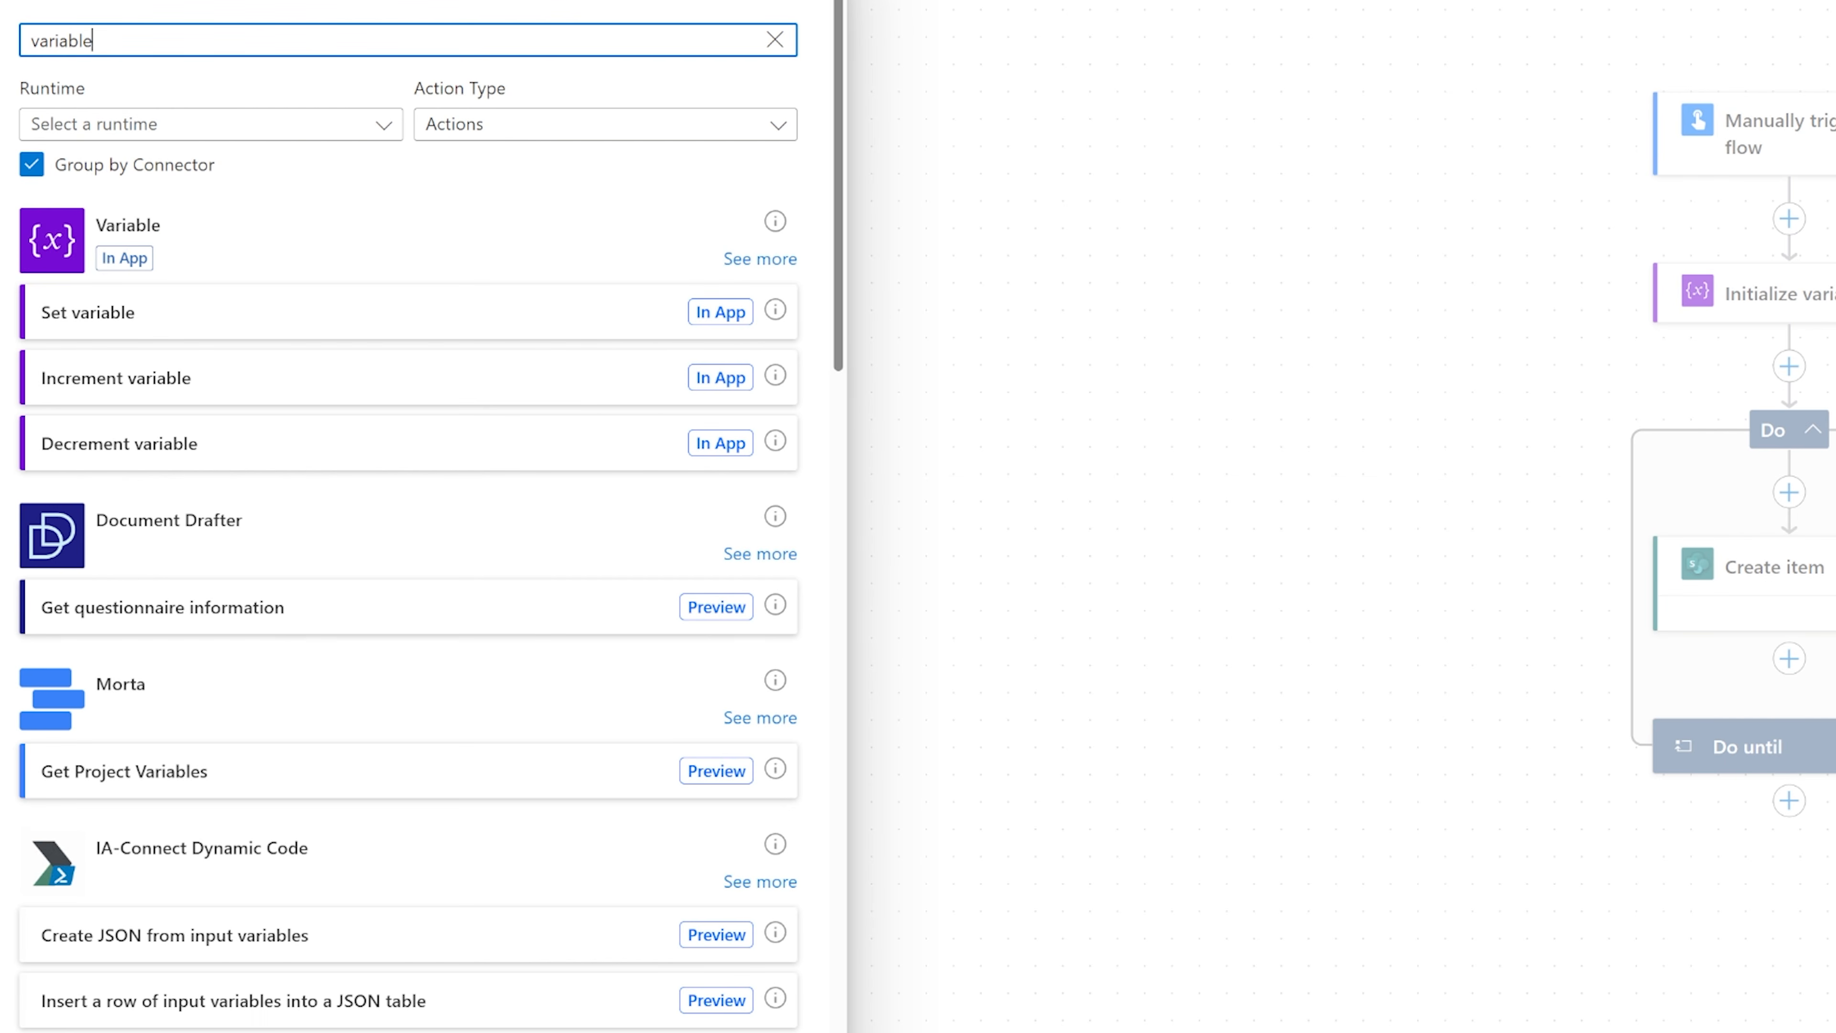
click(165, 384)
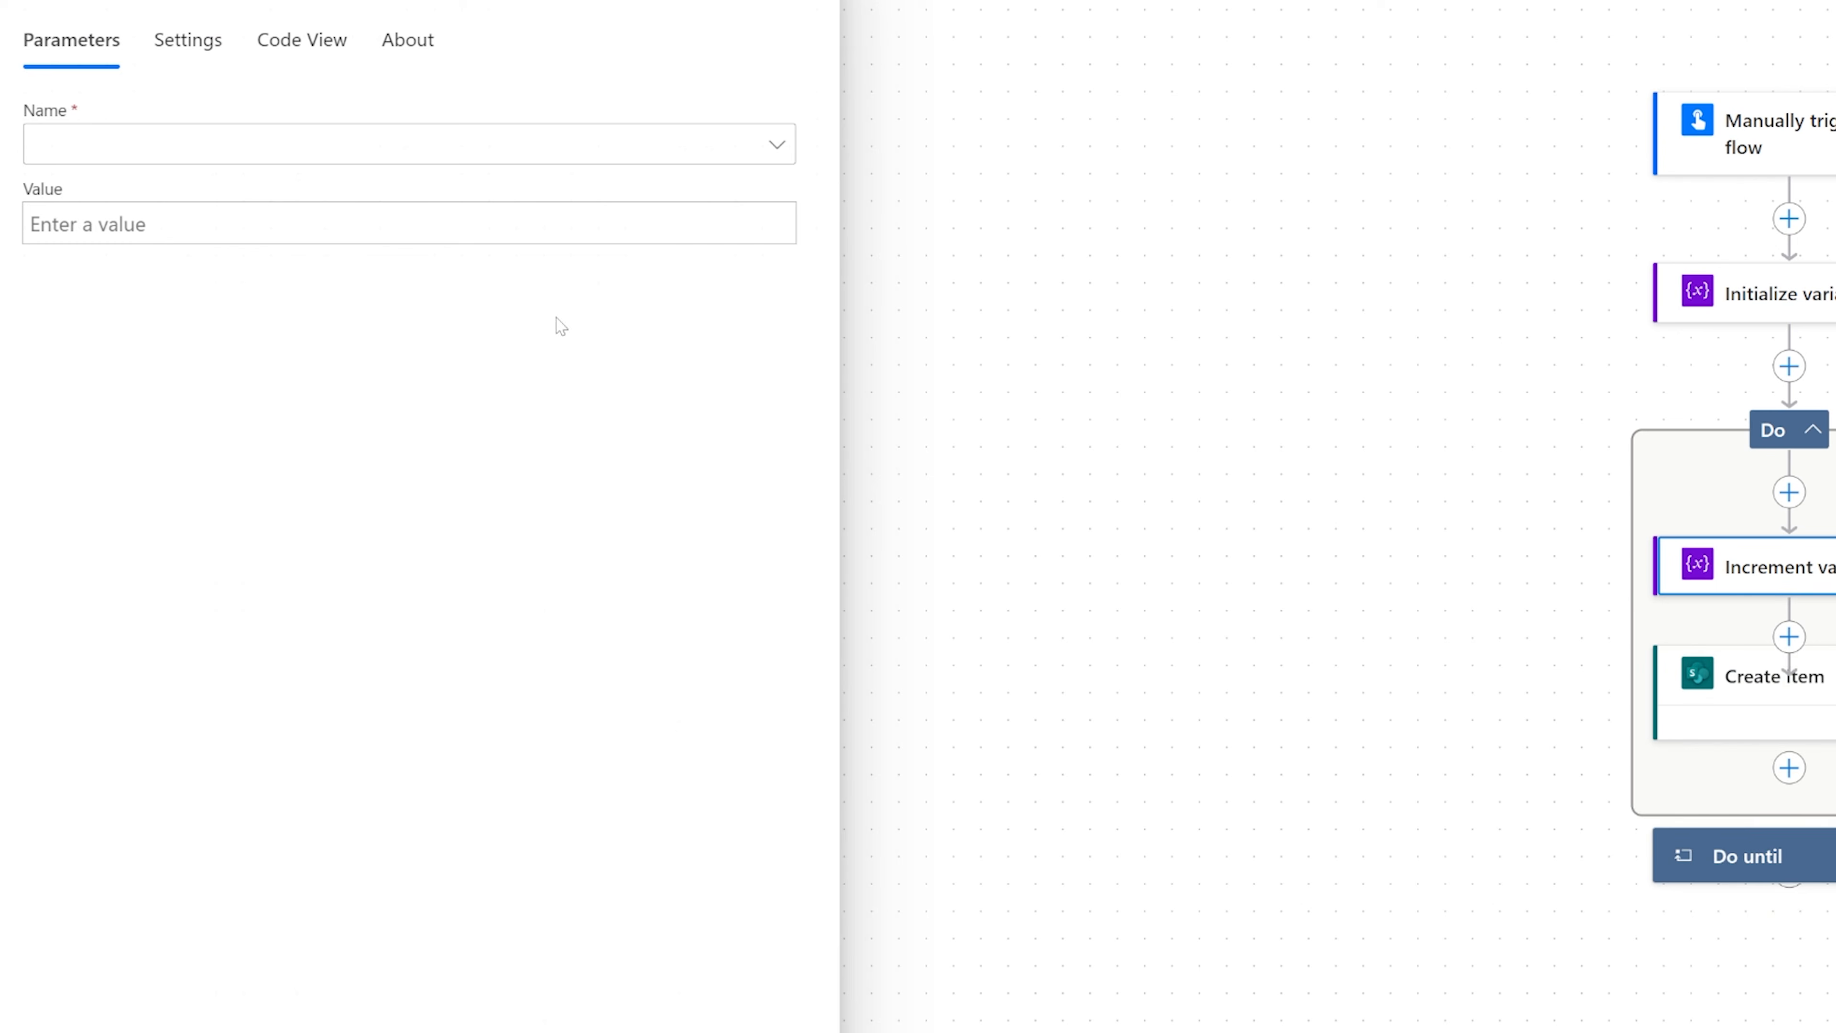
click(192, 154)
click(143, 190)
text(1)
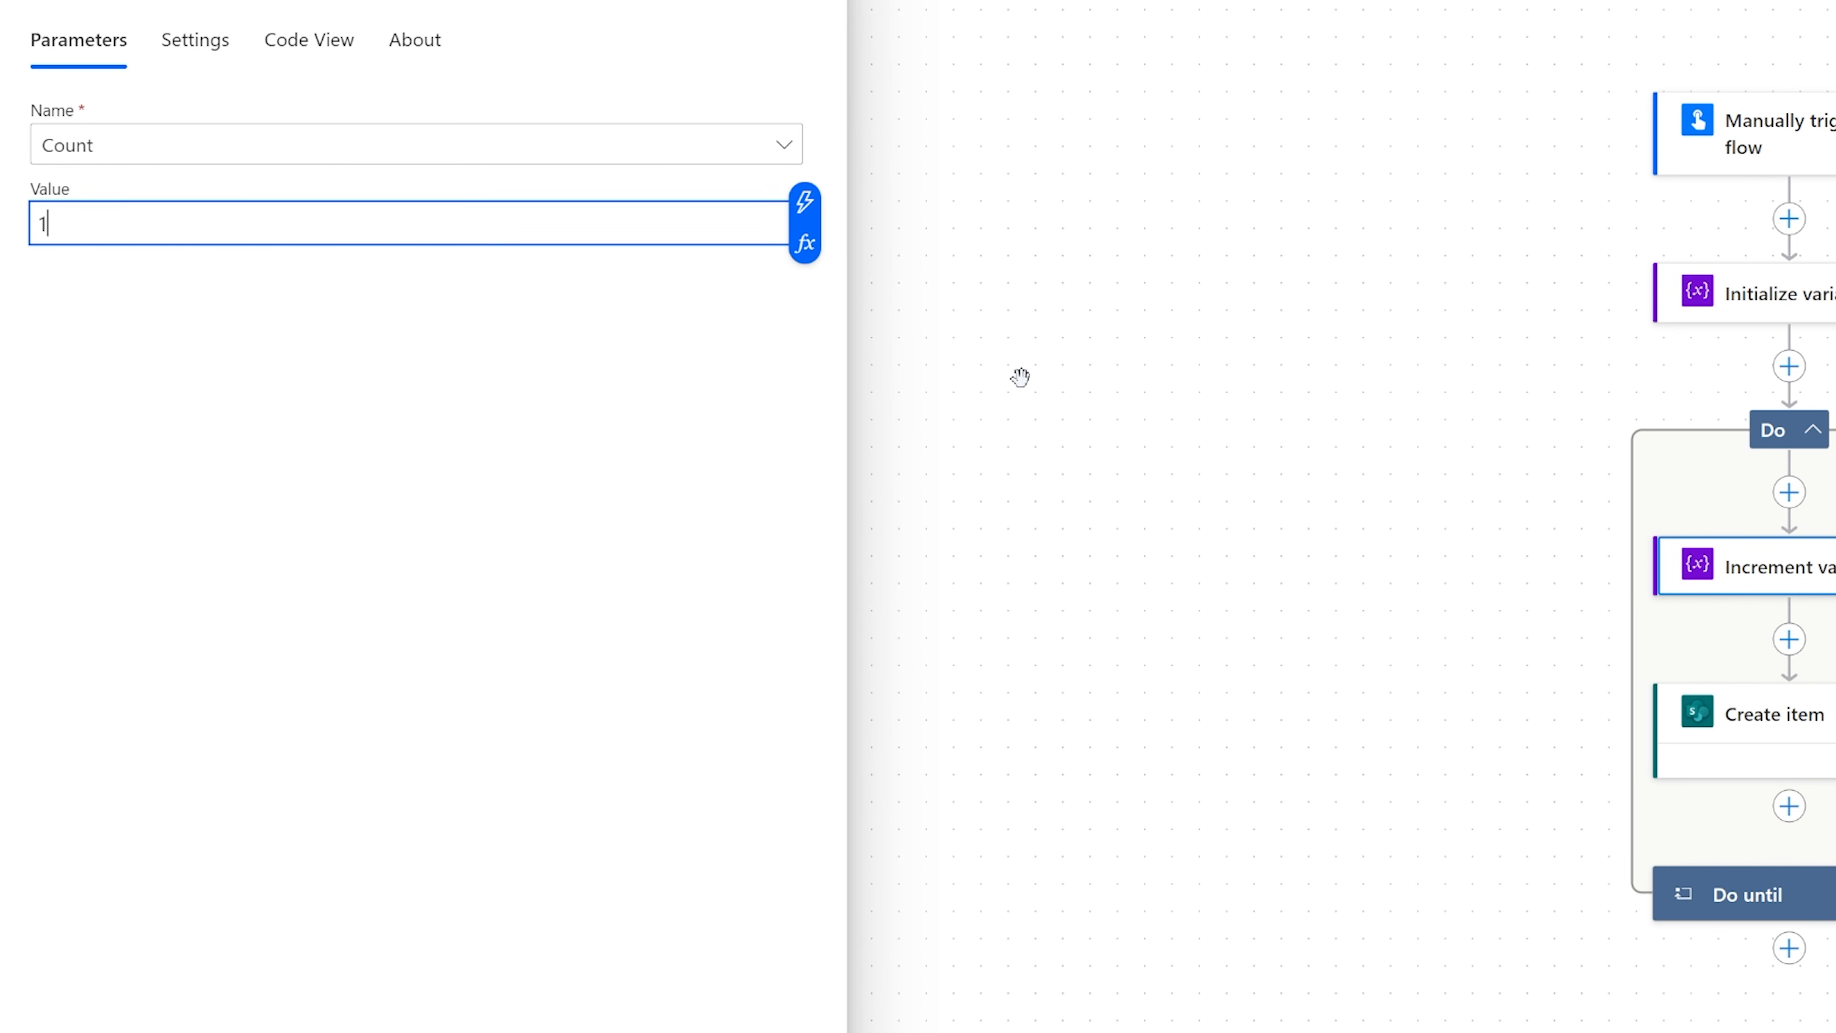
click(1236, 542)
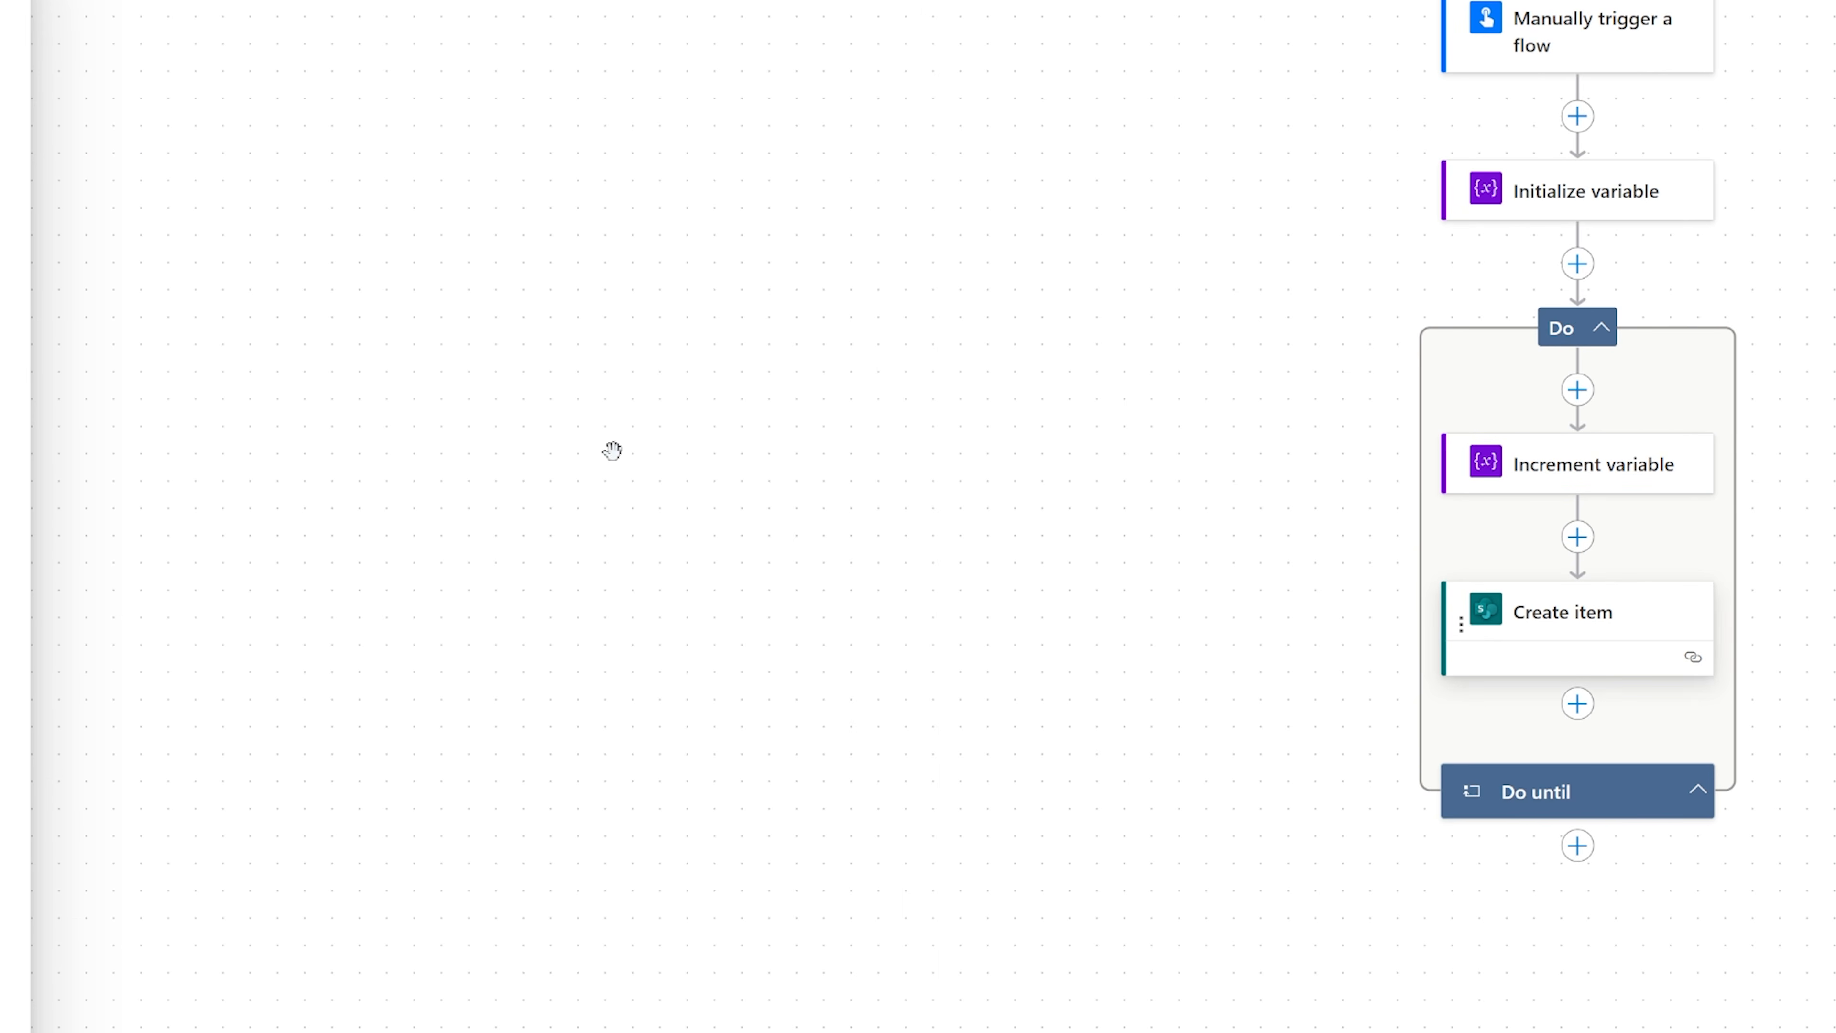
Show all advanced parameters of Create item and set Title to TestPowerAutomate followed by the Count variable.
click(1493, 620)
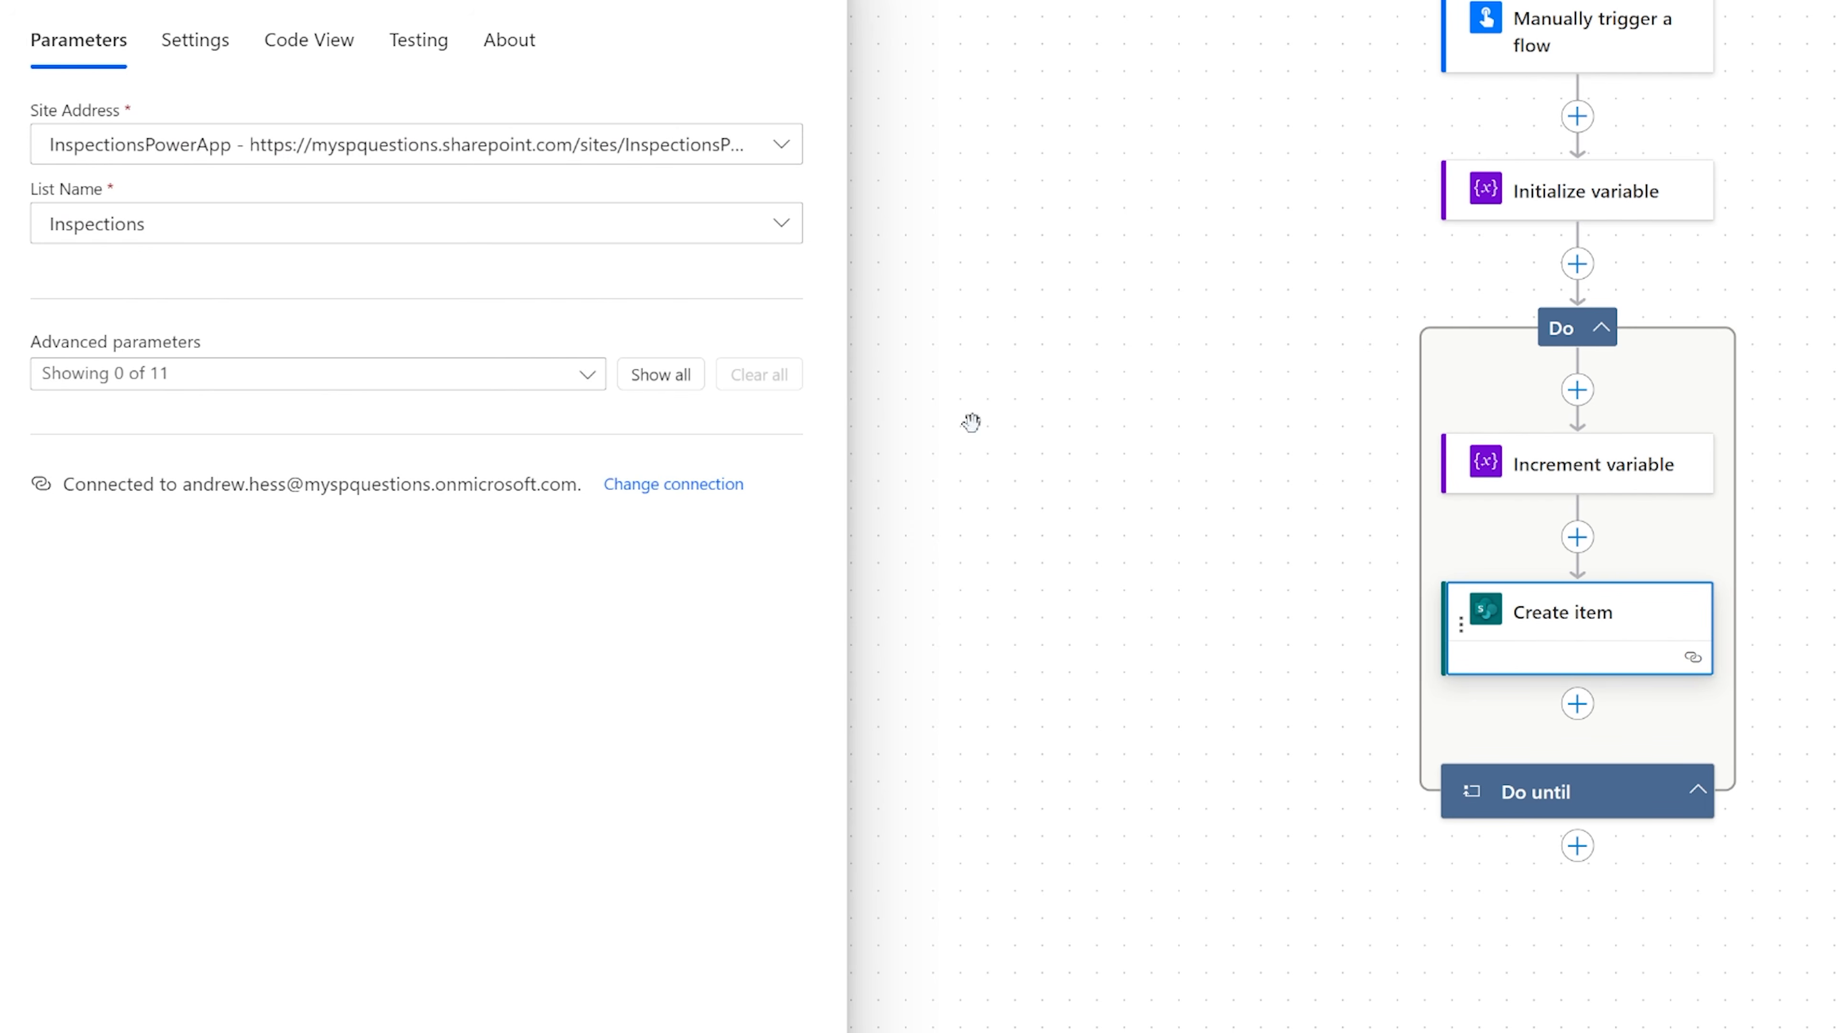
click(698, 374)
click(38, 555)
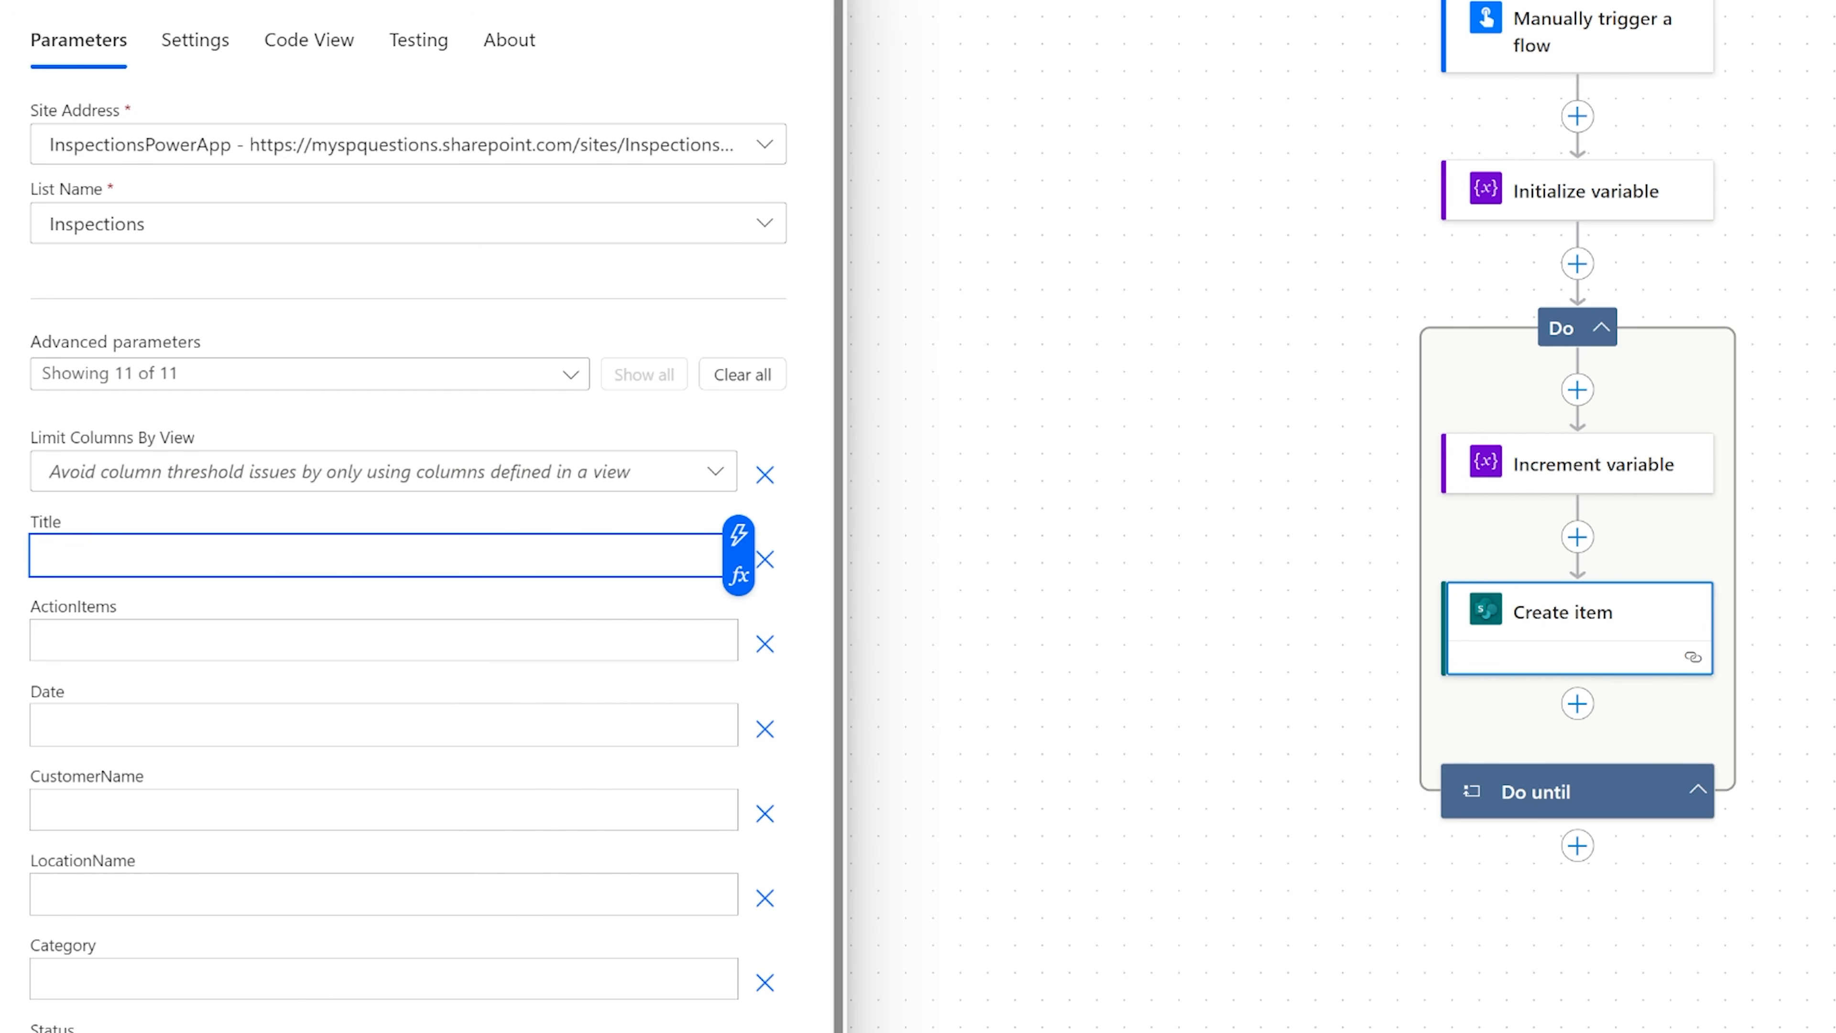
text(TestPowerAutomate)
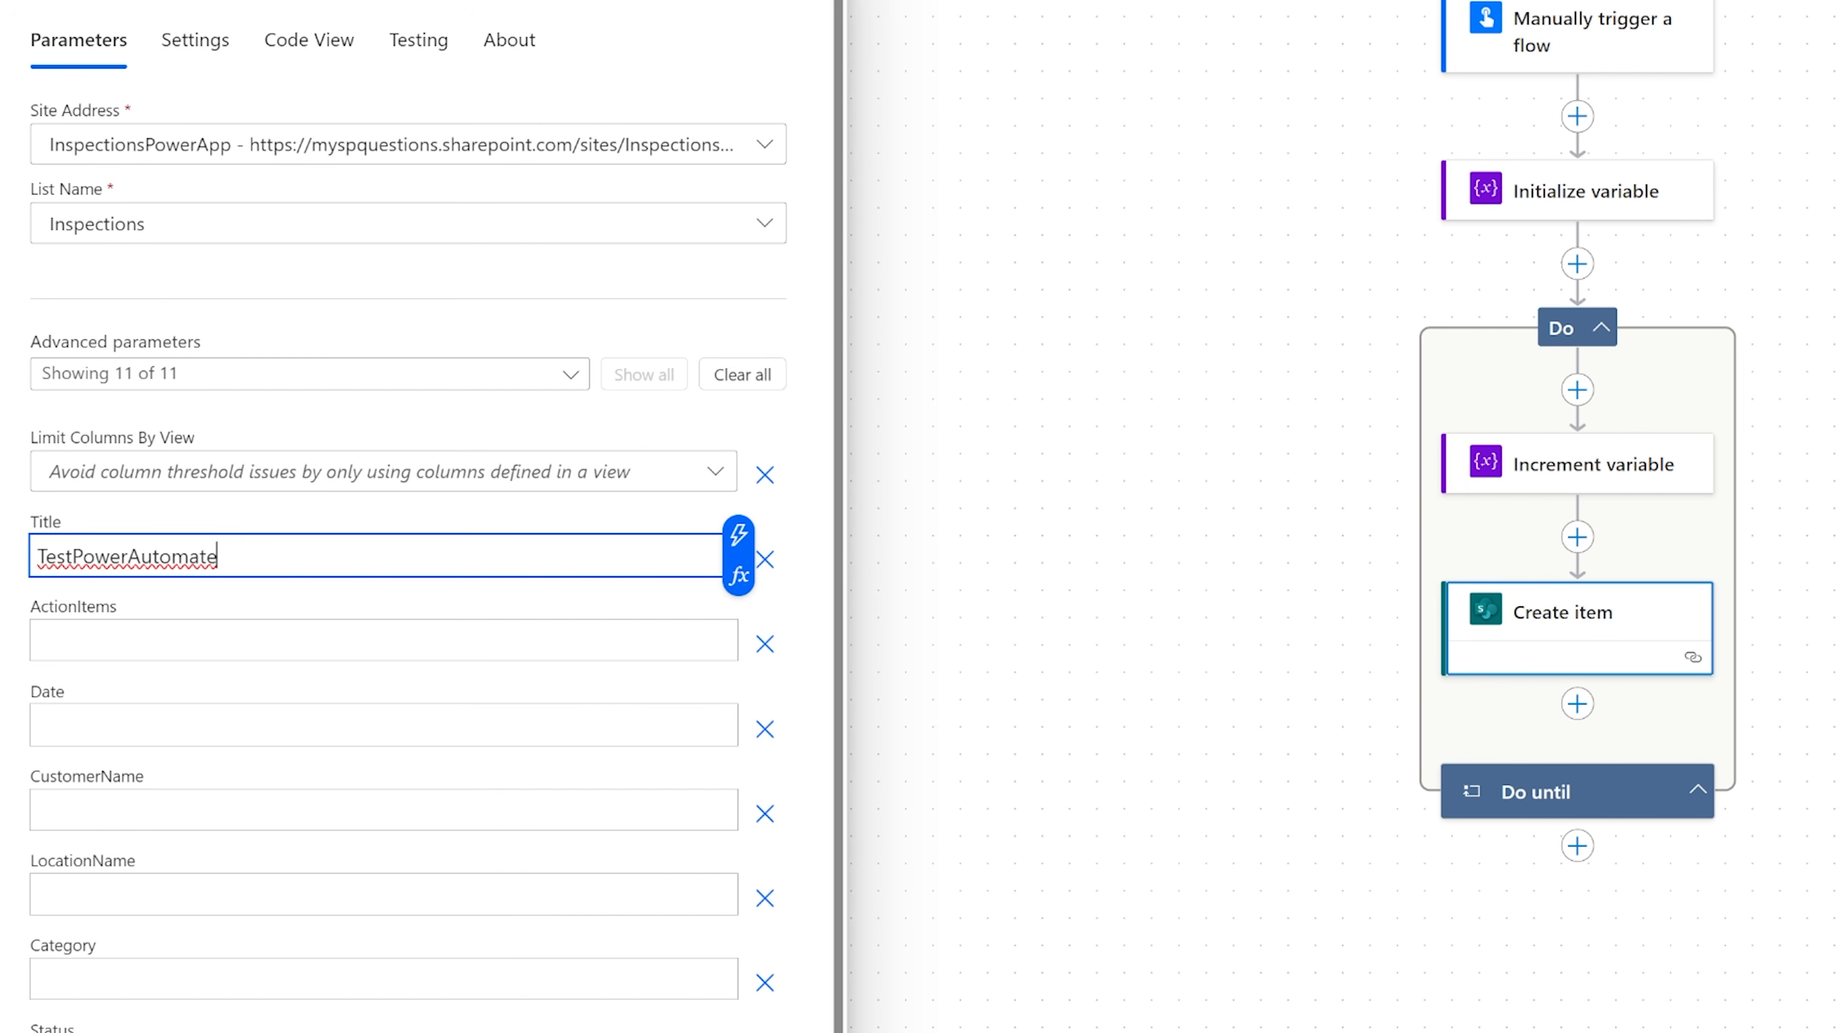
click(738, 535)
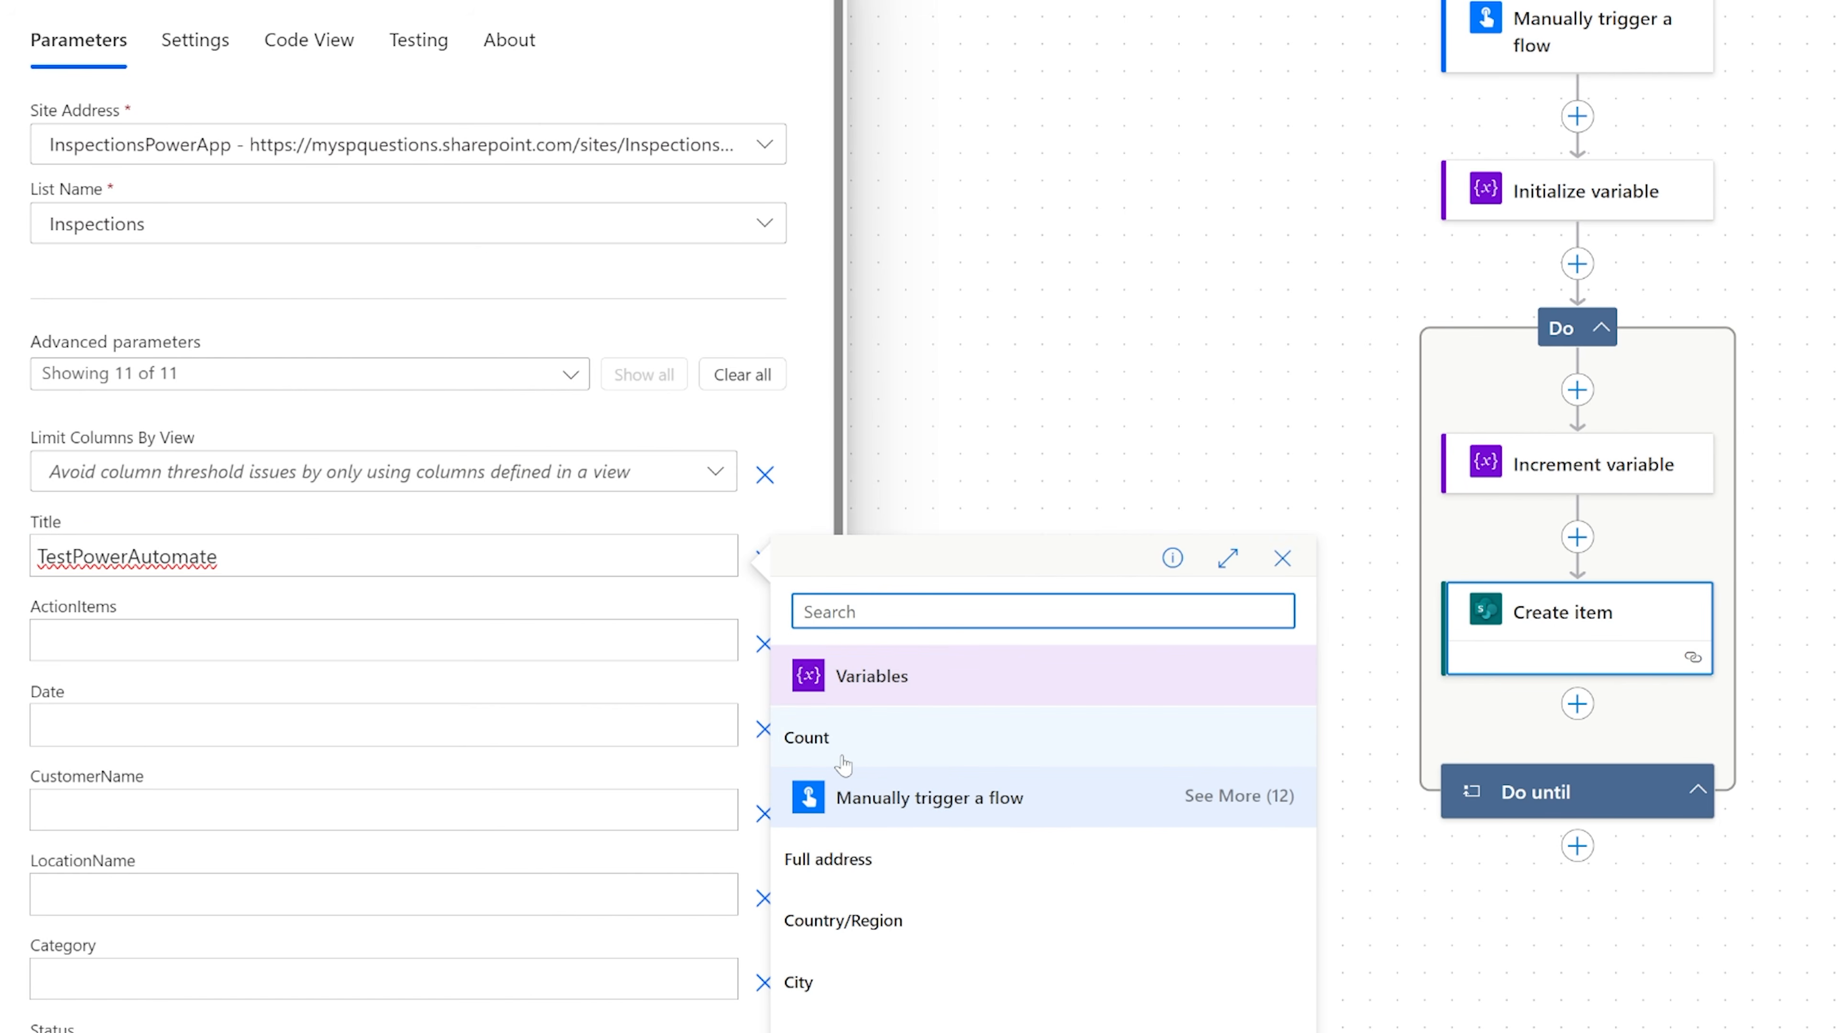
click(832, 741)
Set the ActionItems value of Create item to TestPowerAutomateAction followed by the Count variable.
click(383, 458)
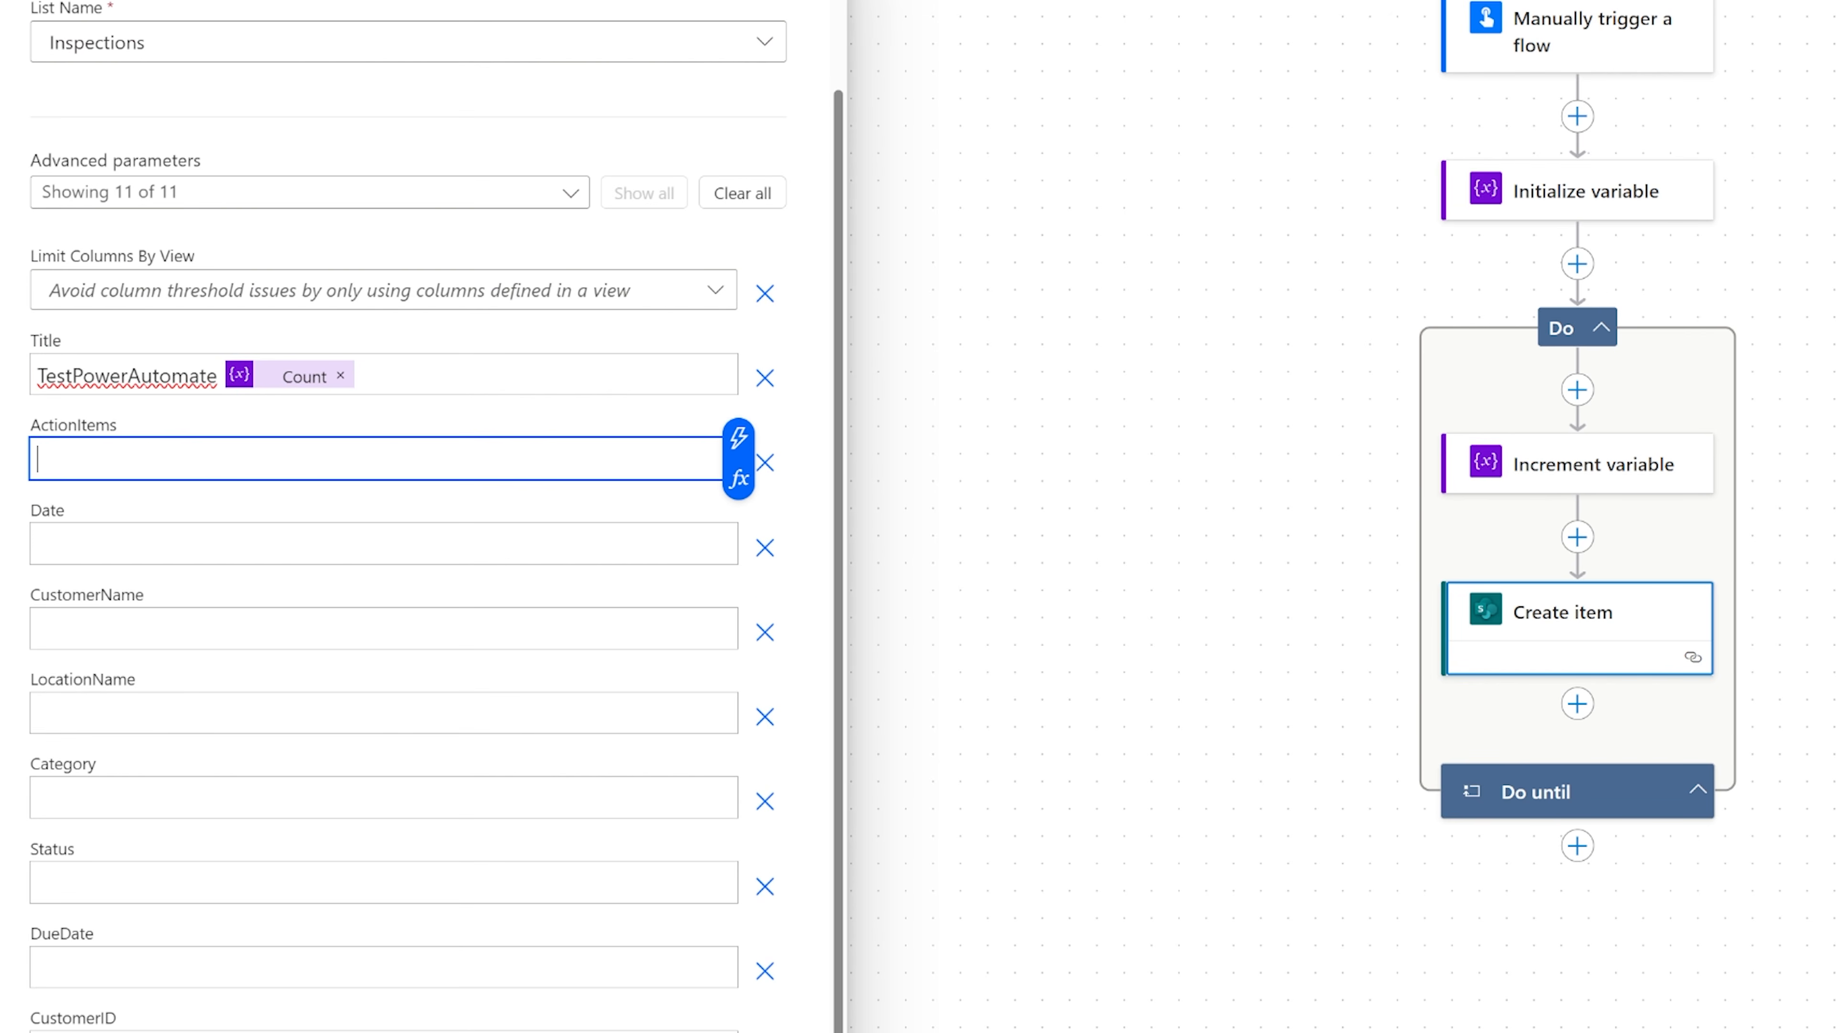
text(TestPowerAutomate)
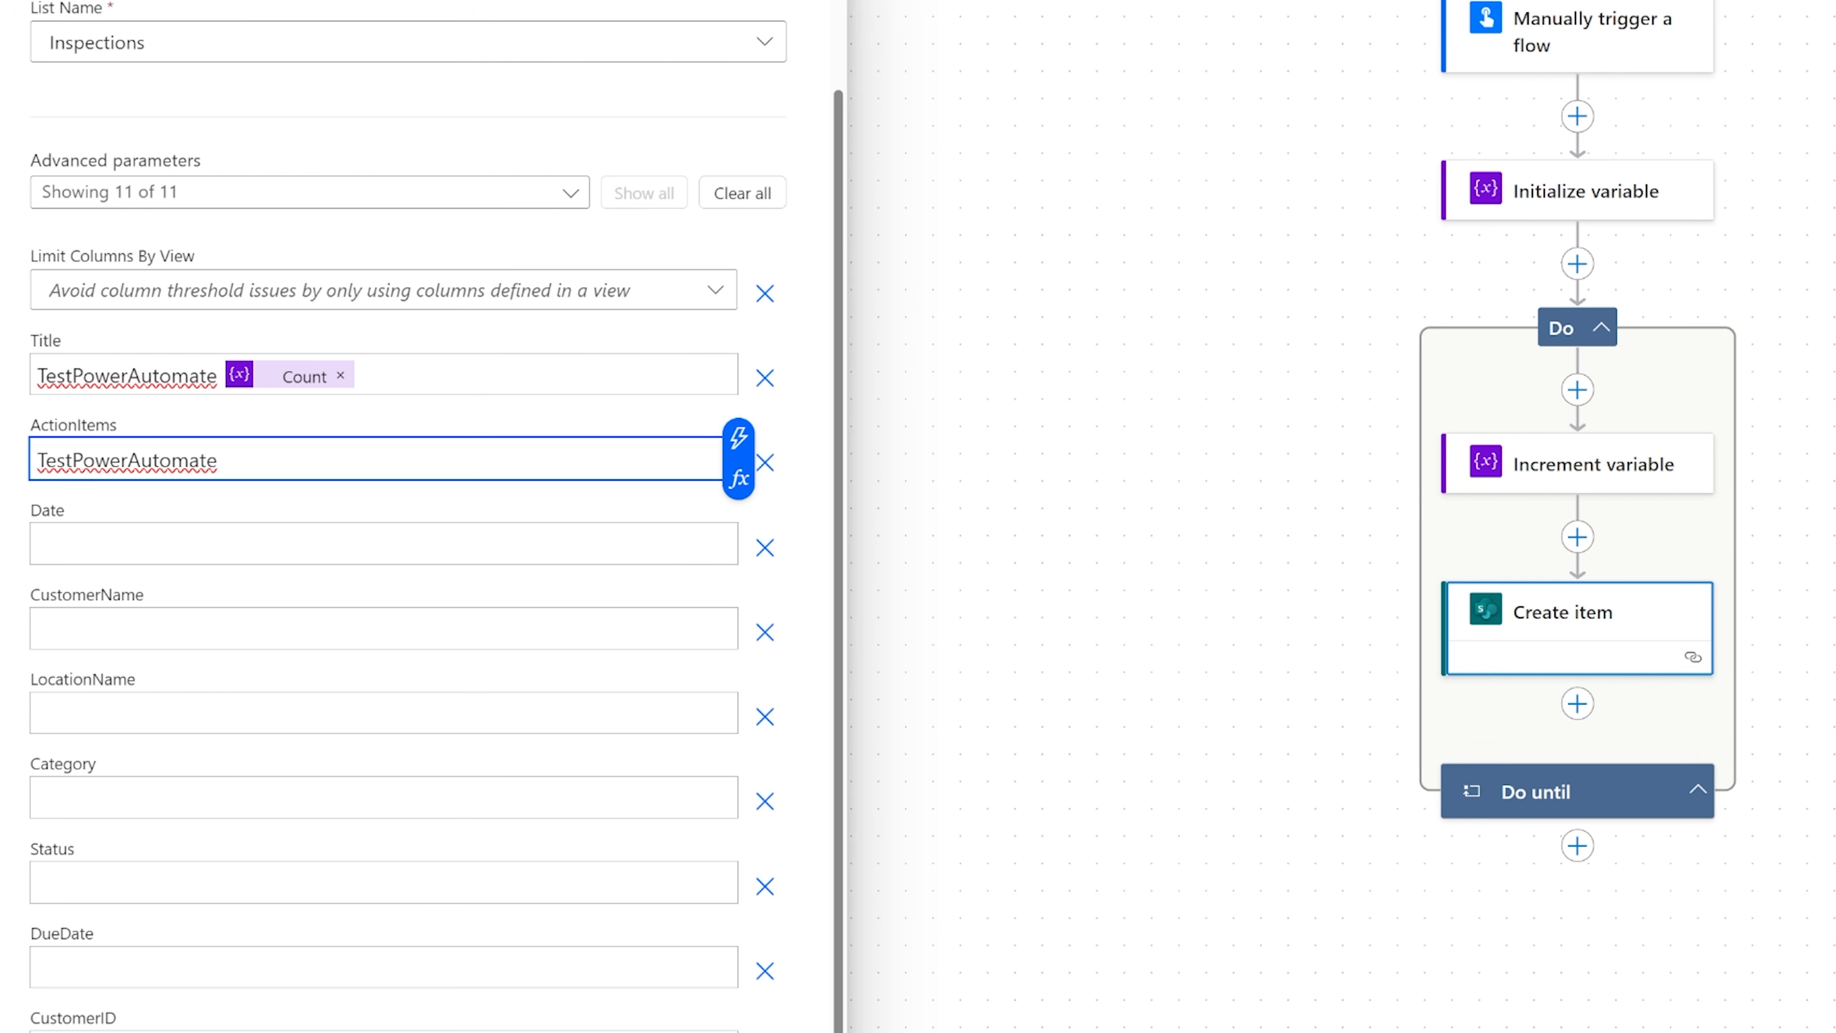
key(BackSpace)
text(Action)
click(738, 437)
click(835, 639)
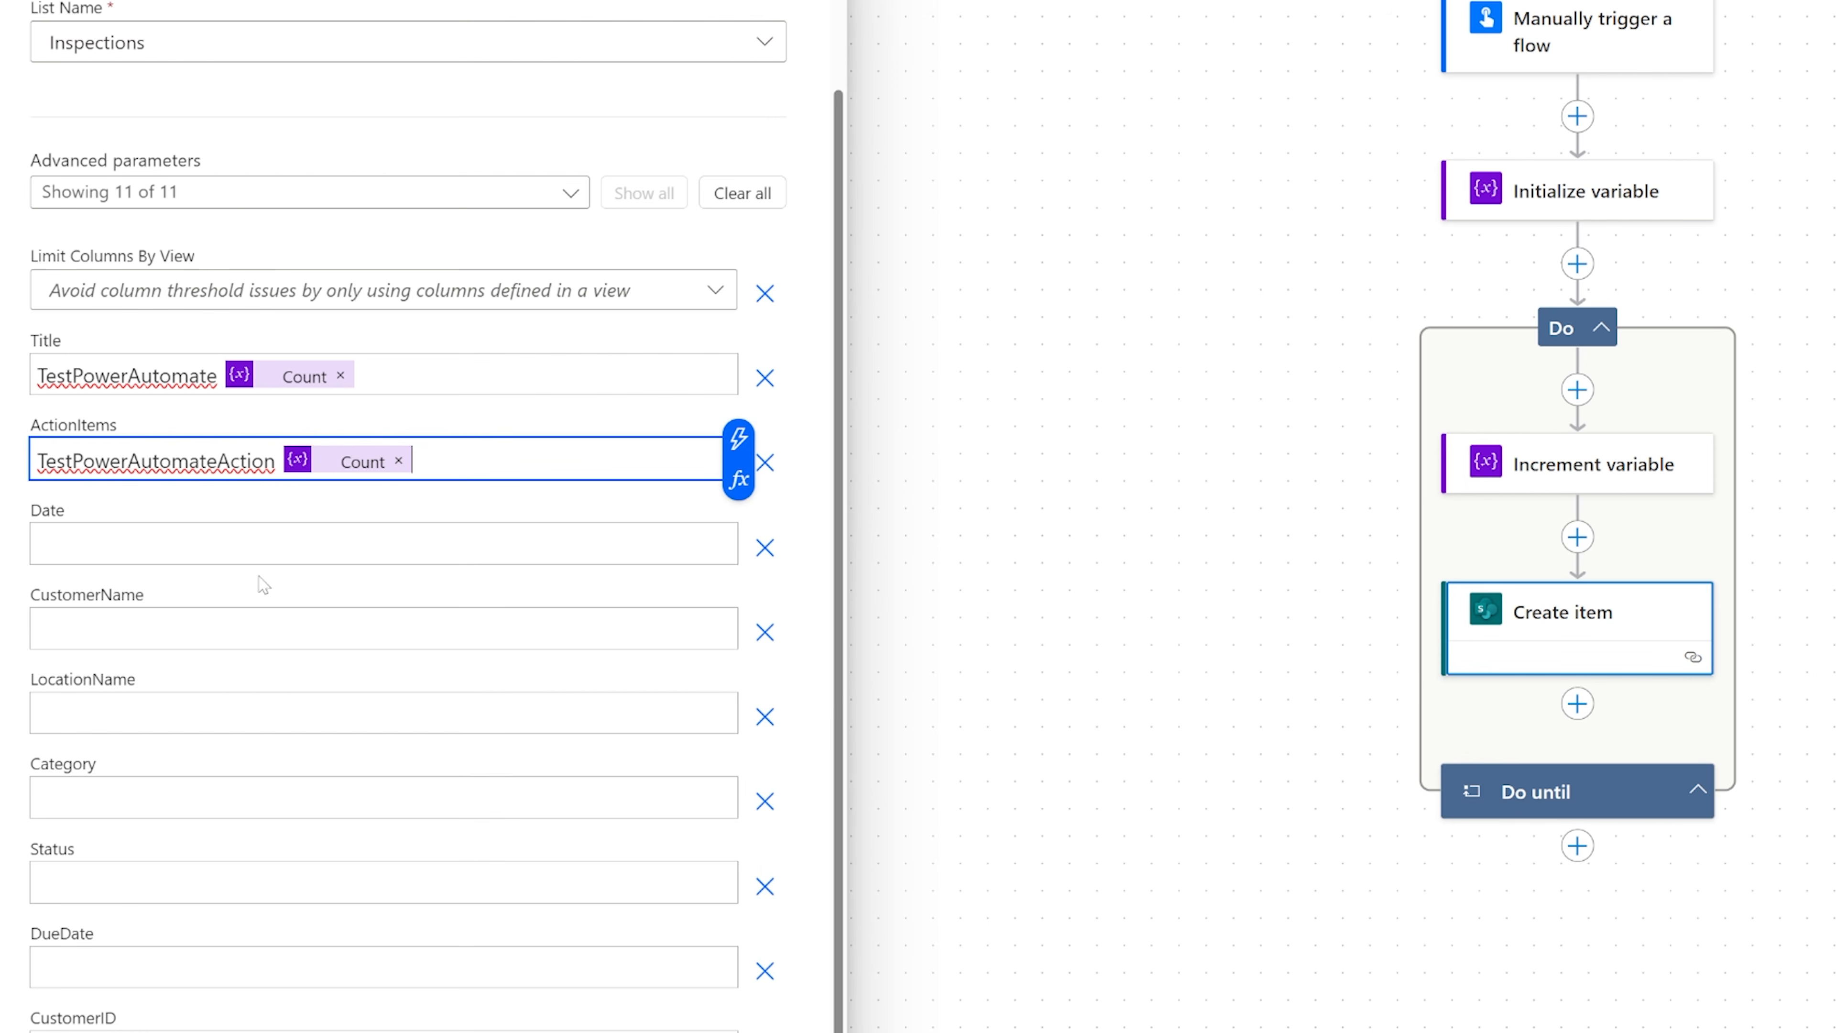
click(267, 550)
click(733, 527)
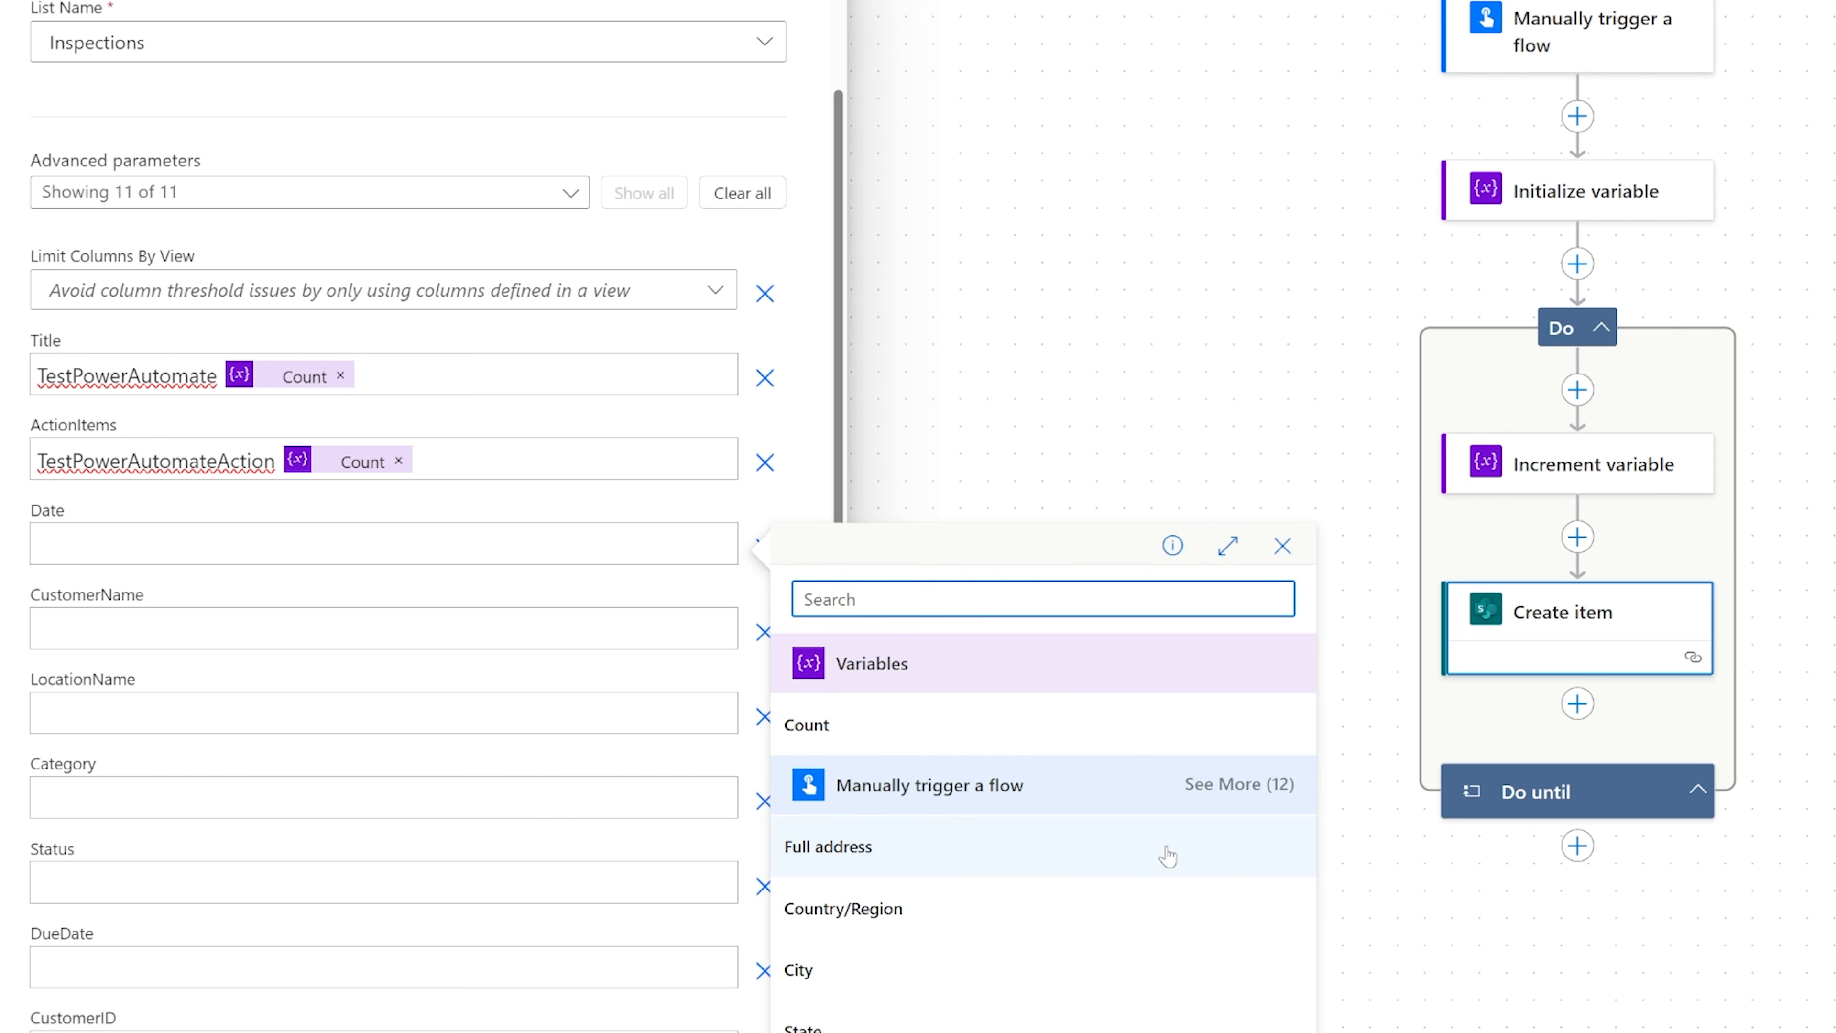
click(1701, 995)
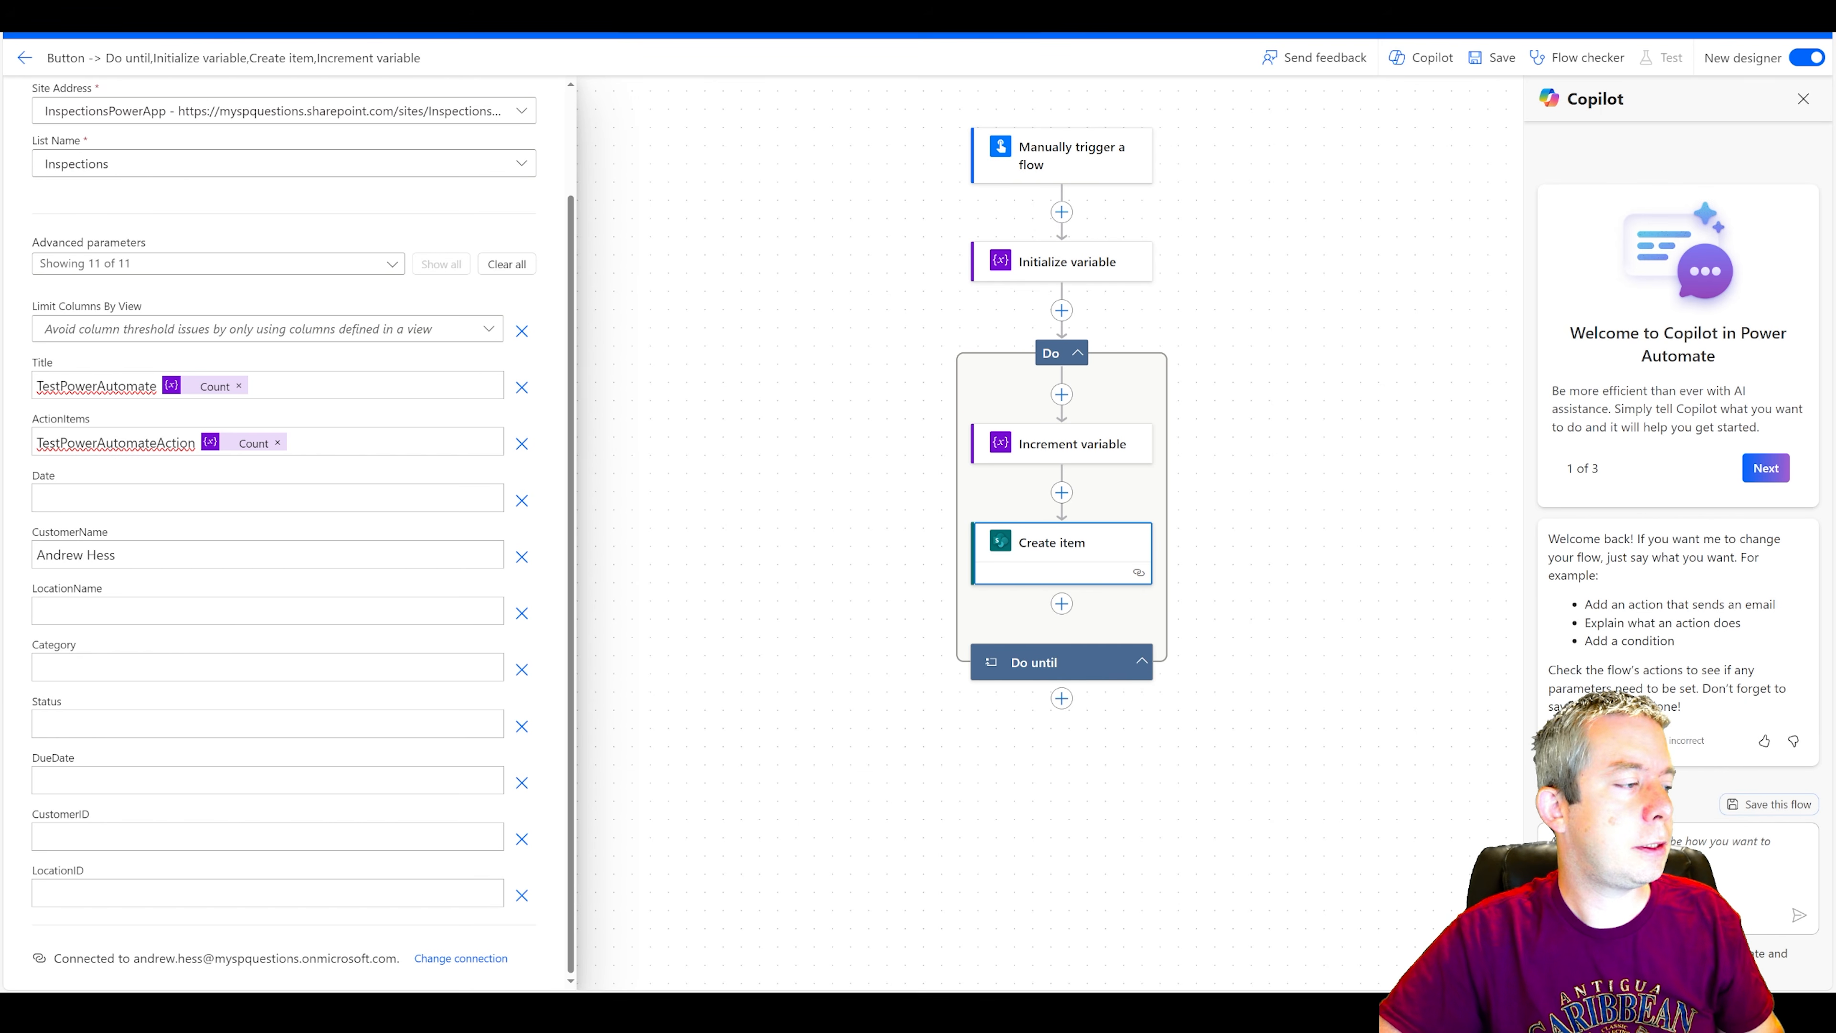
Set Create item's LocationName to Home Office, Category to House and Status to Clear.
click(263, 611)
text(Home Offic)
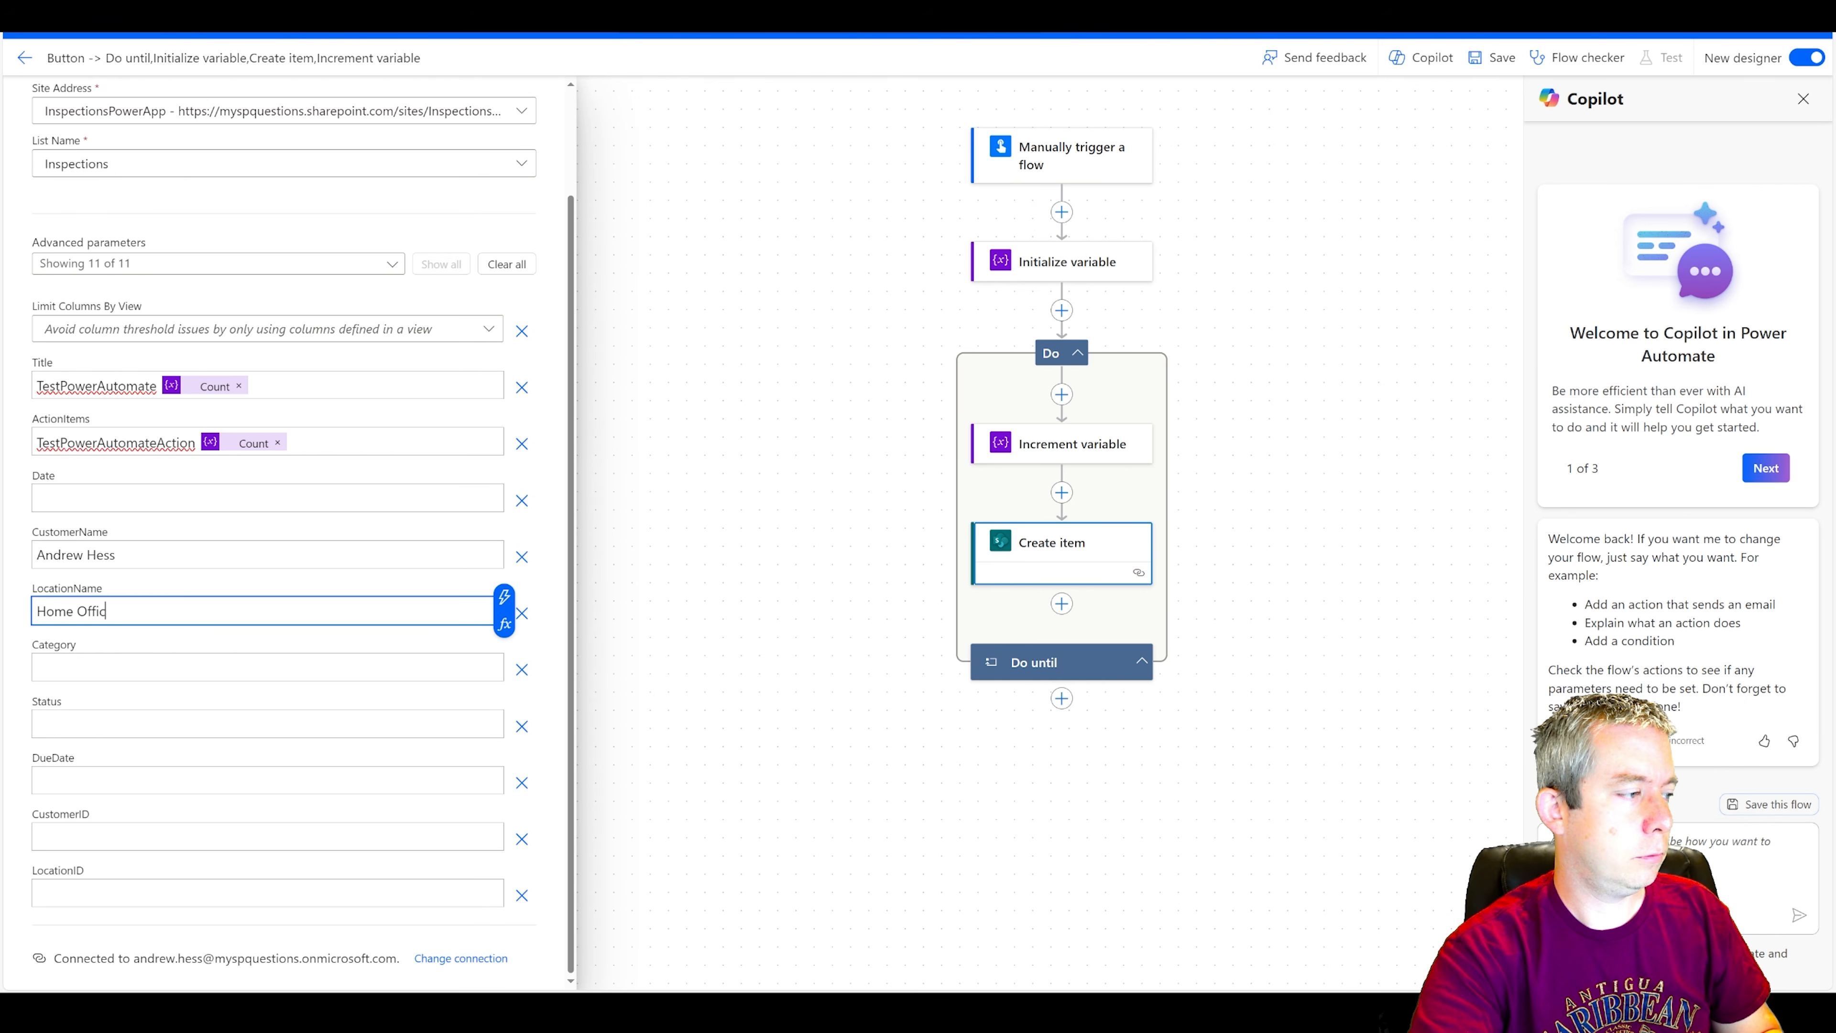
text(e)
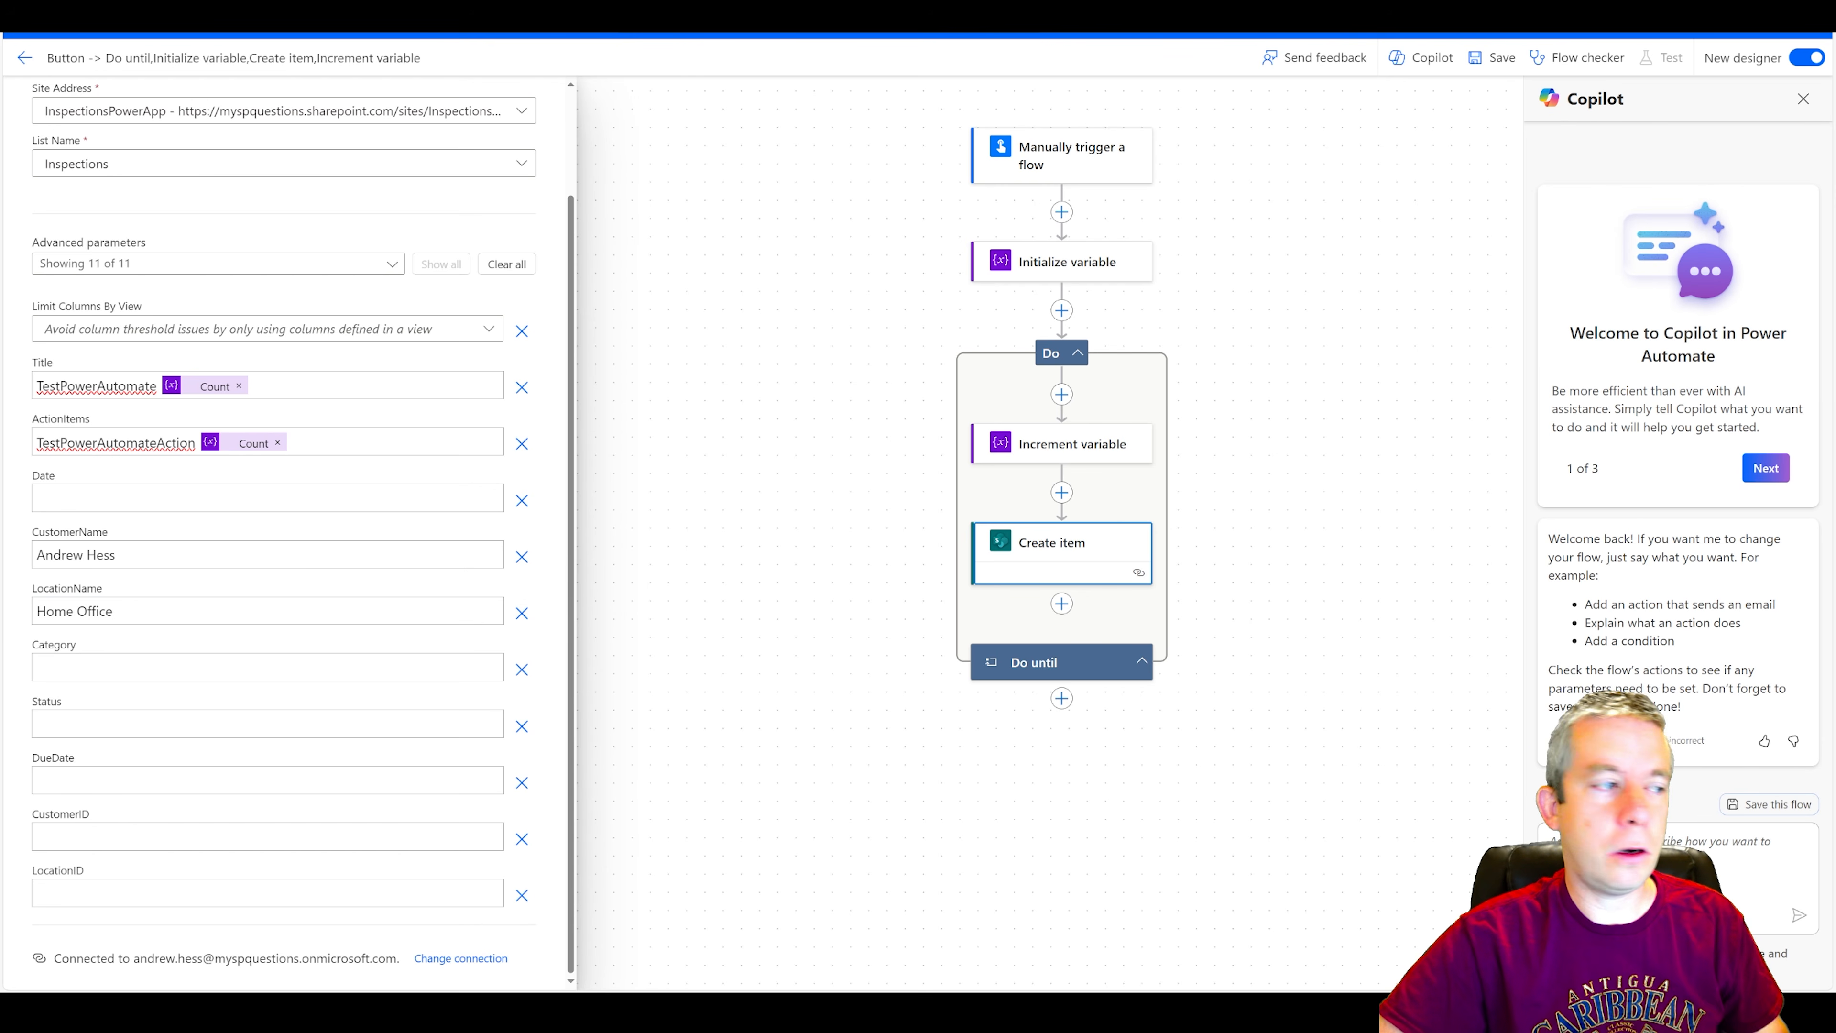
click(263, 667)
text(House)
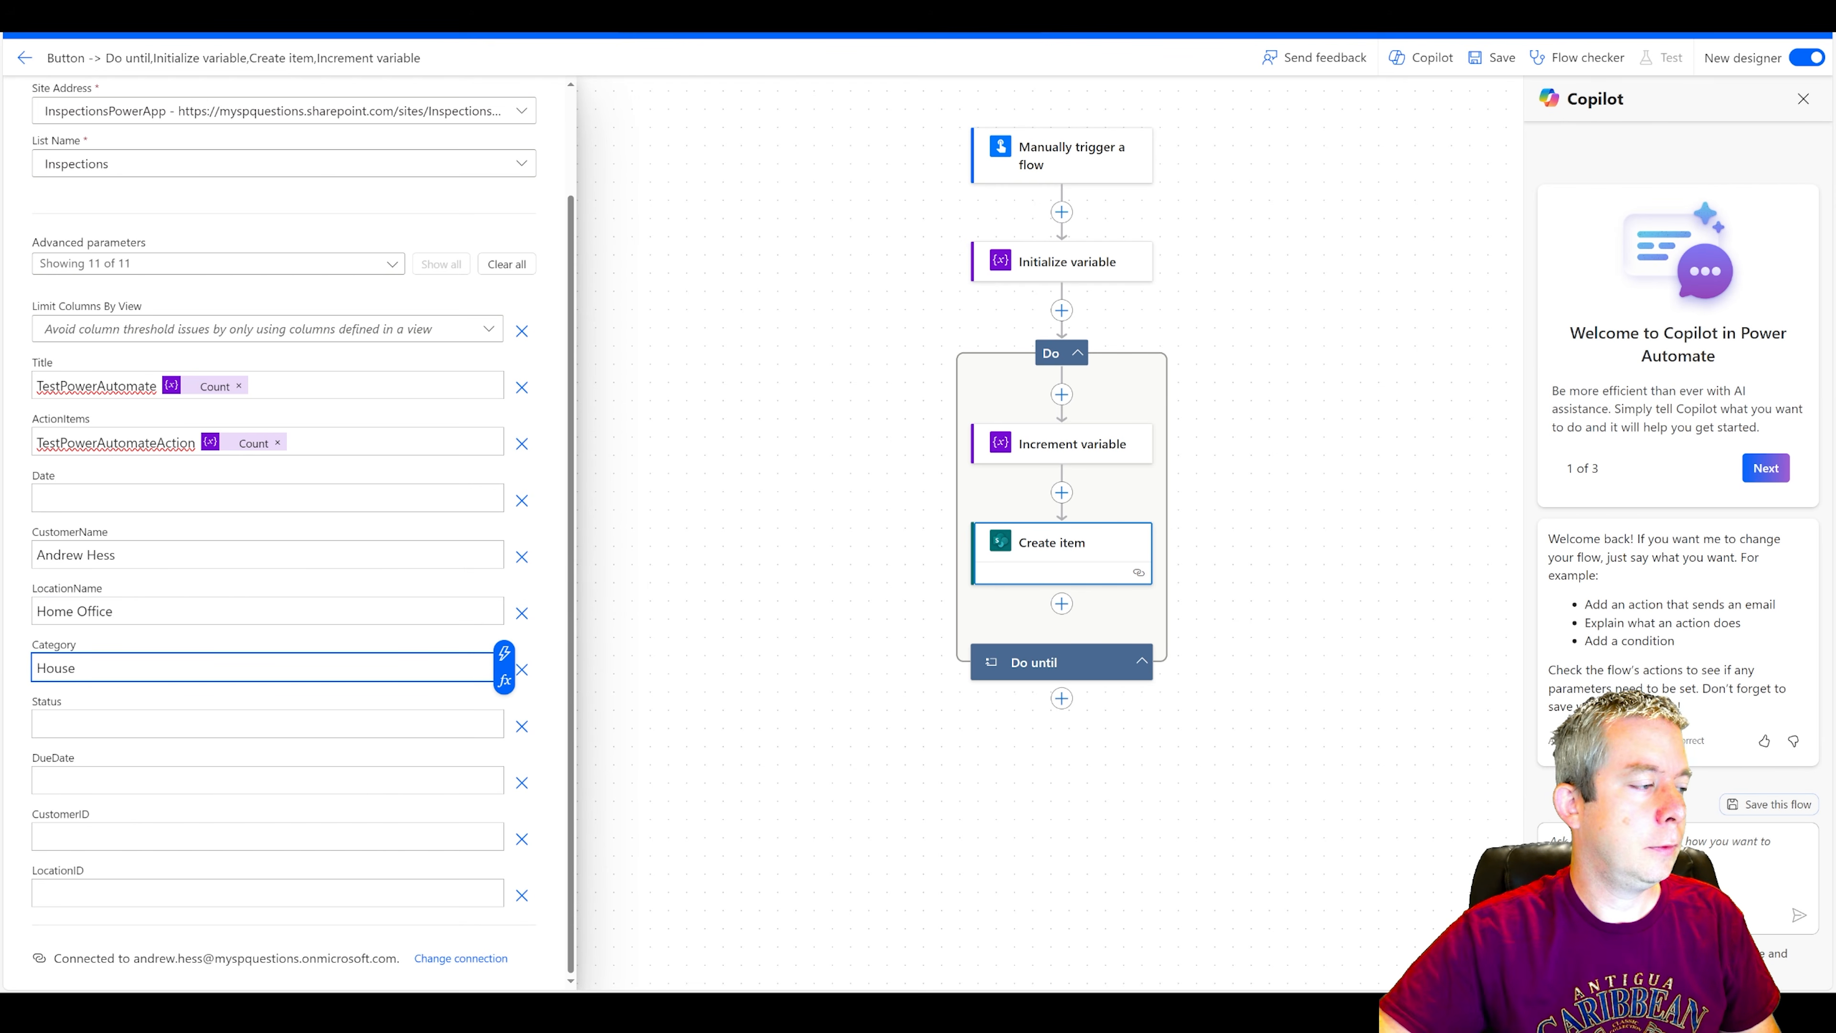
click(206, 725)
text(Clear)
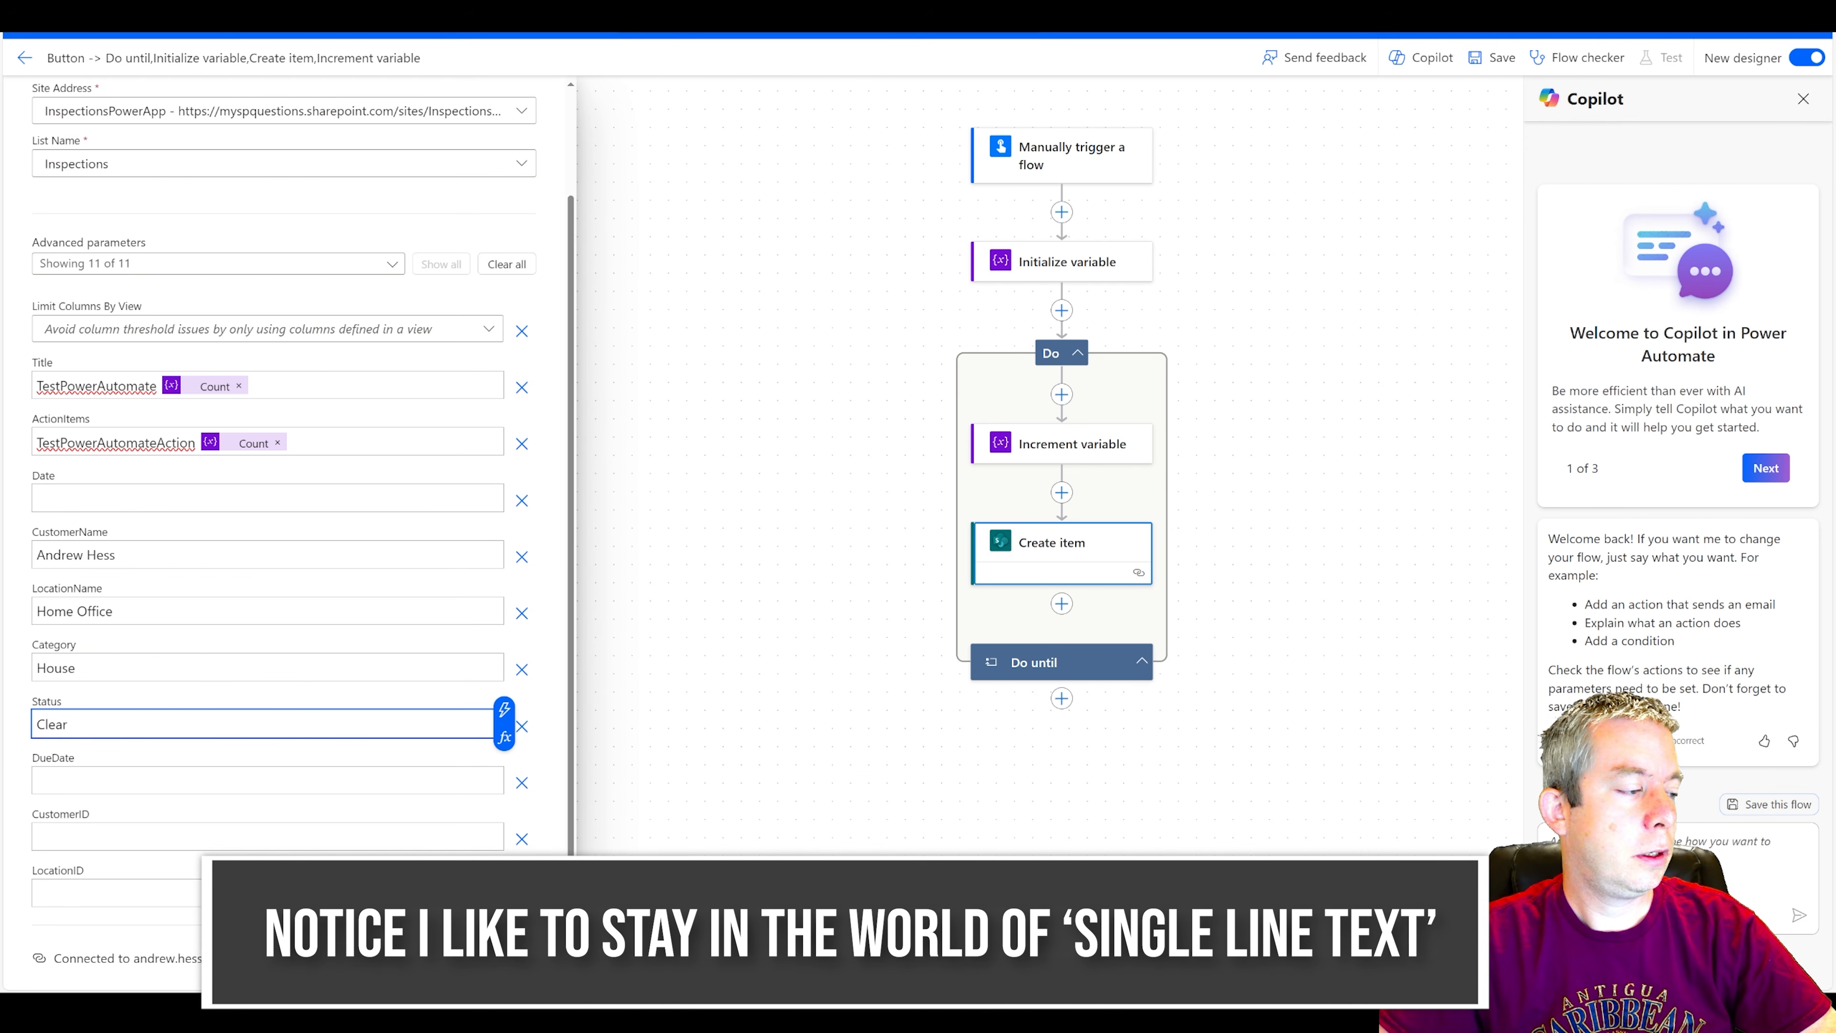
Fill in the CustomerID of Create item and set its LocationID to 1.
click(206, 836)
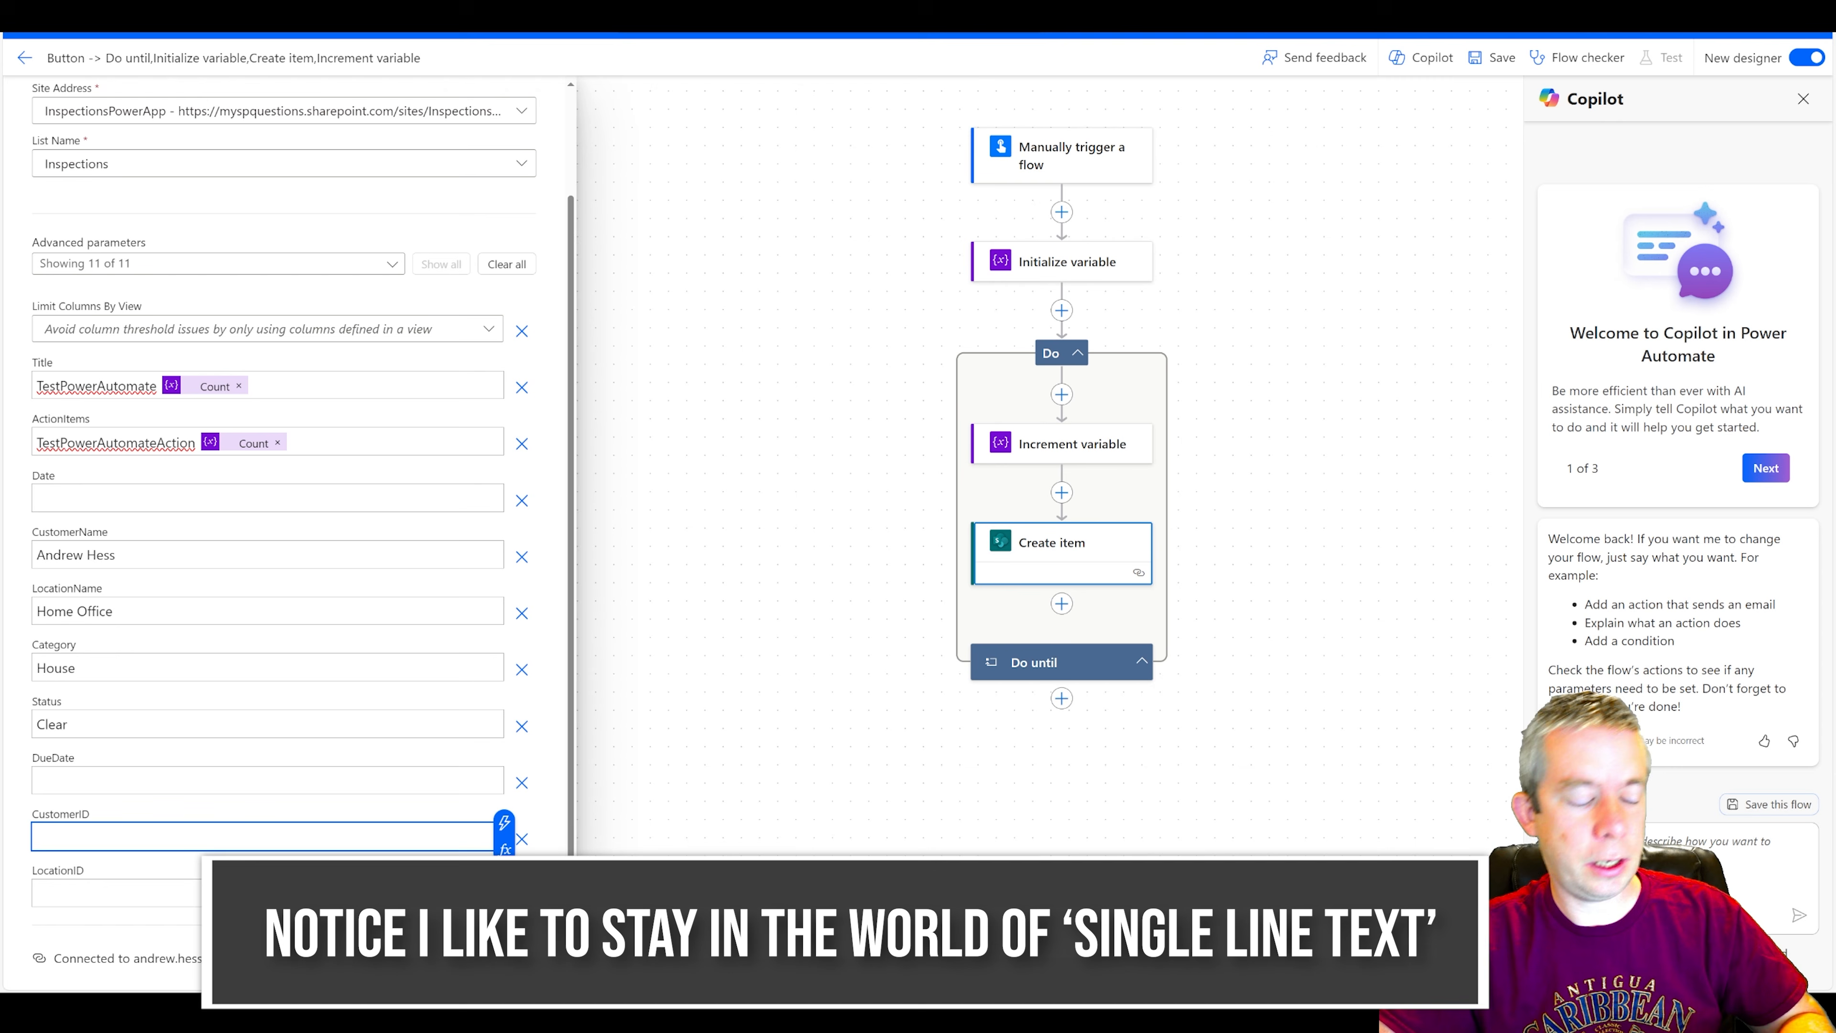
click(217, 893)
text(1)
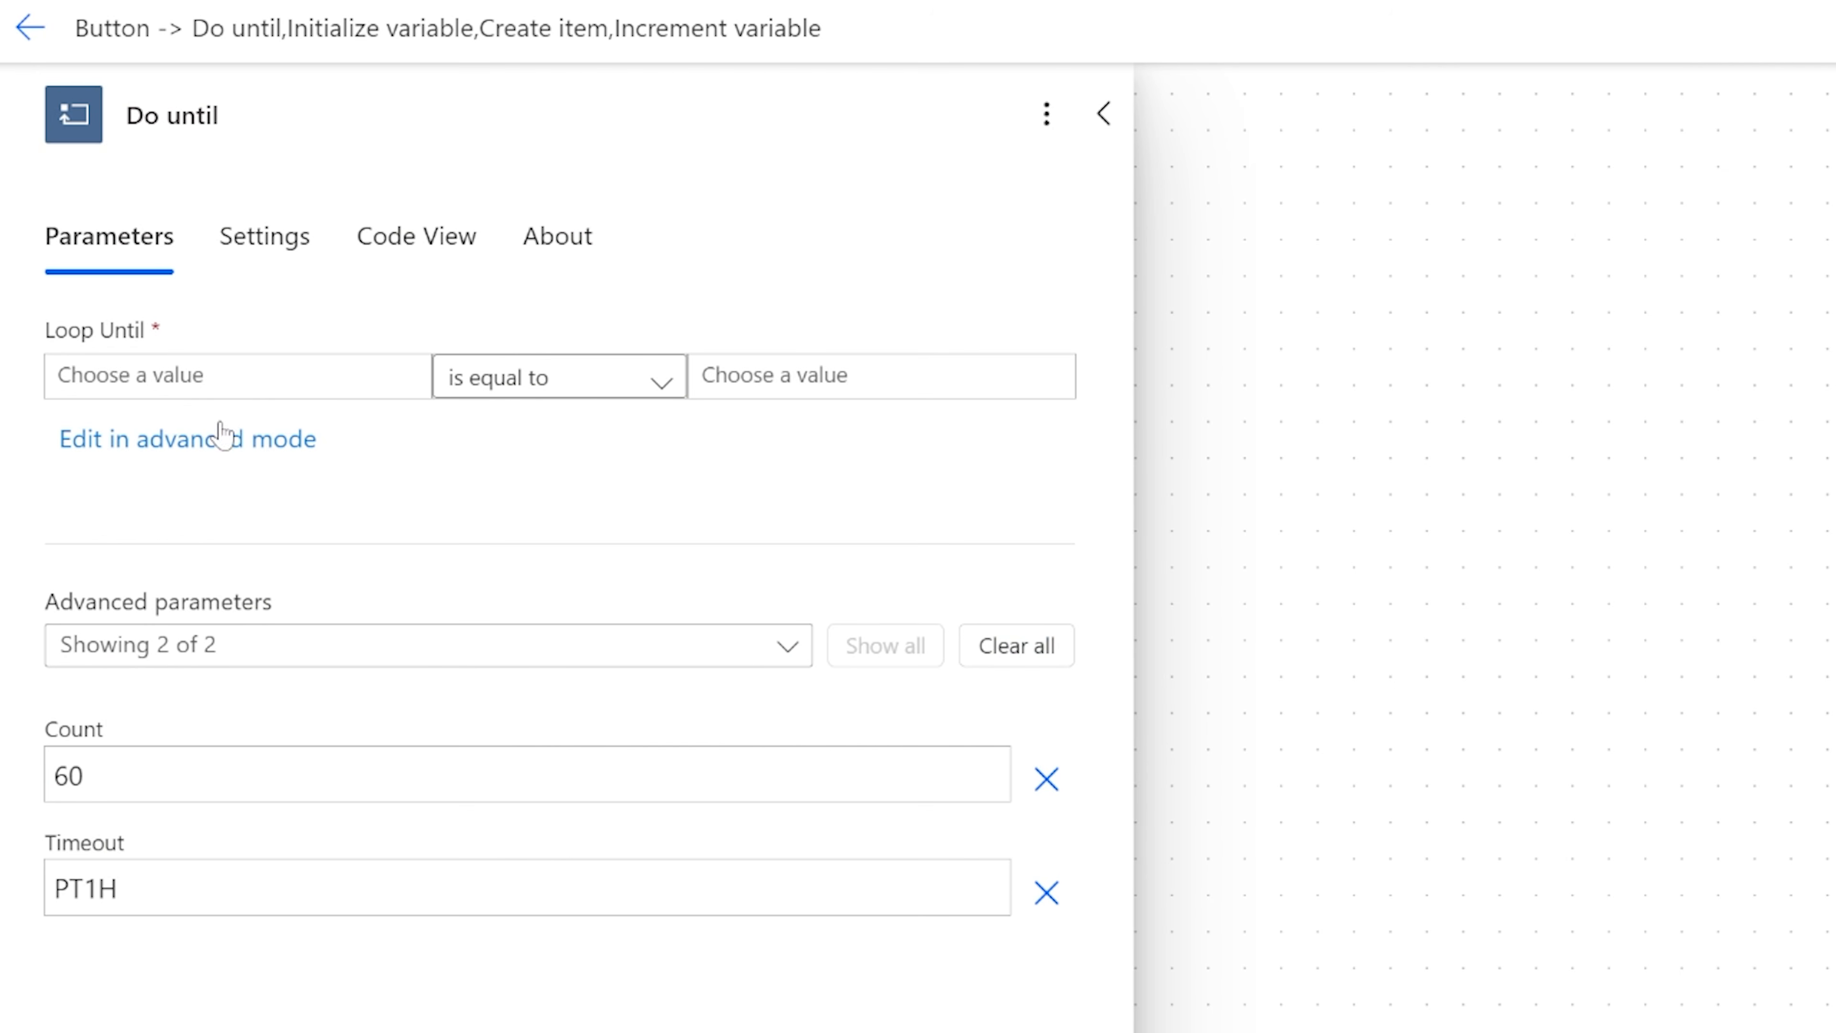
Set the Do until condition to loop until the Count variable is equal to 1000.
click(234, 383)
click(14, 352)
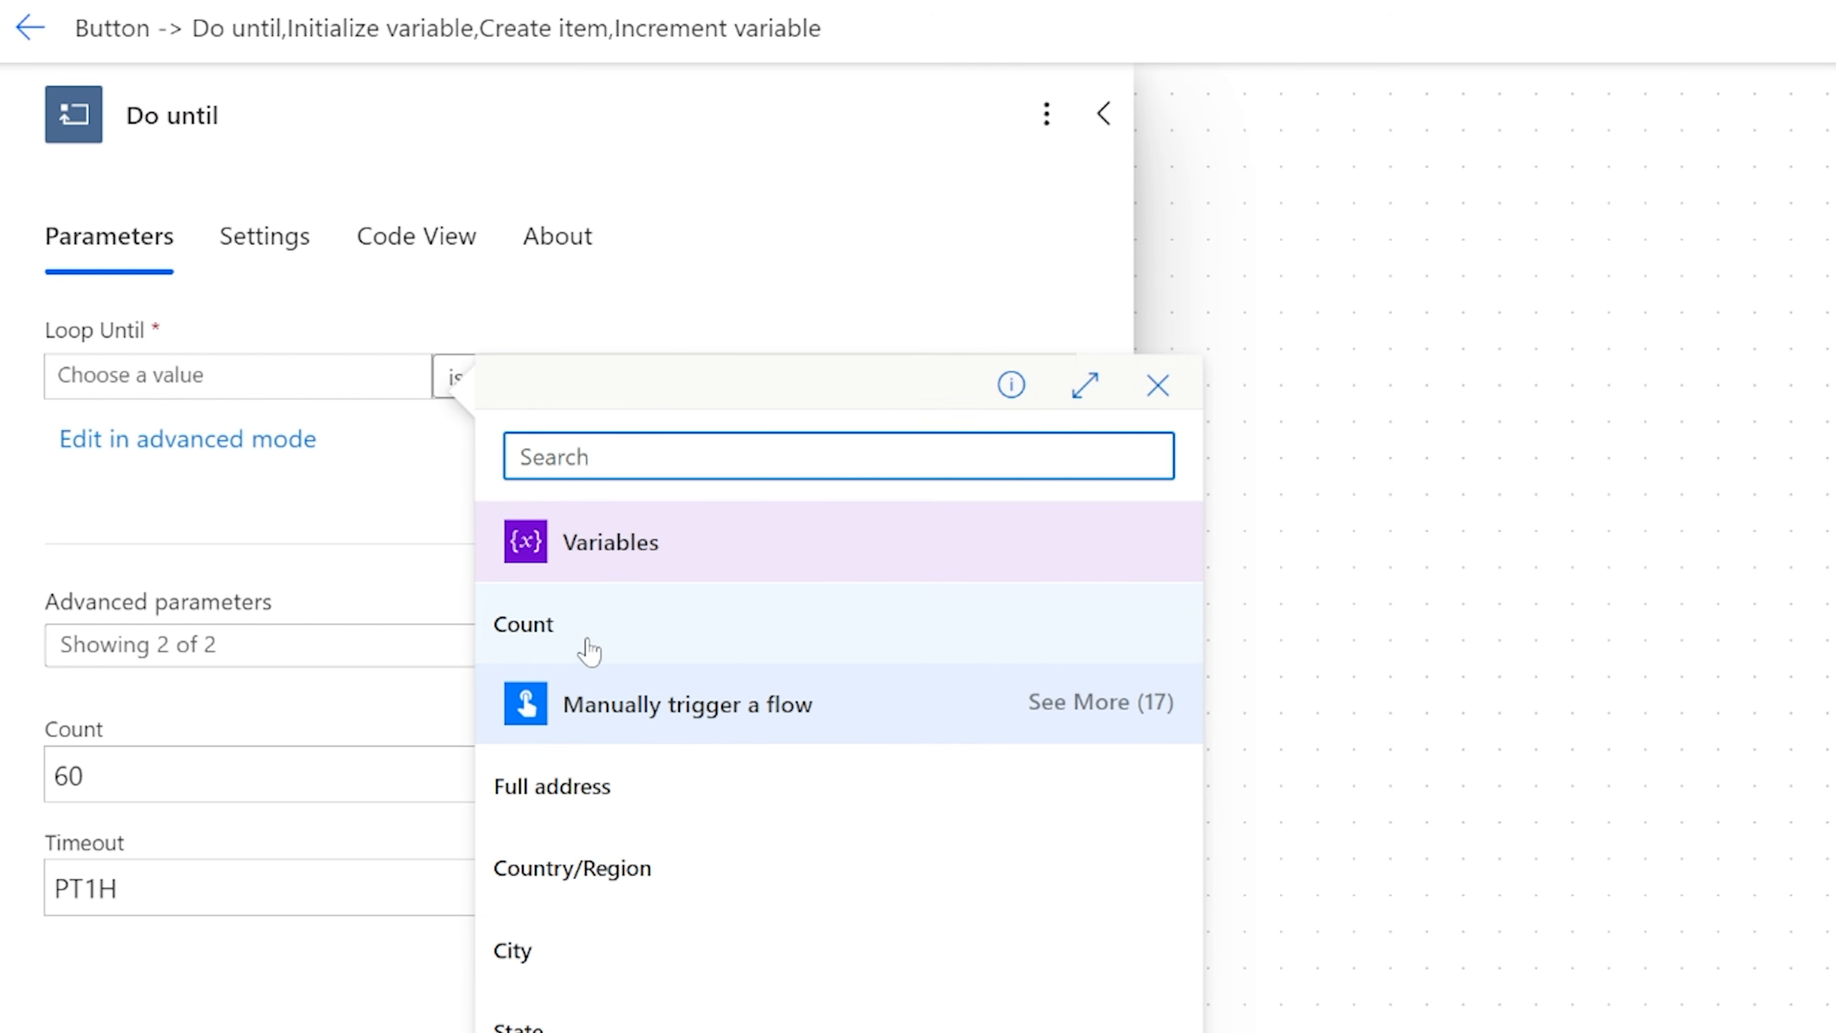
click(581, 623)
click(767, 376)
text(1000)
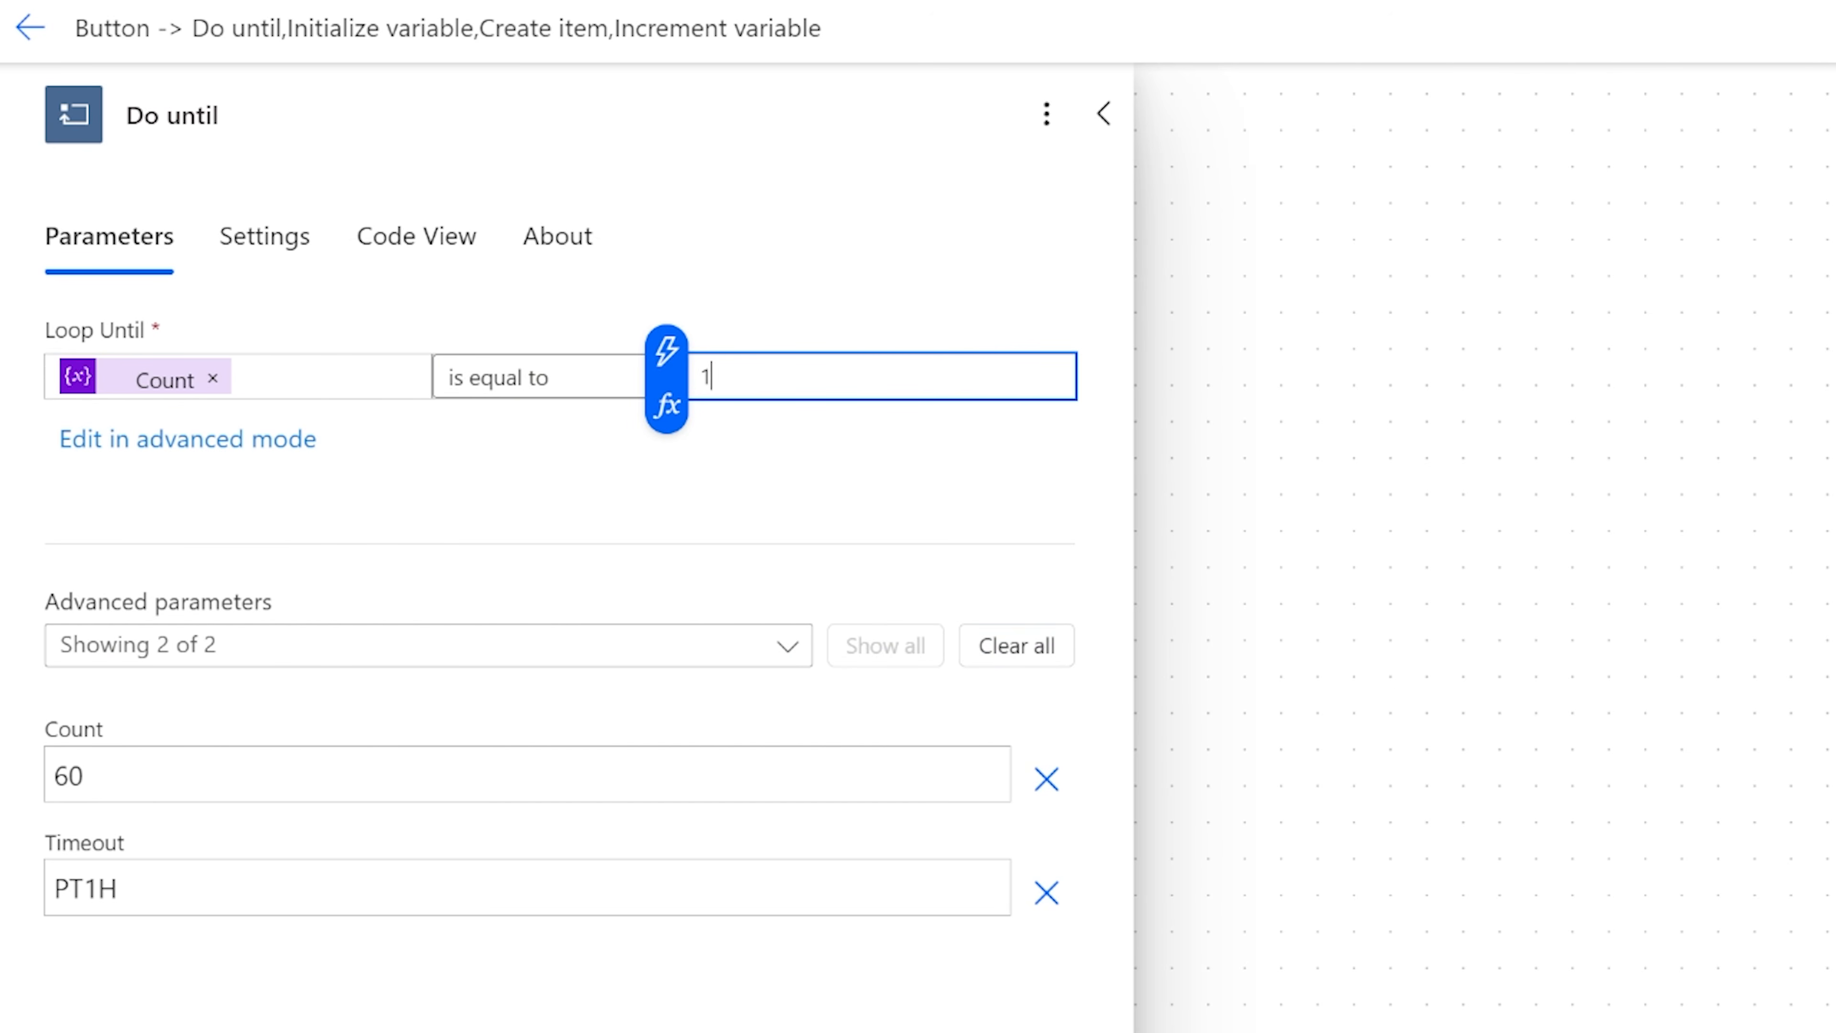
click(1394, 688)
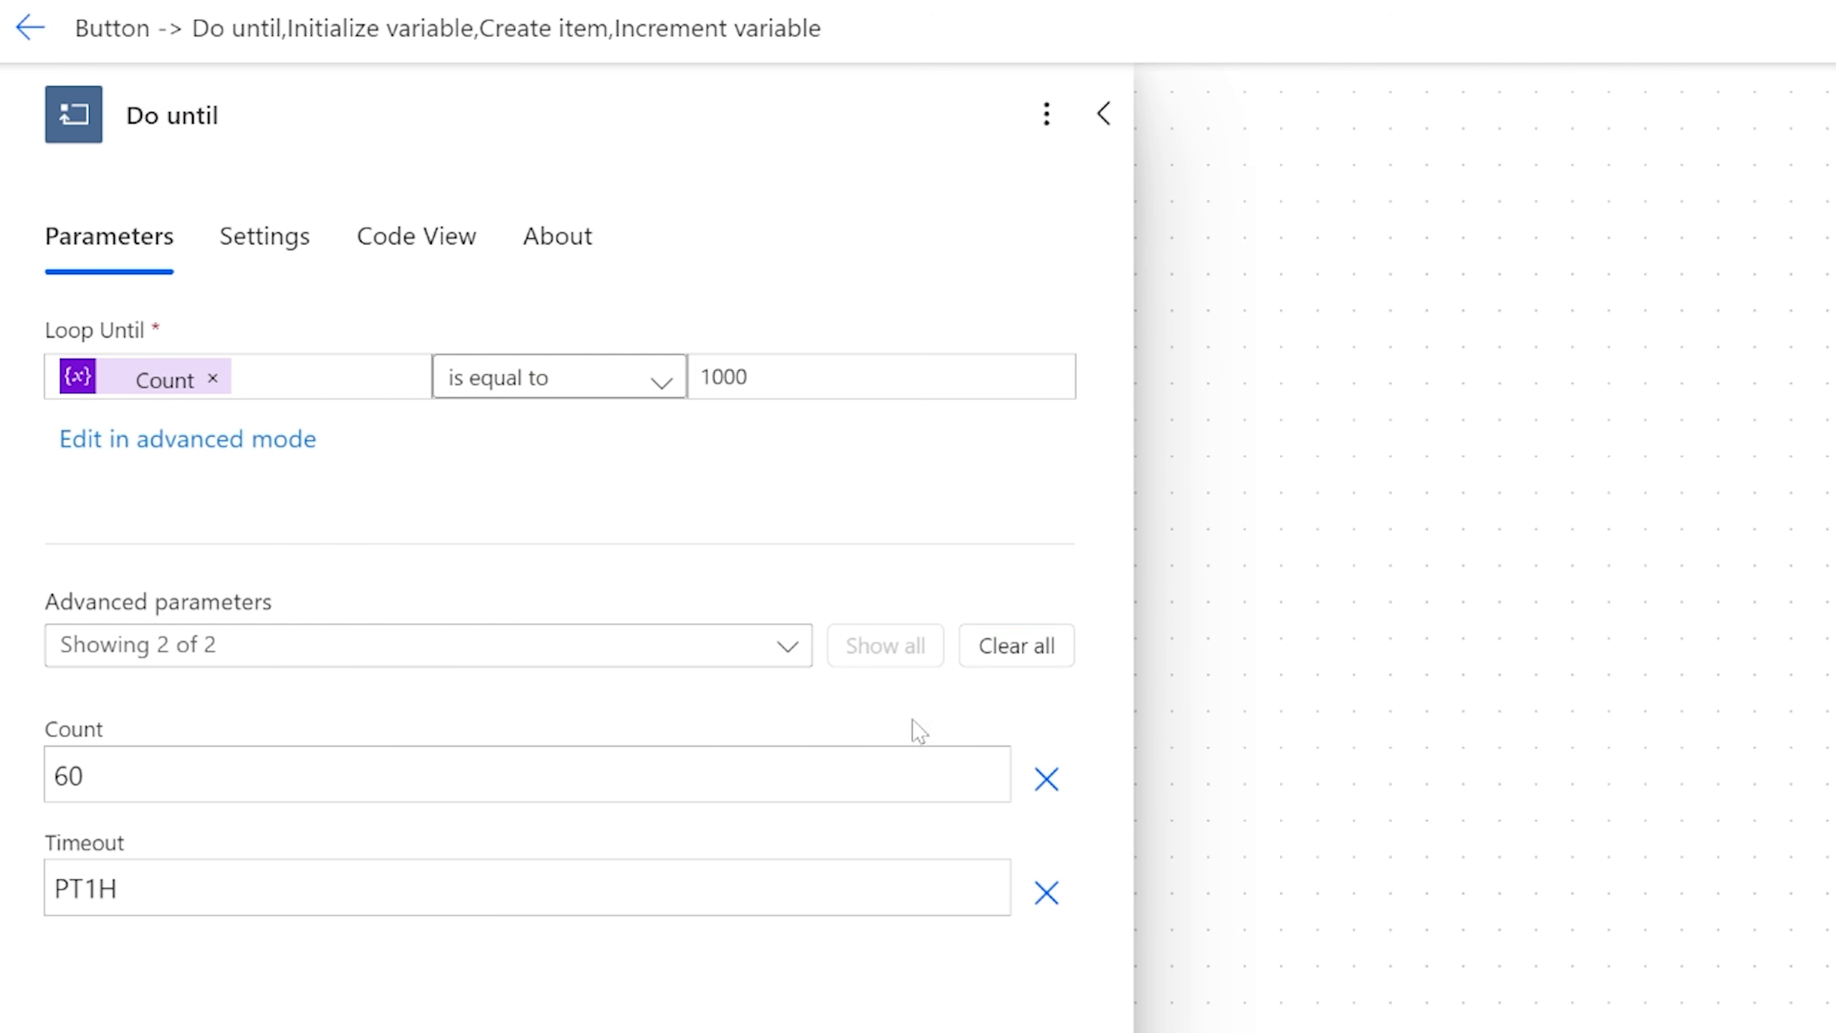
Set the Do until loop's Count limit to 1000.
drag(94, 776, 11, 774)
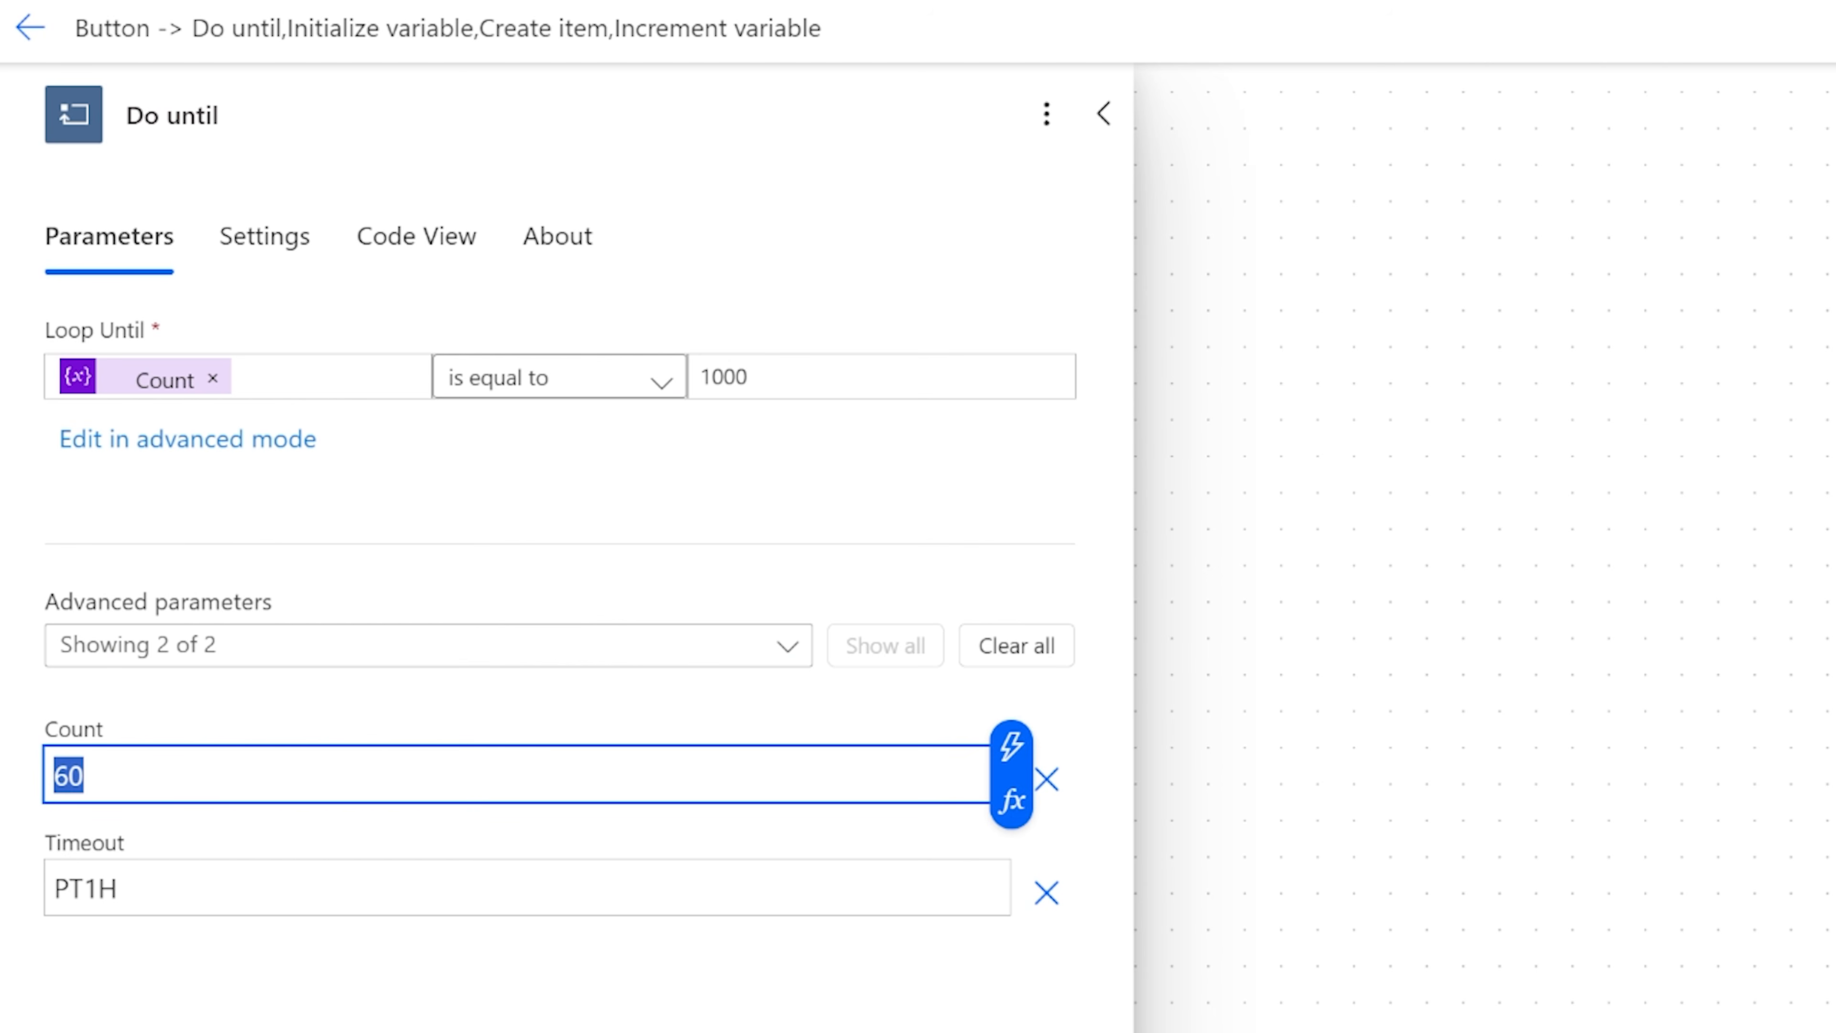
text(1000)
click(1529, 800)
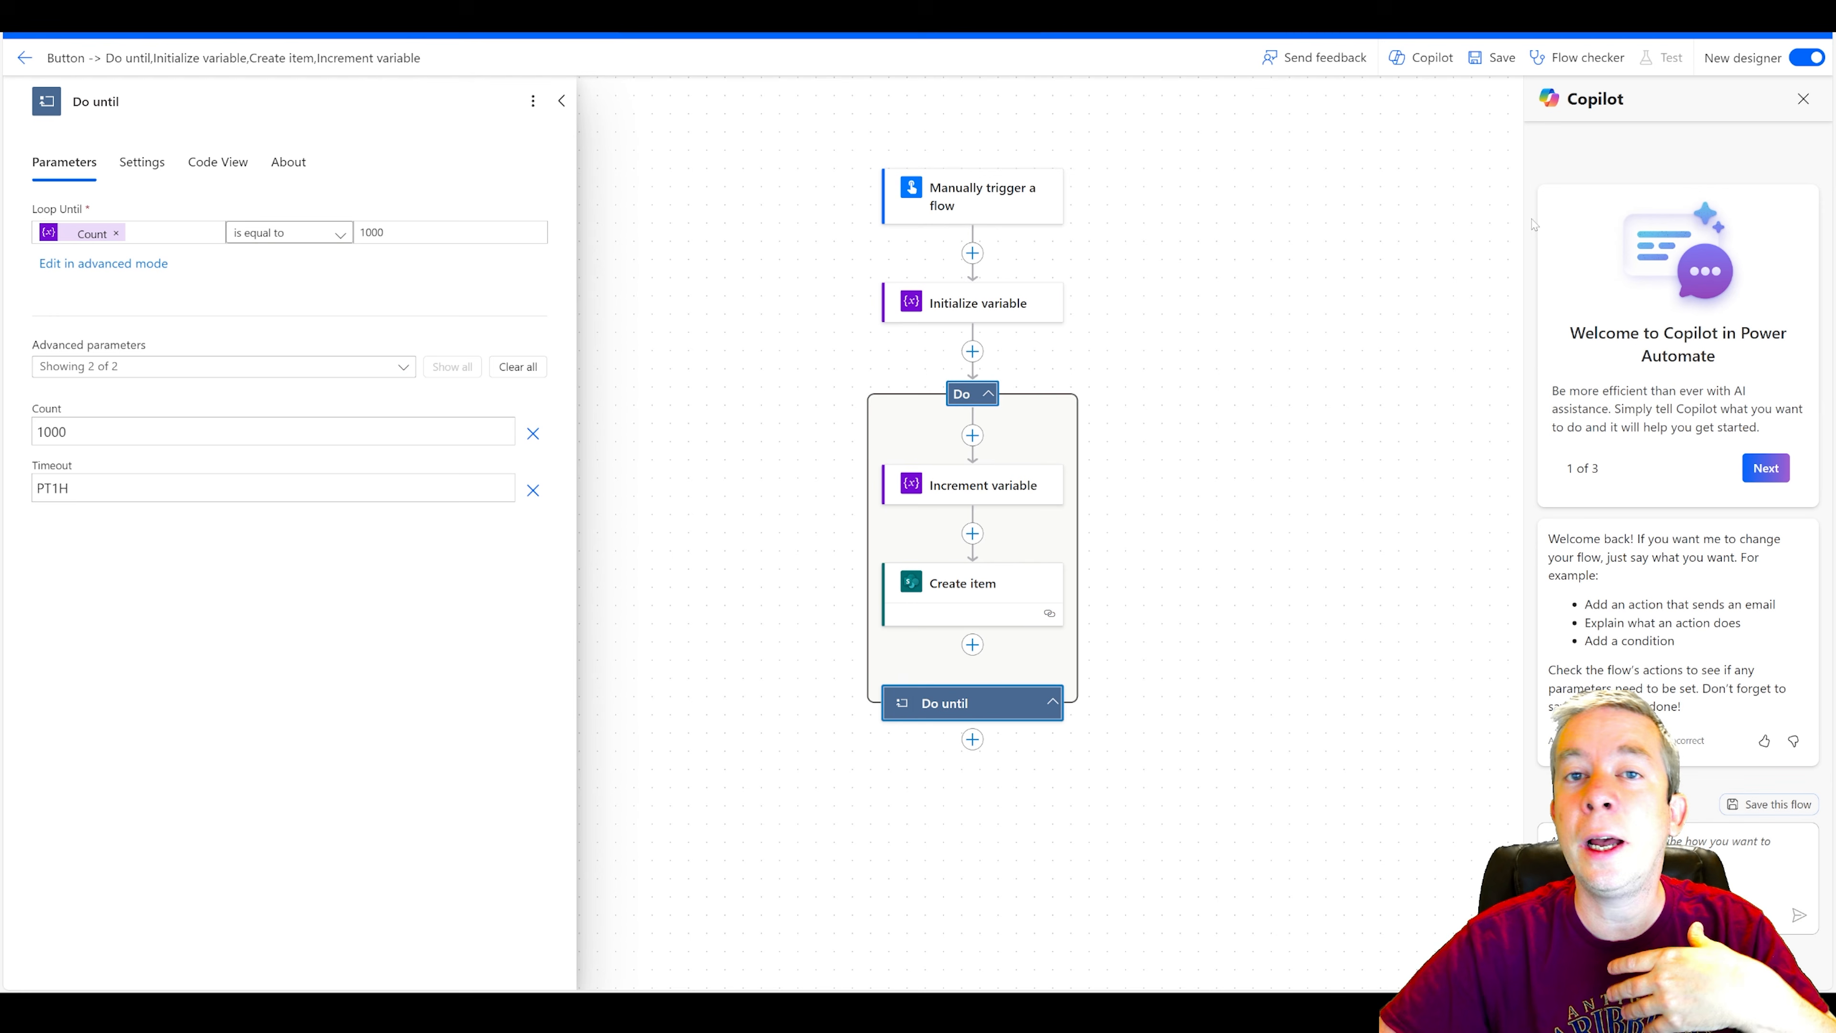
Save the flow and run it as a manual test.
click(1480, 65)
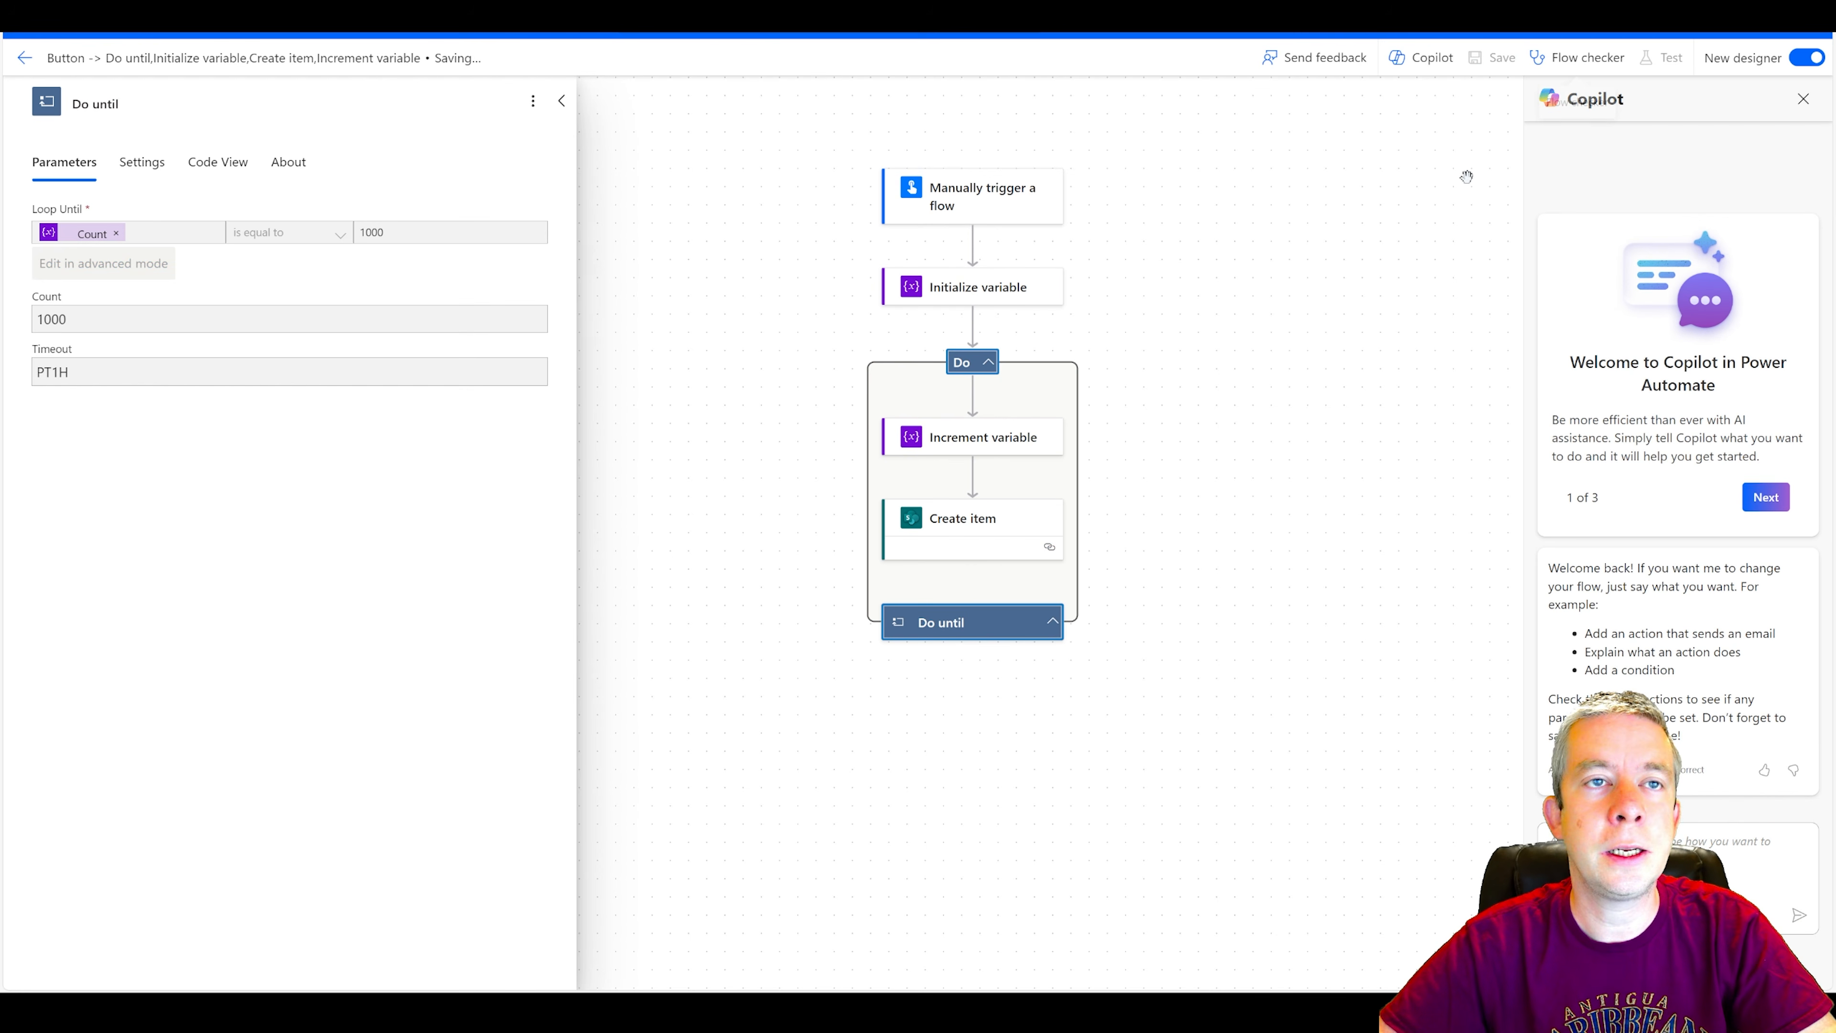
click(1664, 62)
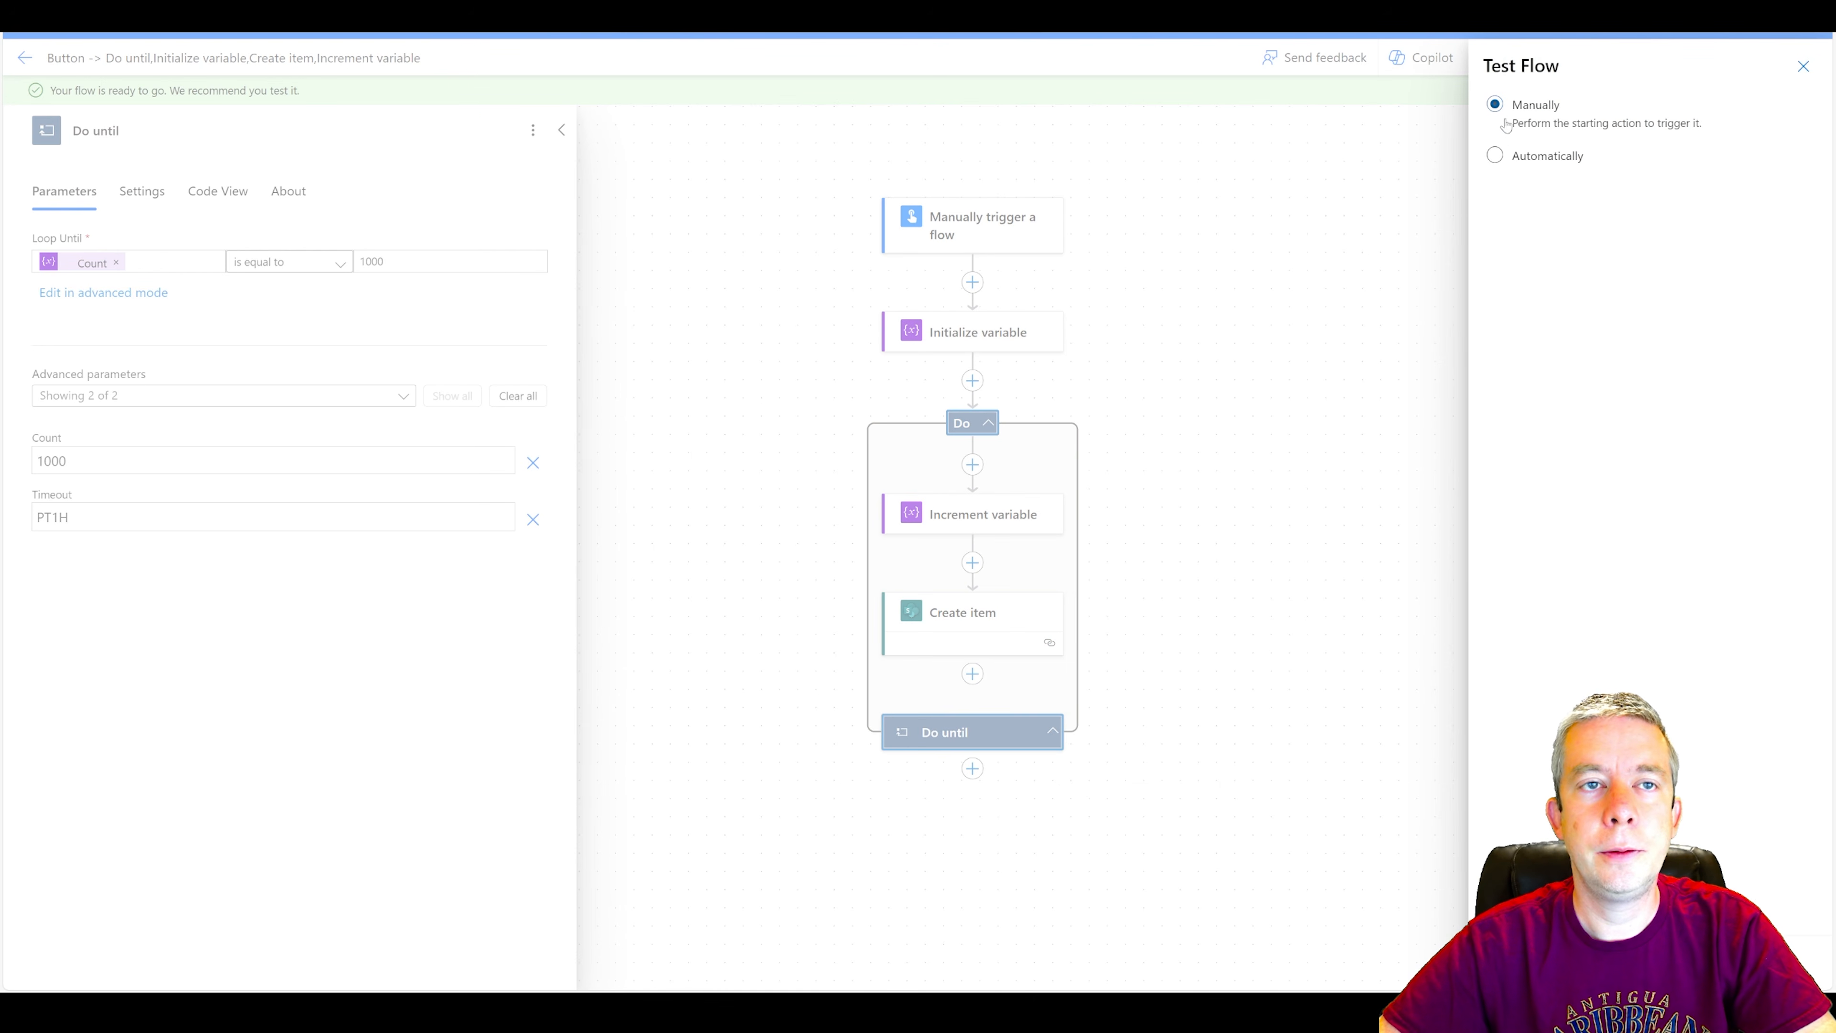
click(1511, 960)
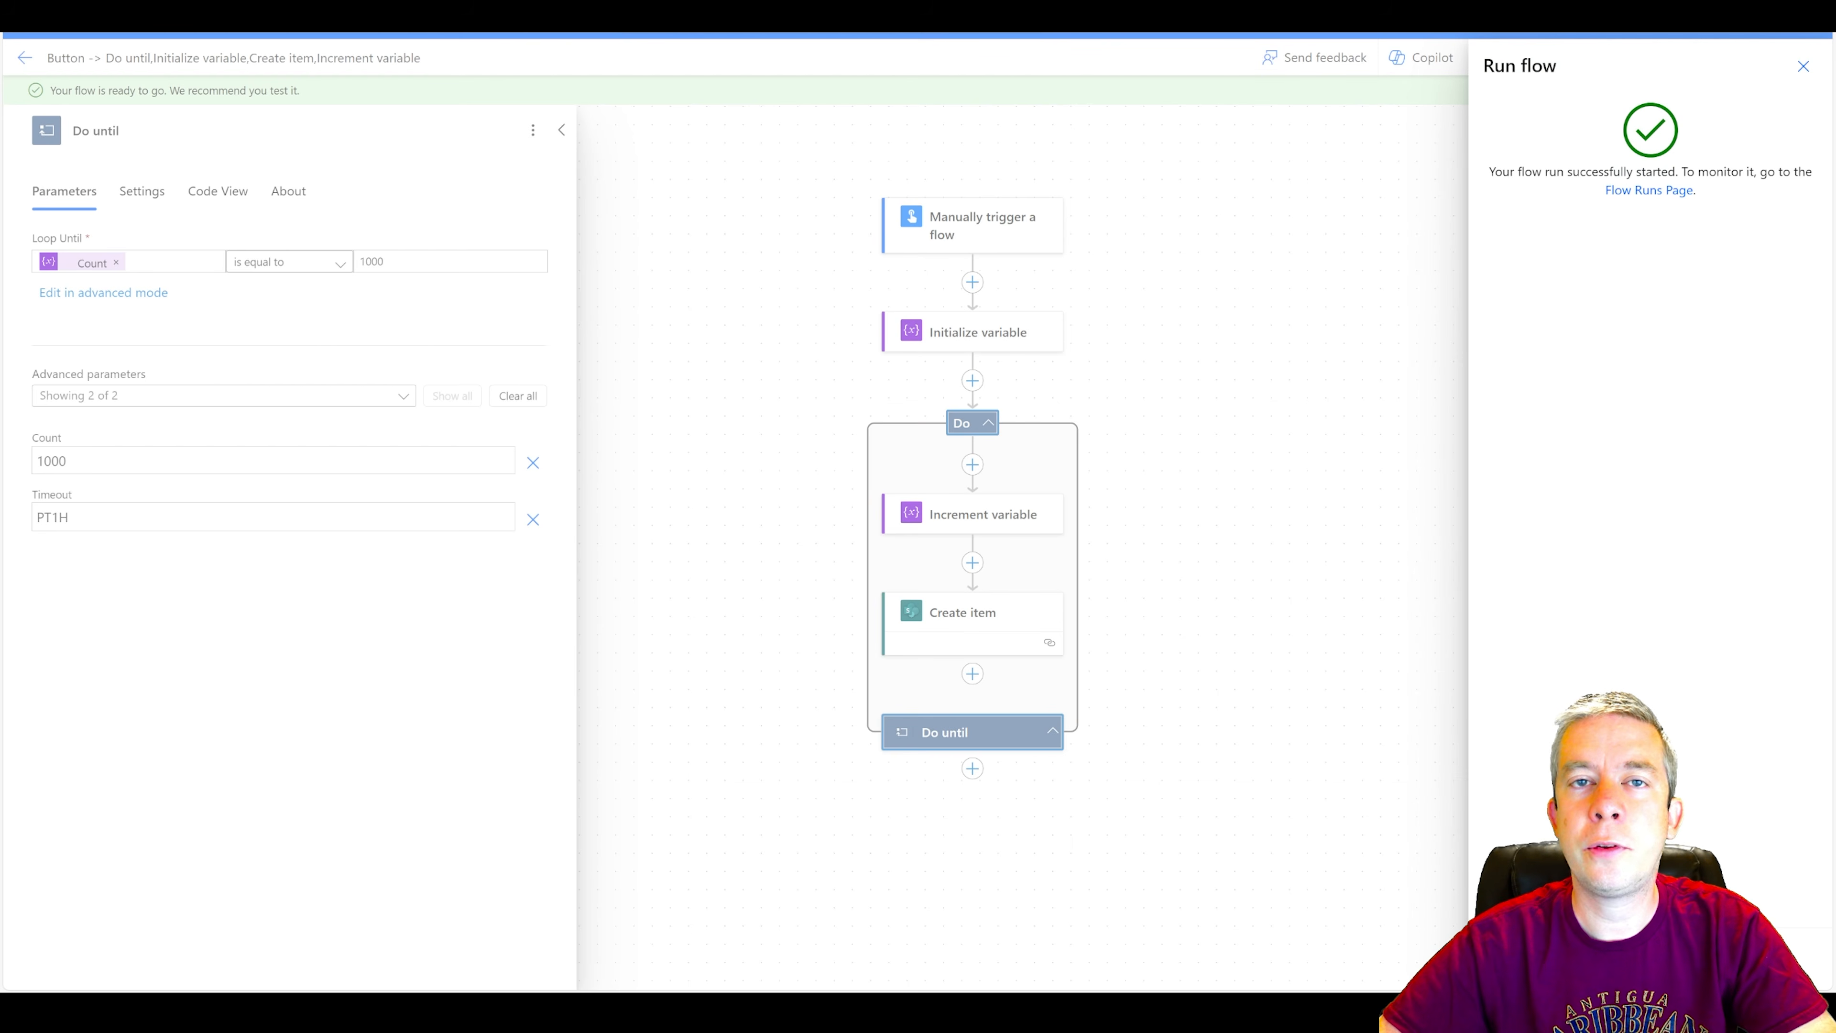
click(1511, 960)
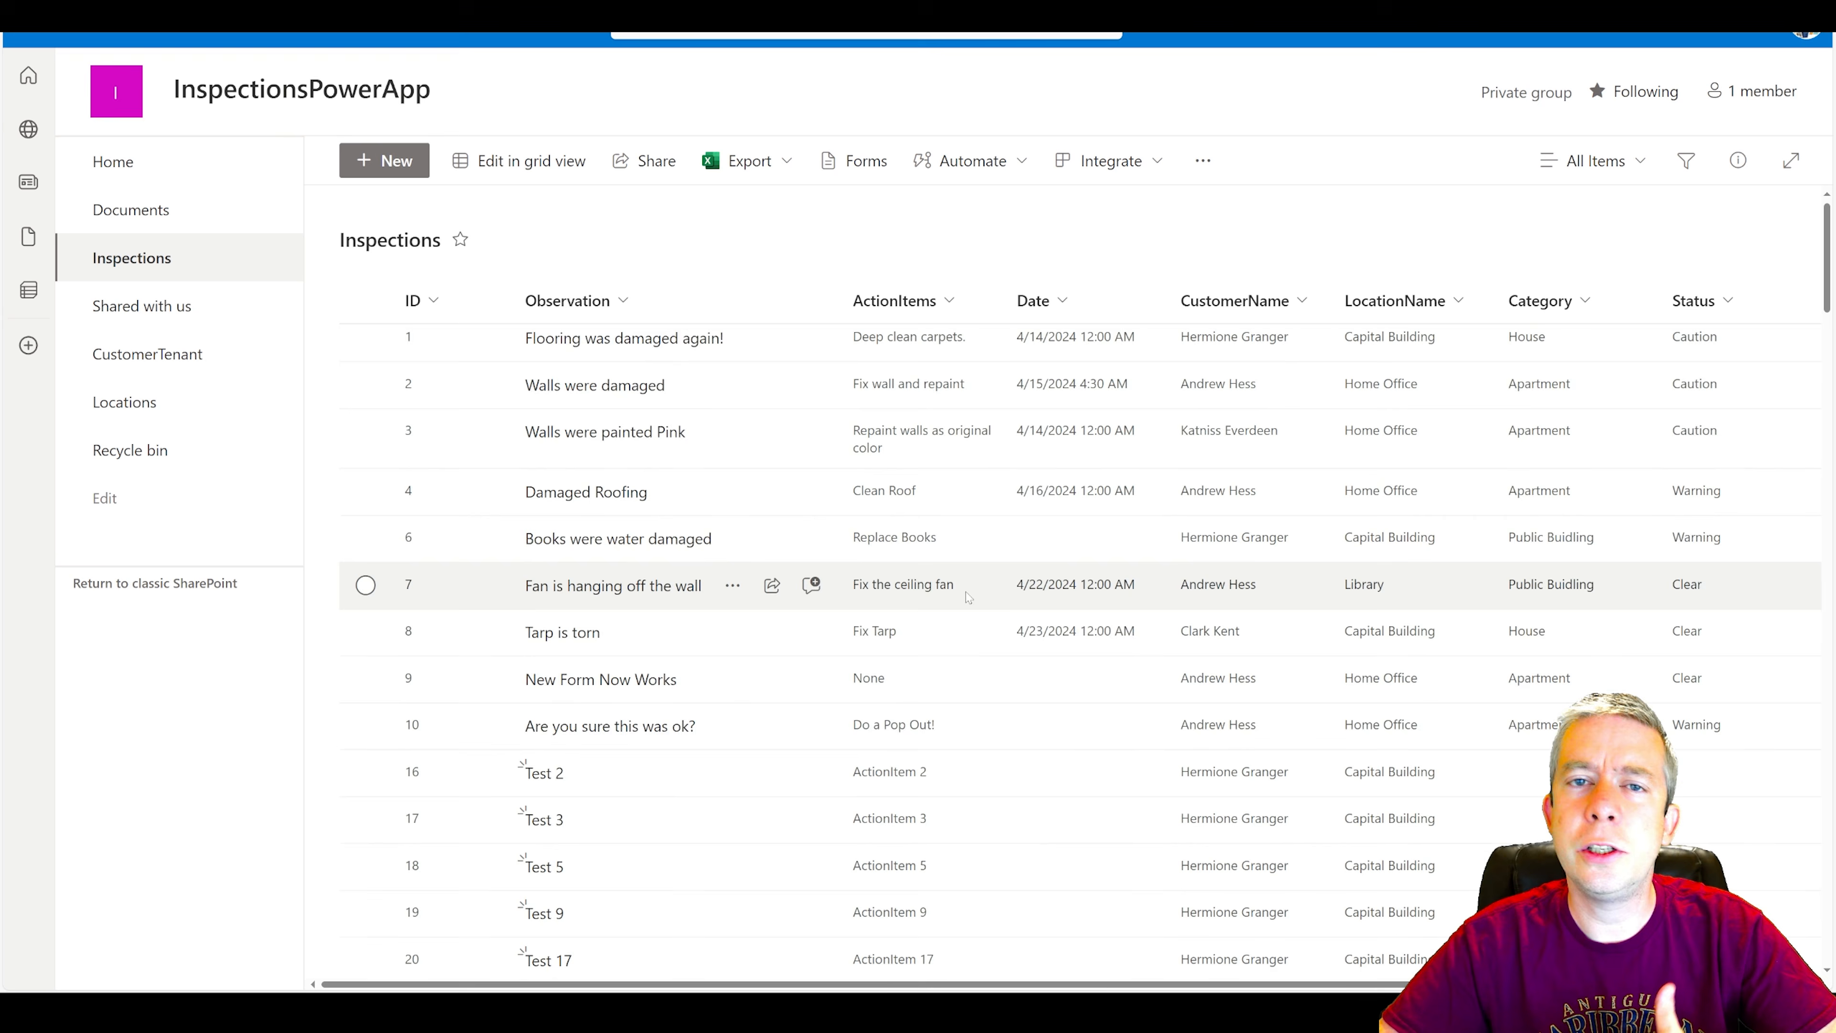
Sort the SharePoint Inspections list by ID from larger to smaller and look through the newest records.
scroll(1727, 576, down, 10)
scroll(1728, 575, down, 15)
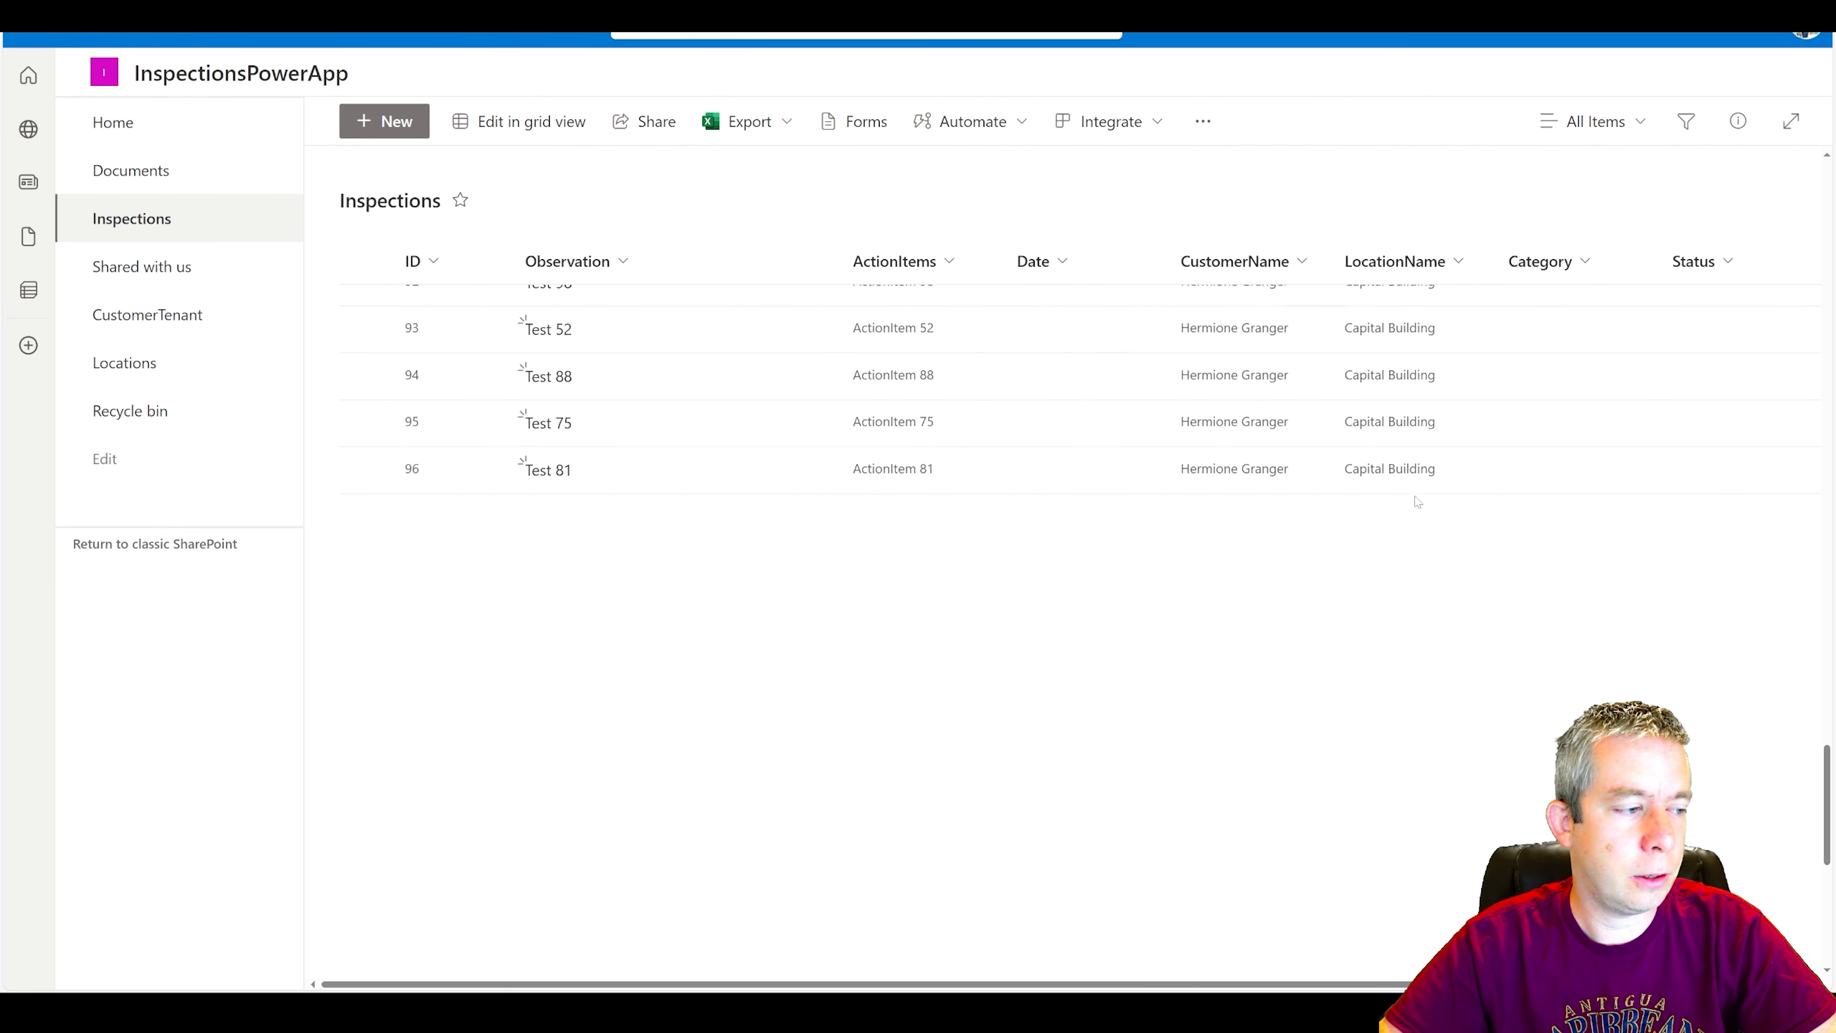
scroll(1376, 483, down, 20)
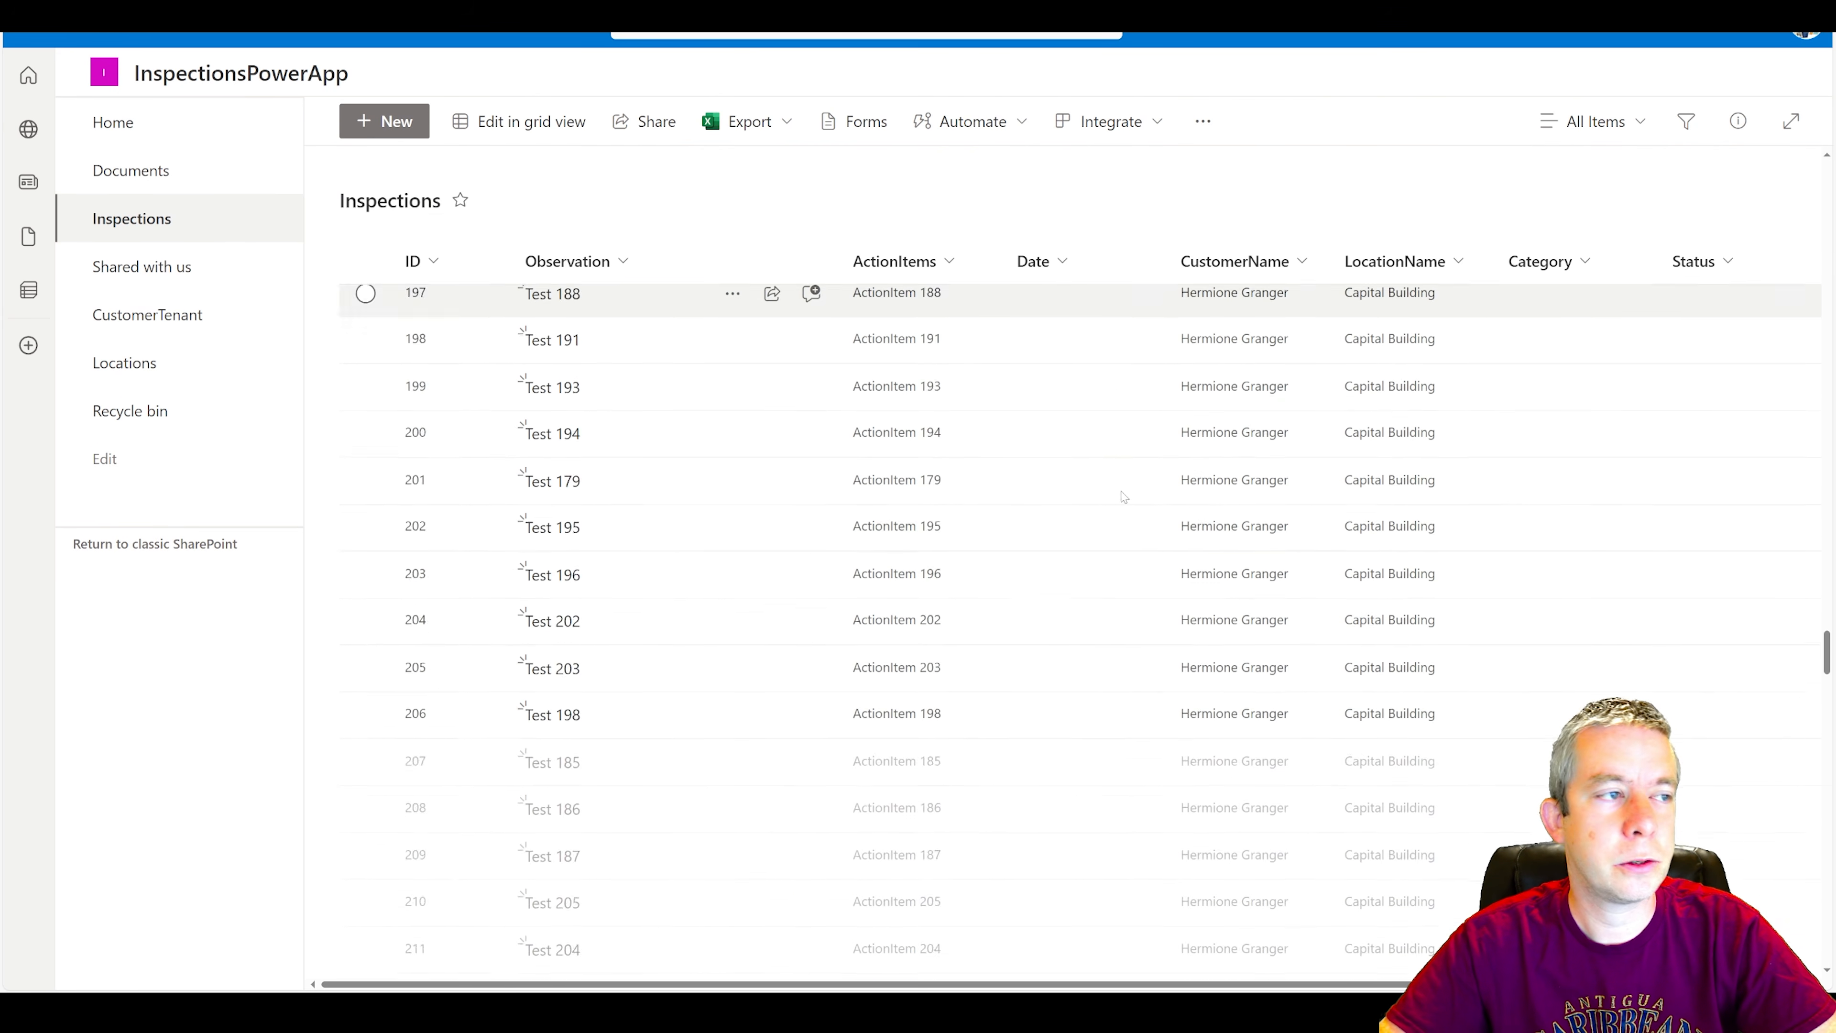
scroll(1094, 472, down, 10)
click(418, 261)
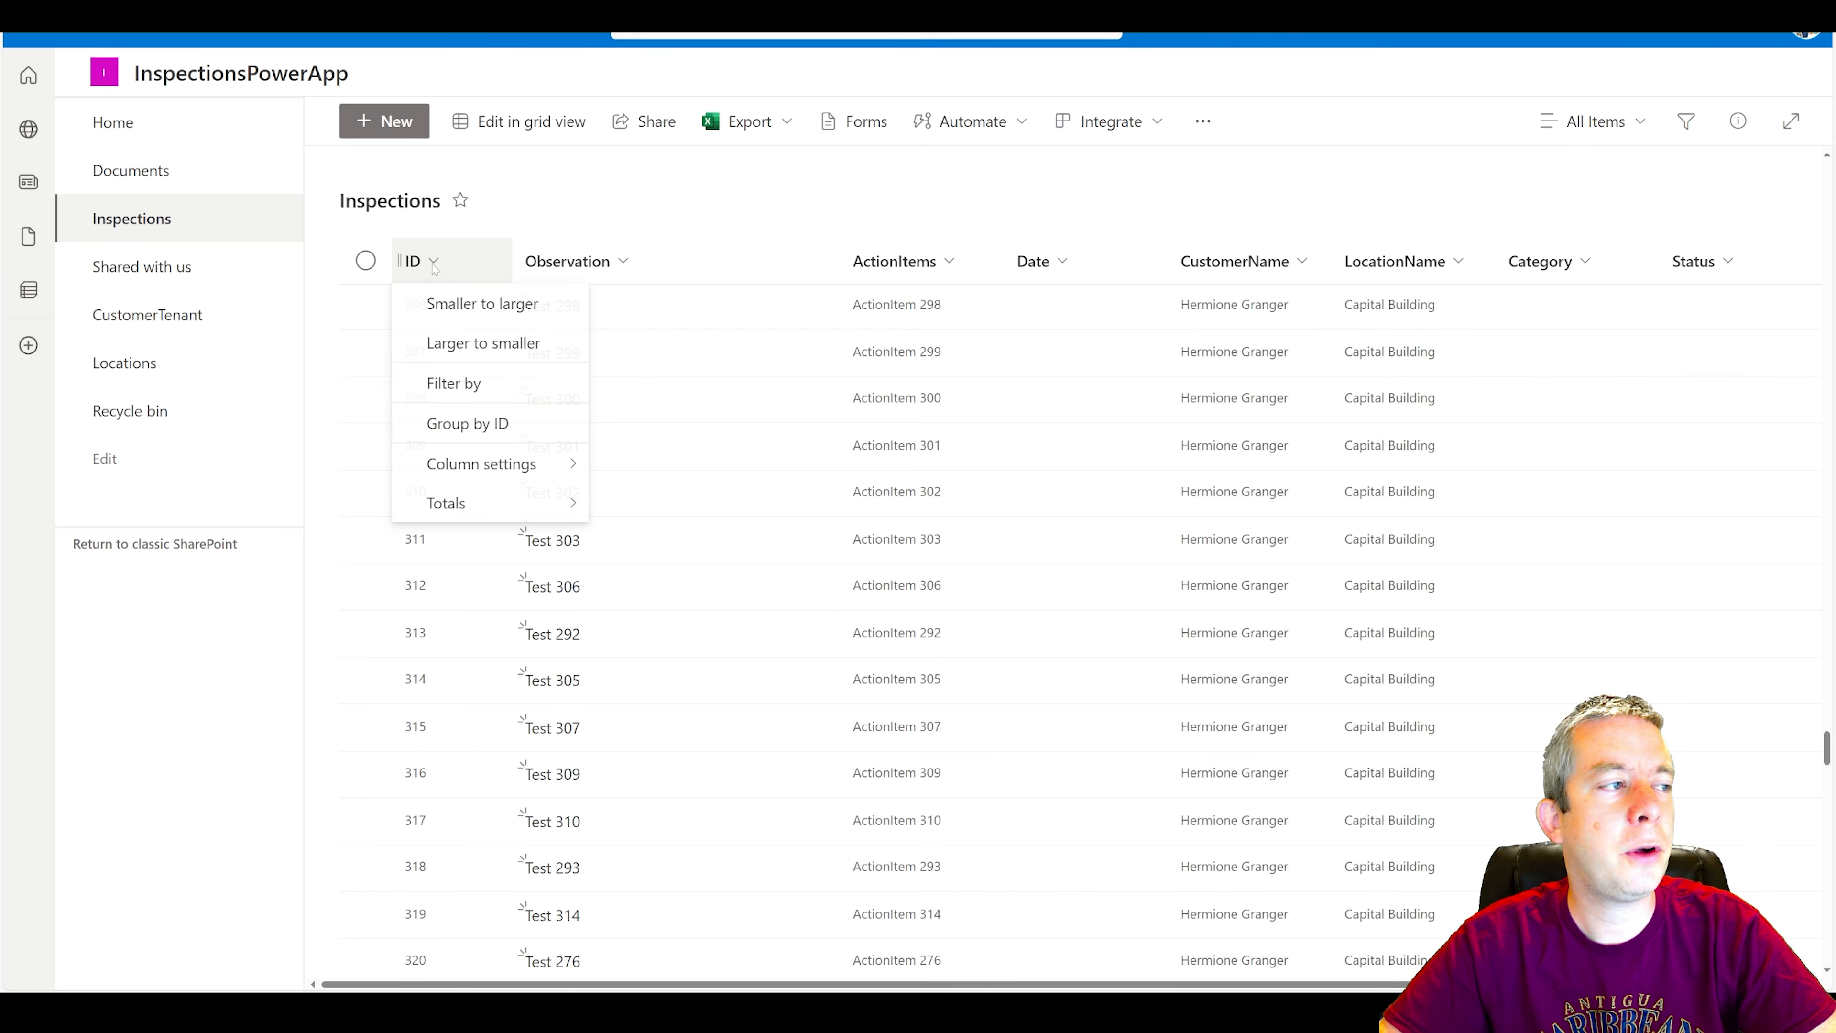
click(463, 344)
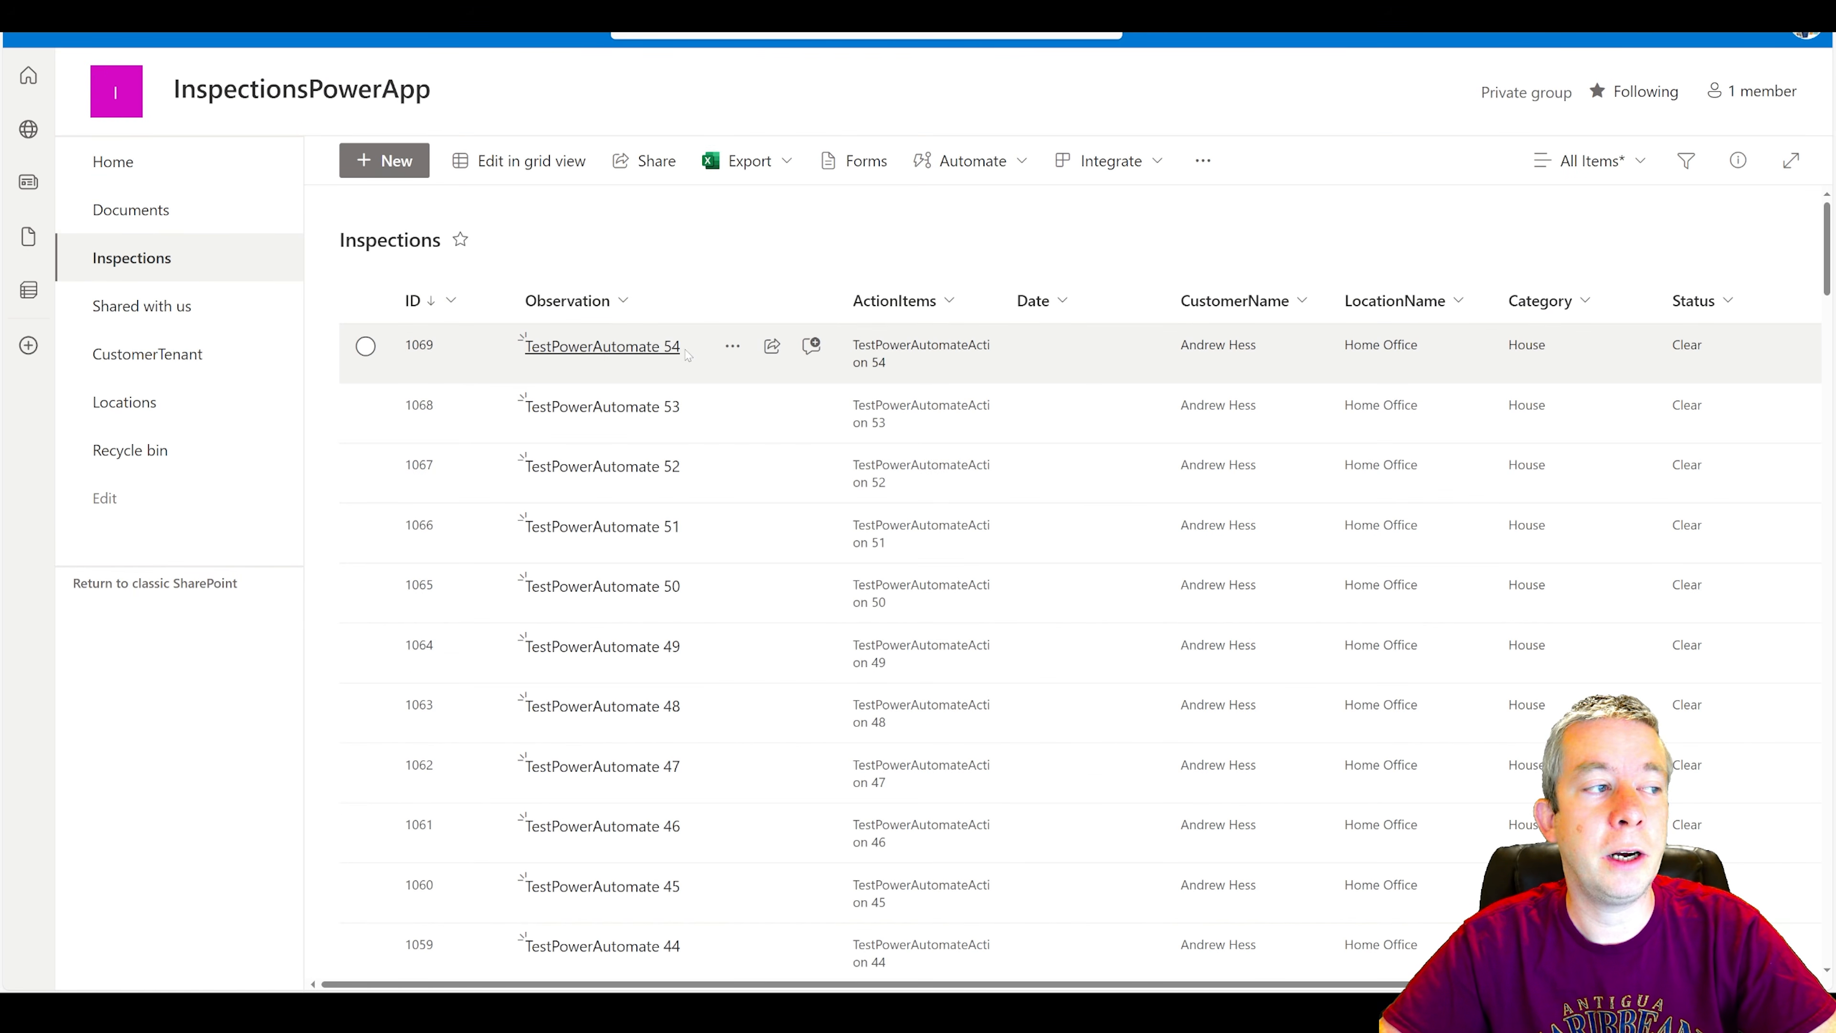
scroll(613, 615, down, 2)
scroll(613, 615, down, 10)
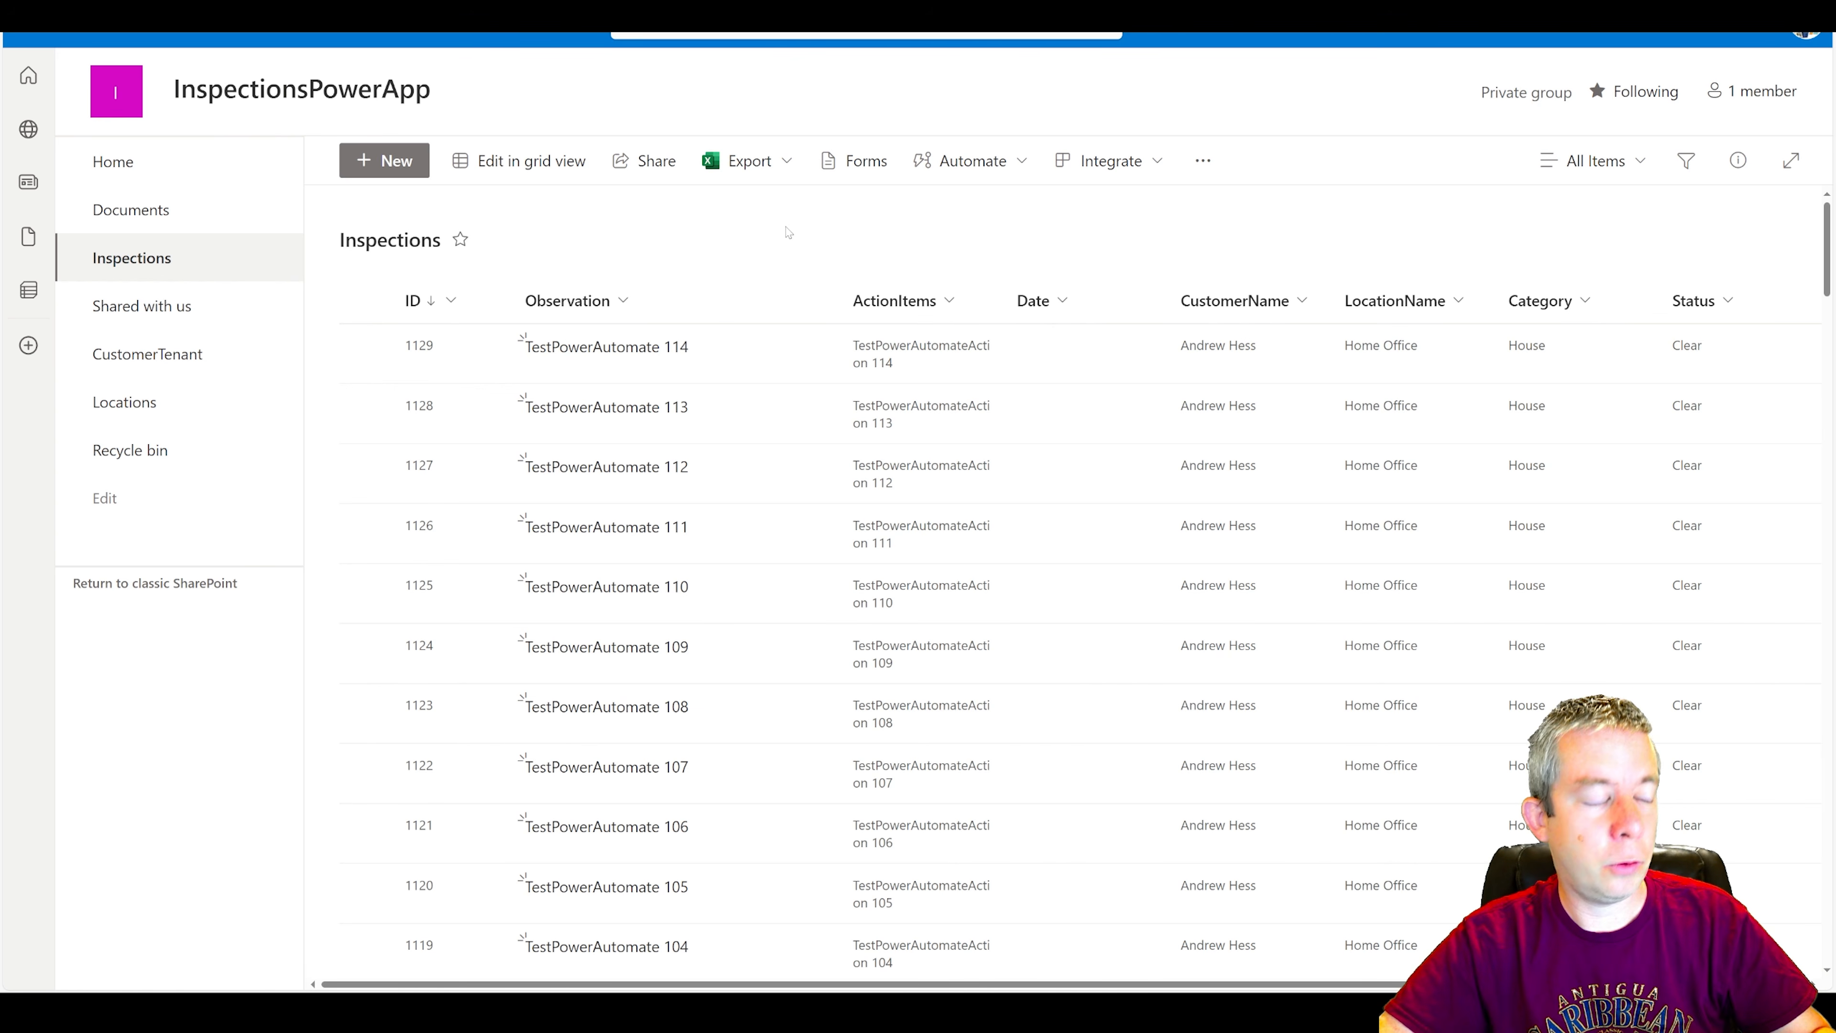
Sort the Inspections list by ID from smaller to larger.
click(437, 304)
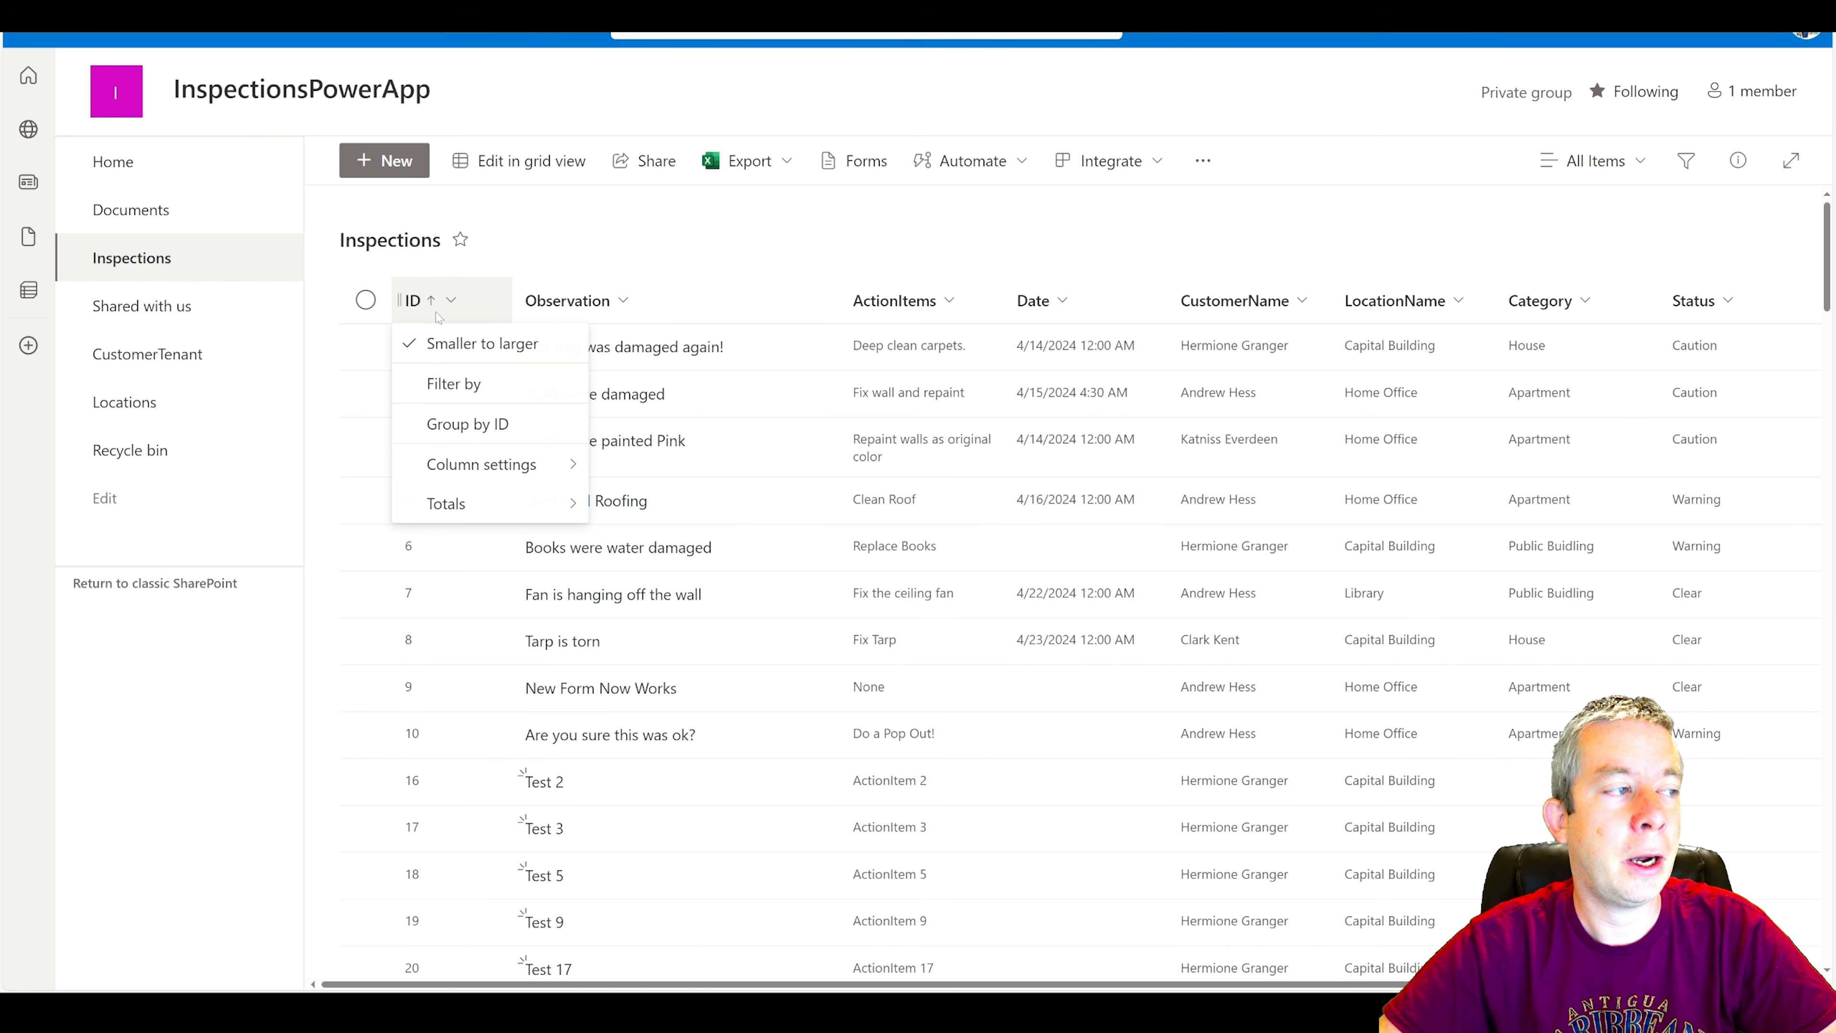
click(645, 242)
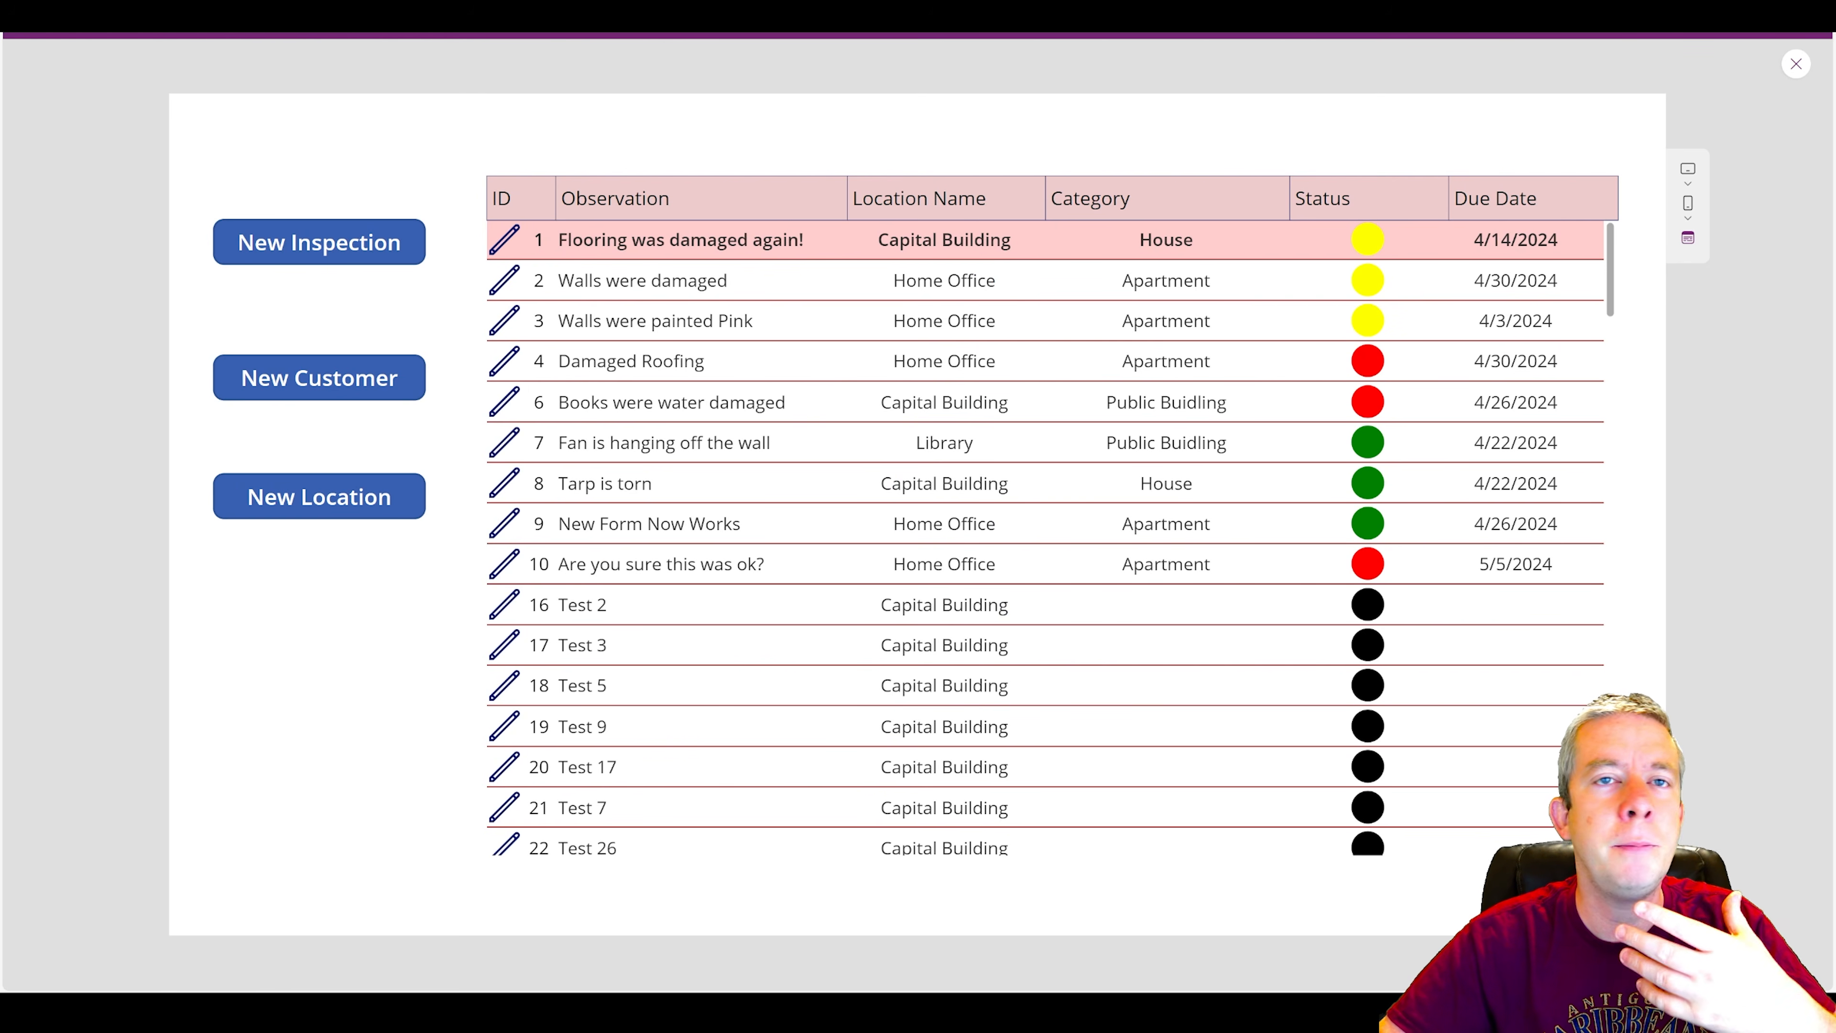
Leave the Power Apps preview and set the app's data row limit to 500 in its general settings.
click(1791, 65)
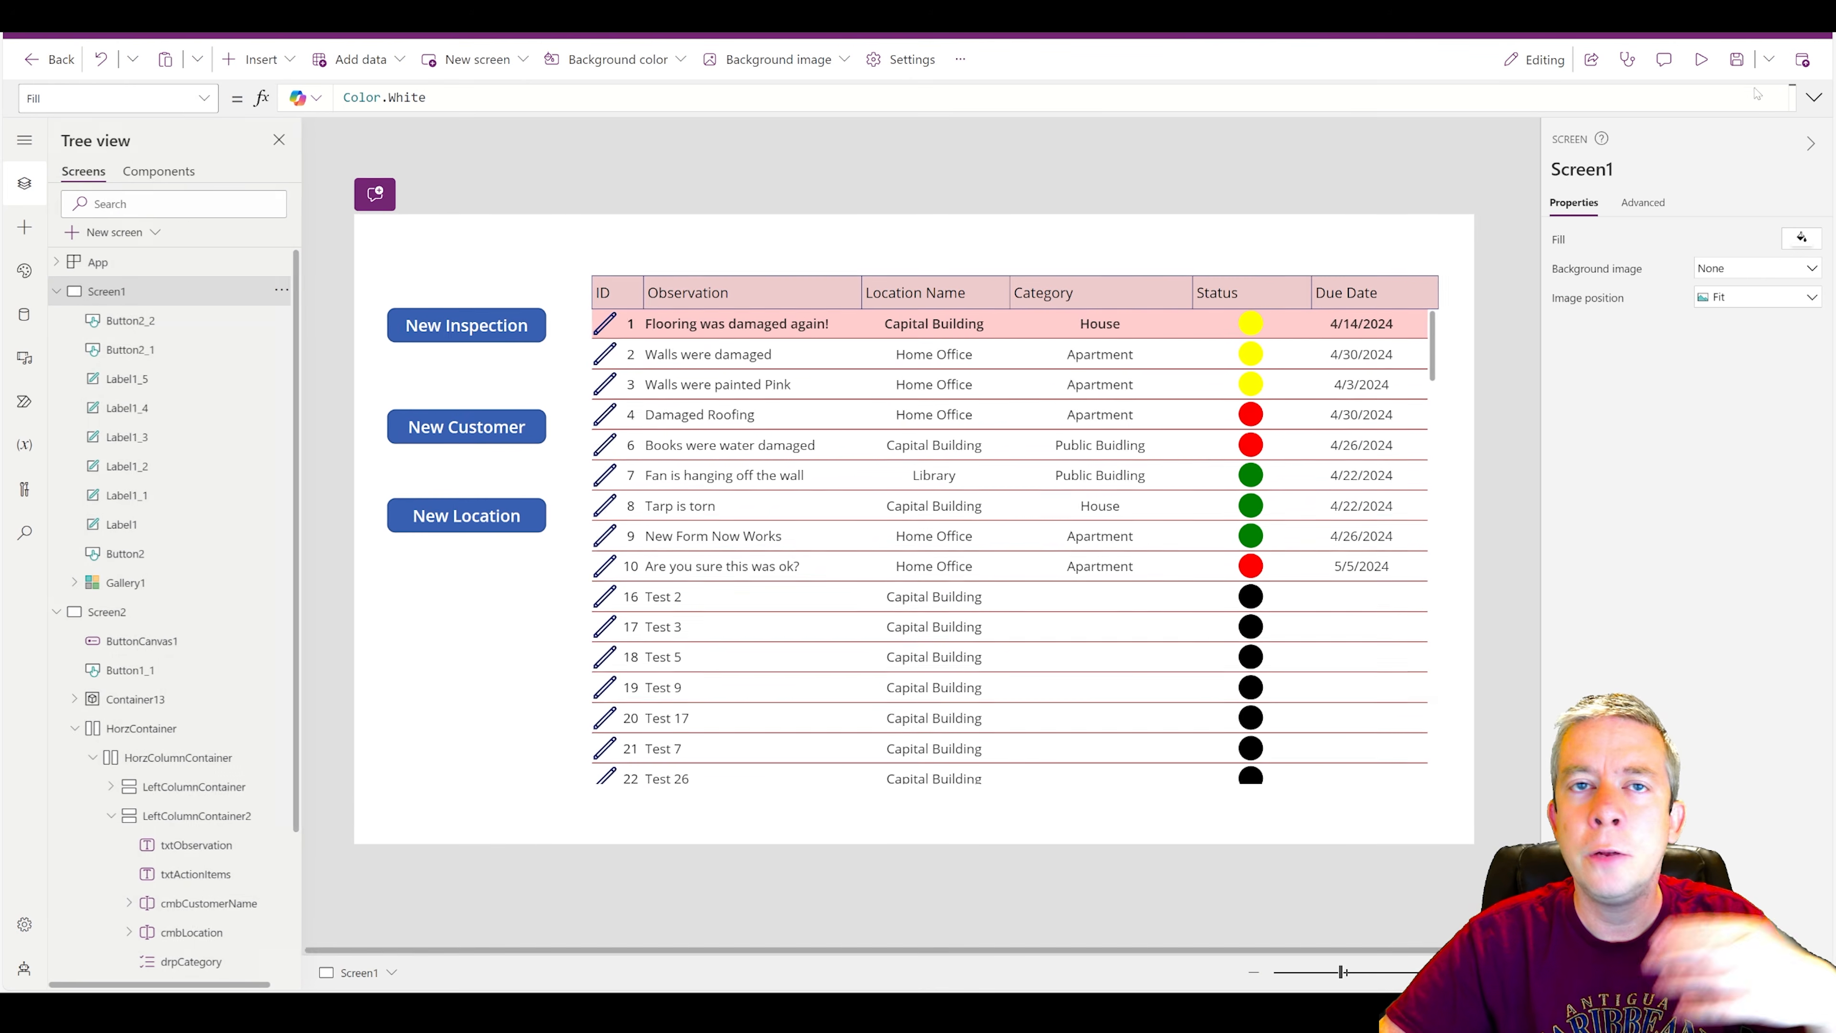
click(887, 75)
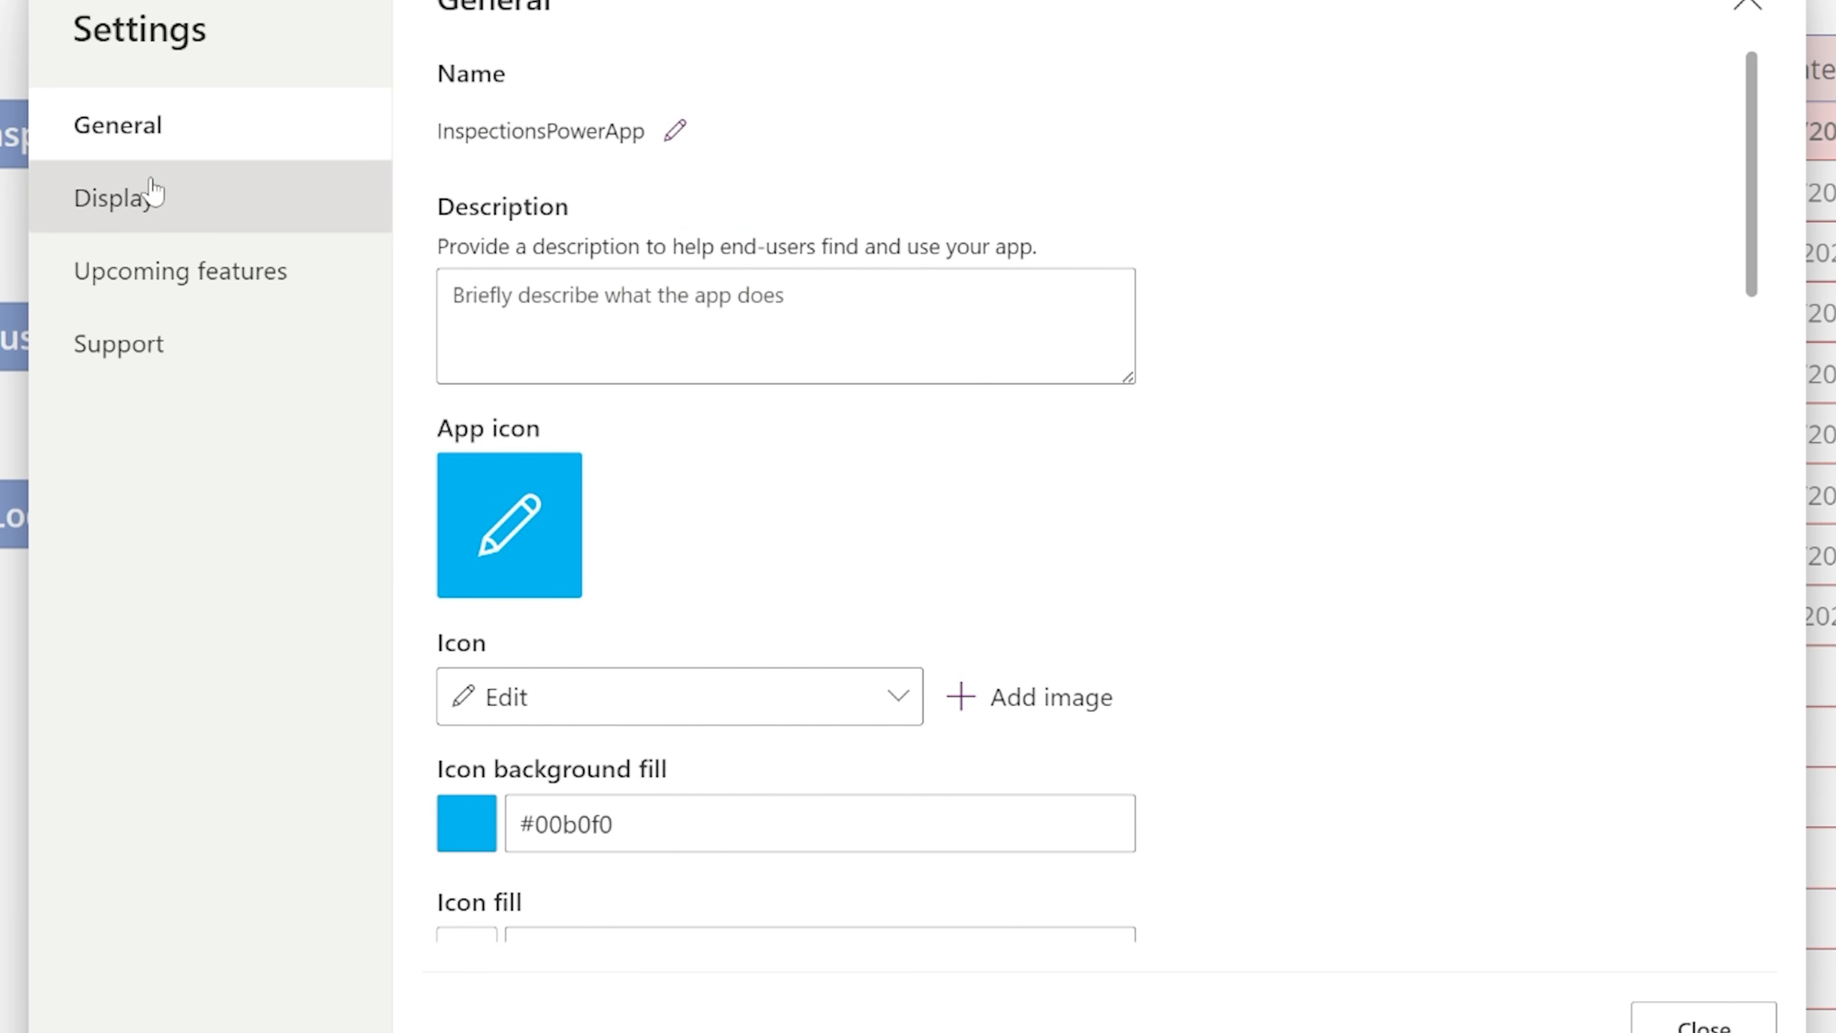
scroll(767, 431, down, 15)
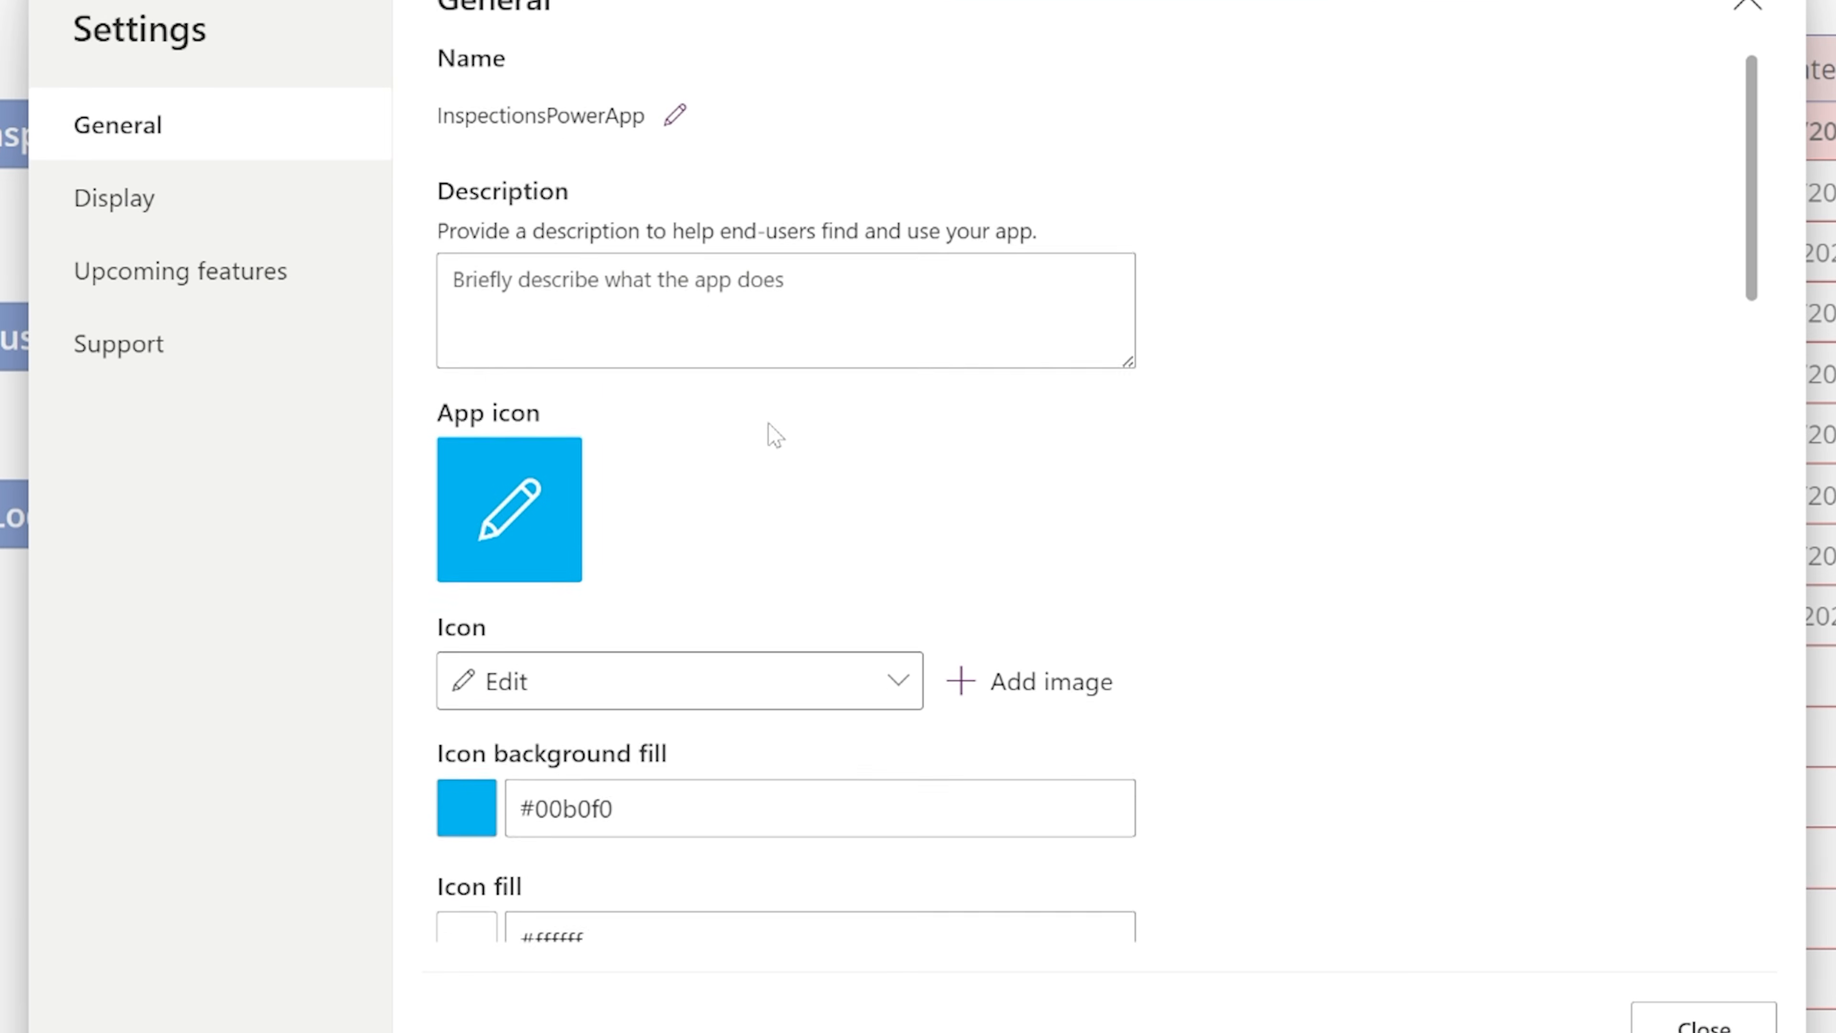
scroll(564, 180, down, 4)
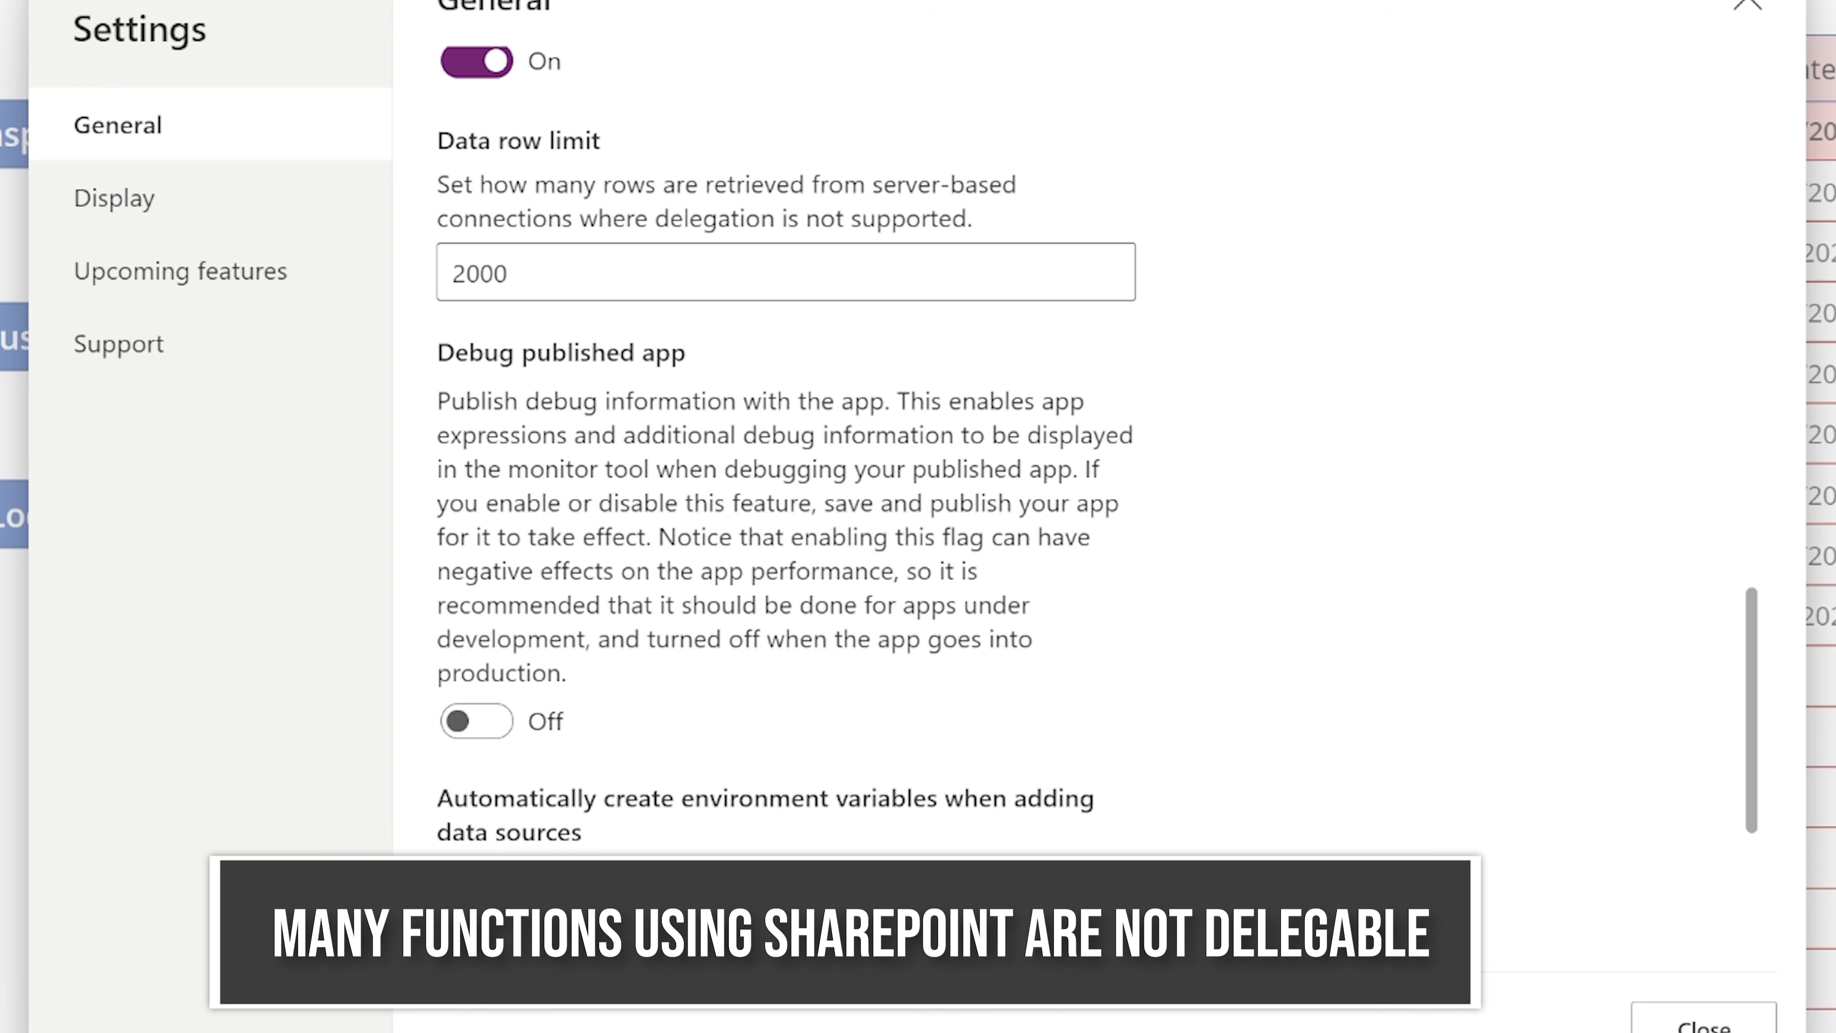
drag(509, 273, 399, 269)
text(520)
key(BackSpace)
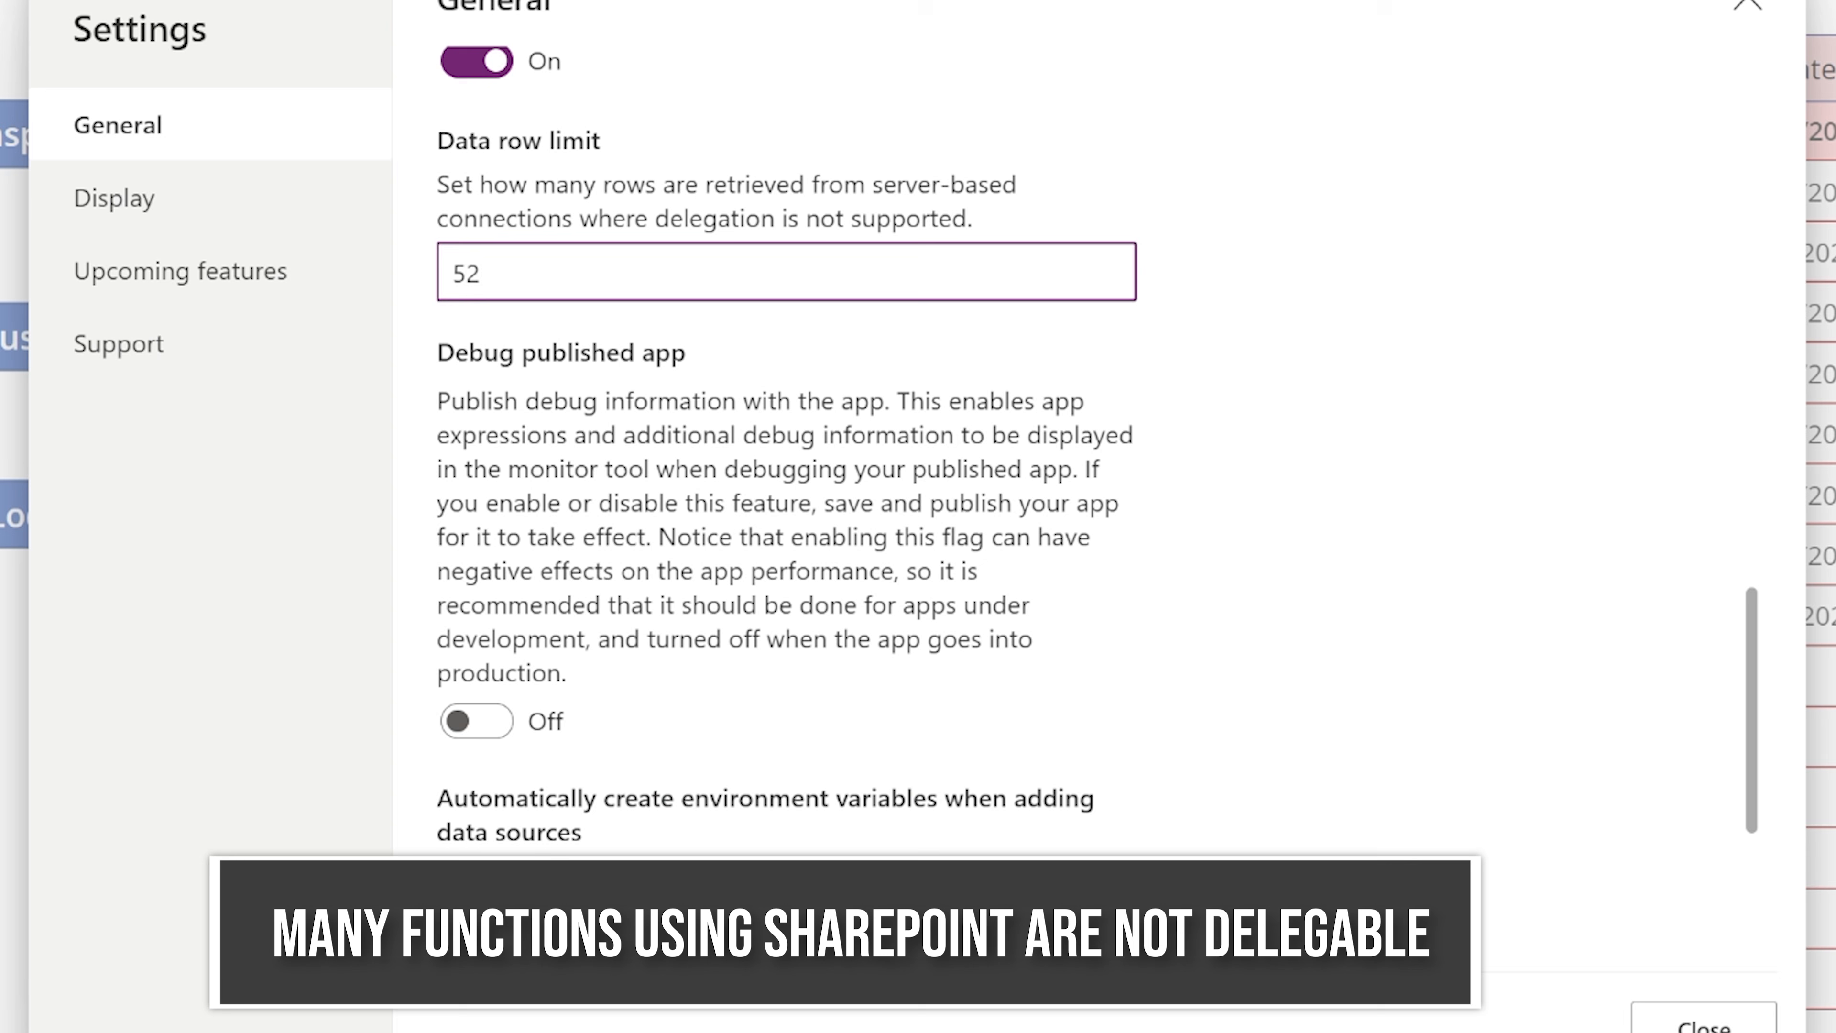
key(BackSpace)
text(00)
Set the app's data row limit to 2000.
drag(499, 274, 390, 272)
text(2000)
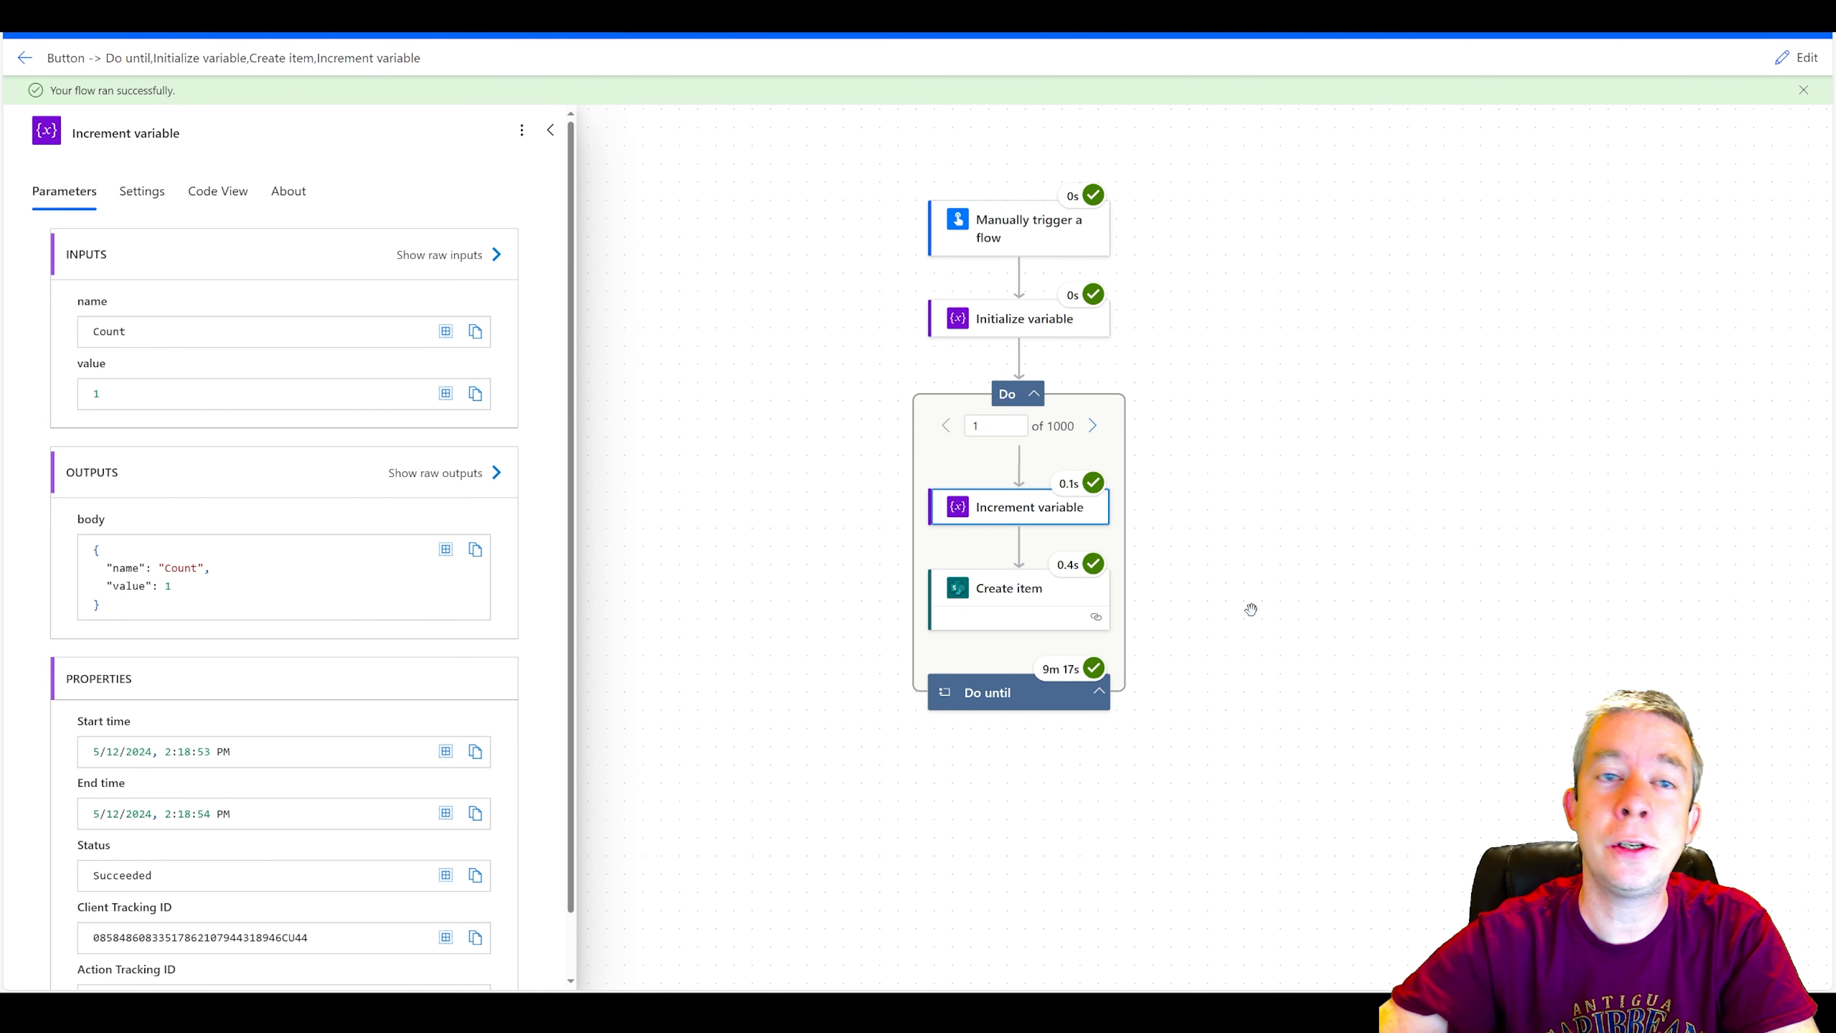
Examine the run details of Create item in the first loop iteration and check the records in the SharePoint list.
click(980, 605)
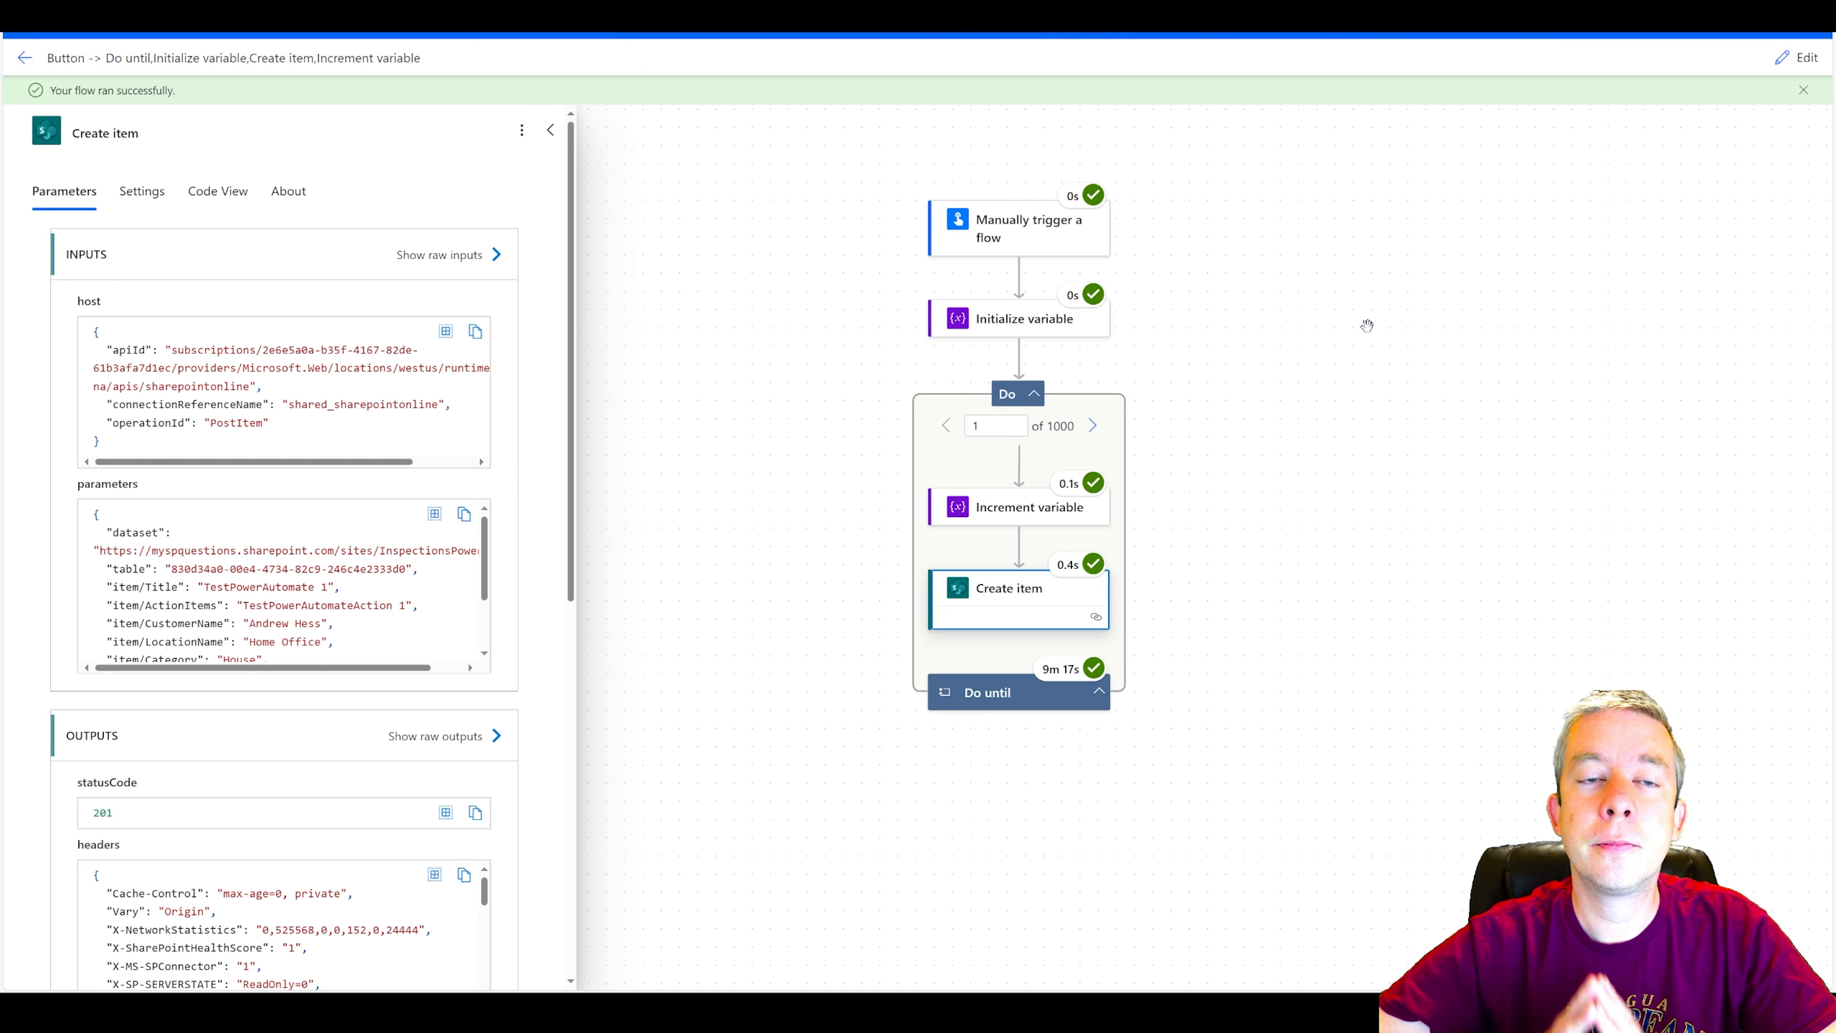
key(ctrl+Tab)
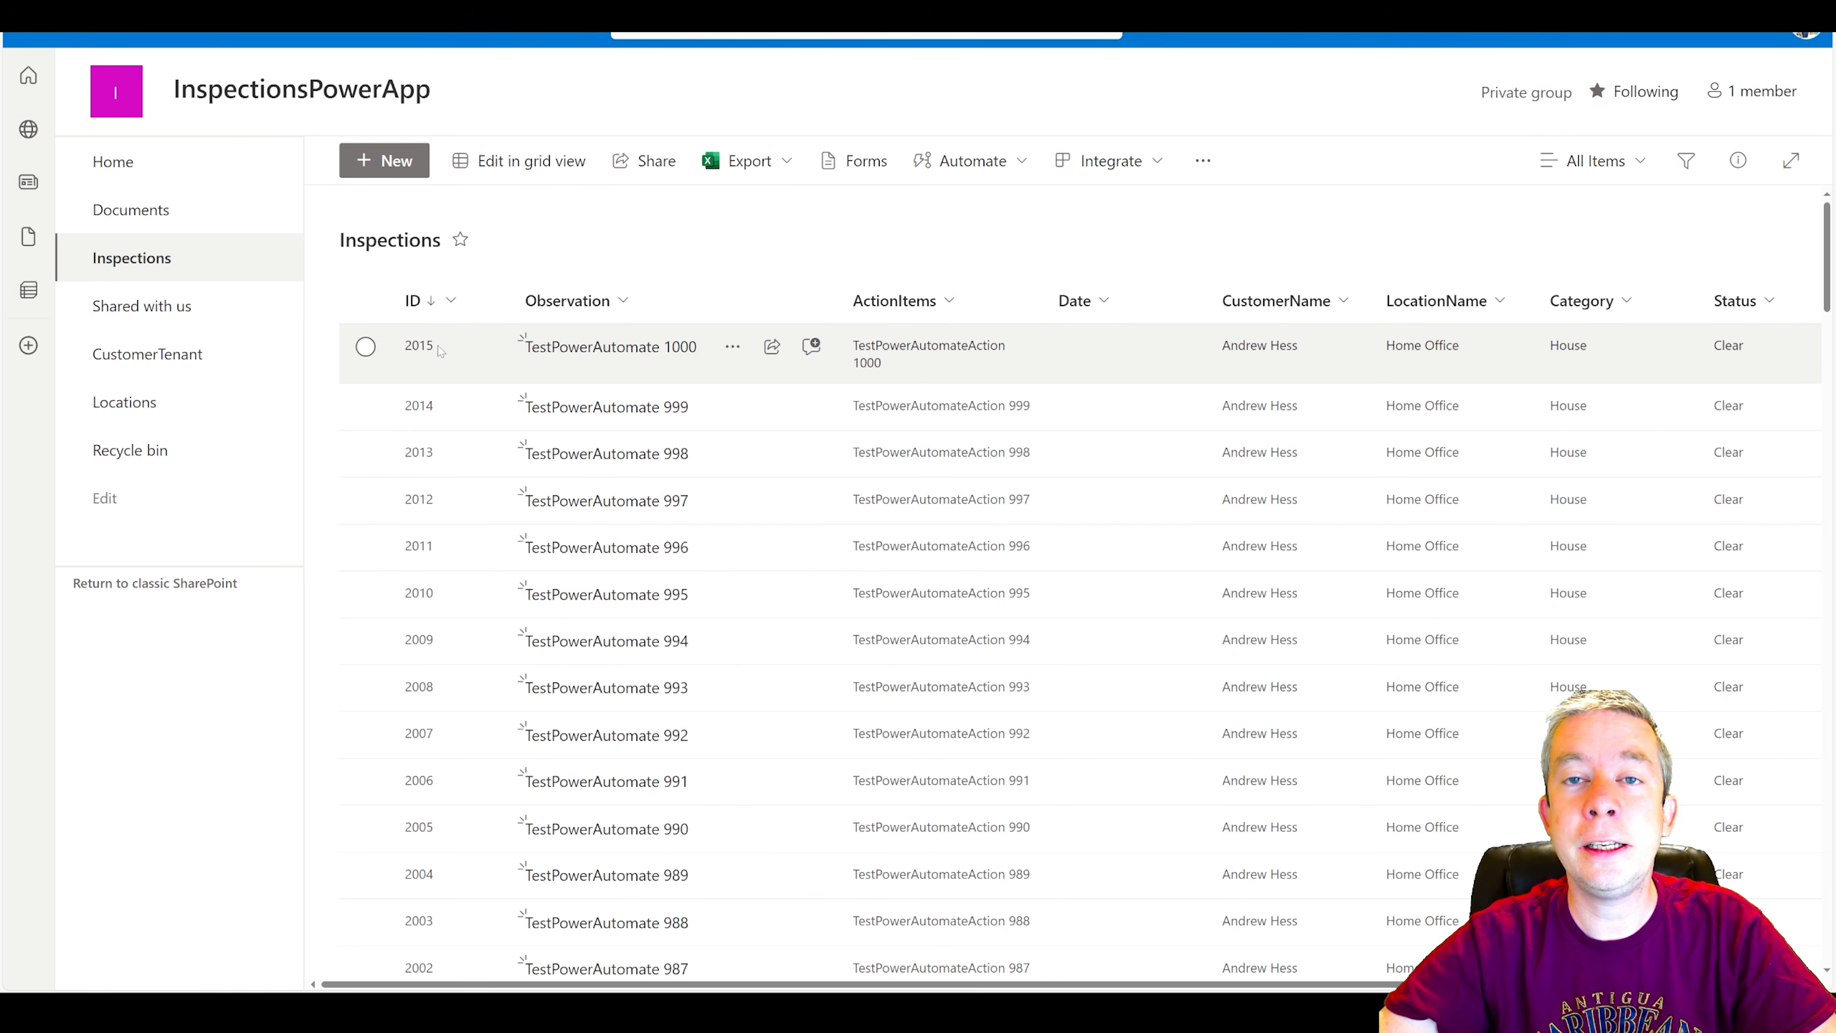
Switch to Power Apps, preview the app and start a new inspection with the observation "I can't search my ID".
key(ctrl+Tab)
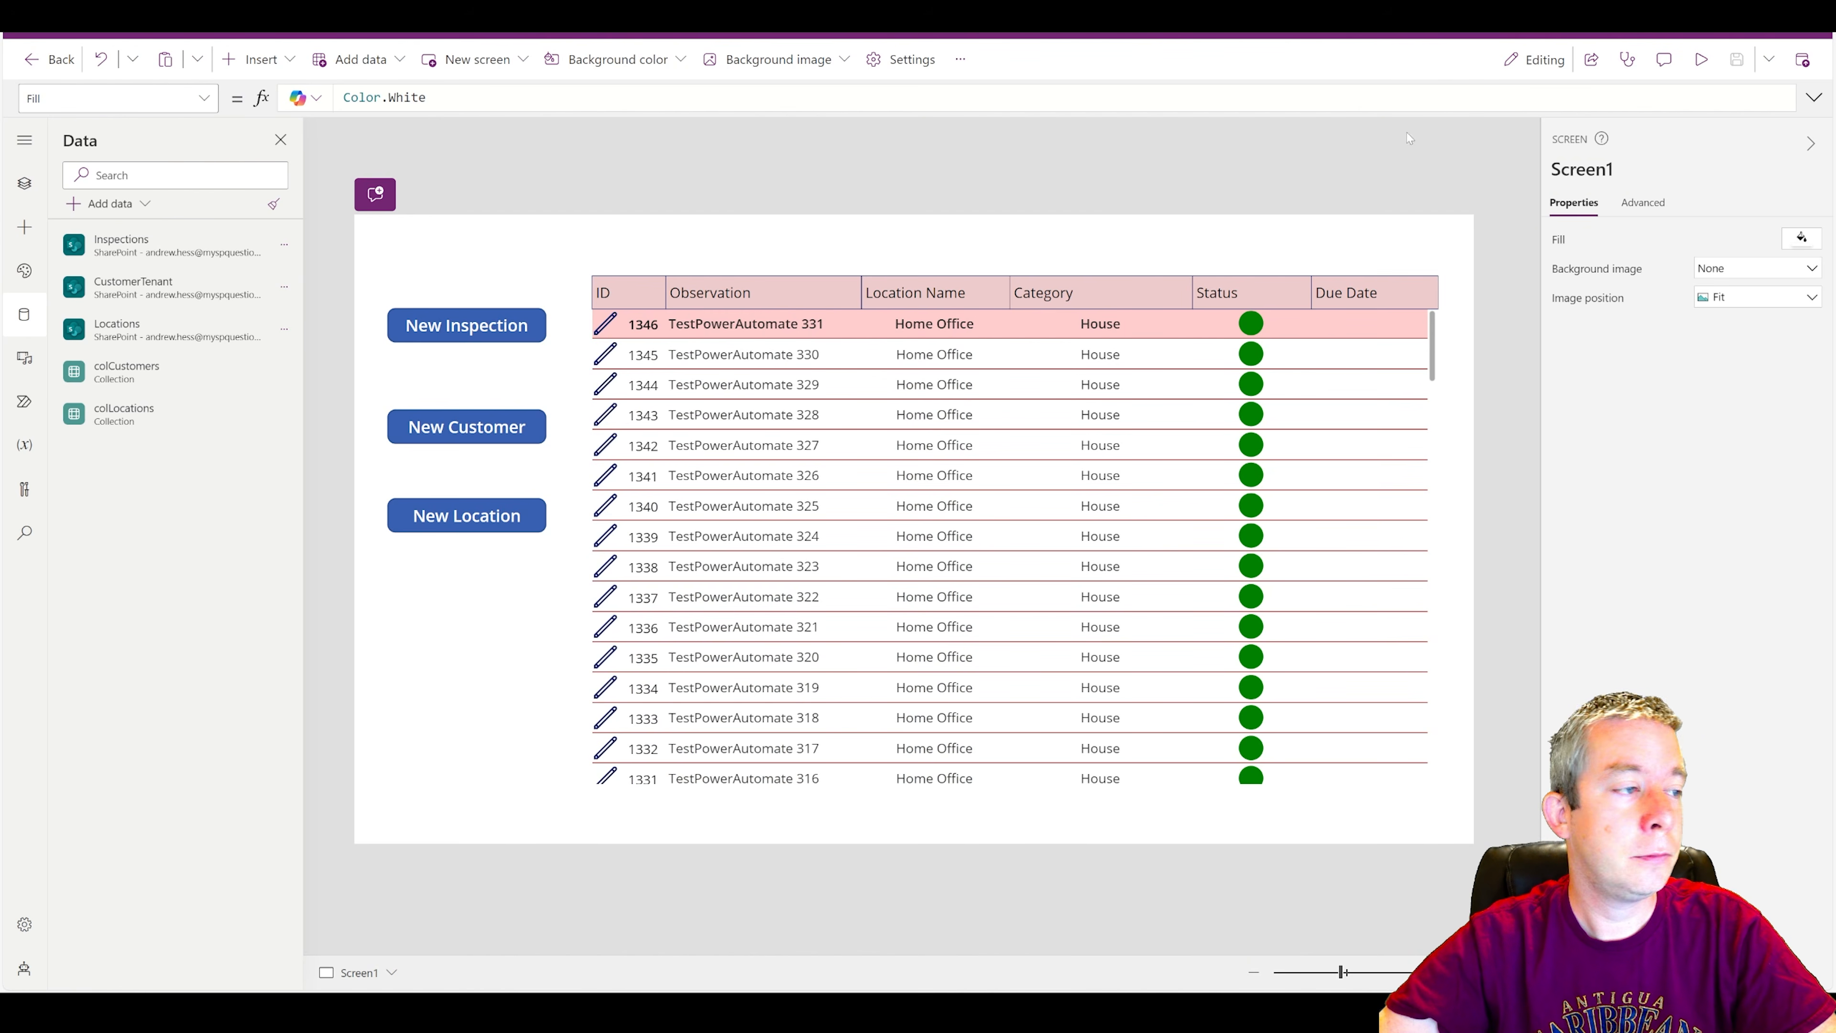
click(1700, 59)
click(332, 241)
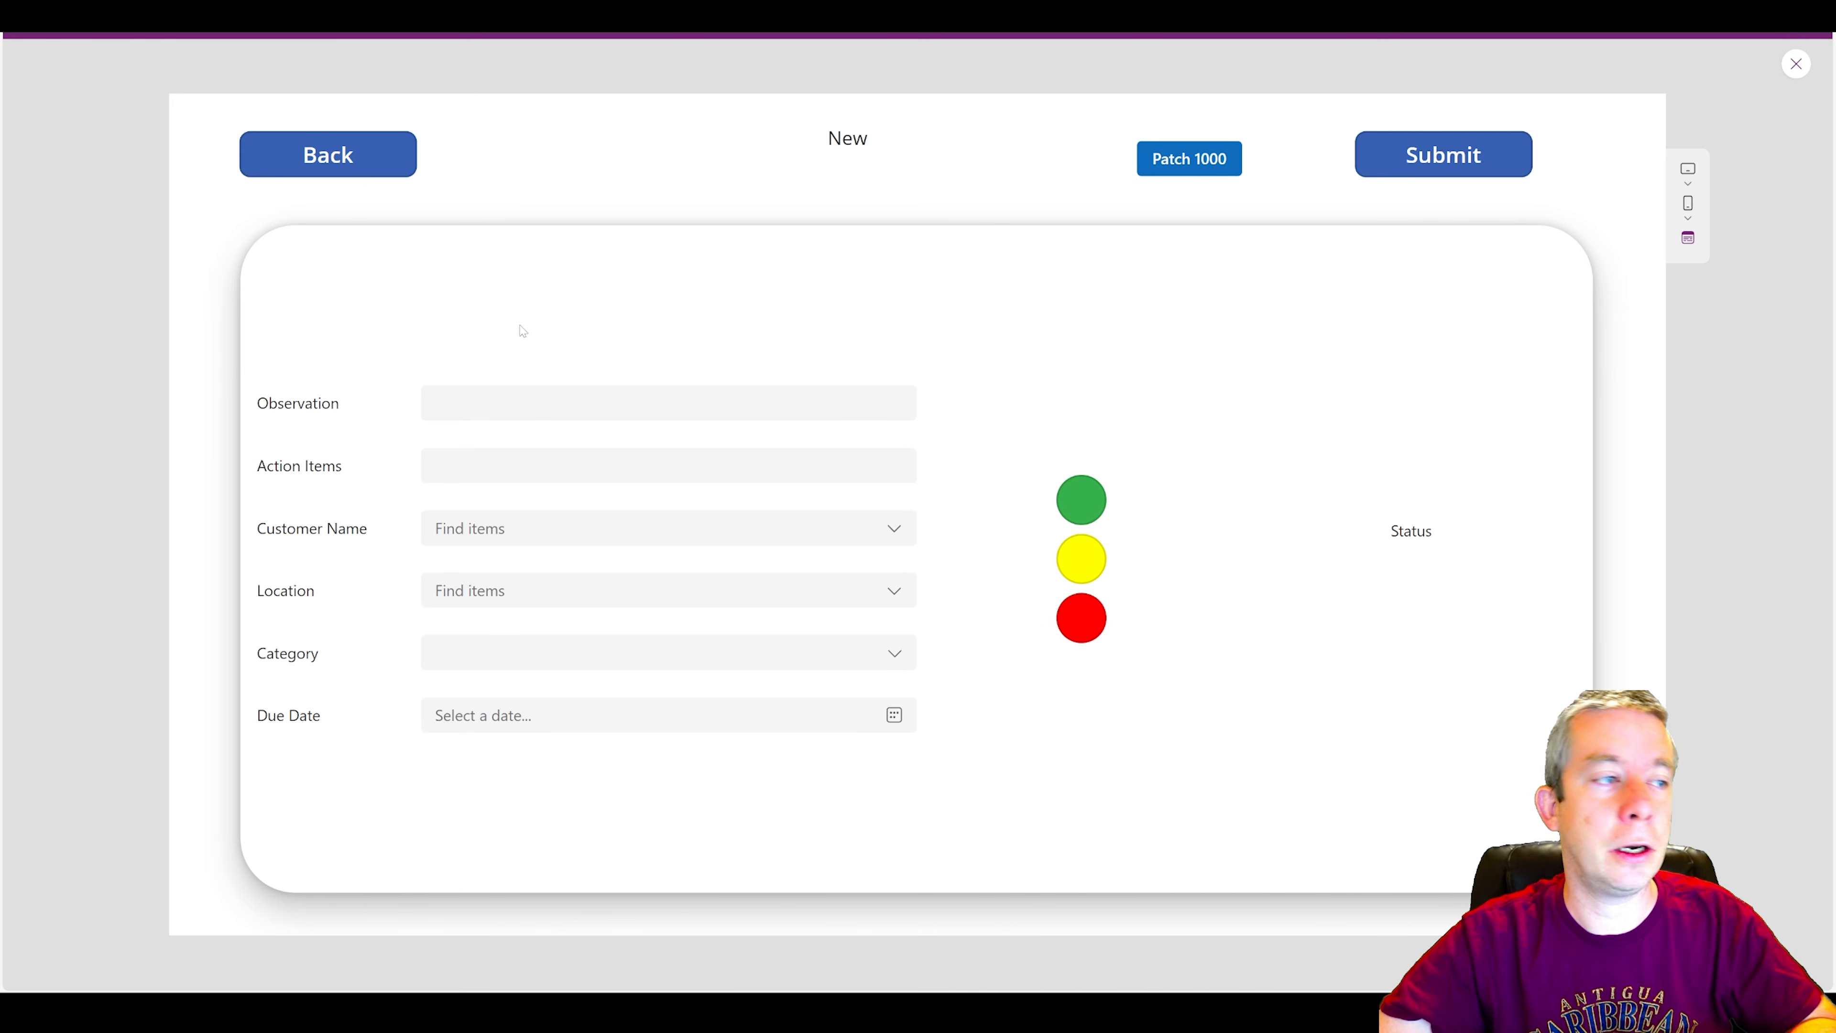
click(435, 403)
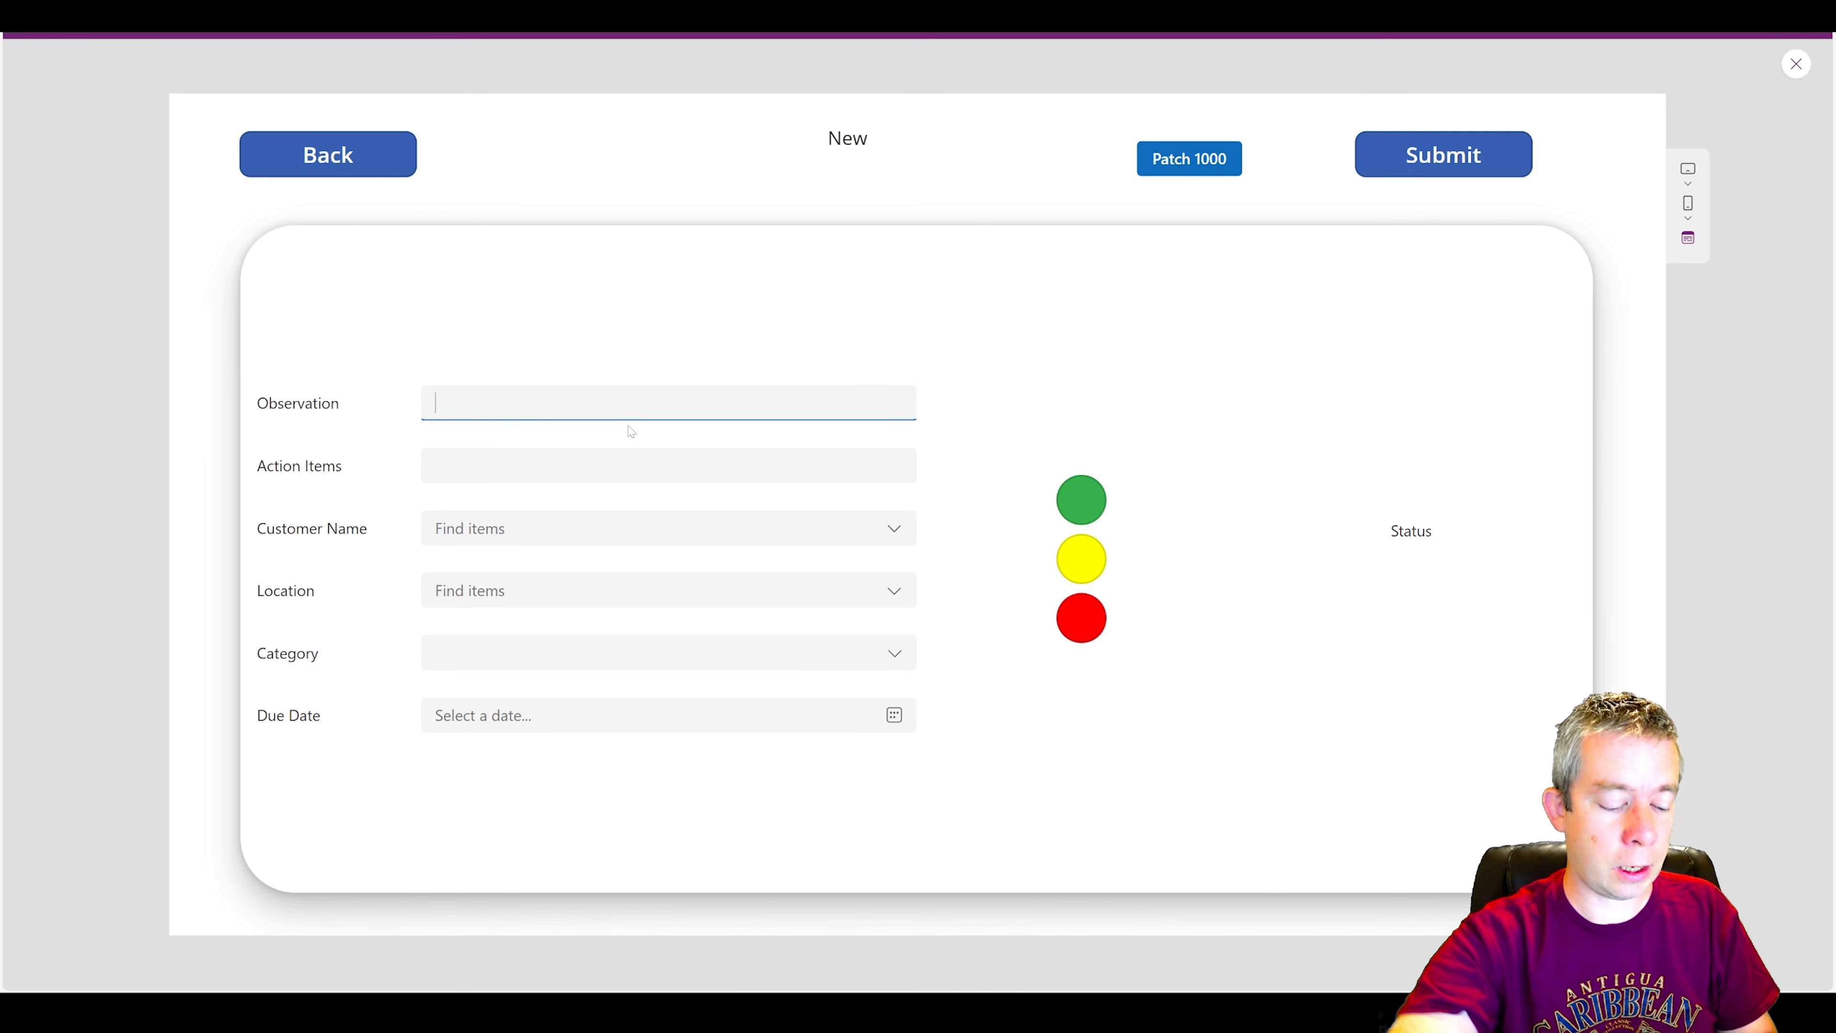
text(I)
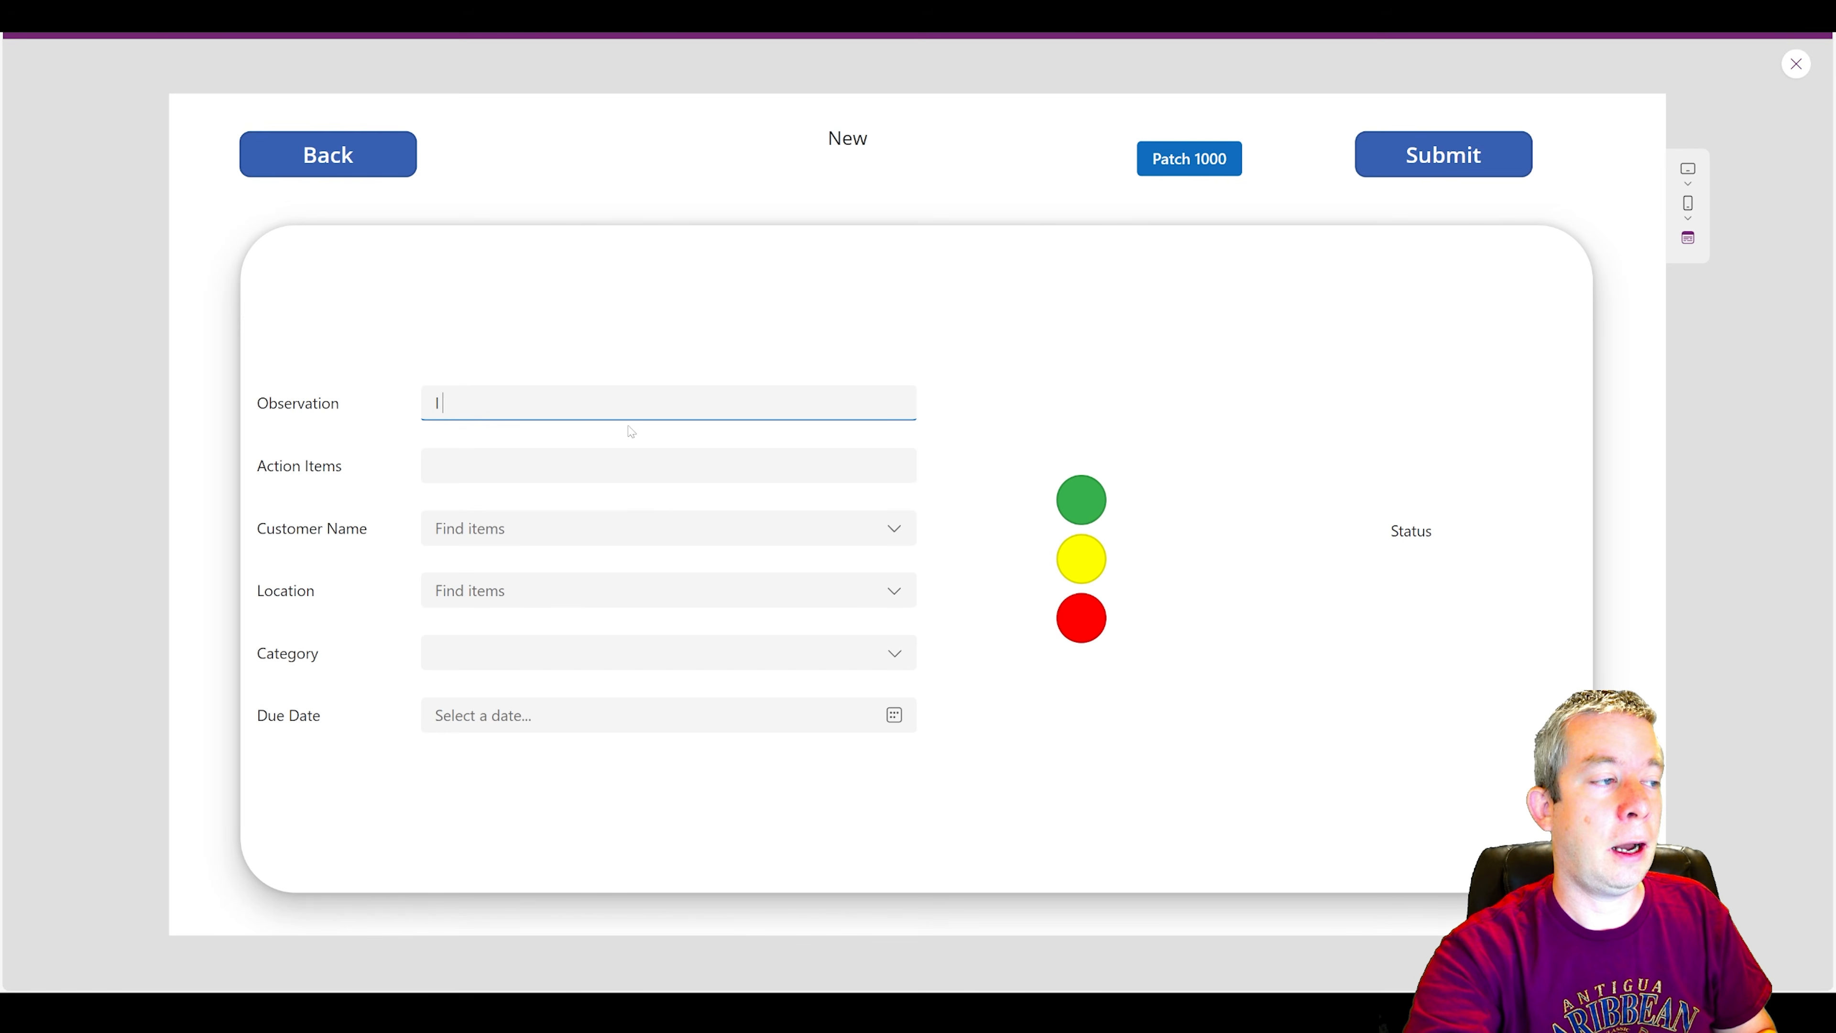
text( can't search my)
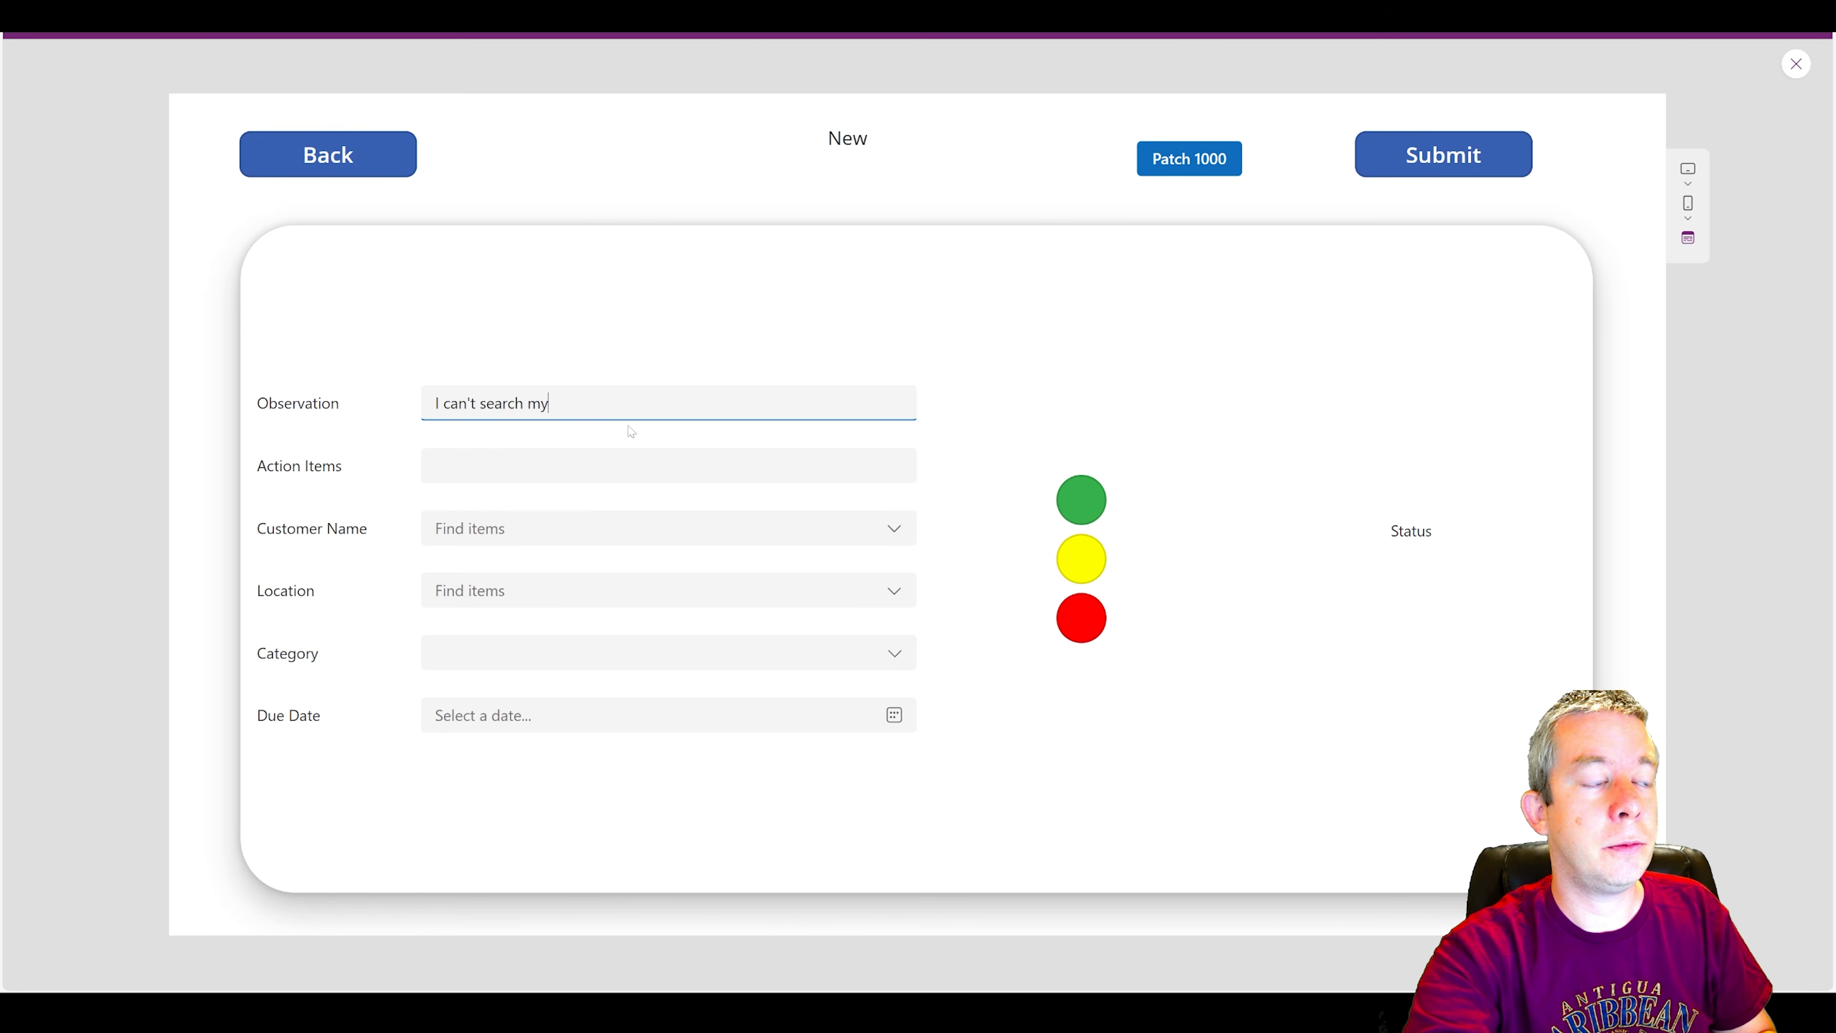
text( ID)
Enter "Fix with delegation" as the action item and choose the first listed customer name.
click(461, 474)
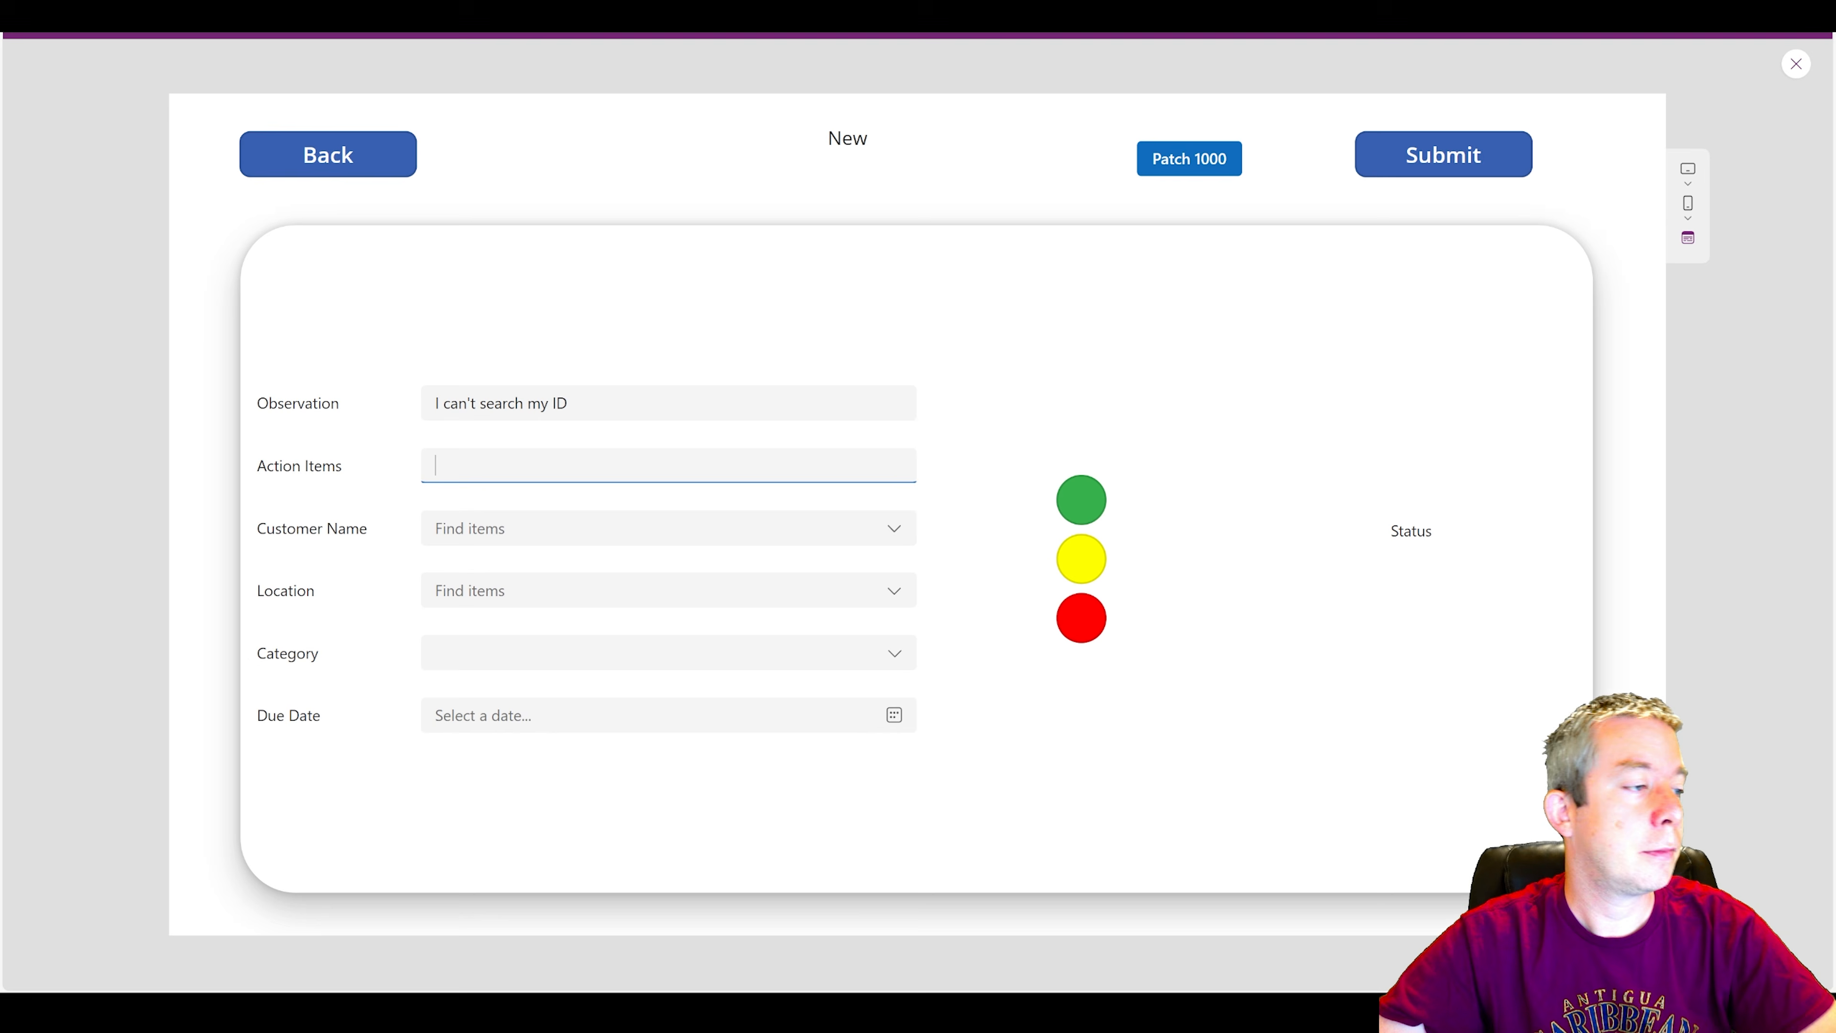
text(Fi)
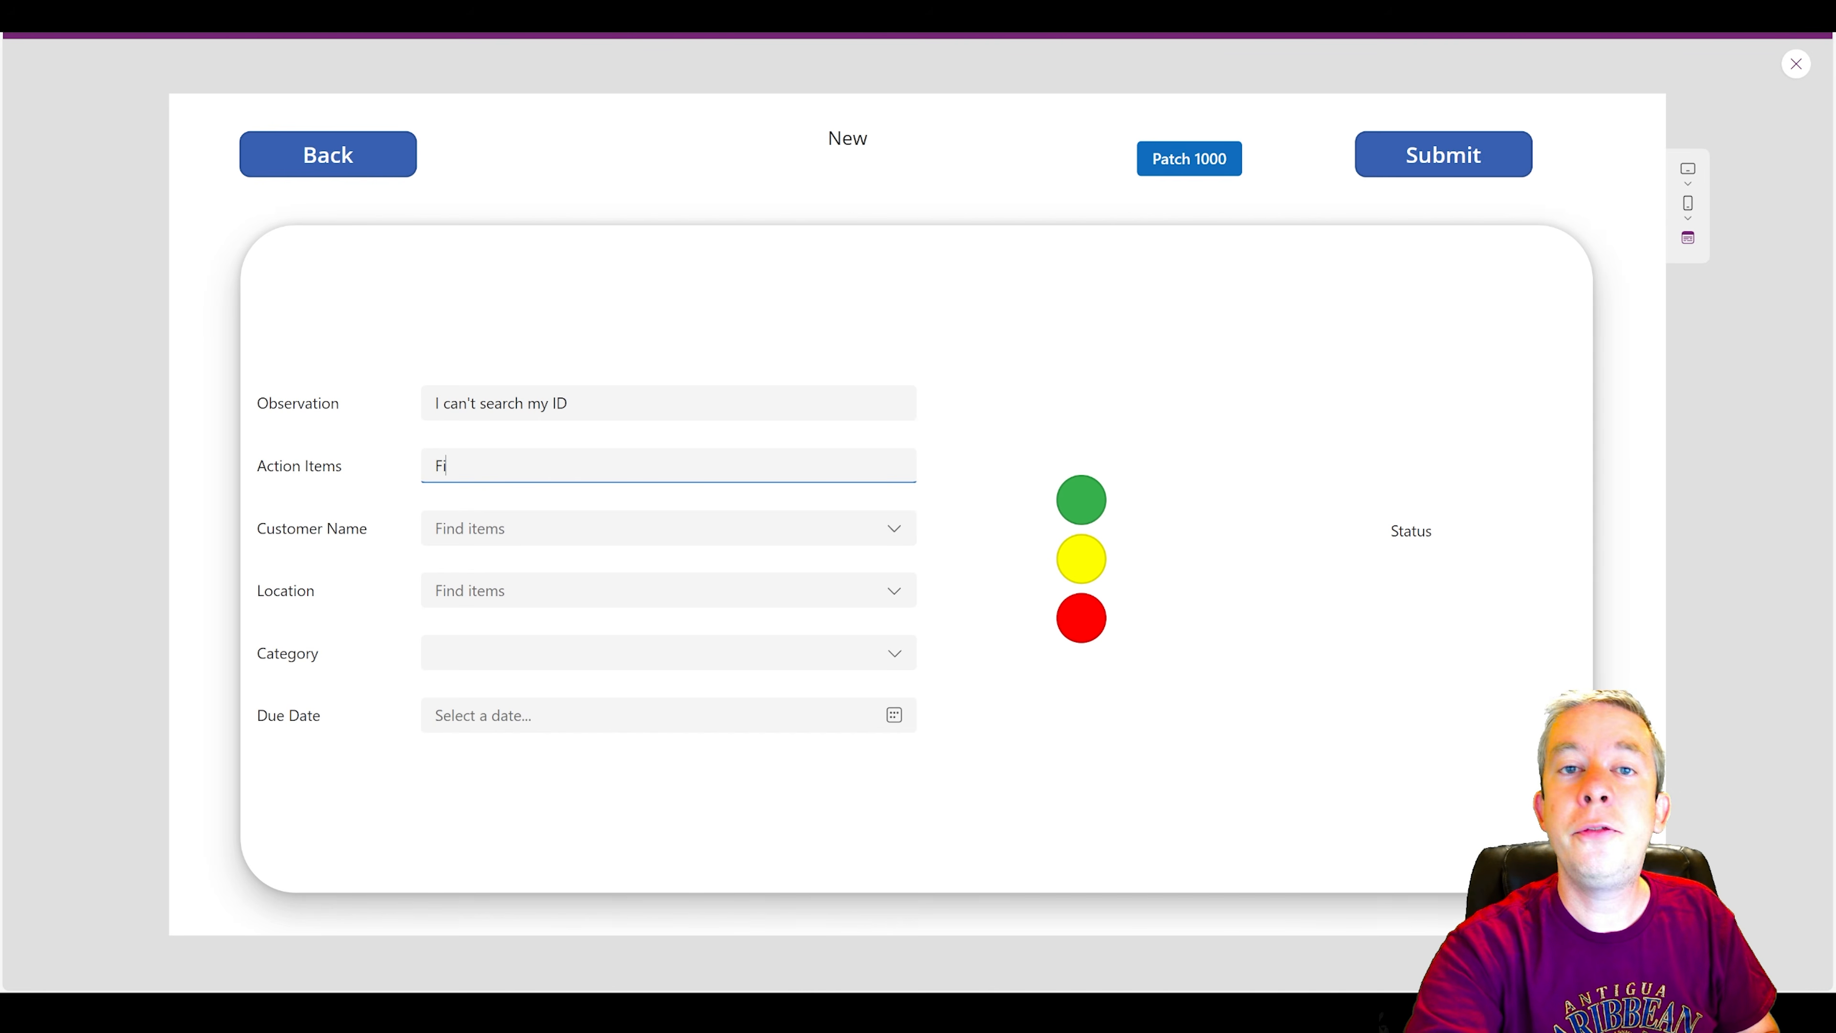
text(x with deleg)
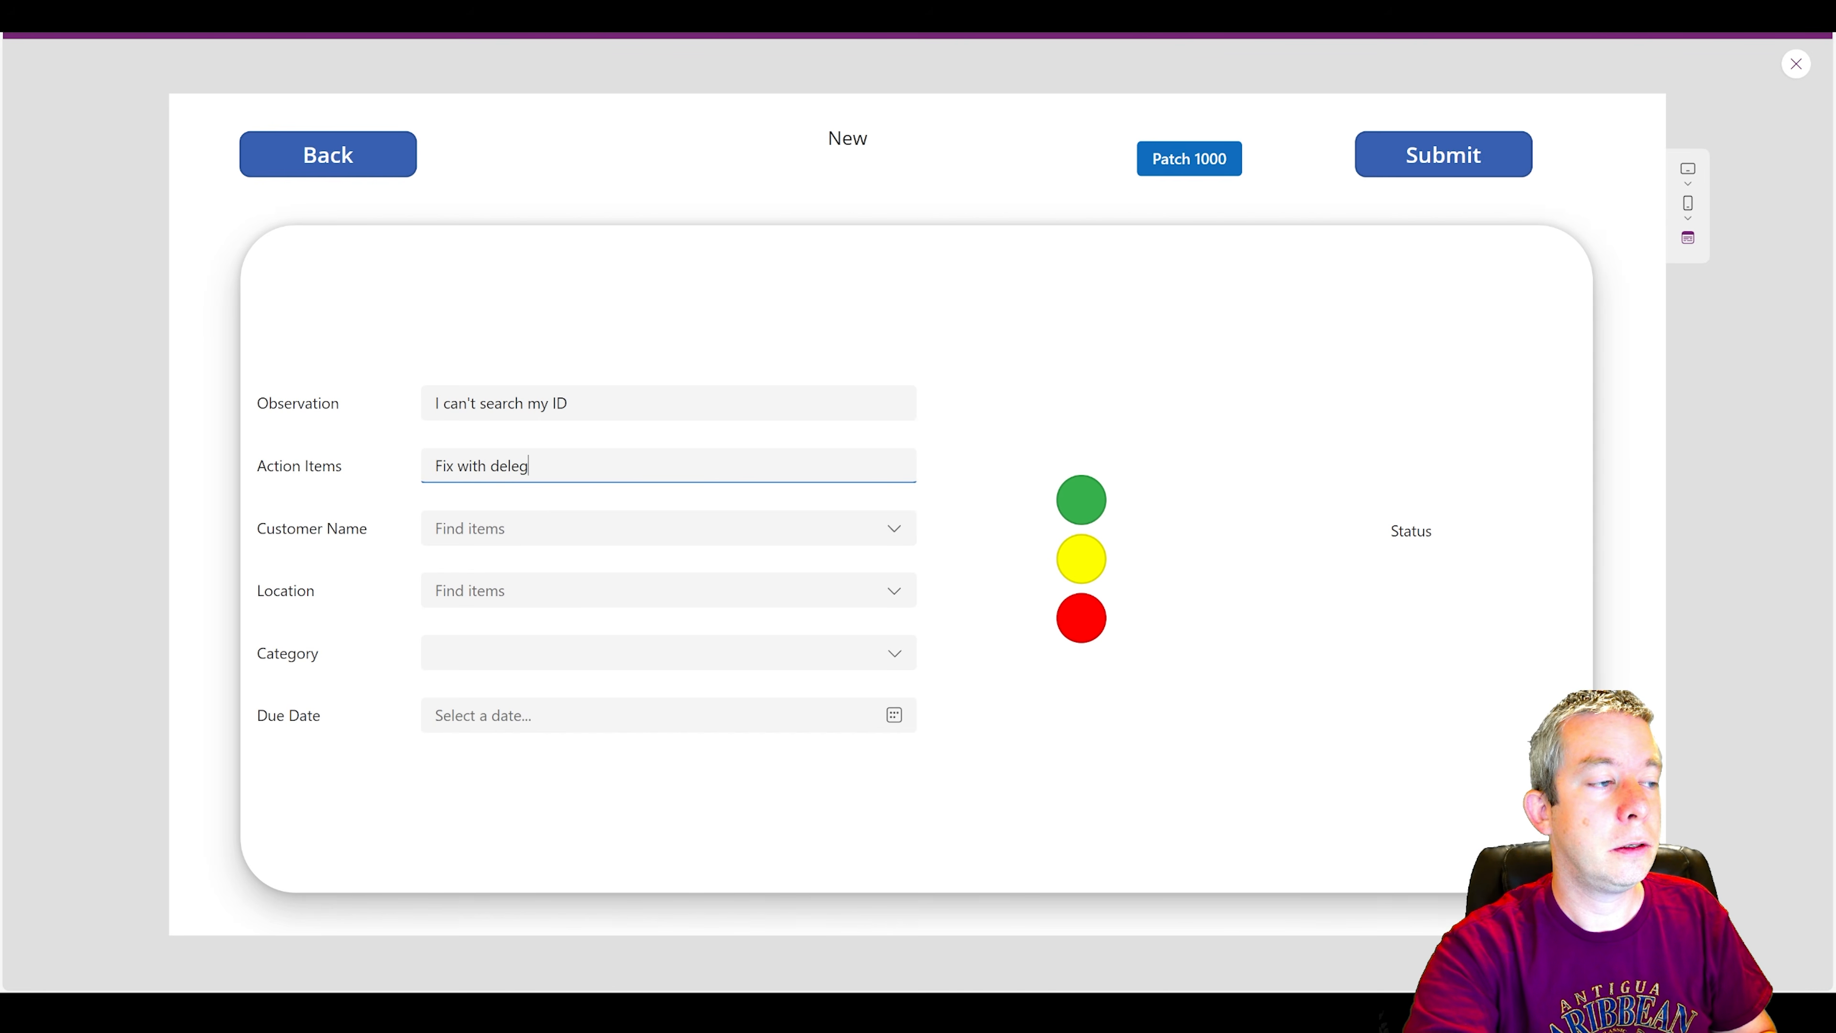
text(ation)
click(481, 529)
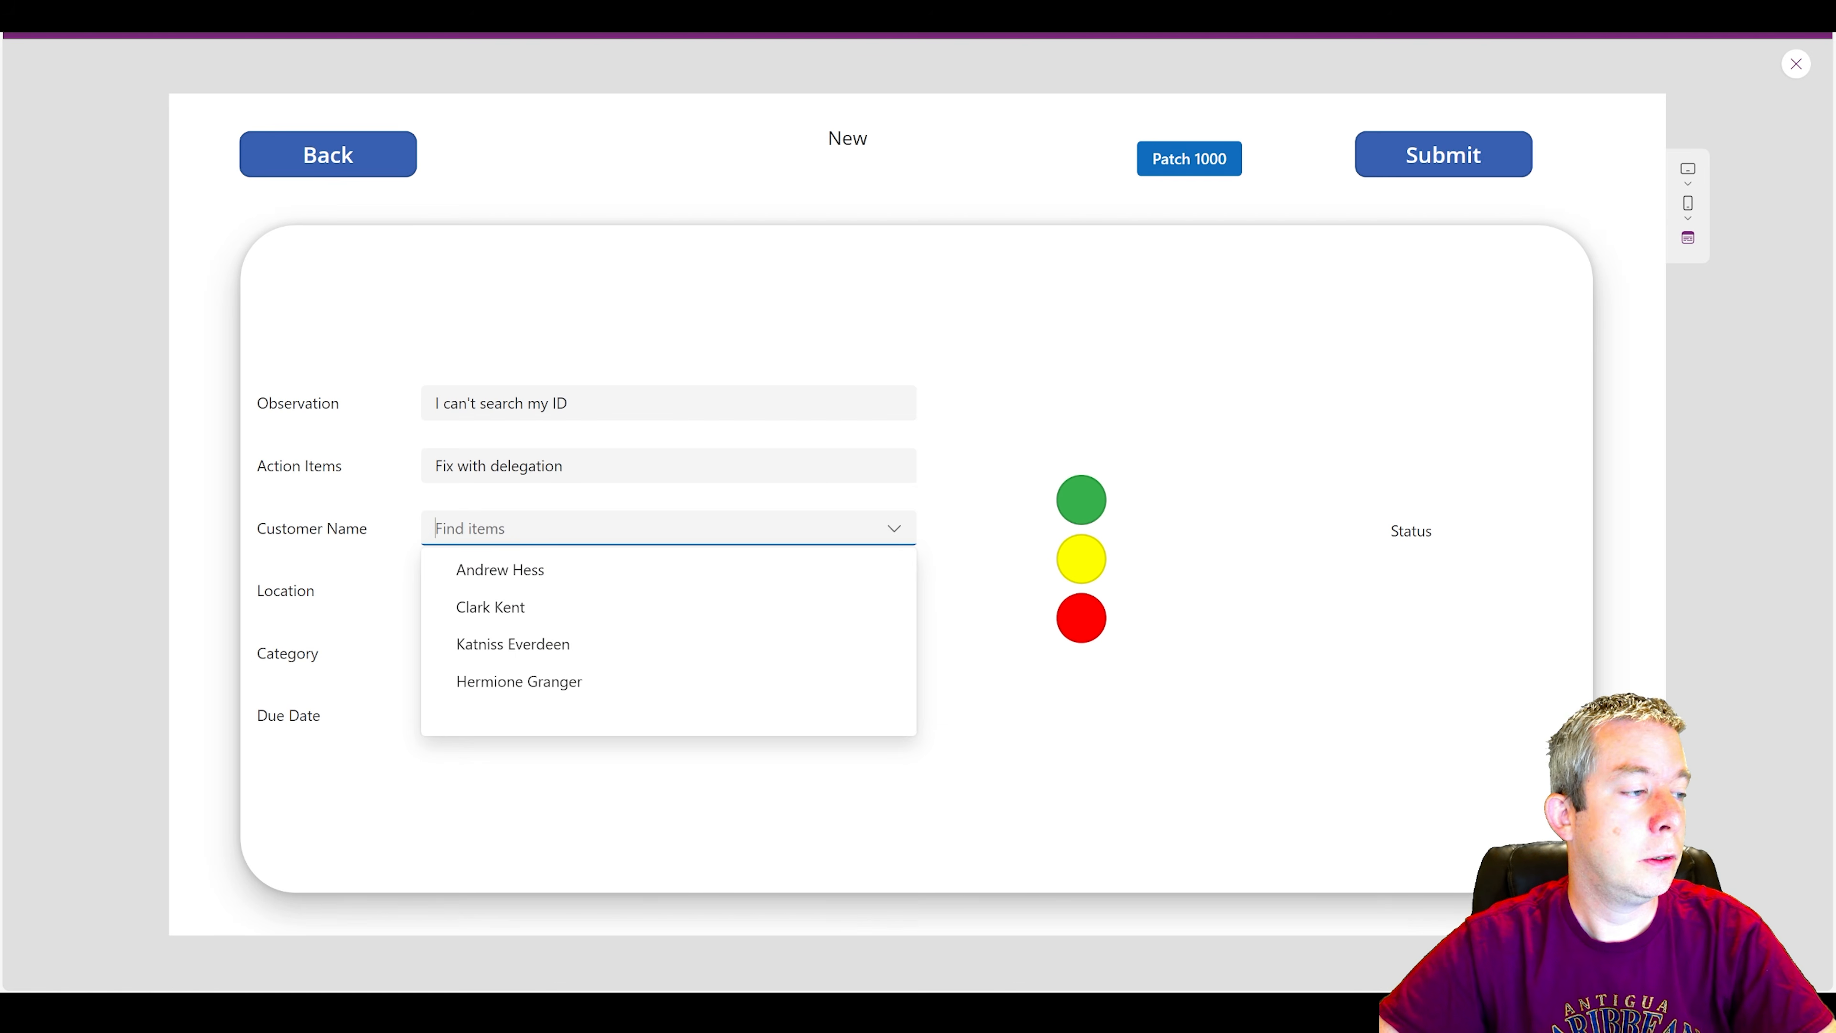
click(488, 567)
Set the location to Capital Building, the category to Public Building and the due date to May 15, 2024.
click(490, 590)
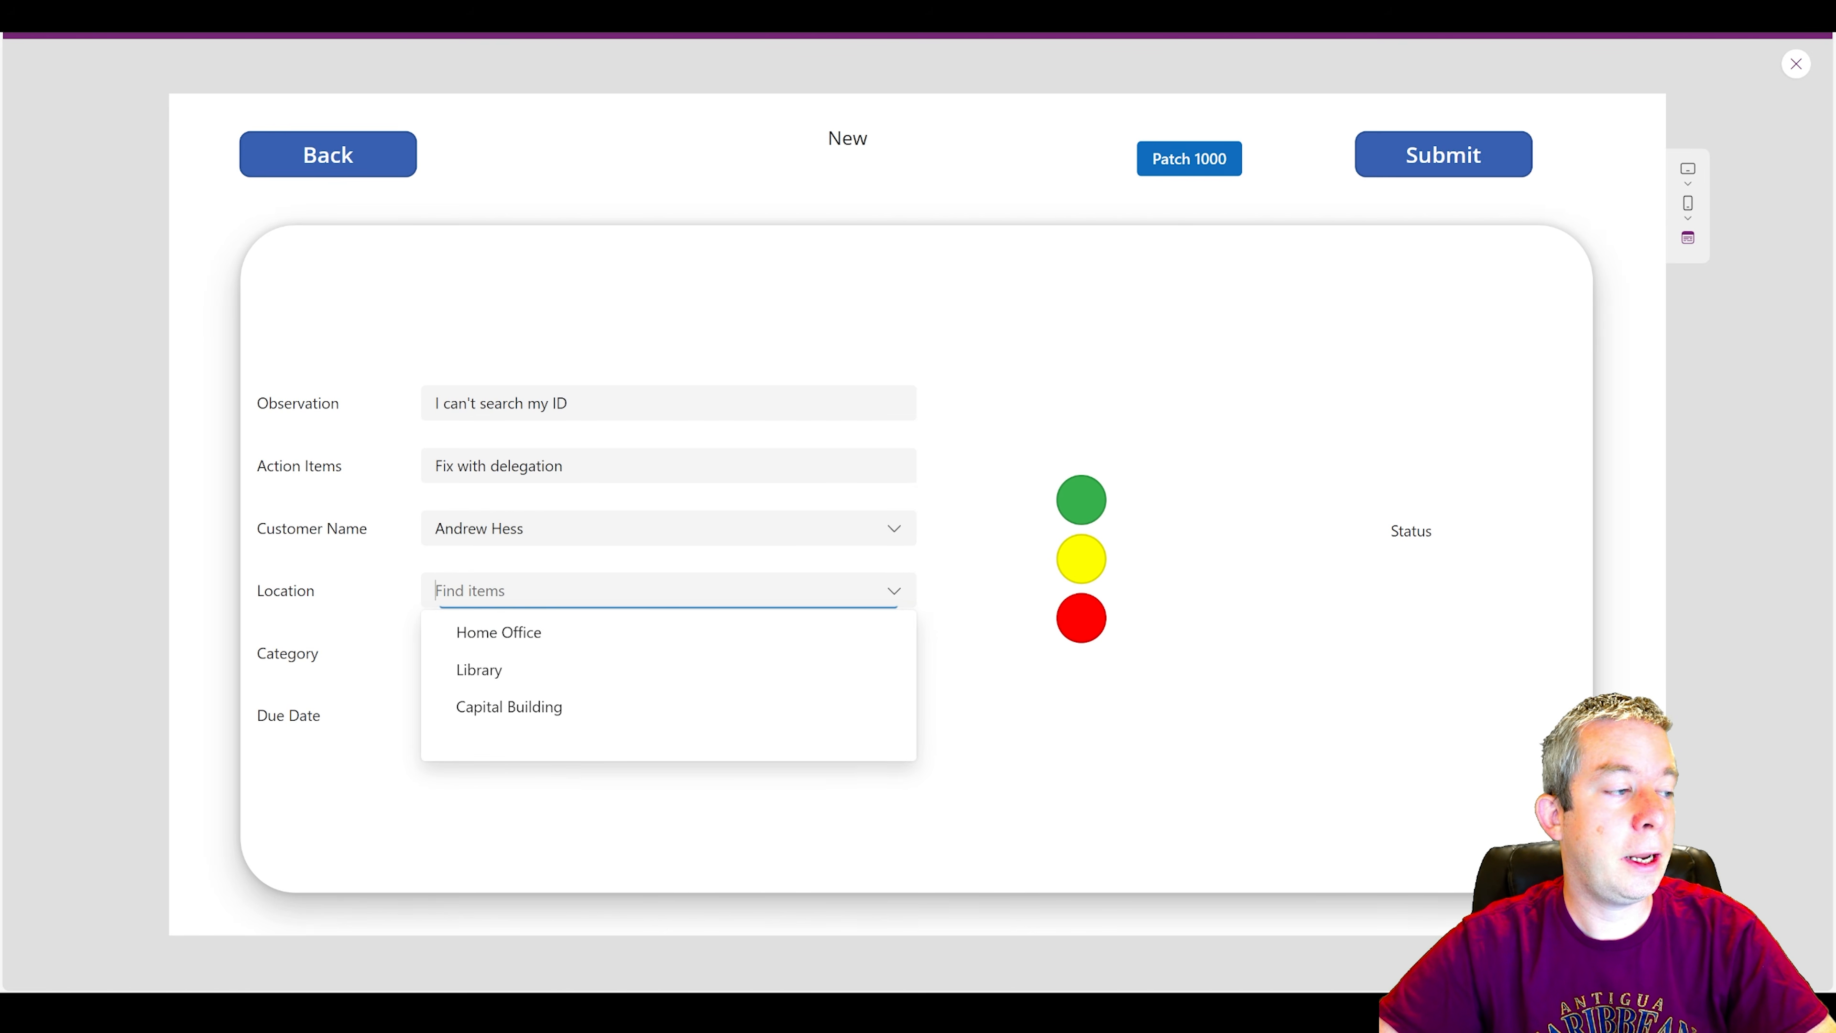
click(510, 706)
click(477, 653)
click(470, 718)
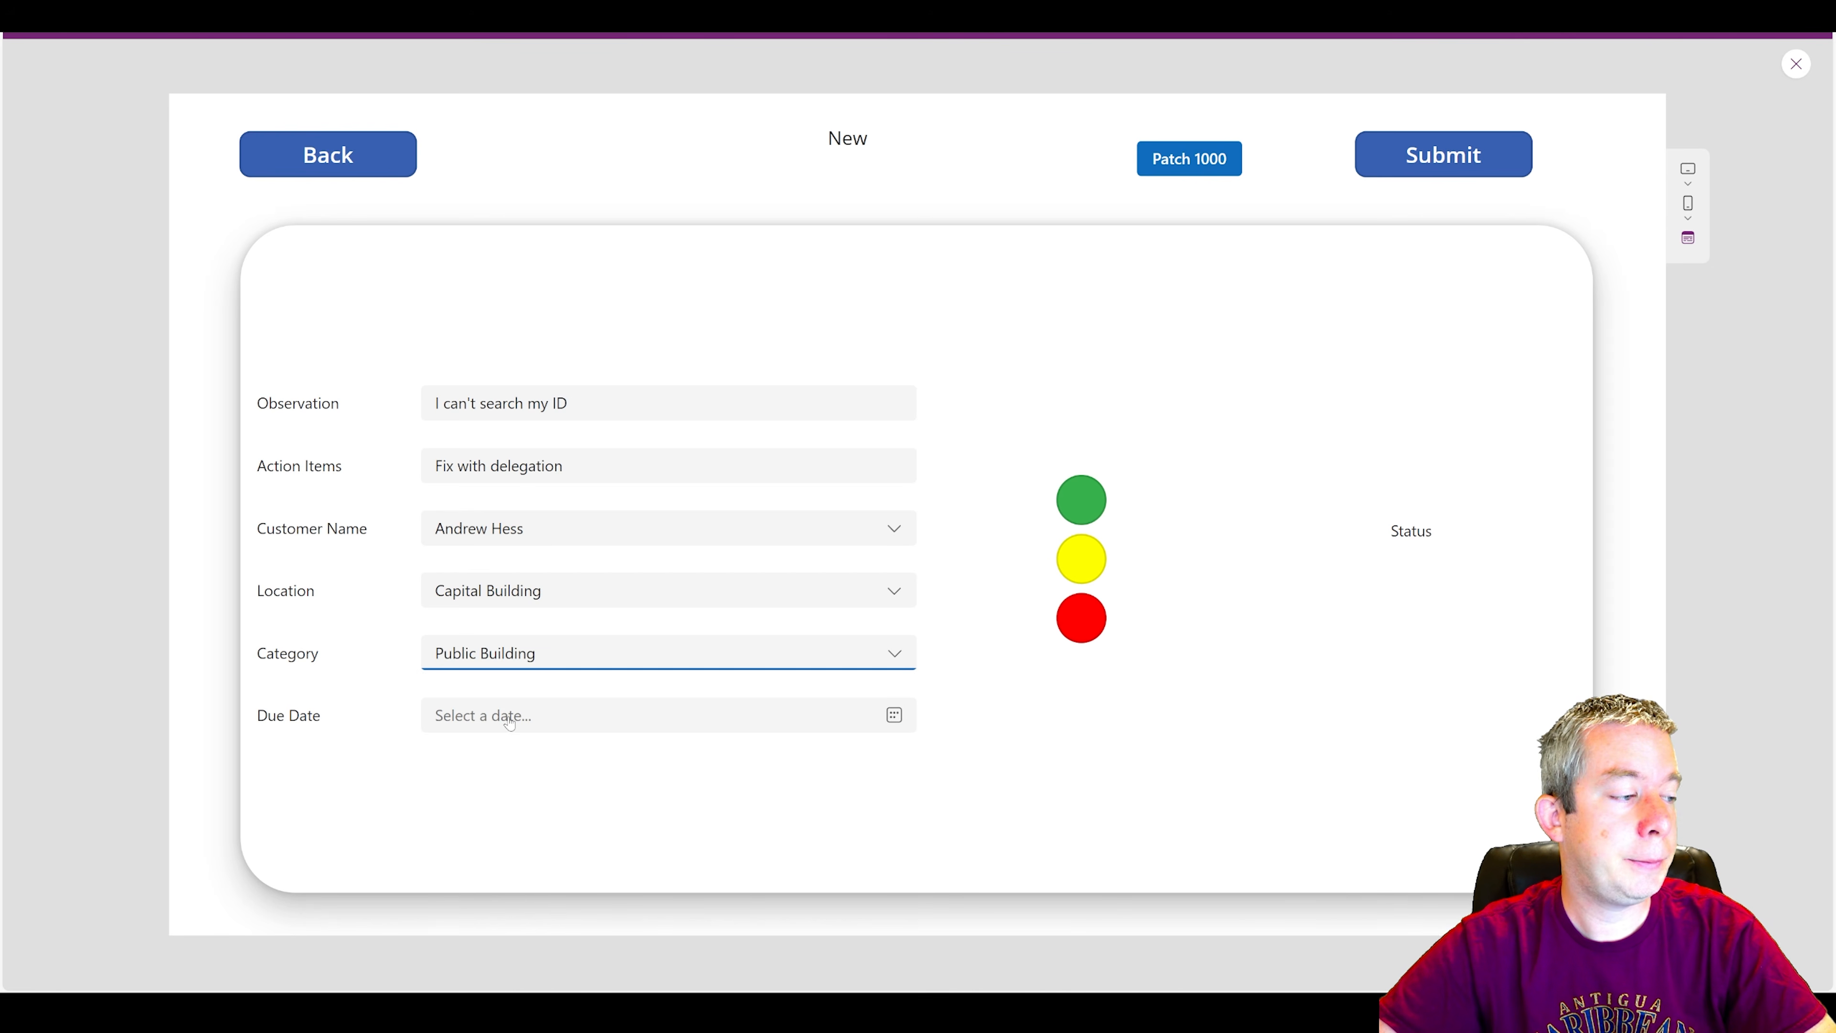
click(891, 728)
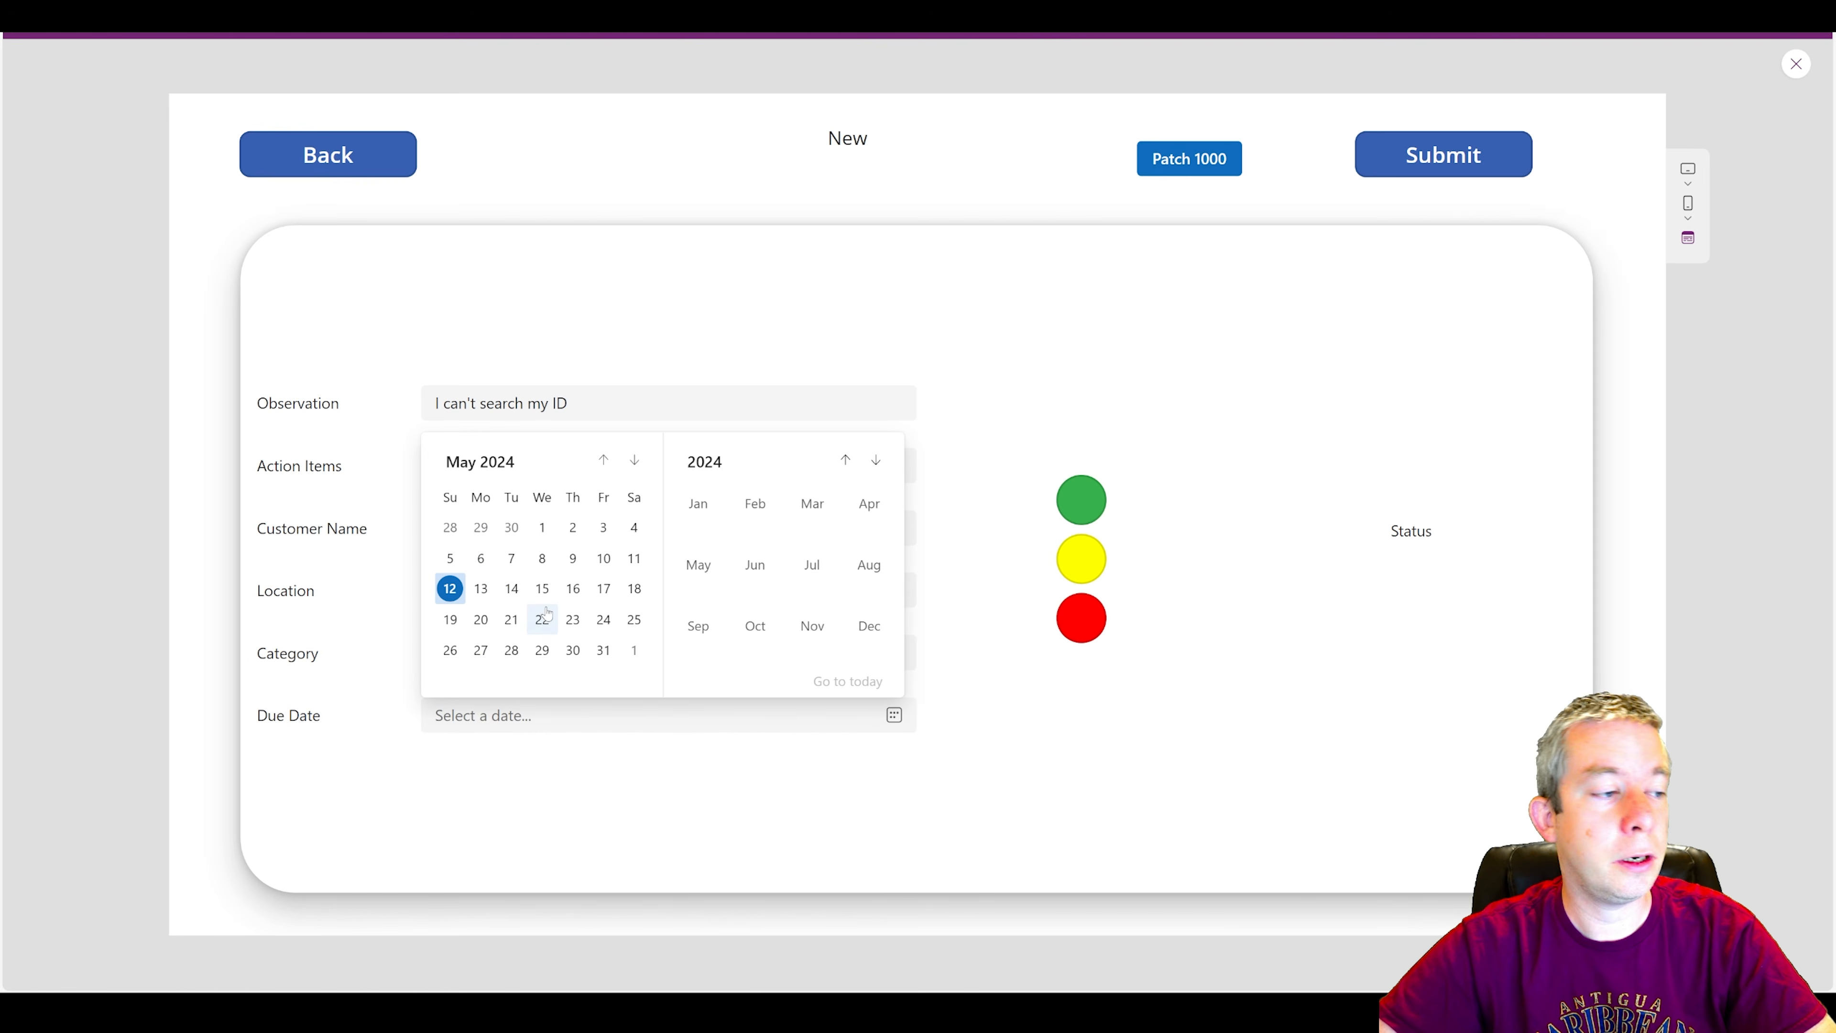
click(542, 589)
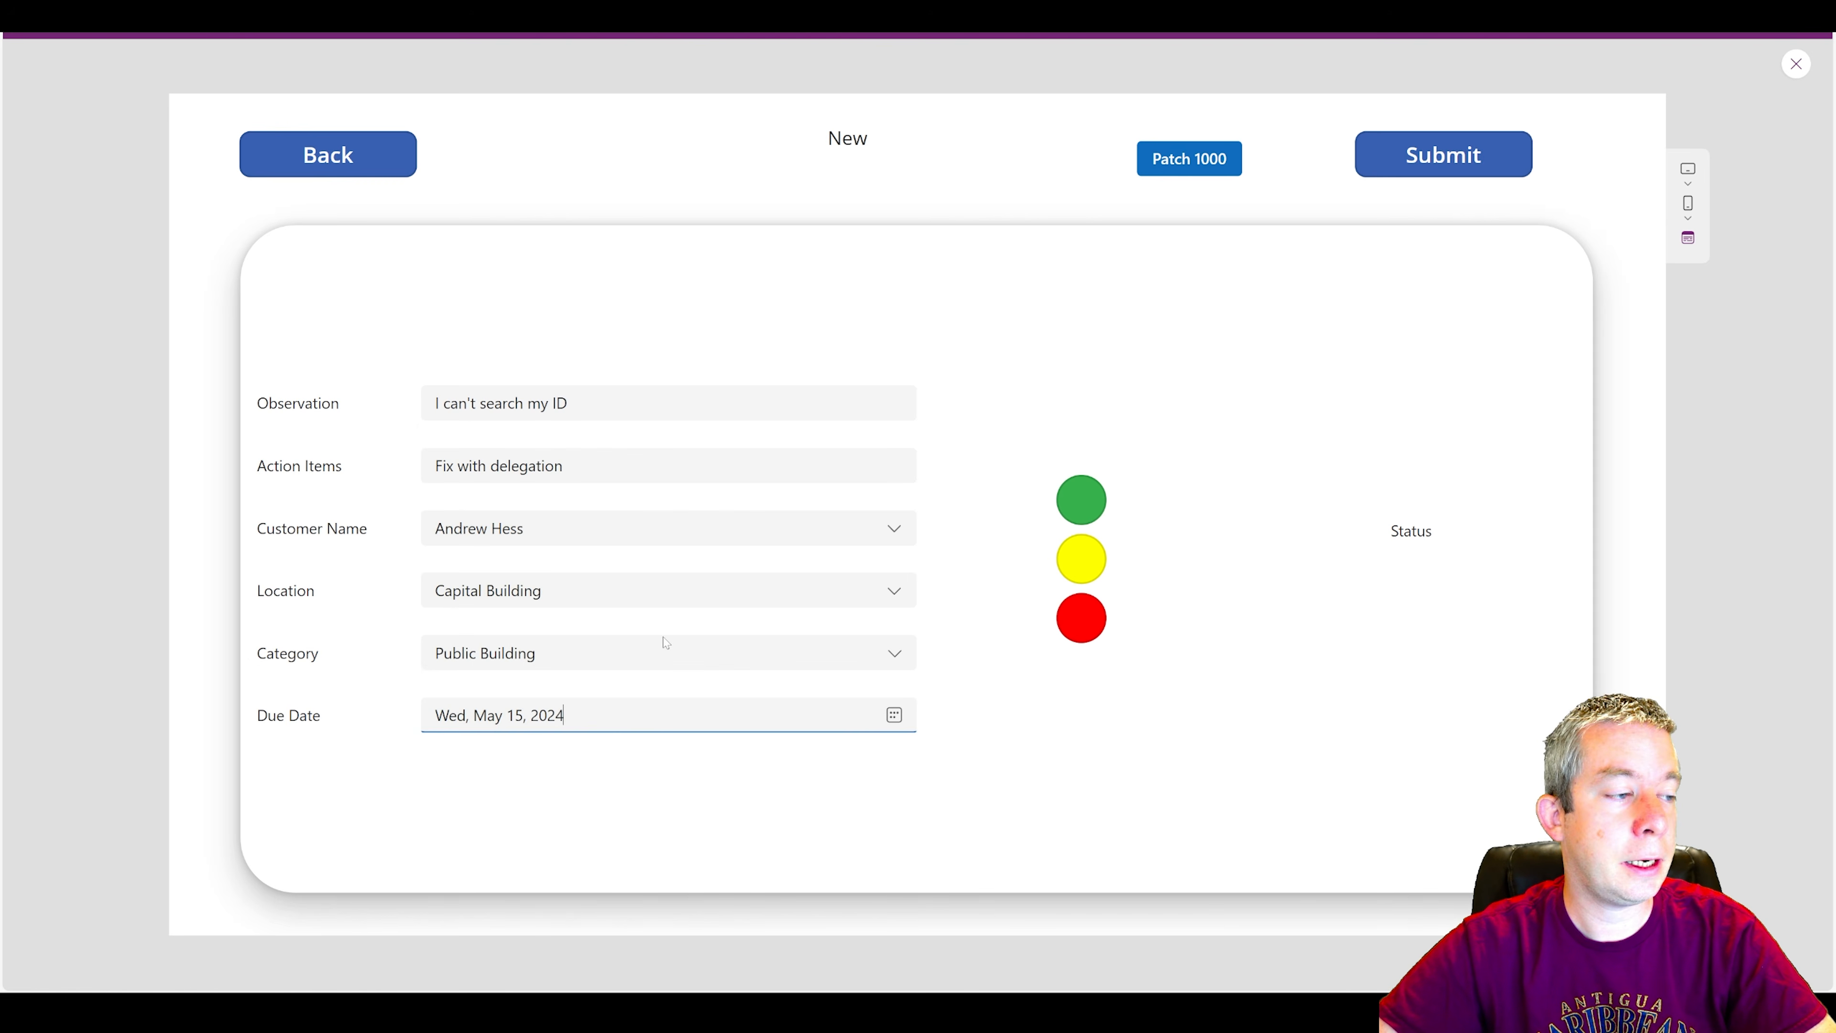
Set the inspection's status to Caution, submit and save the record, and leave the preview.
click(1079, 562)
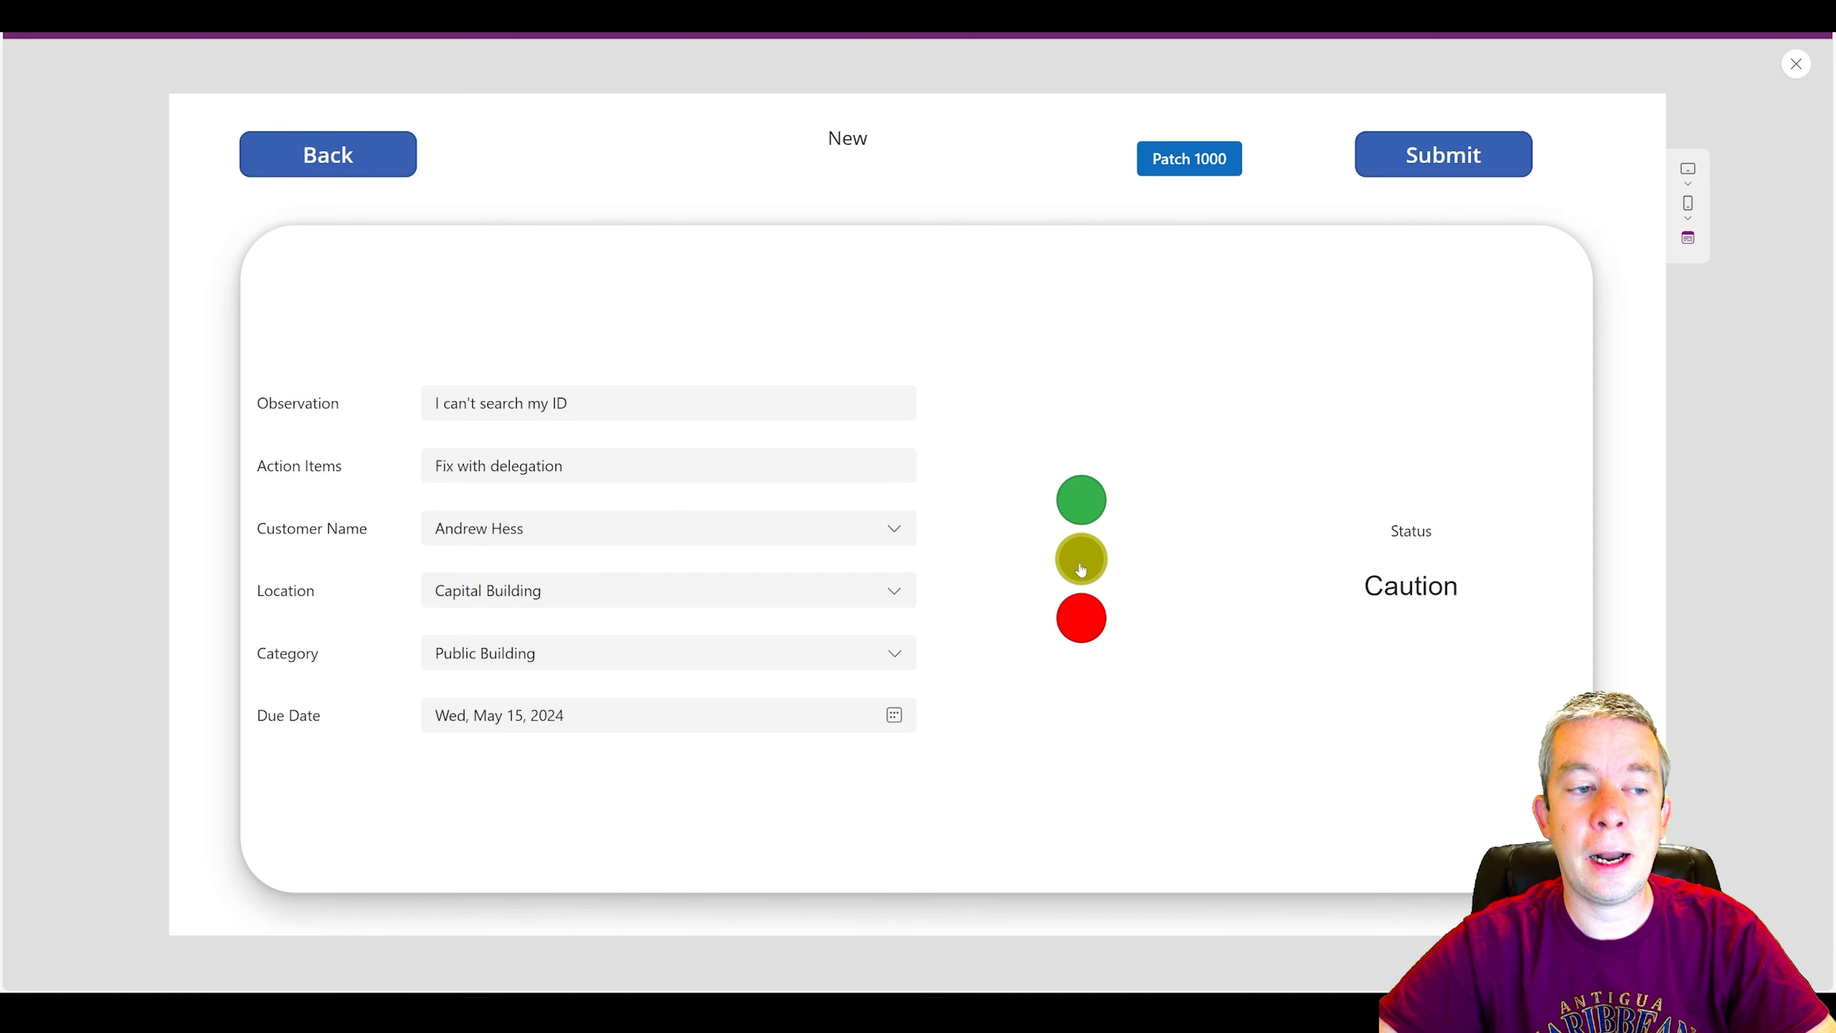
click(1408, 160)
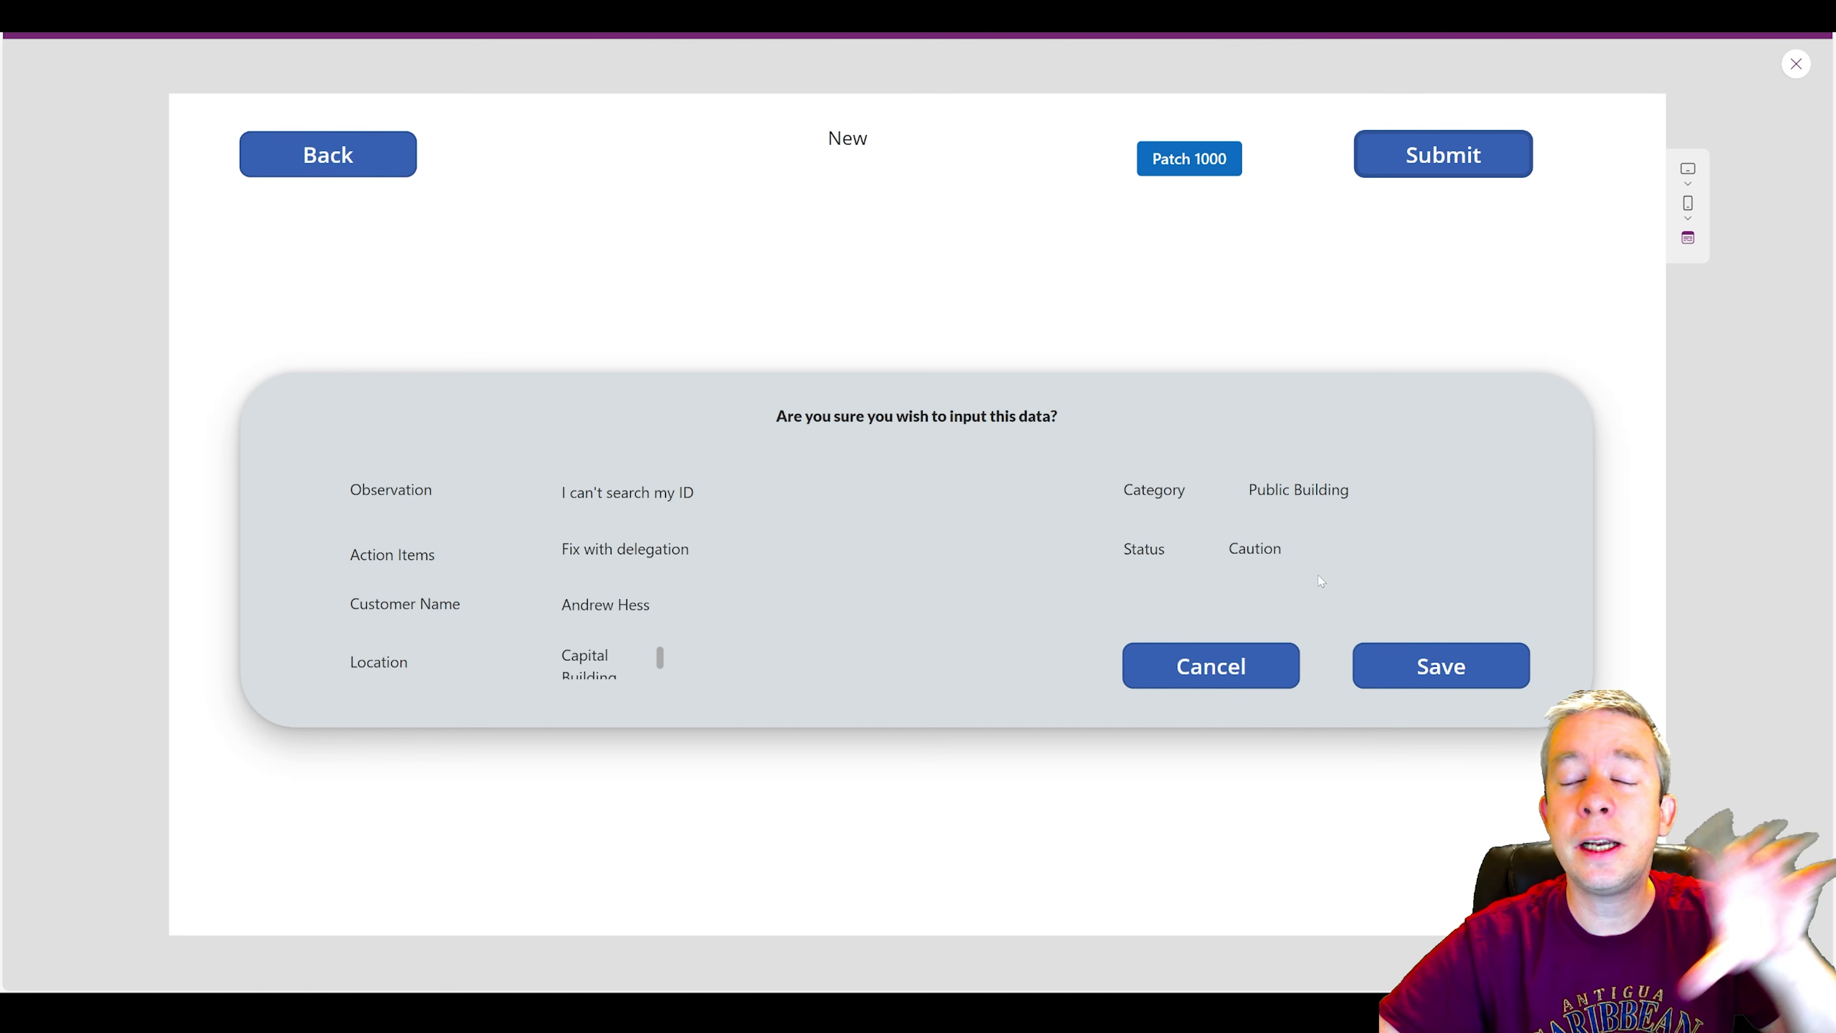
click(1415, 658)
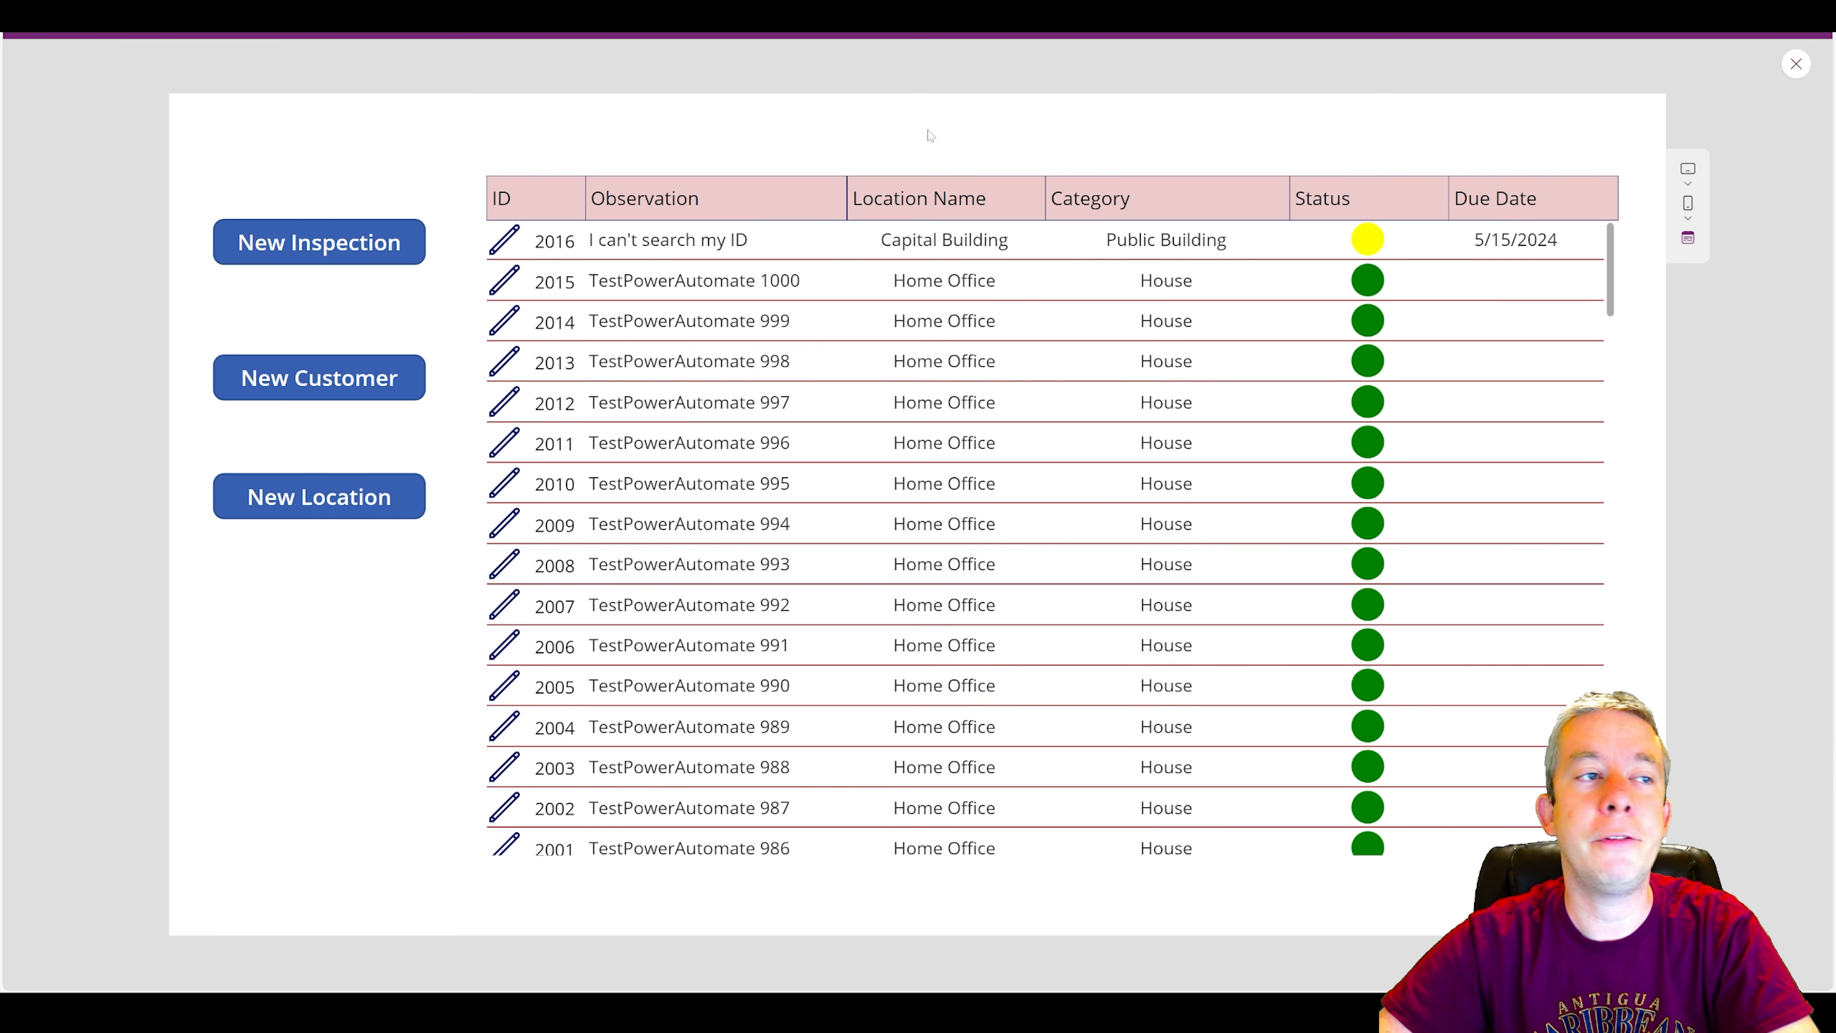
key(Escape)
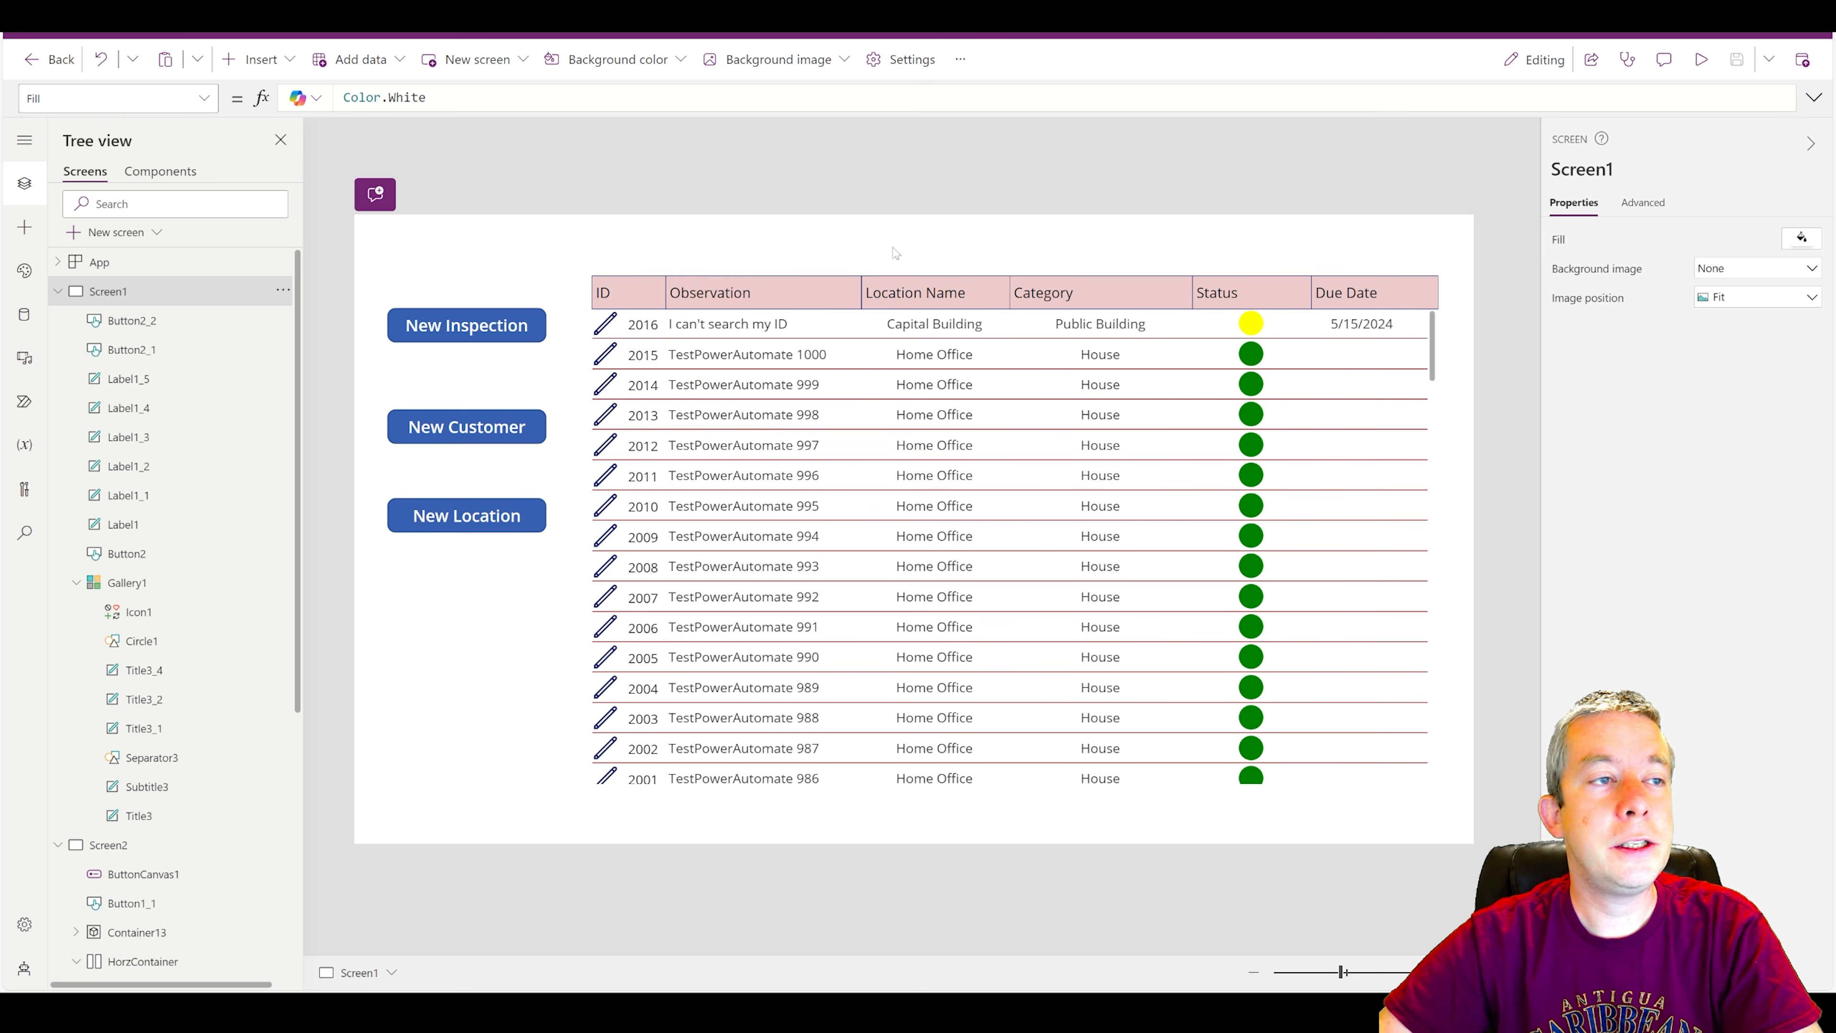
click(258, 60)
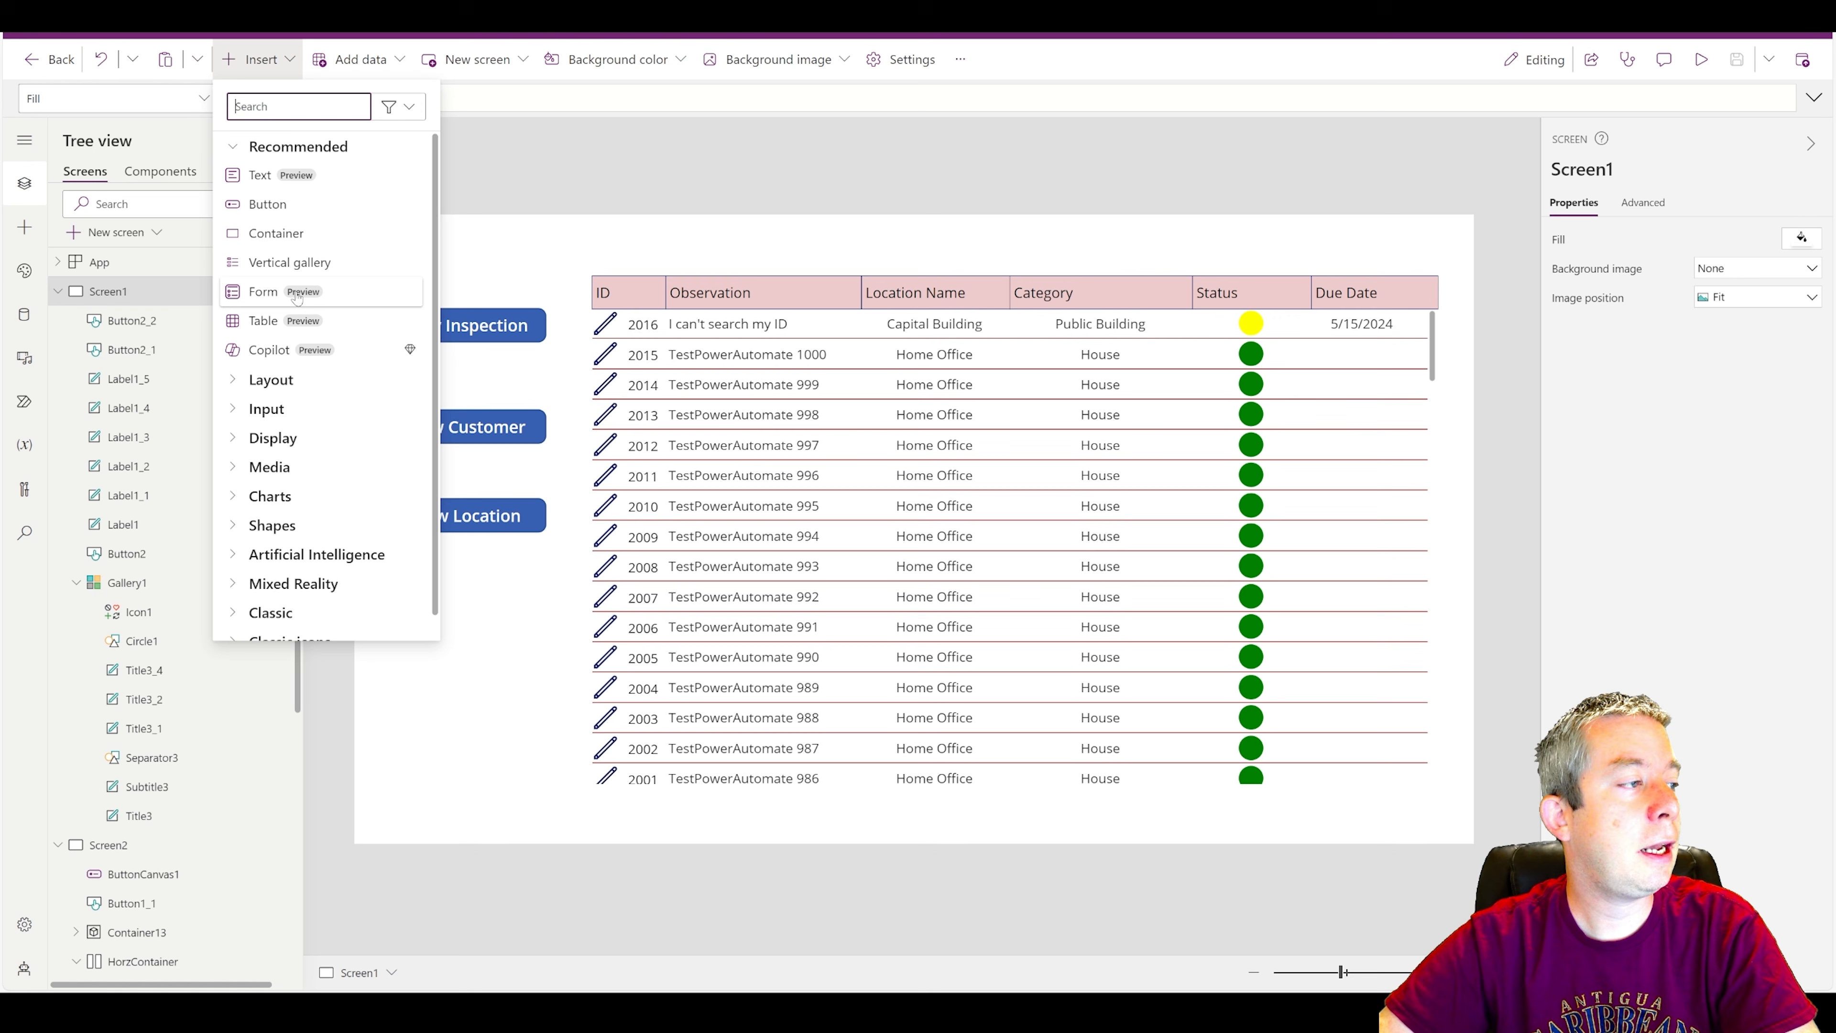
text(text)
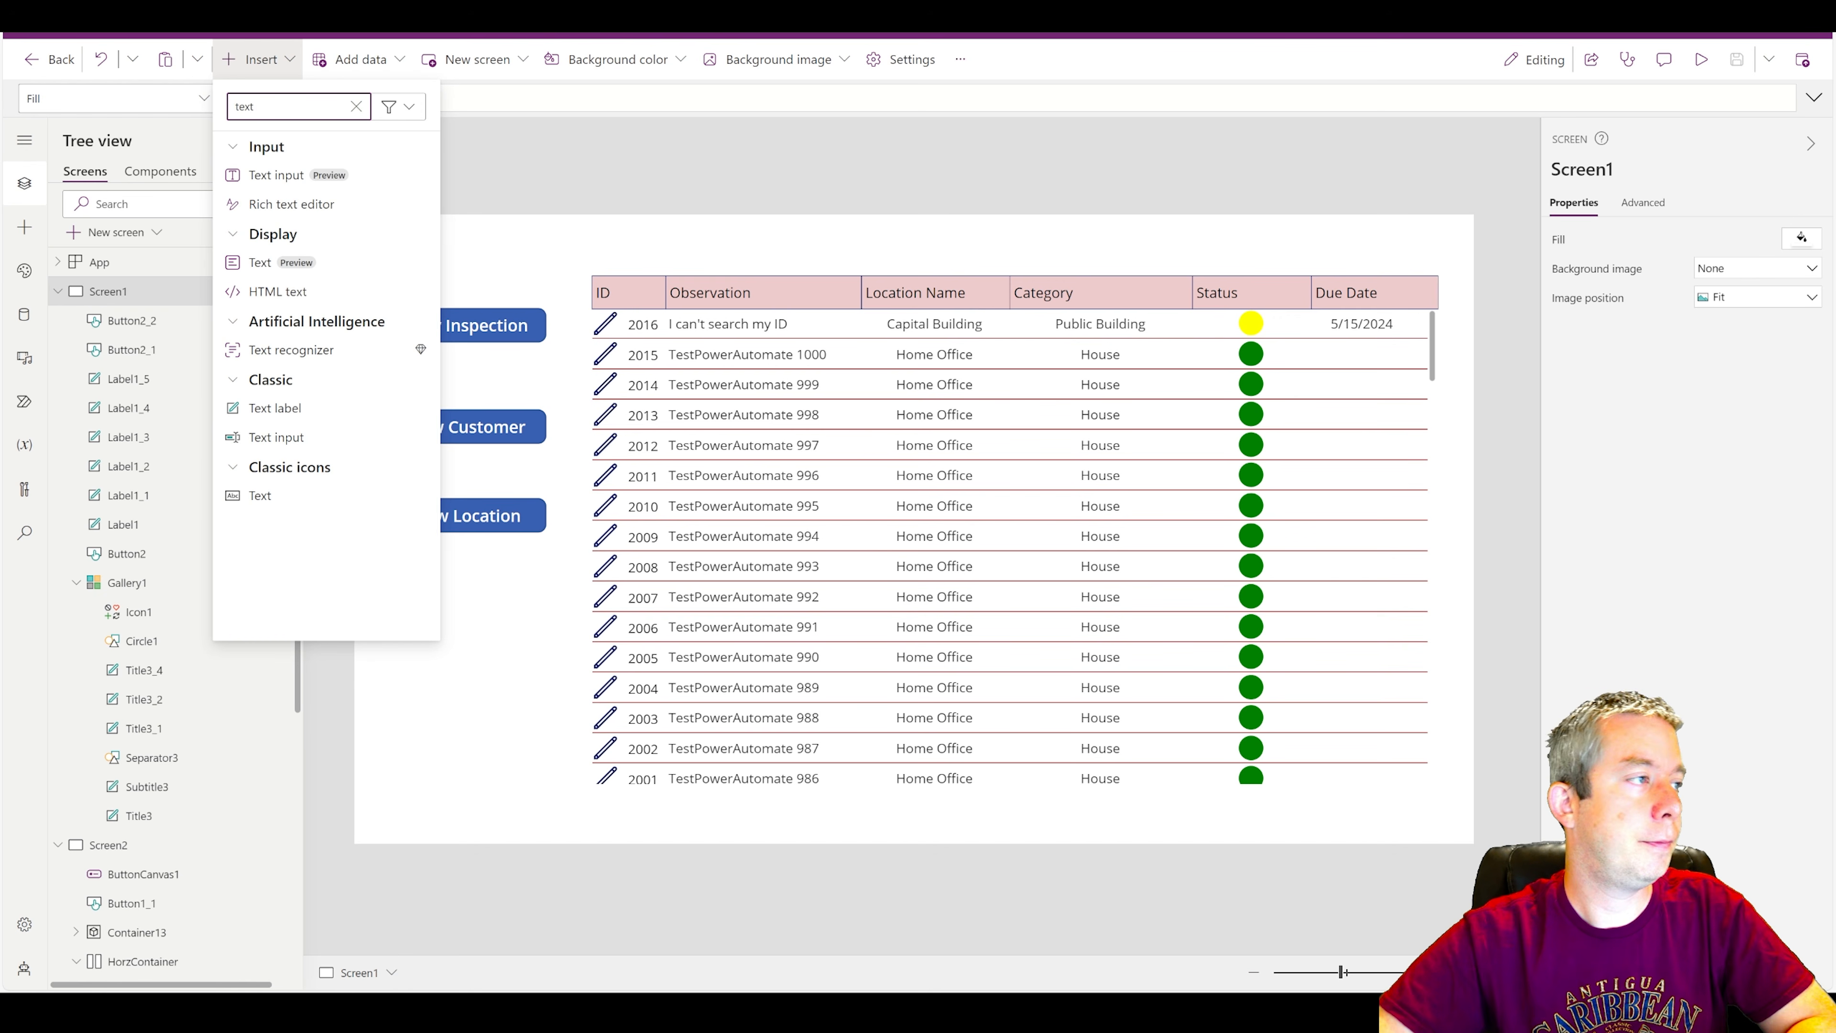
click(276, 175)
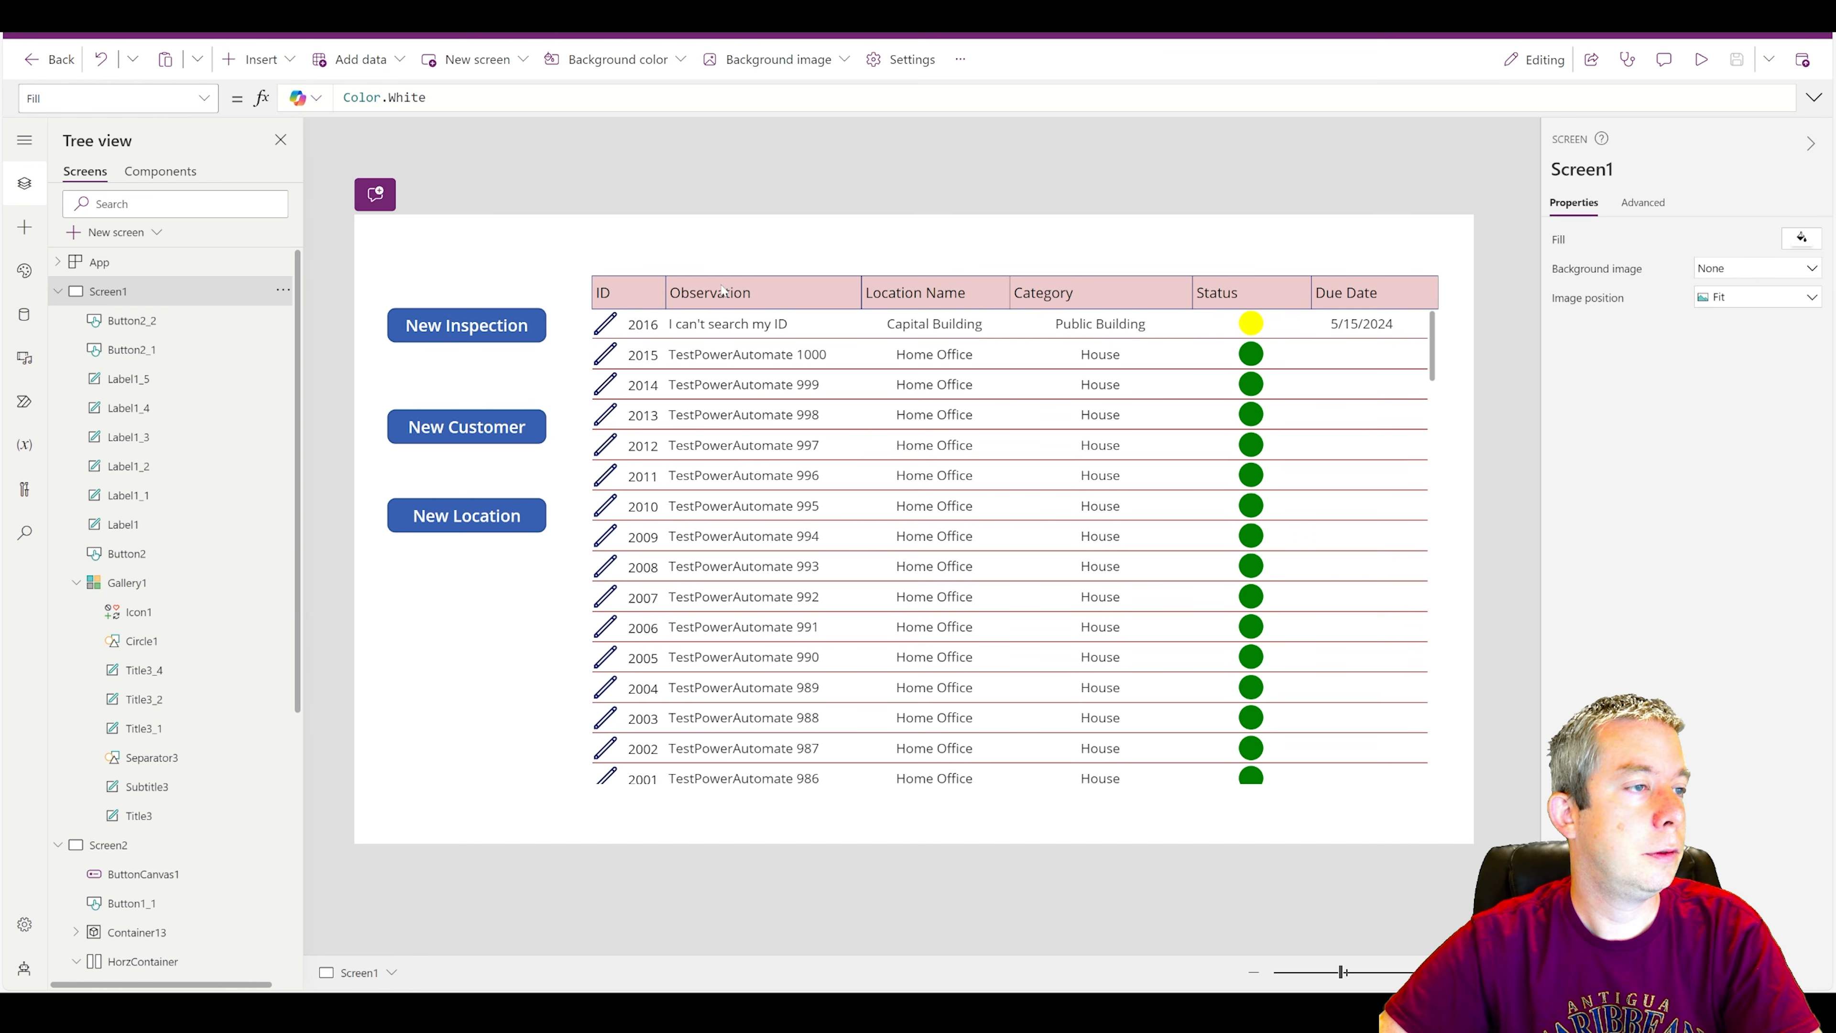
drag(515, 266, 1026, 254)
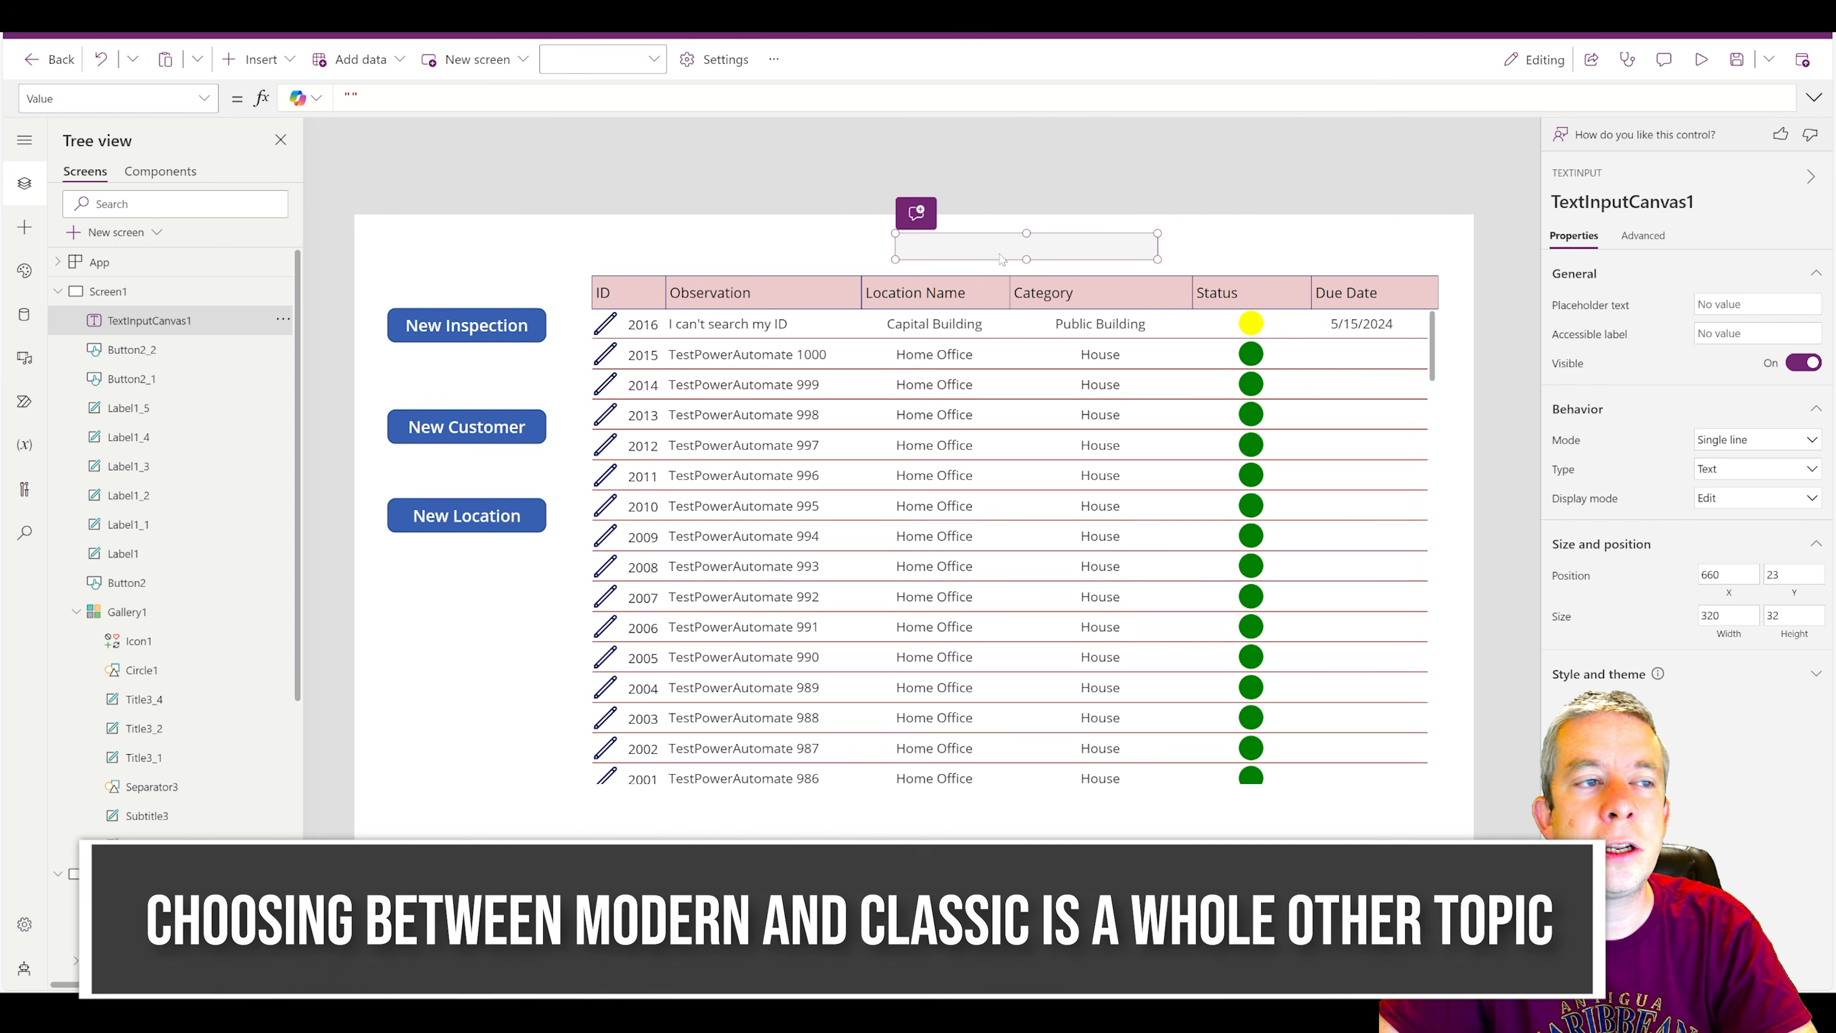
key(Delete)
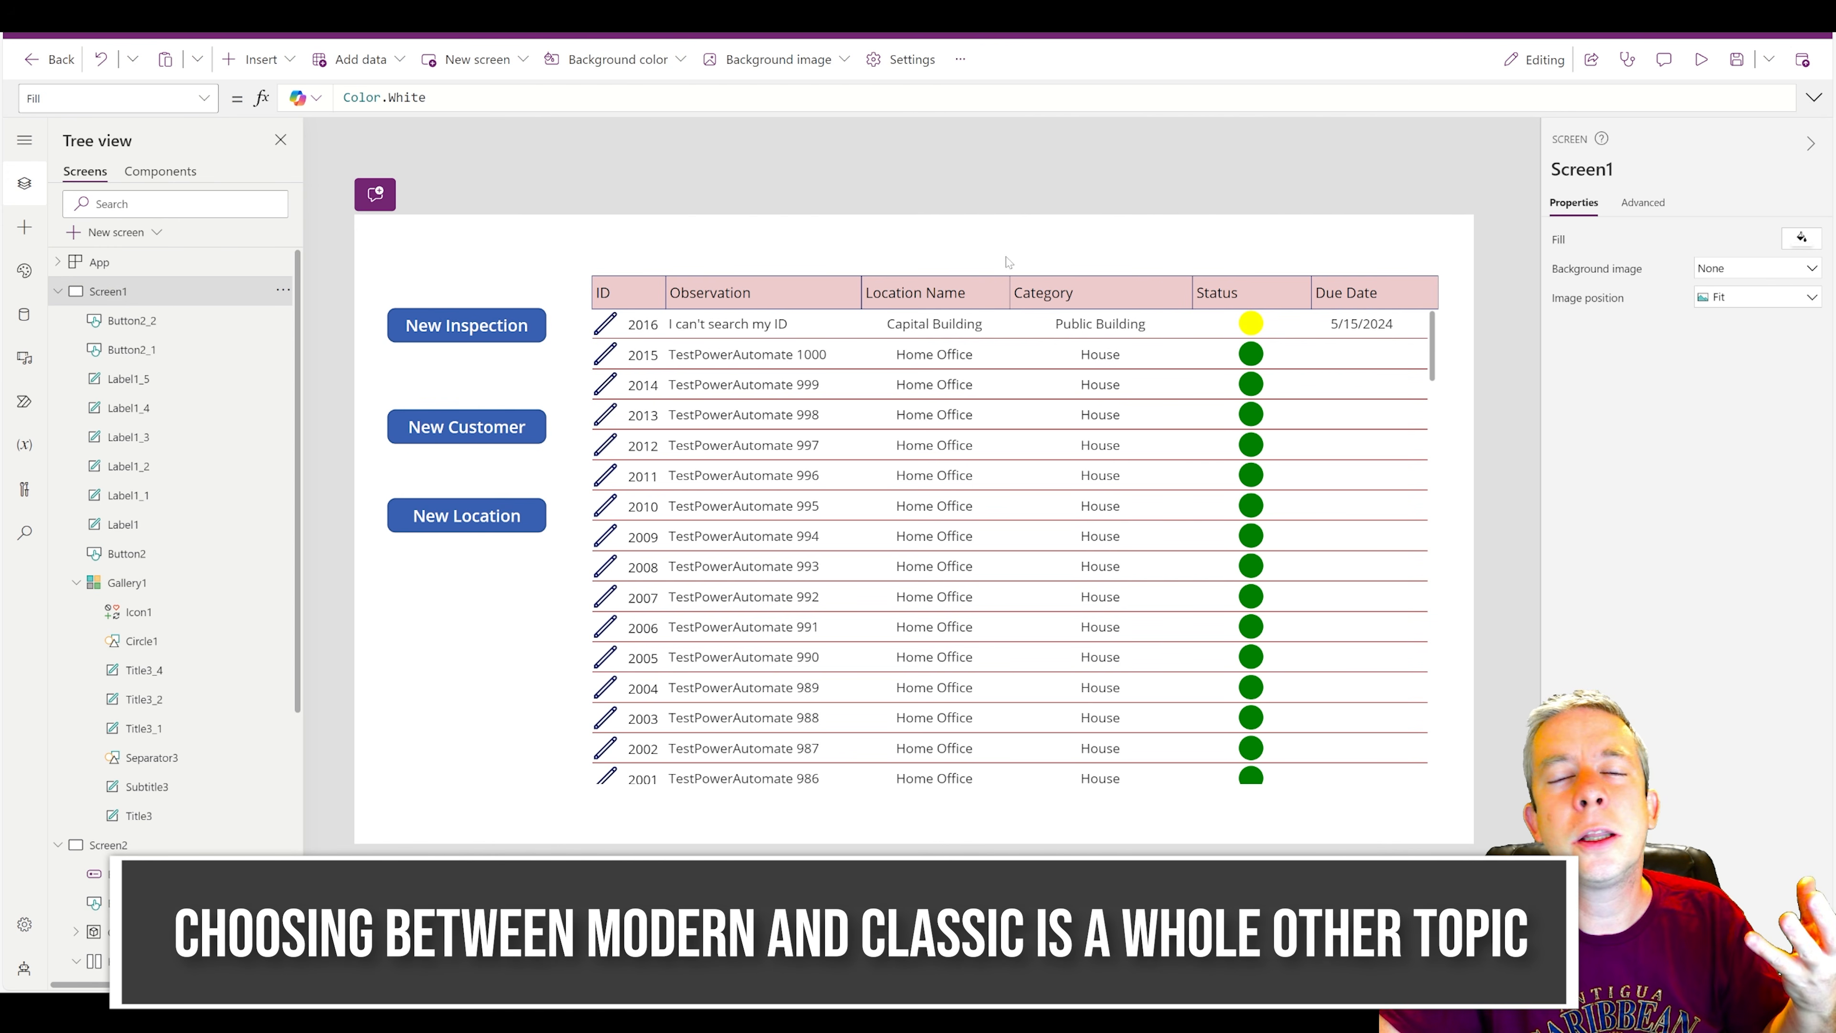
Insert a classic text input on Screen1 and place it above the inspections gallery at about X 549, Y 17.
click(258, 59)
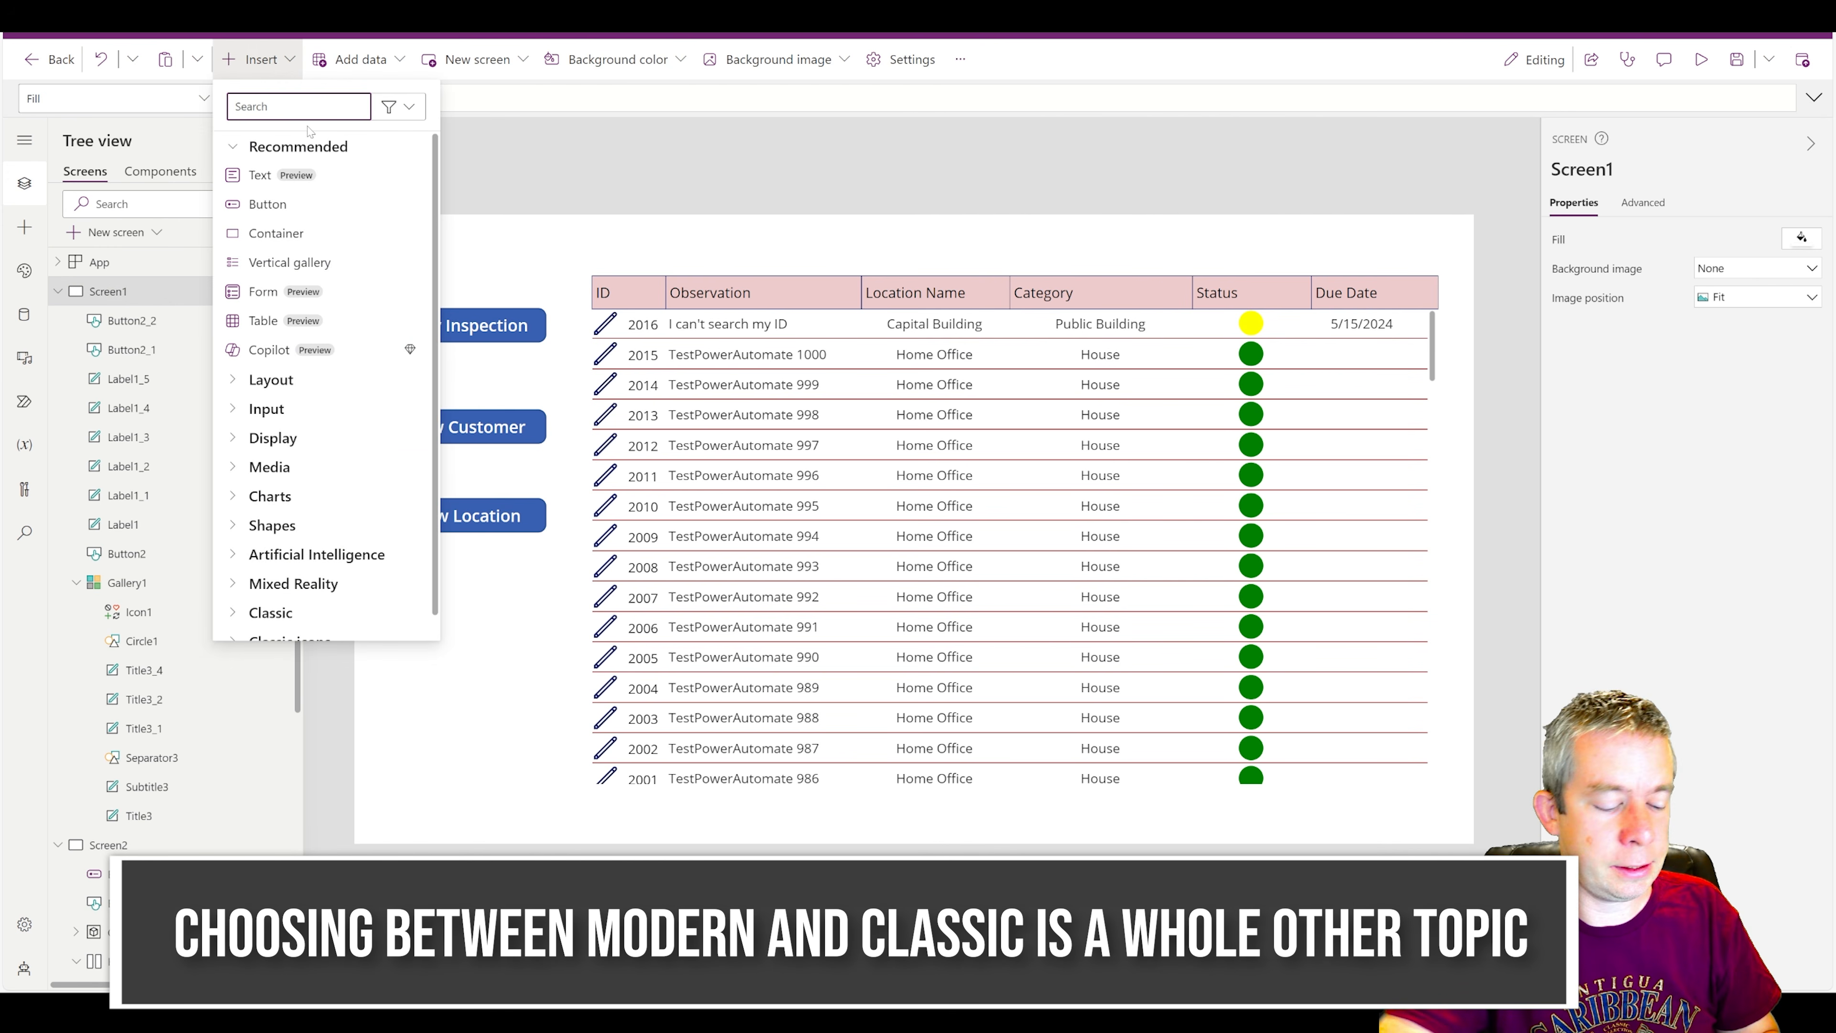
text(text in)
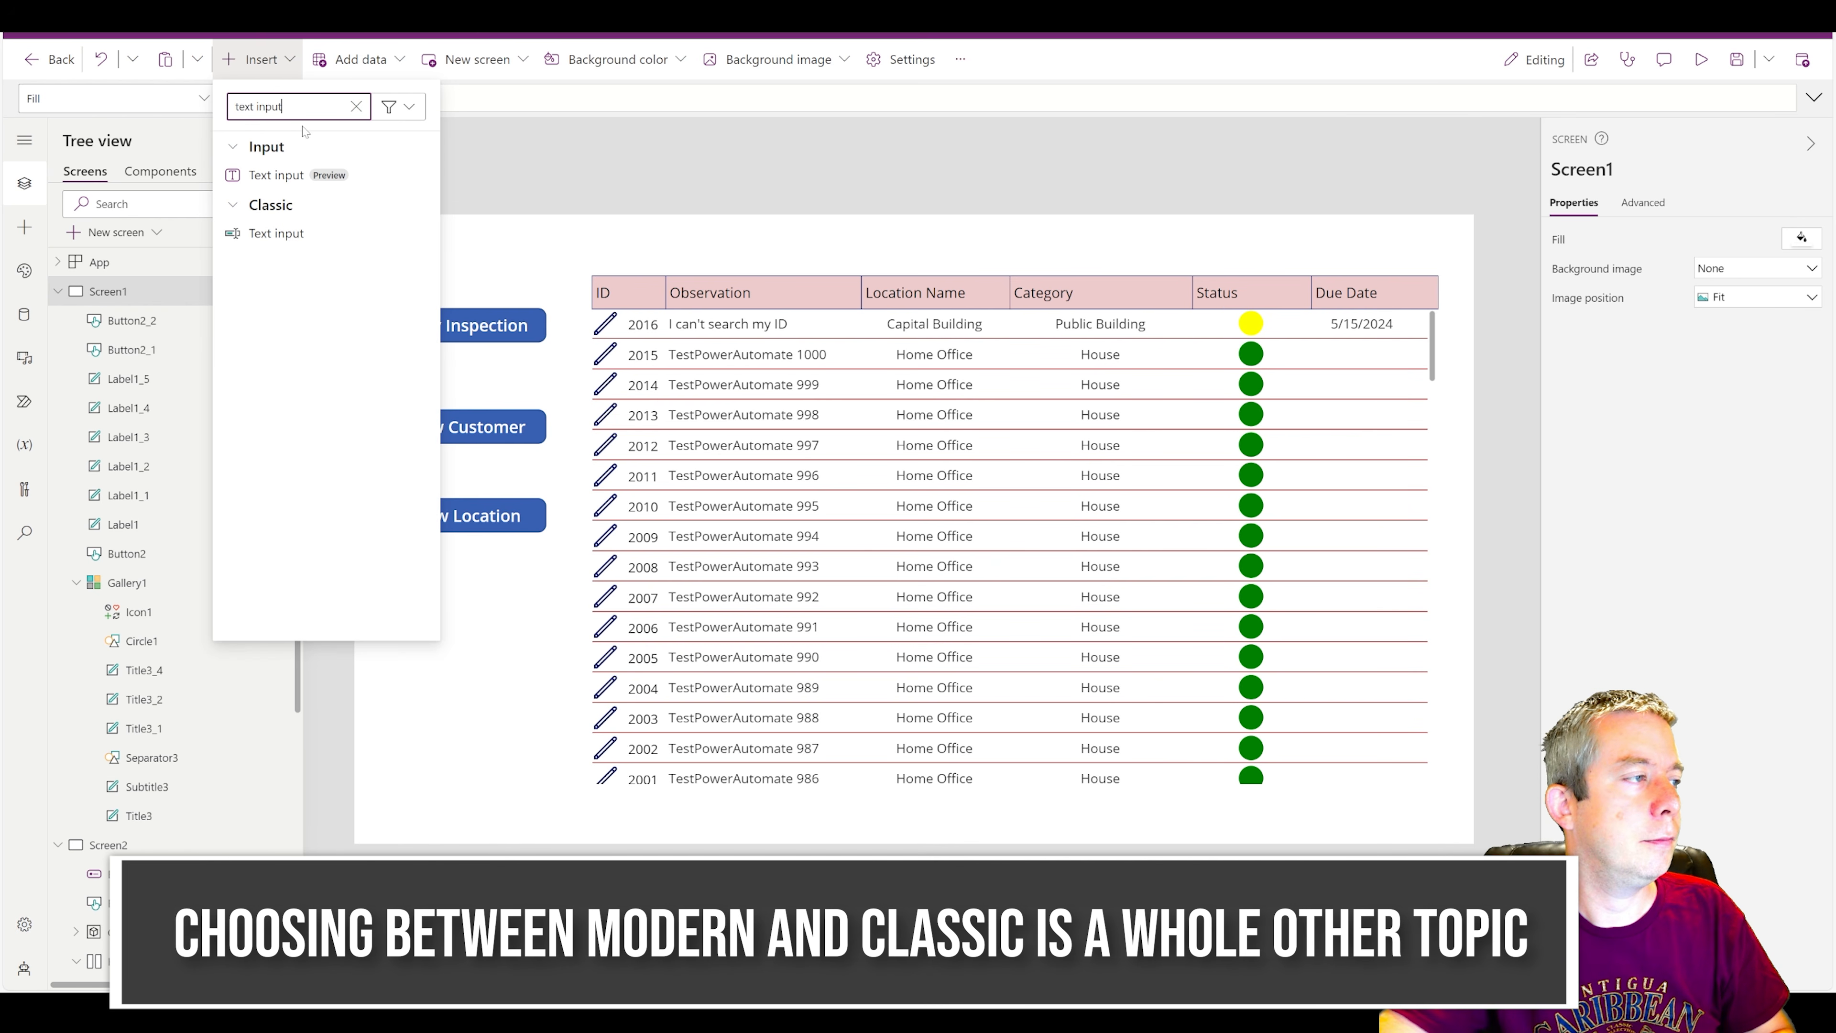
text(put)
click(277, 233)
drag(650, 246, 1045, 244)
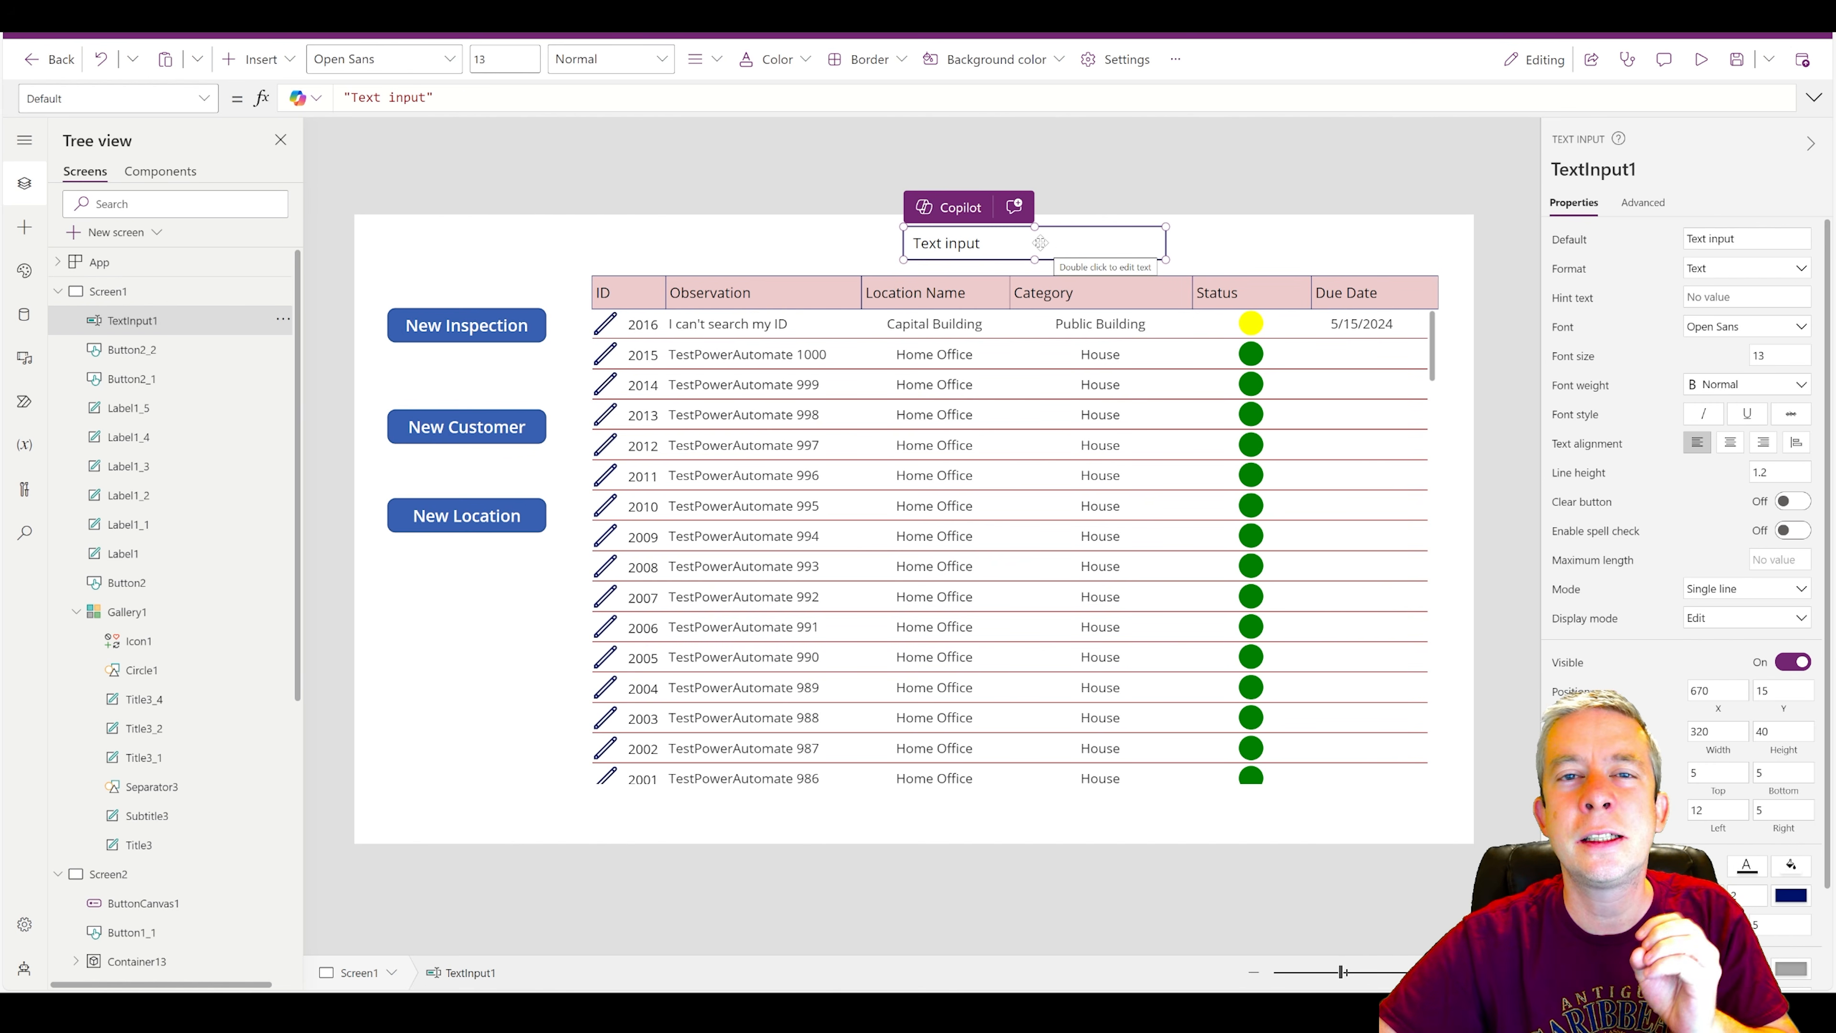
drag(990, 243, 869, 246)
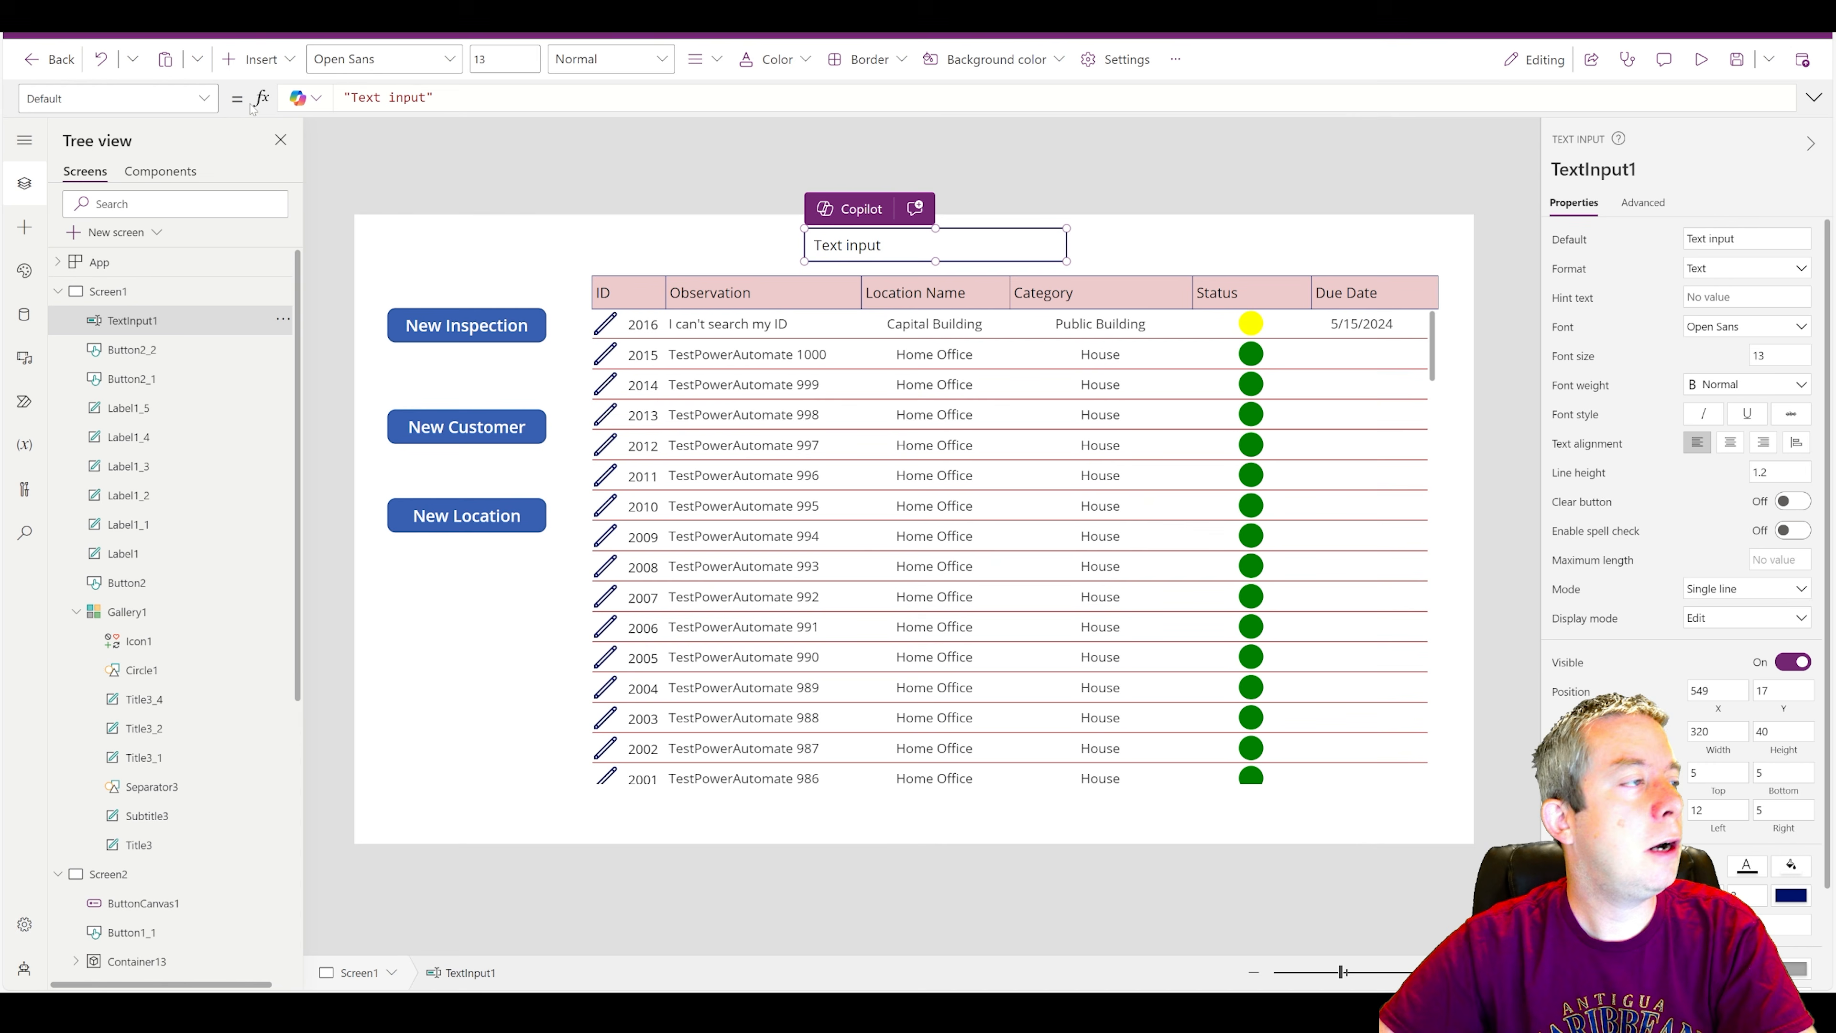
Insert a Search icon, resize it to 40 by 40 and place it directly right of the text input at X 879, Y 17.
click(248, 61)
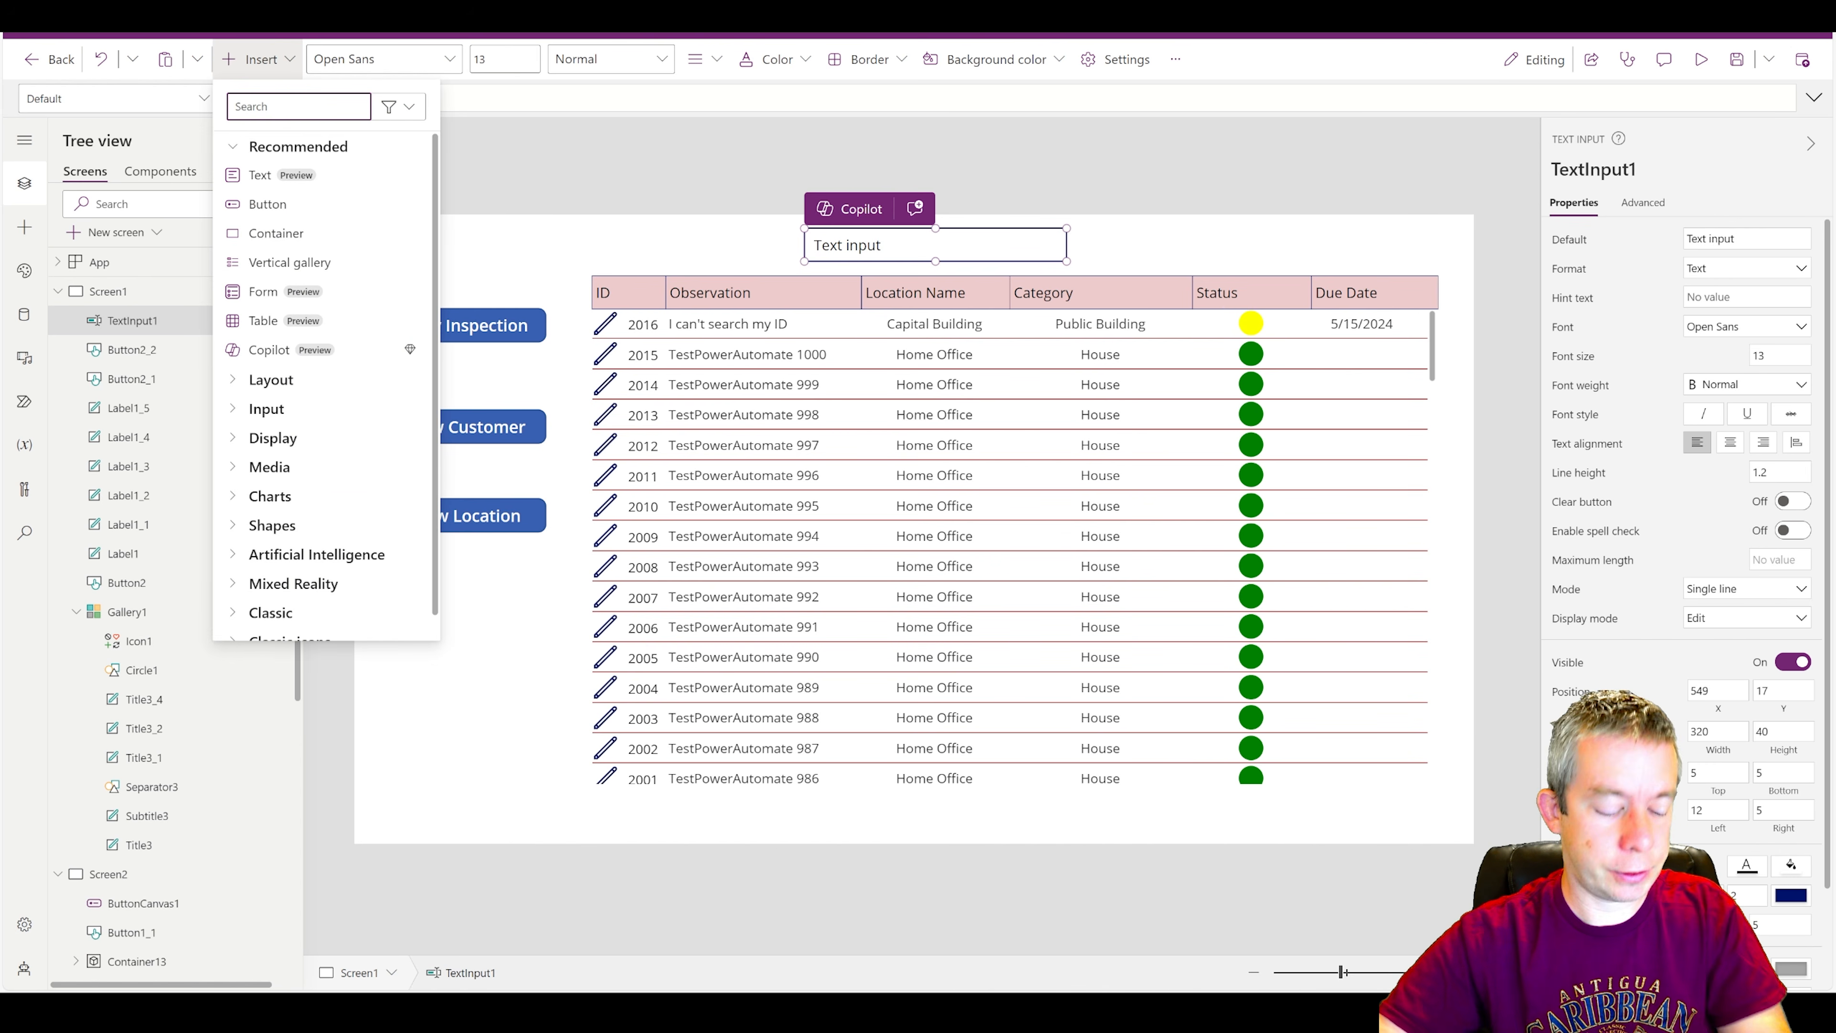
text(icon)
key(BackSpace)
key(BackSpace)
key(BackSpace)
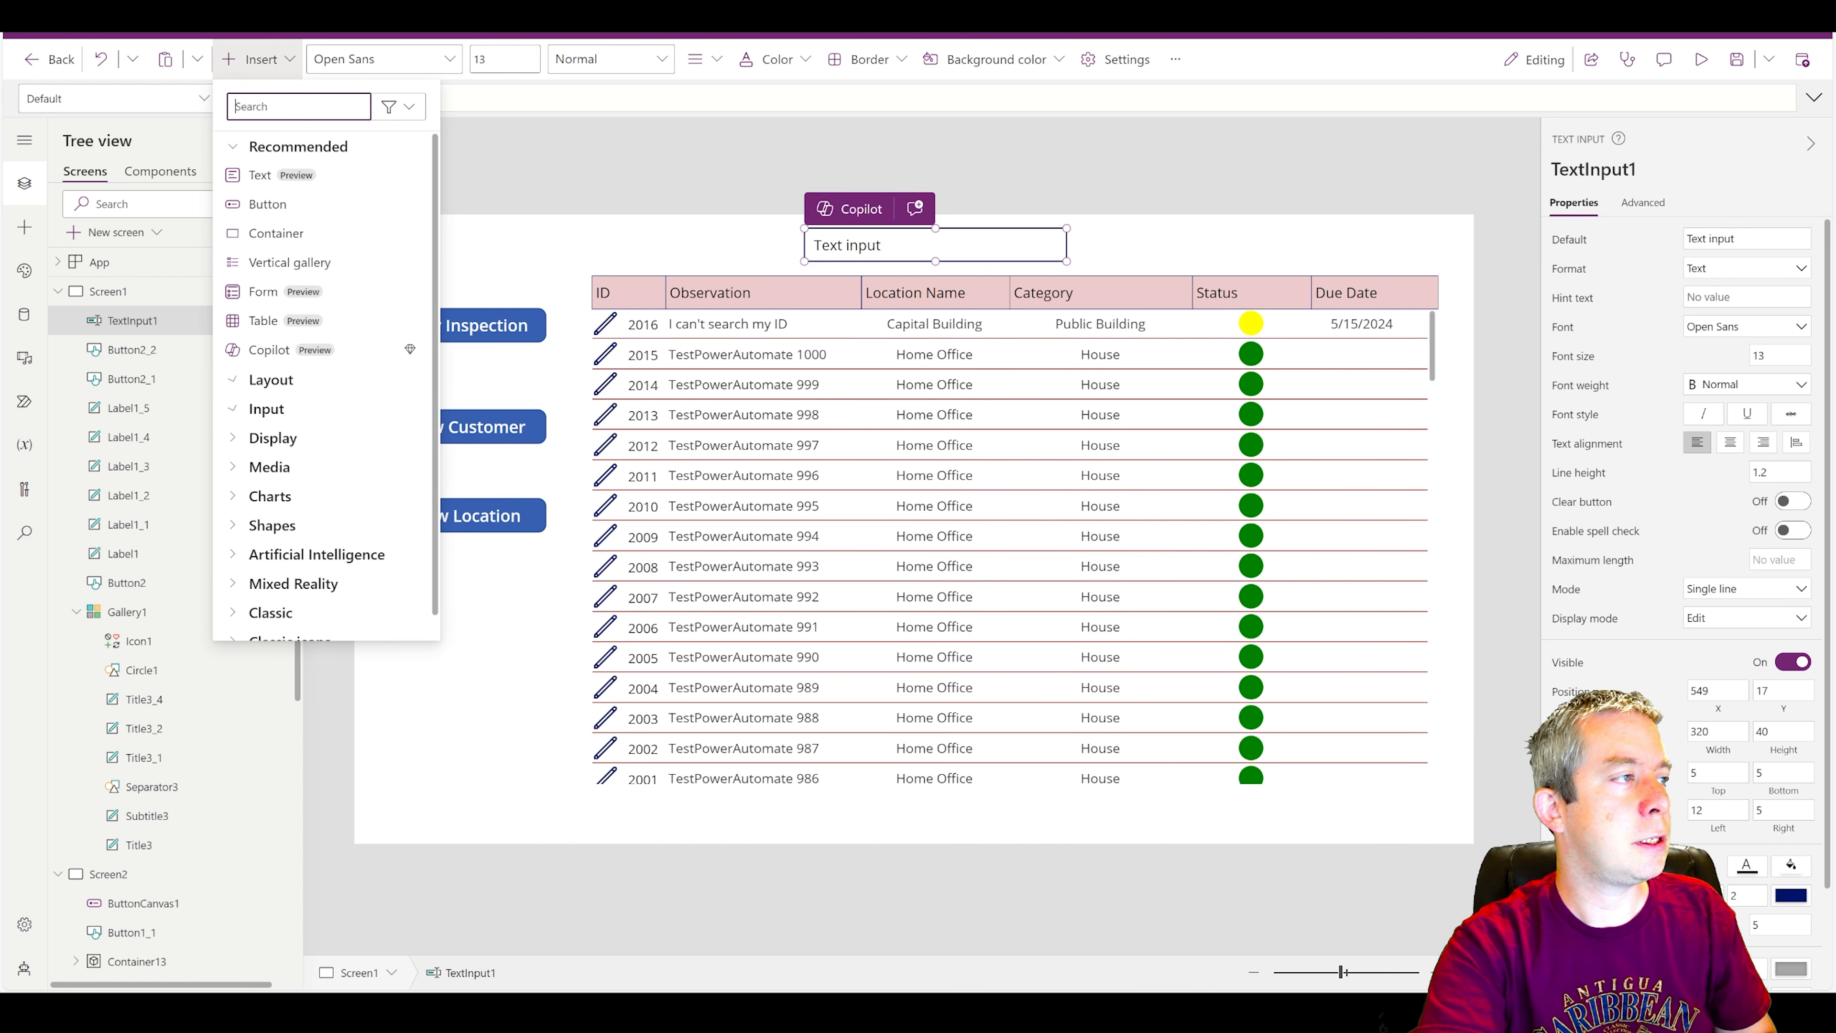
text(search)
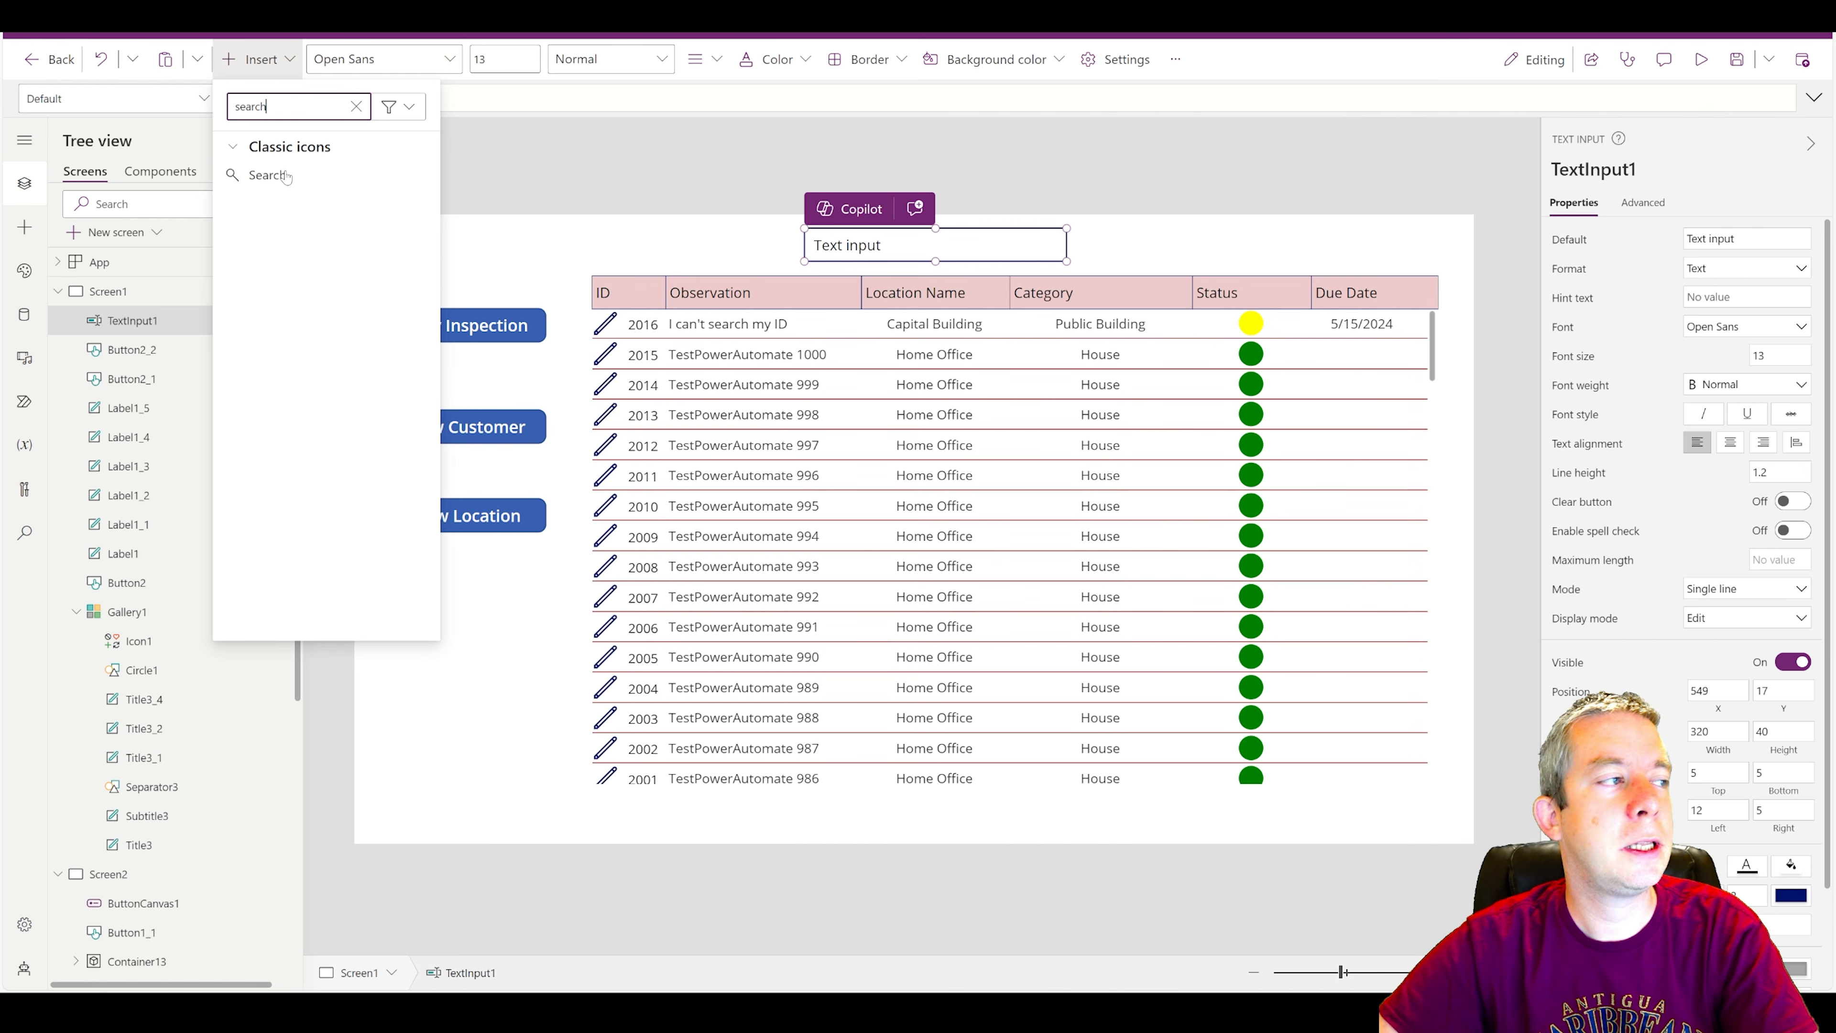
click(258, 183)
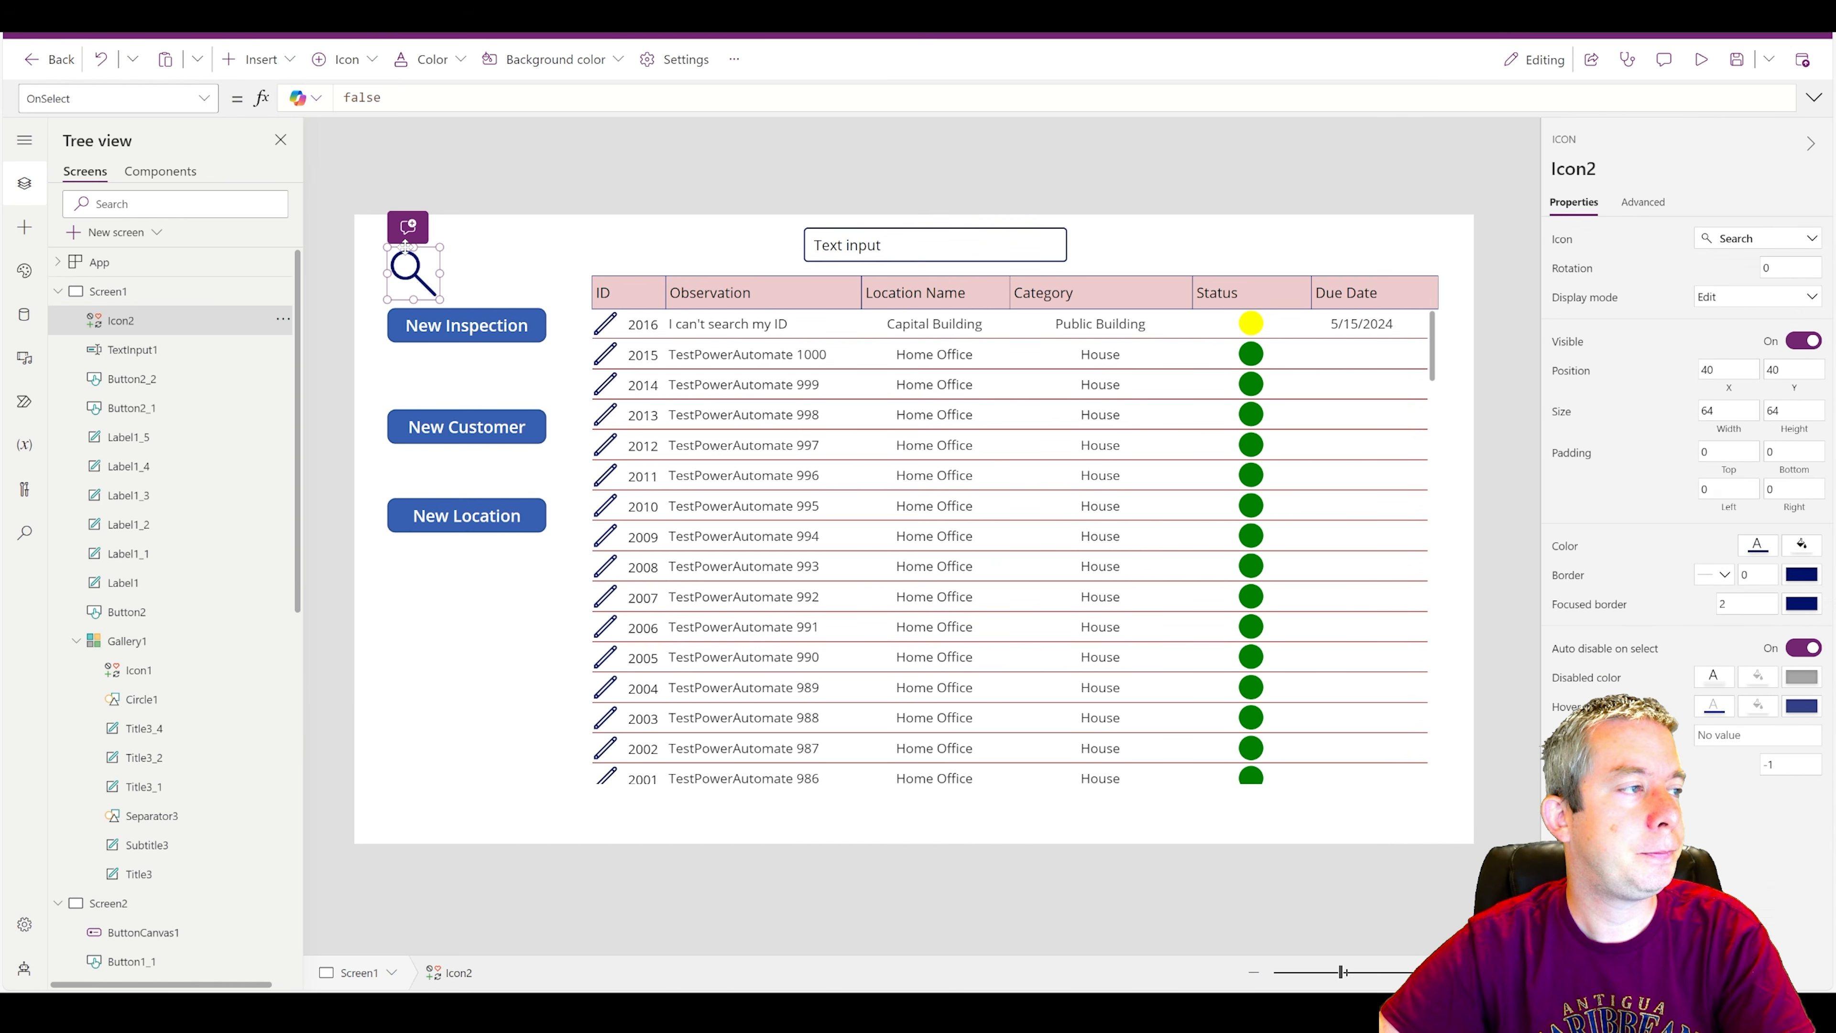
drag(423, 284, 1107, 264)
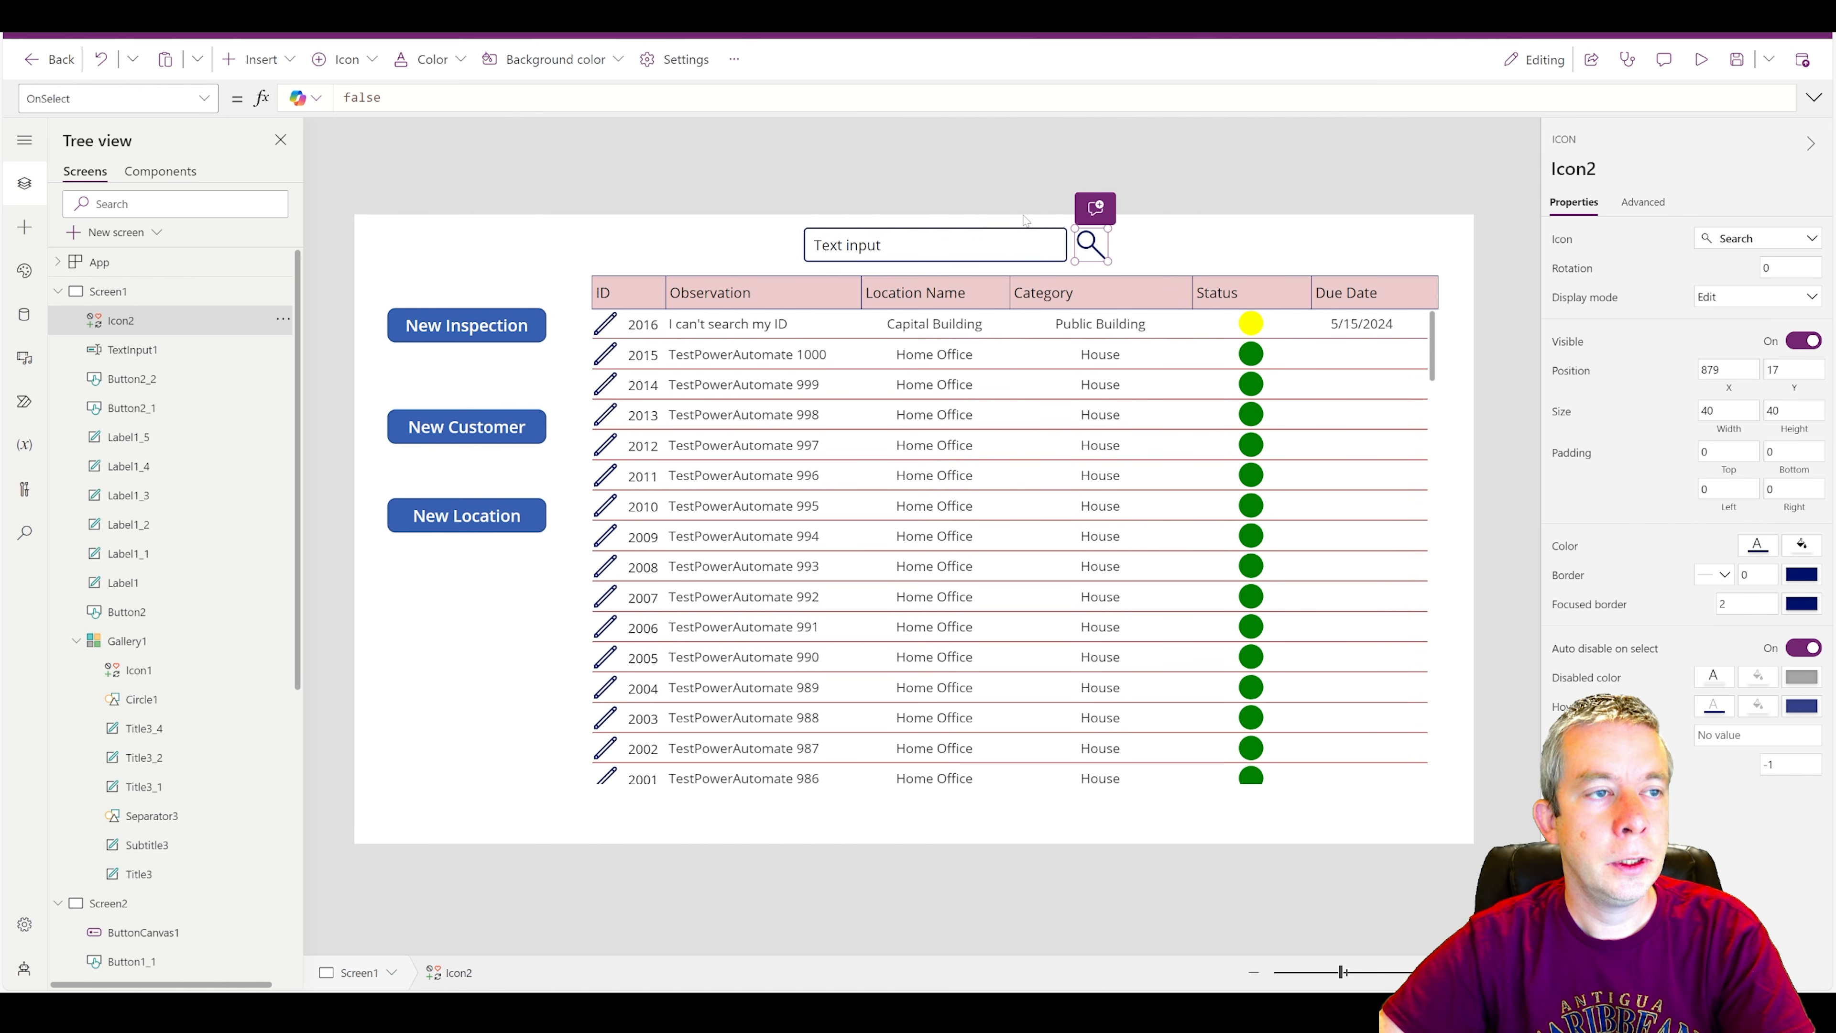
Clear the default text of the text input above the gallery.
click(918, 249)
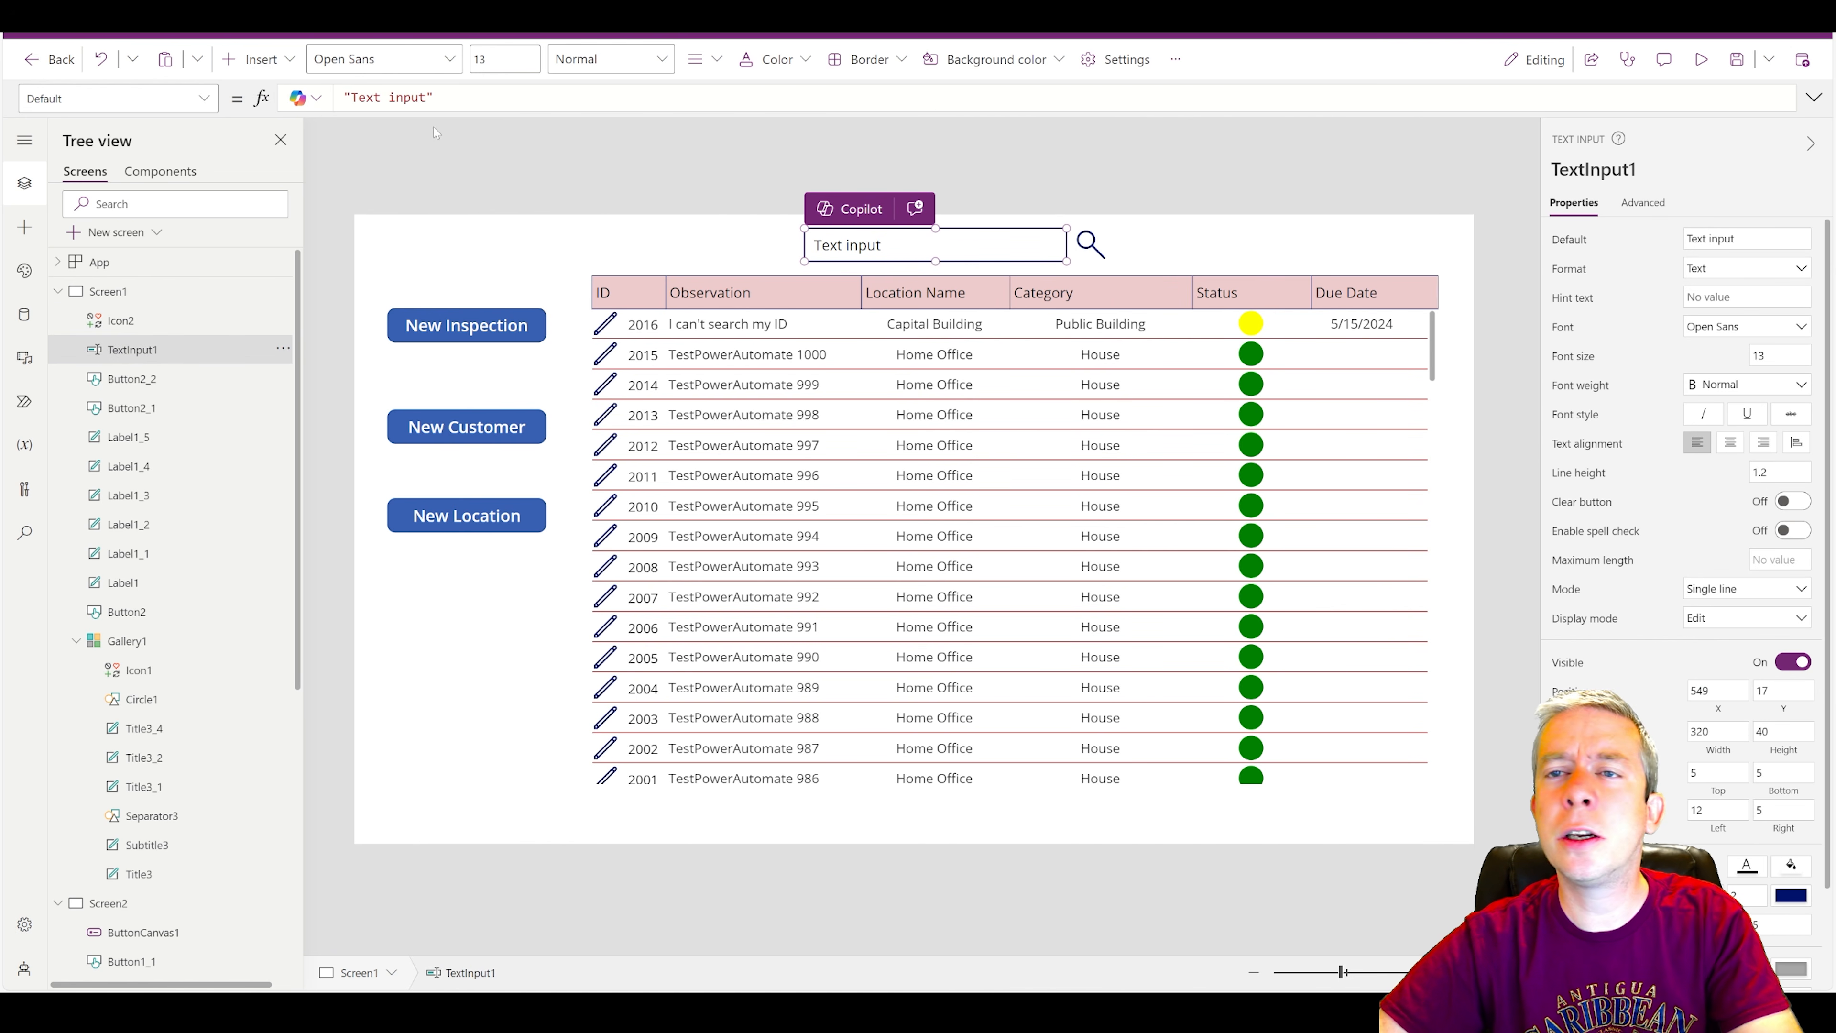
click(432, 97)
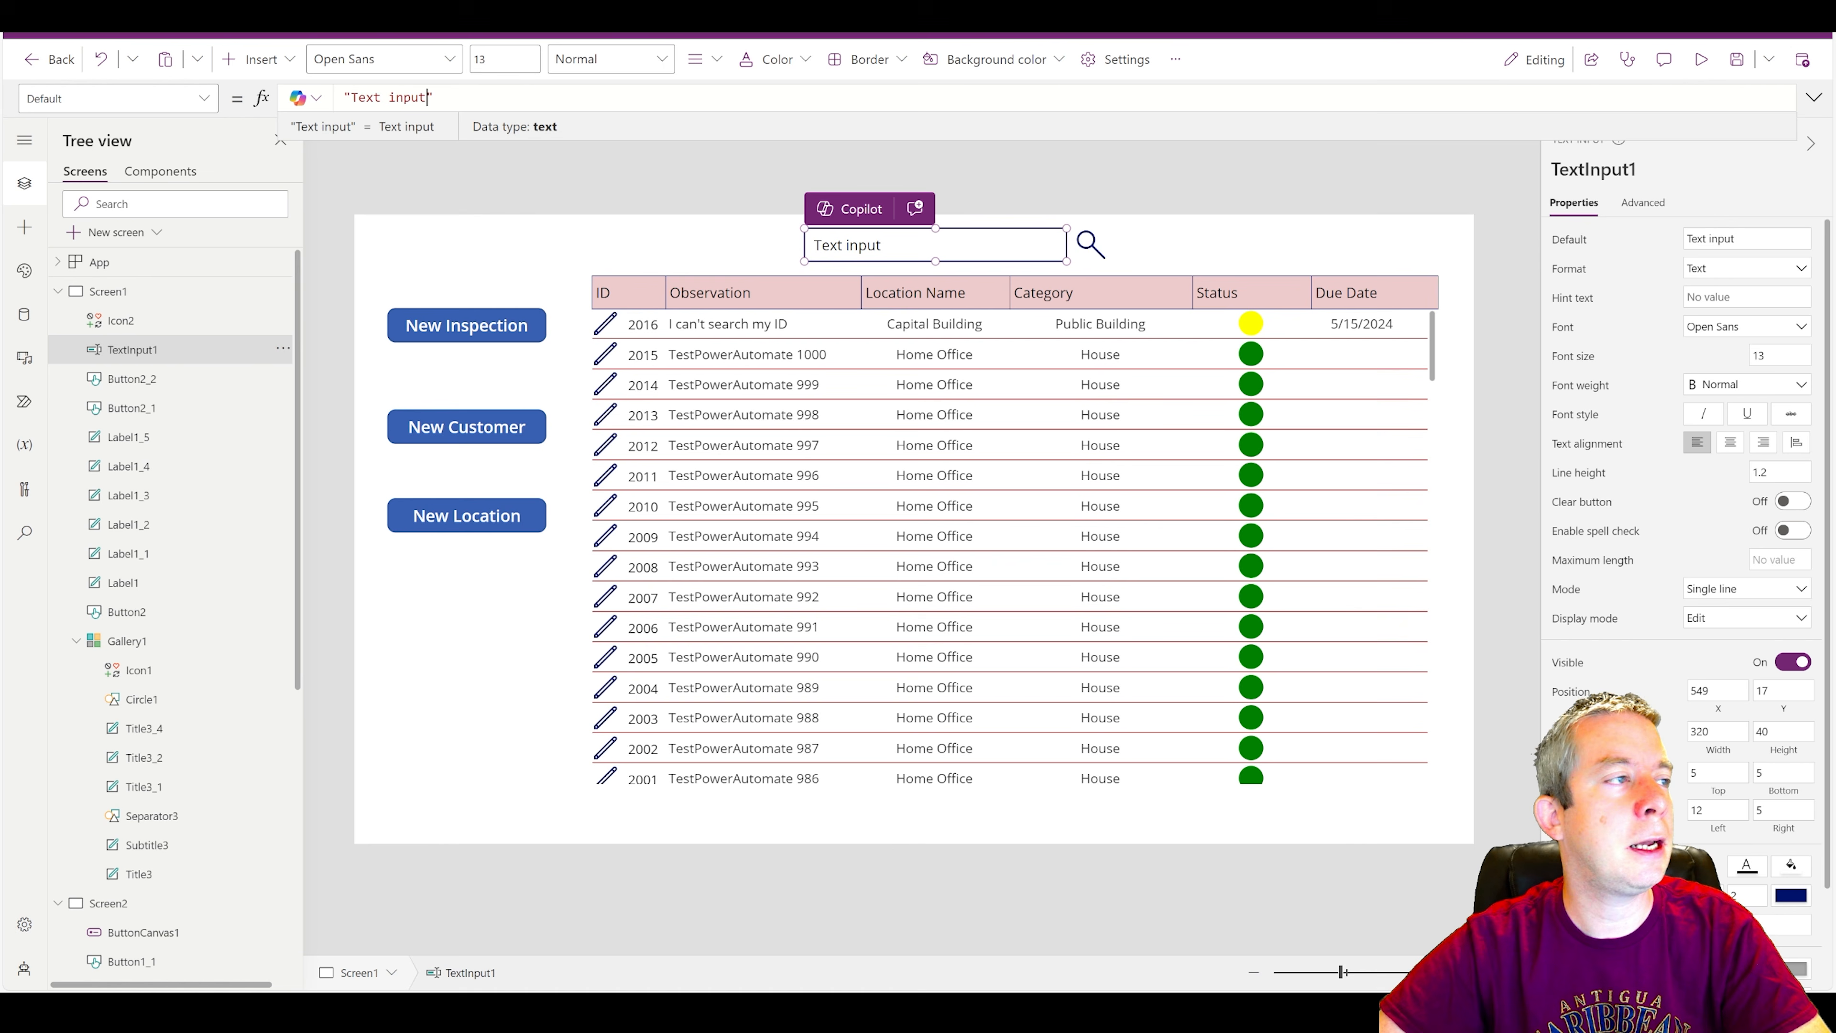
drag(432, 97, 350, 97)
key(BackSpace)
Replace the inspections gallery's Items formula with Filter(Inspections,StartsWith(Title,TextInput1.Text)).
click(1091, 245)
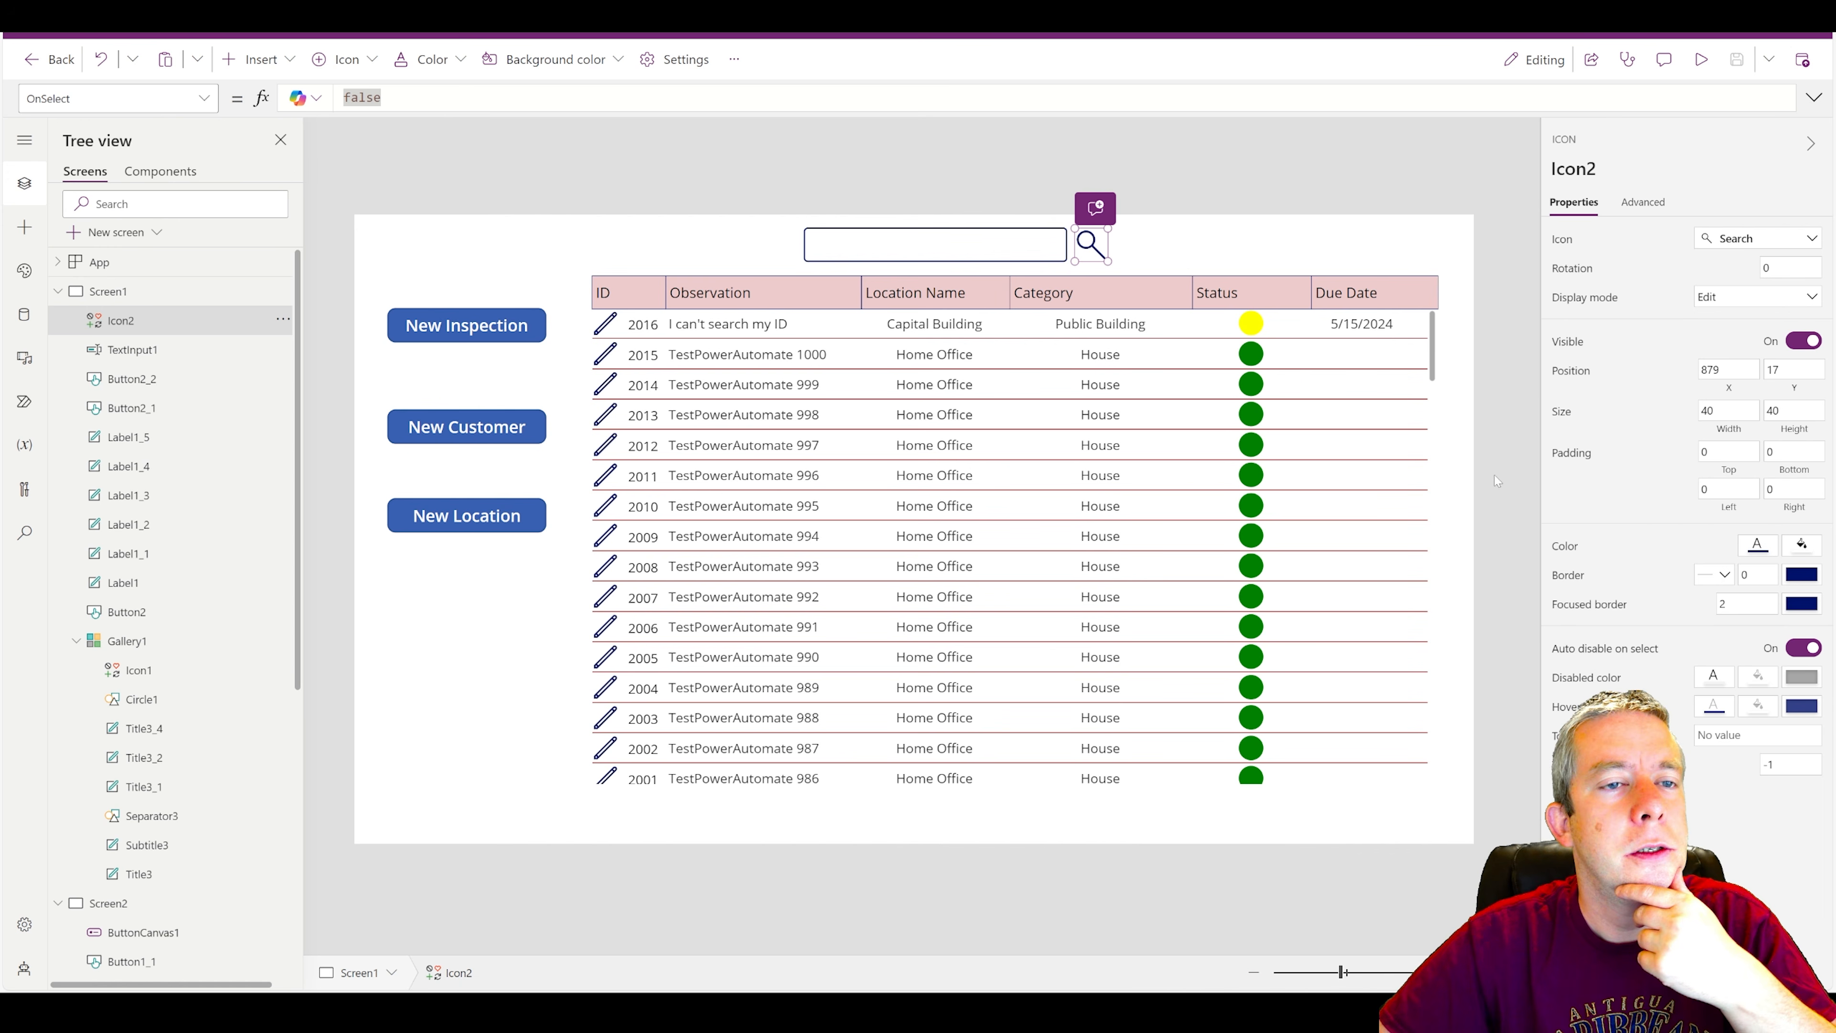
click(1432, 356)
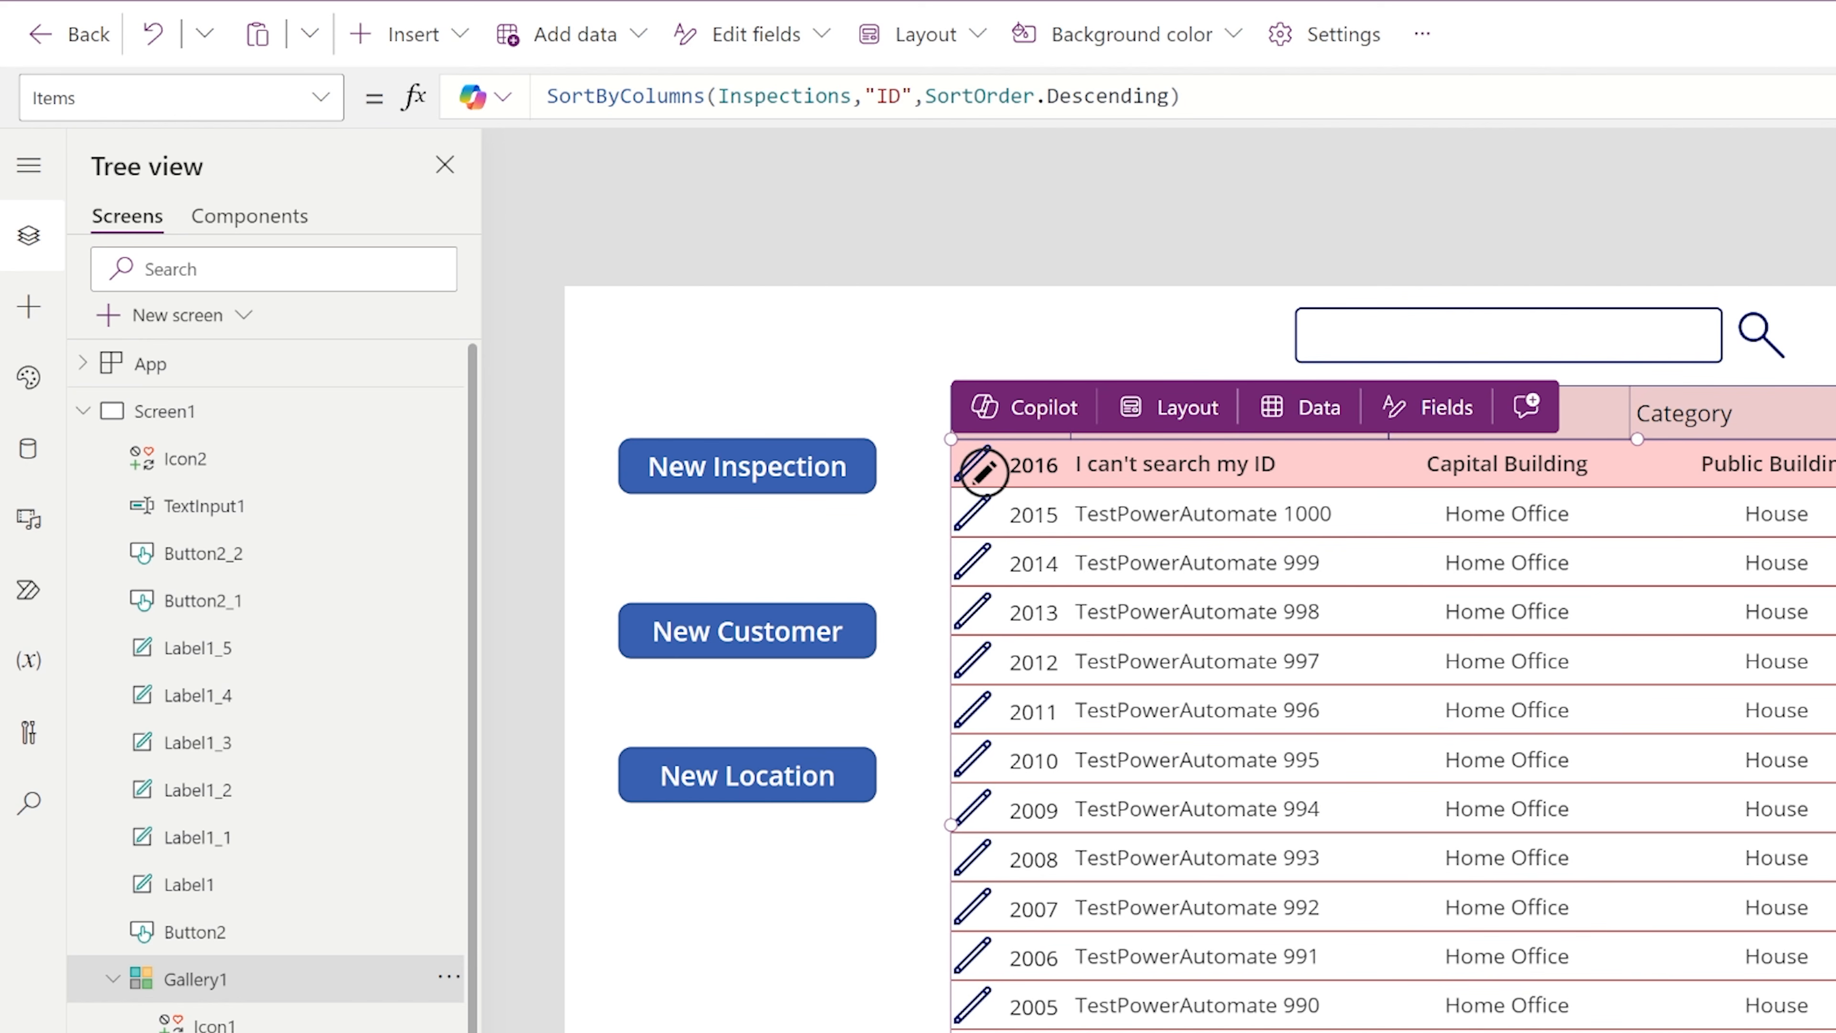
triple_click(1156, 95)
text(Filt)
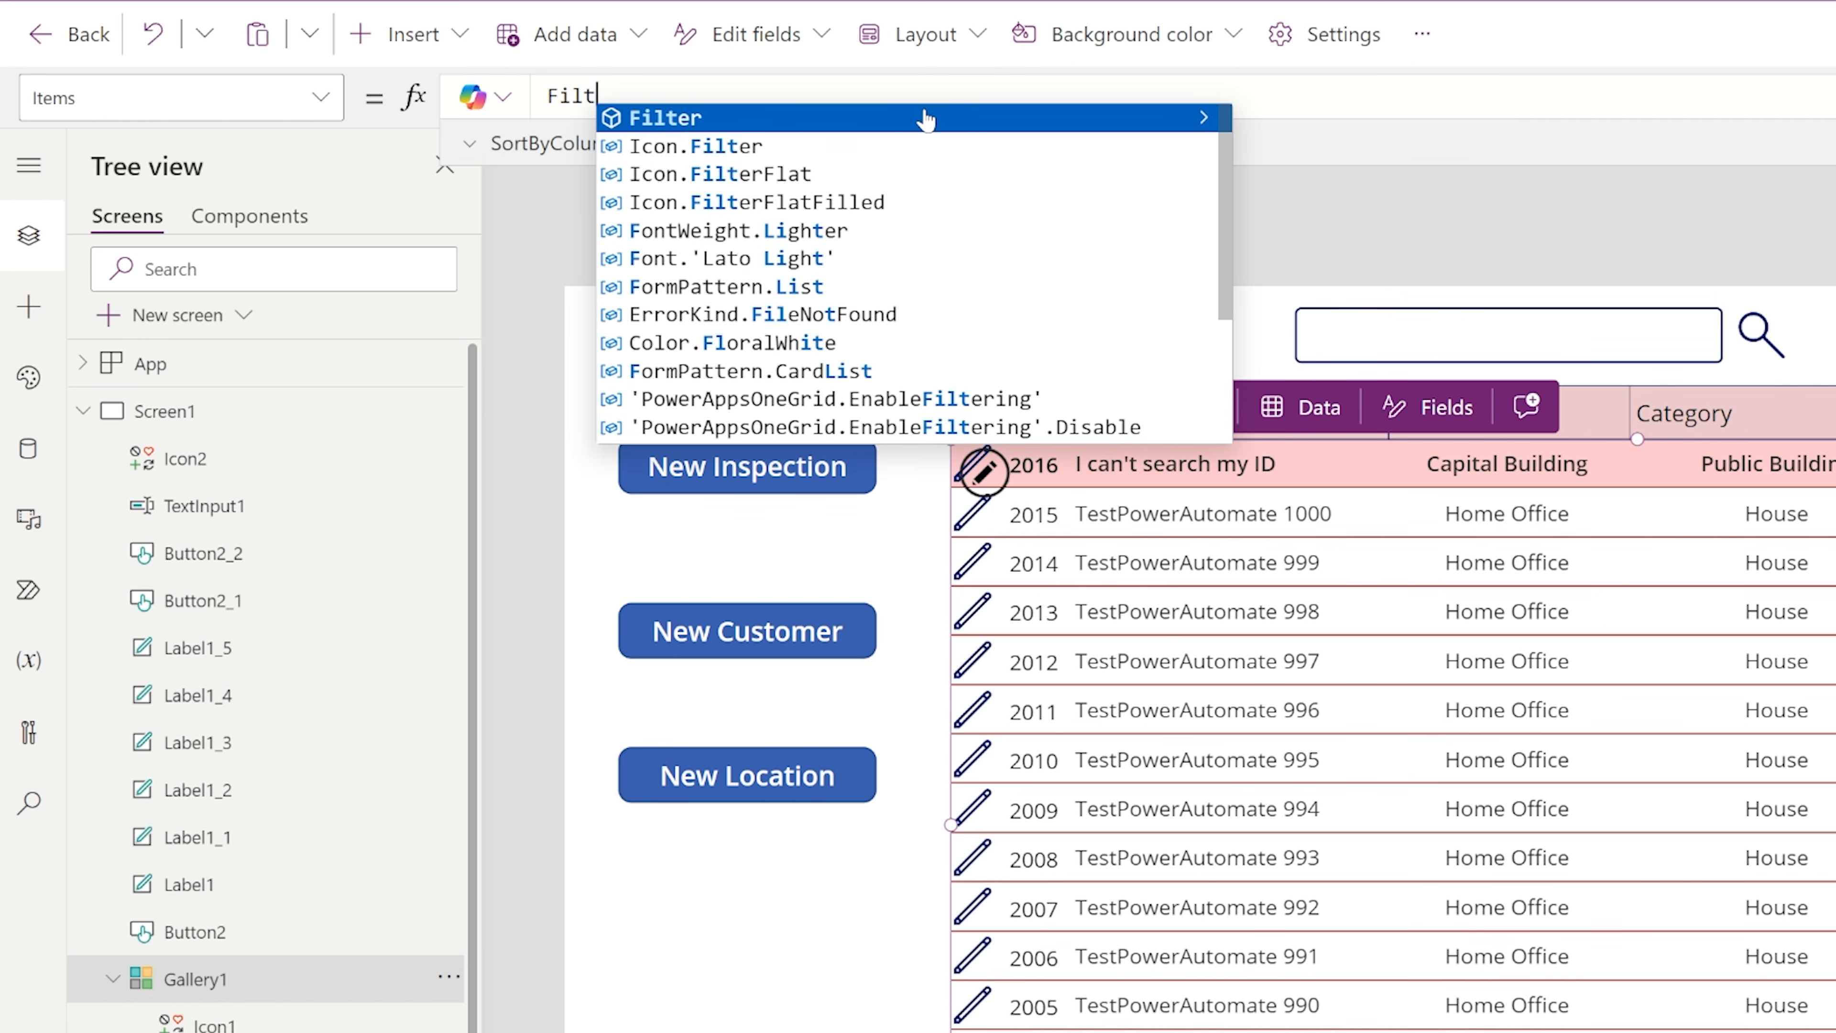
click(925, 117)
text(I)
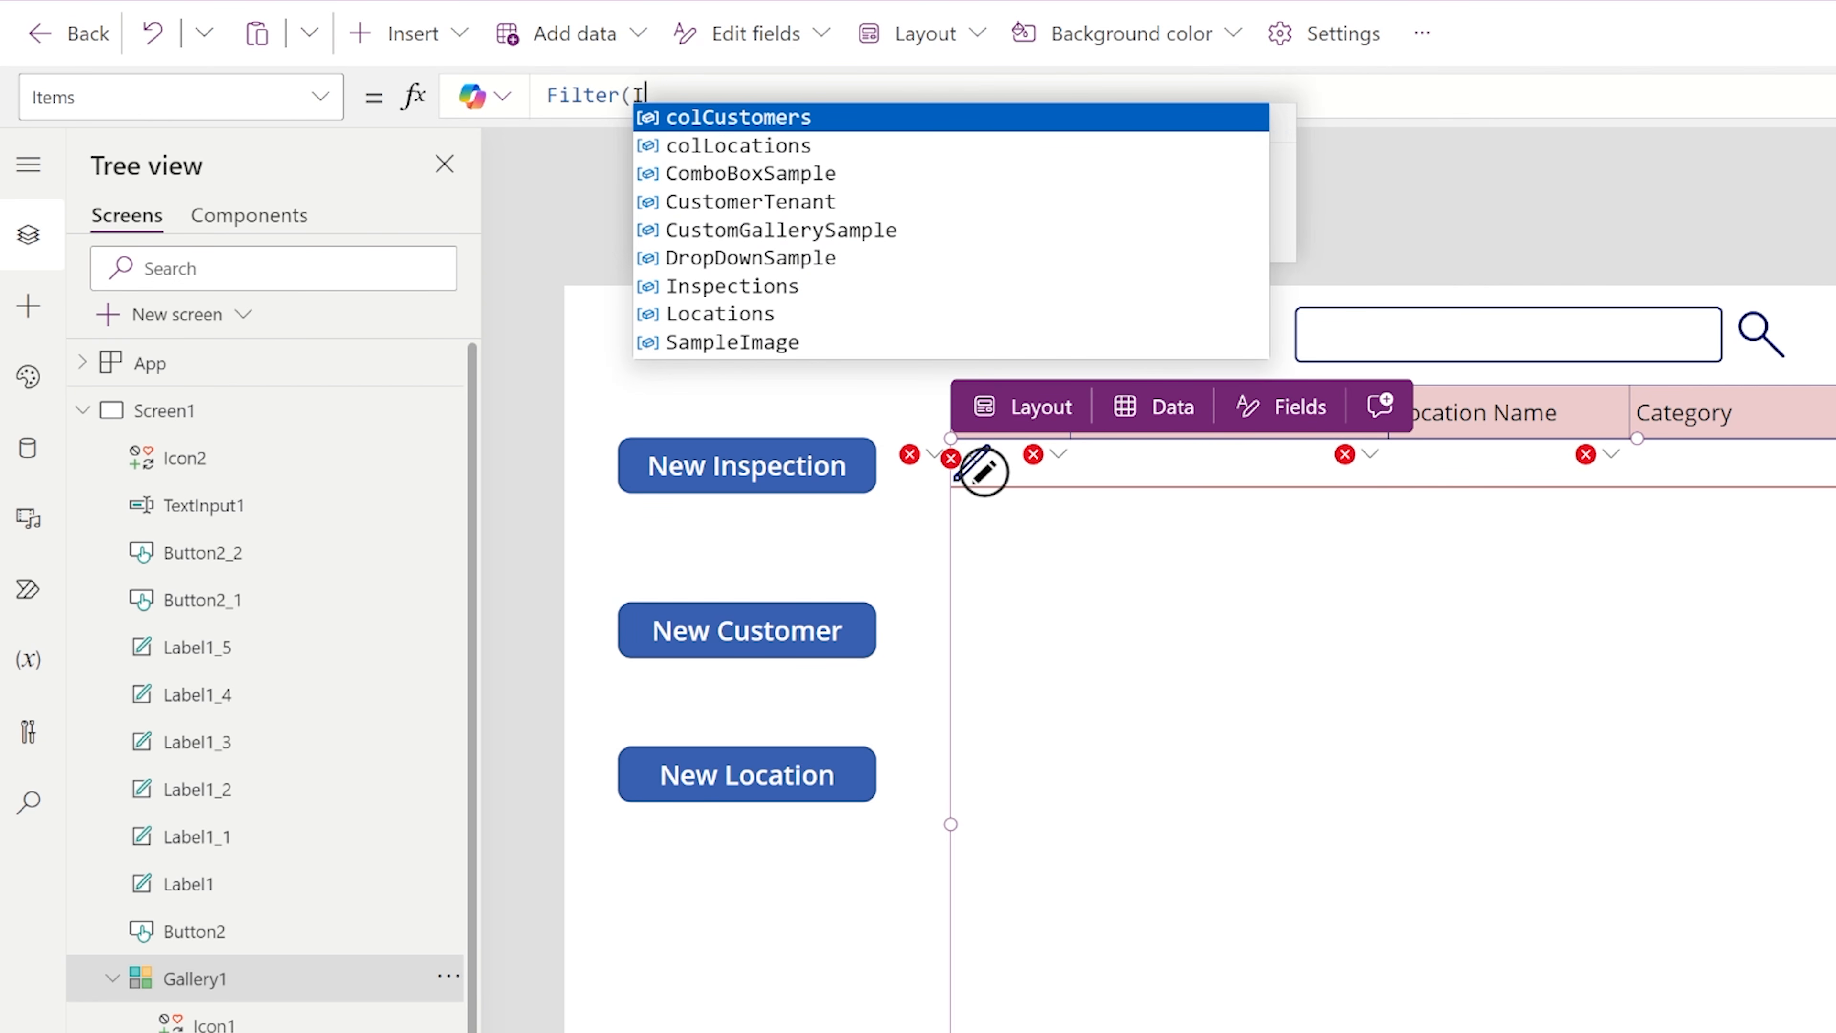
text(nspections,)
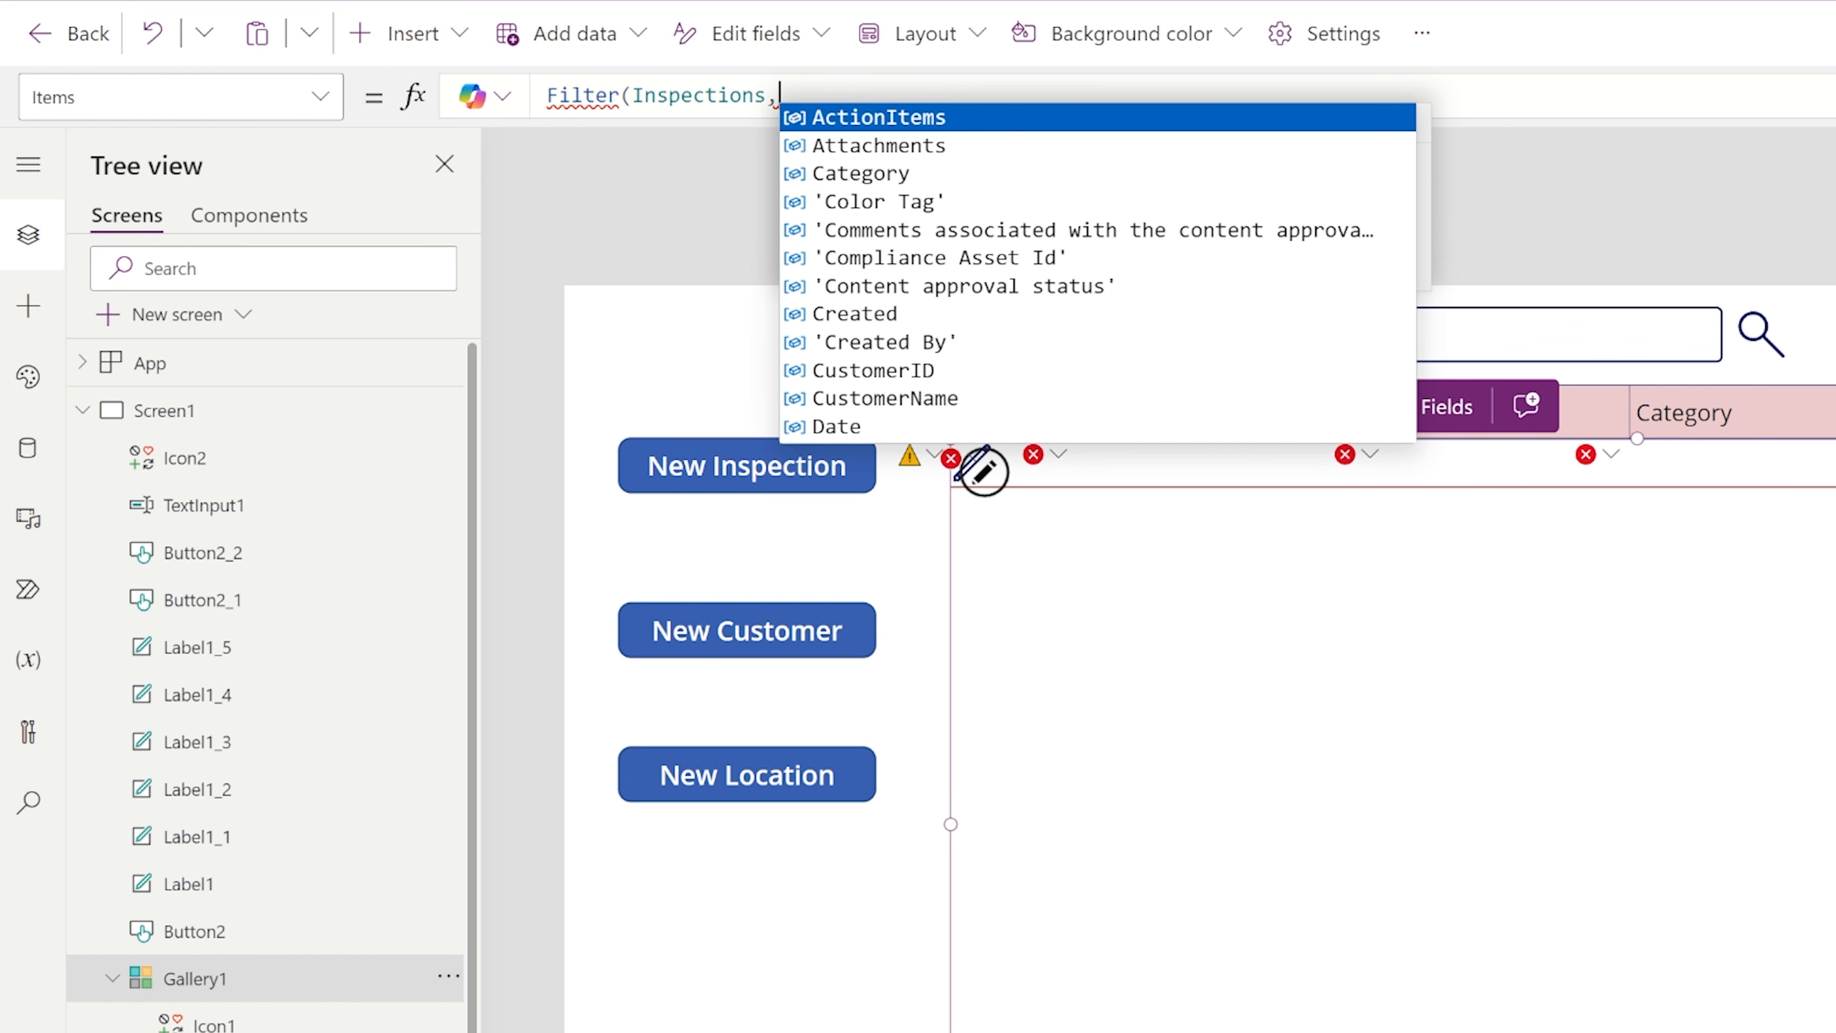
text(StartsWith()
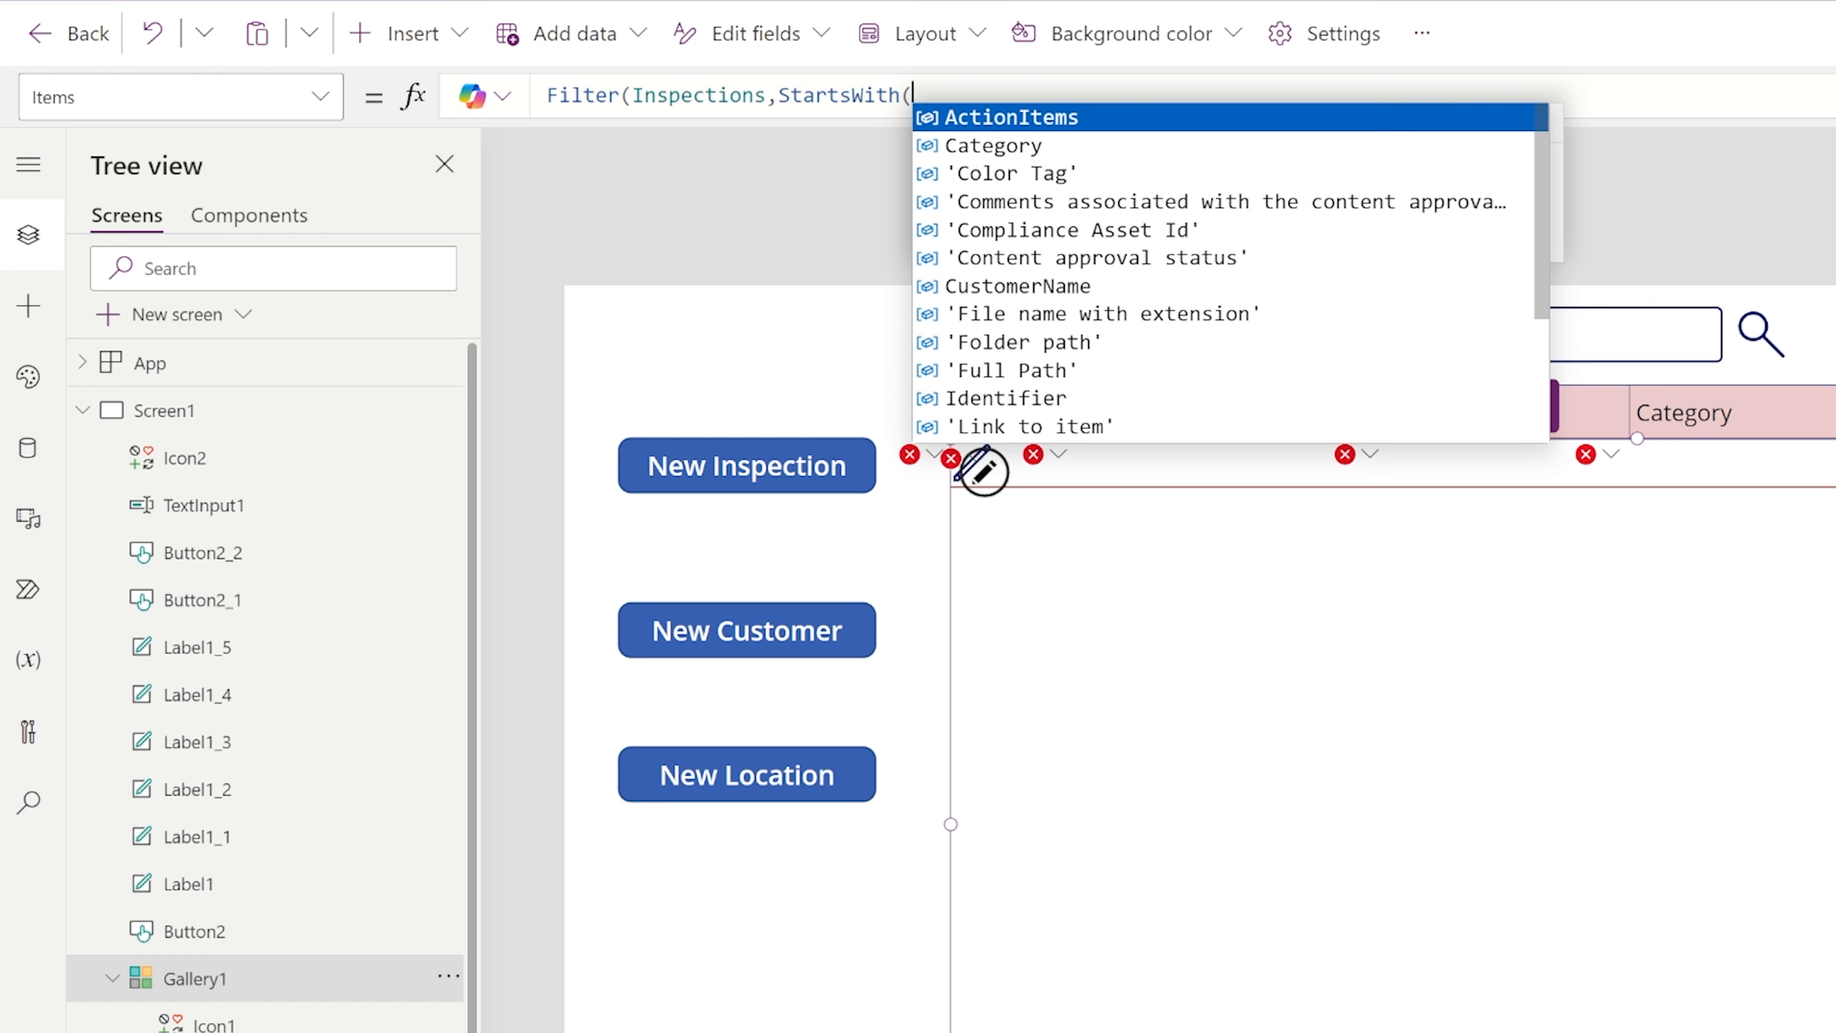
text(Title)
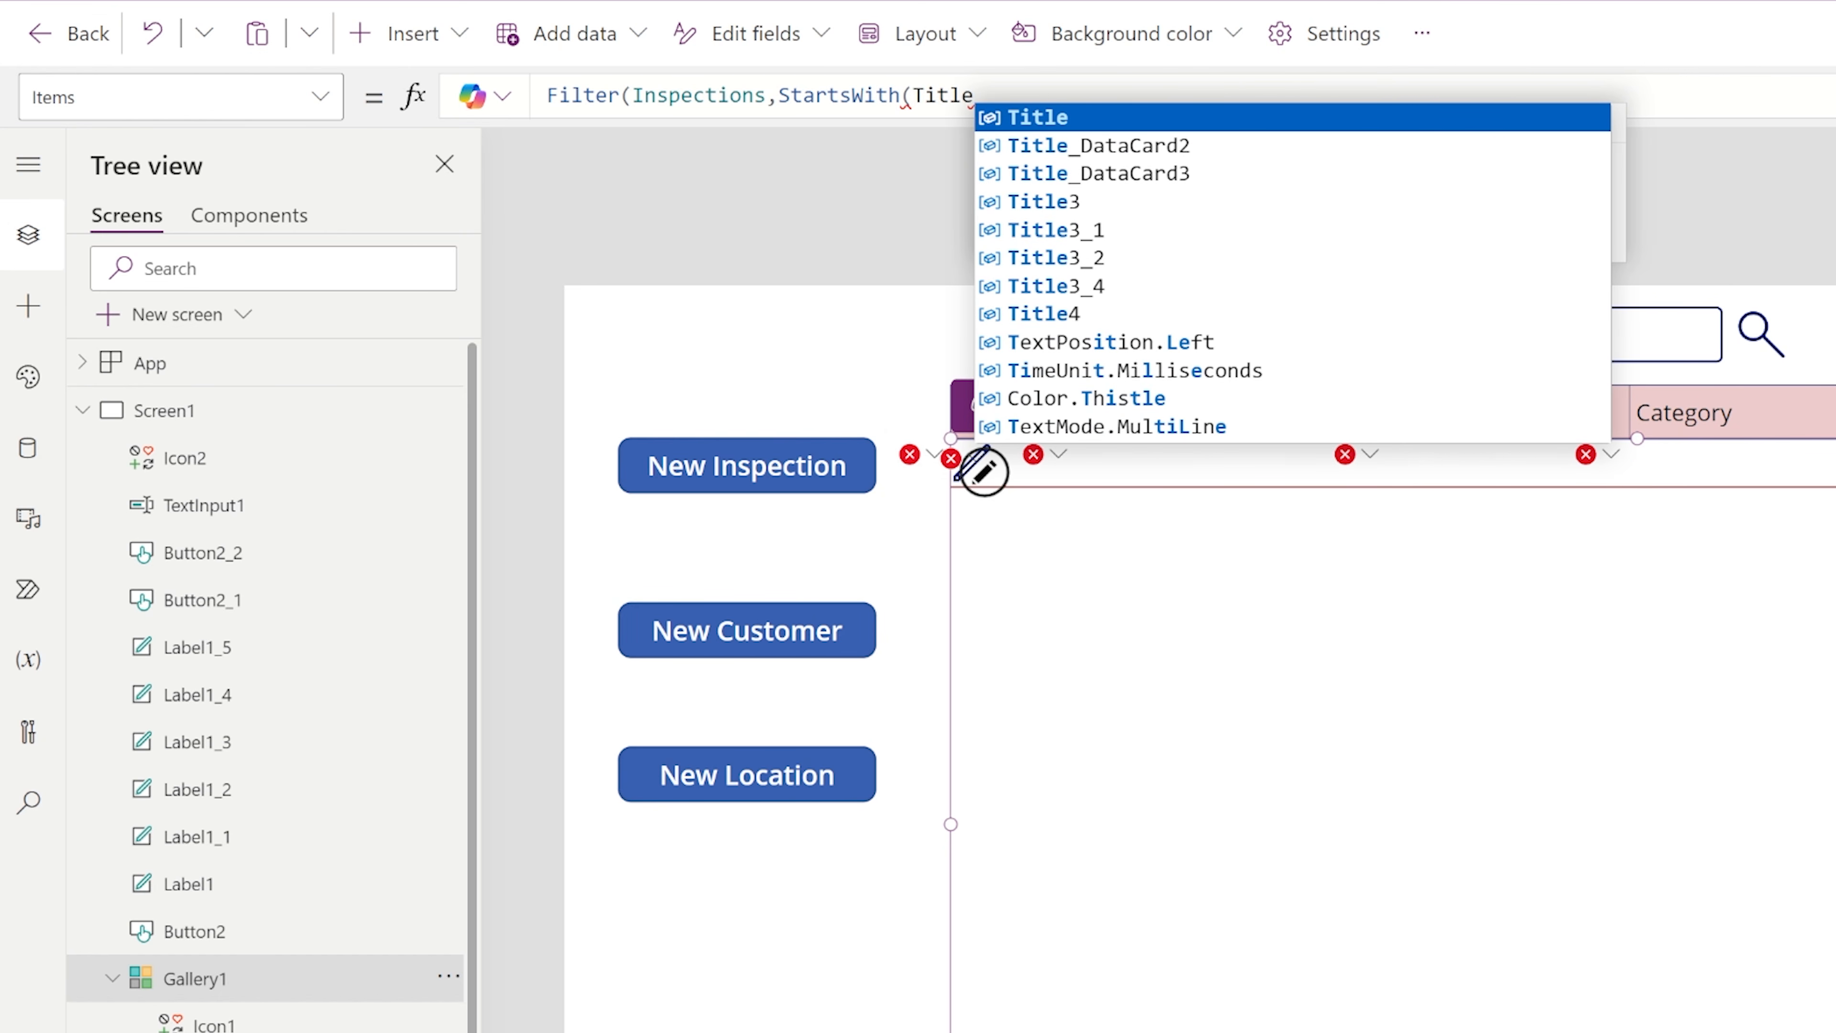
text(,)
text(Text)
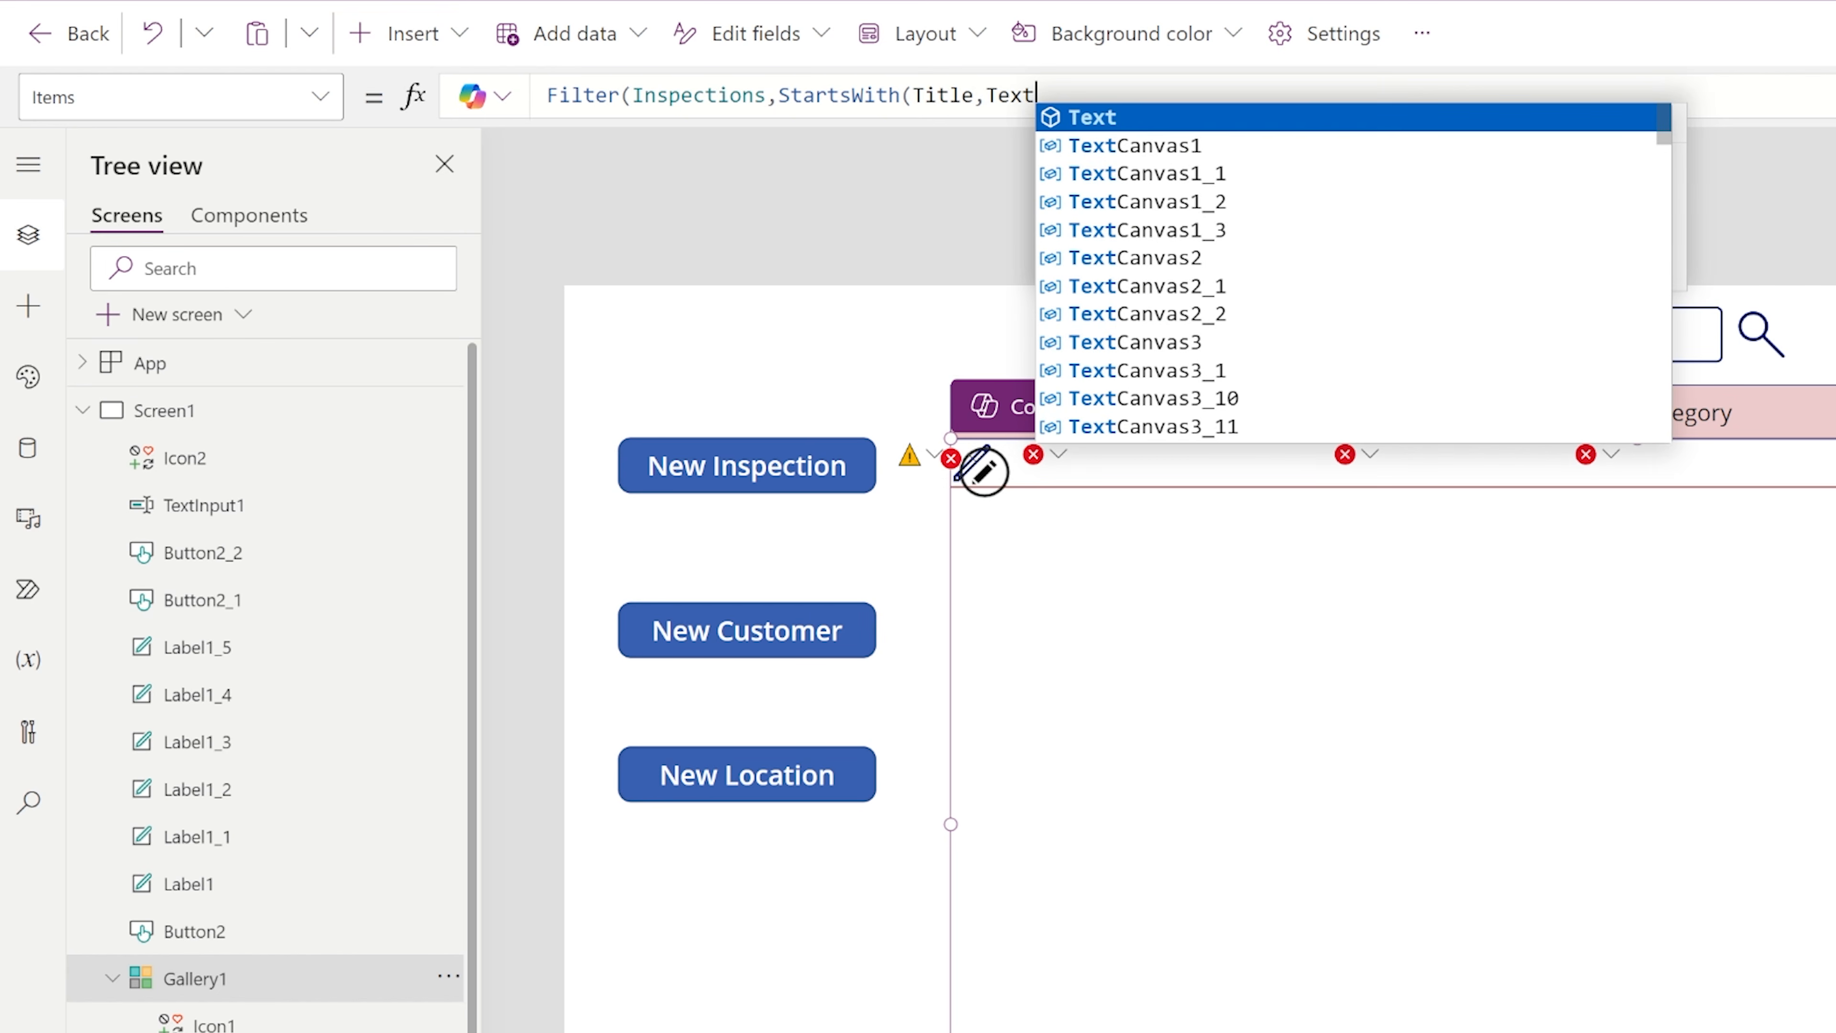
text(Input1.Text)
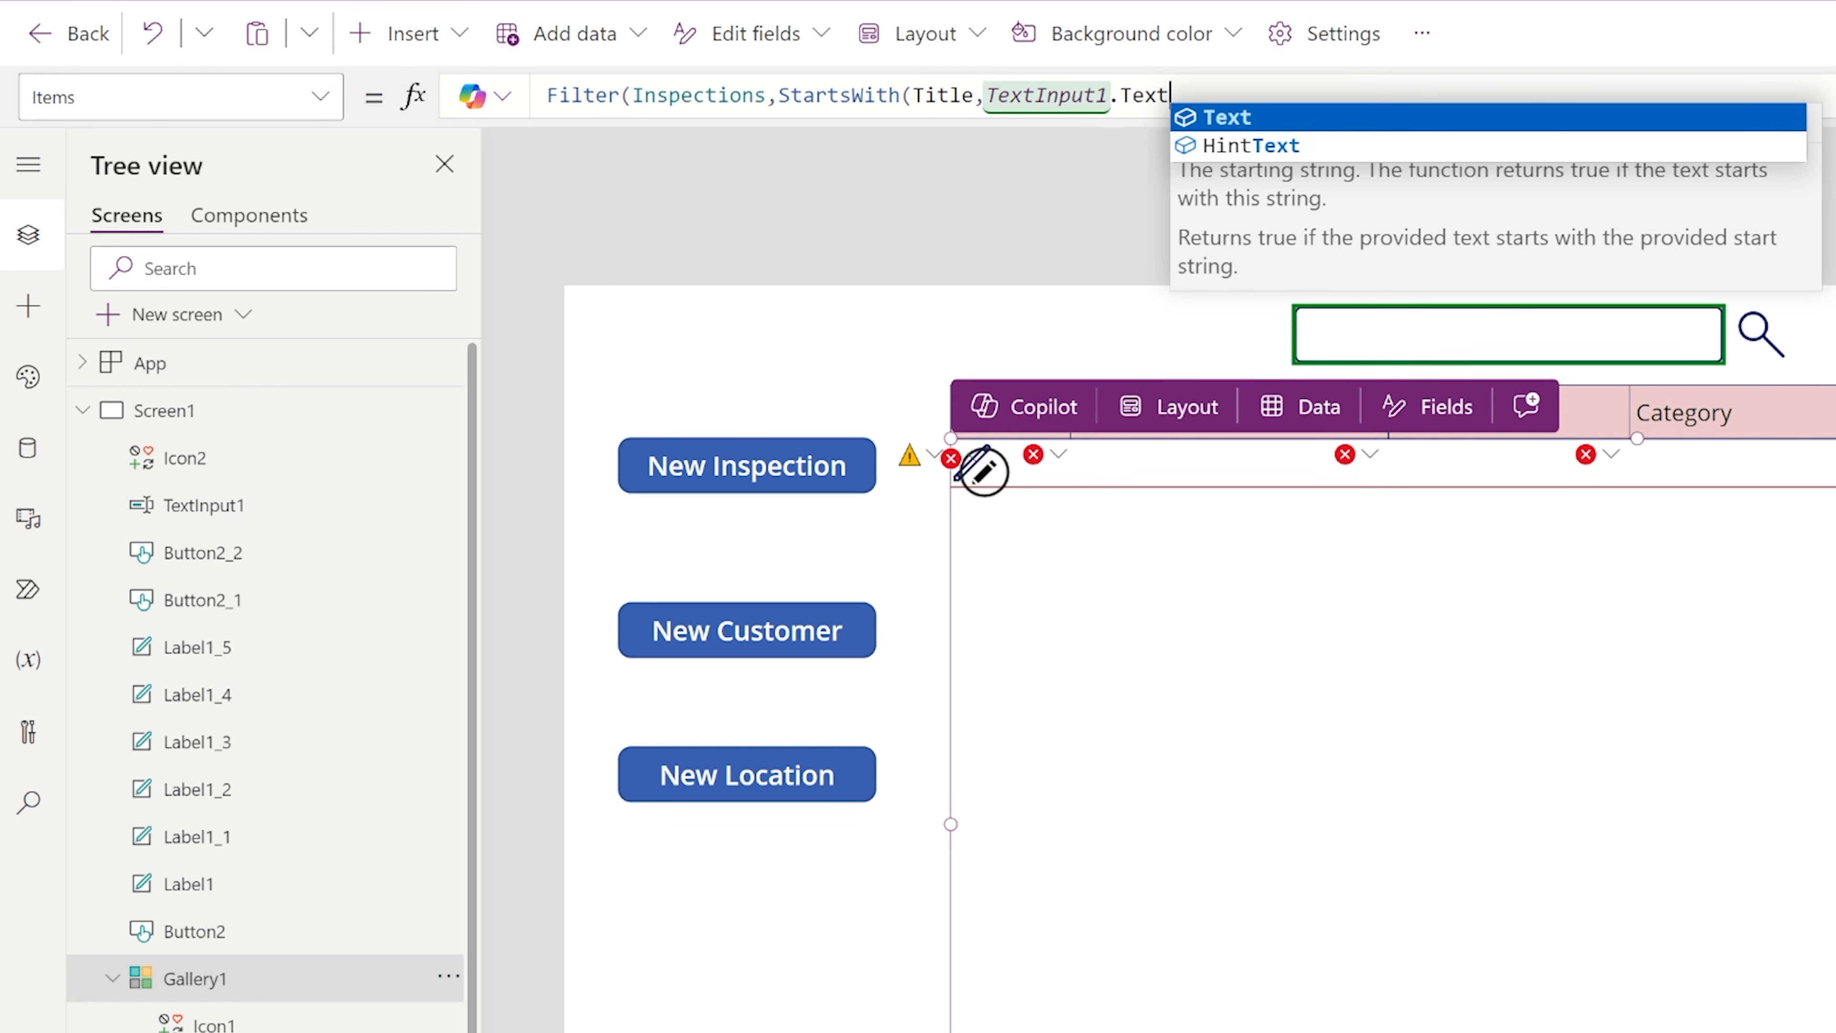
text()))
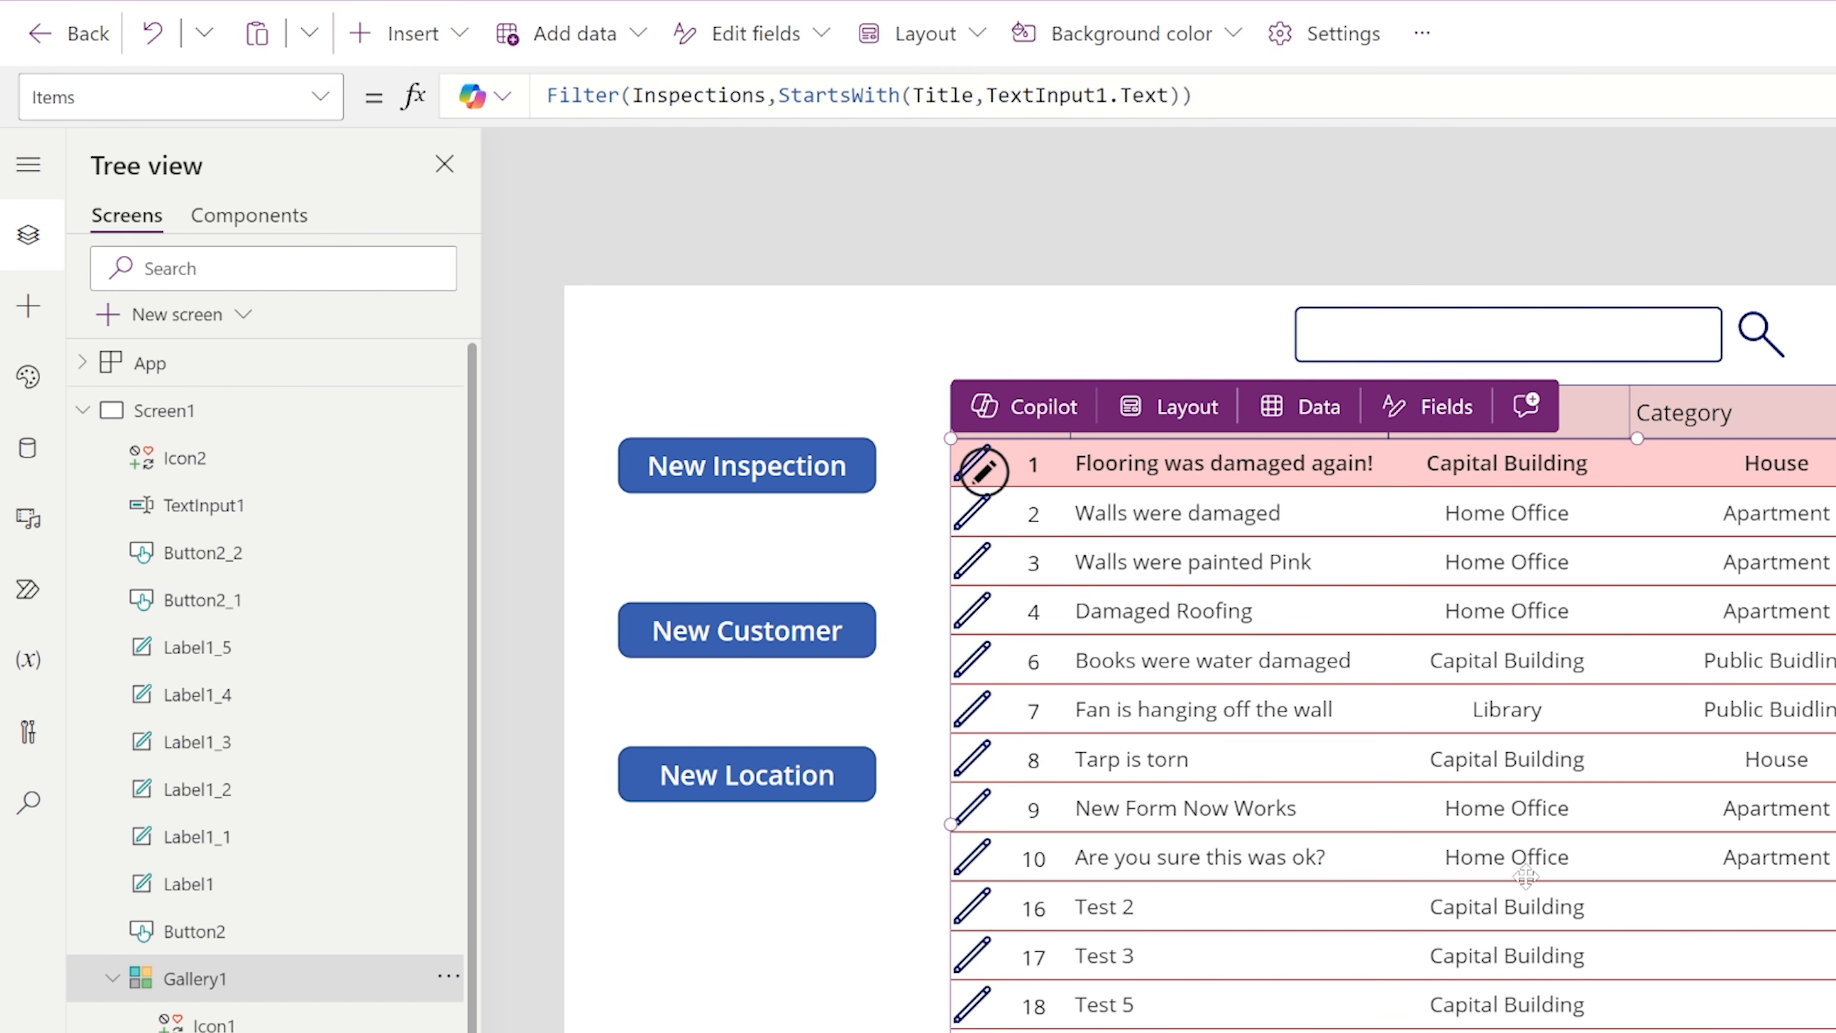
Wrap the Inspections source inside the gallery's Filter formula as SortByColumns(Inspections,"ID",SortOrder.Descending).
click(631, 95)
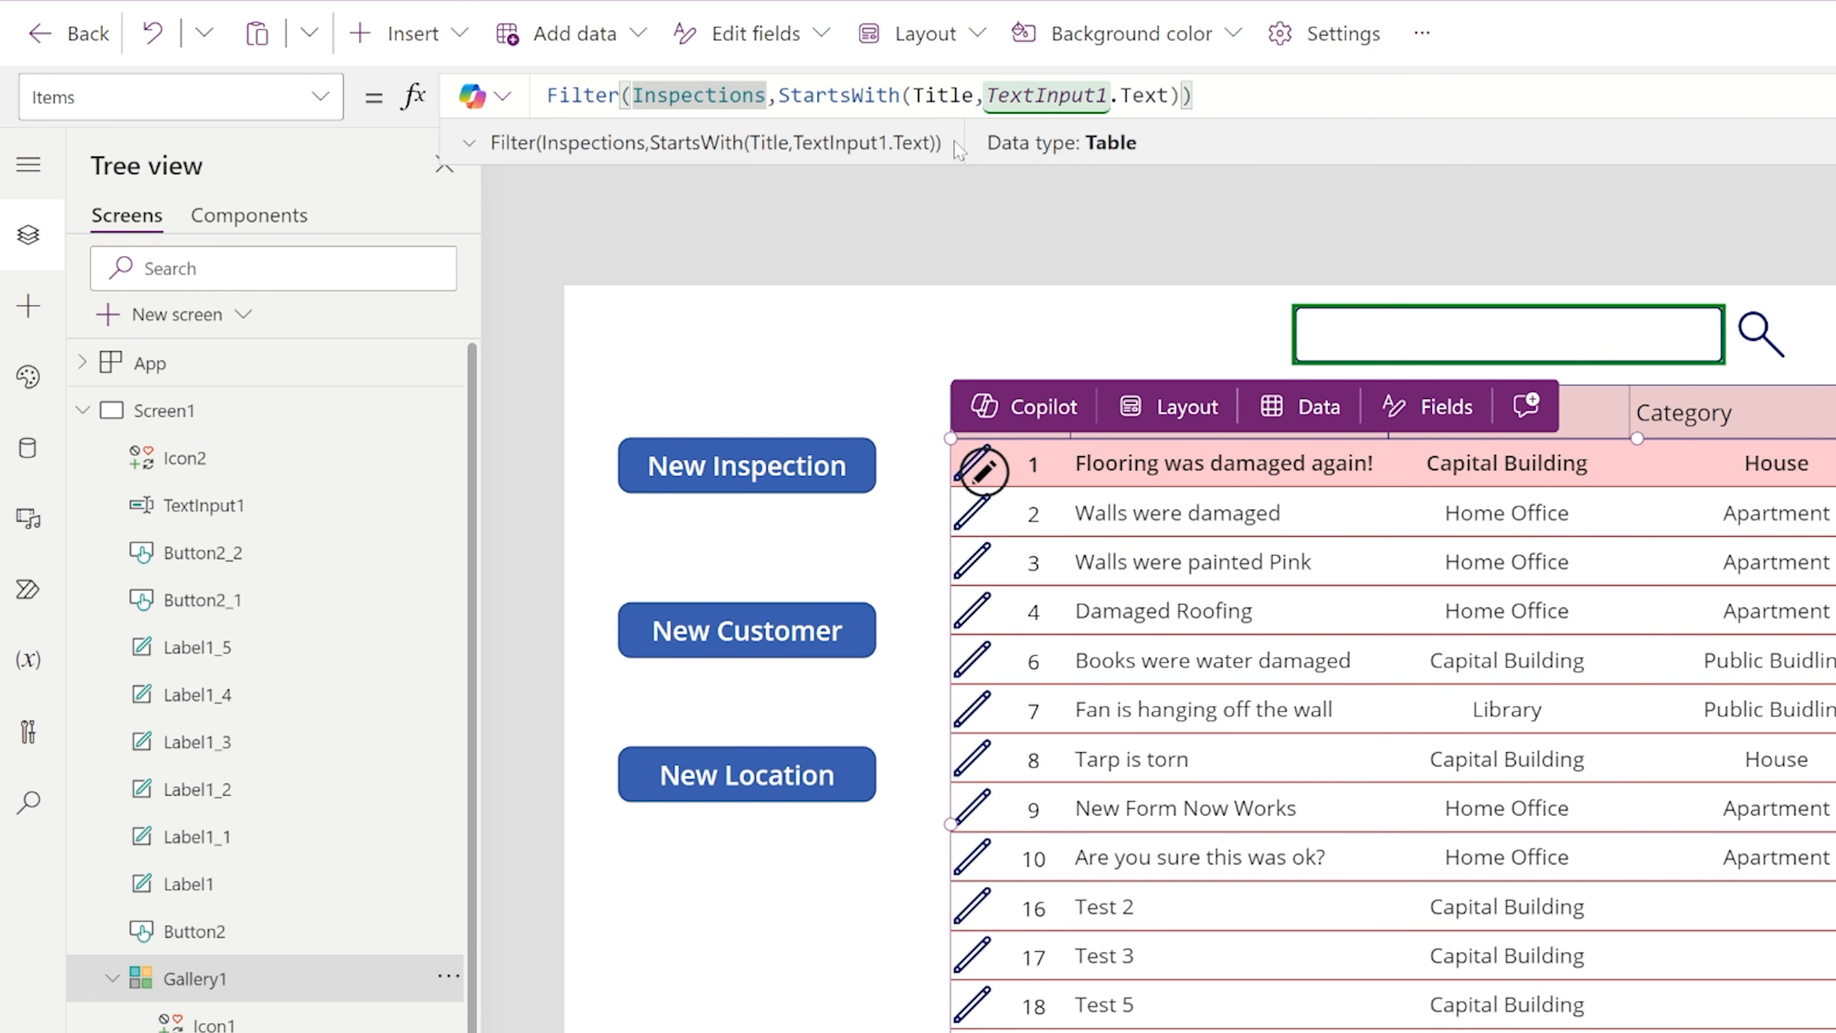
text(SortBy)
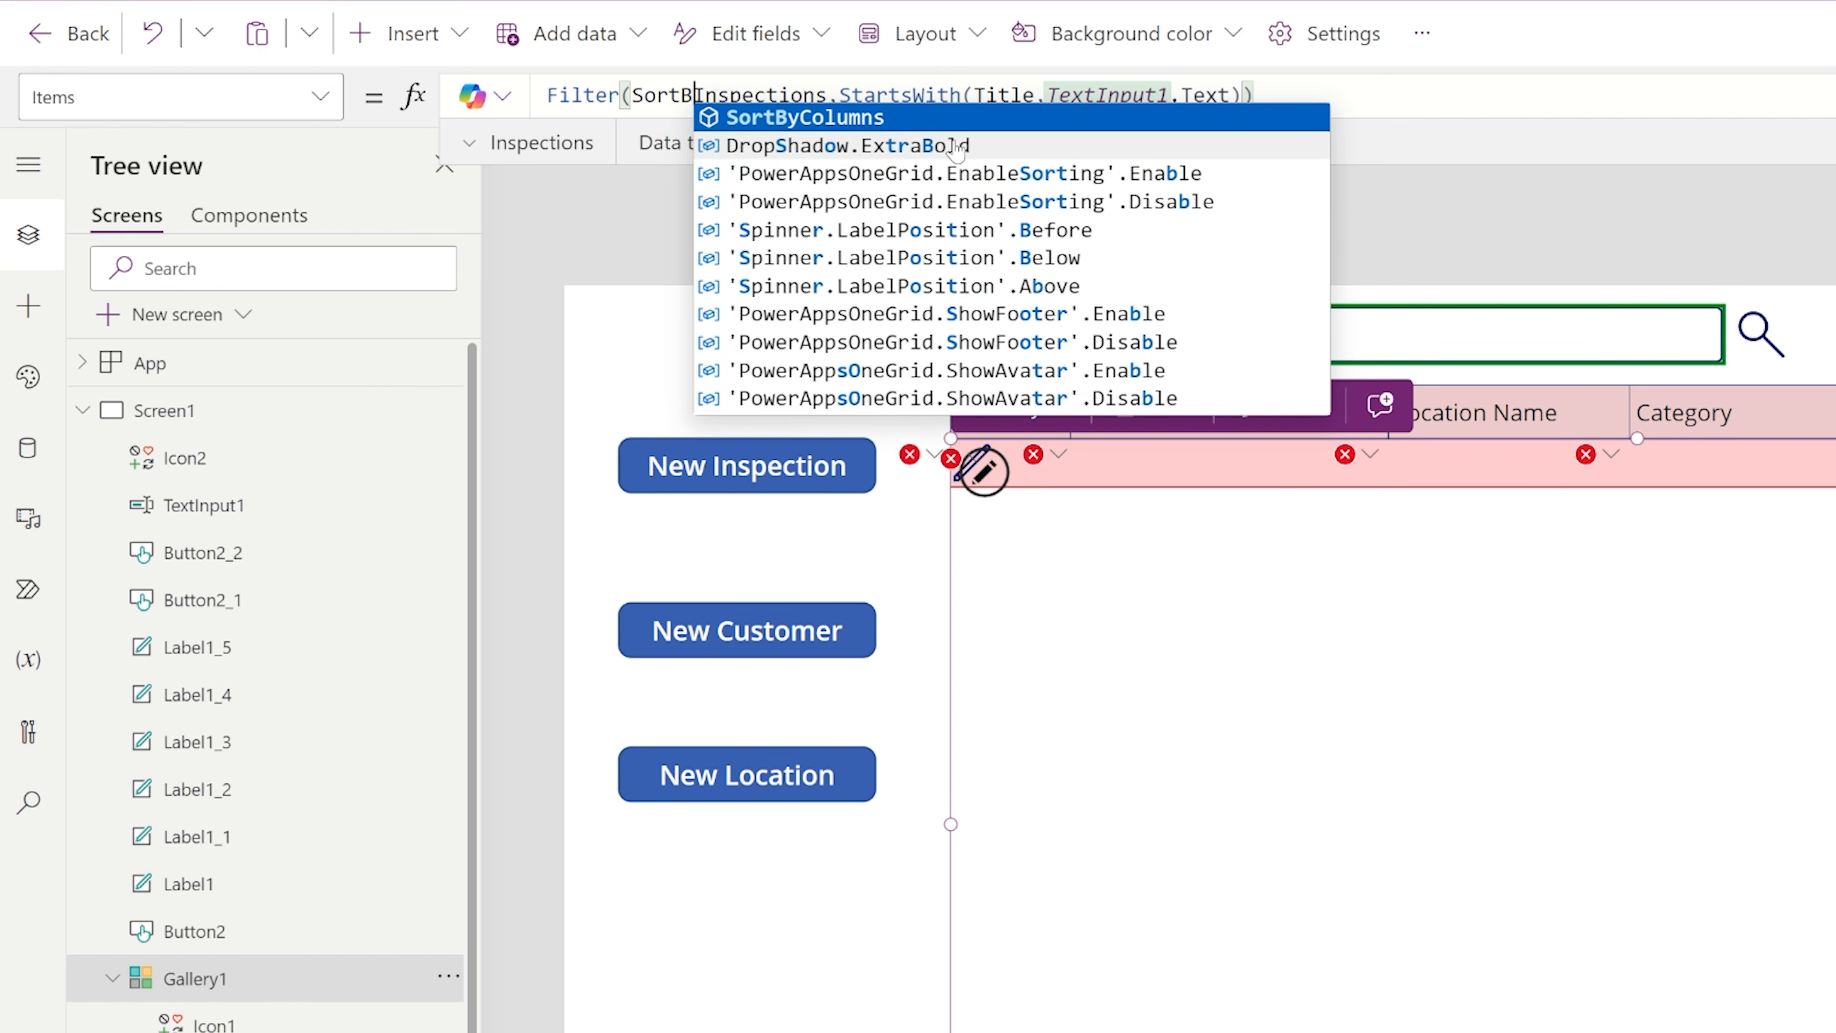
text(Columns()
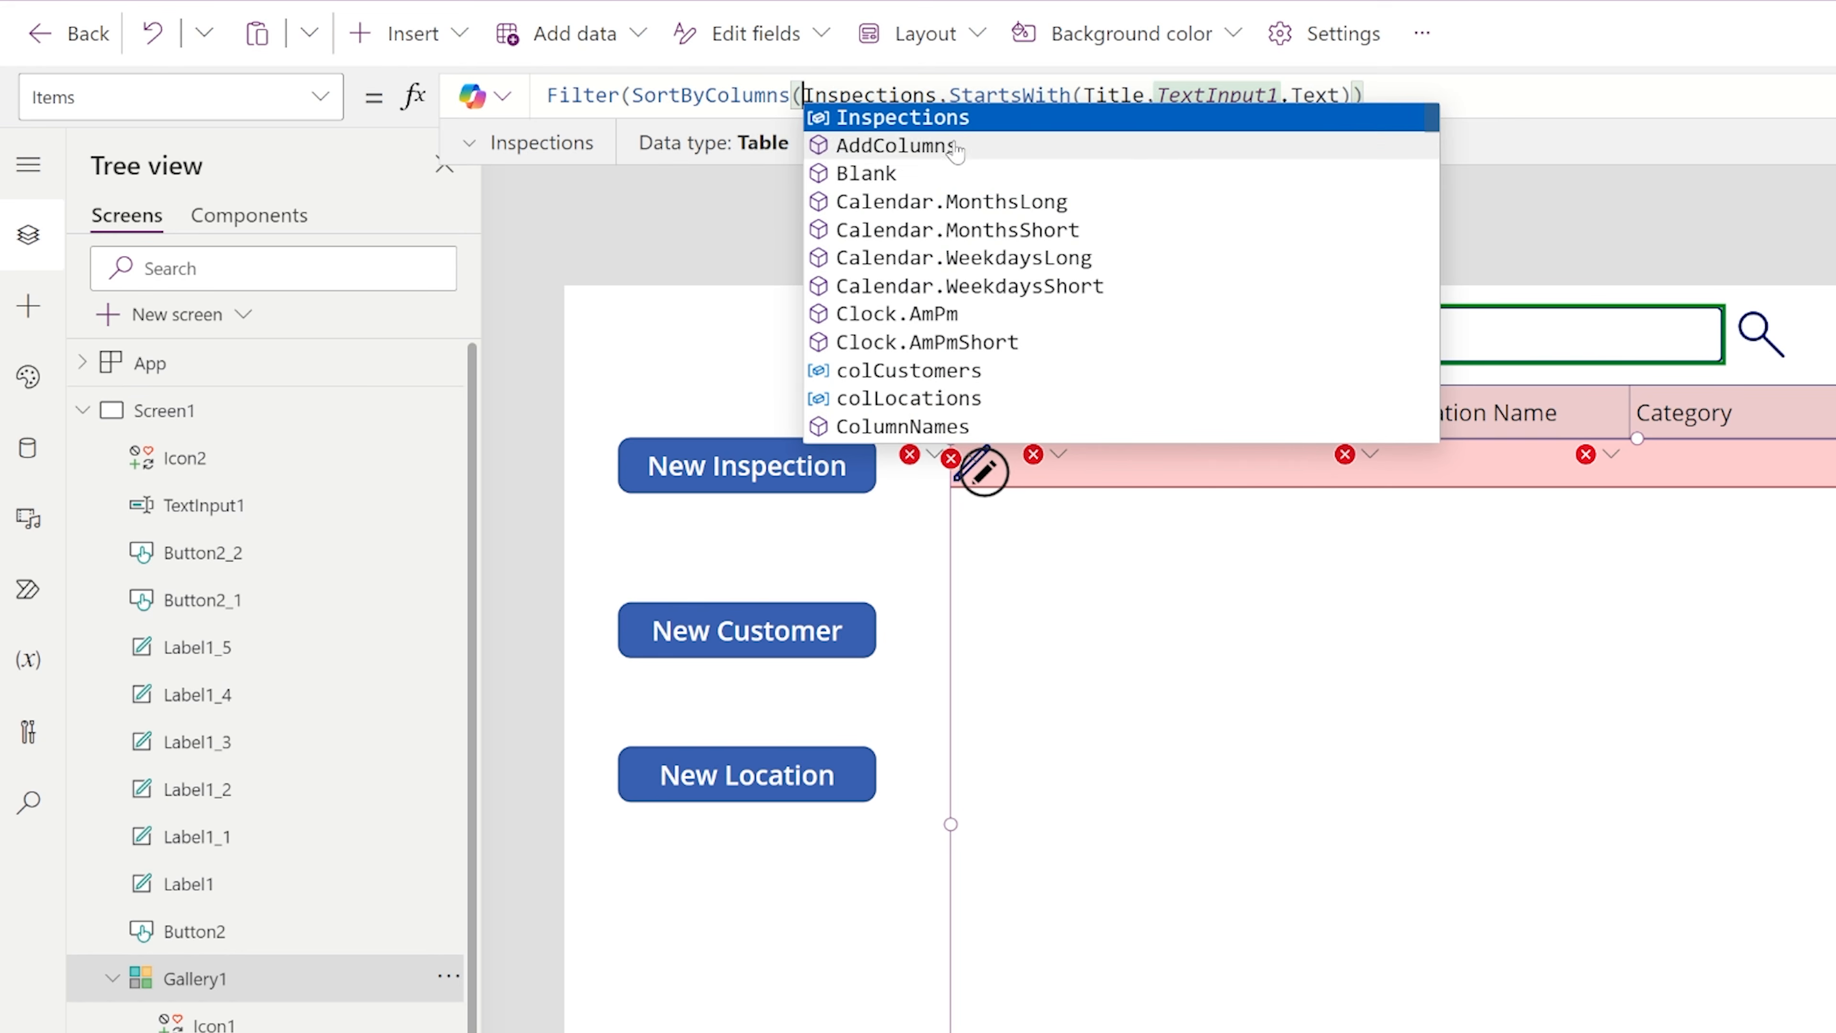
key(ctrl+Right)
text(,)
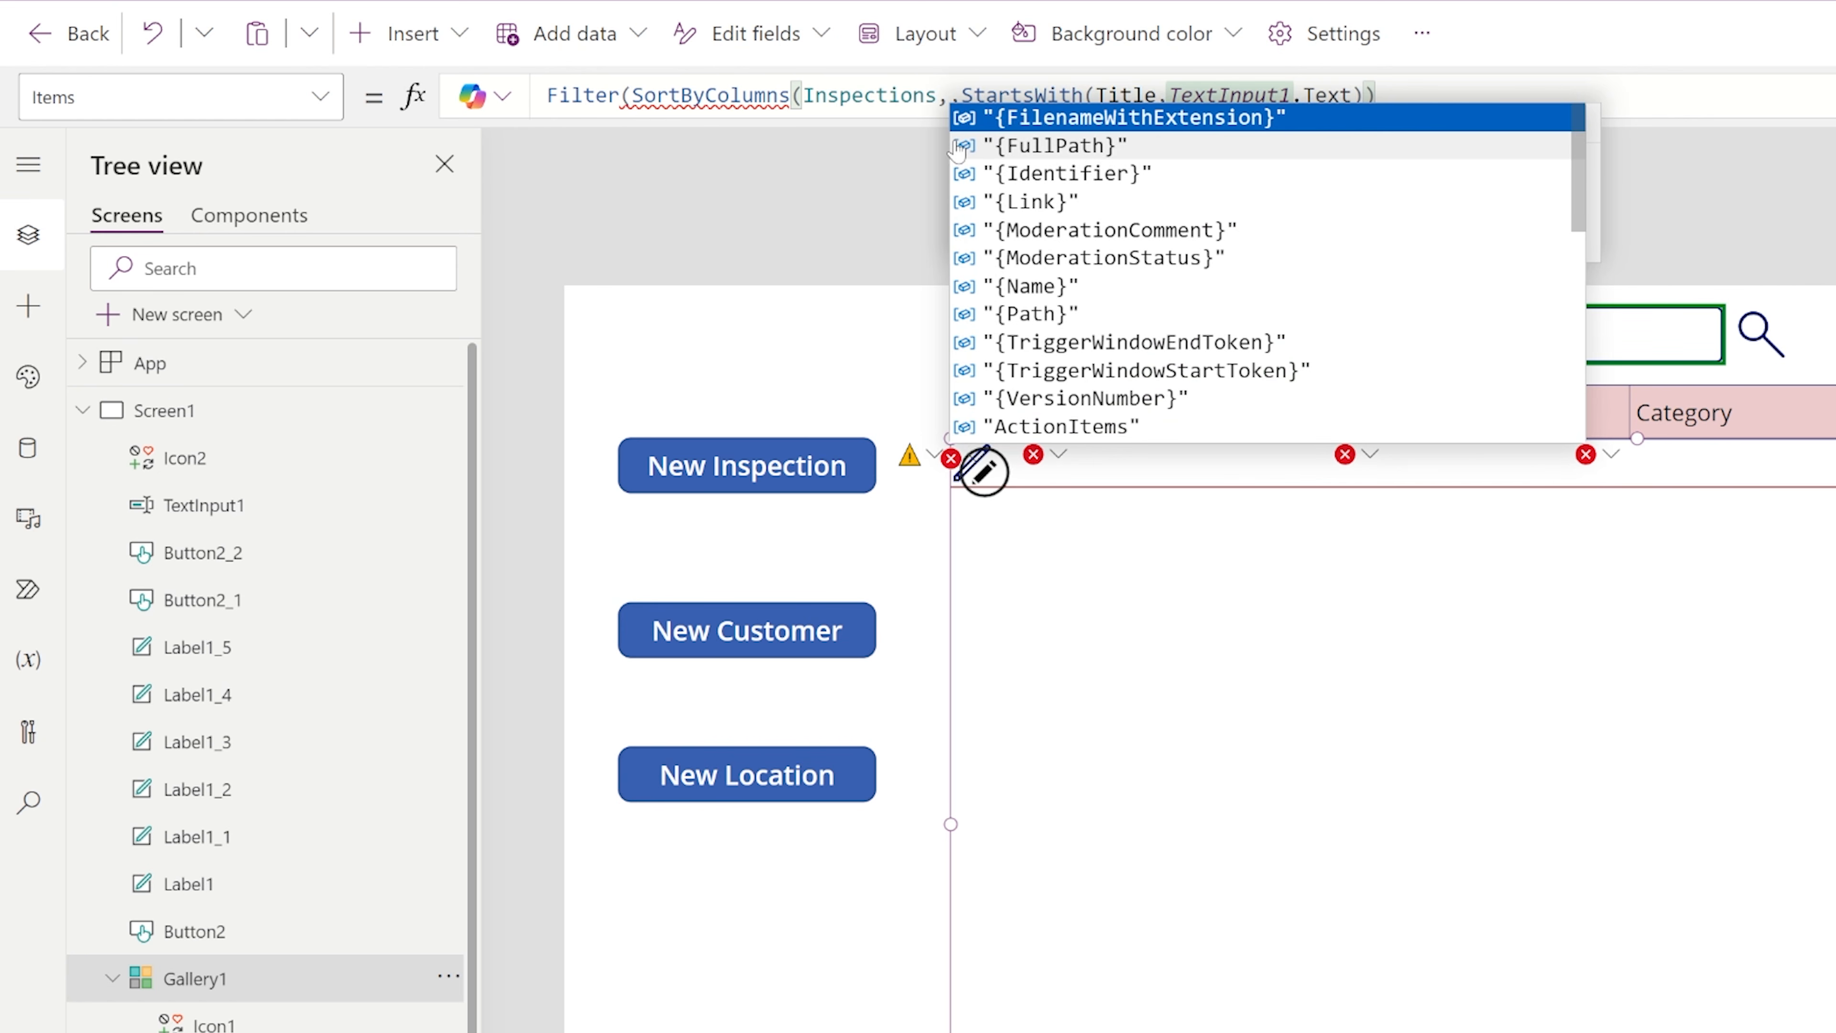
text("ID",)
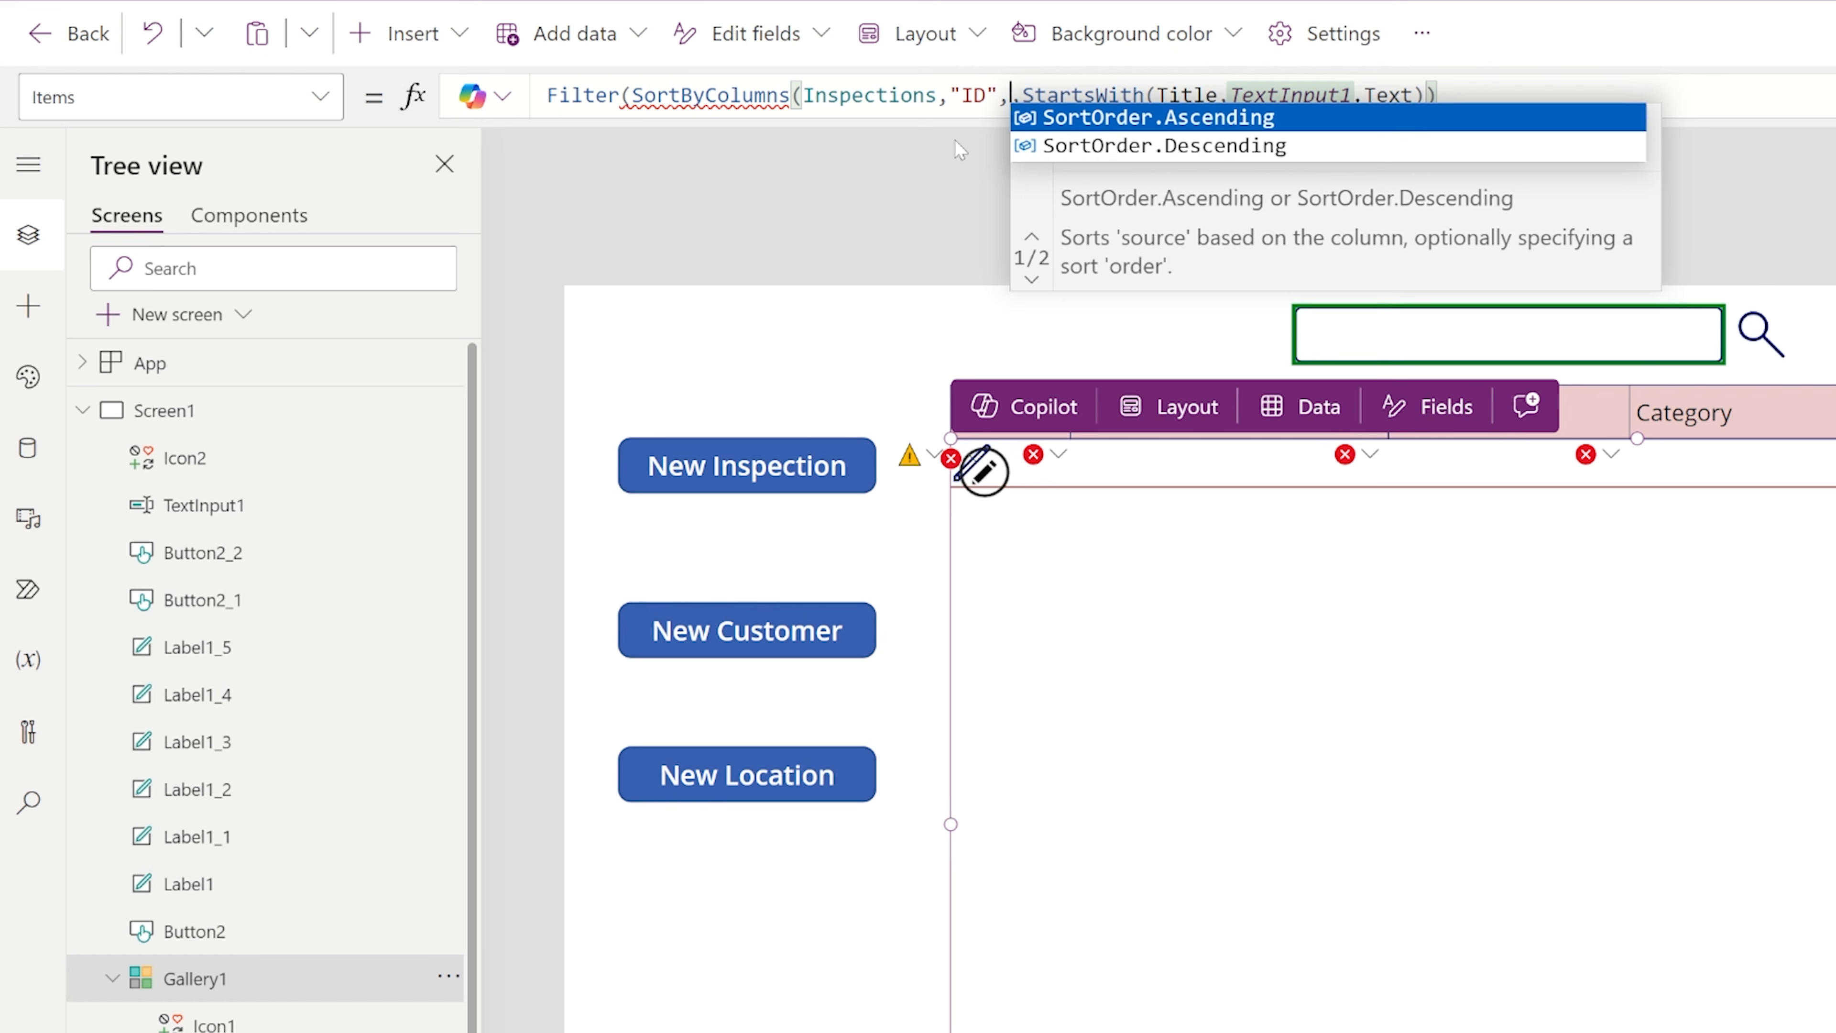
key(Down)
key(Tab)
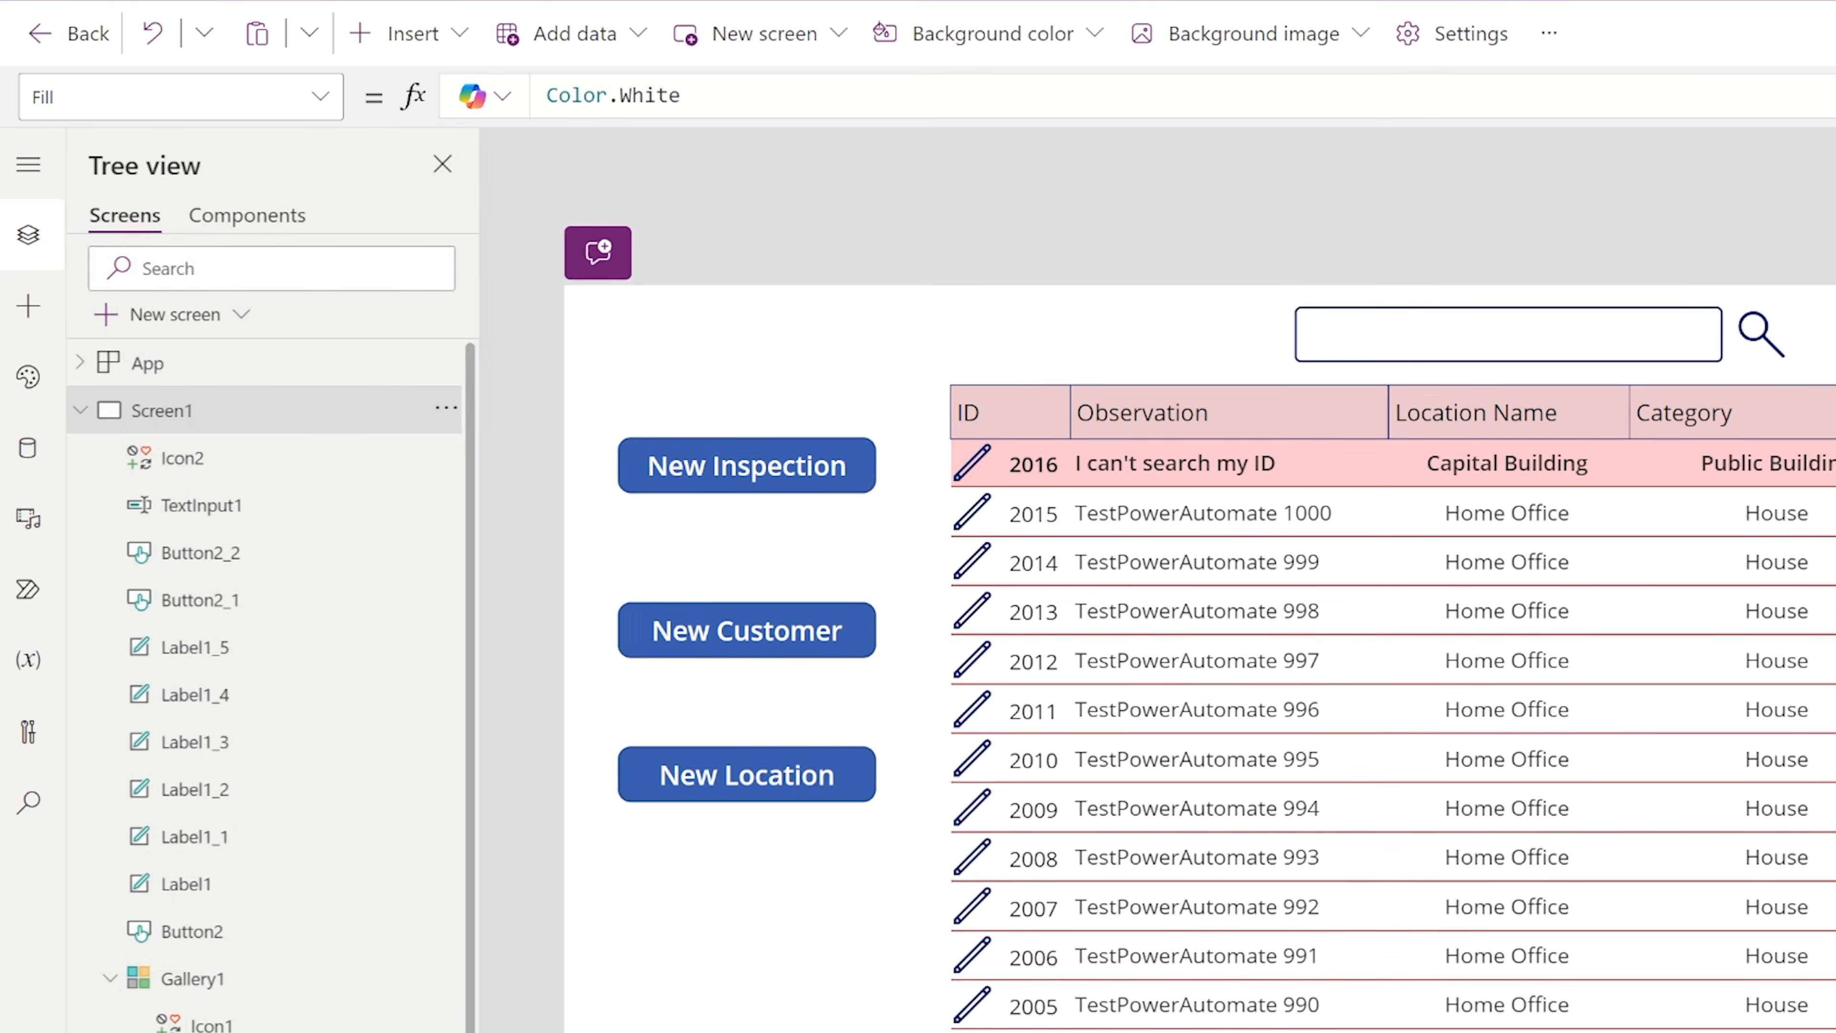
click(823, 336)
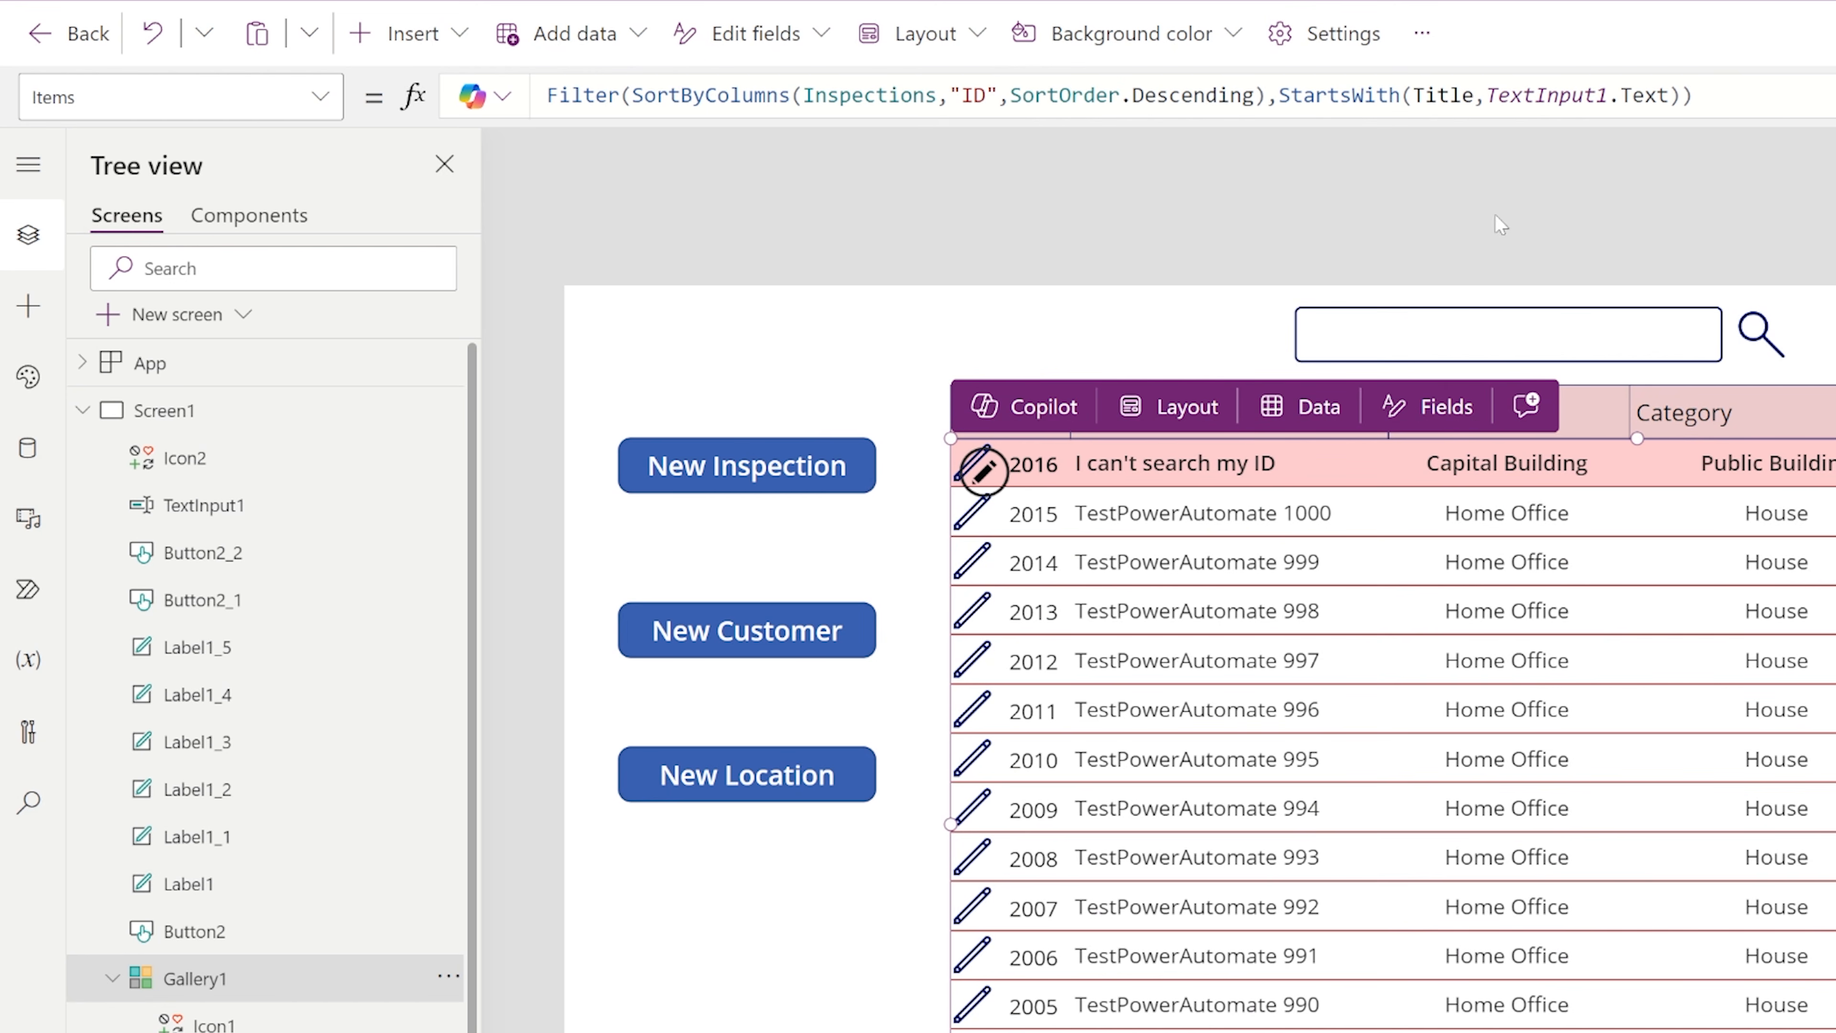
click(1122, 93)
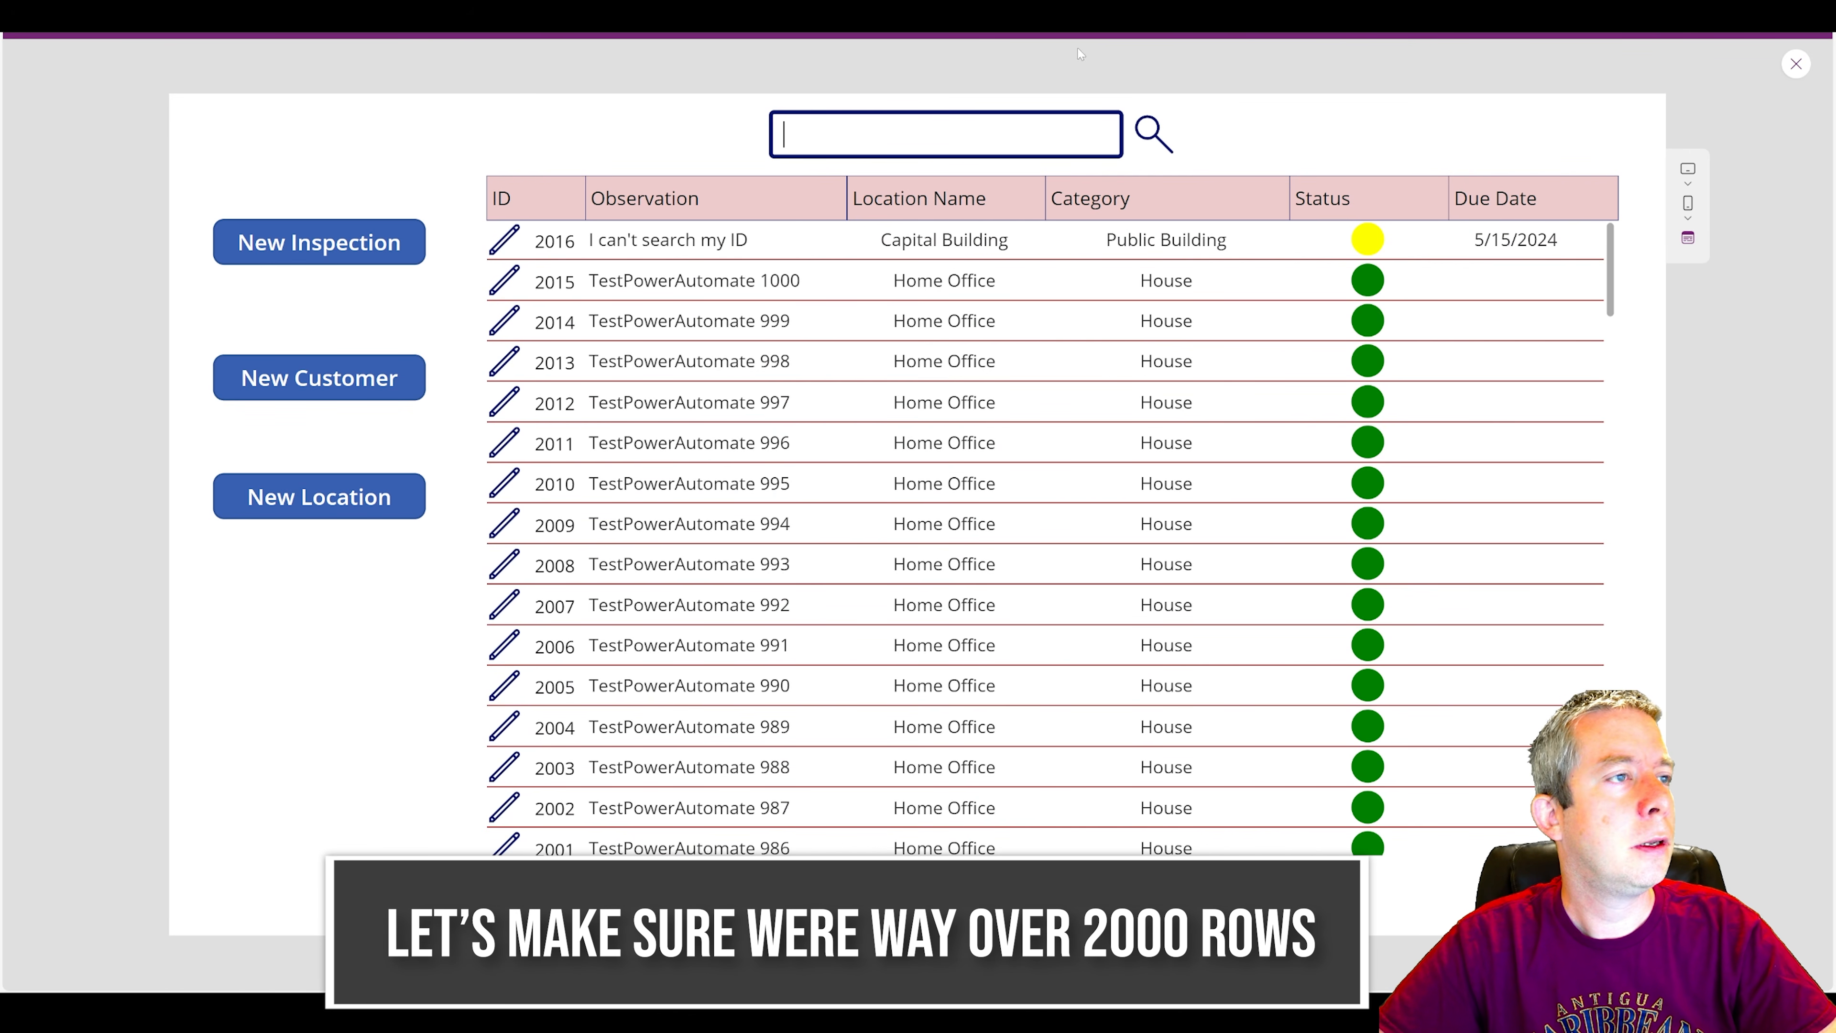
Run Patch 1000 from the new inspection screen in preview to bulk-create inspections, and reopen a blank new inspection form.
click(1795, 64)
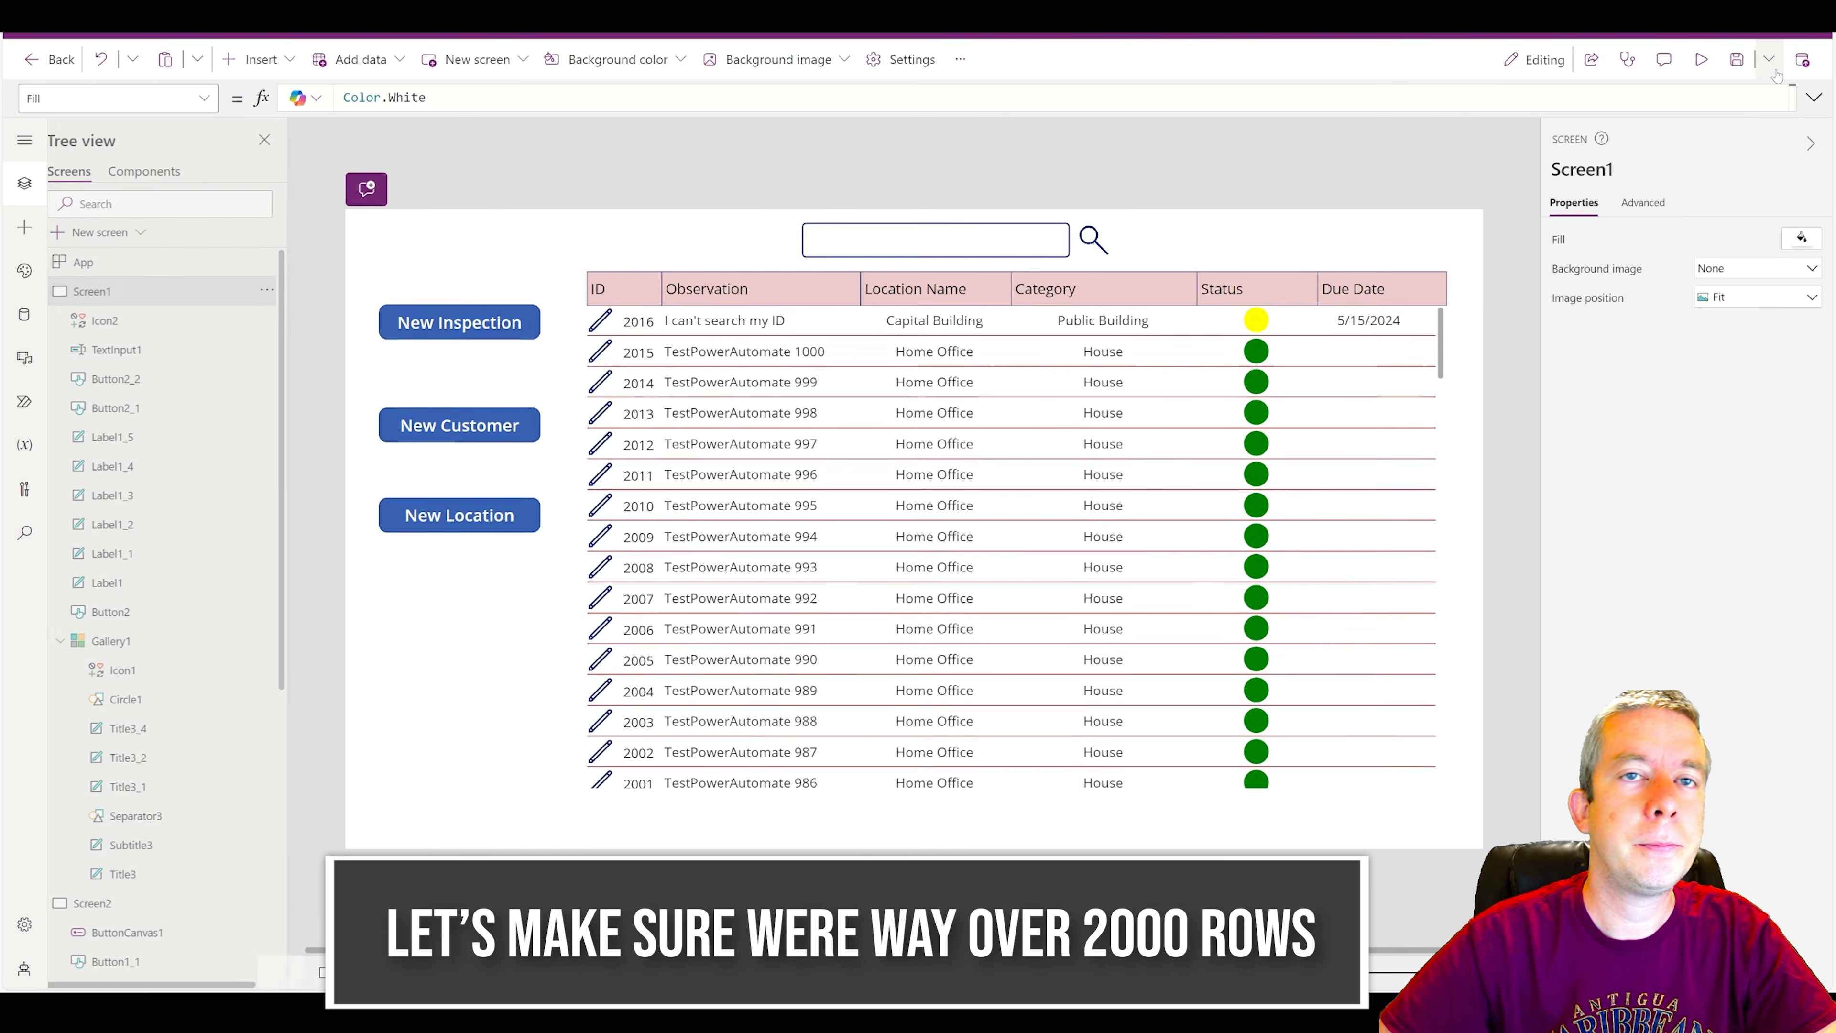
click(1712, 69)
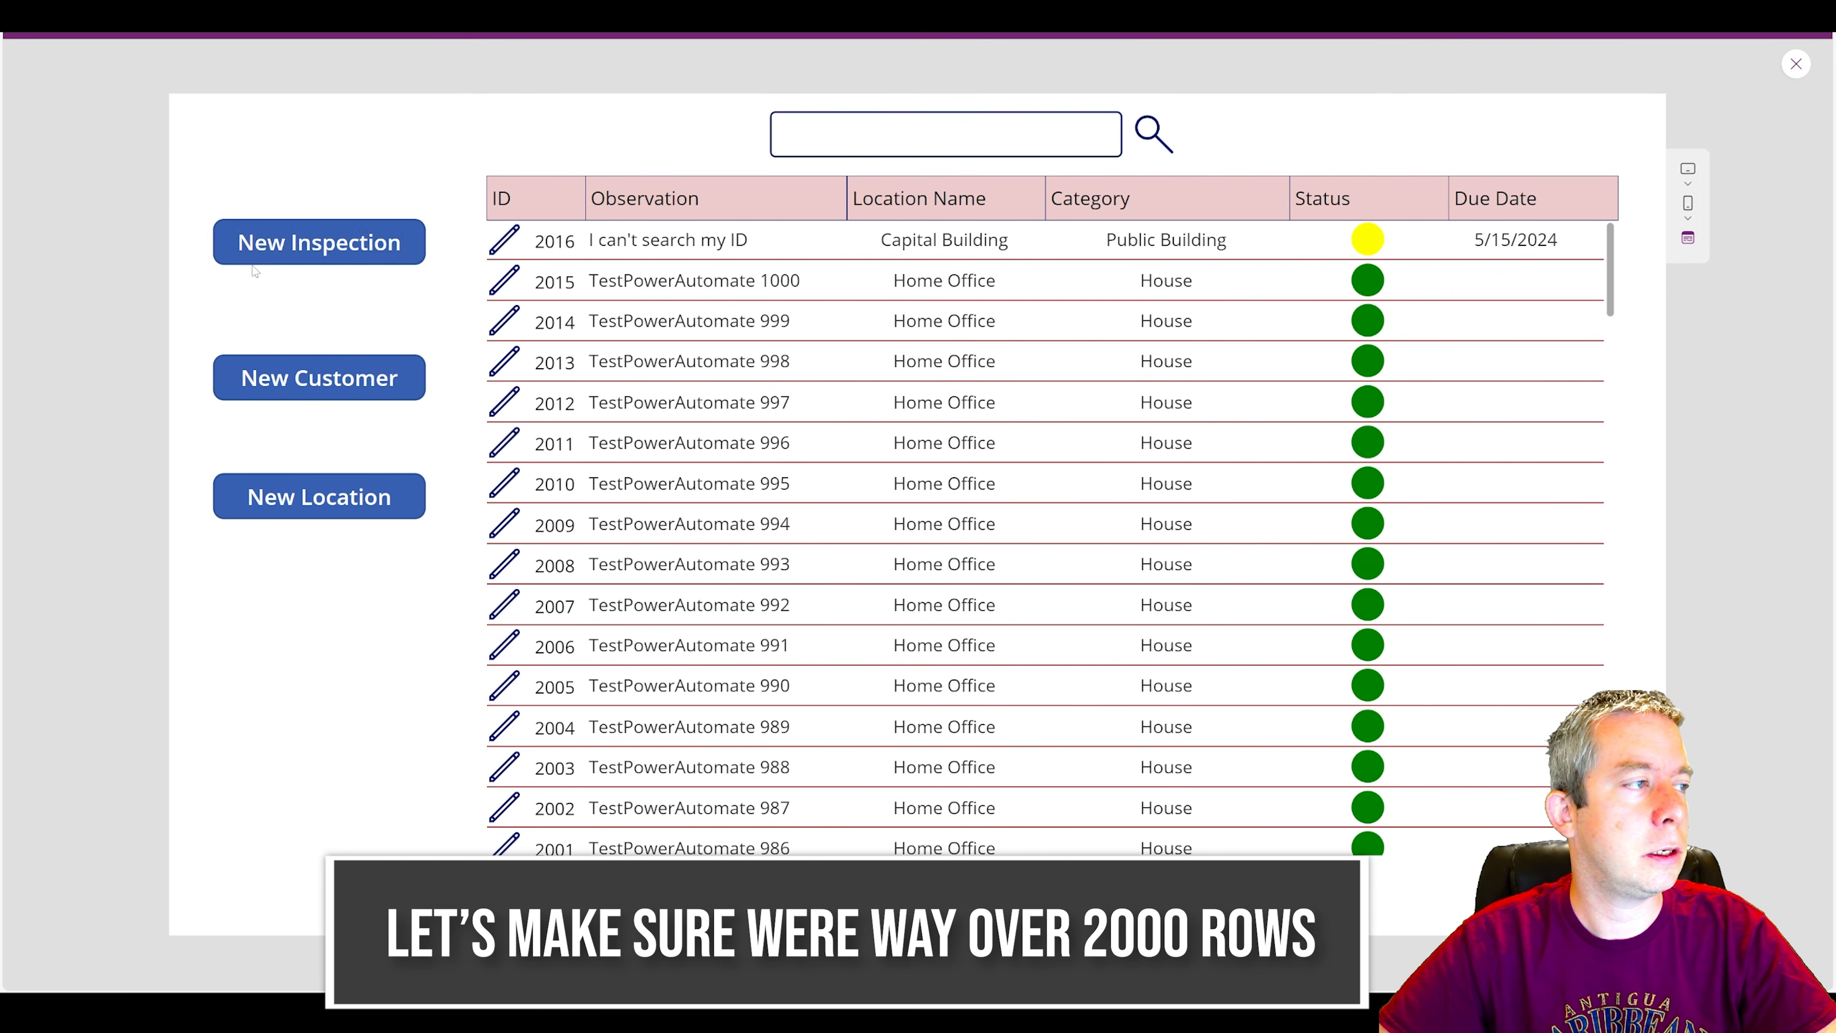
click(320, 243)
click(1144, 168)
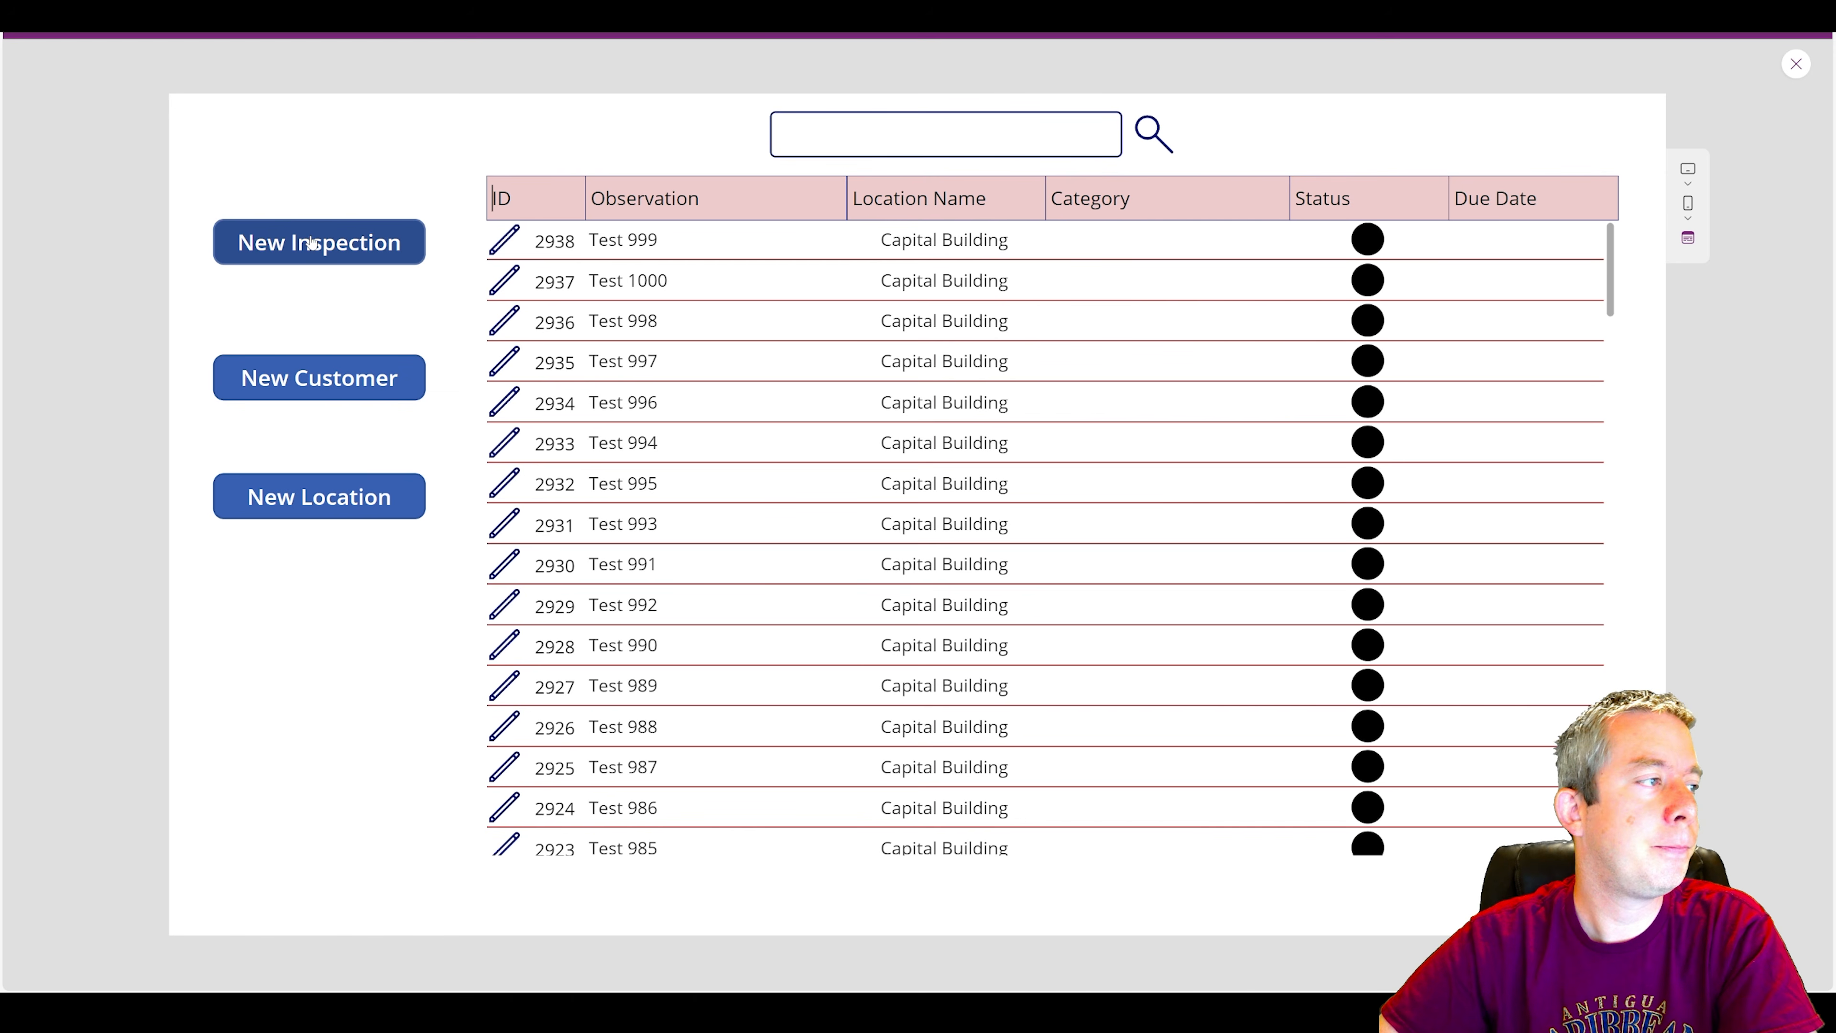
click(311, 243)
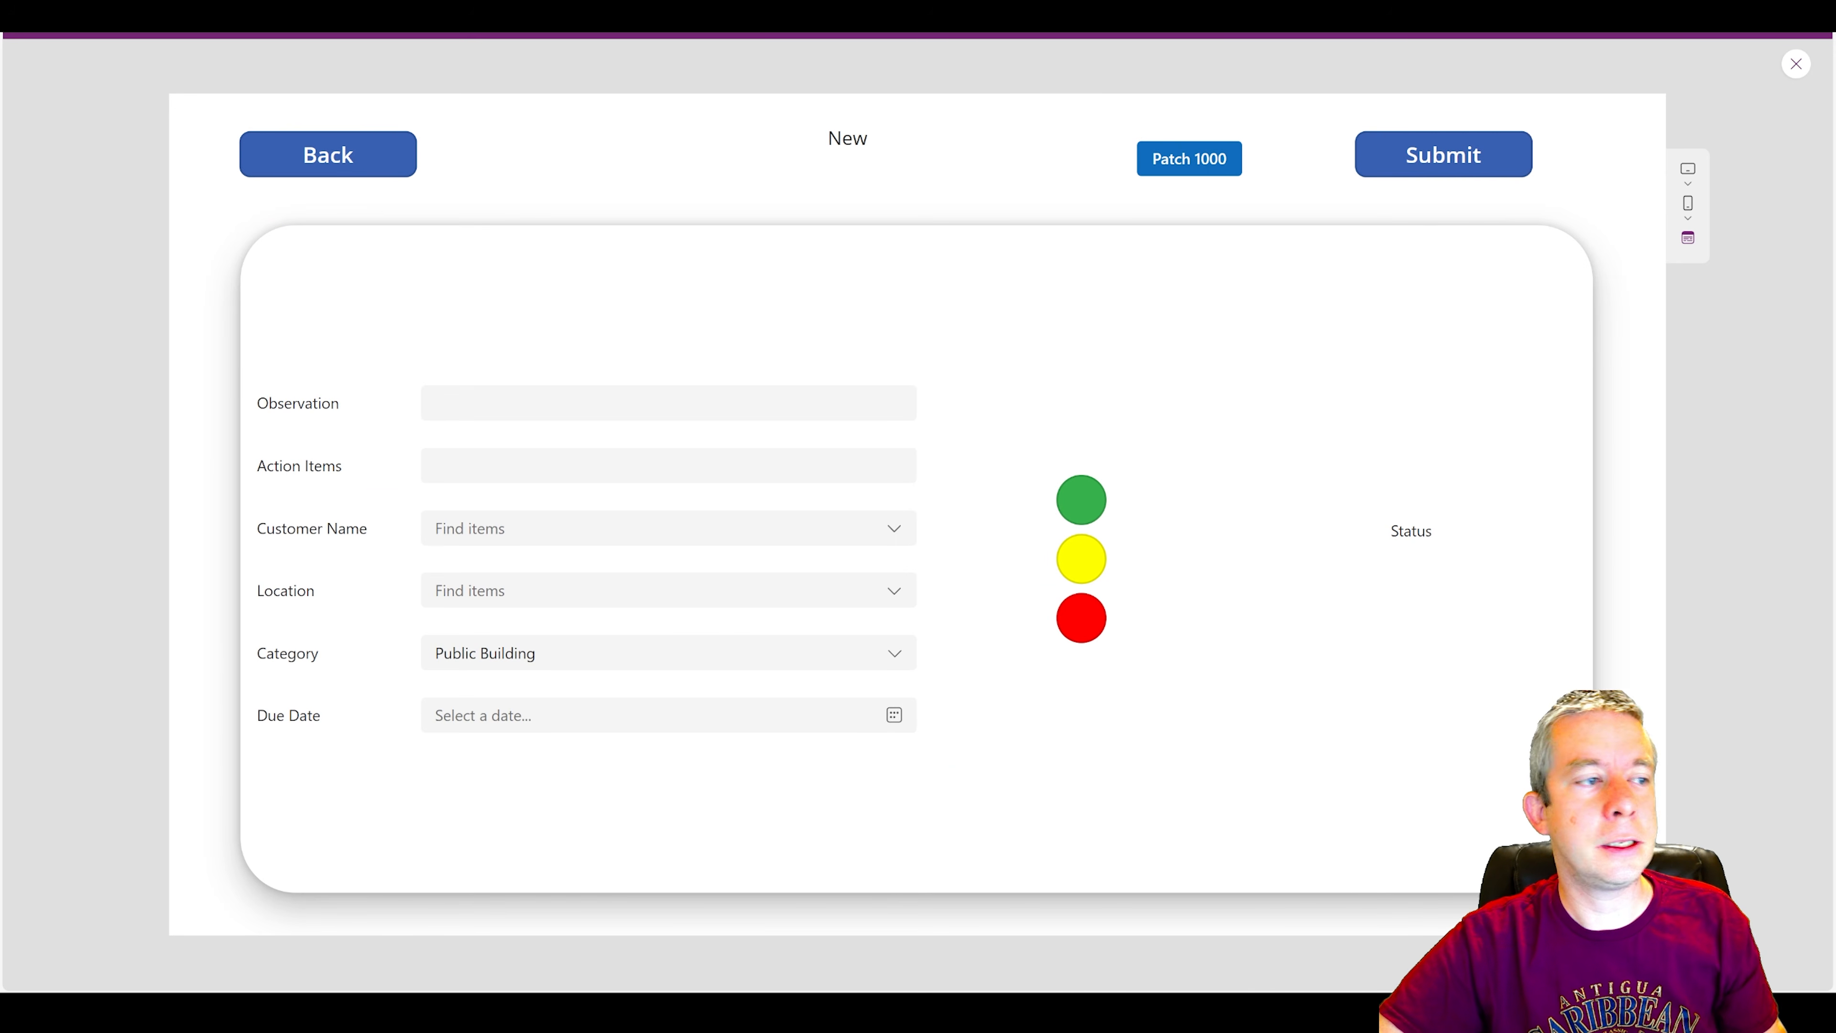
click(437, 403)
text(Creat)
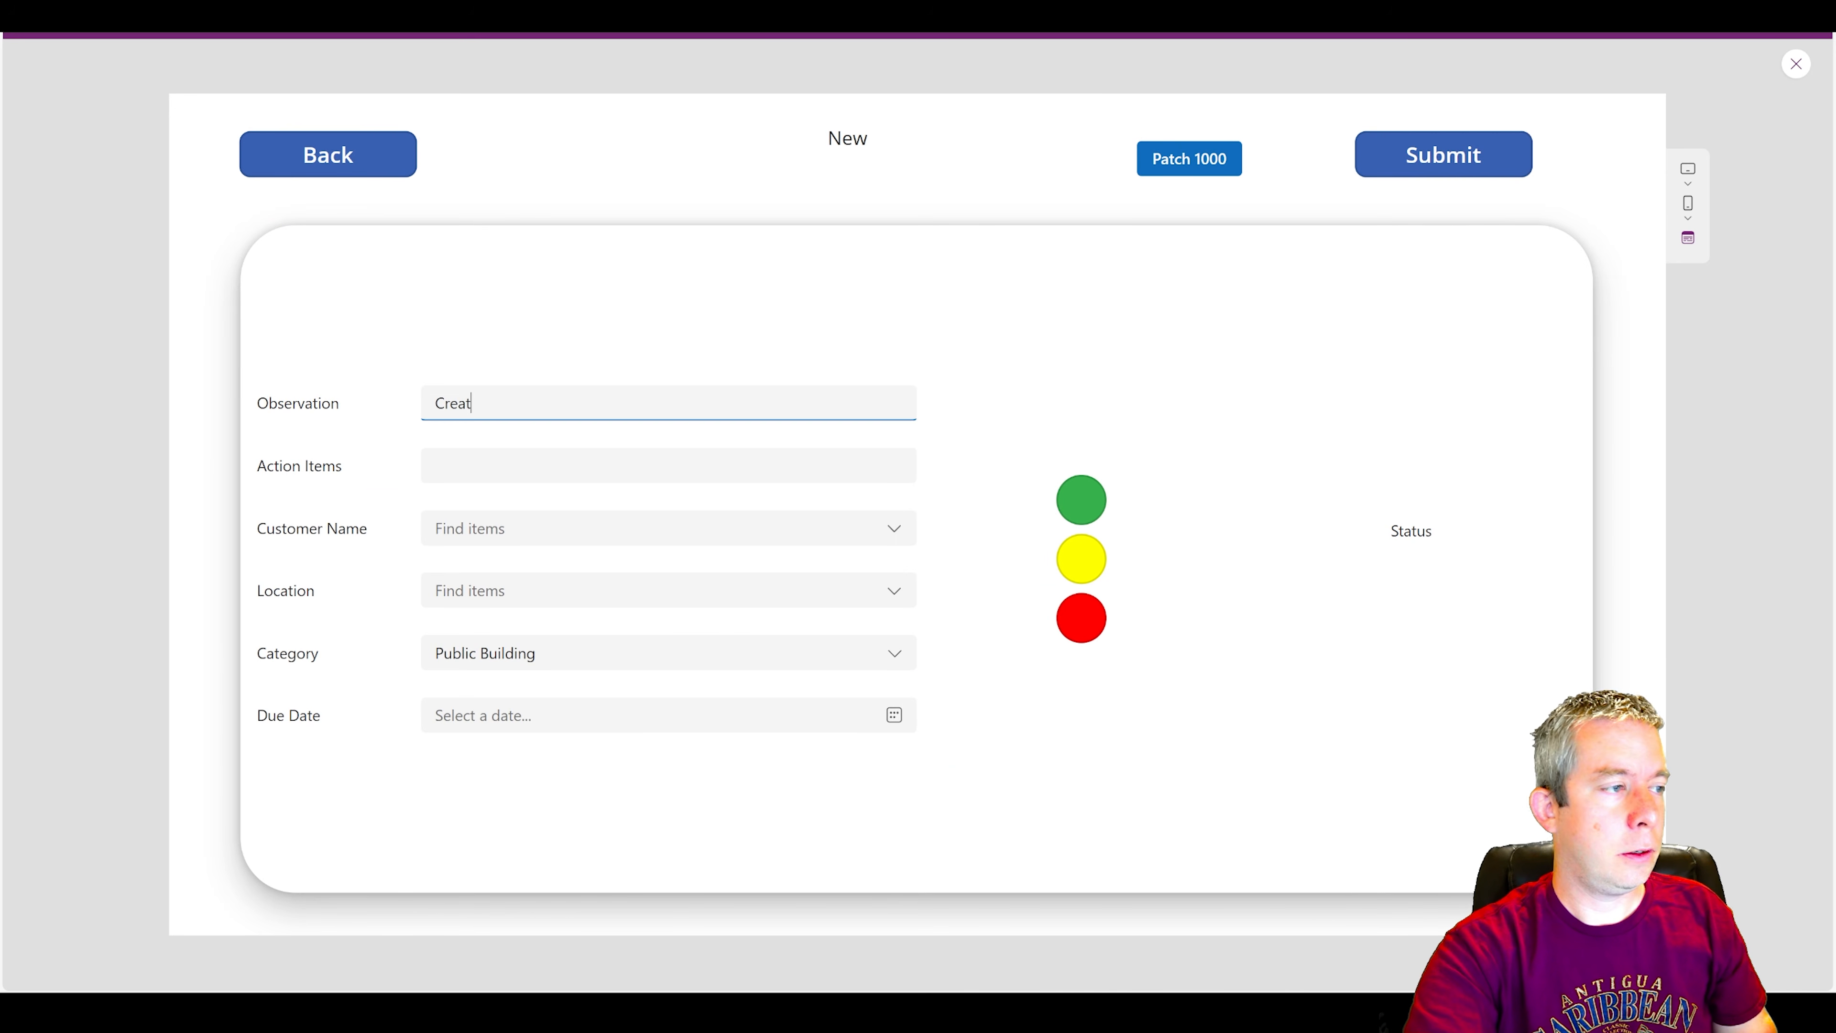
text(e another way ov)
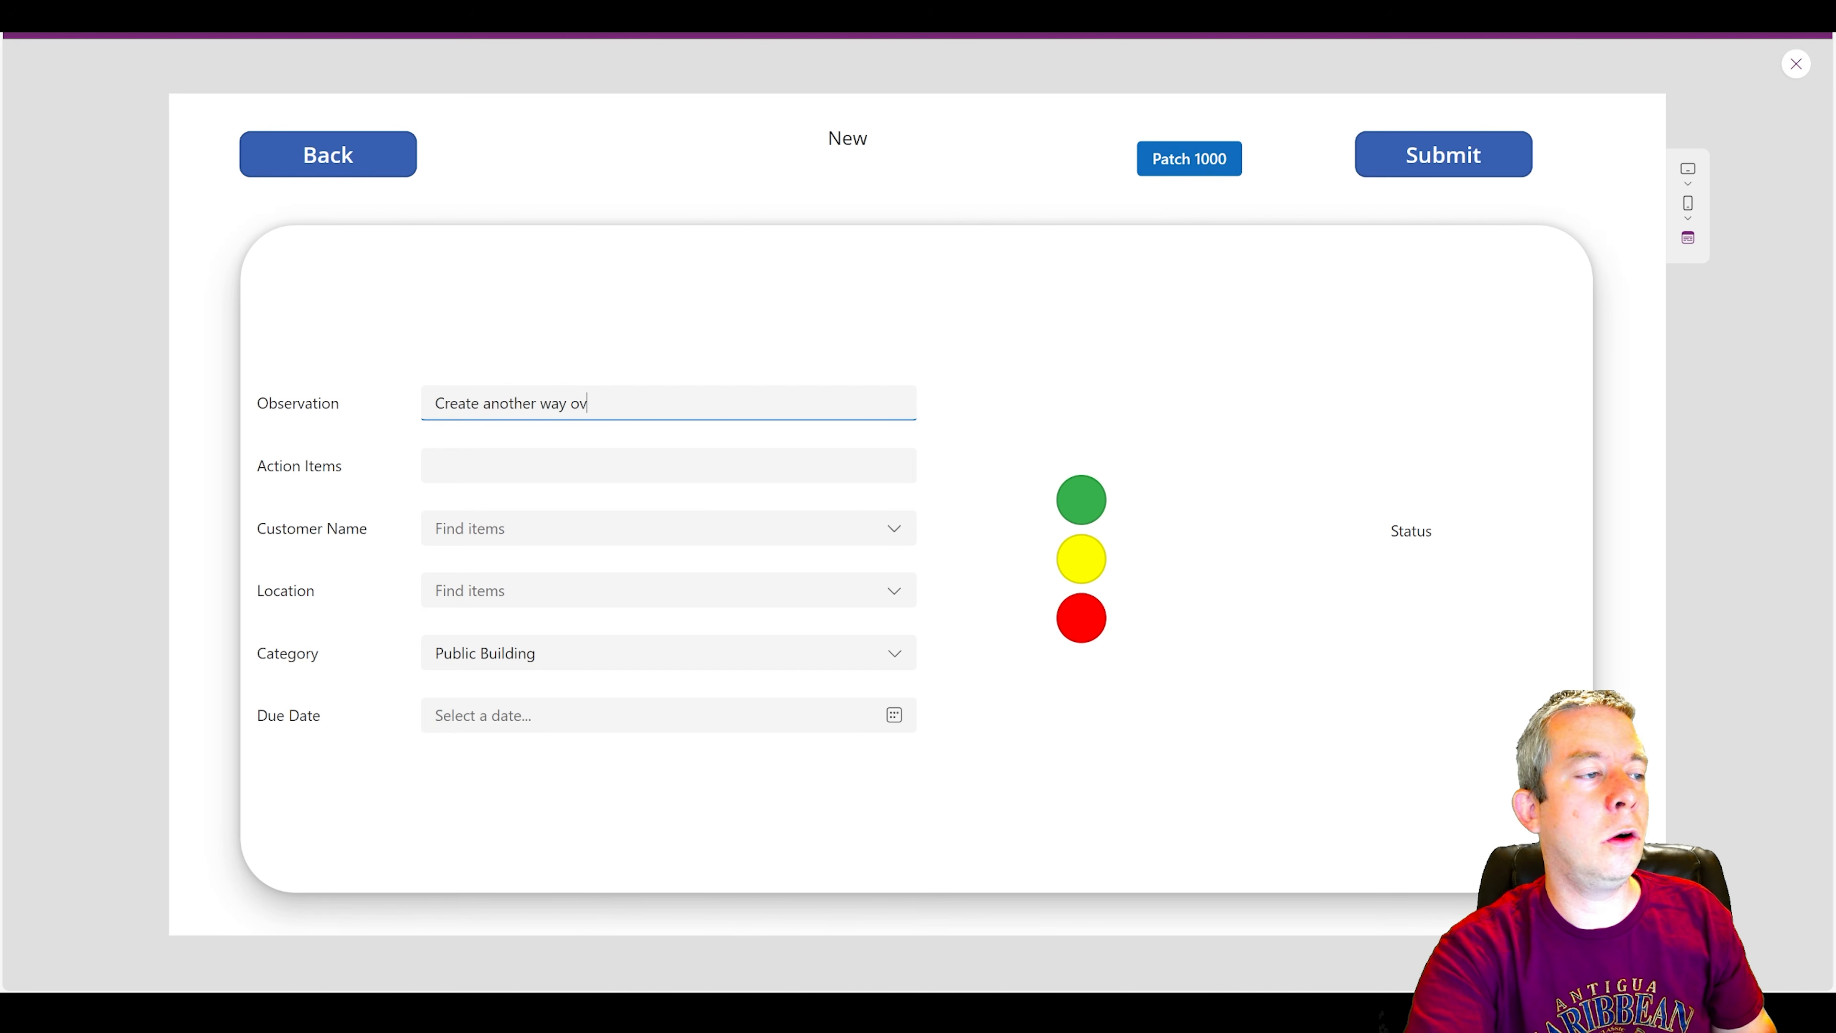
text(er 200)
key(BackSpace)
key(BackSpace)
key(BackSpace)
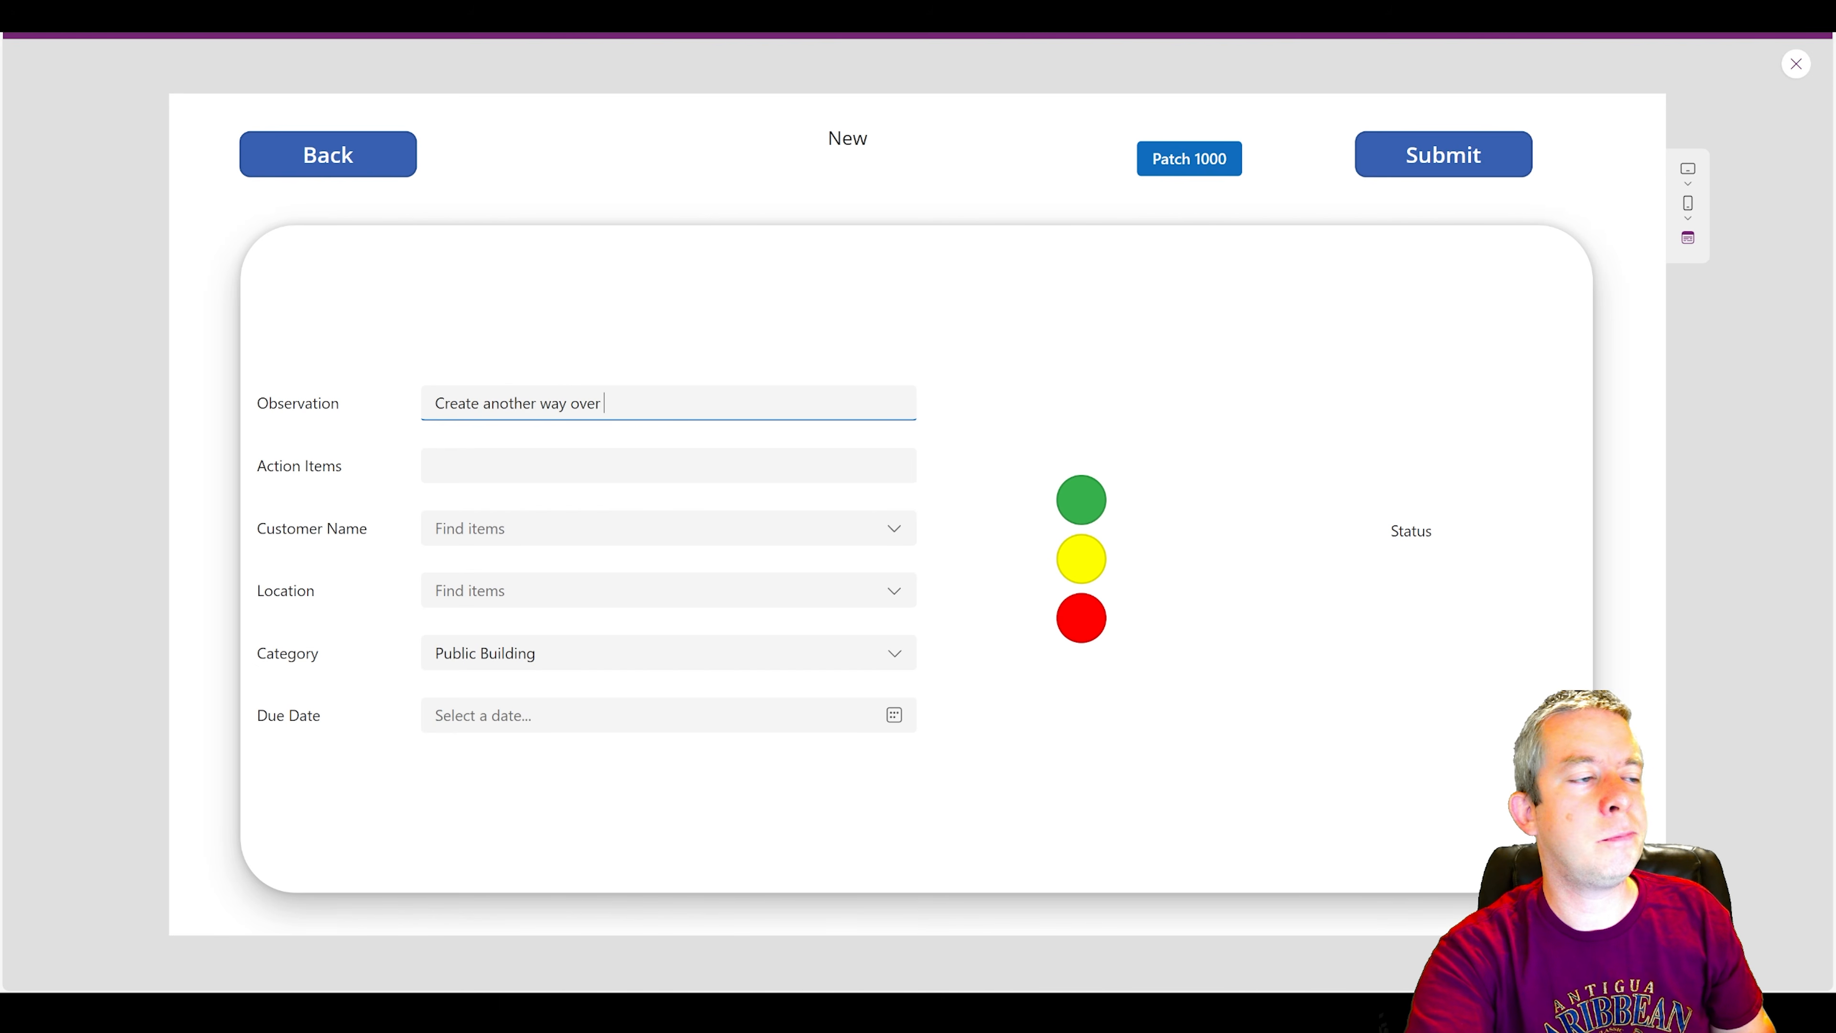
key(BackSpace)
key(BackSpace)
key(BackSpace)
key(BackSpace)
key(BackSpace)
key(BackSpace)
key(BackSpace)
key(BackSpace)
key(BackSpace)
key(BackSpace)
key(BackSpace)
key(BackSpace)
key(BackSpace)
key(BackSpace)
key(BackSpace)
key(BackSpace)
key(BackSpace)
key(BackSpace)
key(BackSpace)
key(BackSpace)
text(An)
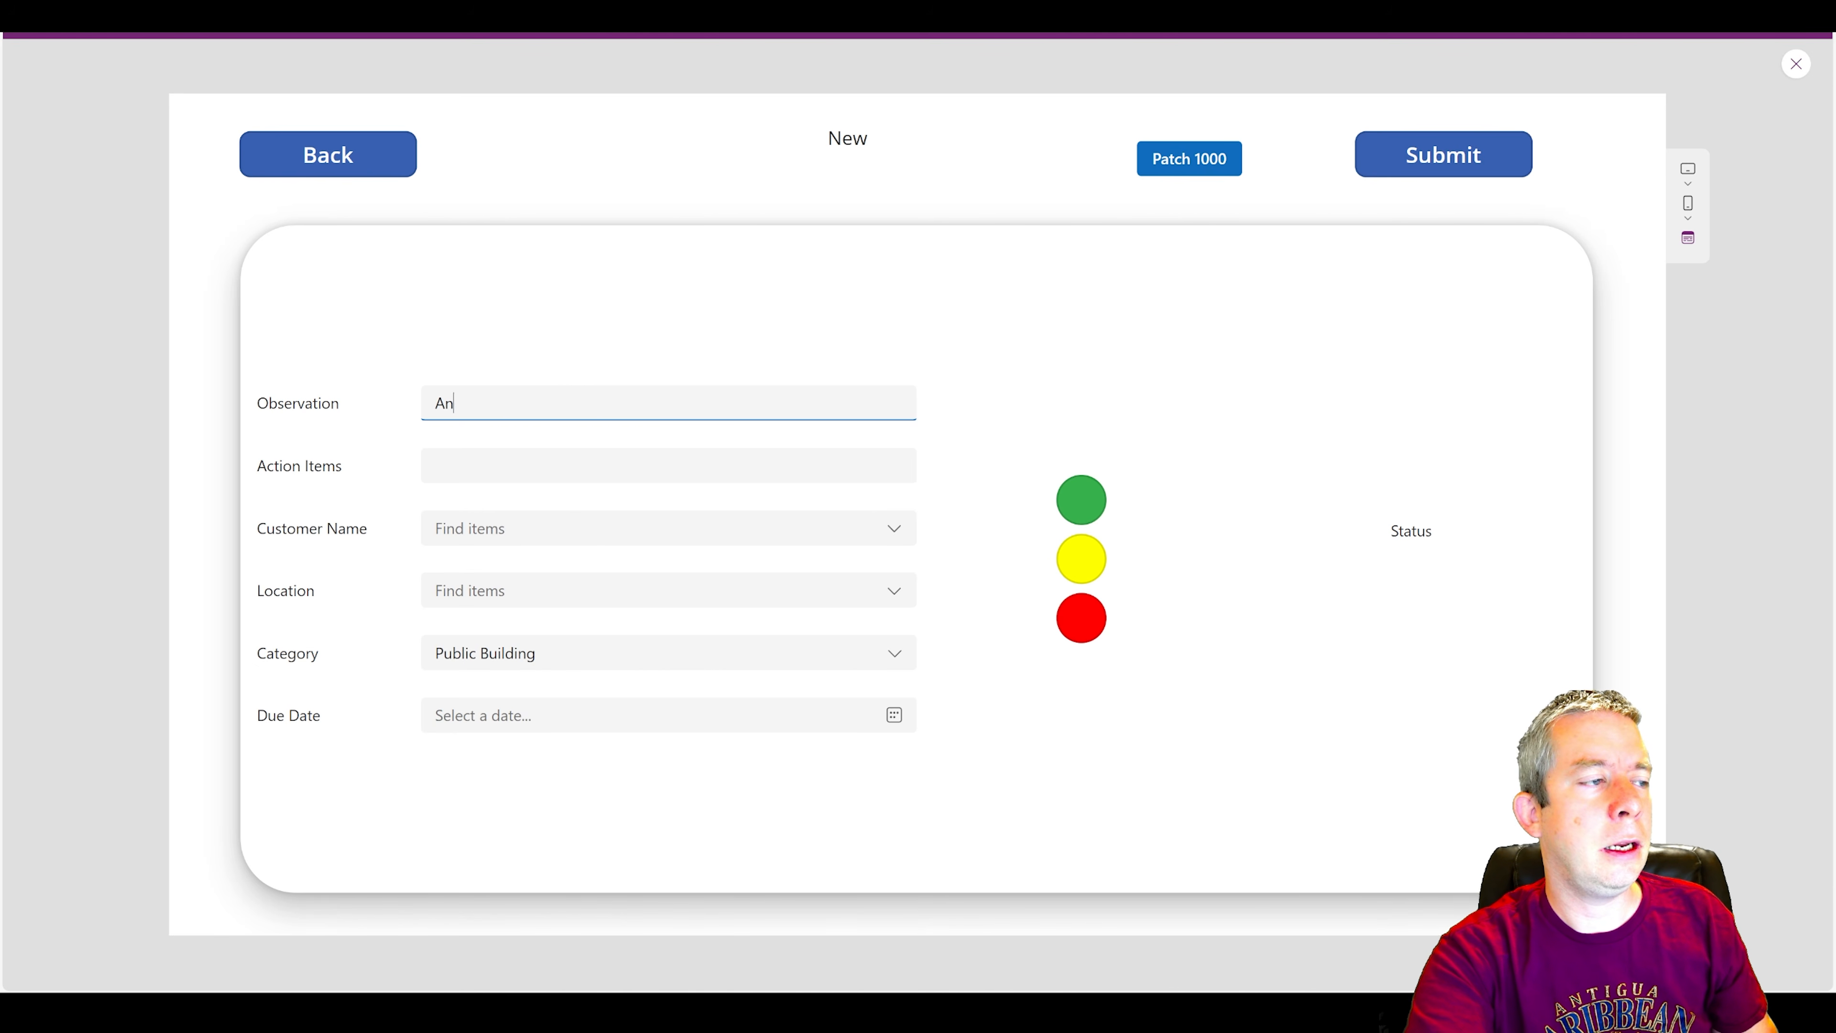
text(drew is )
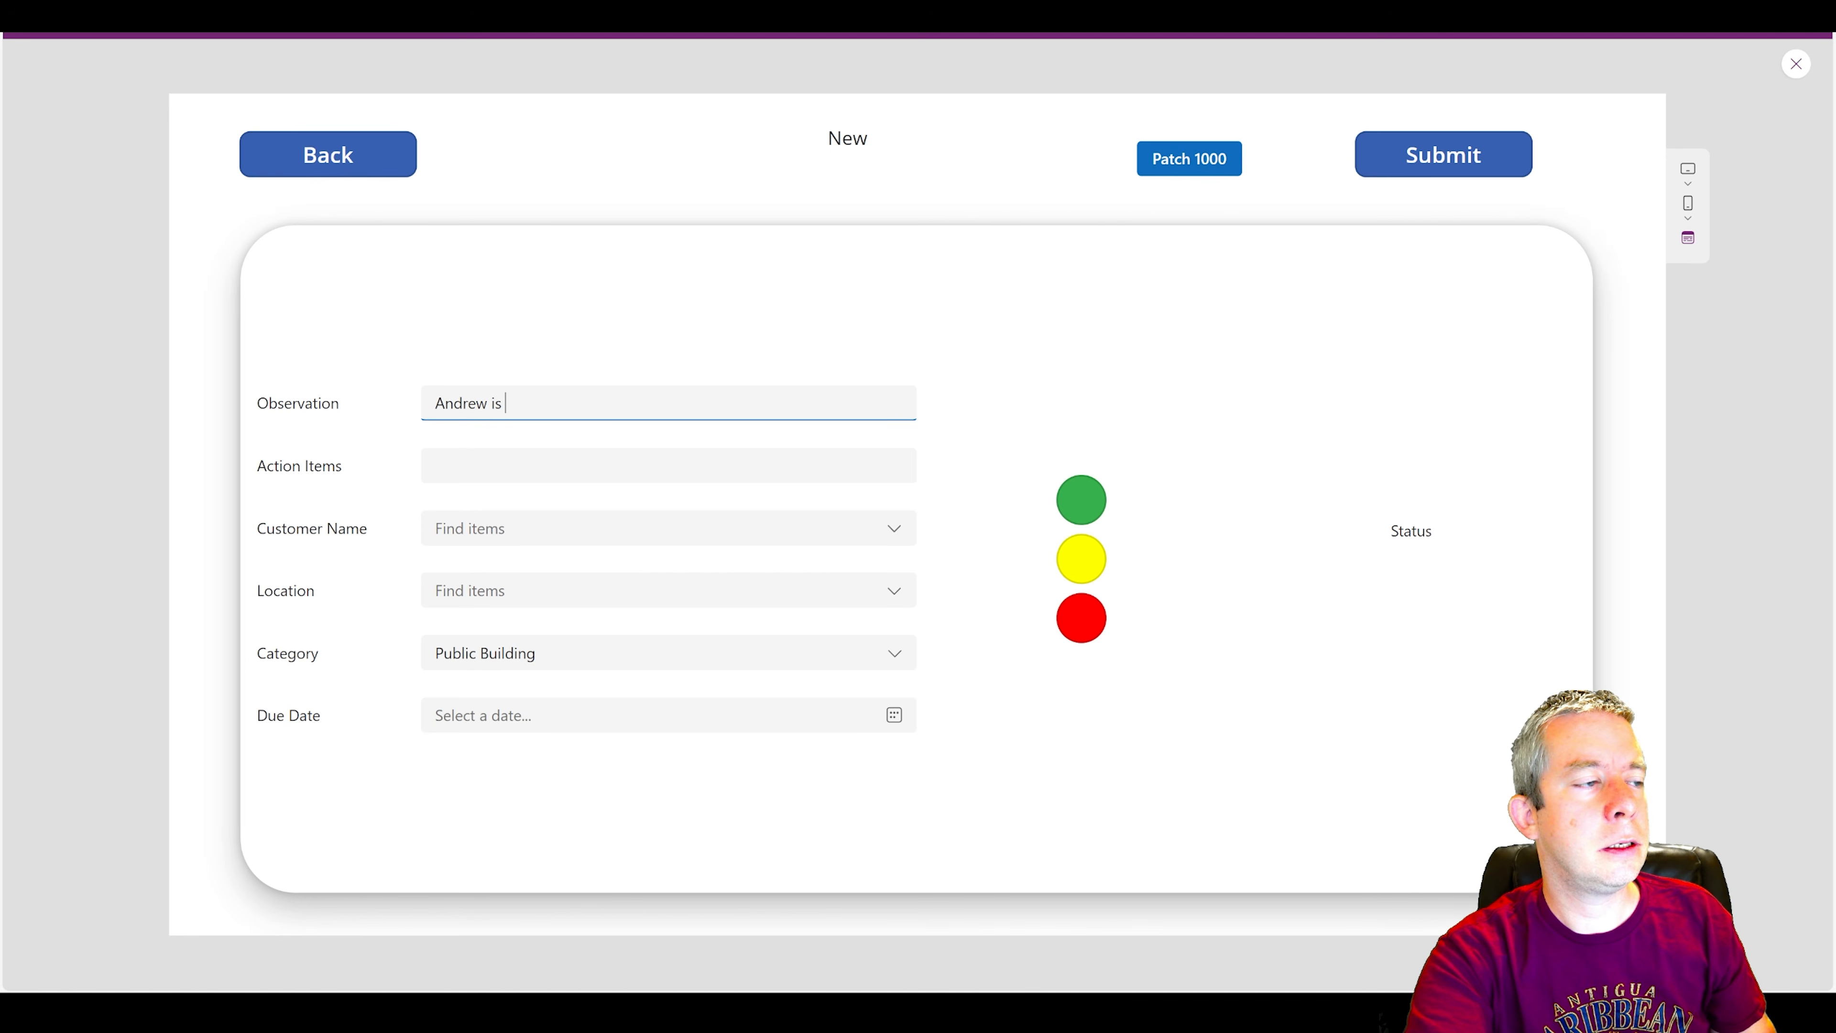
text(Testing)
key(Tab)
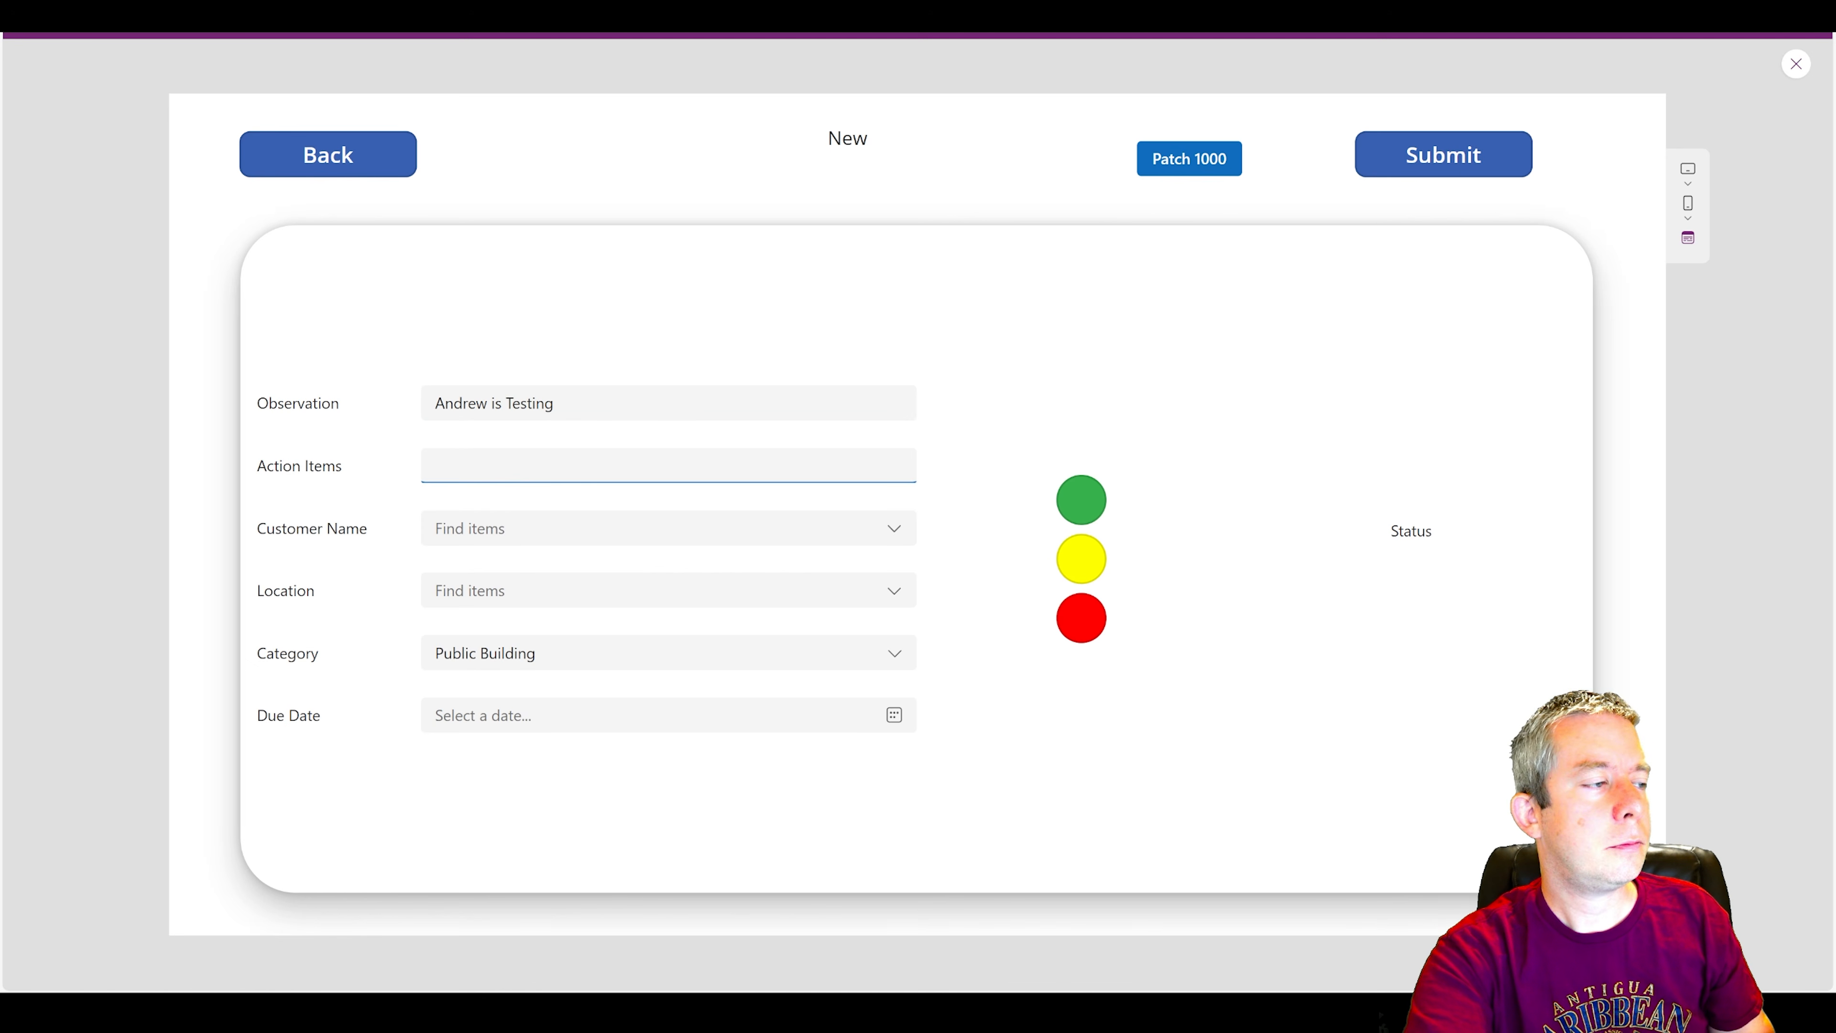
text(Testing)
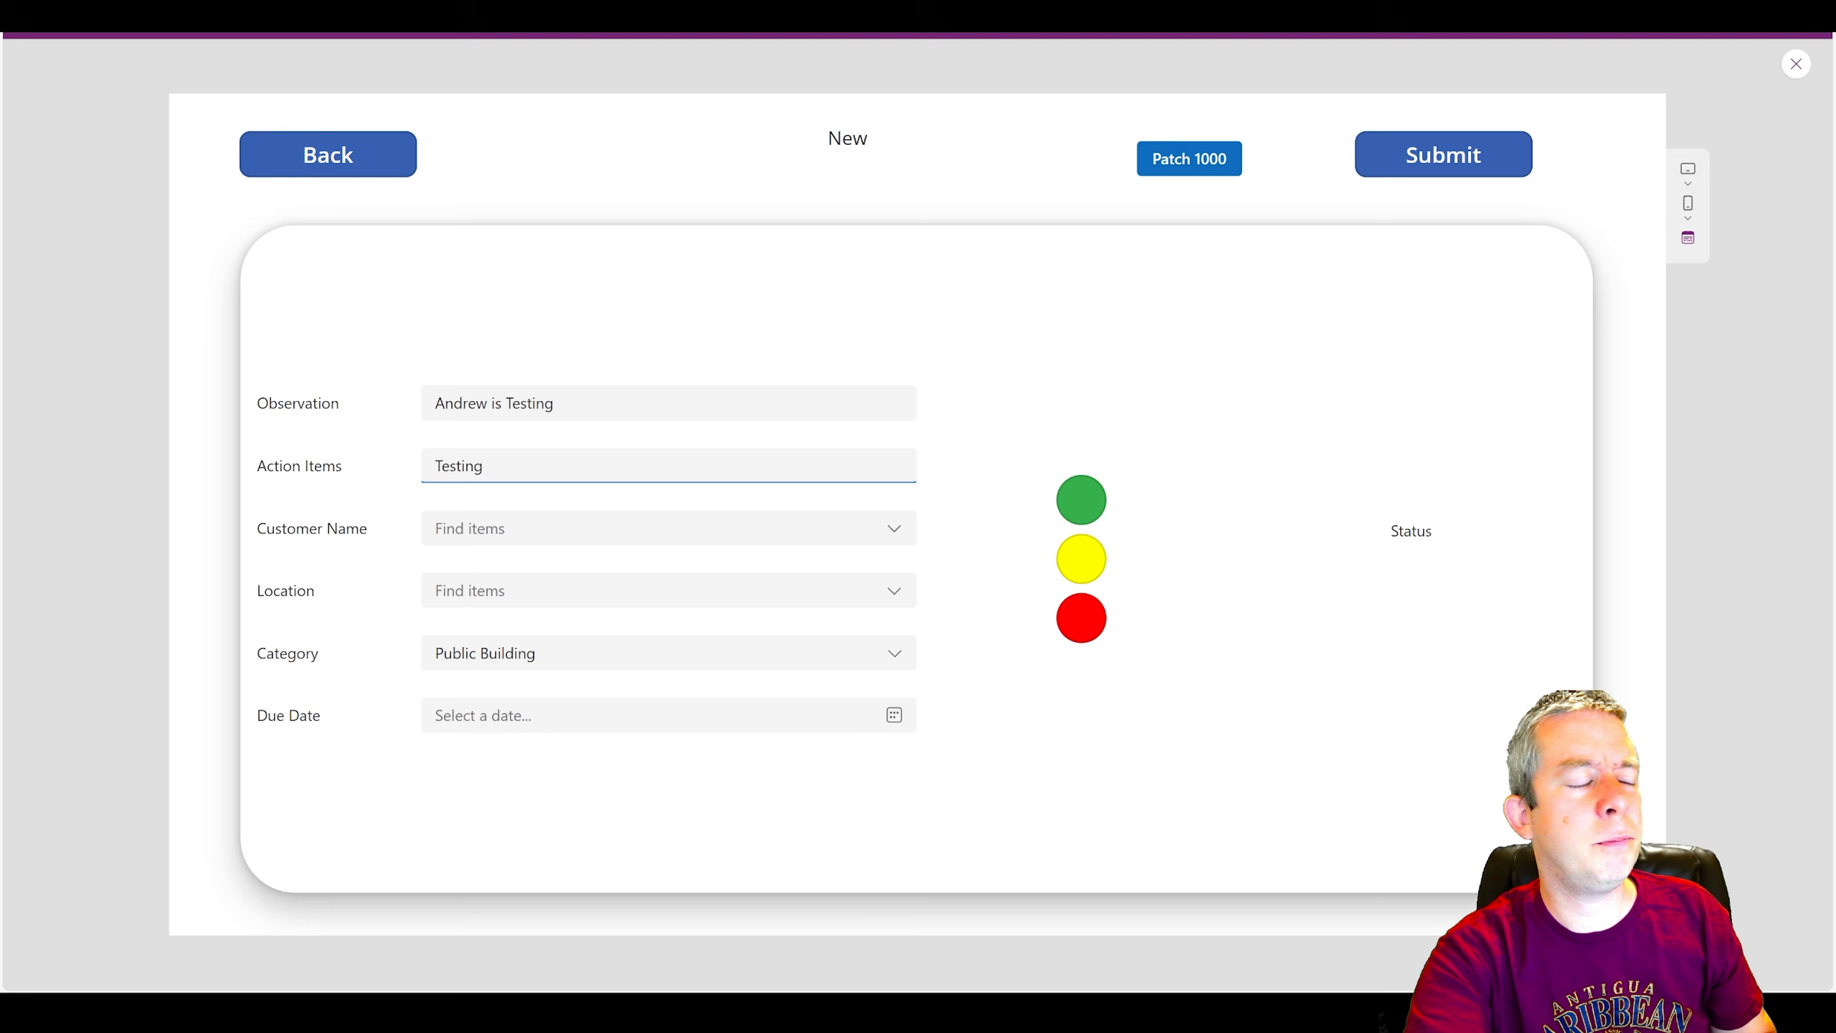
Set both the Observation and the Action Items of the new inspection to Specific1.
drag(555, 403, 321, 411)
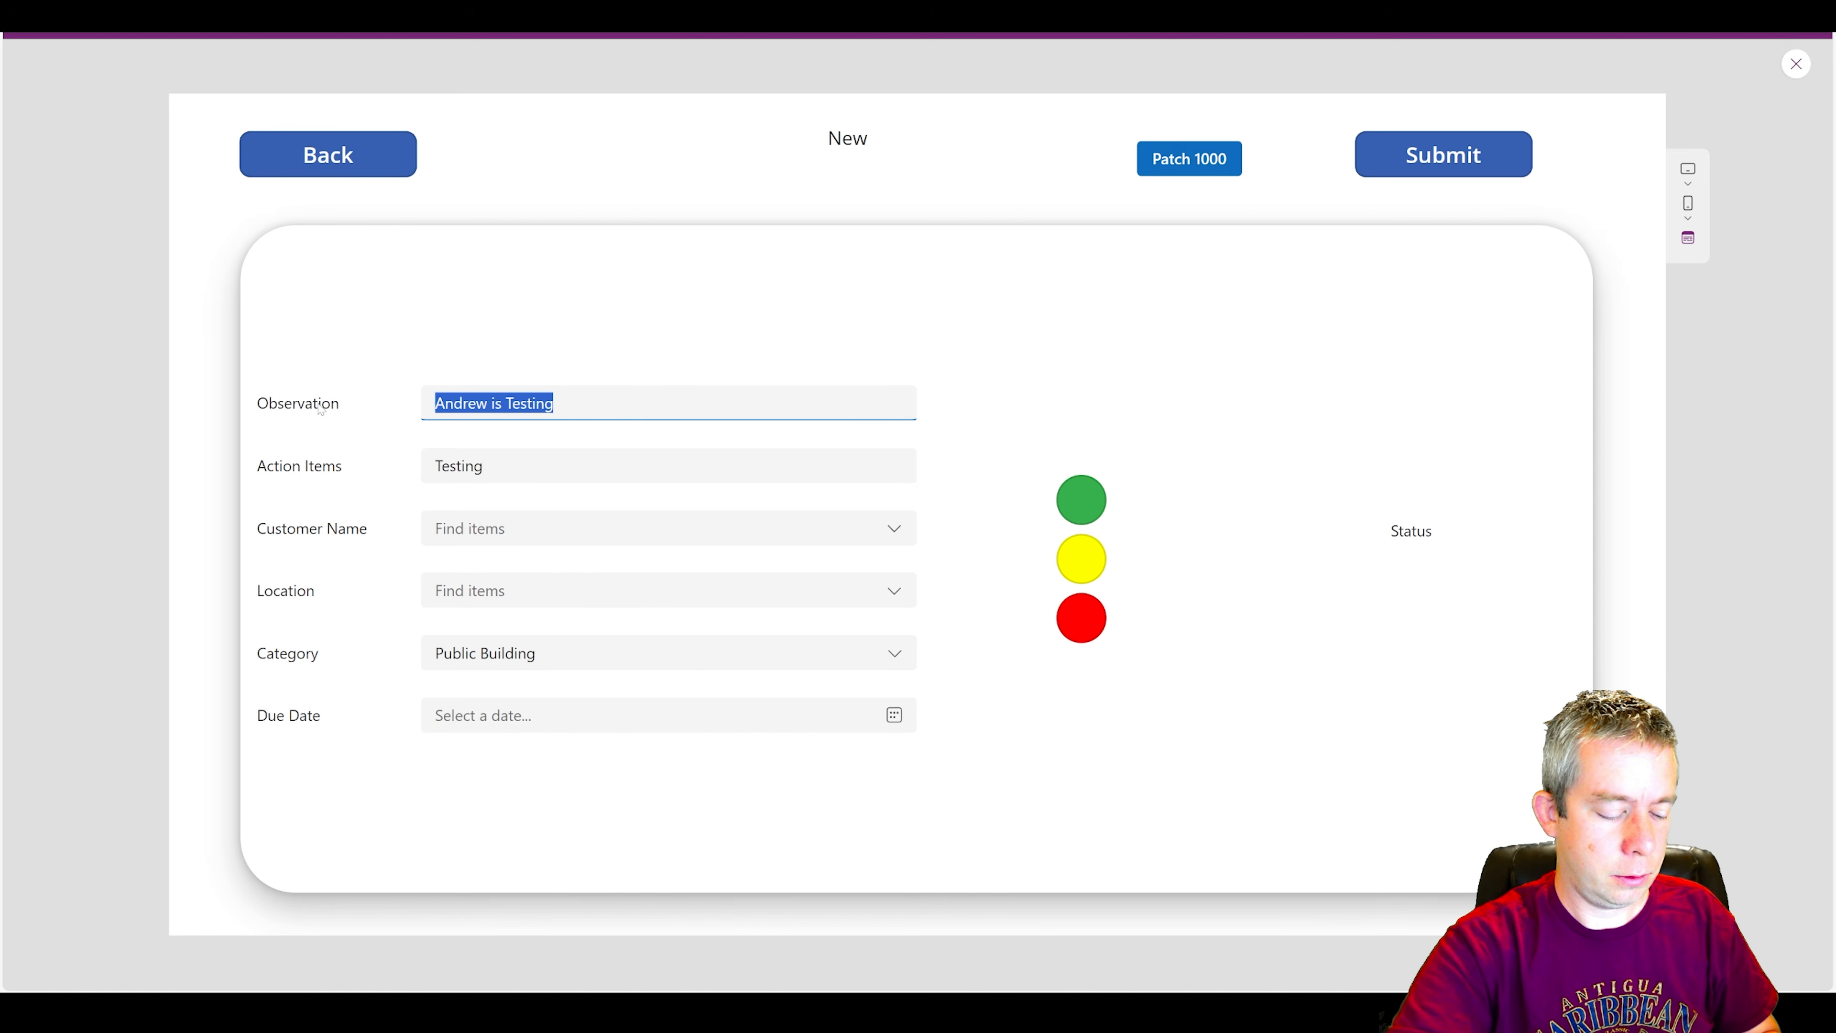
text(Specific1)
key(Tab)
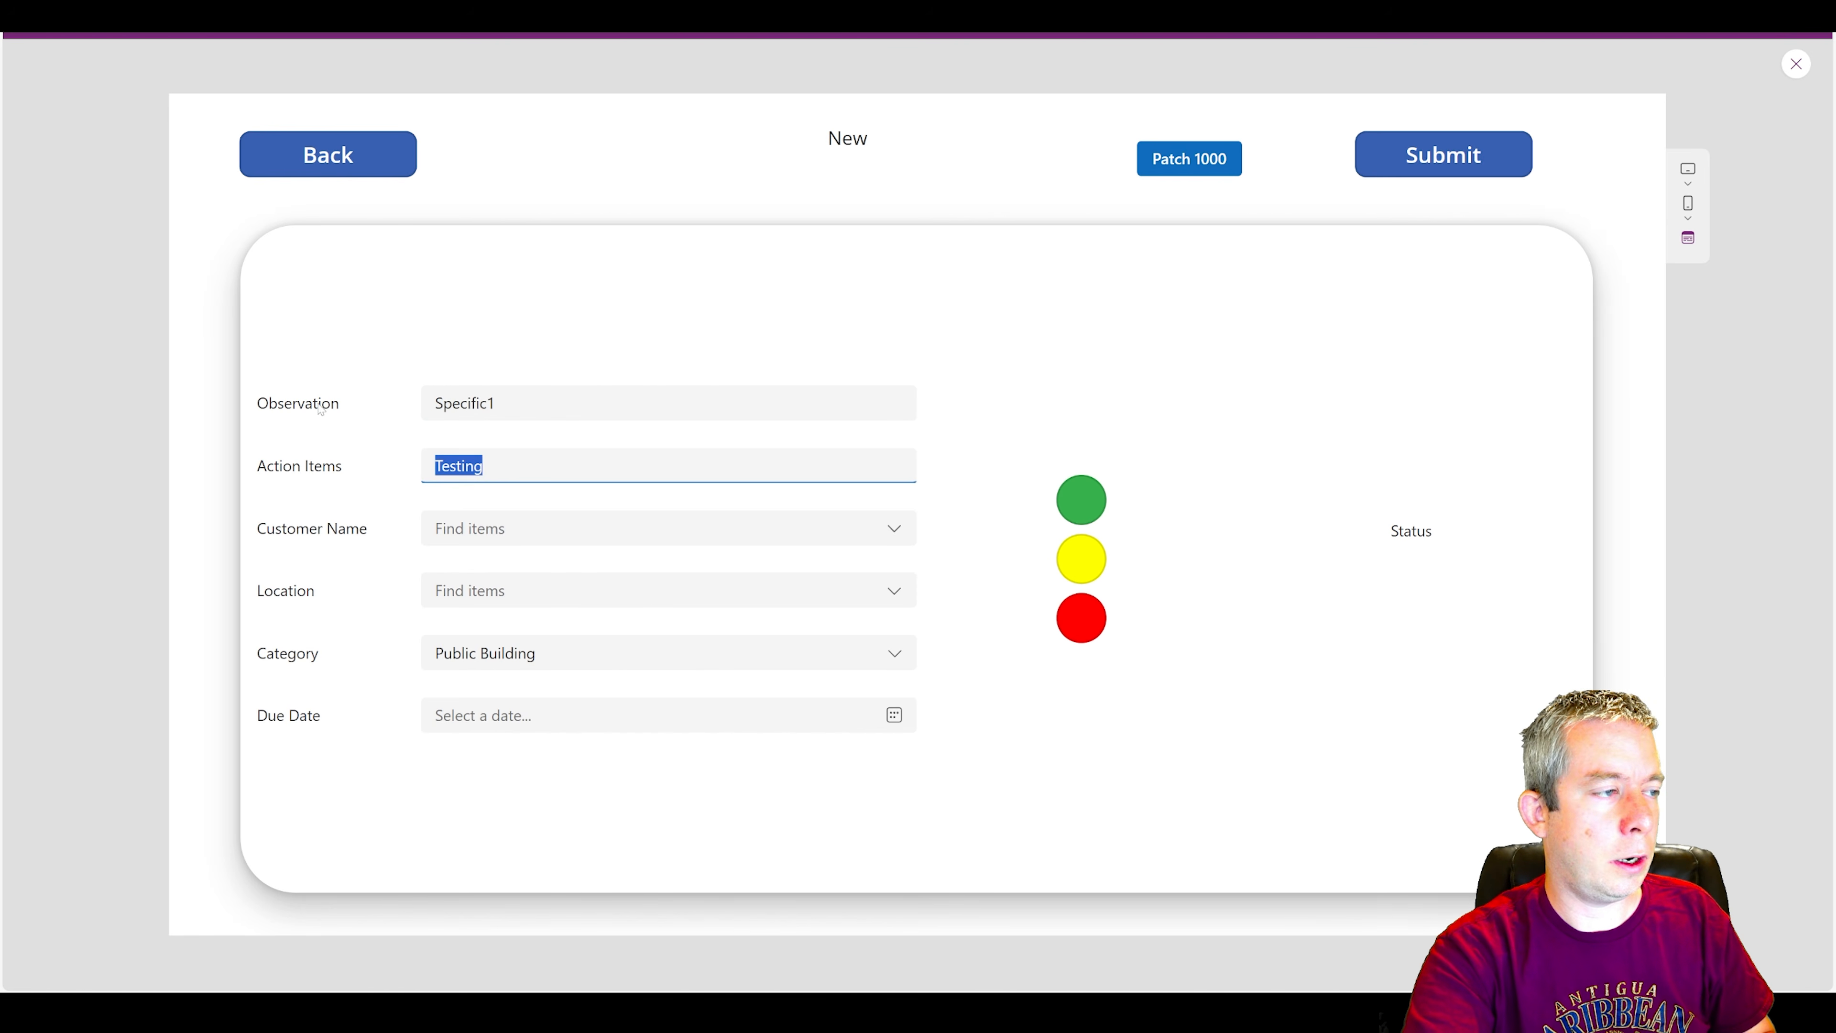
text(Specific2)
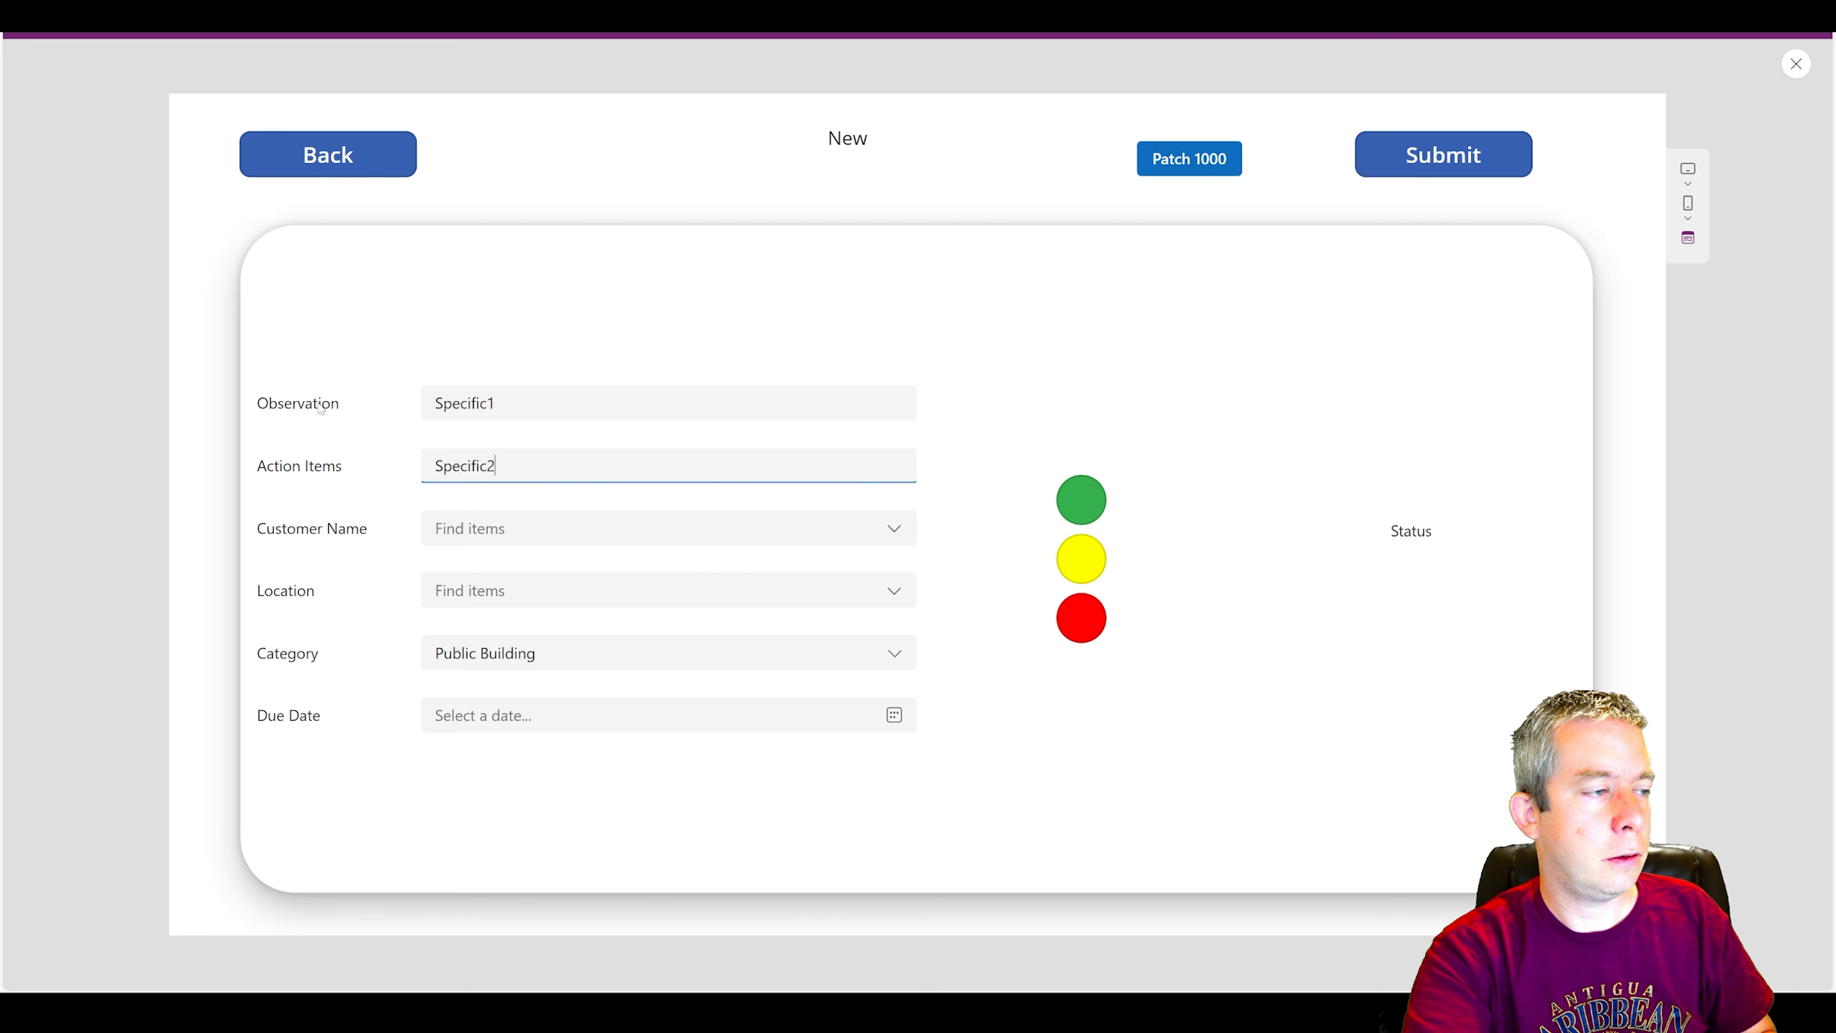
Select the second listed customer for the new inspection, with Library as the location and May 12, 2024 as the due date.
click(478, 528)
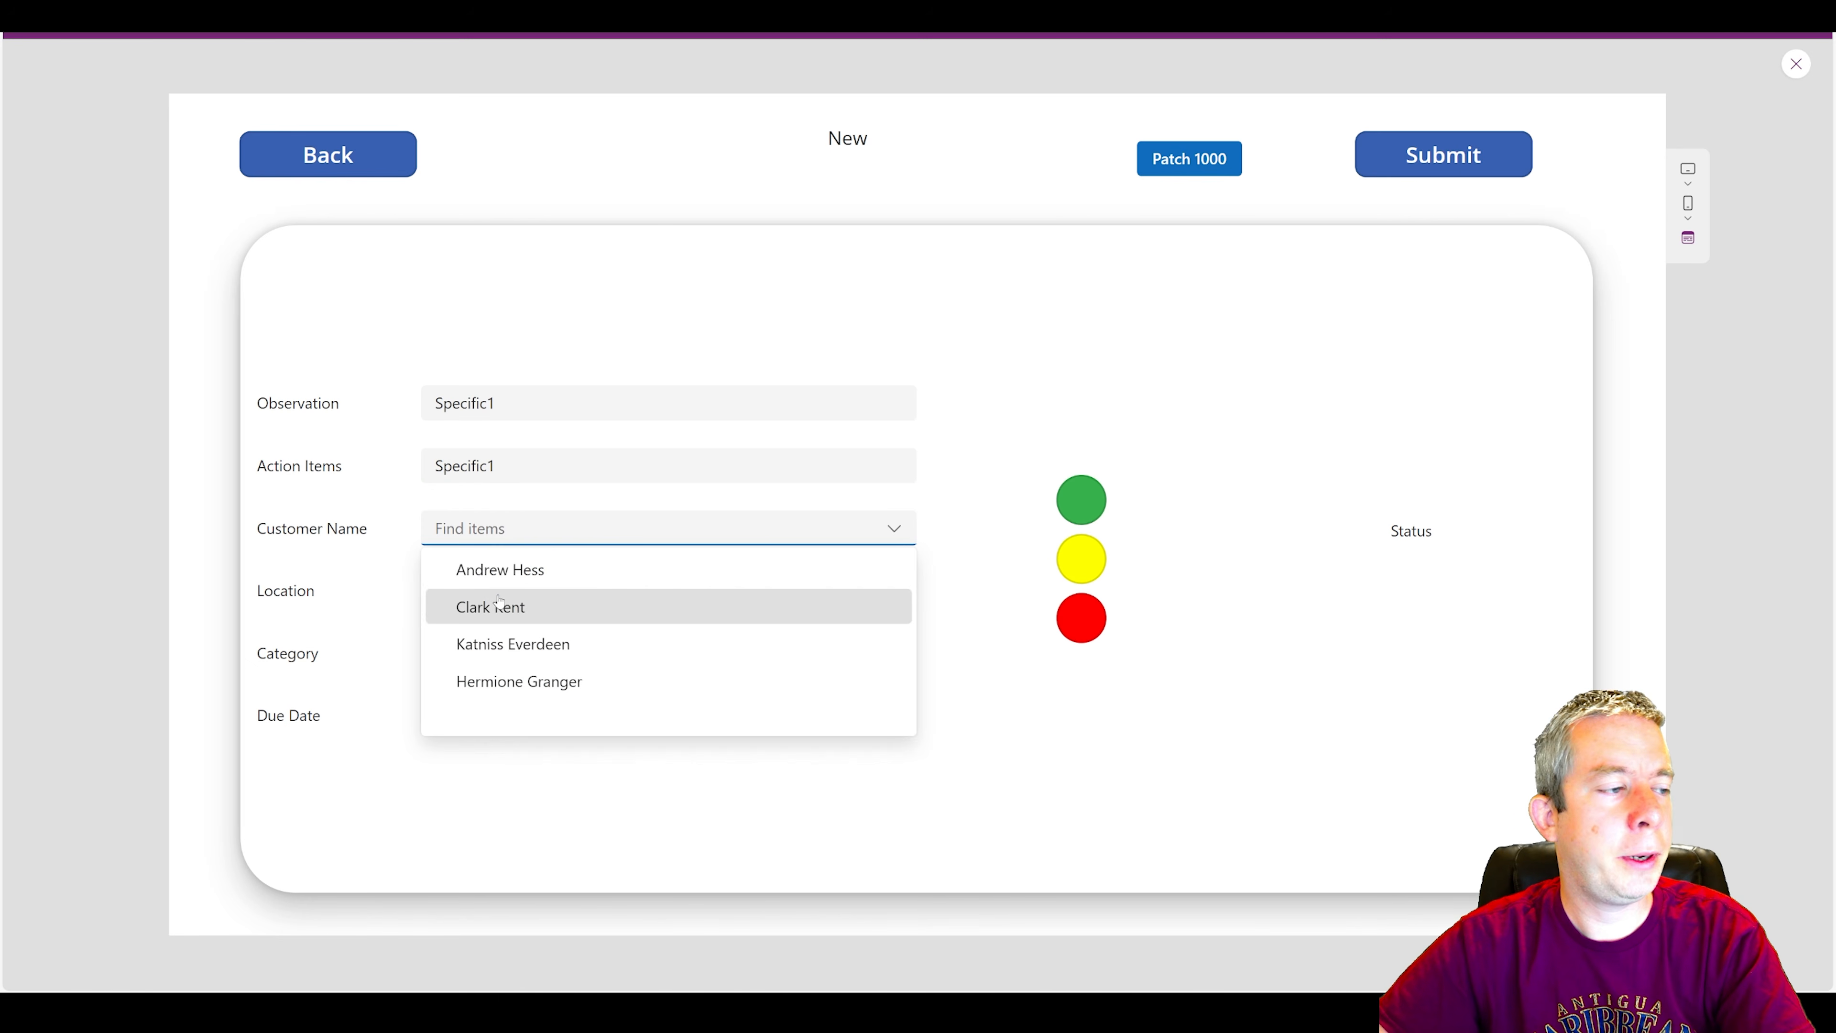
click(491, 602)
click(484, 590)
click(483, 671)
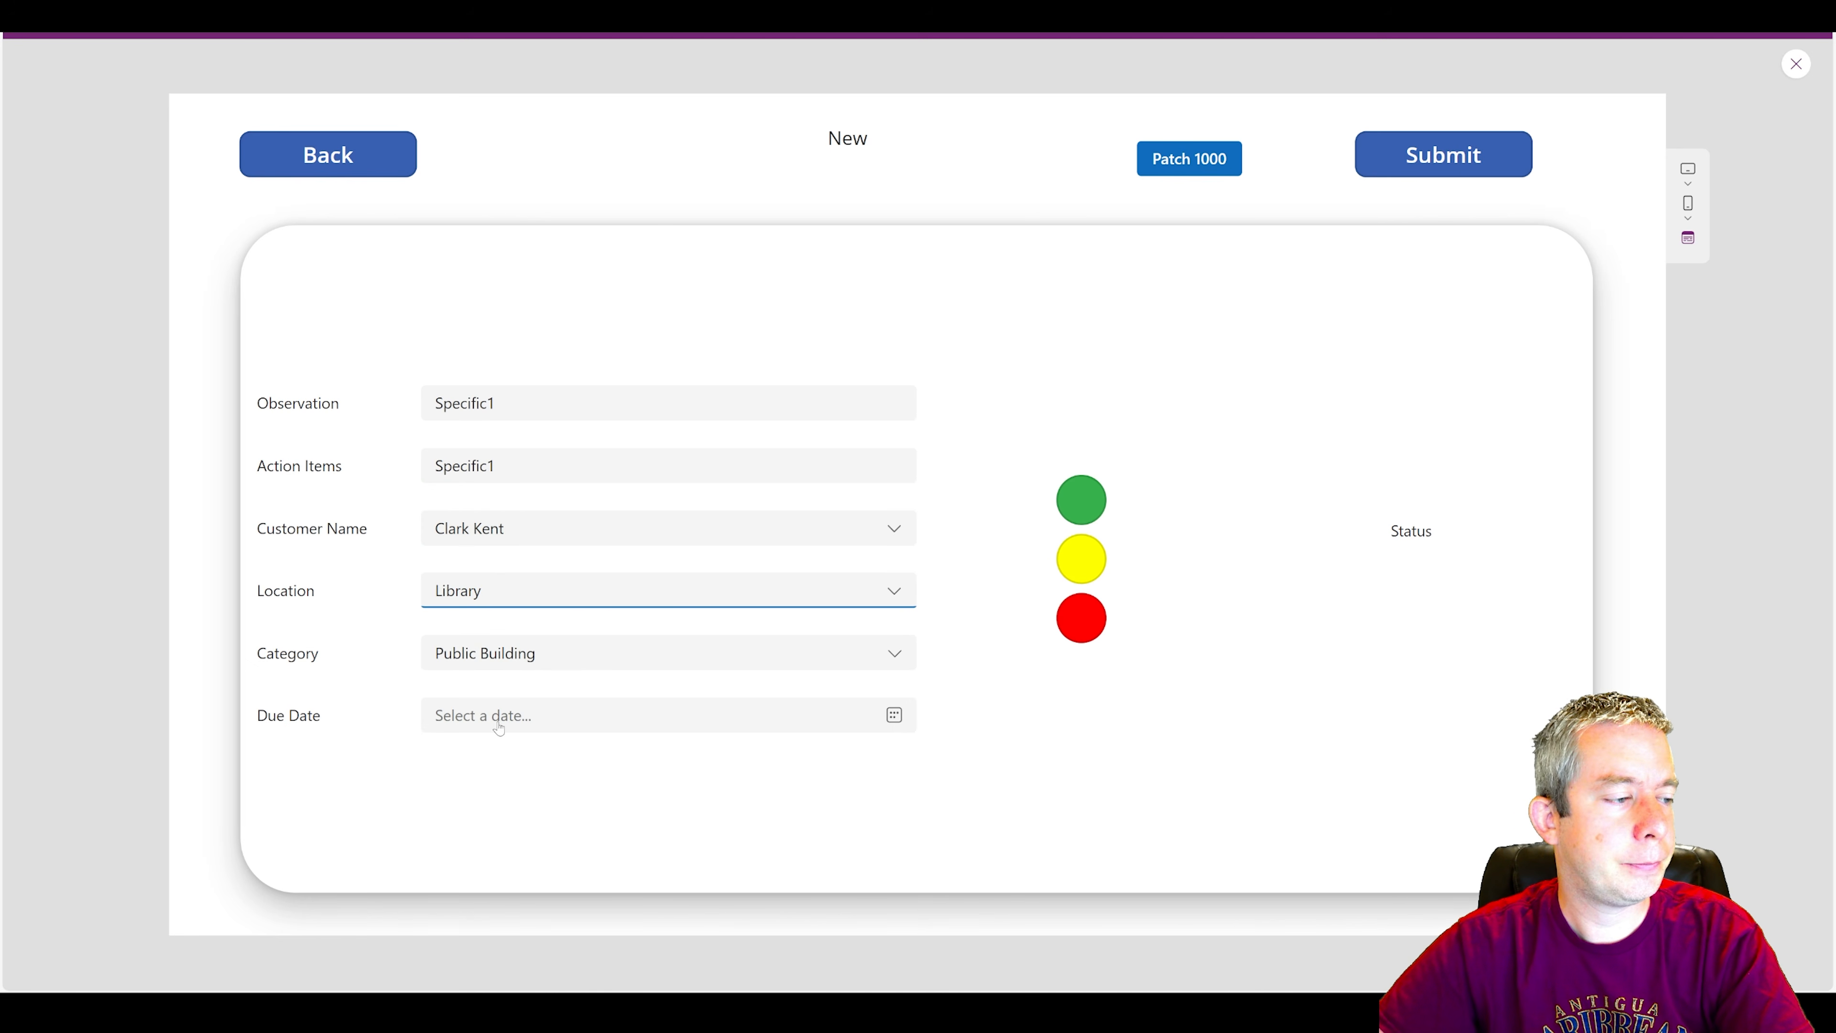
click(679, 716)
click(450, 588)
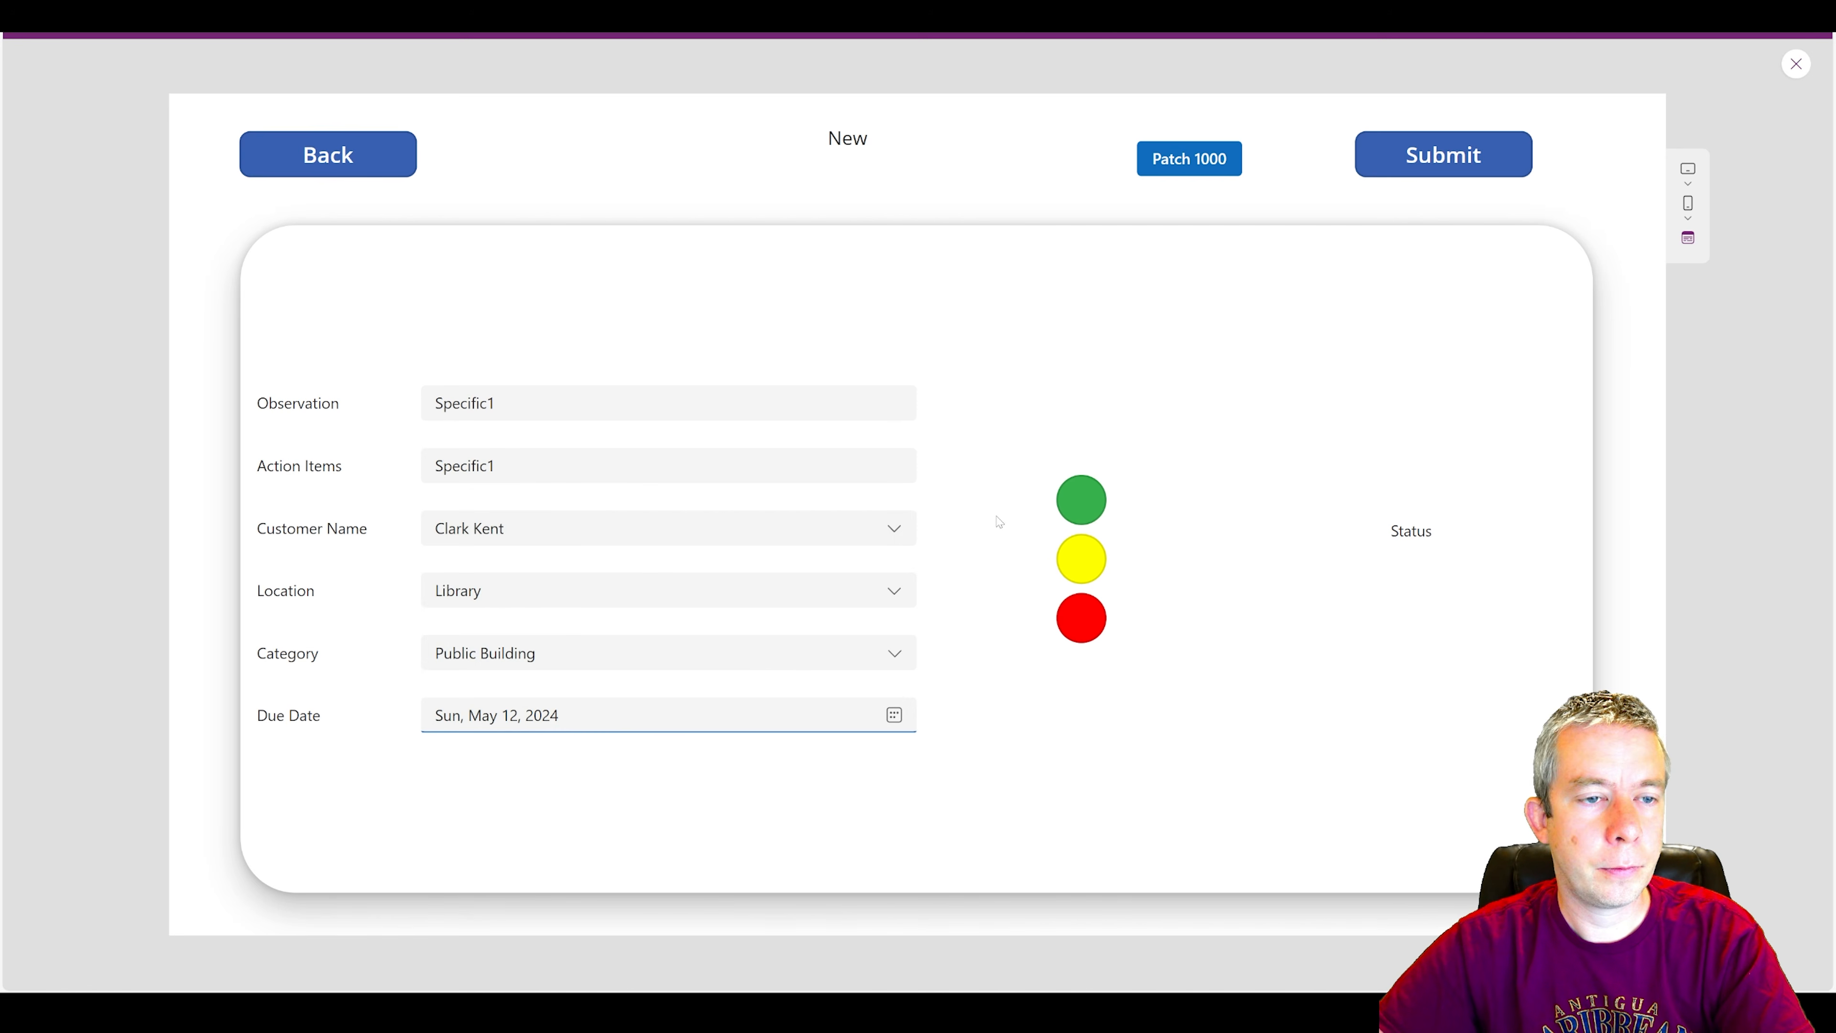
Set the new inspection's status to Warning with the red circle and submit the inspection.
click(1082, 617)
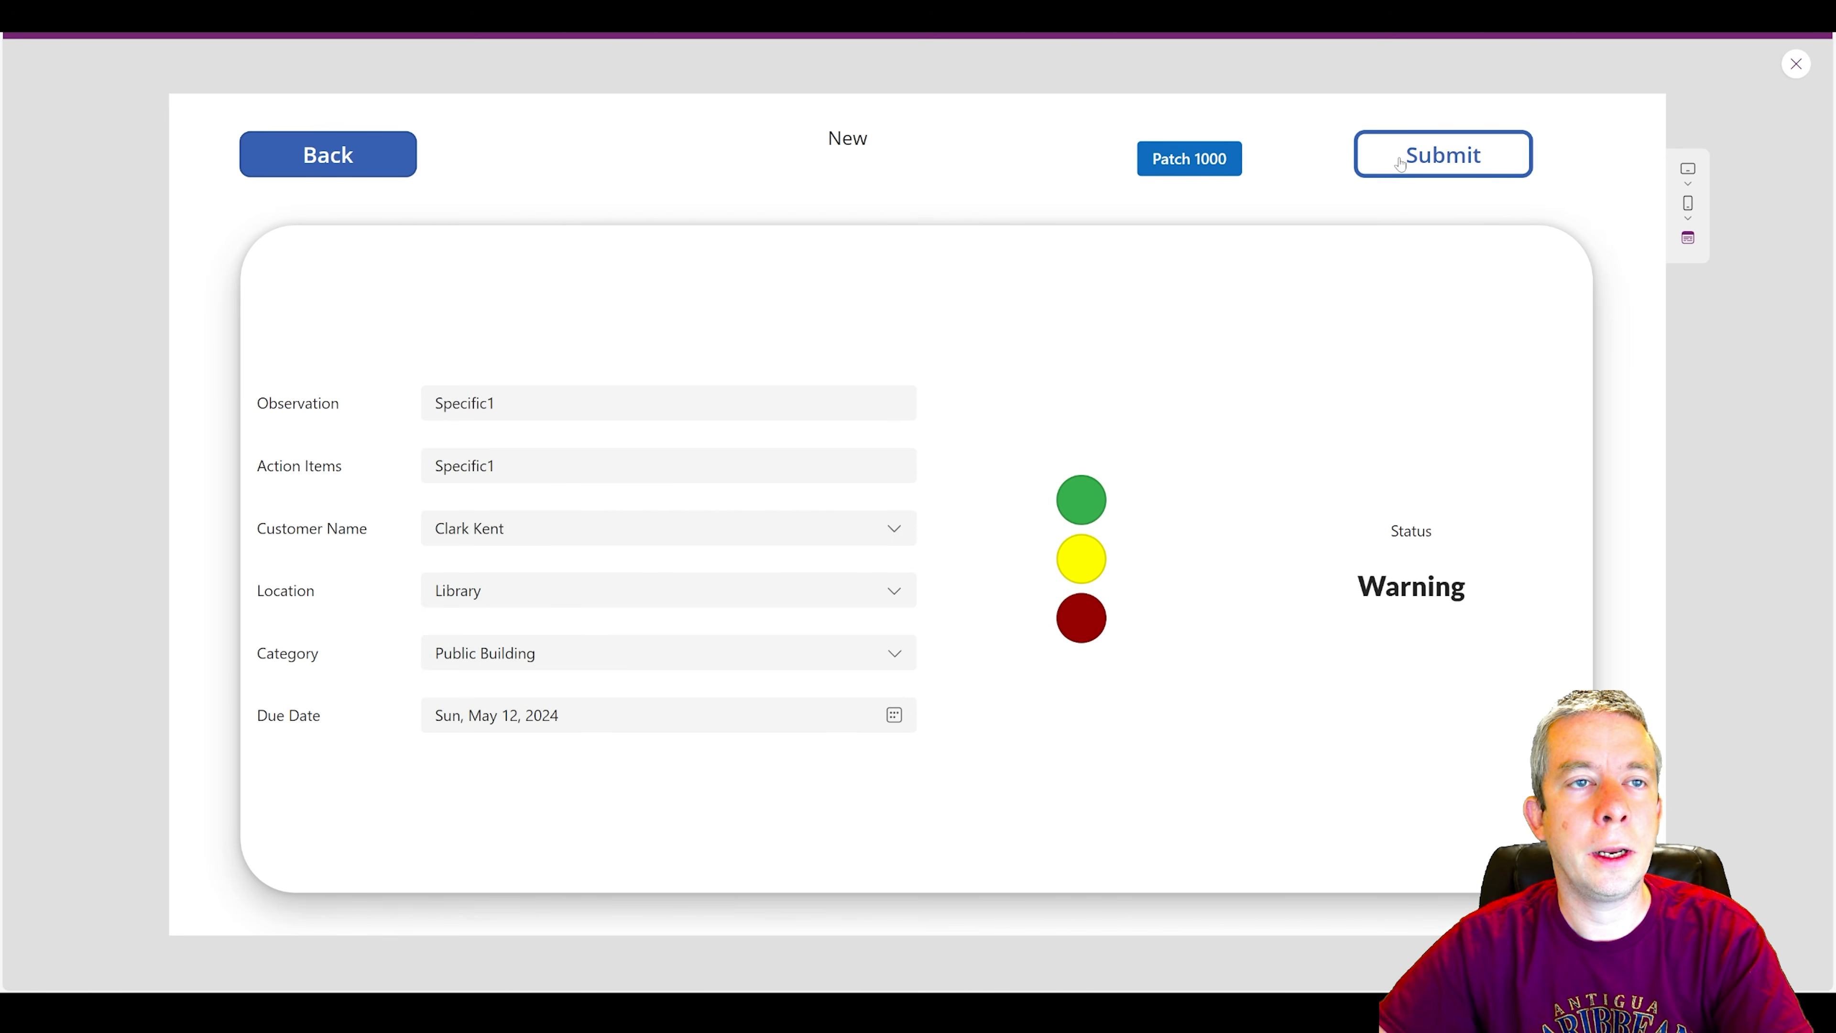
click(1385, 165)
click(1472, 674)
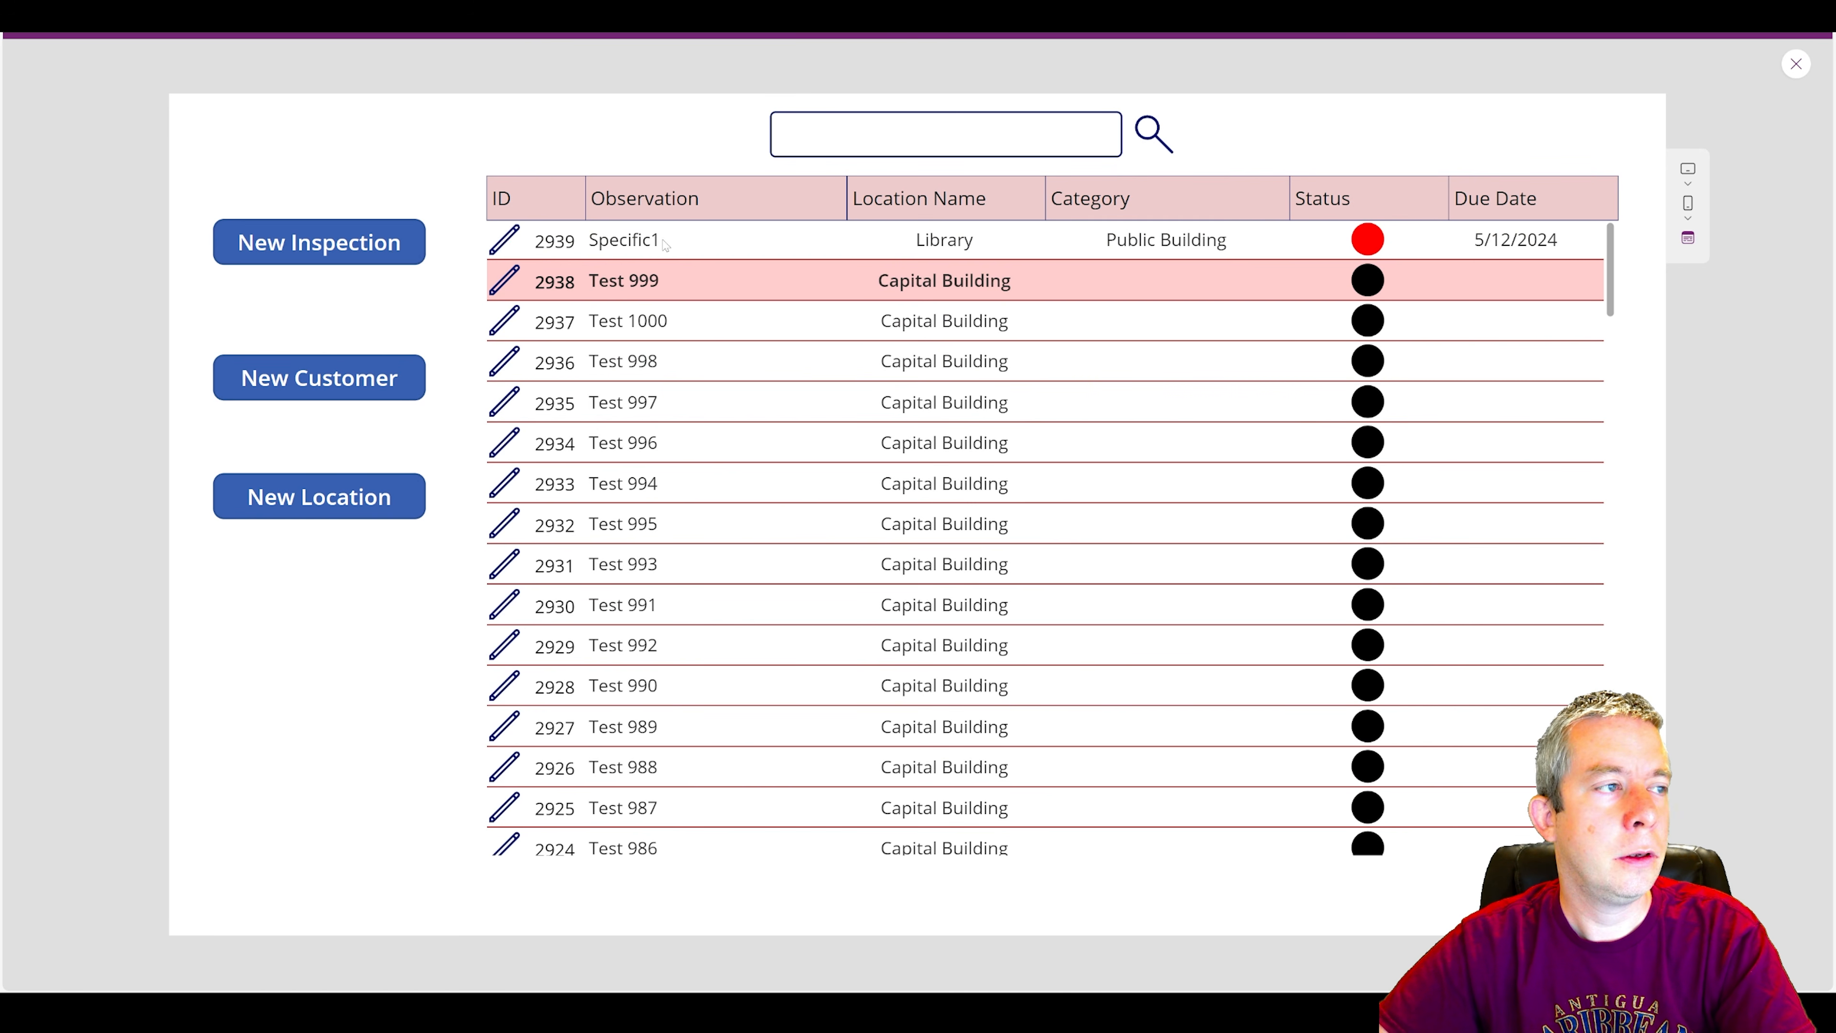
Search the inspections gallery for specific, and clear the search text.
click(882, 134)
text(specific)
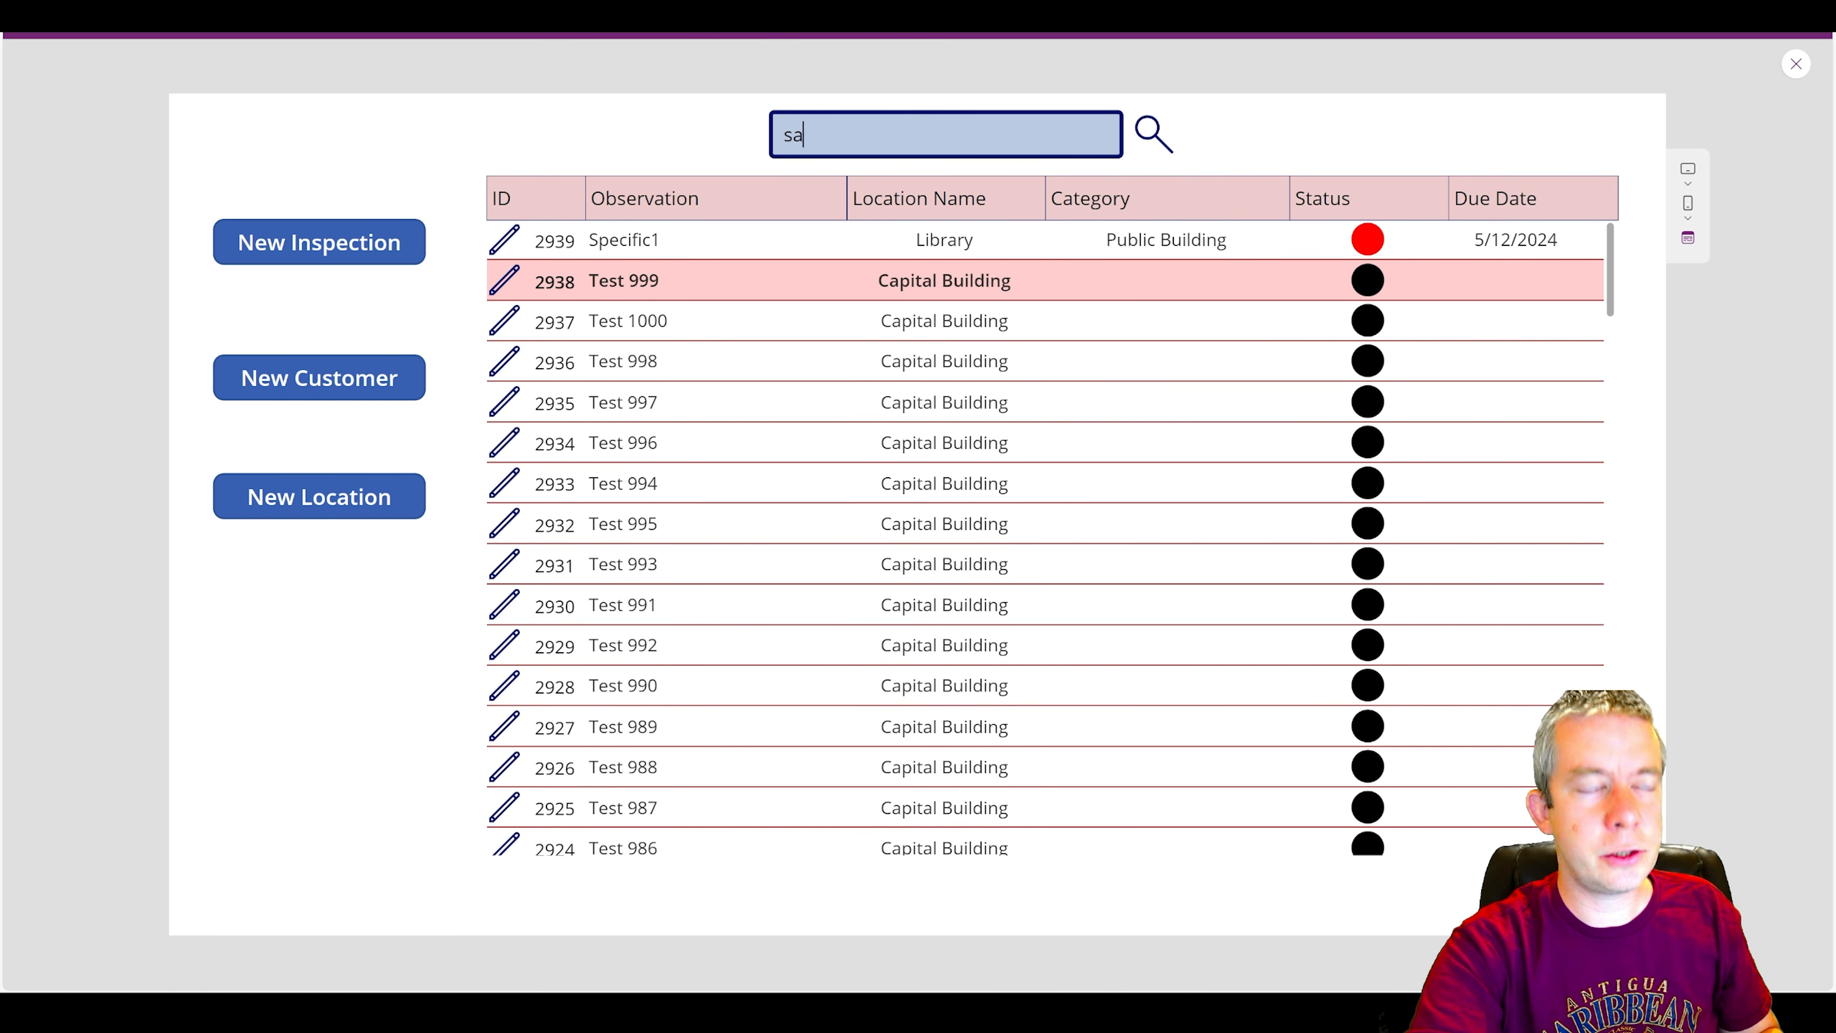
key(BackSpace)
key(BackSpace)
key(BackSpace)
key(BackSpace)
key(BackSpace)
key(BackSpace)
key(BackSpace)
key(BackSpace)
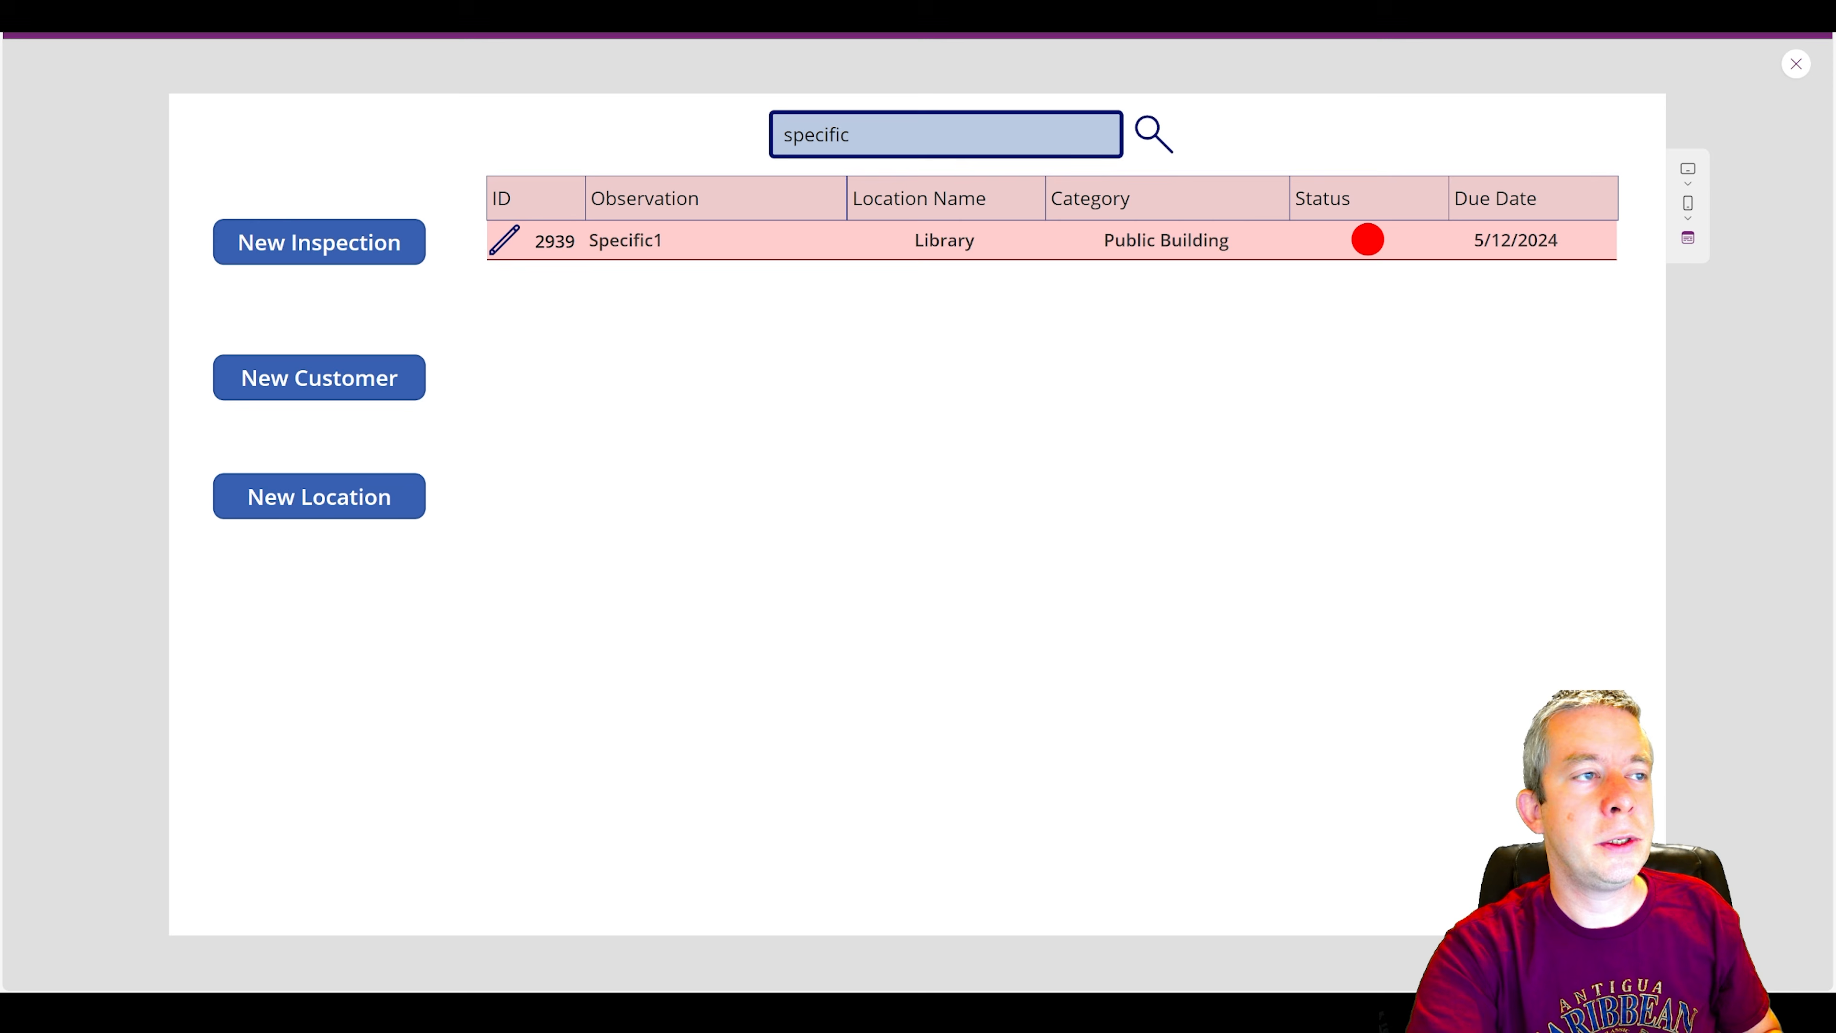
Search the inspections gallery for floor, and clear the search before closing the preview.
text(floor)
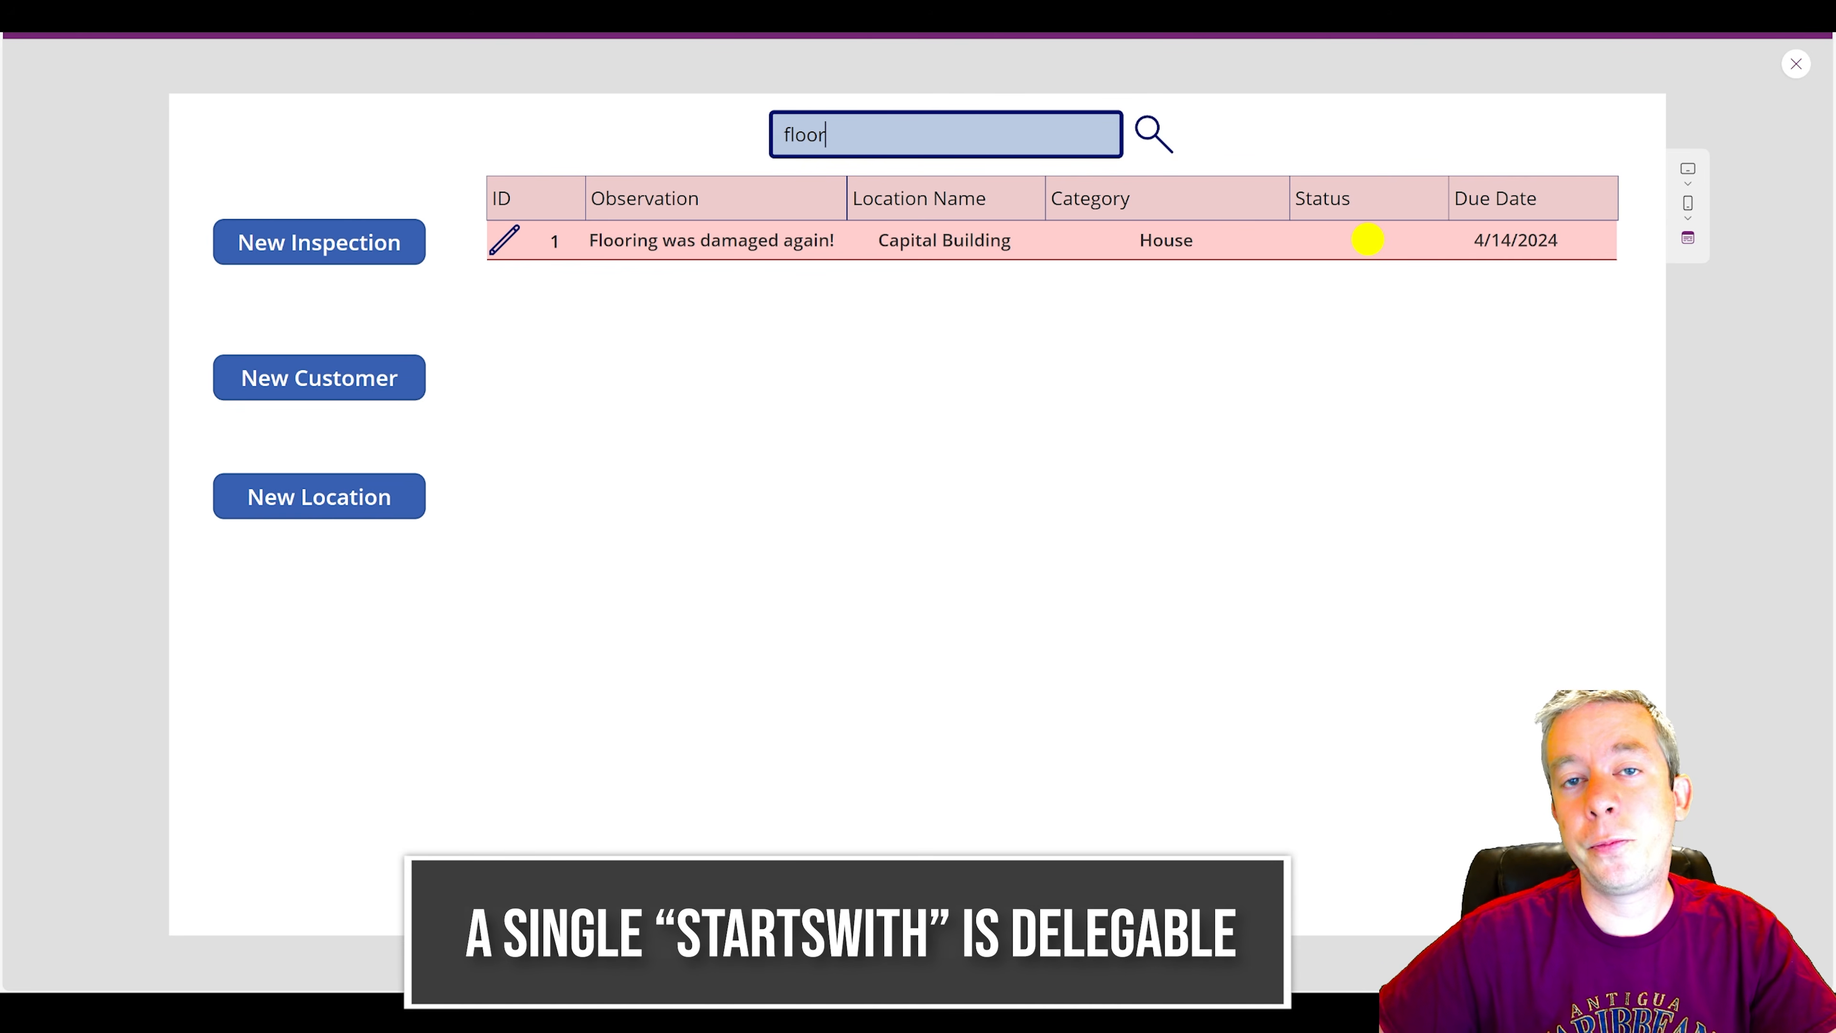
key(BackSpace)
key(BackSpace)
key(BackSpace)
key(BackSpace)
key(BackSpace)
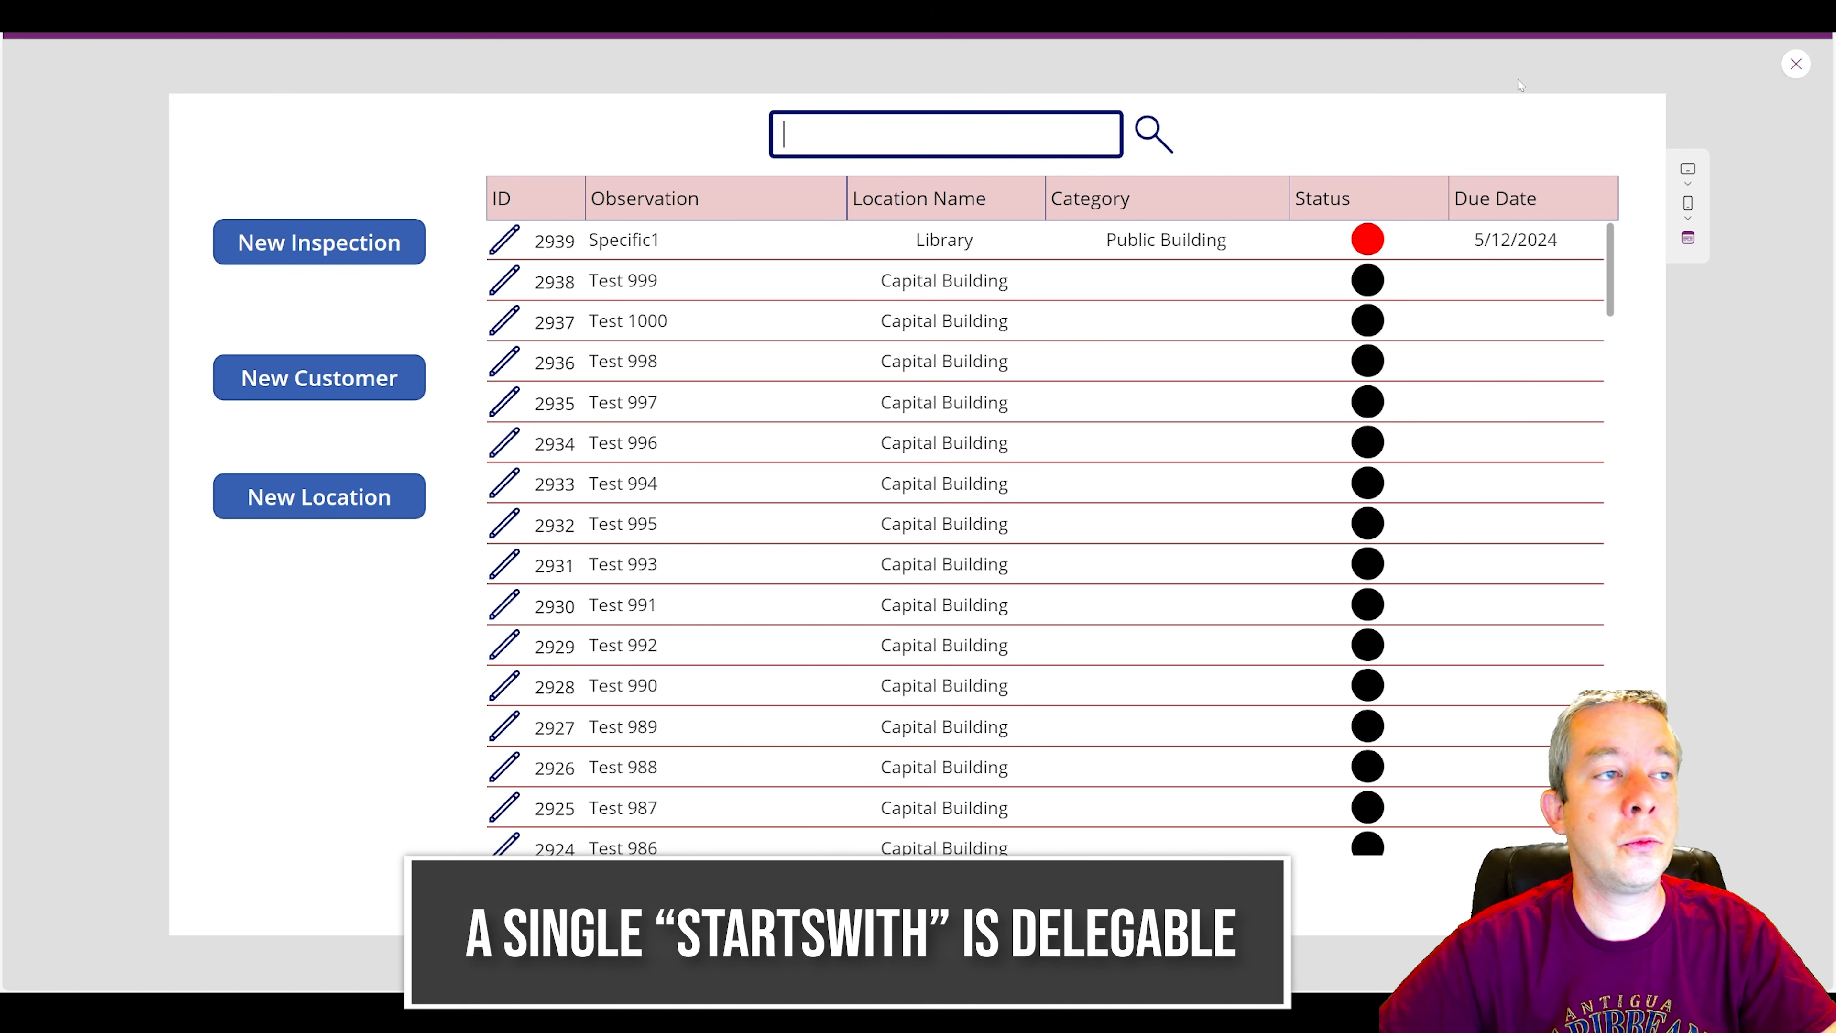
click(1795, 63)
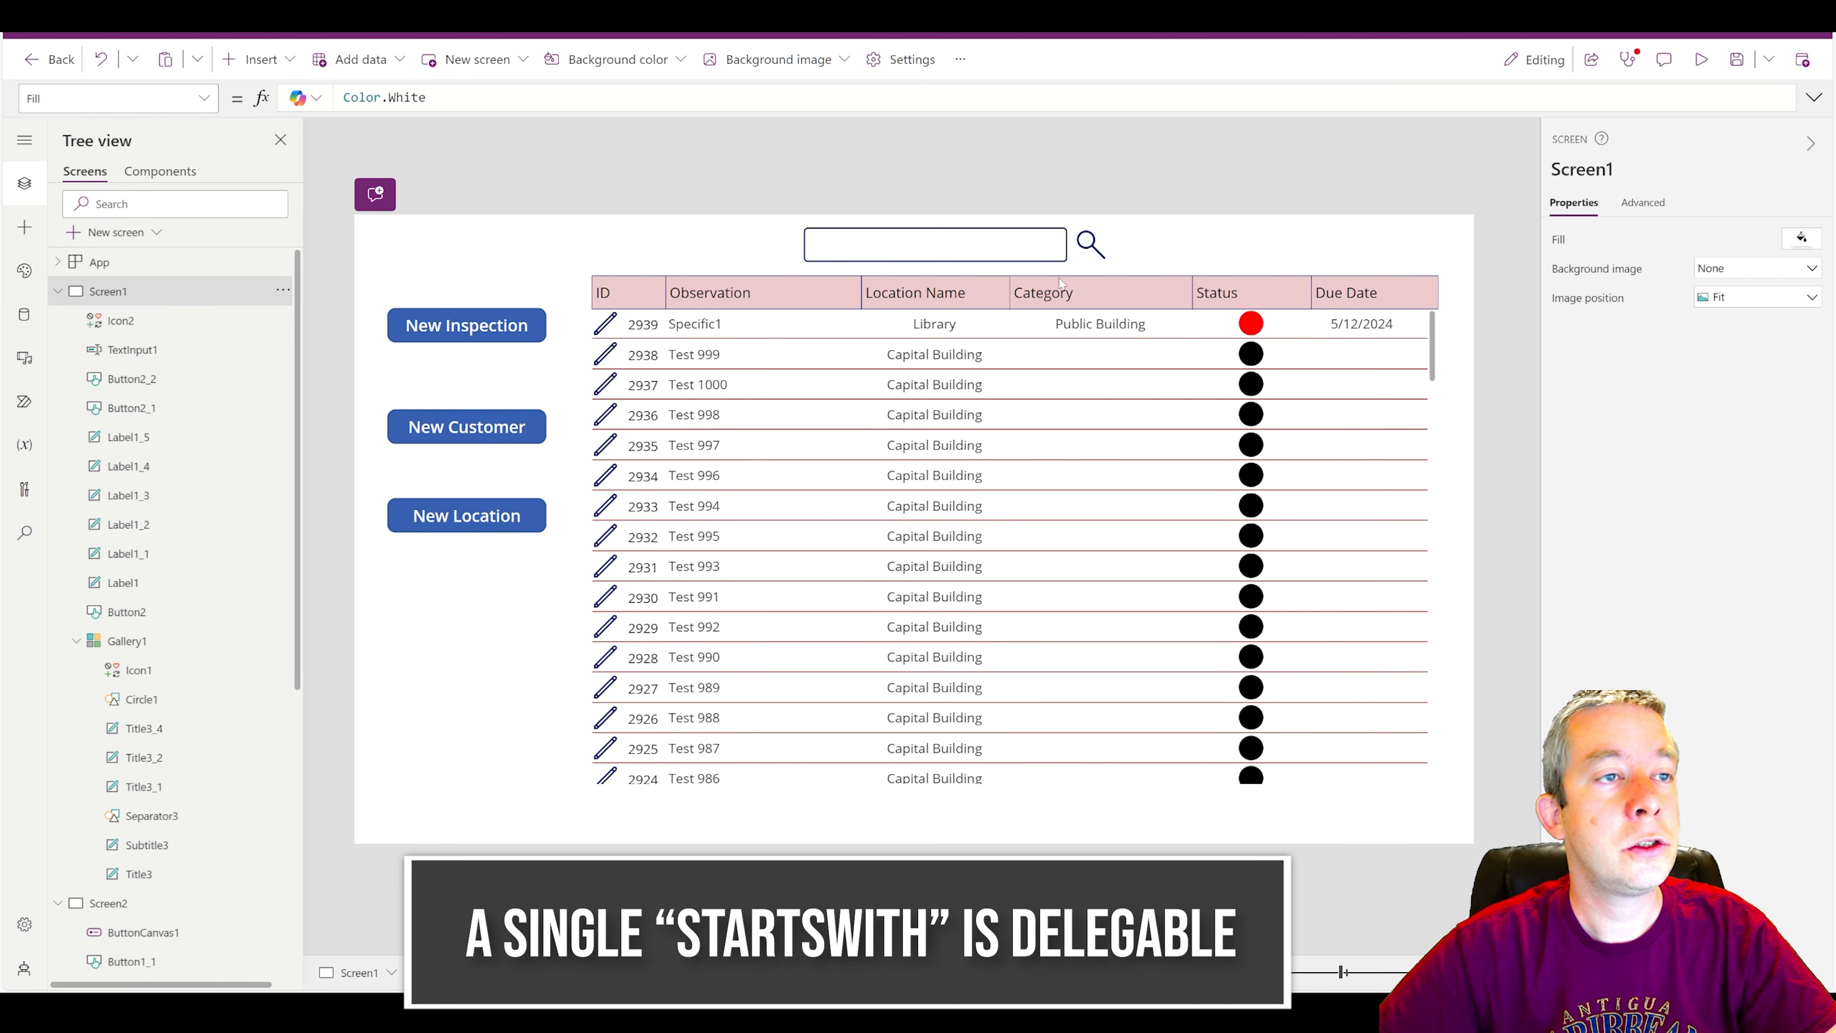
Extend the gallery's Filter formula with a second condition: Or StartsWith(ActionItems,TextInput1.Text).
click(1095, 244)
click(610, 327)
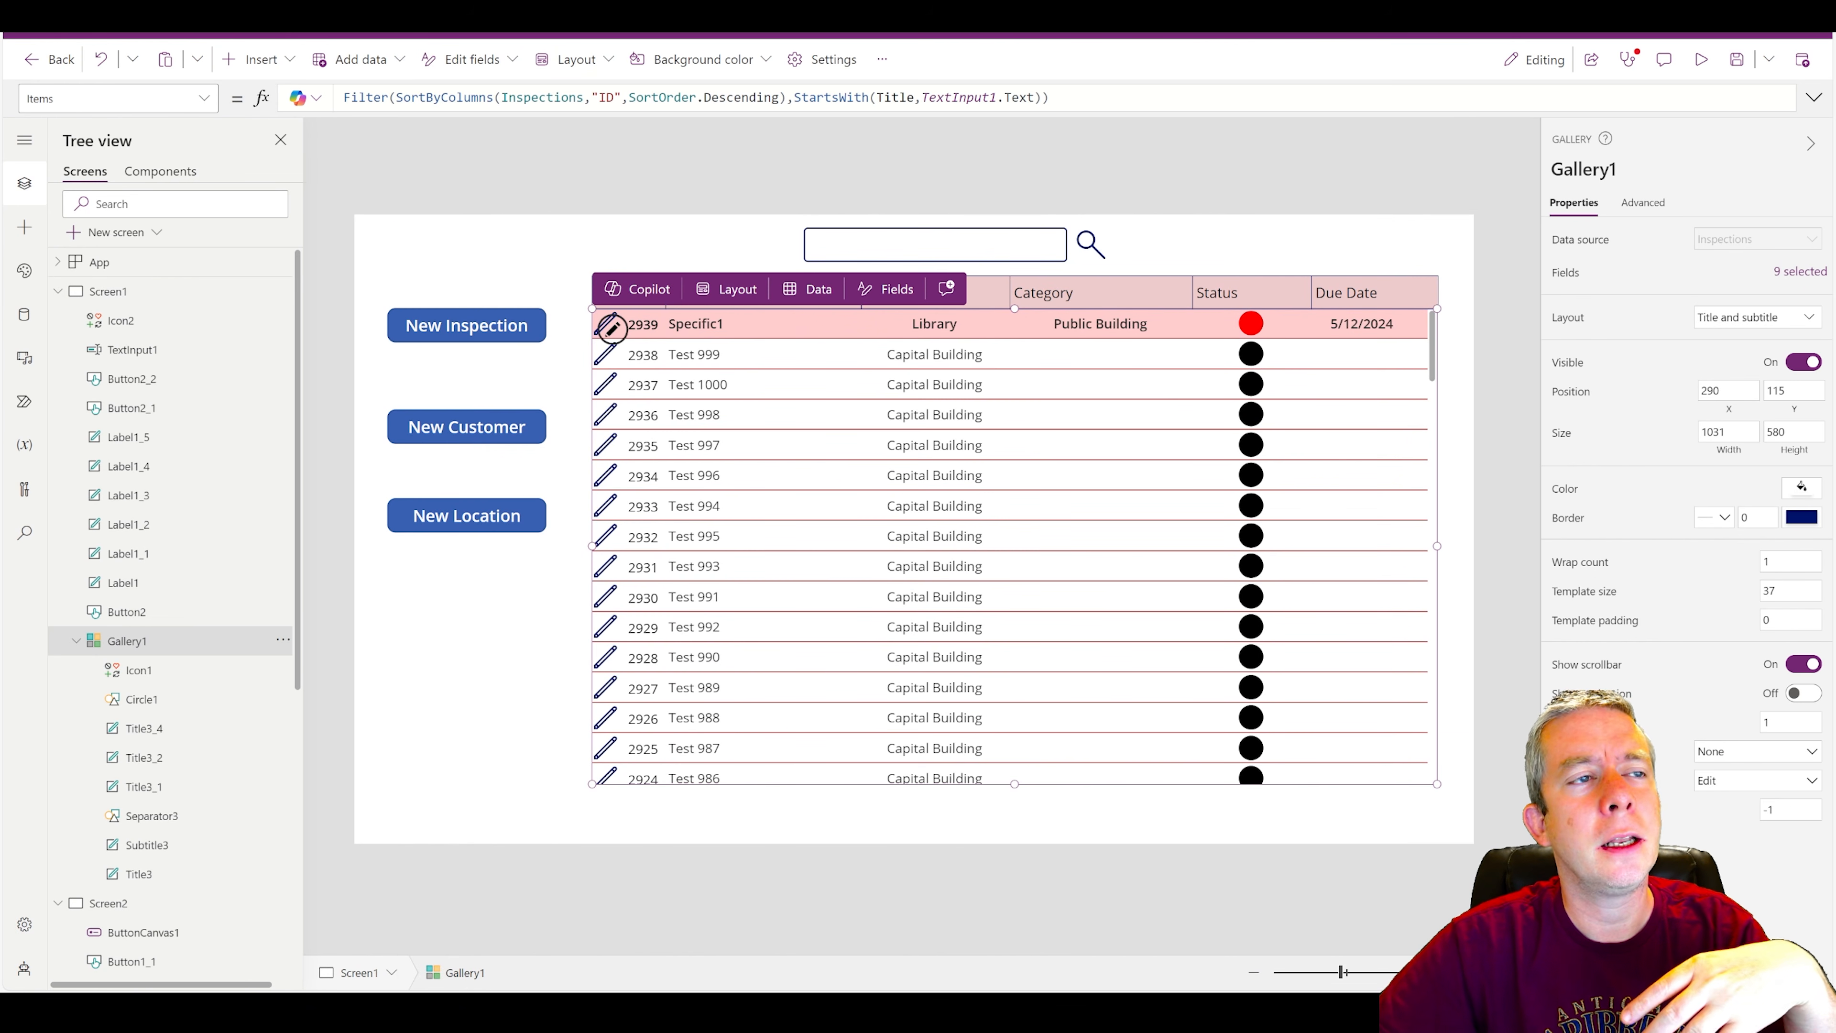
click(1171, 97)
text(OR)
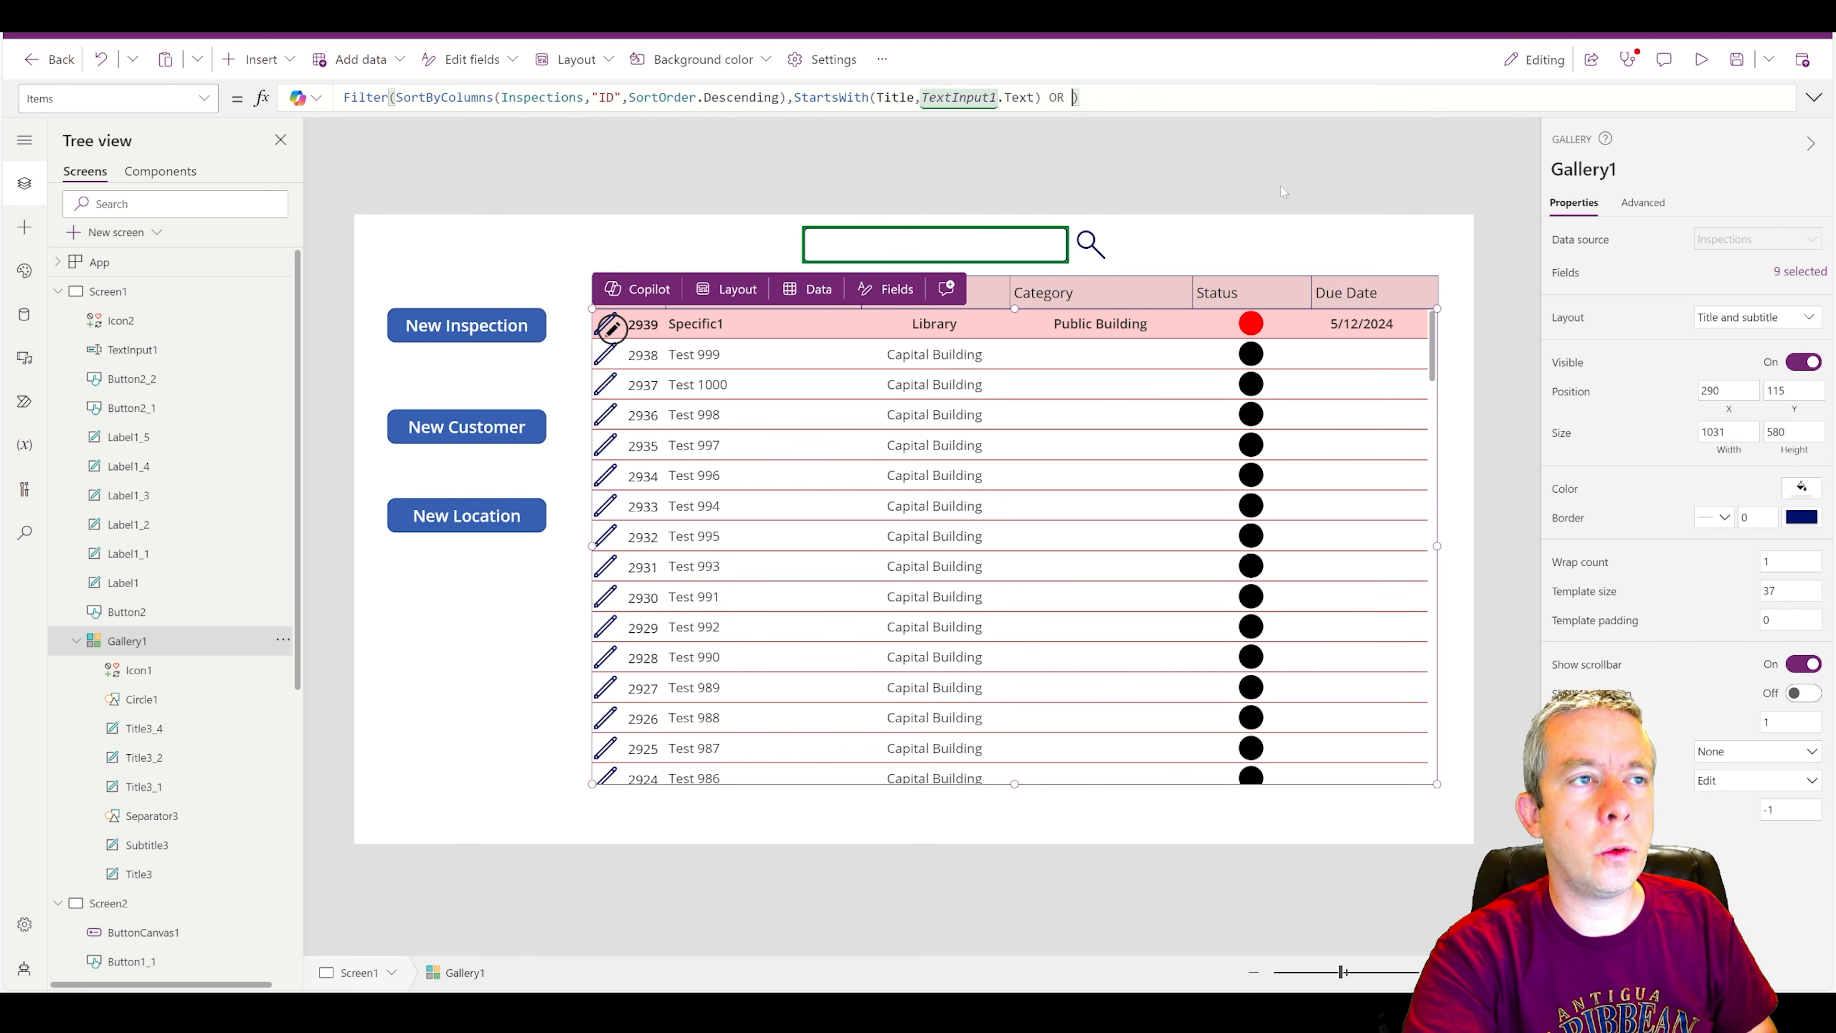
text( Startgs)
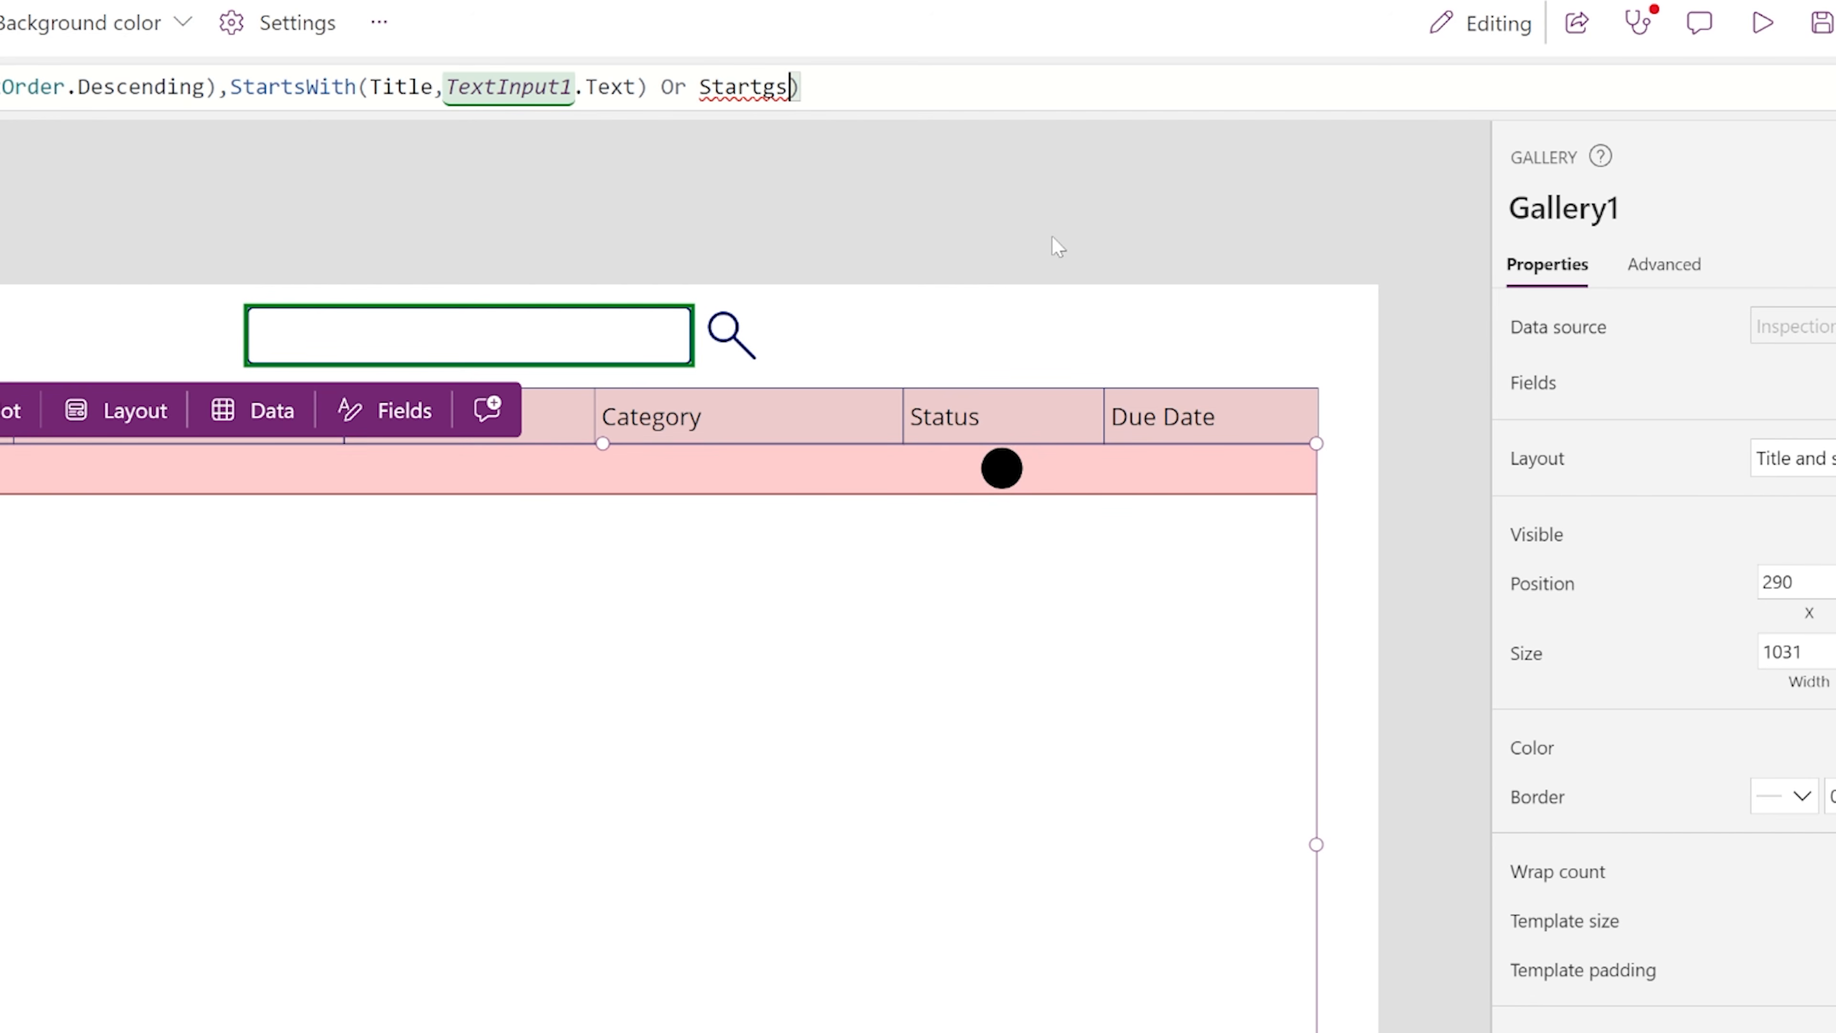
key(BackSpace)
text(sWith()
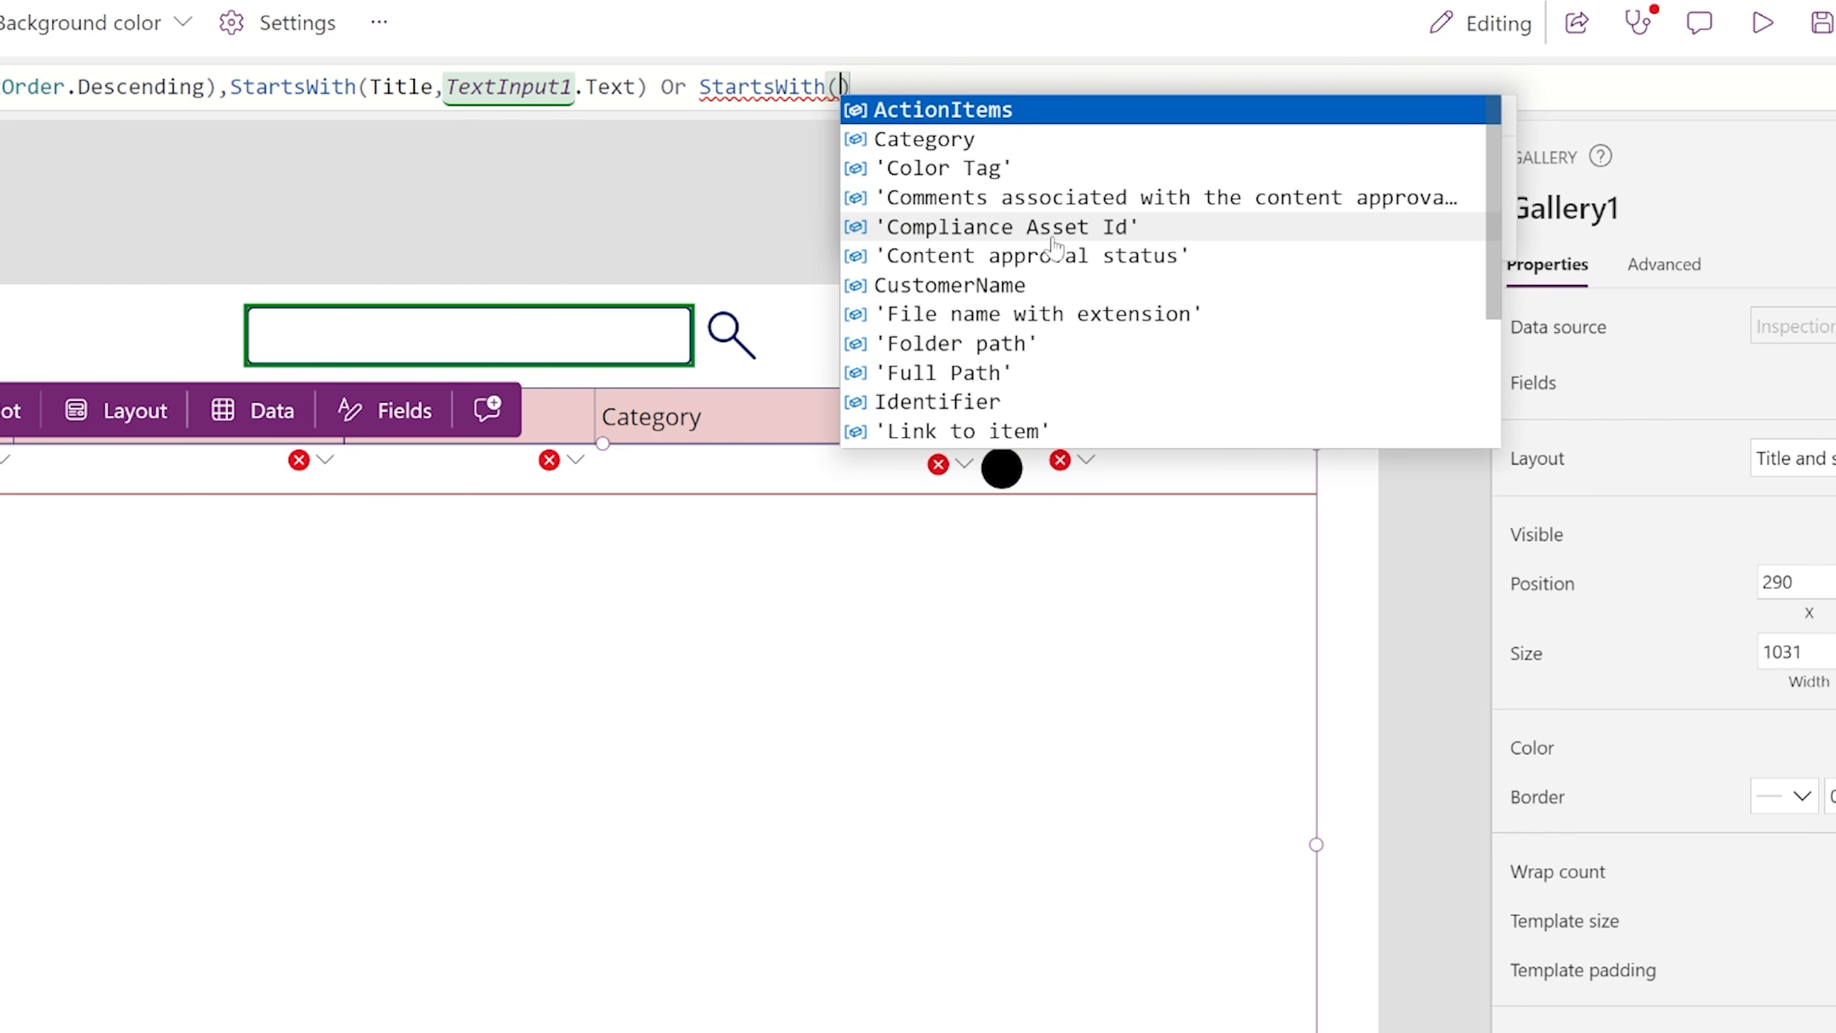
text(A)
key(BackSpace)
text(Act)
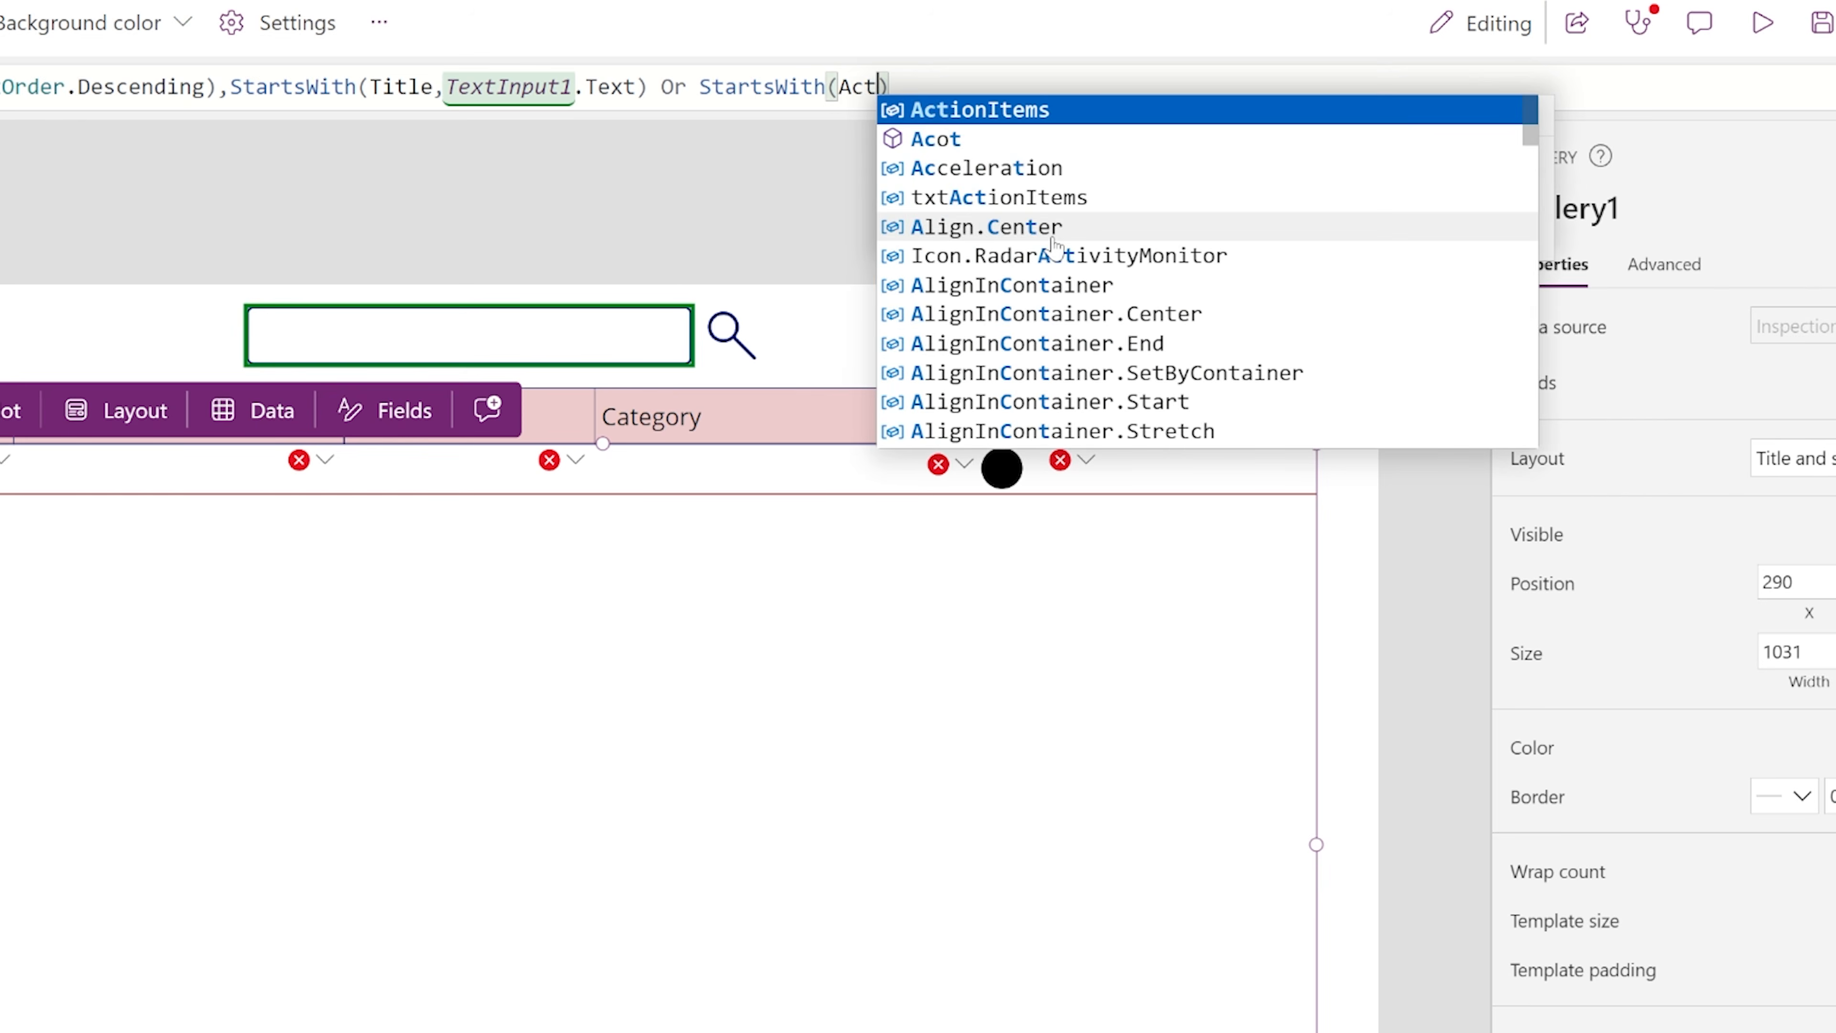
text(ionItems,)
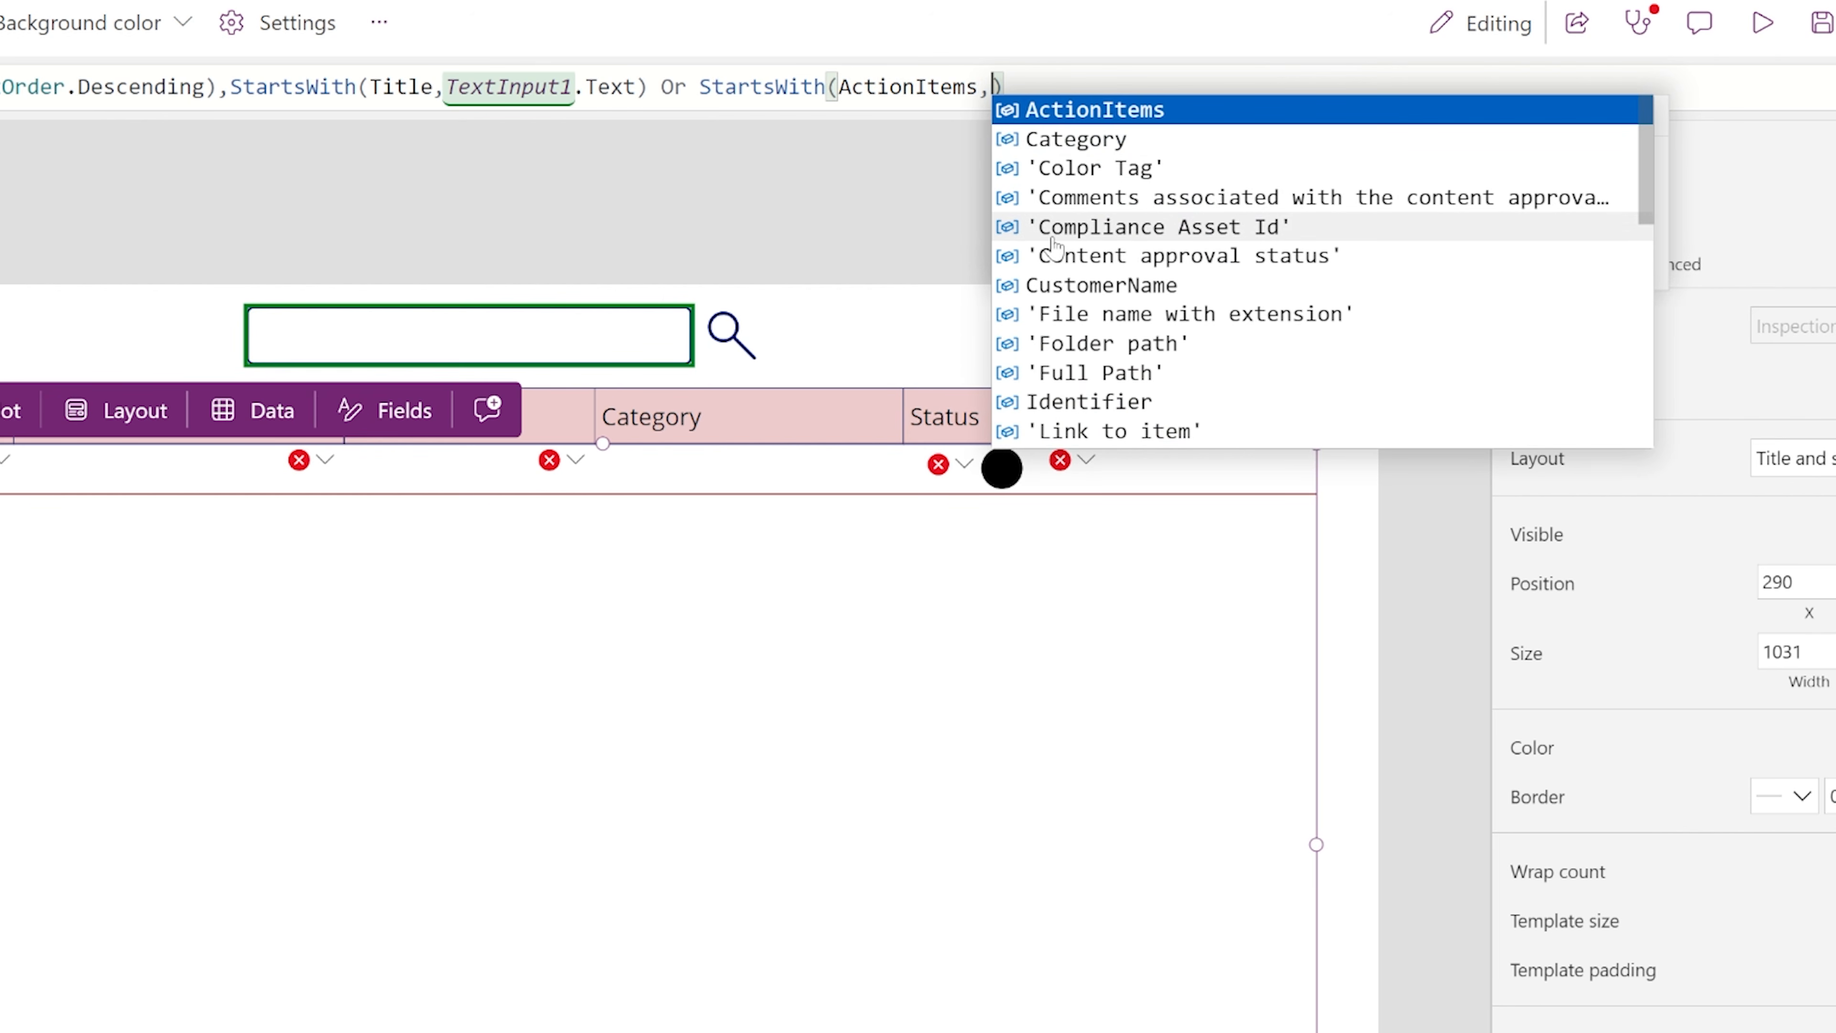
text(TextInput1)
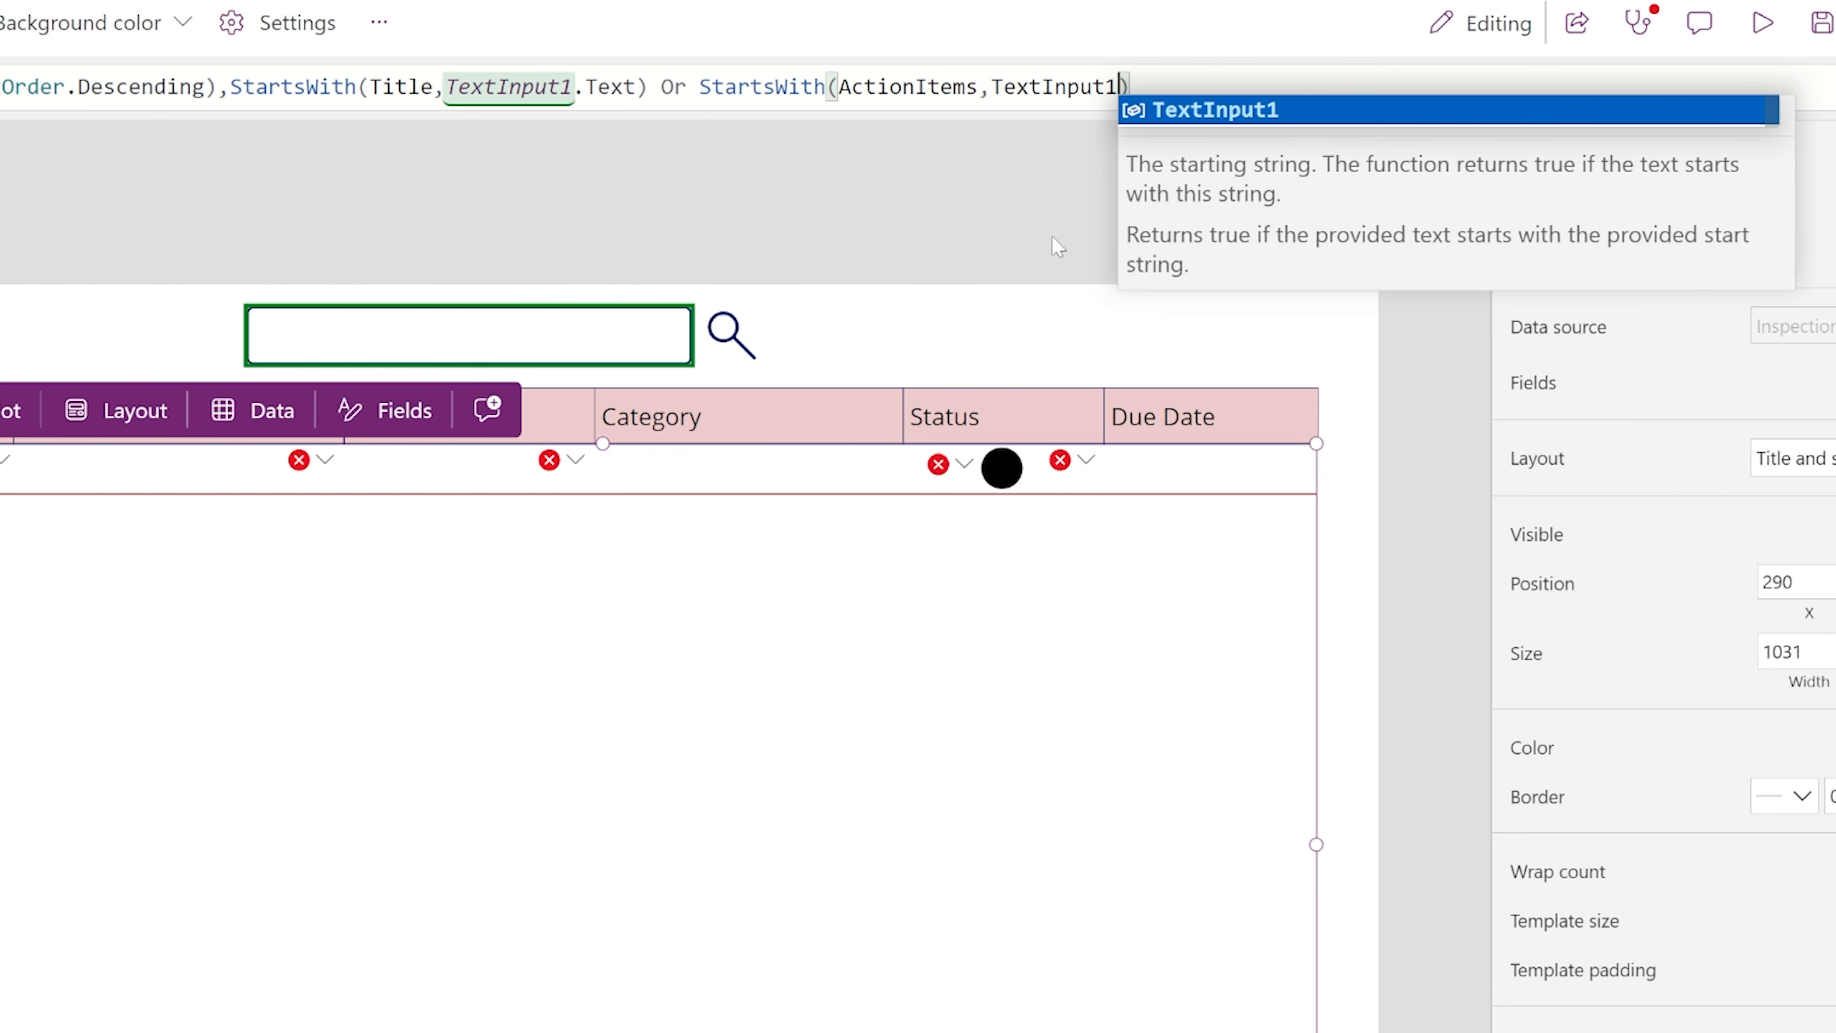
text(.Text))
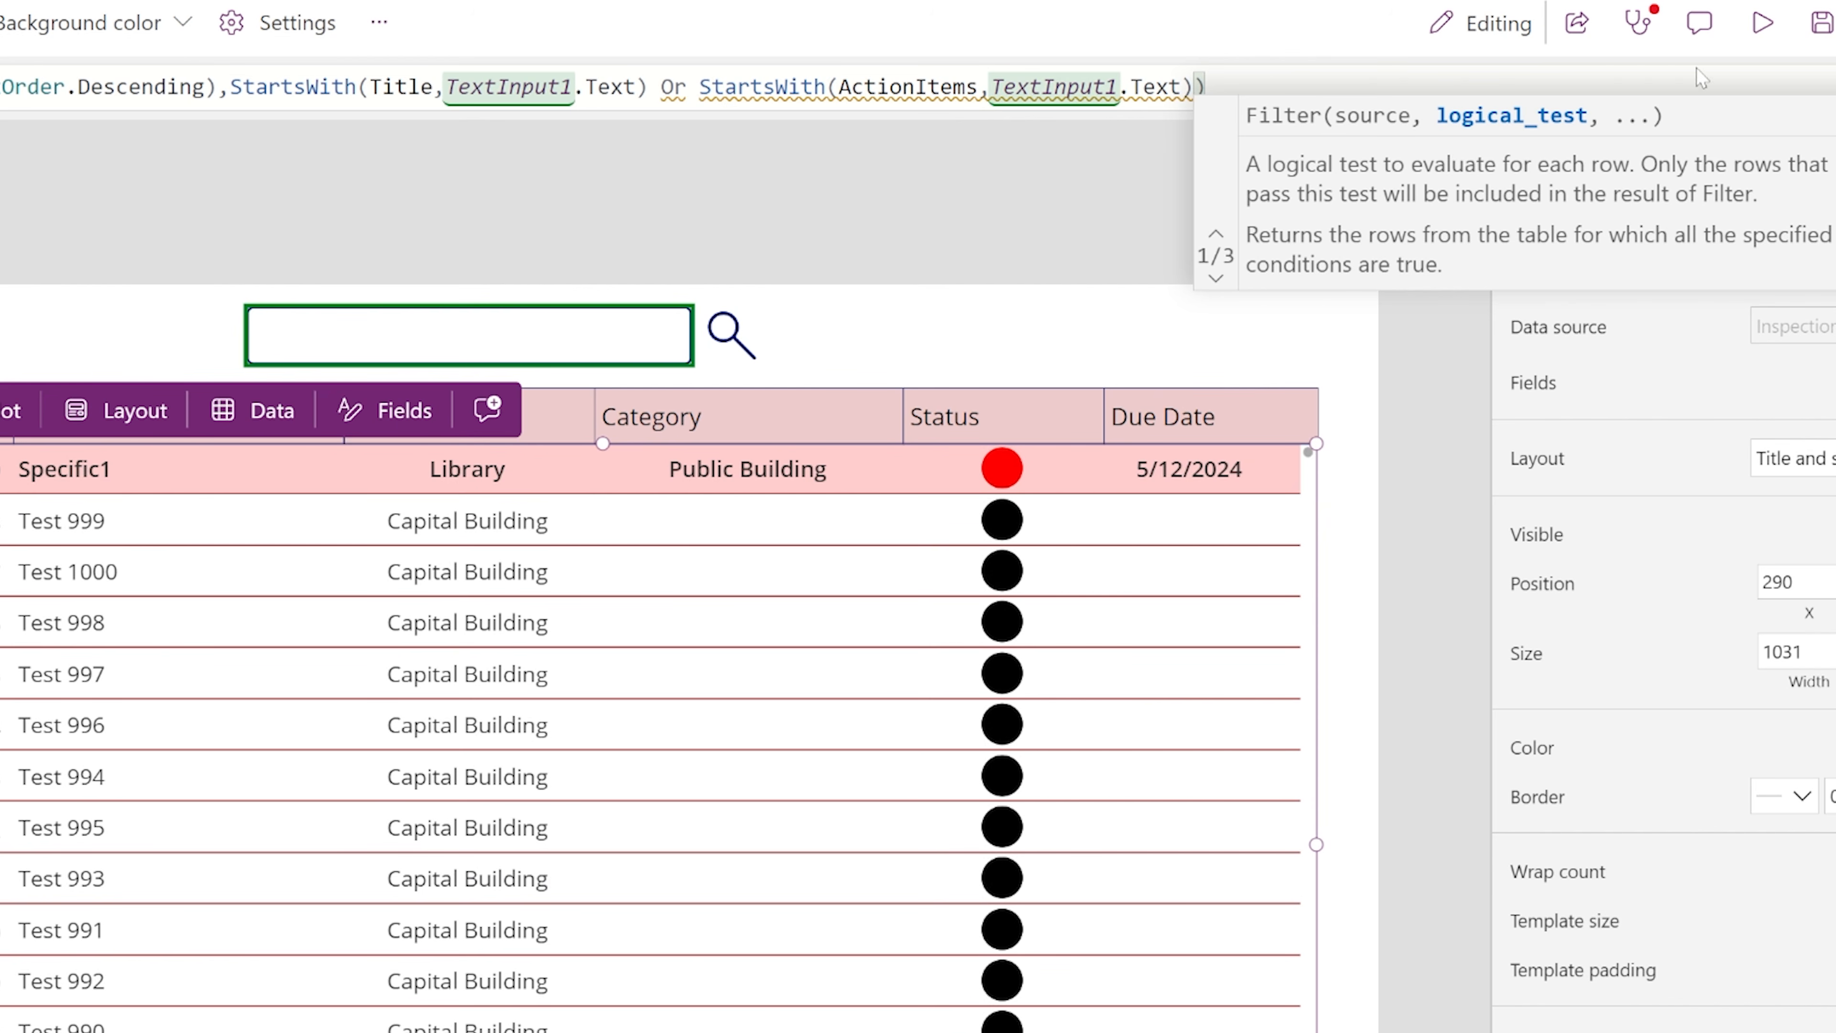
Preview the app to check the Specific1 inspection's details, and search the gallery for spec.
click(1734, 36)
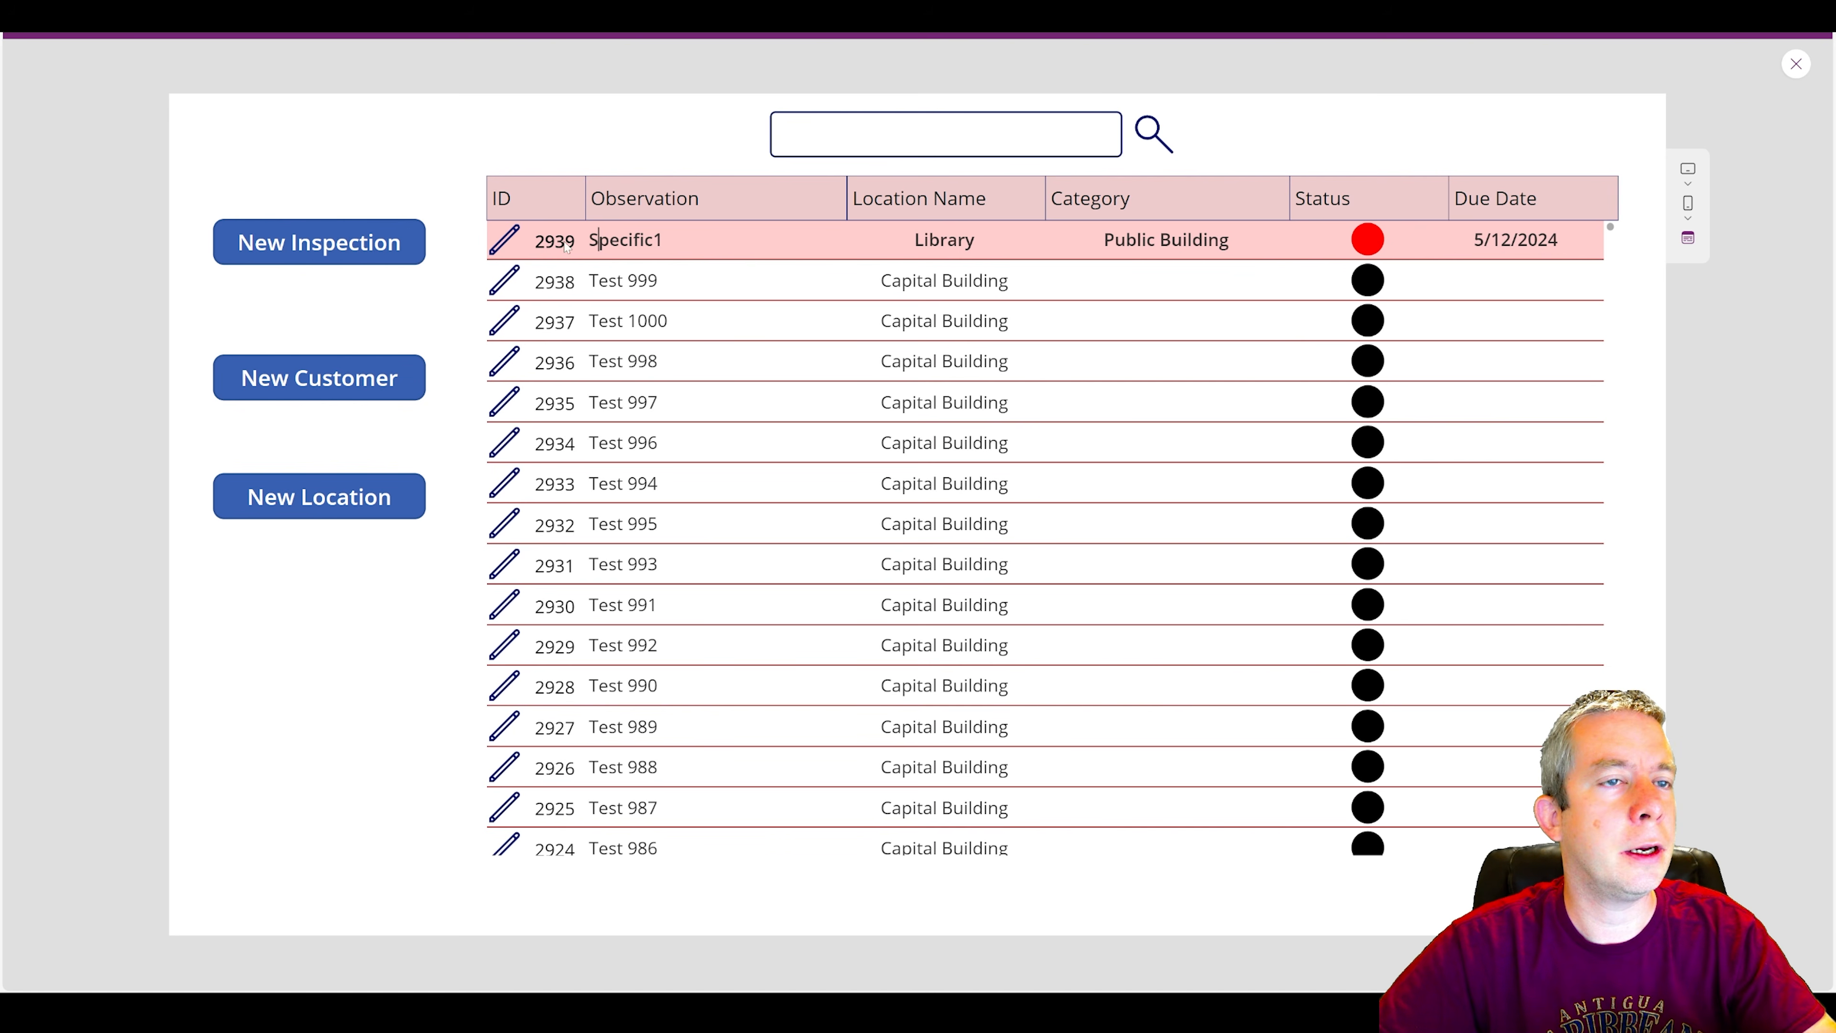
click(512, 244)
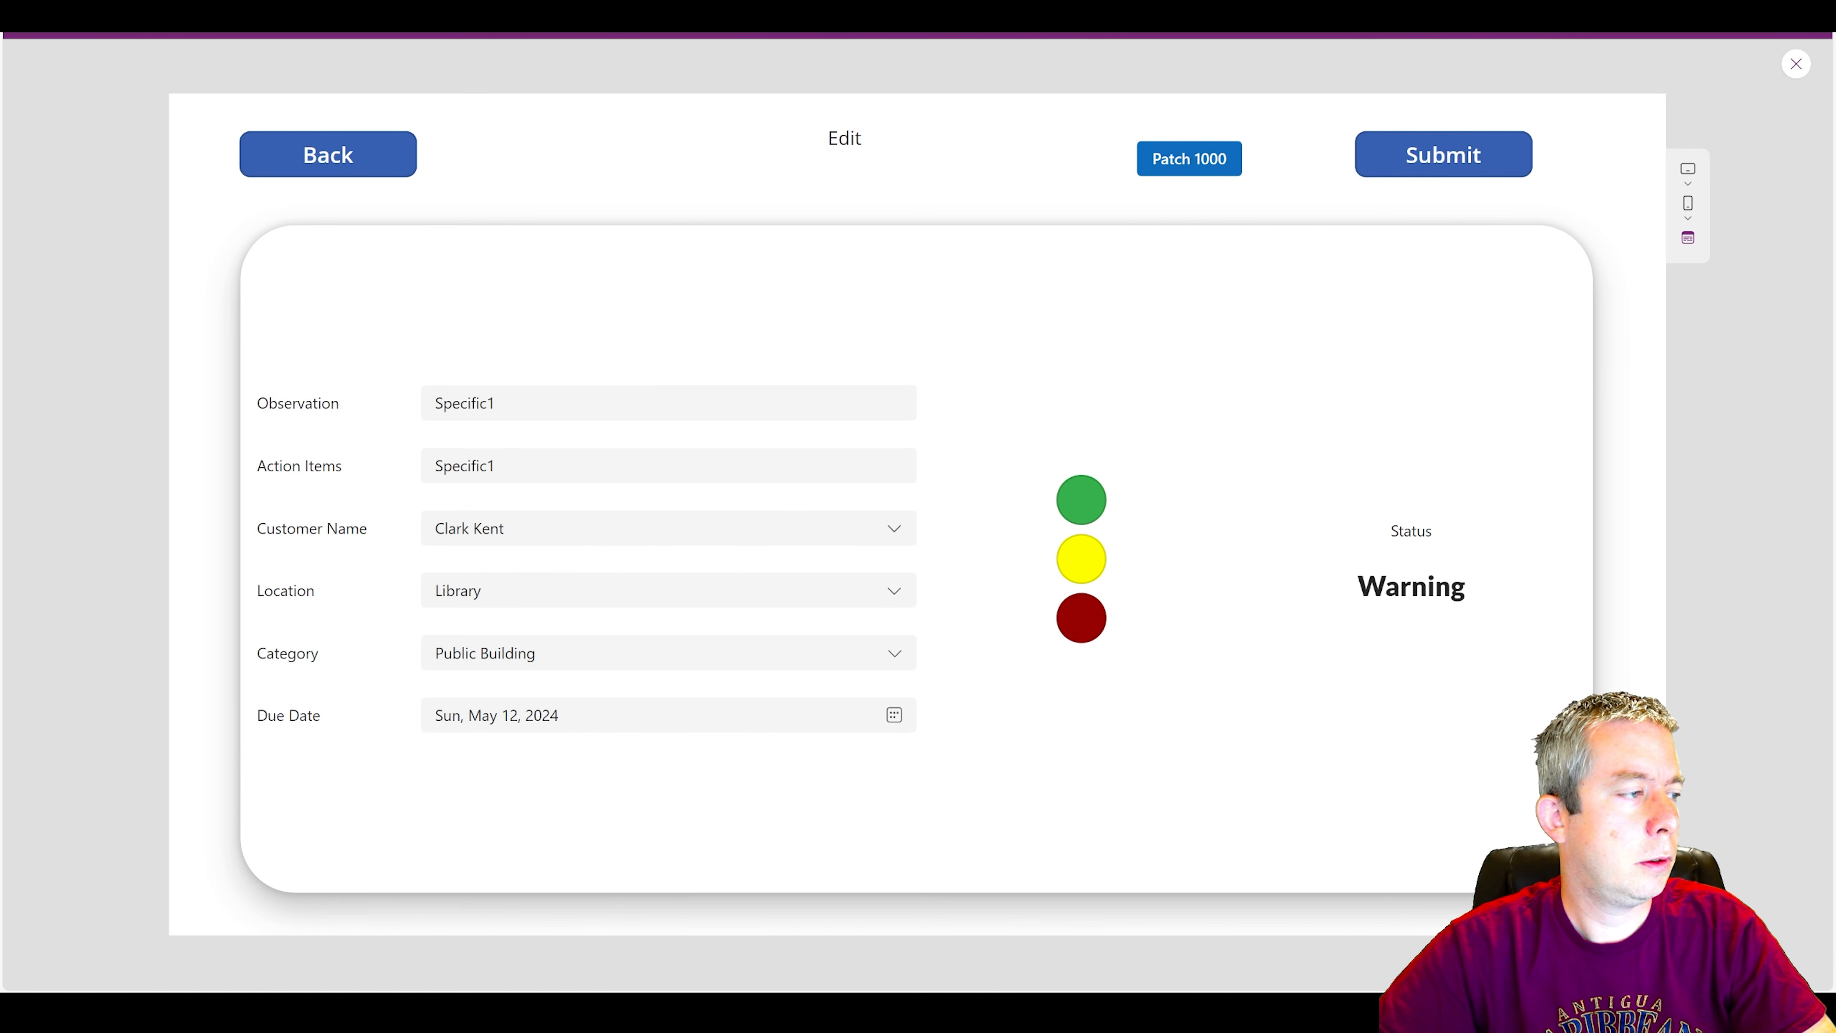
click(356, 153)
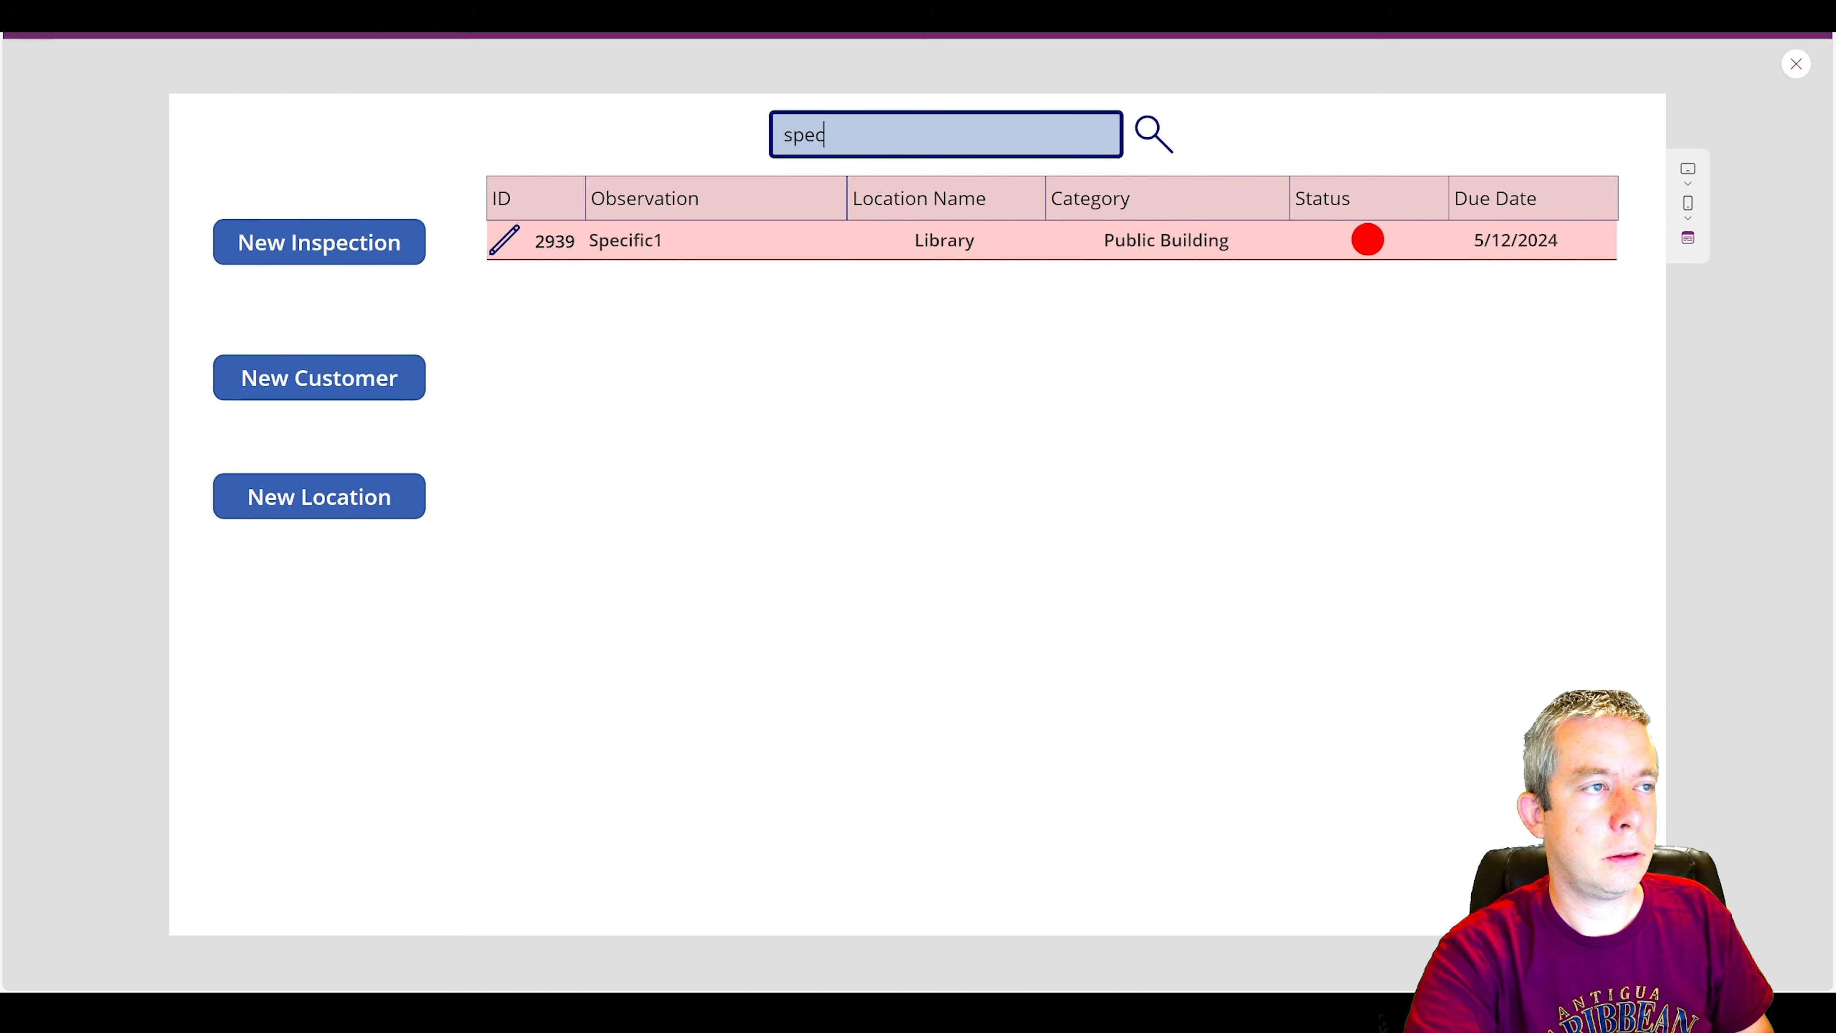
key(BackSpace)
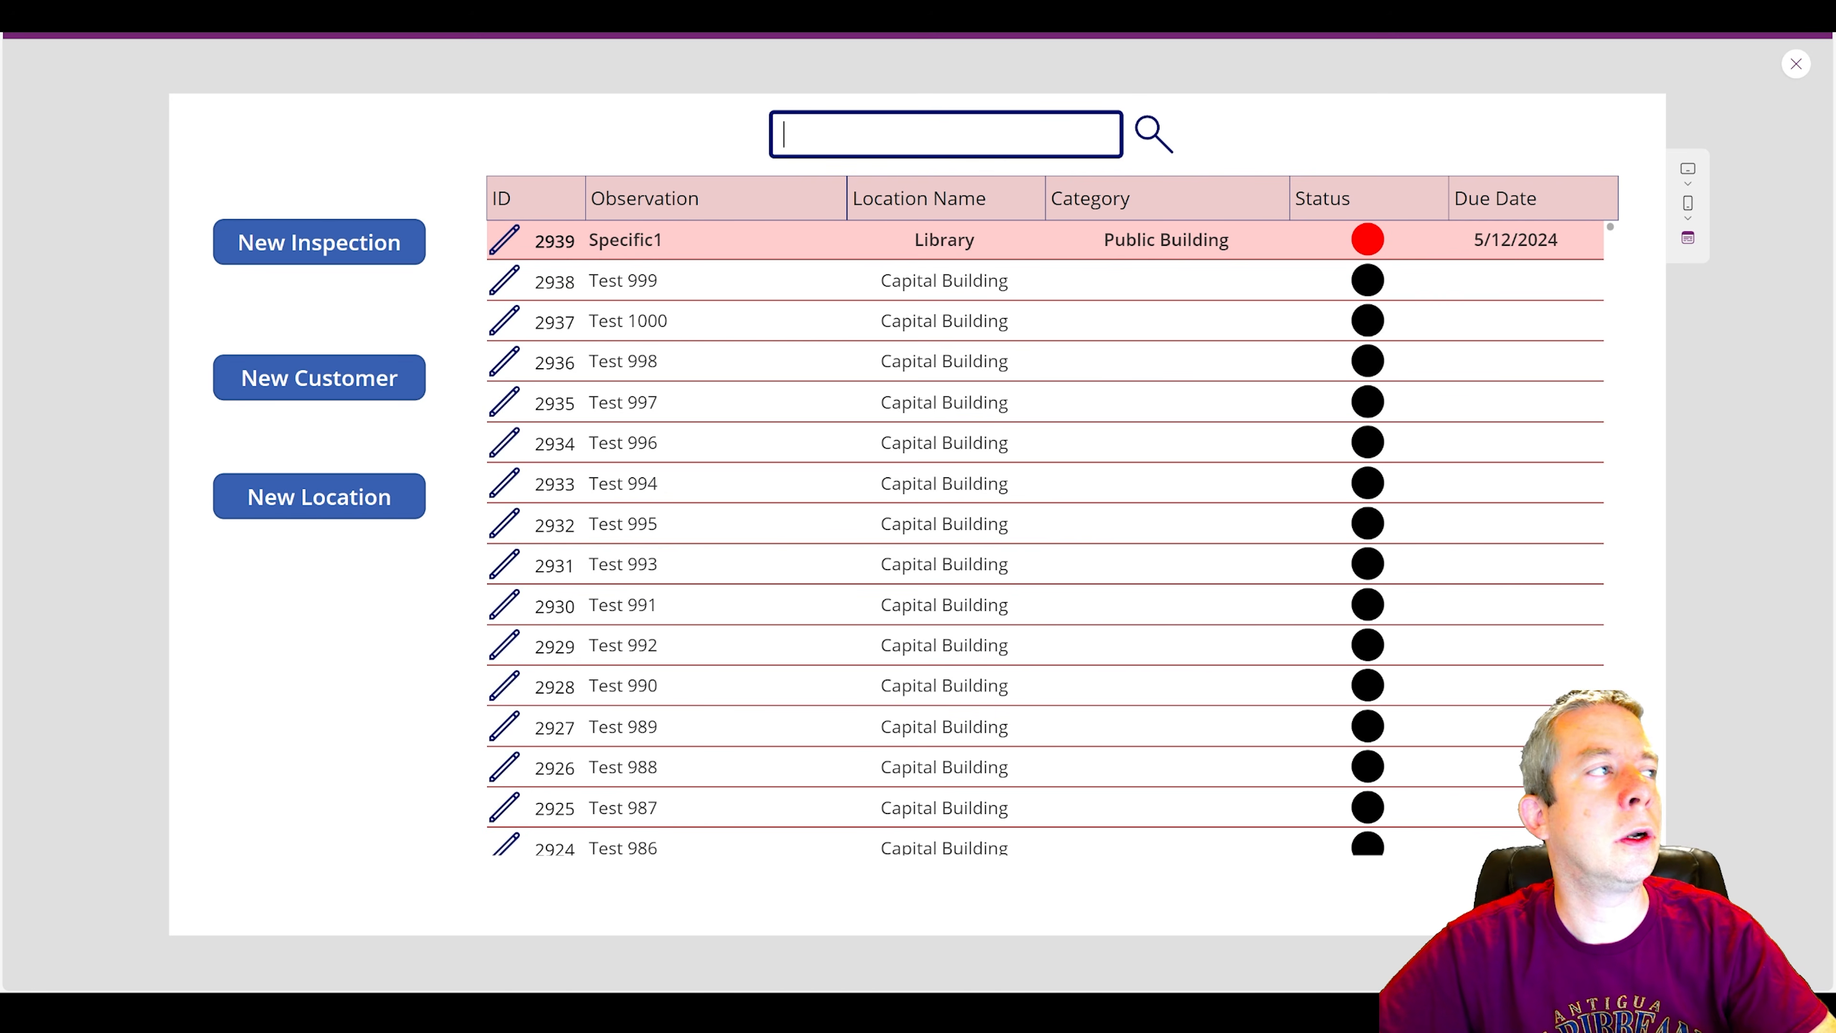
Switch to the SharePoint Inspections list and sort it by ID from smaller to larger.
click(246, 14)
click(443, 307)
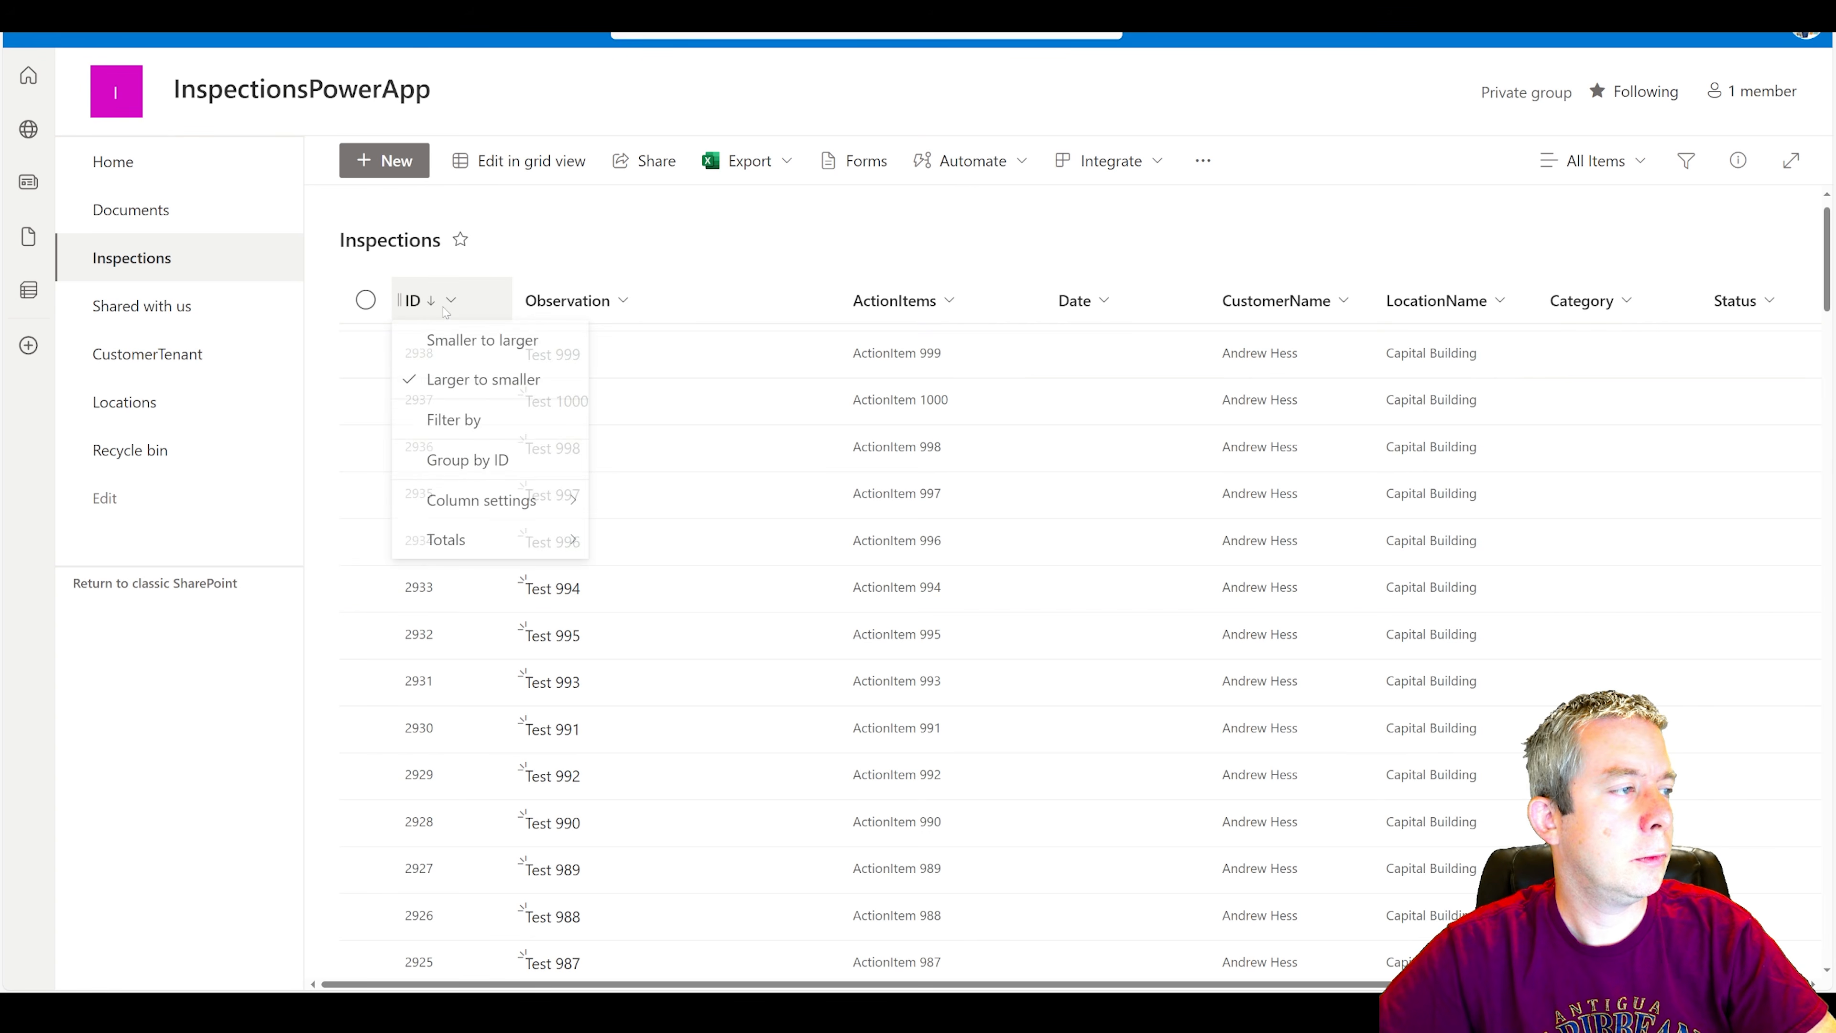
click(477, 341)
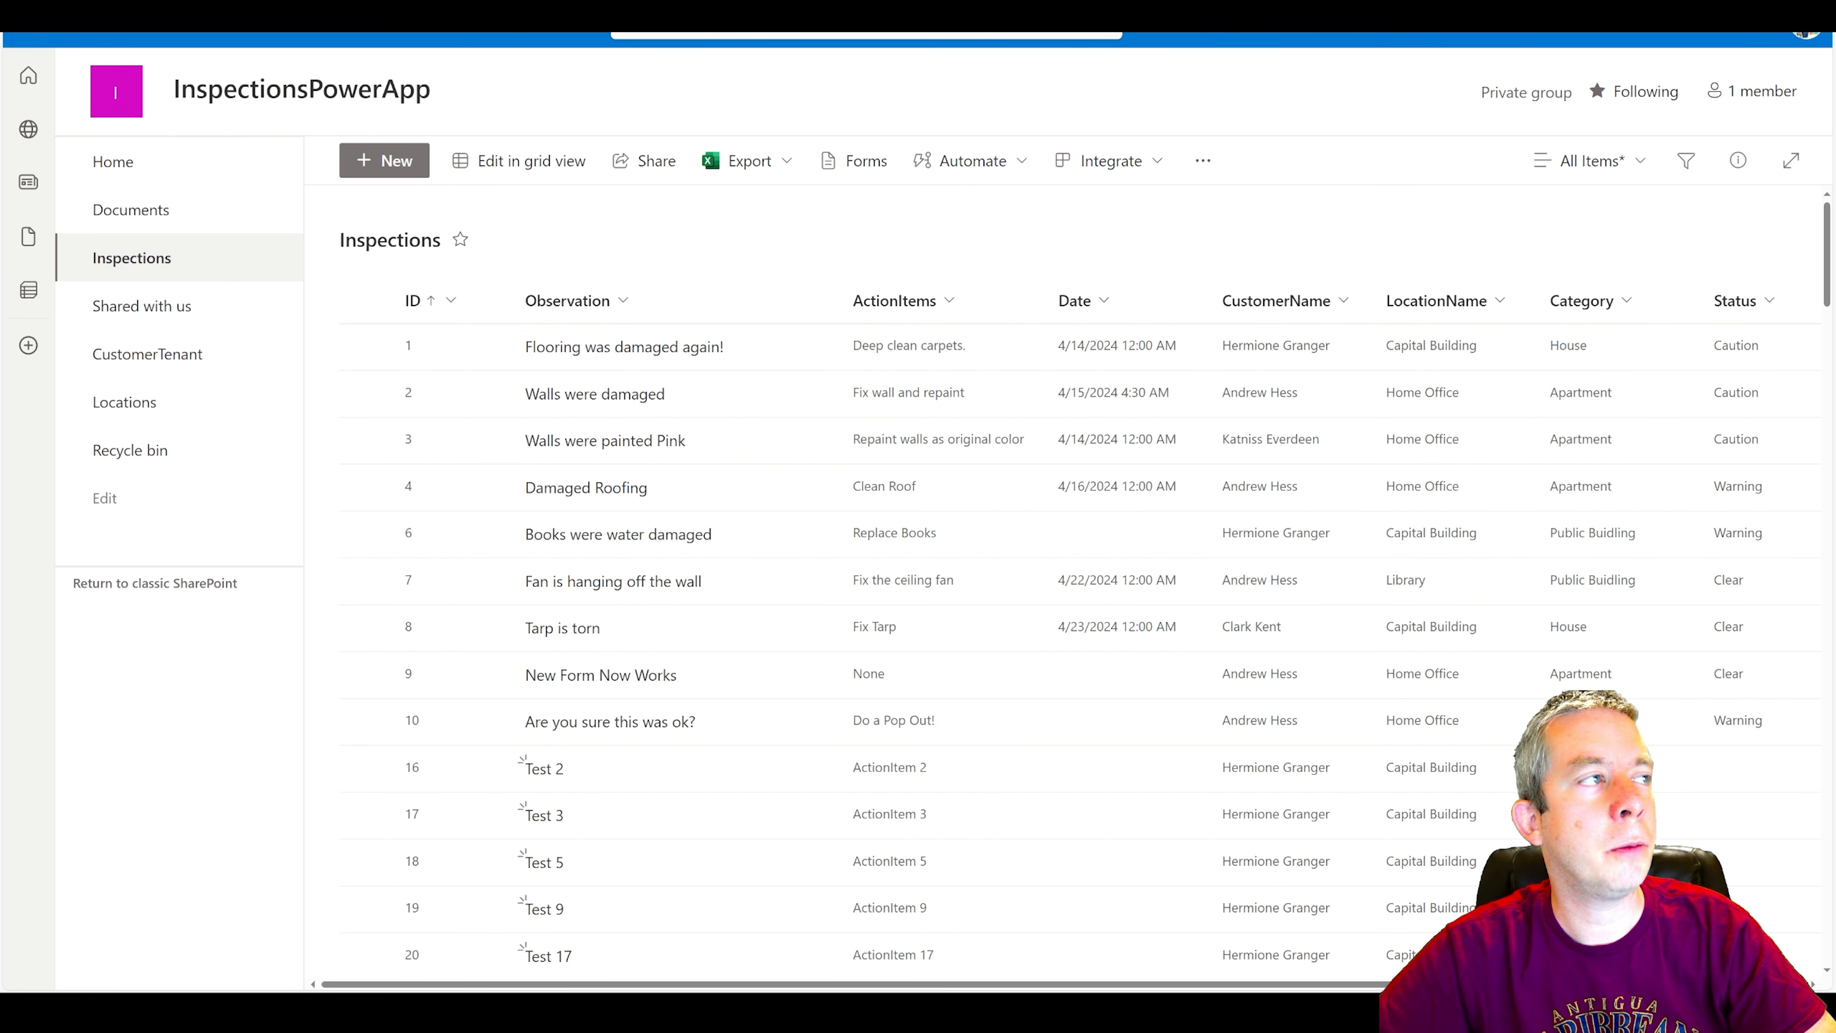
Return to the Power Apps preview and test the gallery search with deep and specif before closing the preview.
key(ctrl+Tab)
text(de)
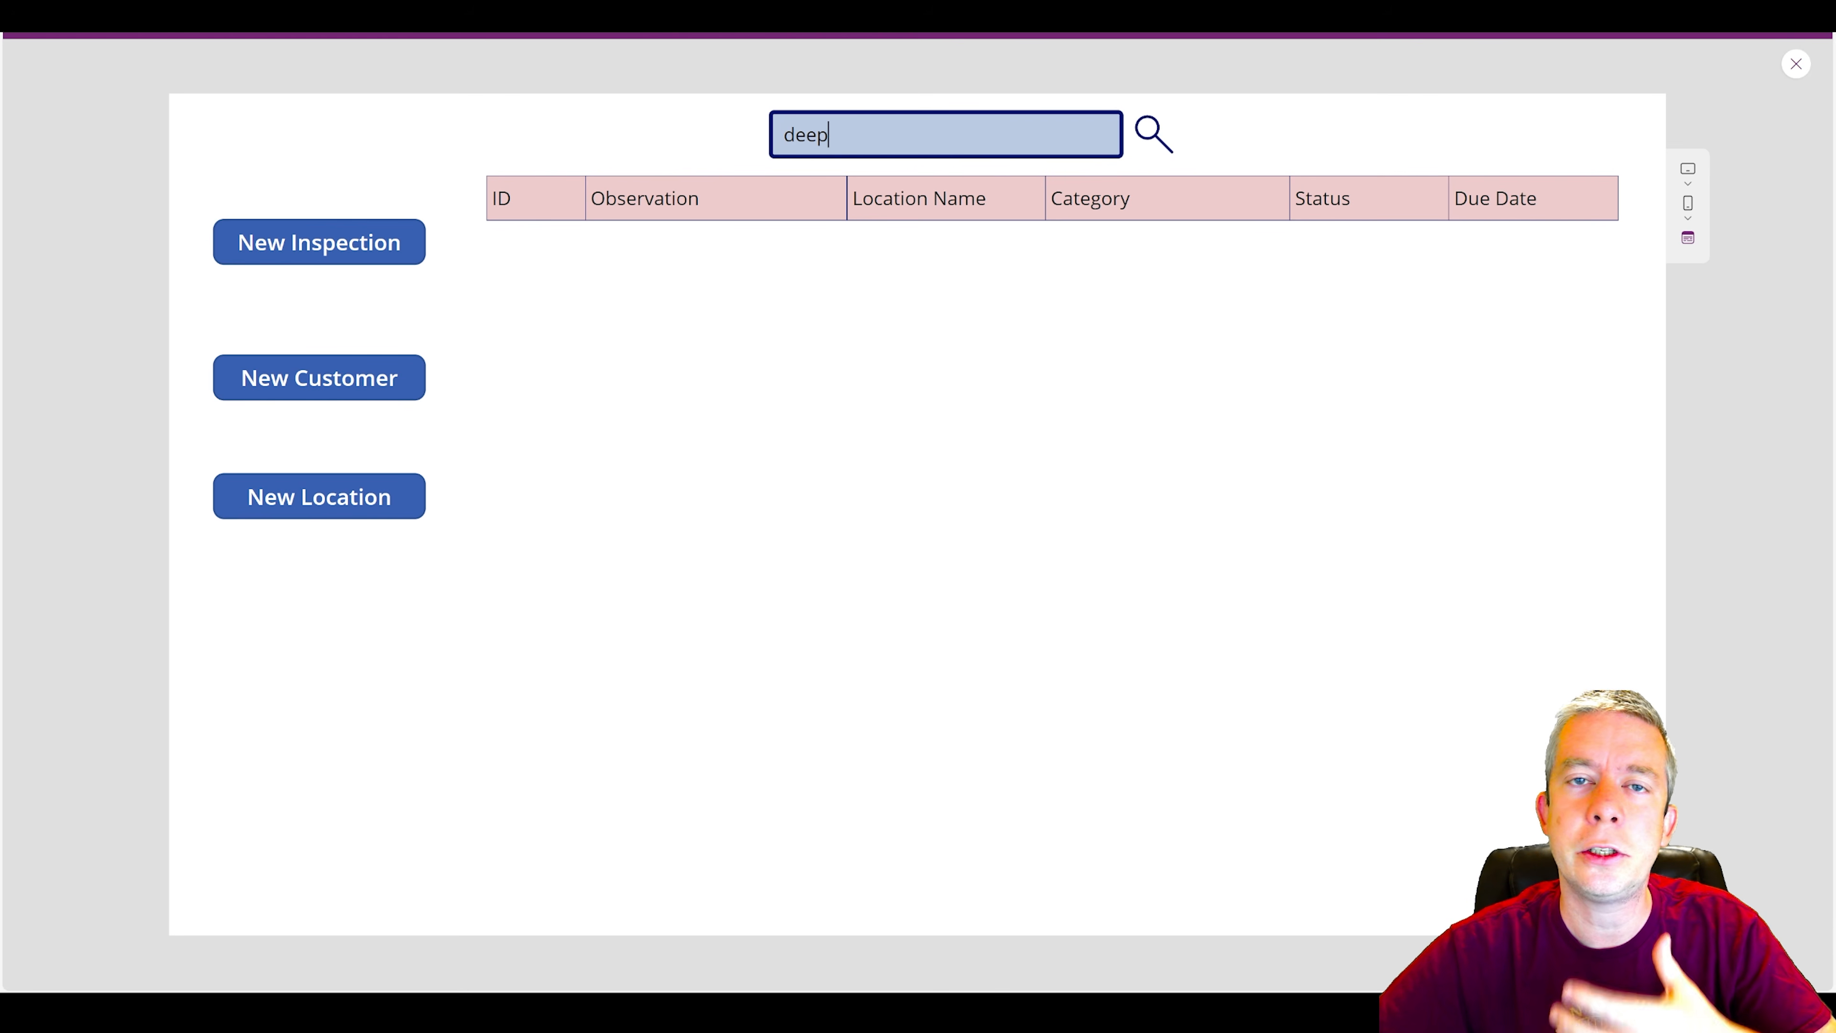
key(ctrl+a)
key(BackSpace)
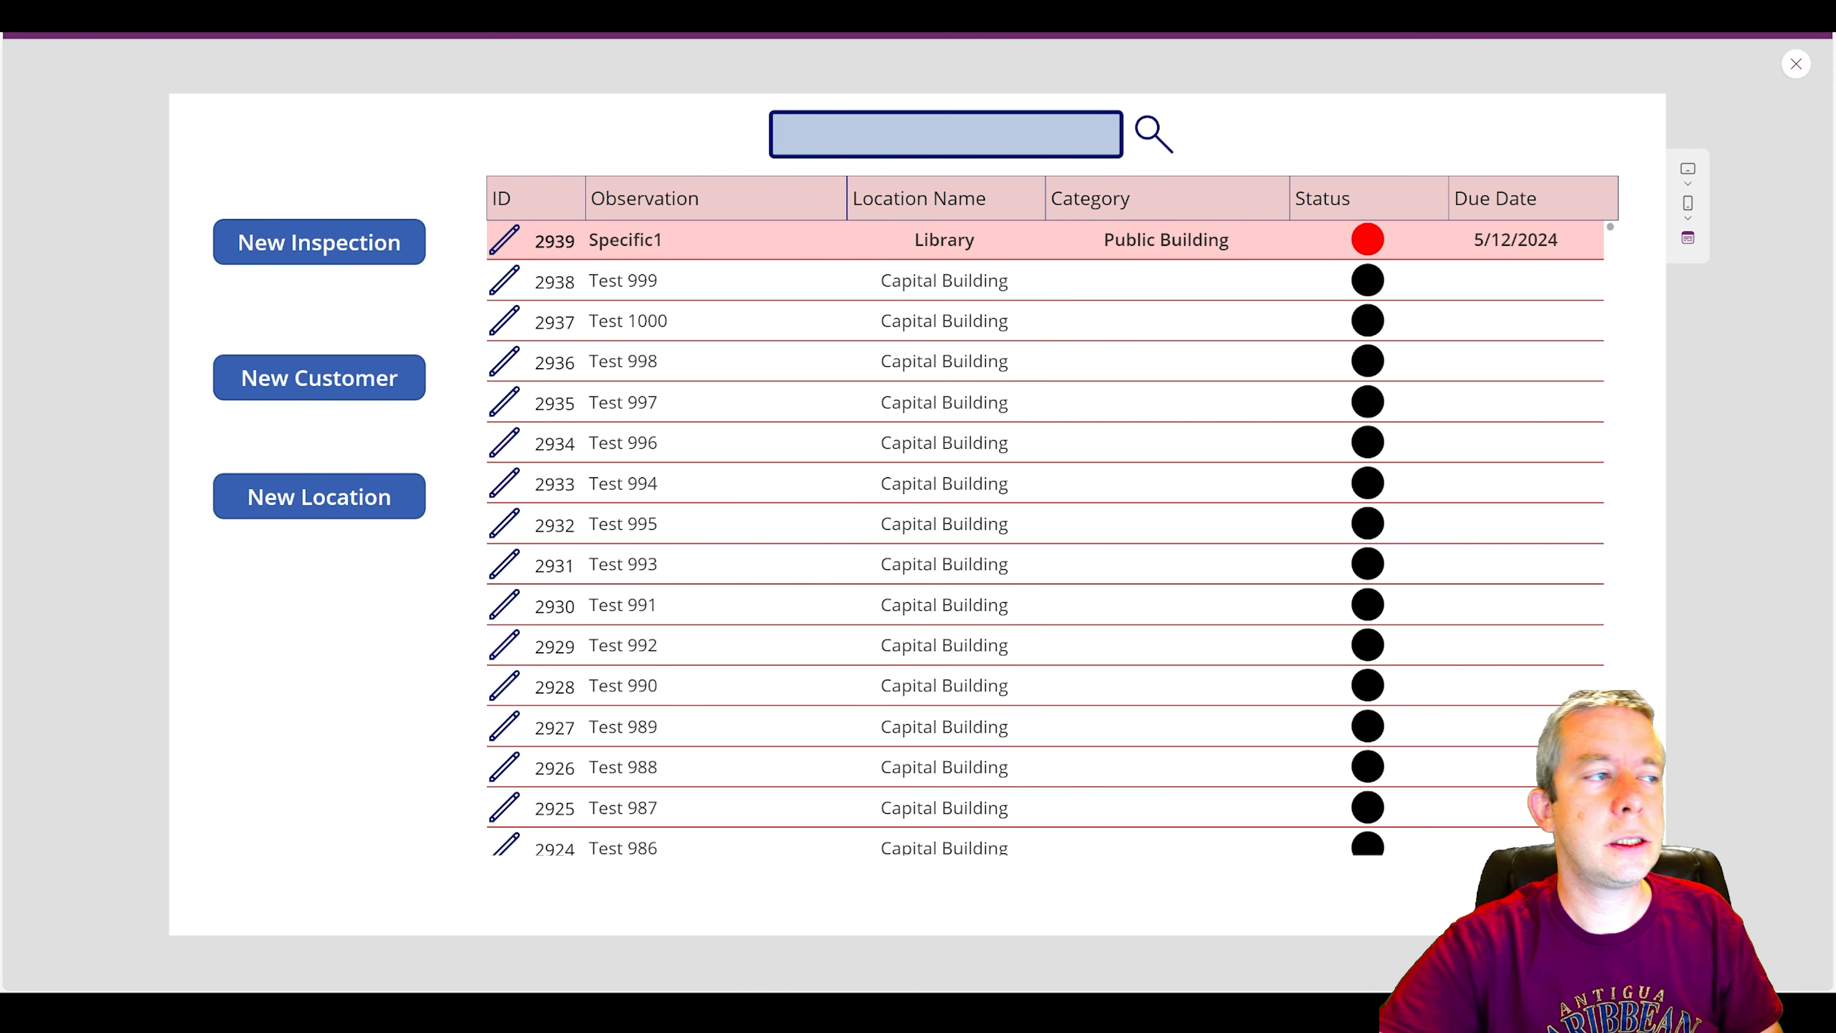
text(specifc)
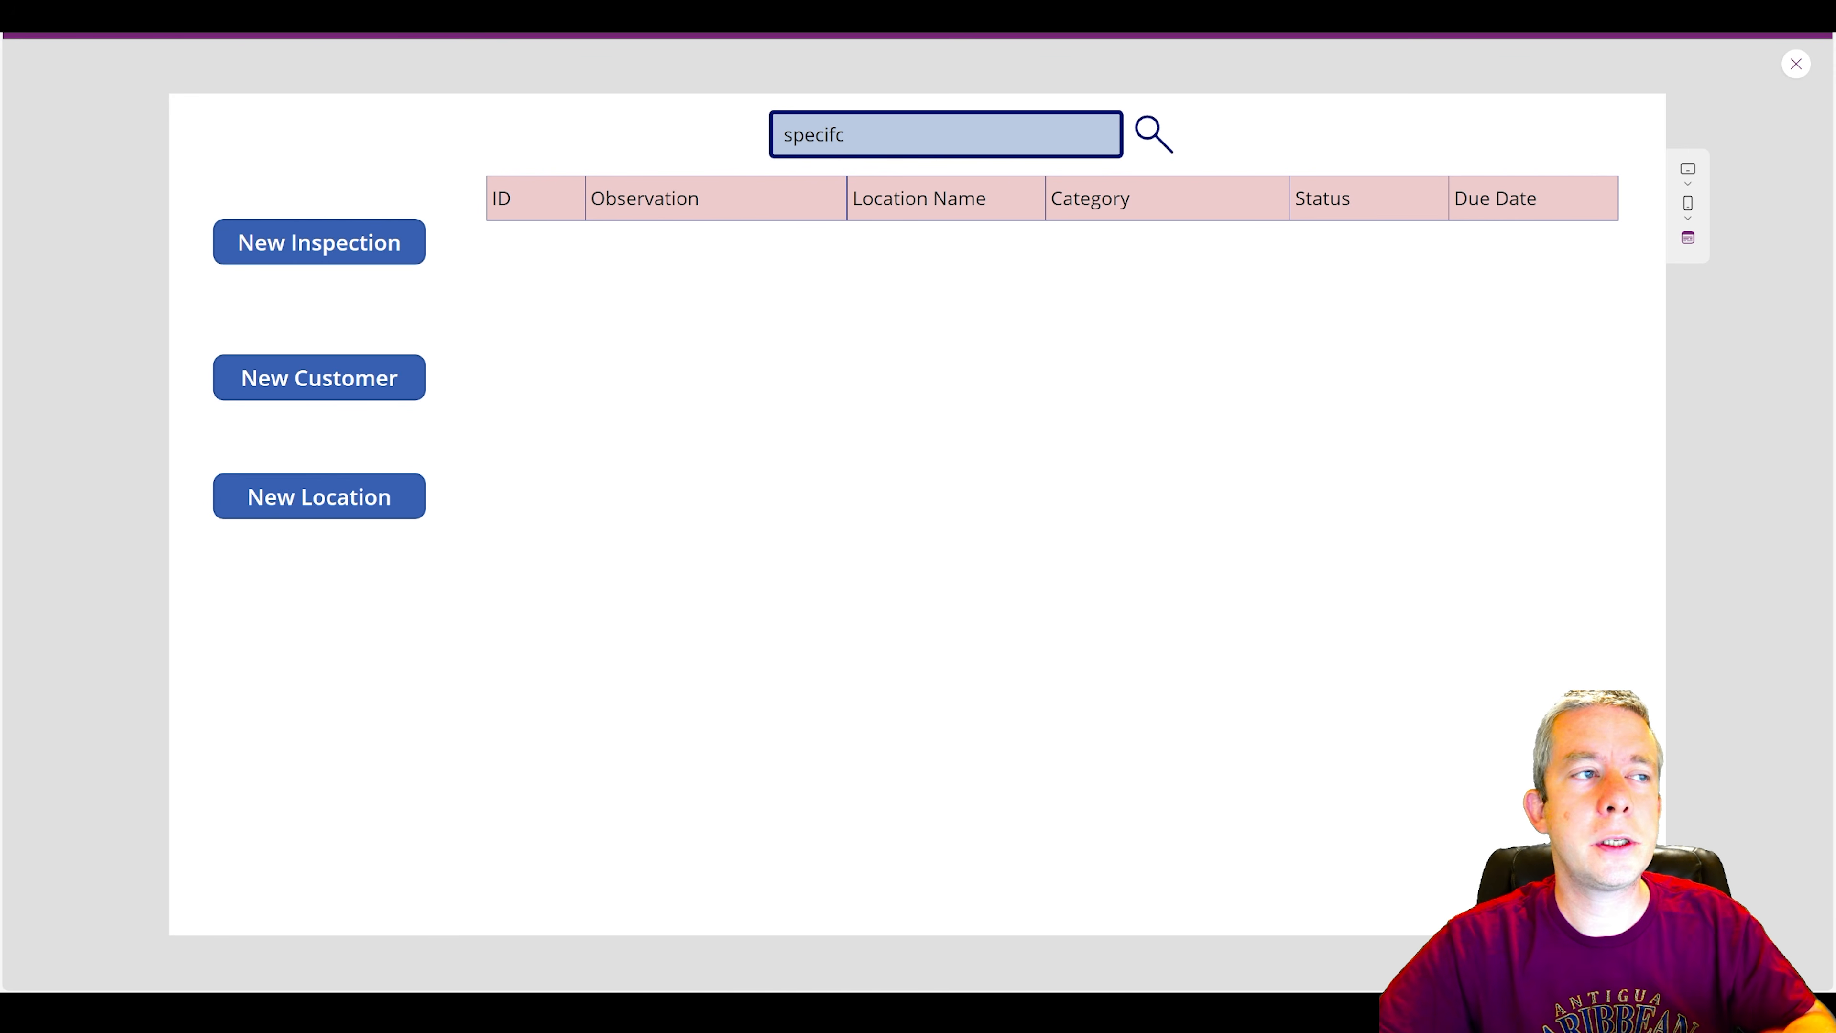
key(BackSpace)
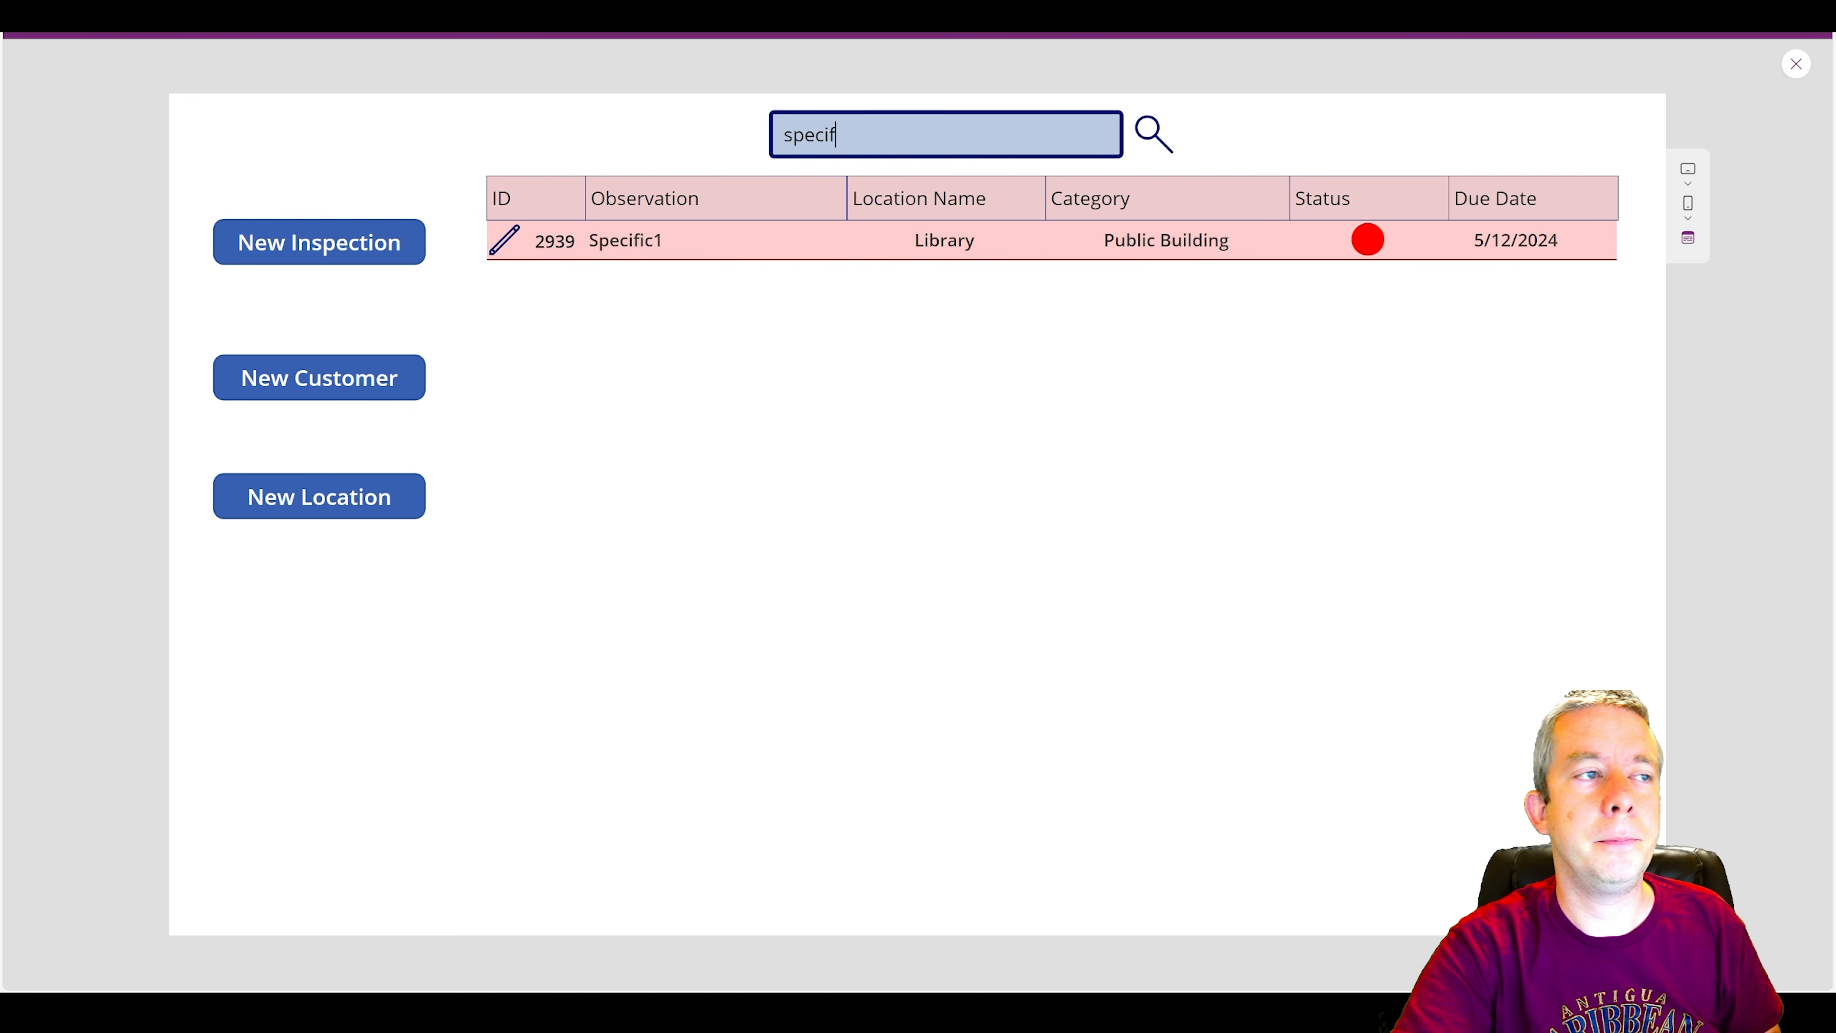
click(1794, 64)
Replace the gallery's Items formula with Search(Inspections,TextInput1.Text,Title).
click(1156, 517)
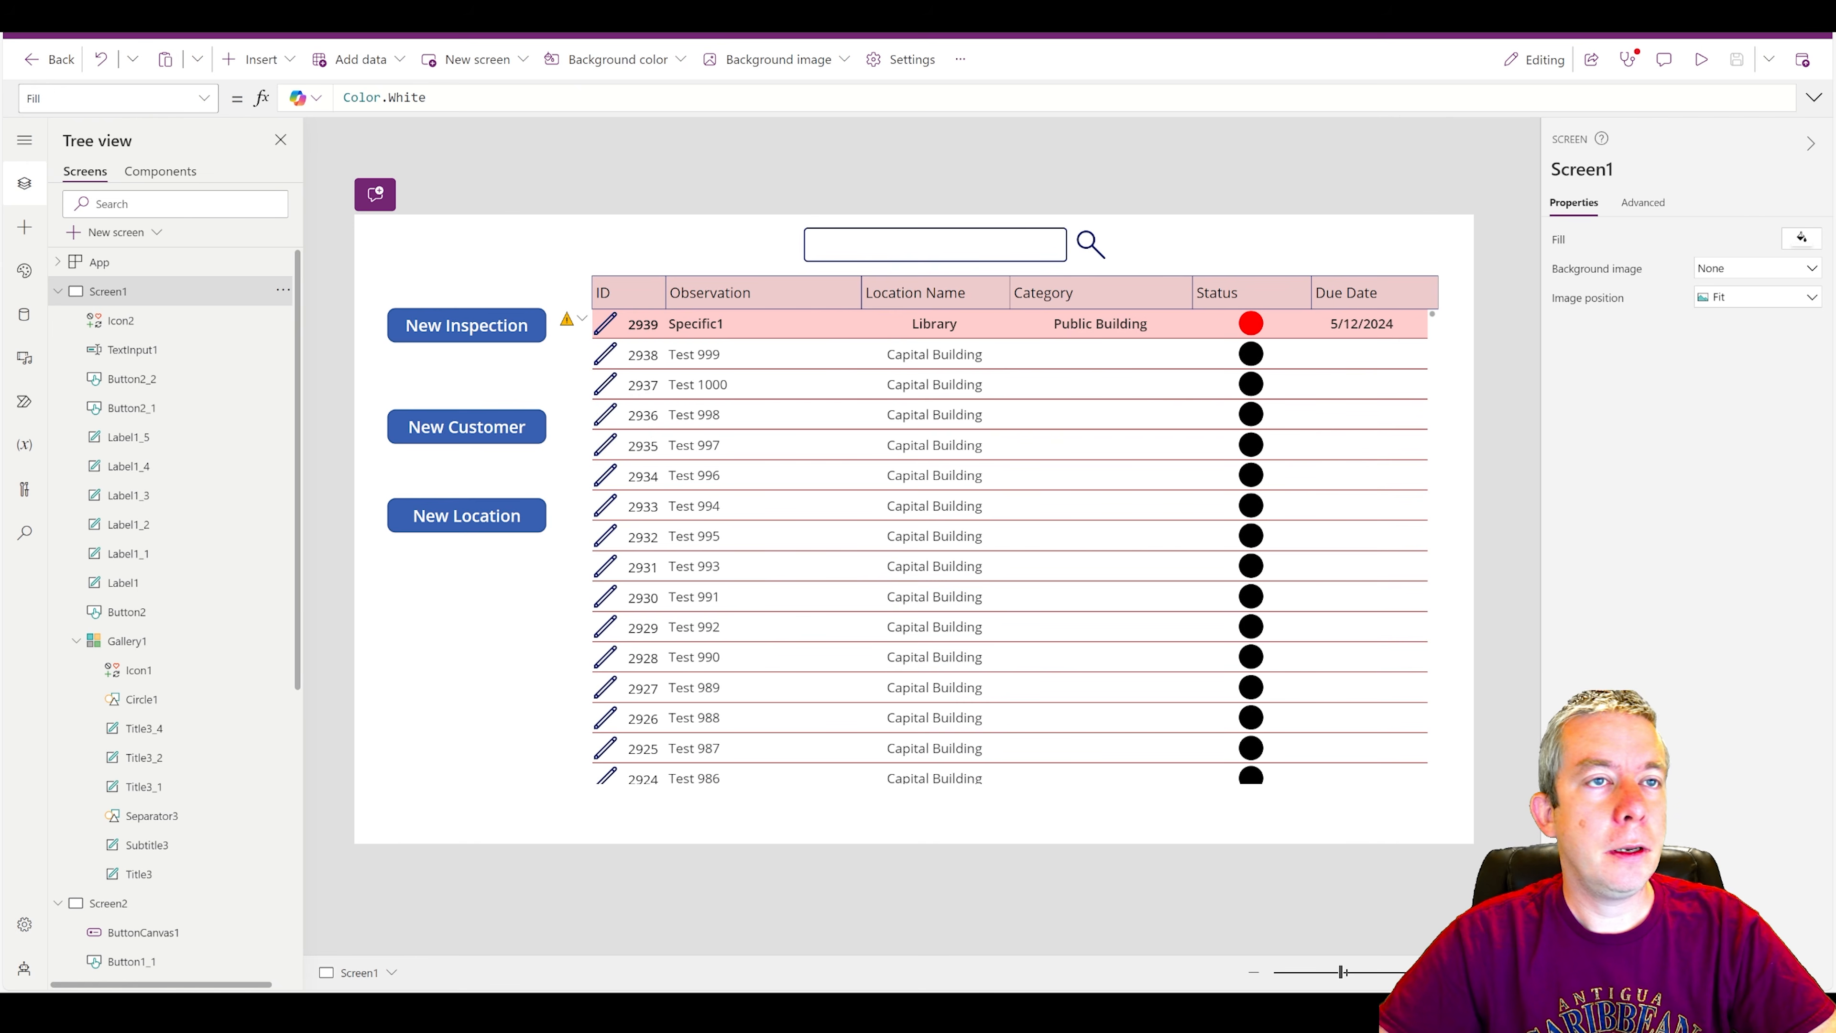
click(914, 496)
triple_click(849, 98)
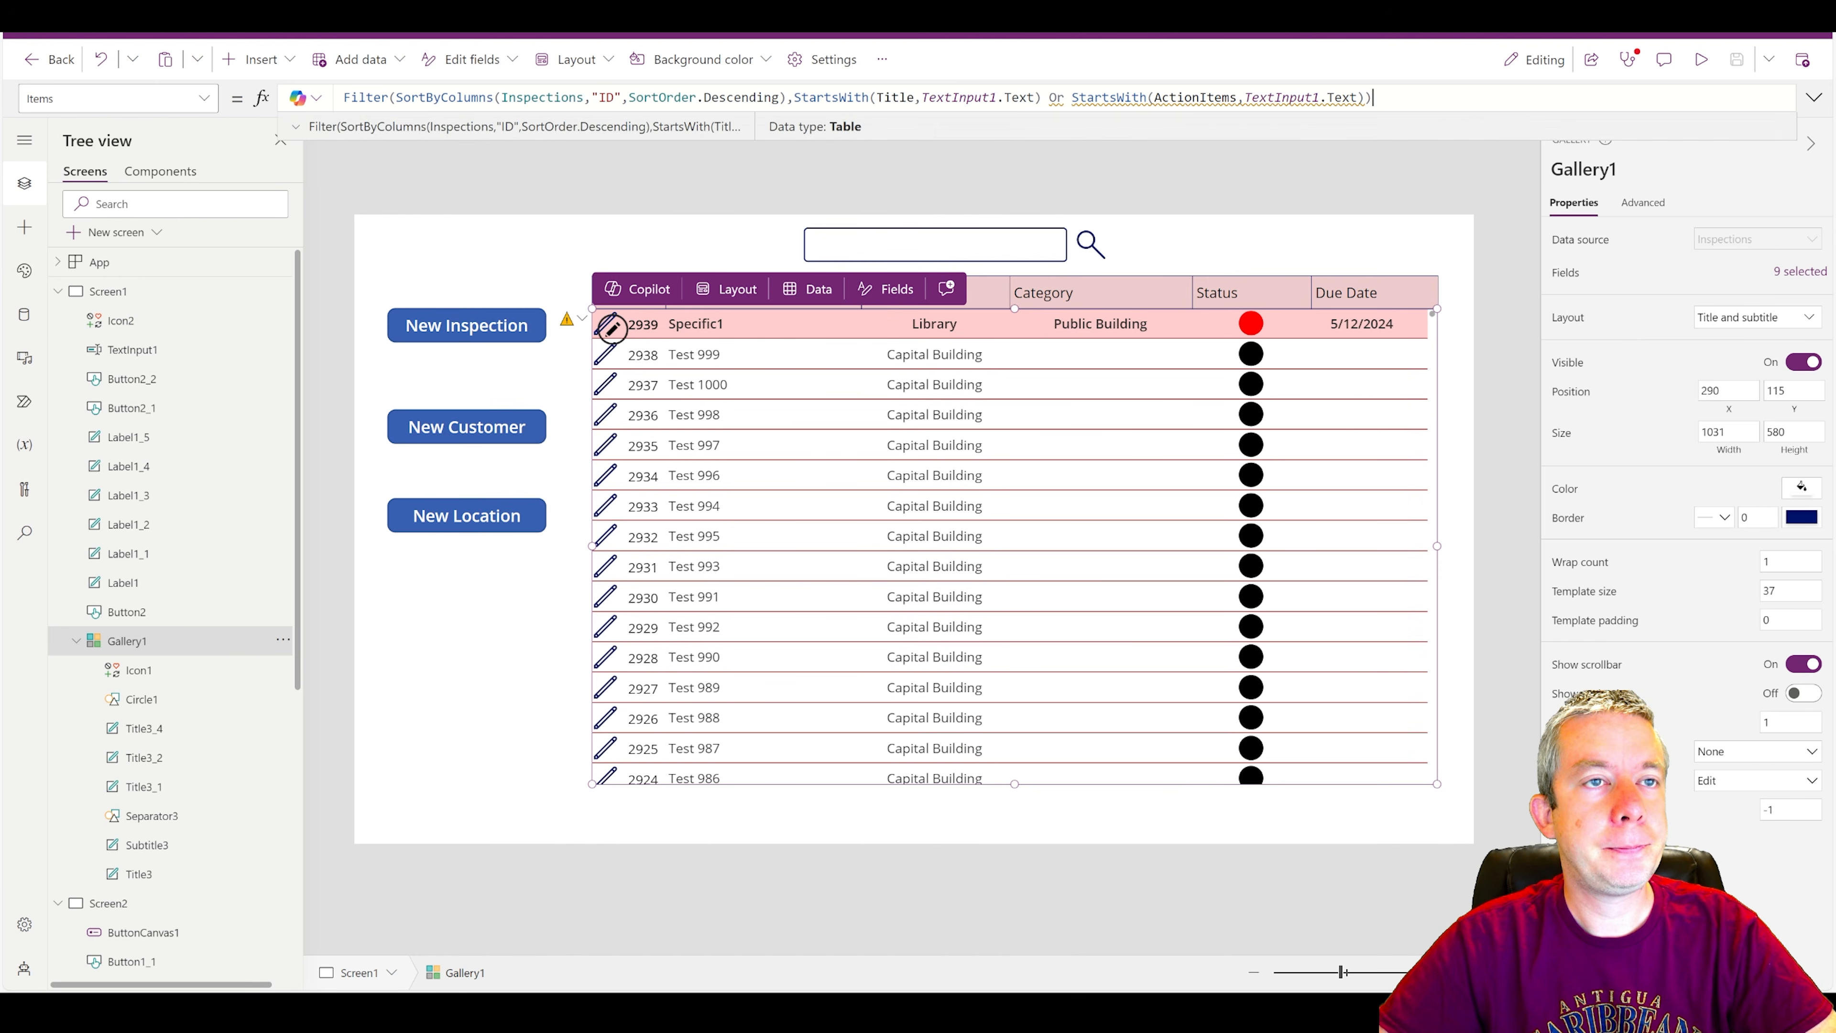
text(Search()
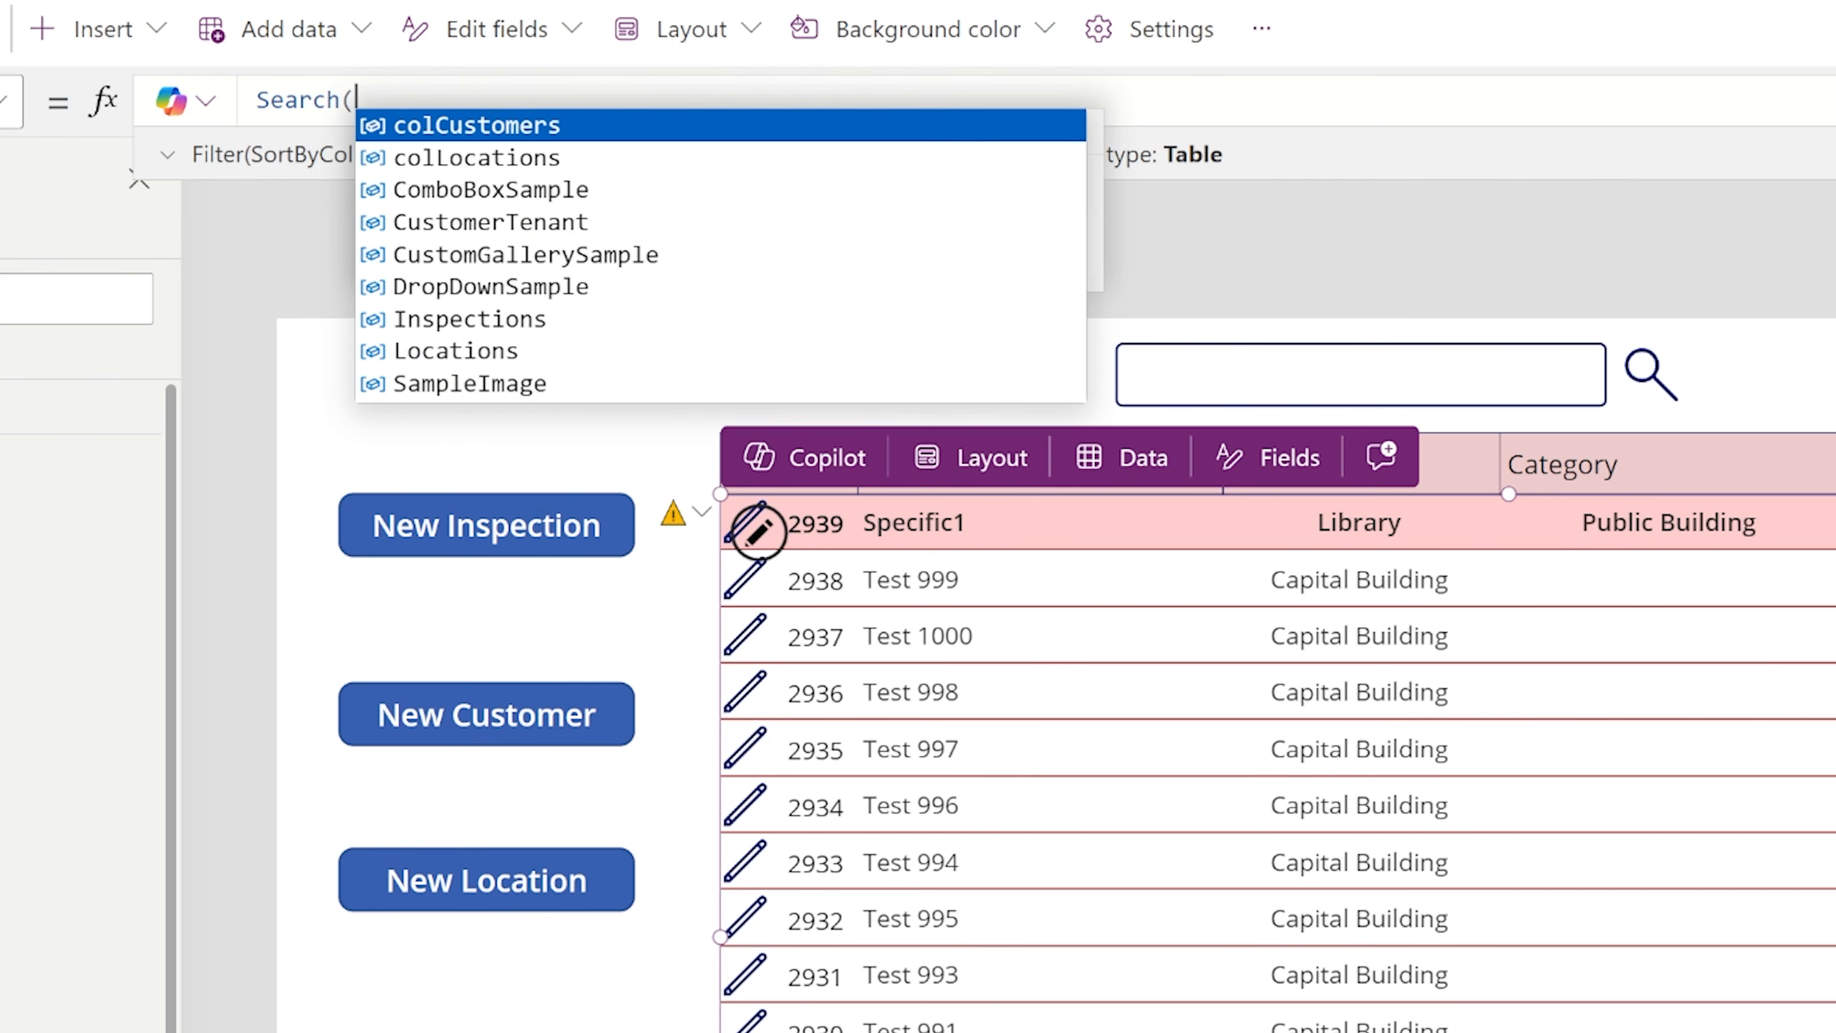
key(Down)
key(Down)
key(Down)
key(Down)
key(Down)
key(Down)
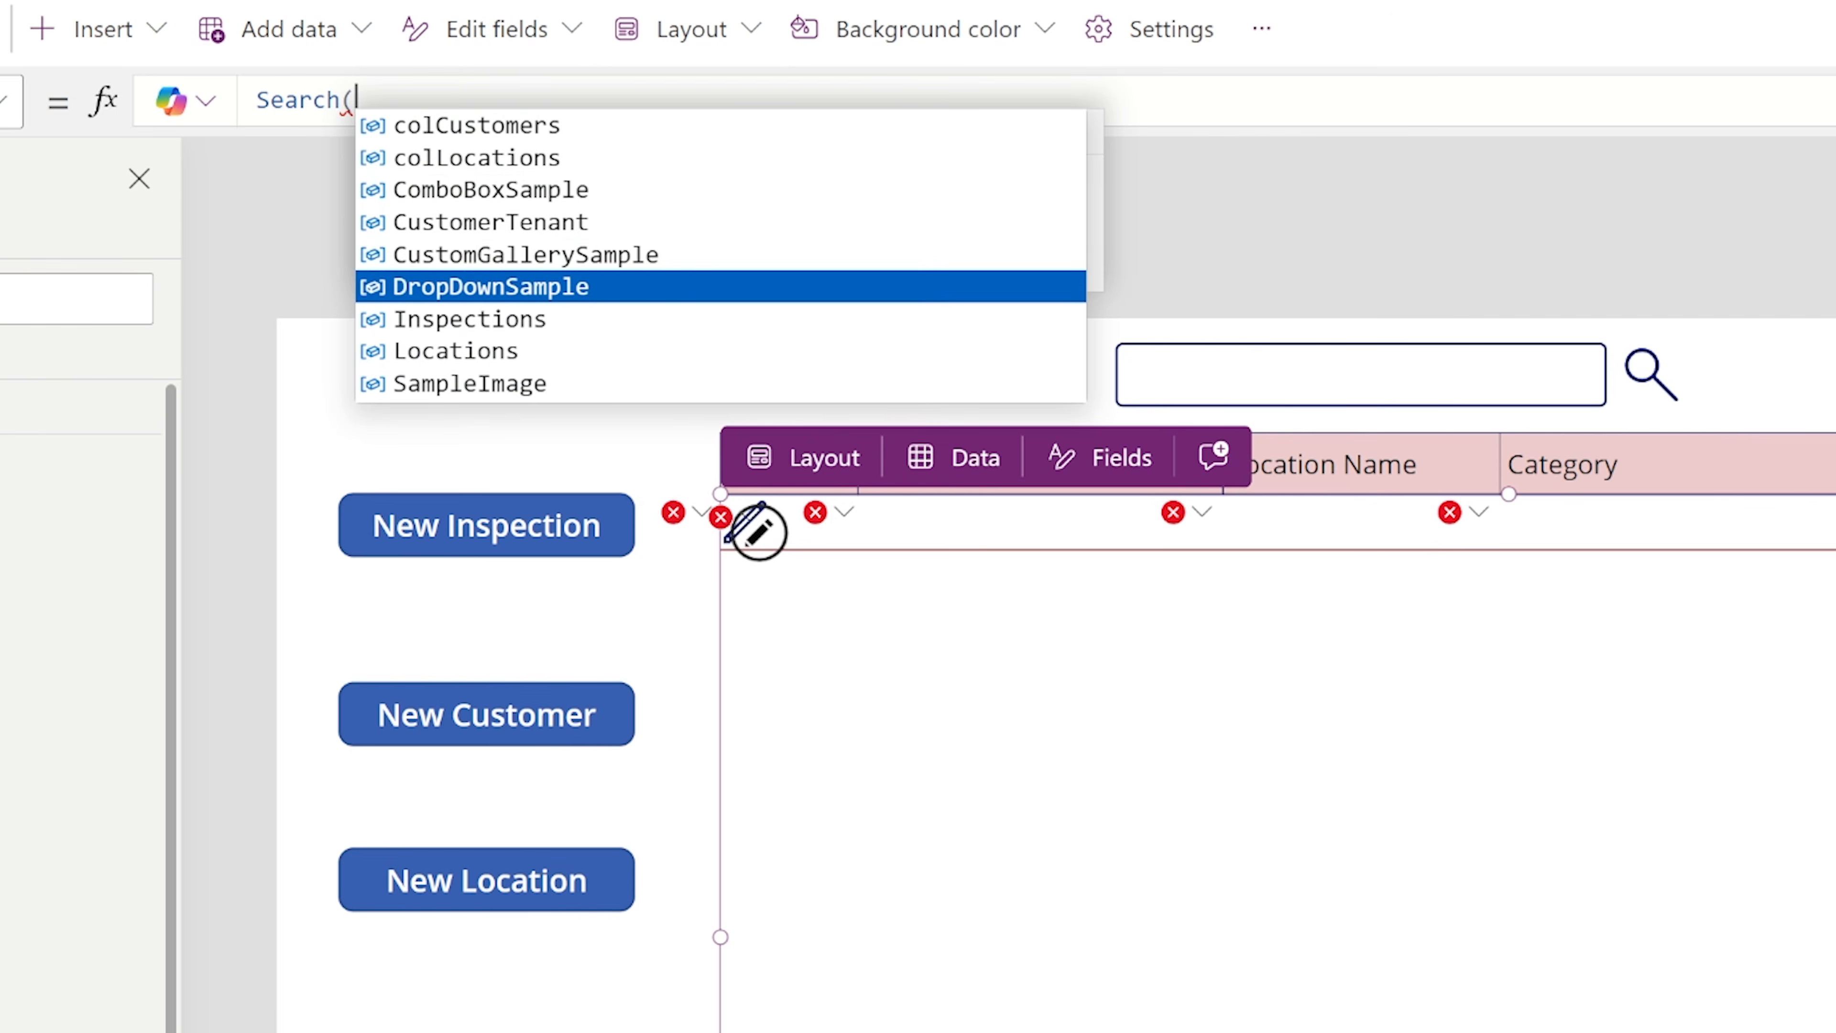
key(Tab)
text(,)
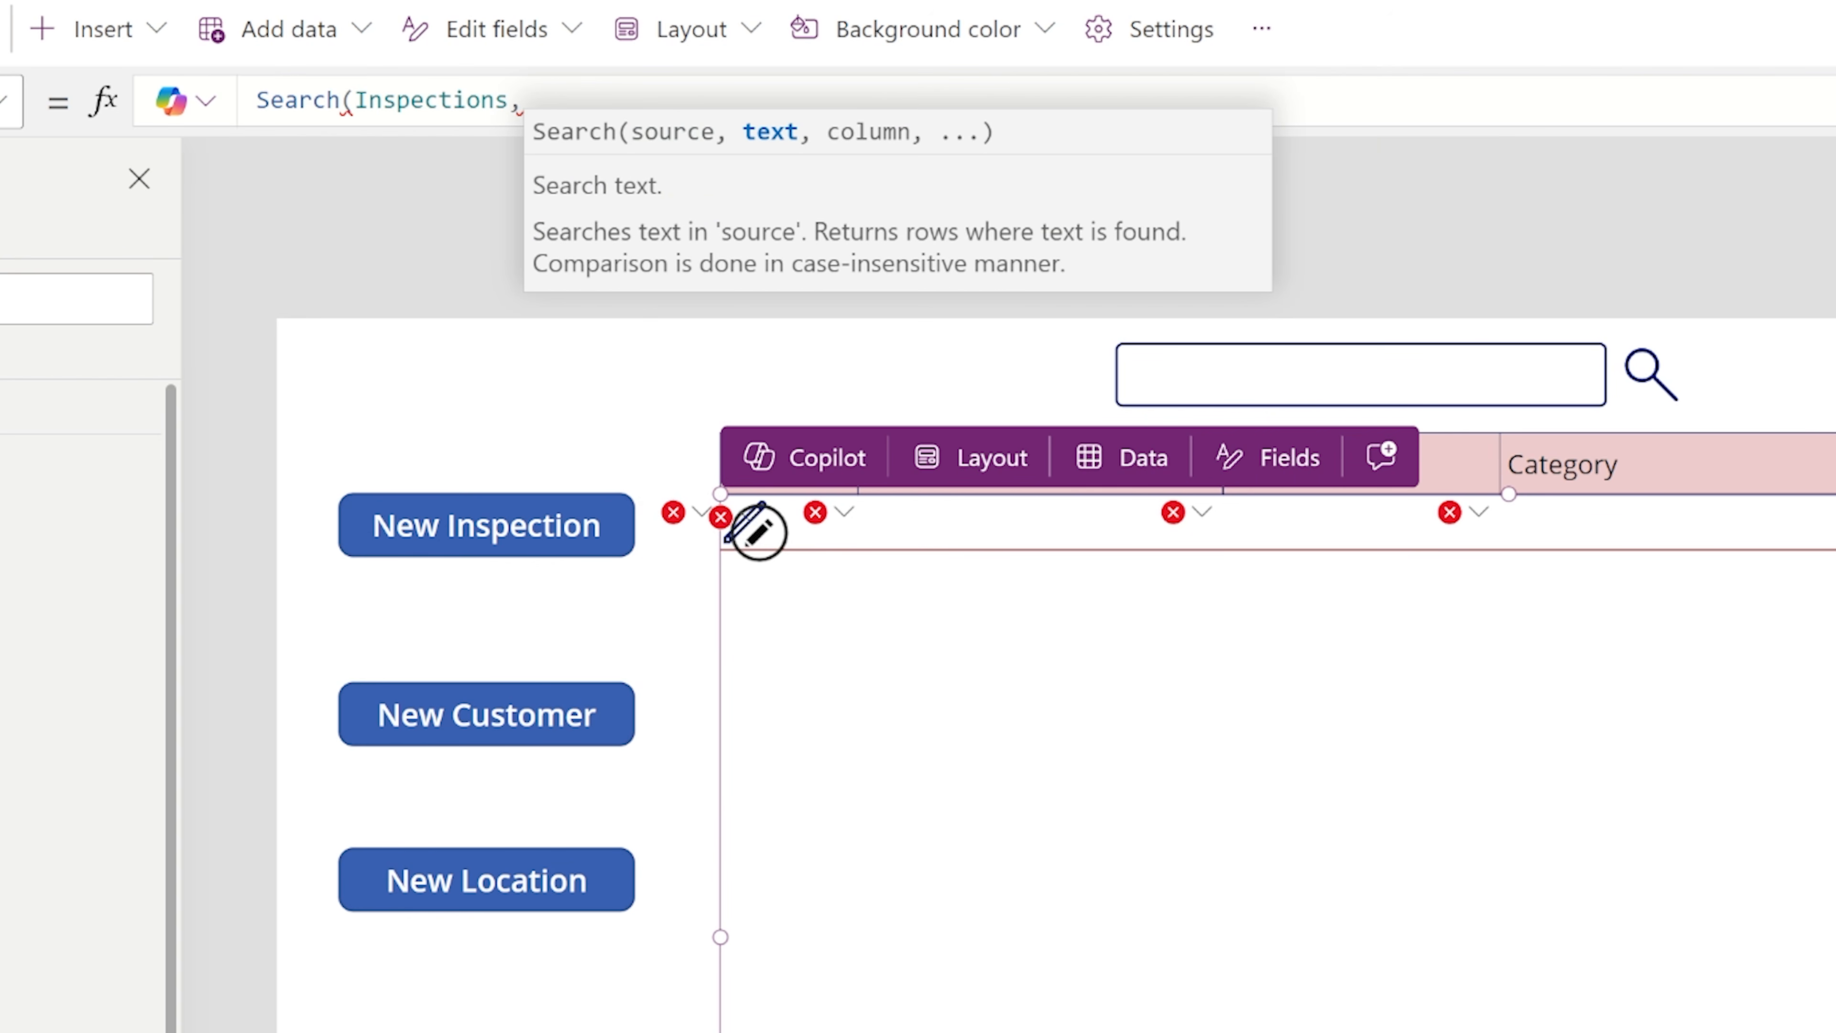
text(Te)
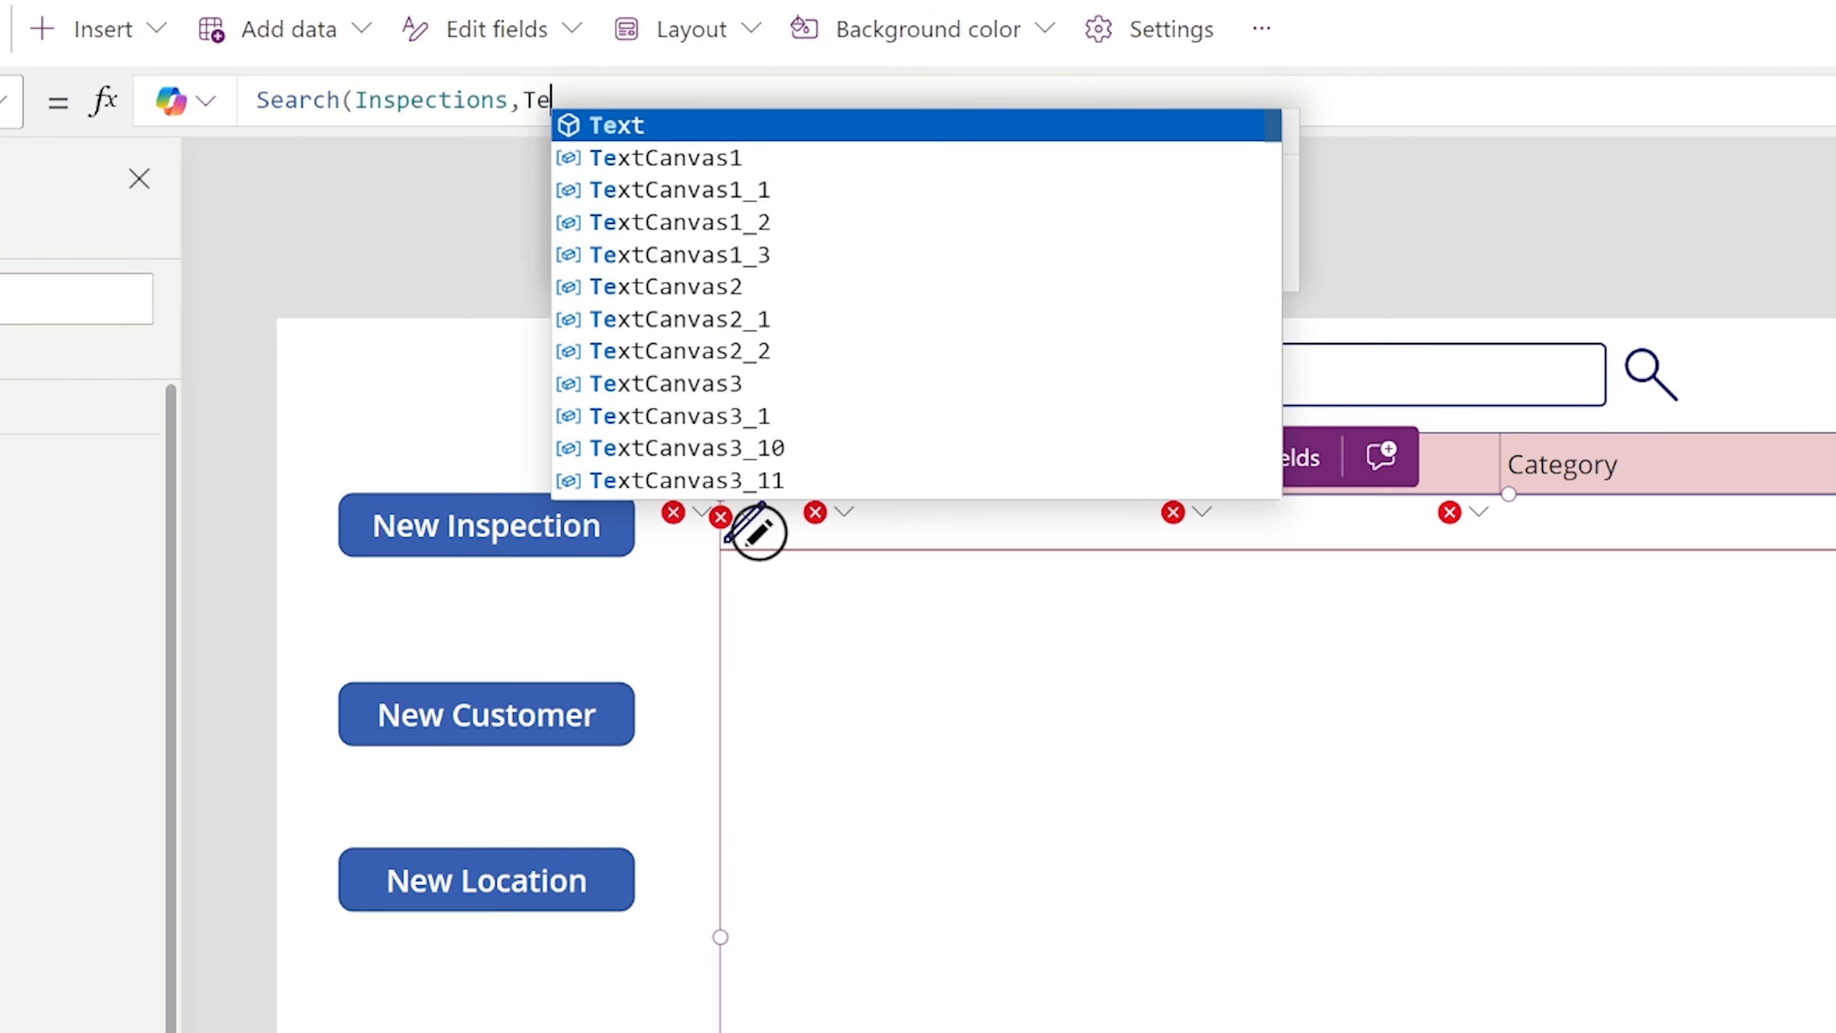
text(xtInput1.Text,T)
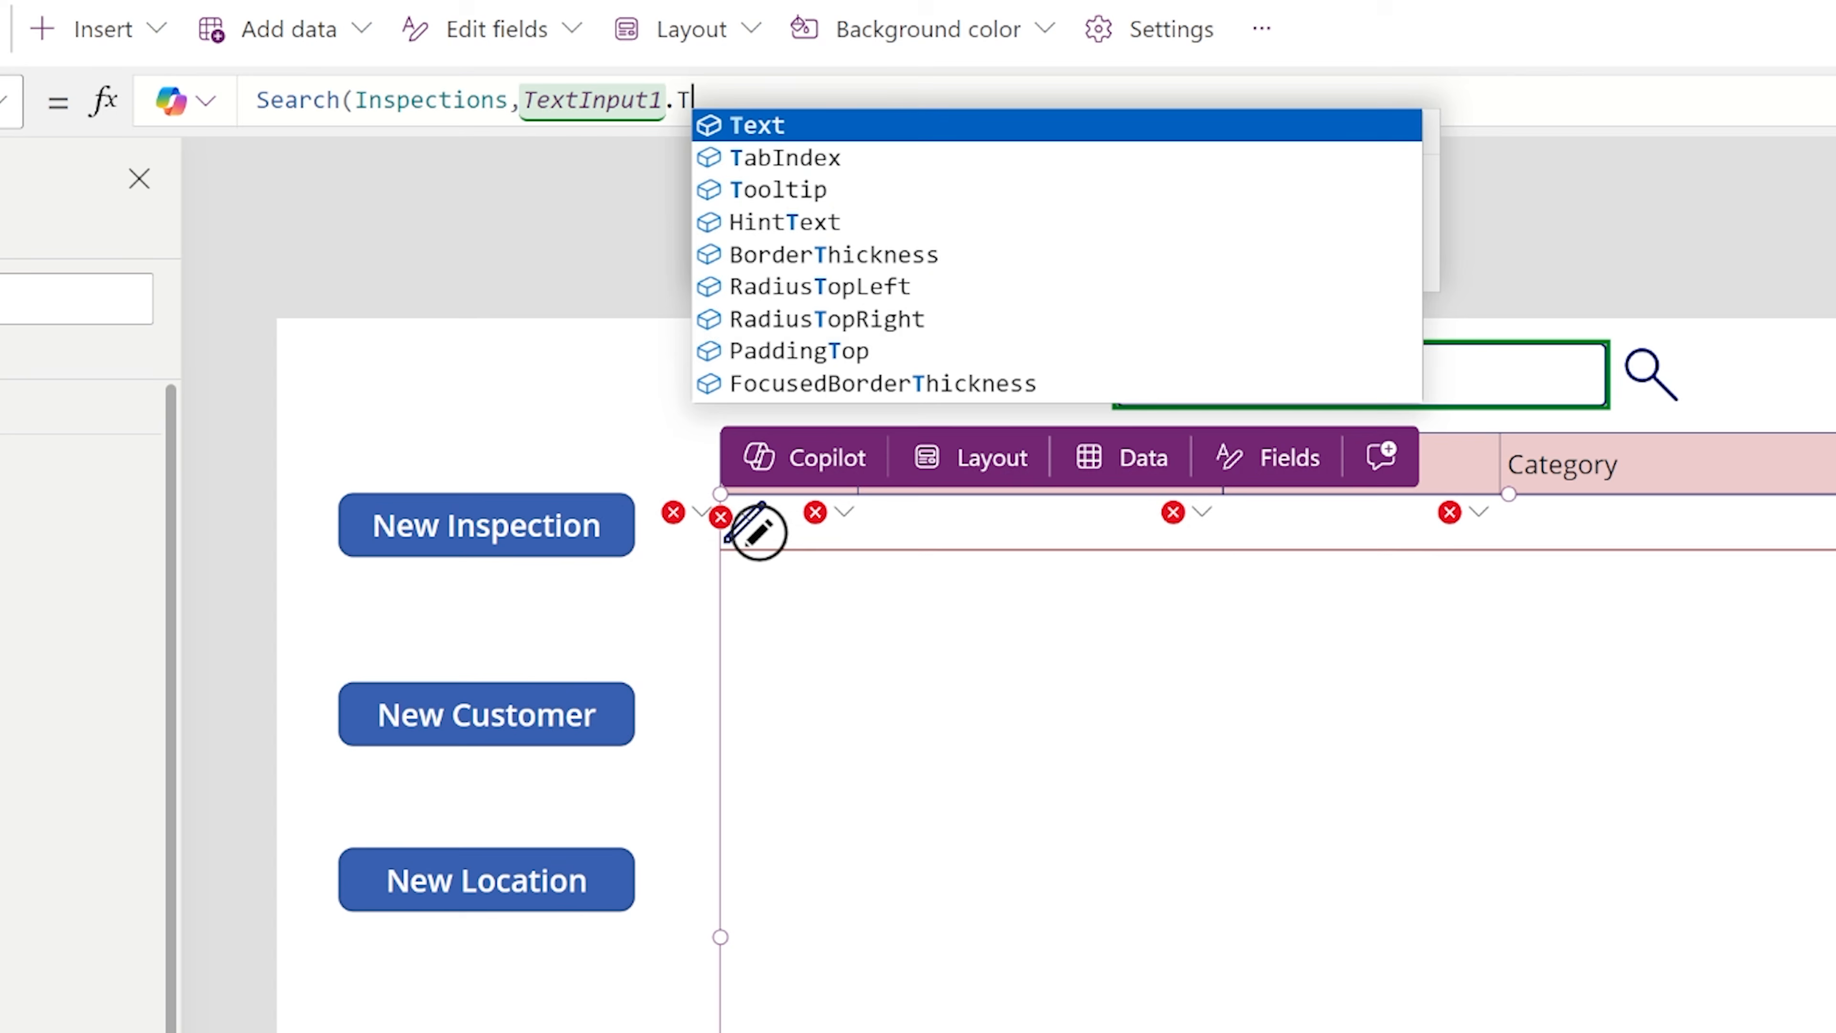
text(itle))
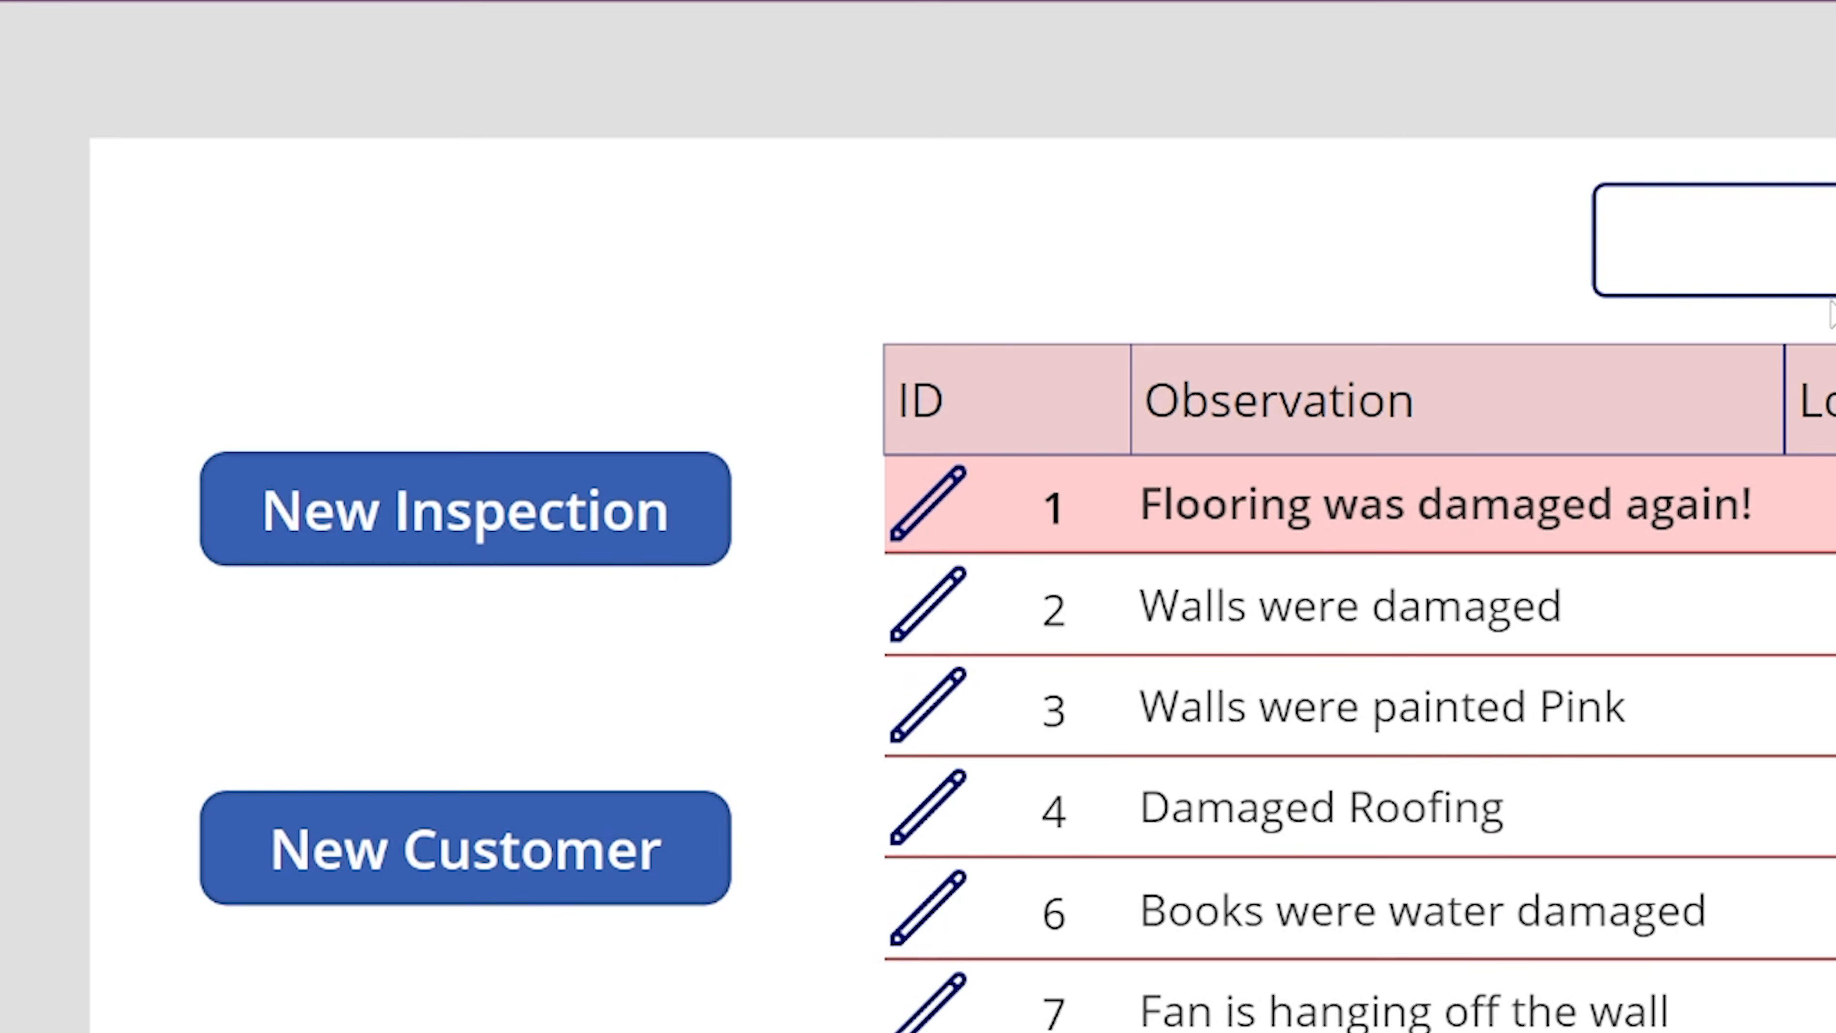
Preview the app and search the gallery for floo, clearing the search text at the end.
click(1826, 249)
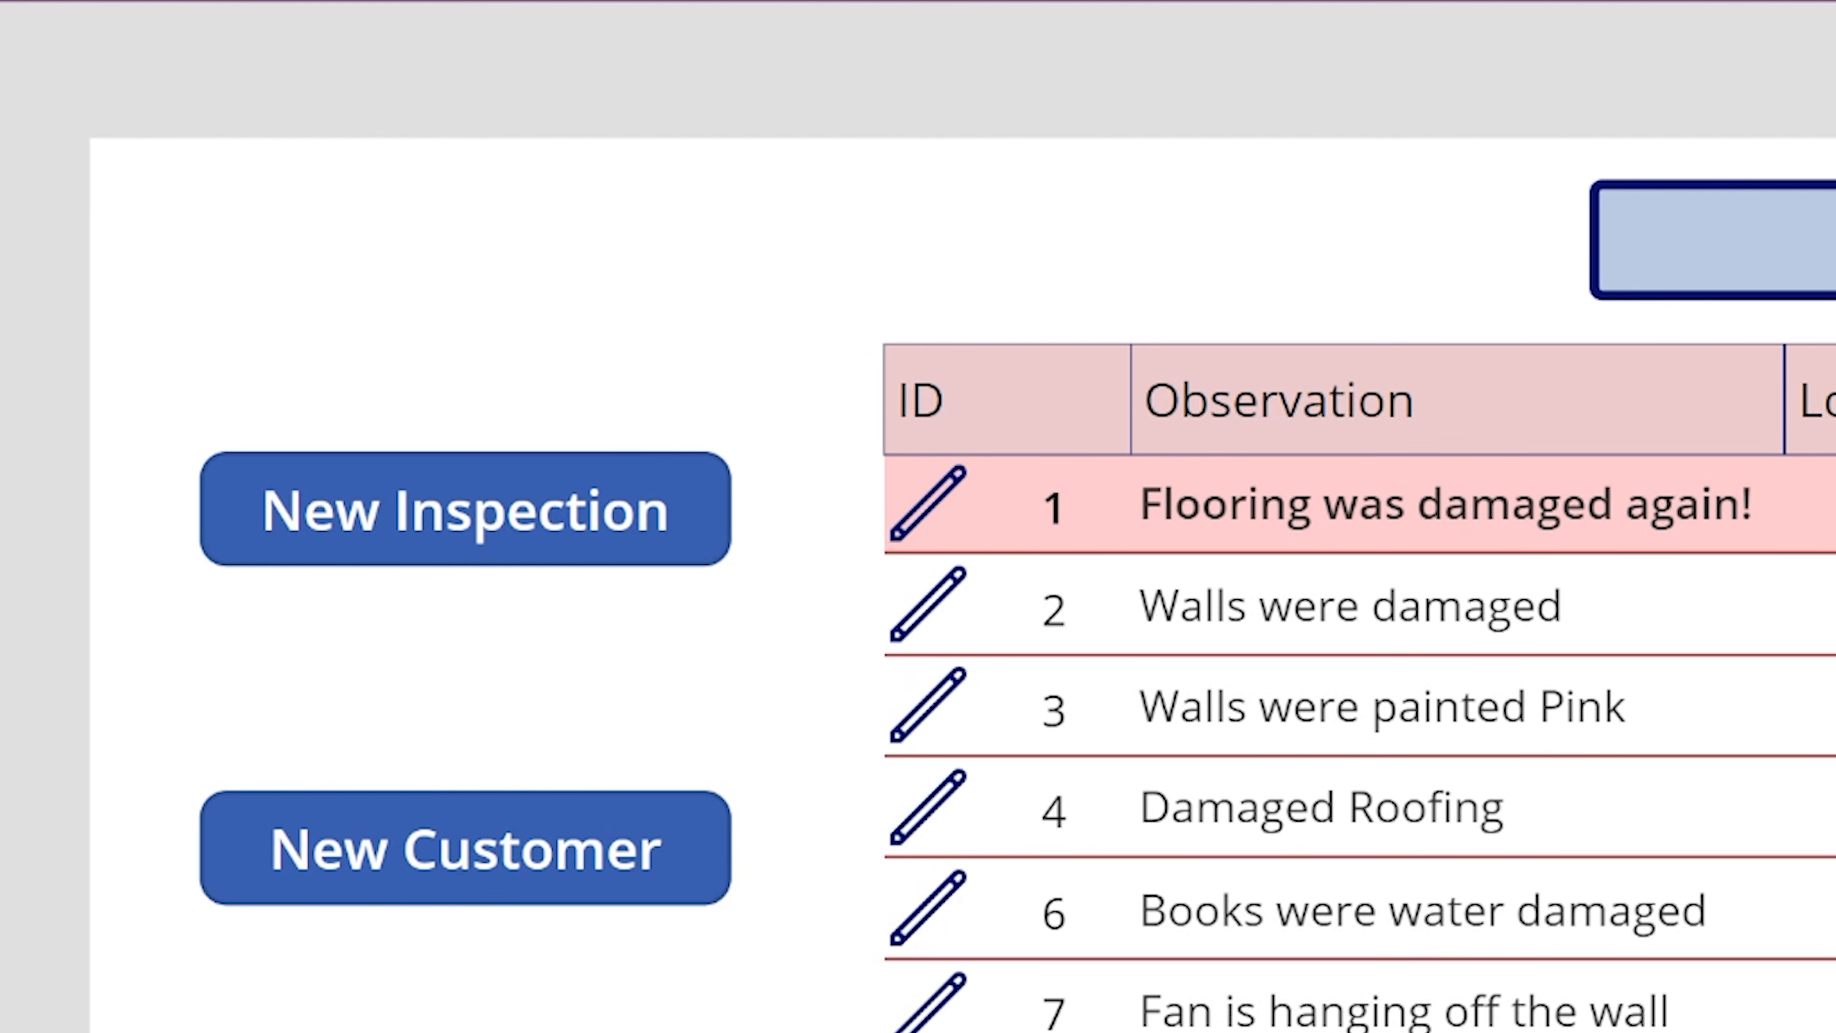
text(floo)
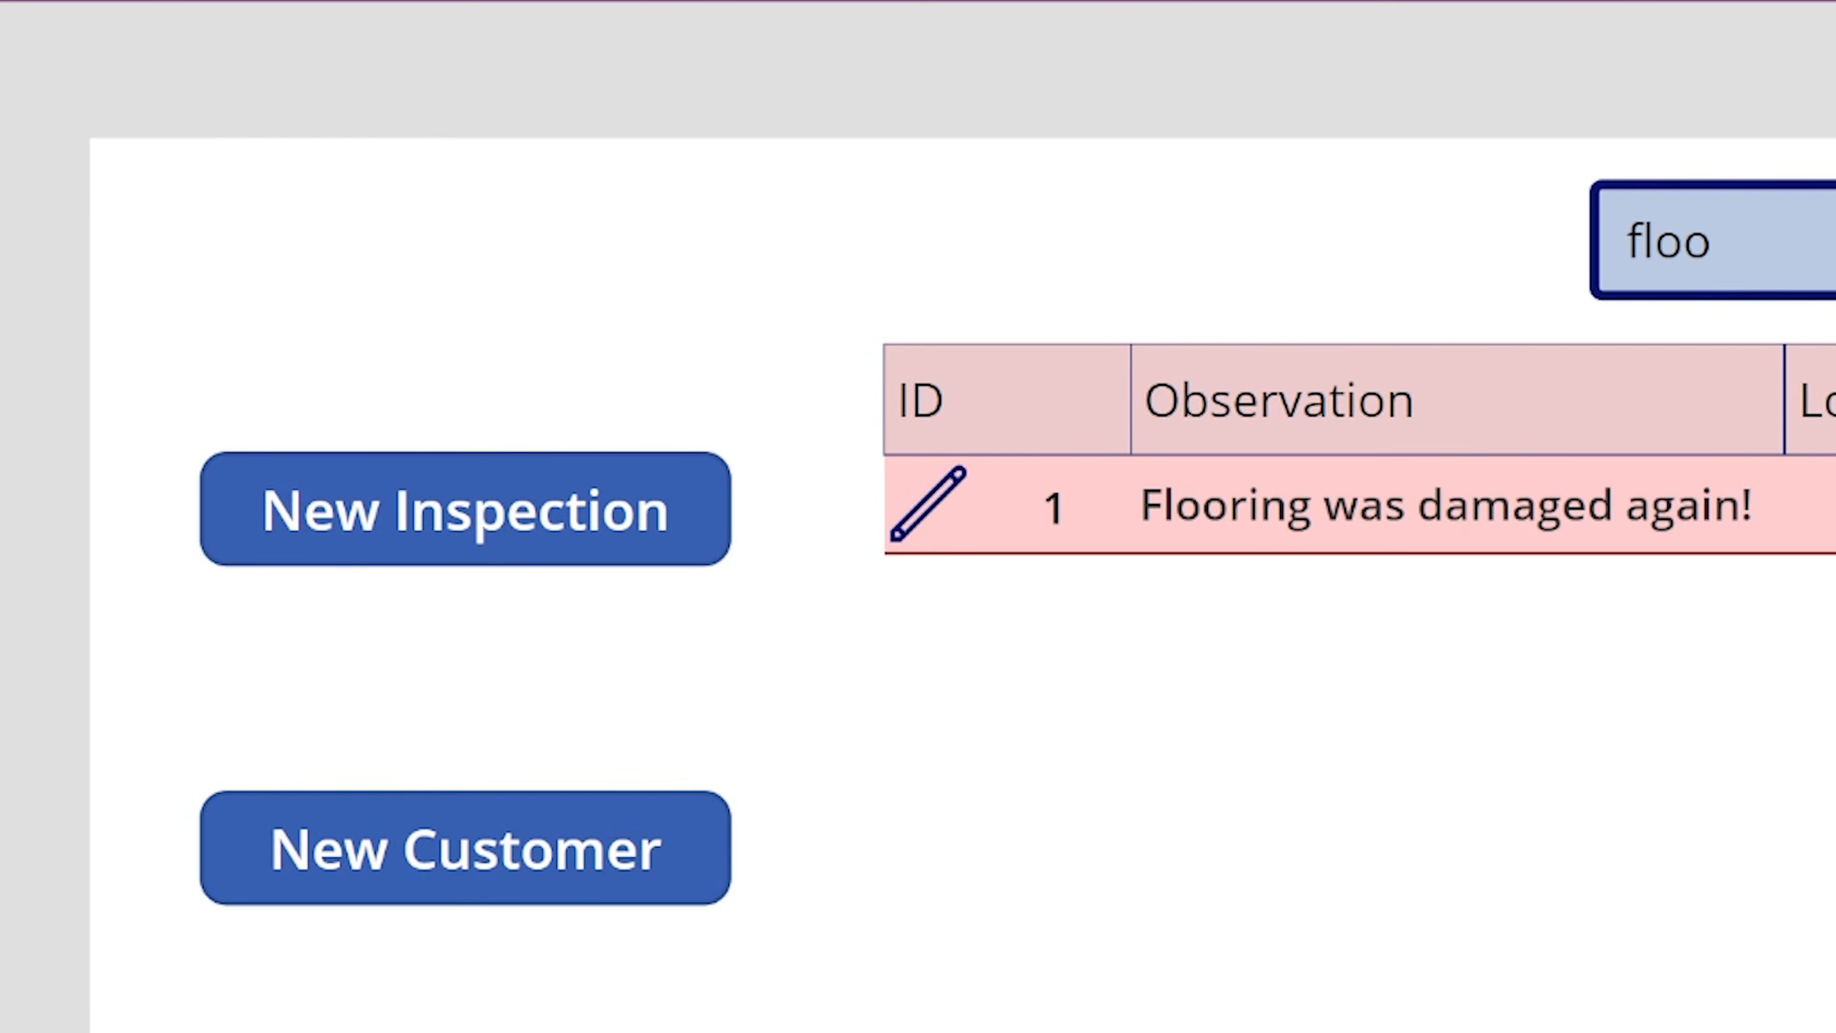
key(BackSpace)
key(BackSpace)
key(BackSpace)
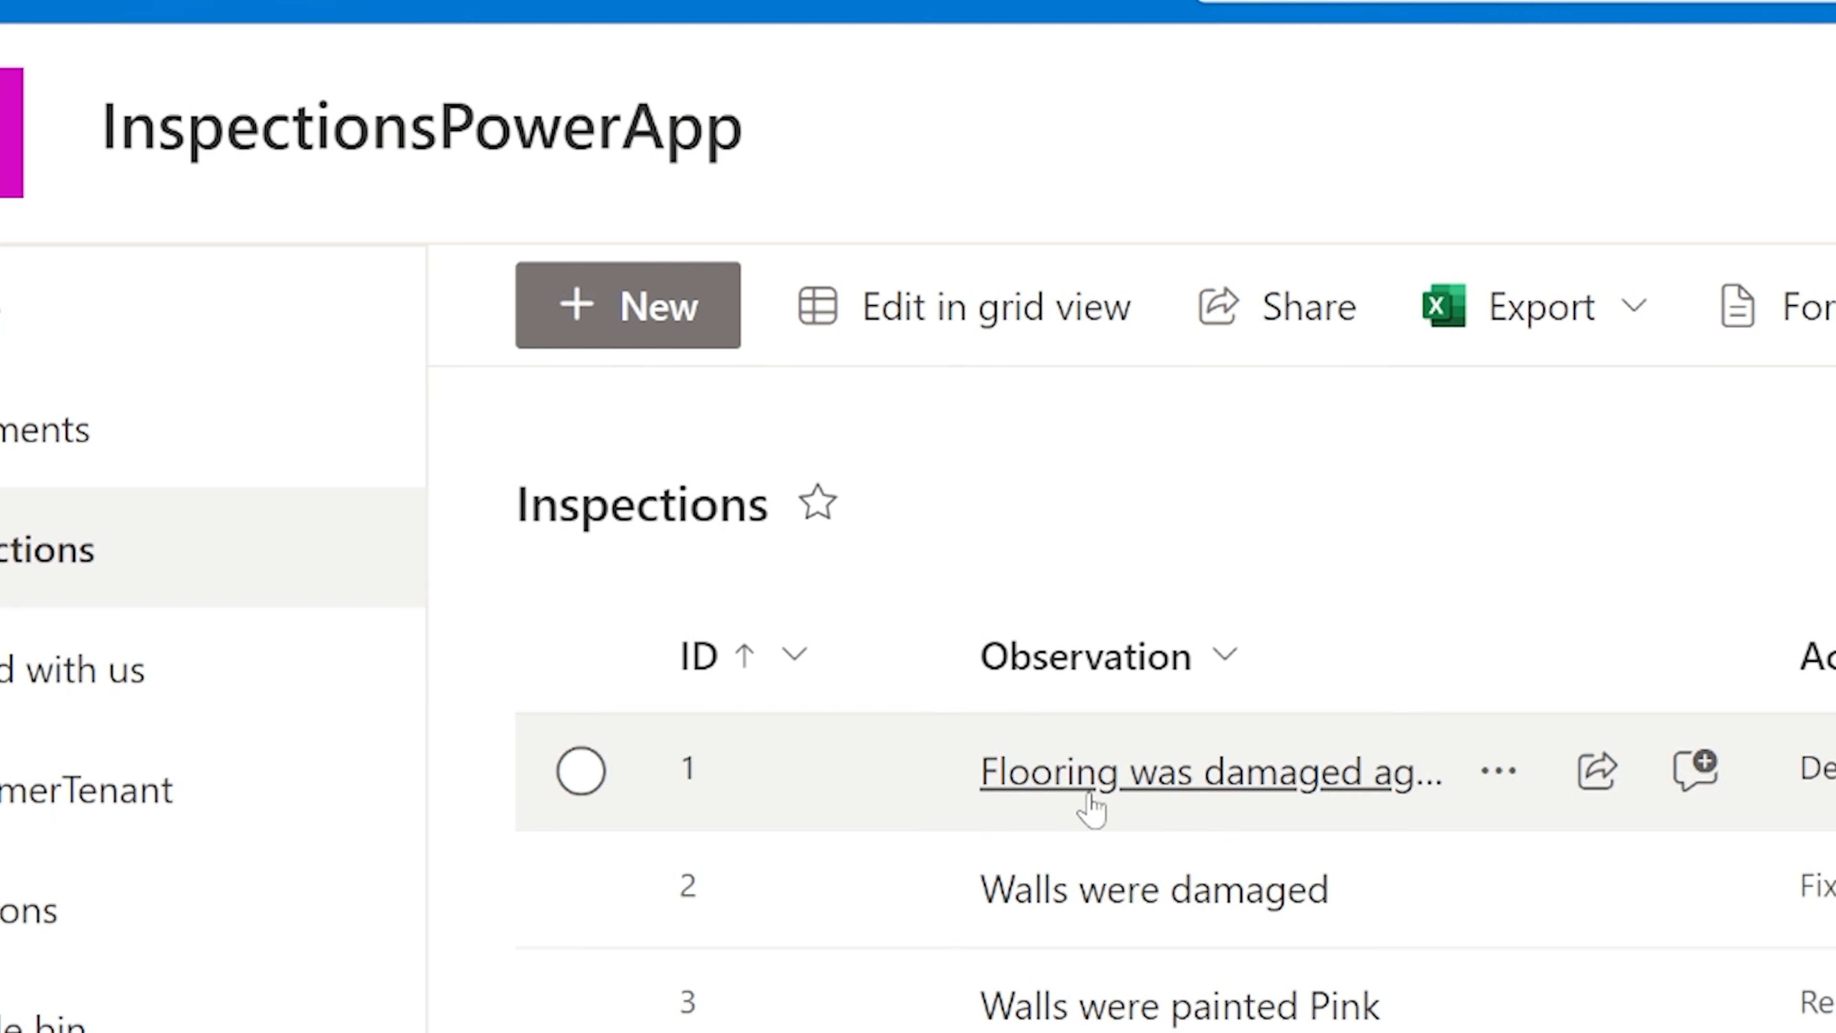
Sort the SharePoint Inspections list by ID from larger to smaller, and search the Power Apps preview's gallery for specific.
click(749, 662)
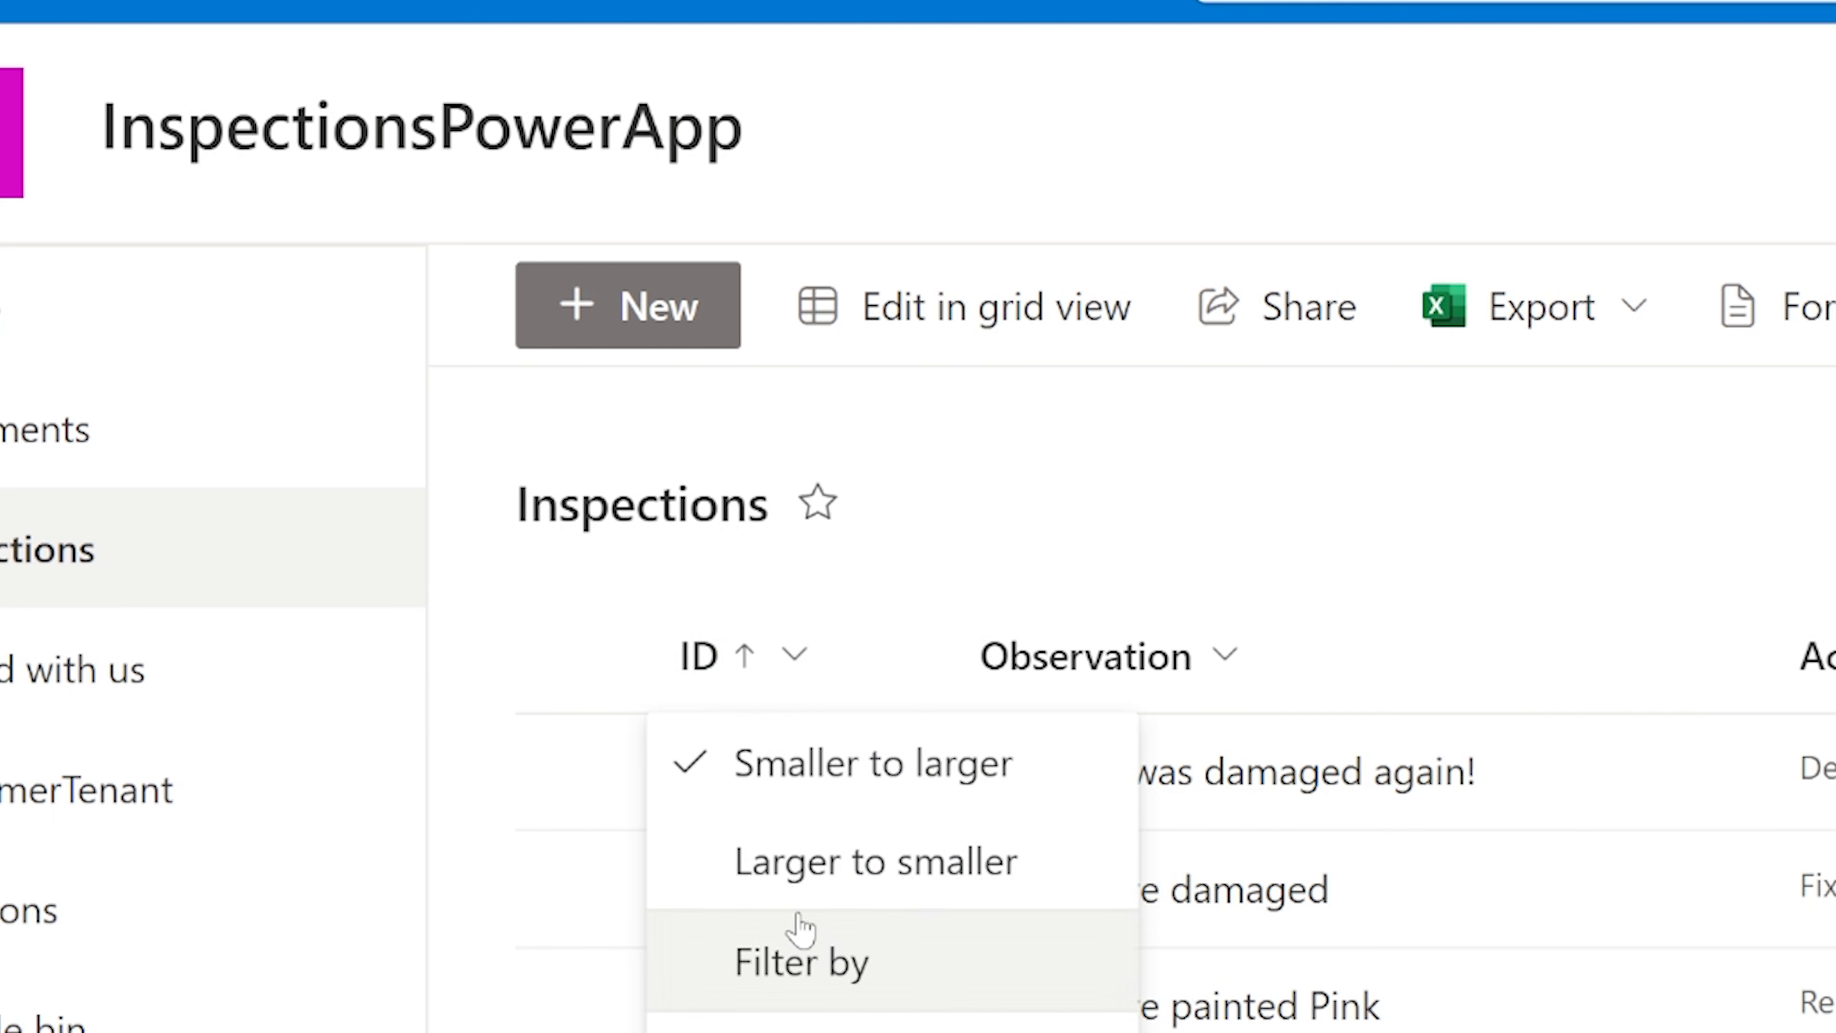
click(1045, 890)
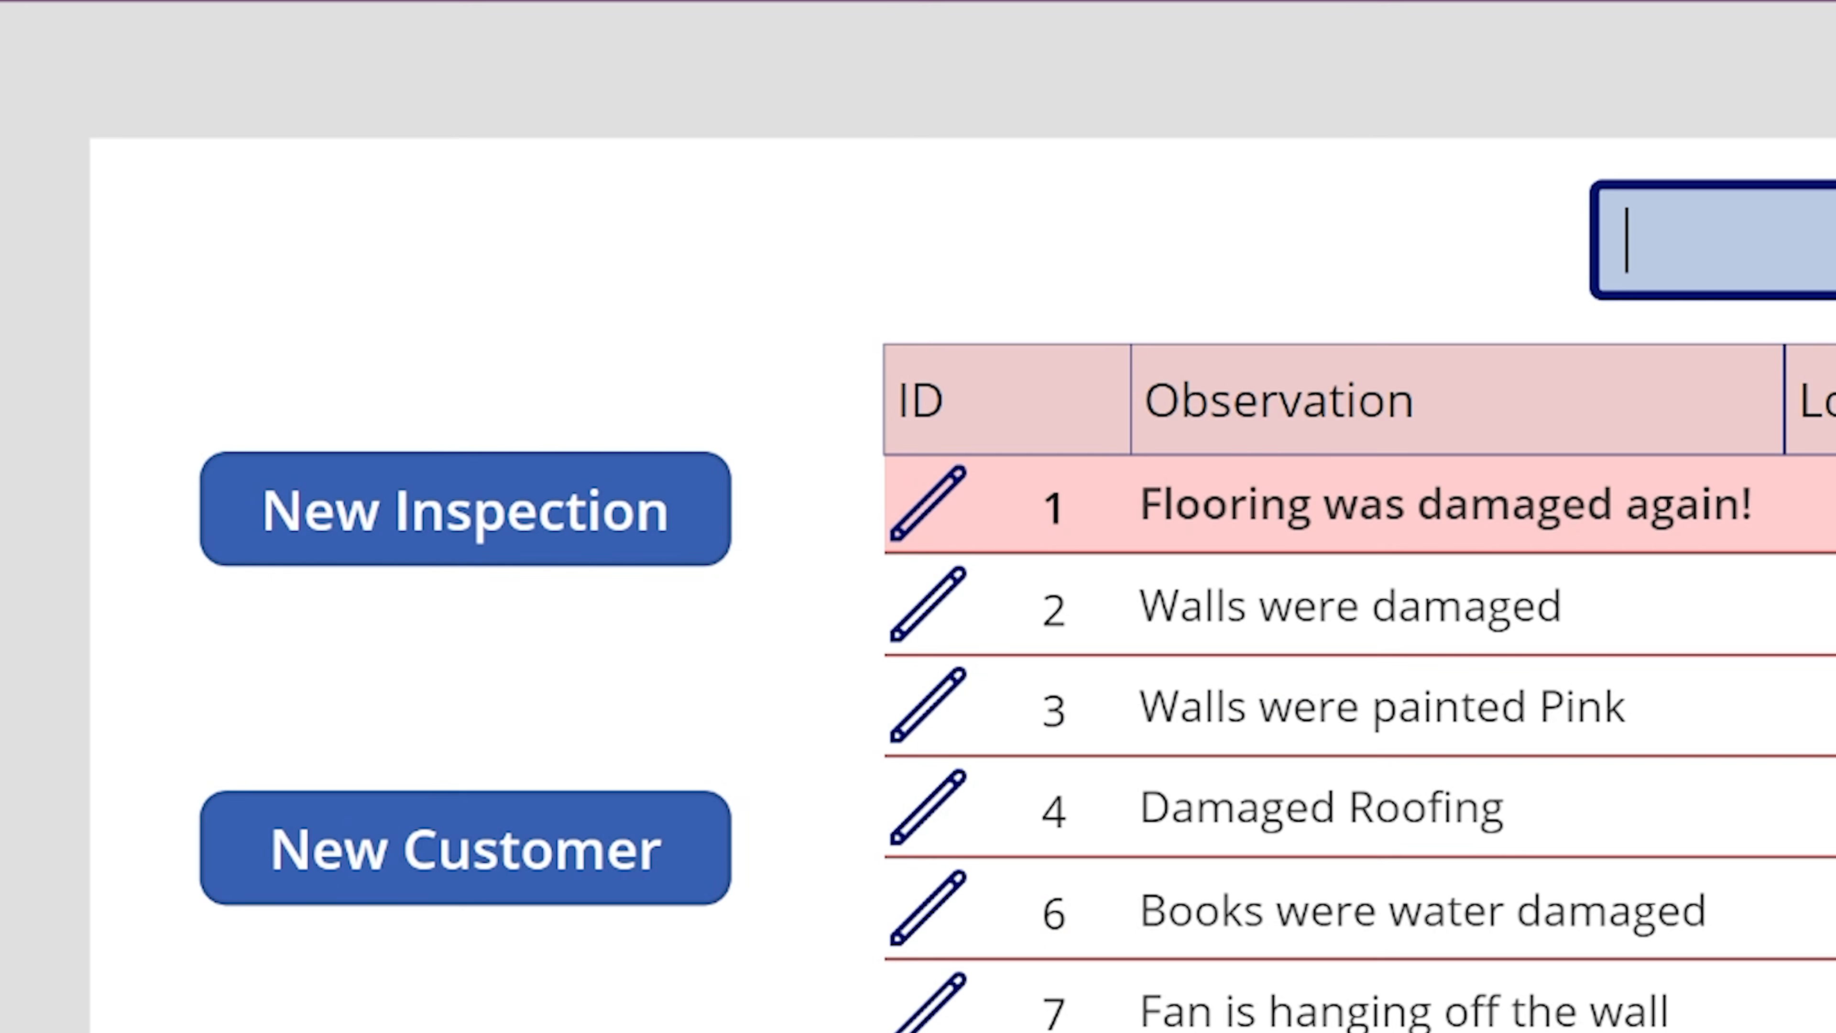
text(specific)
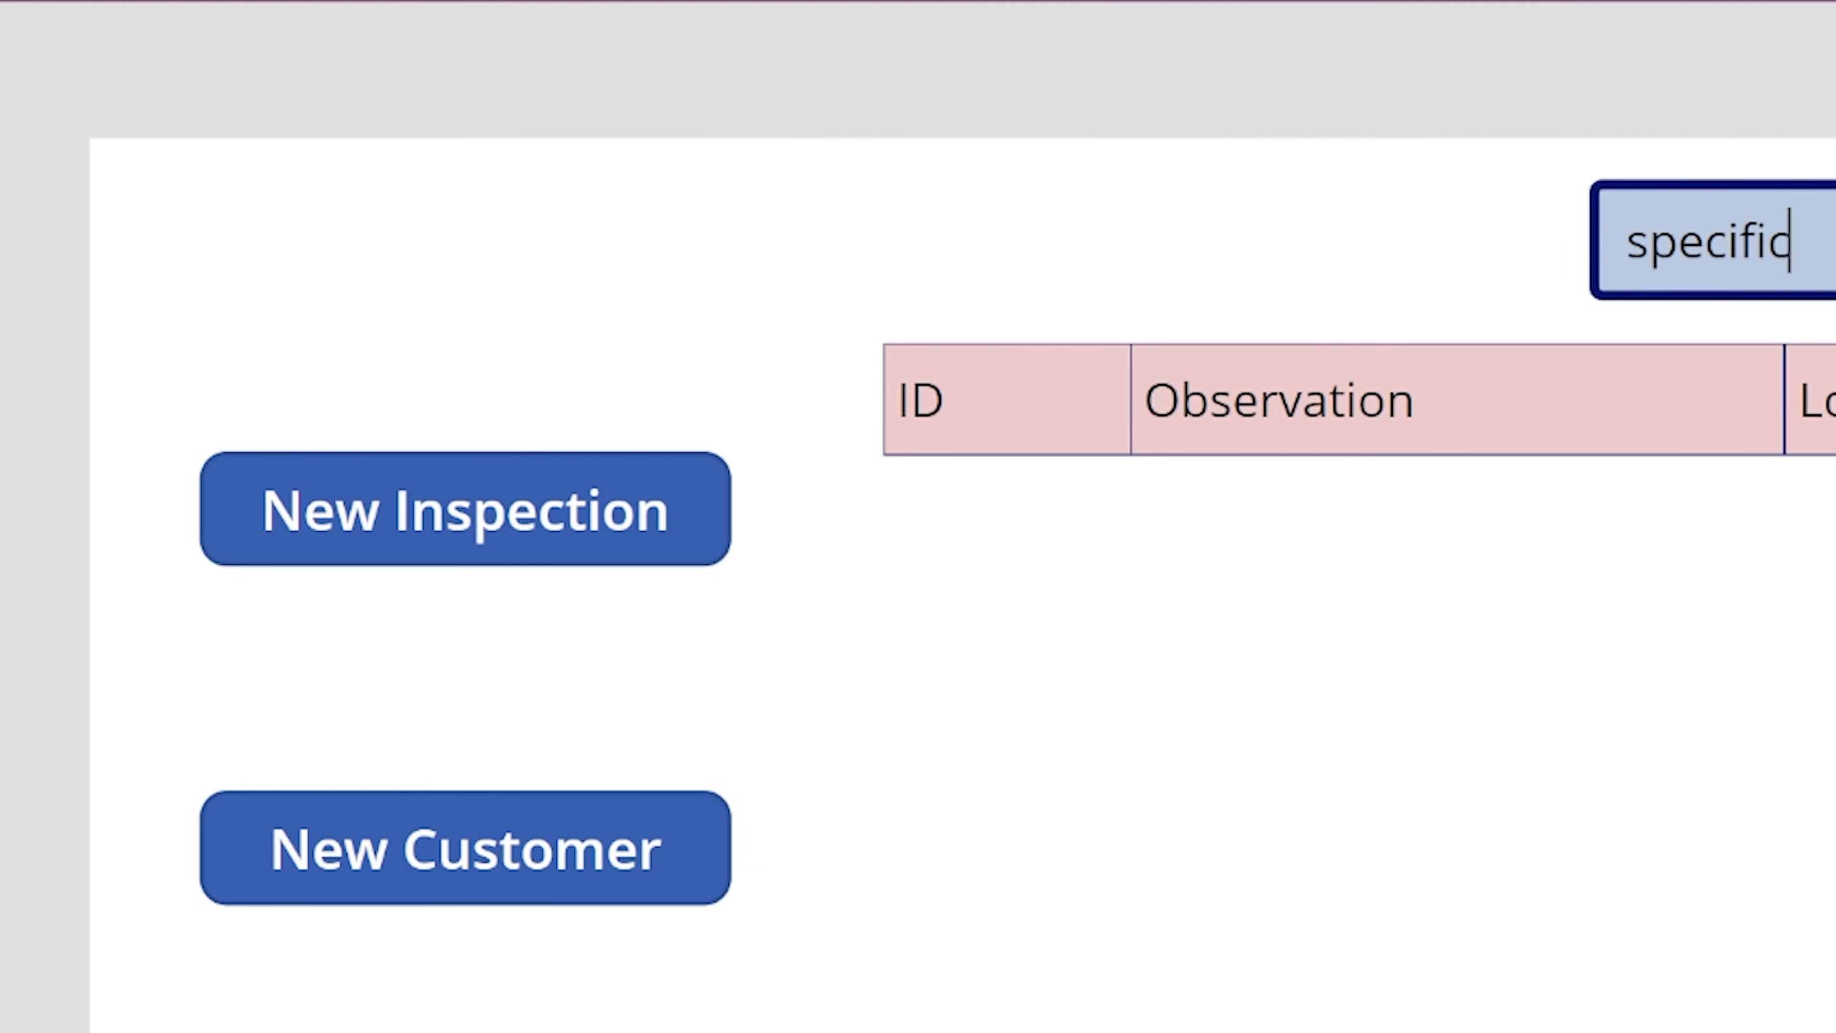
text(1)
key(BackSpace)
key(BackSpace)
key(BackSpace)
key(BackSpace)
key(BackSpace)
key(BackSpace)
key(BackSpace)
key(BackSpace)
key(BackSpace)
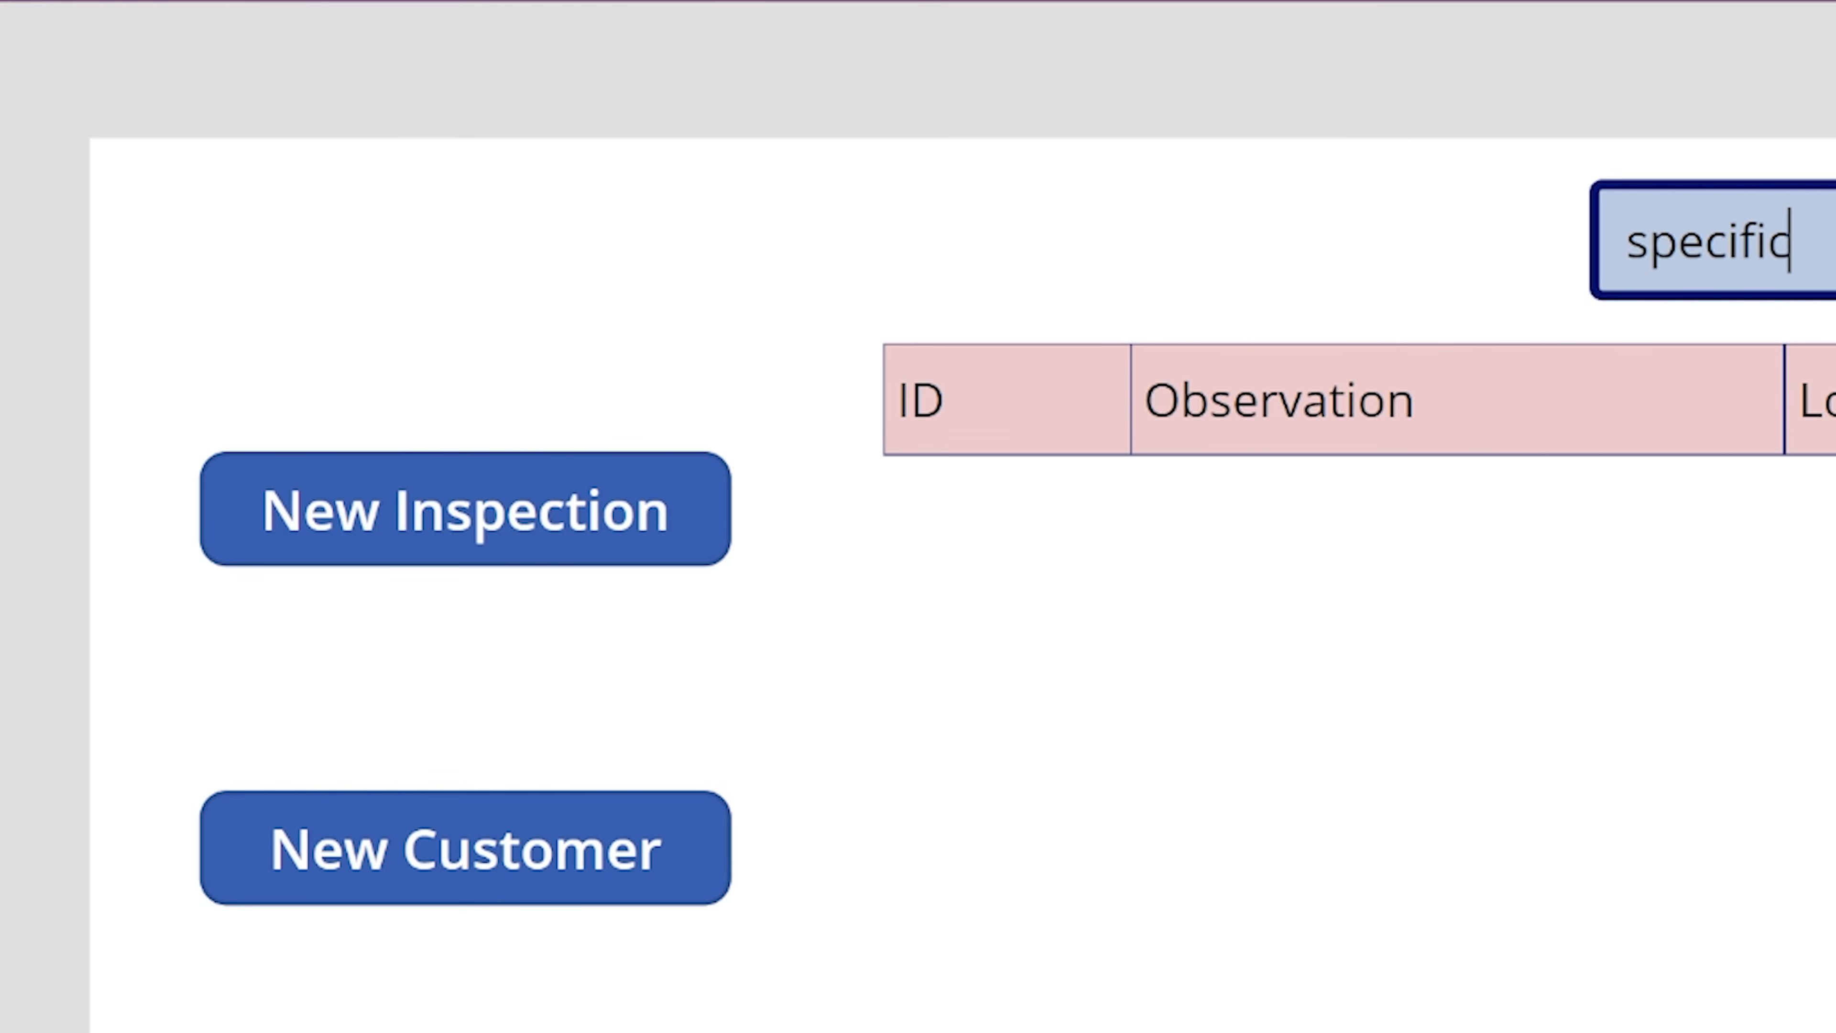
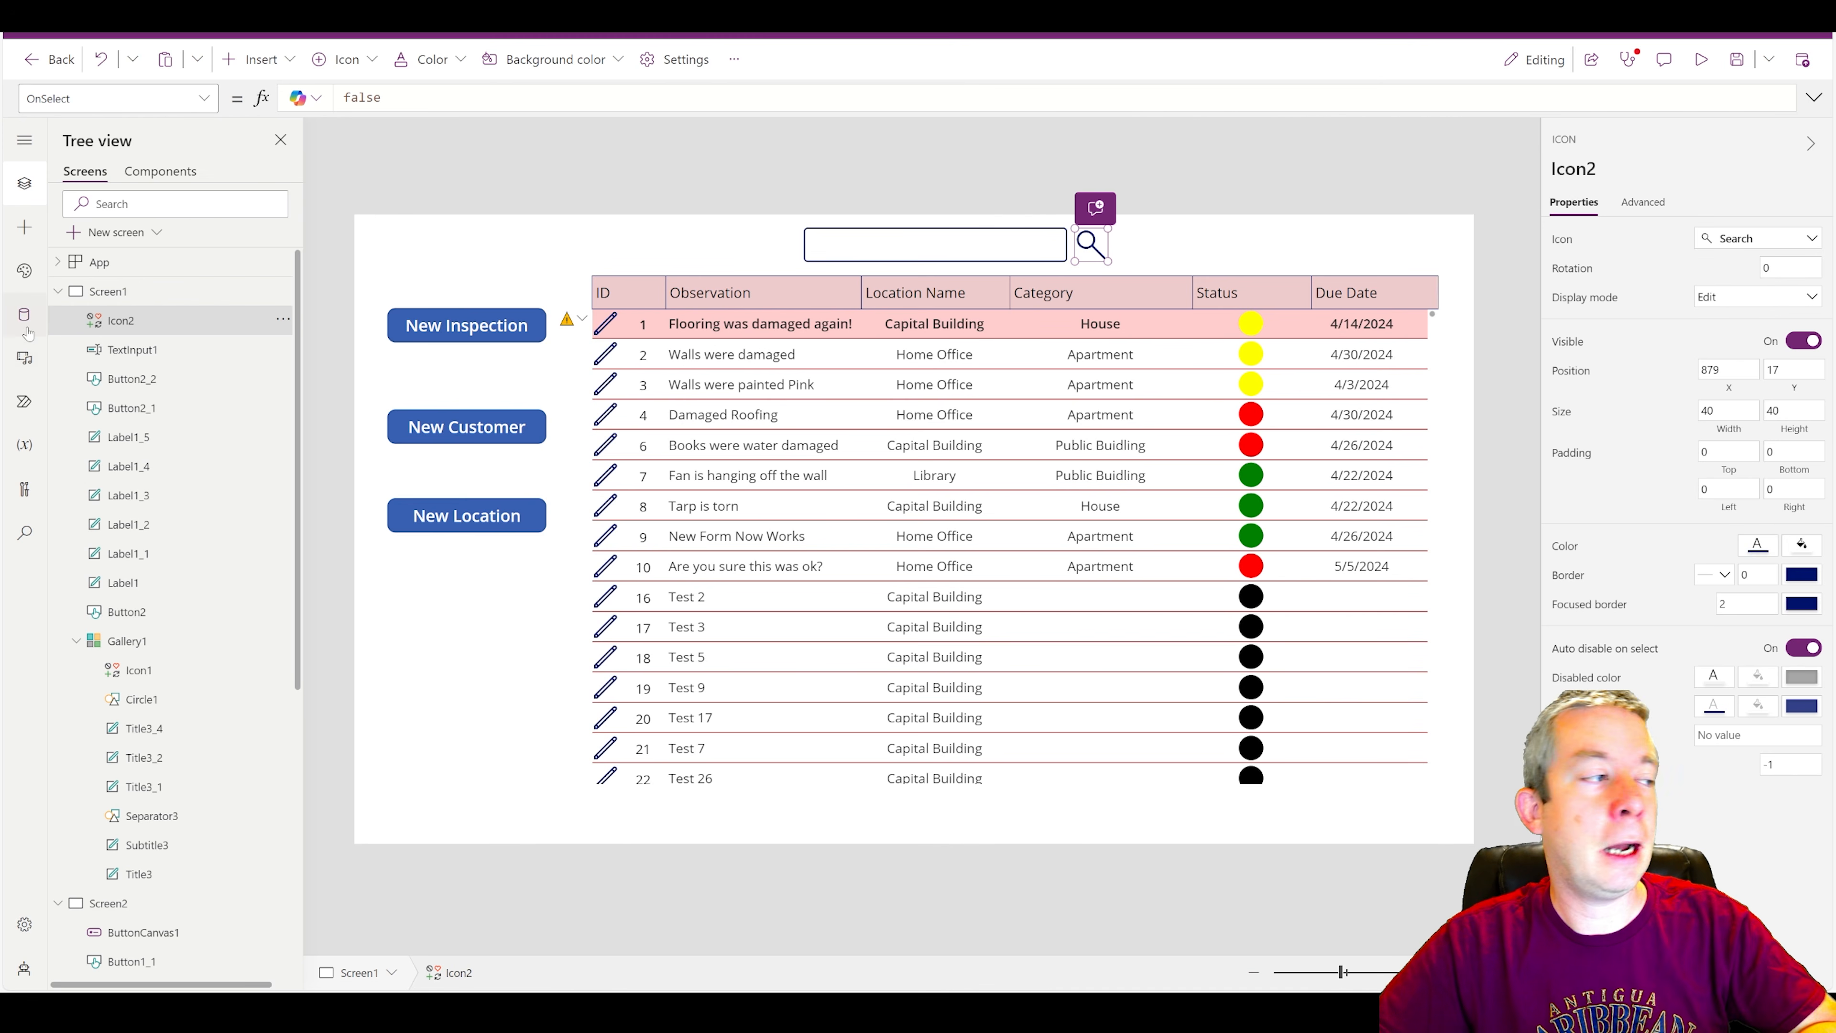
Create a new Power Automate flow from blank within the app.
click(29, 401)
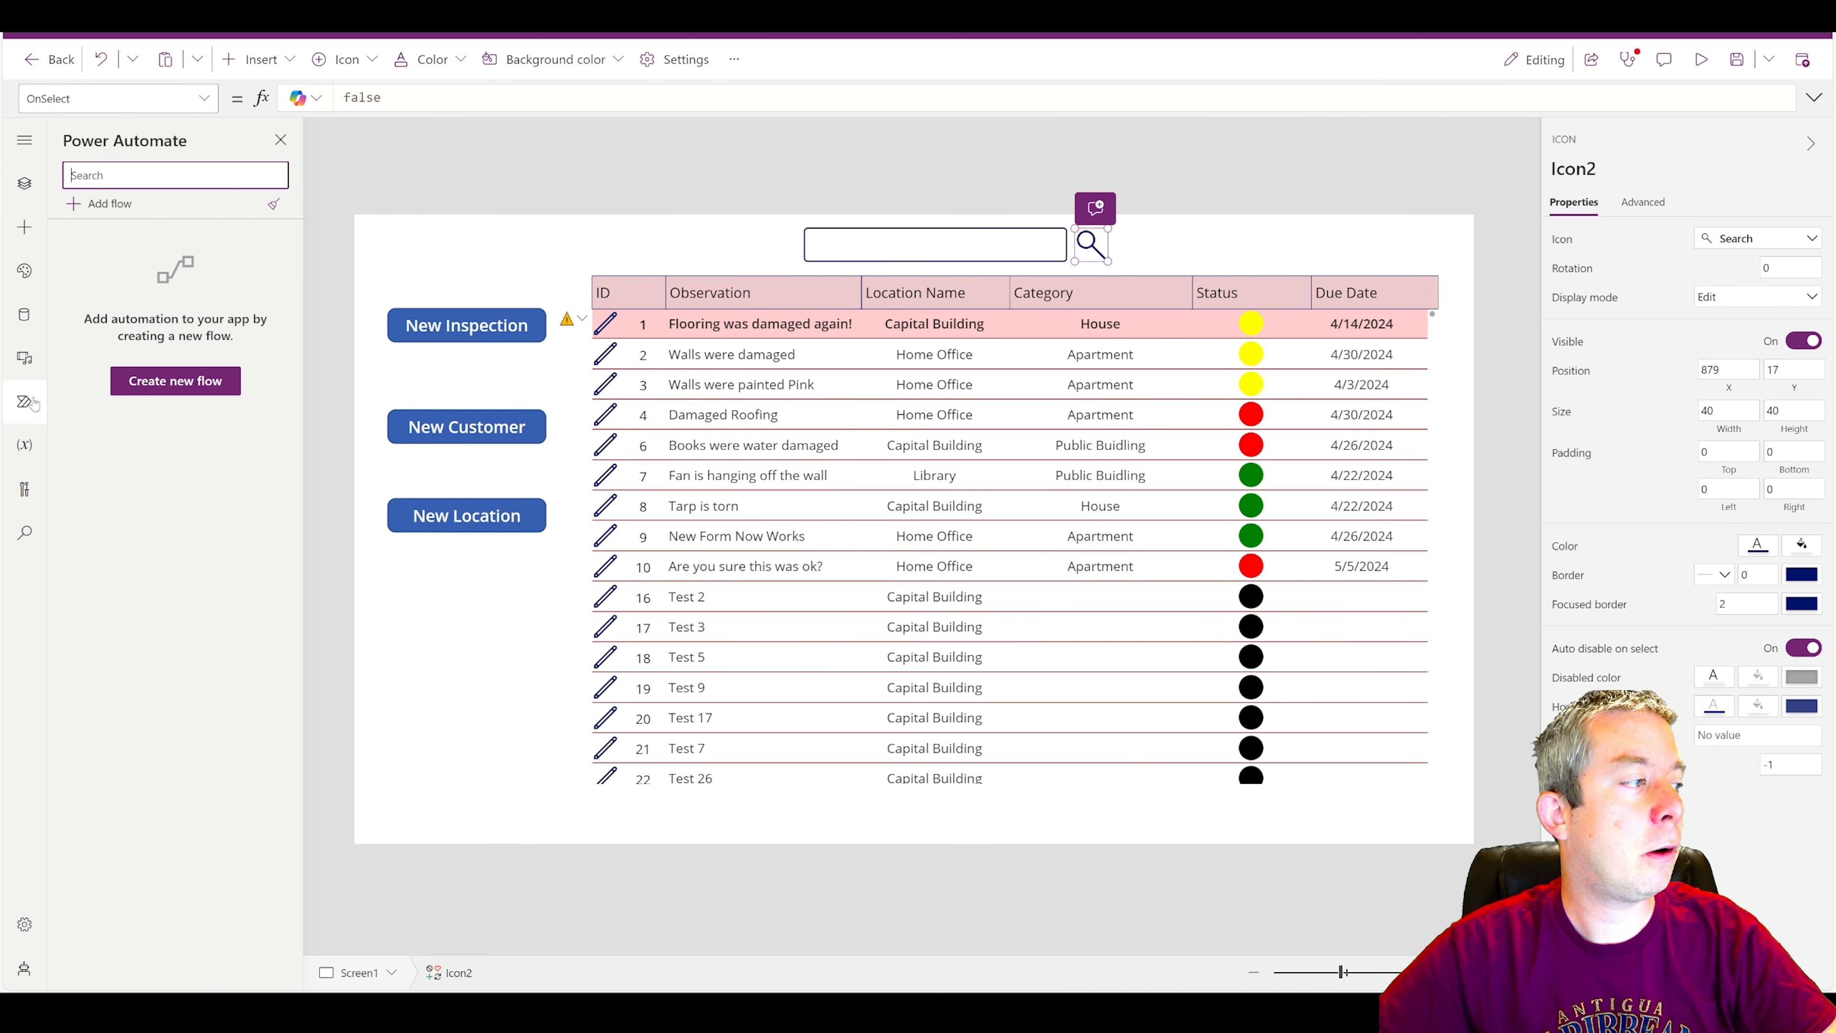
click(176, 381)
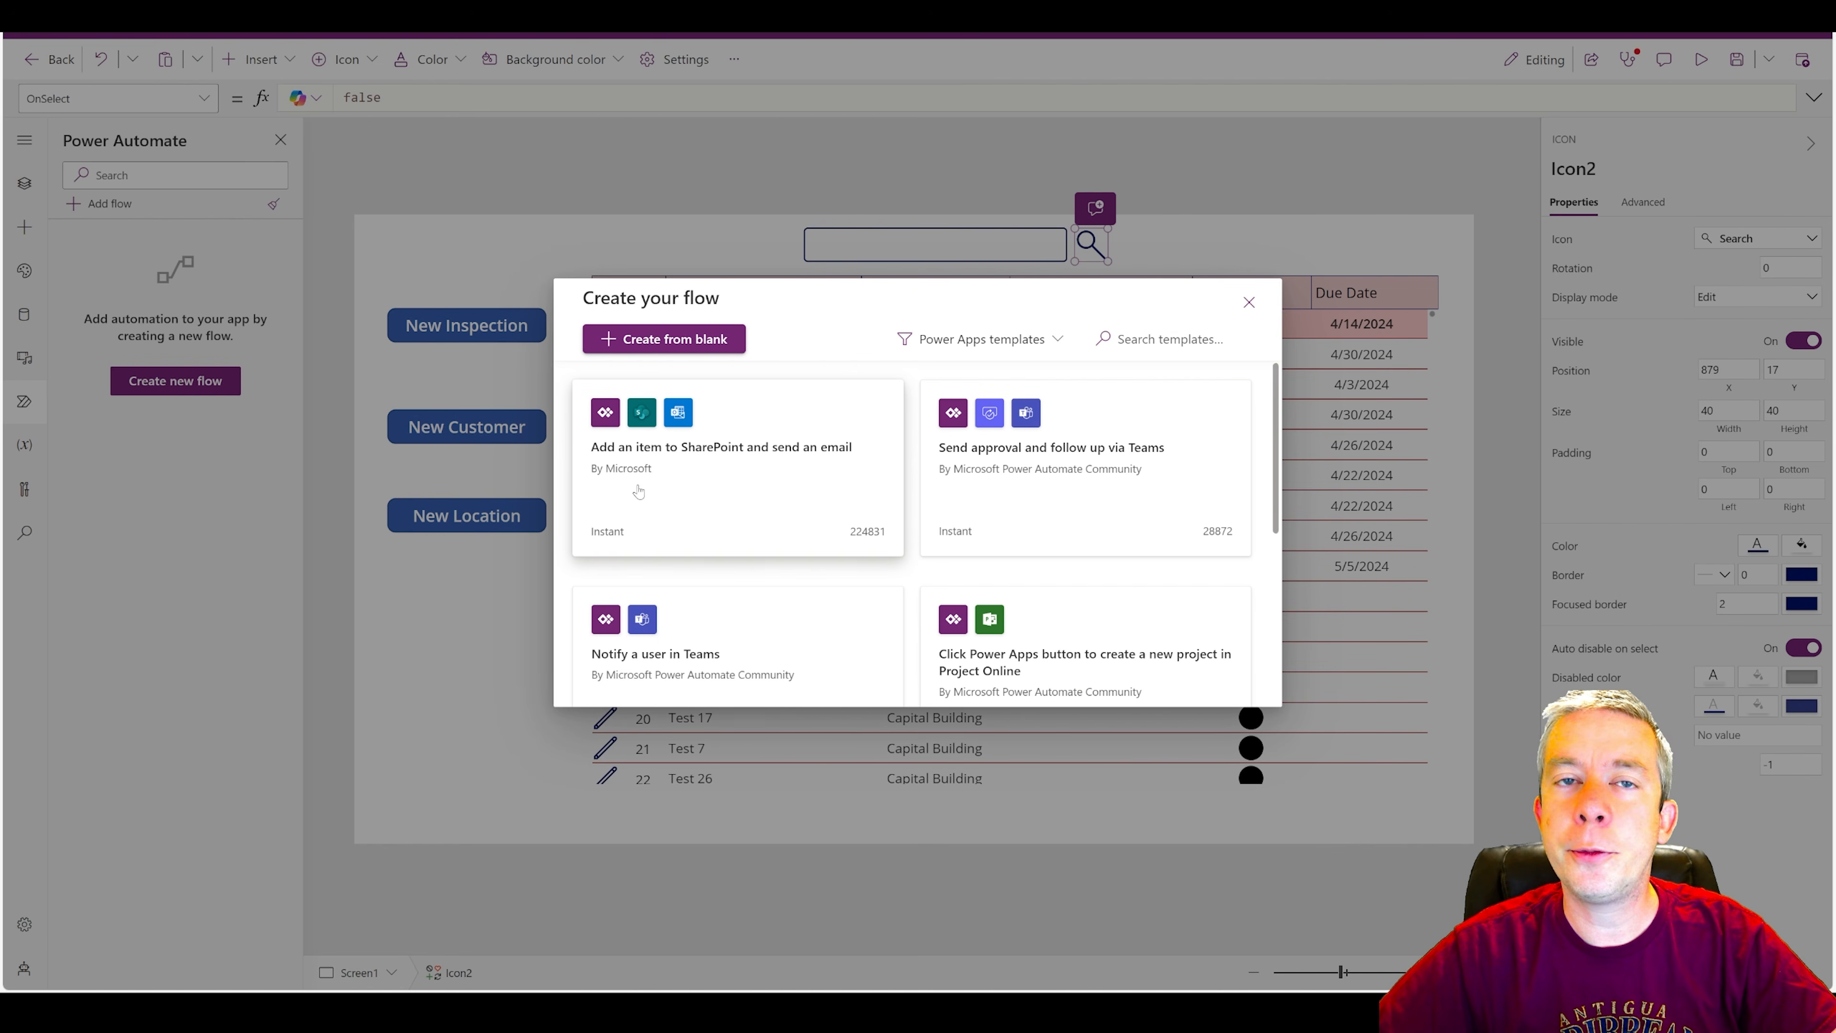
click(664, 340)
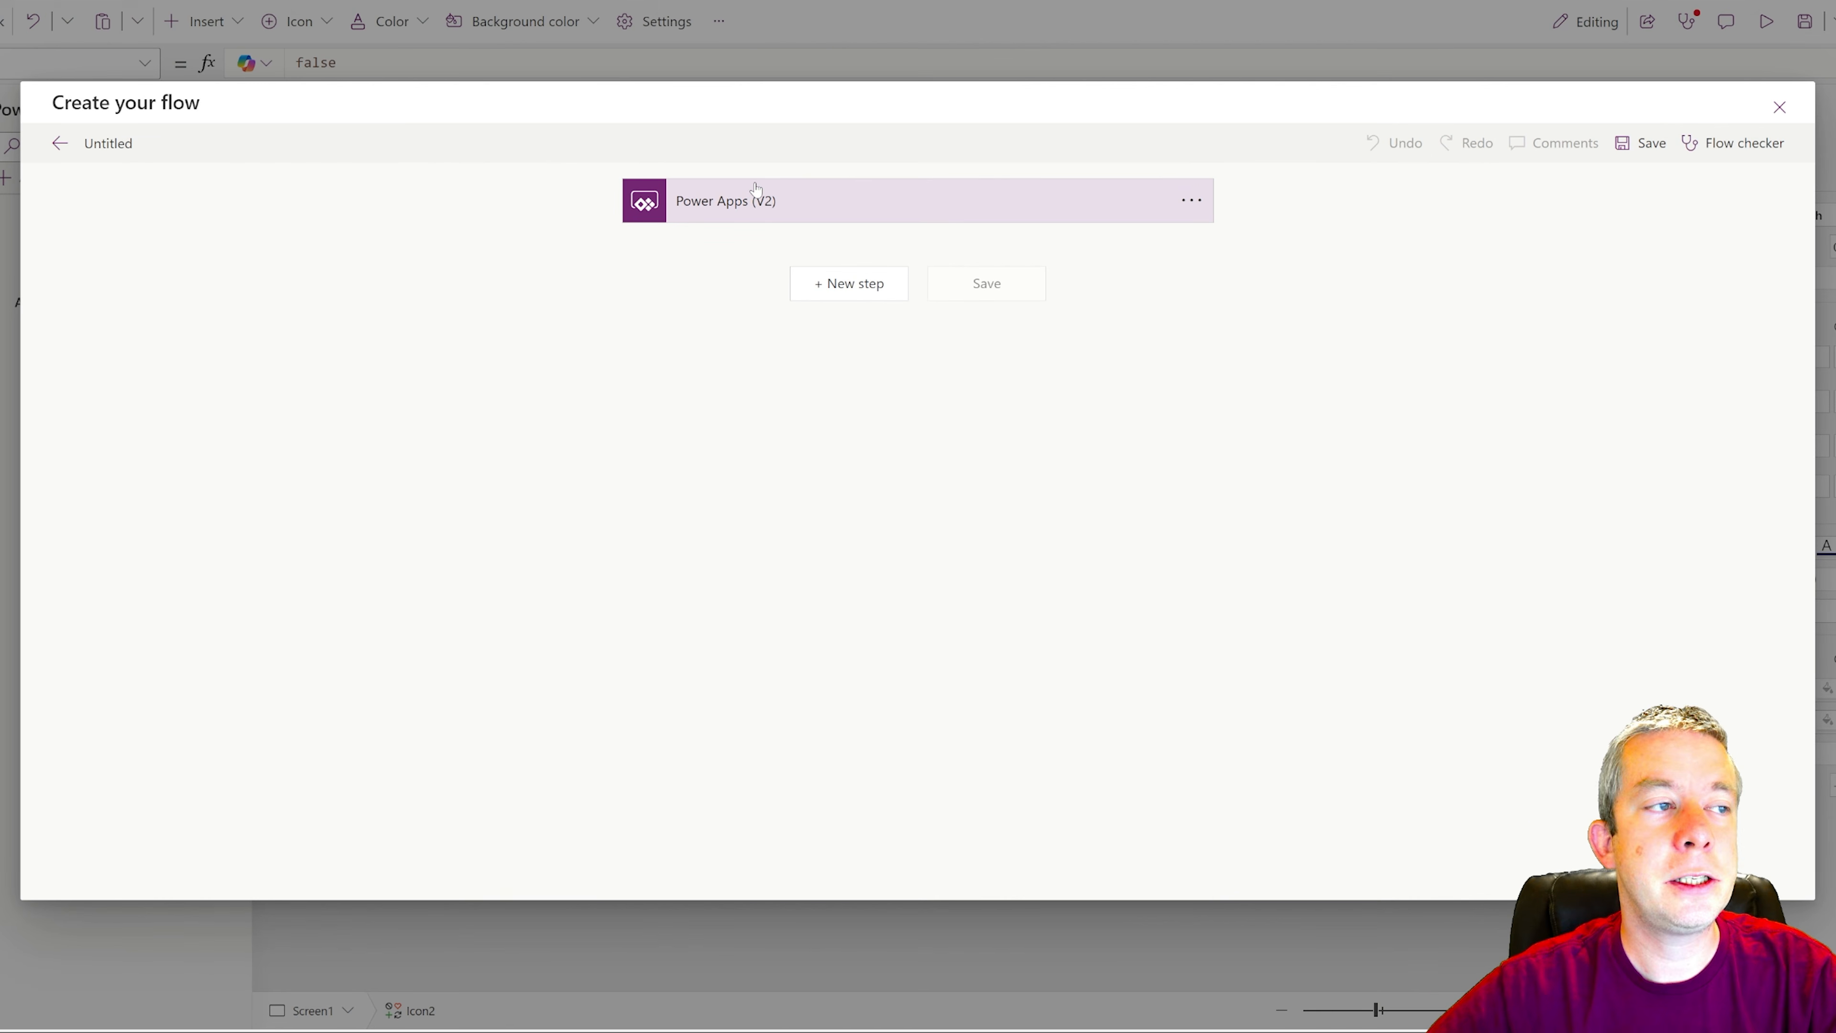
Add a text input named SearchInput to the flow's Power Apps (V2) trigger.
click(734, 203)
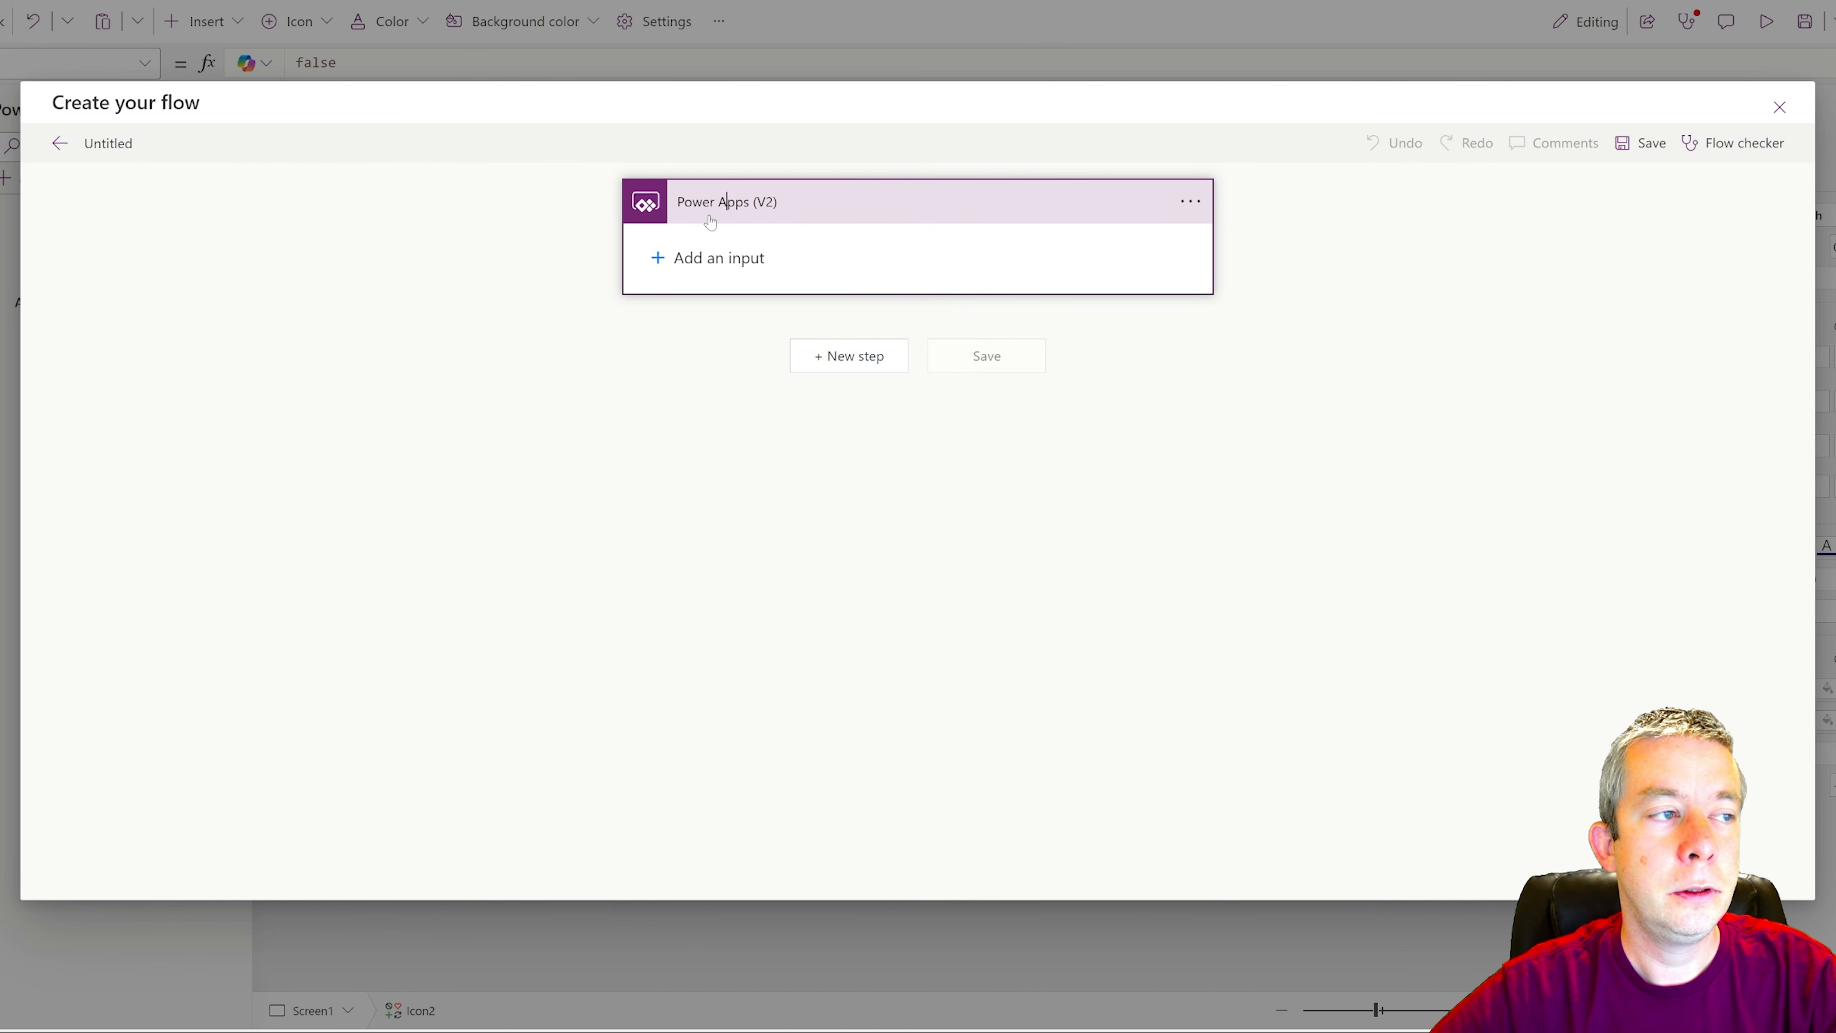
click(694, 259)
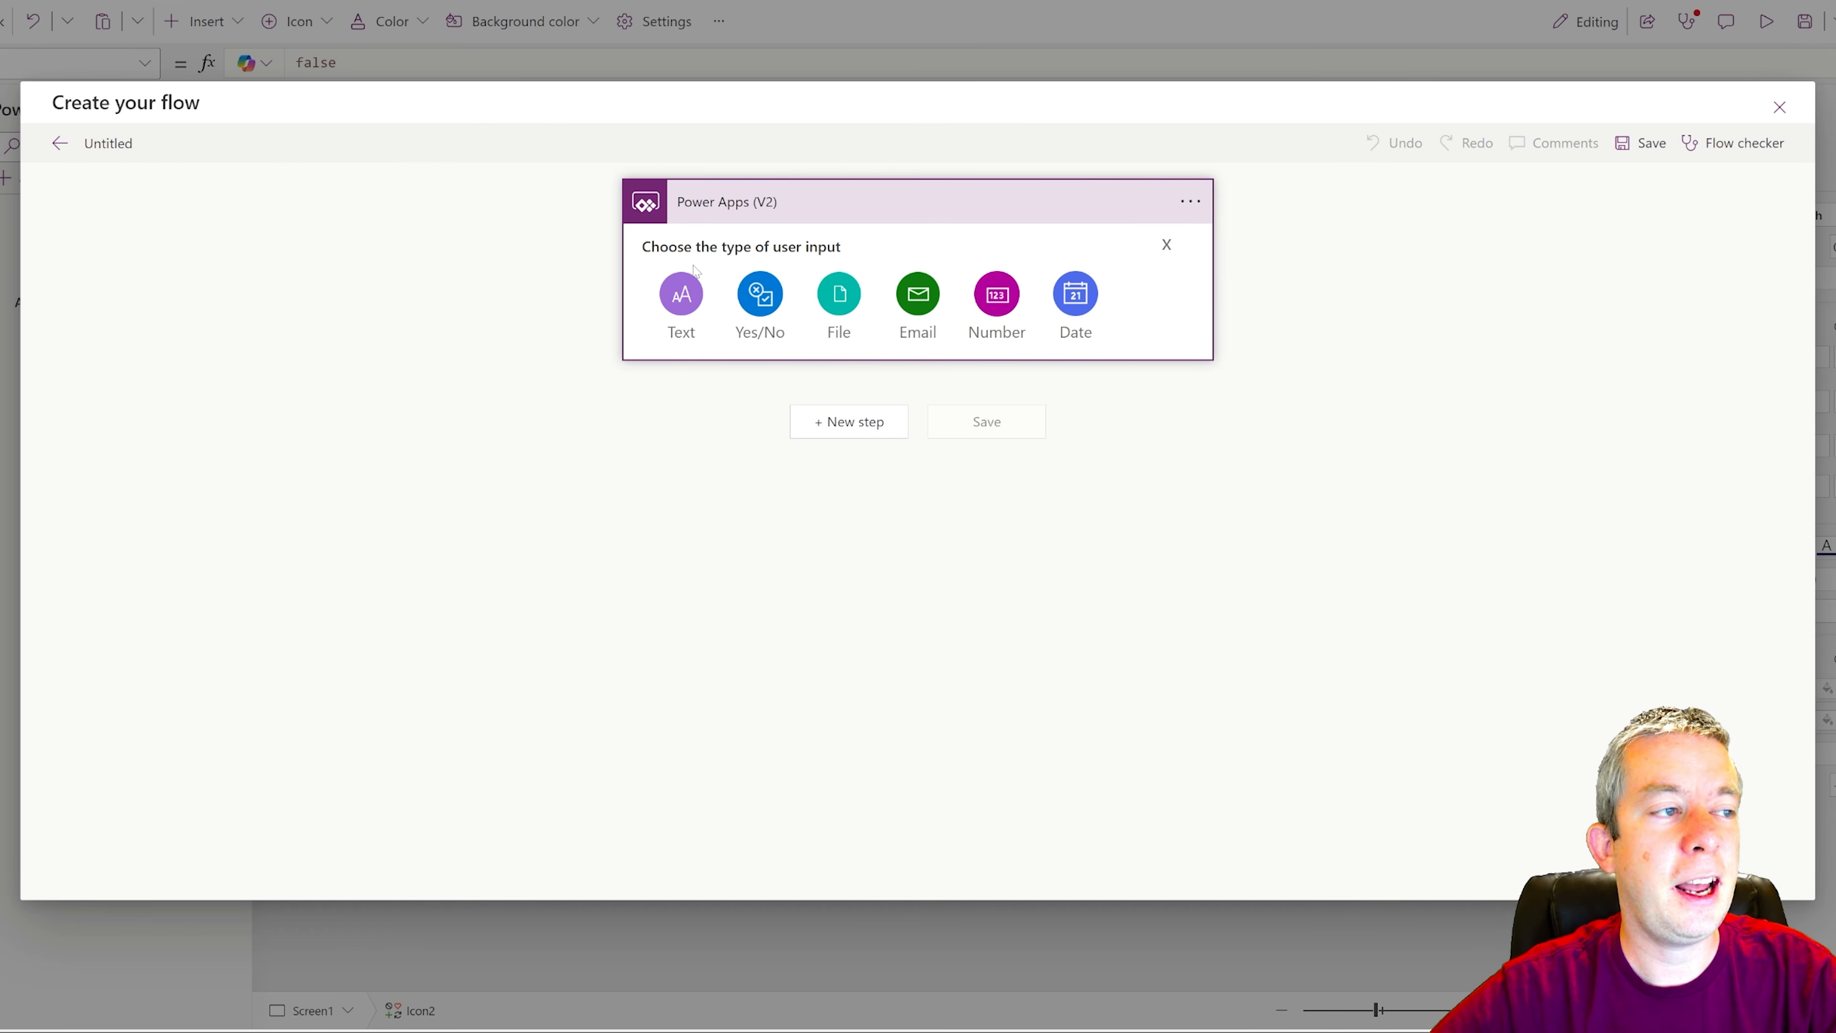
click(680, 294)
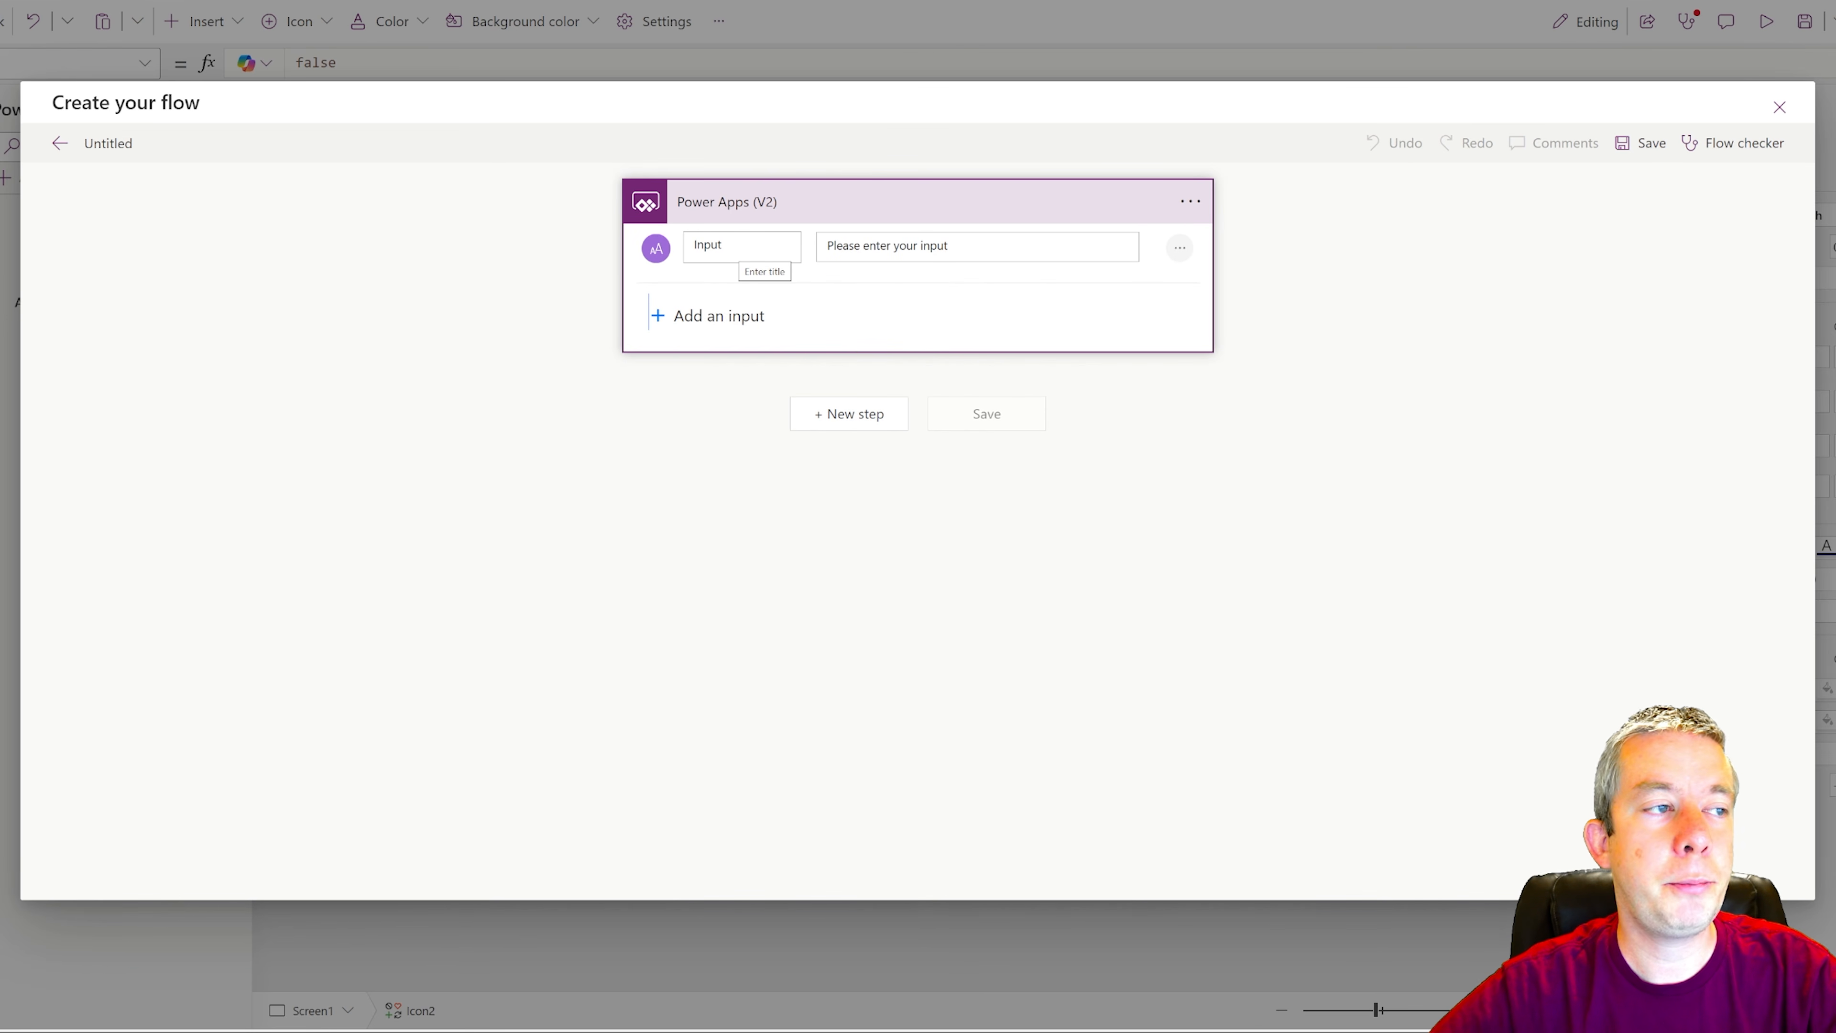
double_click(752, 250)
text(Search)
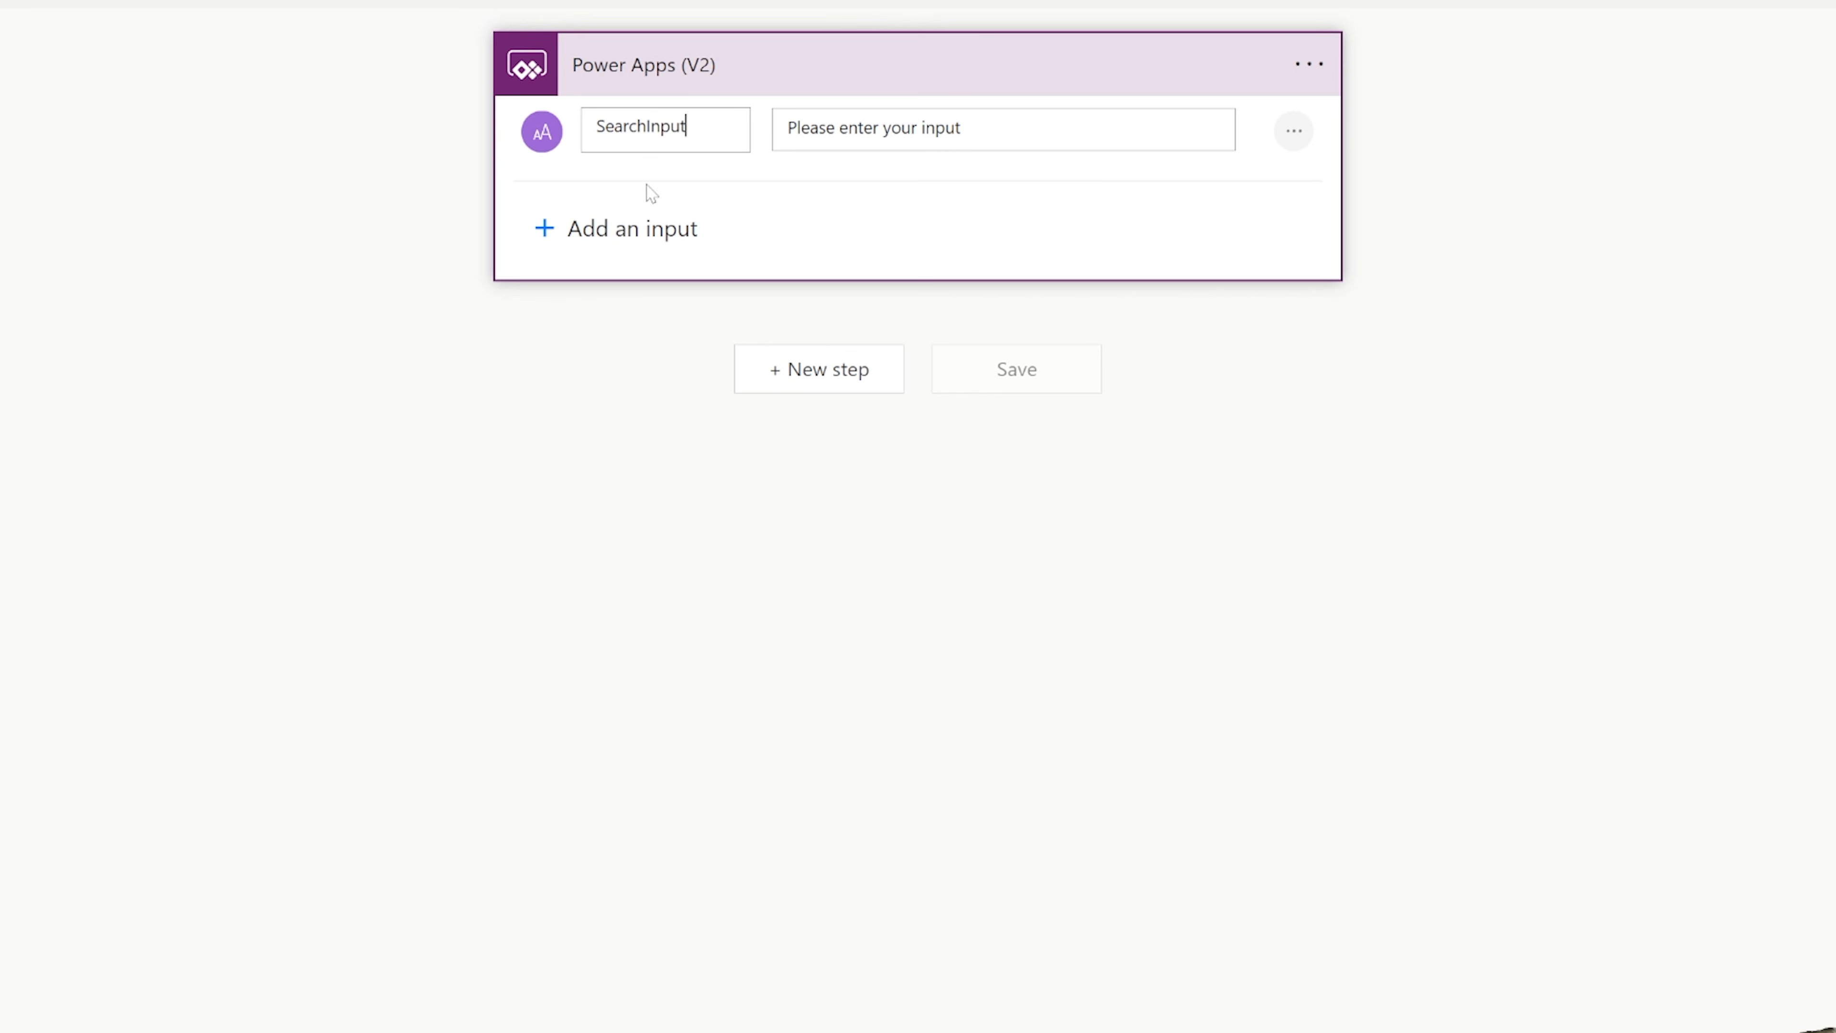
click(767, 677)
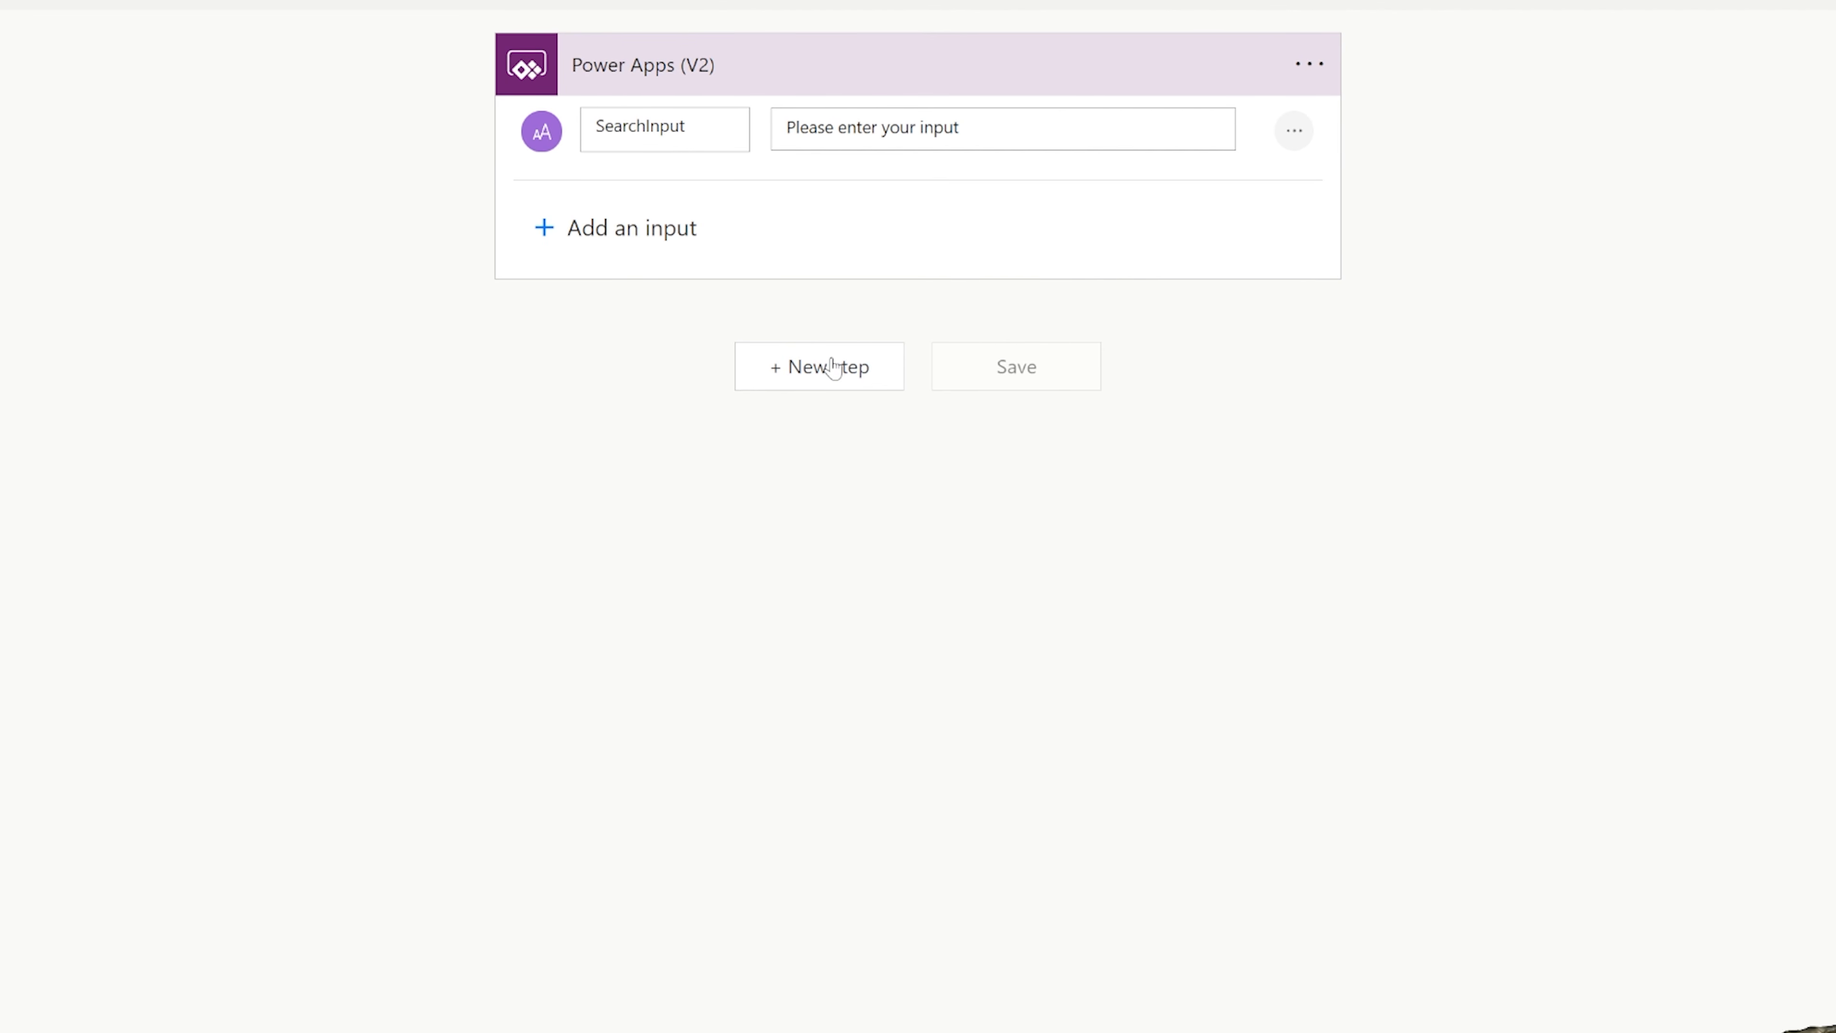
Add a SharePoint Get items action for the InspectionsPowerApp site and its Inspections list.
click(894, 367)
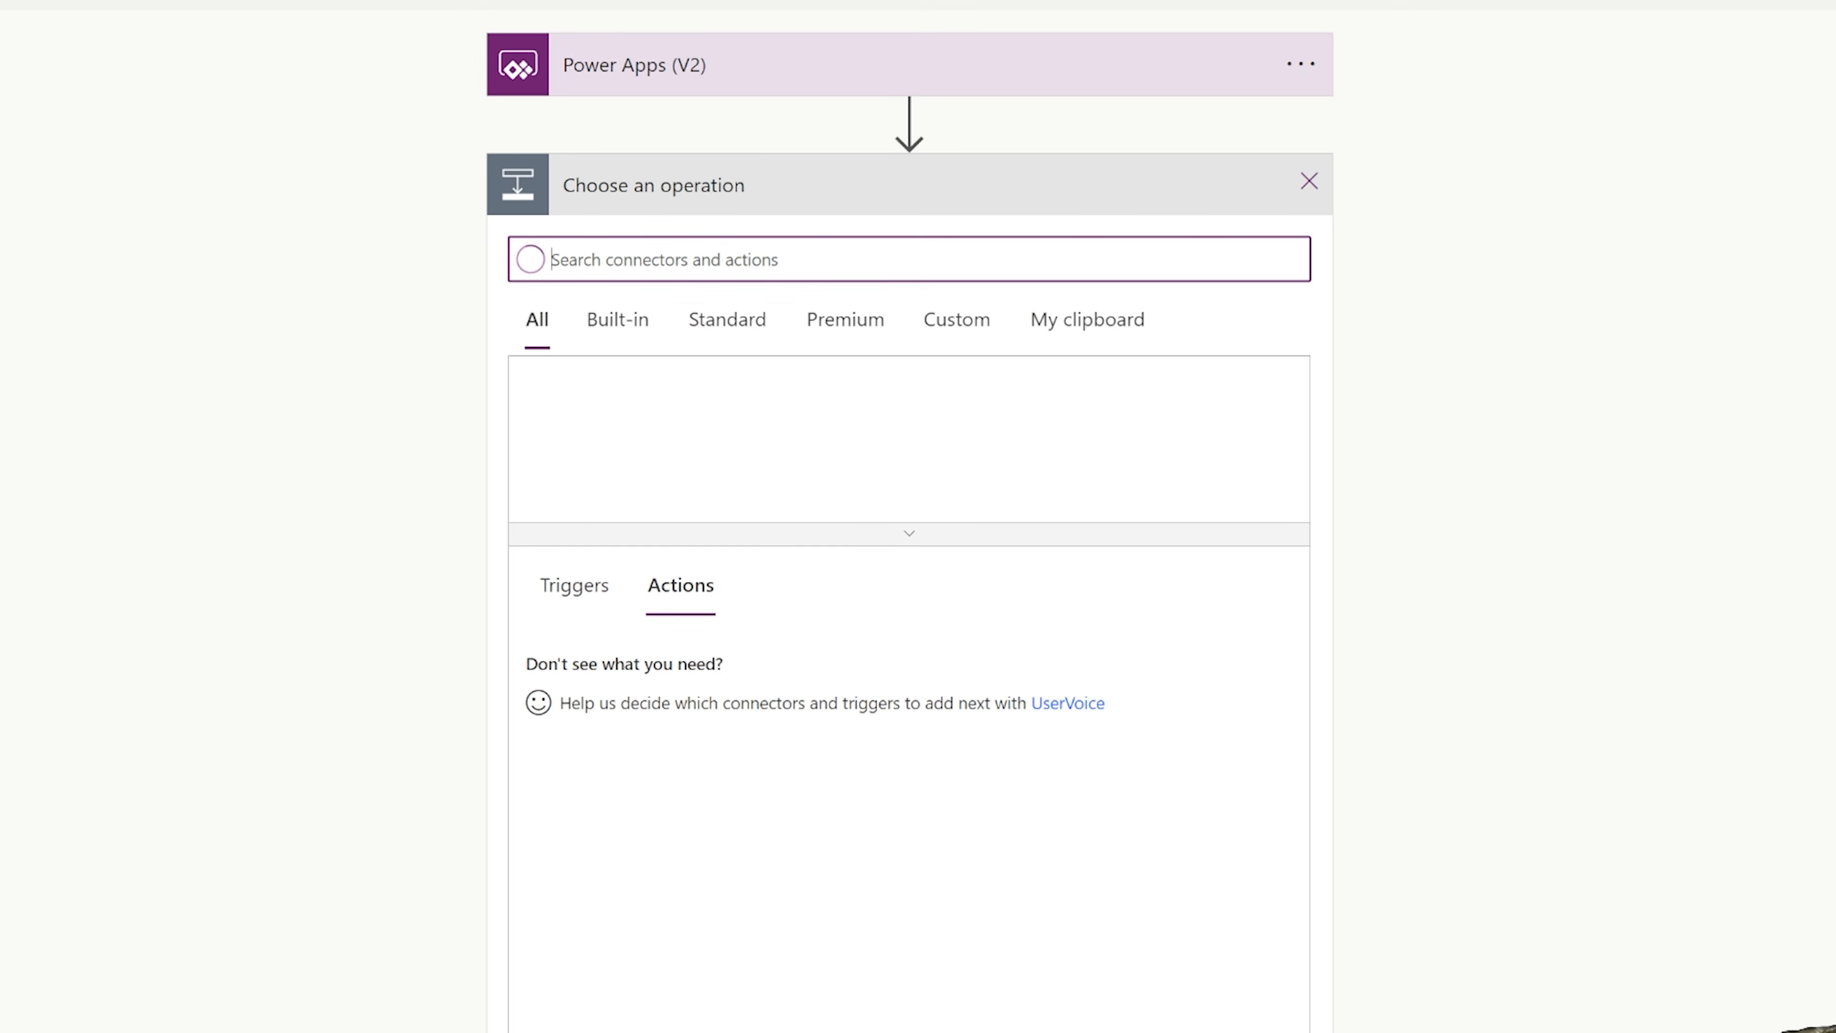
text(sharepoint)
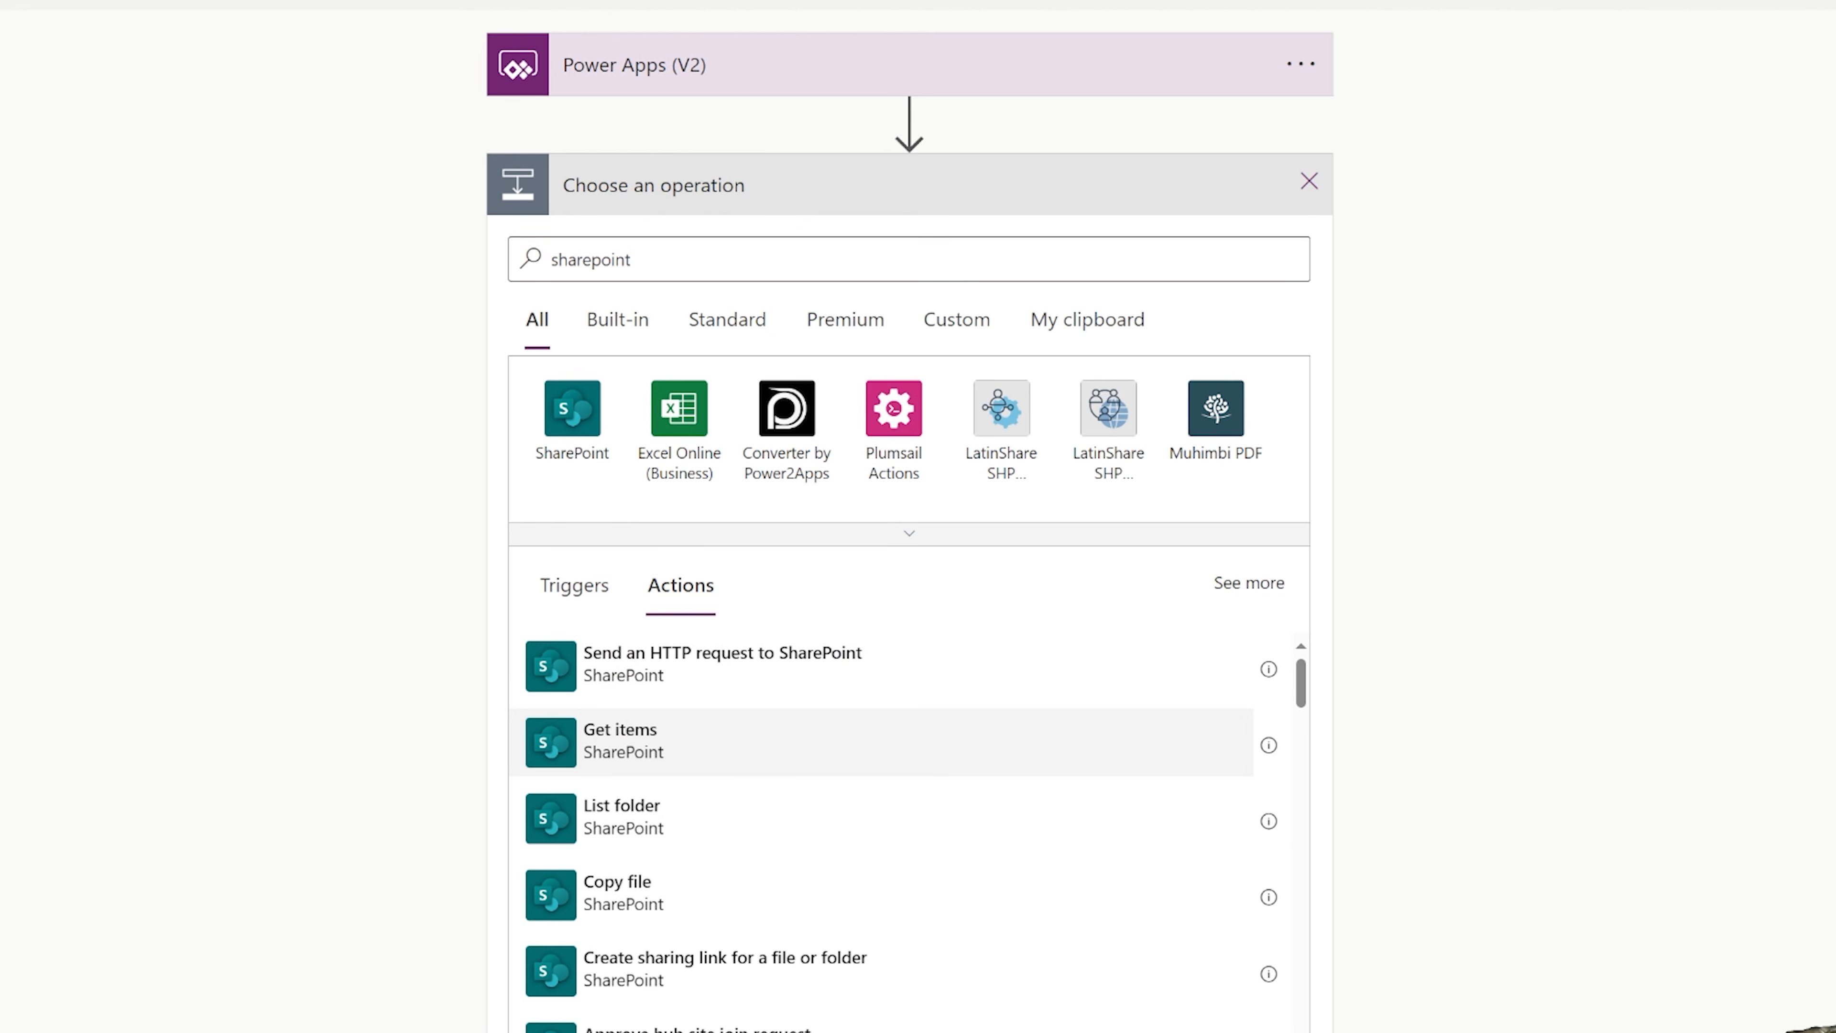
click(635, 747)
click(1284, 250)
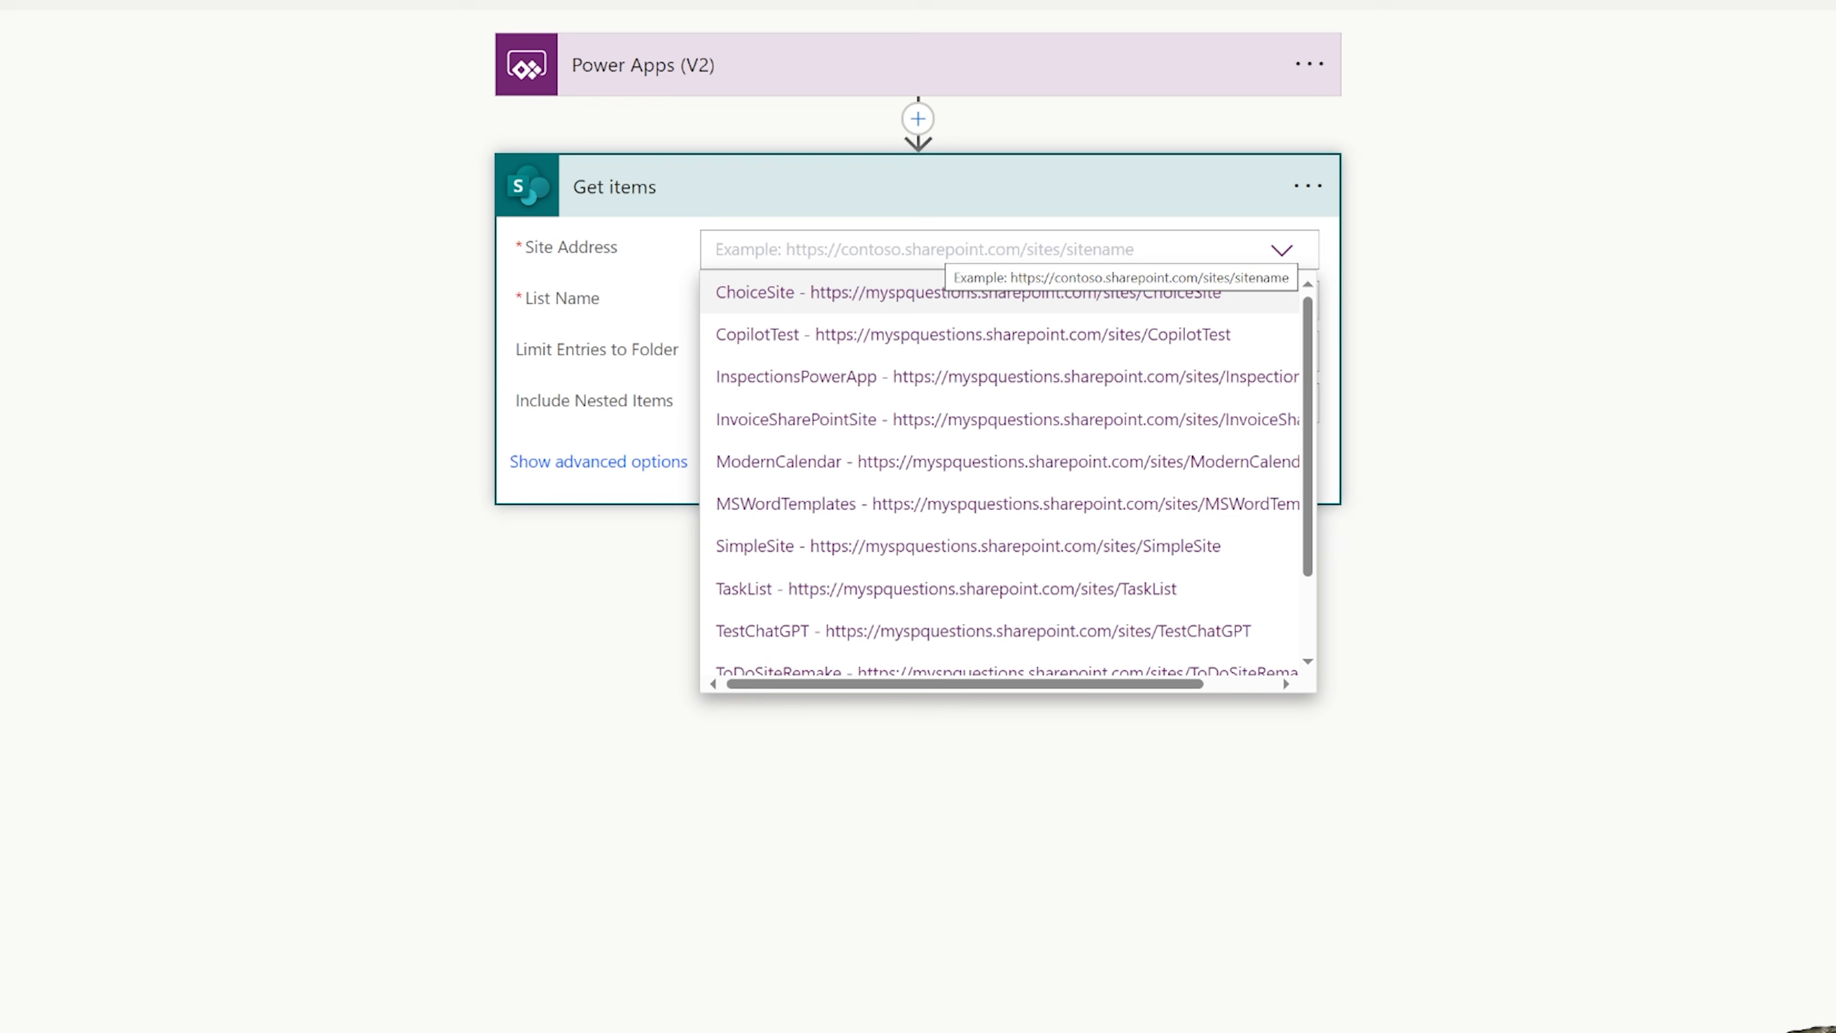
click(784, 386)
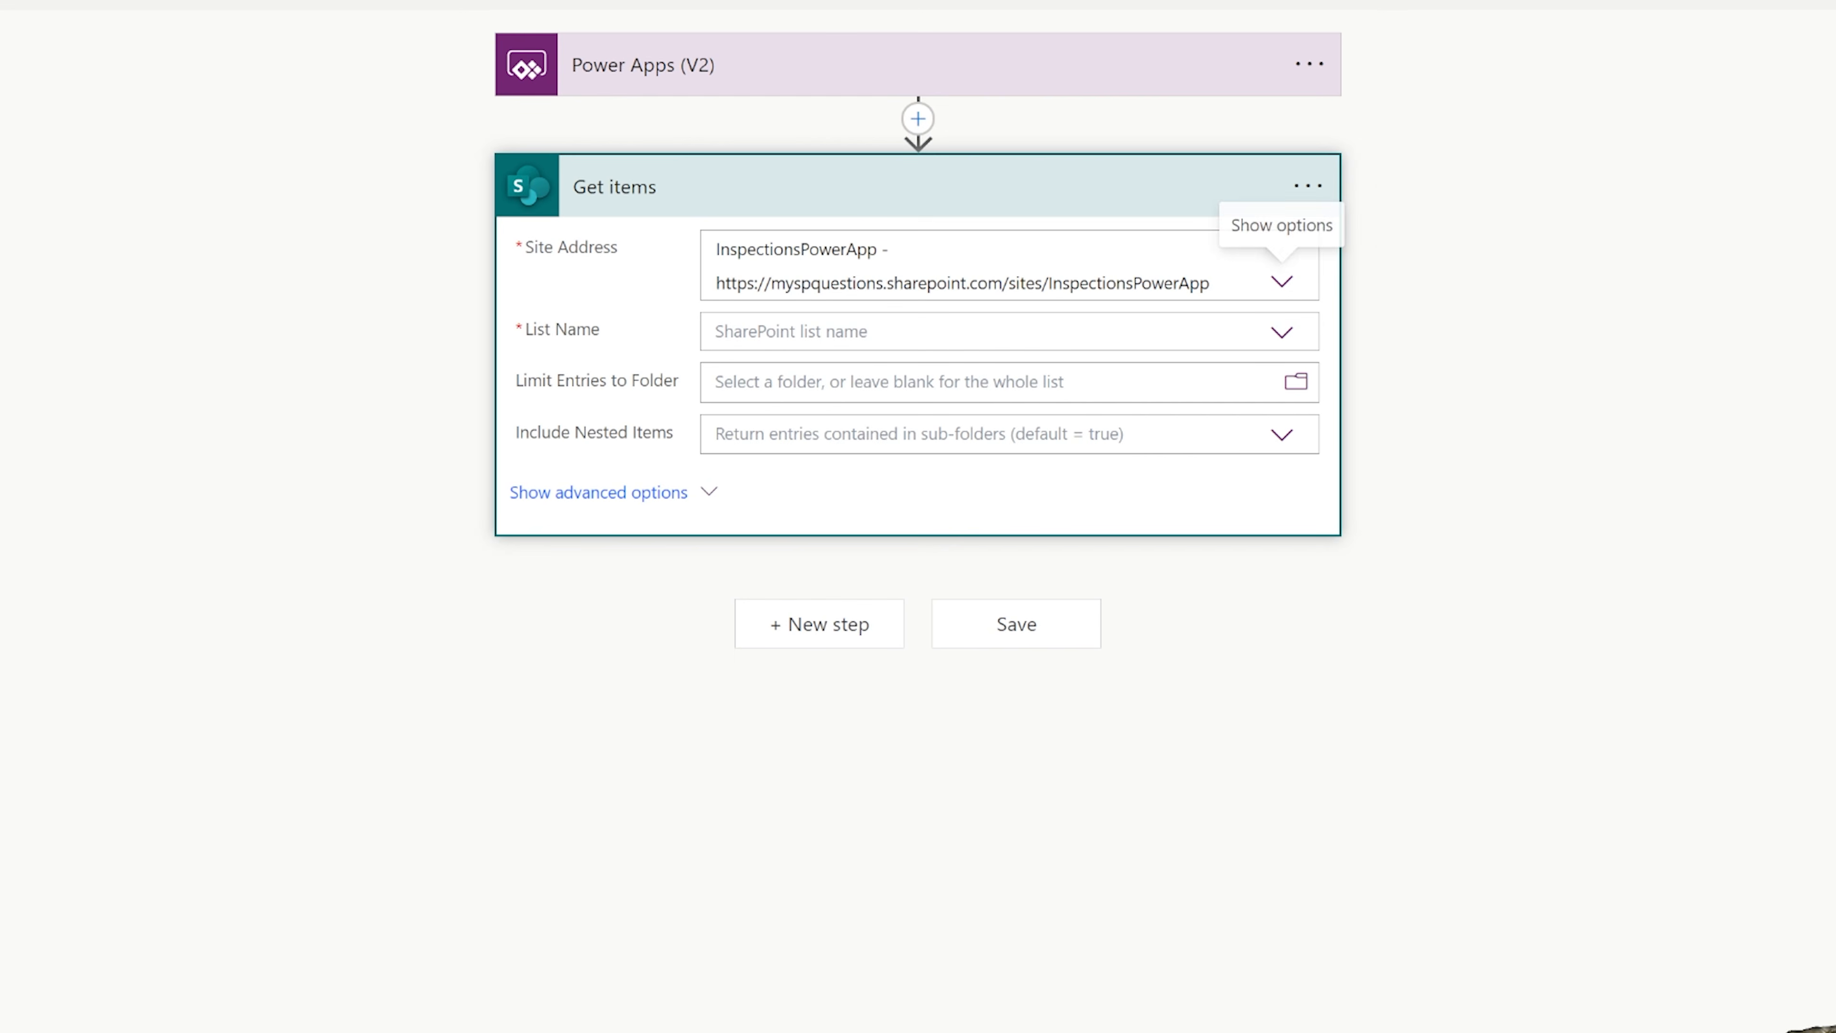
click(1282, 332)
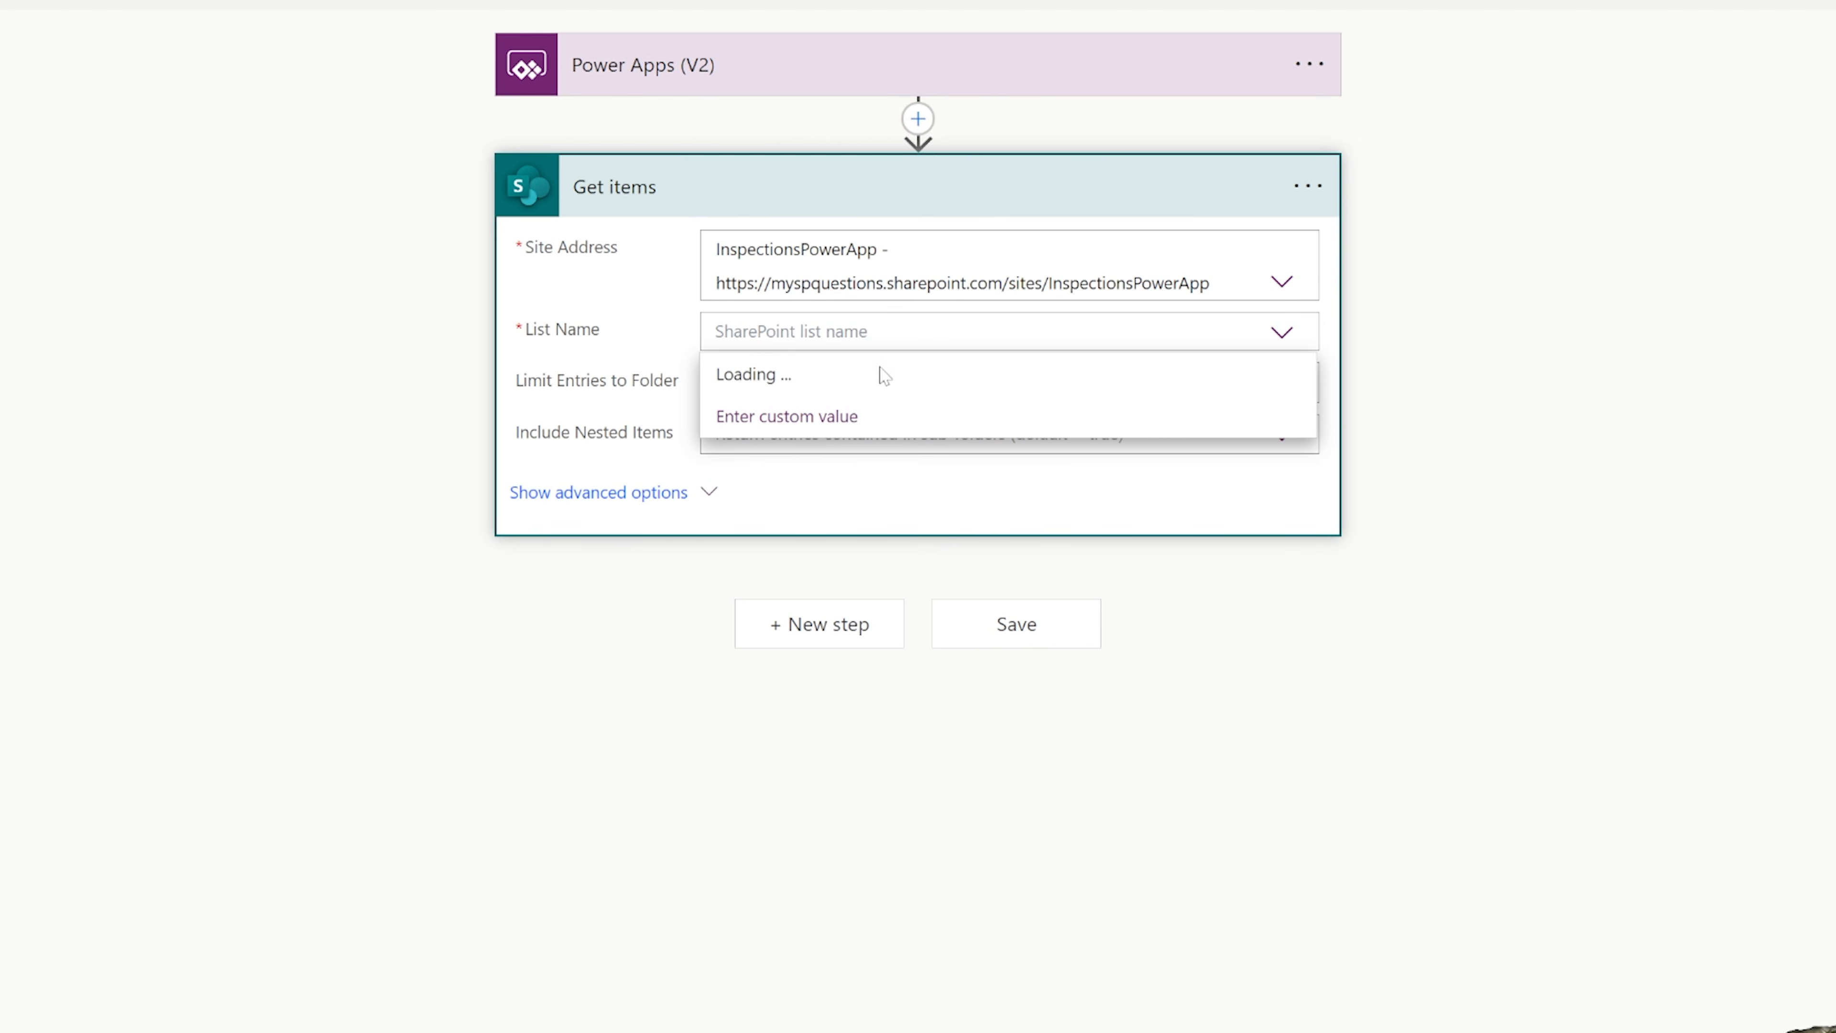
click(765, 416)
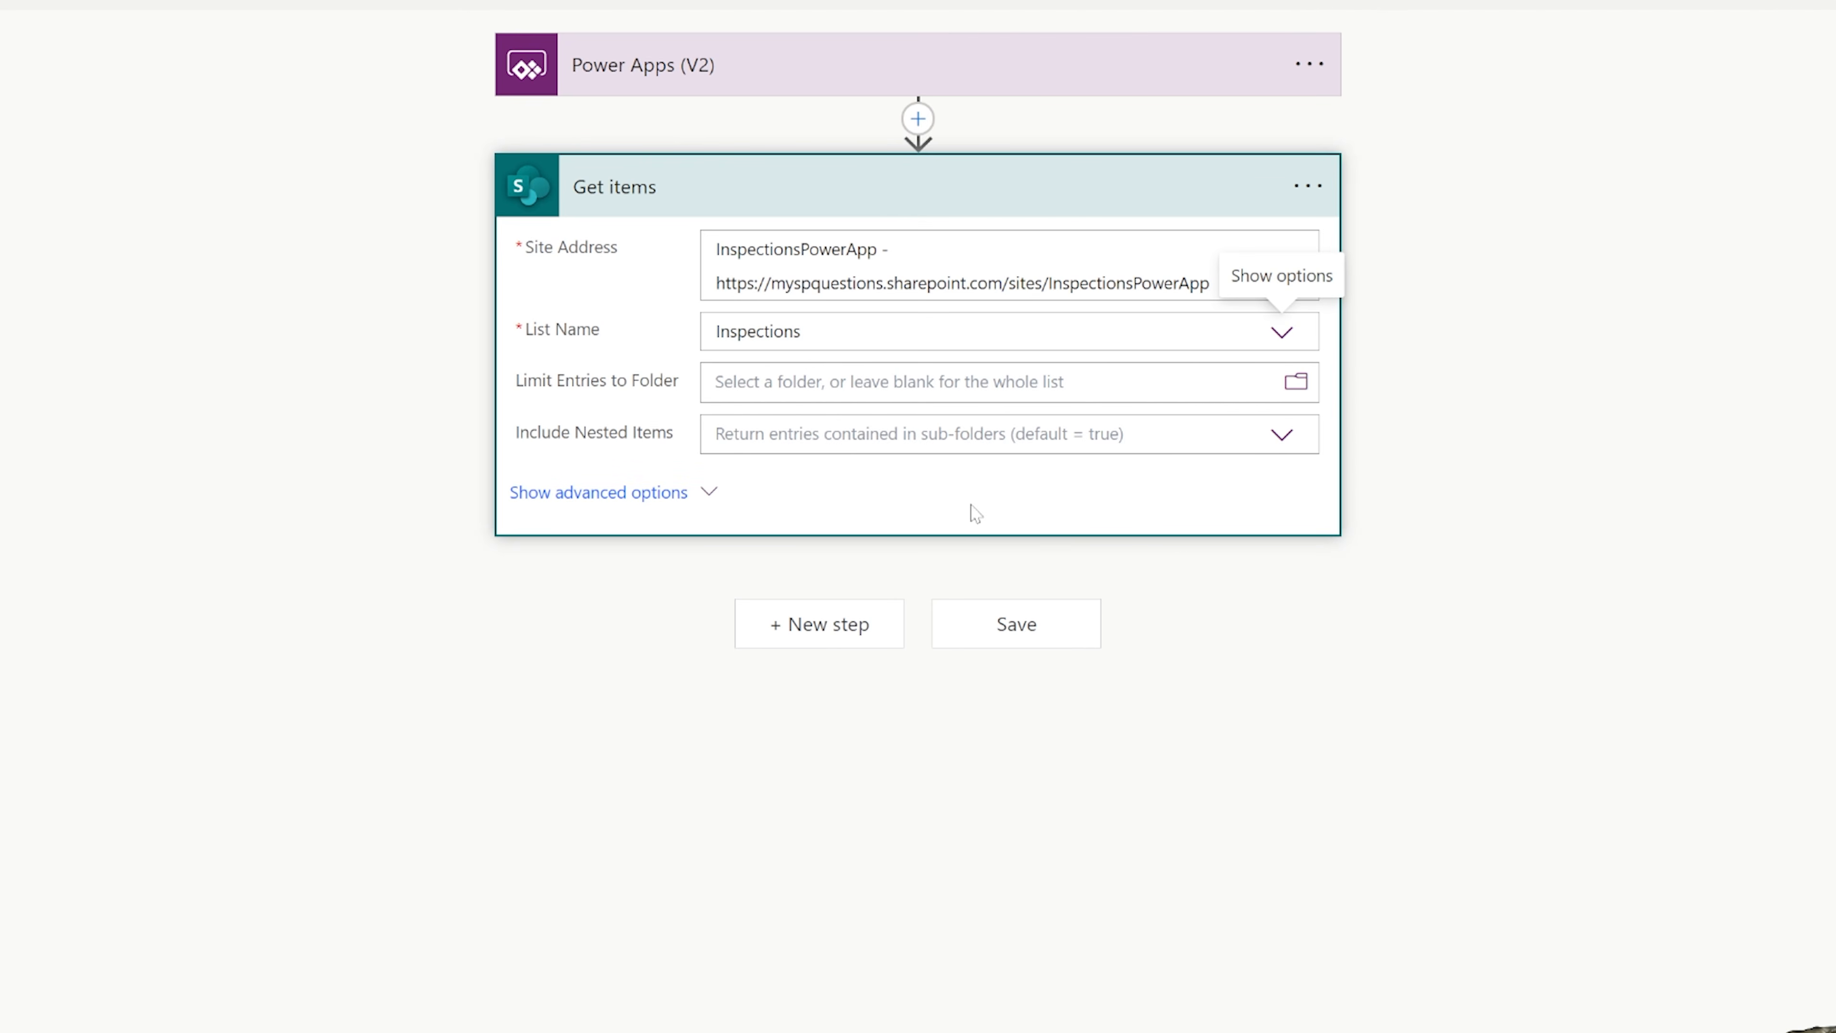
Set the Get items Filter Query to substringof('SearchInput',Title) using the SearchInput dynamic content, and the Top Count to 100.
click(633, 494)
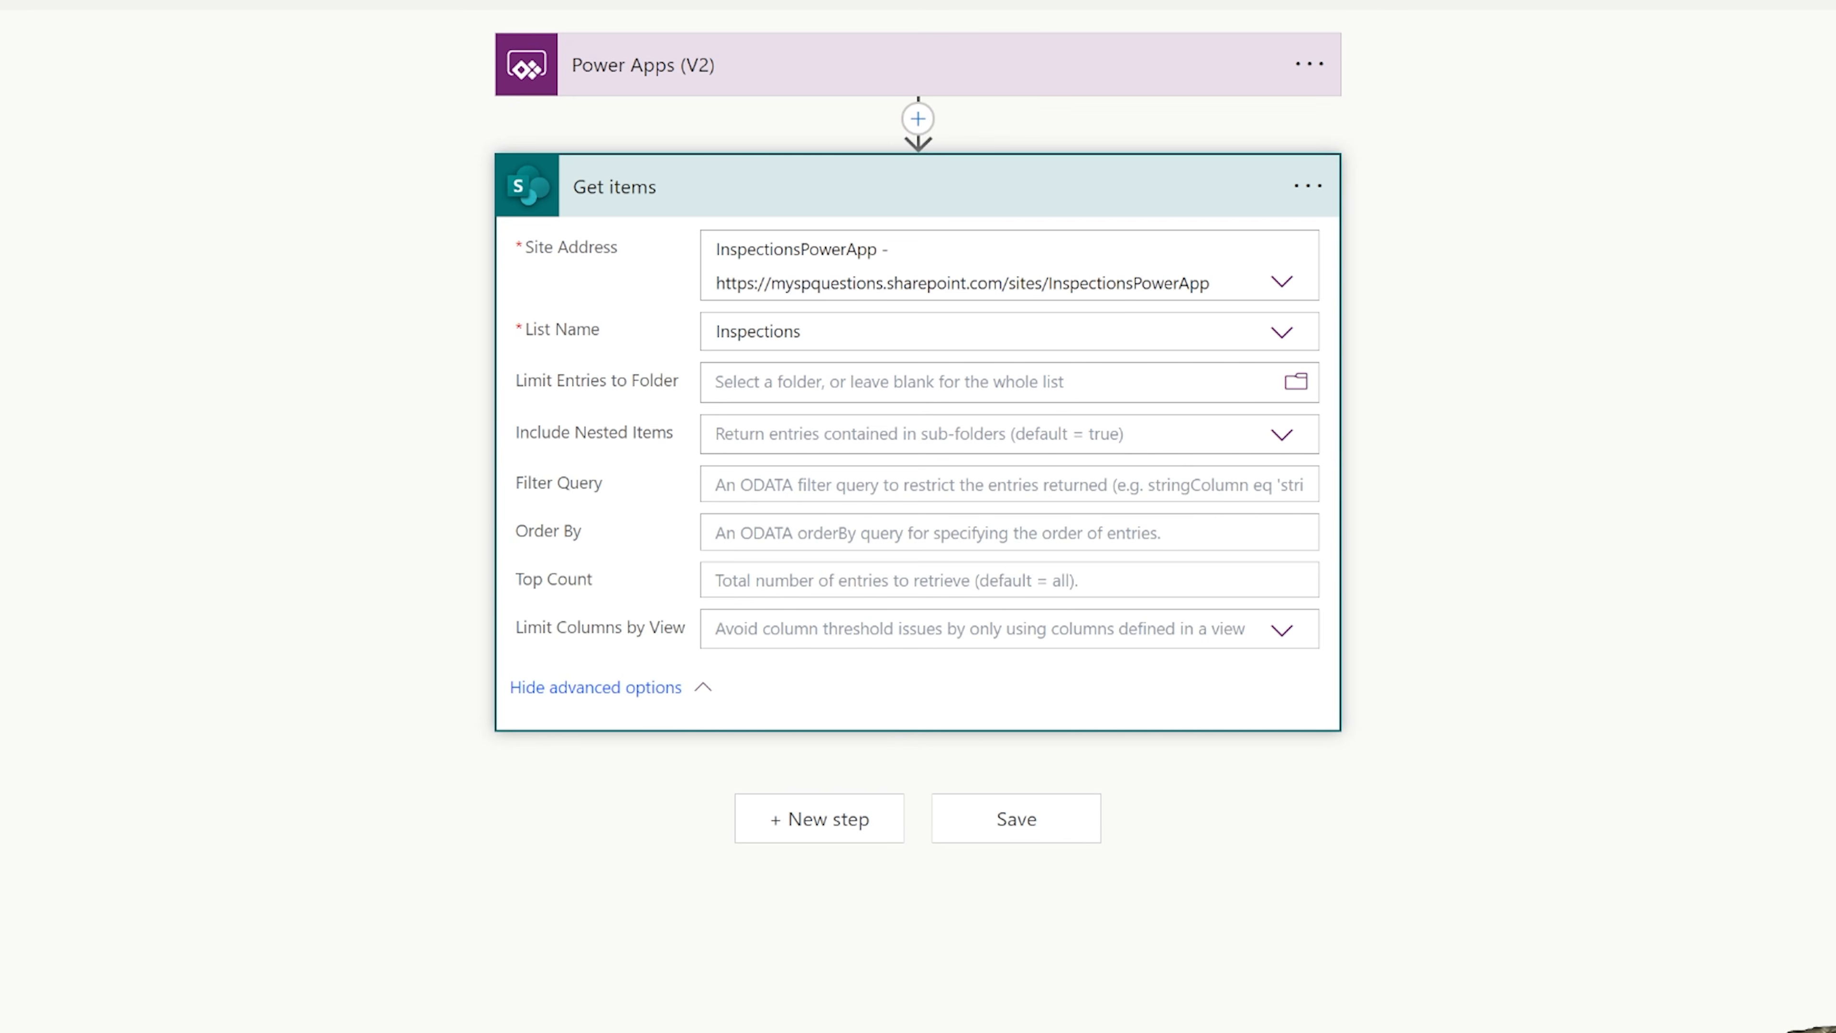
click(1127, 485)
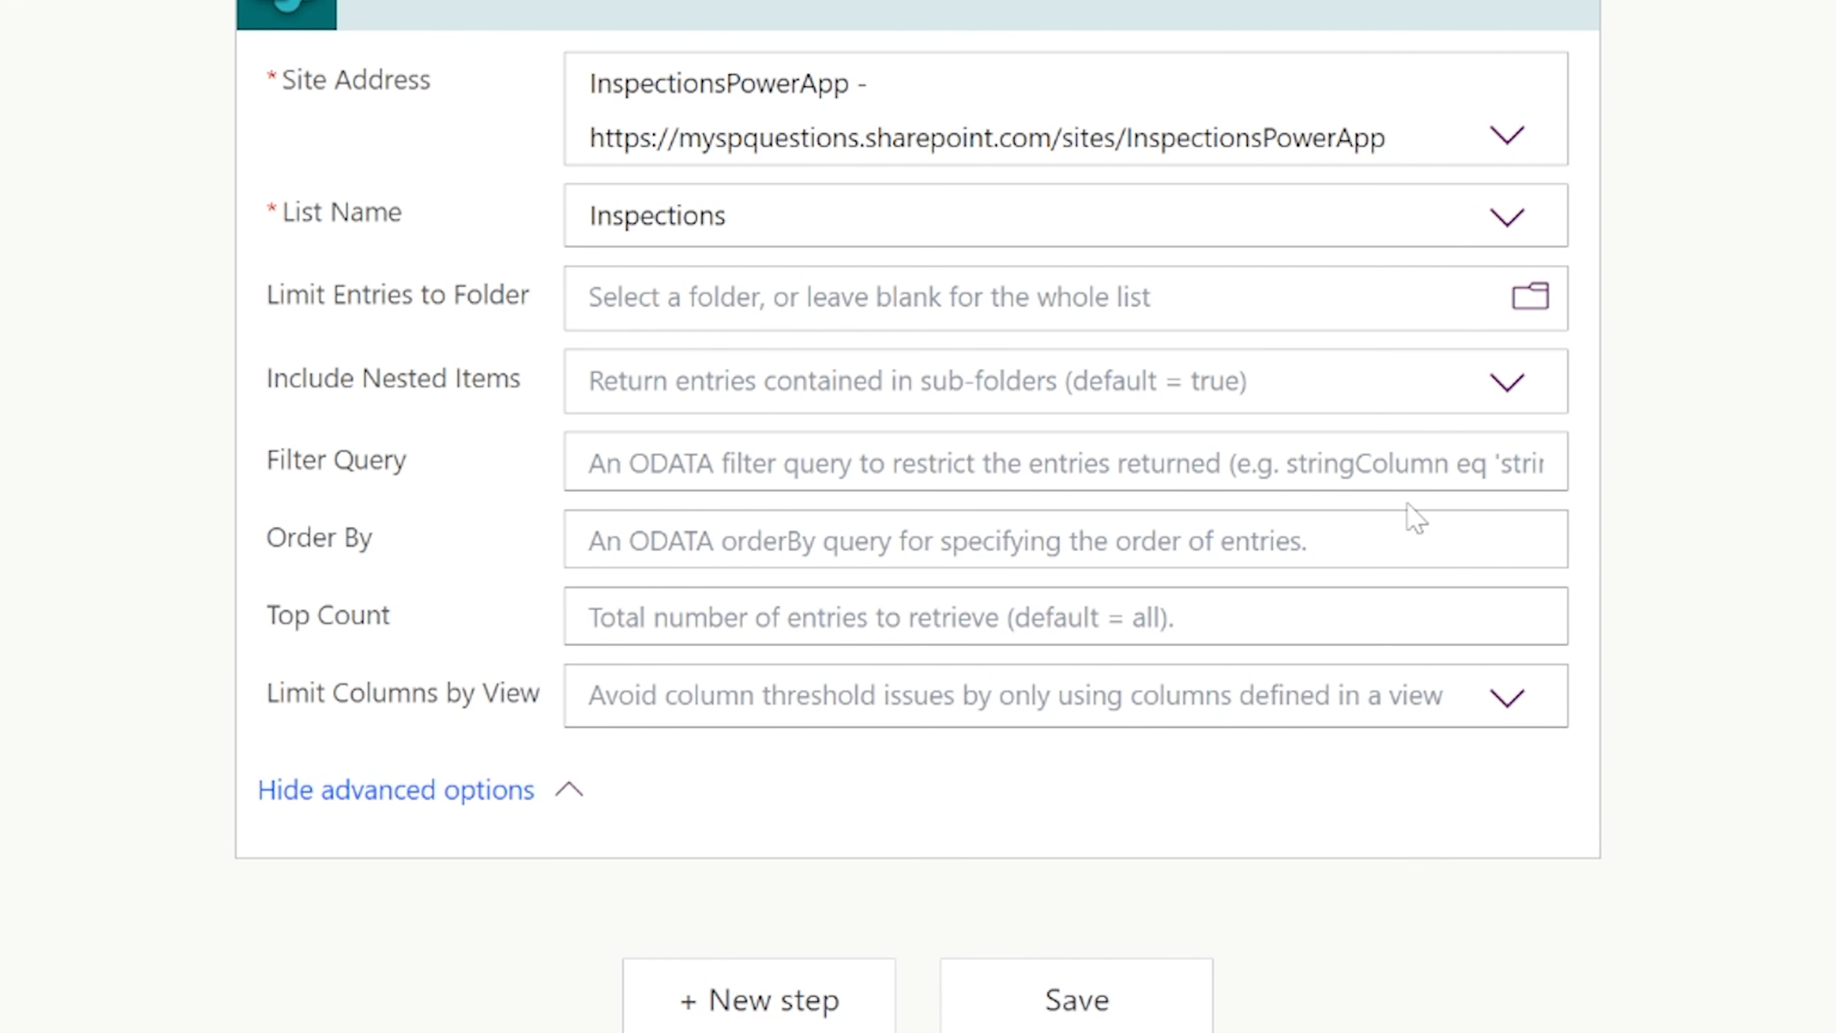
click(1065, 462)
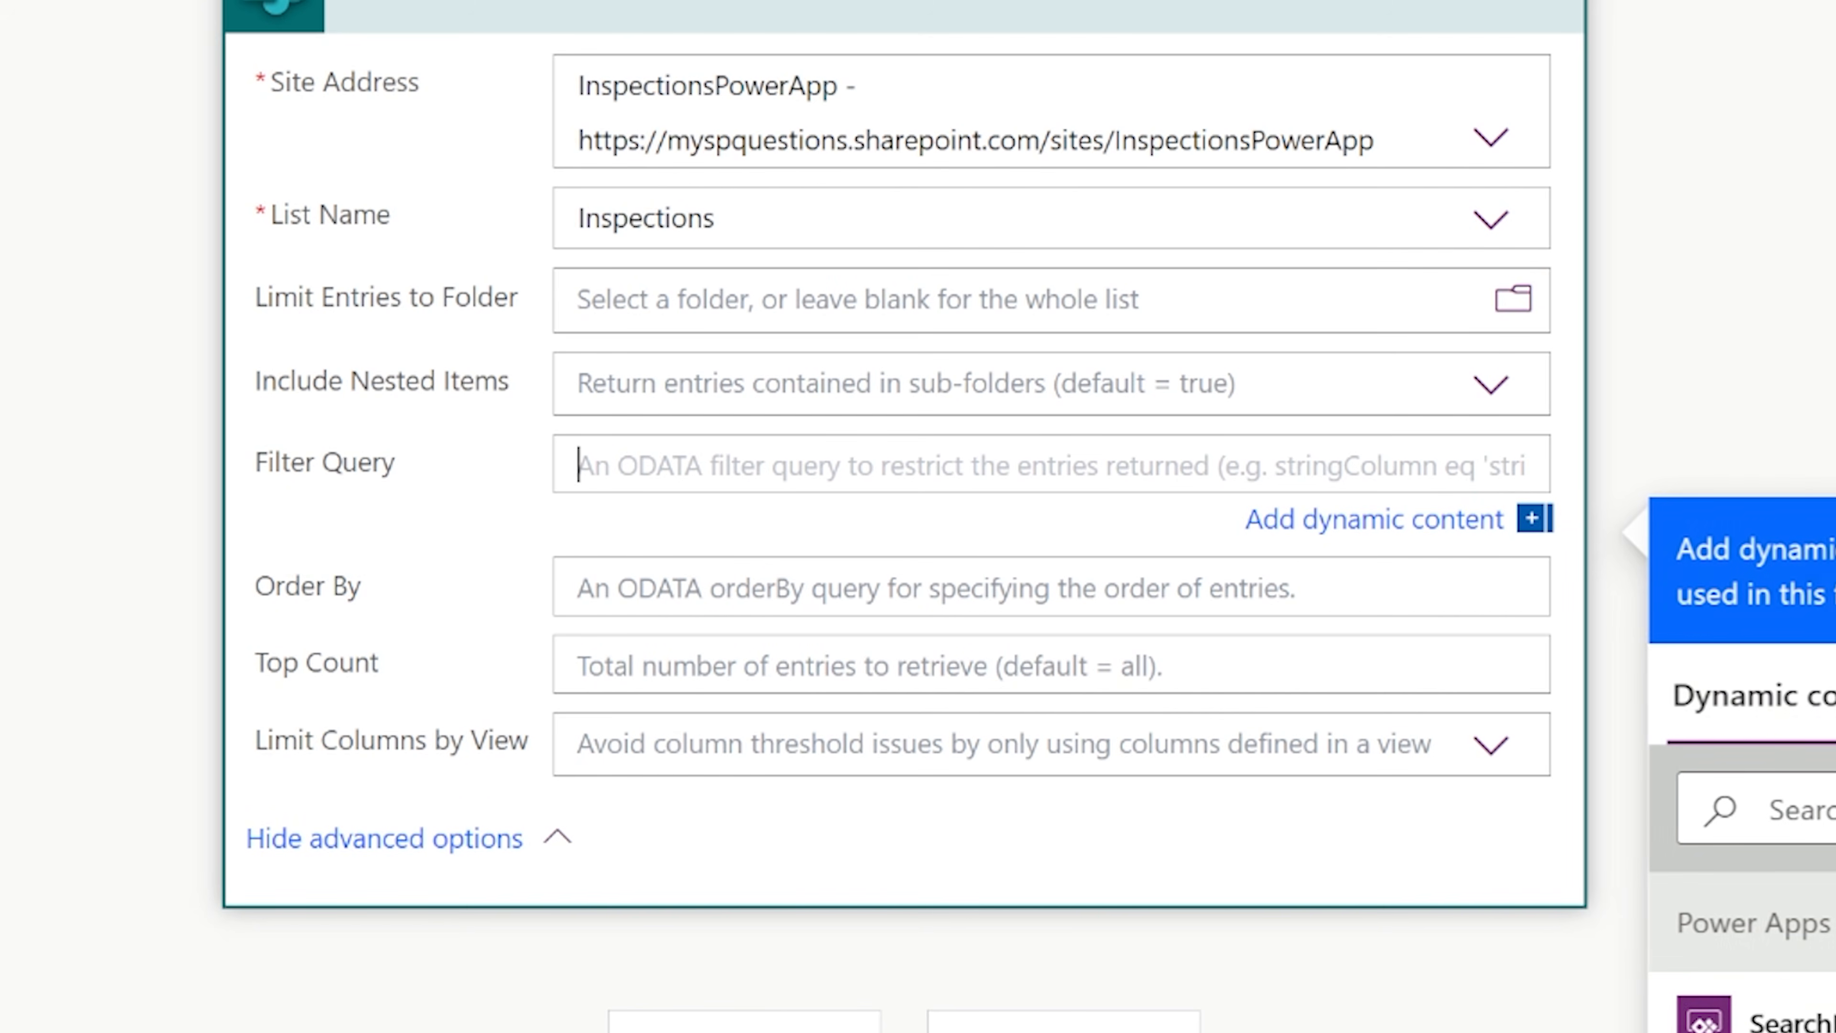
text(s)
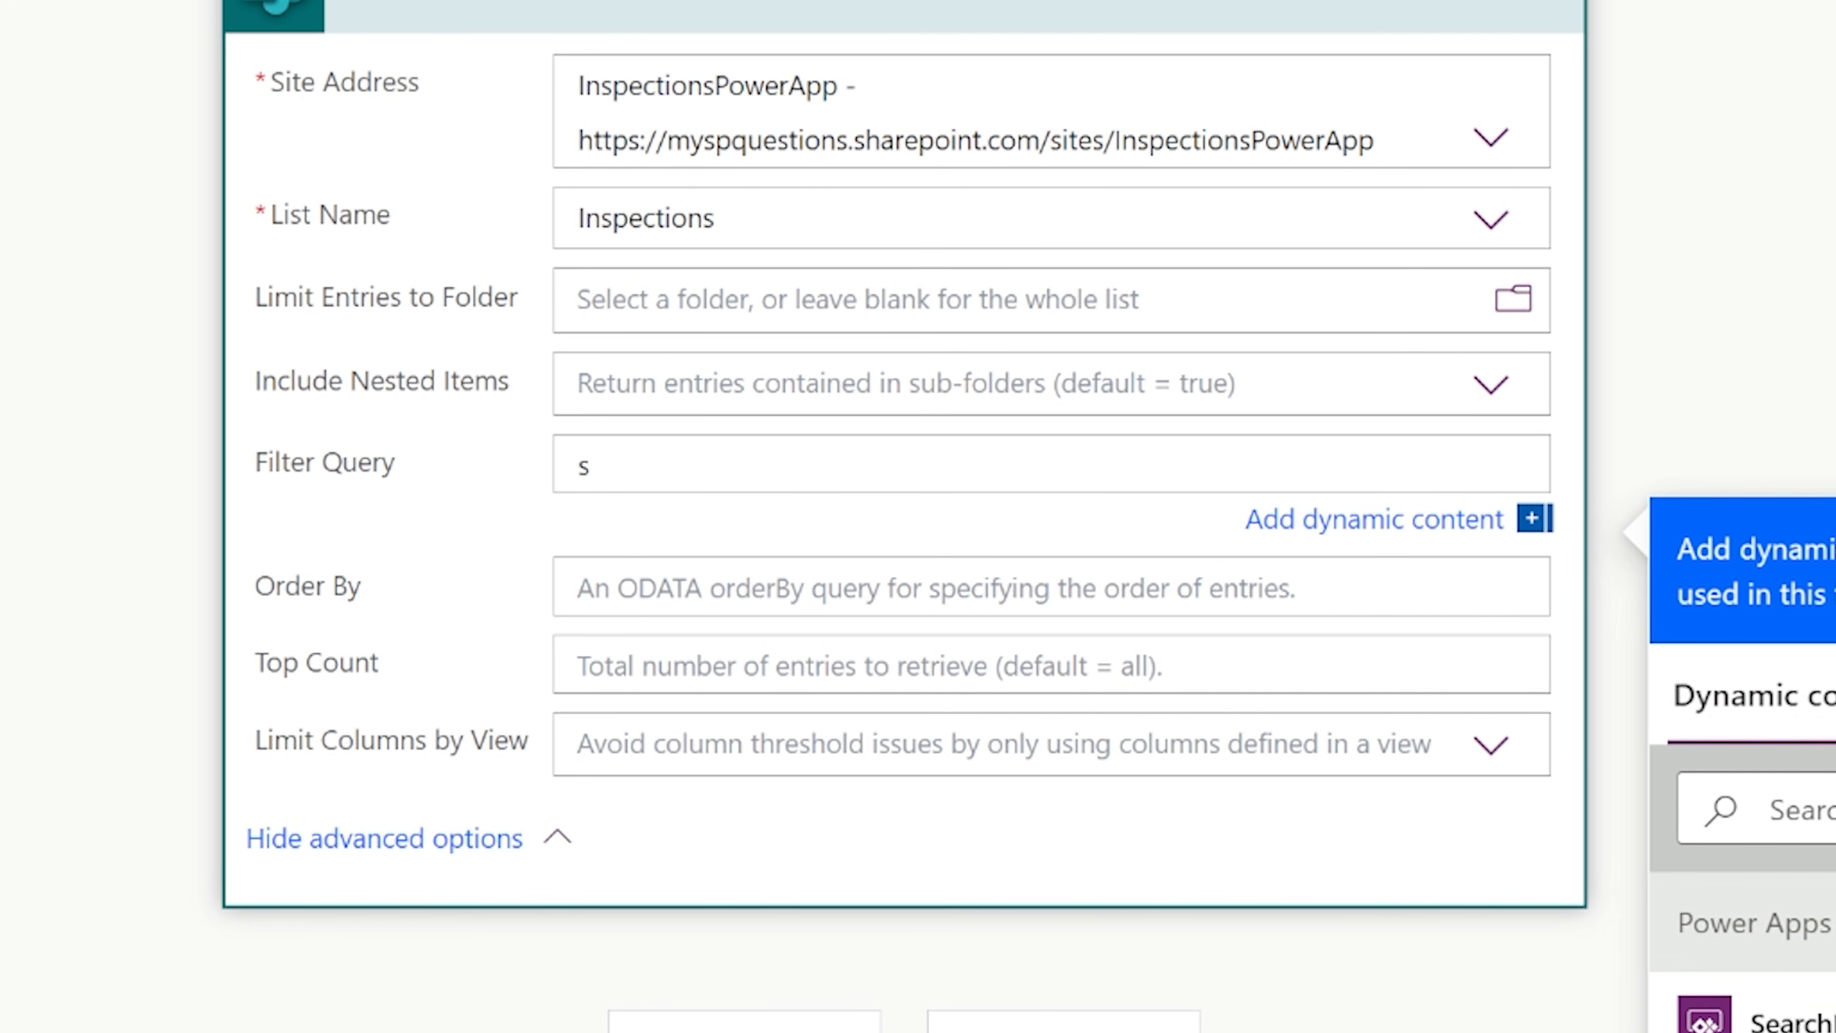
text(ubstringof)
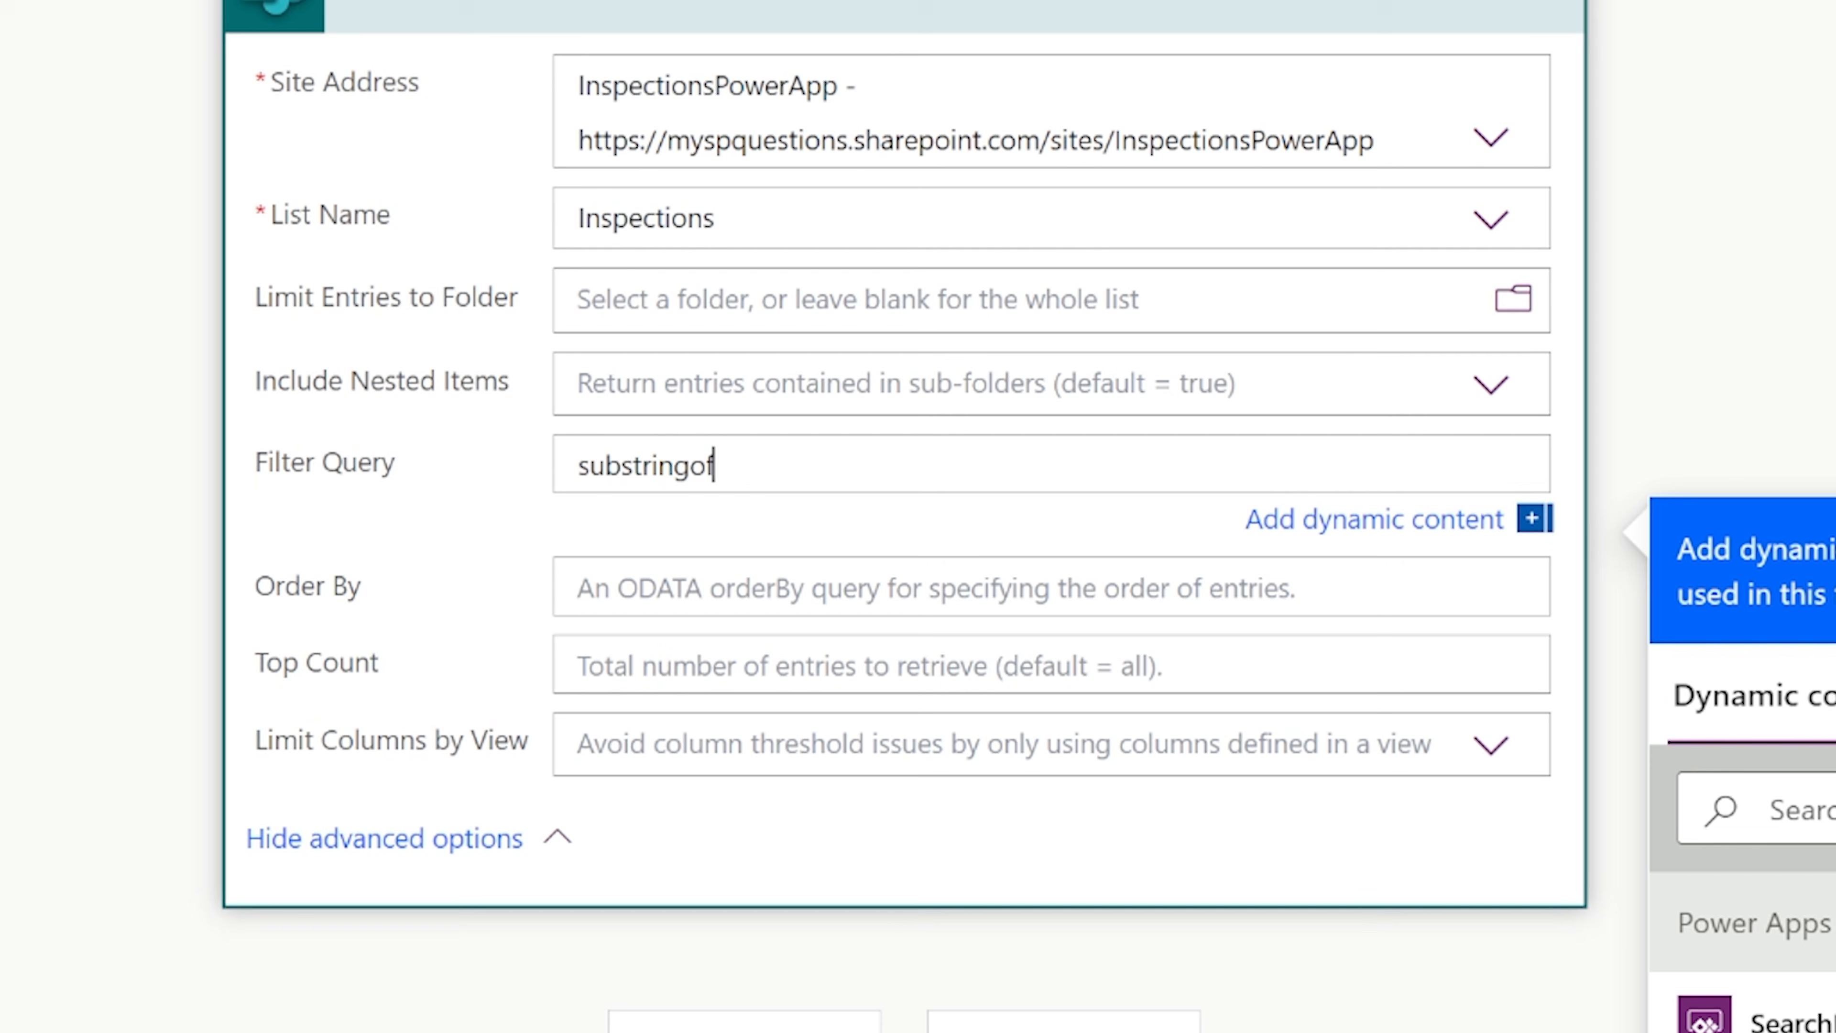
text((')
click(1764, 1020)
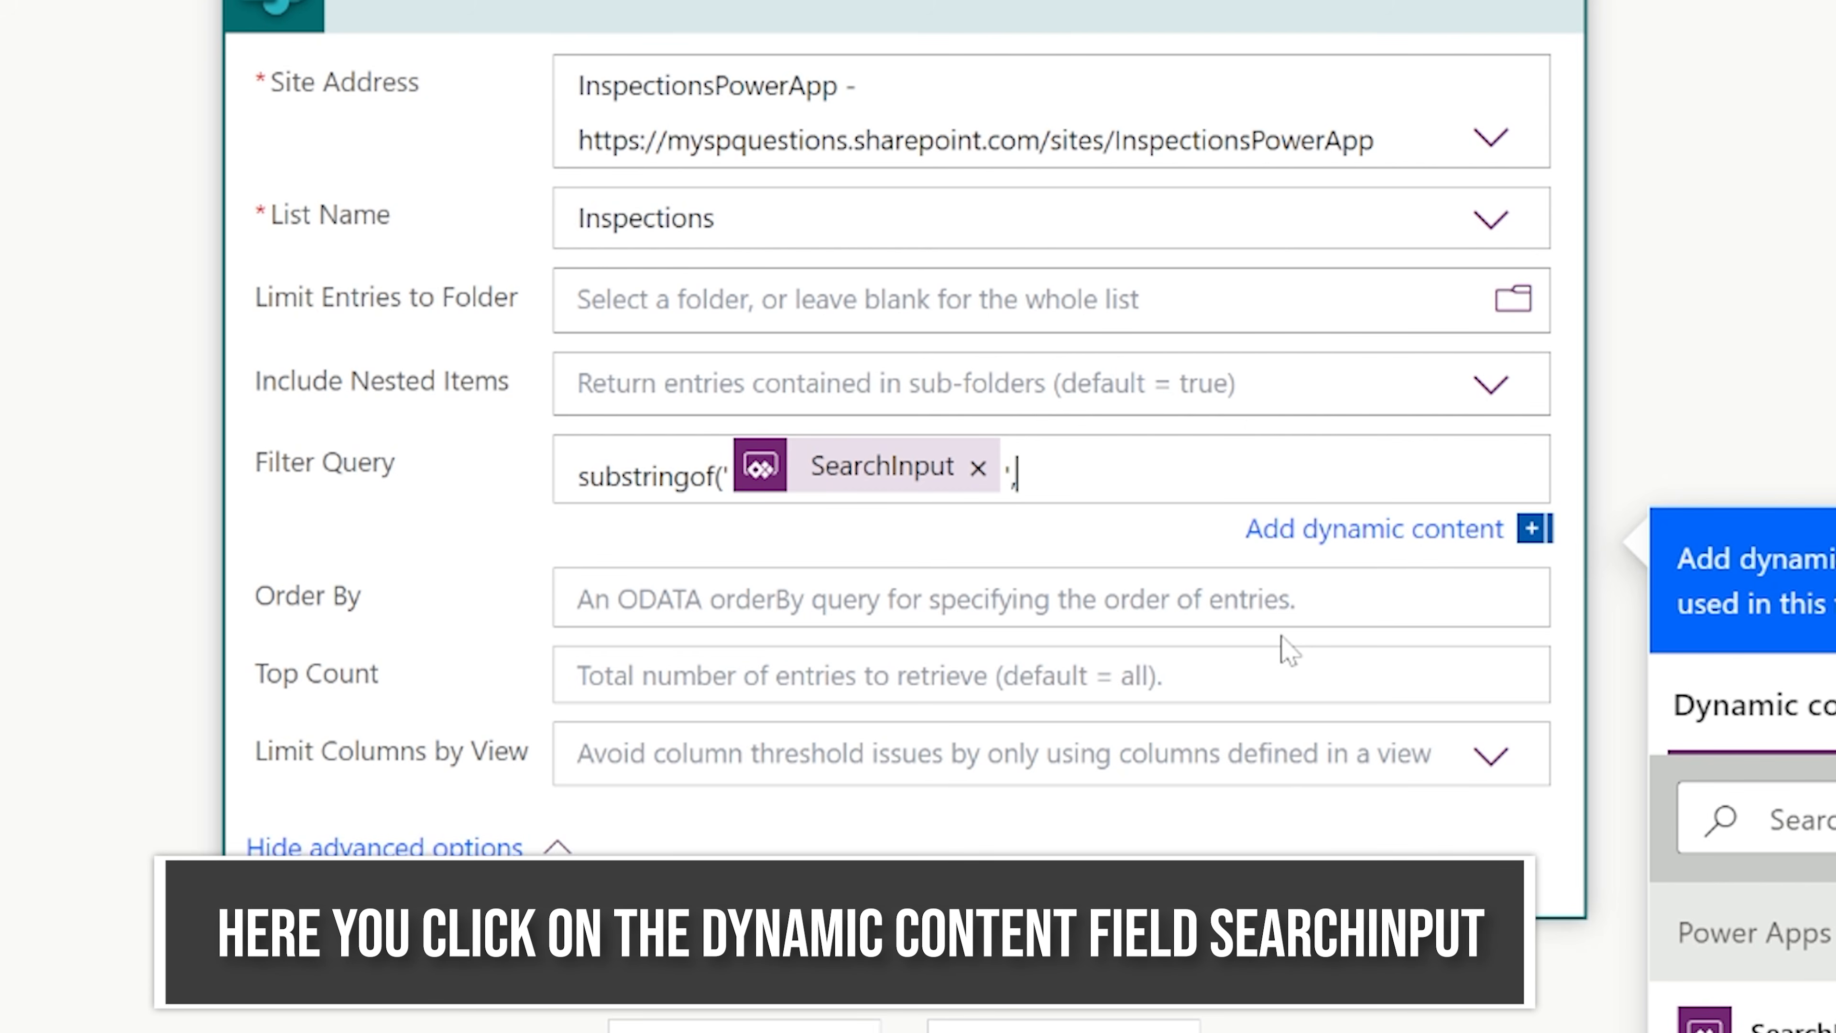
text(',Title)
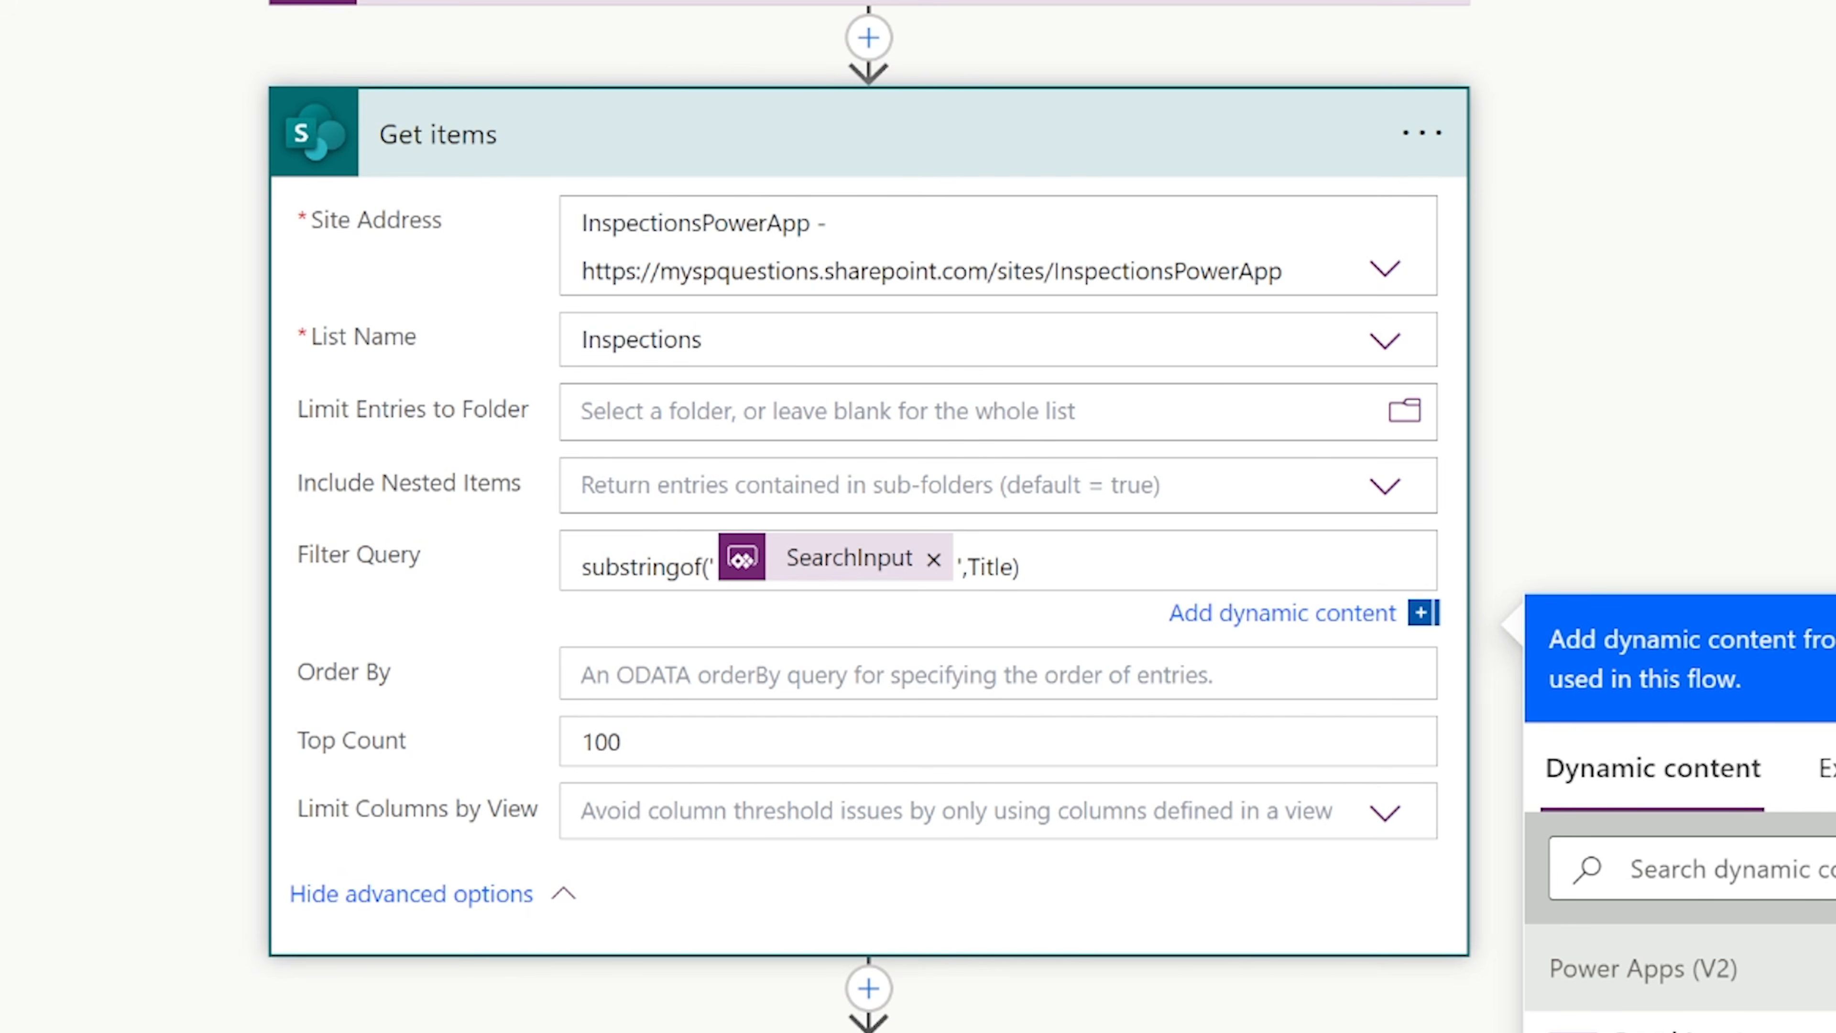
Extend the Filter Query with or substringof('SearchInput', CustomerName), using the SearchInput dynamic content again.
click(1191, 539)
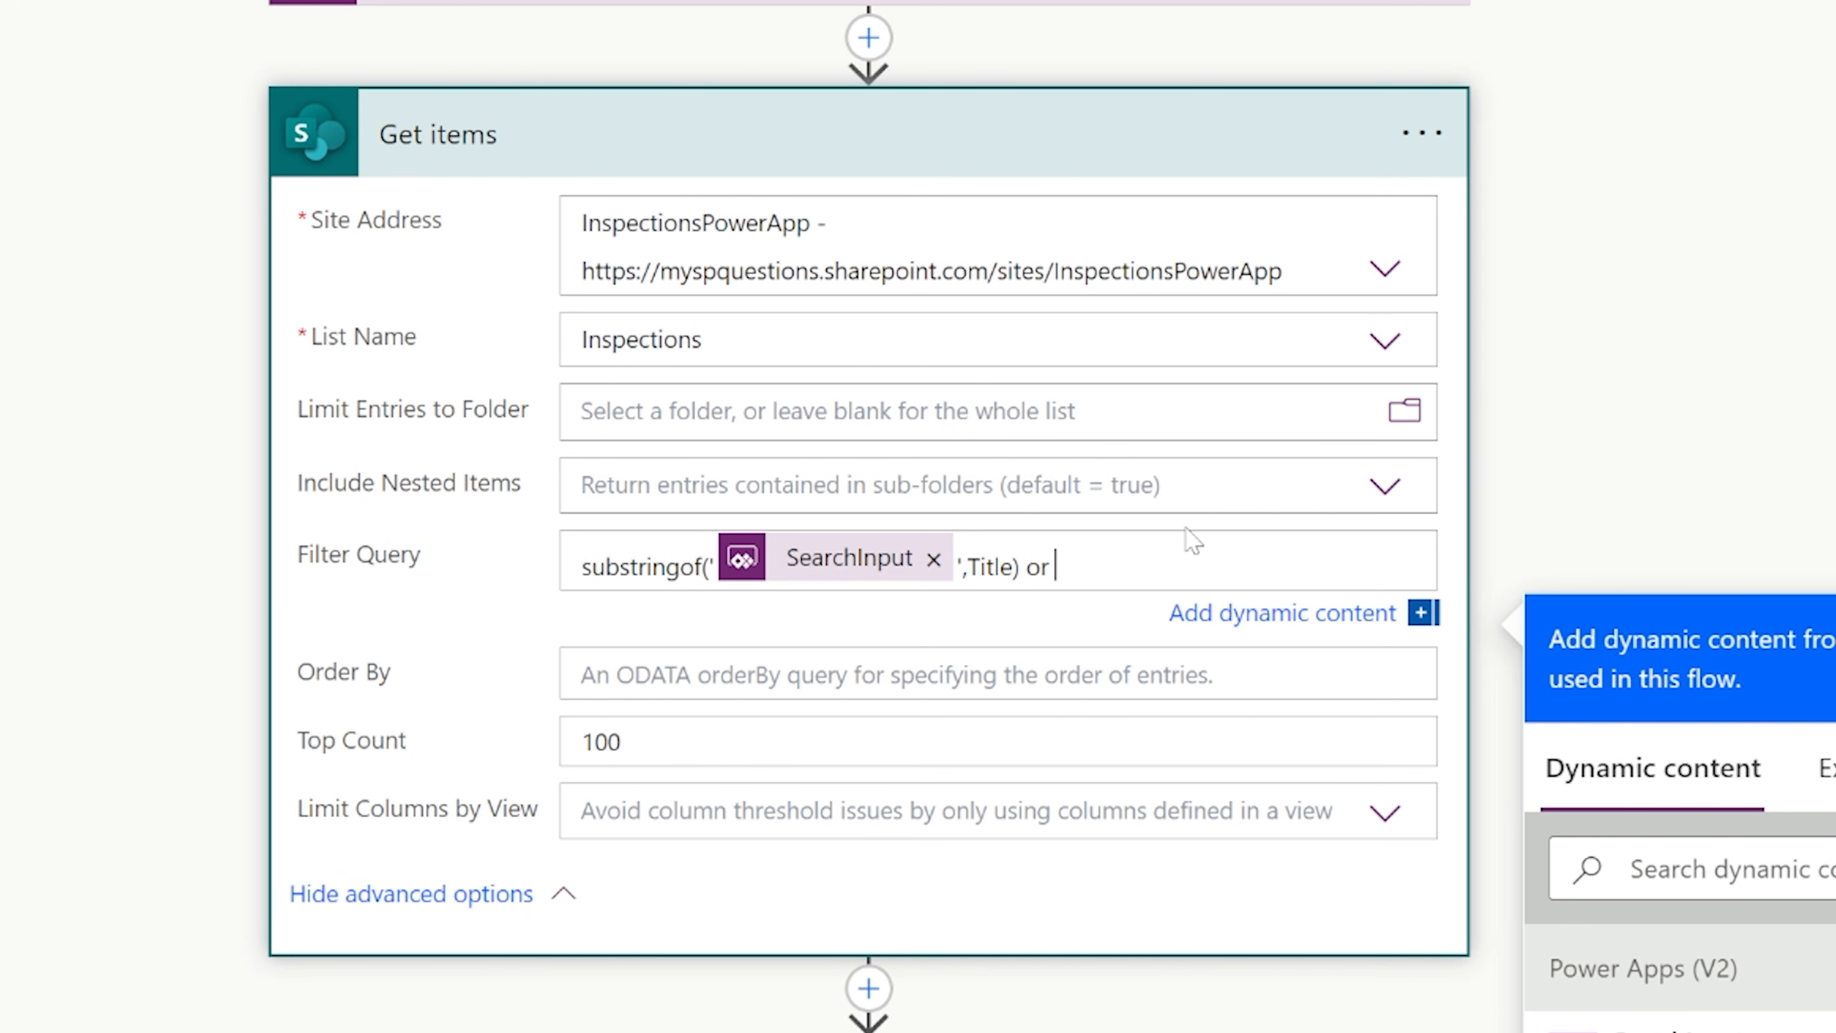
text(or substringof(')
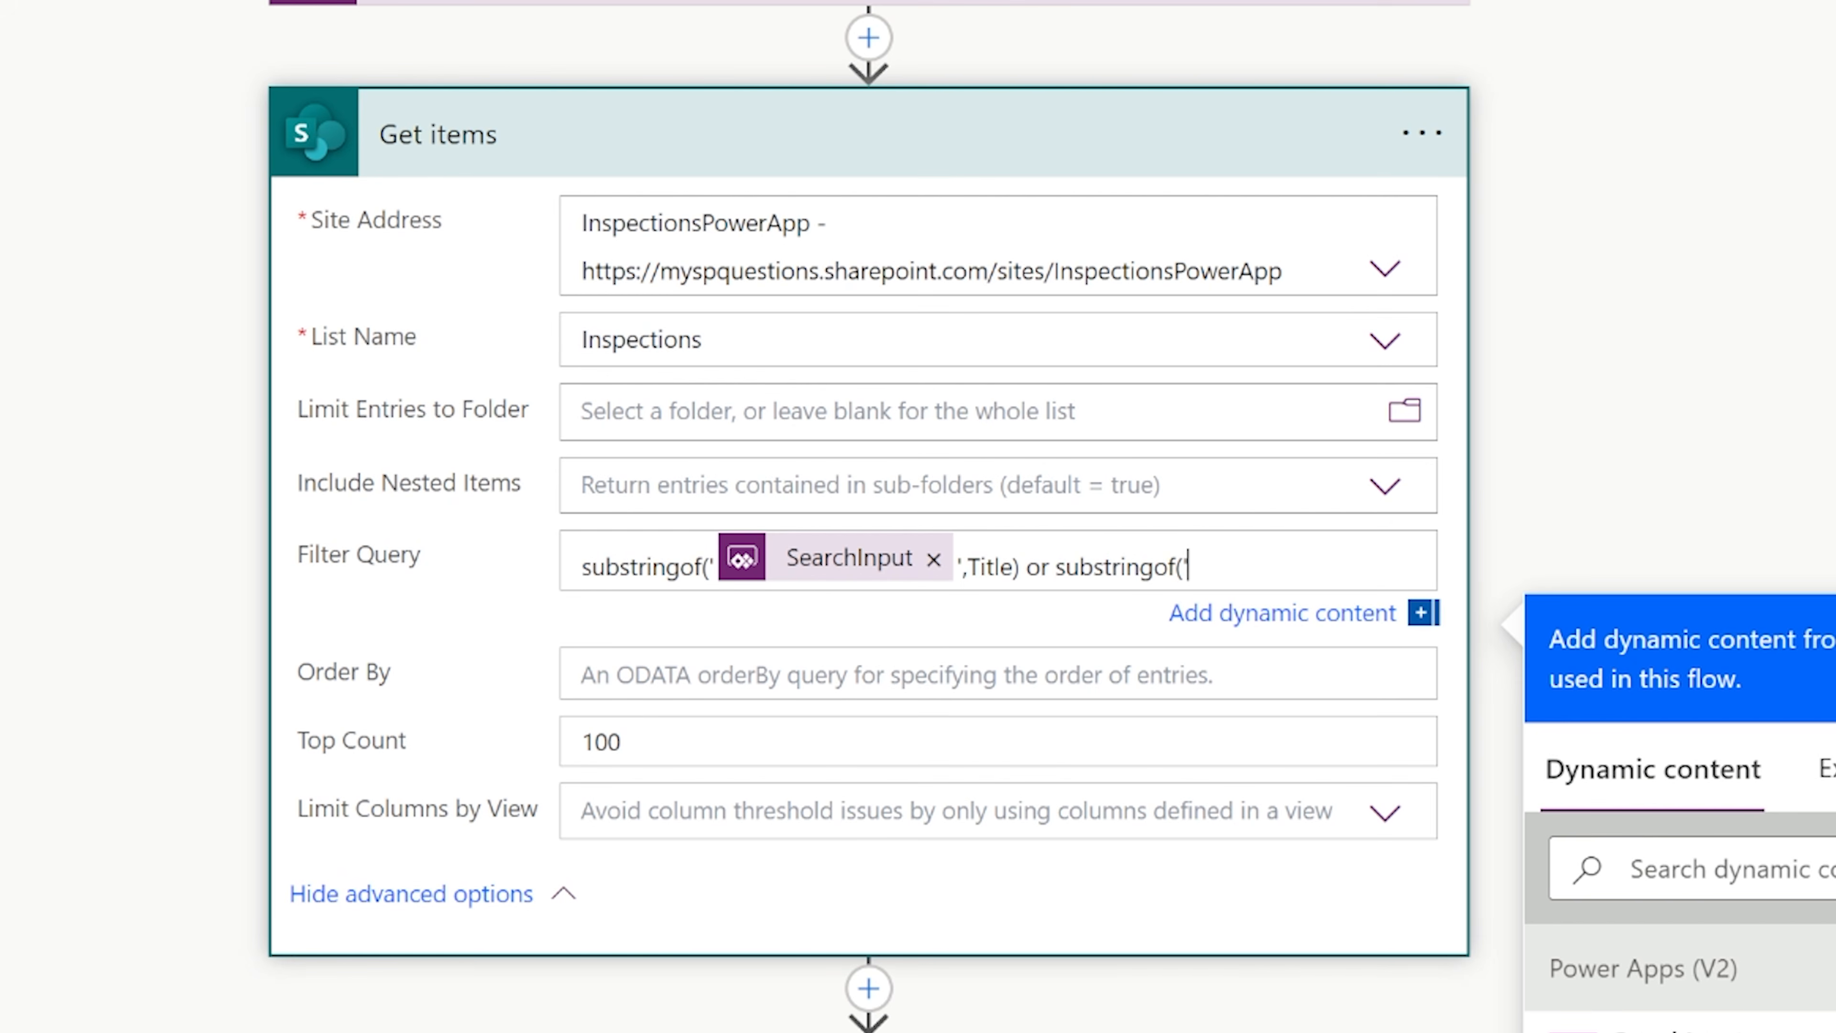
click(1655, 1030)
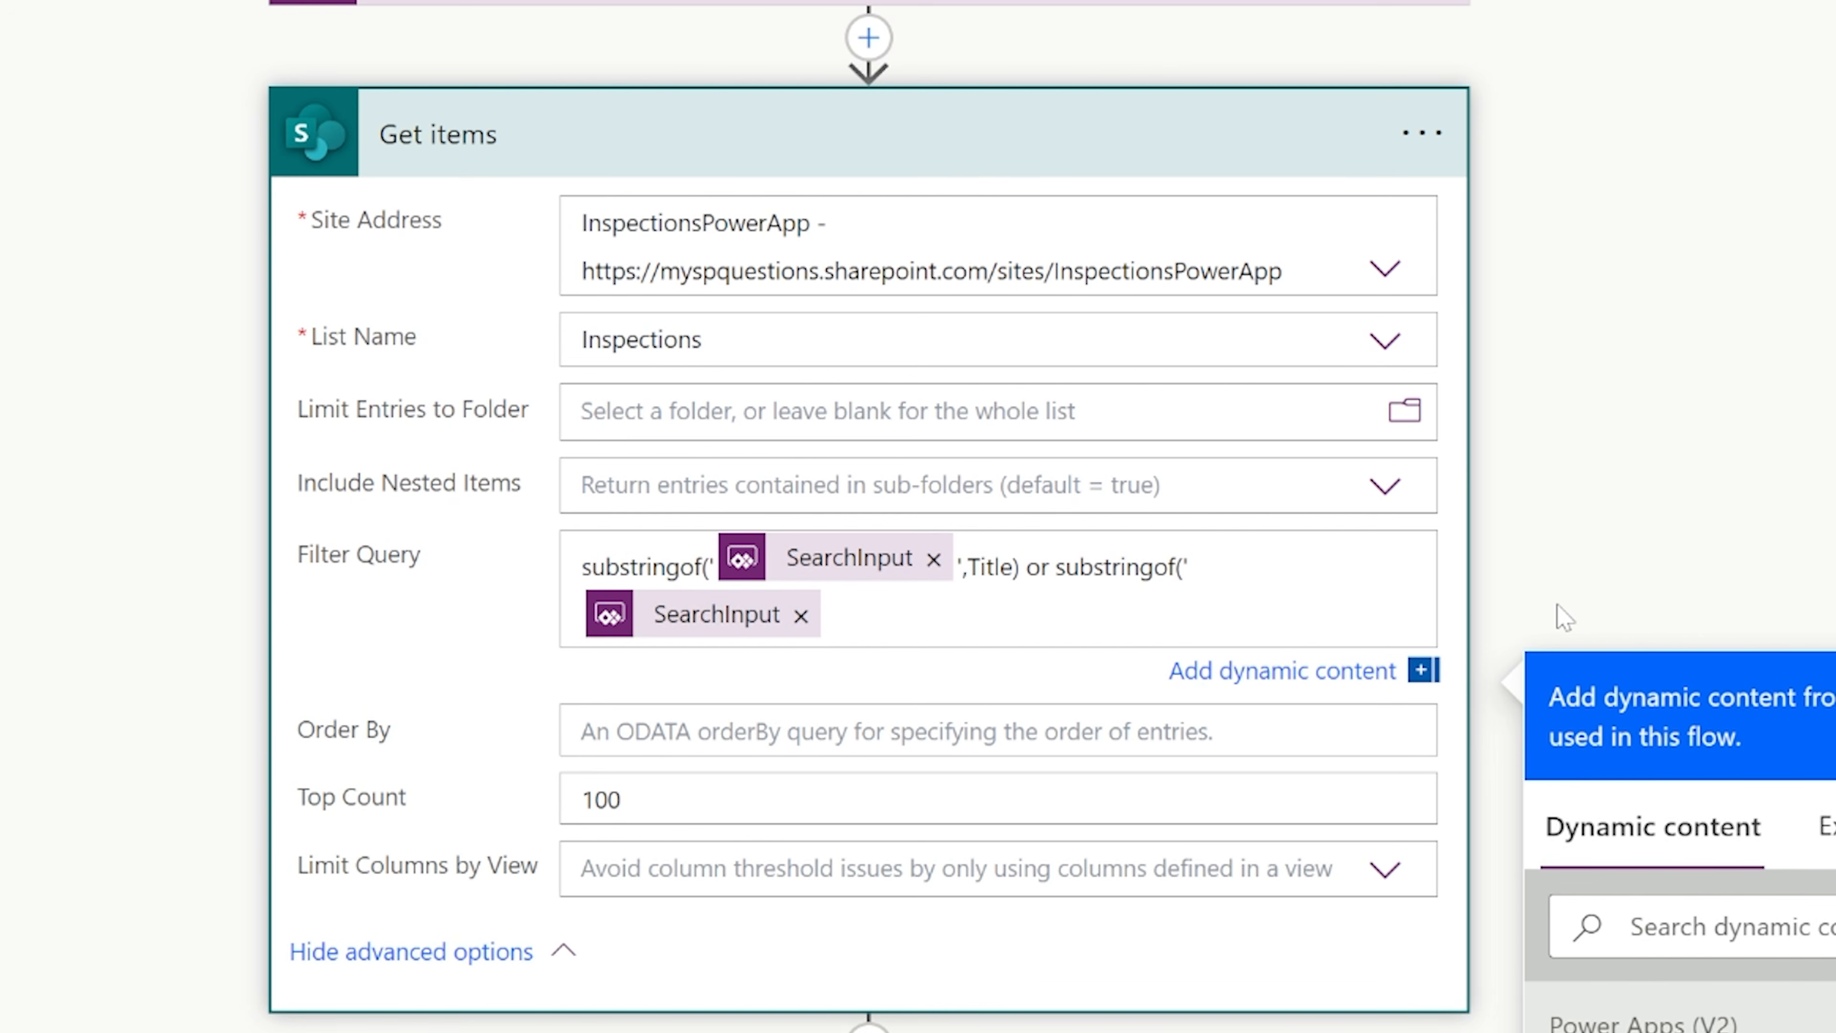
text(', CustomerName)
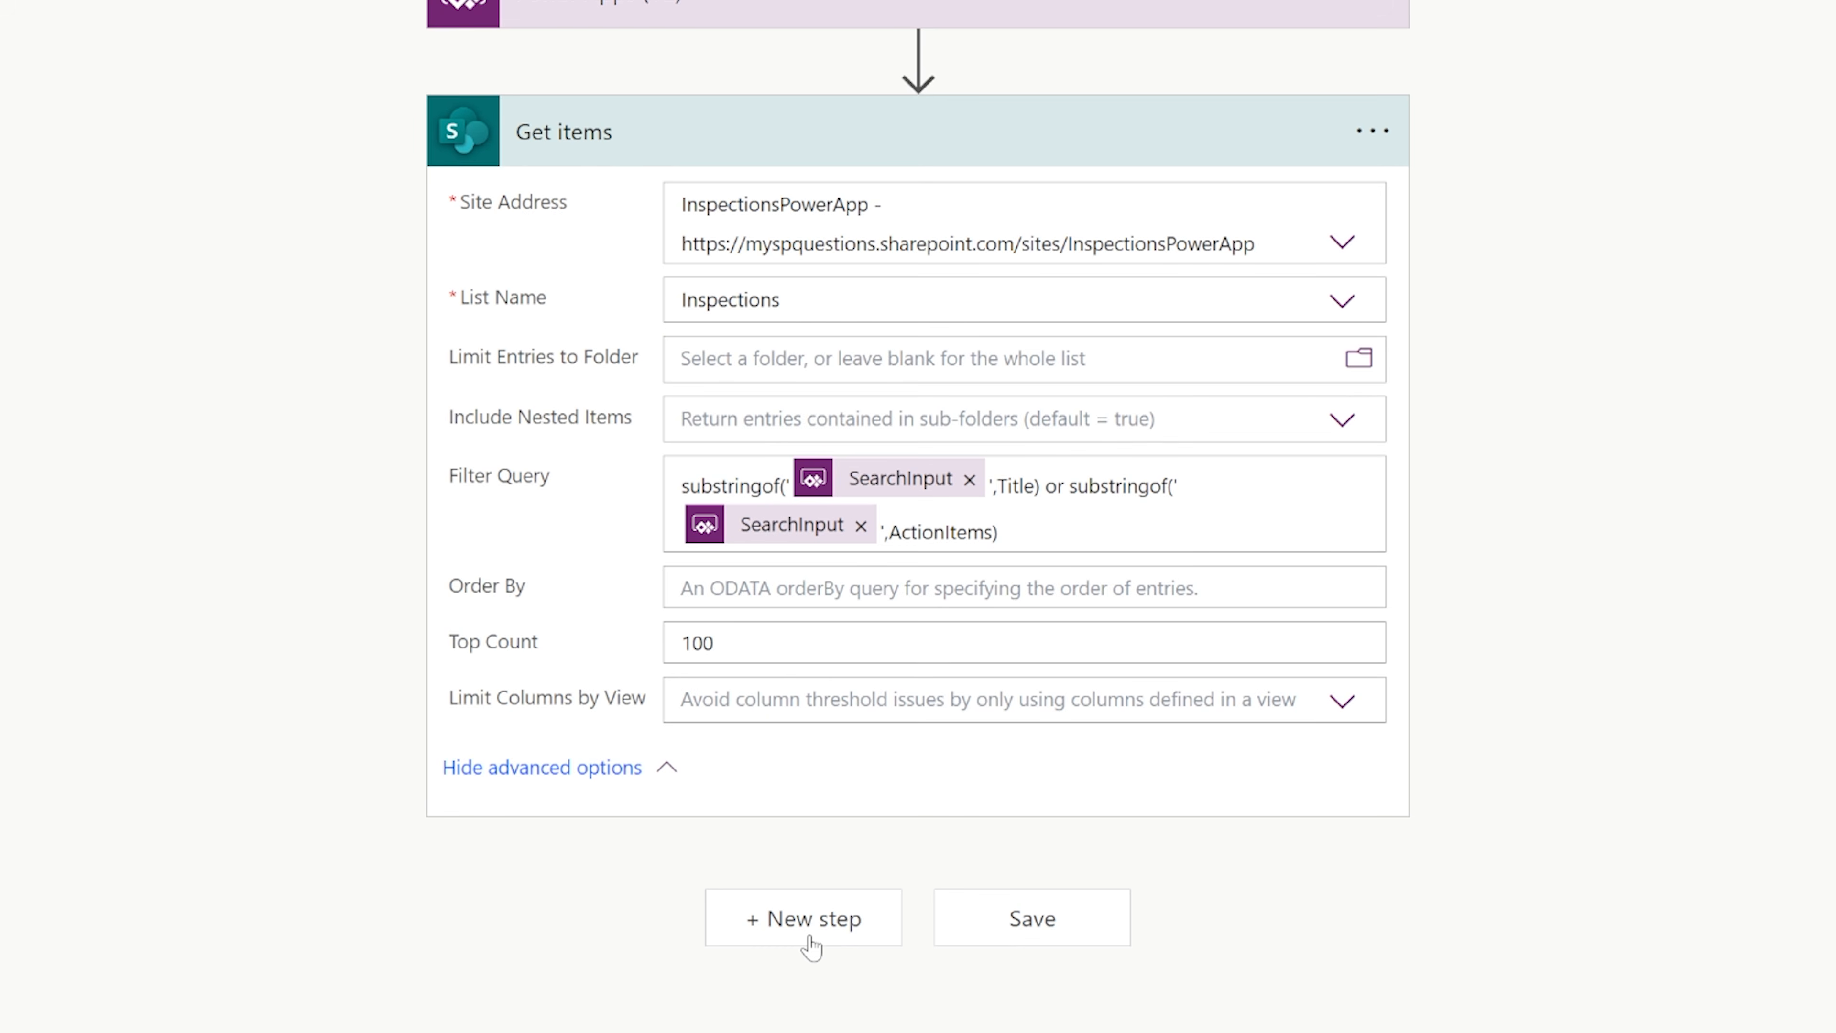
Add a Data Operation Select action after Get items, with the Get items value as its From source.
click(805, 923)
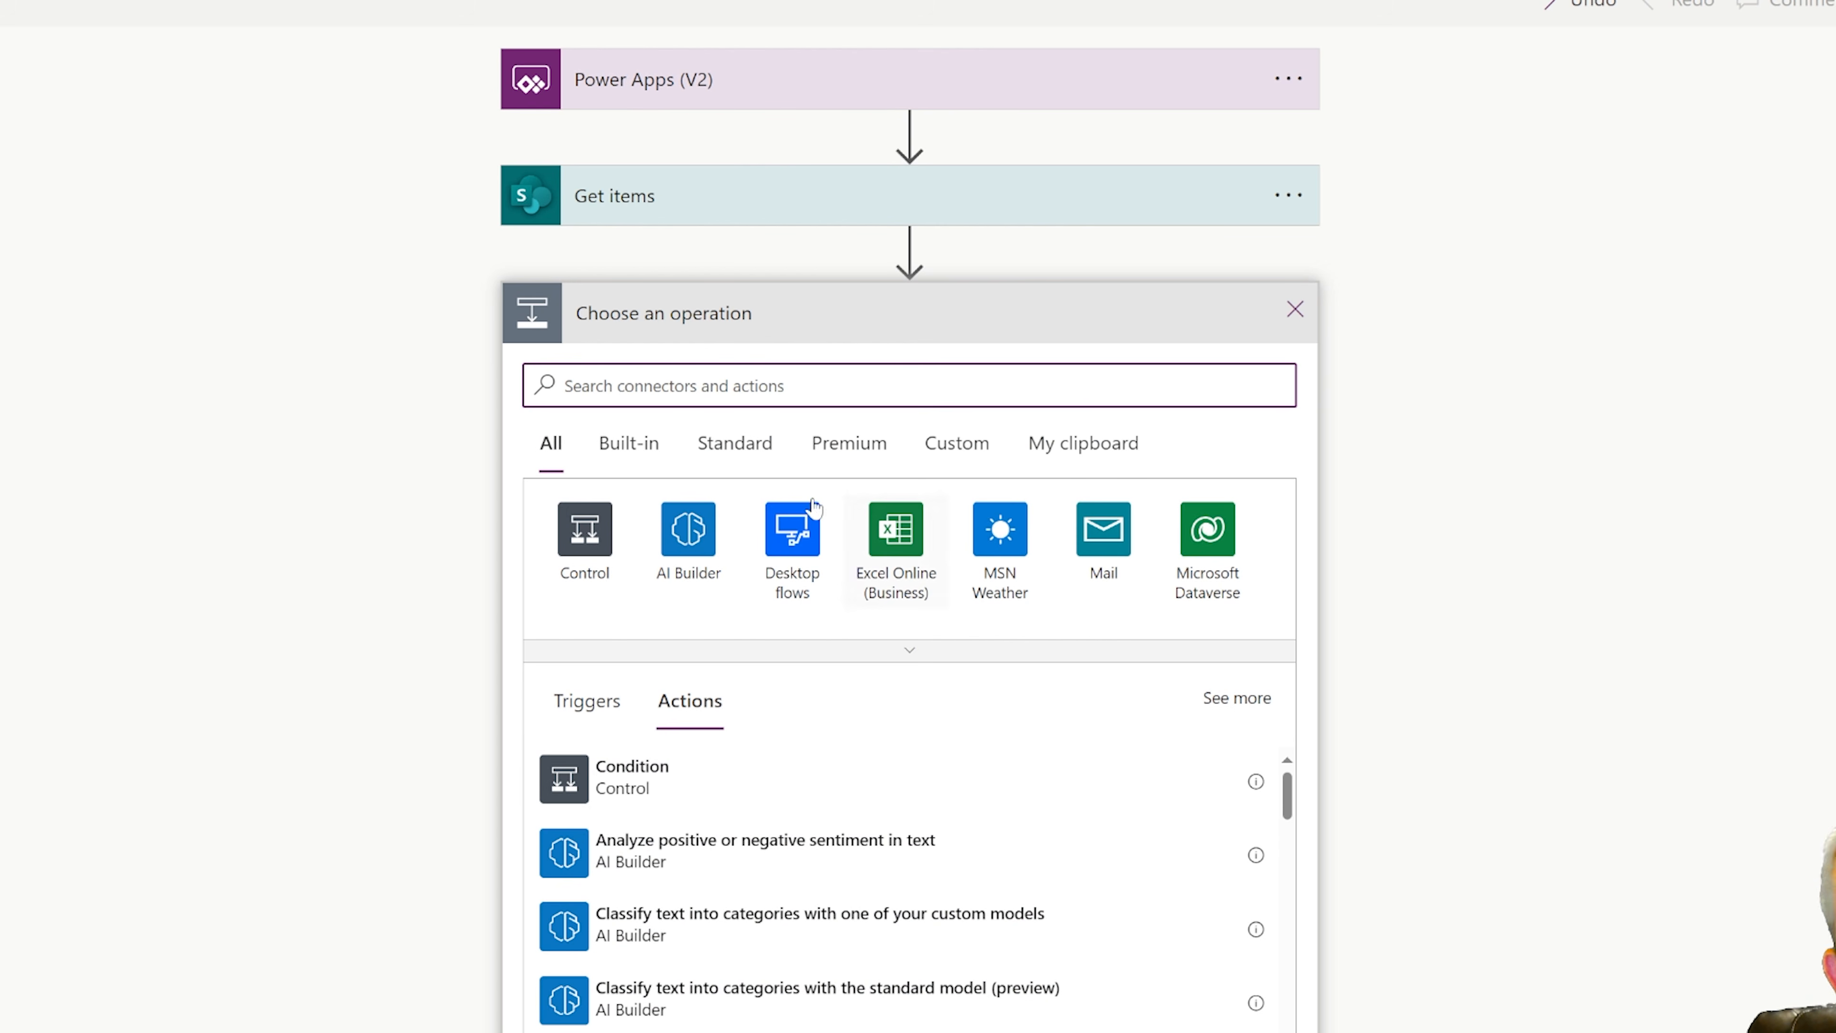
text(select)
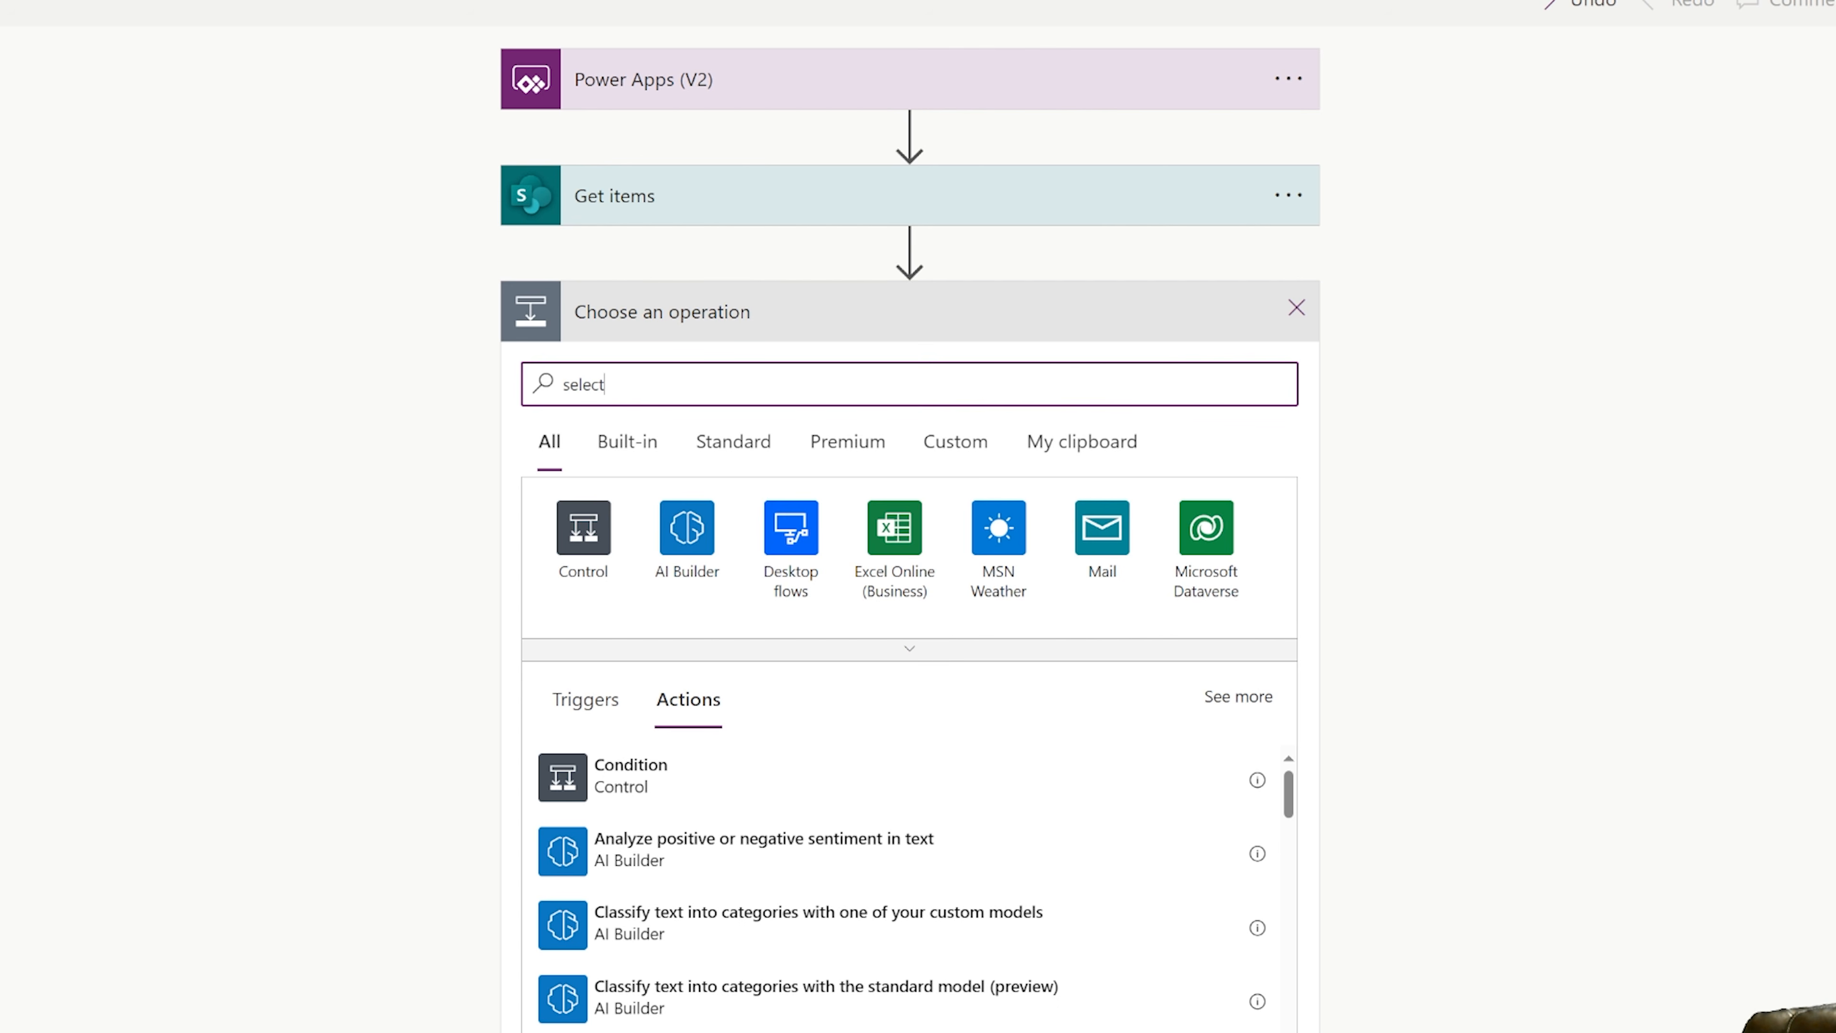
scroll(913, 700, down, 3)
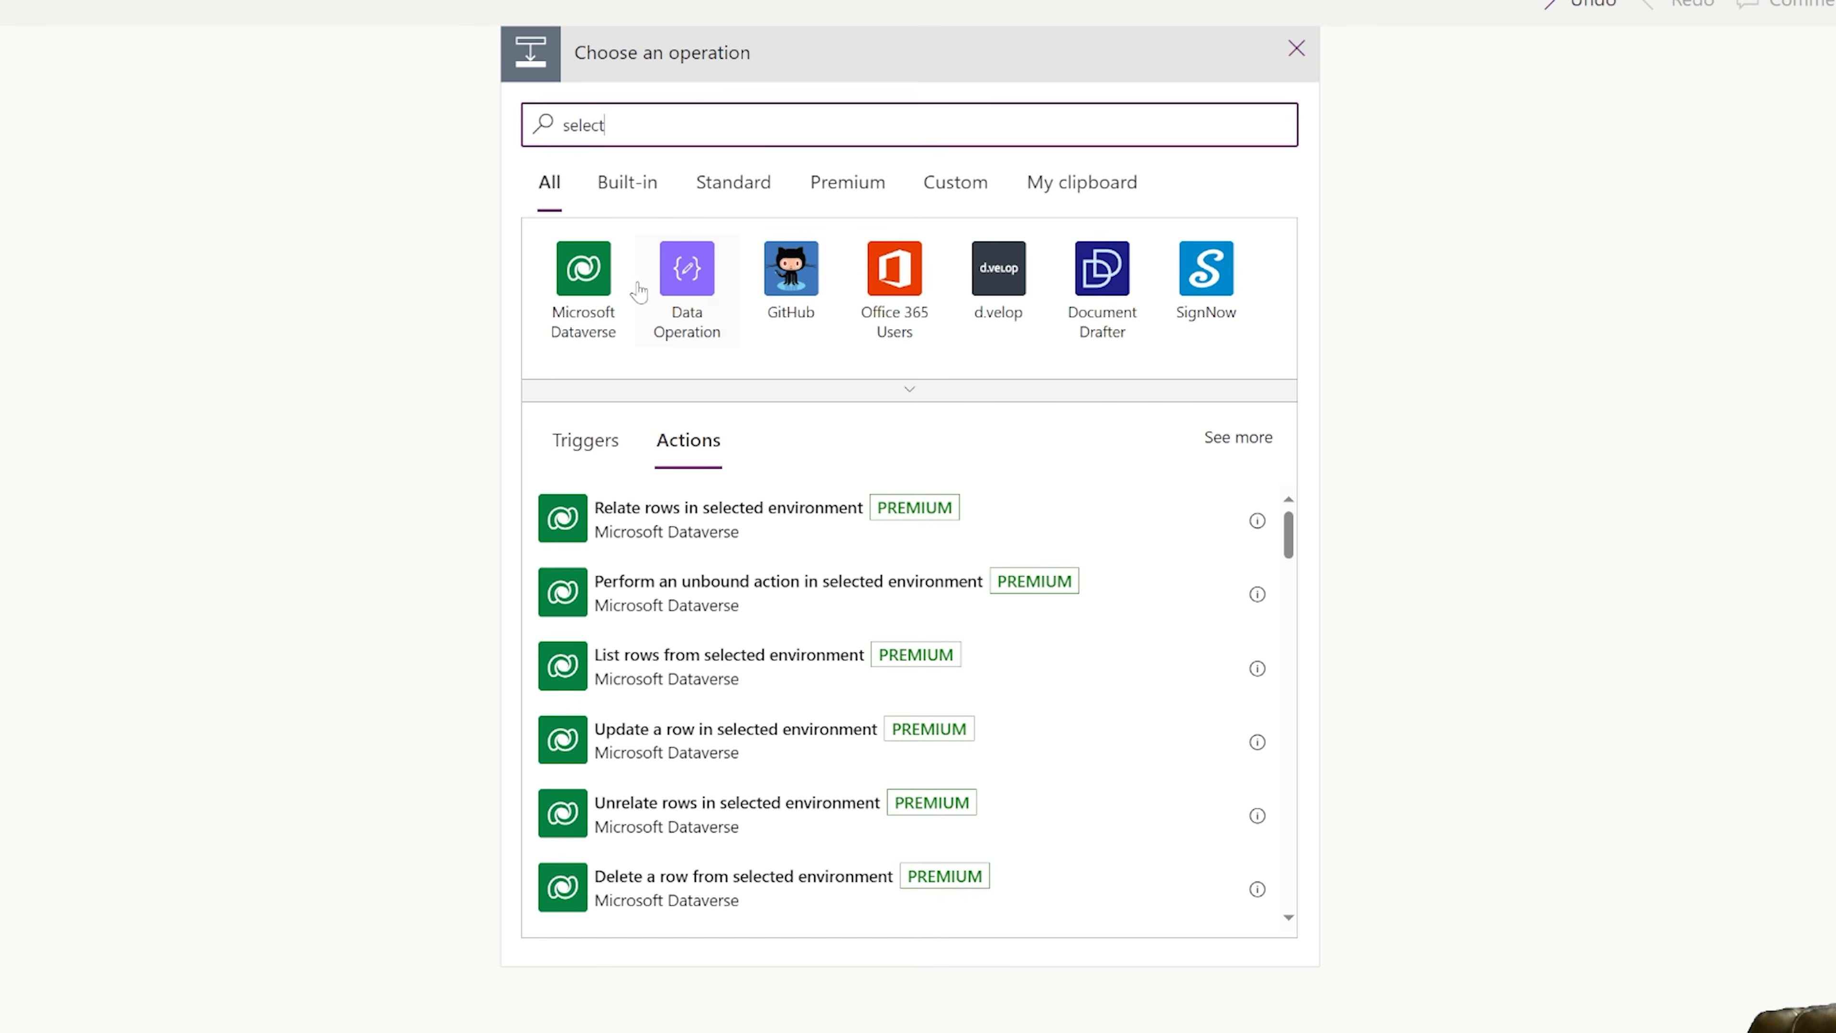
click(687, 274)
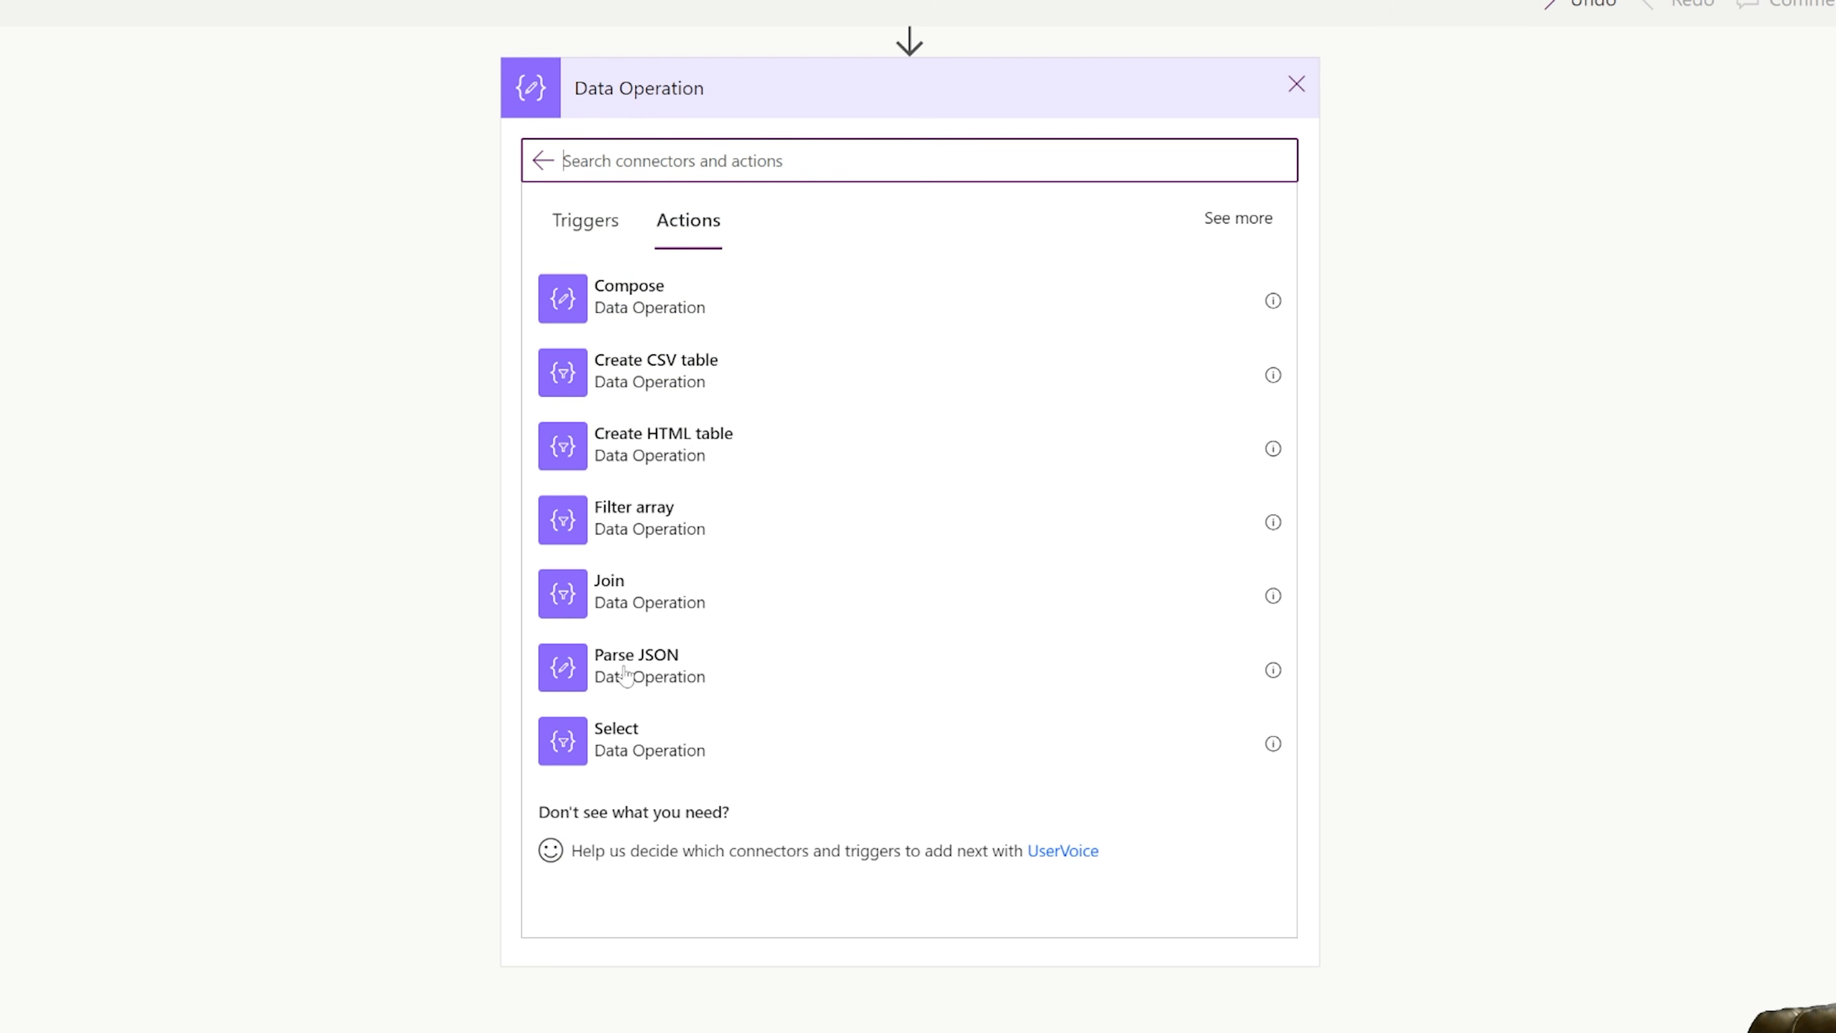
click(640, 745)
click(912, 371)
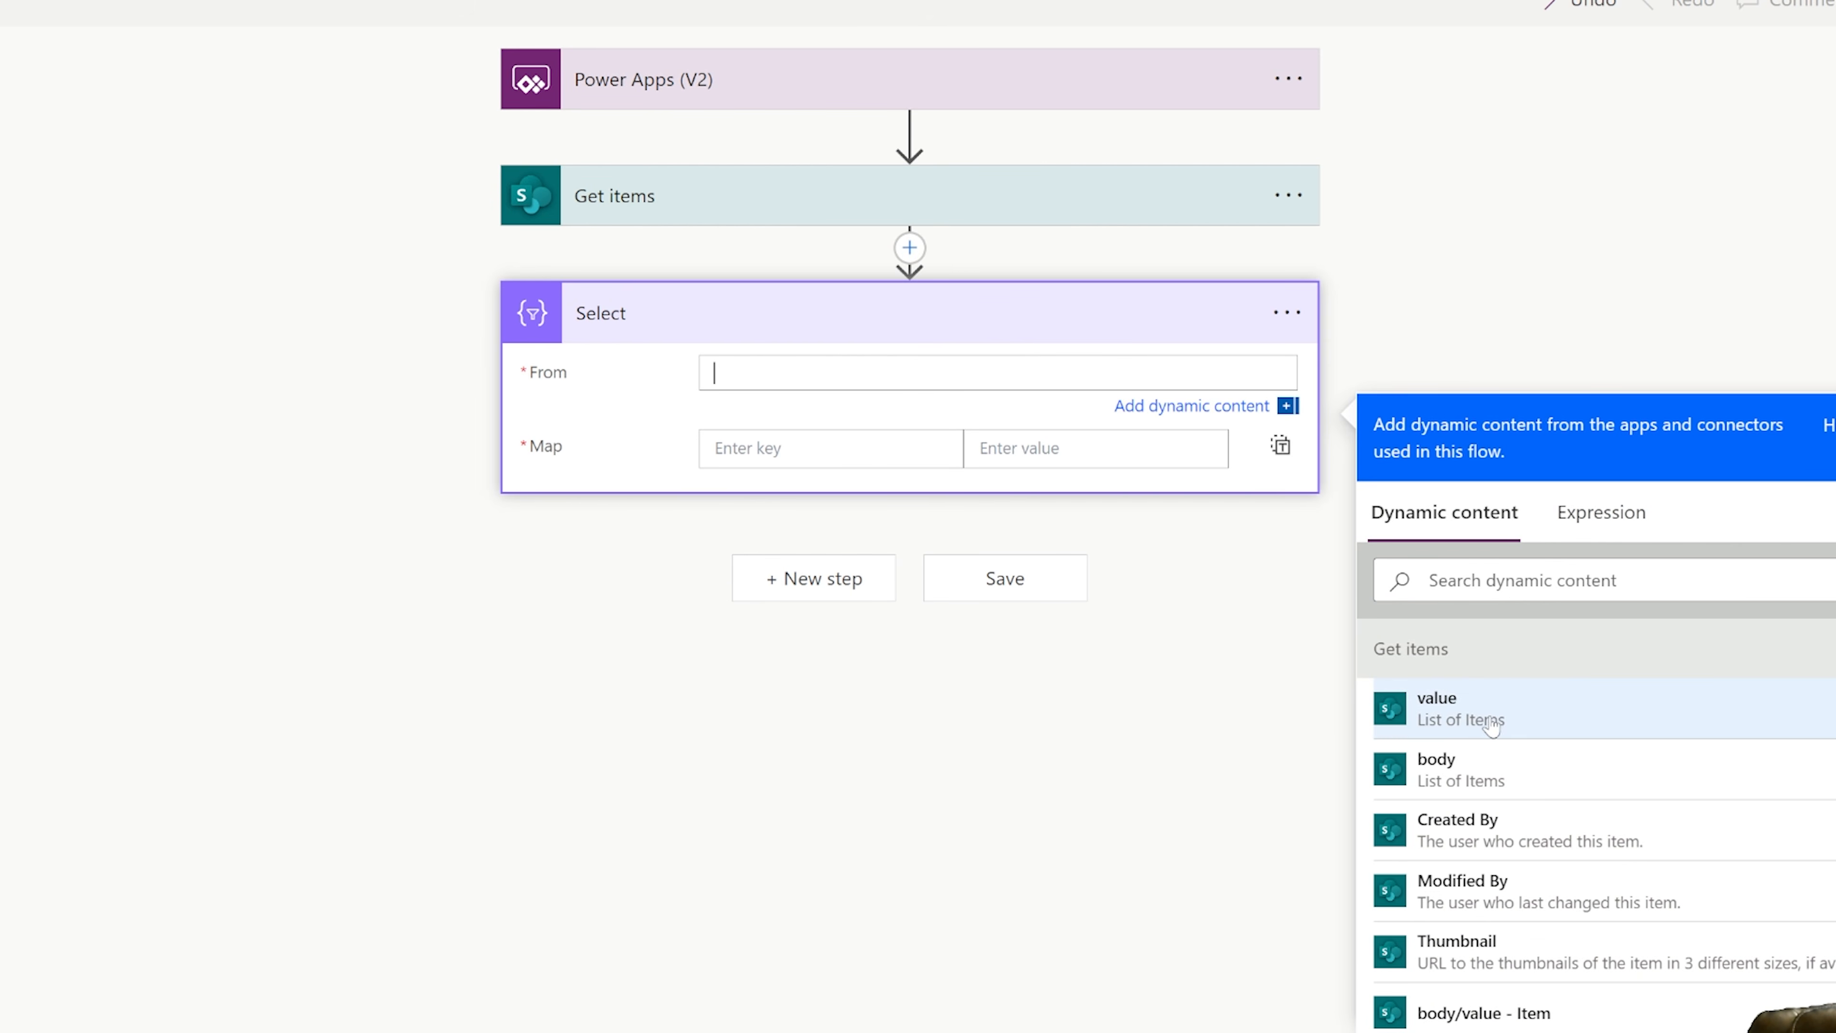
click(1468, 719)
Map a key named ID to the Get items ID dynamic content in the Select action.
click(773, 444)
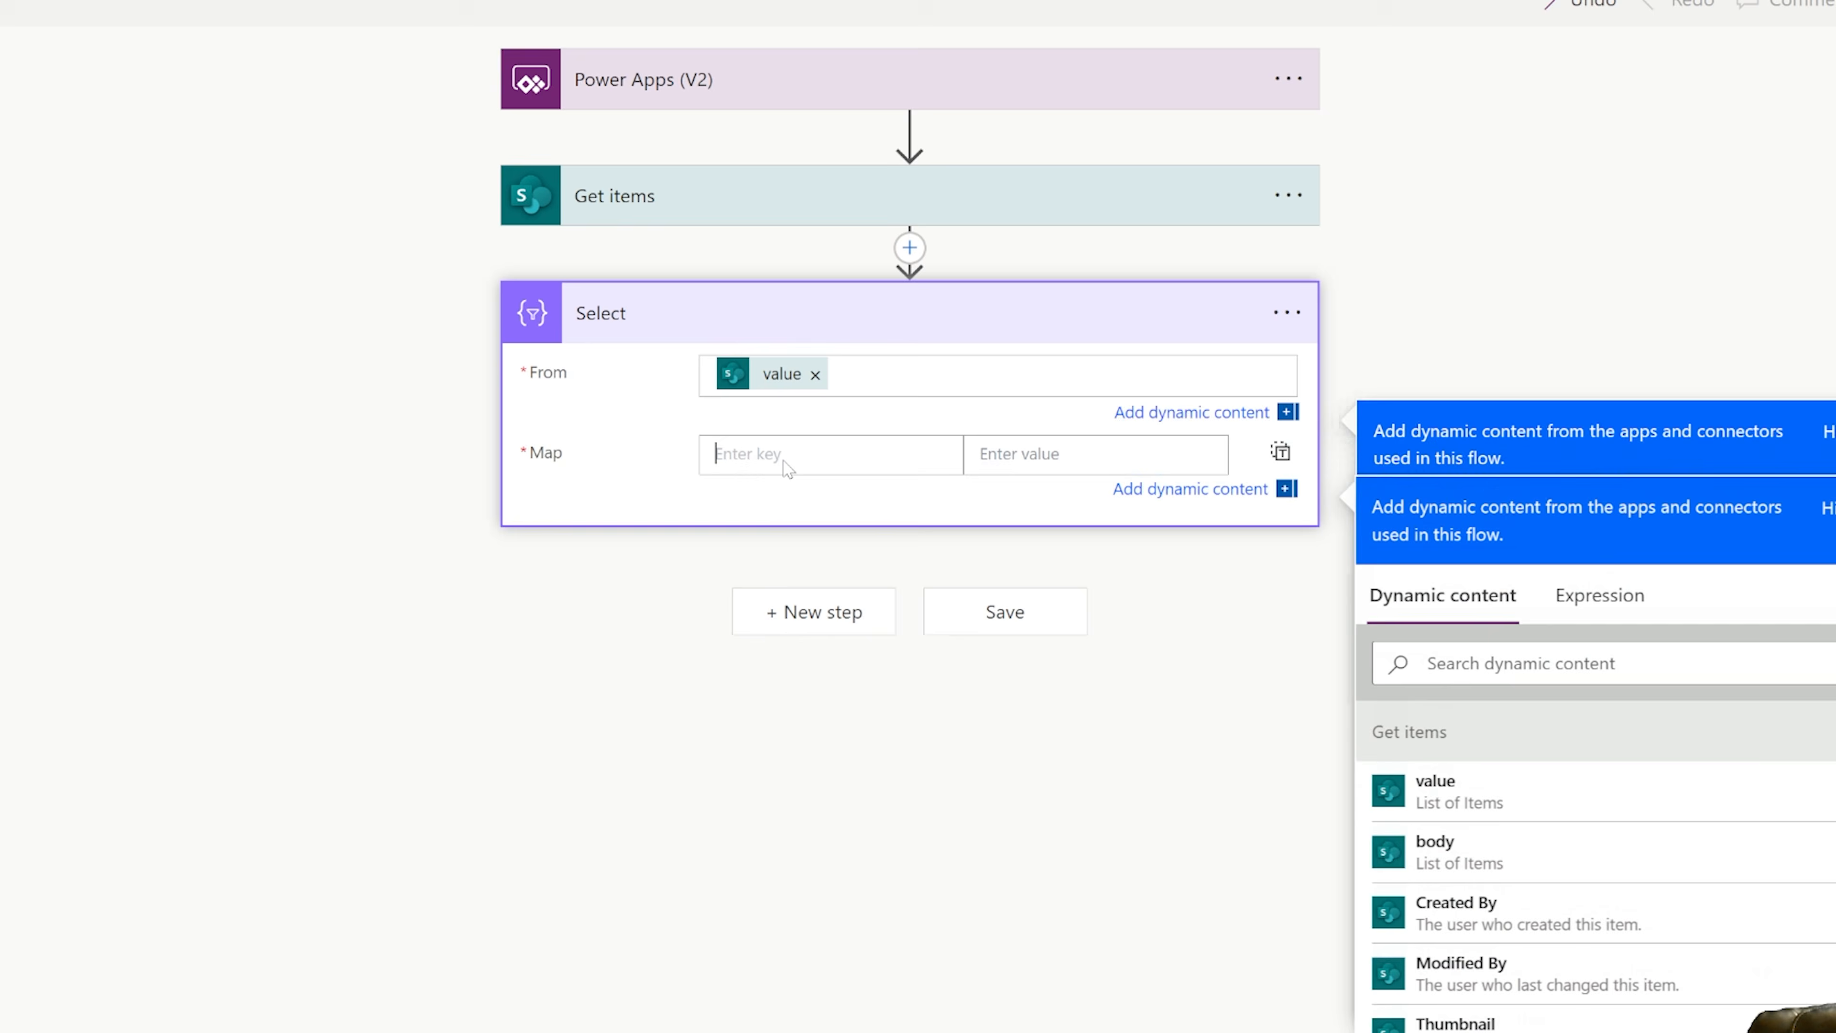
scroll(1663, 716, down, 5)
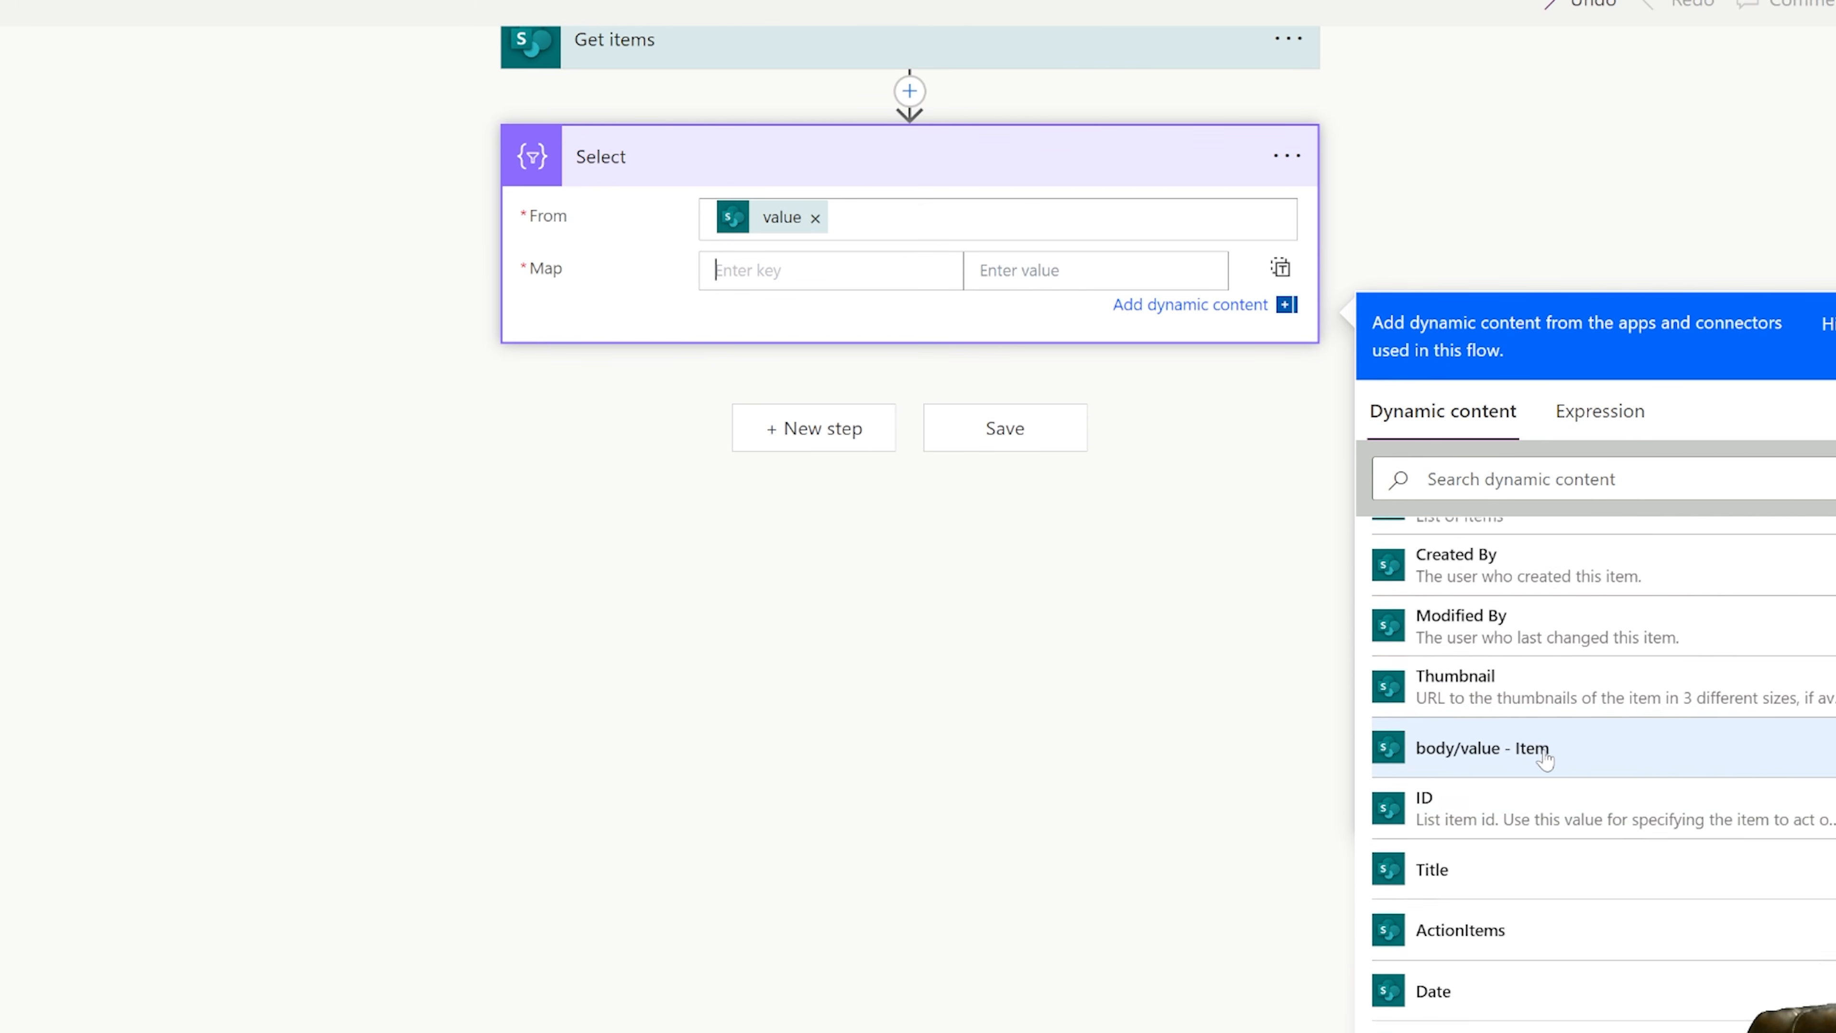
scroll(1500, 745, down, 1)
click(1497, 738)
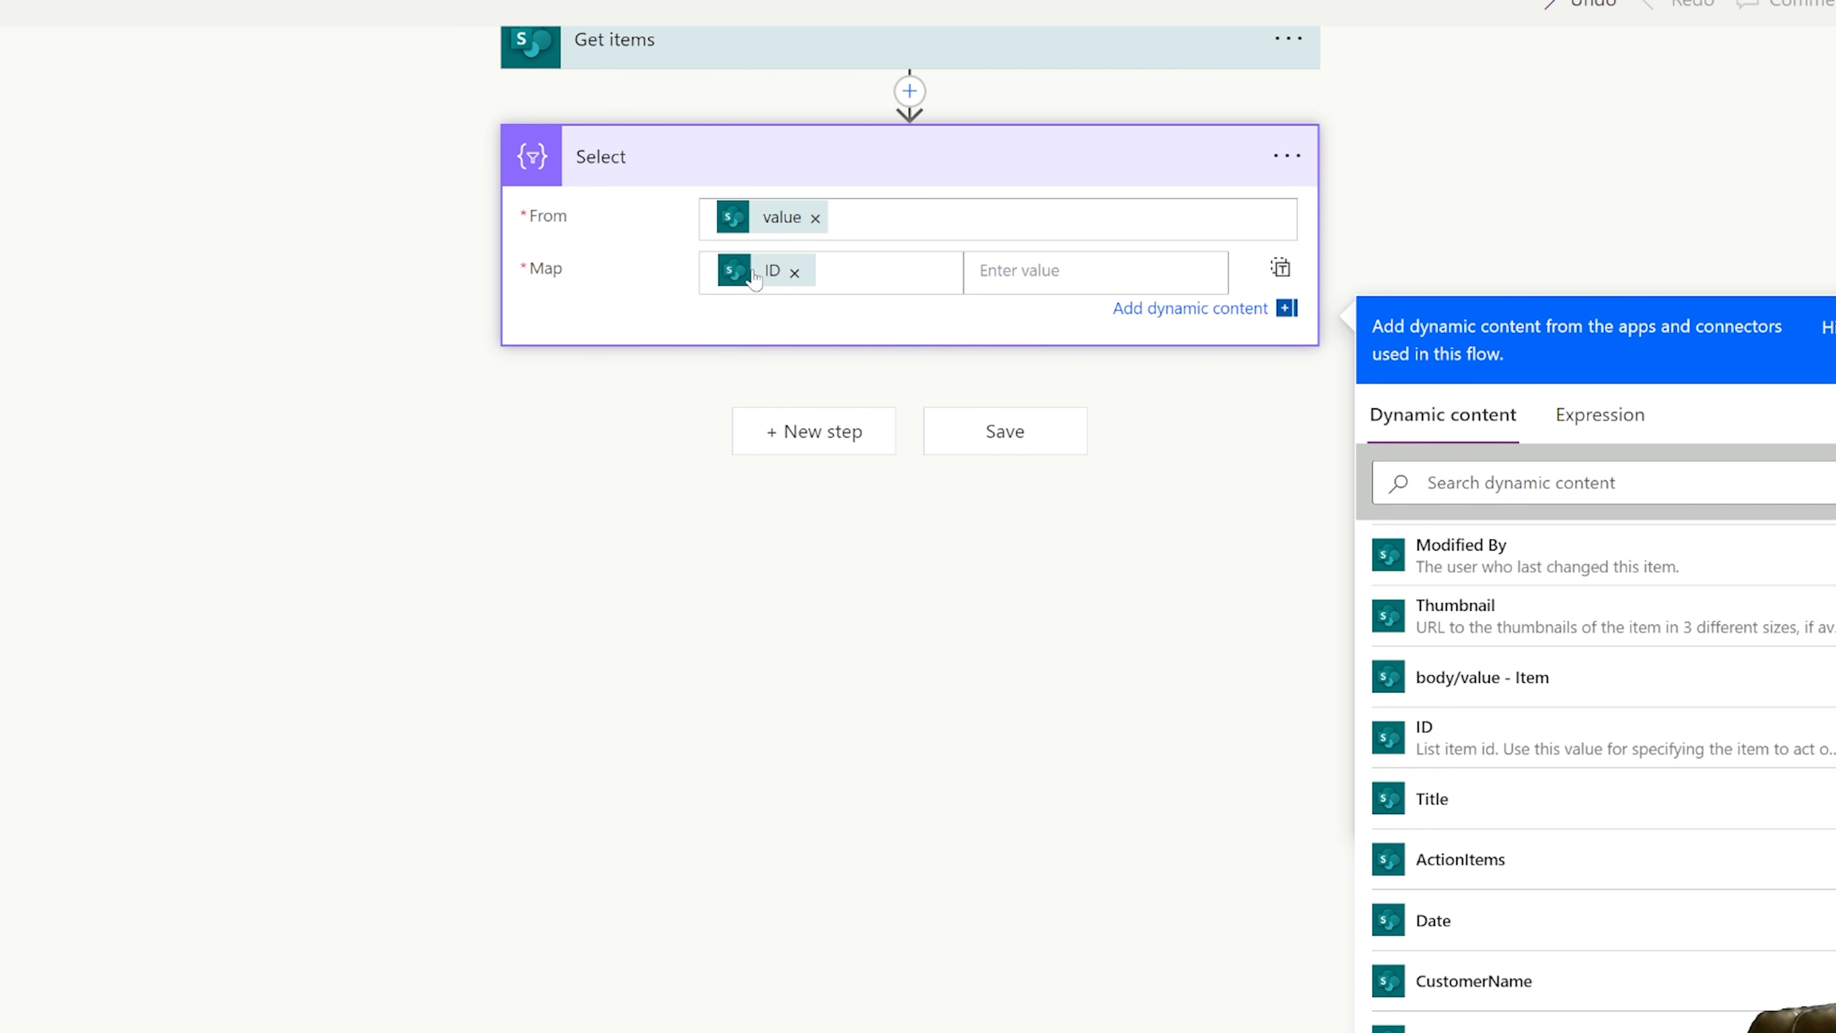
click(794, 272)
text(ID)
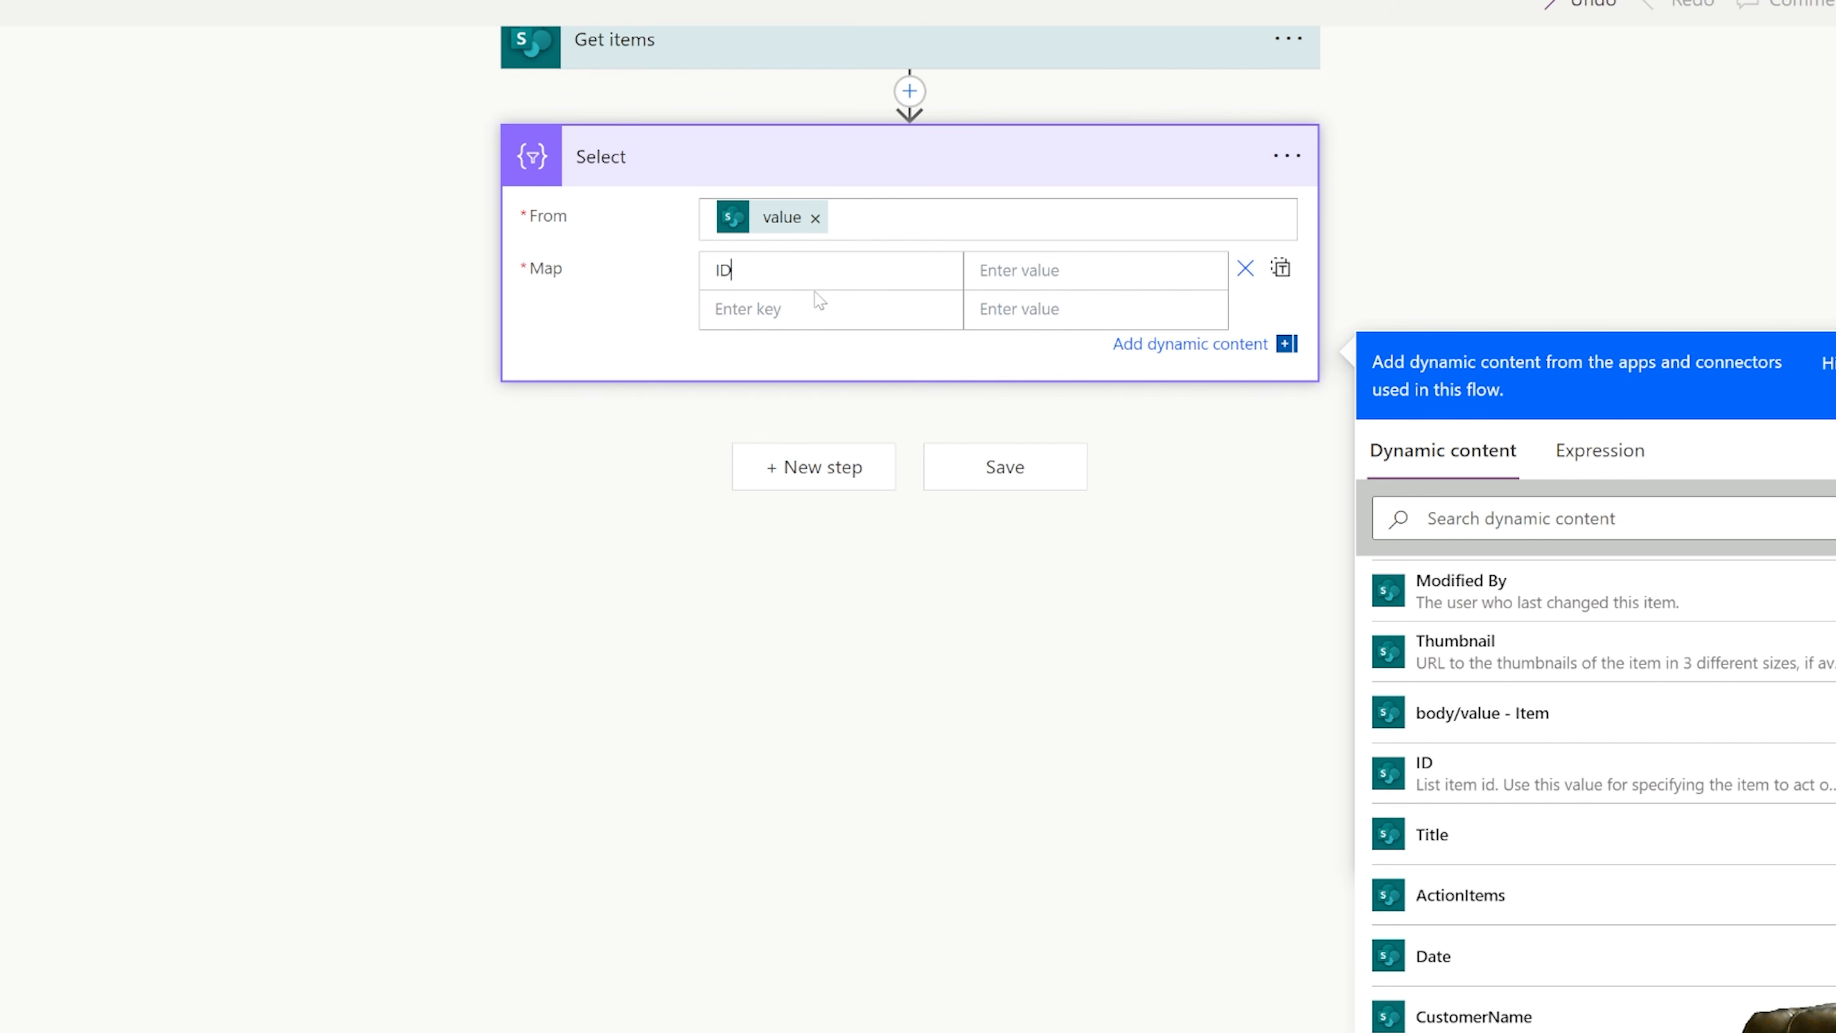
click(1424, 771)
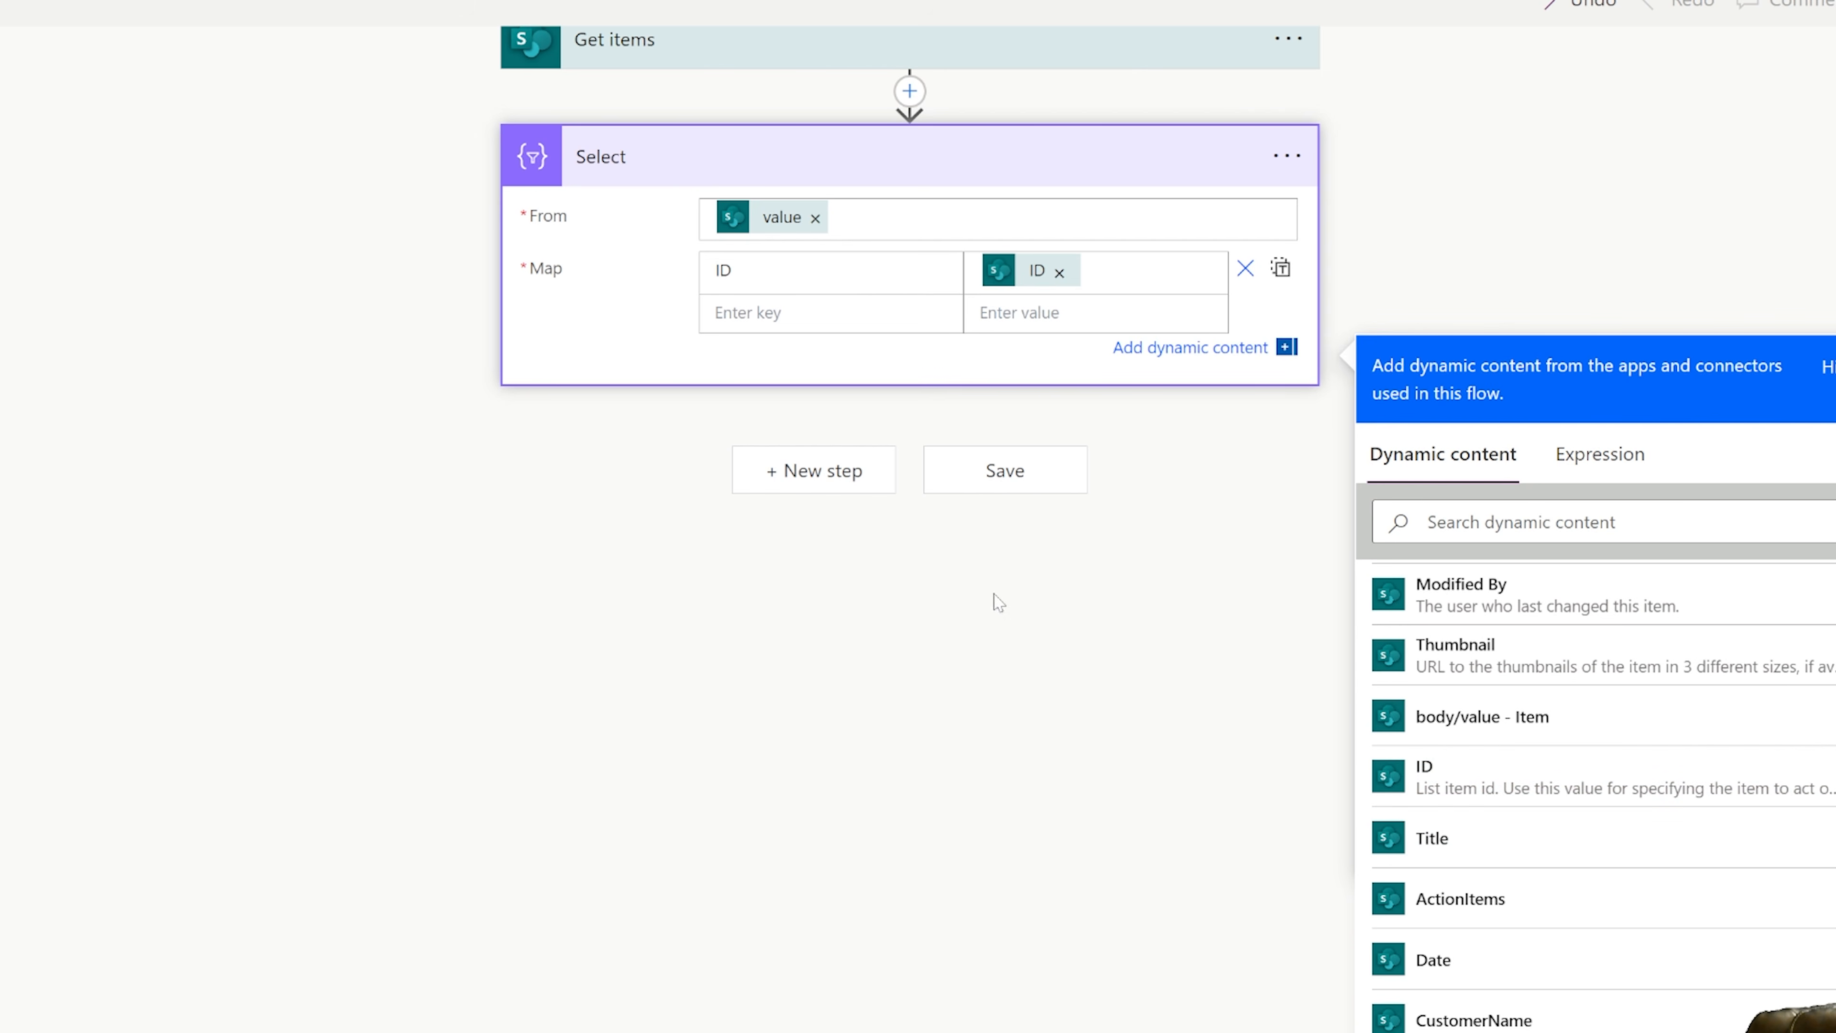
Map a key named Title to the Get items Title dynamic content in the Select action.
click(727, 337)
click(744, 339)
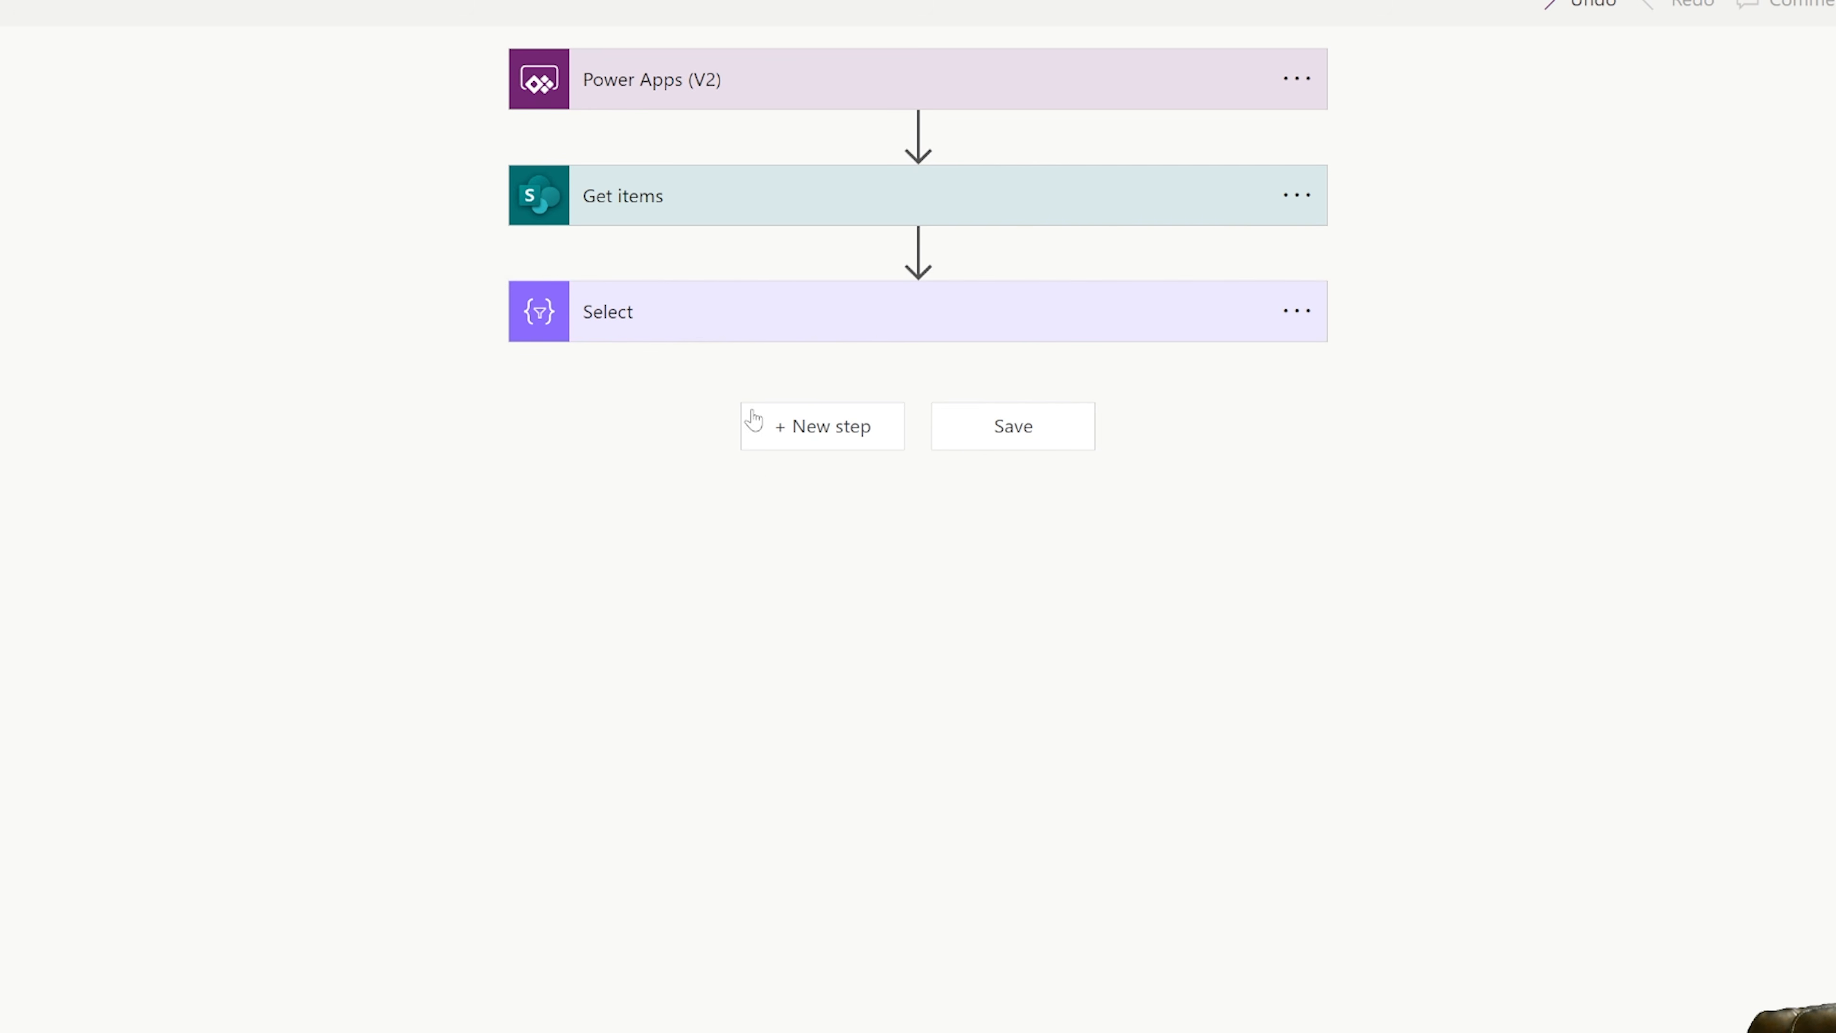
click(711, 340)
click(759, 472)
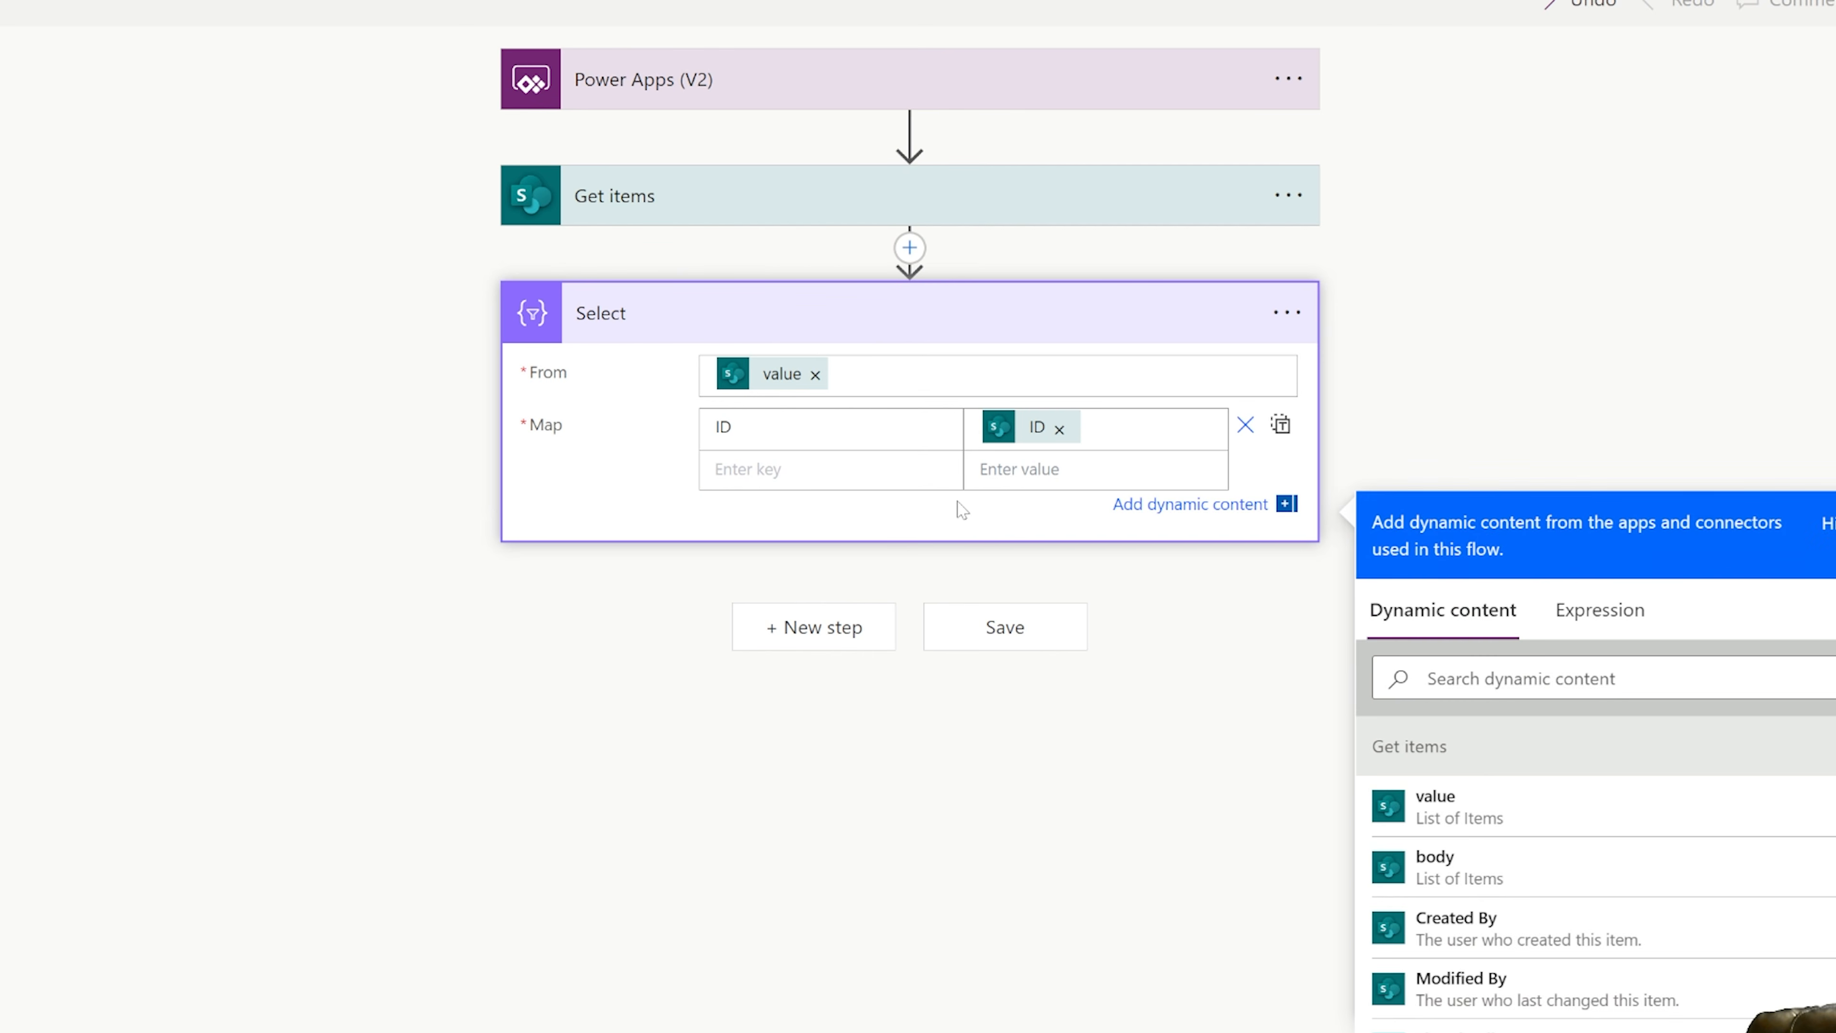
text(Title)
click(1048, 483)
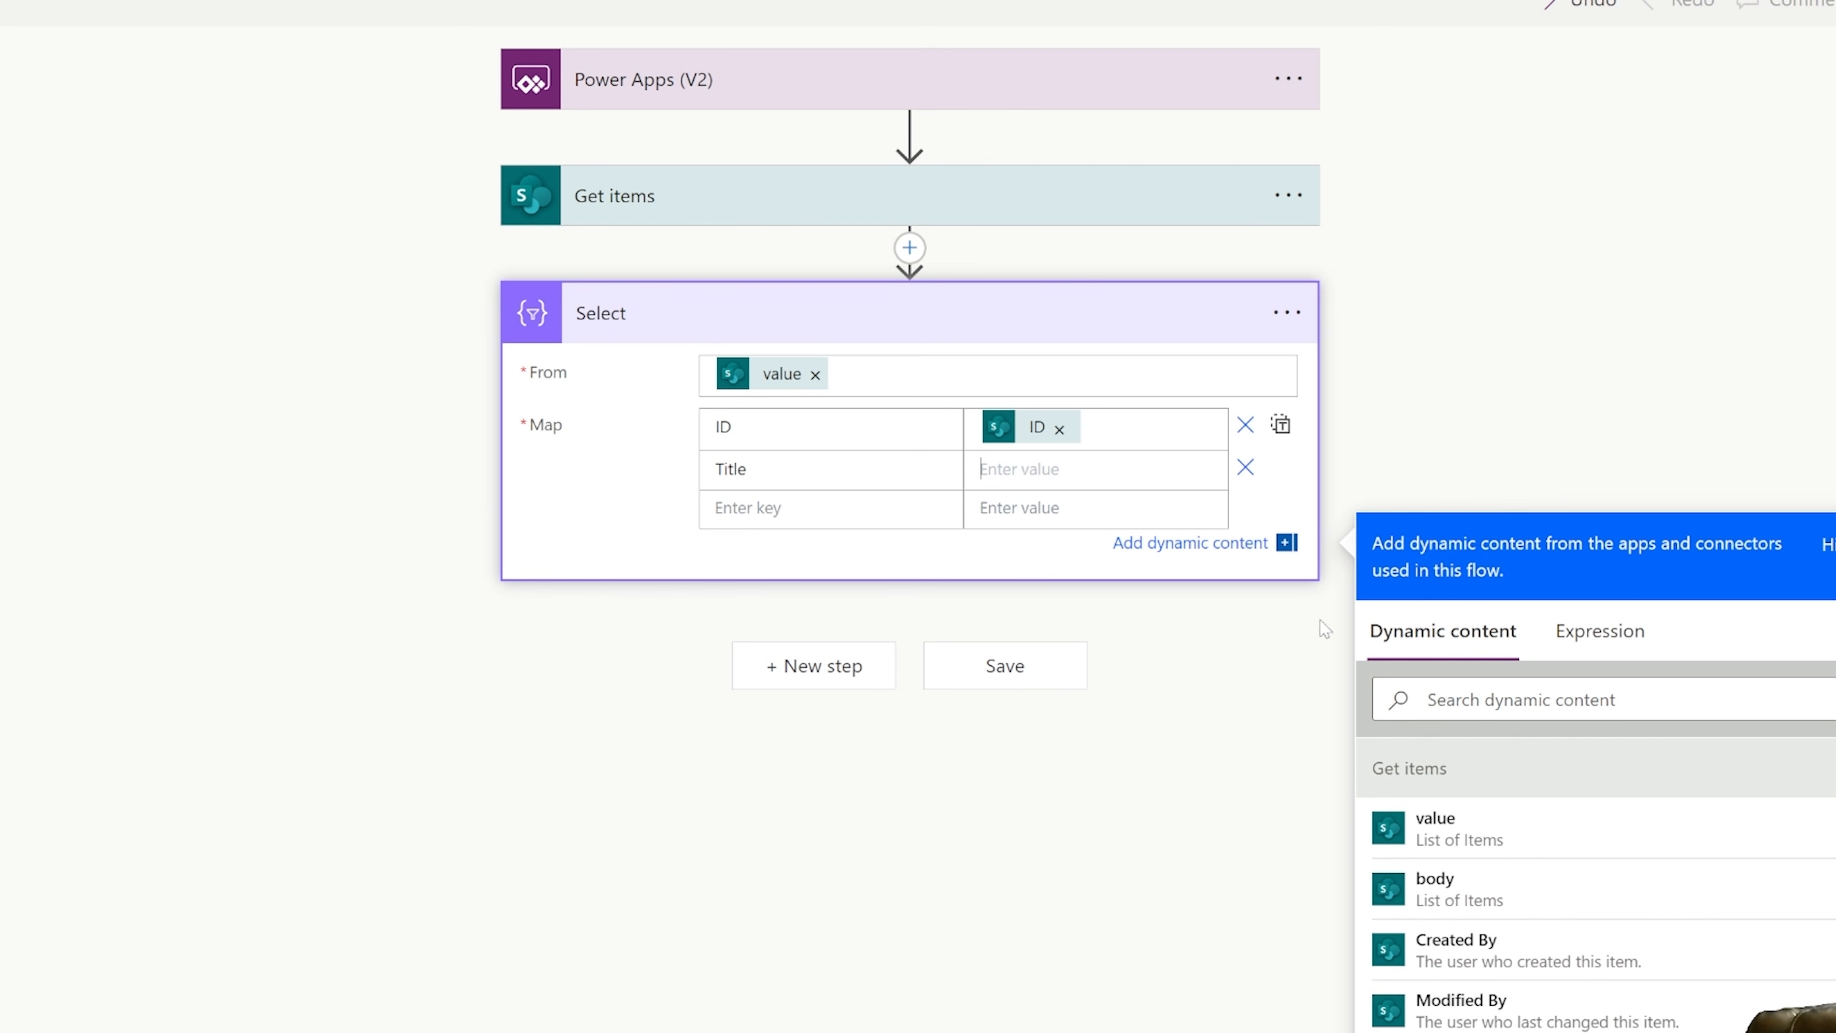
scroll(1489, 868, down, 3)
scroll(1491, 878, down, 2)
click(1445, 860)
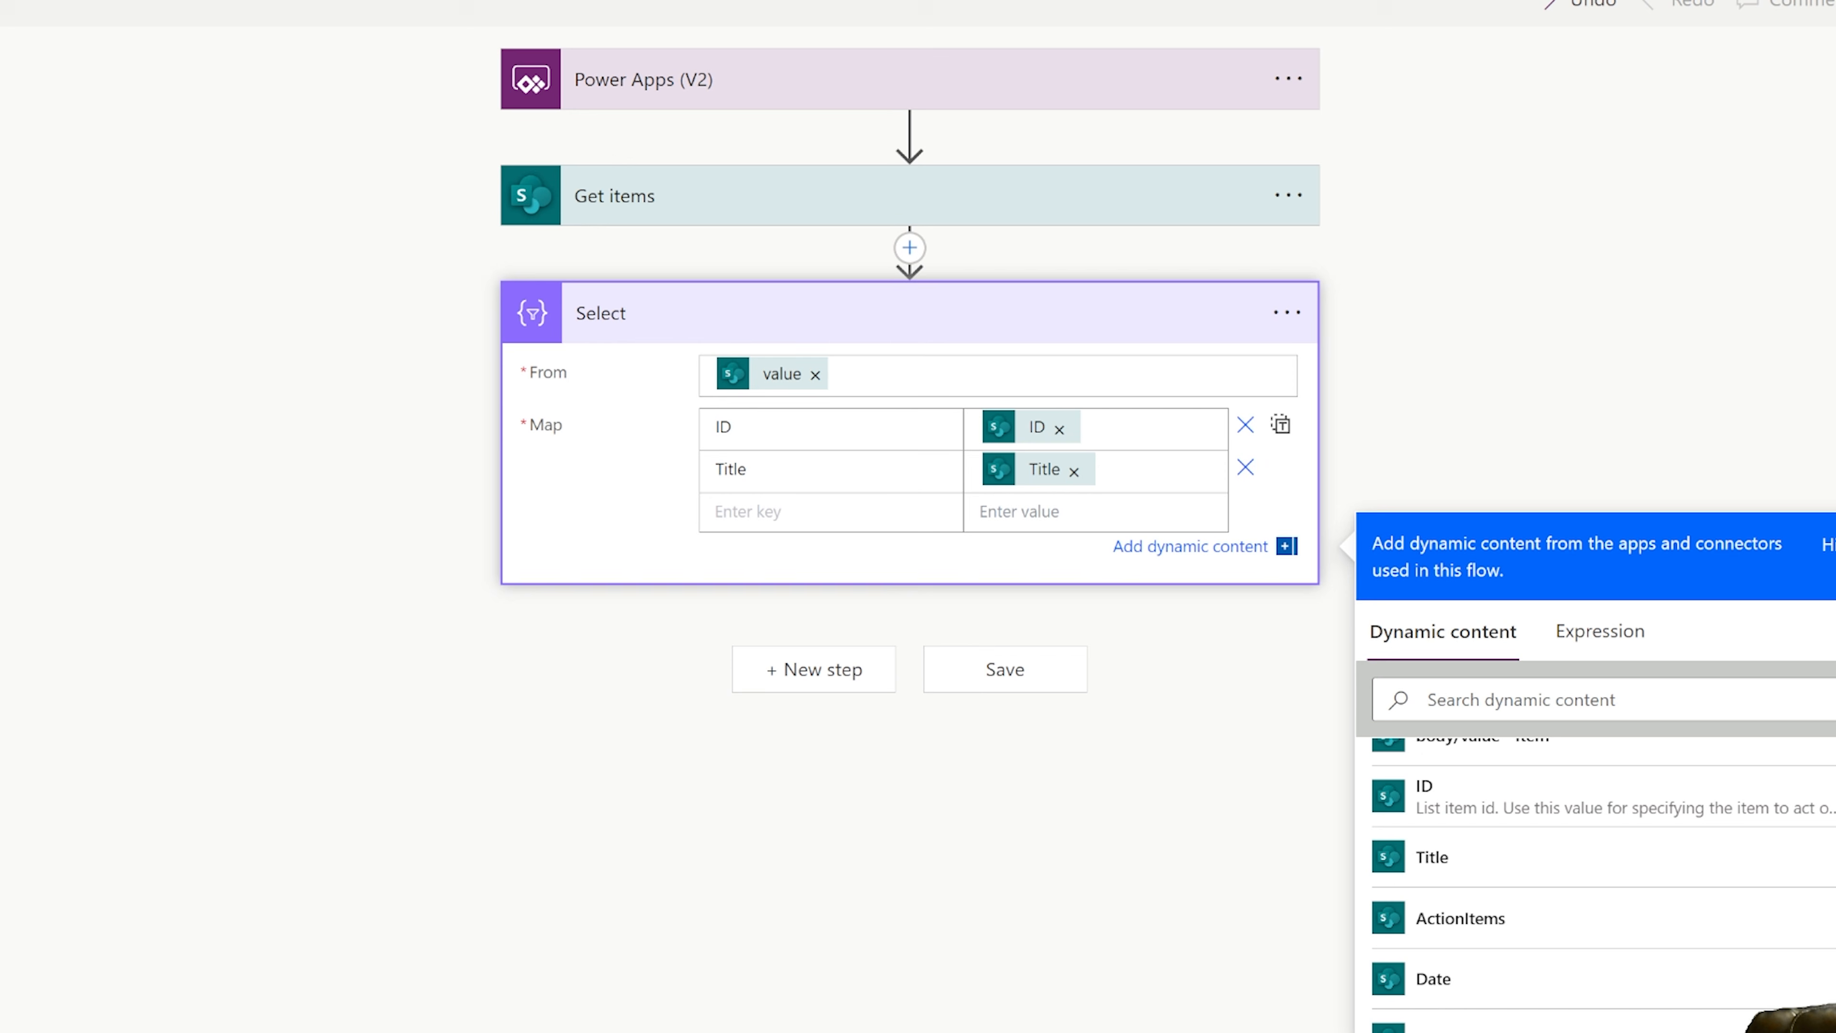
Add ActionItems and Date keys to the Select map, each paired with the Get items dynamic content of the same name.
text(ActionItems)
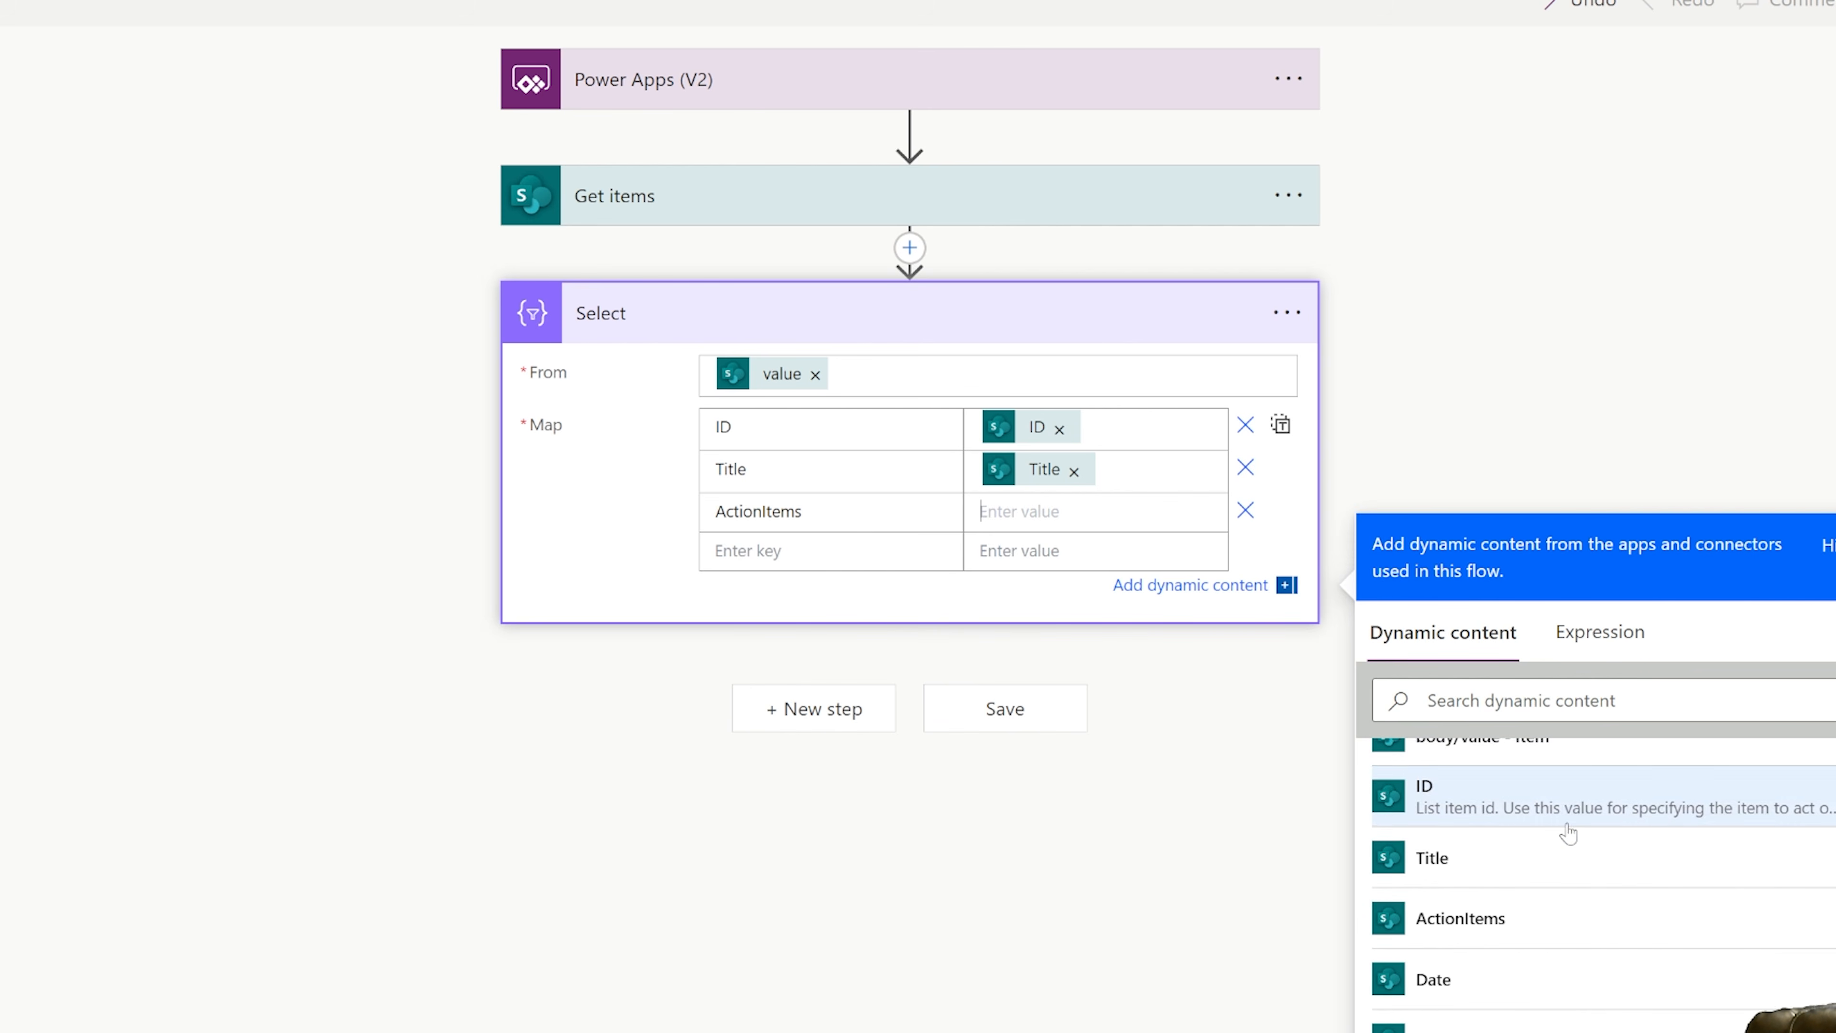
scroll(1547, 817, down, 2)
click(1474, 761)
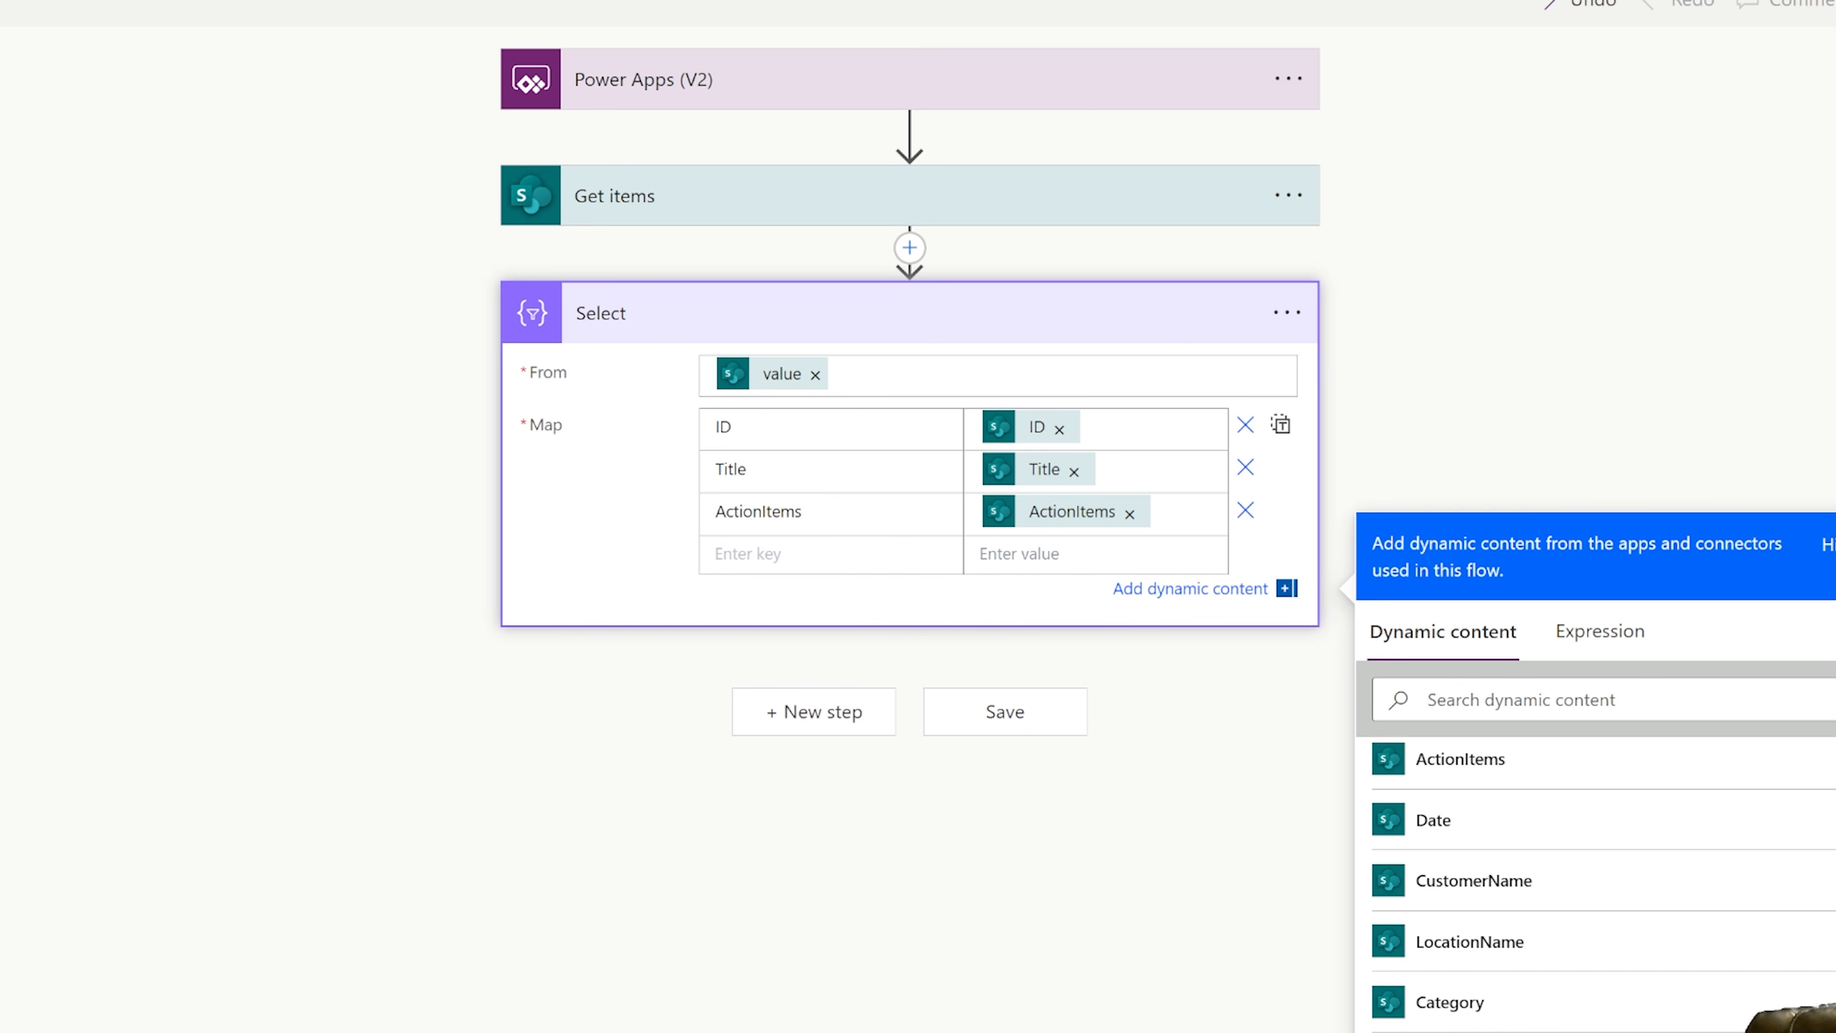
text(Date)
key(Tab)
scroll(1399, 840, down, 1)
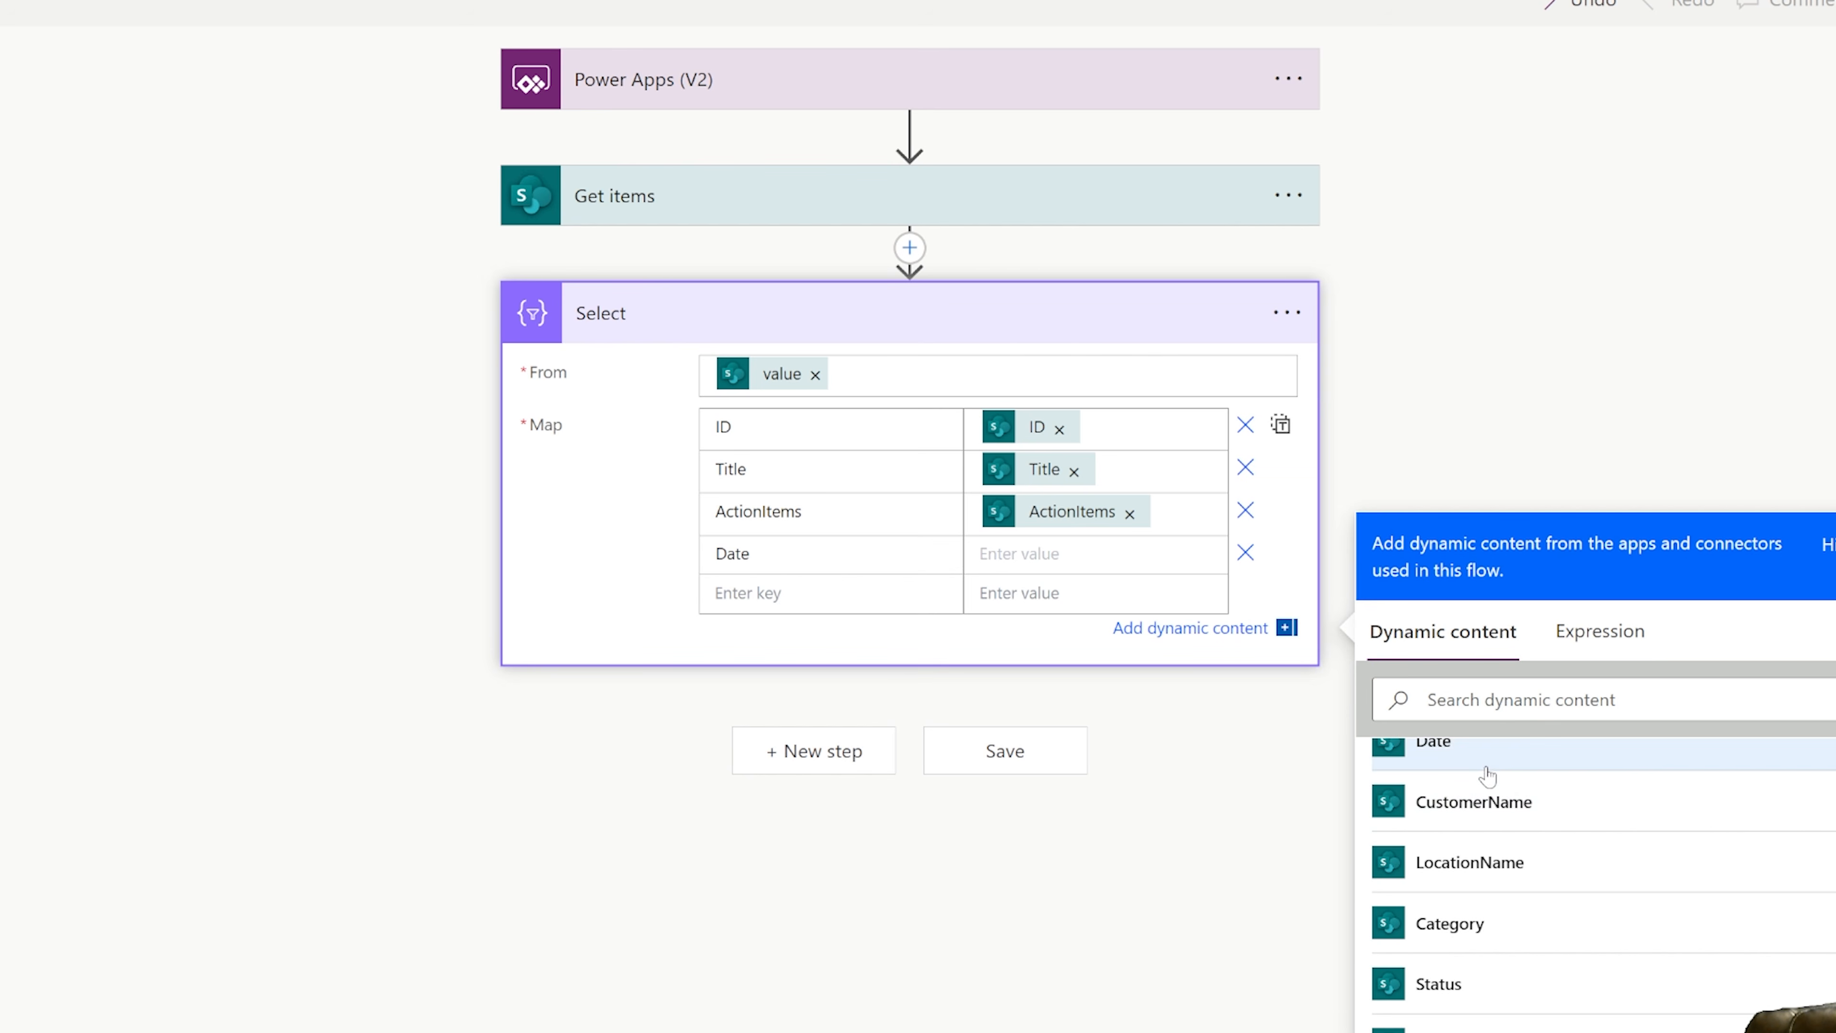
click(1483, 756)
Add CustomerName and LocationName keys to the Select map, paired with their matching Get items dynamic content.
click(858, 611)
text(C)
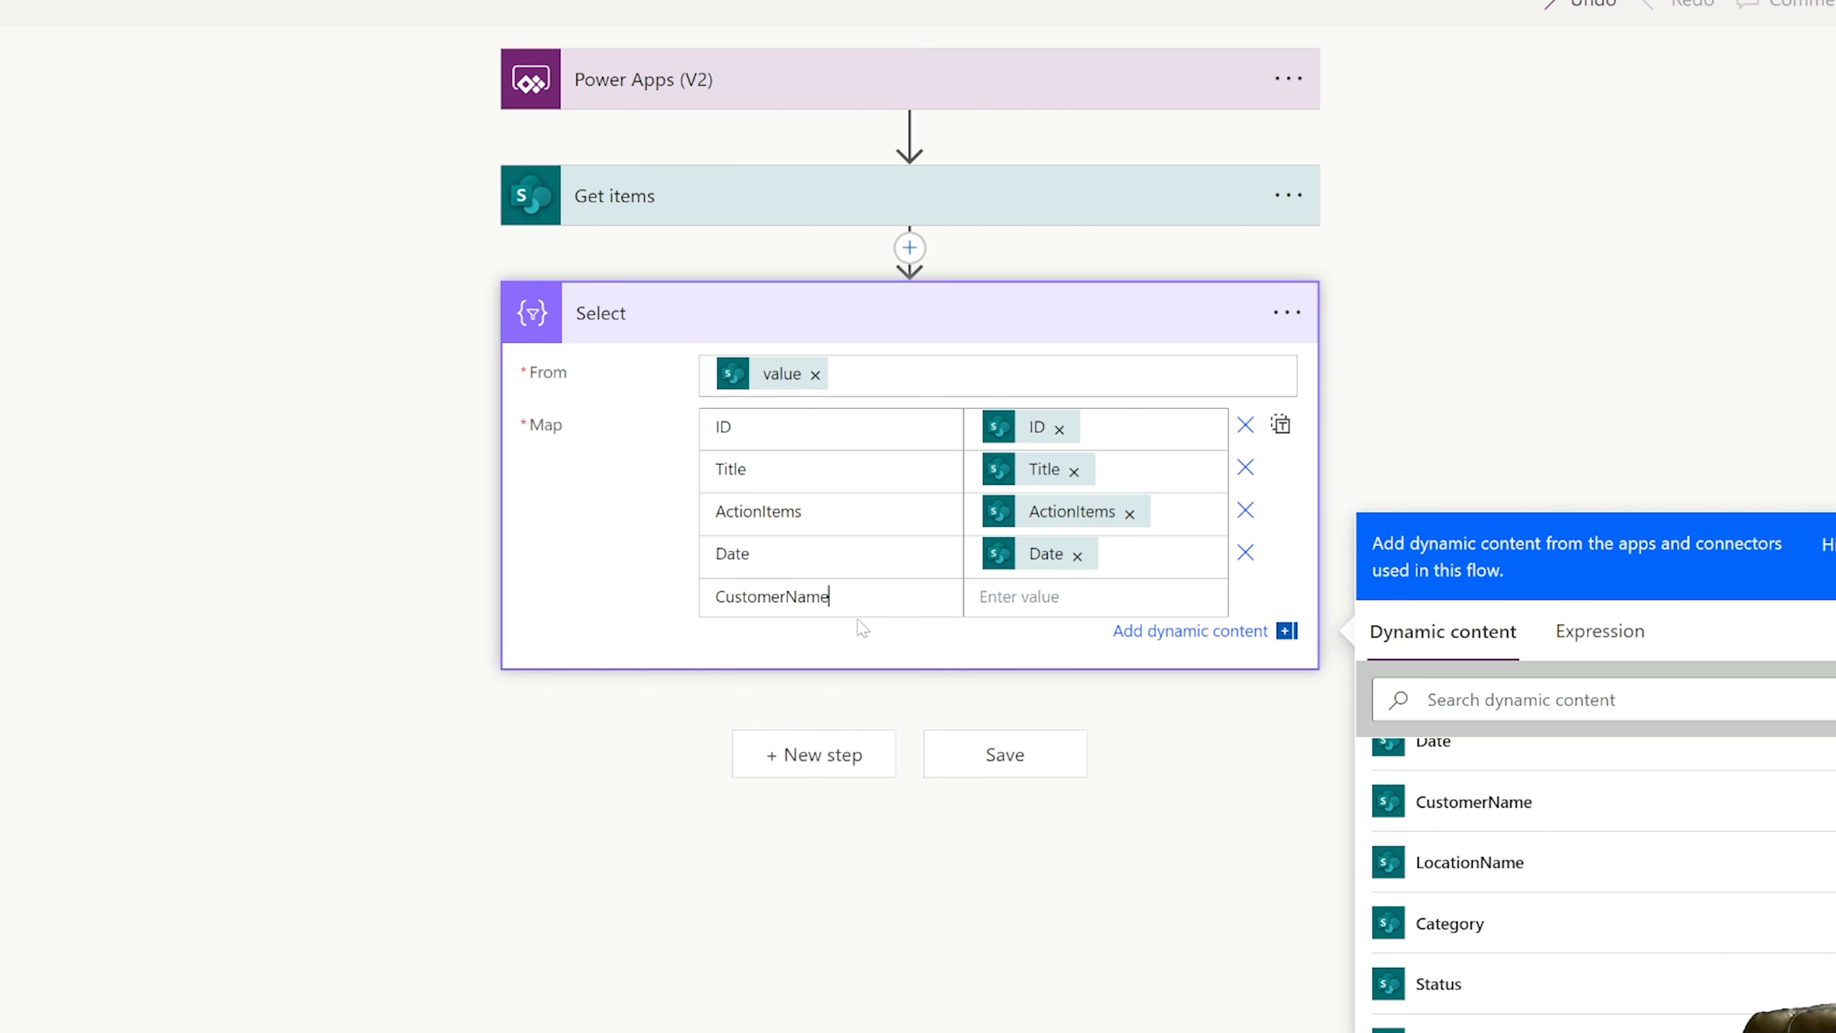
text(ustomerName)
key(Tab)
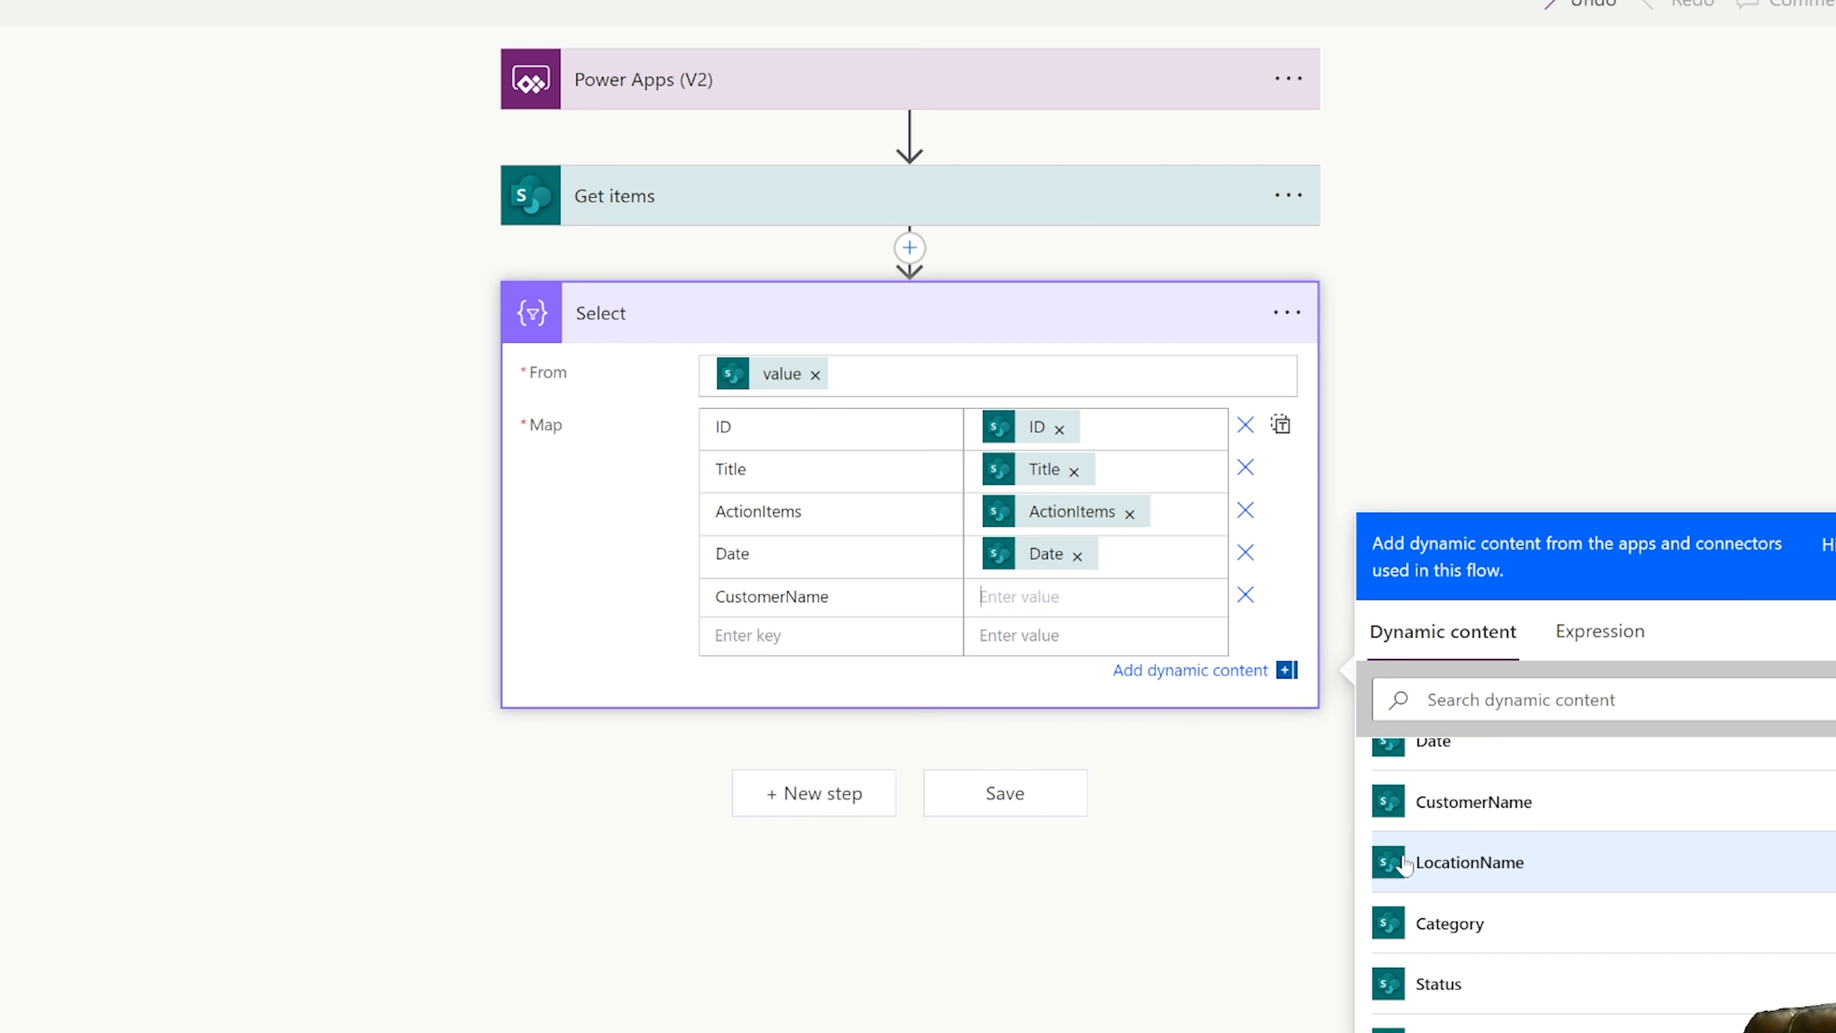
click(1446, 803)
click(795, 640)
text(LocationName)
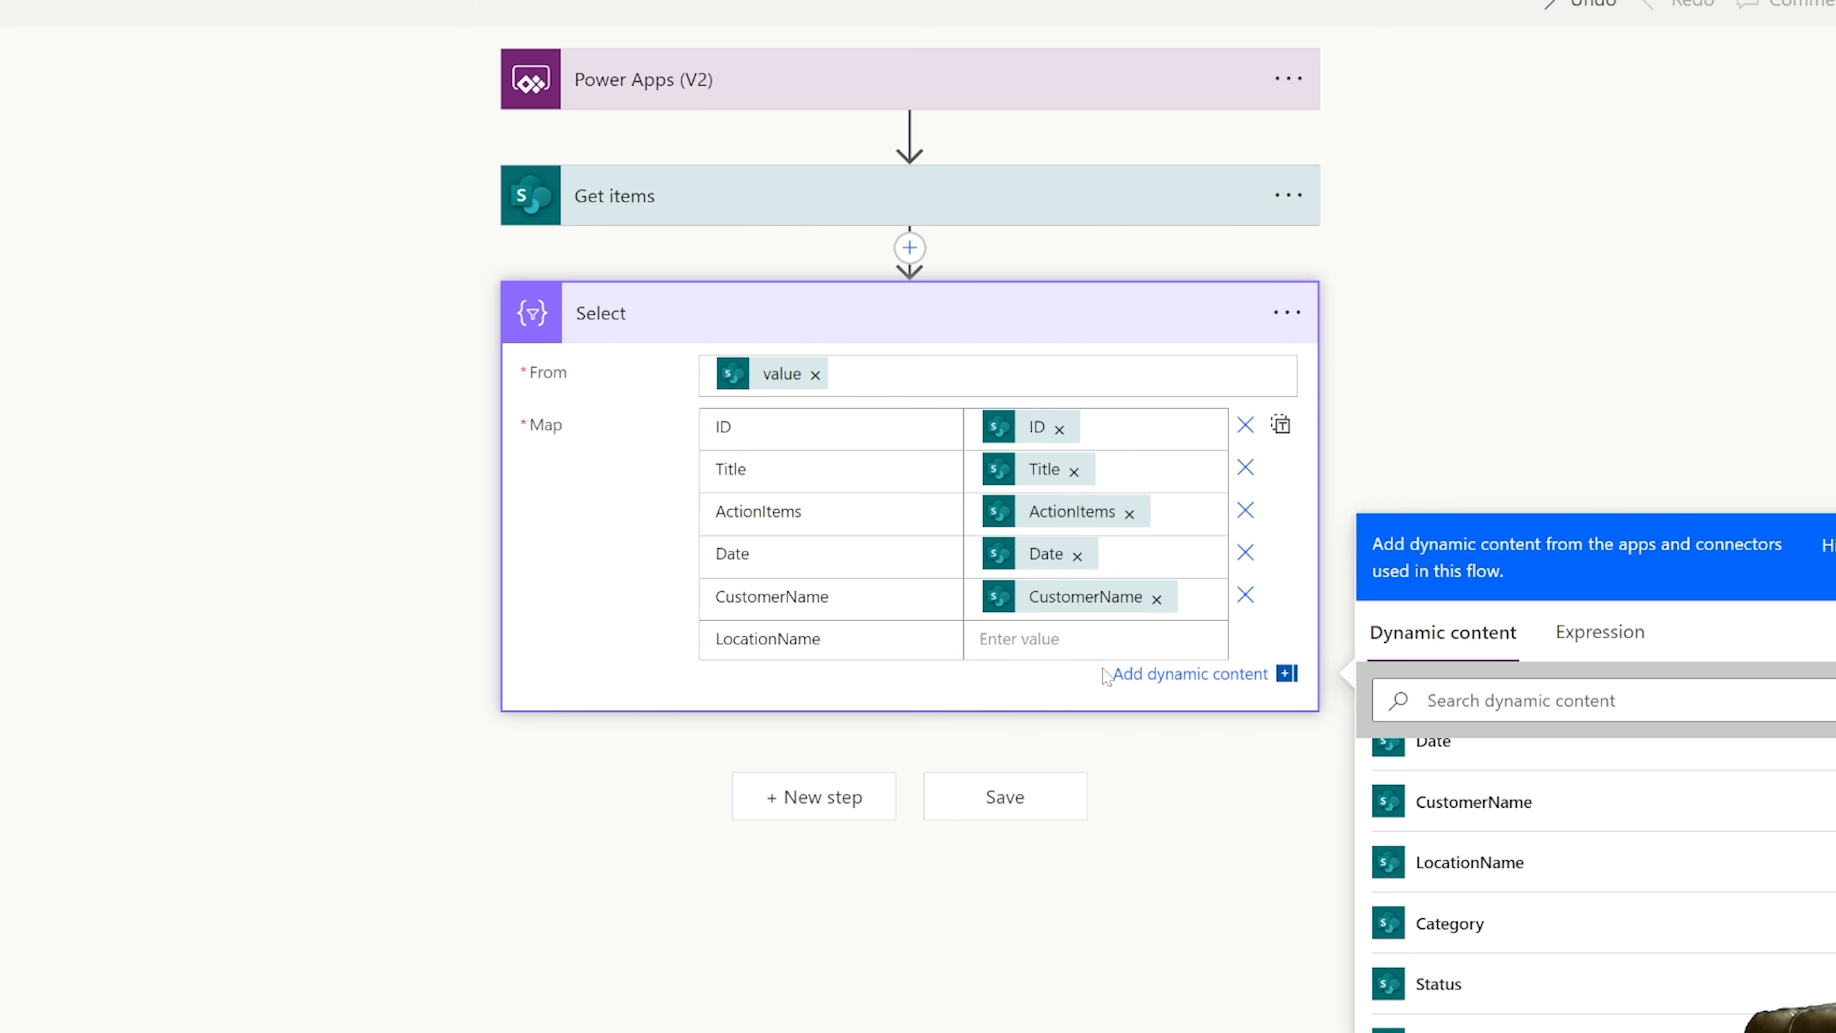
key(Tab)
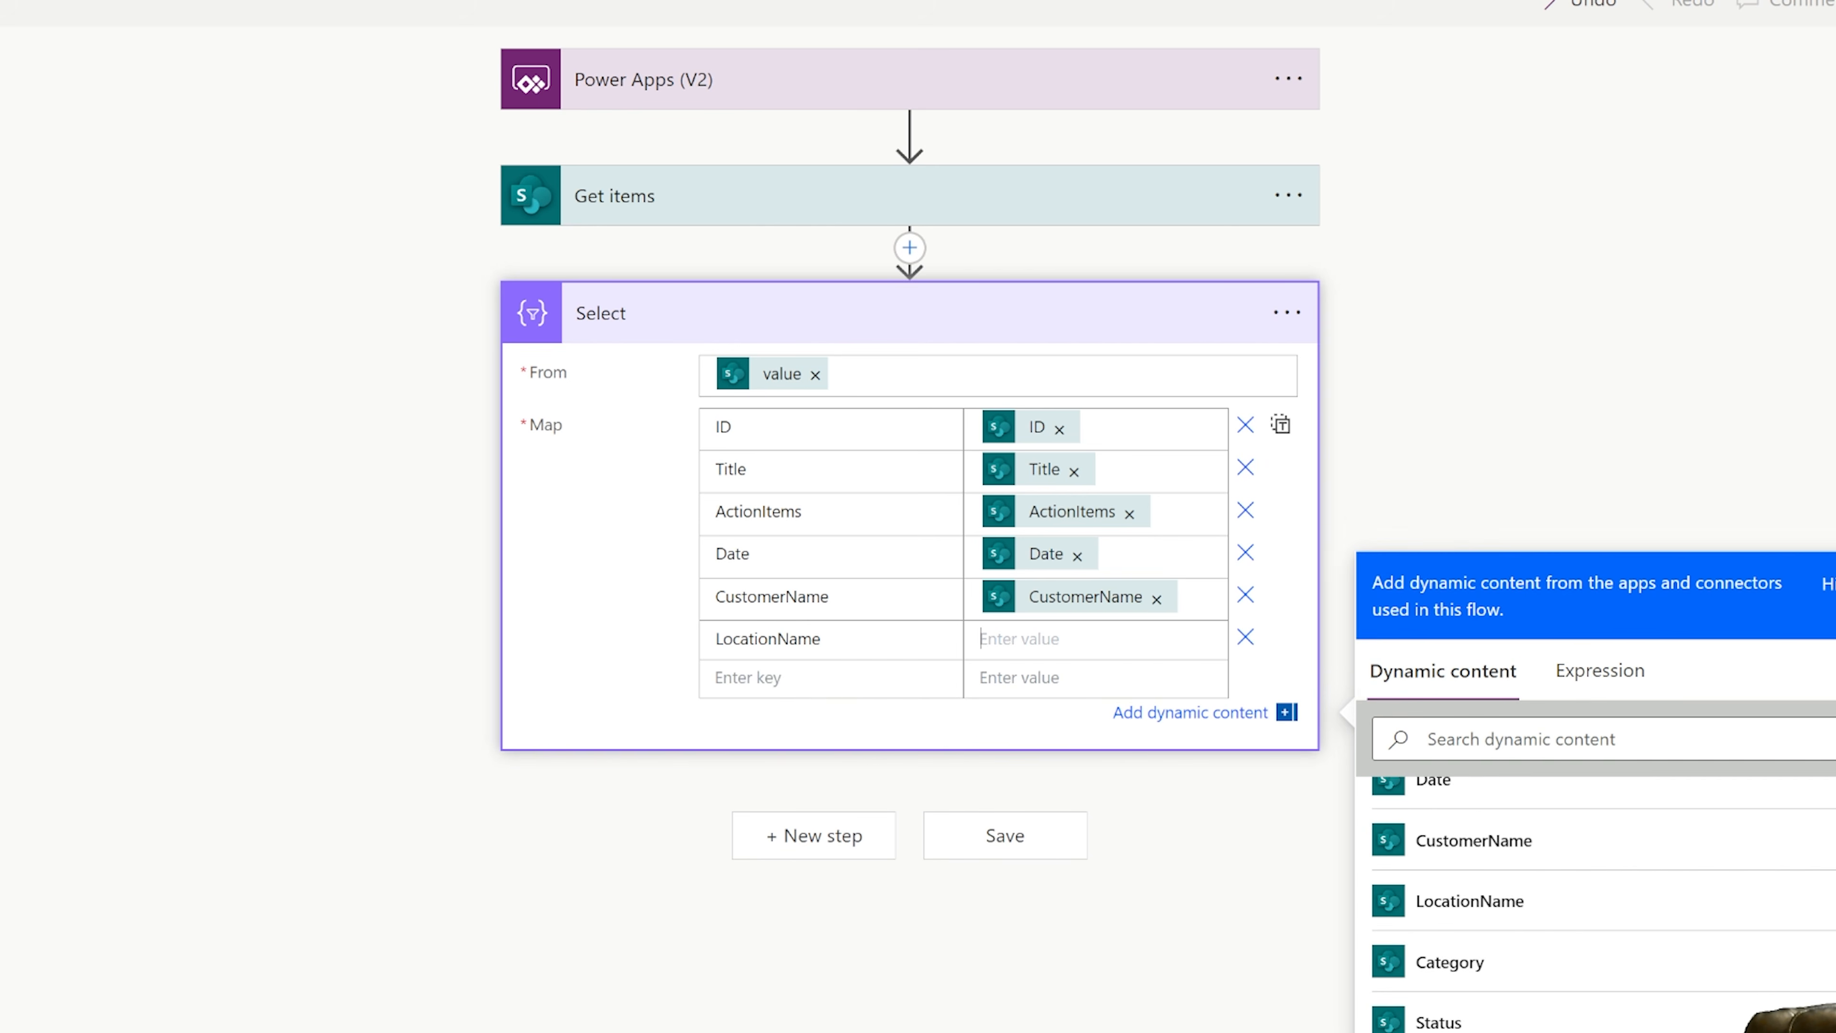
click(1469, 862)
Add Category and Status keys to the Select map, paired with their matching Get items dynamic content.
click(768, 681)
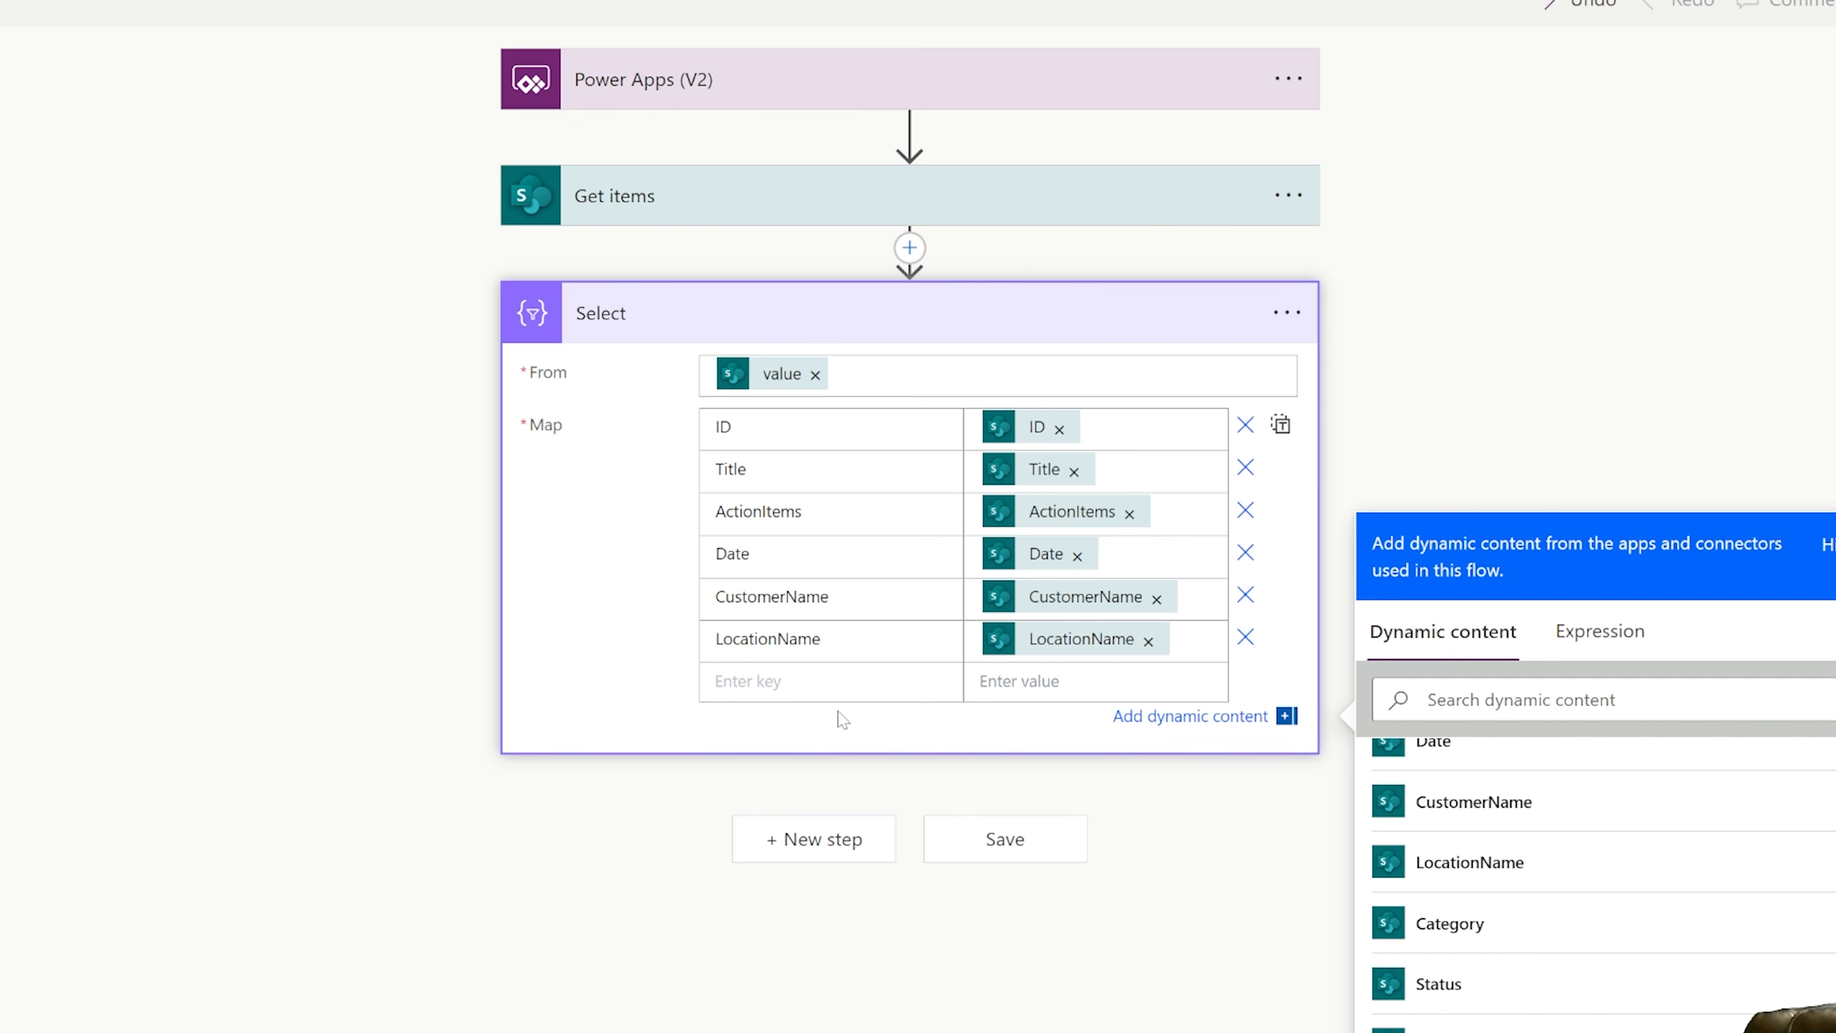
text(Category)
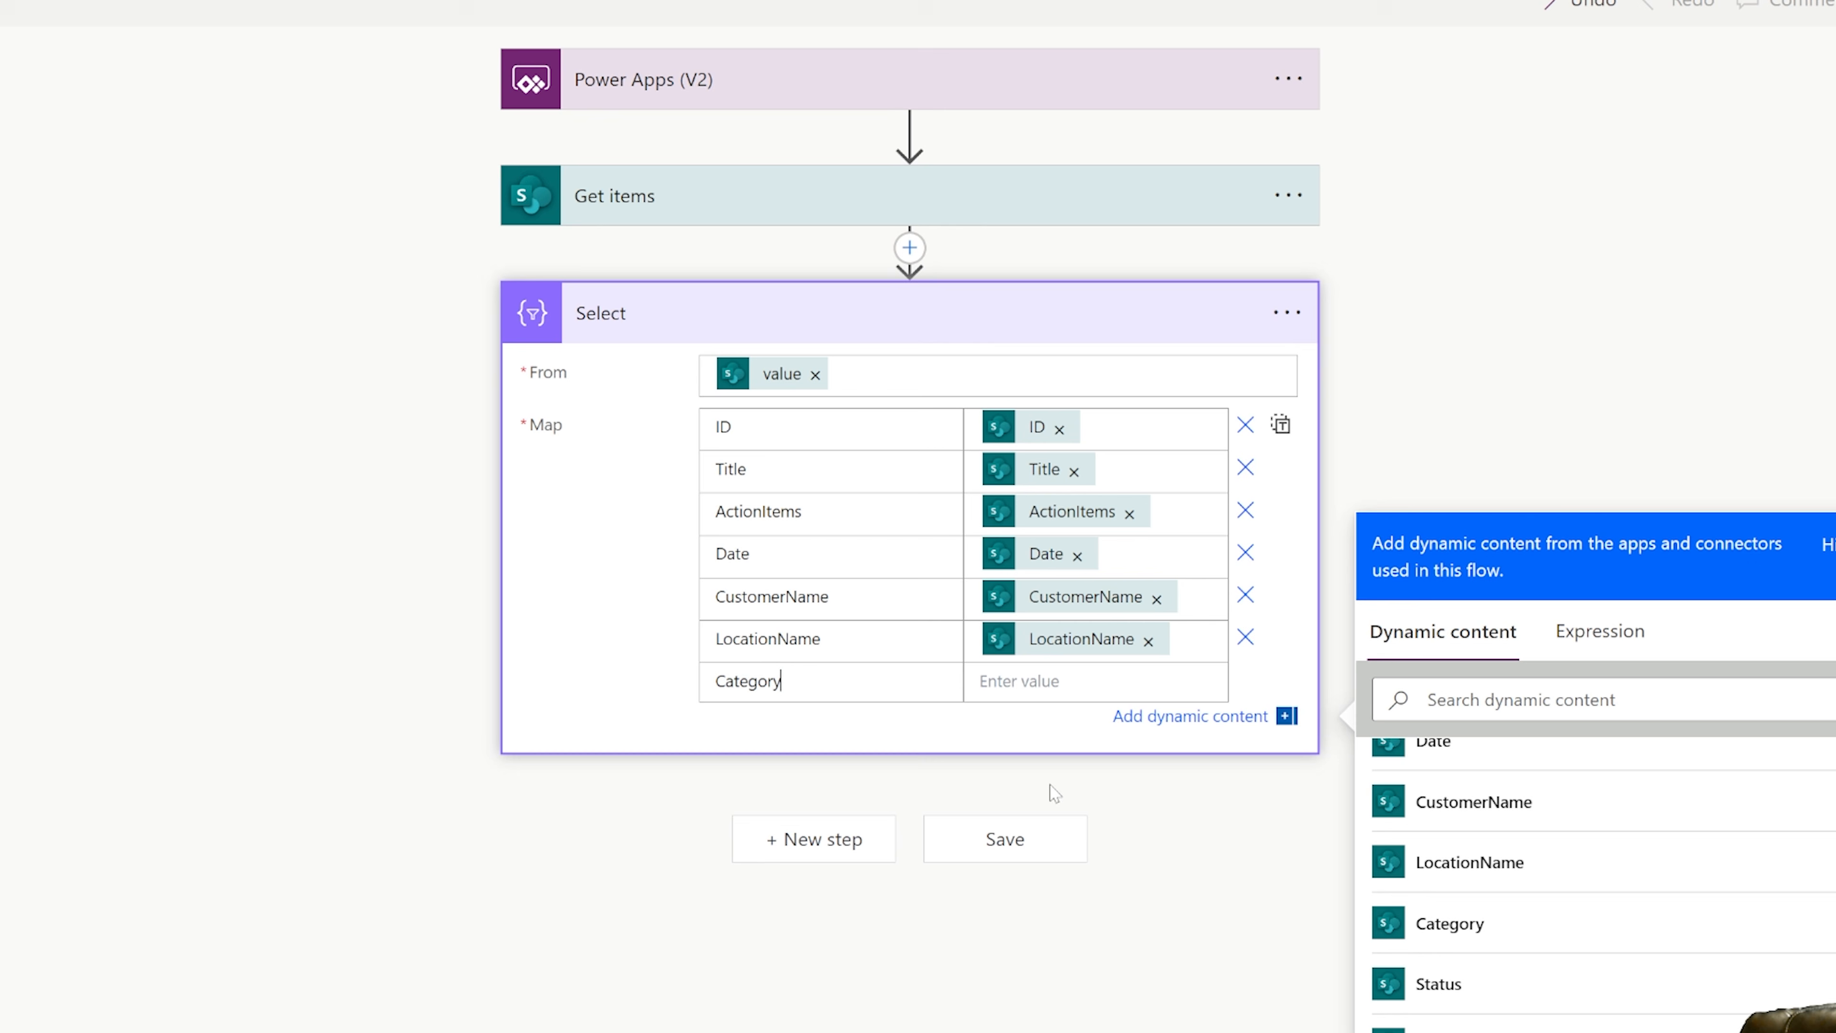
key(Tab)
scroll(1454, 846, down, 1)
click(1449, 848)
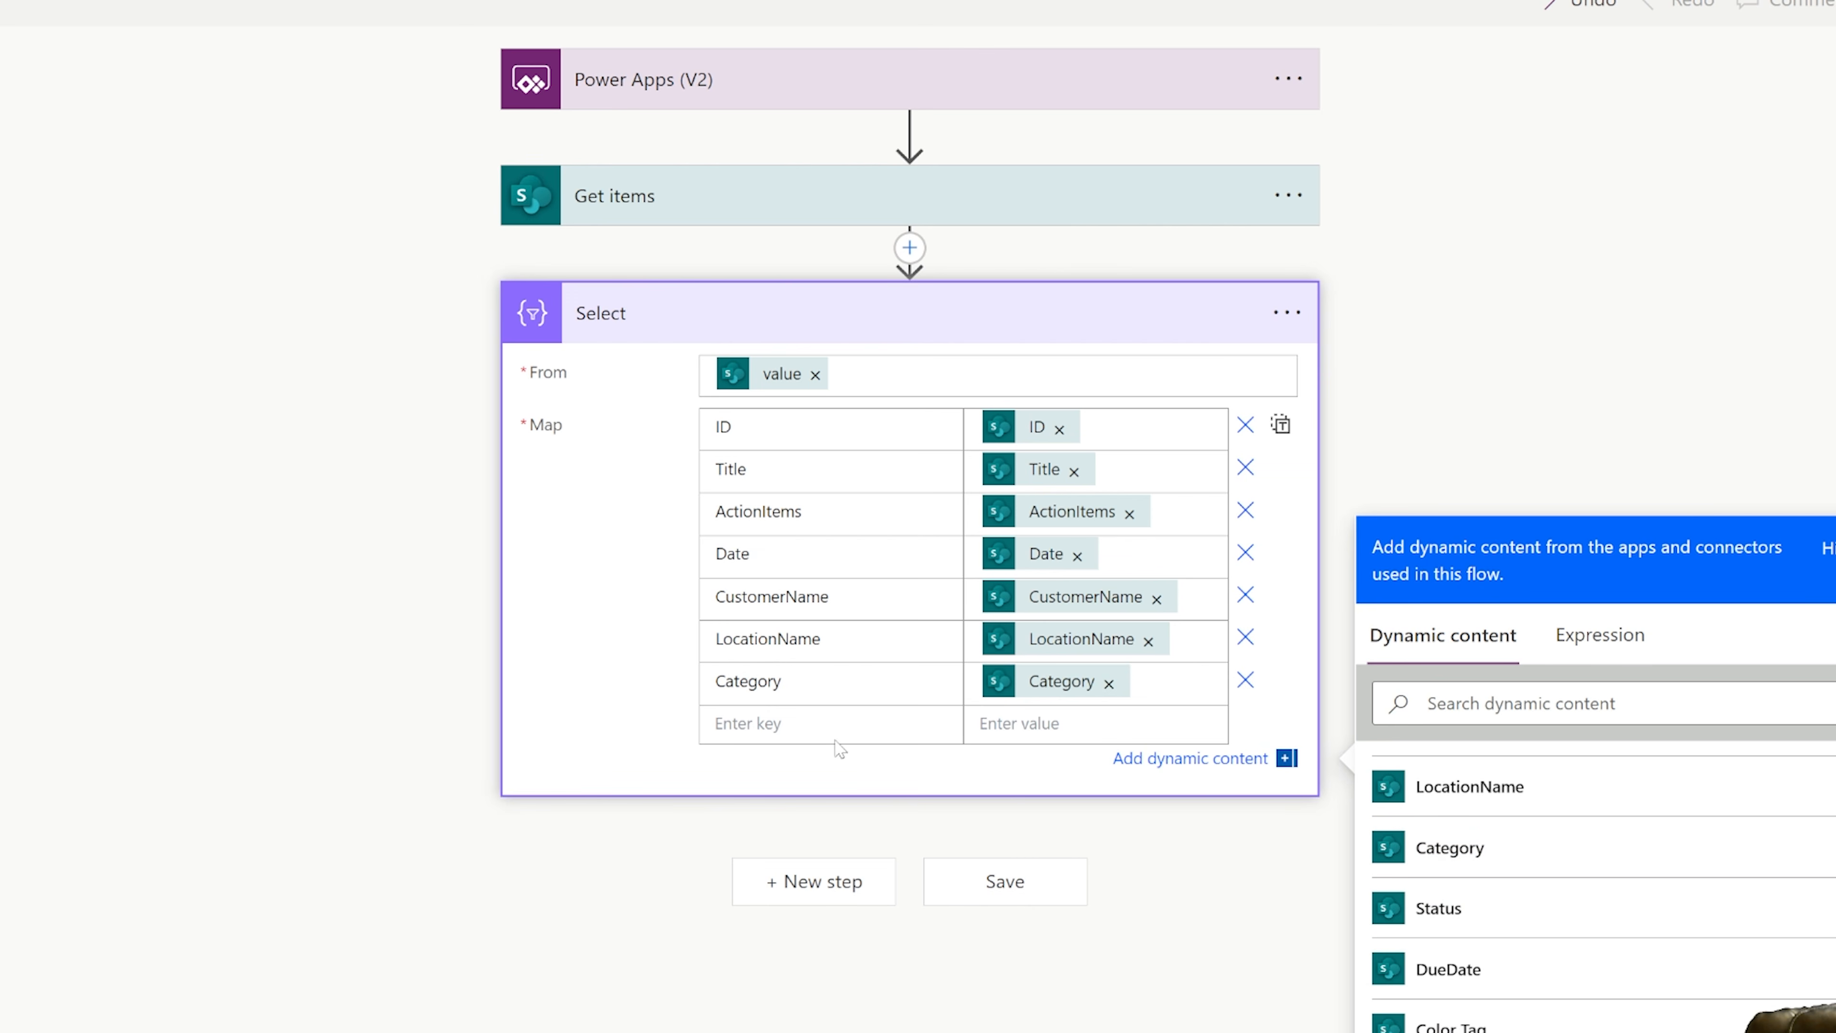
click(835, 738)
text(Status)
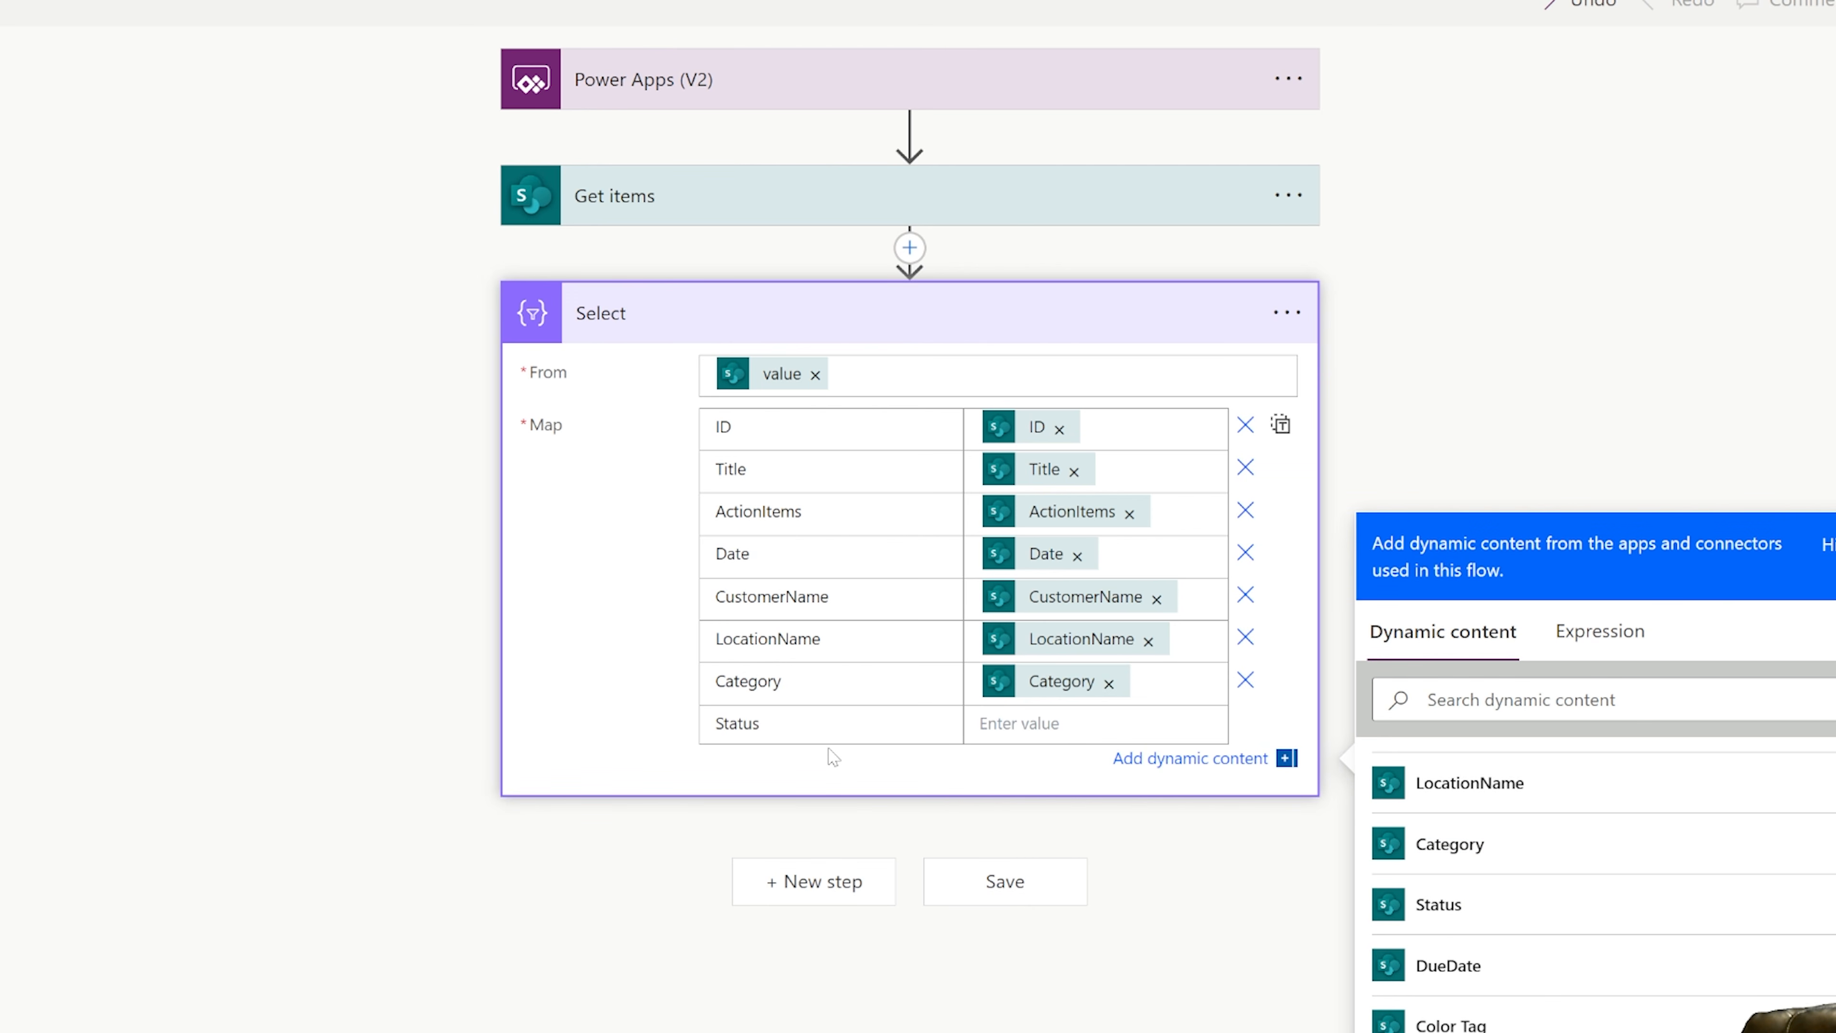
key(Tab)
scroll(1458, 760, down, 3)
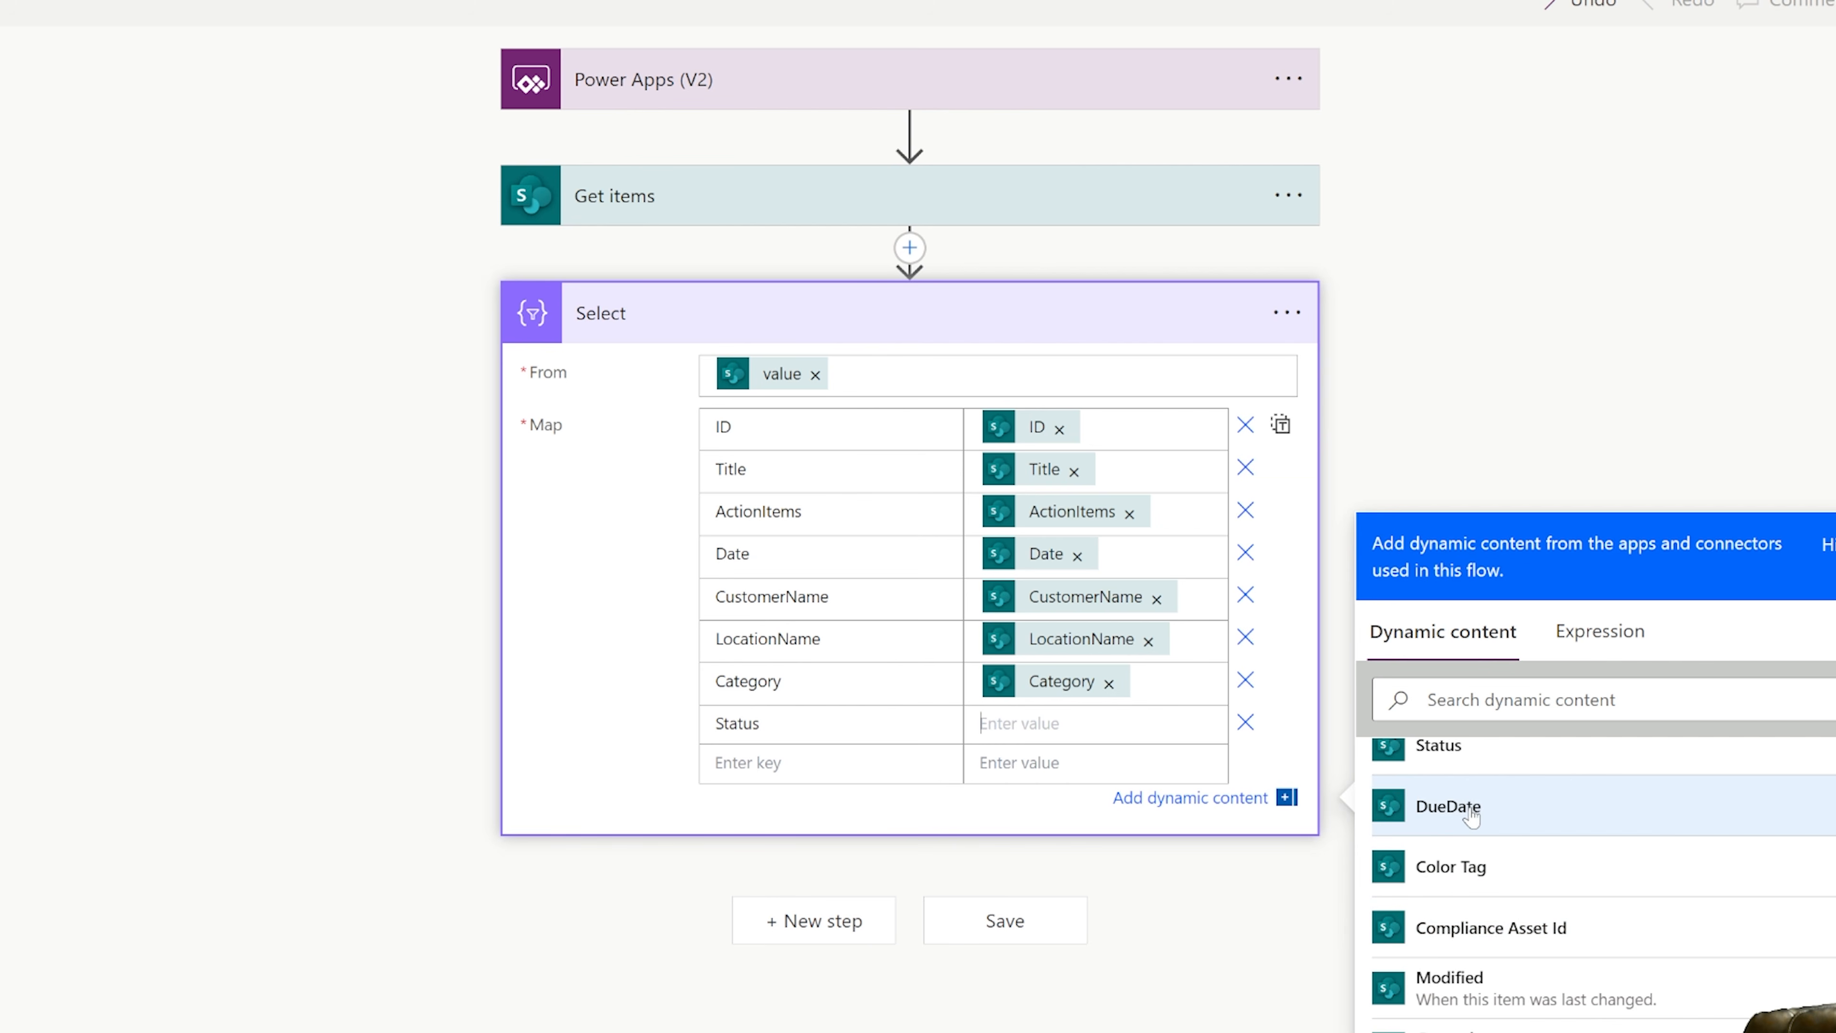
click(1459, 759)
Map a DueDate key to the Get items DueDate dynamic content and check the keys against the Inspections list columns.
key(Tab)
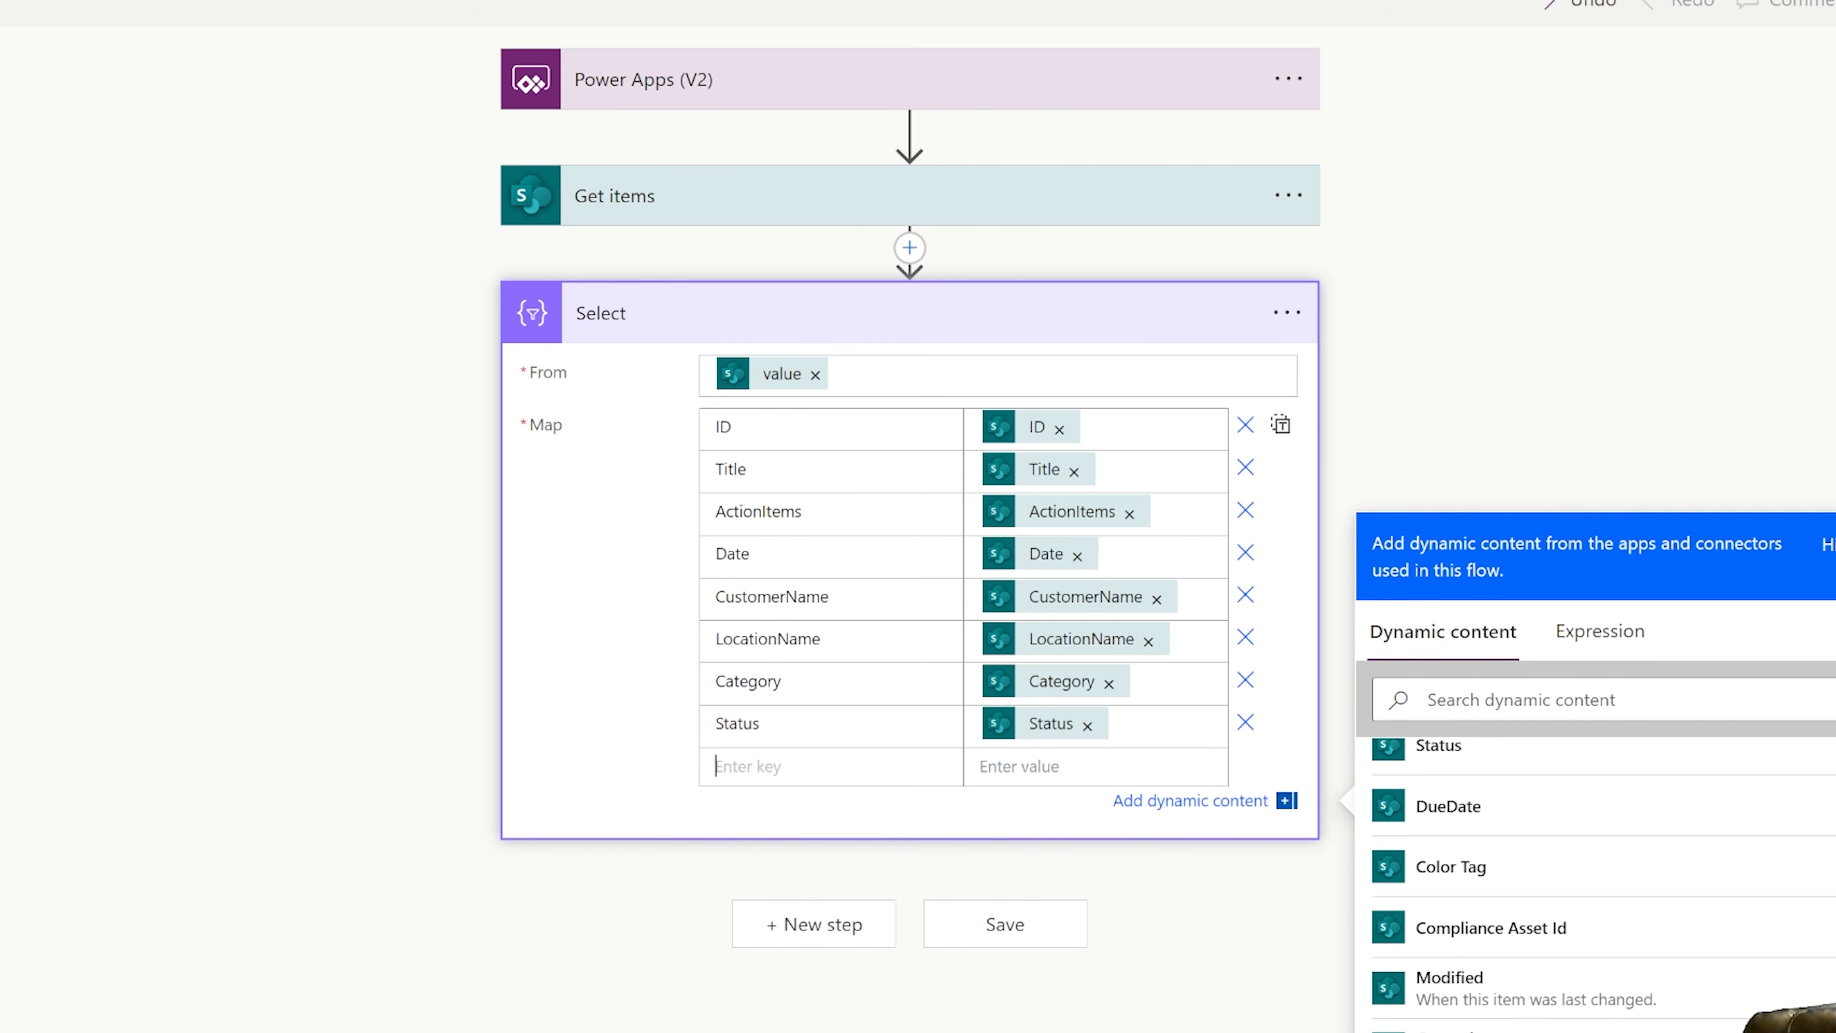
text(Dud)
scroll(1478, 807, down, 1)
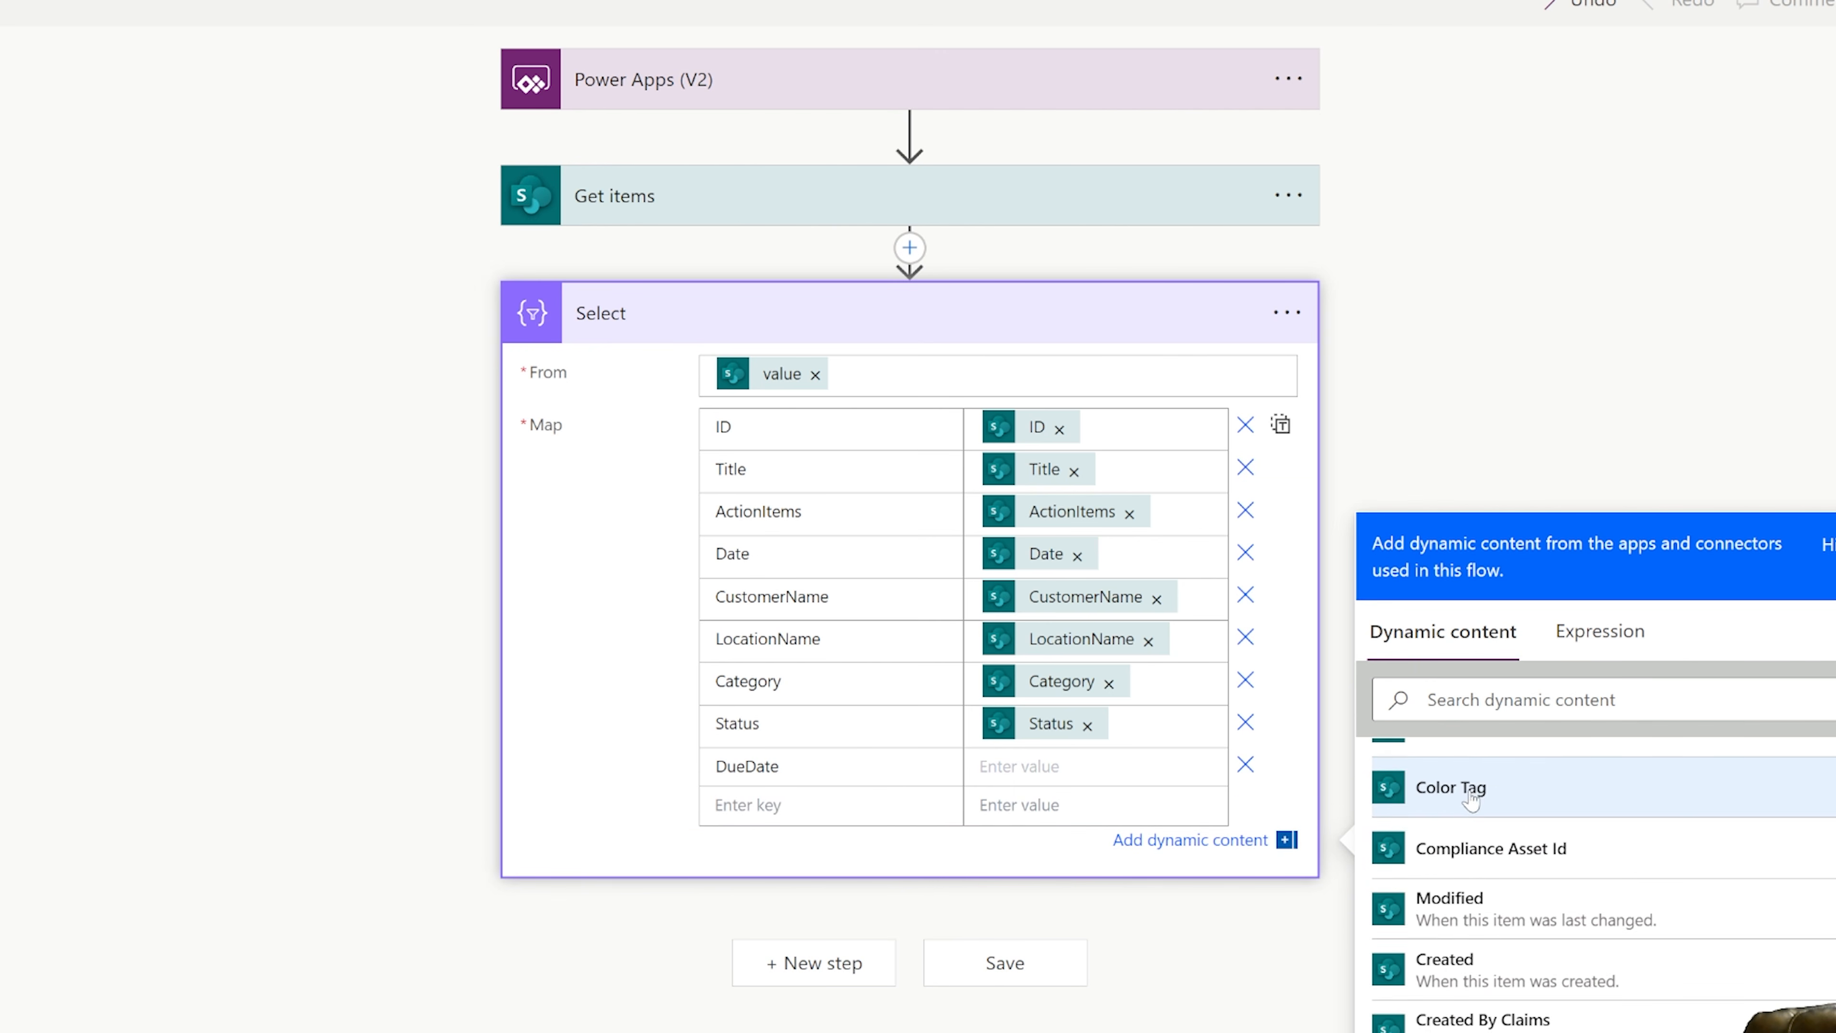
scroll(1479, 806, up, 1)
click(1478, 807)
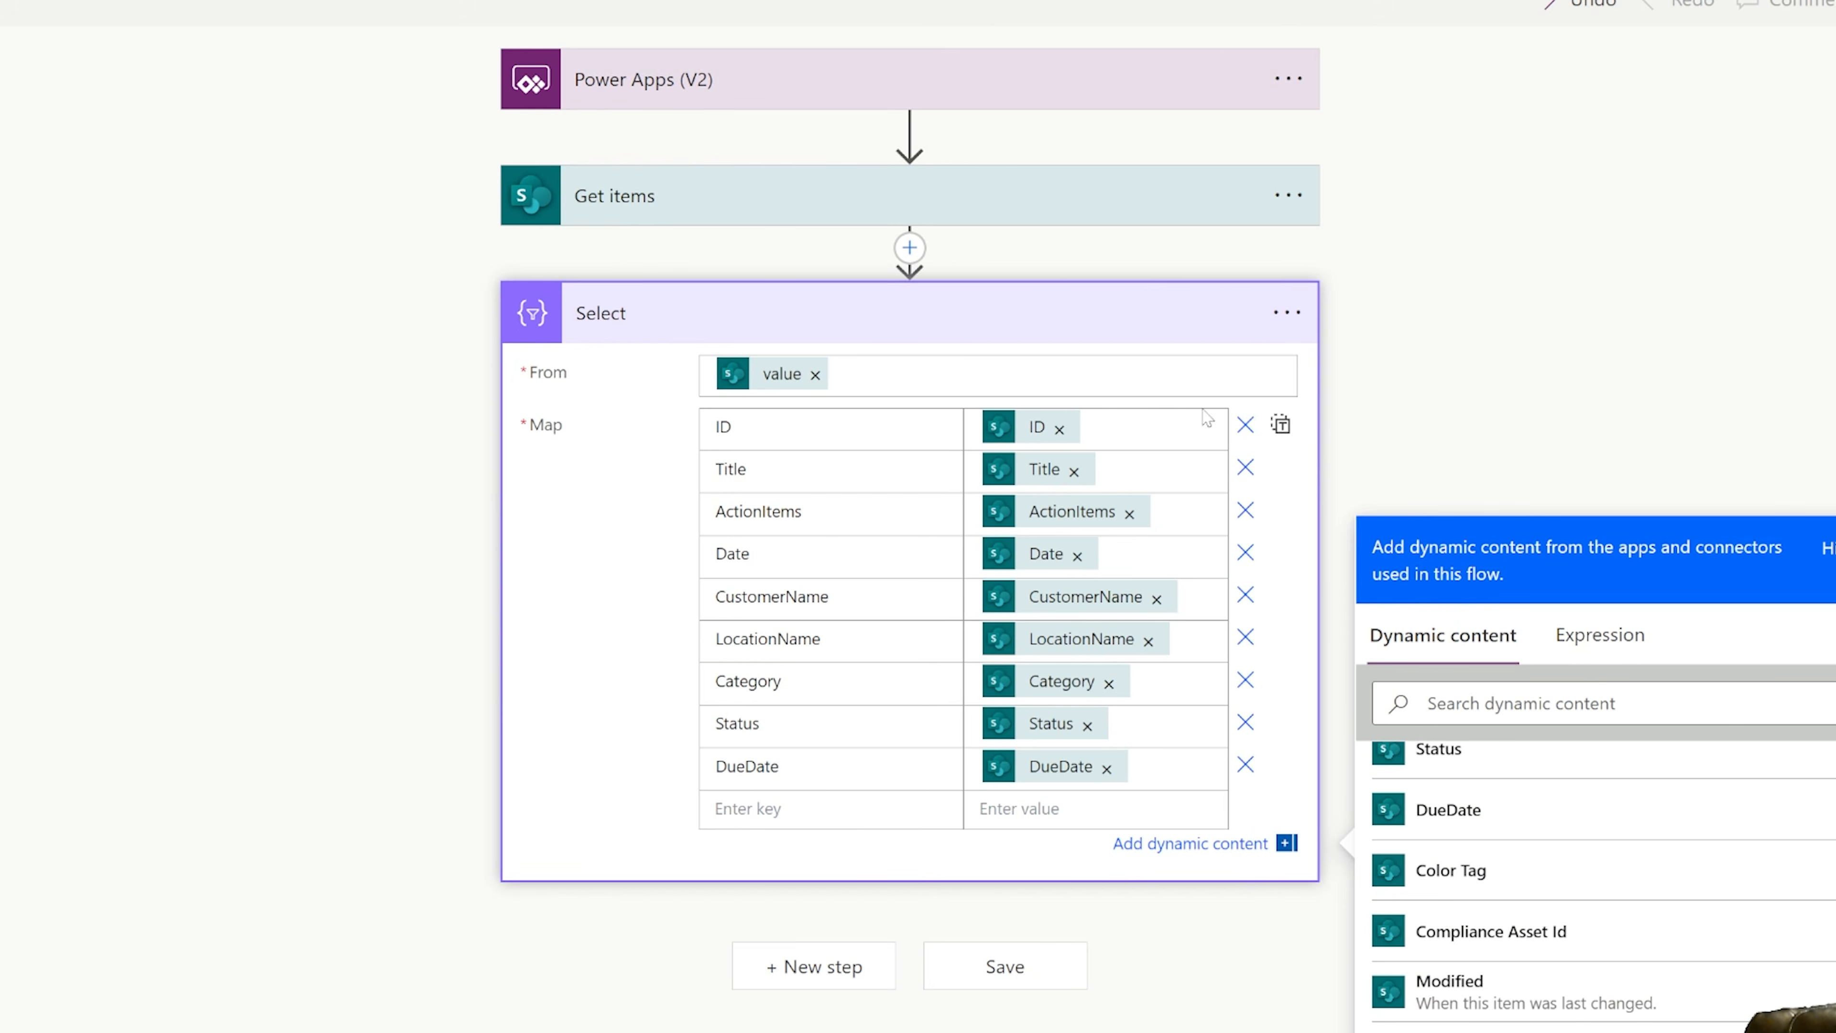
click(1556, 277)
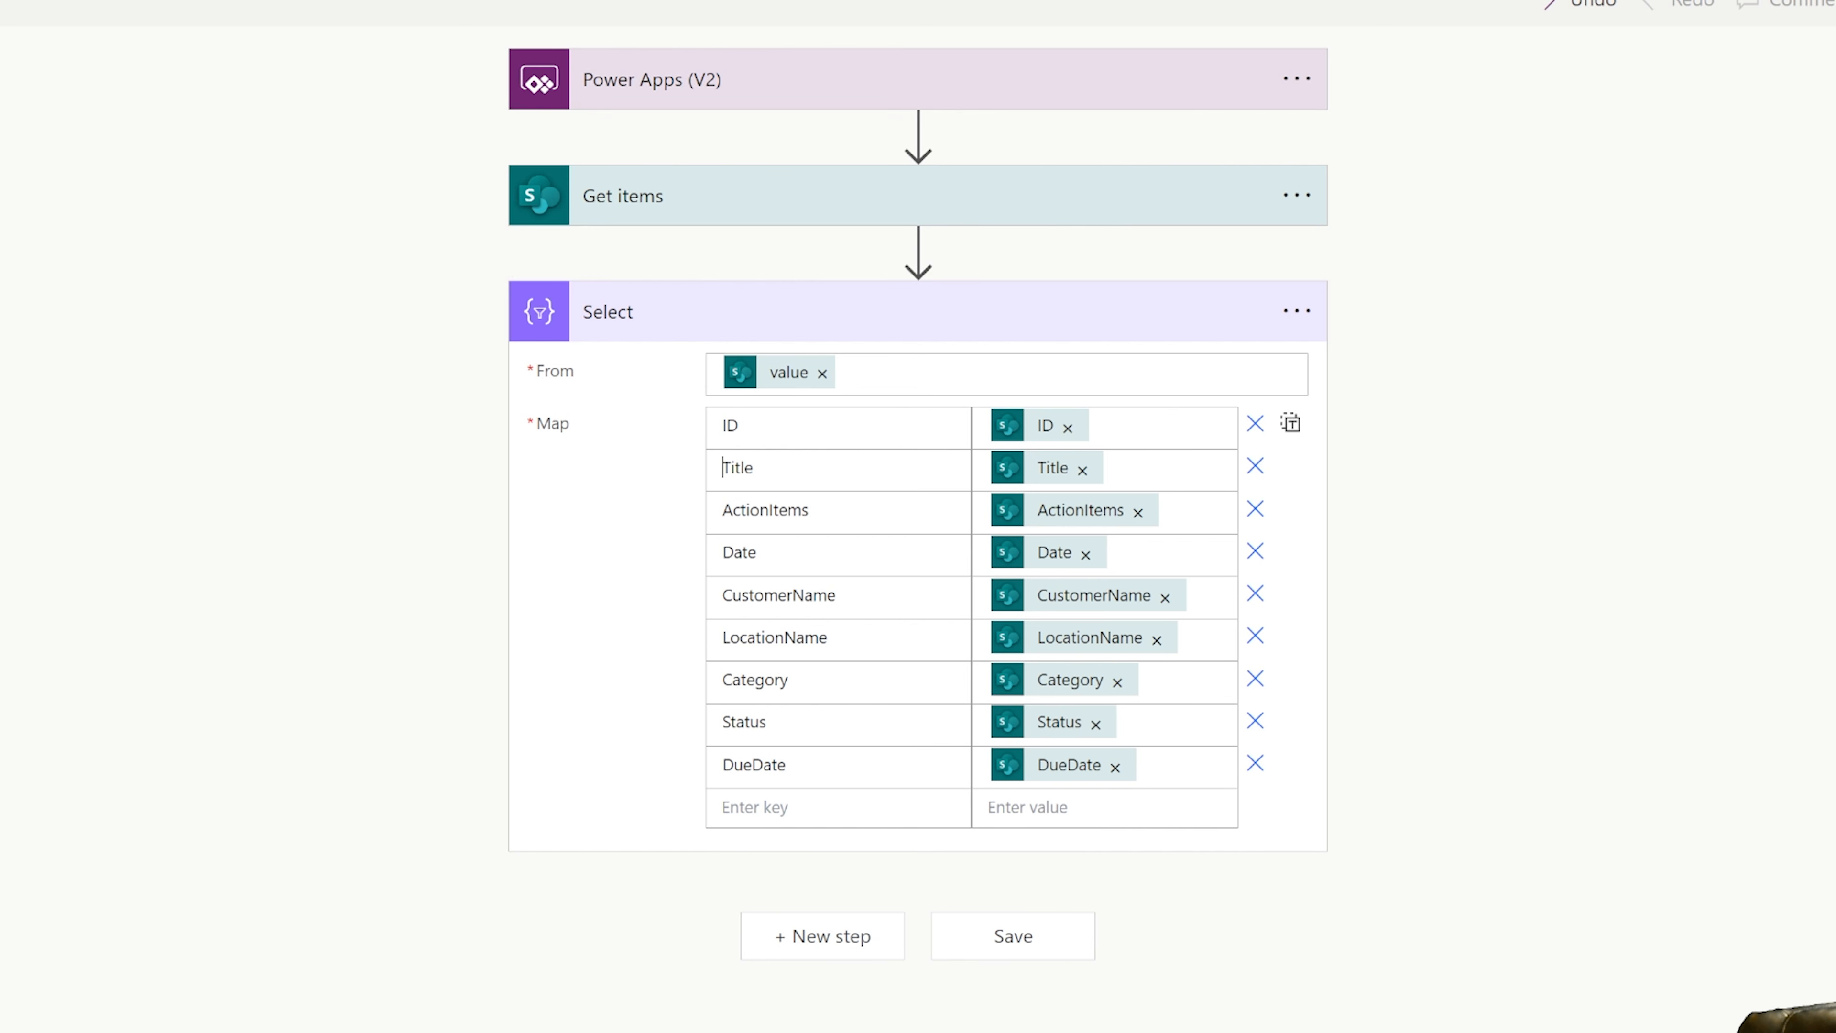
Add a Data Operation Compose action after Select, with the Select Output as its Inputs.
click(822, 935)
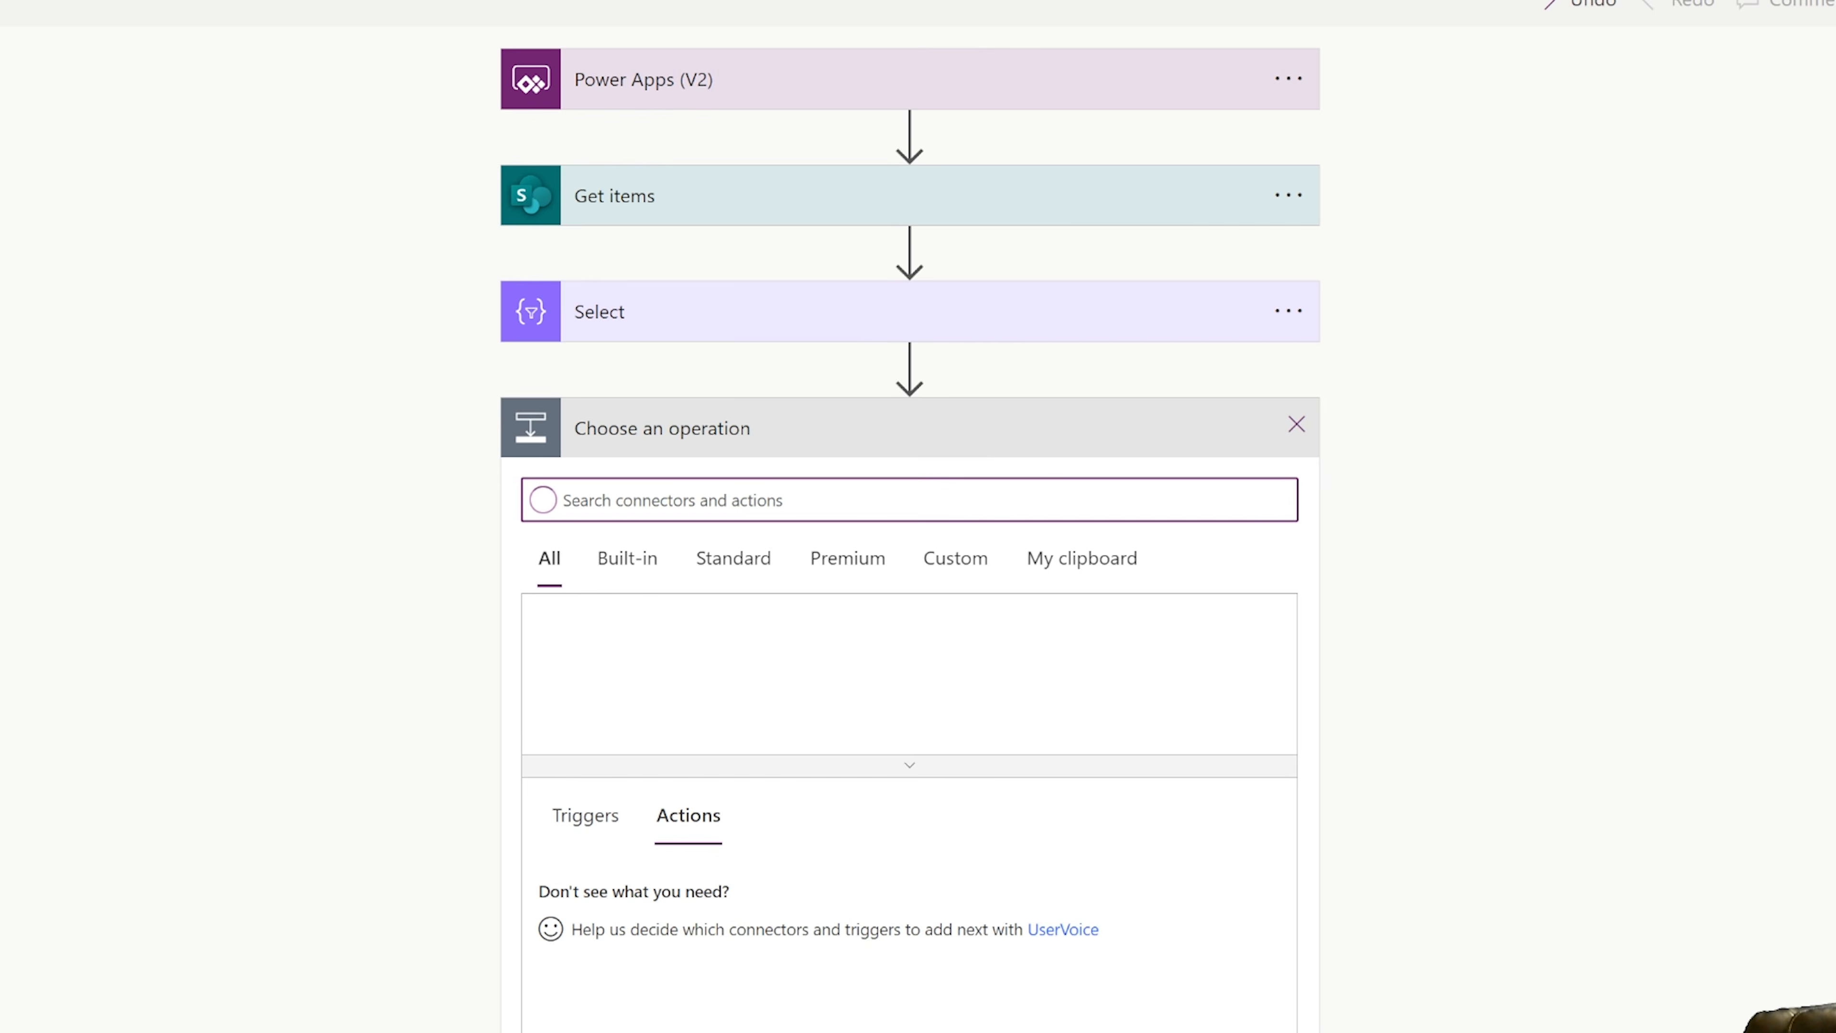
text(compose)
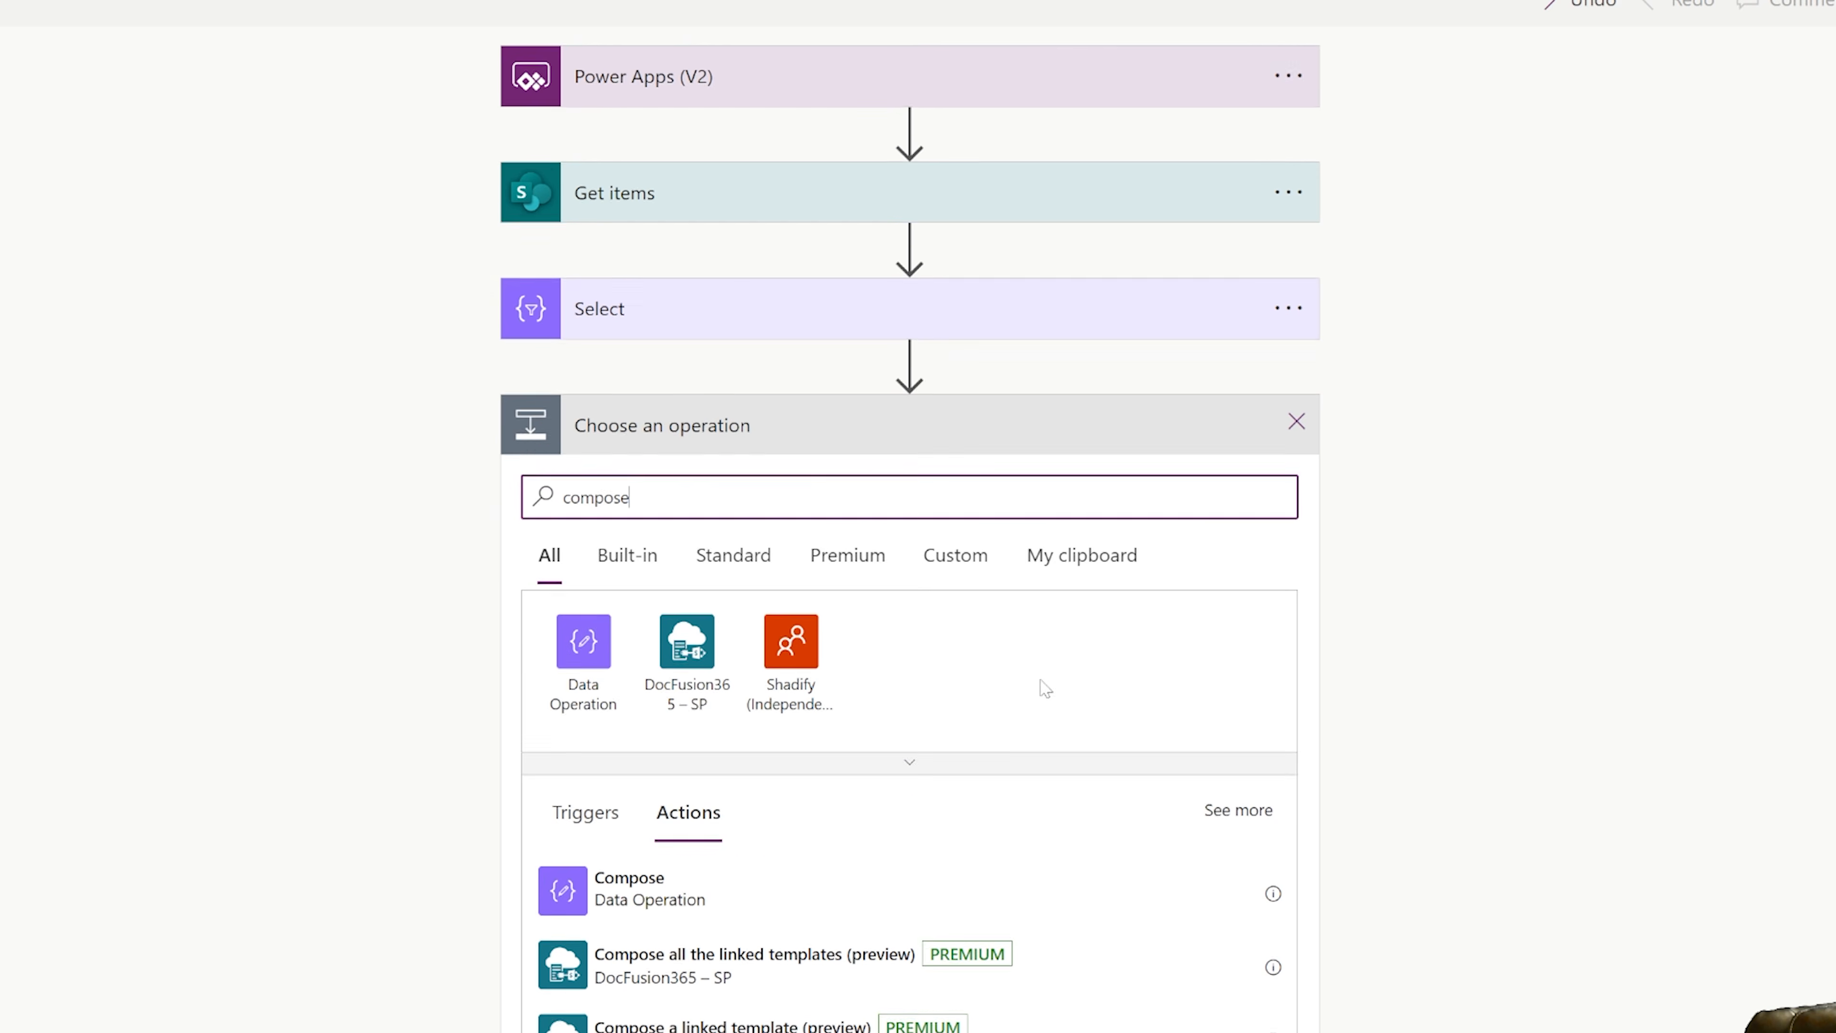
scroll(1174, 624, down, 2)
click(1156, 736)
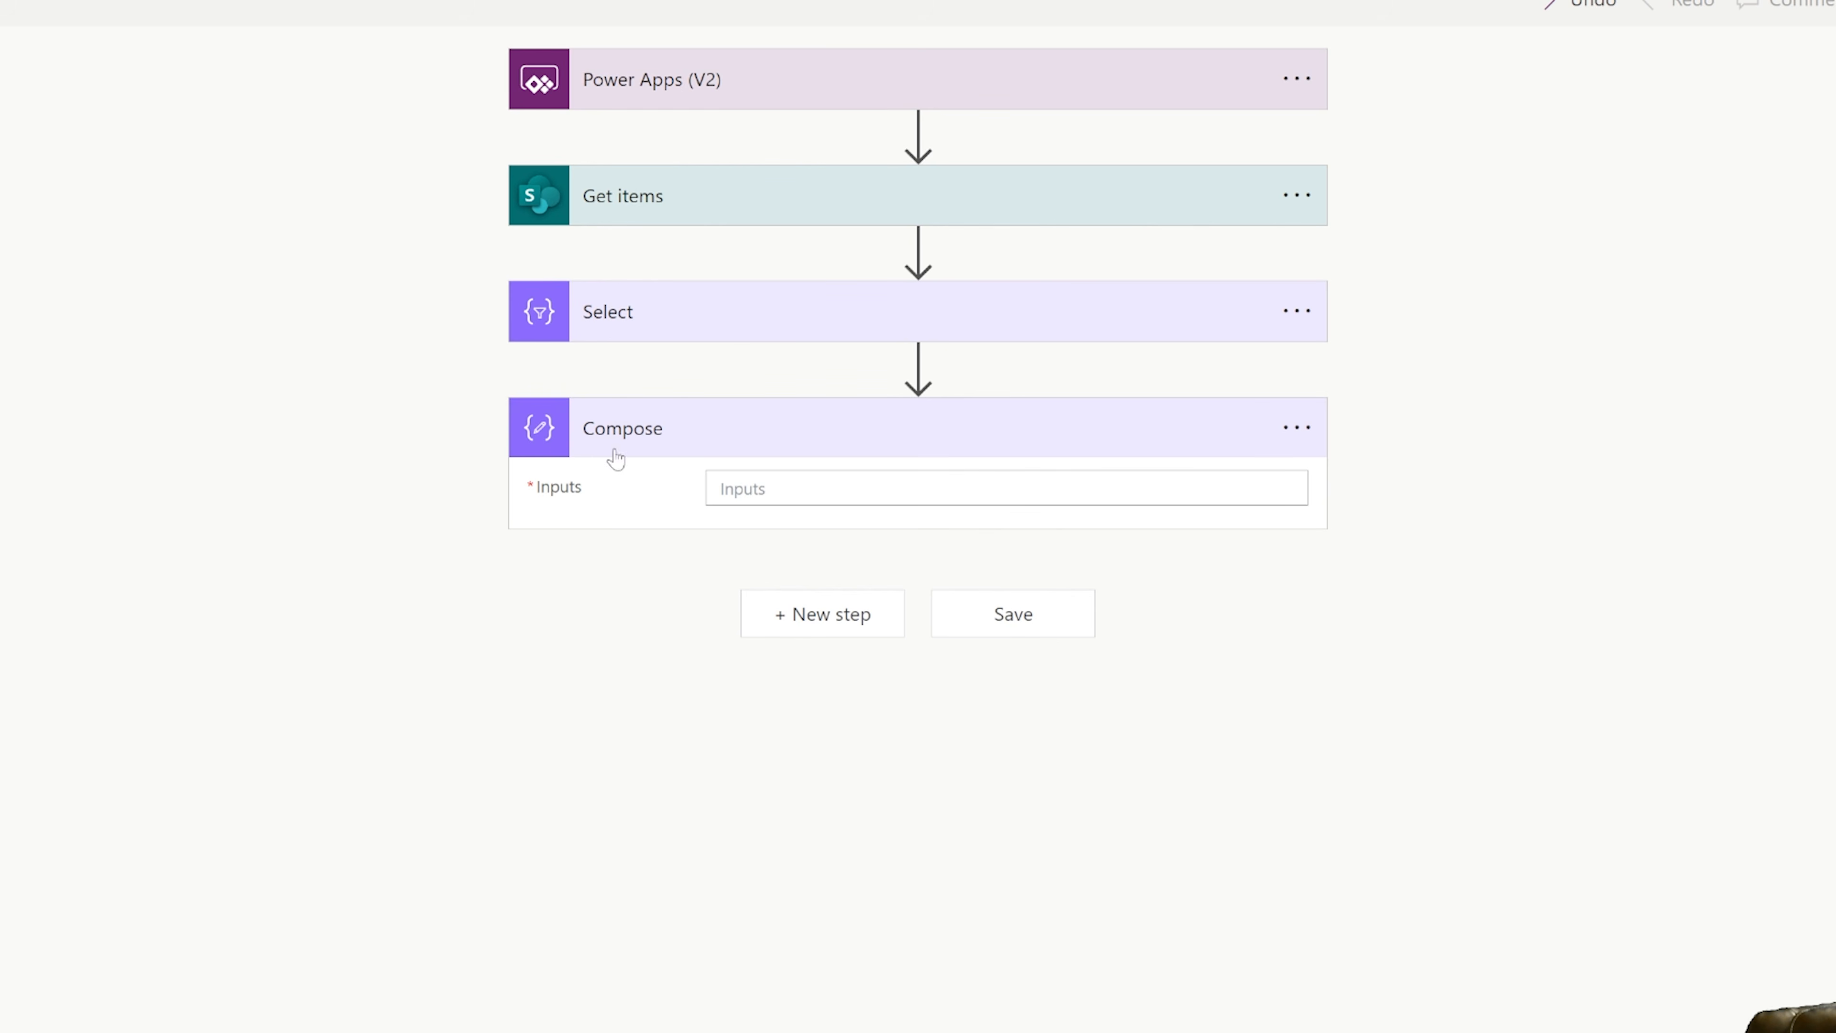
click(1435, 830)
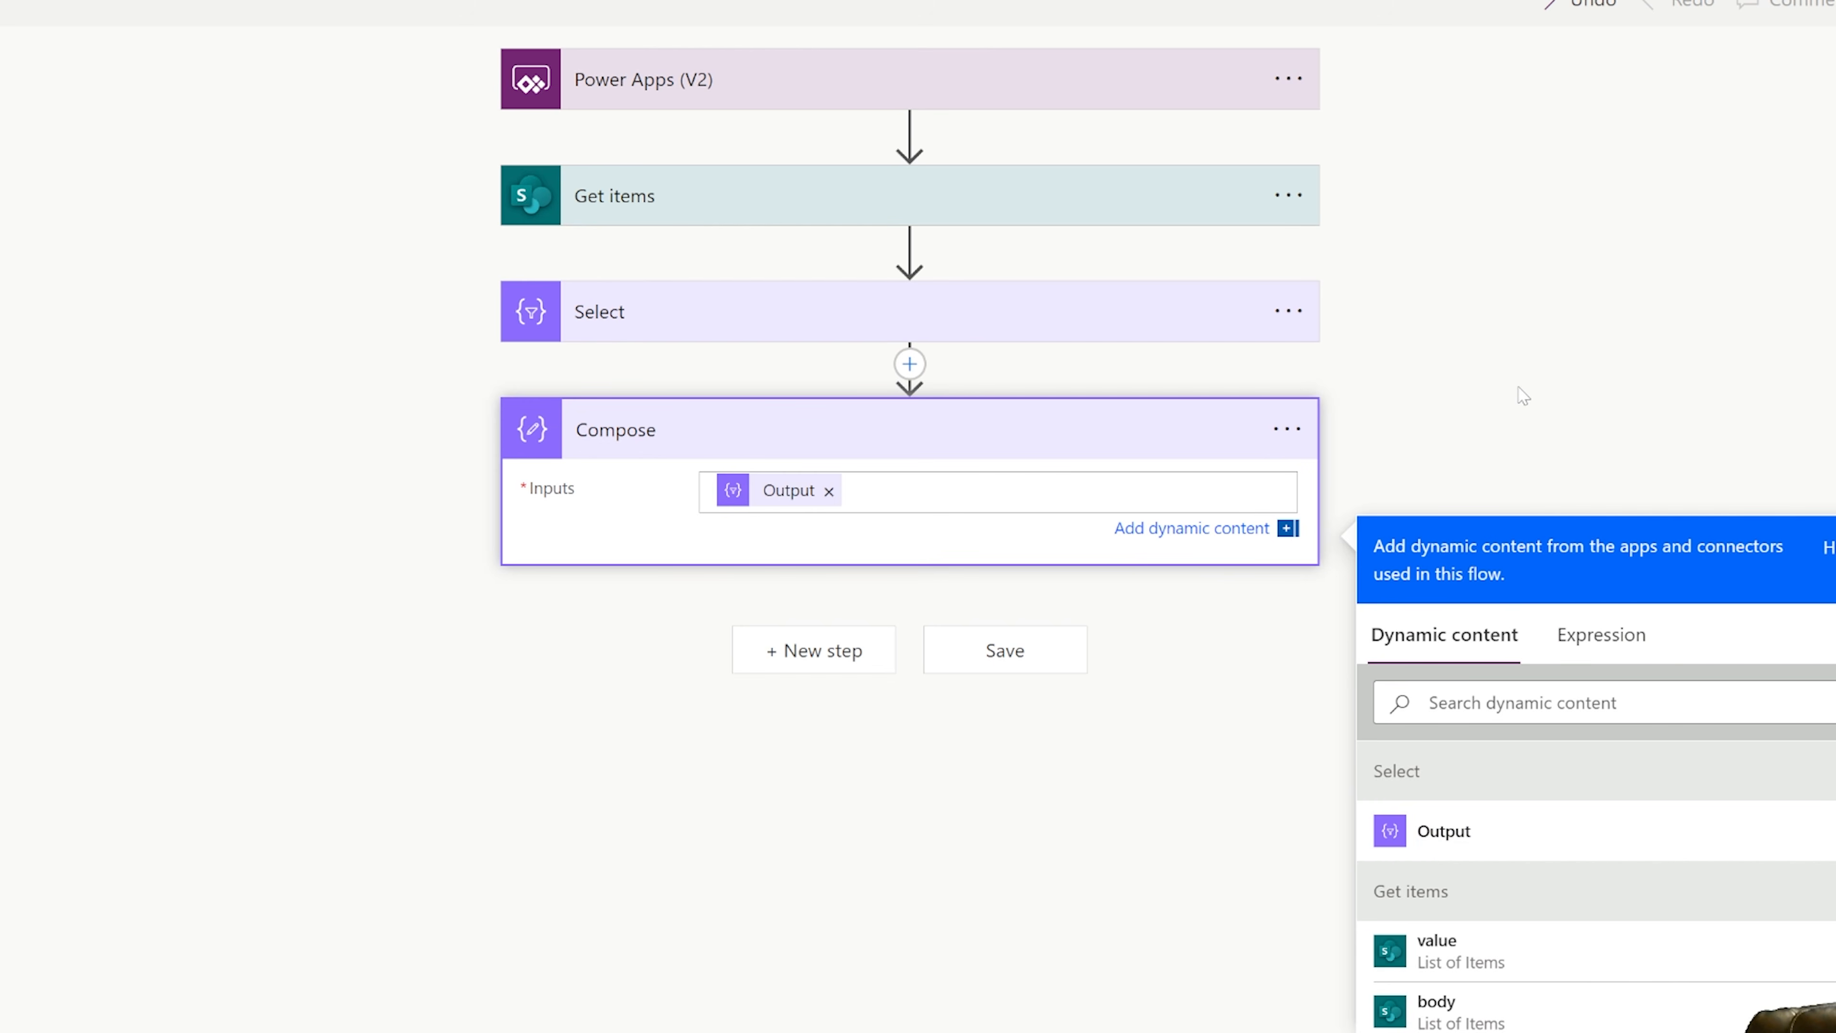
click(1585, 431)
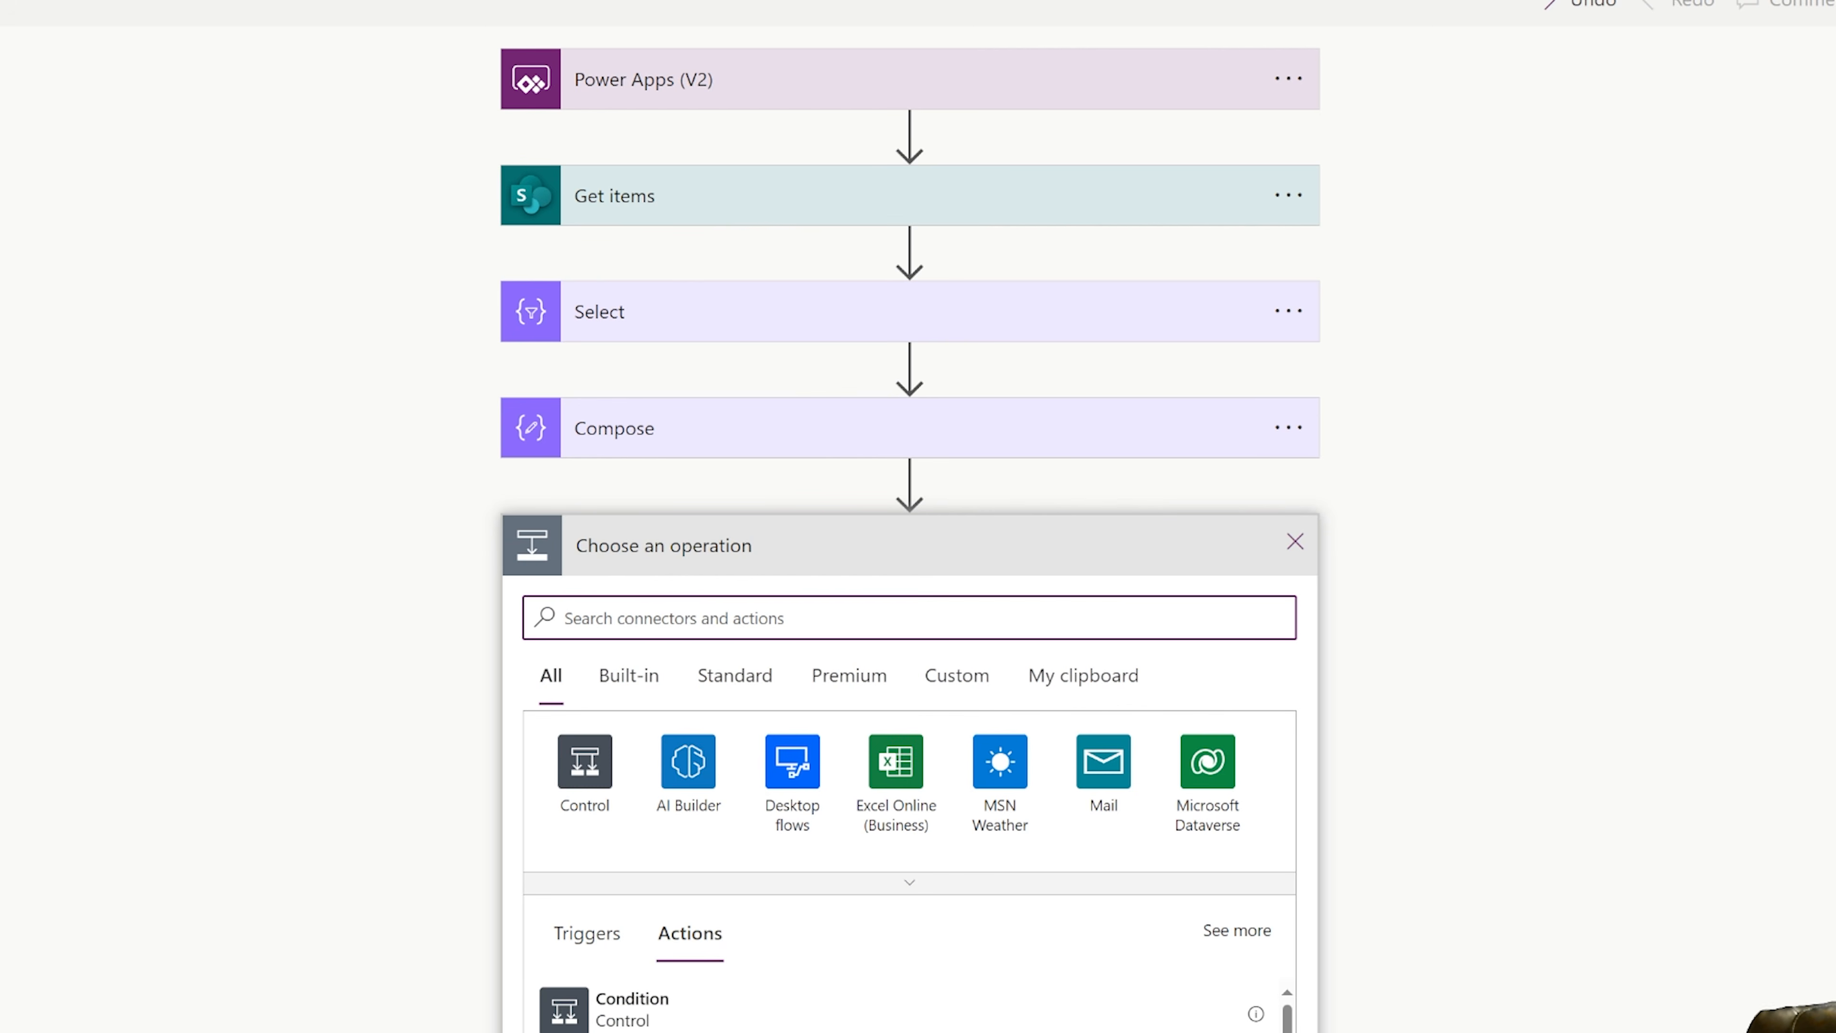
Add a Respond to a Power App or flow action after the Compose action.
text(respond to power)
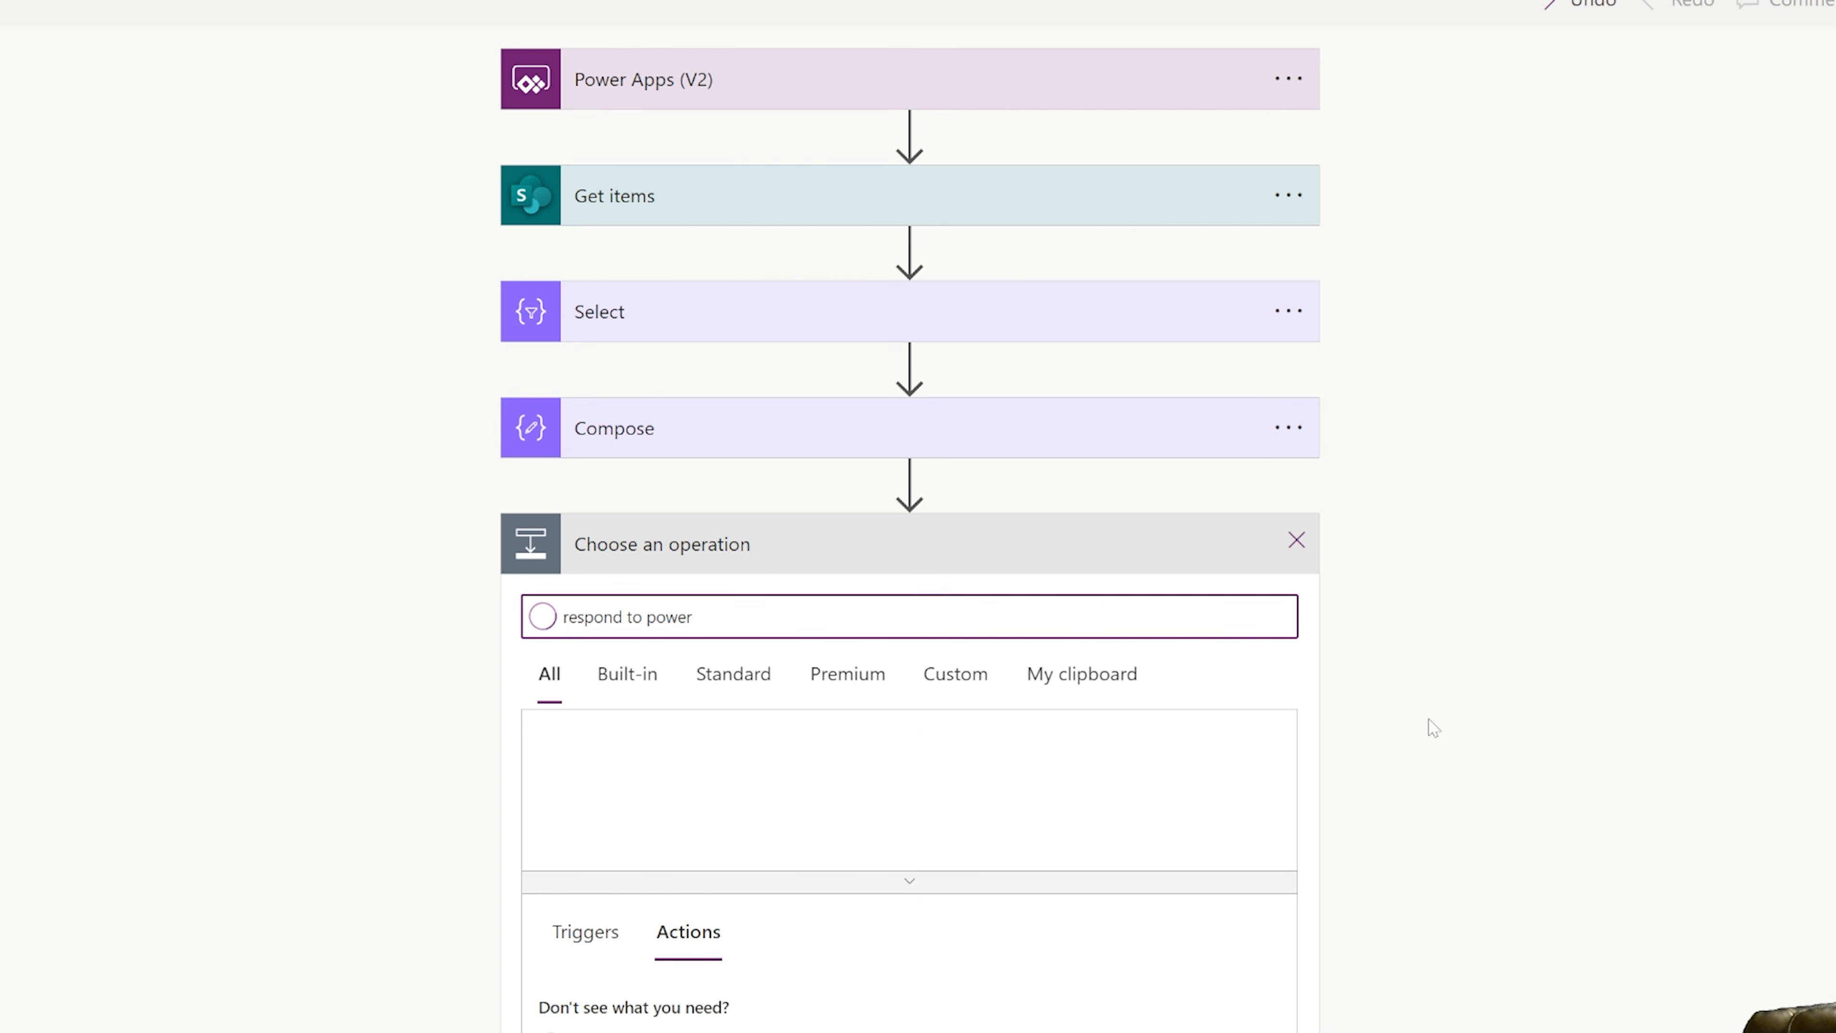
scroll(1432, 727, down, 4)
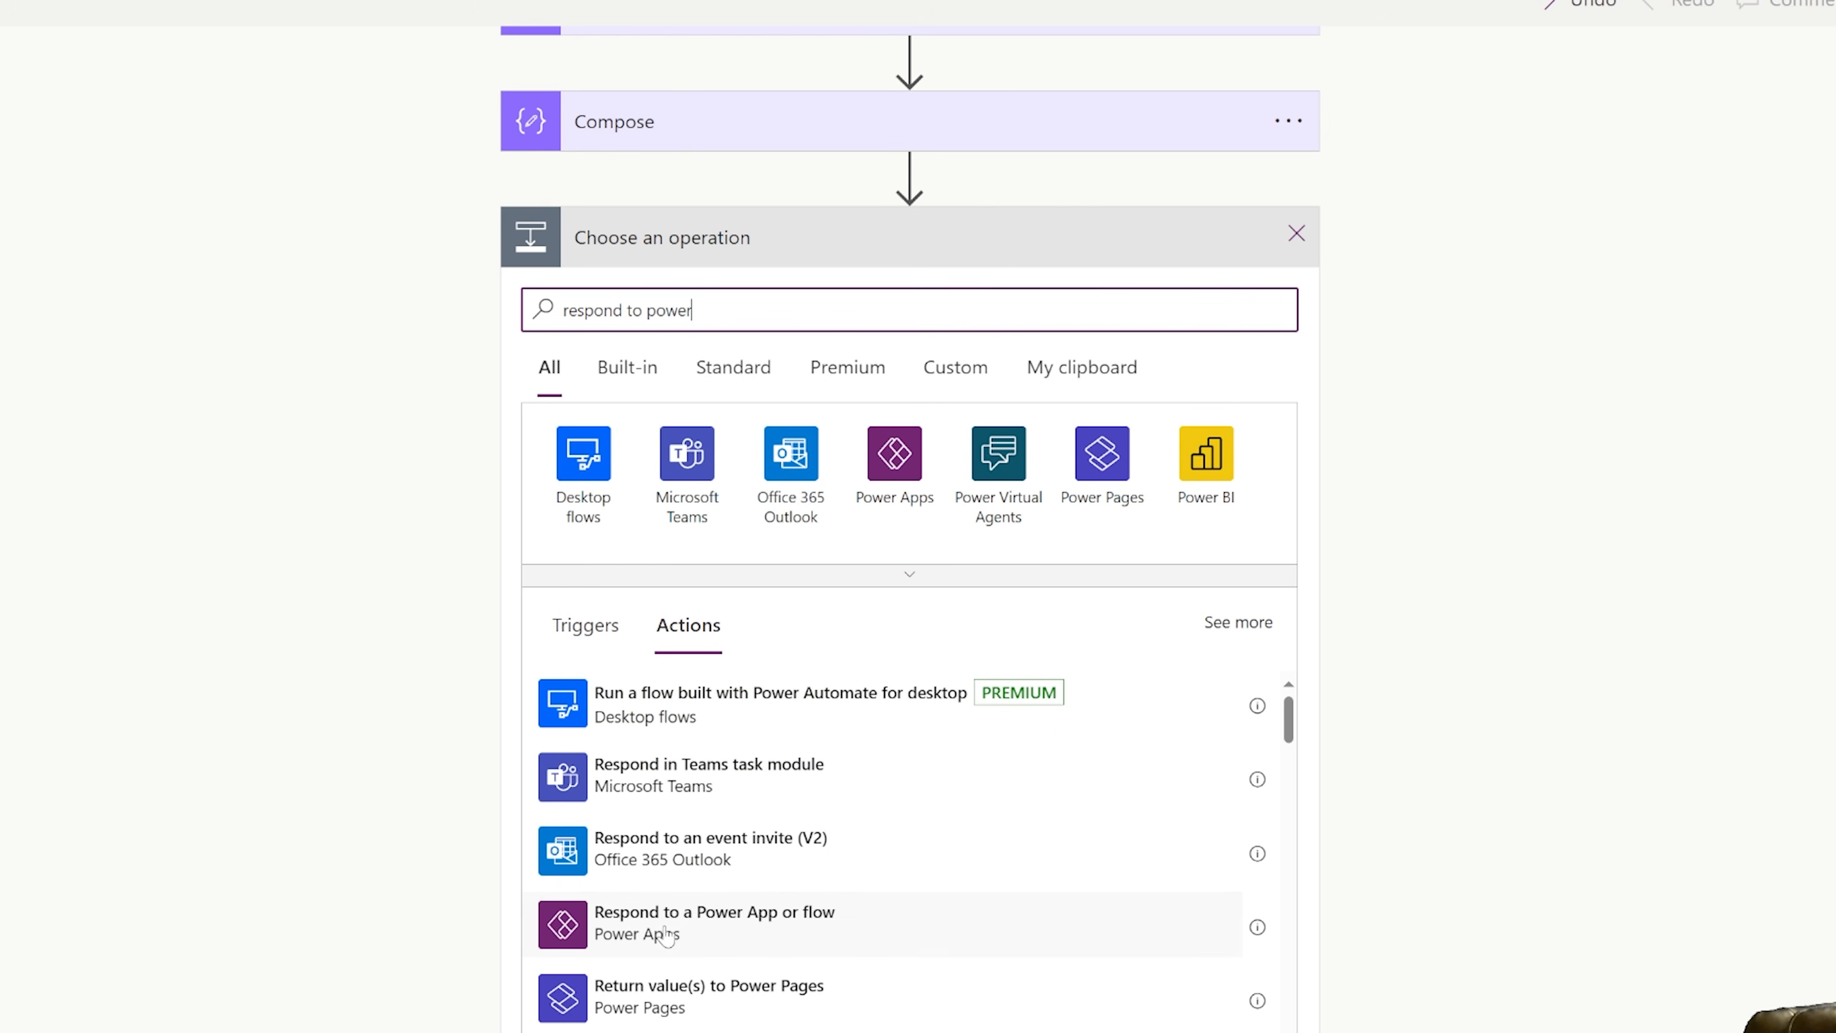
click(664, 933)
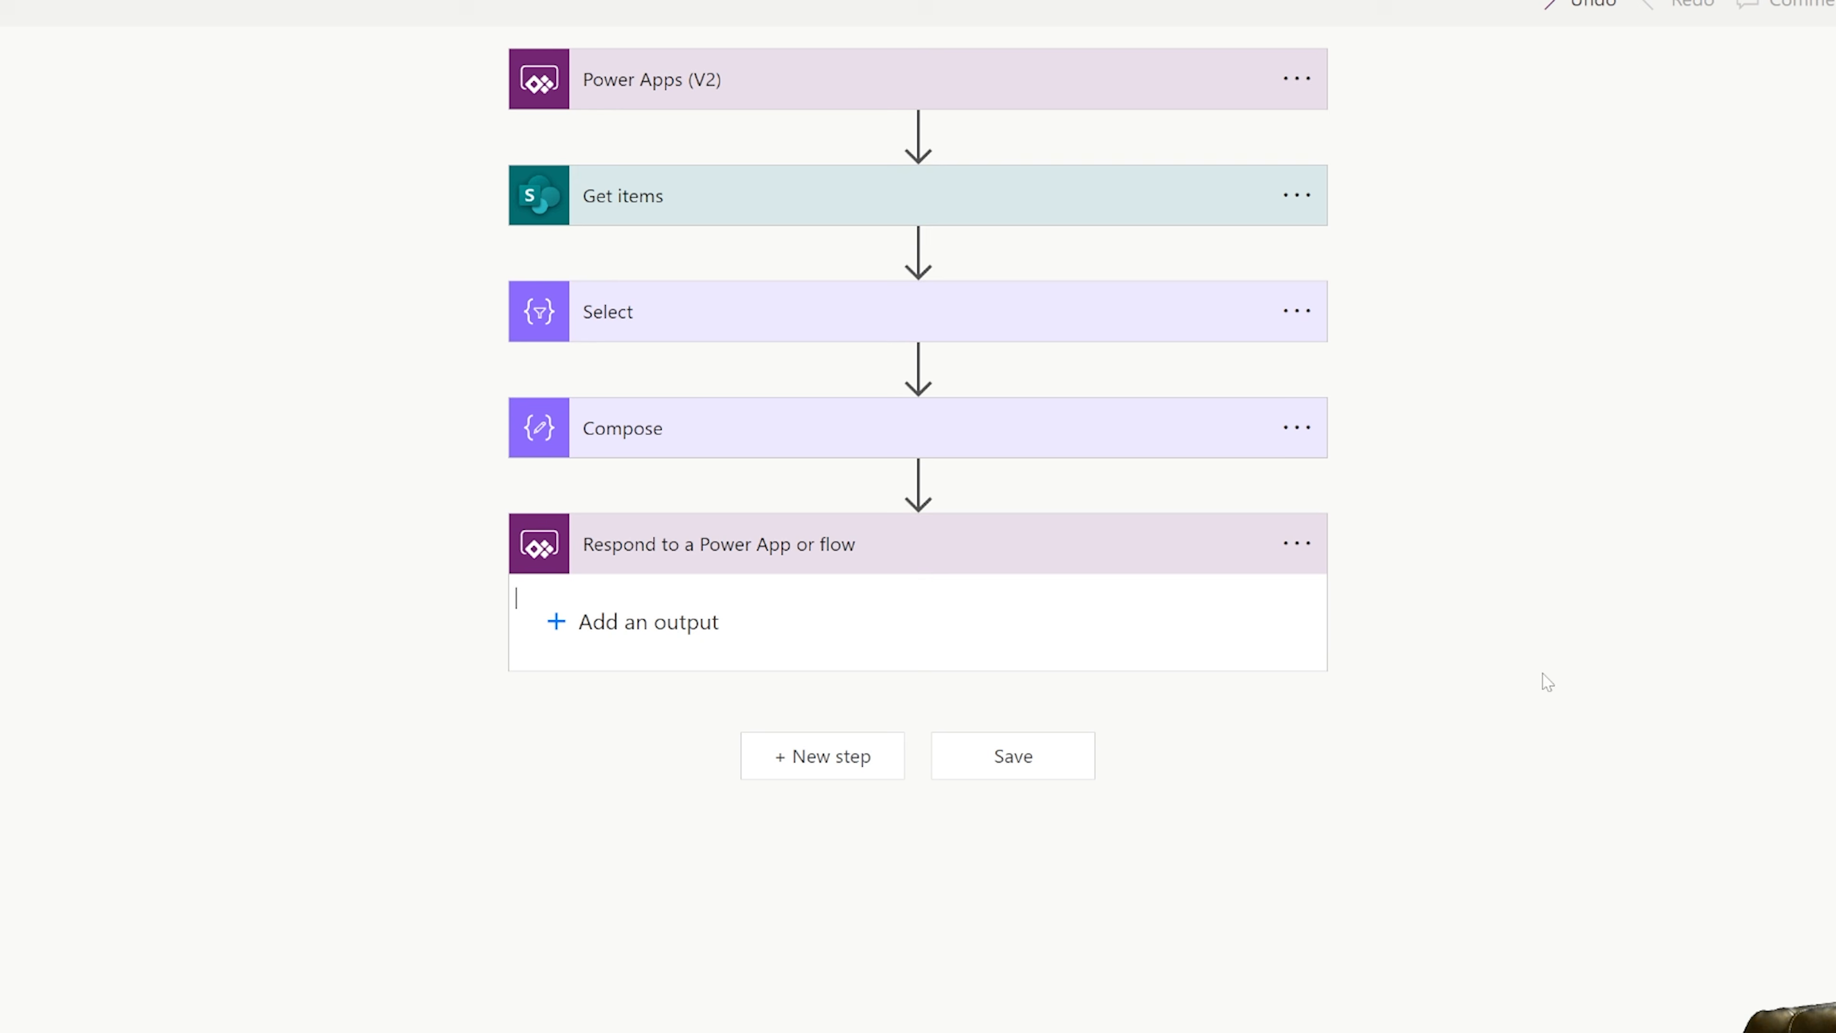
Add a text output named searchInput that returns the Compose Outputs, and save the flow.
click(605, 621)
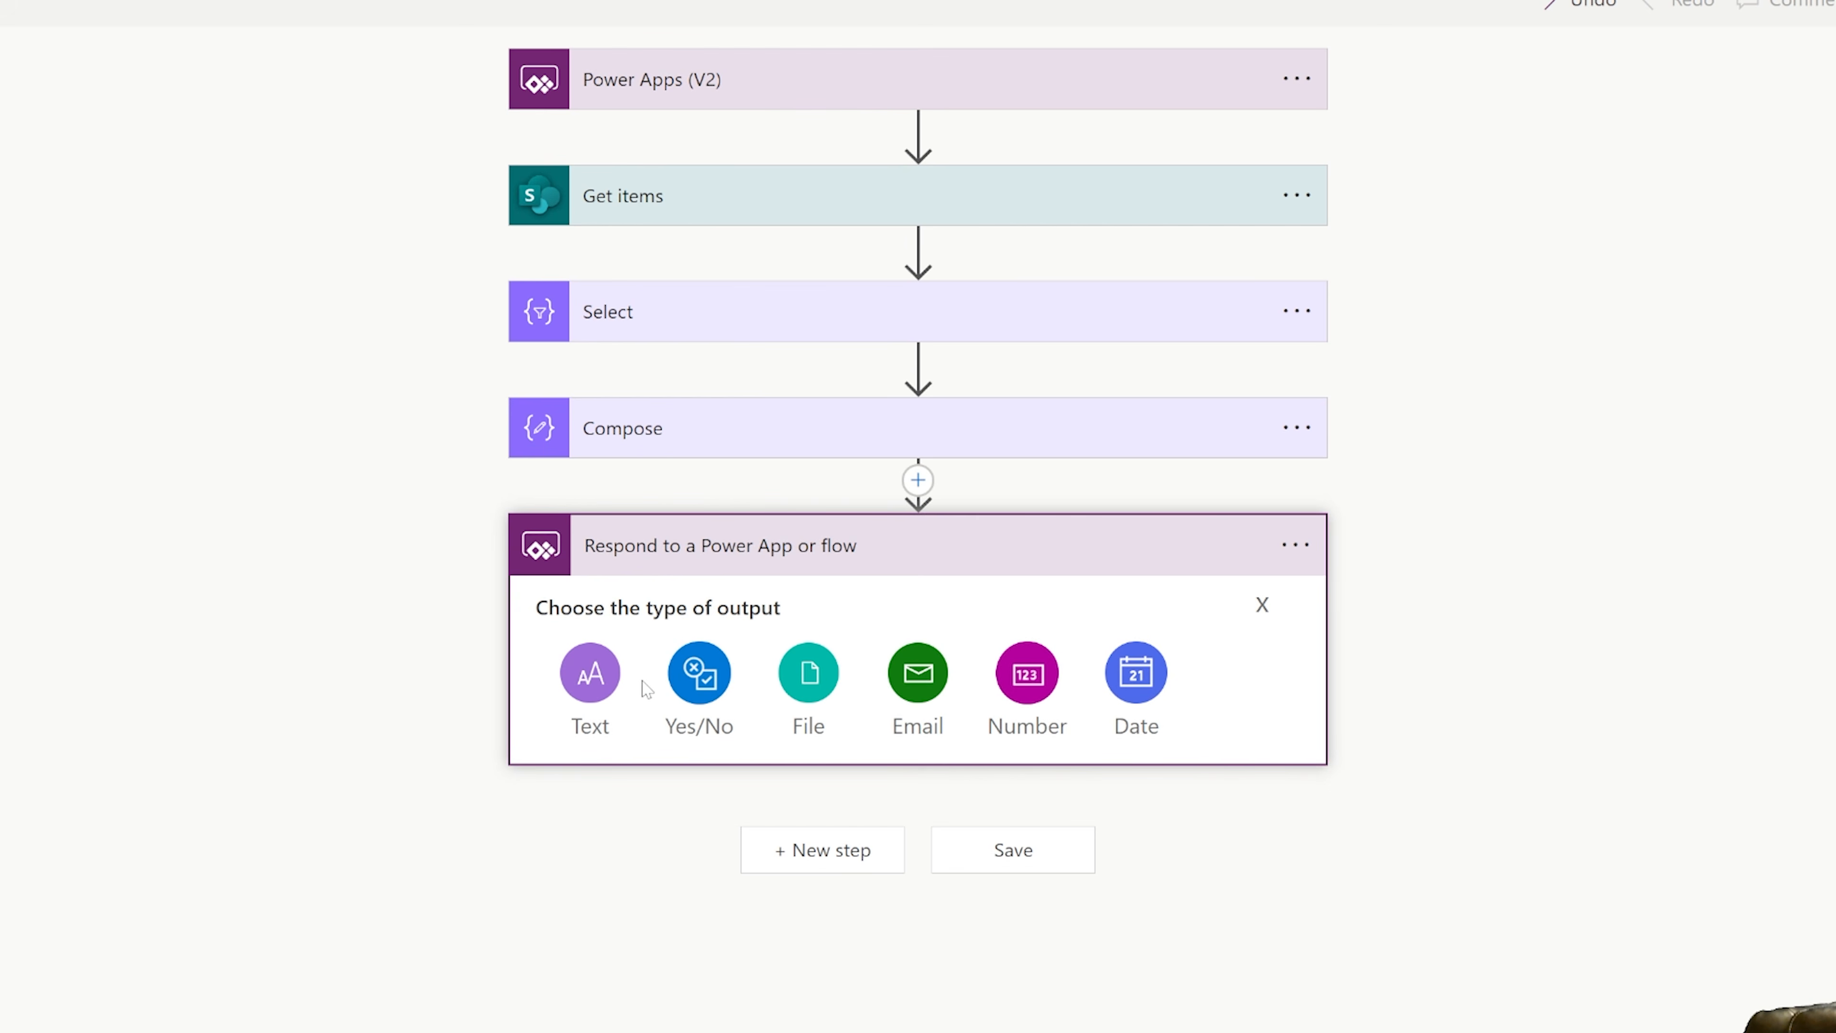
click(605, 687)
text(searchInput)
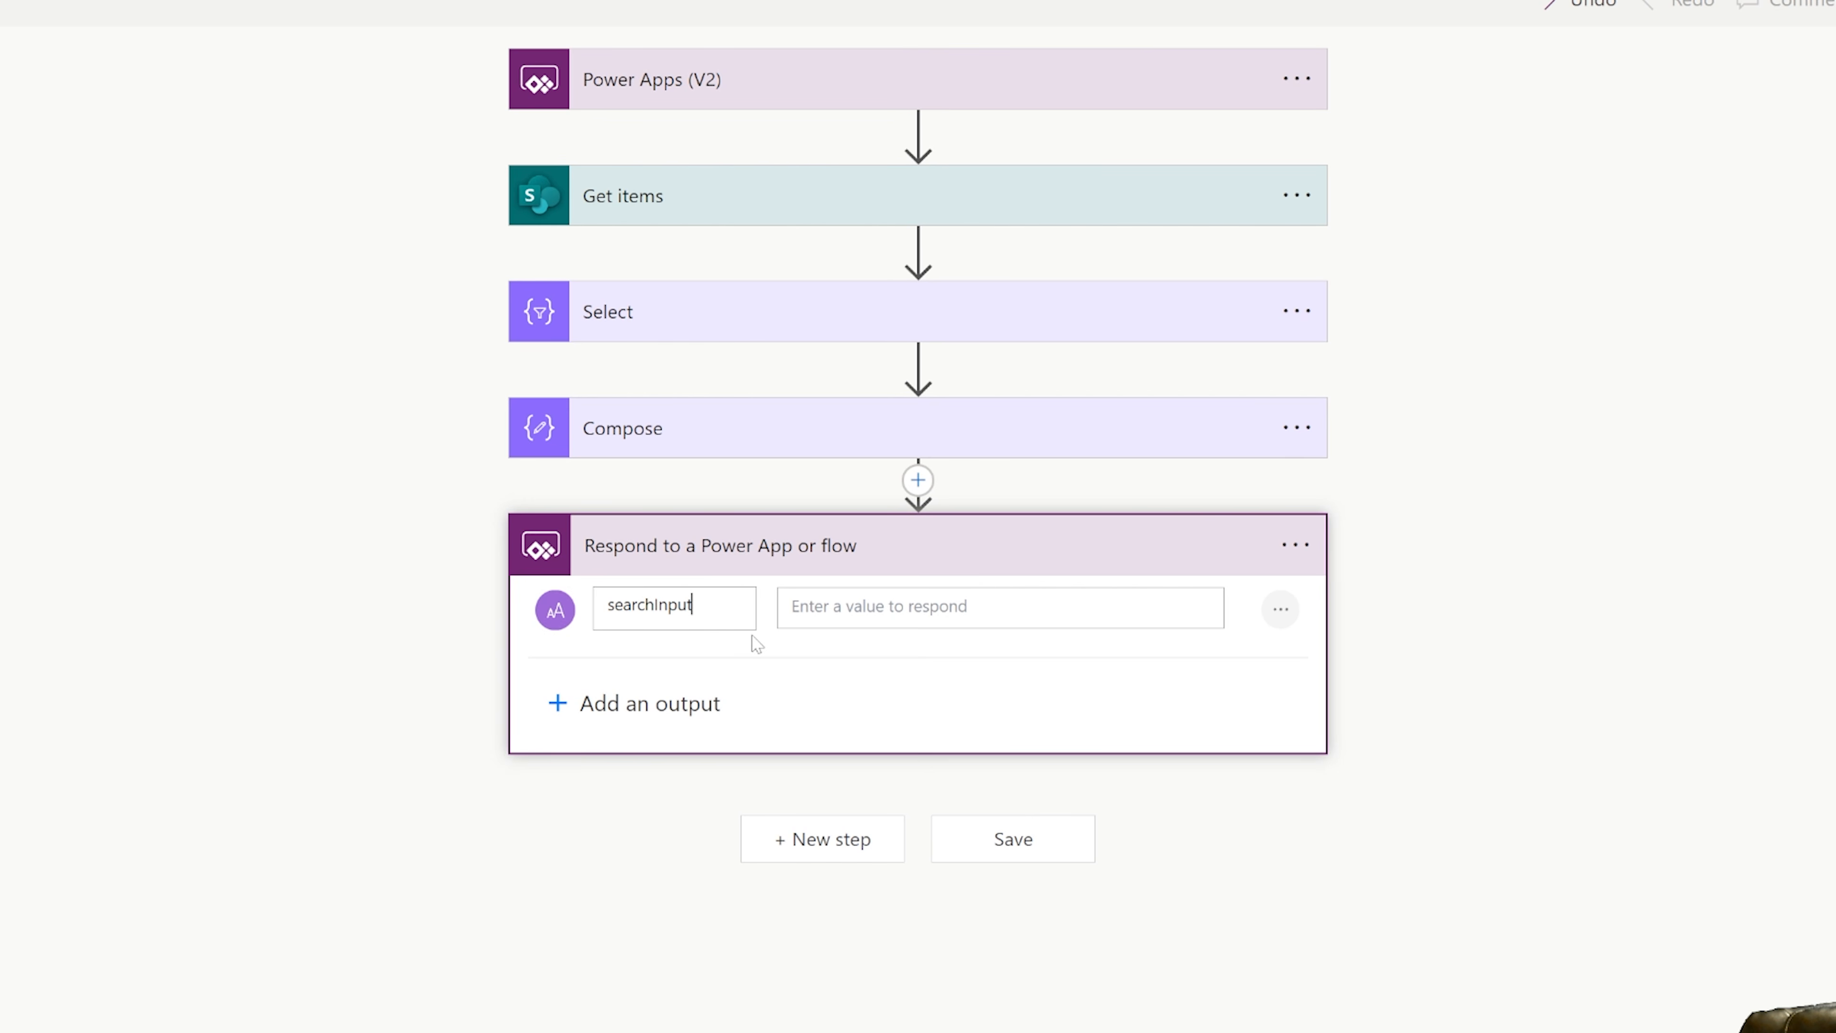
click(940, 608)
click(1359, 944)
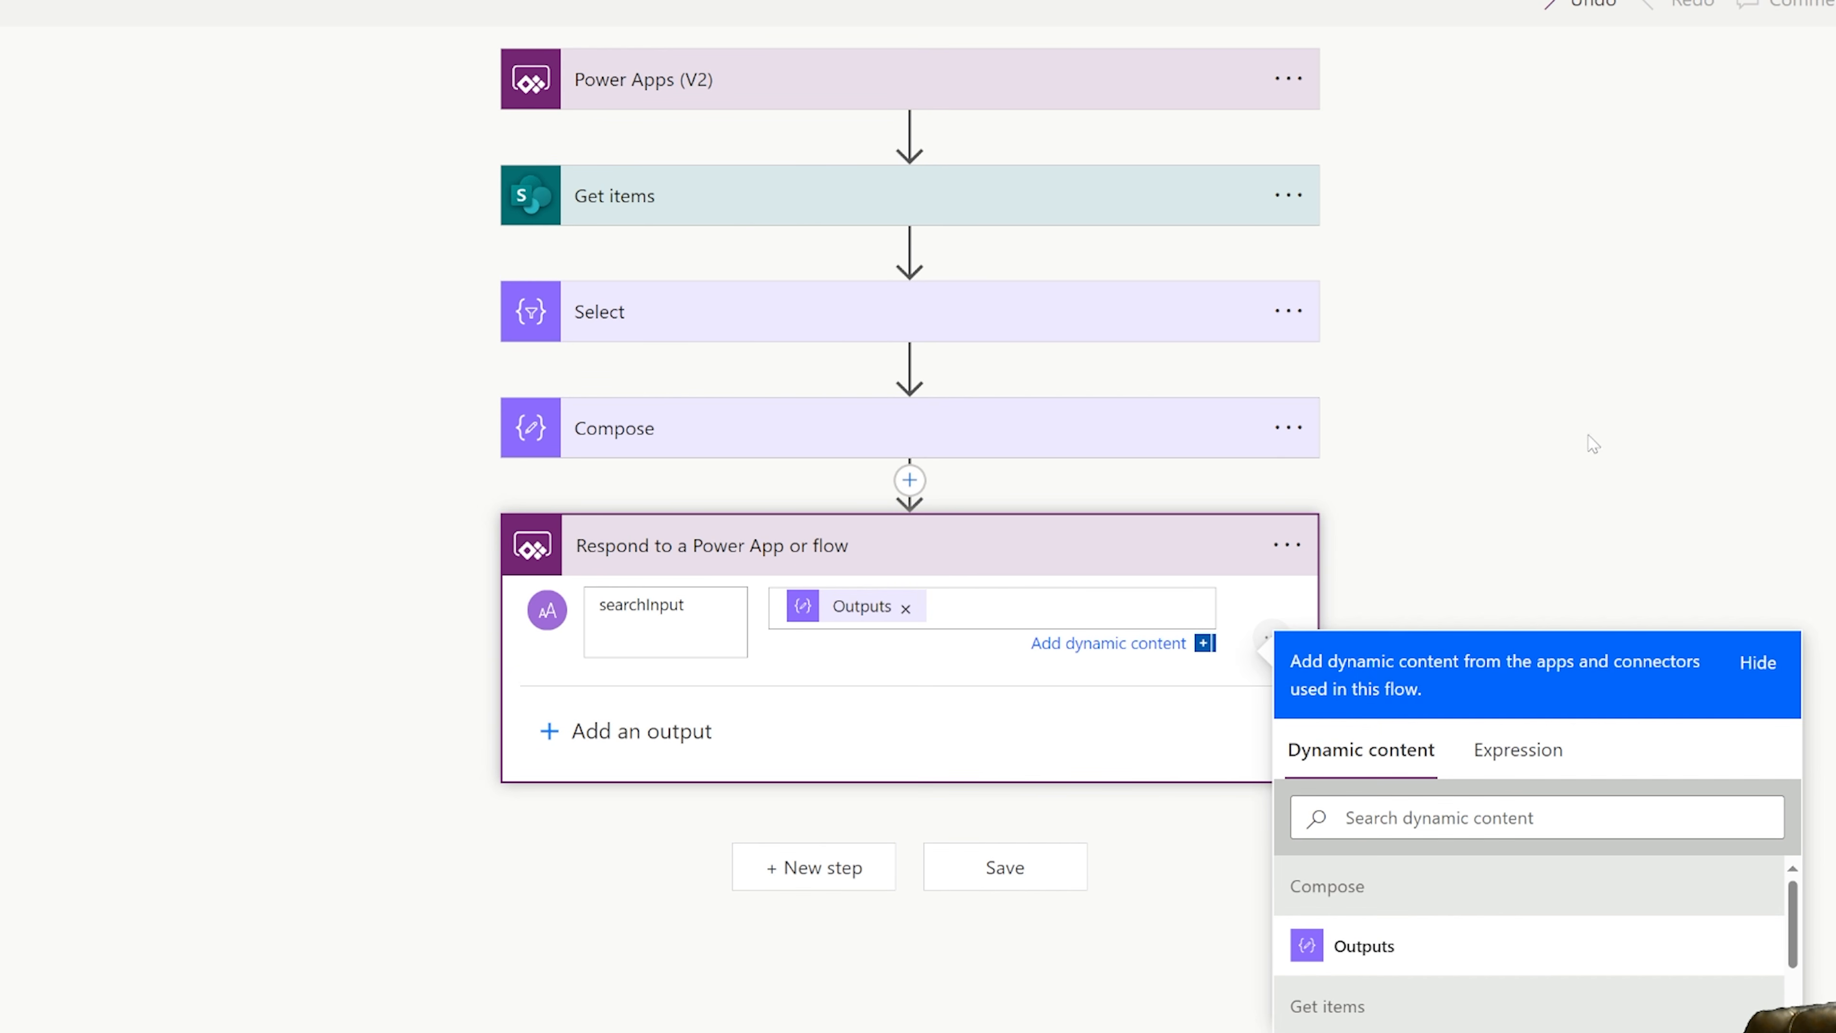
click(1562, 446)
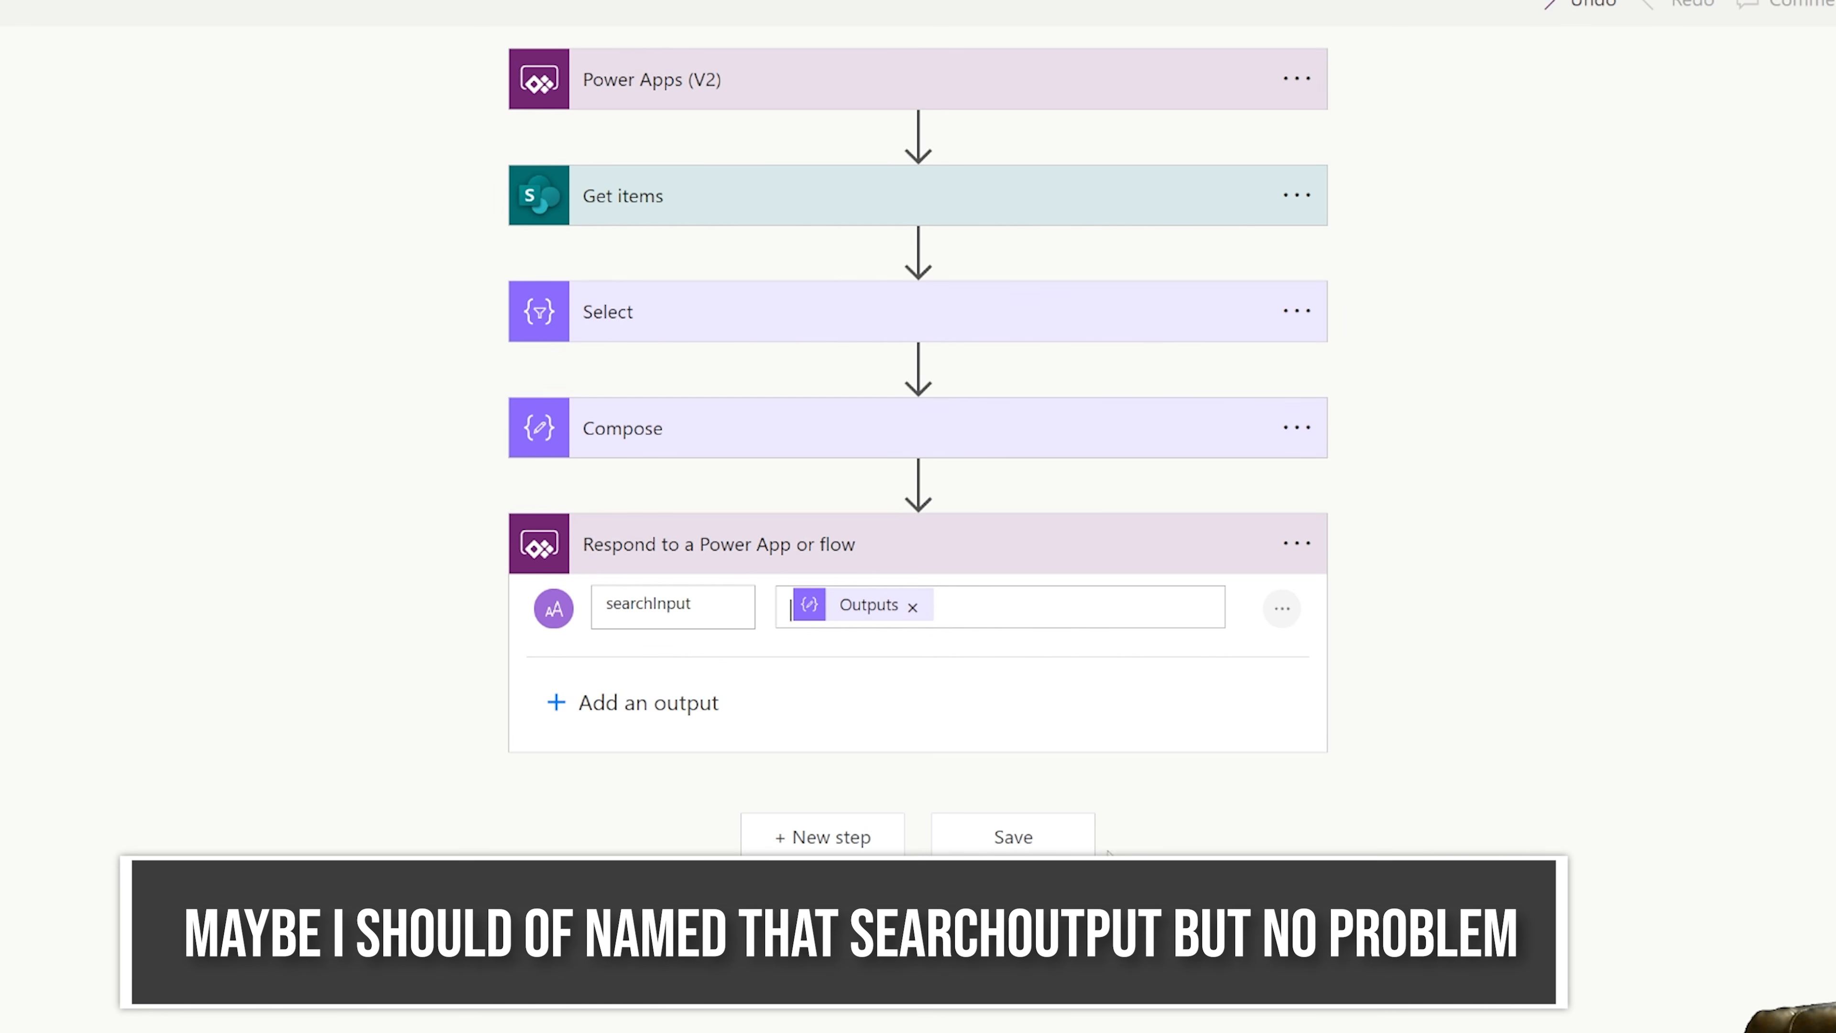
click(1059, 851)
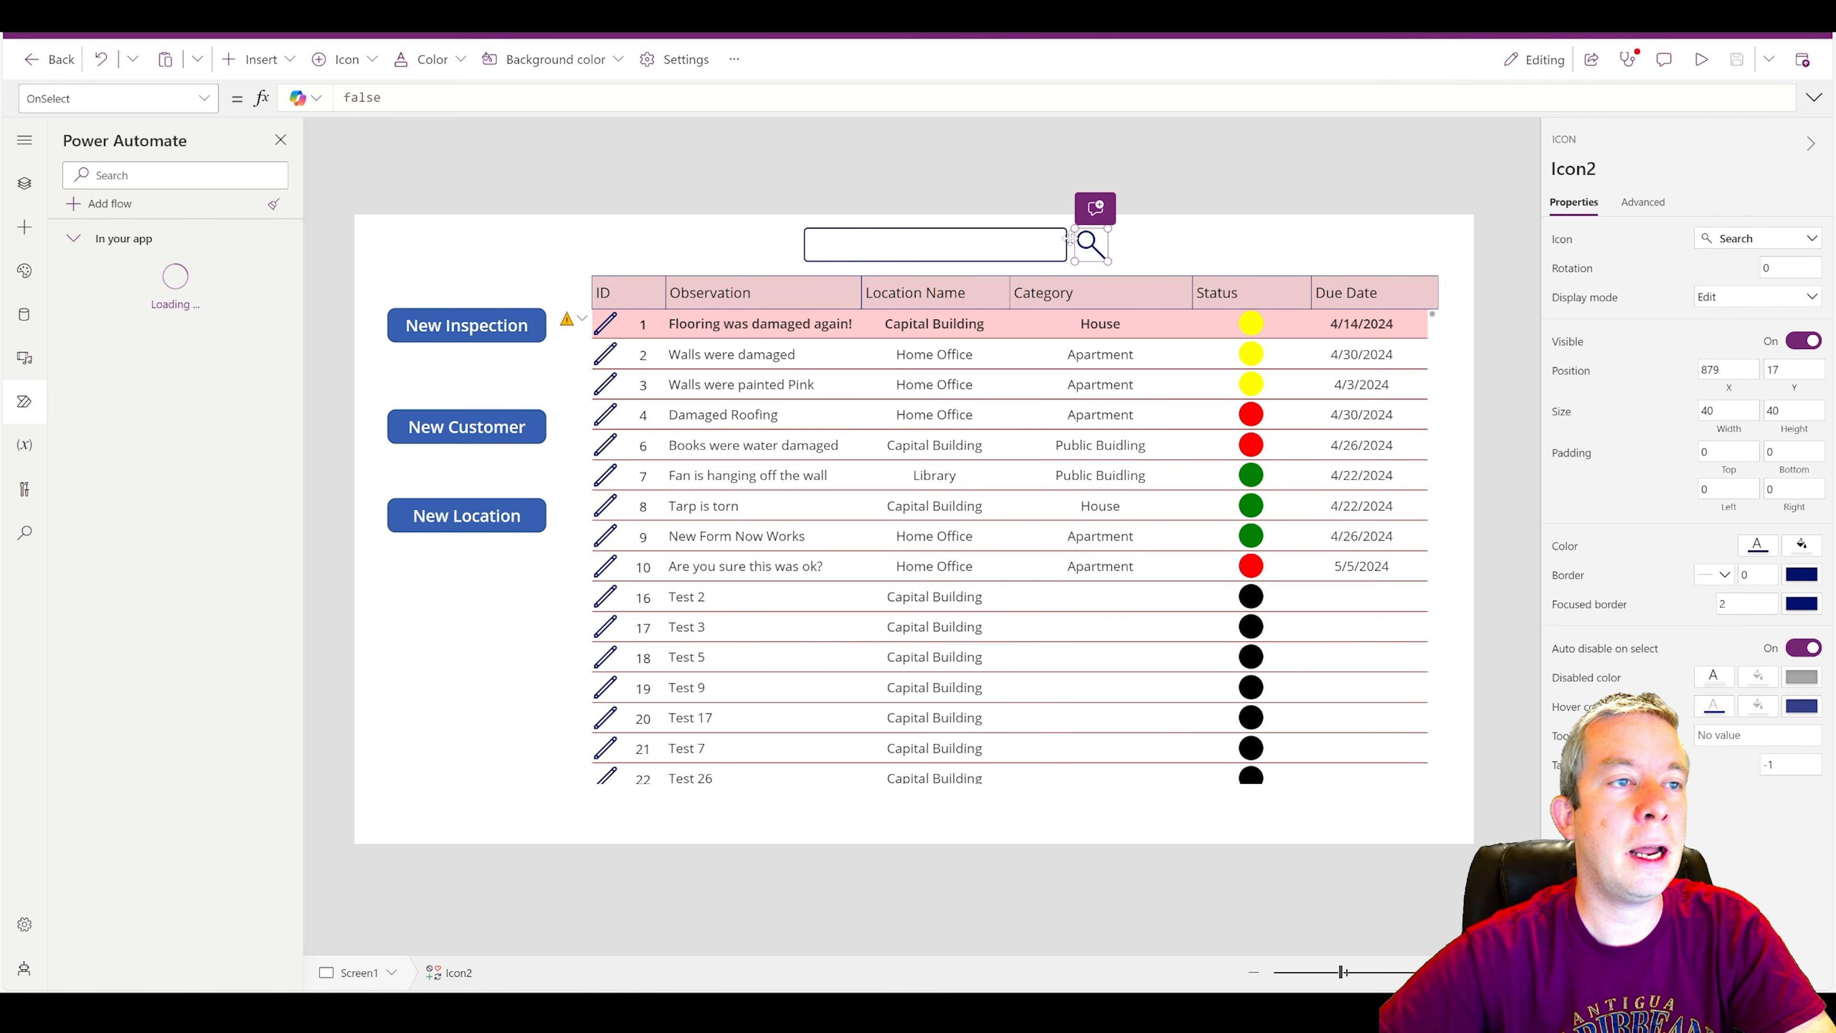
Replace the search icon's OnSelect formula with a Run call to the PowerAppV2->Getitems,Select,Compose,RespondtoaPowerApporflow flow, passing TextInput1.Text.
double_click(364, 97)
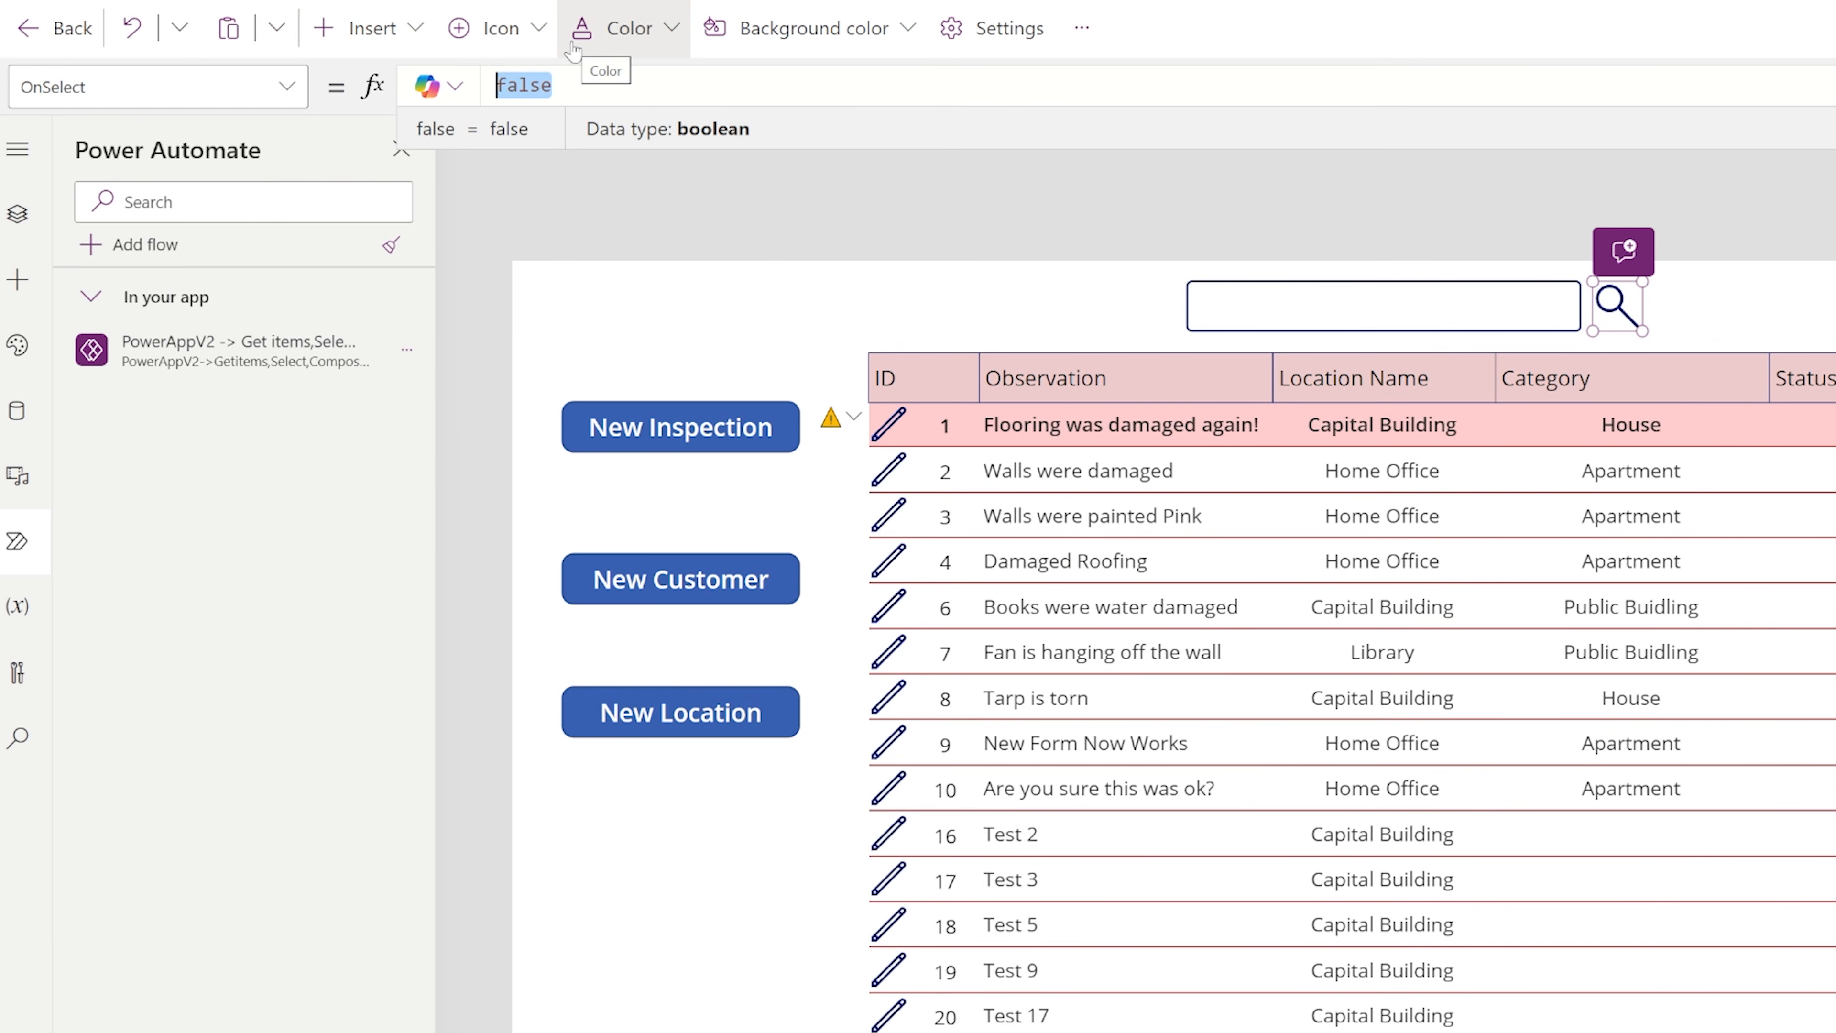
text({pwer)
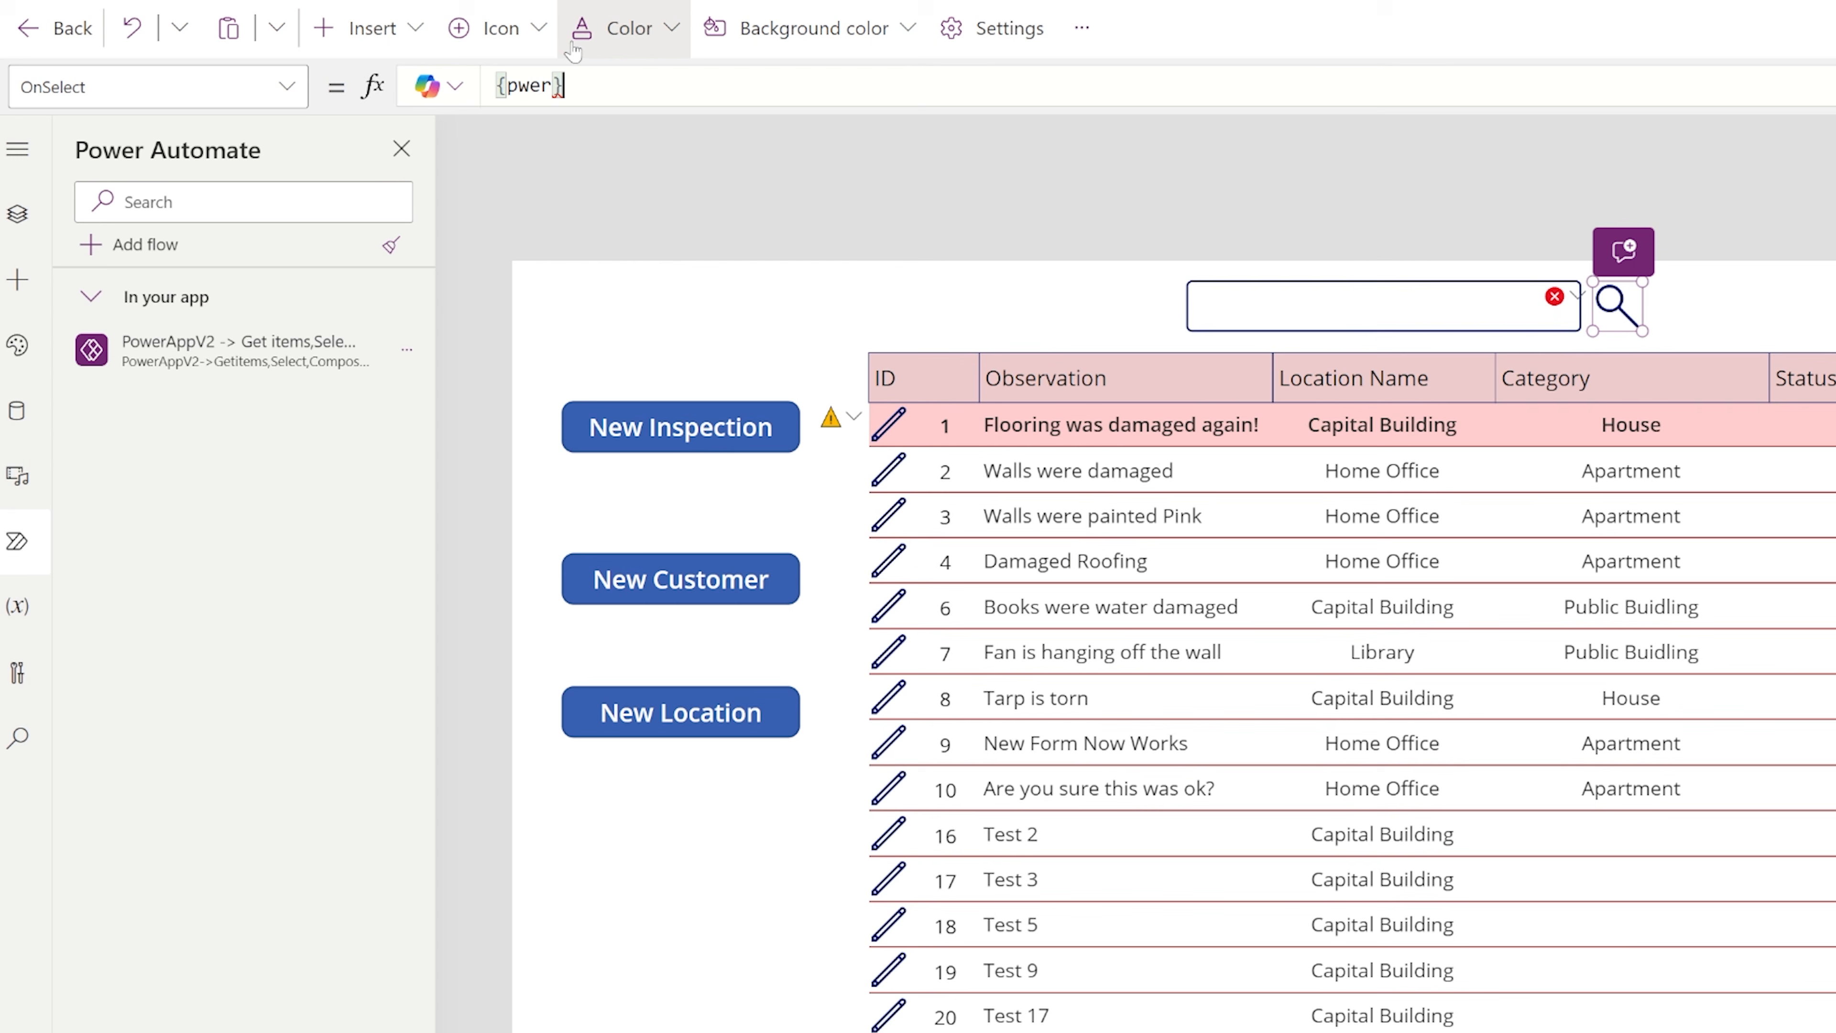
key(BackSpace)
key(BackSpace)
key(BackSpace)
key(BackSpace)
key(BackSpace)
text(Power)
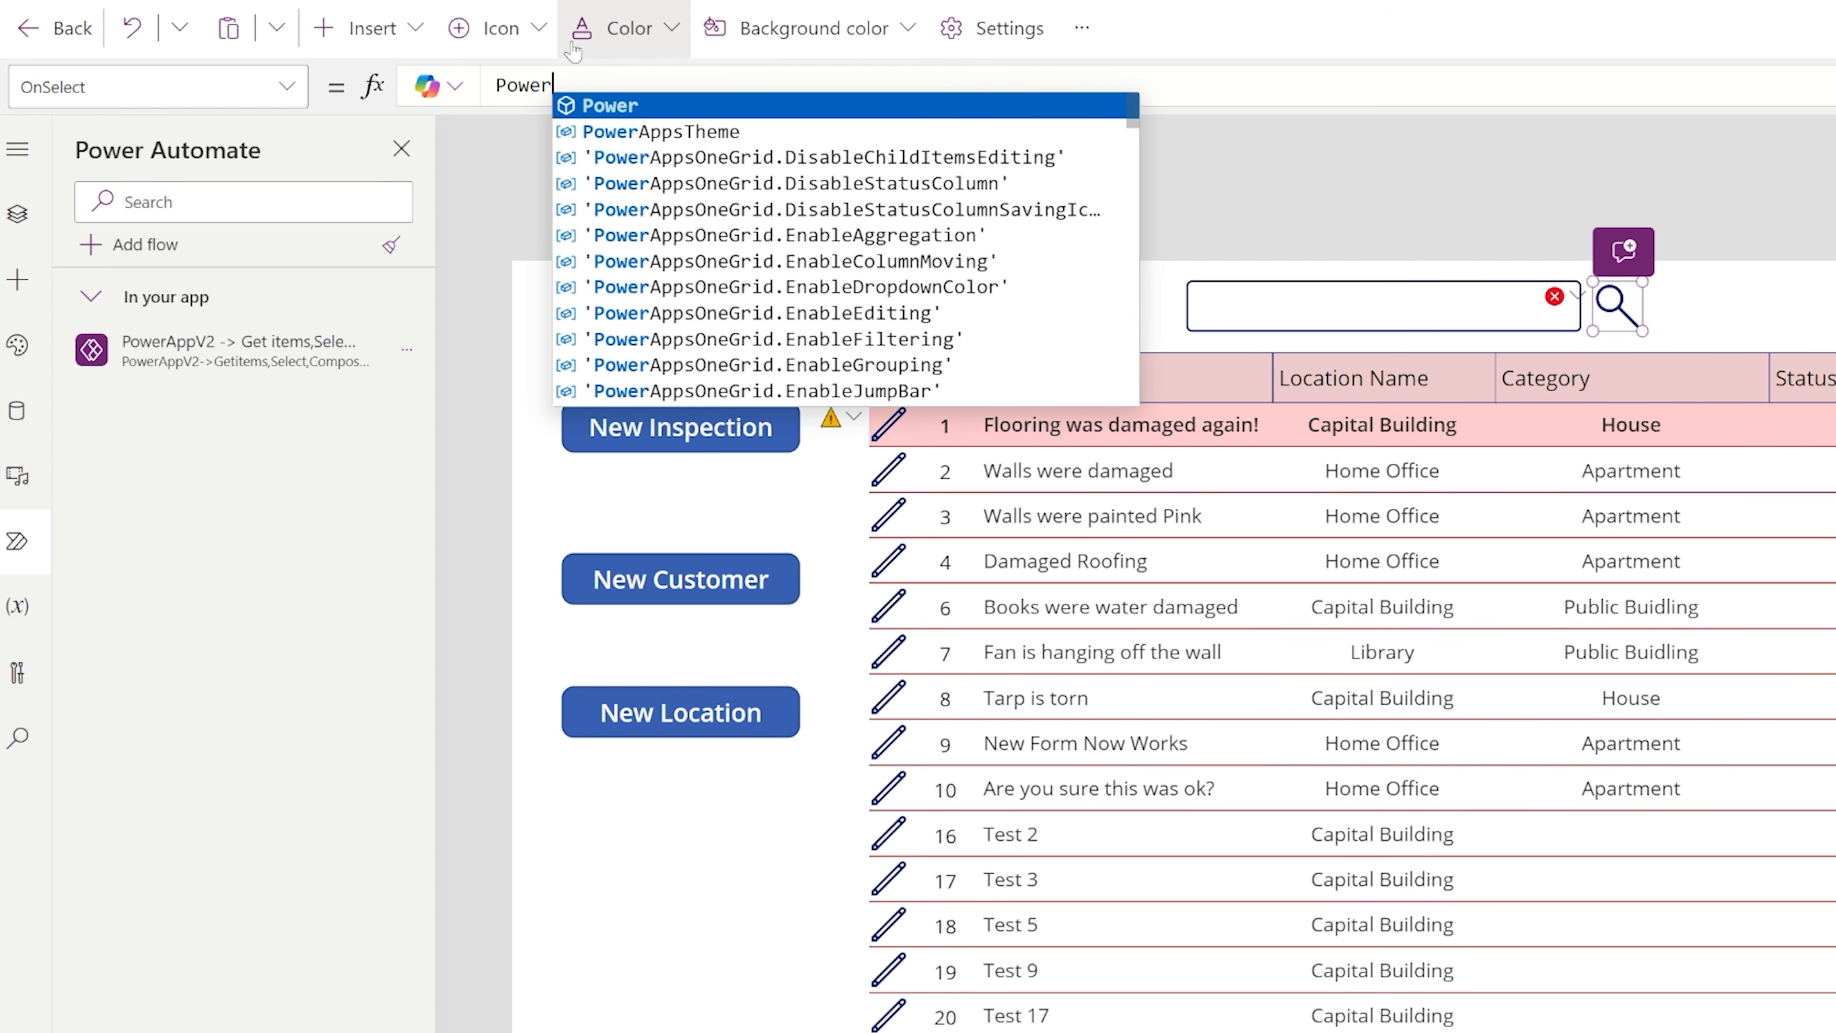
text(AppV2)
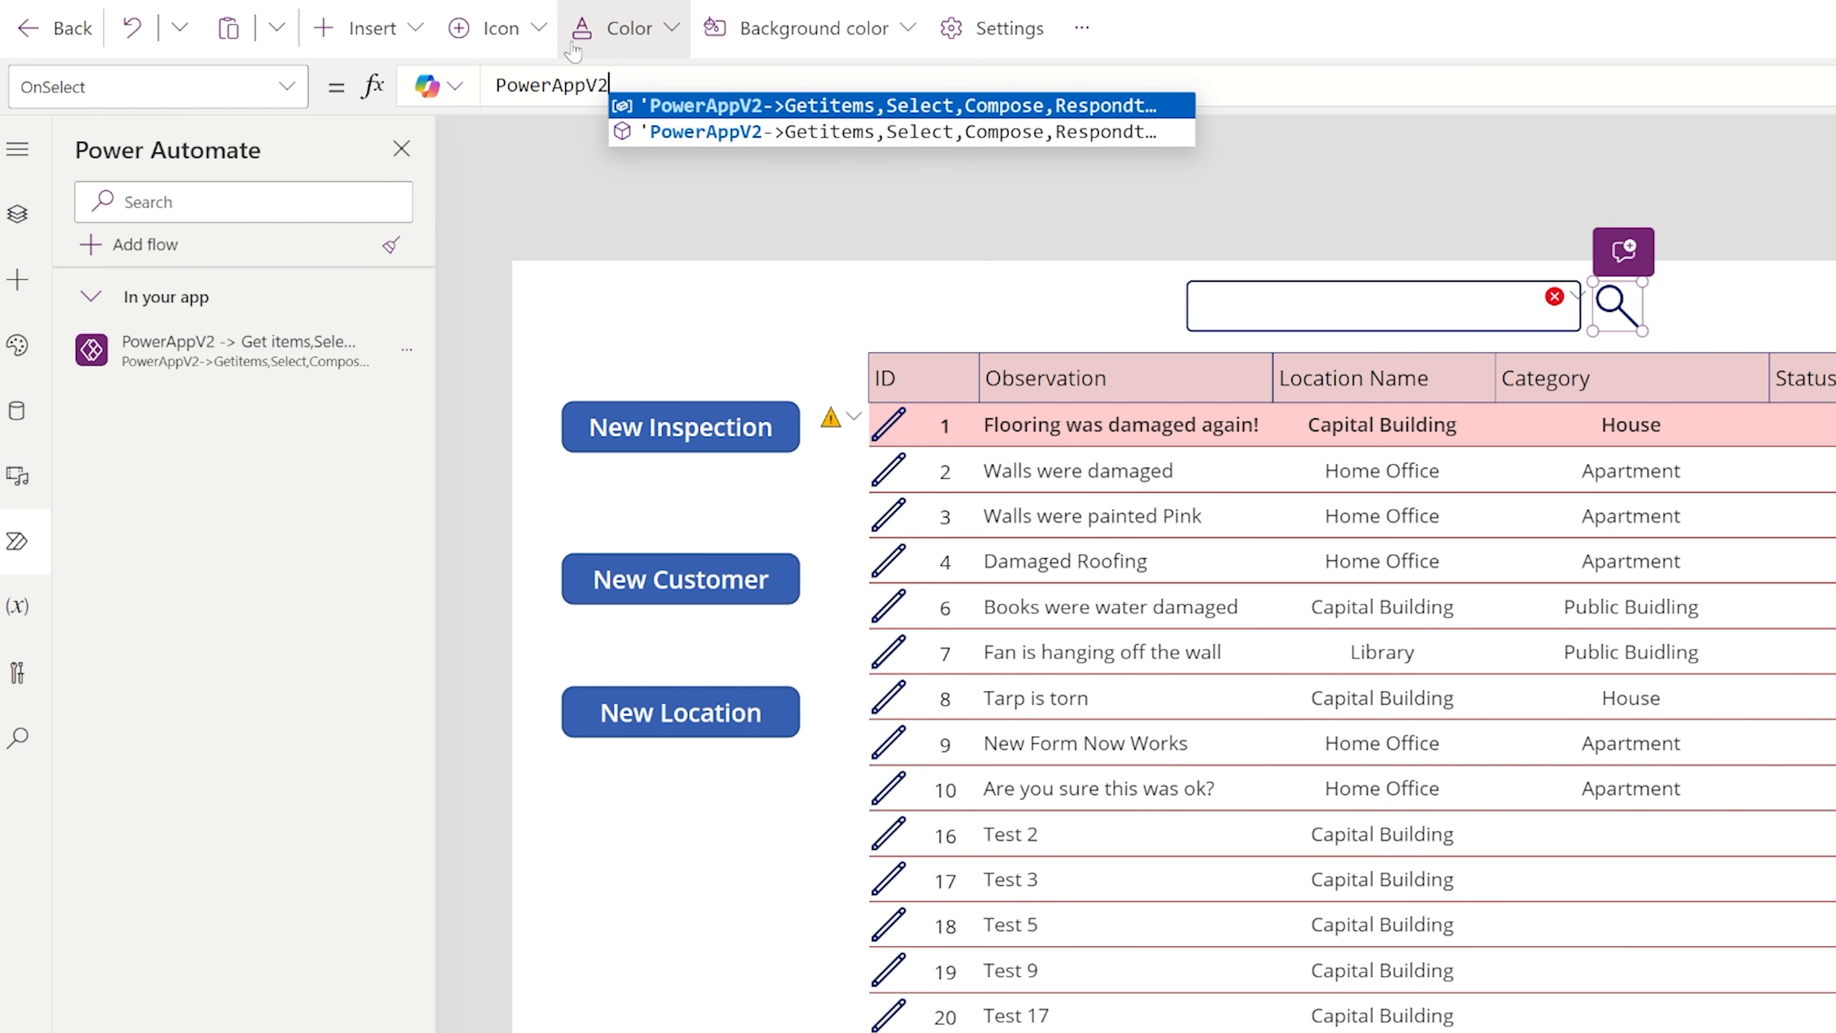
click(769, 108)
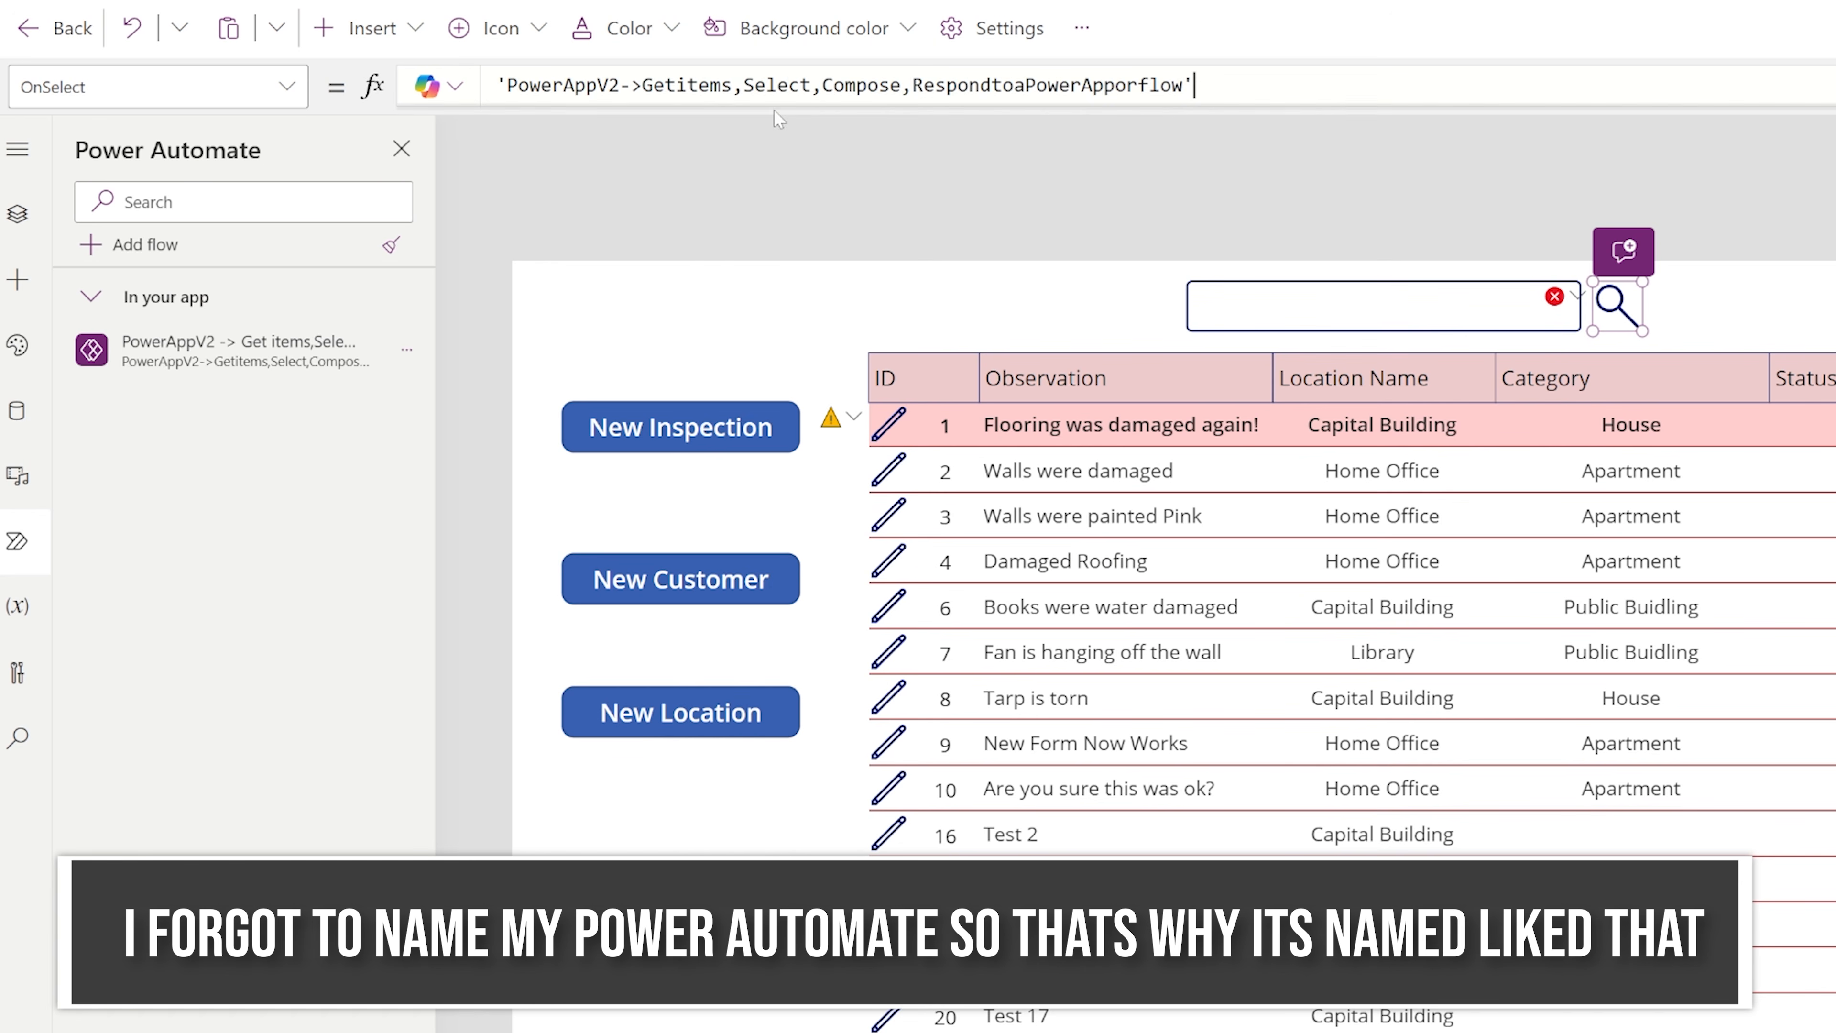
text(.Run()
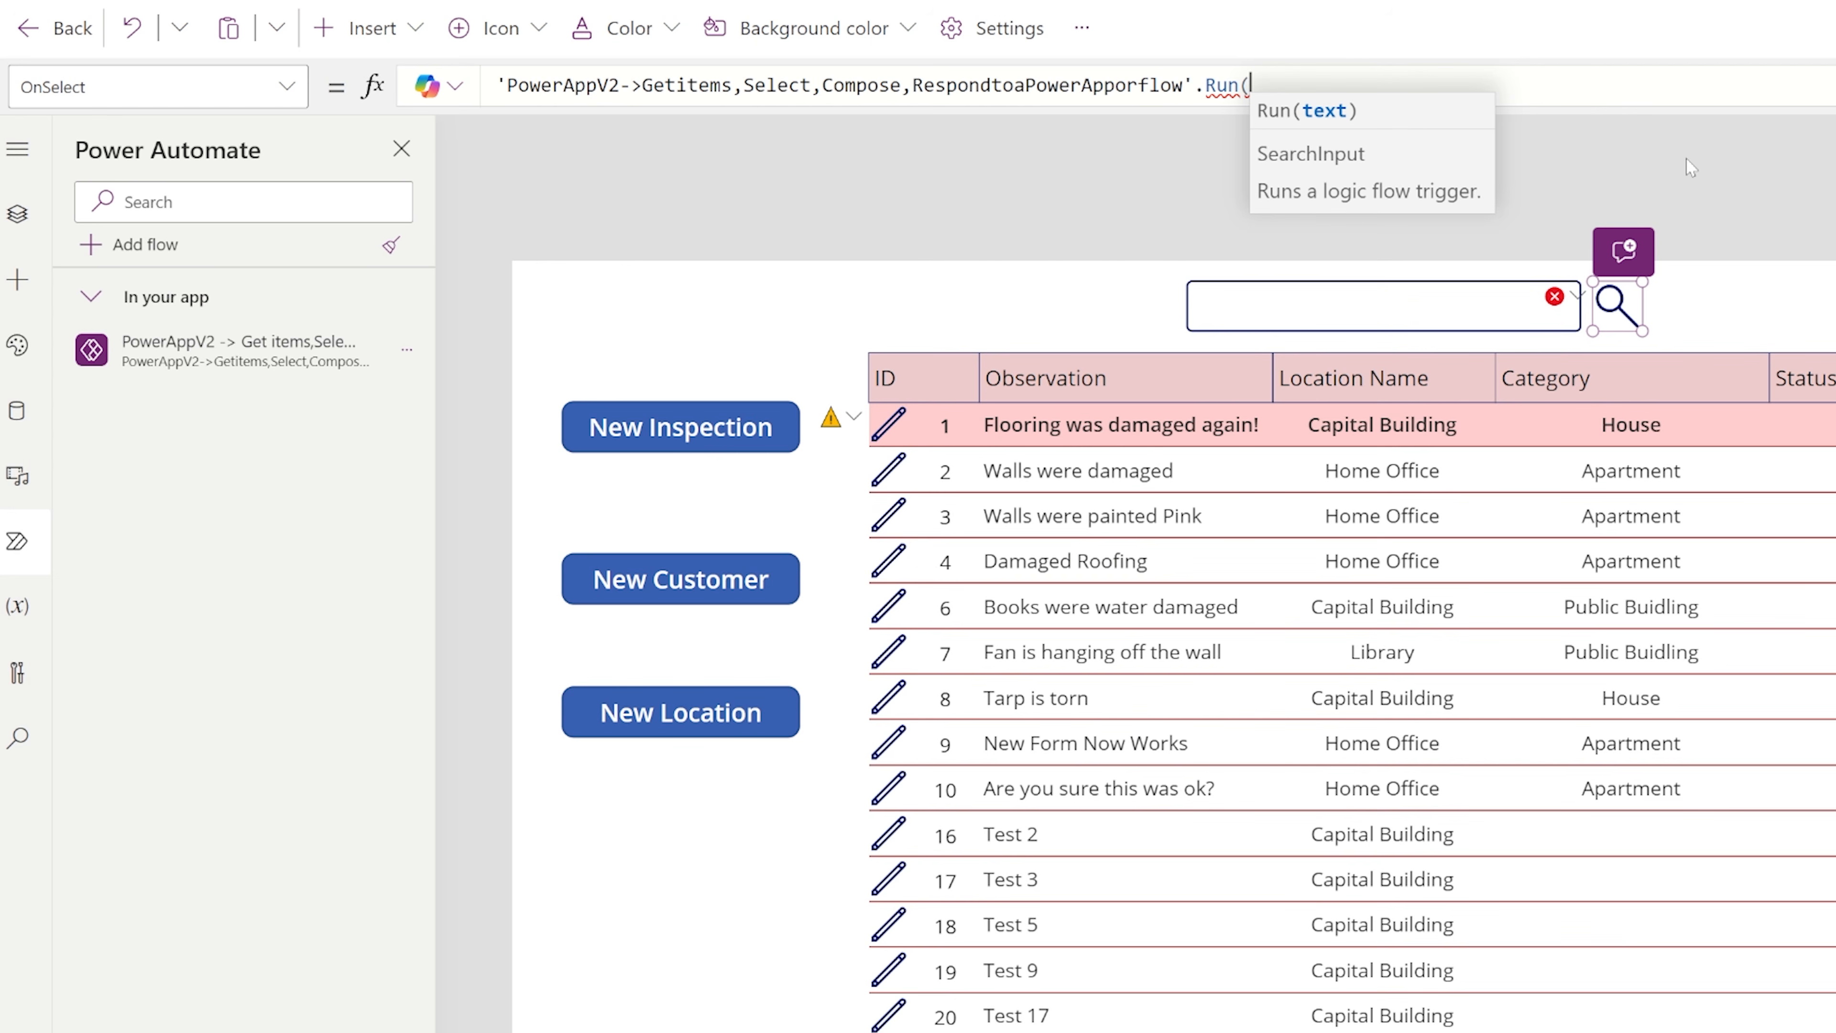
text(TextInput)
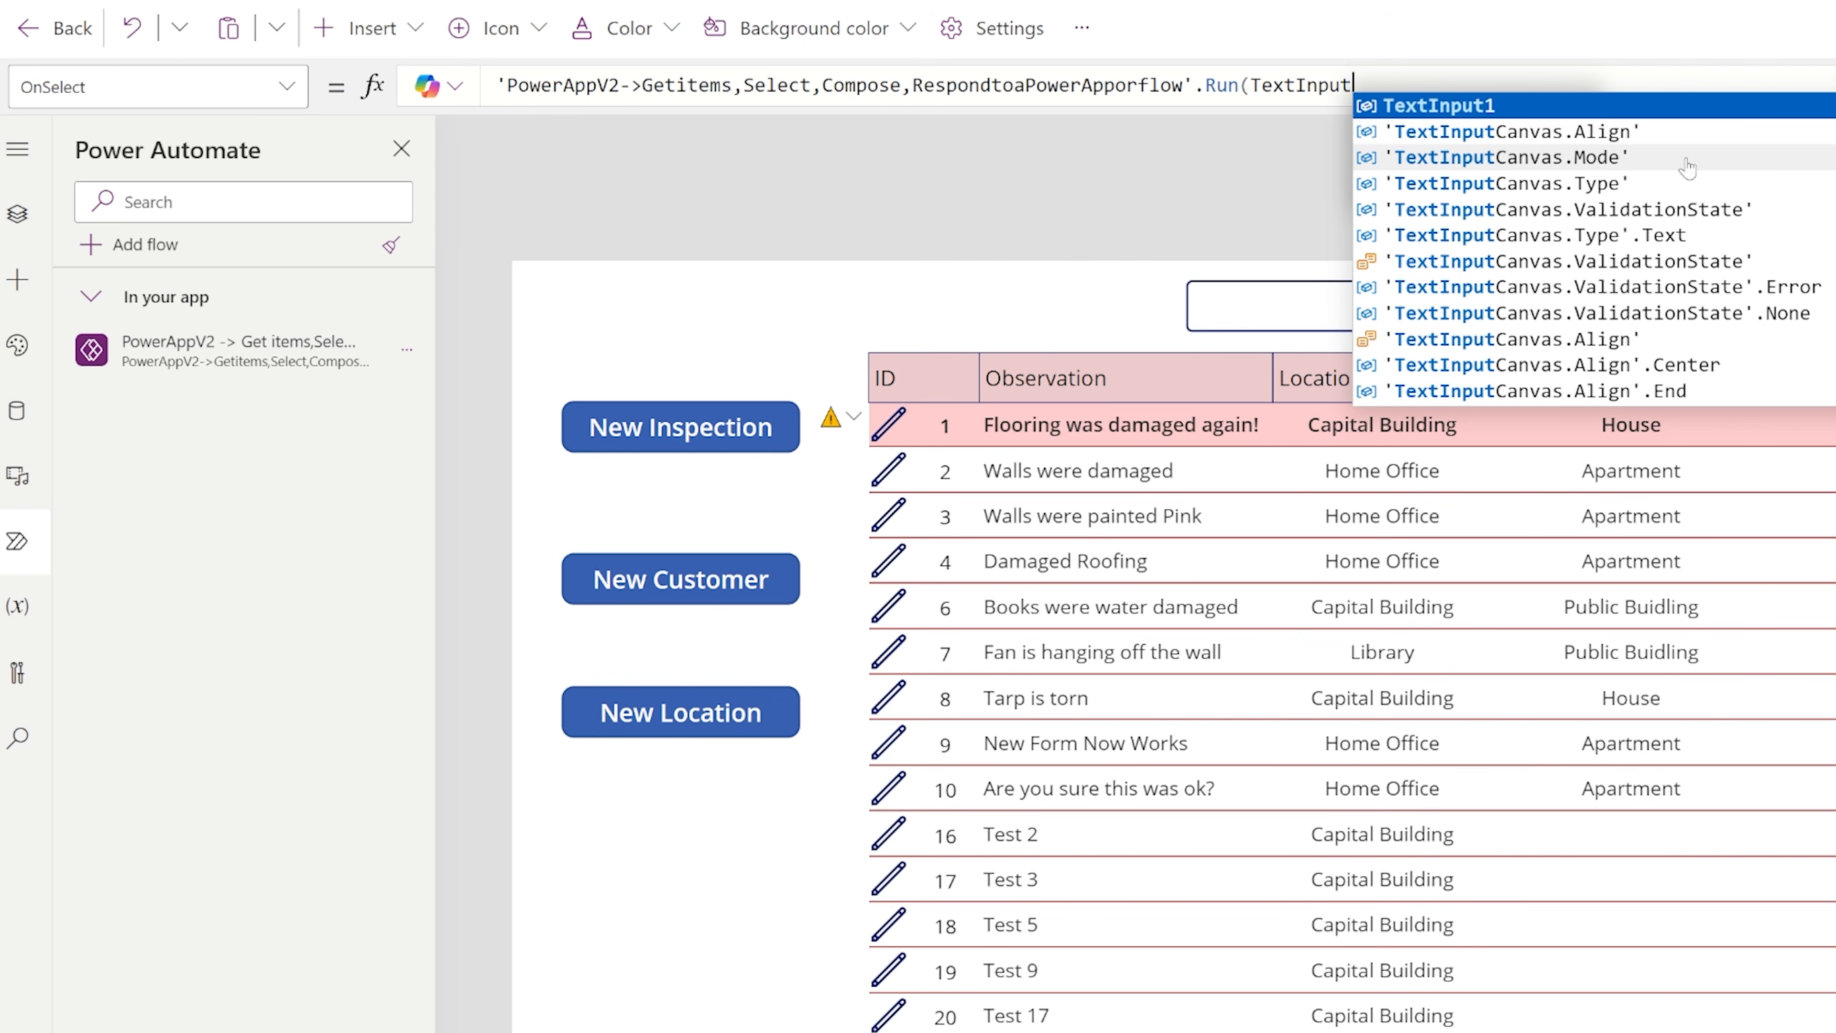
text(1.Text))
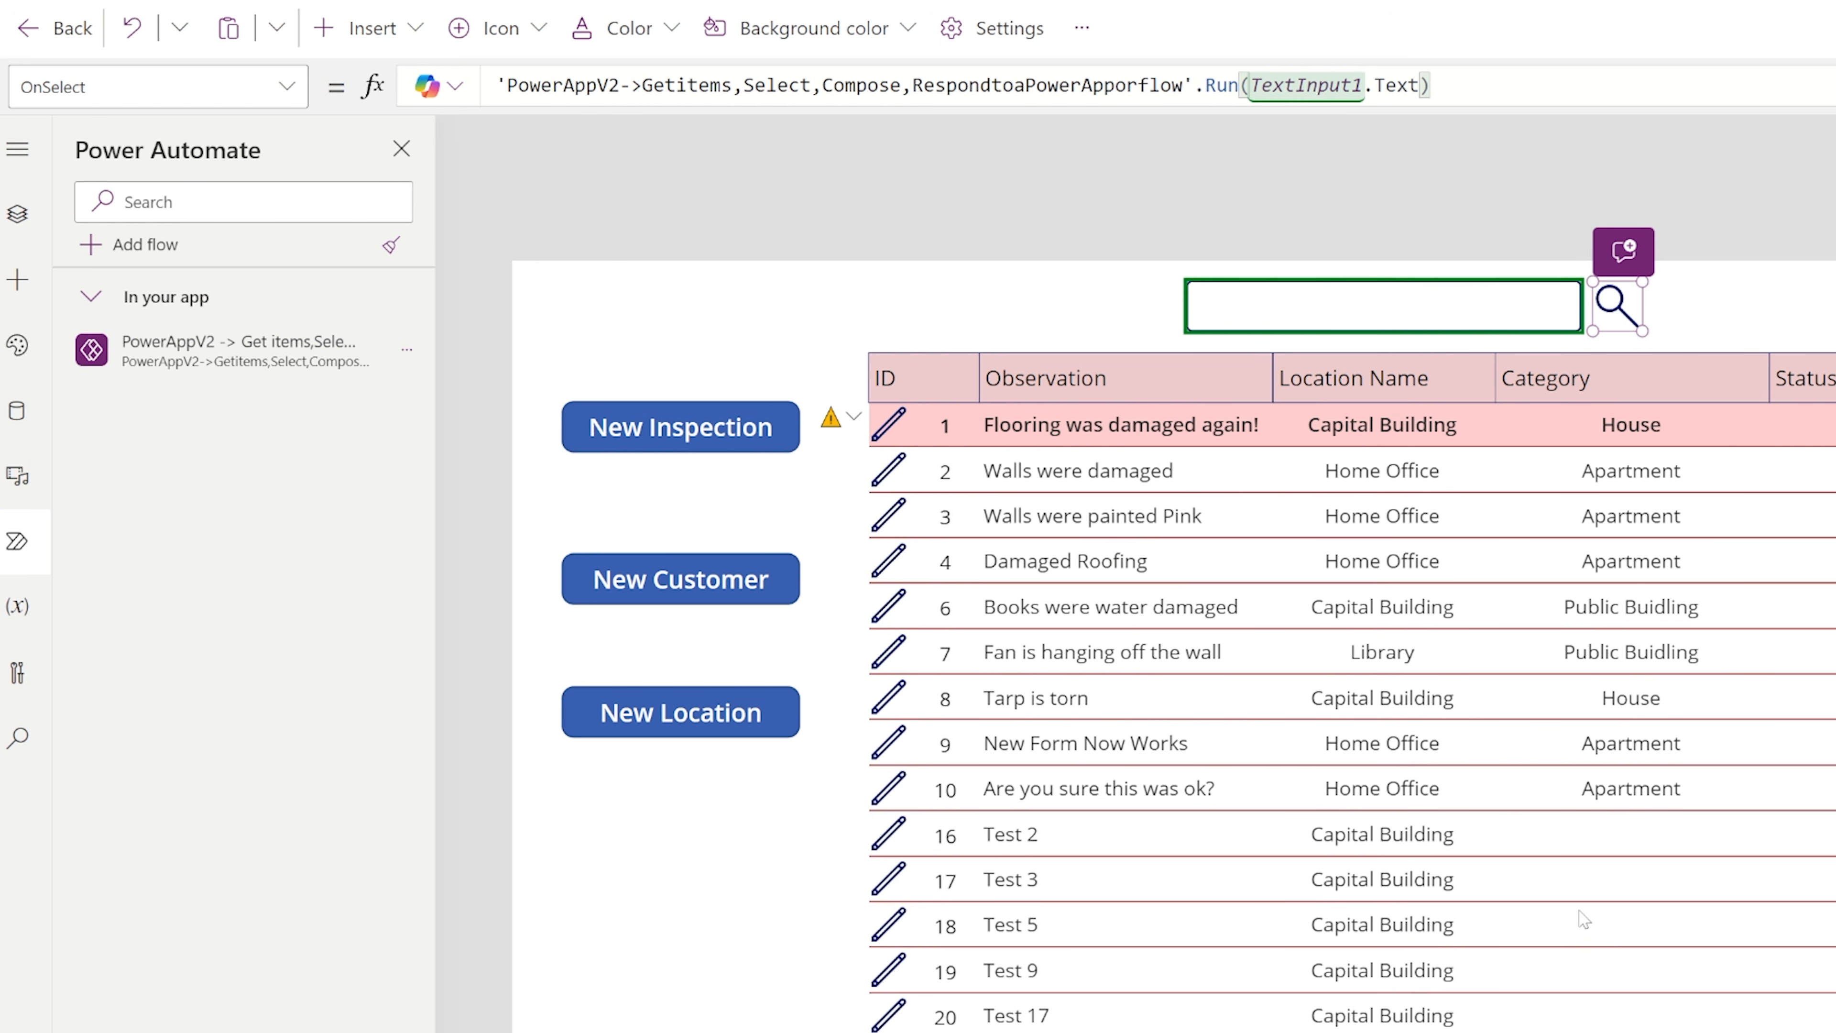
End the flow call with a semicolon and begin a ClearCollect into colSearchQuery on a new line.
text(;)
key(shift+Return)
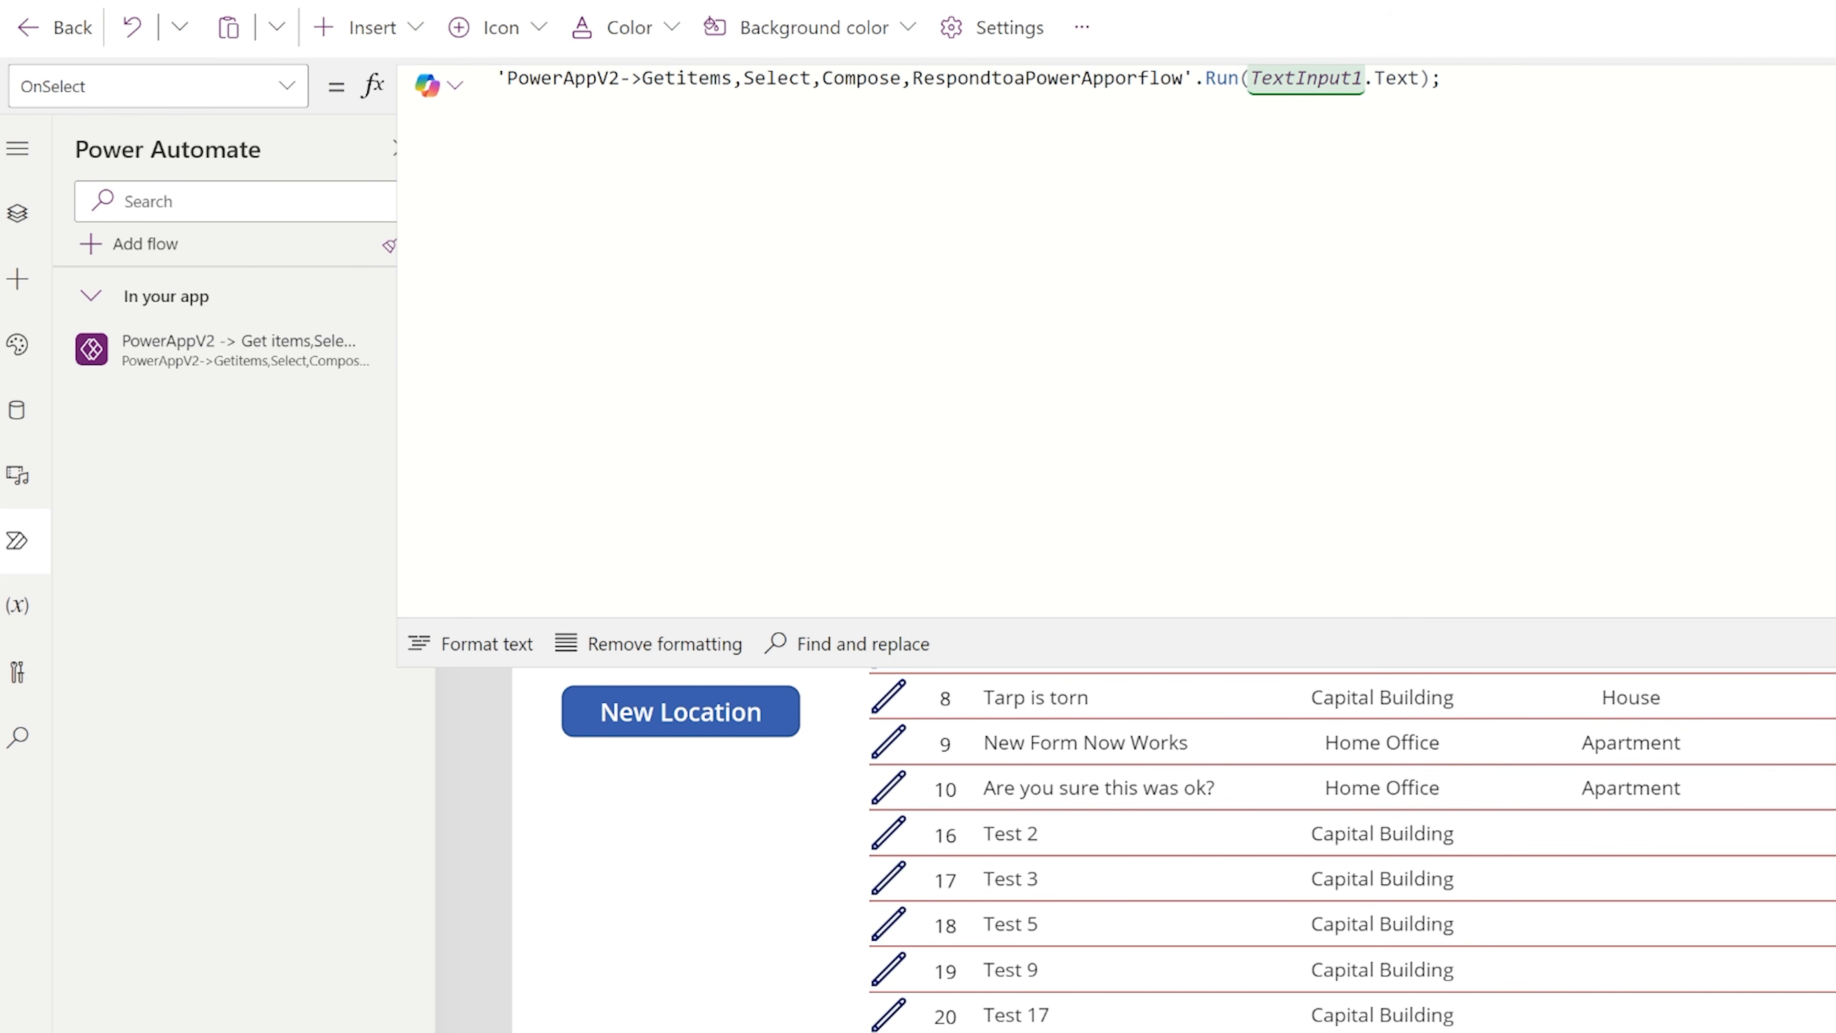
text(ClearColle)
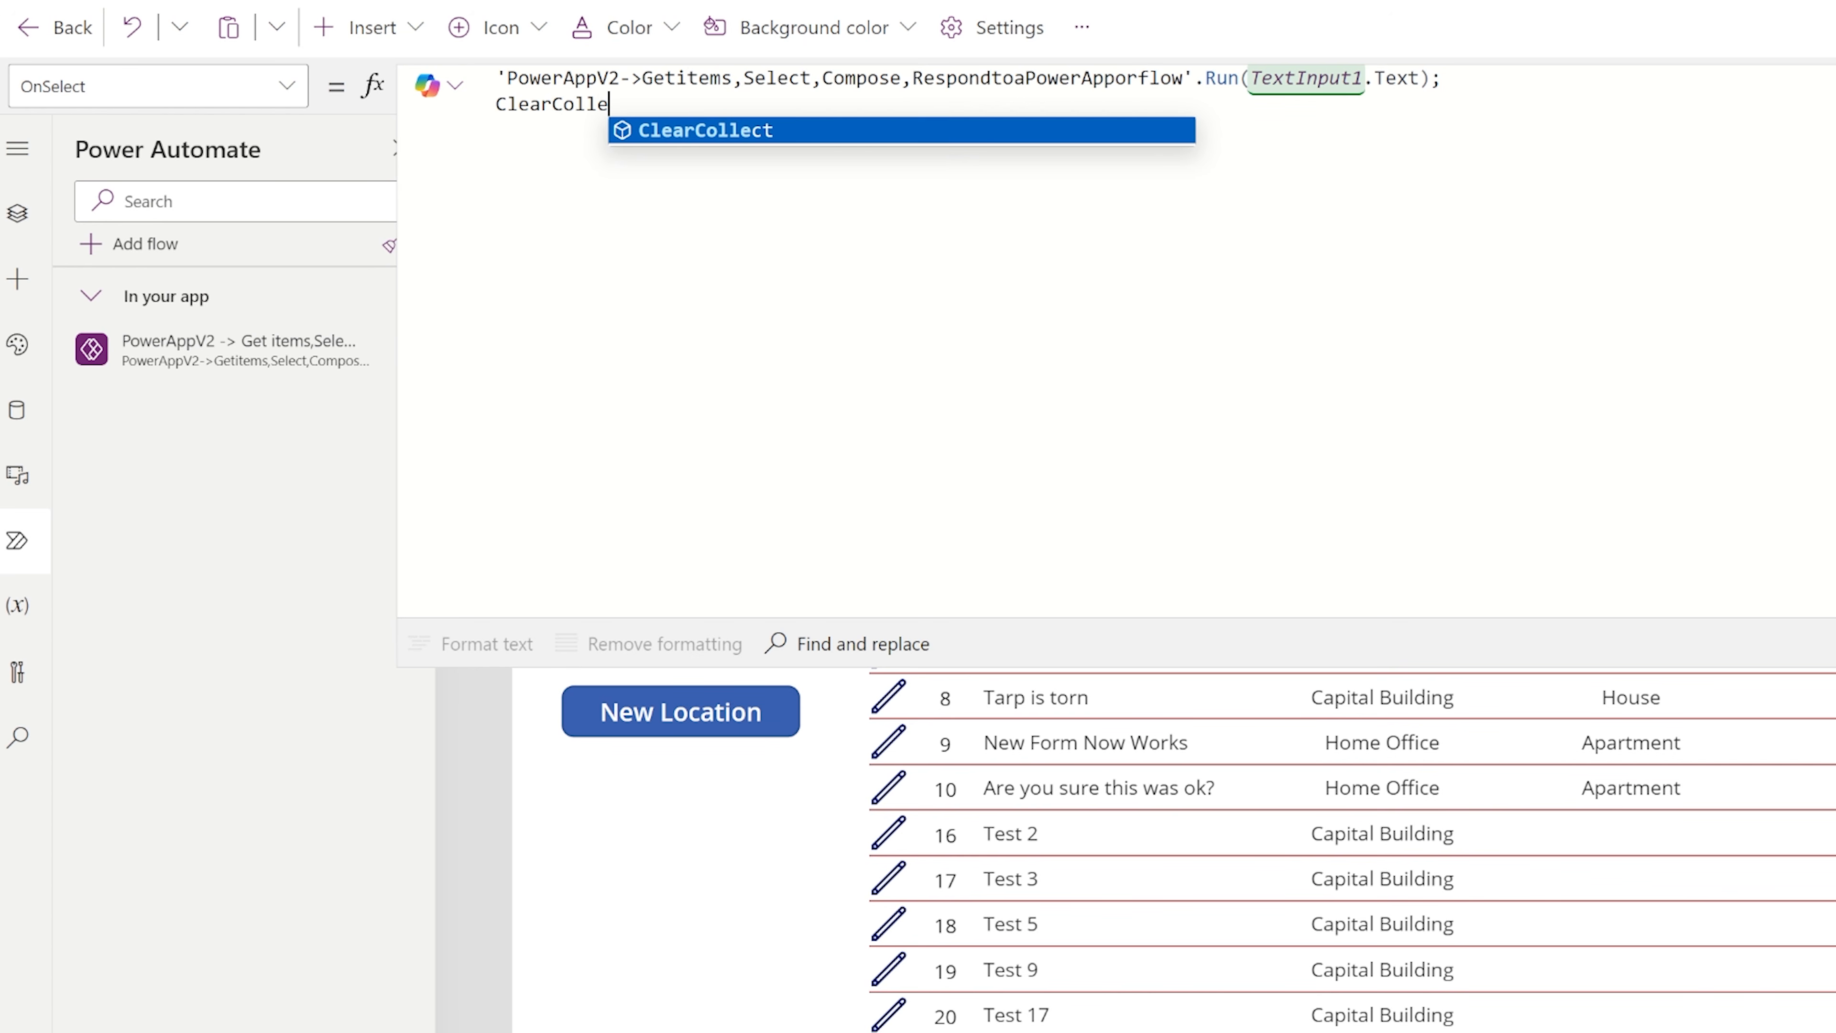
text(ct()
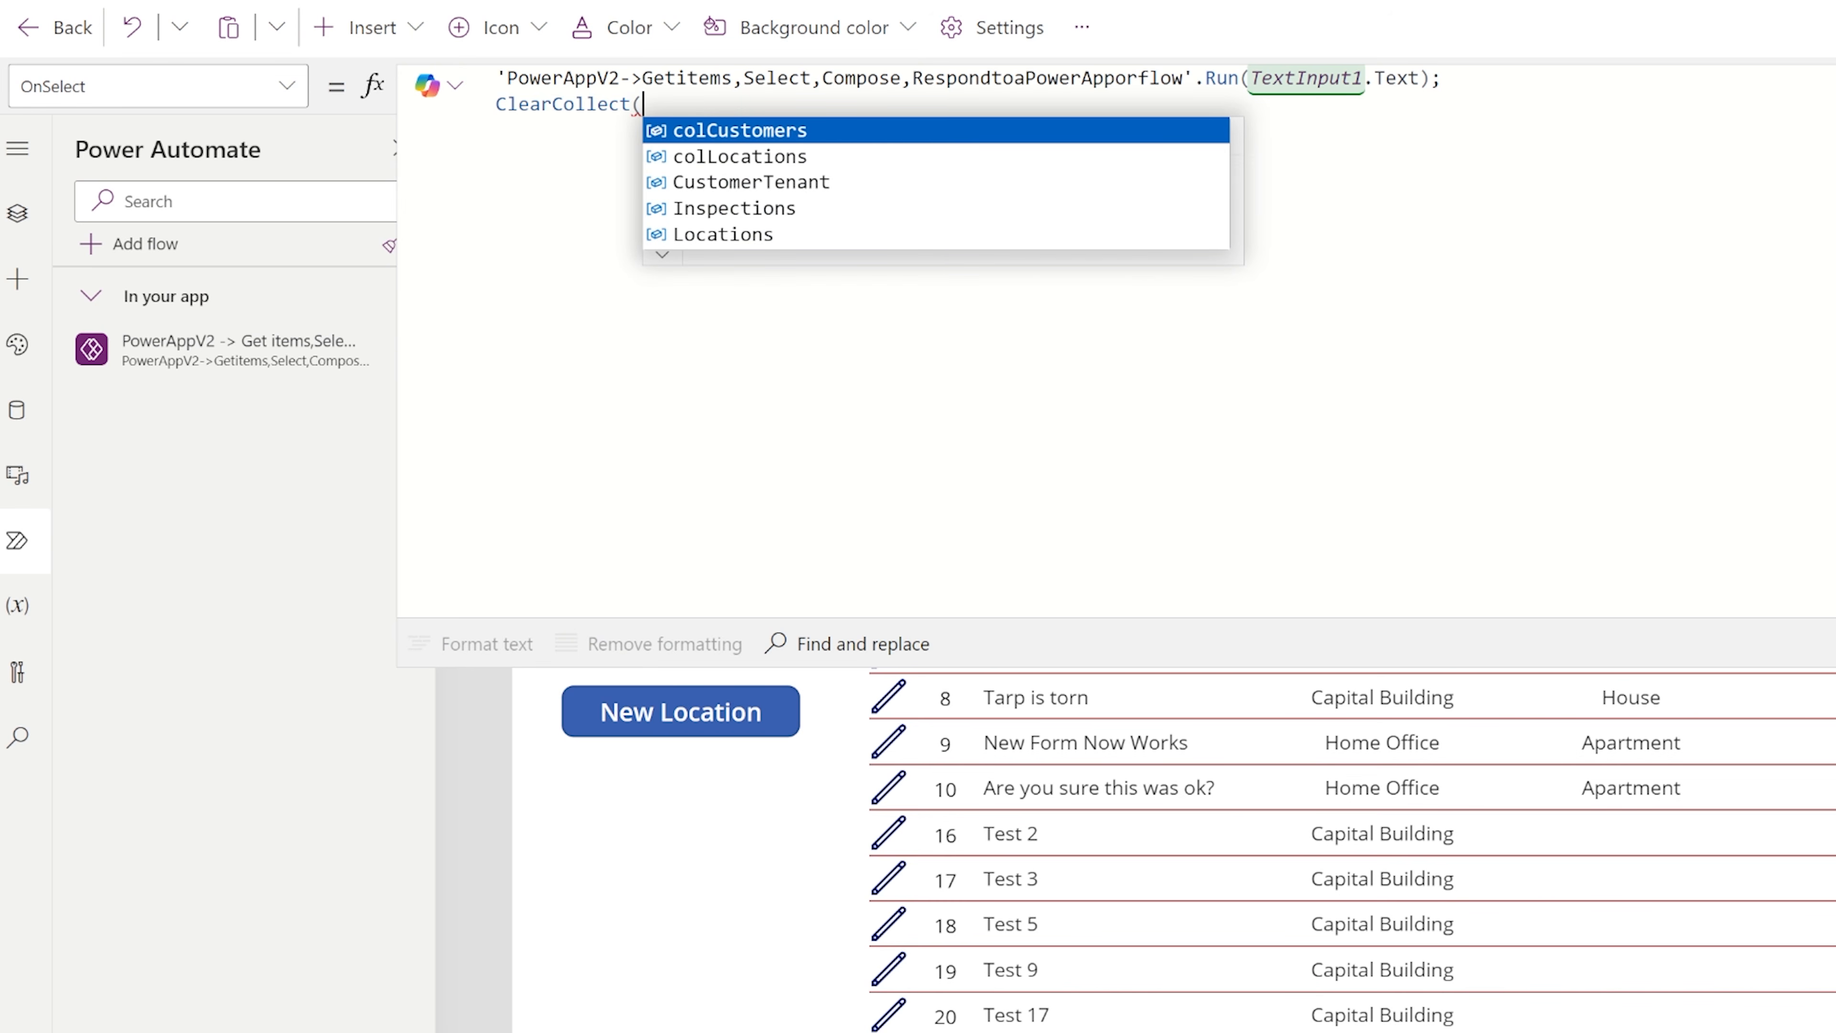
text(col)
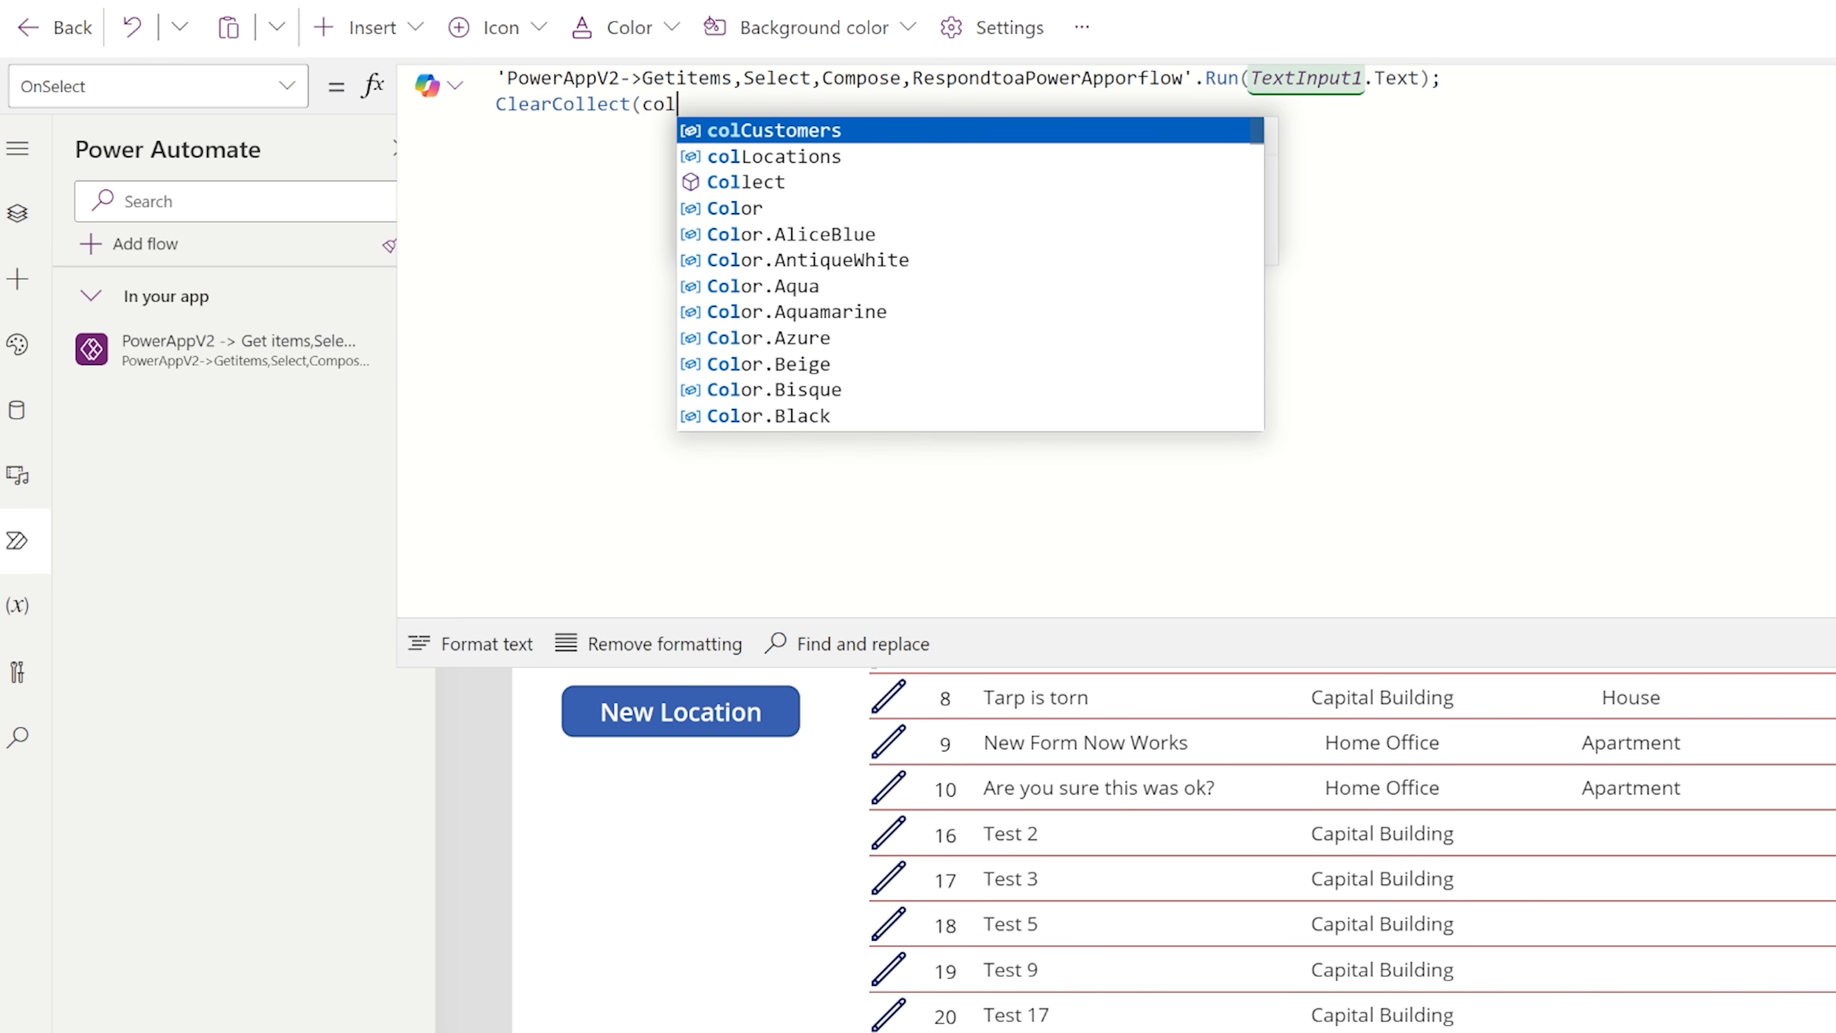
text(SearchQuer)
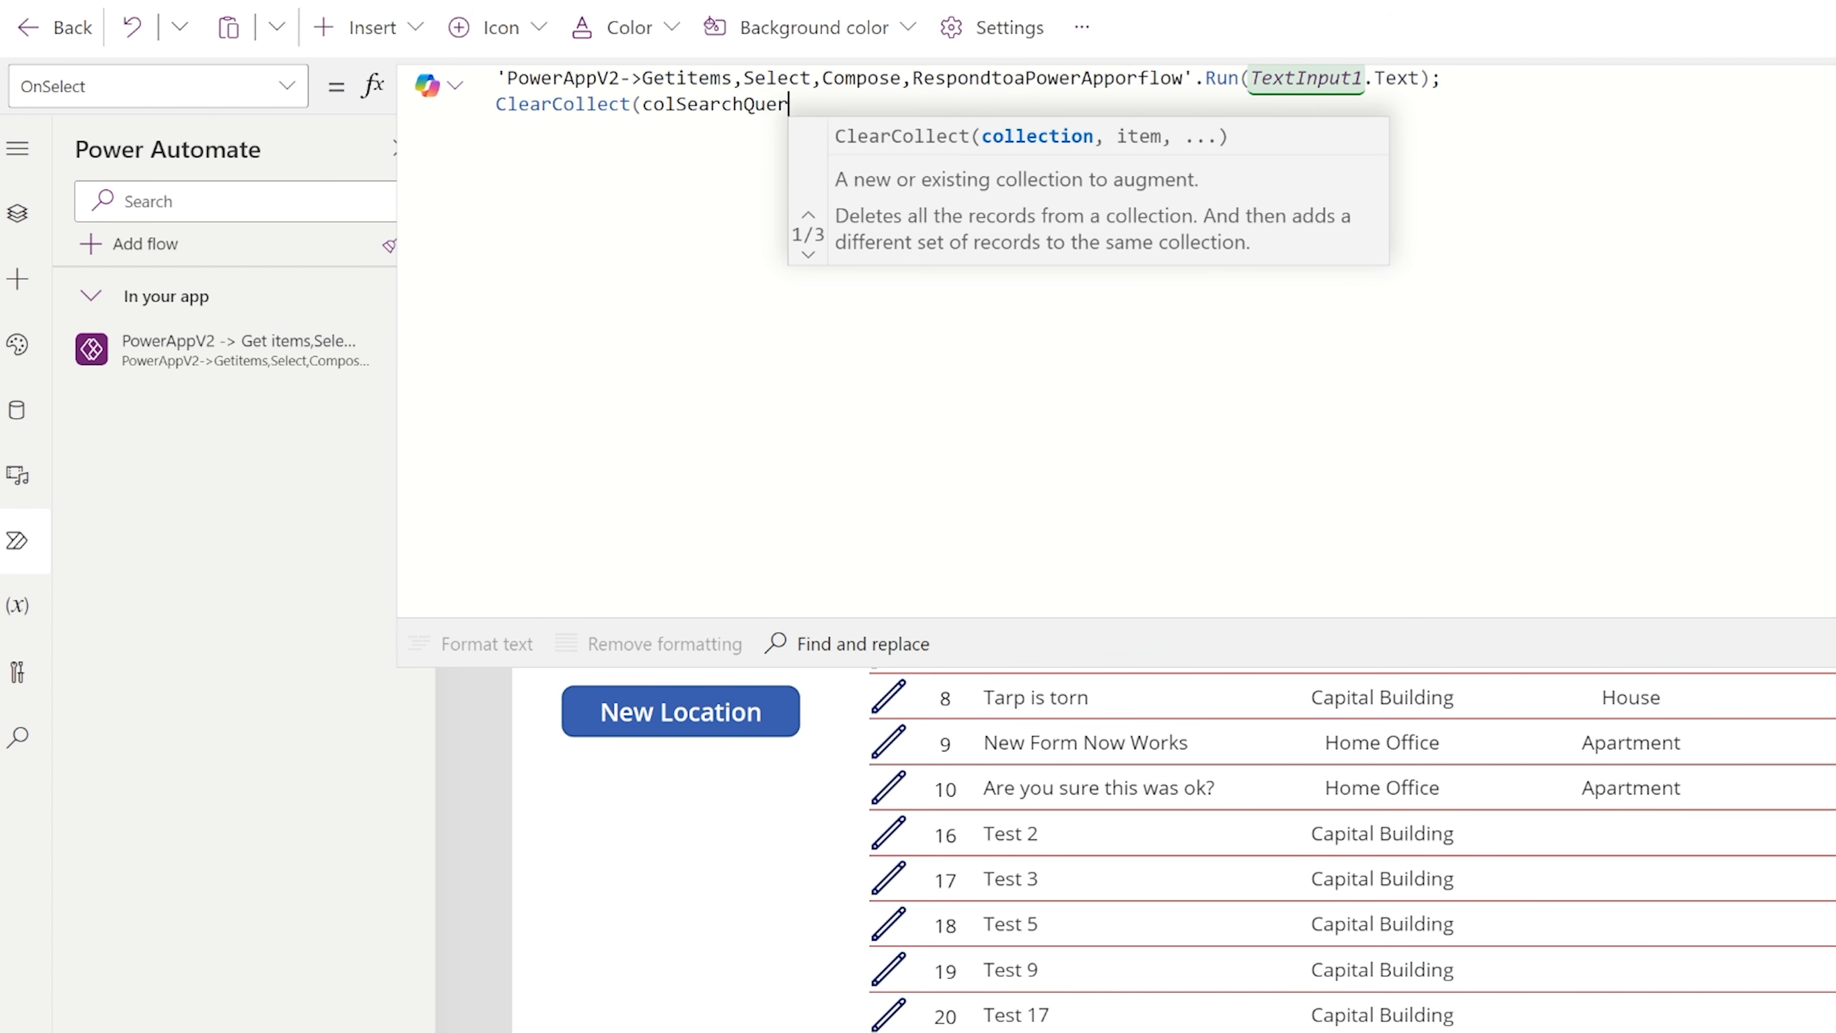
text(y,)
key(shift+Return)
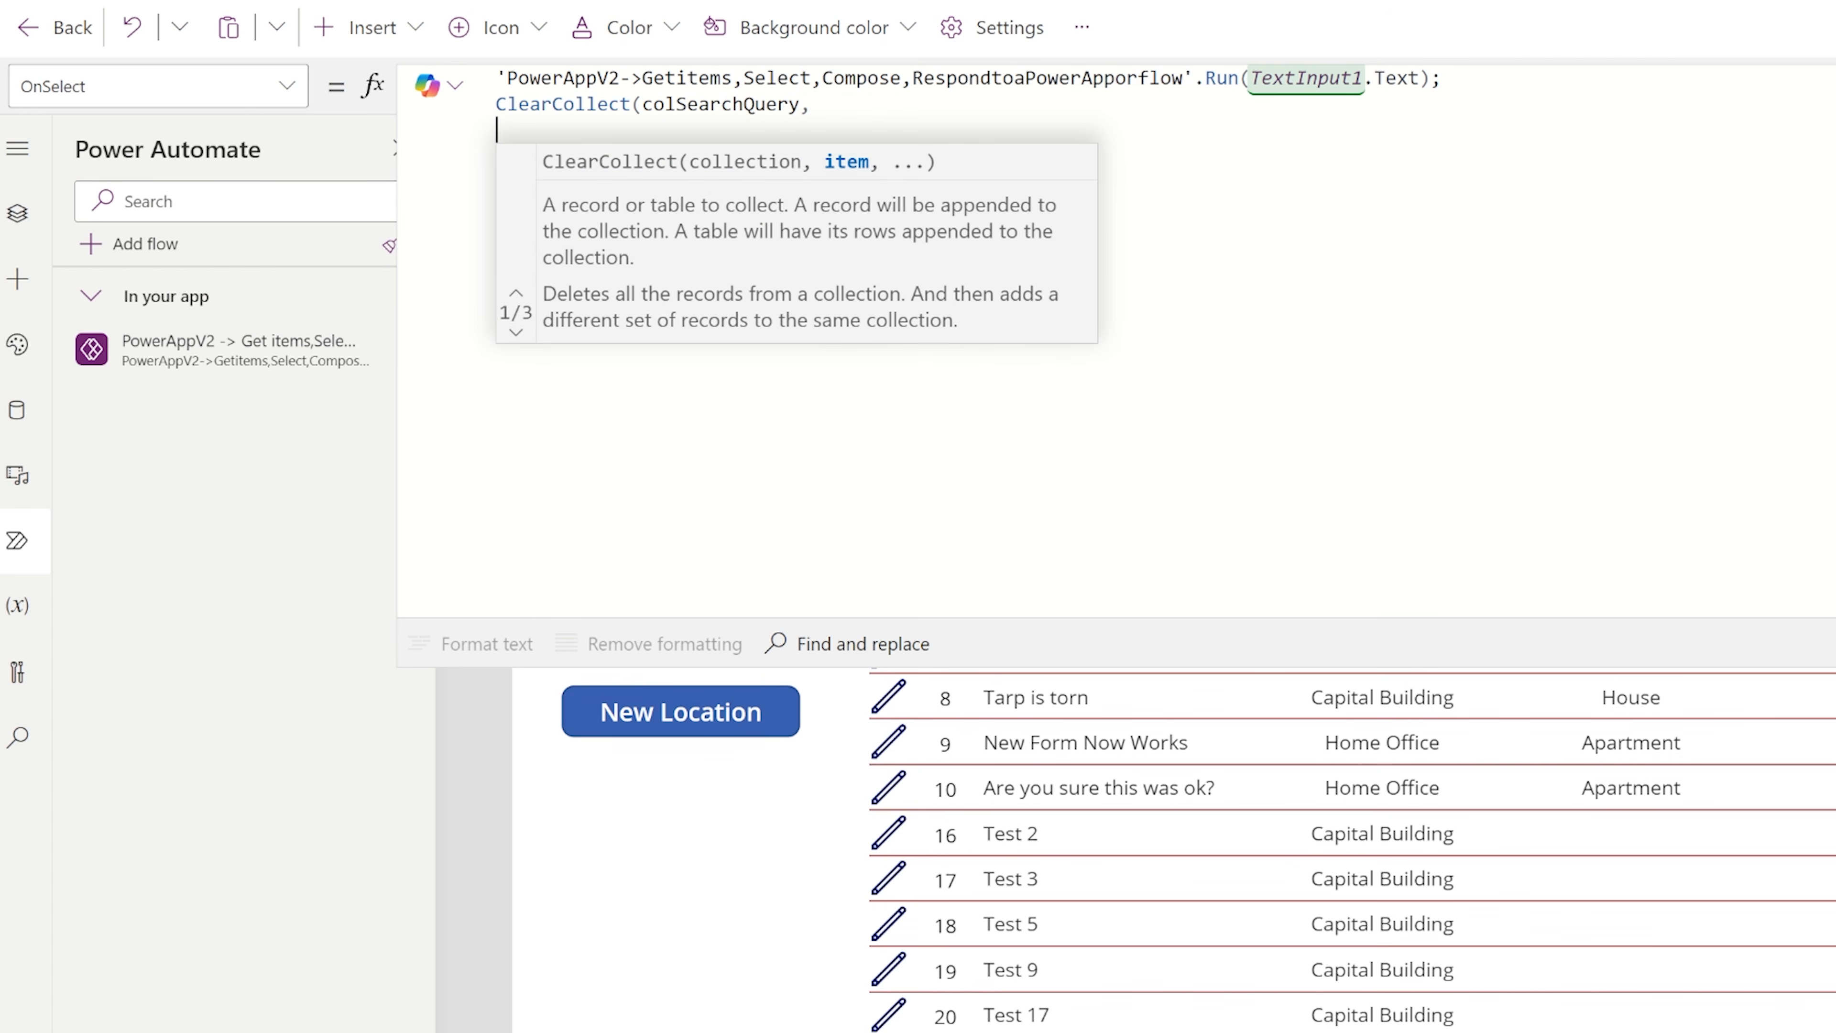
Begin the ClearCollect item as a ForAll over Table(ParseJSON( on a new line.
text(ForAll(colCustomers)
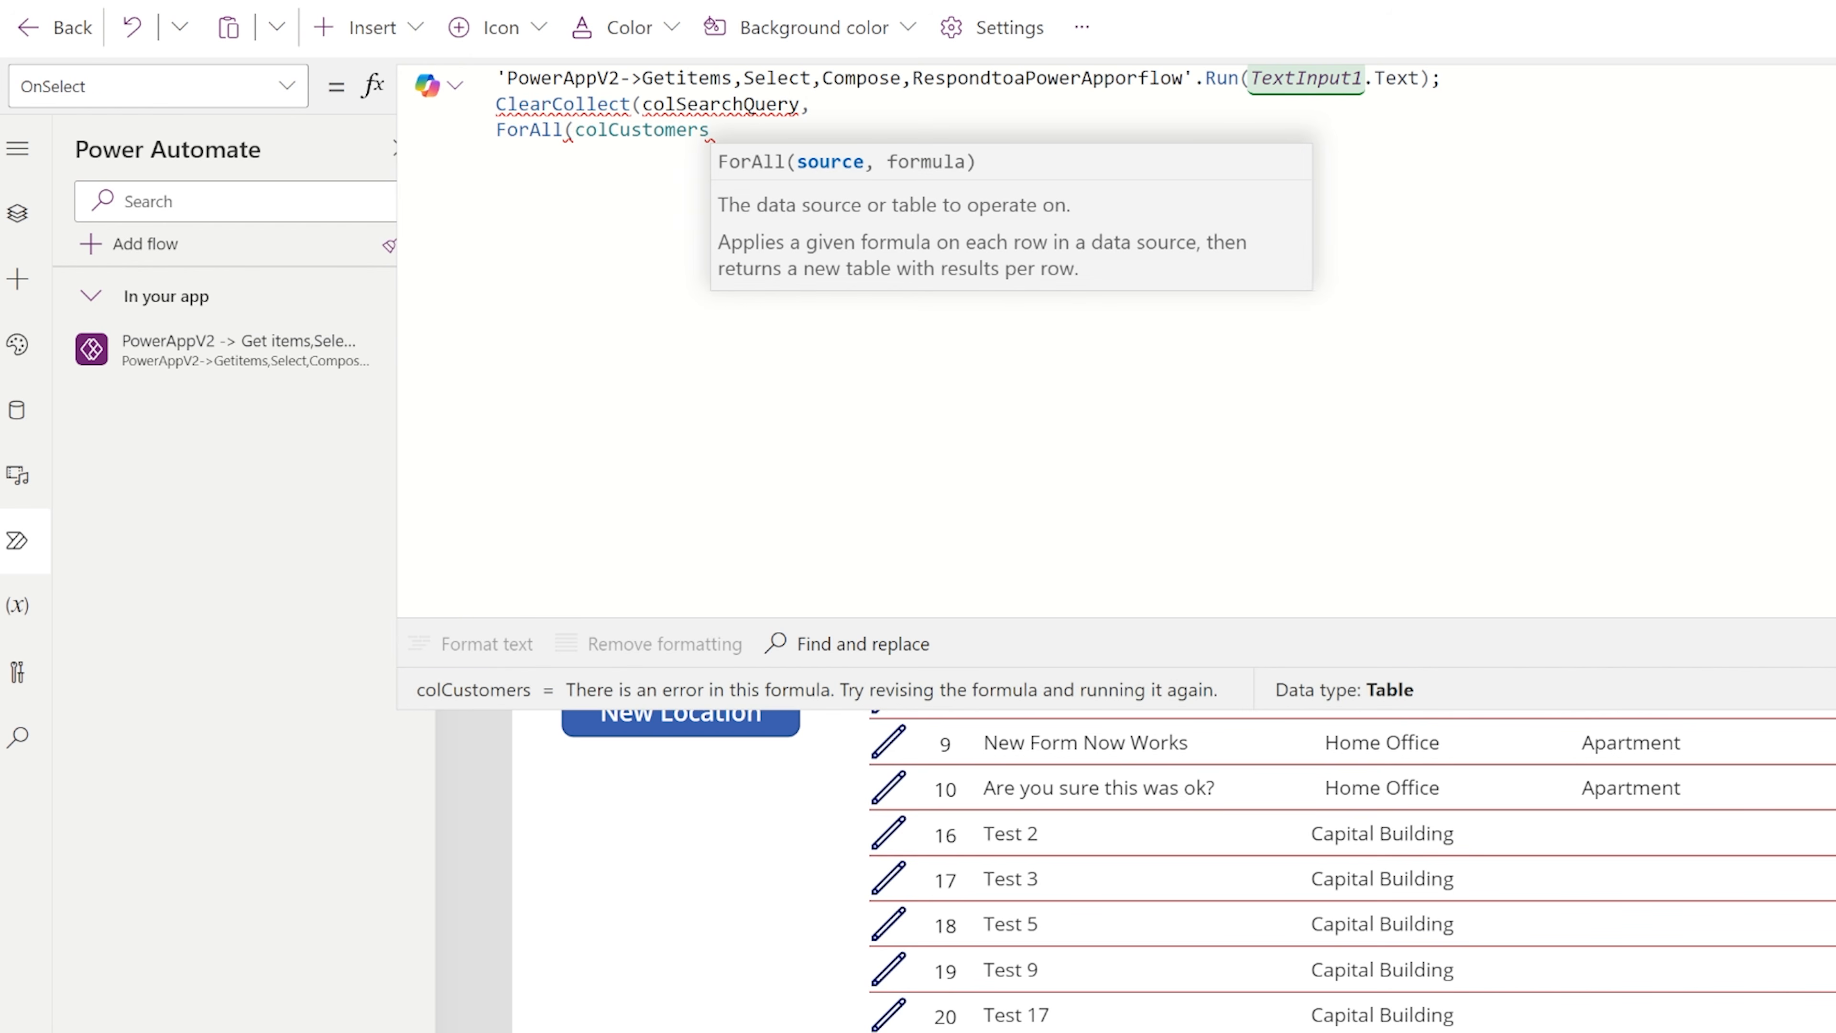
key(BackSpace)
key(BackSpace)
key(BackSpace)
key(BackSpace)
key(BackSpace)
key(BackSpace)
key(BackSpace)
key(BackSpace)
key(BackSpace)
key(BackSpace)
key(BackSpace)
key(BackSpace)
text(Tabl)
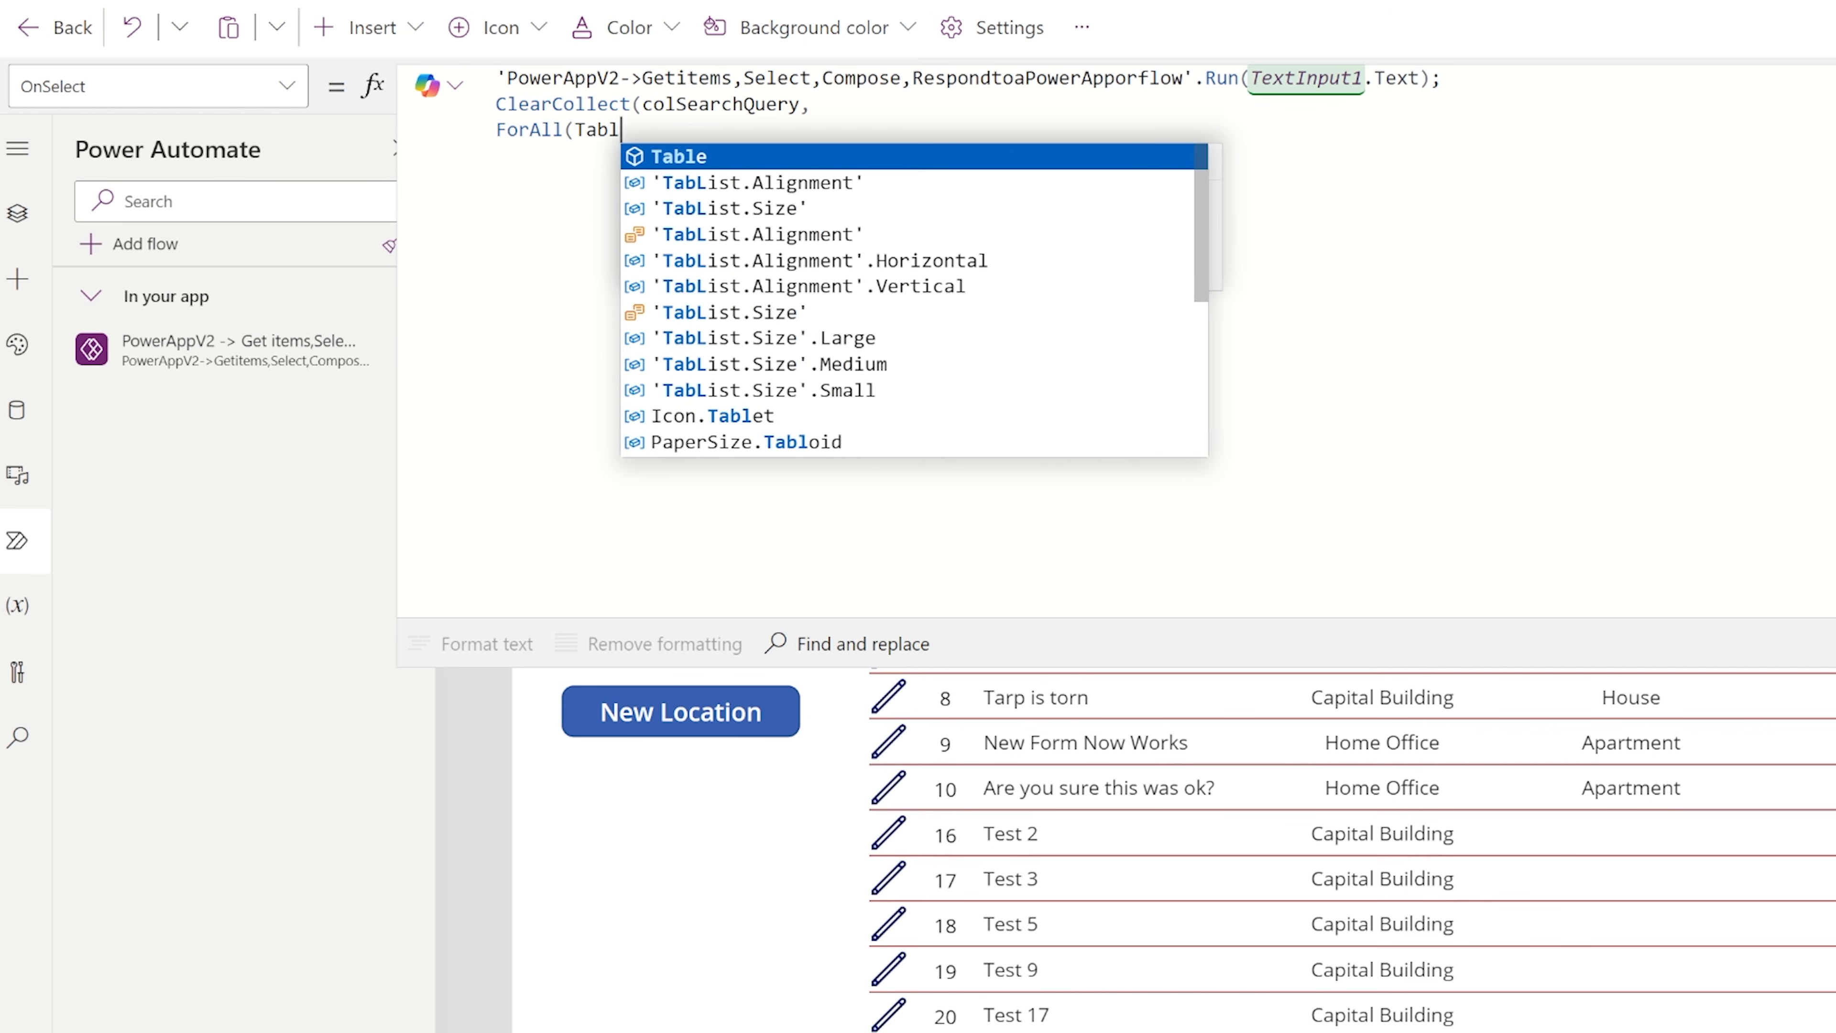
text(e(ParseS)
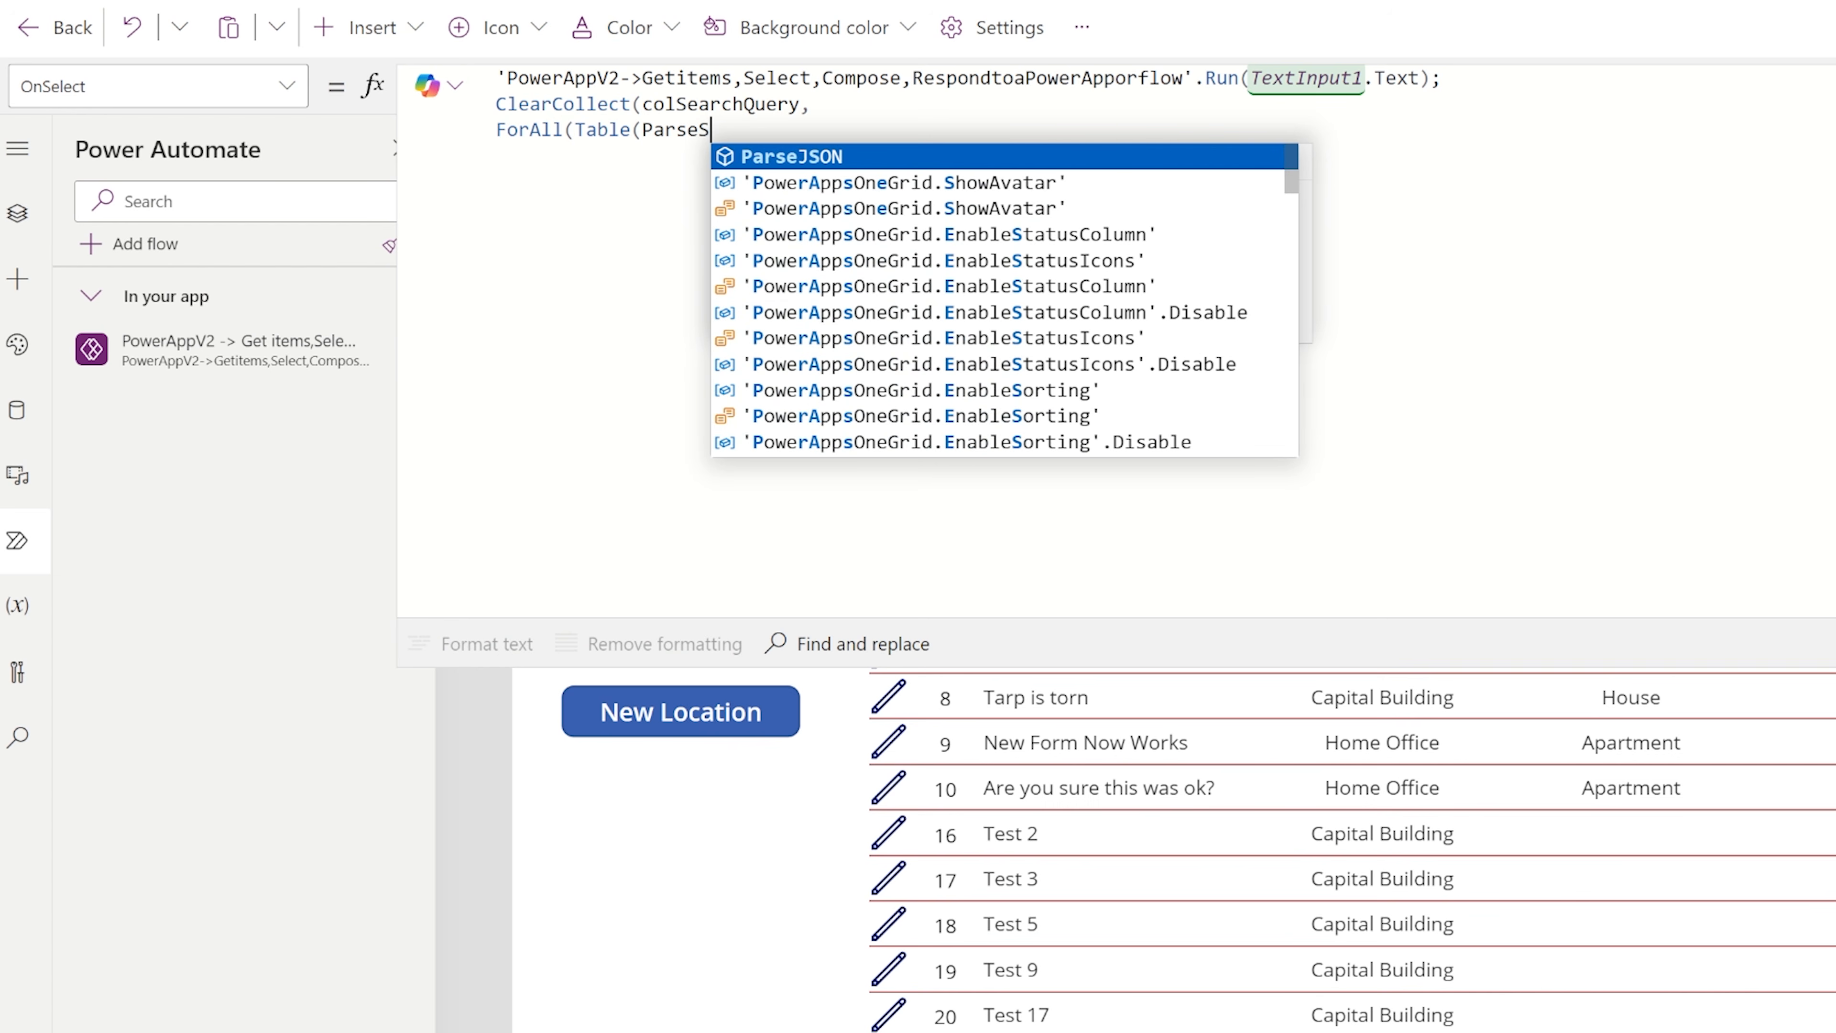
key(BackSpace)
text(JSON)
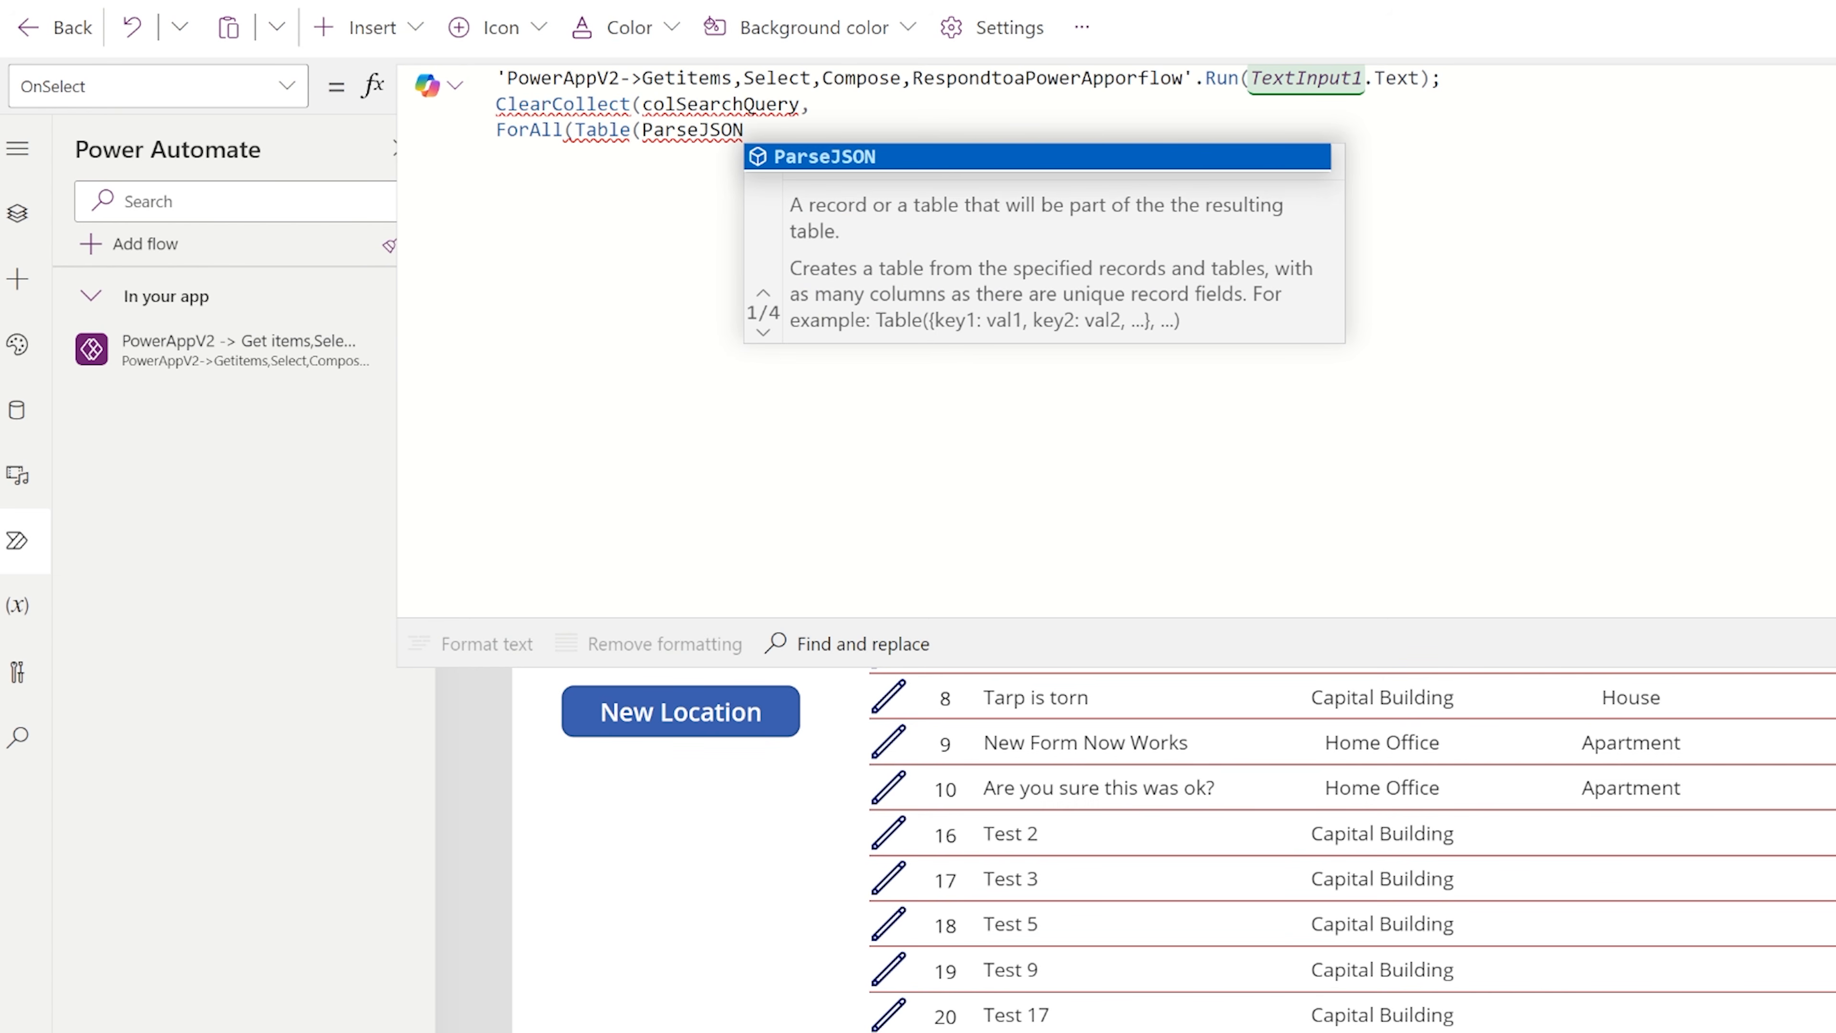
text(()
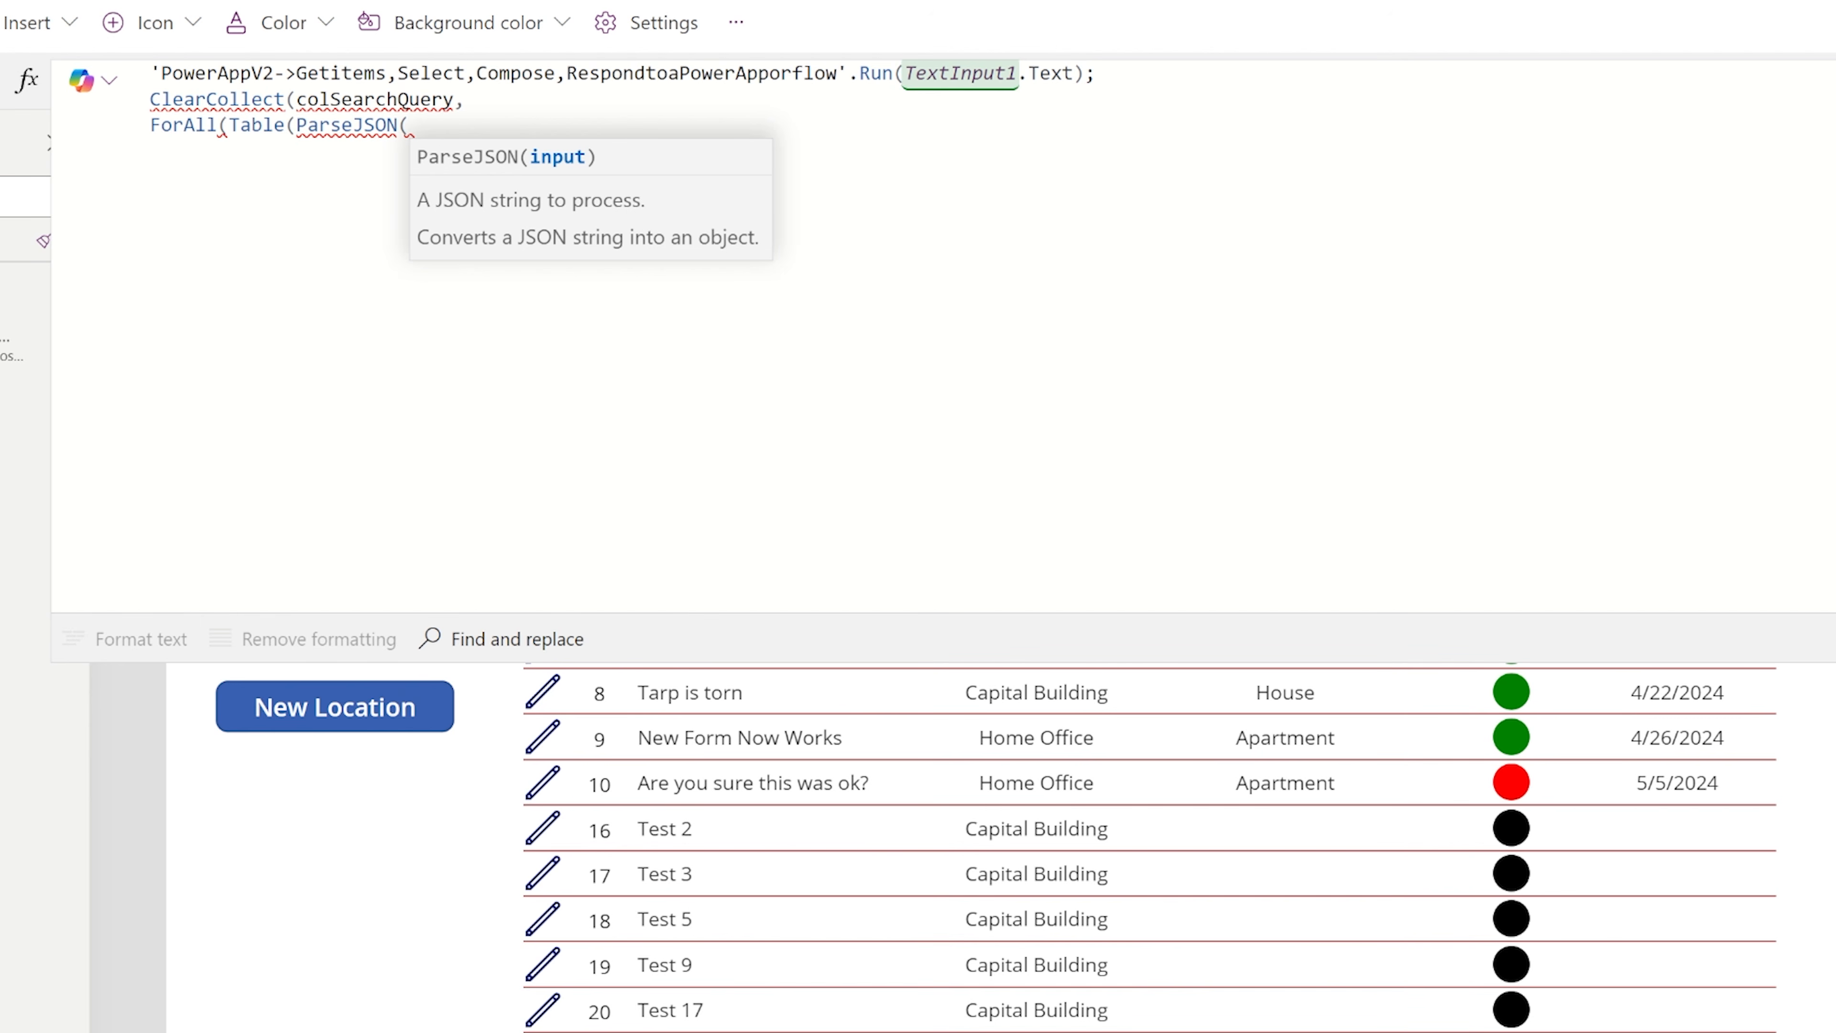
Move the flow's Run call into ParseJSON as its input and remove the leftover semicolon and empty first line.
drag(1085, 73, 151, 74)
key(ctrl+x)
click(415, 125)
key(ctrl+v)
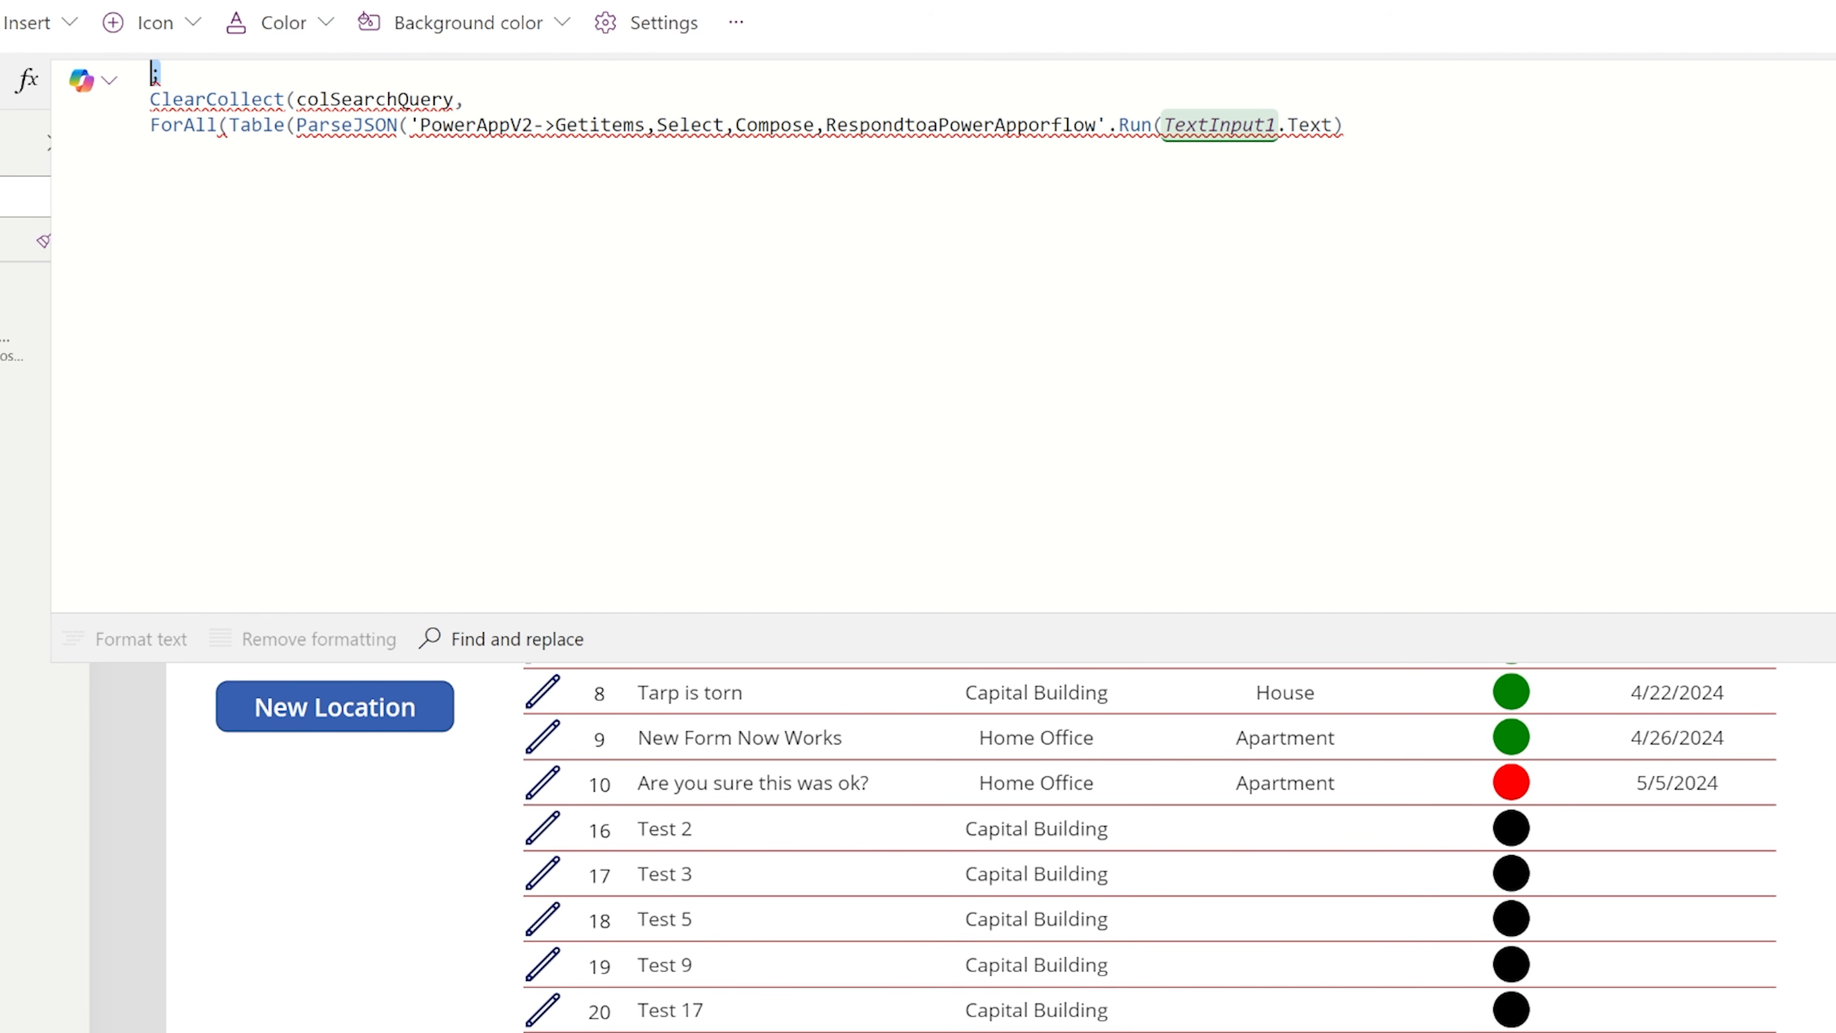
key(Delete)
key(Delete)
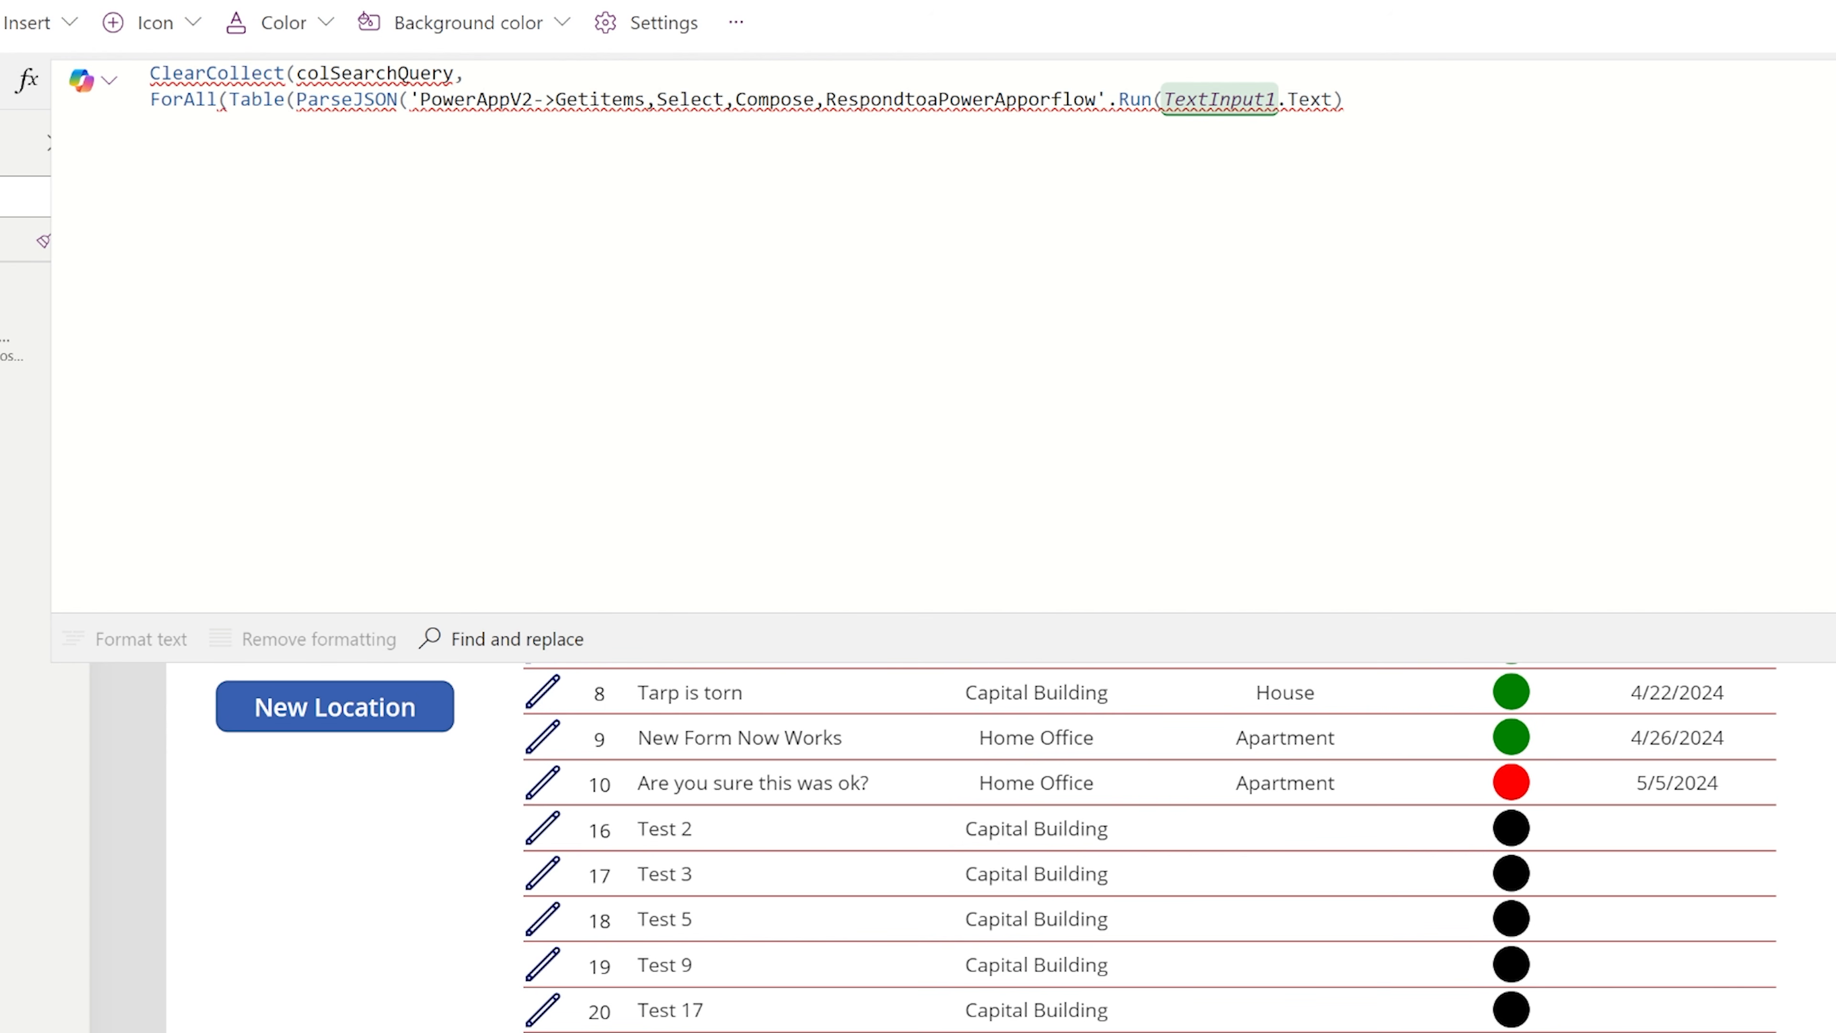
Append .searchinput to the flow's Run call, close ParseJSON and Table, and add a comma for the ForAll formula argument.
click(1346, 100)
text(,)
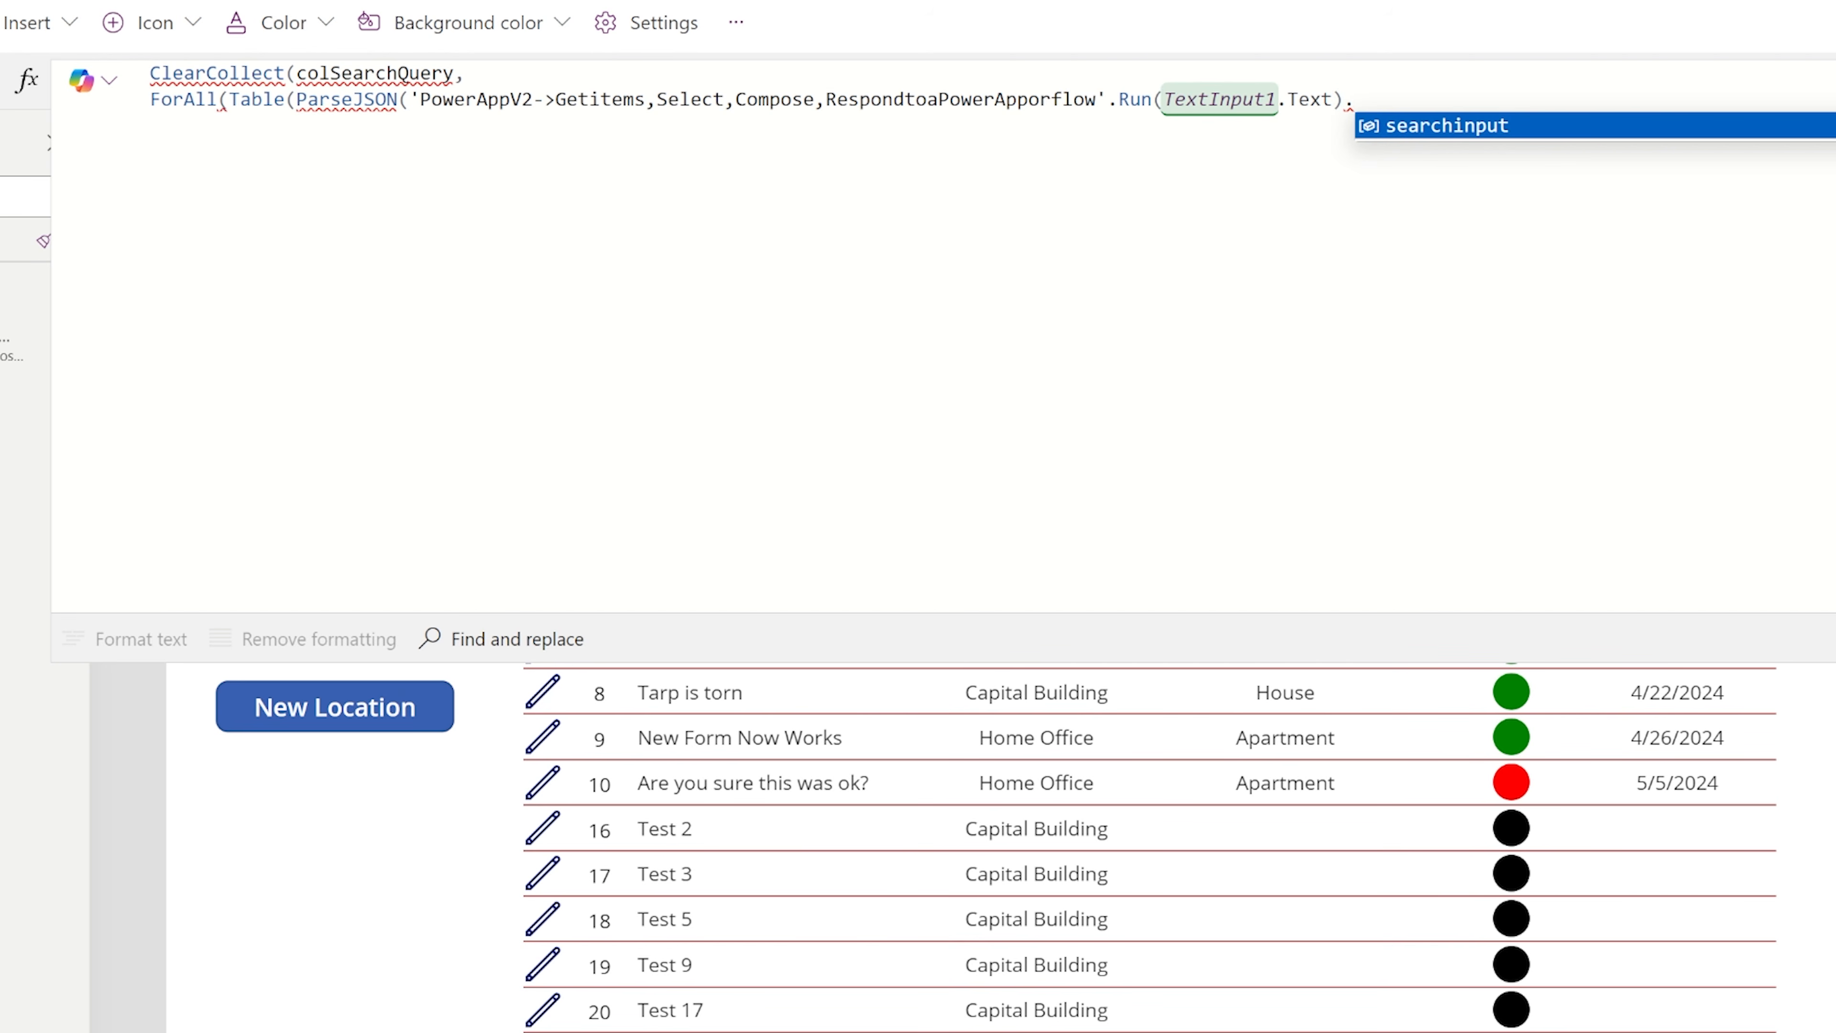
key(Tab)
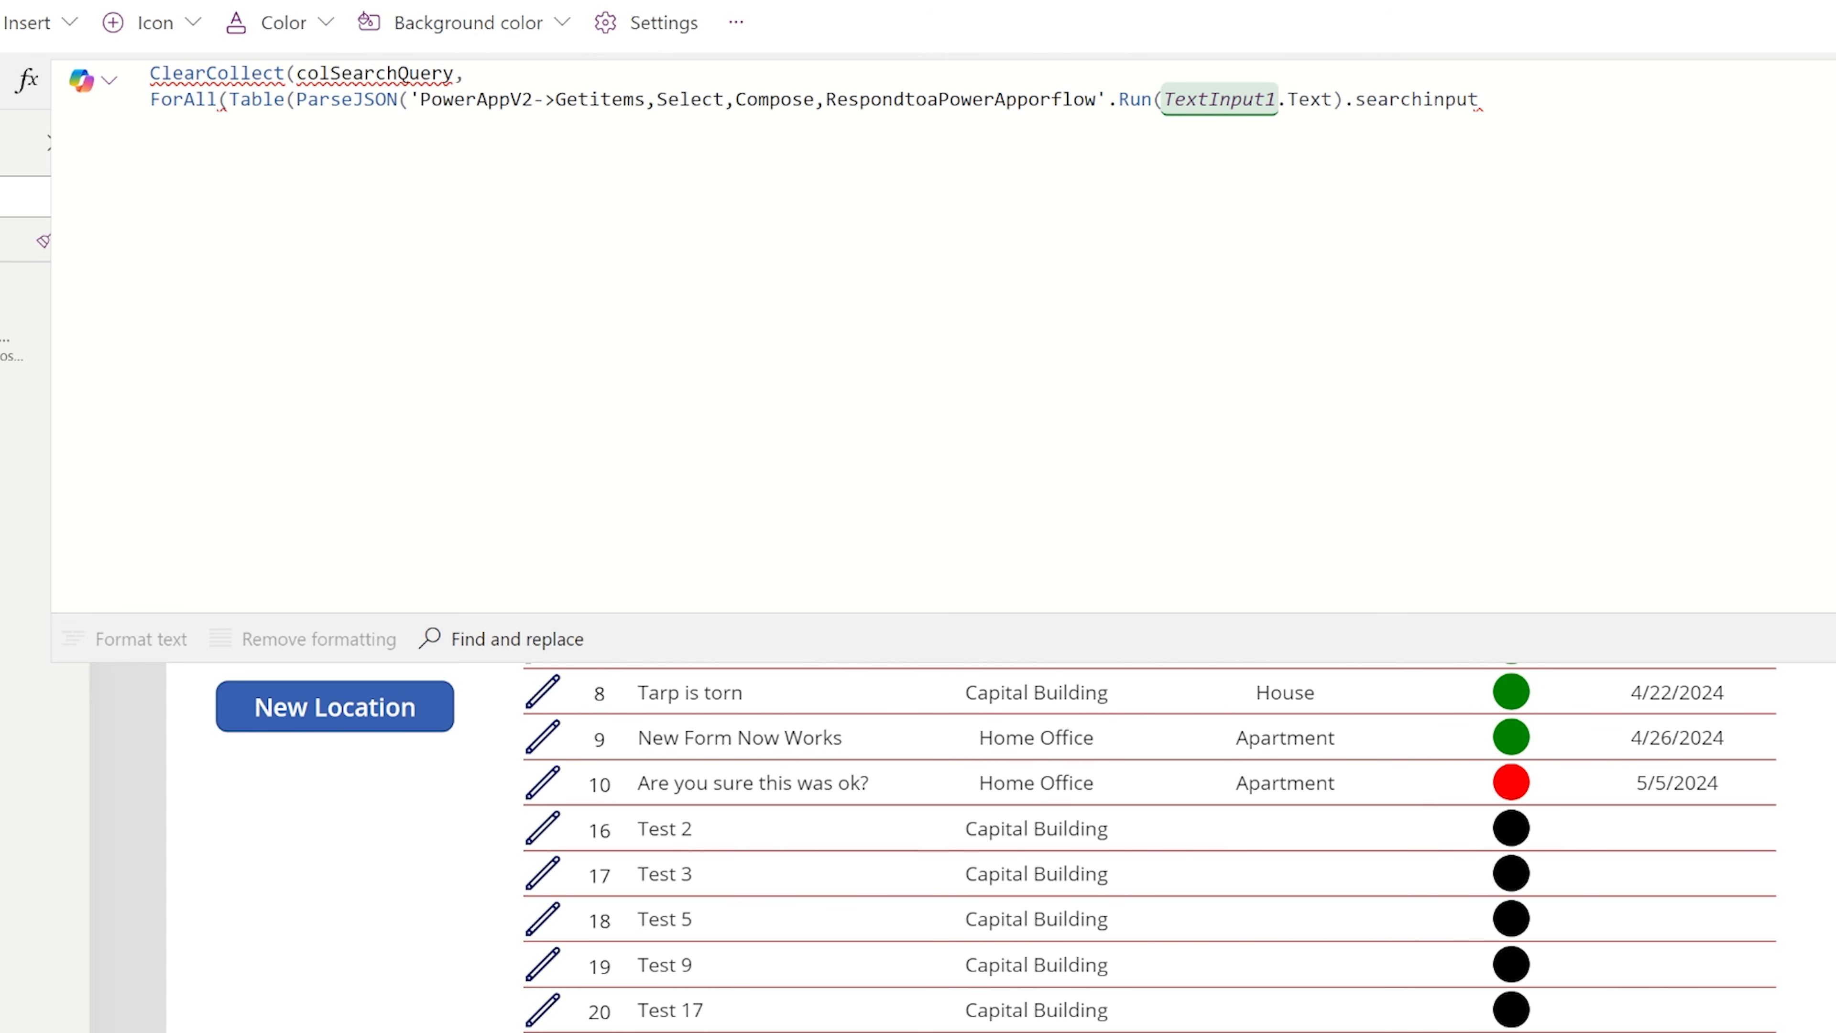
text()),)
key(Tab)
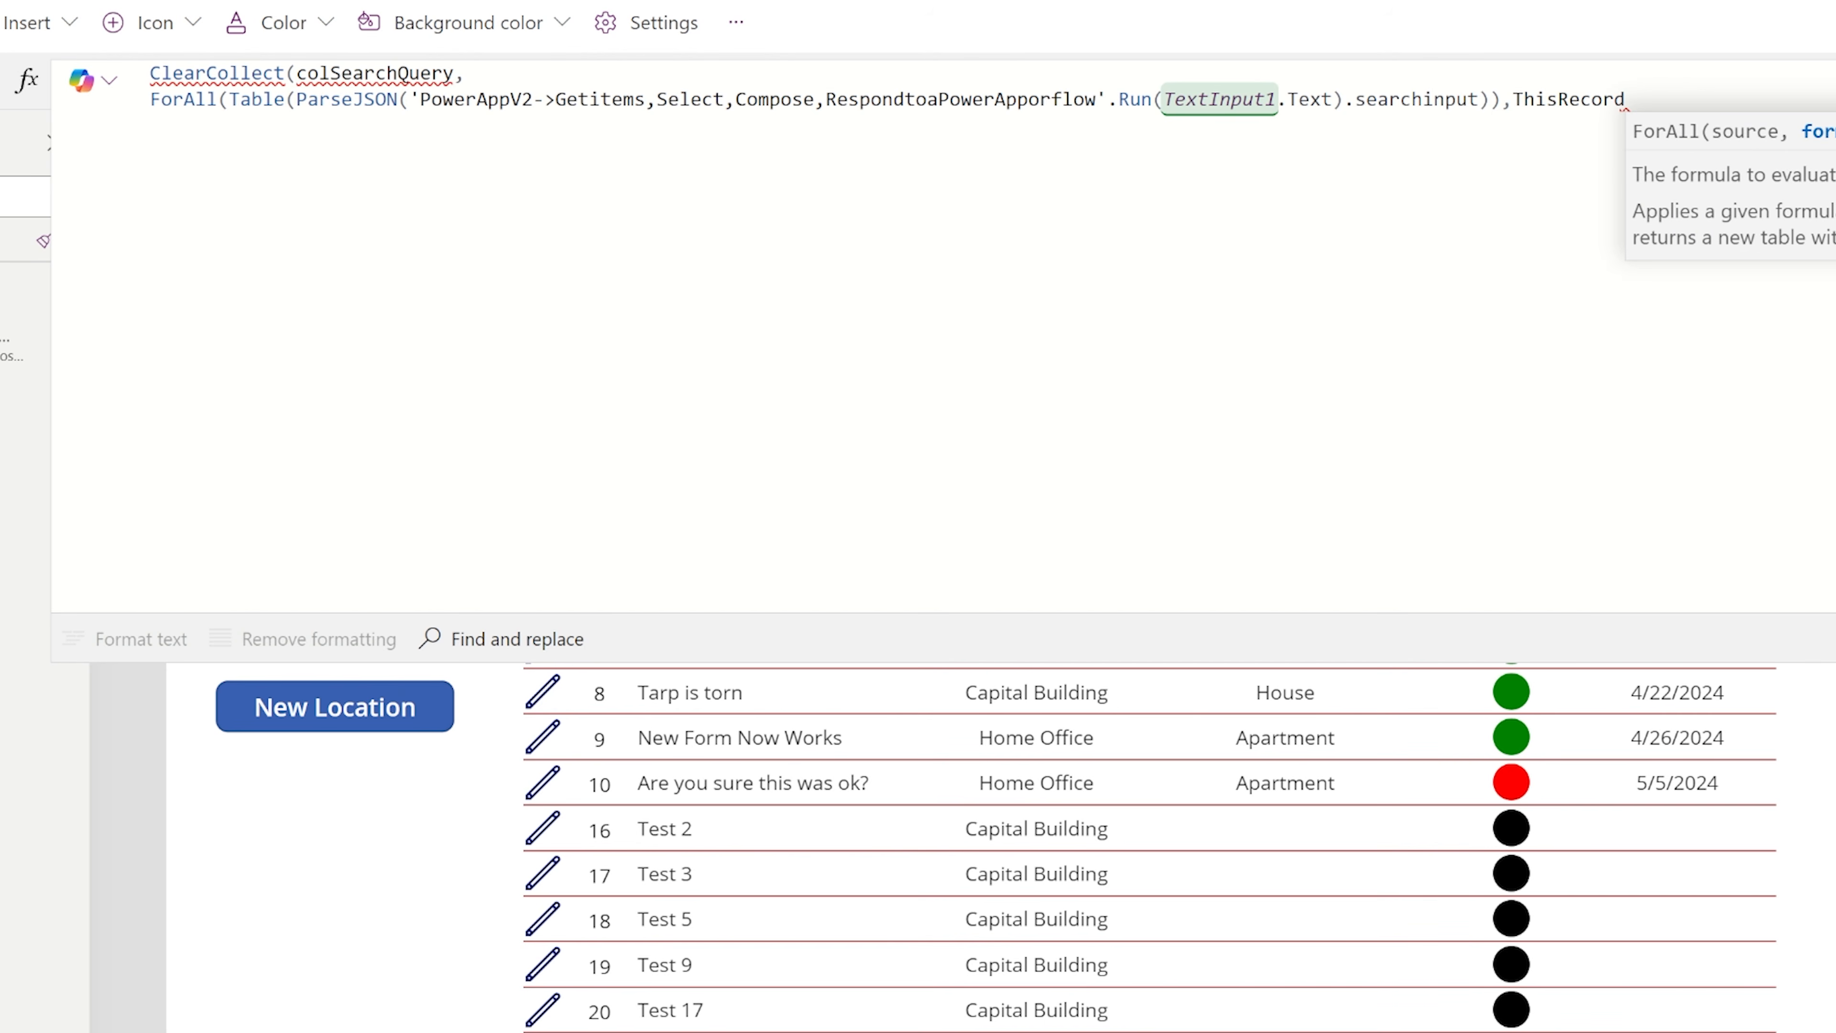
key(BackSpace)
key(BackSpace)
key(BackSpace)
key(BackSpace)
key(BackSpace)
key(BackSpace)
key(BackSpace)
key(BackSpace)
key(BackSpace)
key(BackSpace)
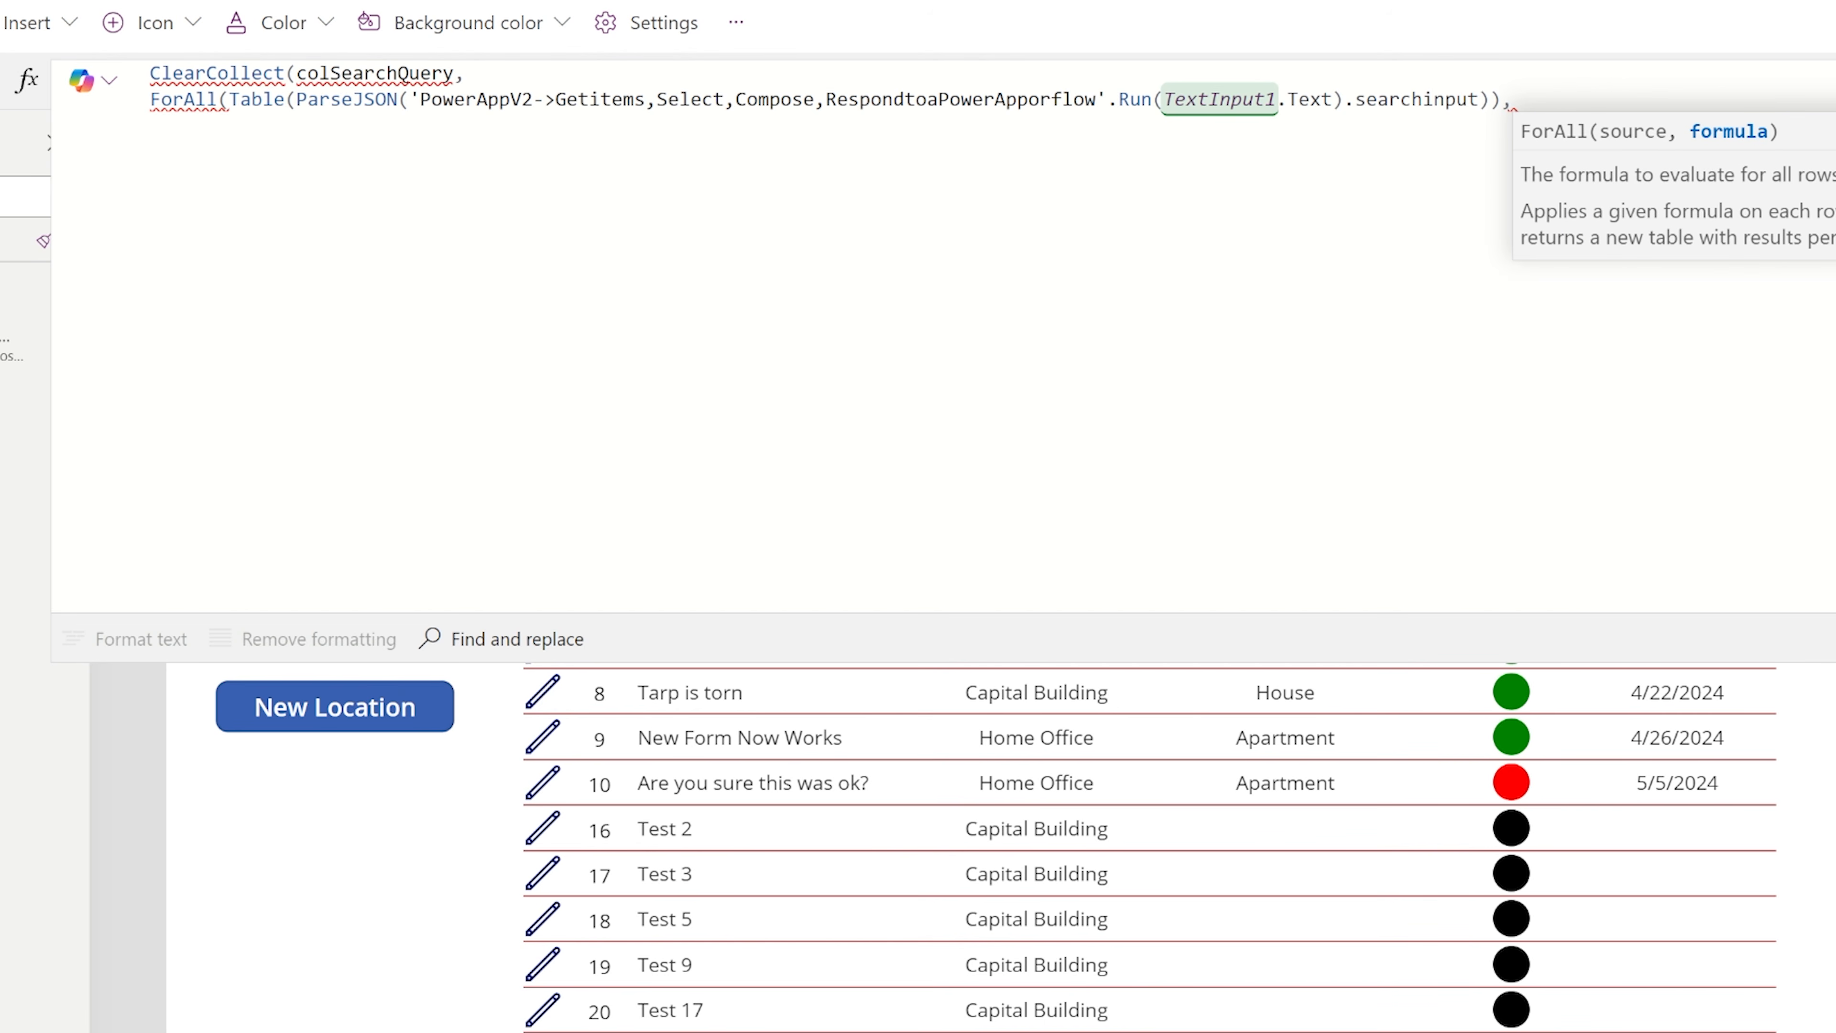
On a new line, begin the ForAll record with an ID field set to Value(Value.ID).
key(Return)
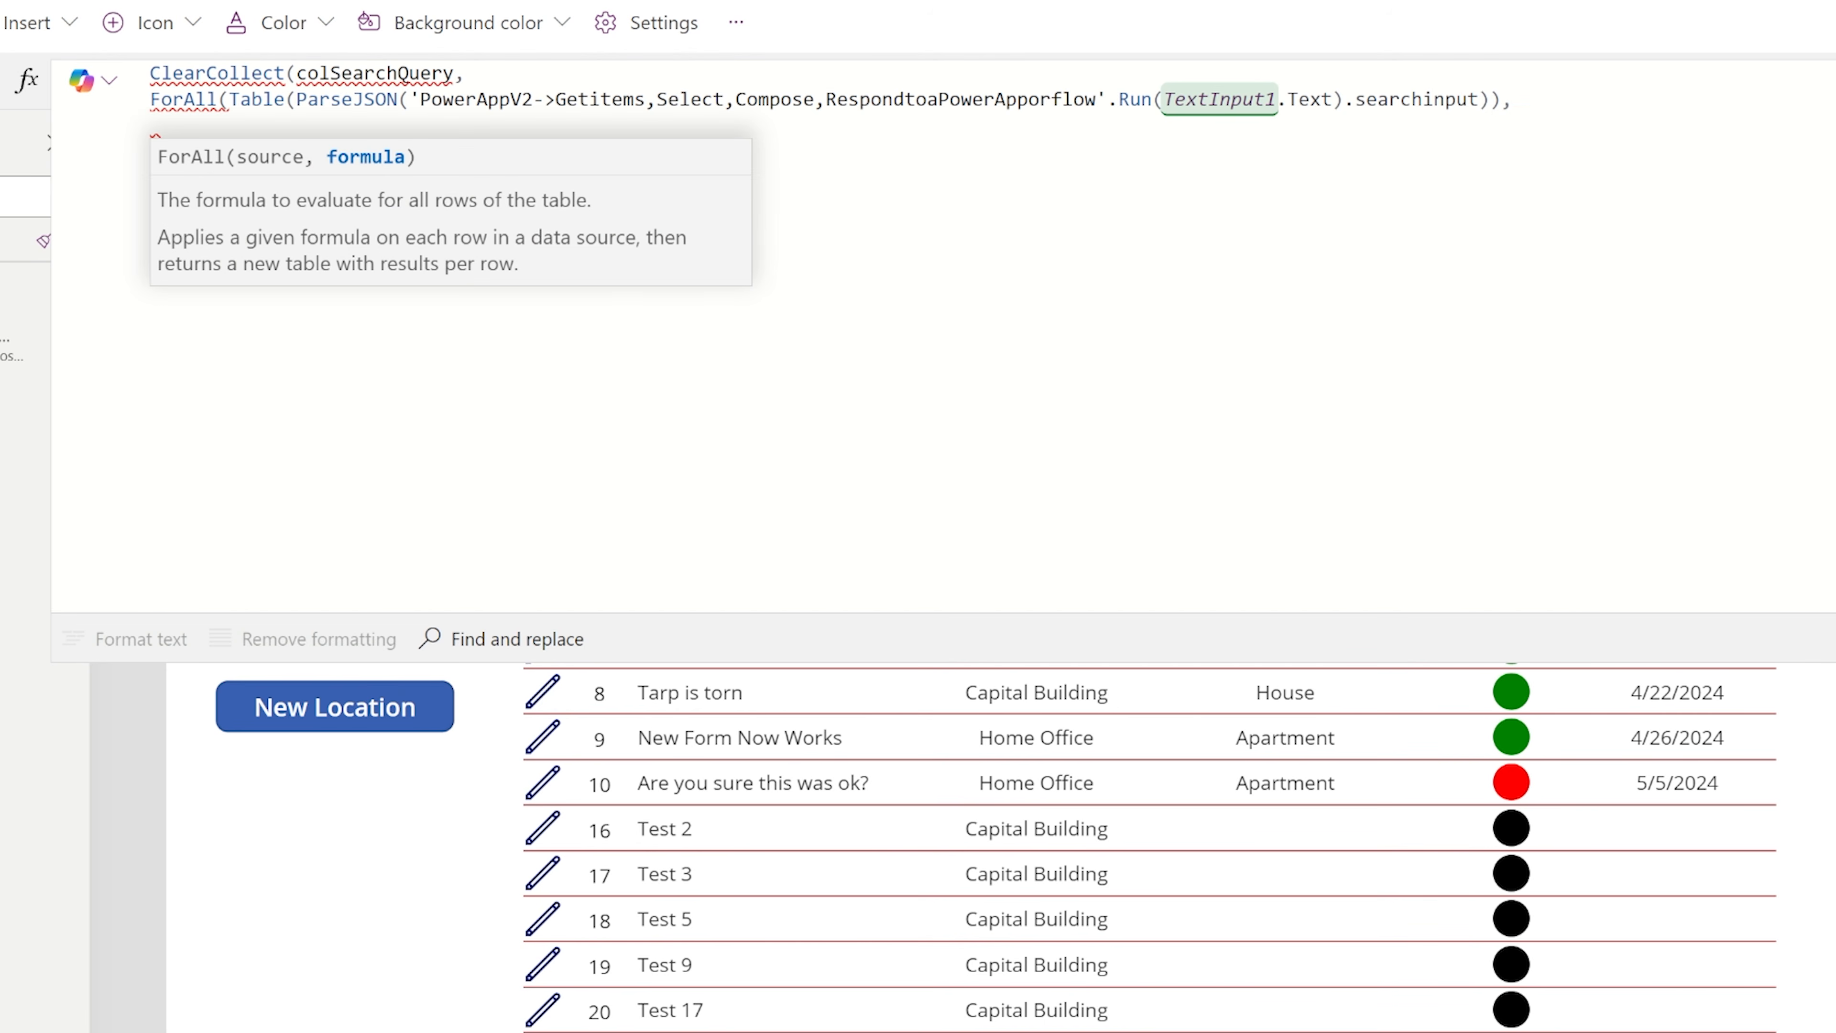
text({)
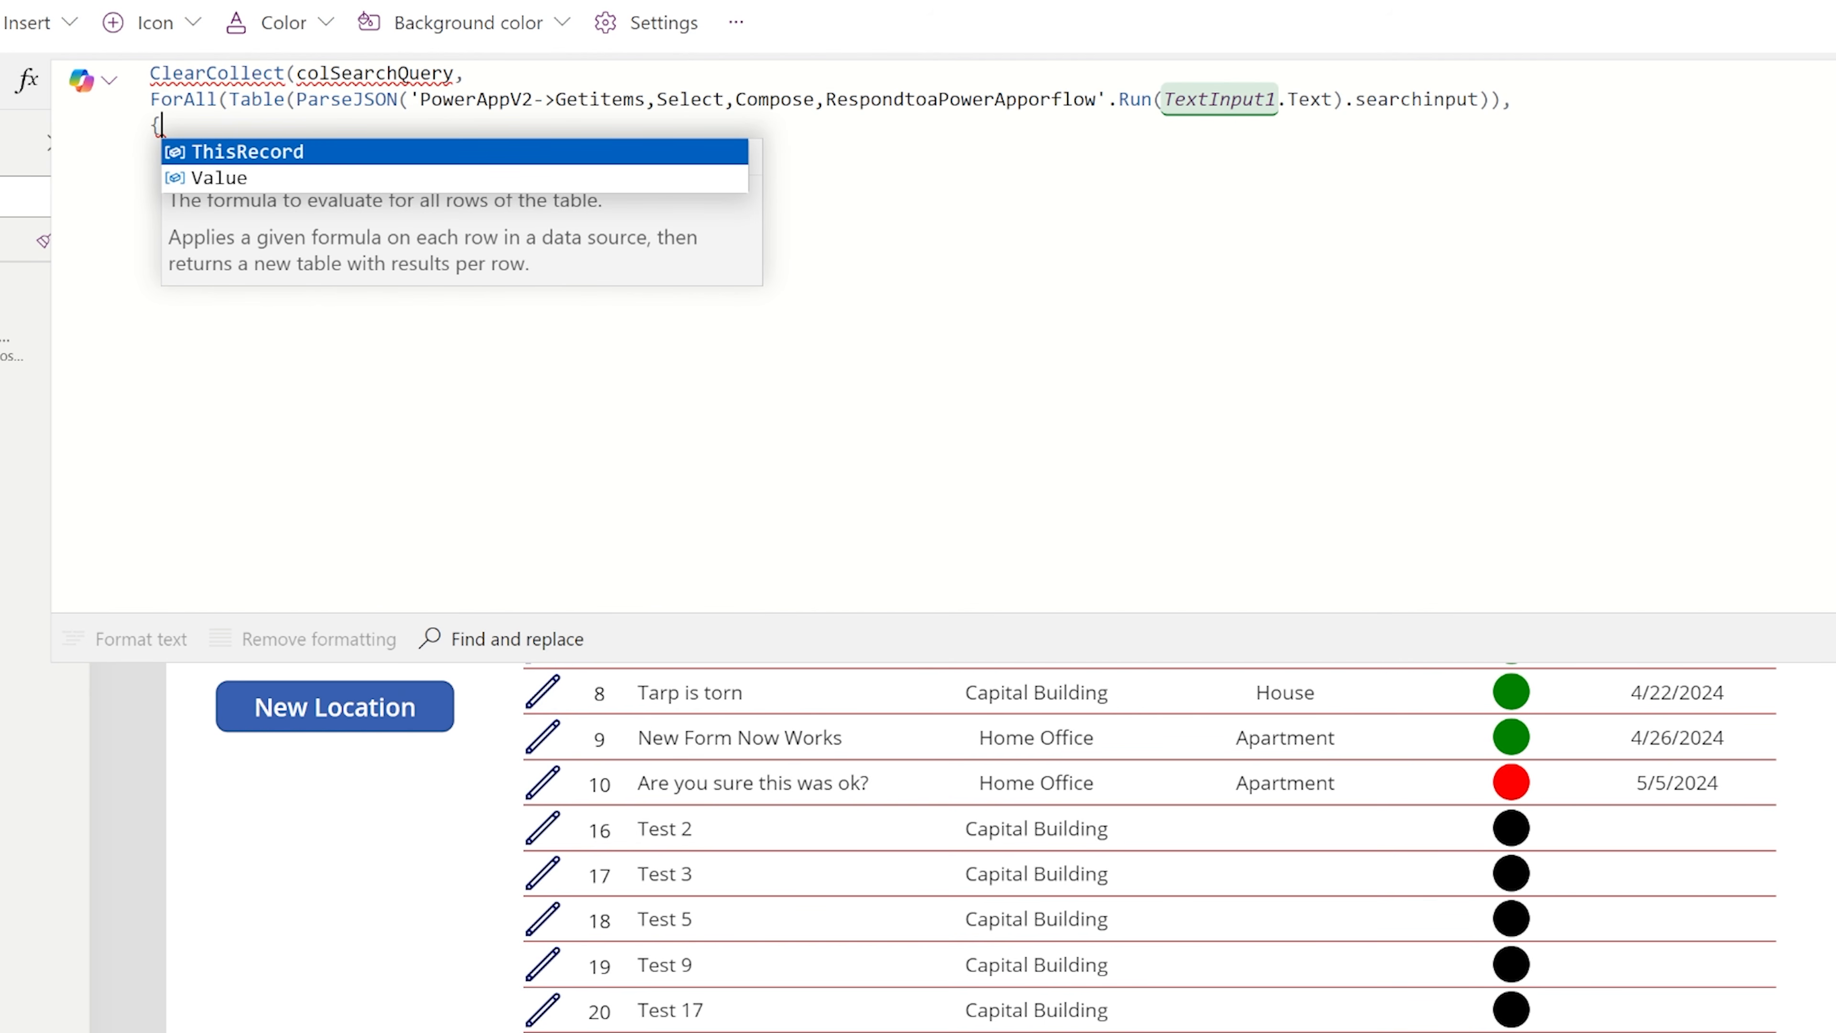
text(ID:)
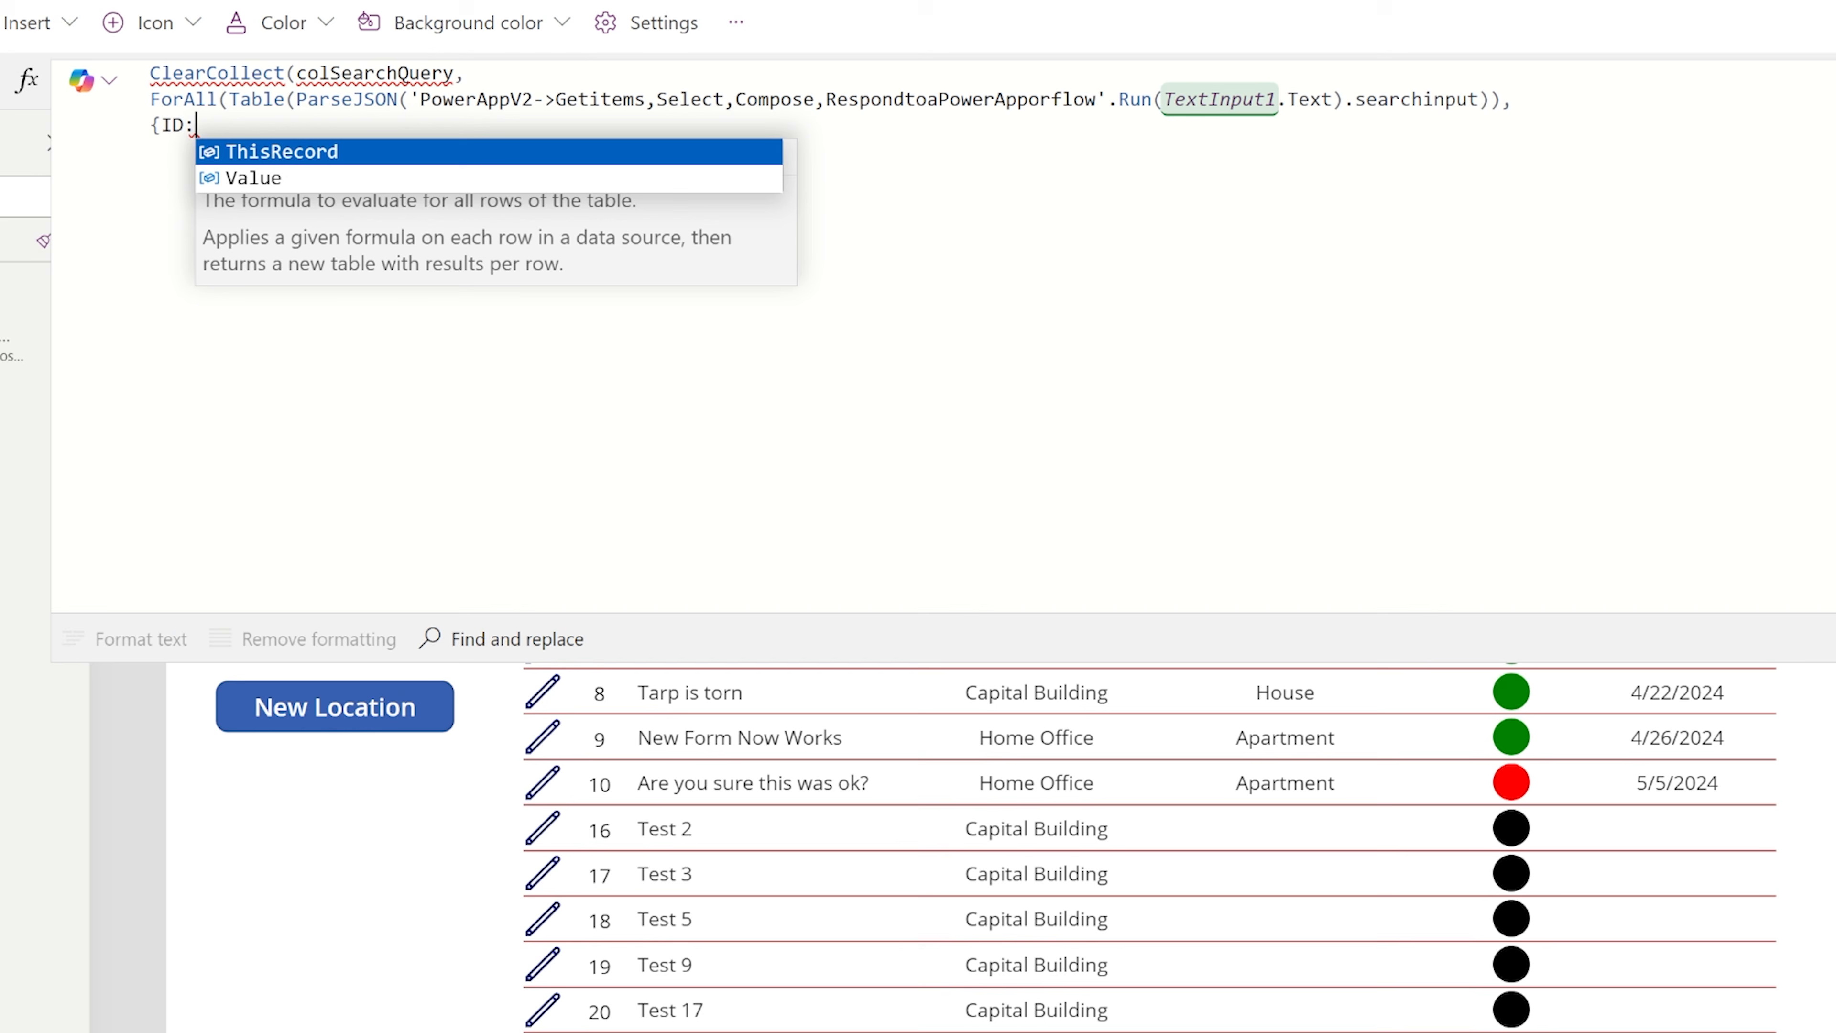
text( Val)
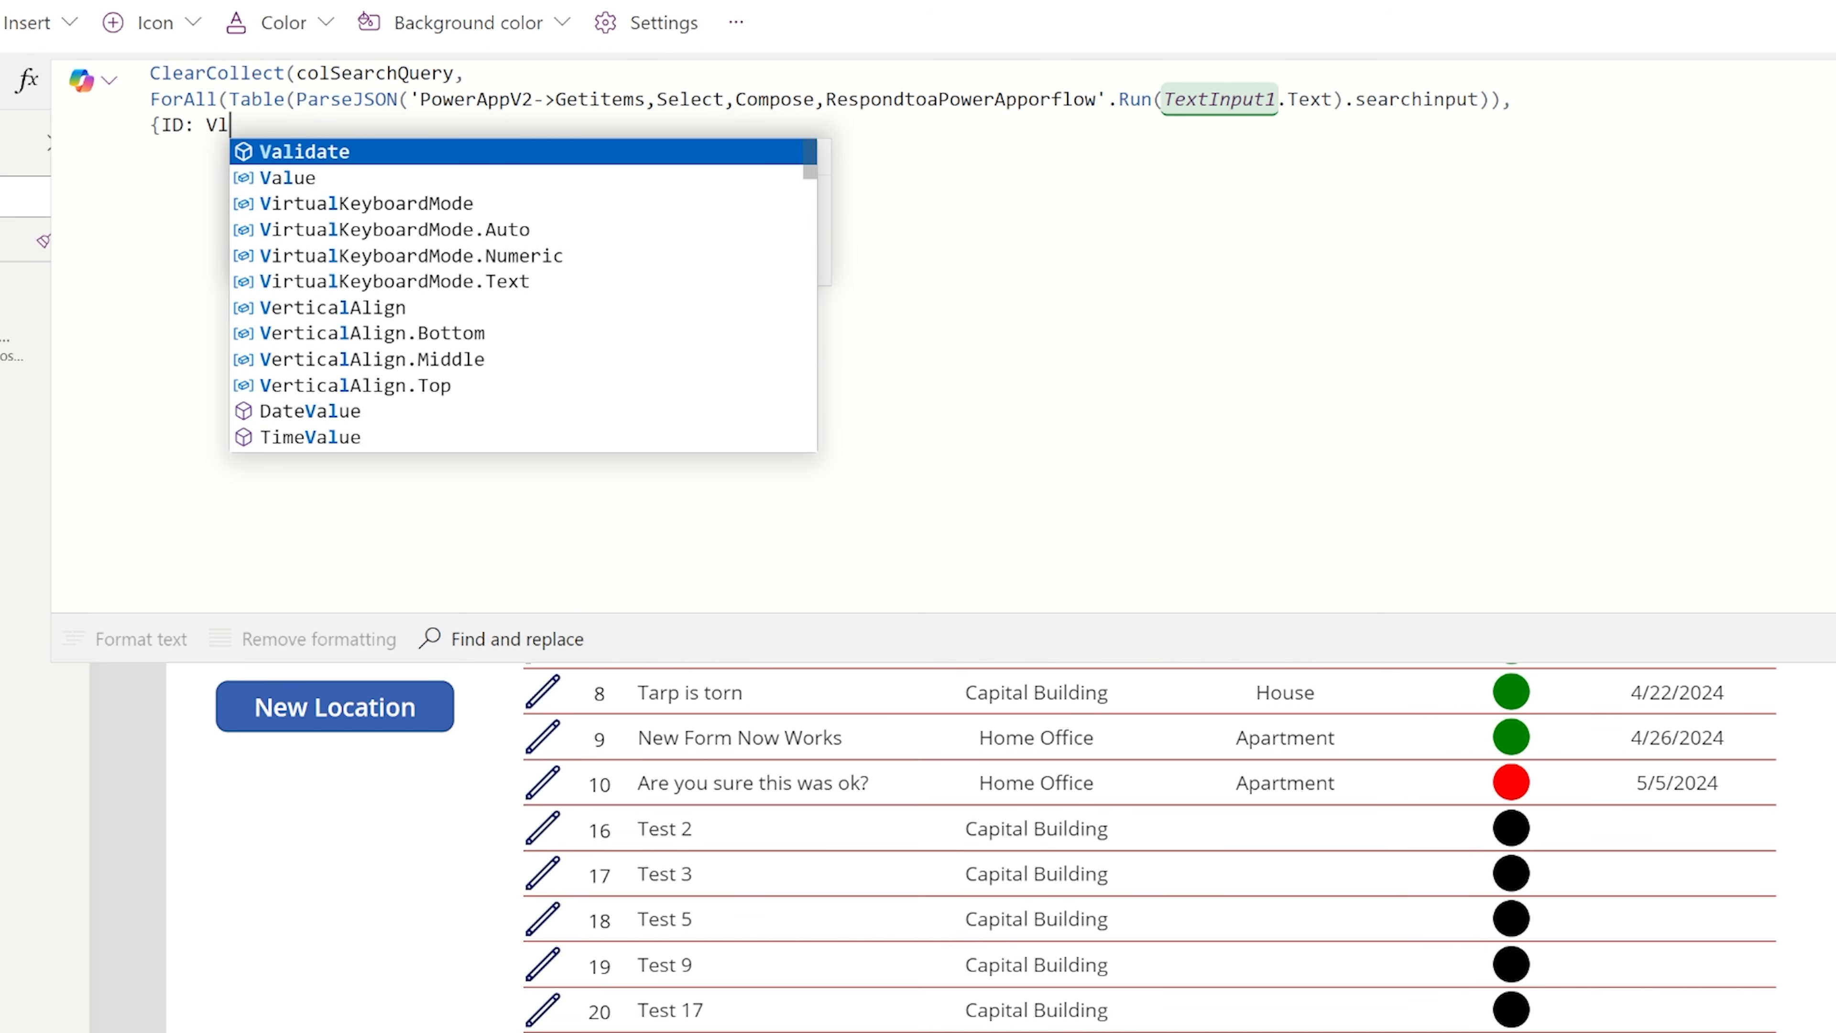
text(ue)
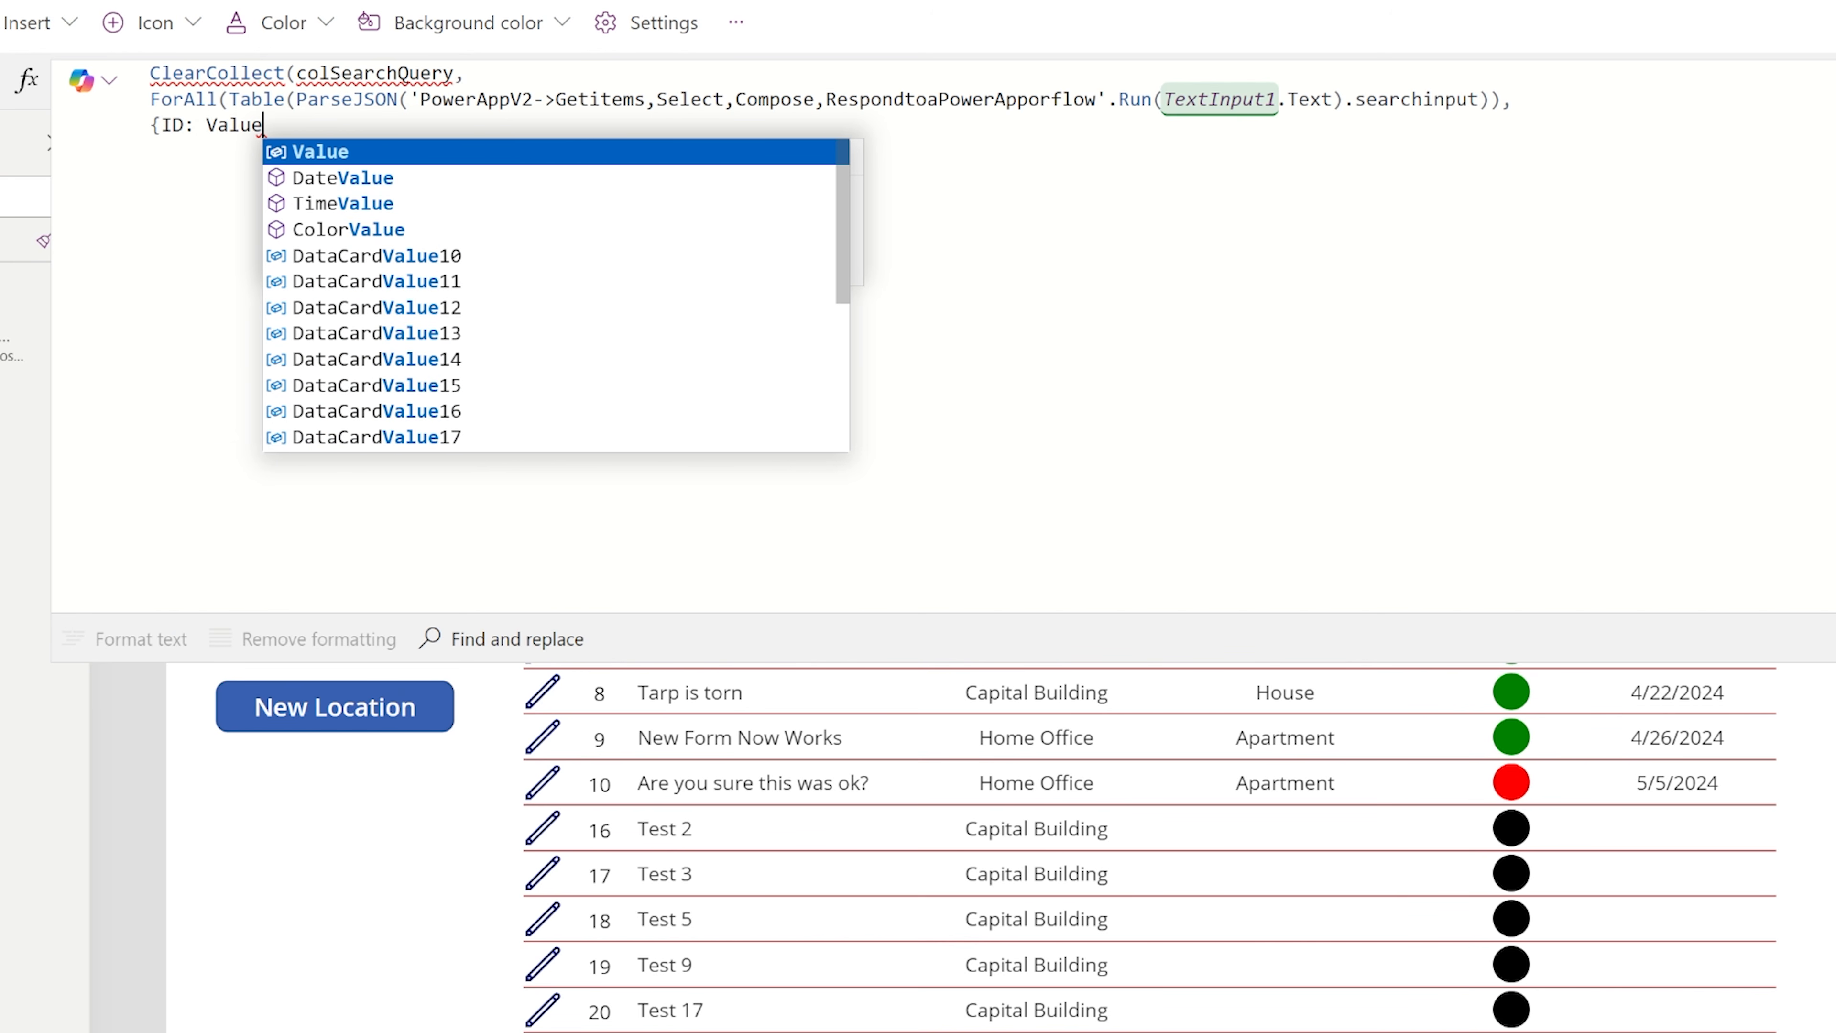
text((Value.ID)
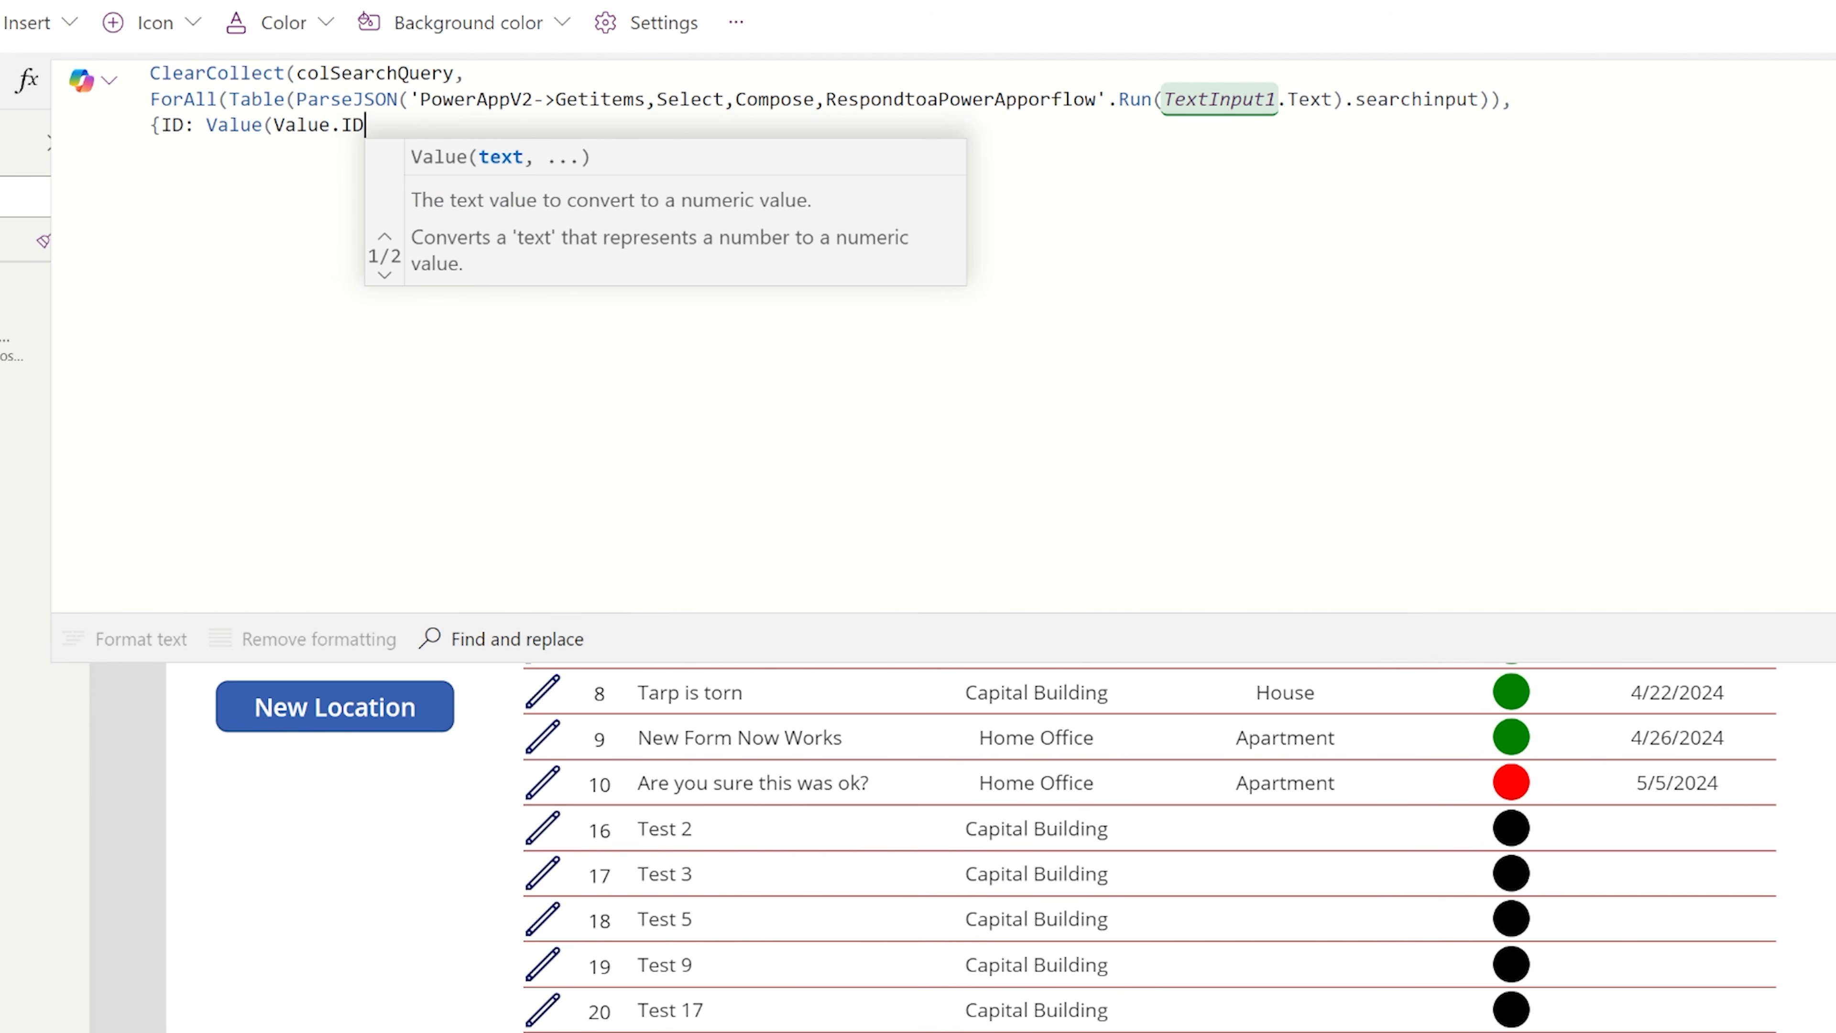
text())
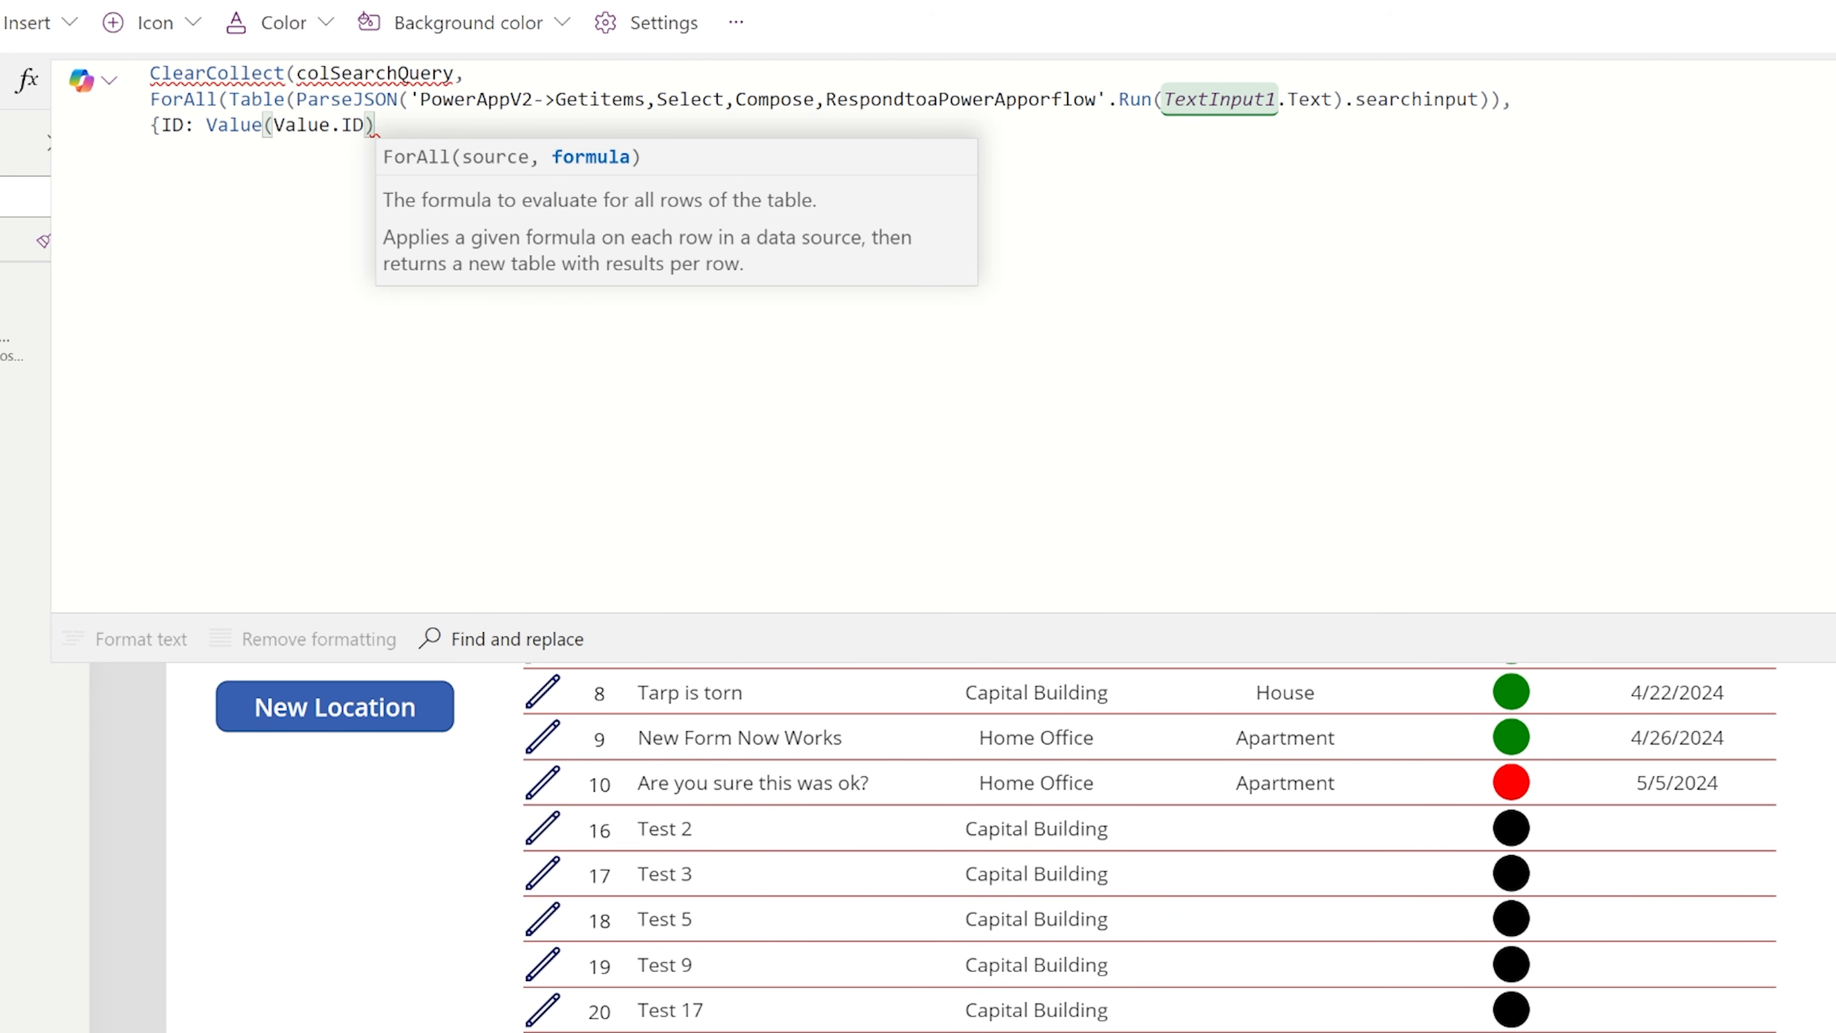
Close the record, ForAll and ClearCollect brackets, and auto-format the formula text.
key(Return)
text(})
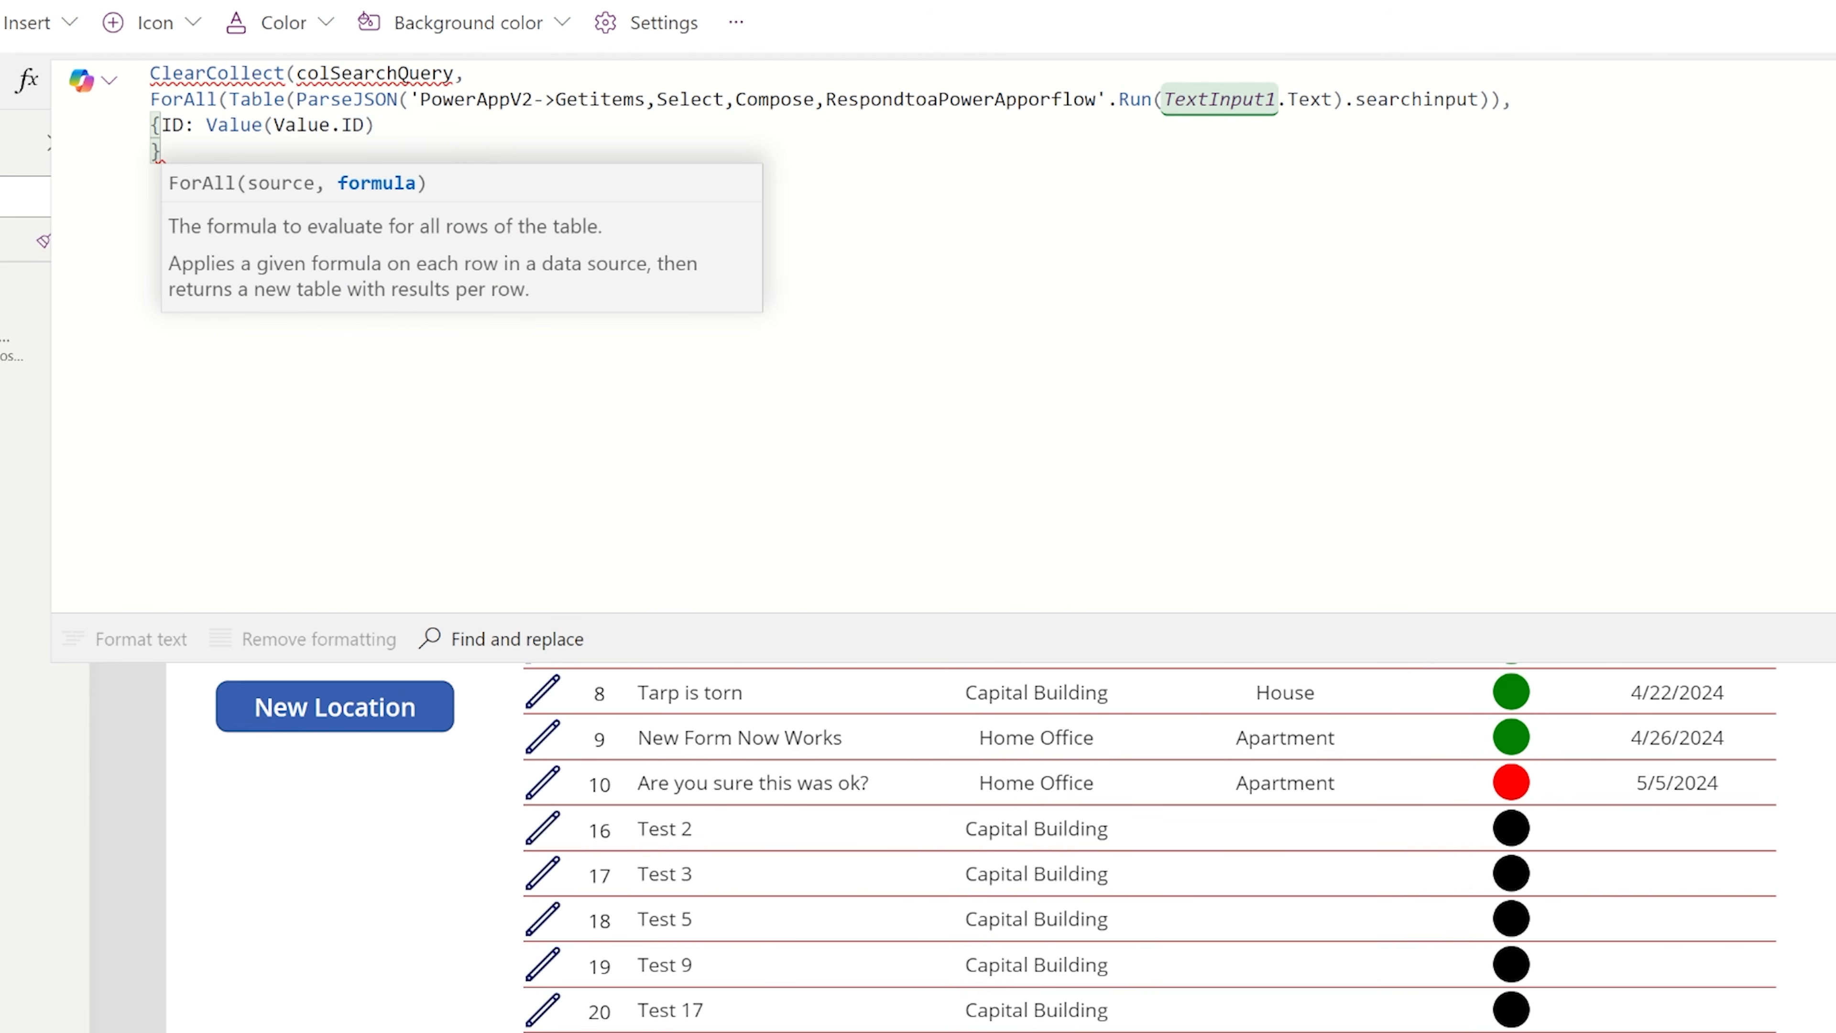
text()))
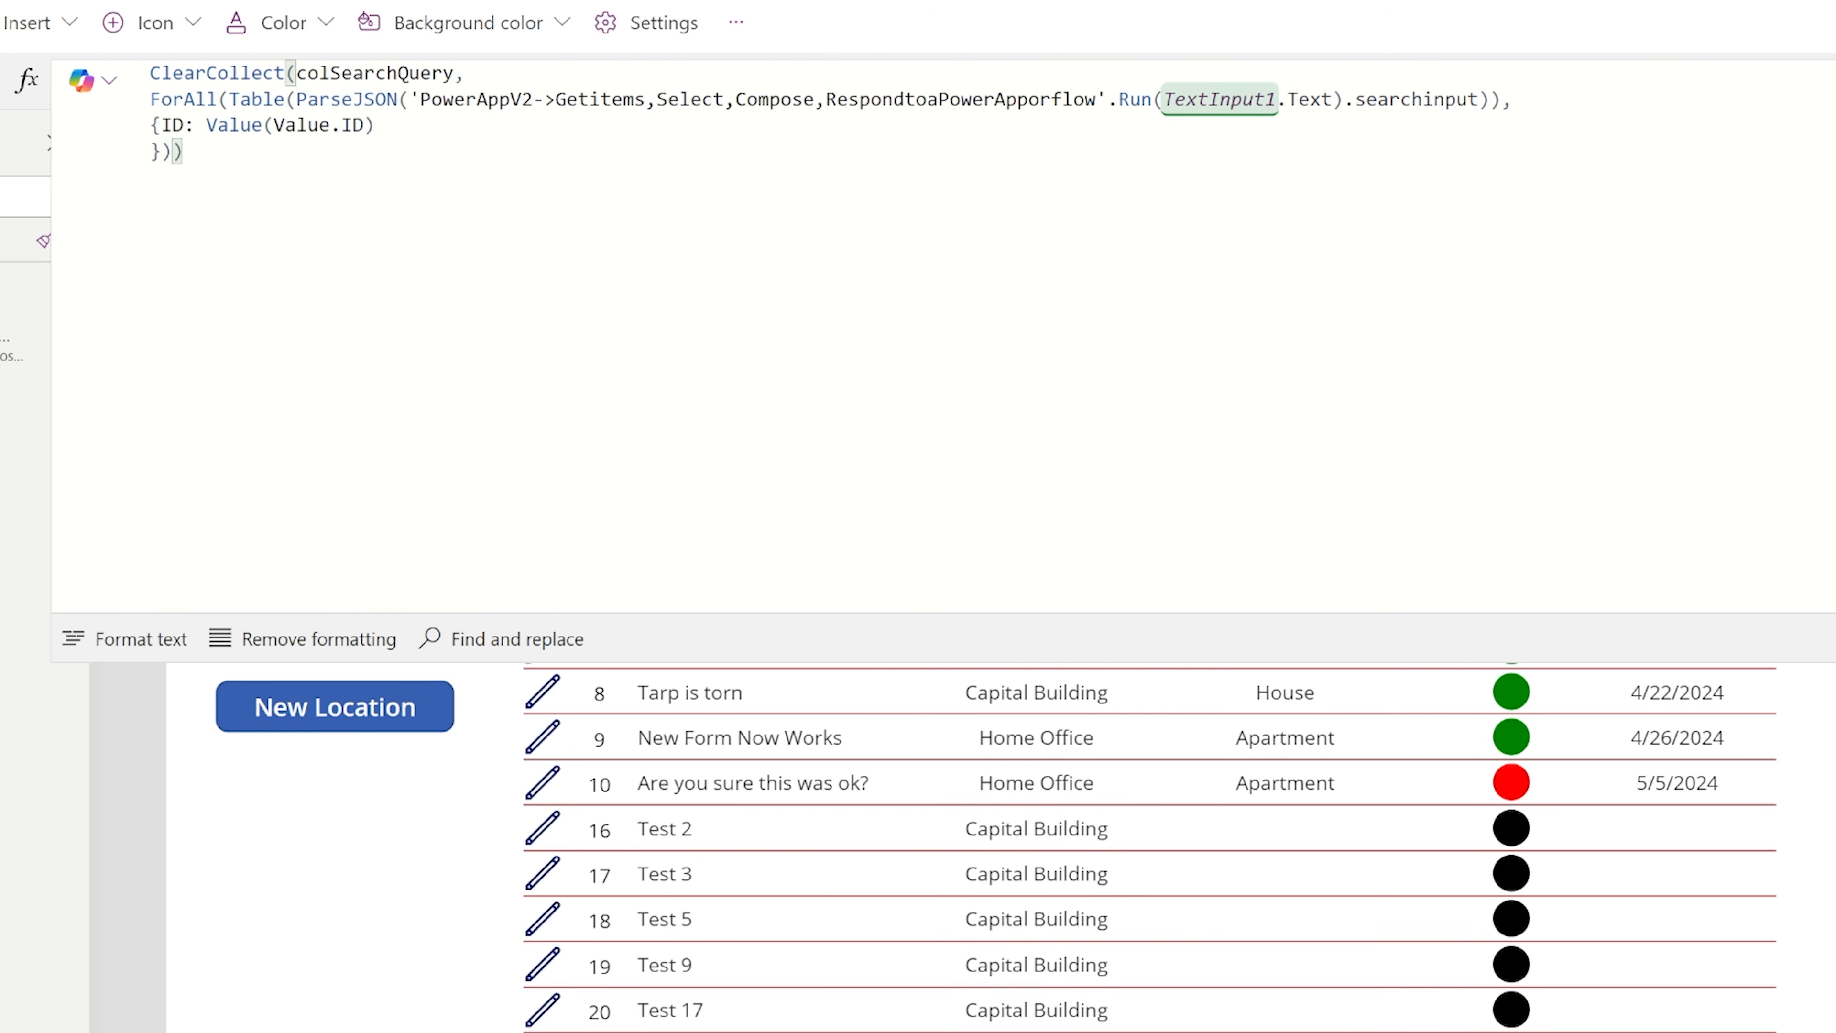
click(173, 638)
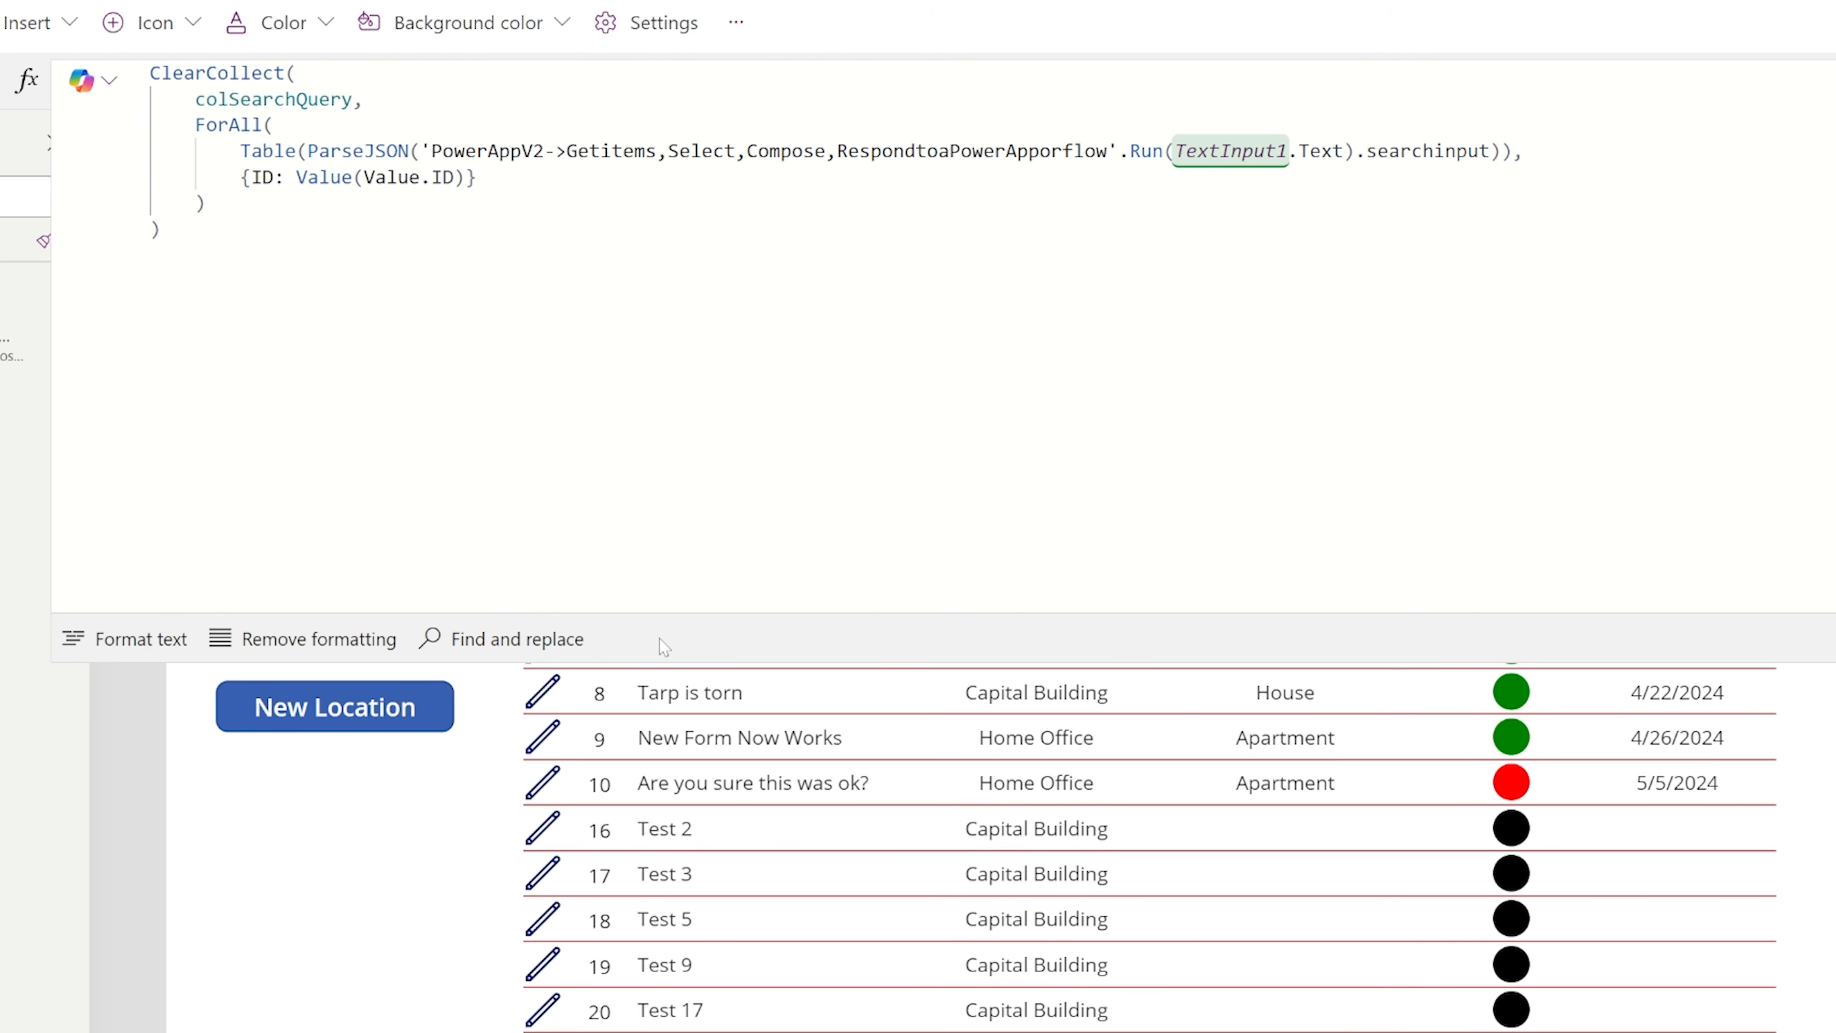
Enlarge the formula editing area and add a Title field set to Value.Title on a new line of the ForAll record.
drag(665, 659, 665, 866)
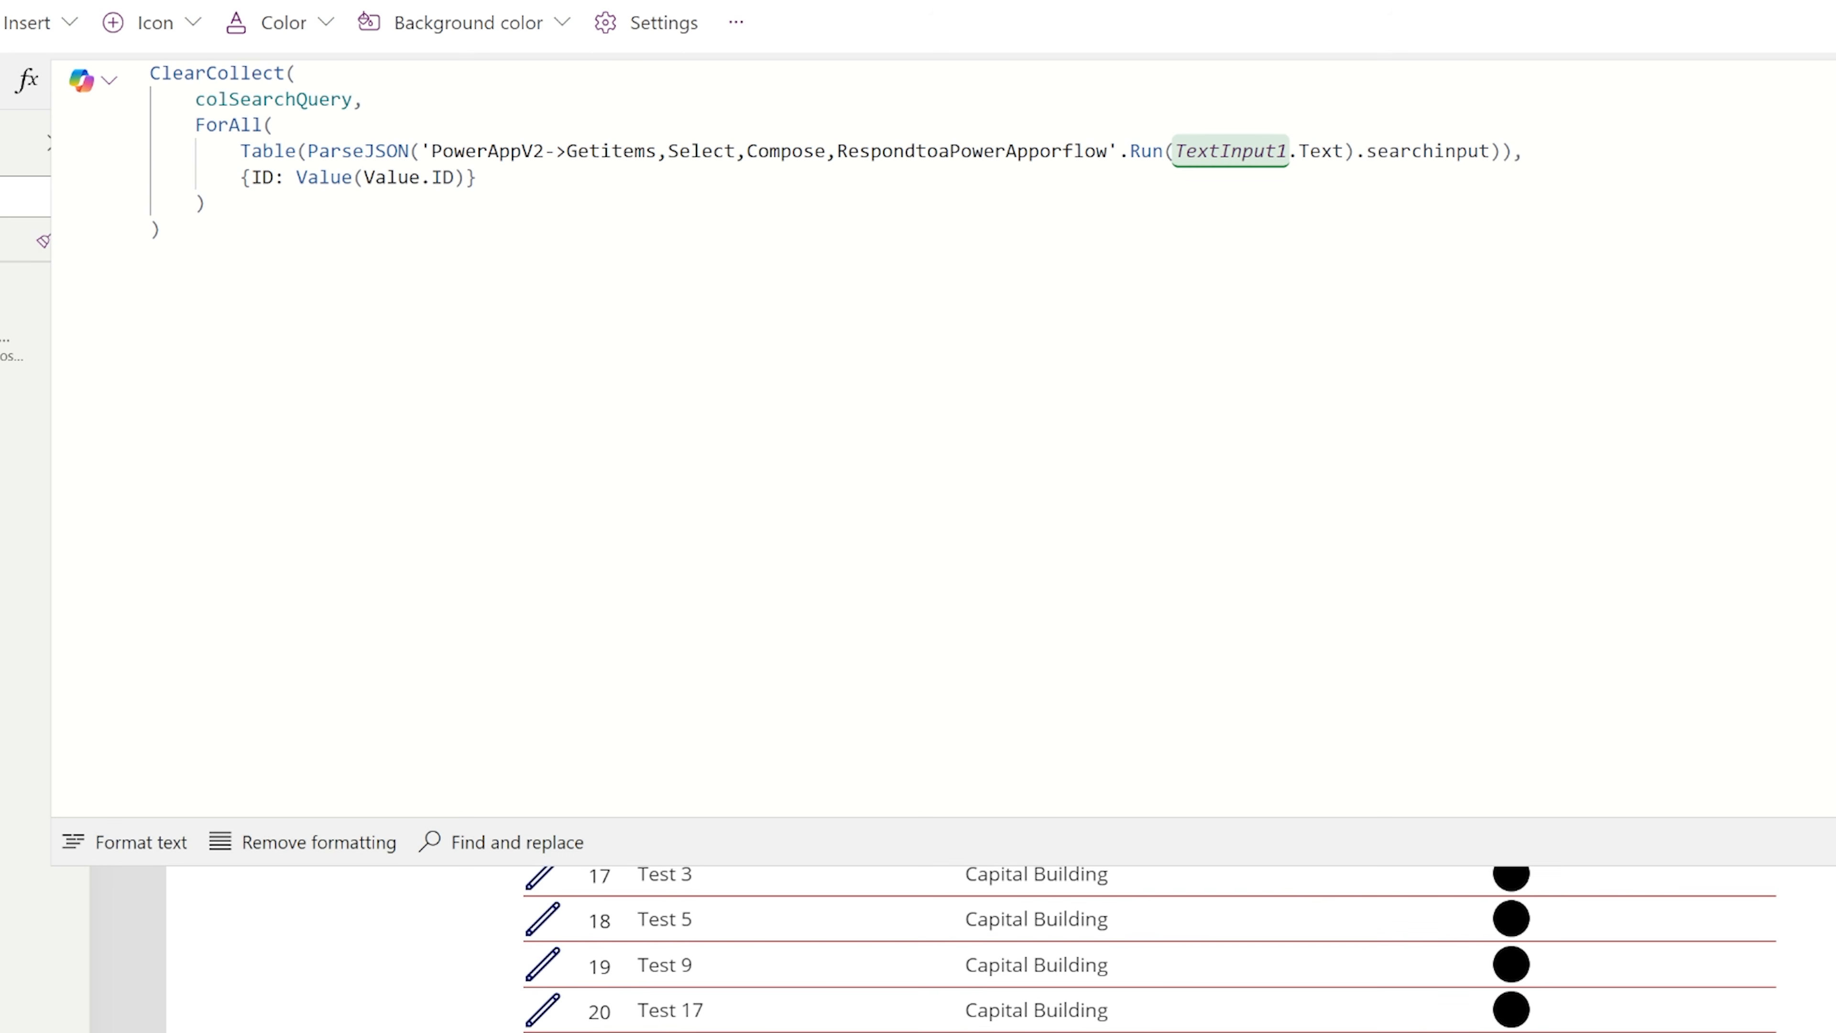
double_click(325, 178)
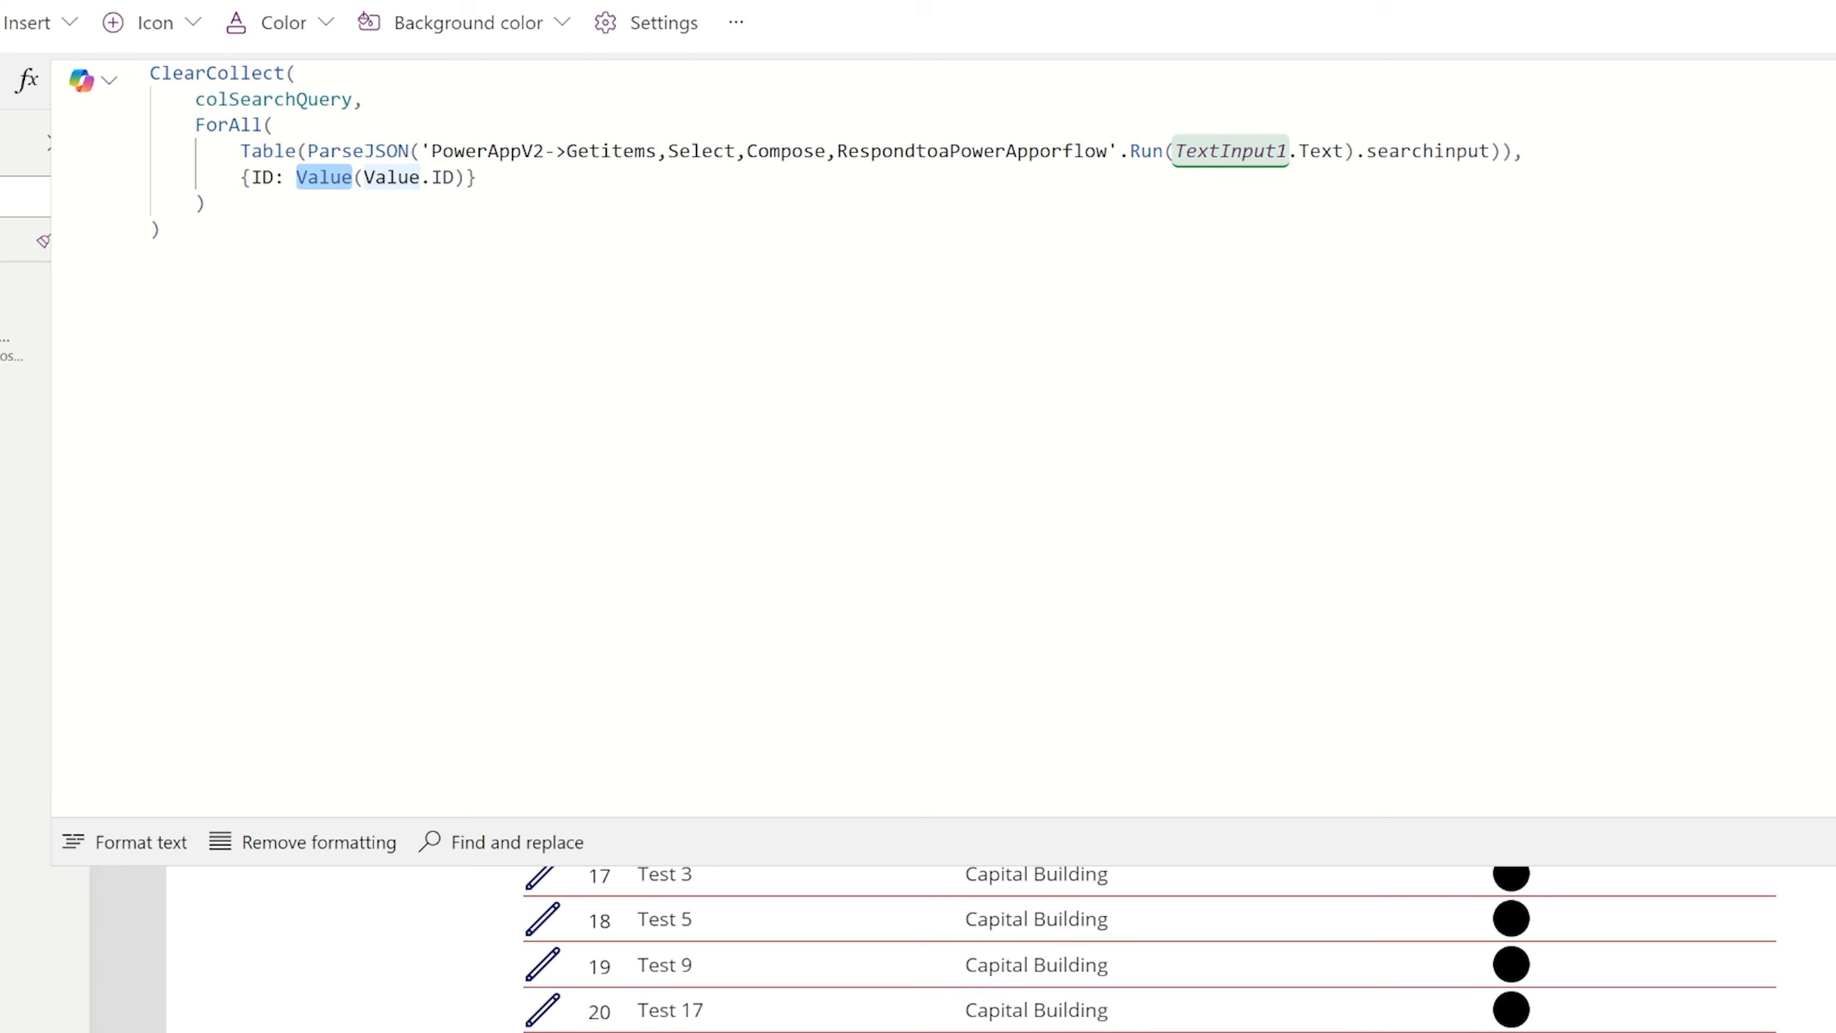
click(466, 178)
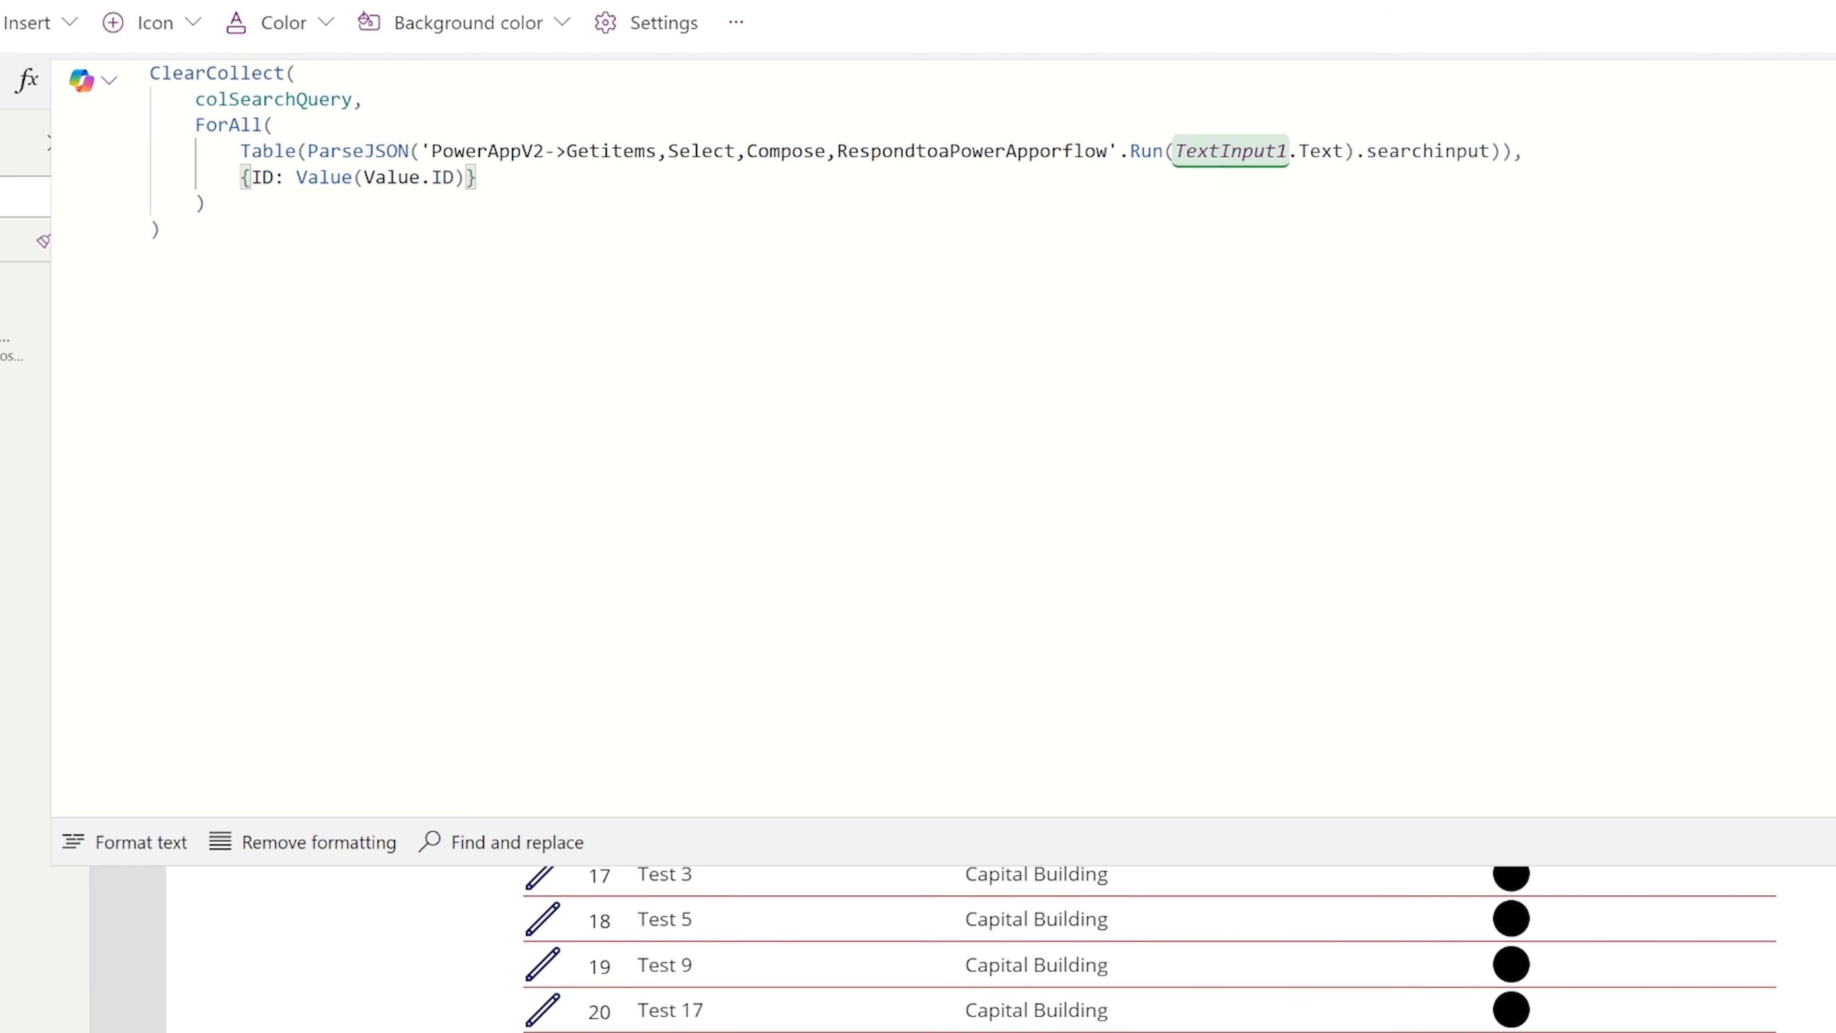
text(,ThisRecord)
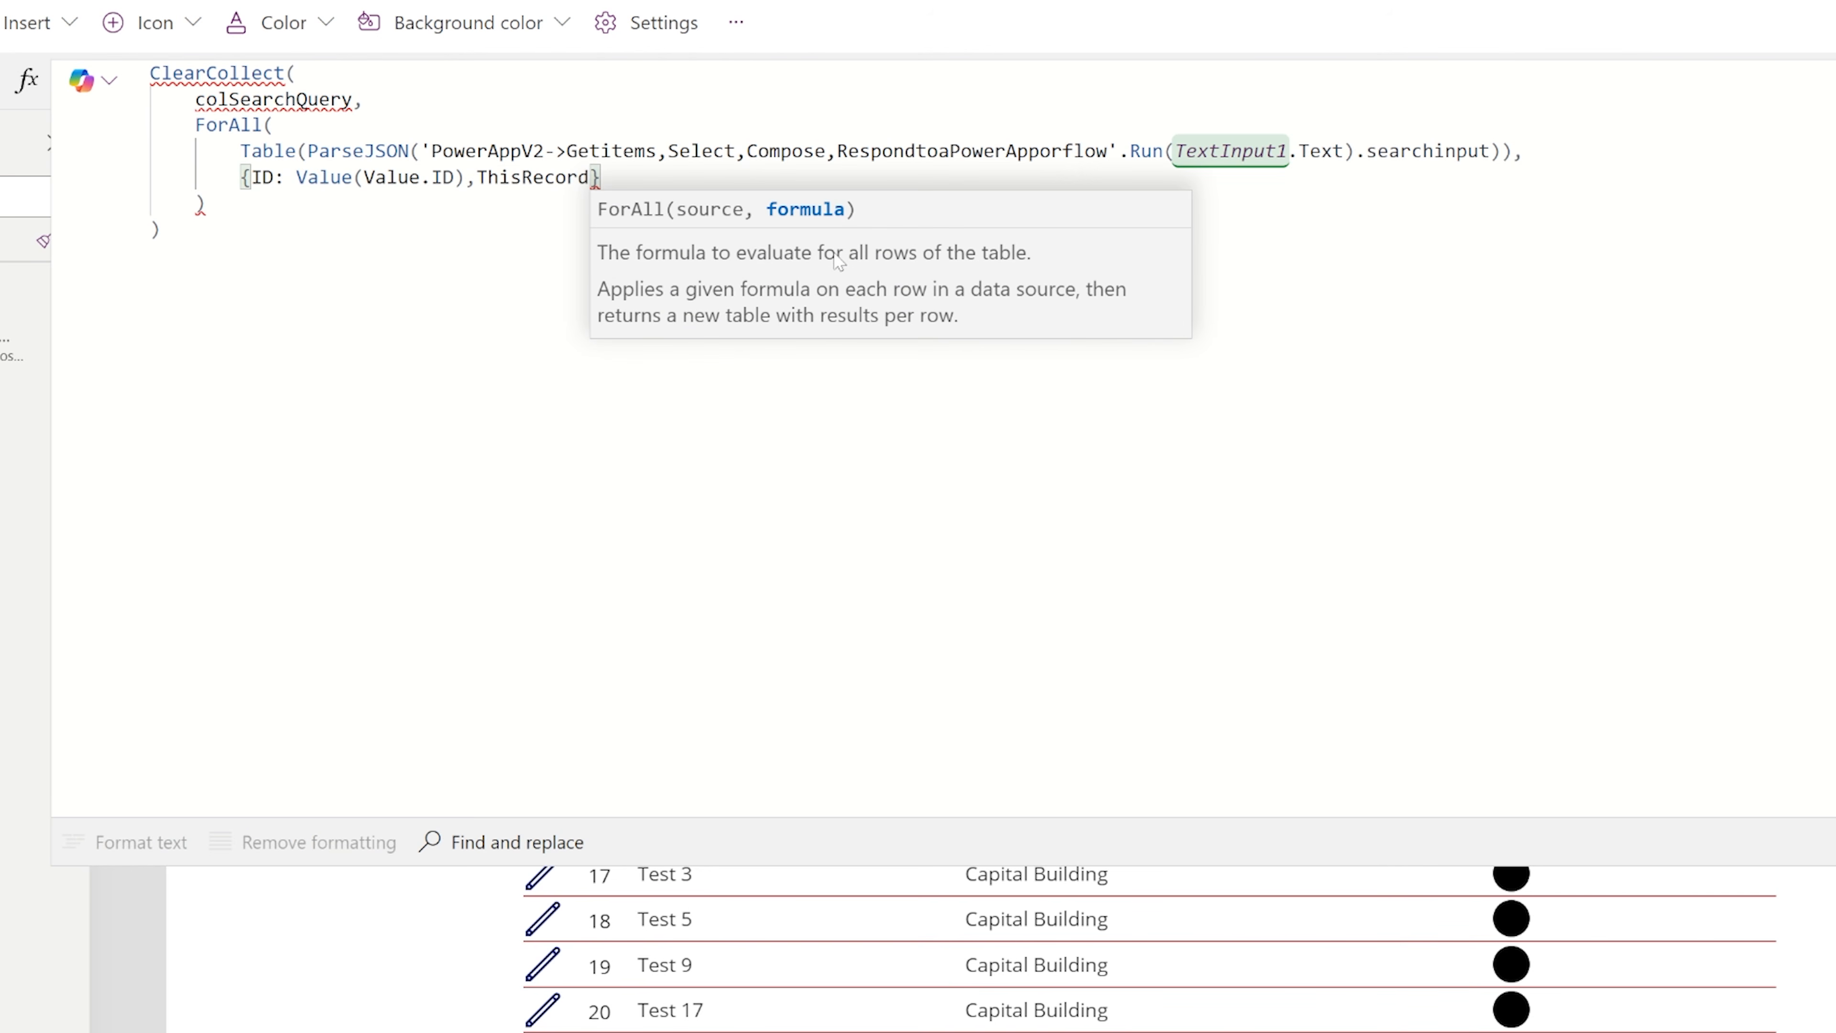
key(BackSpace)
key(BackSpace)
key(BackSpace)
key(BackSpace)
key(BackSpace)
key(BackSpace)
key(BackSpace)
key(BackSpace)
key(BackSpace)
key(BackSpace)
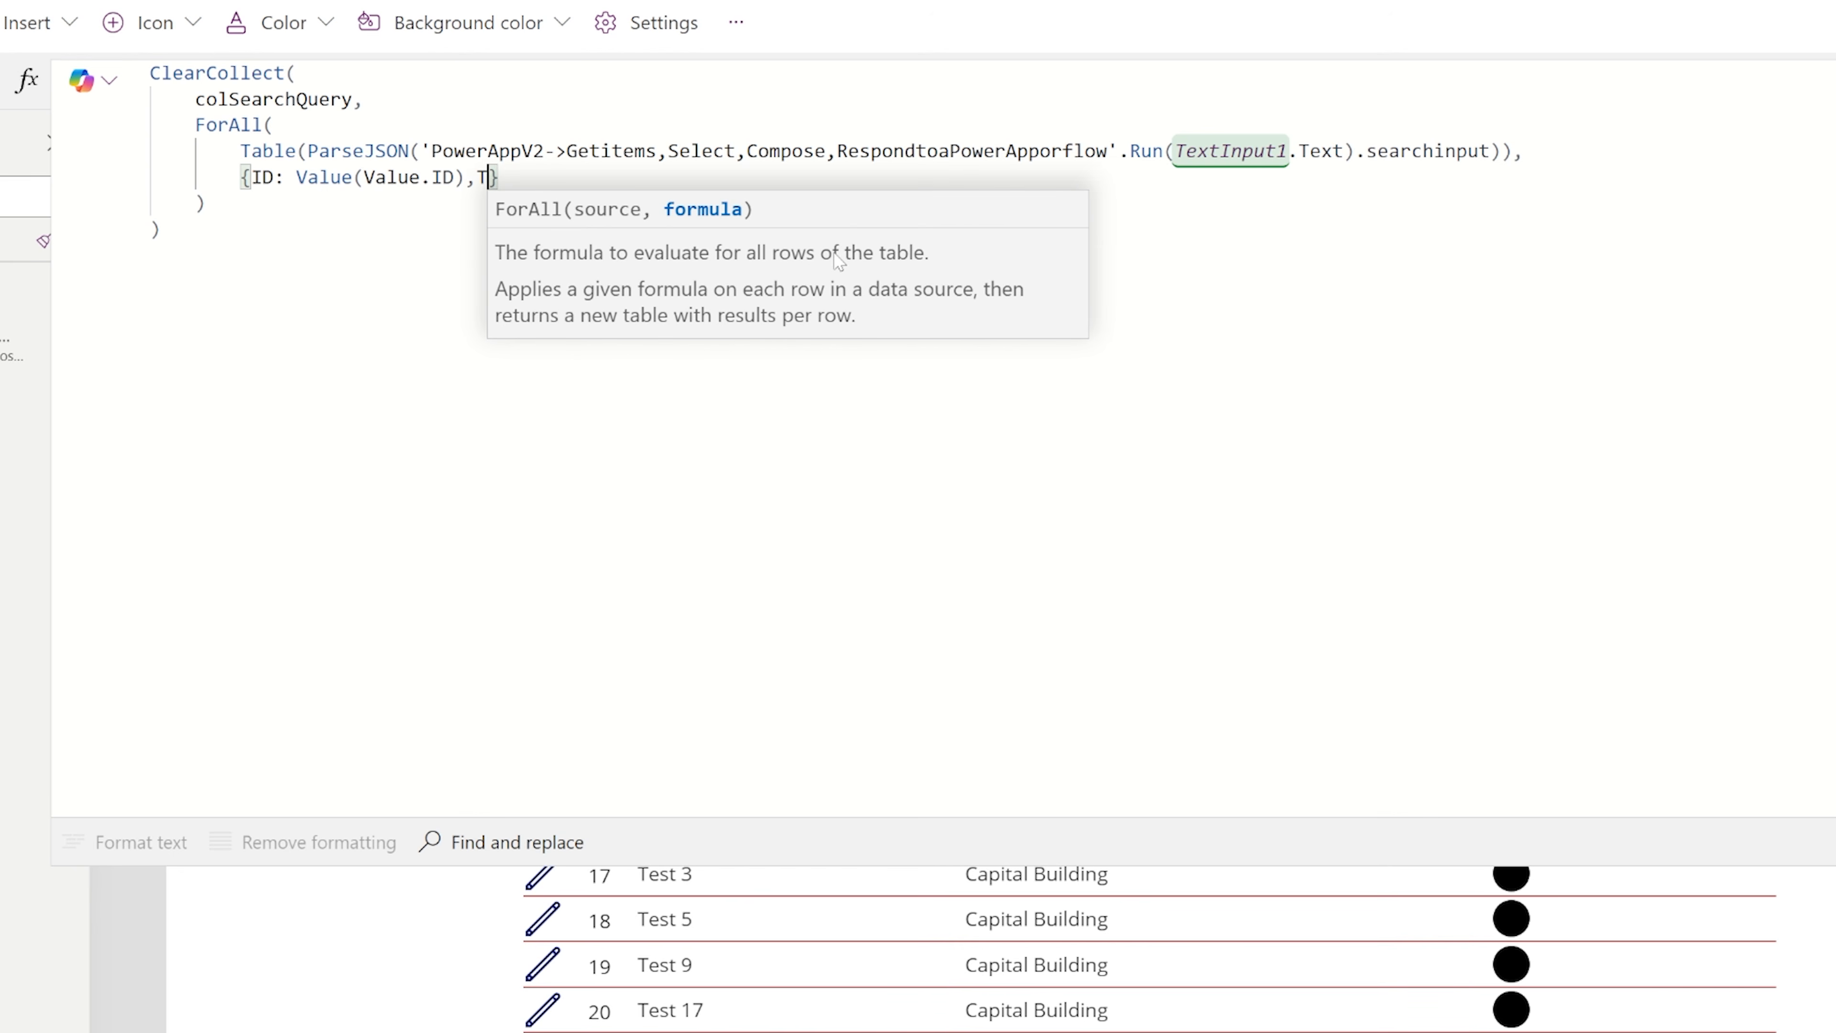
key(Return)
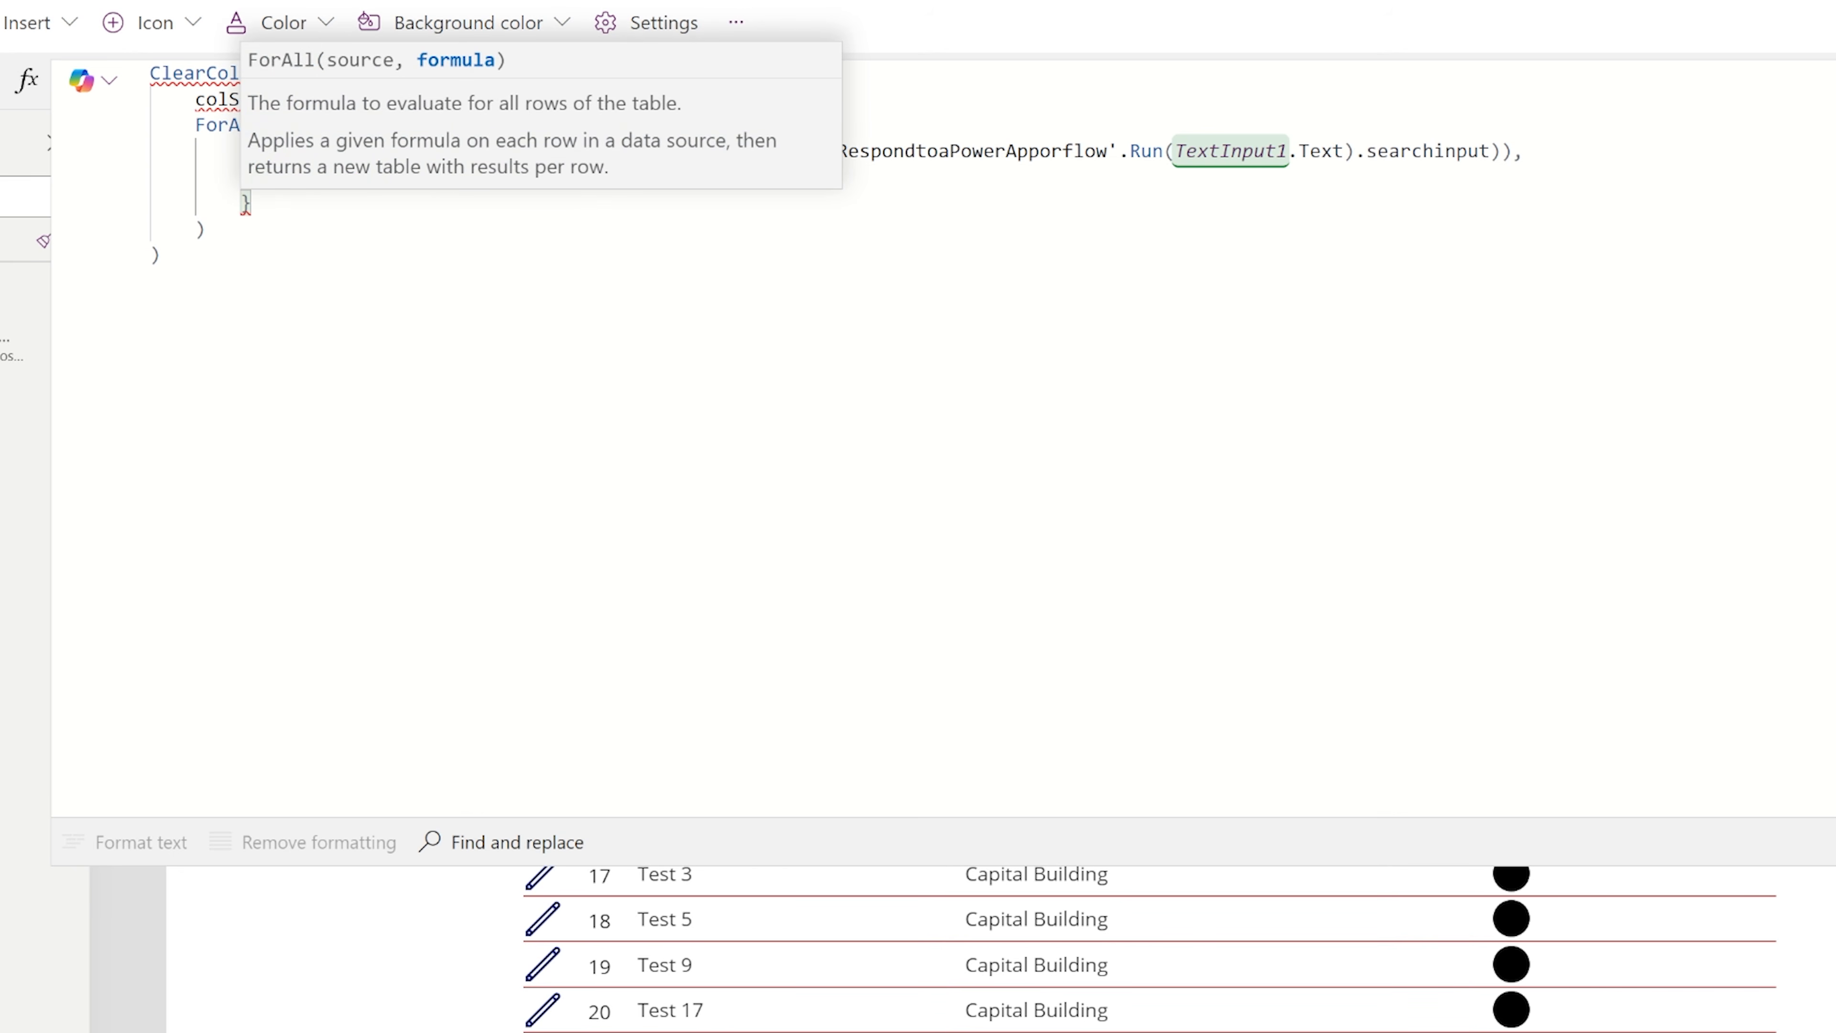
text(Title:)
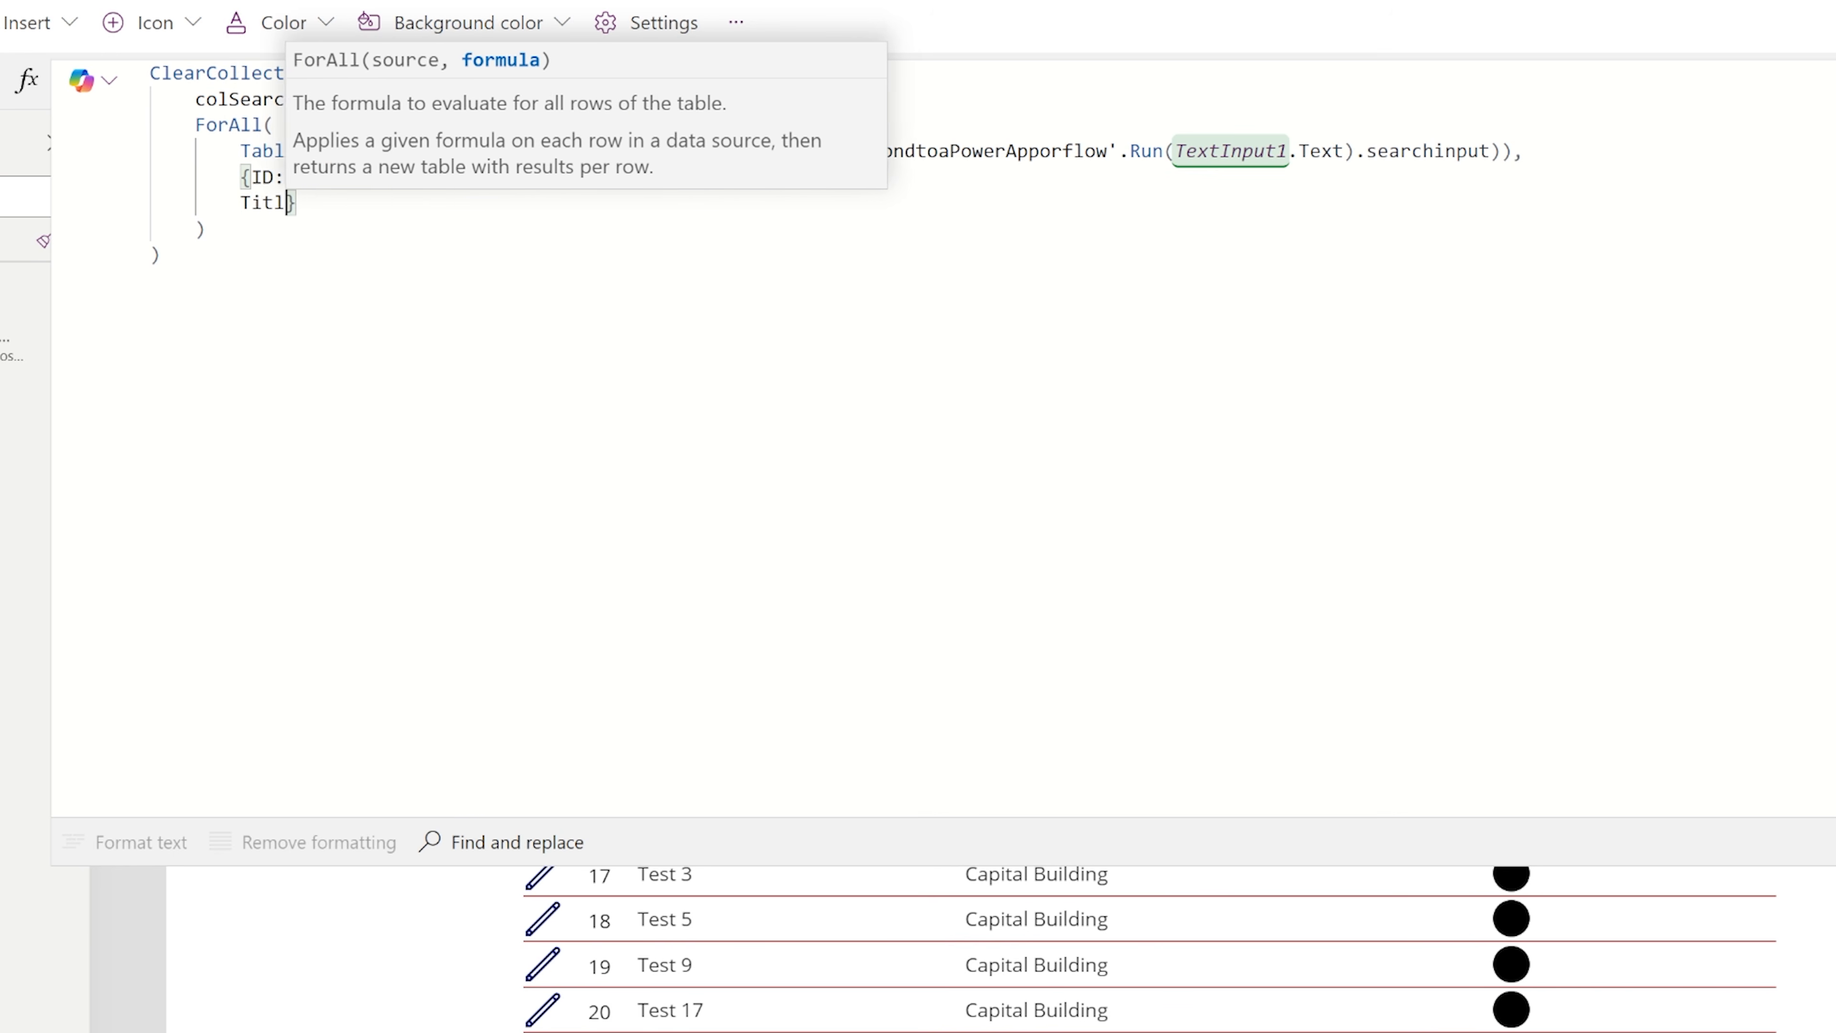
text(Value.T)
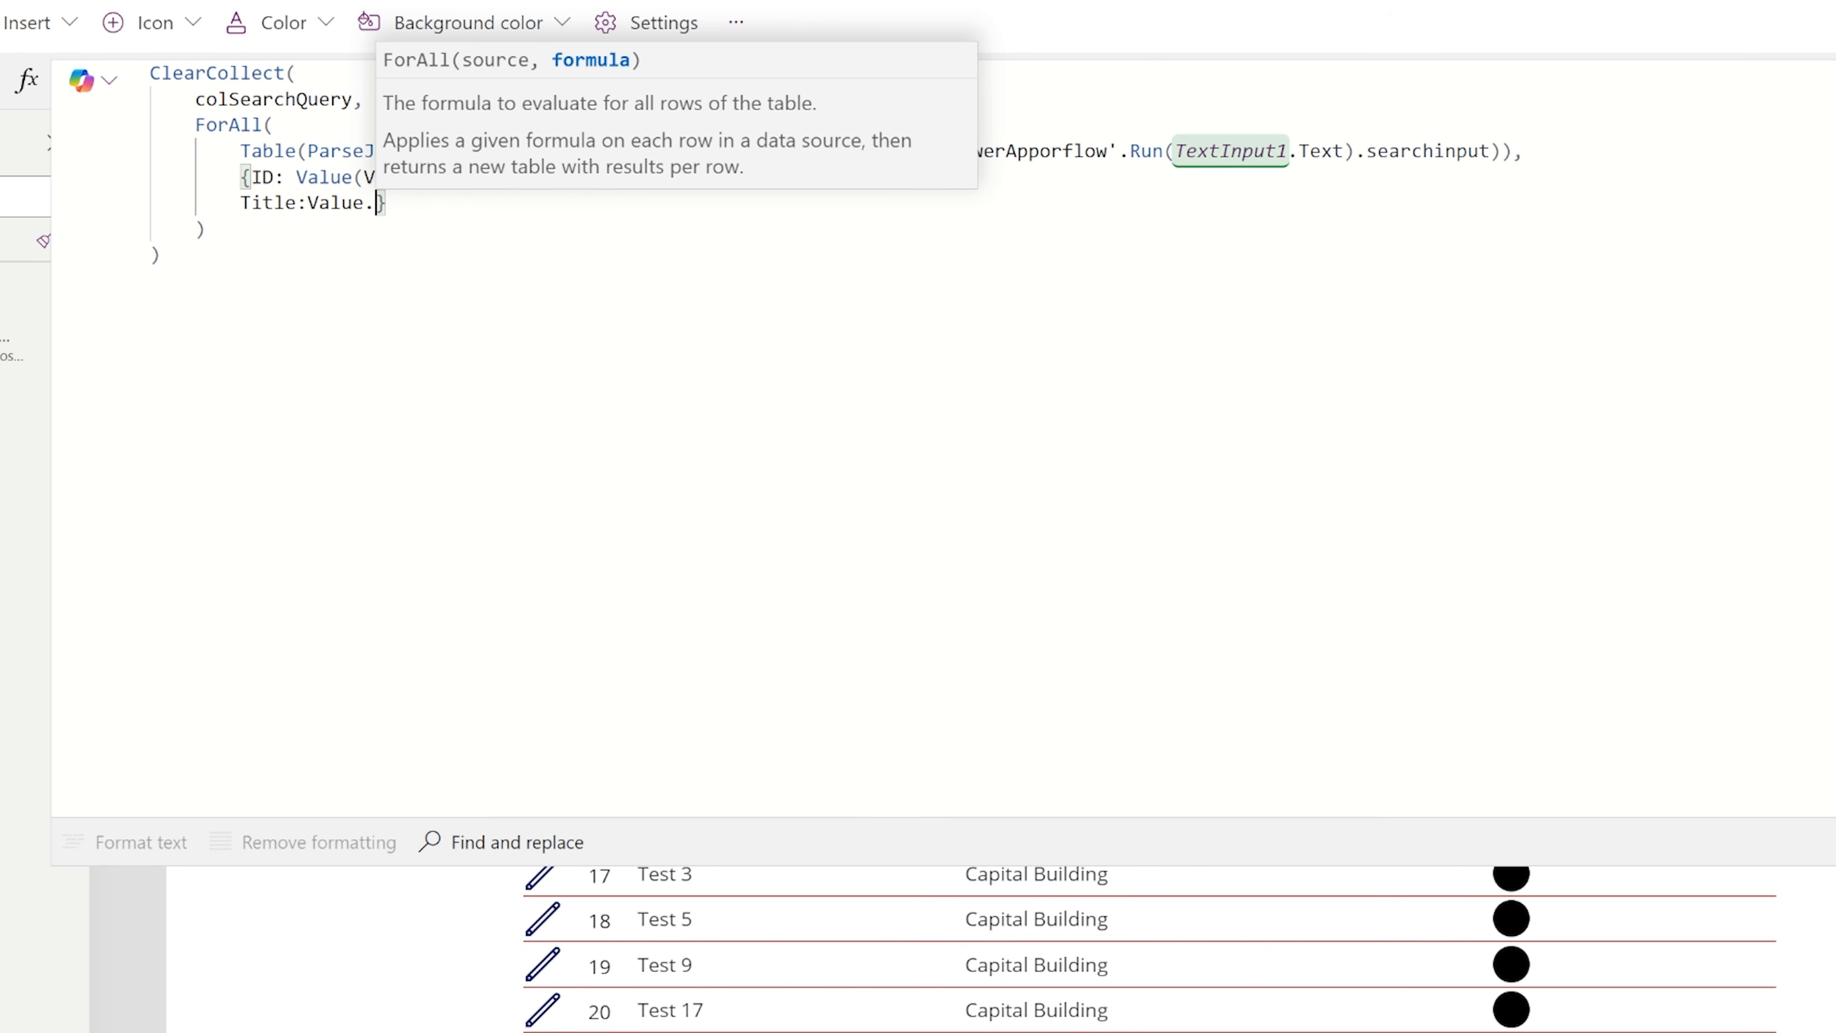
text(itle)
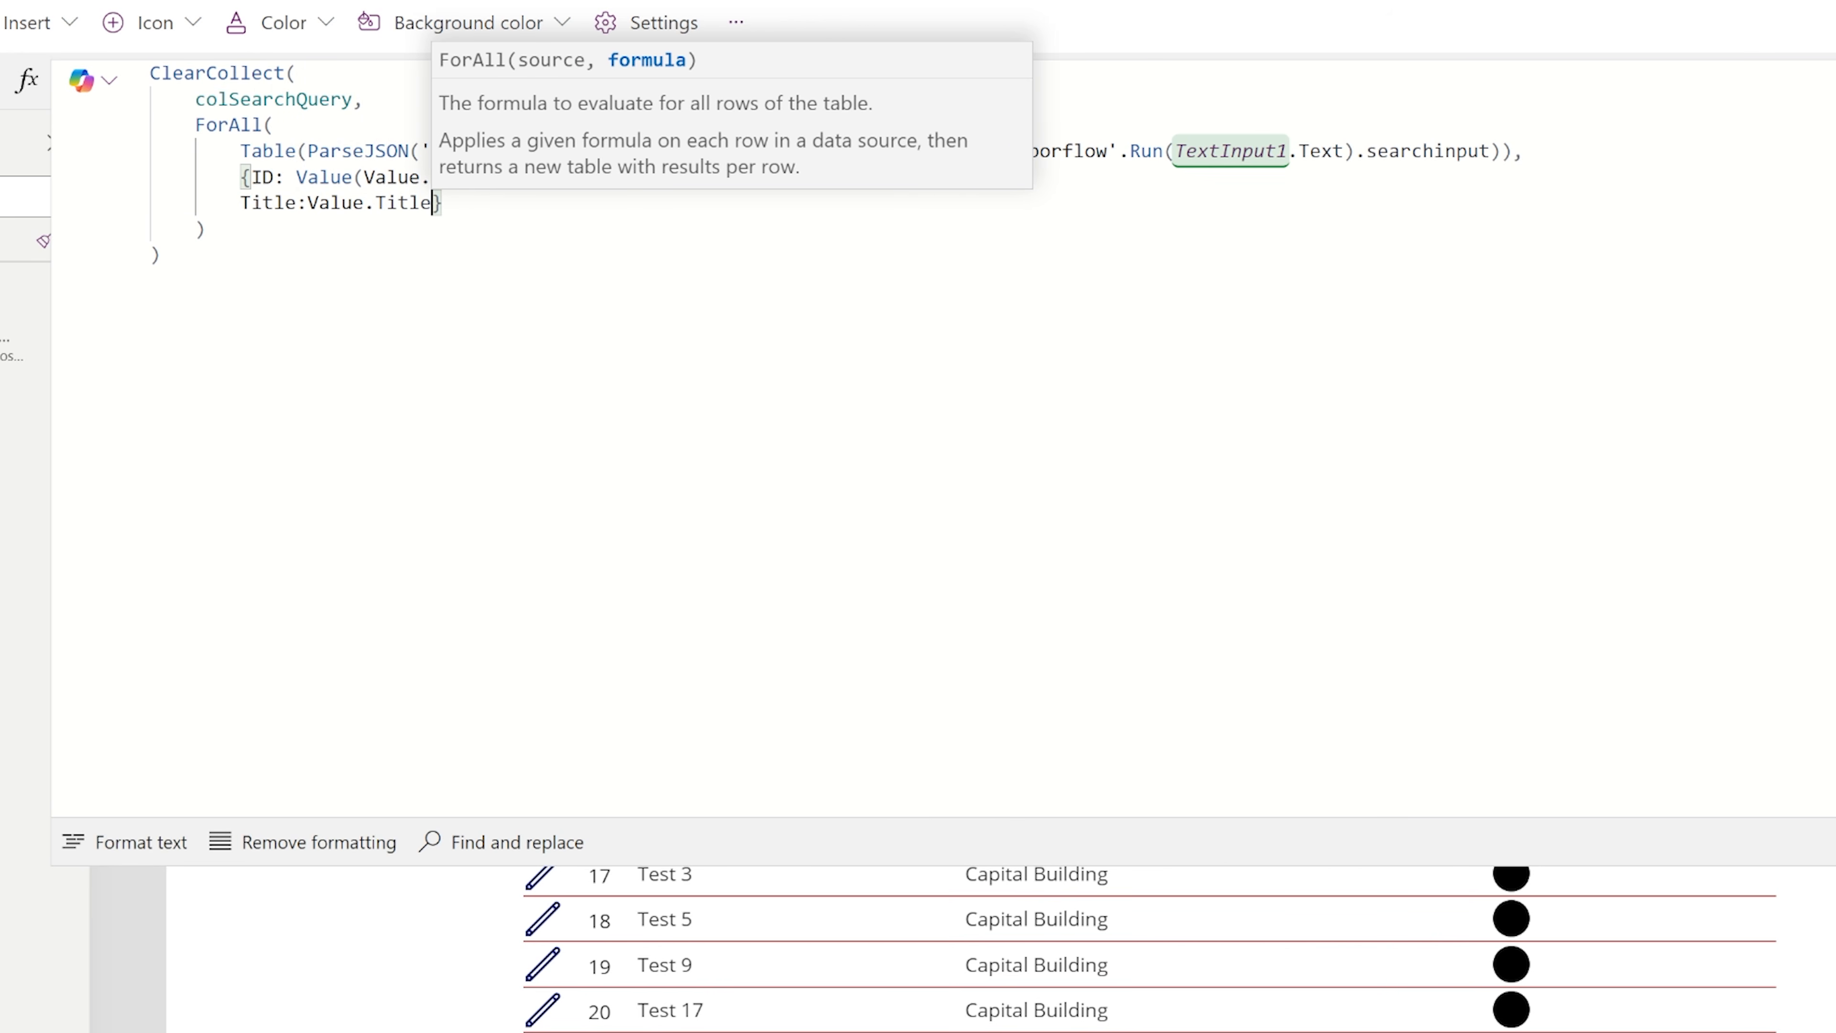
text(,ThisRecord)
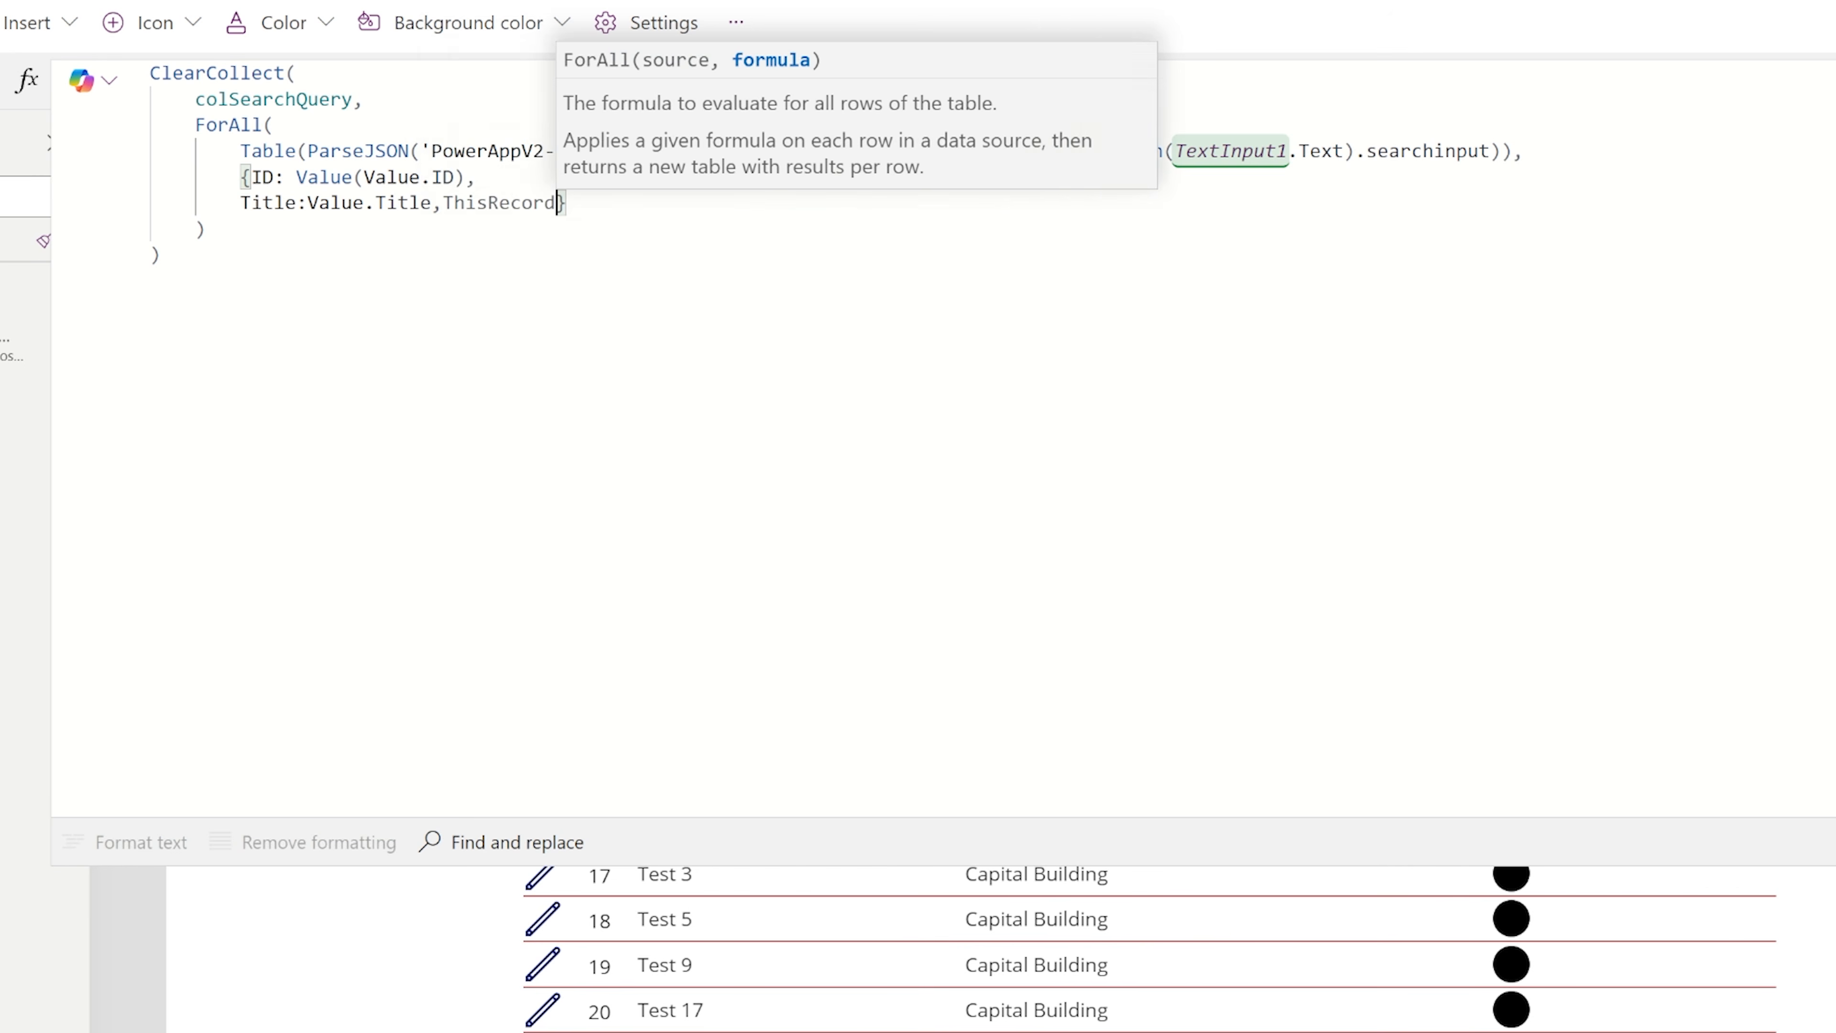
Add an ActionItems field set to Value.ActionItems on its own line of the ForAll record.
key(BackSpace)
key(BackSpace)
key(BackSpace)
key(BackSpace)
key(BackSpace)
key(BackSpace)
key(BackSpace)
key(BackSpace)
key(BackSpace)
key(BackSpace)
key(Return)
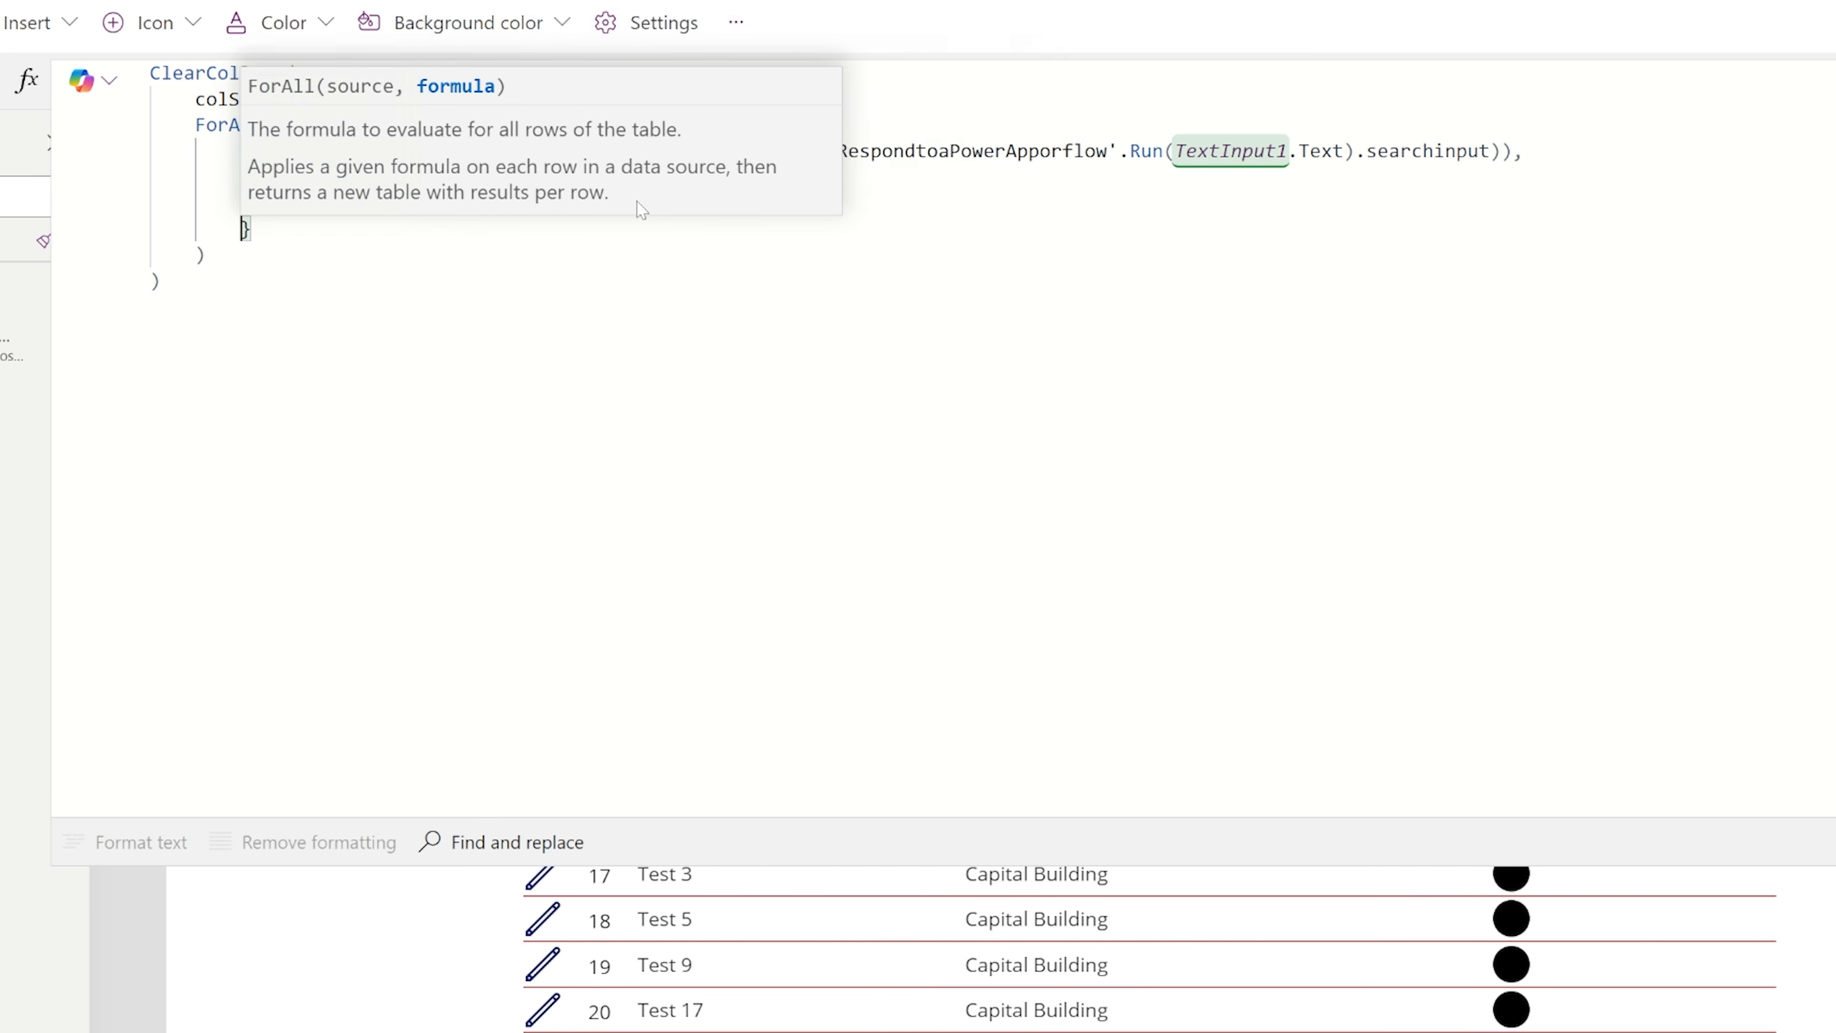
key(Down)
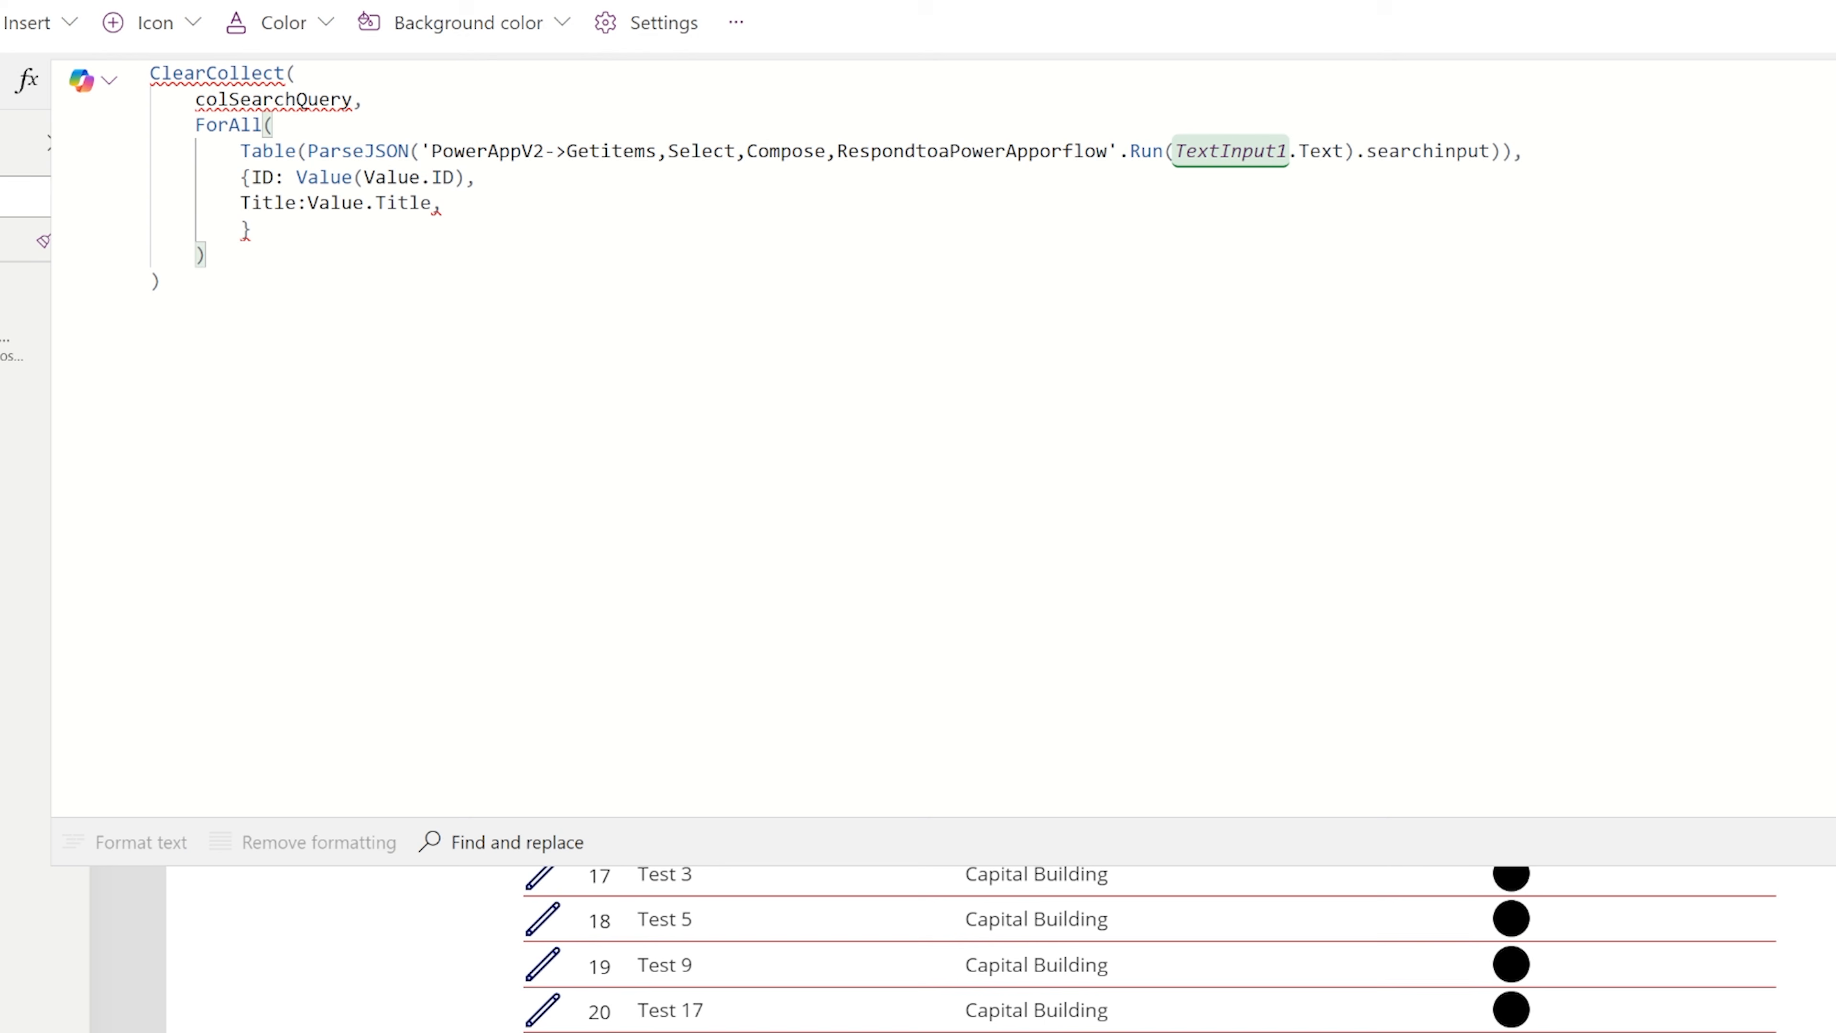
text(ActionItem)
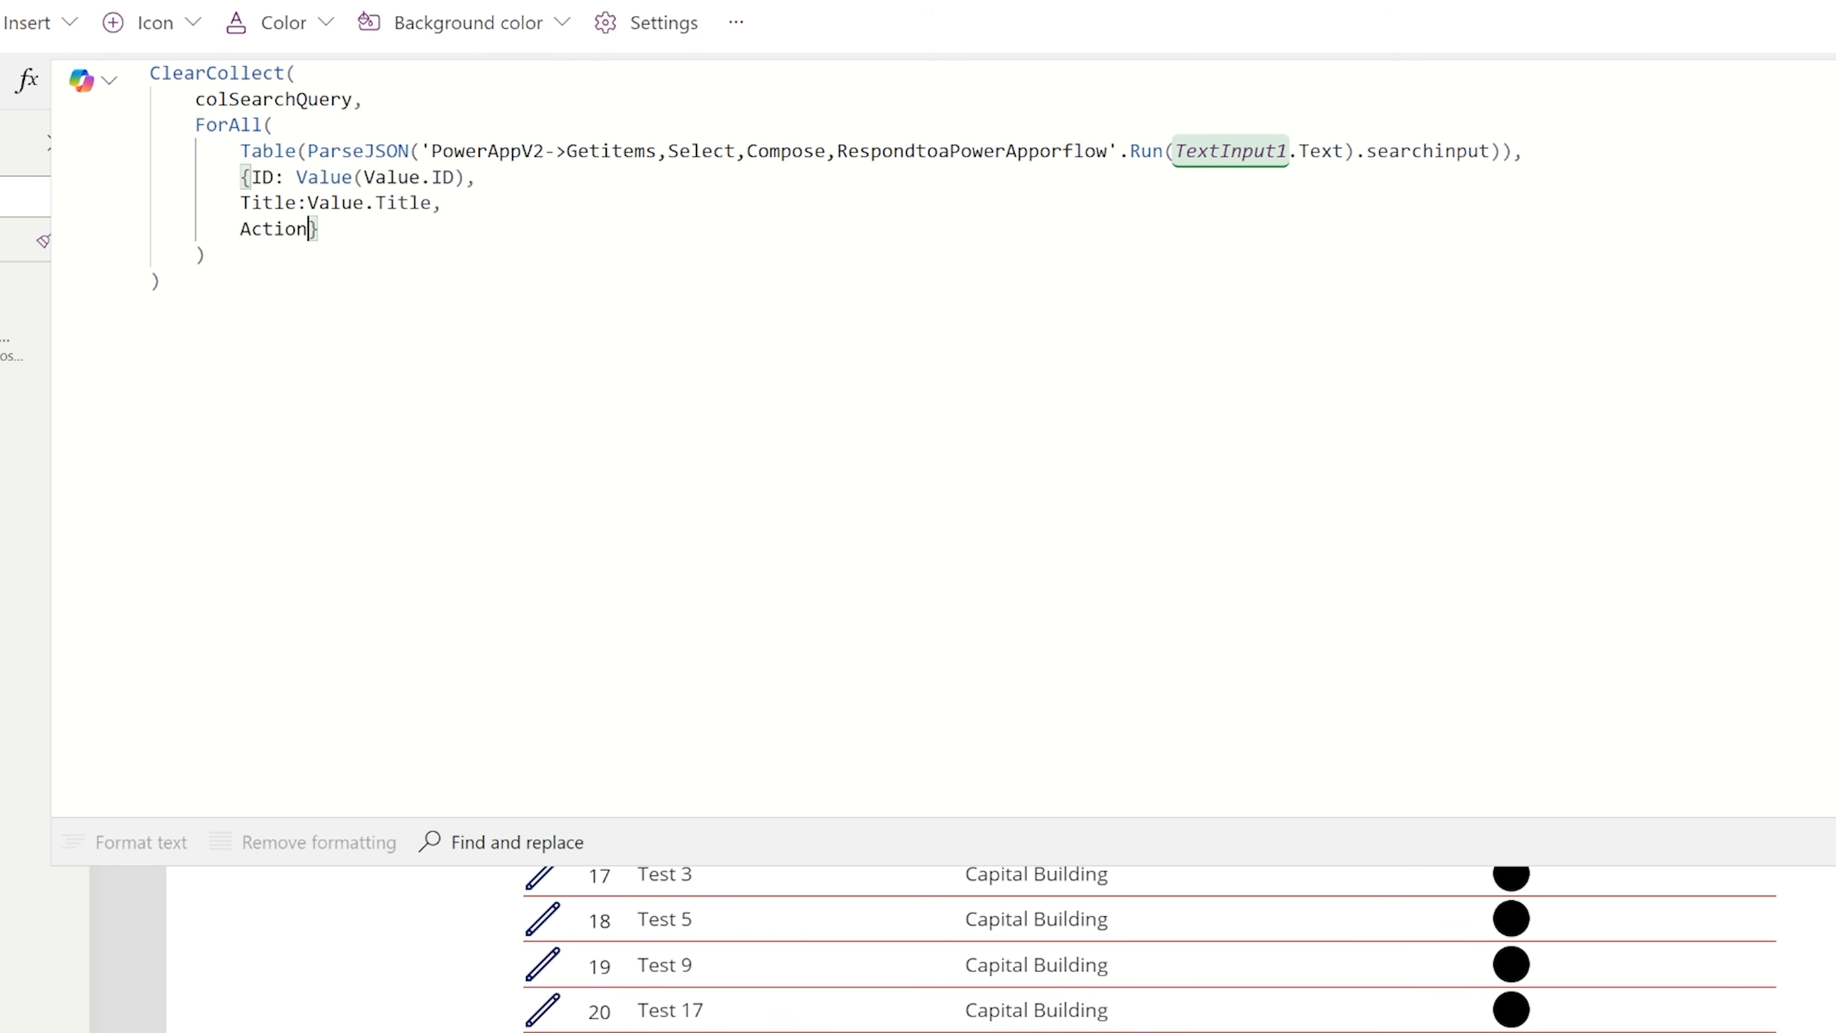
text(s:Value.)
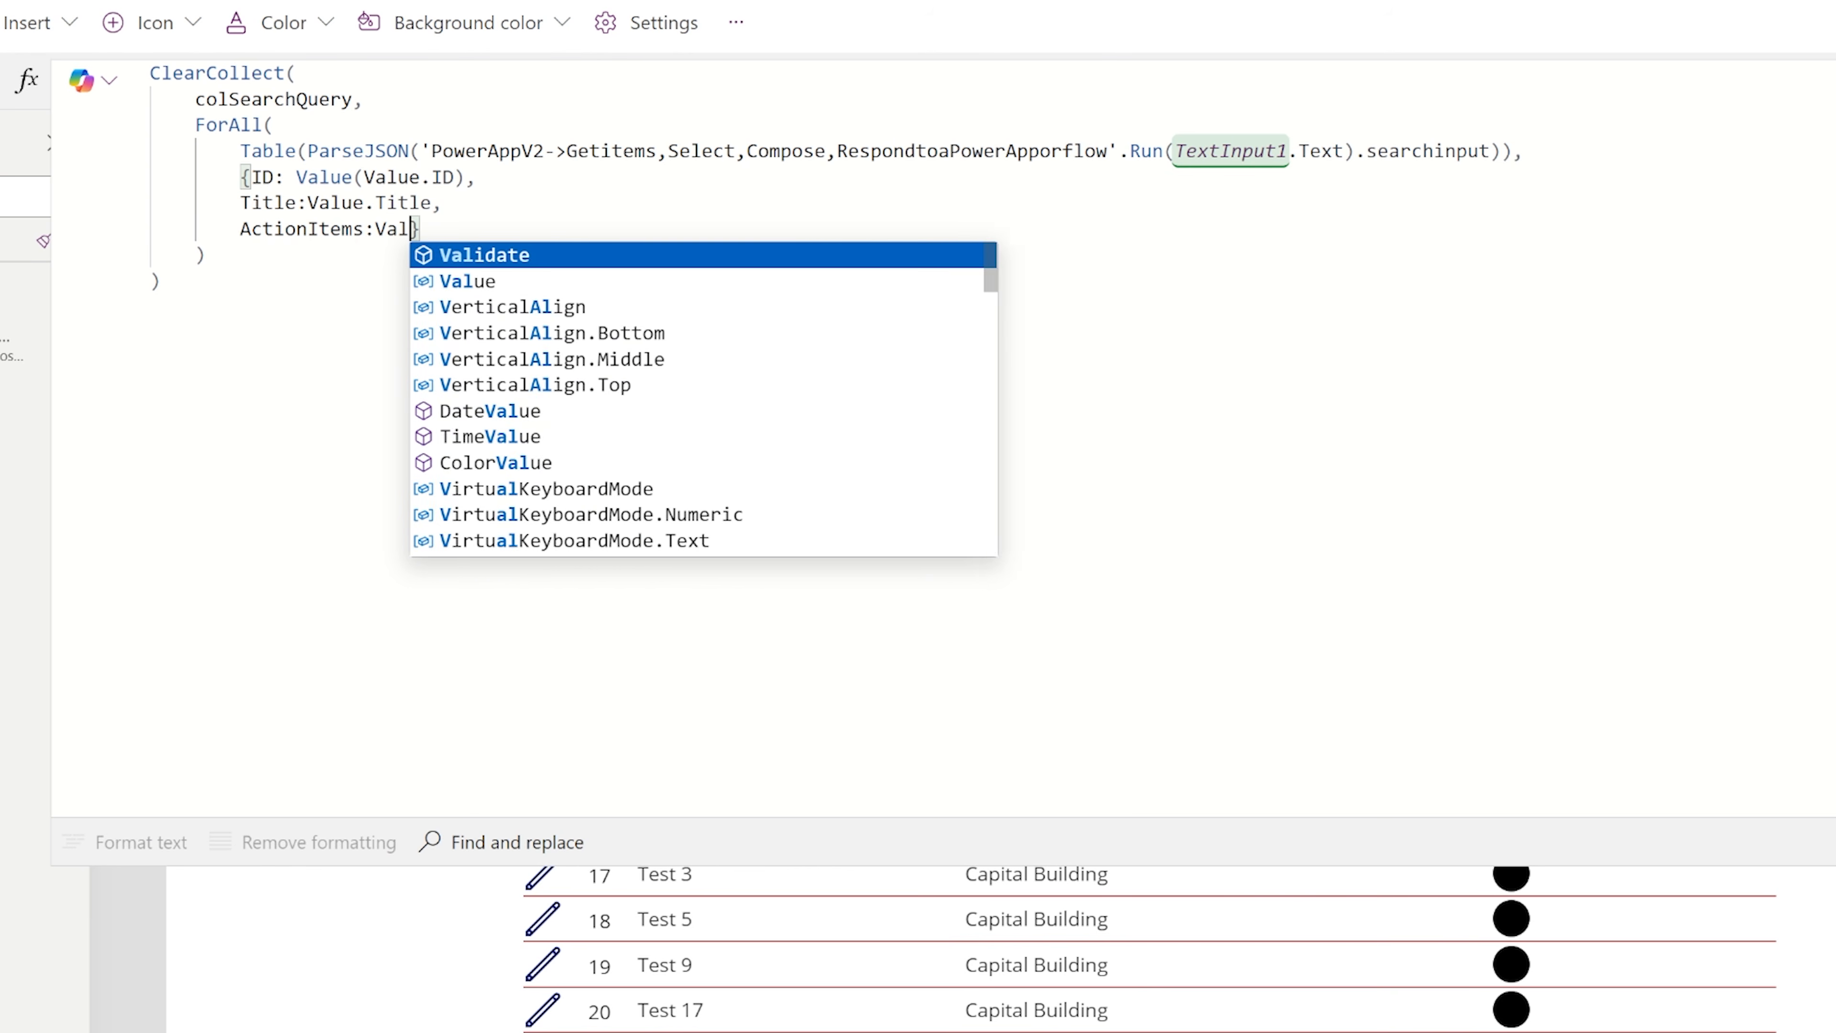
text(ActionItems)
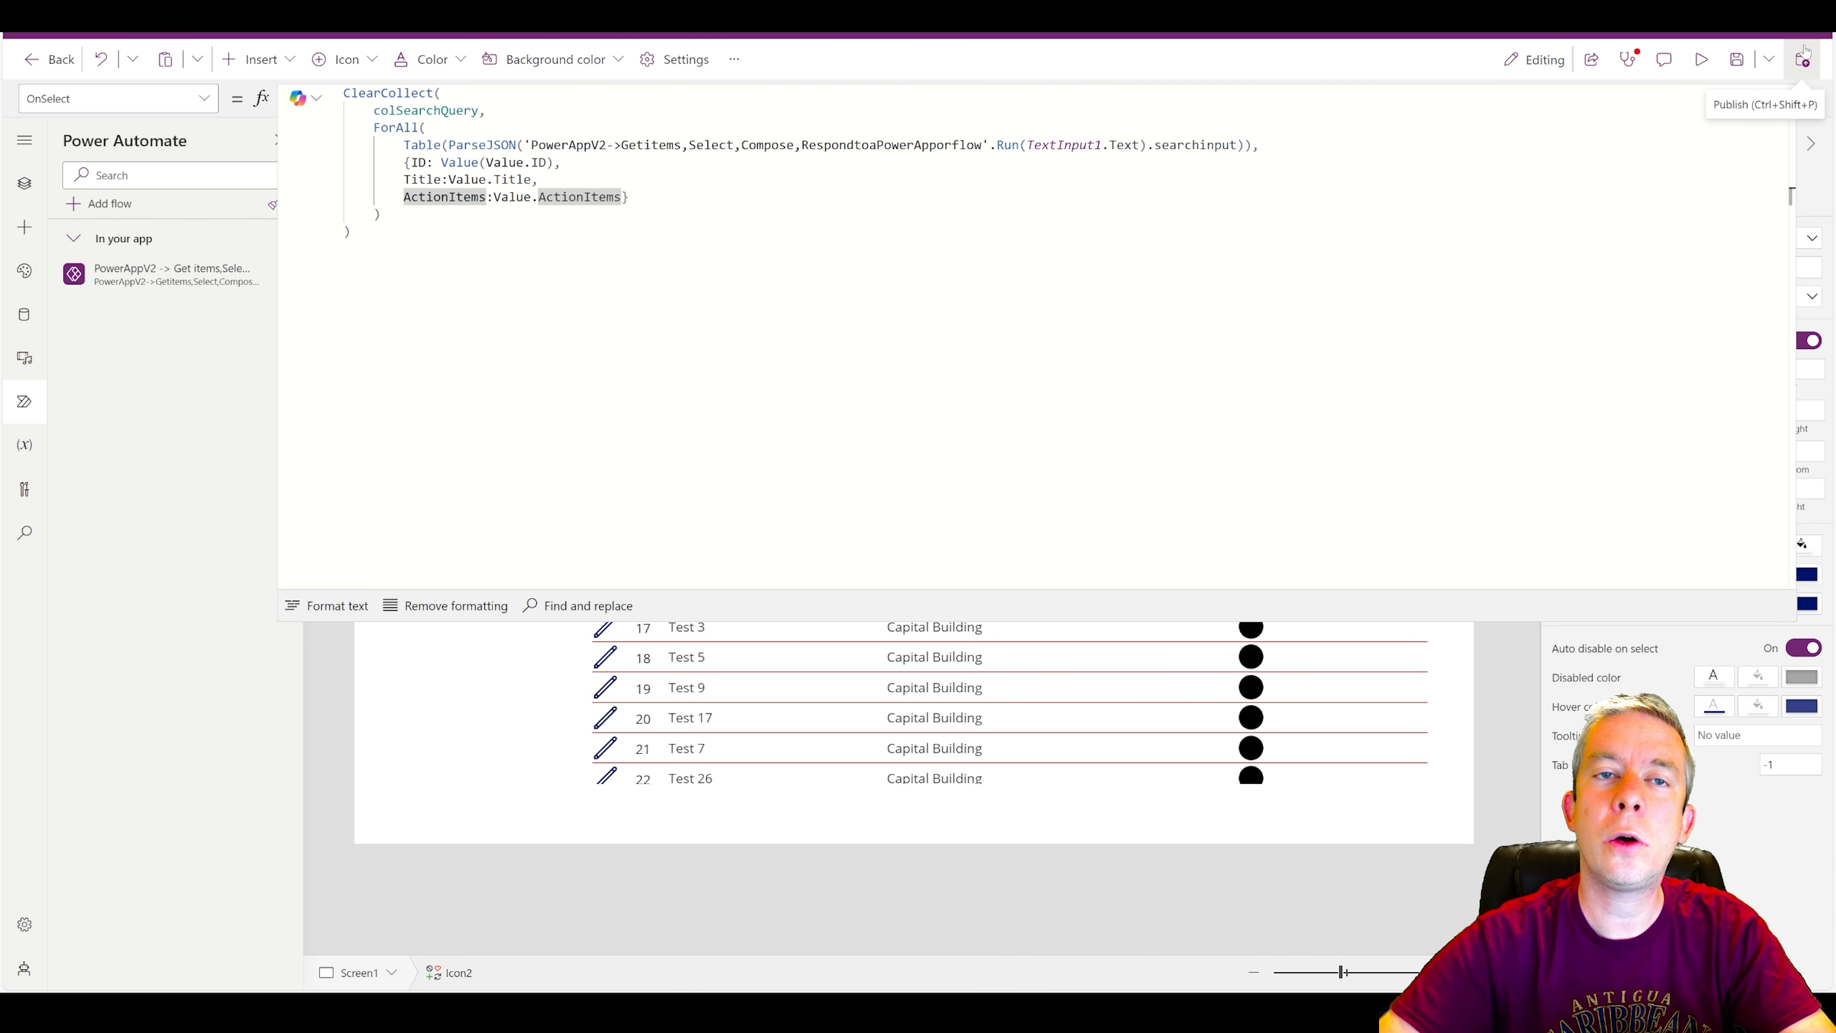
Replace the inspections gallery's Items formula with the colSearchQuery collection.
click(1813, 100)
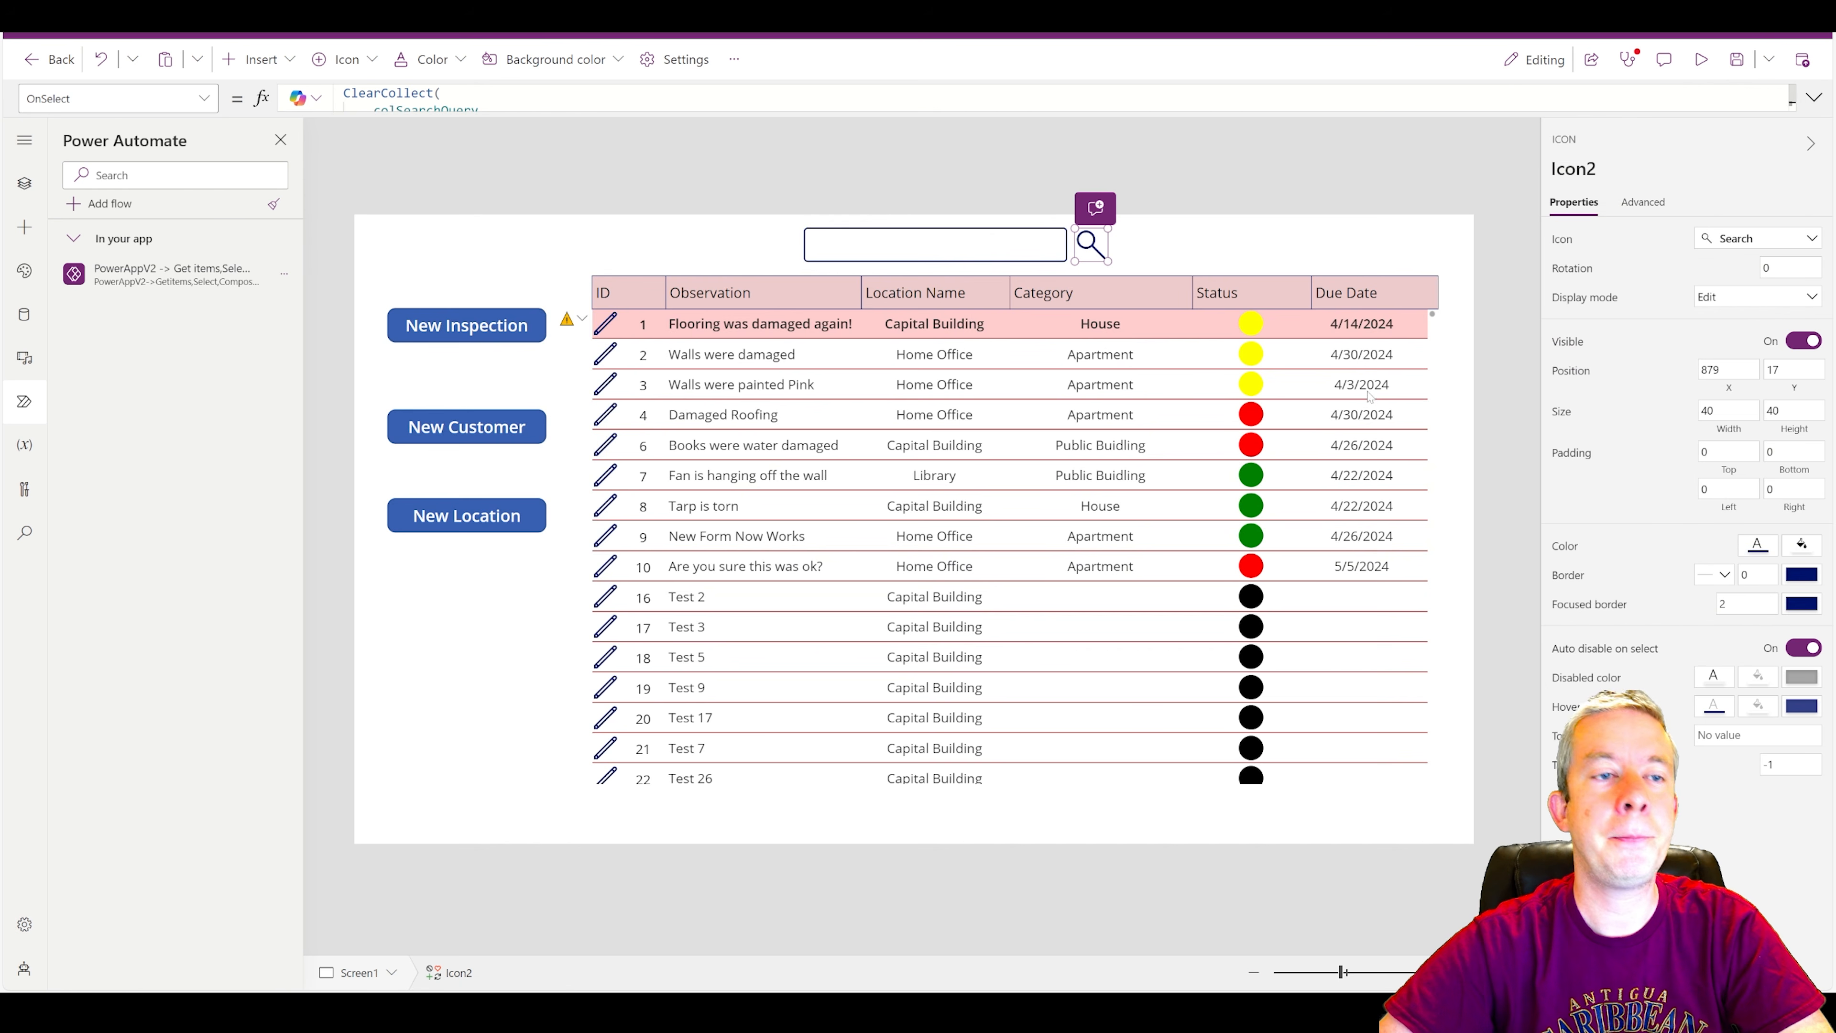
click(1168, 336)
drag(655, 98, 343, 99)
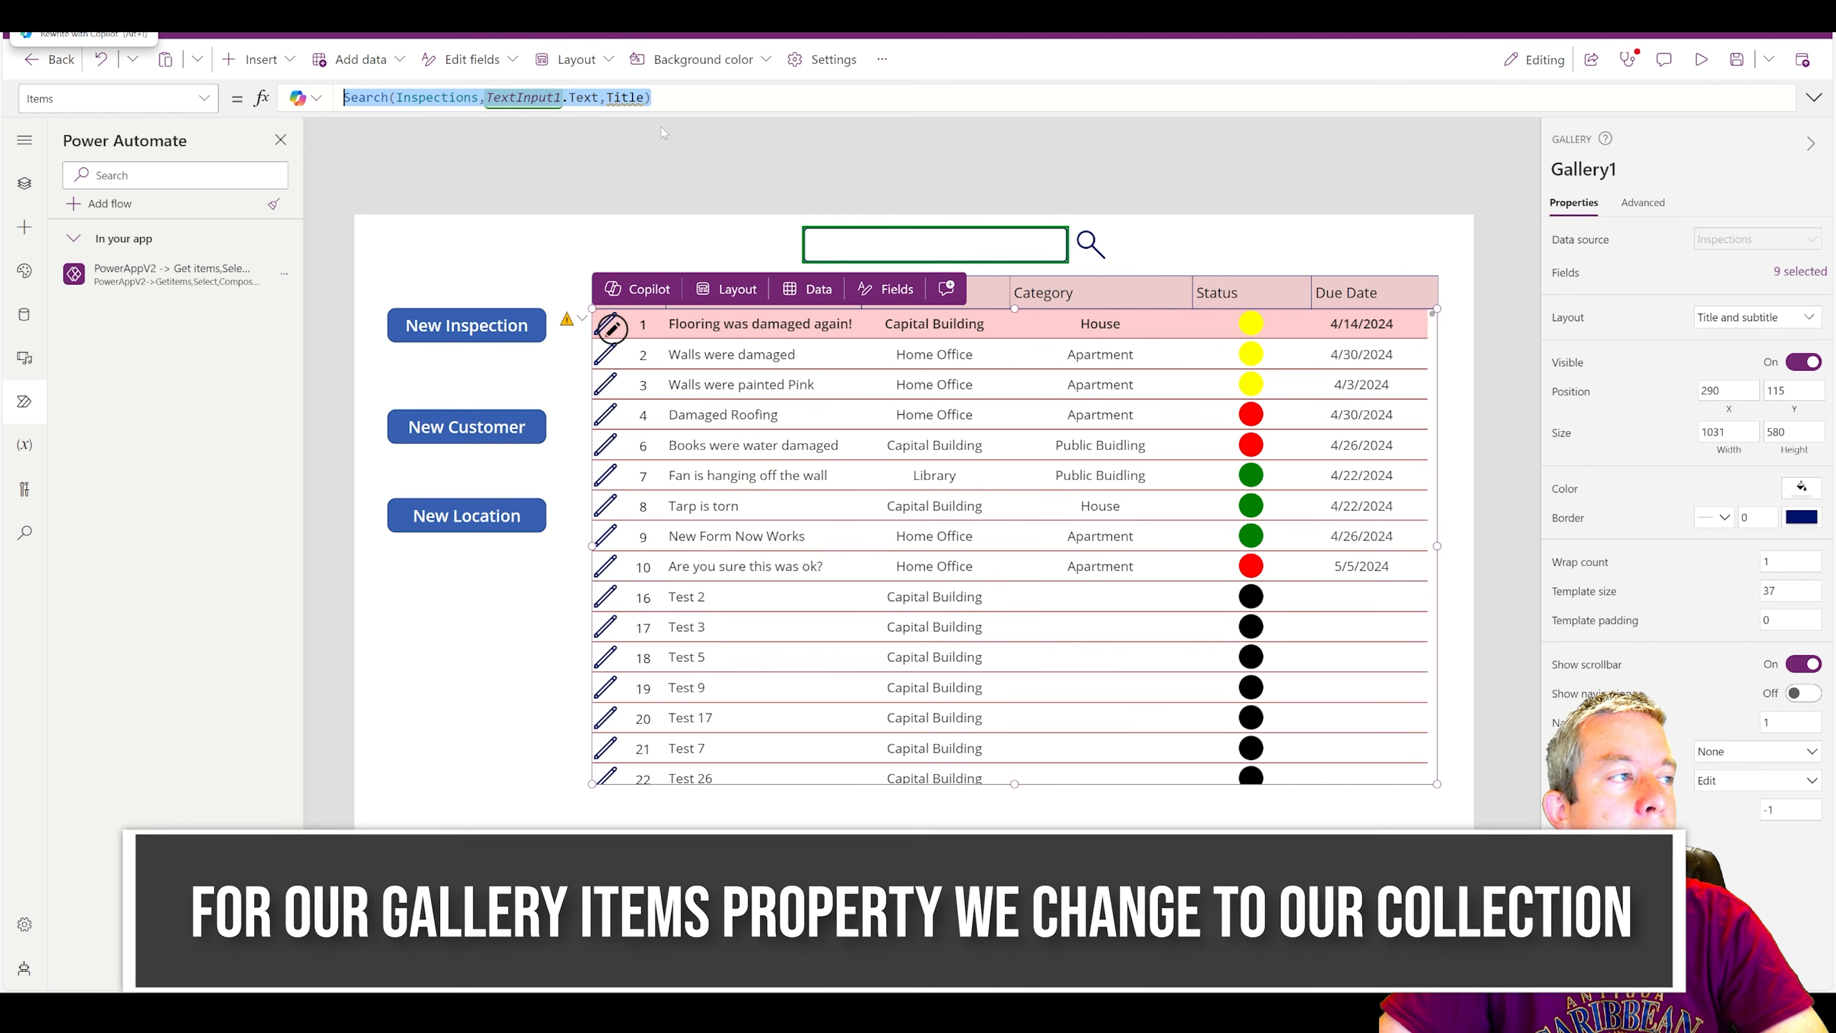
text(col)
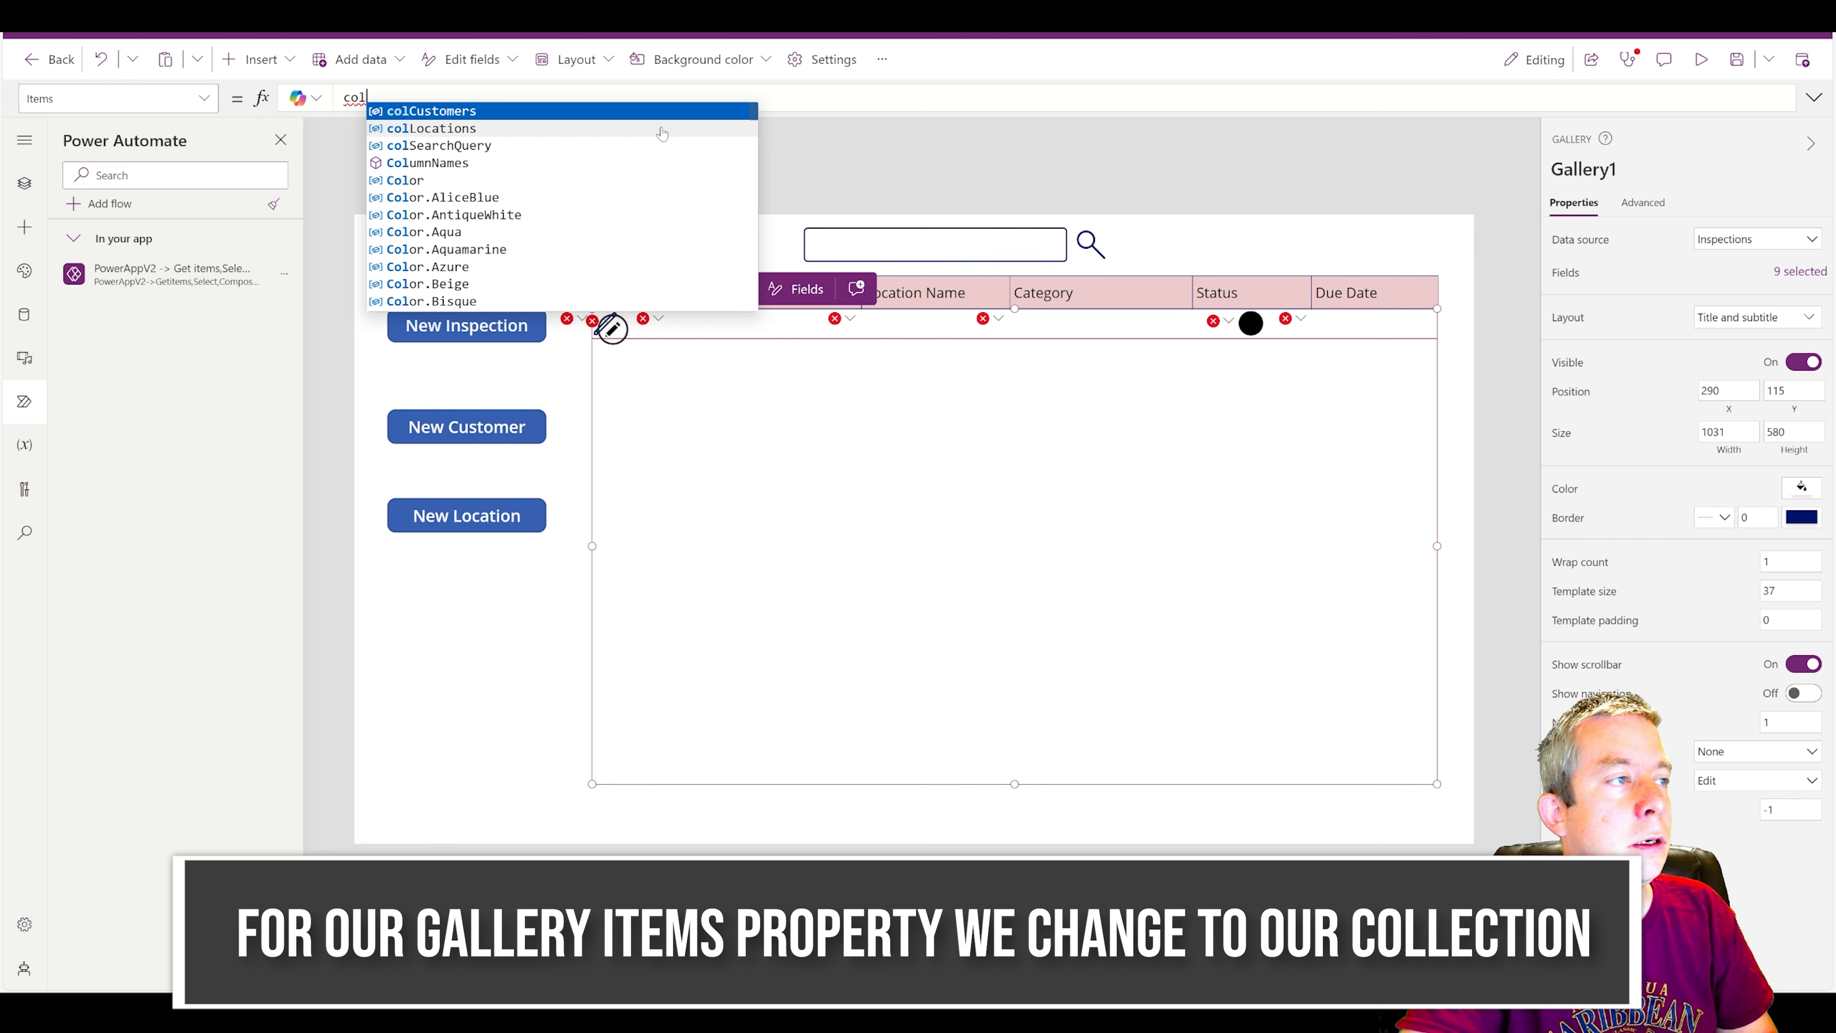
key(Down)
key(Down)
key(Return)
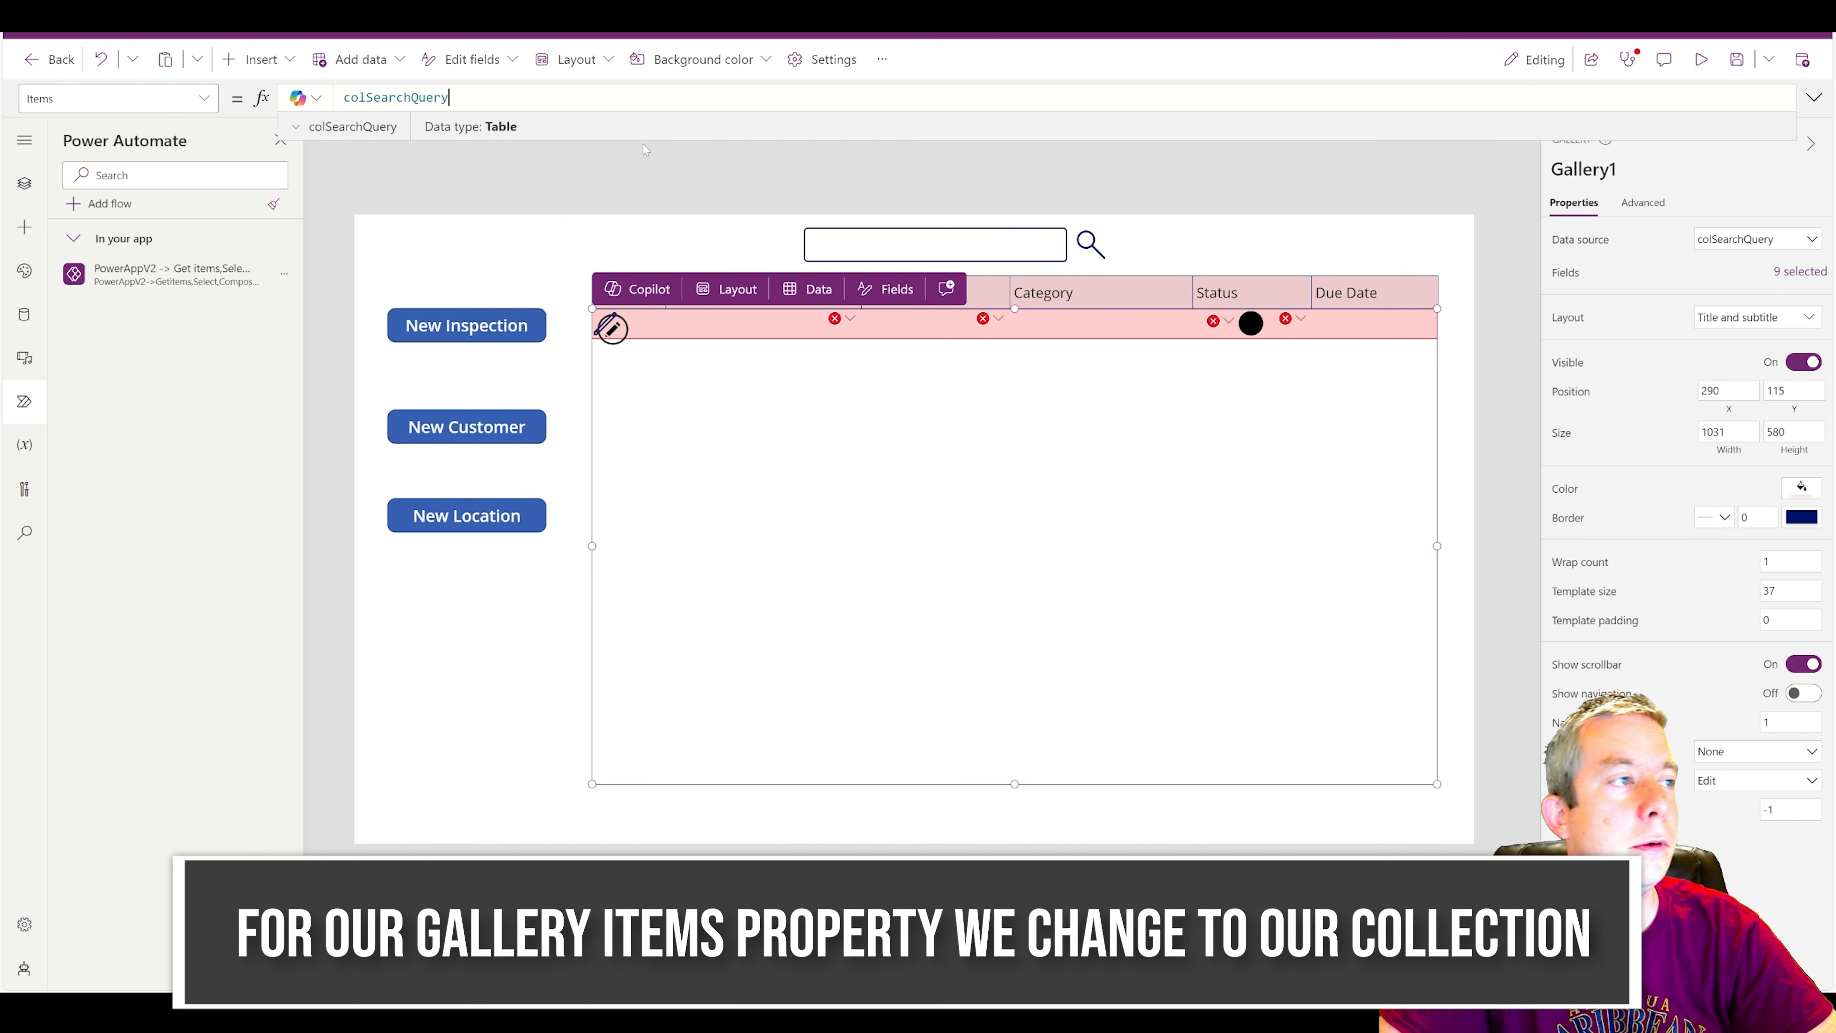
click(1284, 183)
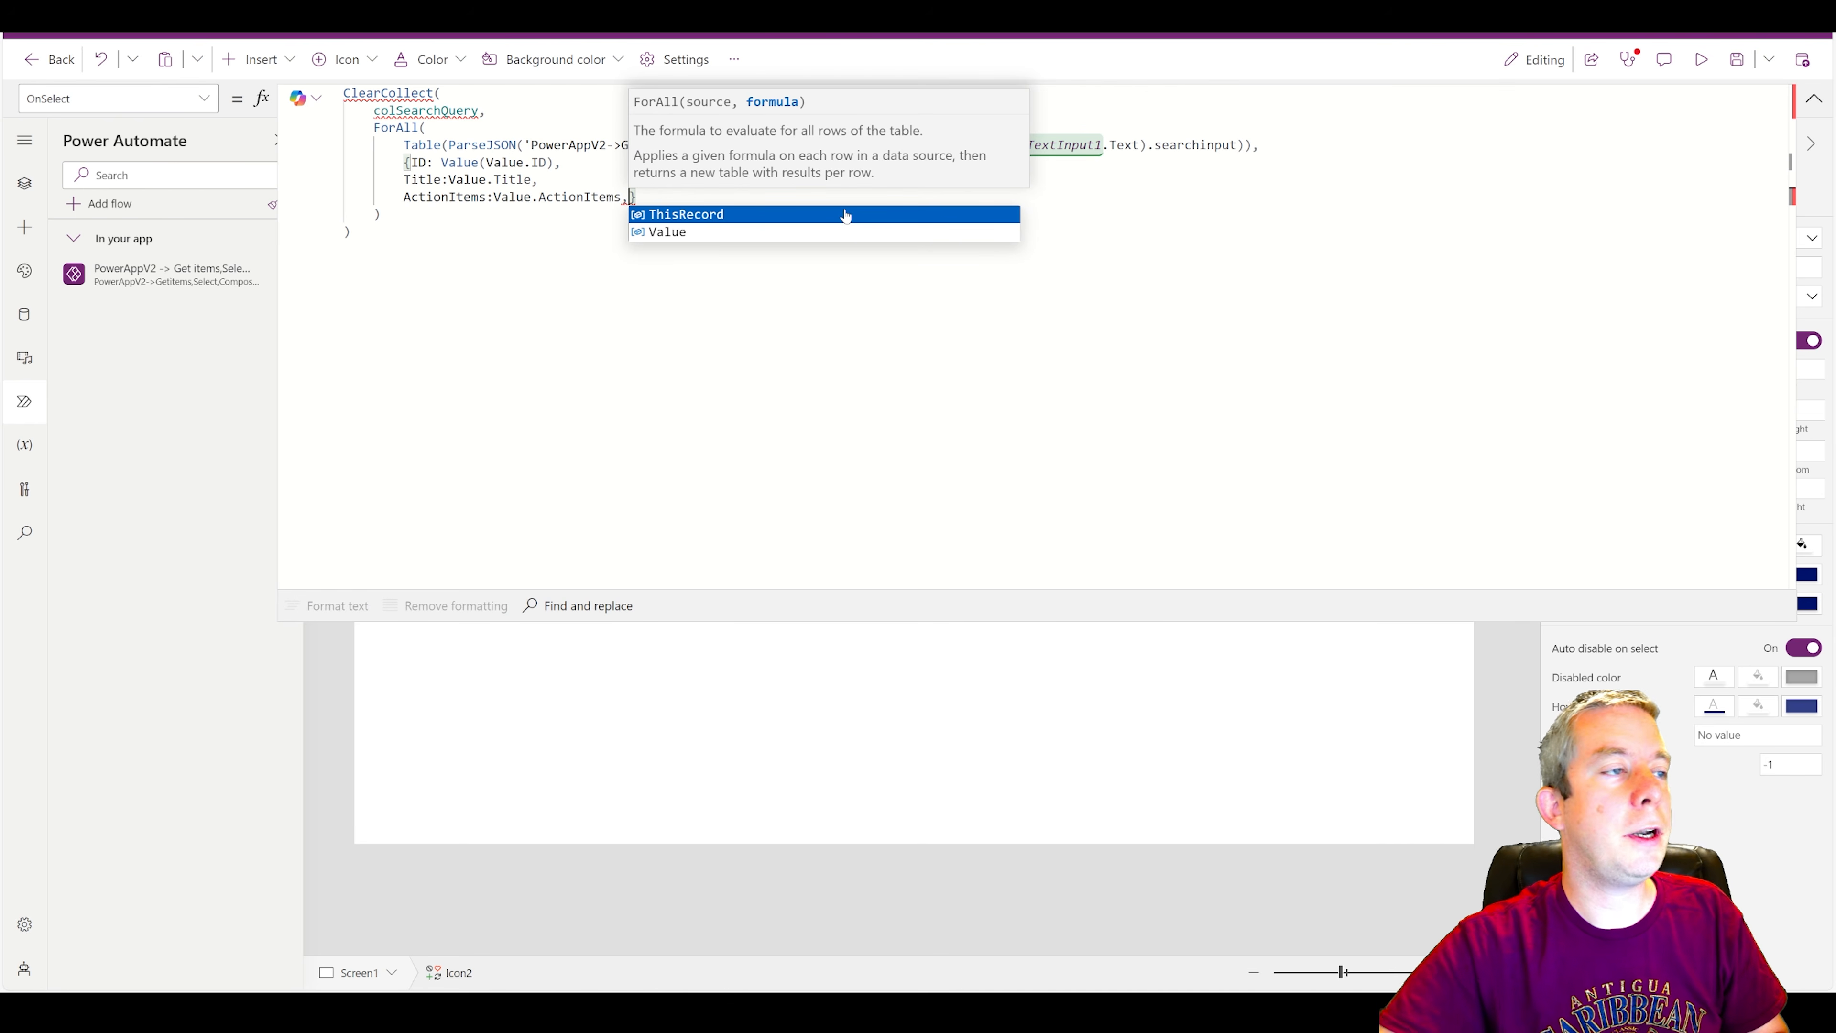
Add a CustomerName field set to Value.CustomerName to the search icon's ForAll record and save the app.
click(846, 215)
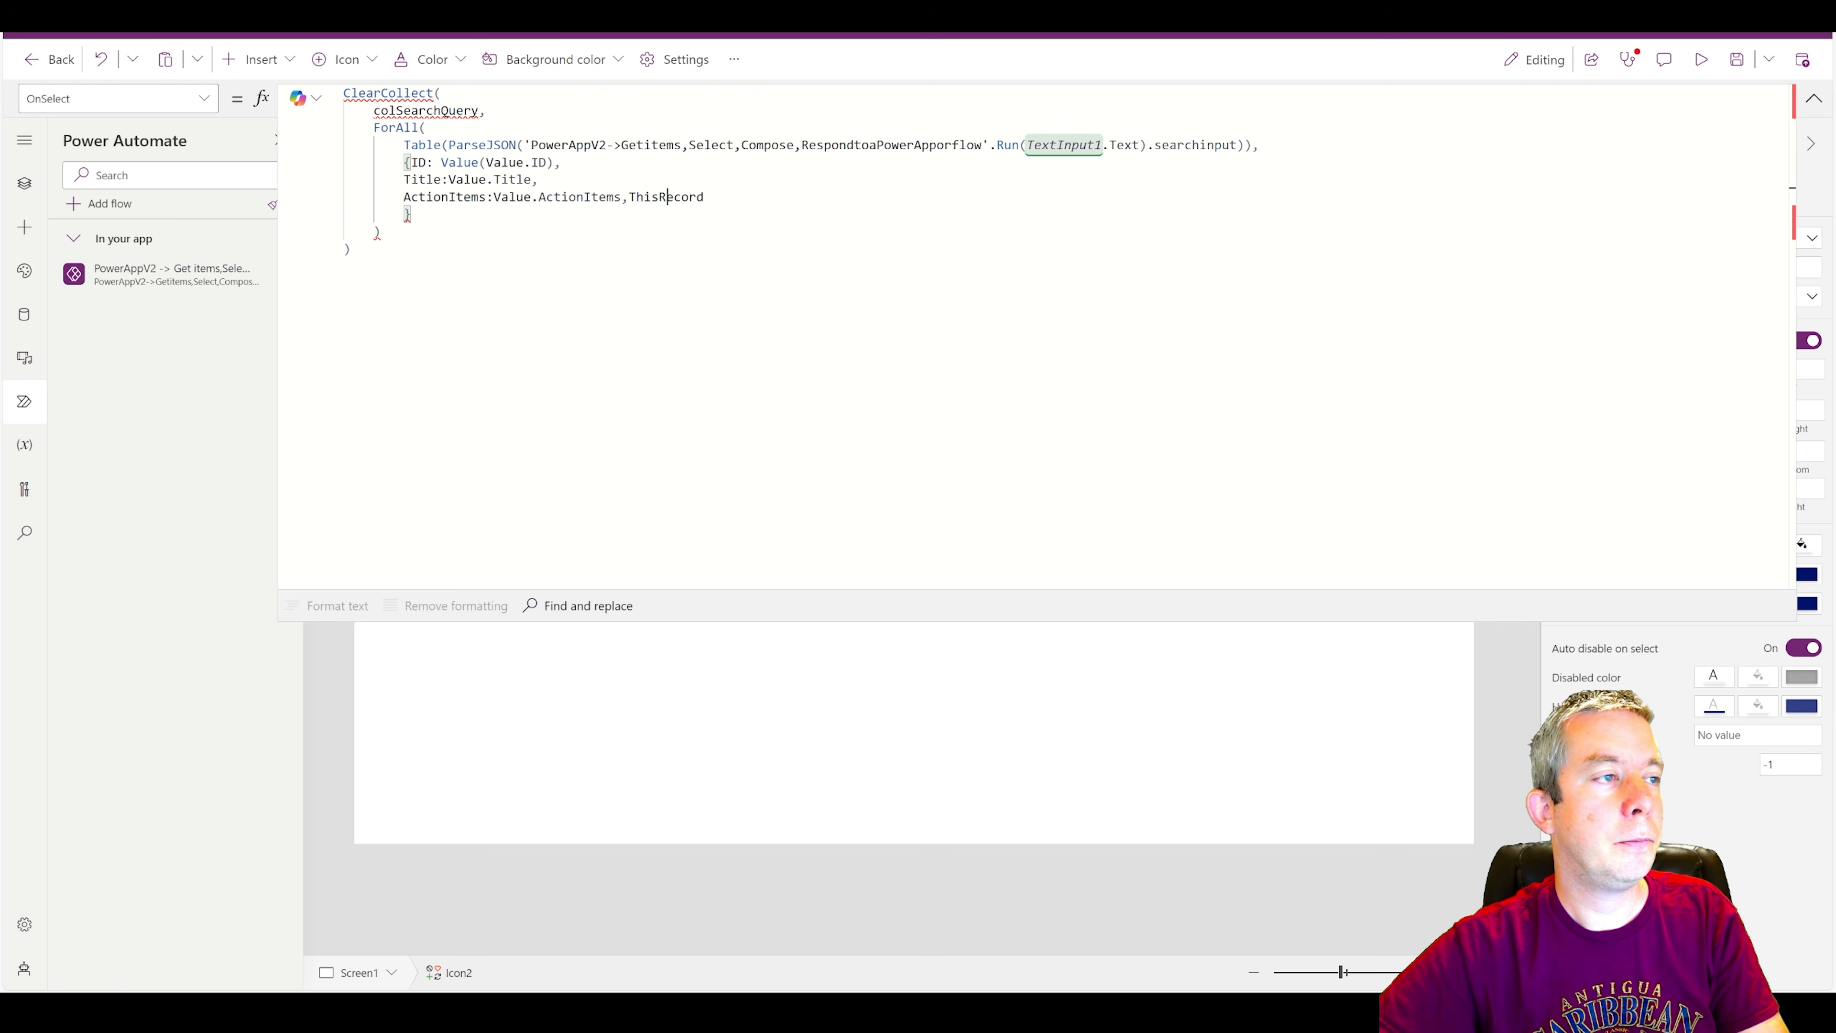
key(ctrl+z)
text(CustomerNam)
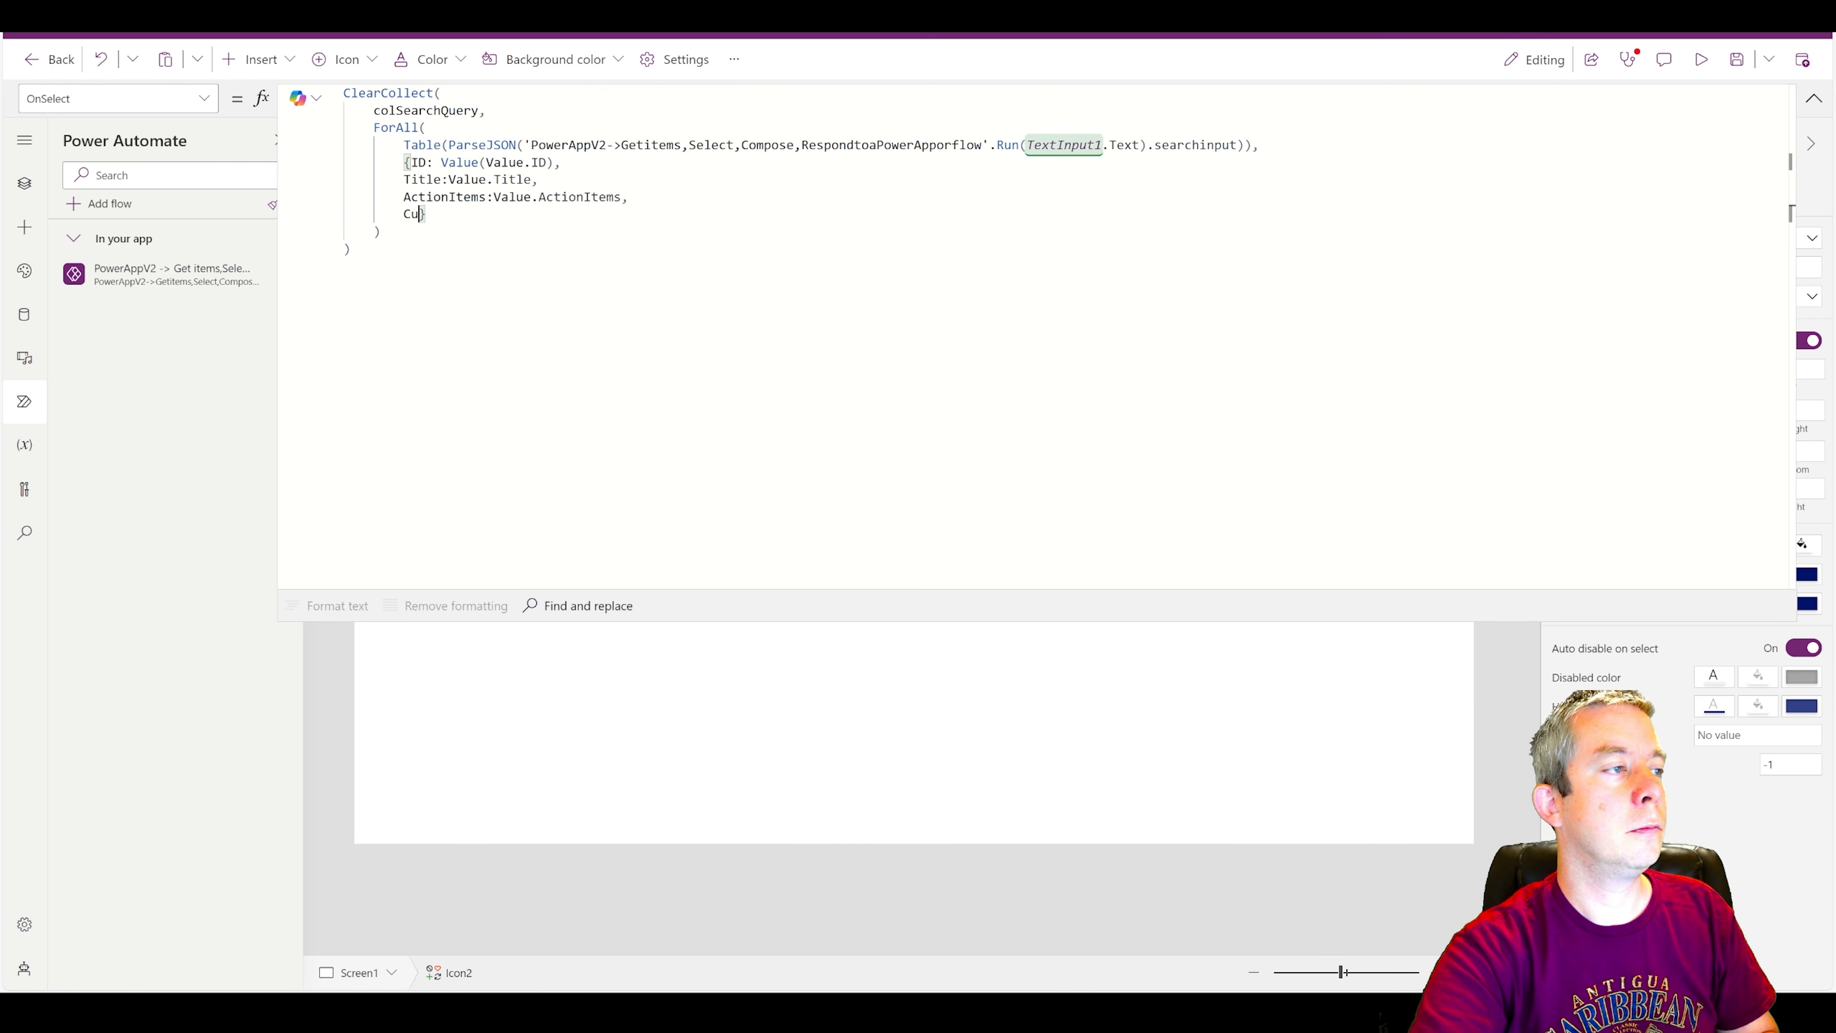
text(e:Value.Cu)
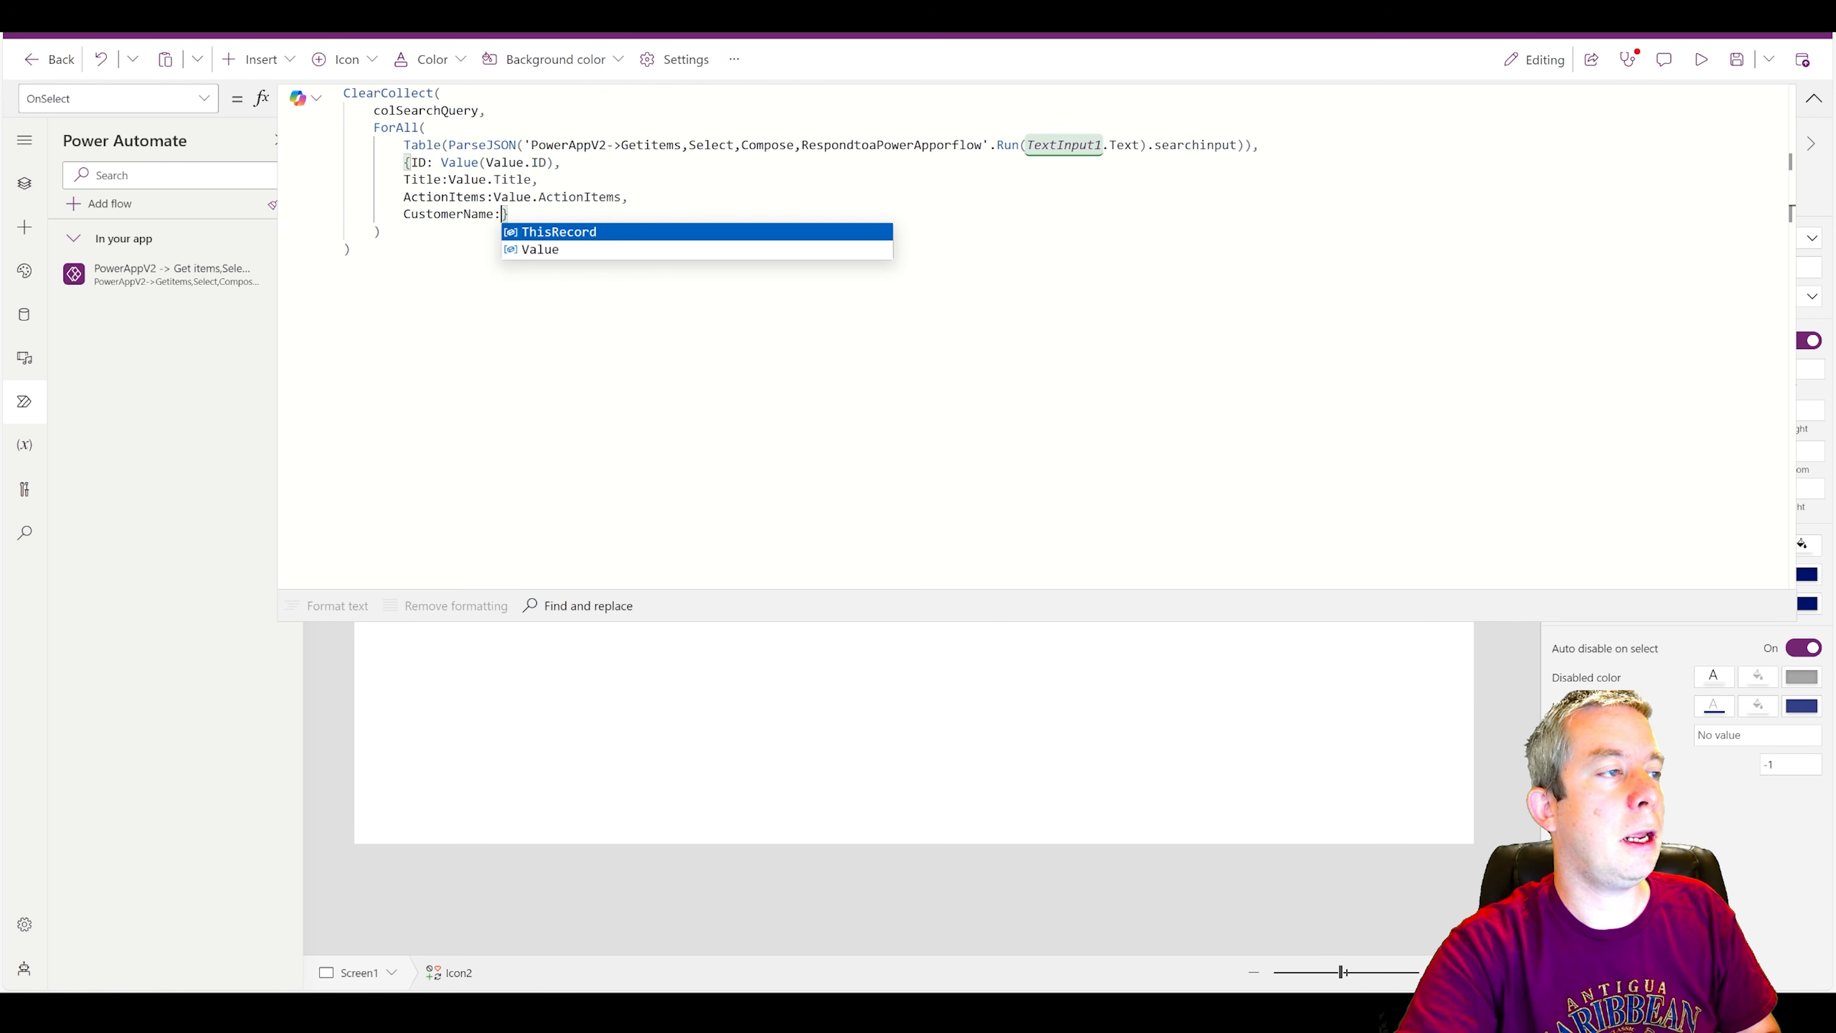
text(sstomer)
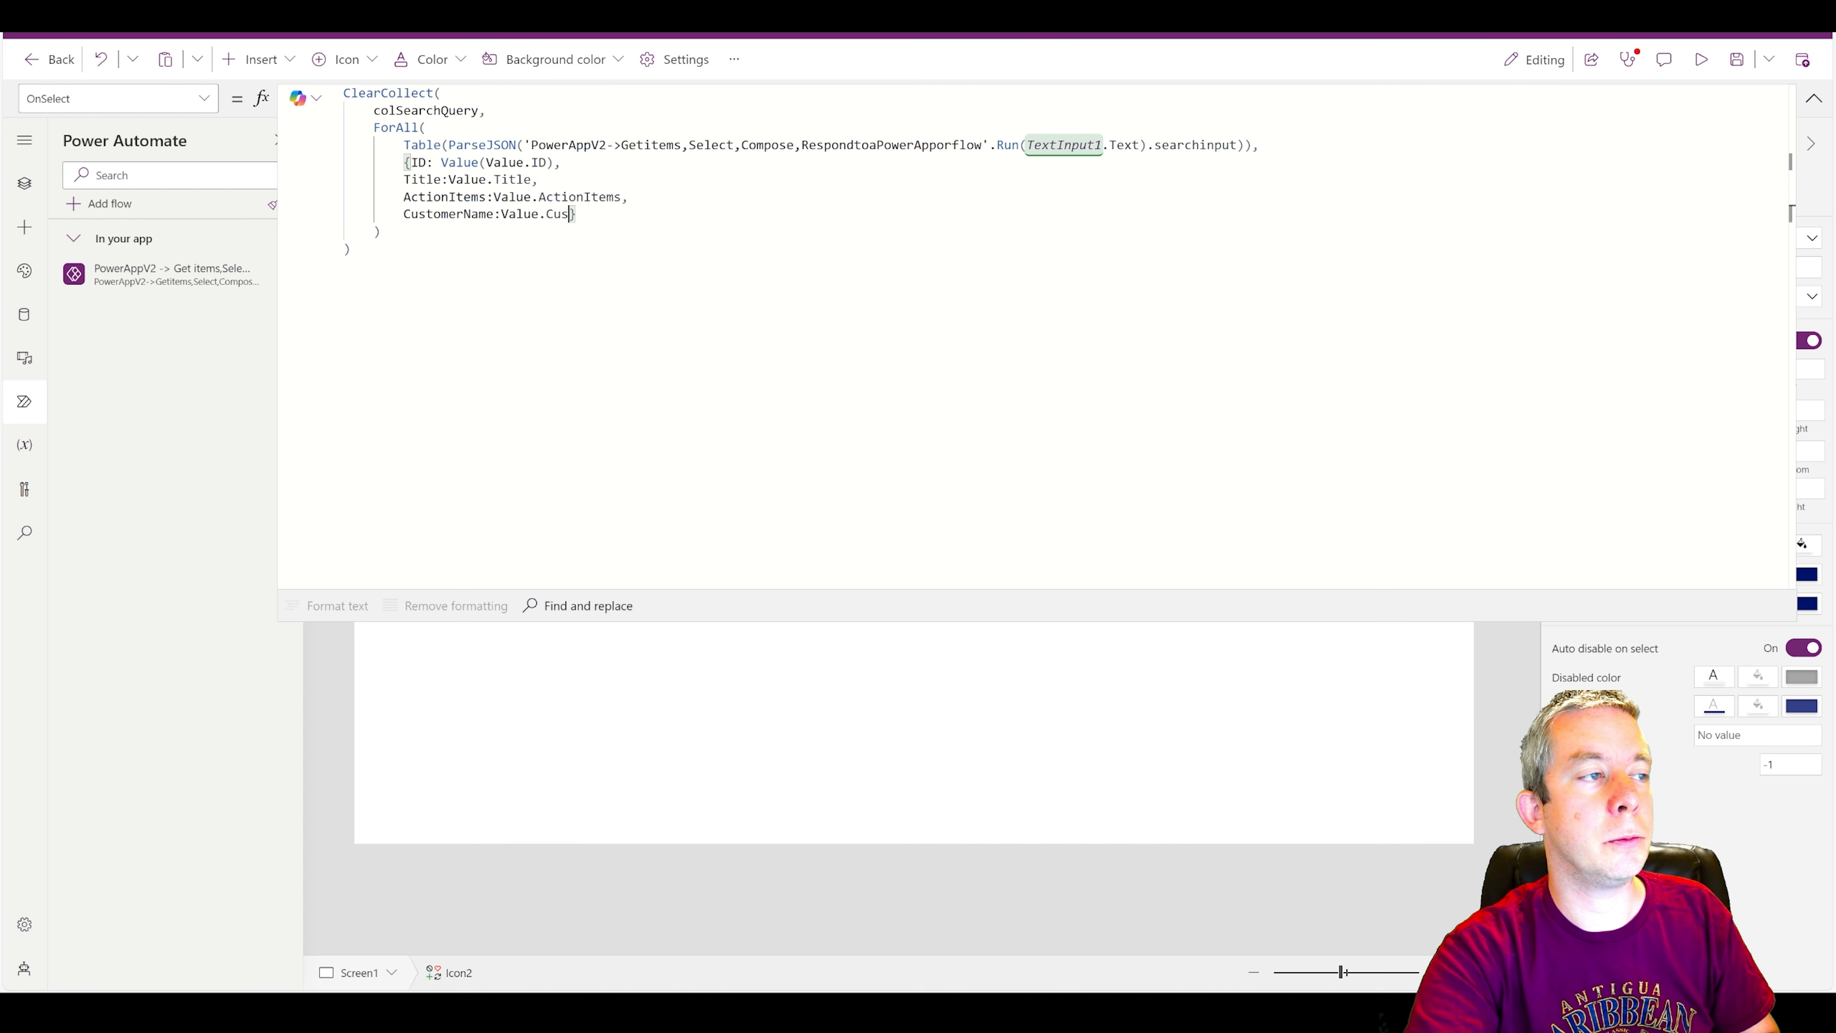
key(BackSpace)
key(BackSpace)
key(BackSpace)
key(BackSpace)
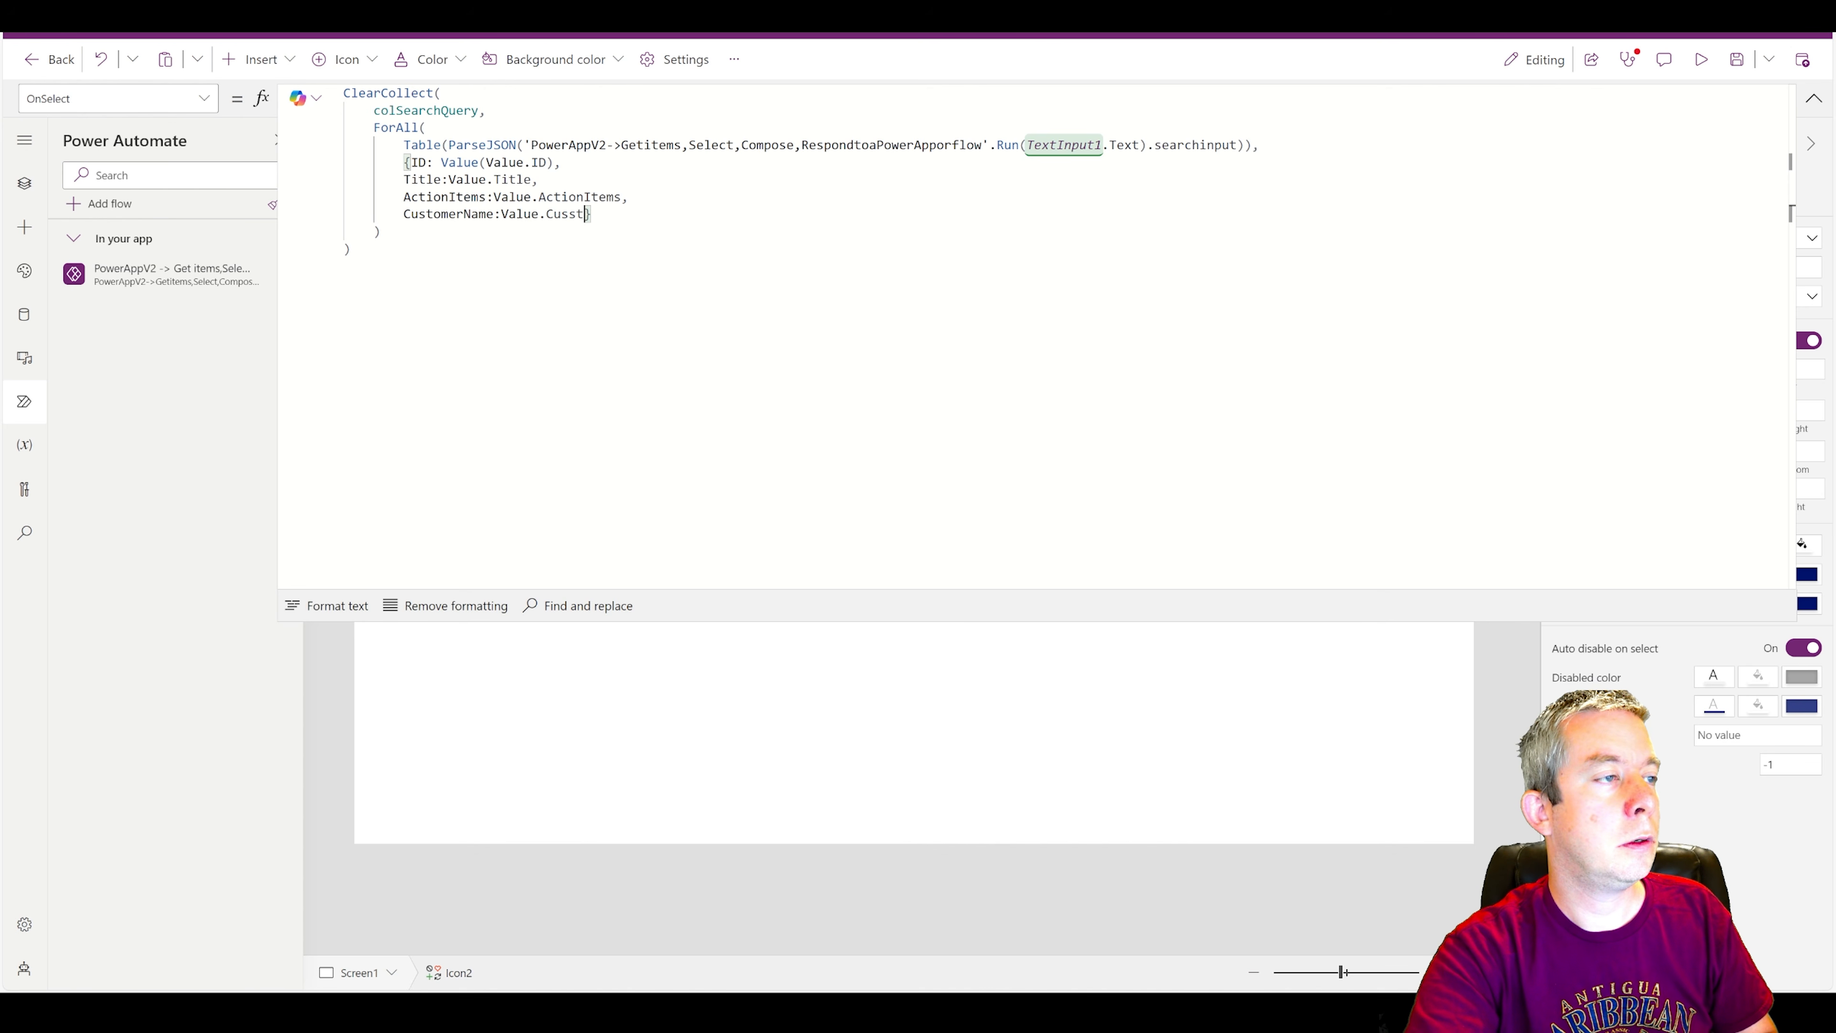
text(omerName)
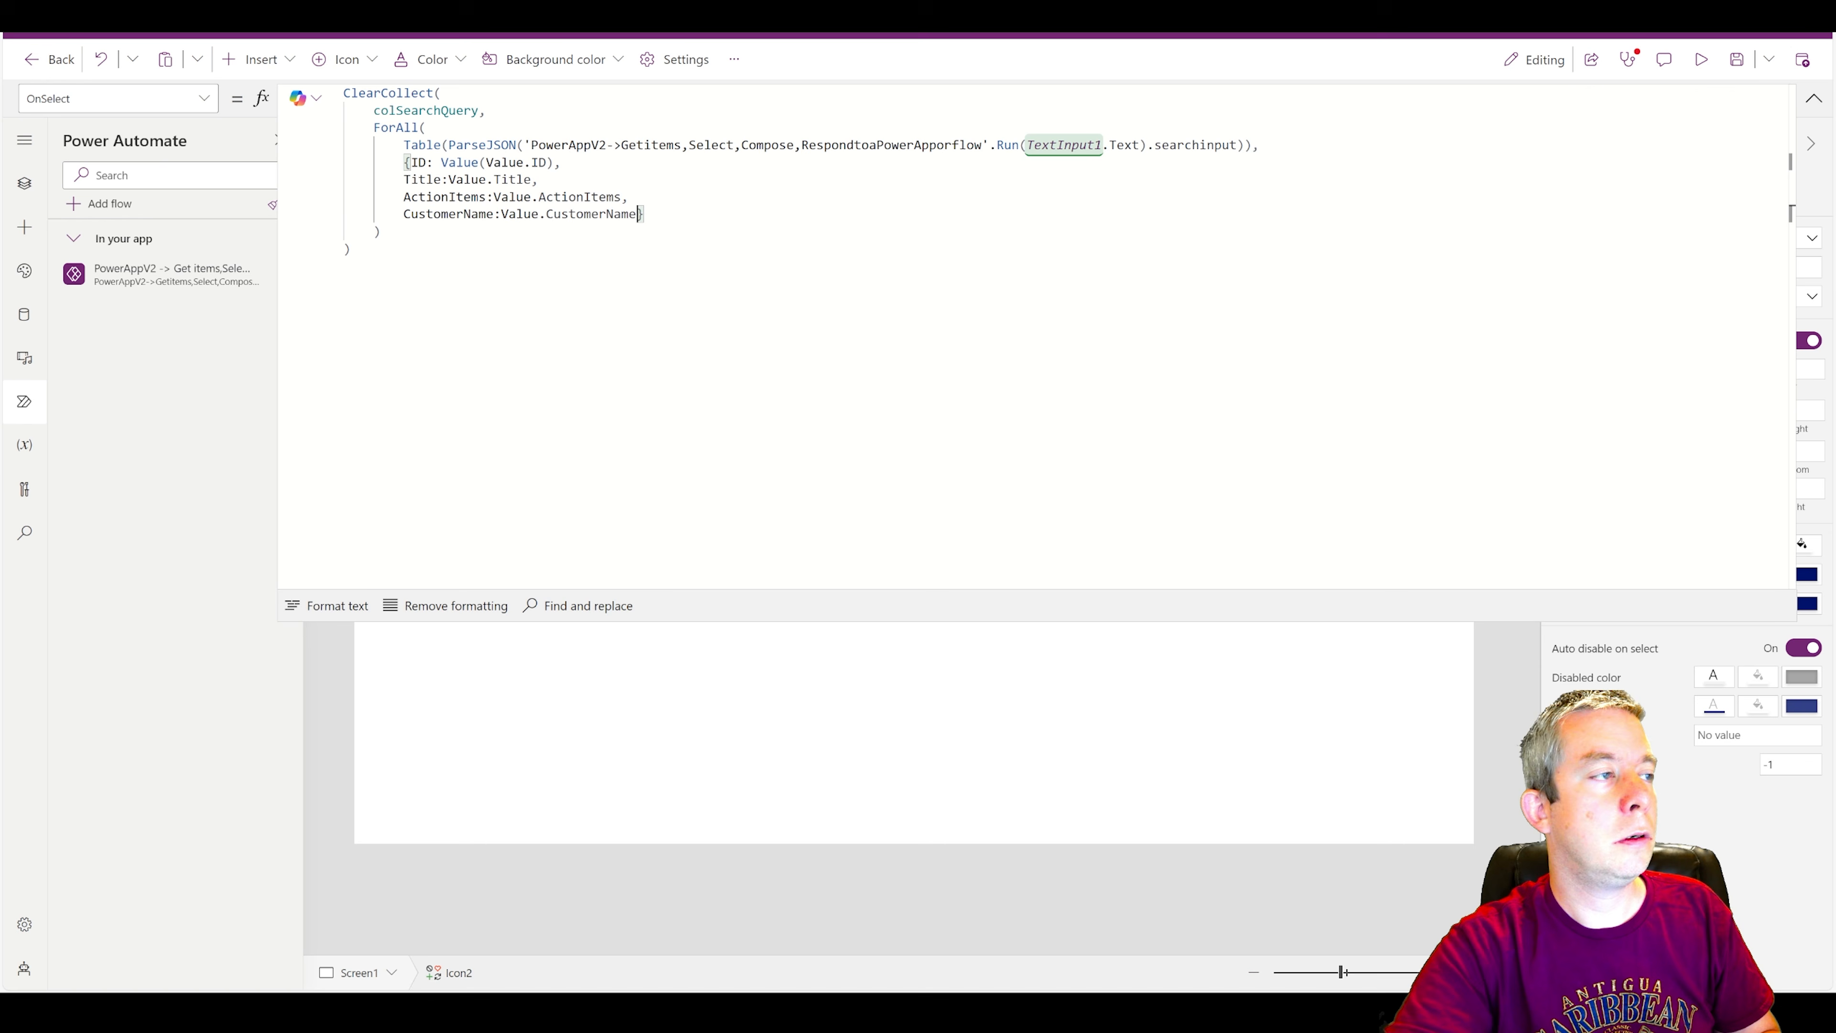
click(1814, 98)
click(1733, 62)
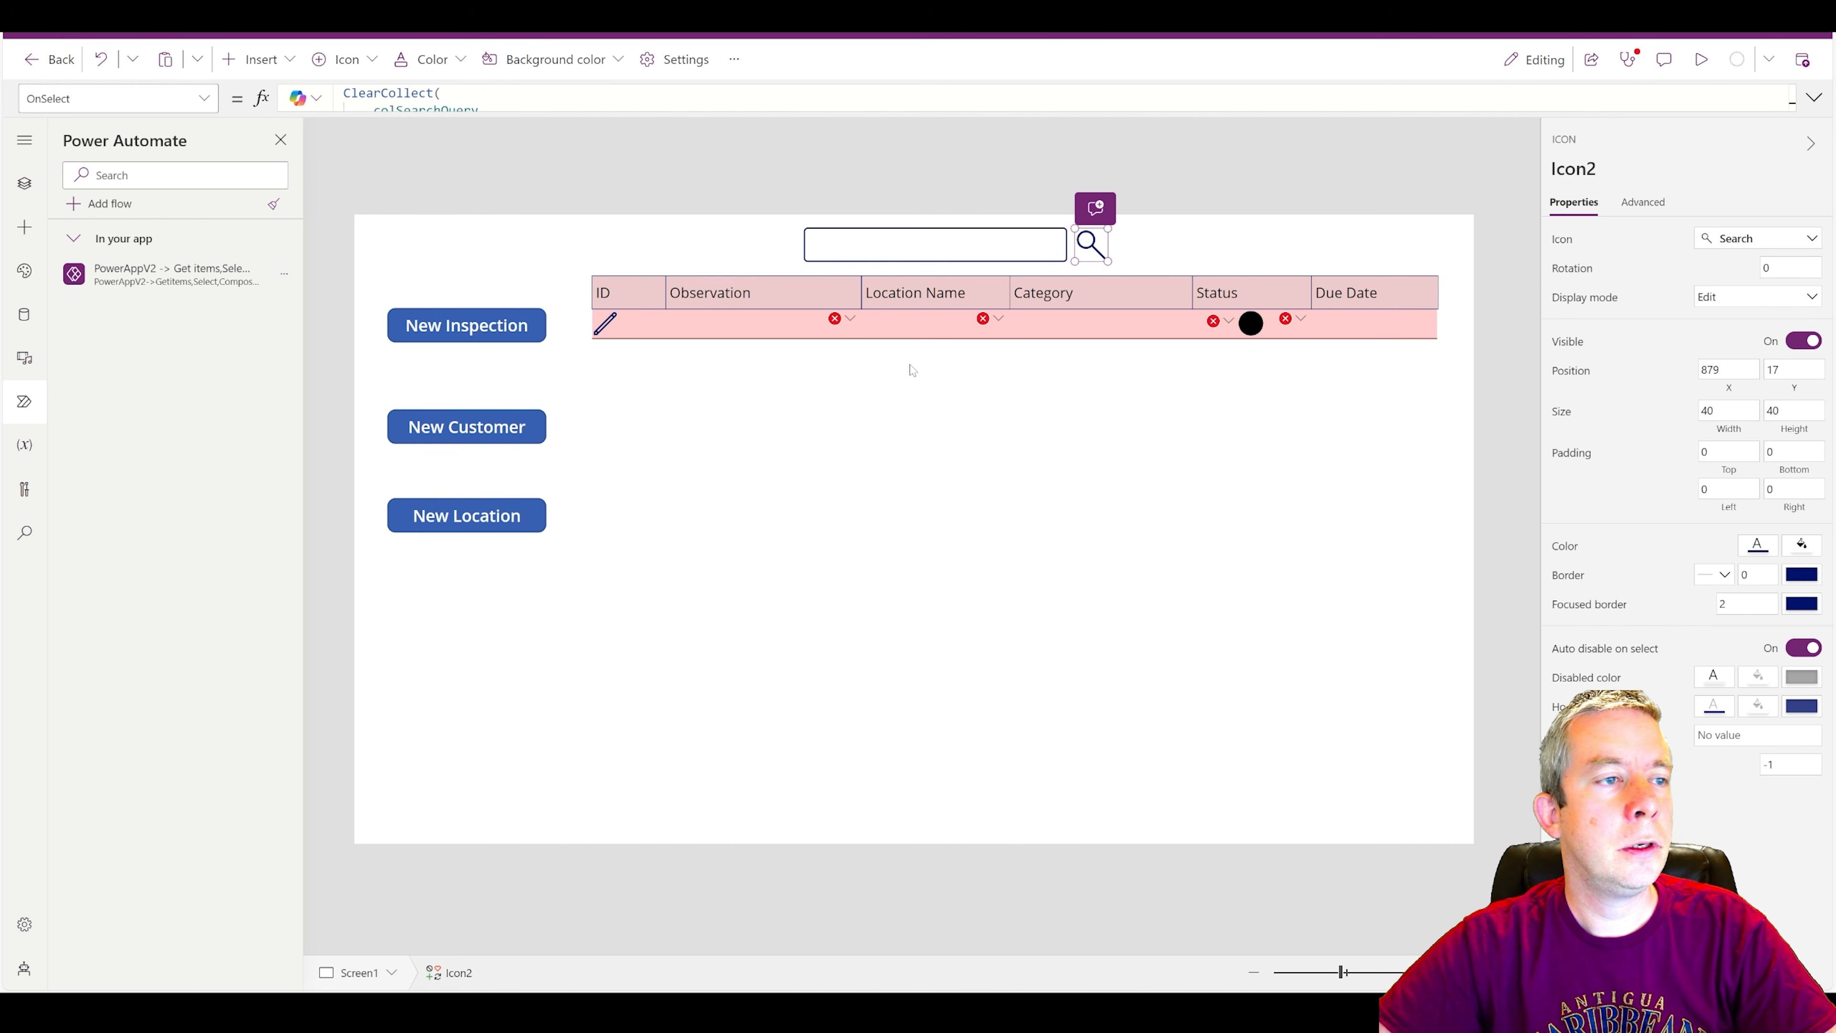
Preview the app and run a search for "specific".
click(1701, 59)
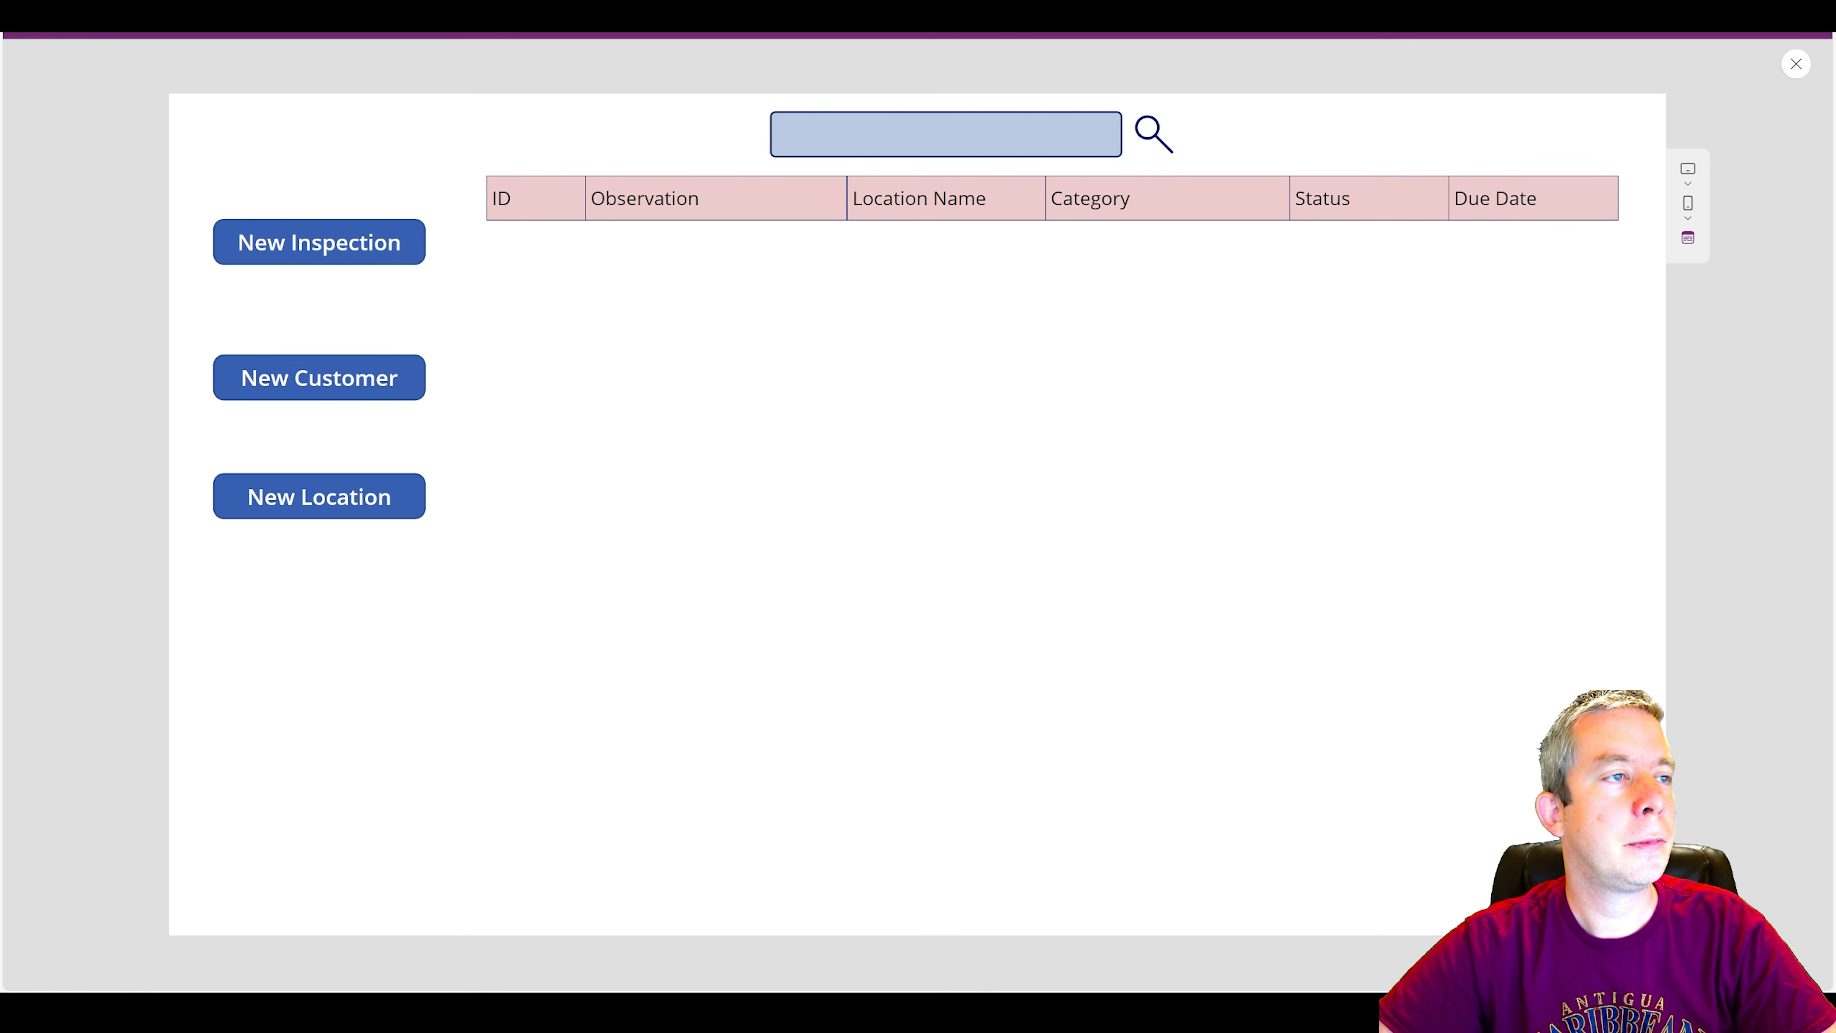
text(specific)
click(1149, 143)
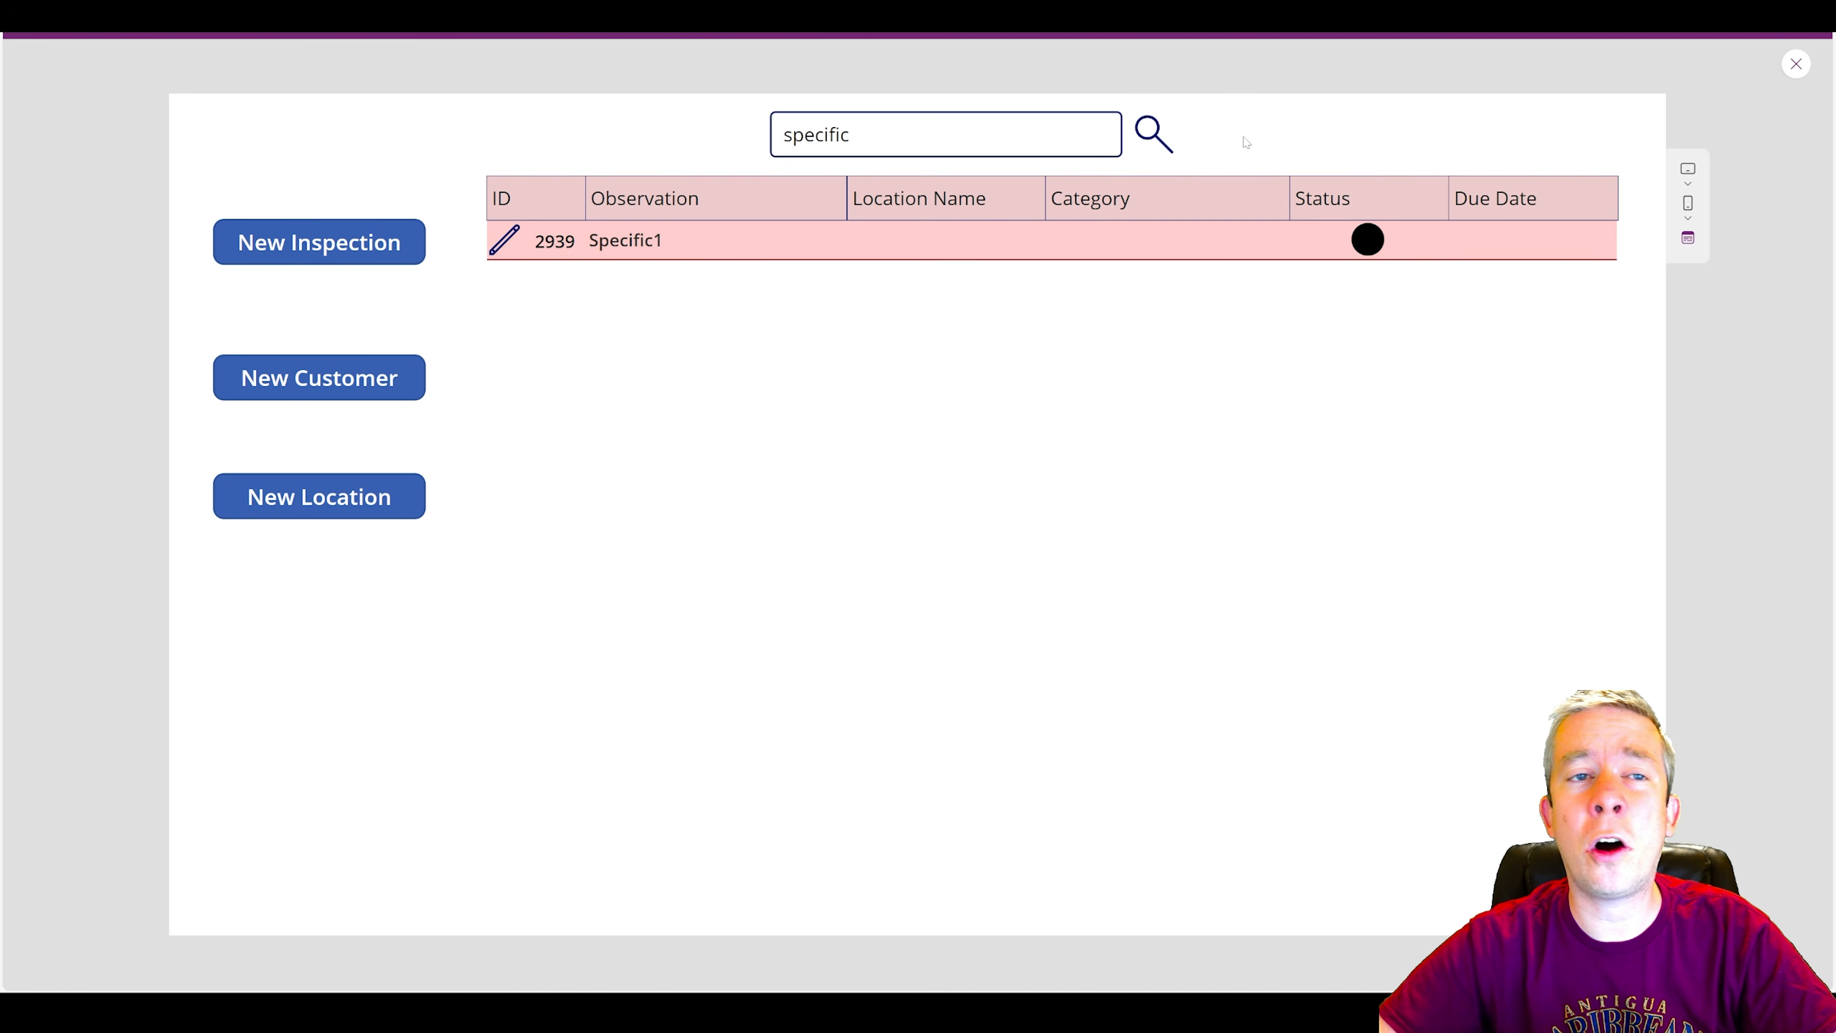
Replace the search text with the customer's full name, run the search and look through the returned inspections.
drag(1012, 135, 525, 136)
key(BackSpace)
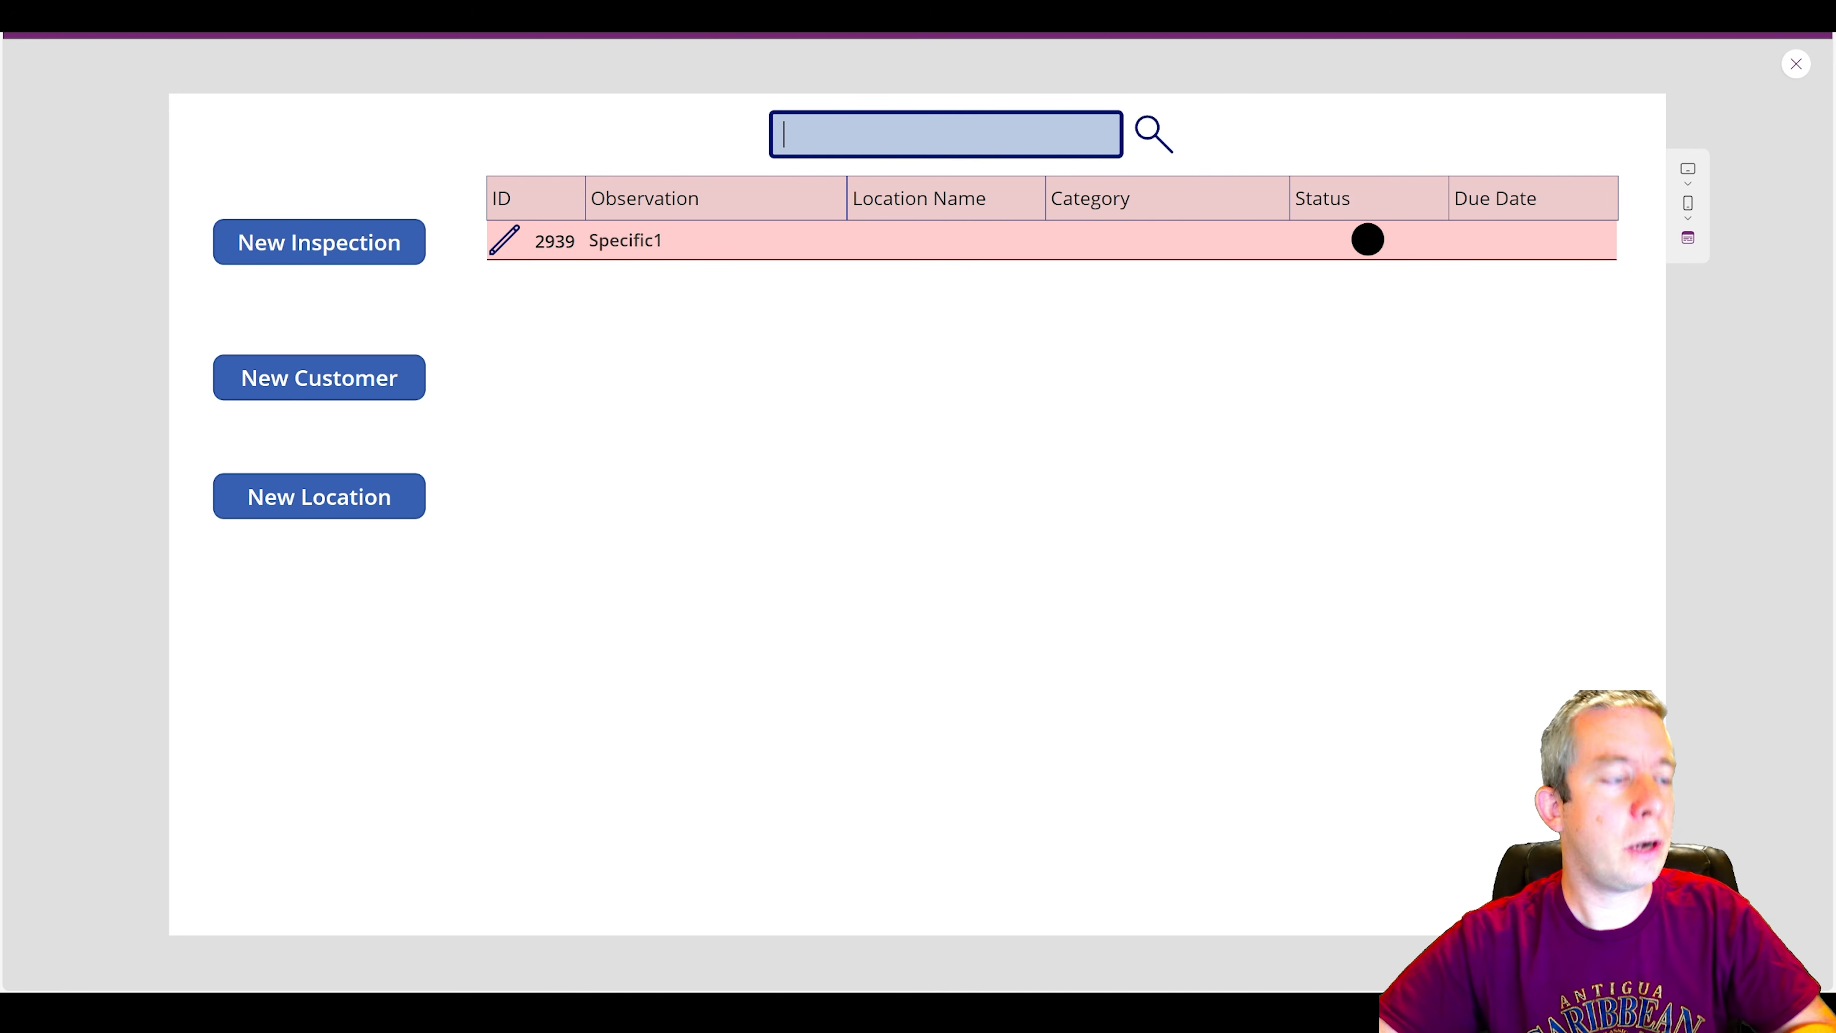
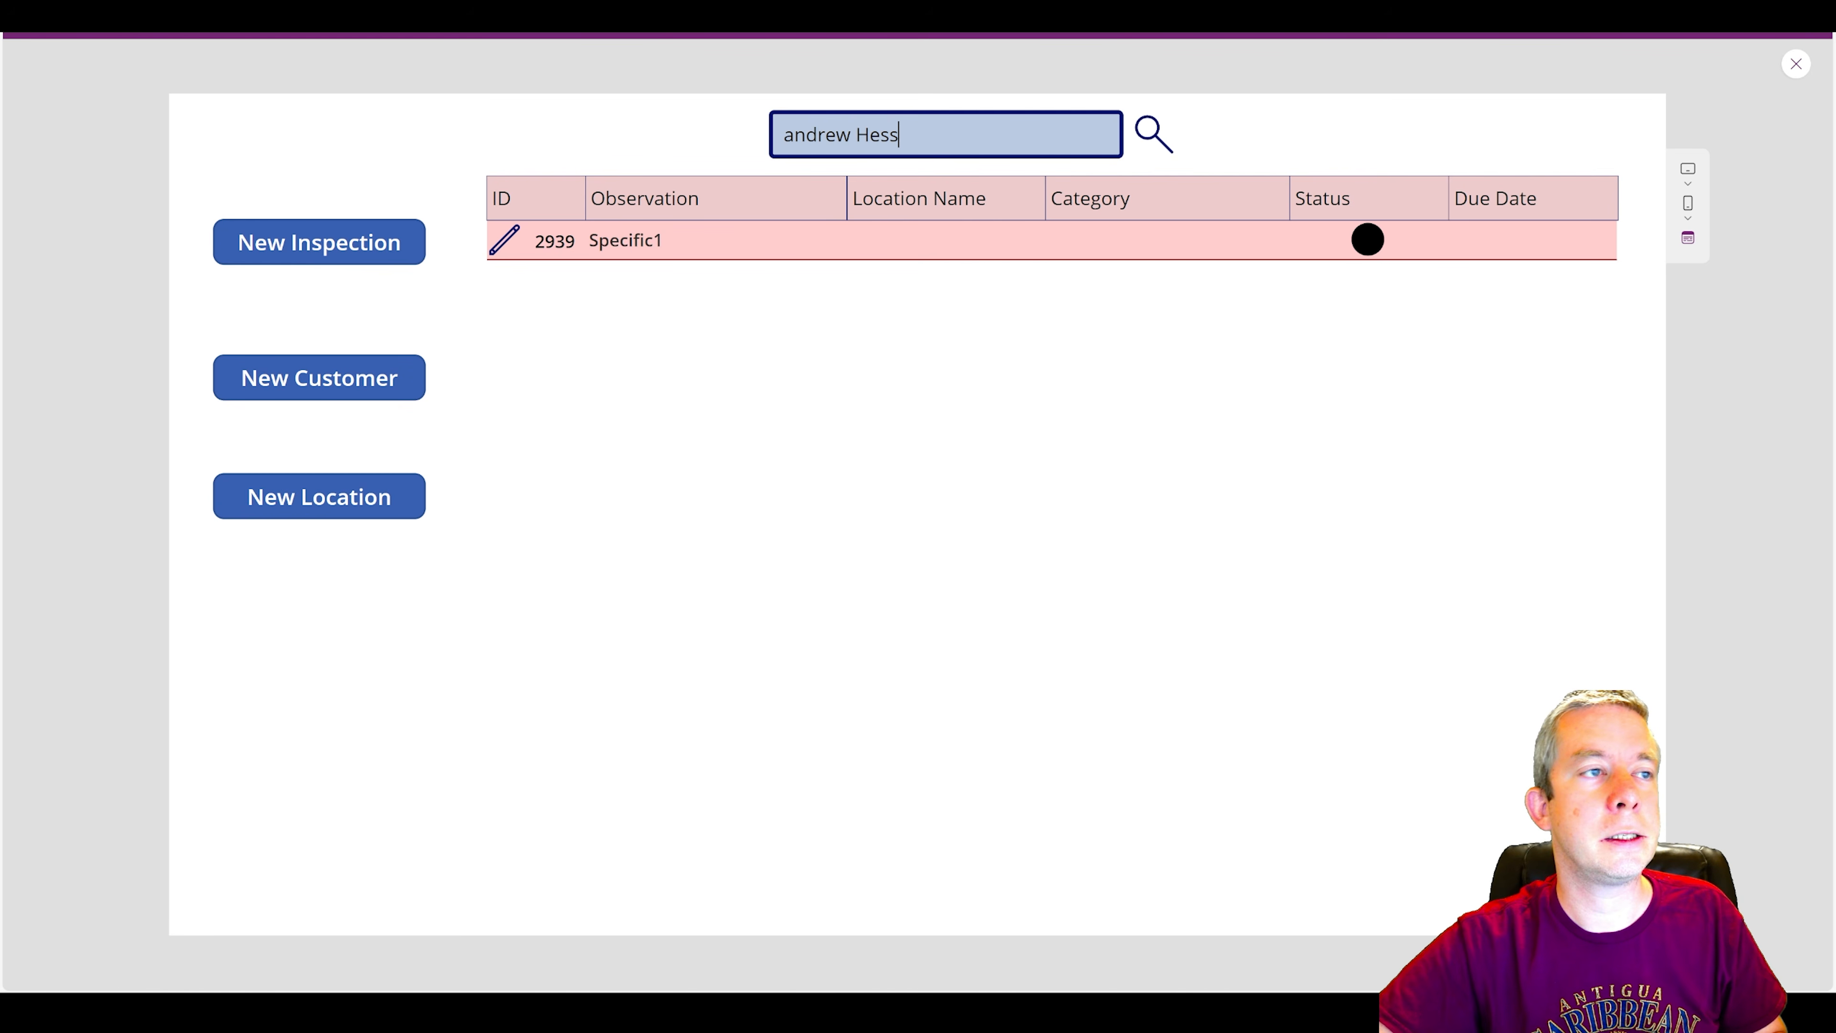
click(1202, 154)
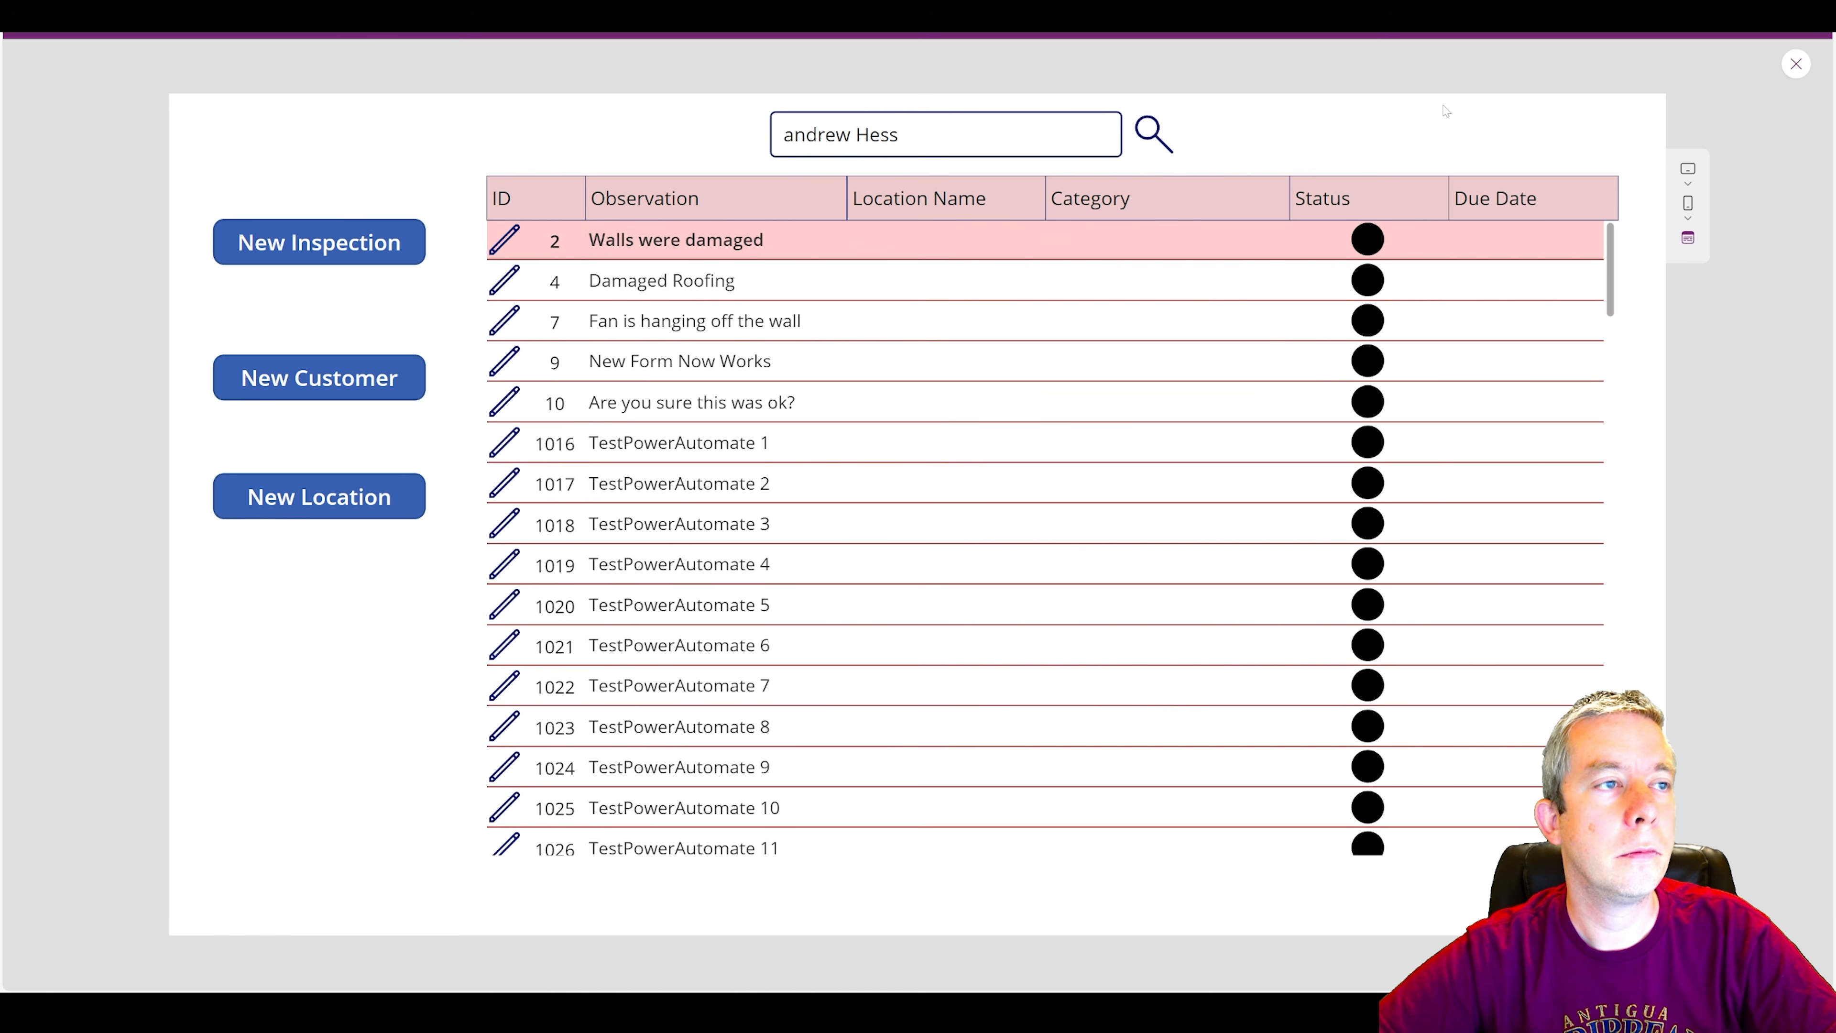
scroll(993, 503, down, 20)
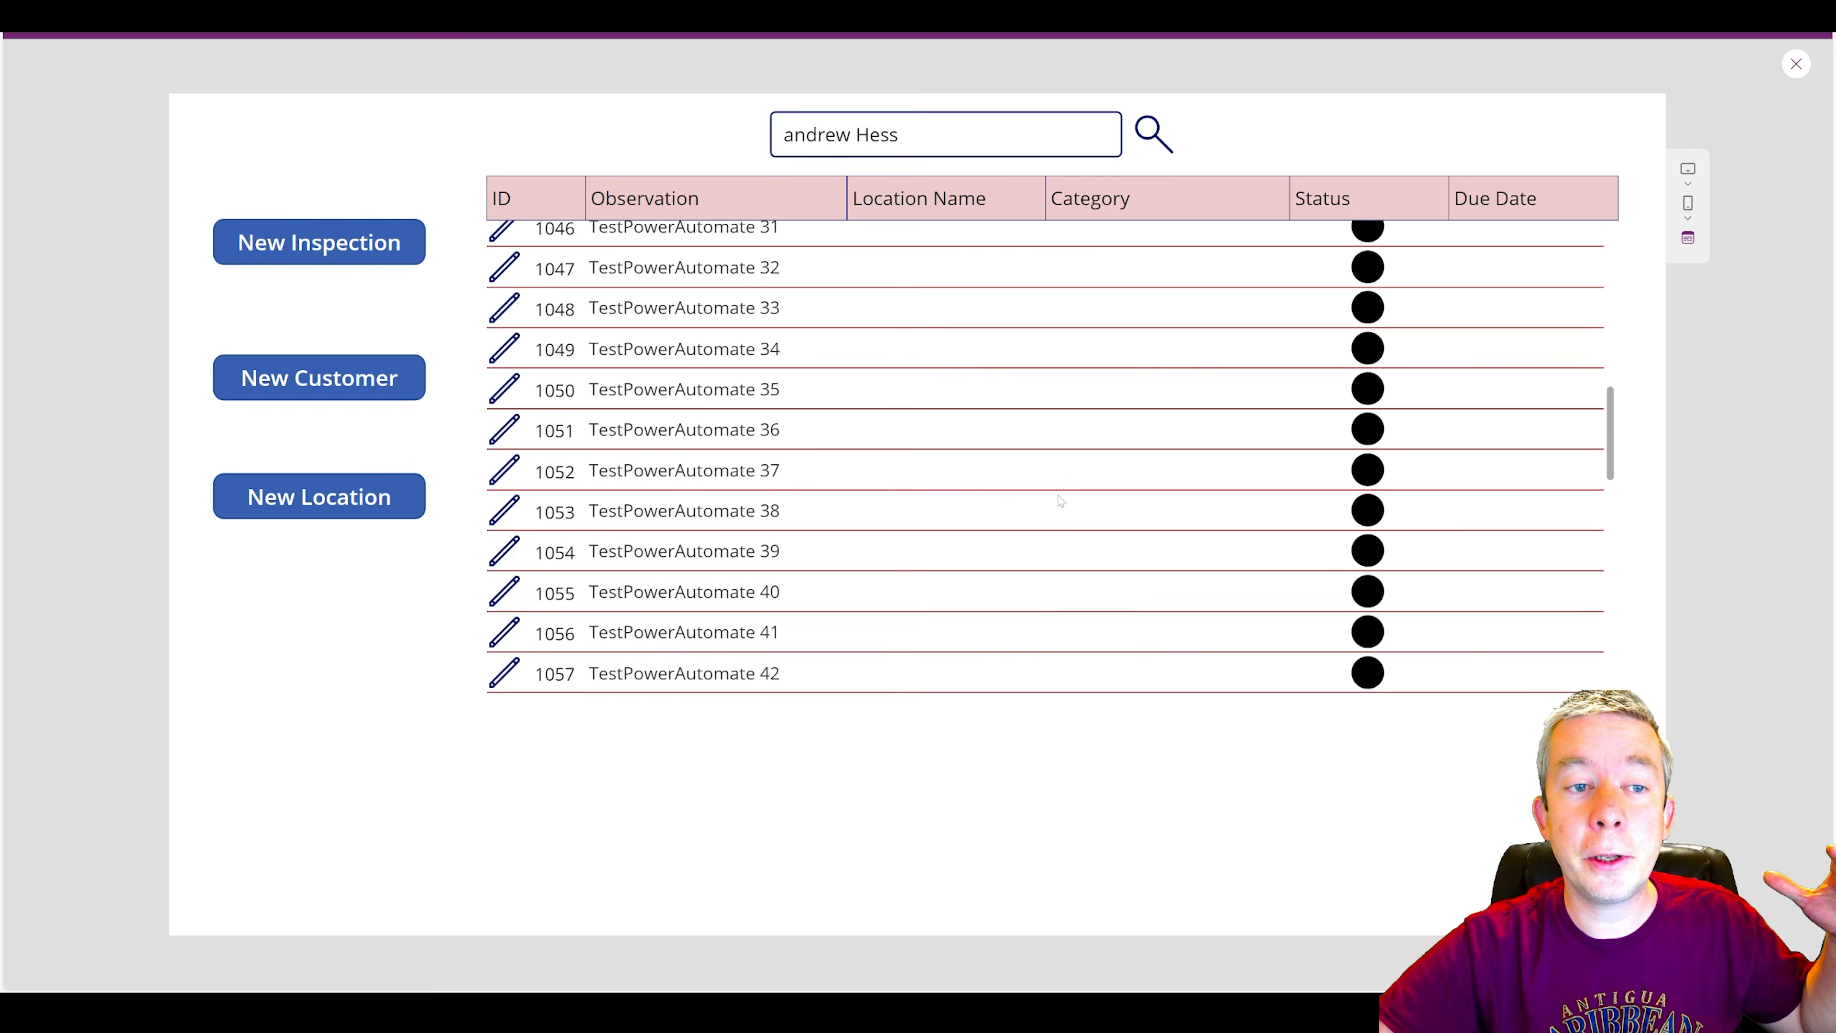
scroll(993, 504, down, 2)
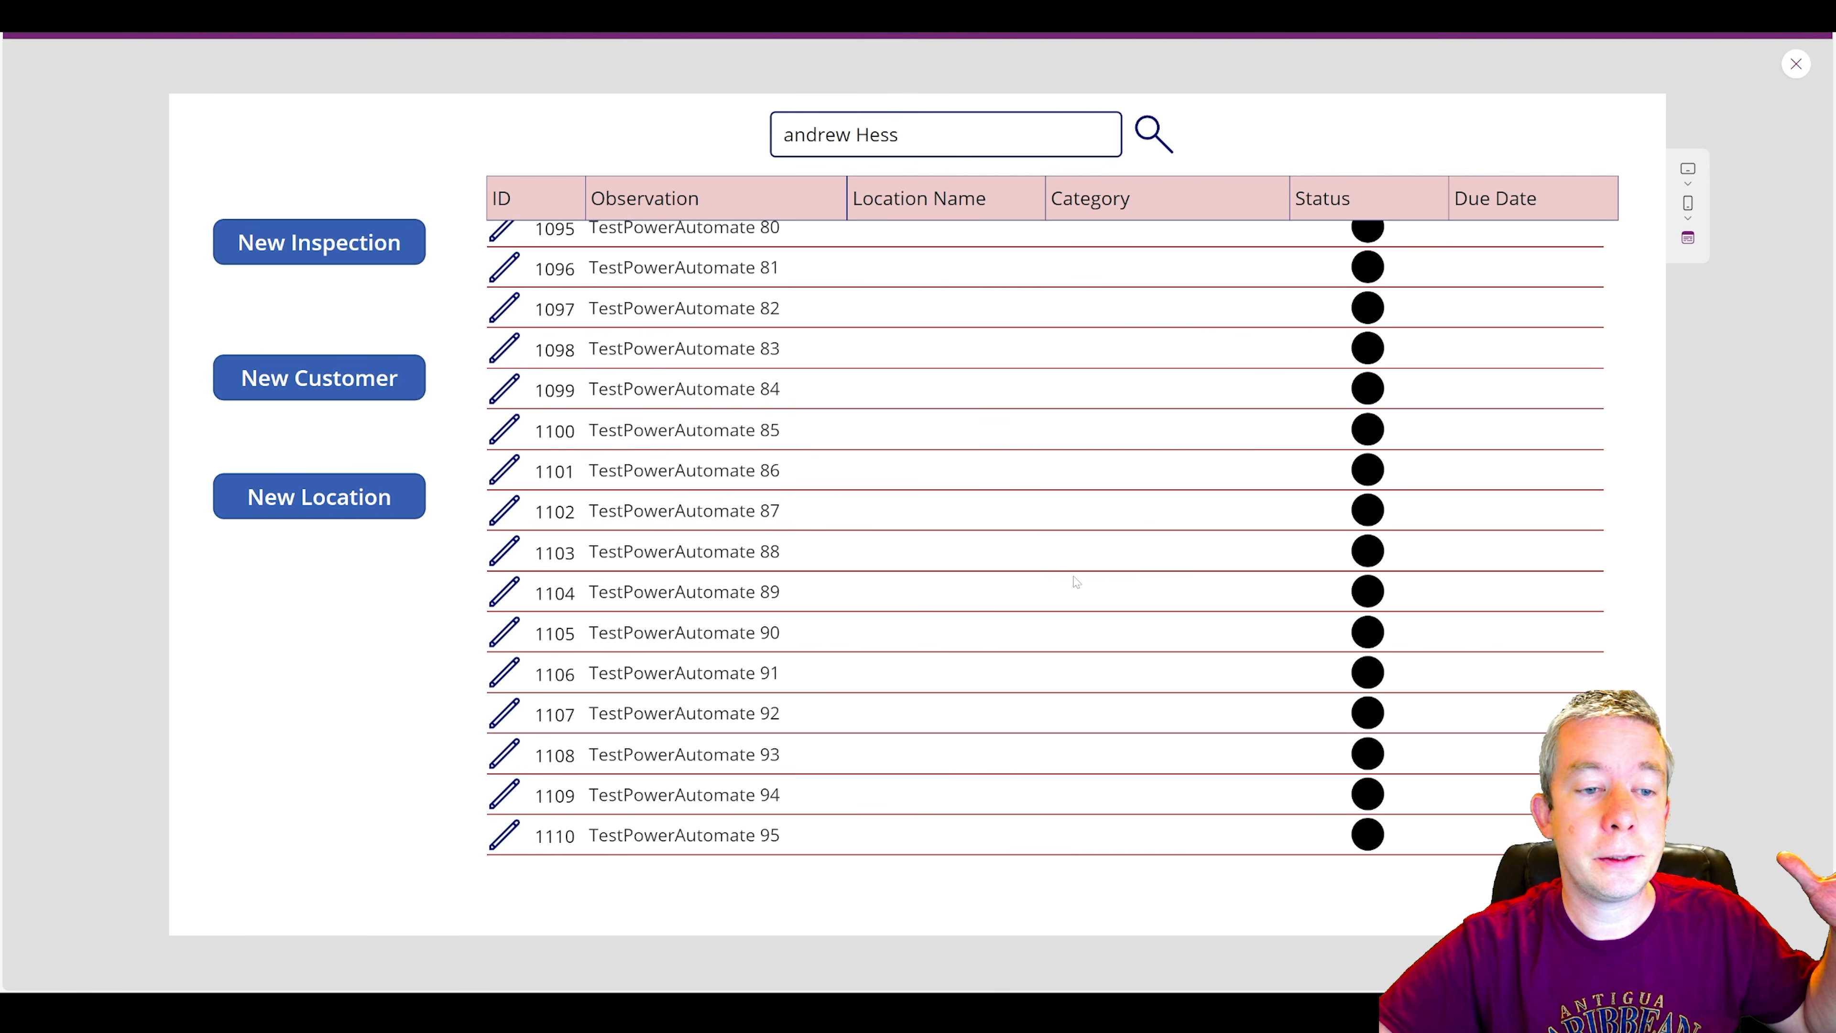
scroll(1029, 587, up, 20)
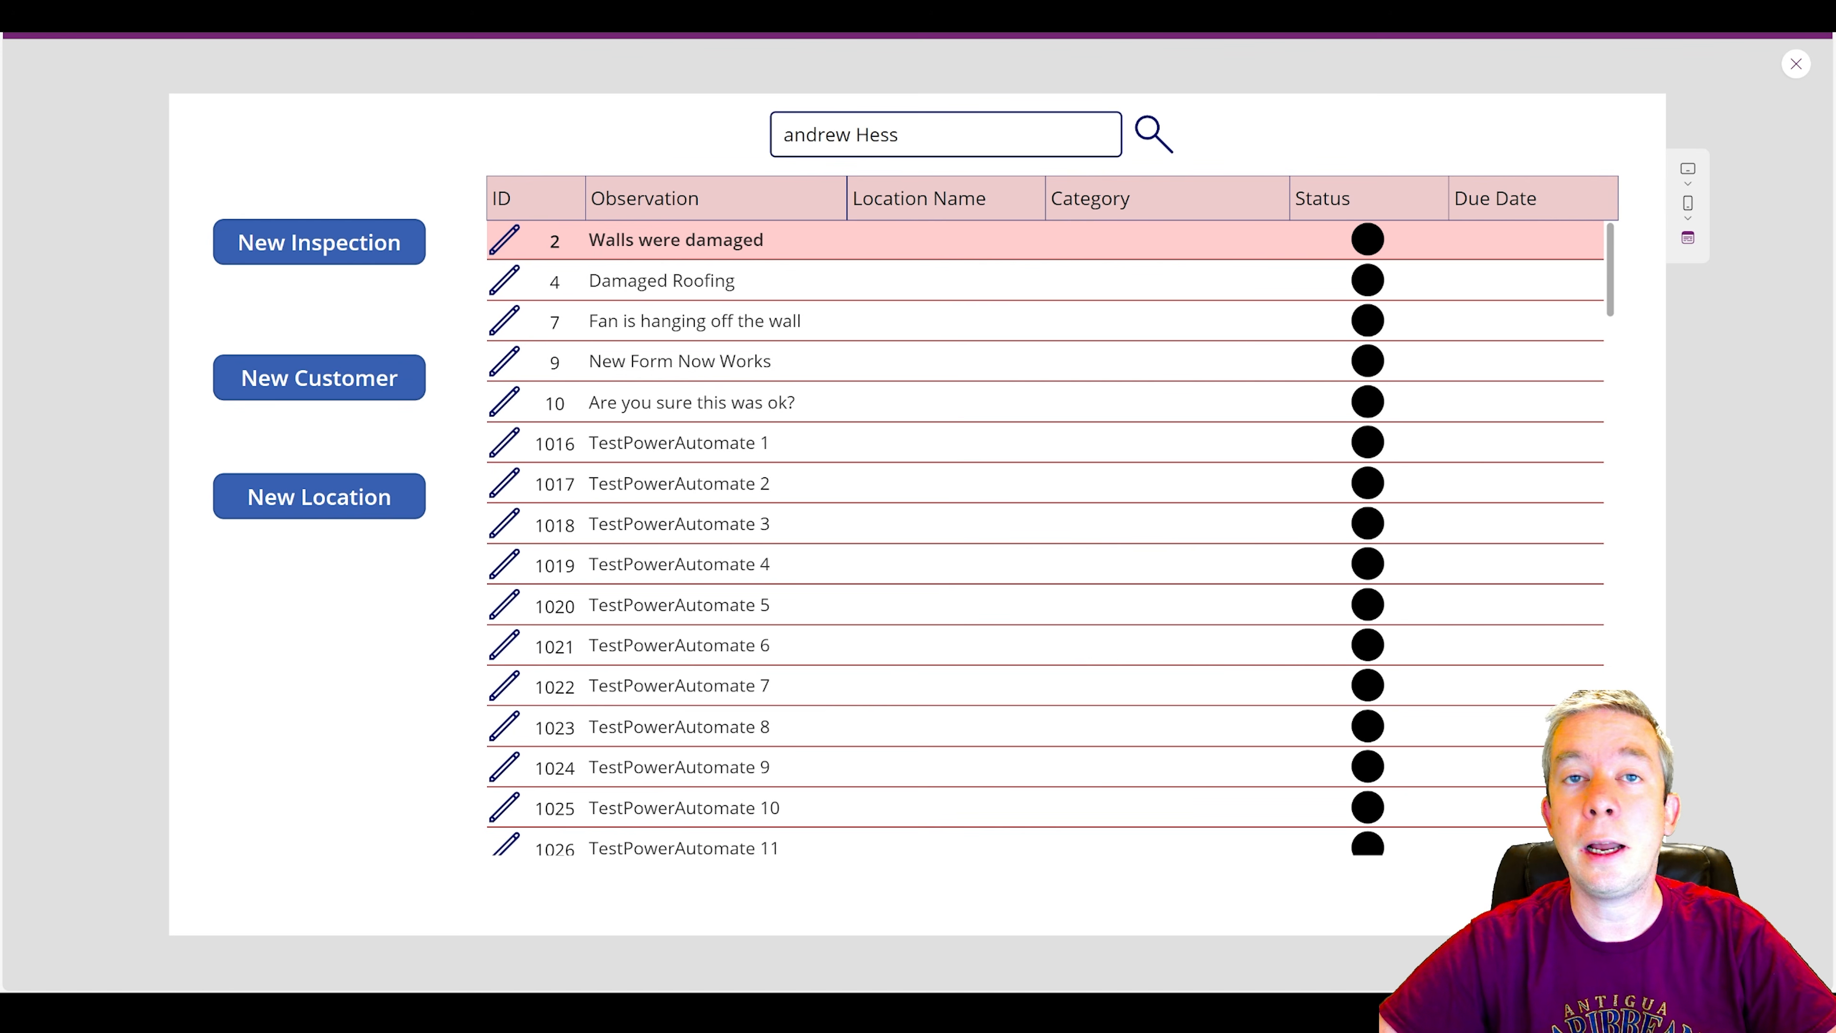
Close the preview and add a LocationName field set to Value.LocationName to the search icon's ForAll record.
click(1795, 64)
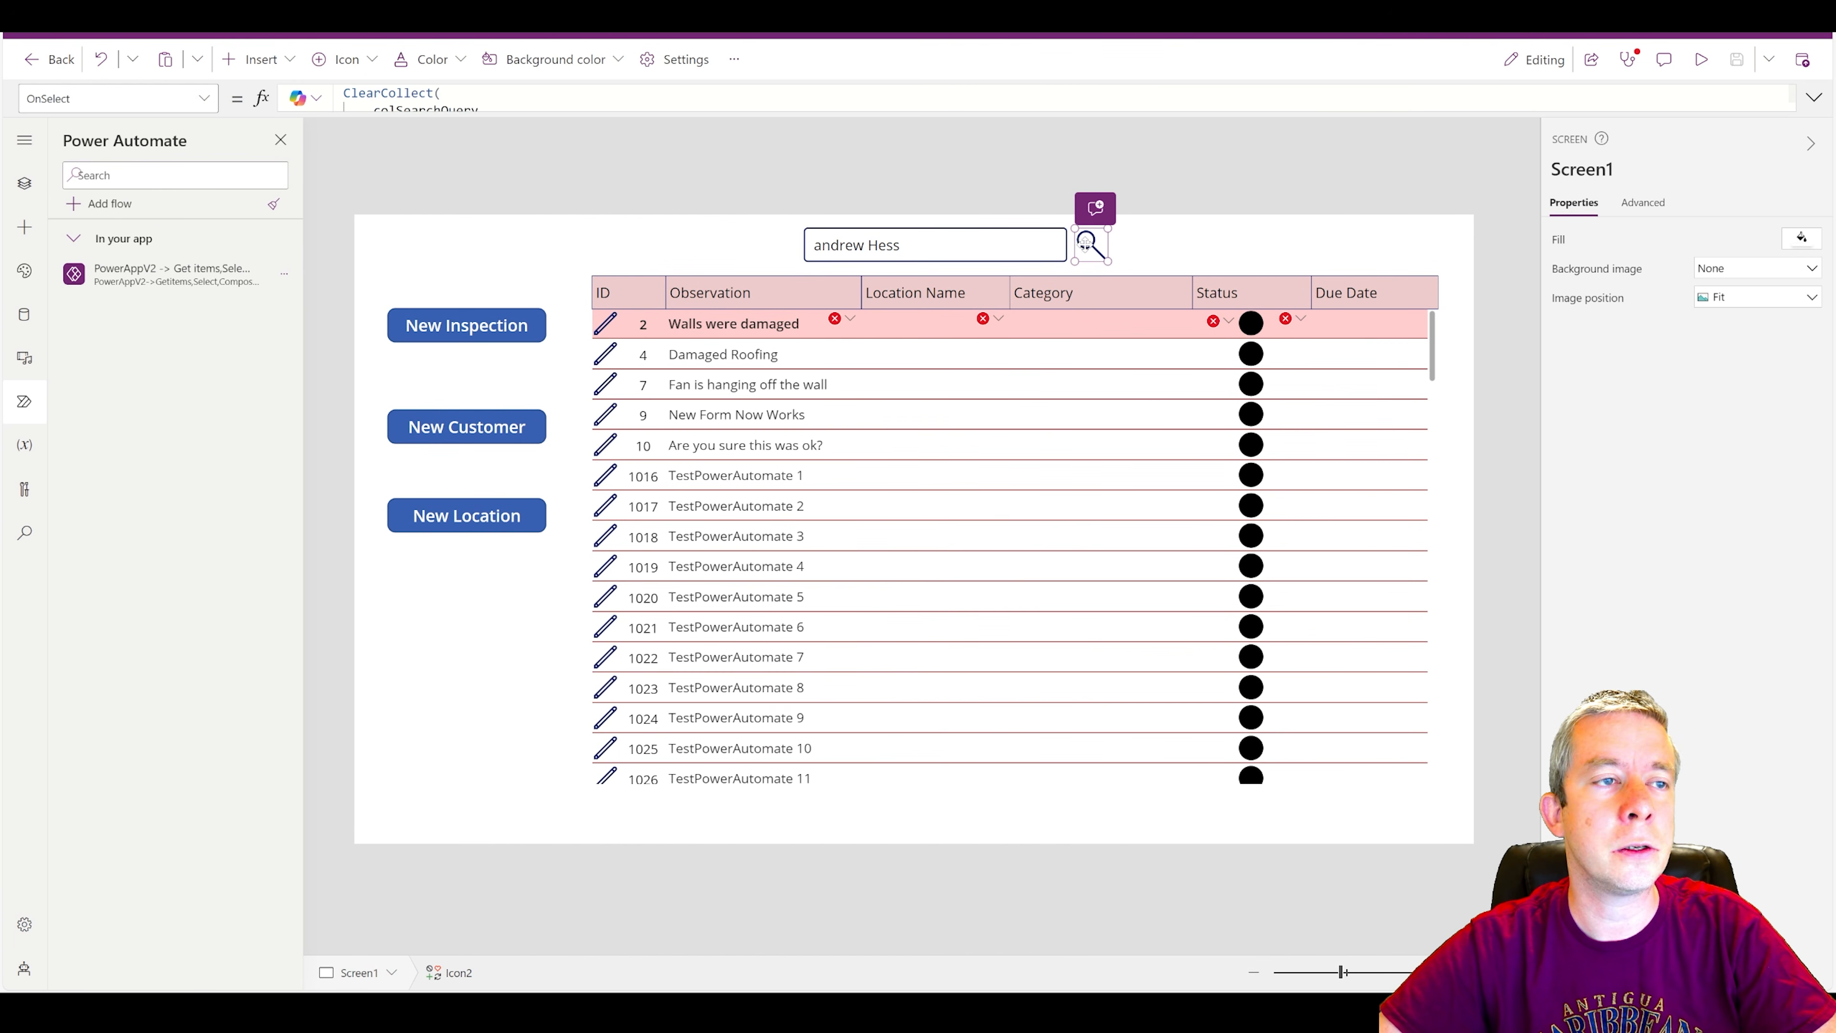
click(1802, 102)
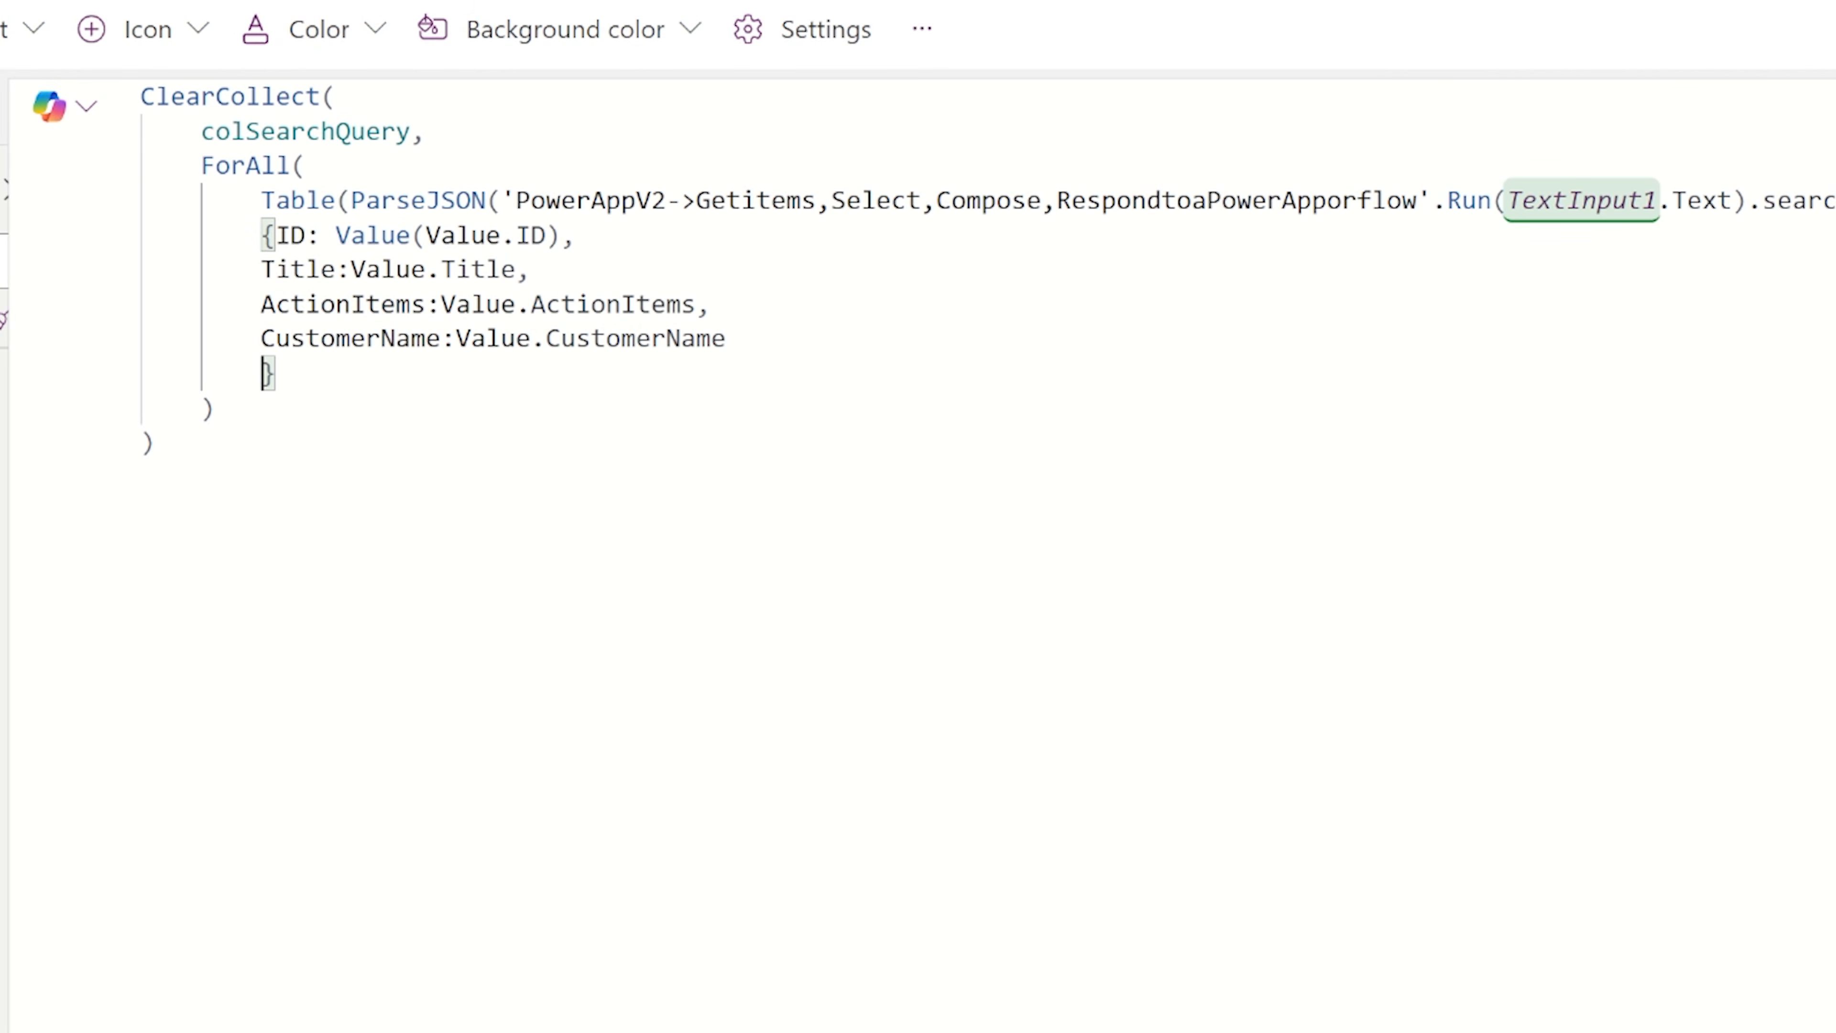
text(LocationName:)
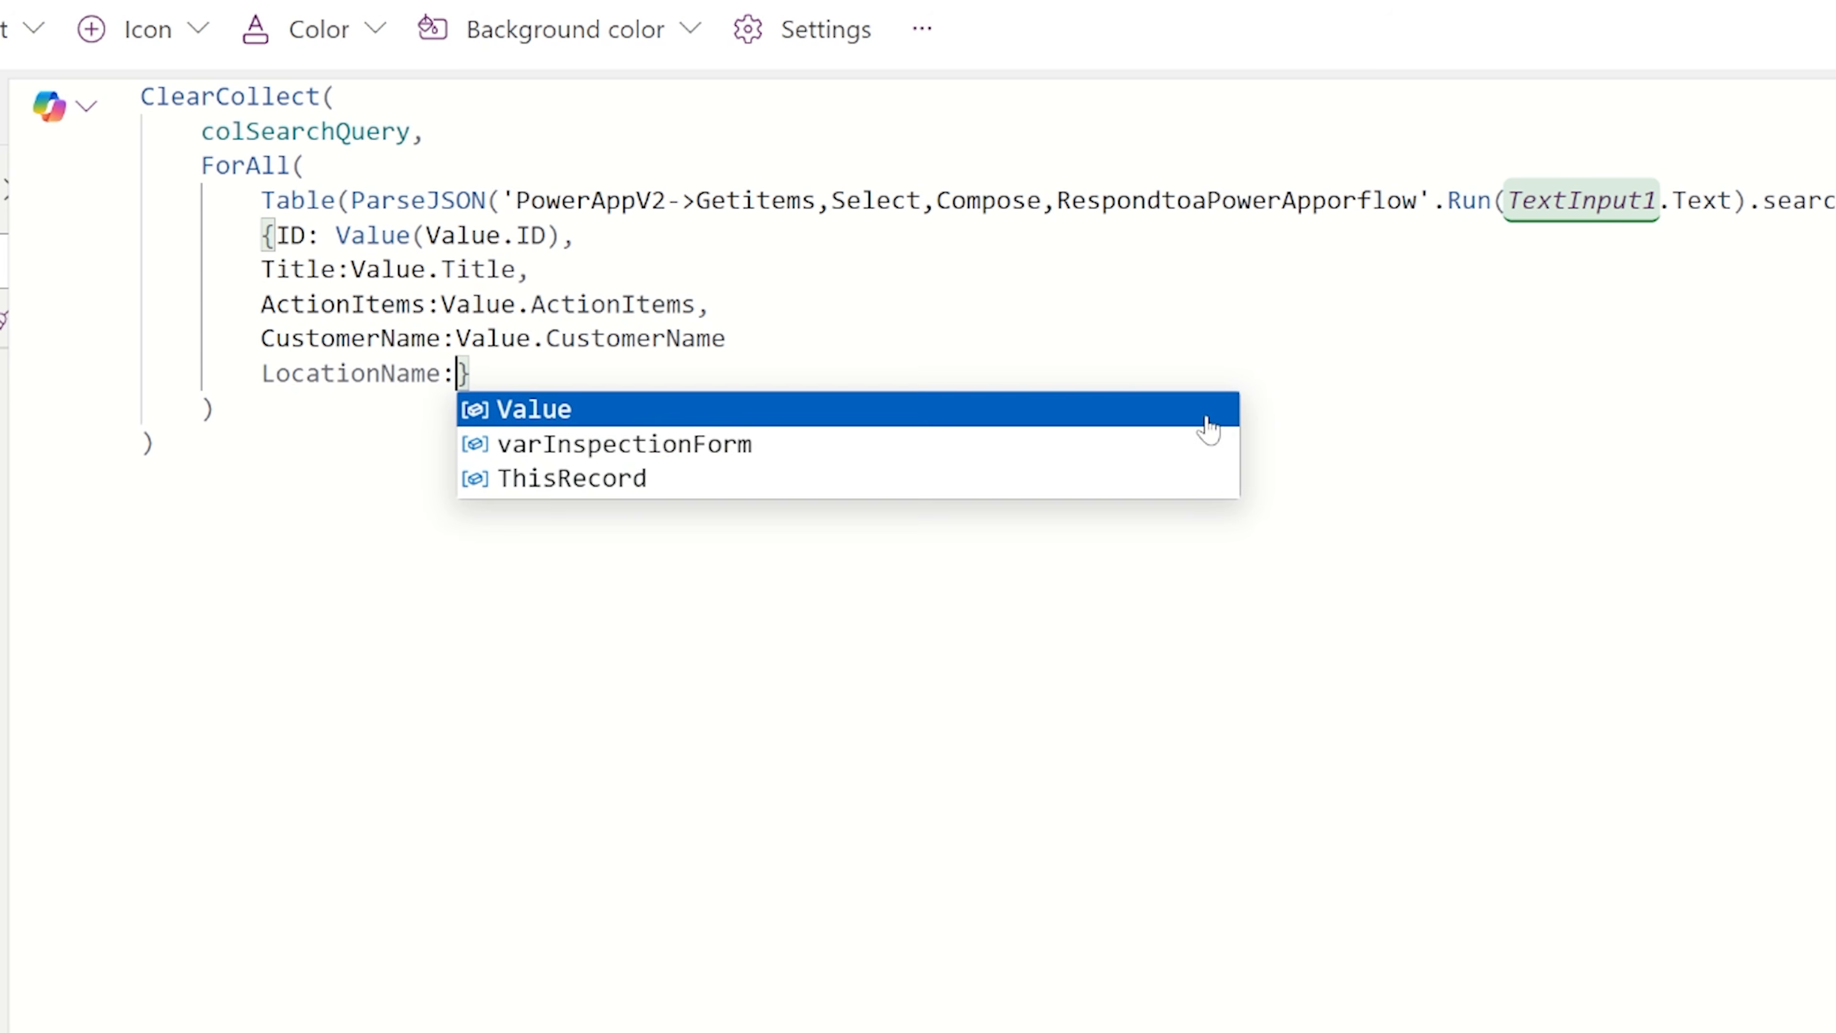
click(1206, 418)
text(.Lo)
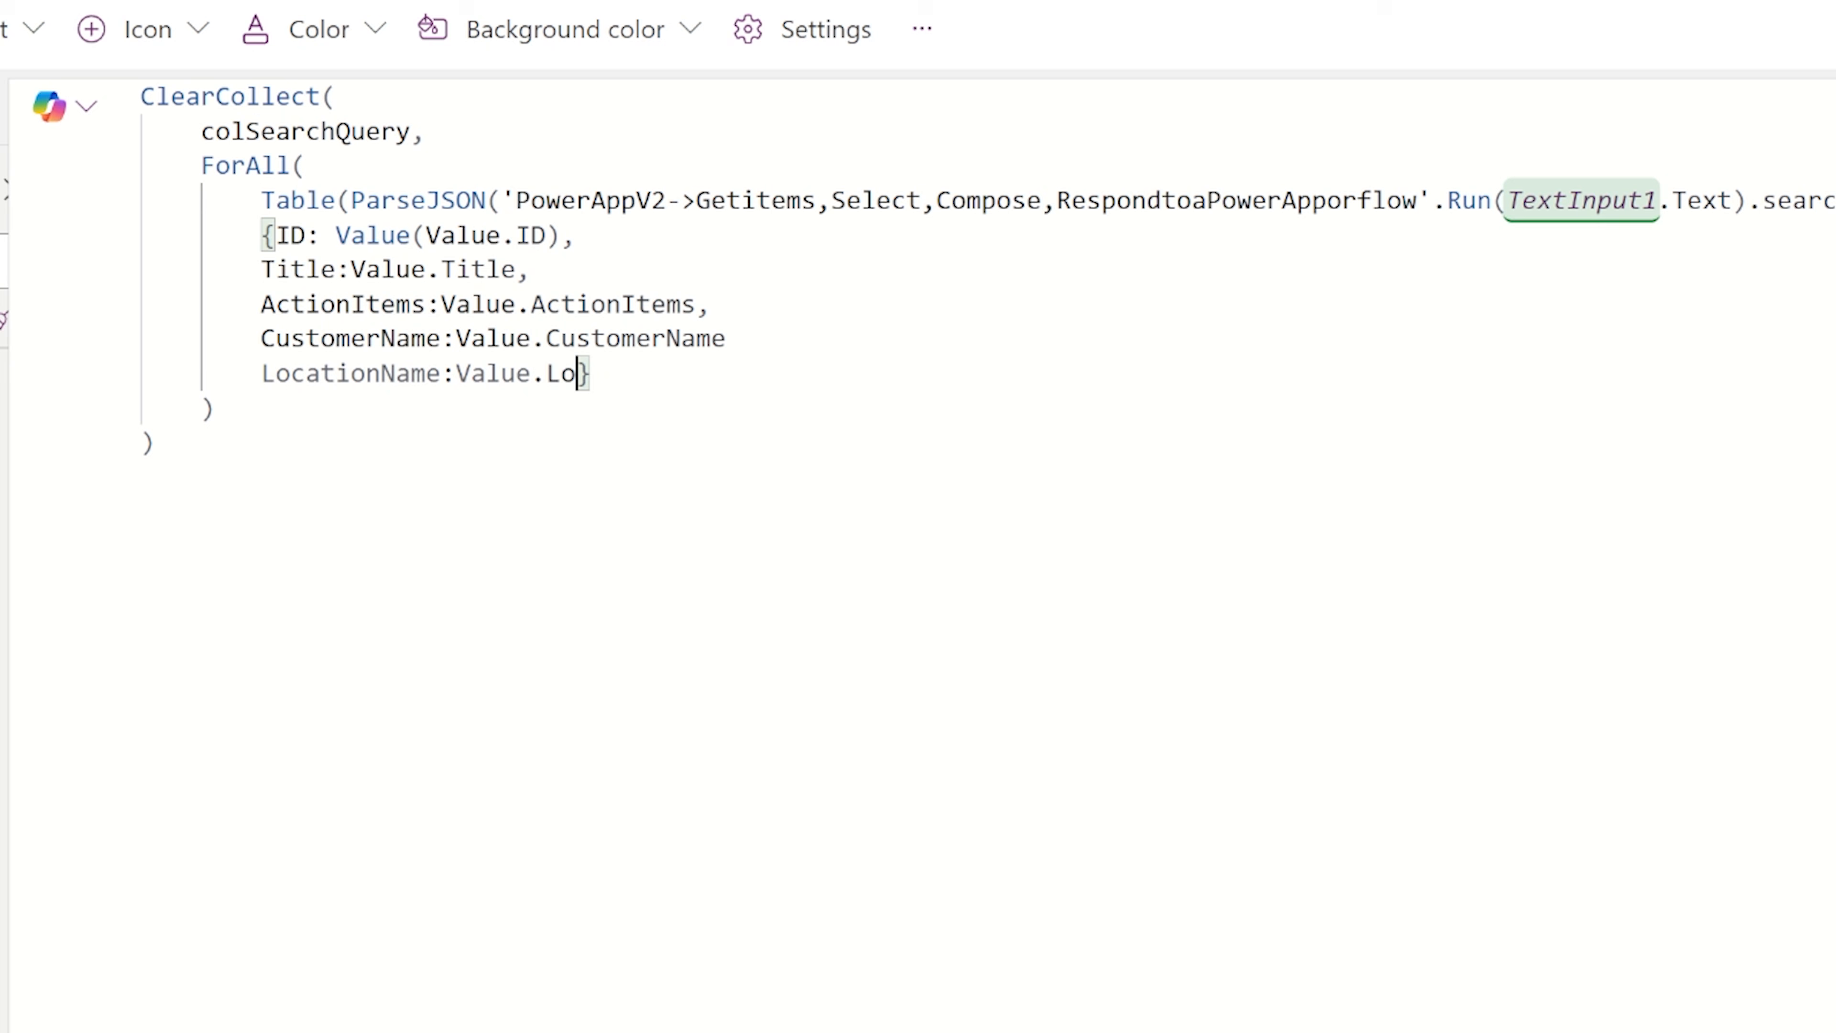
text(cationName)
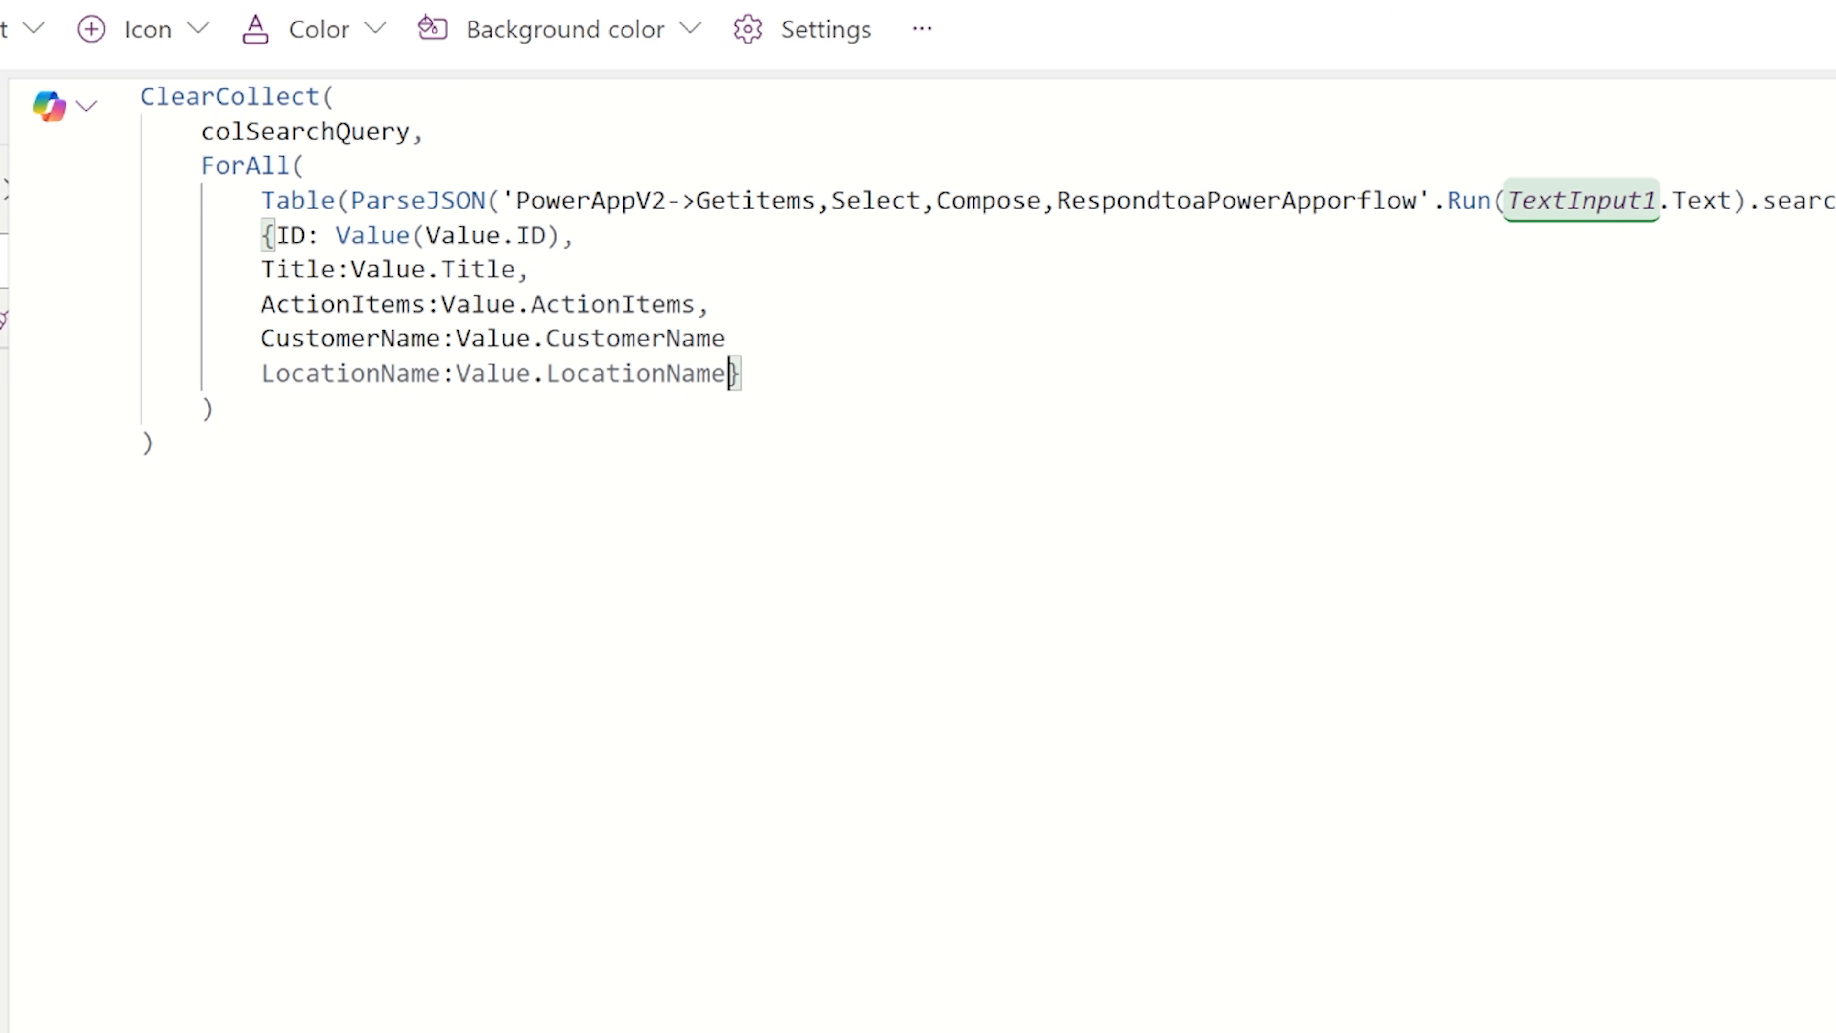
text(,)
click(730, 337)
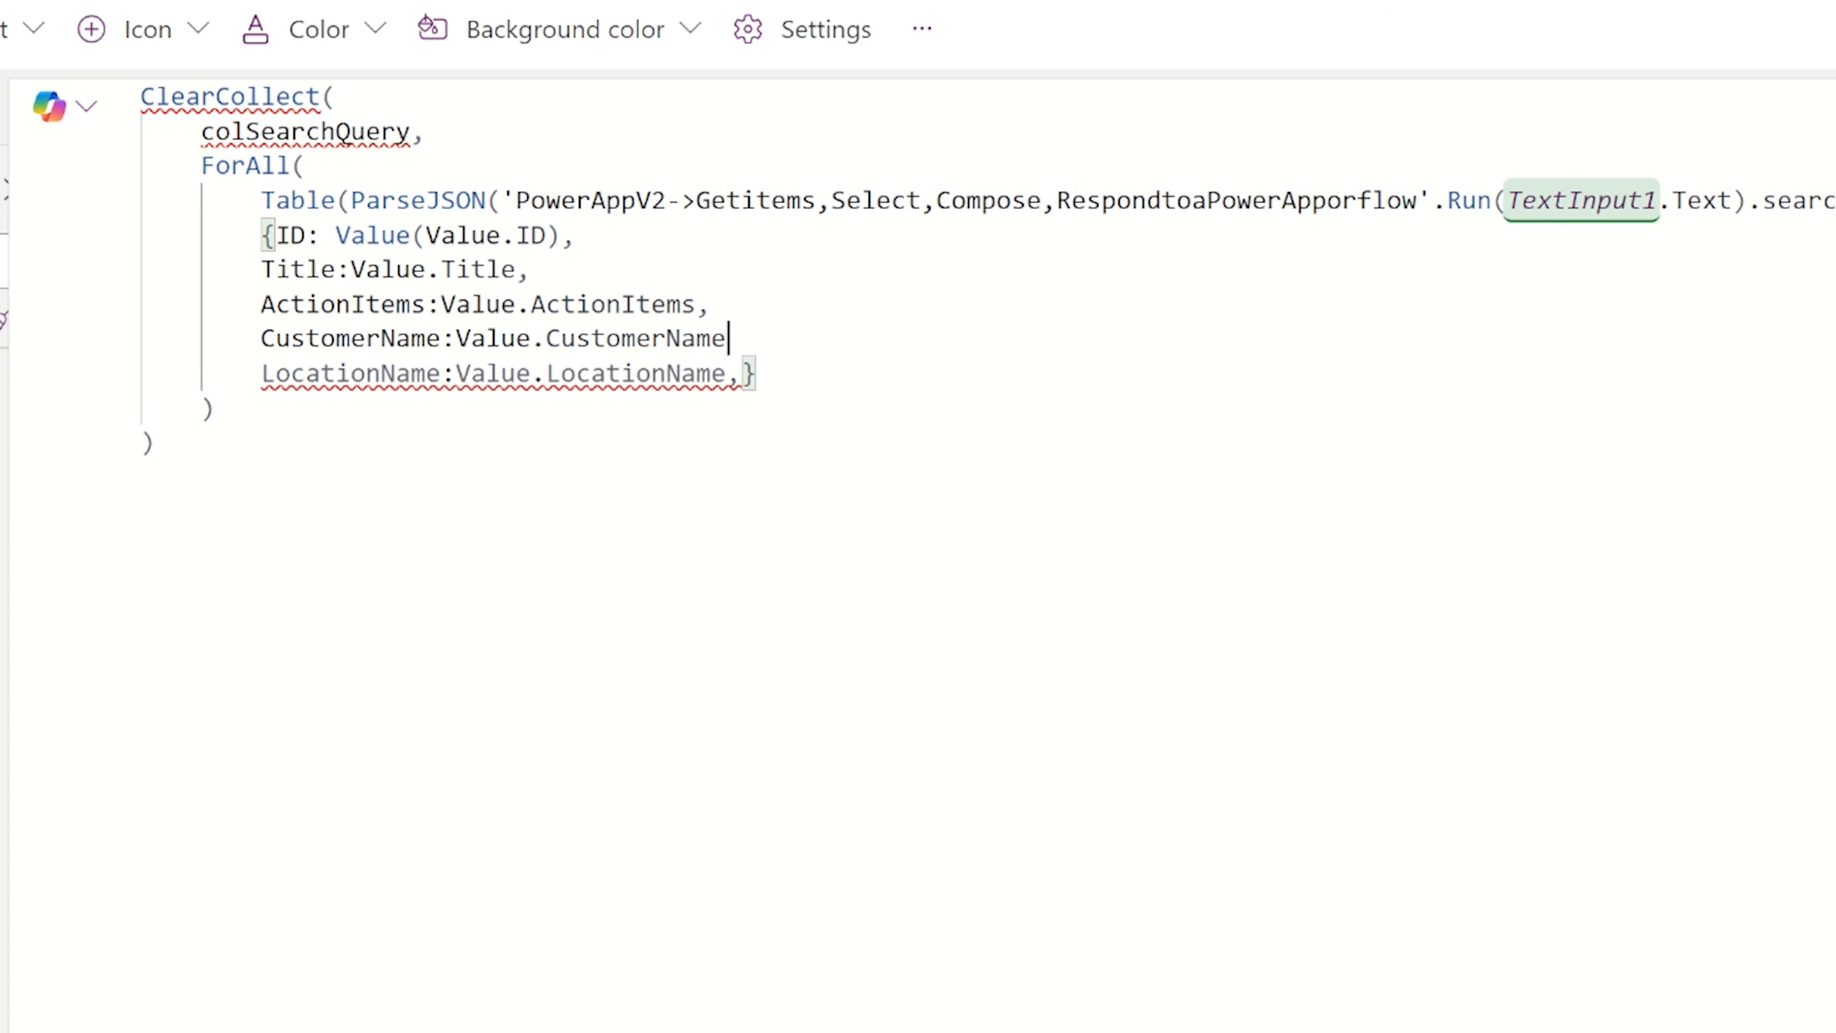
text(,)
click(683, 374)
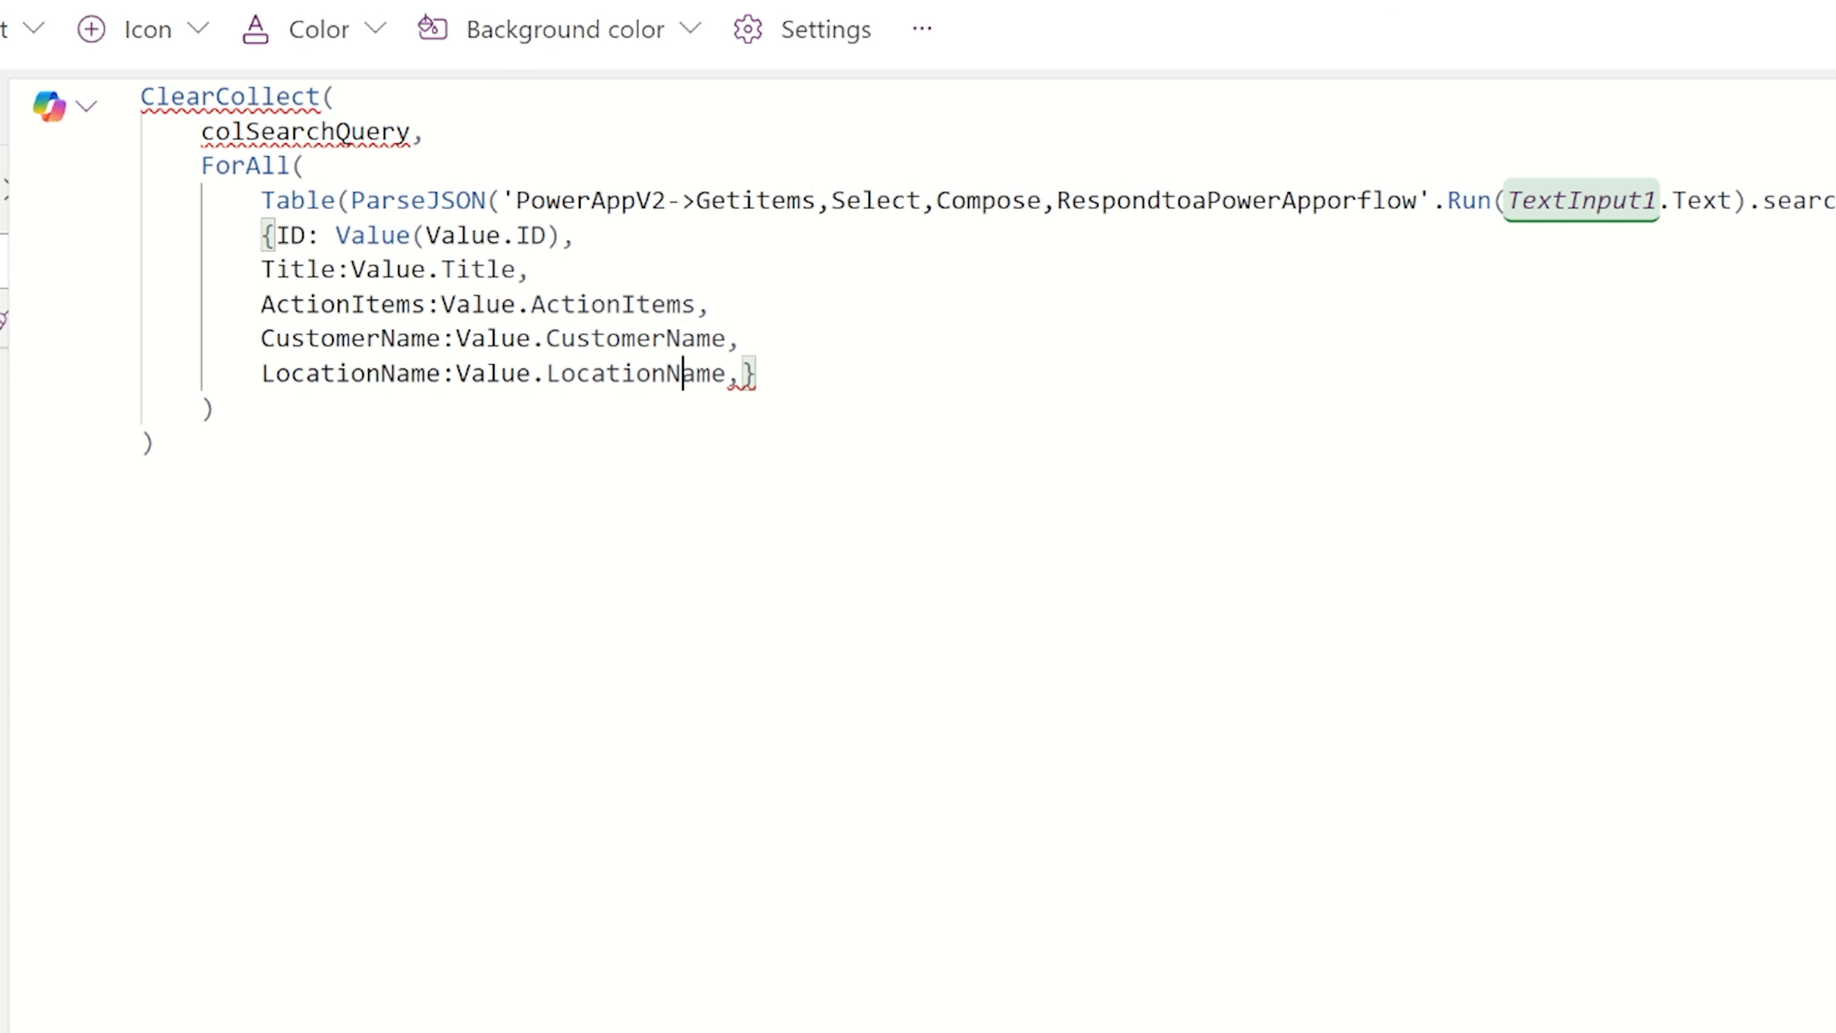
click(739, 373)
Add a Category field set to Value.Category to the ForAll record.
key(Return)
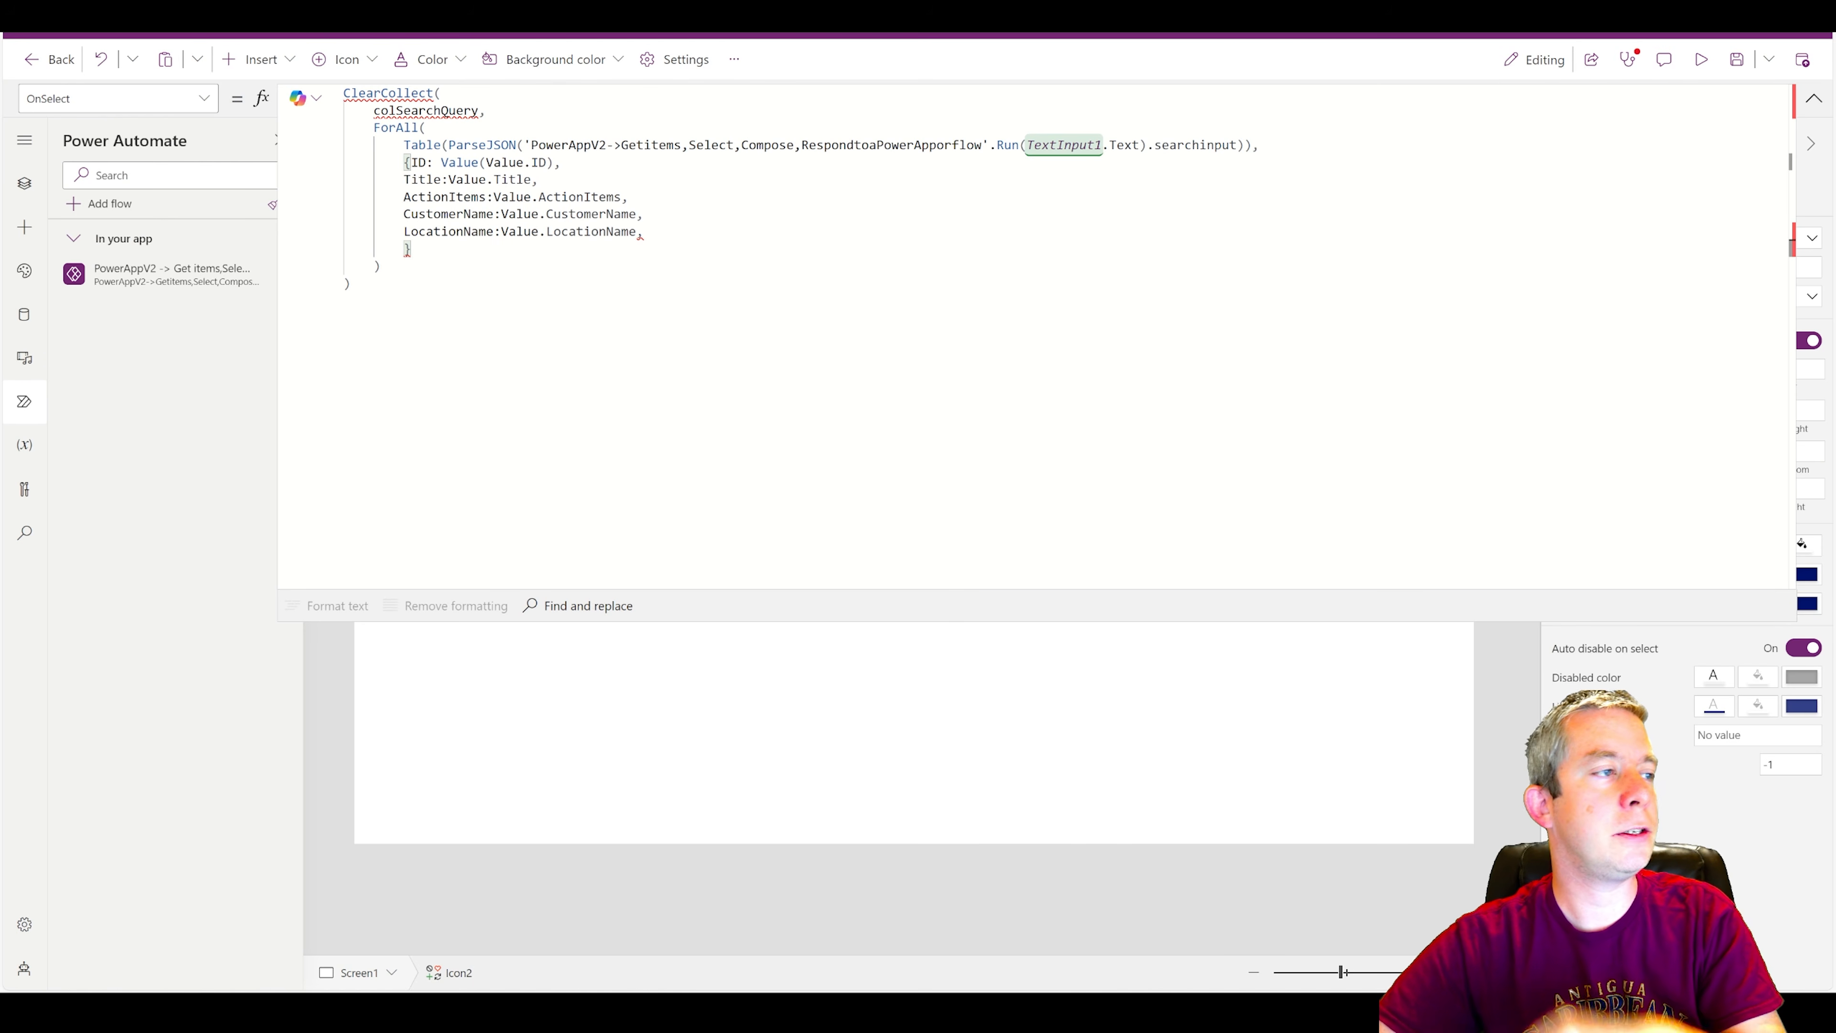
text(Category)
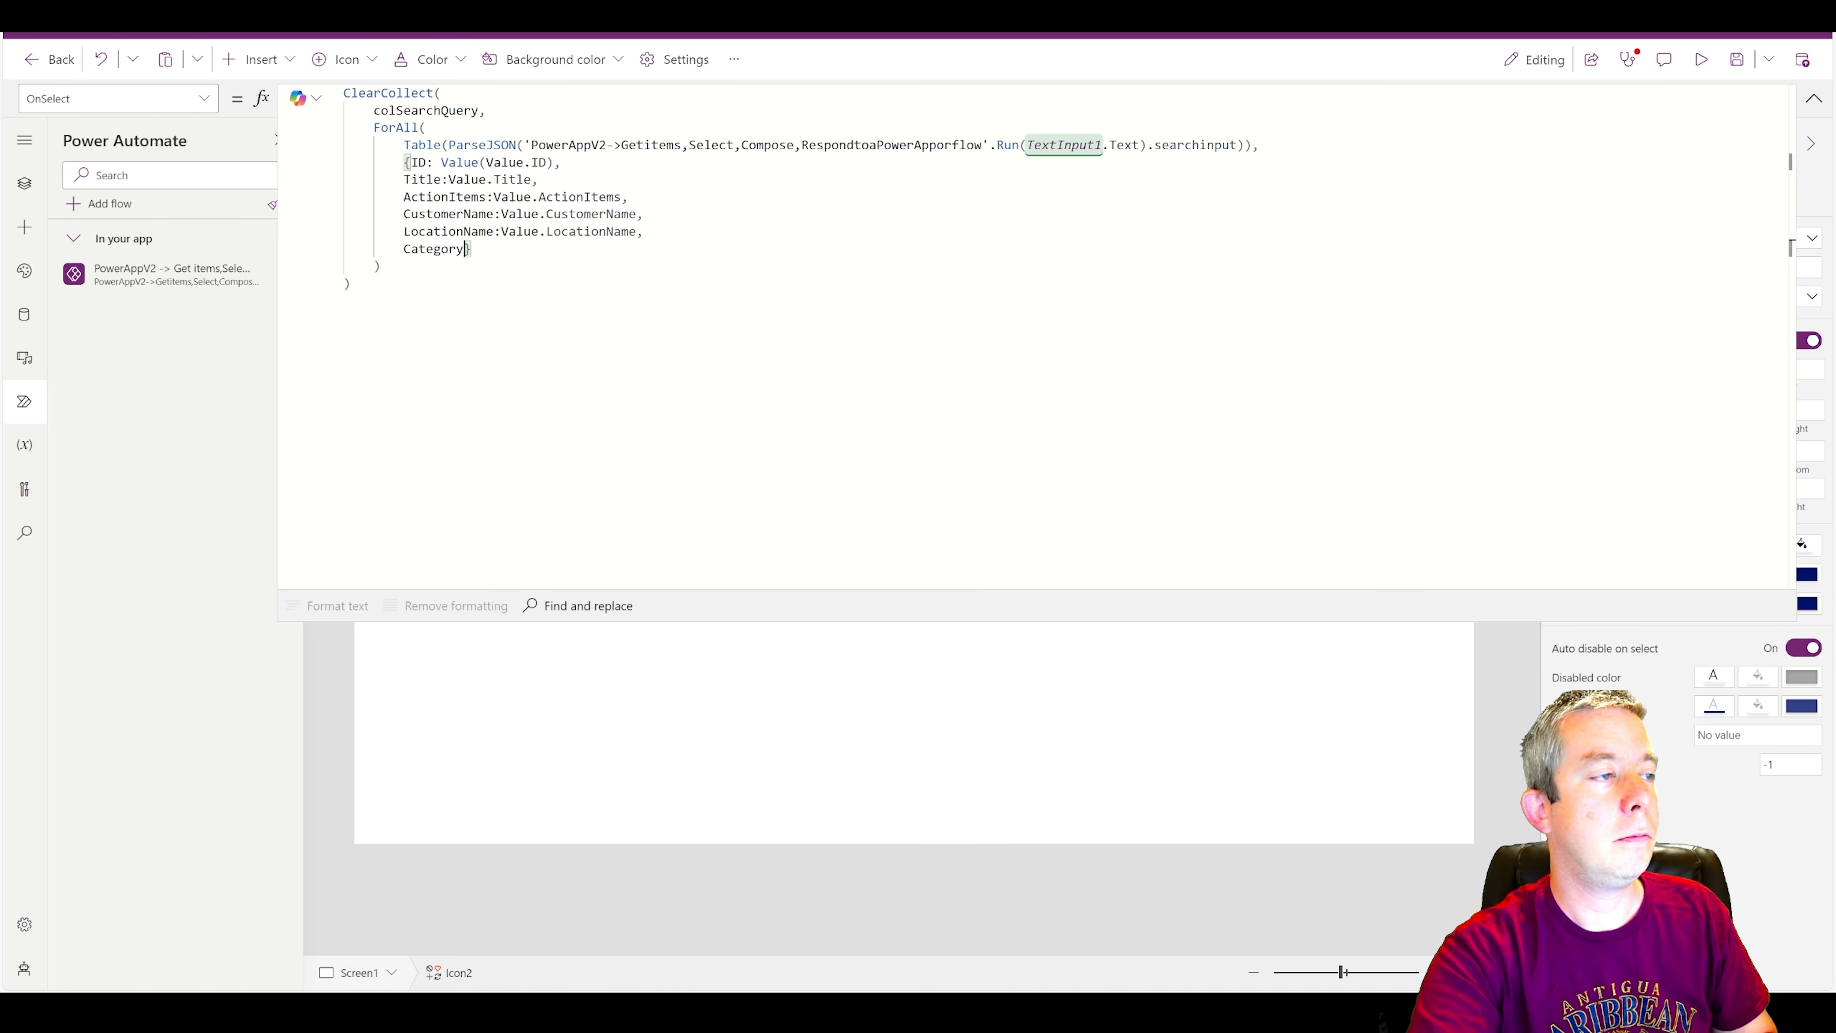
text(:Value.Catego)
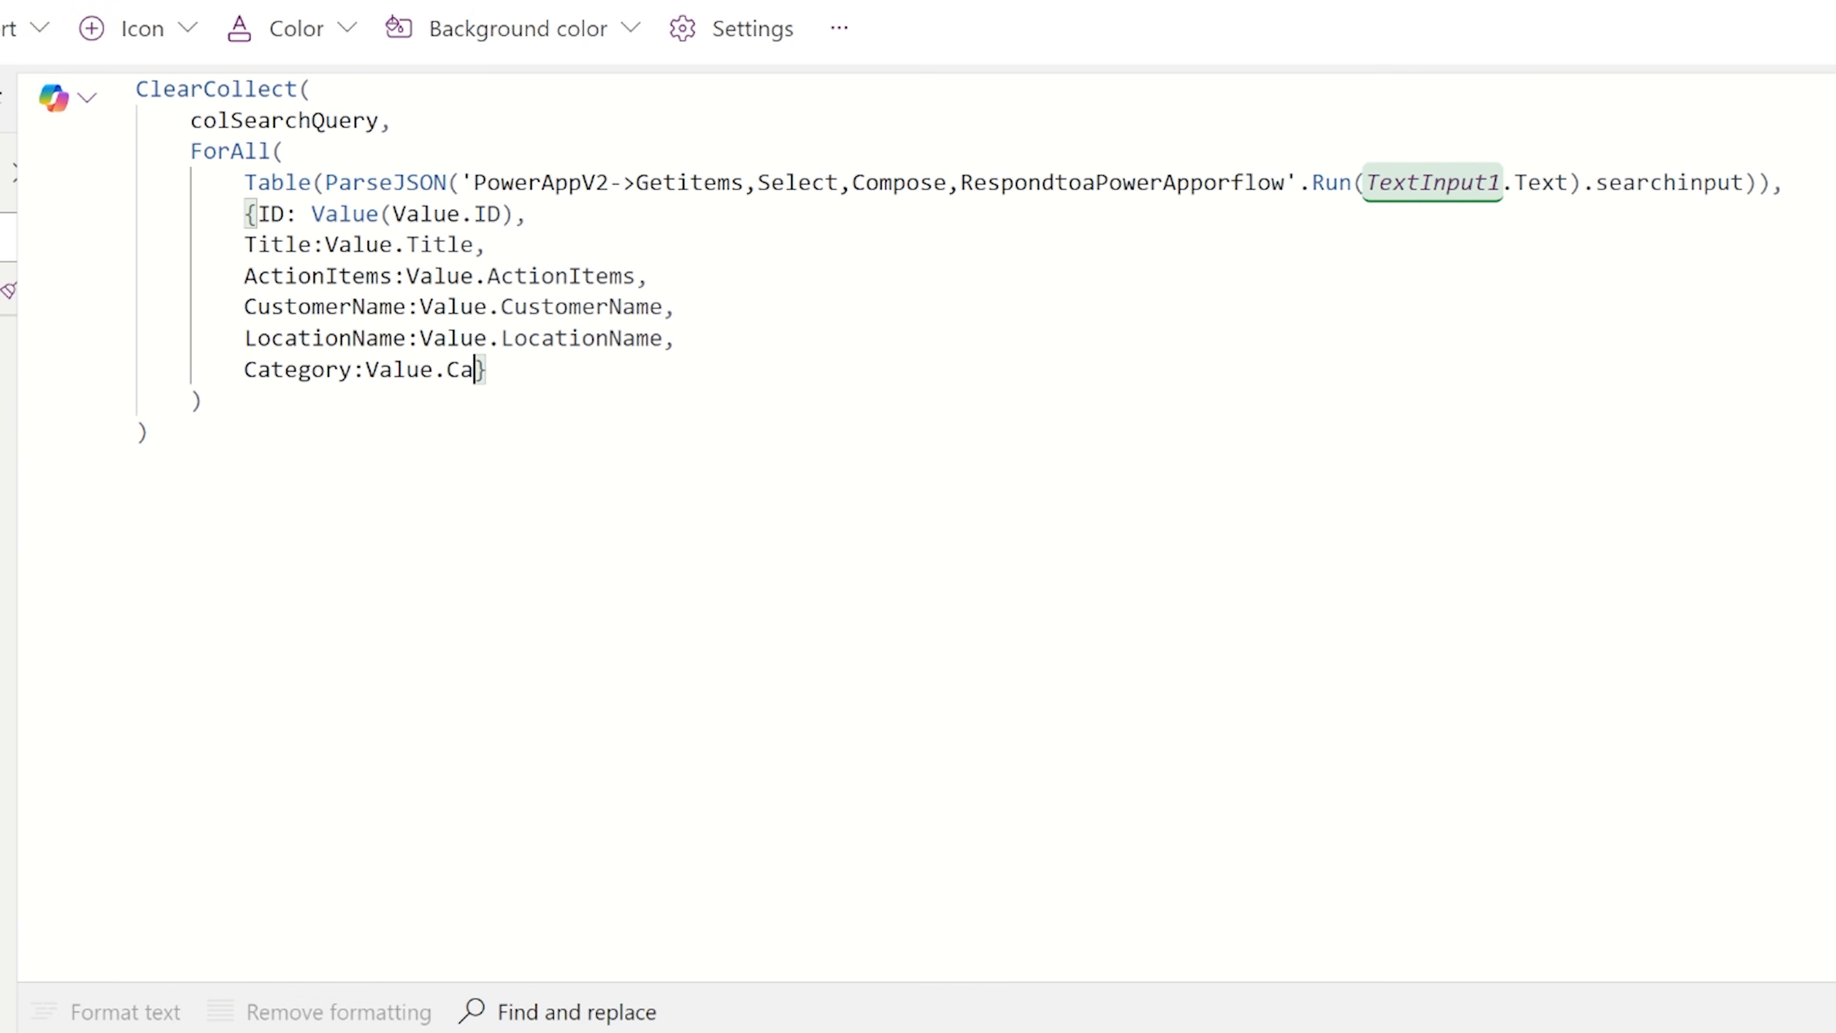
text(ry,ThisRecord)
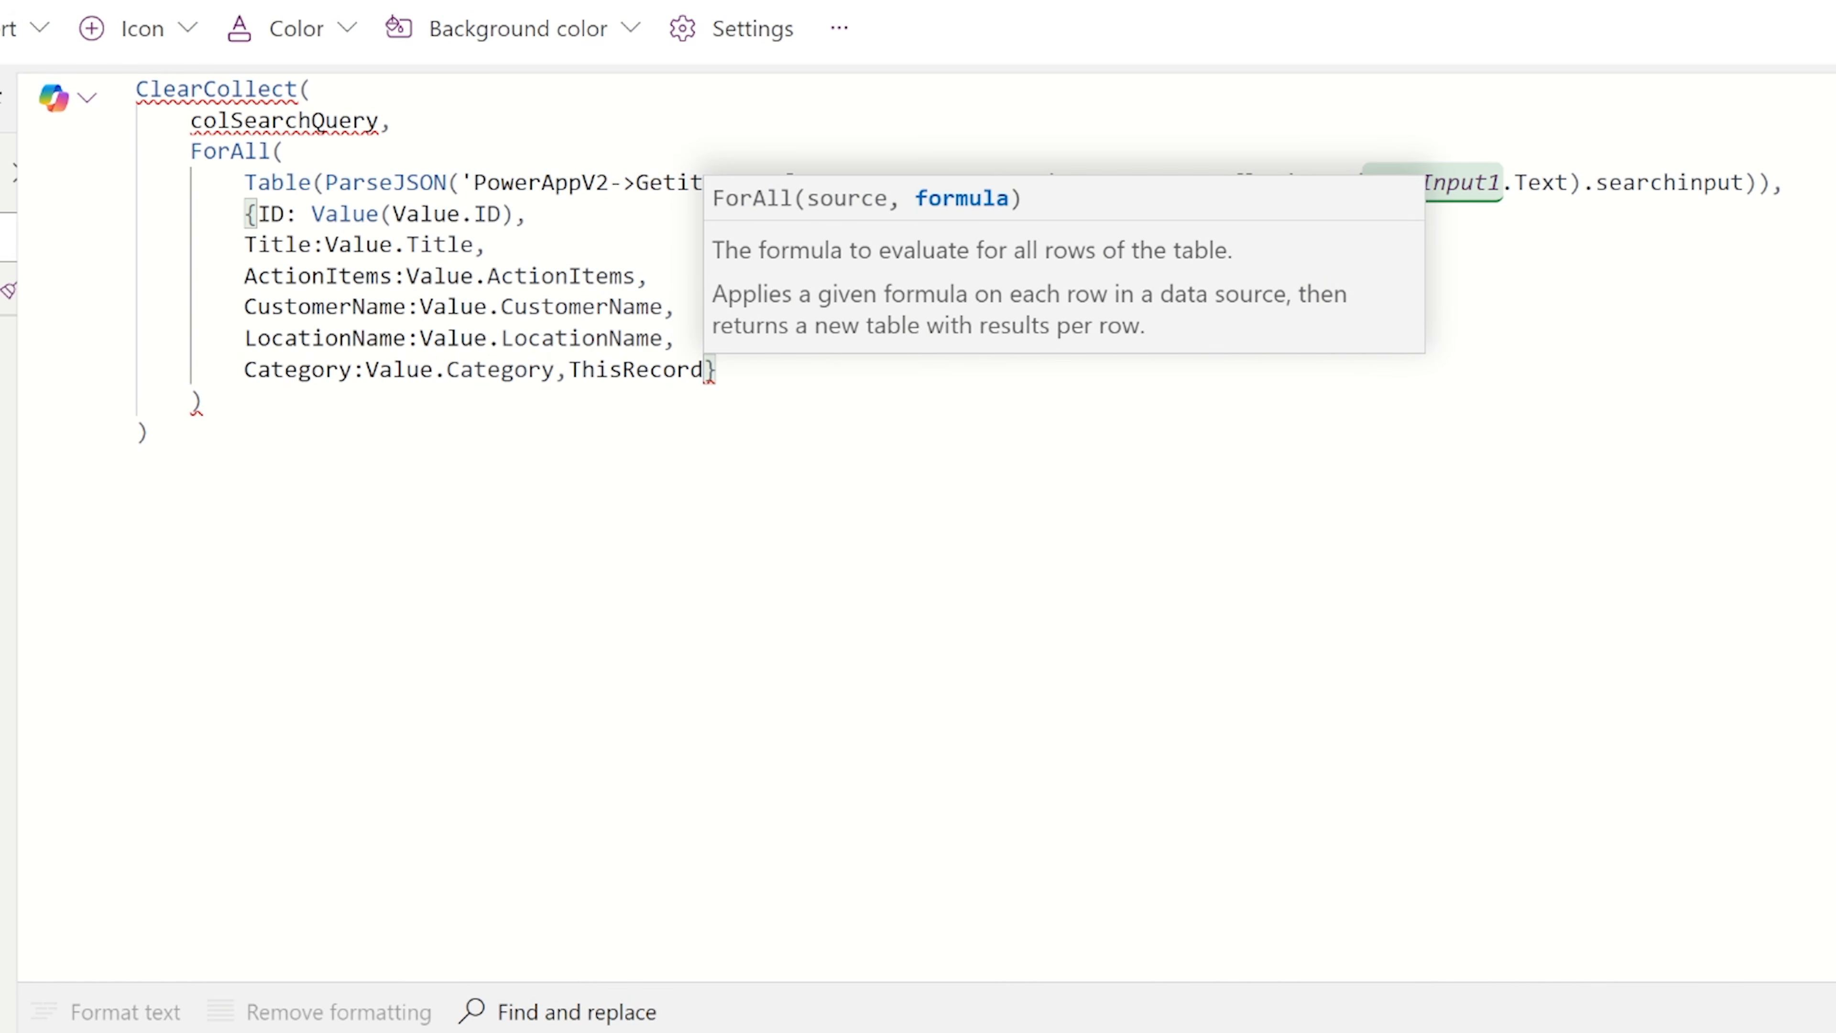
key(BackSpace)
key(BackSpace)
key(BackSpace)
key(BackSpace)
key(BackSpace)
key(BackSpace)
key(BackSpace)
key(BackSpace)
key(BackSpace)
key(BackSpace)
key(BackSpace)
Add a Status field set to Value.Status and a Date field set to Value.Date to the ForAll record.
key(Return)
key(ctrl+v)
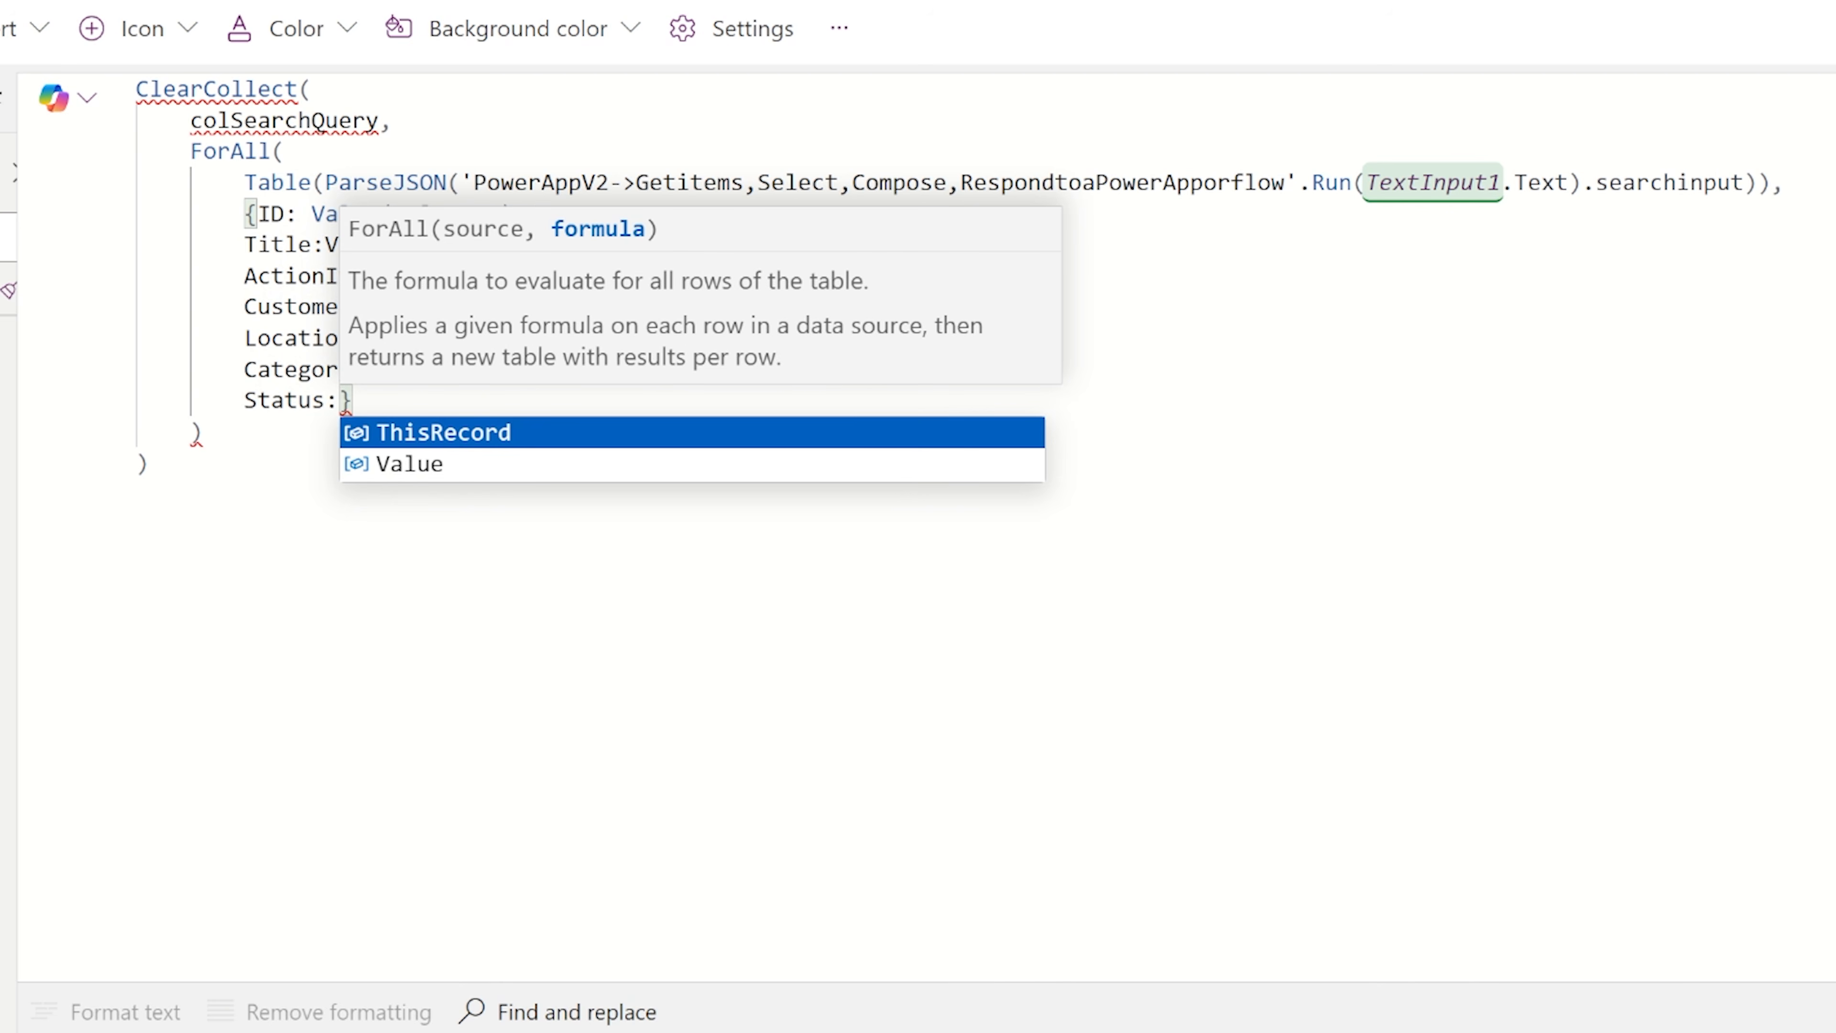
text(Value.Status)
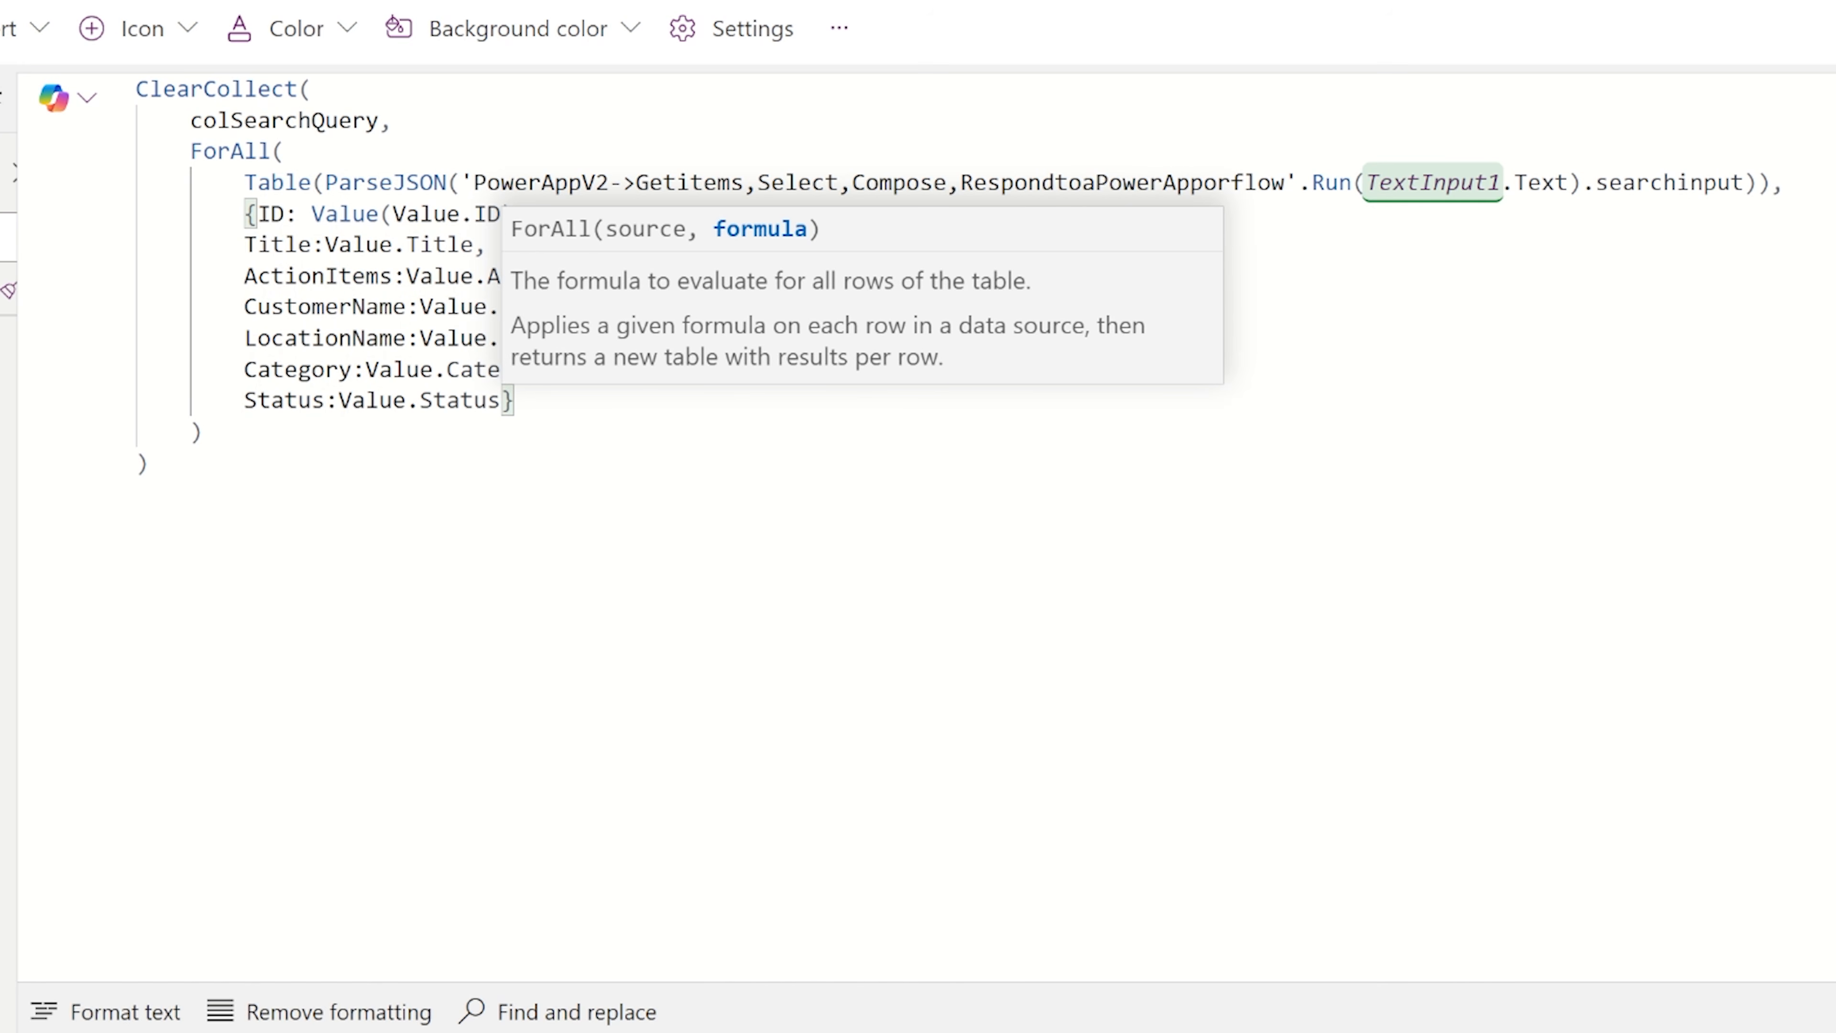
key(Return)
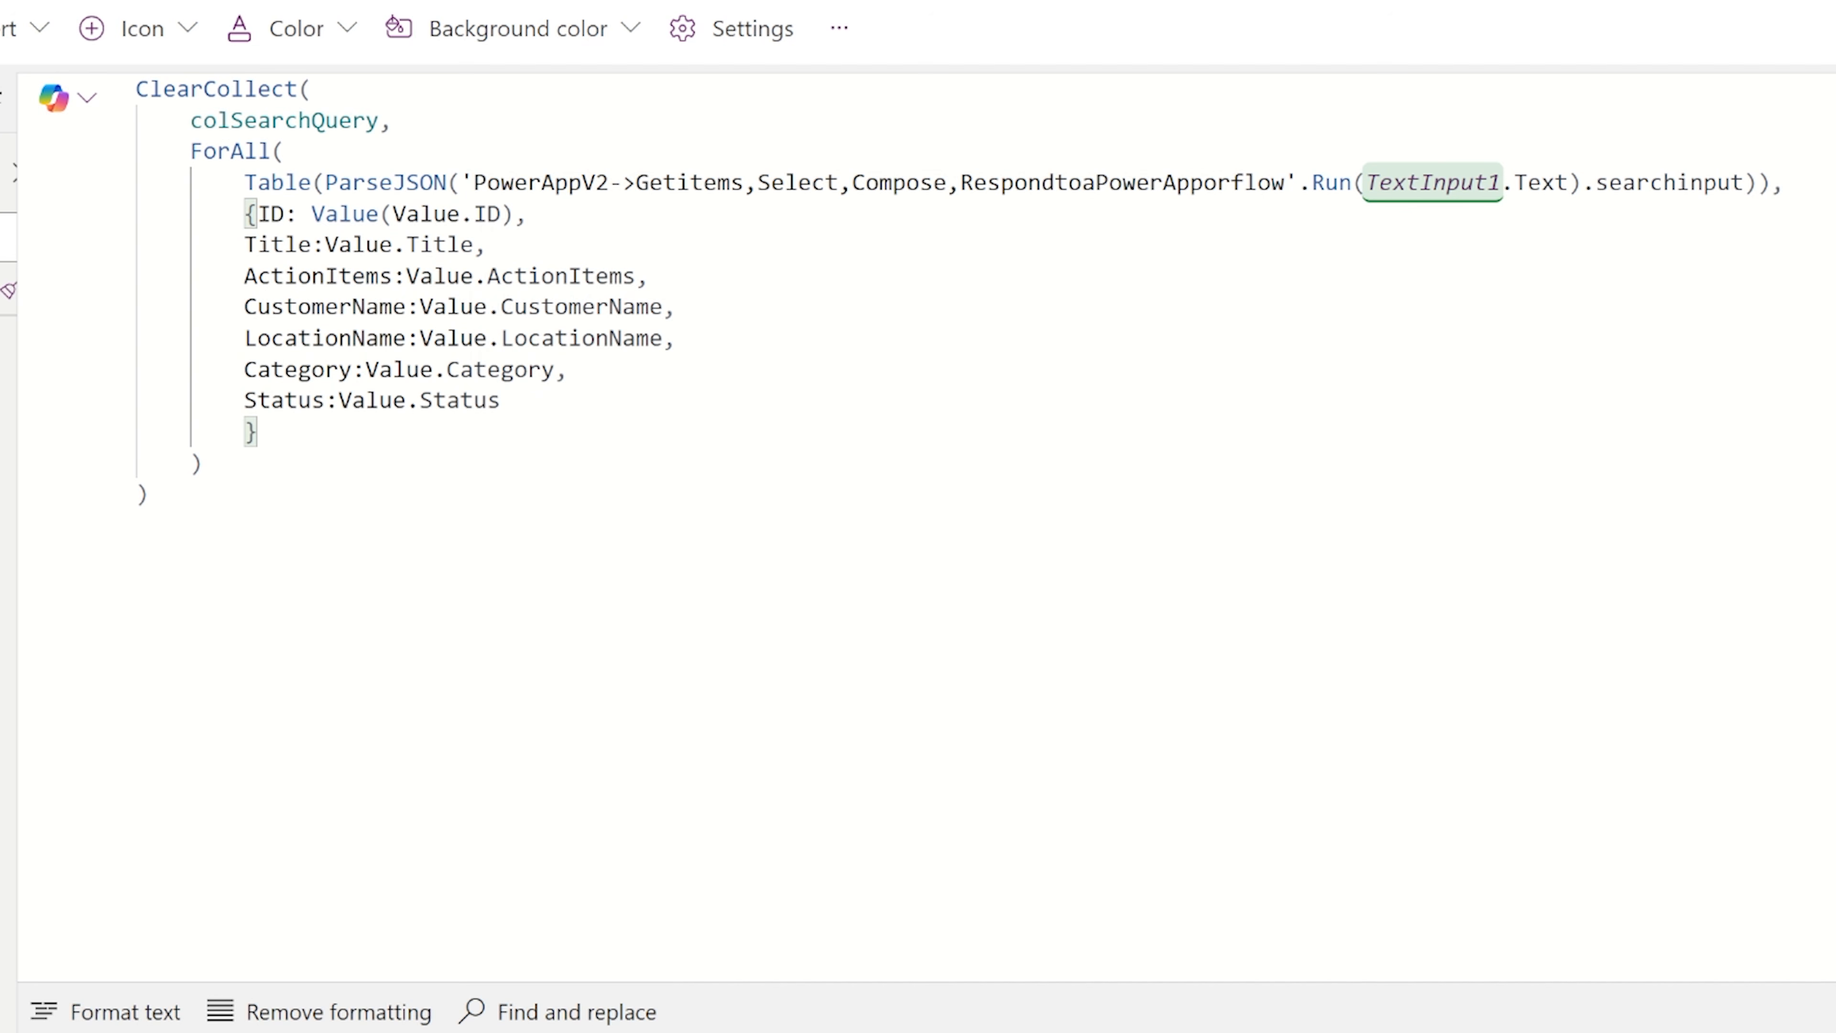
text(Date:Value.Date)
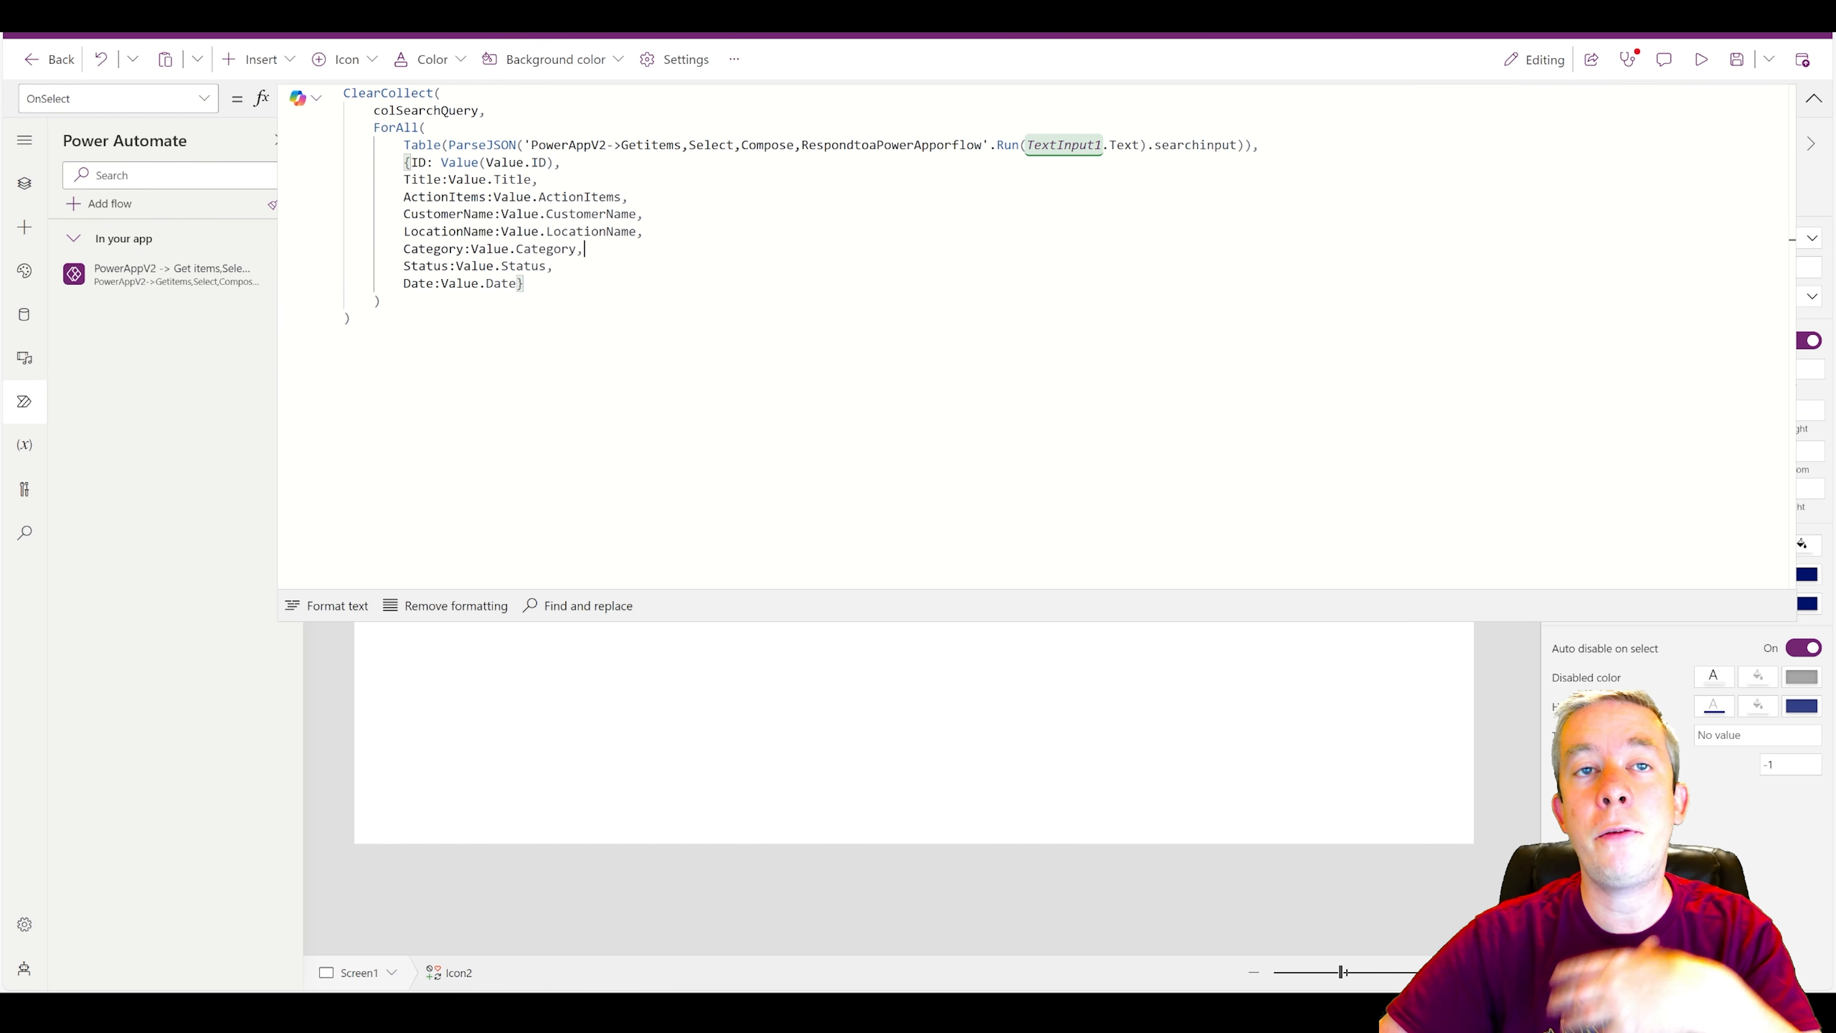
click(1815, 102)
Preview a search for "specific" and switch to the SharePoint Inspections list to sort it by ID from larger to smaller.
click(1701, 59)
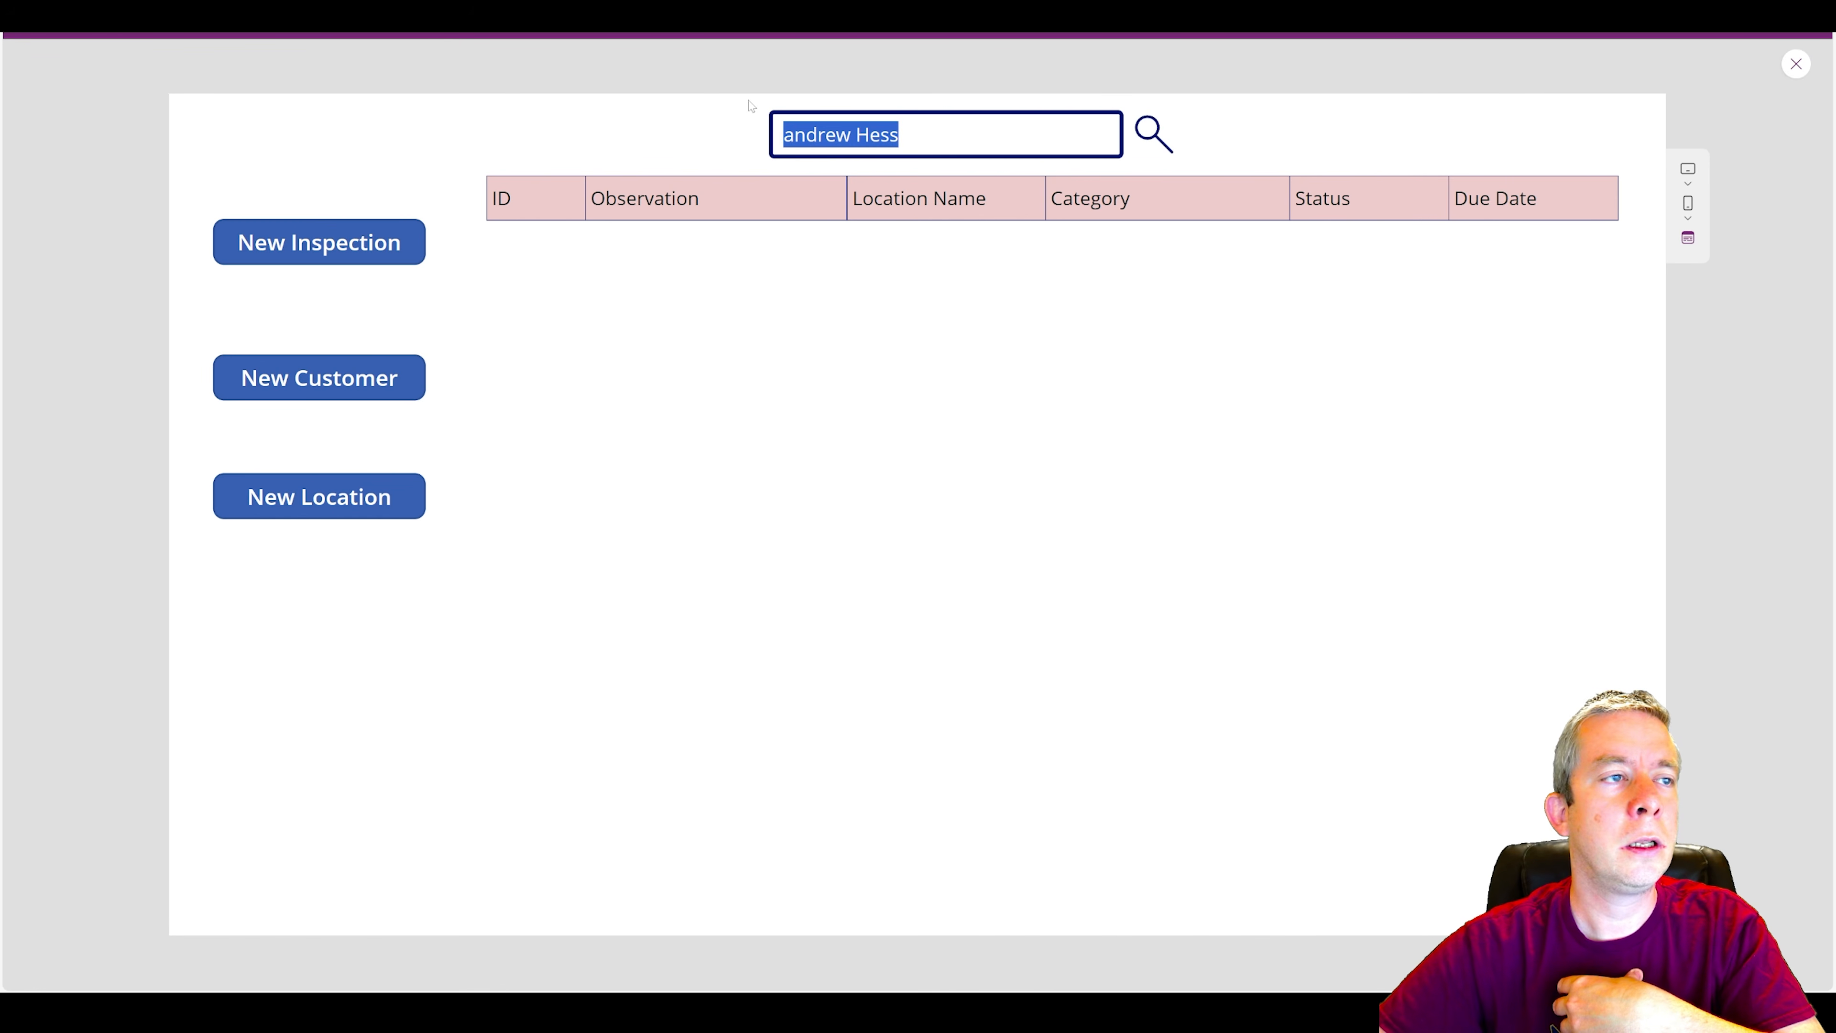
text(specific)
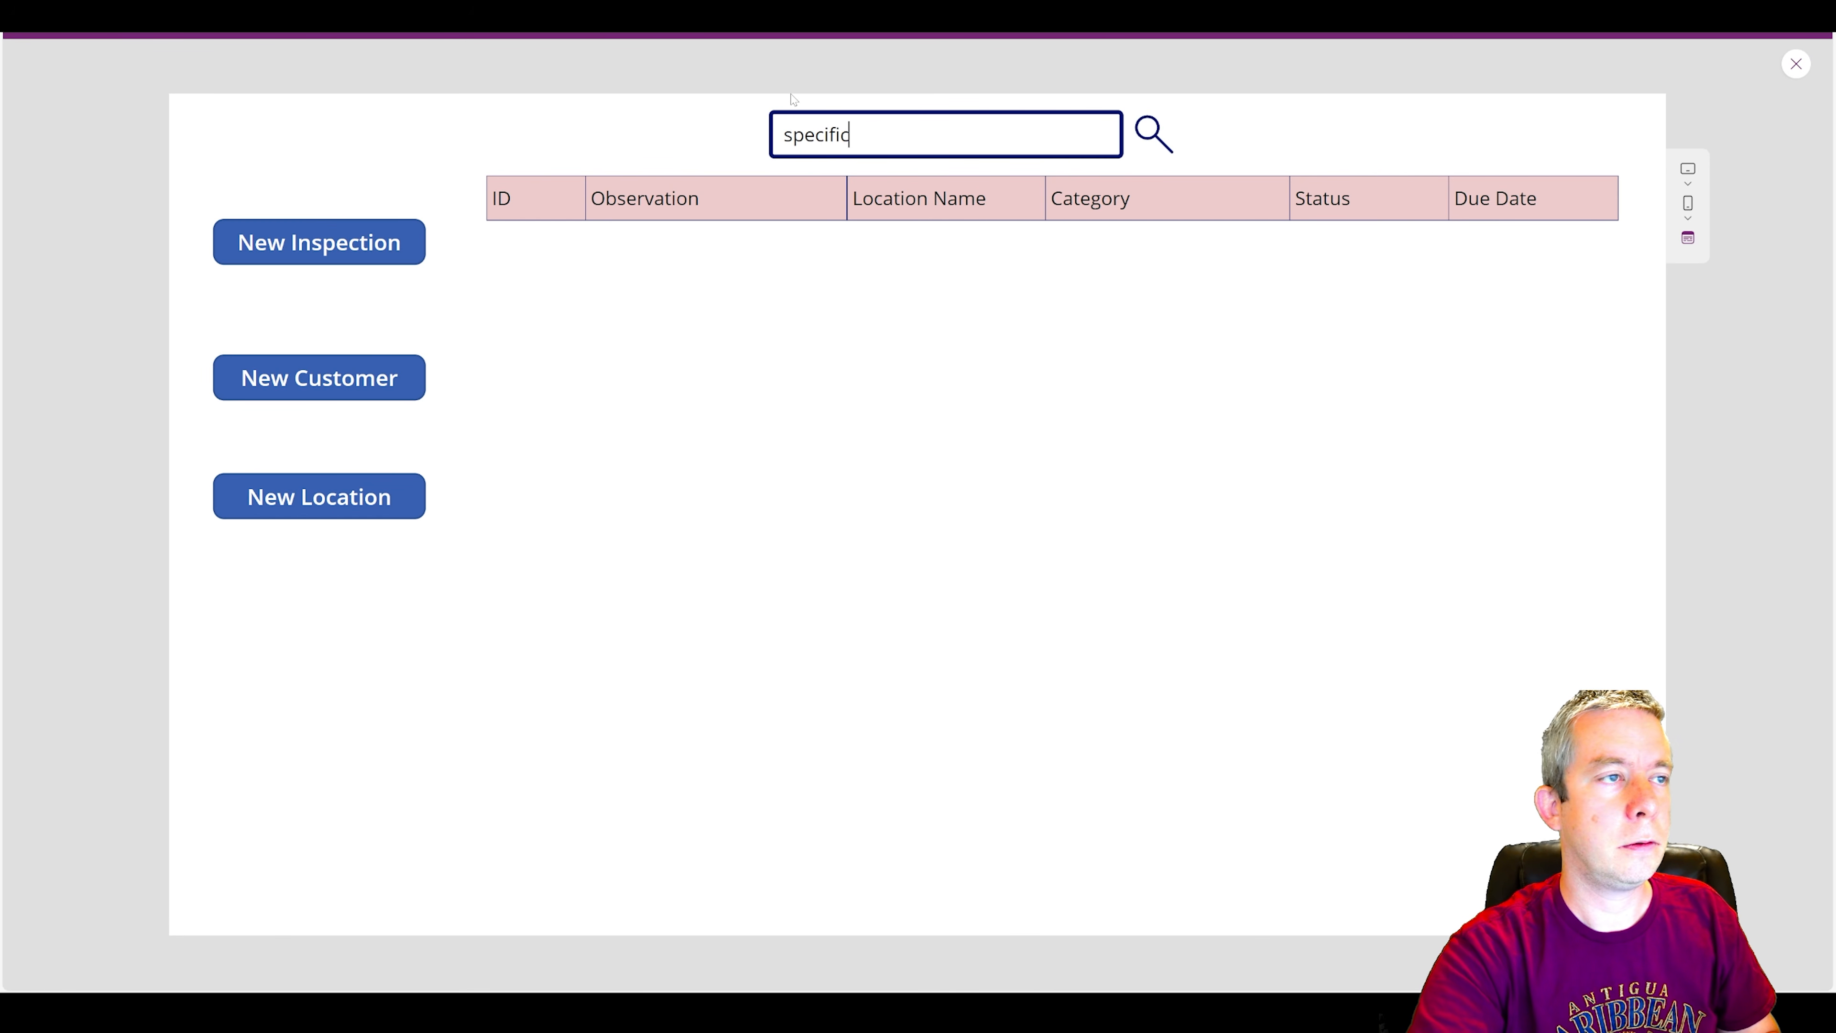
click(1154, 134)
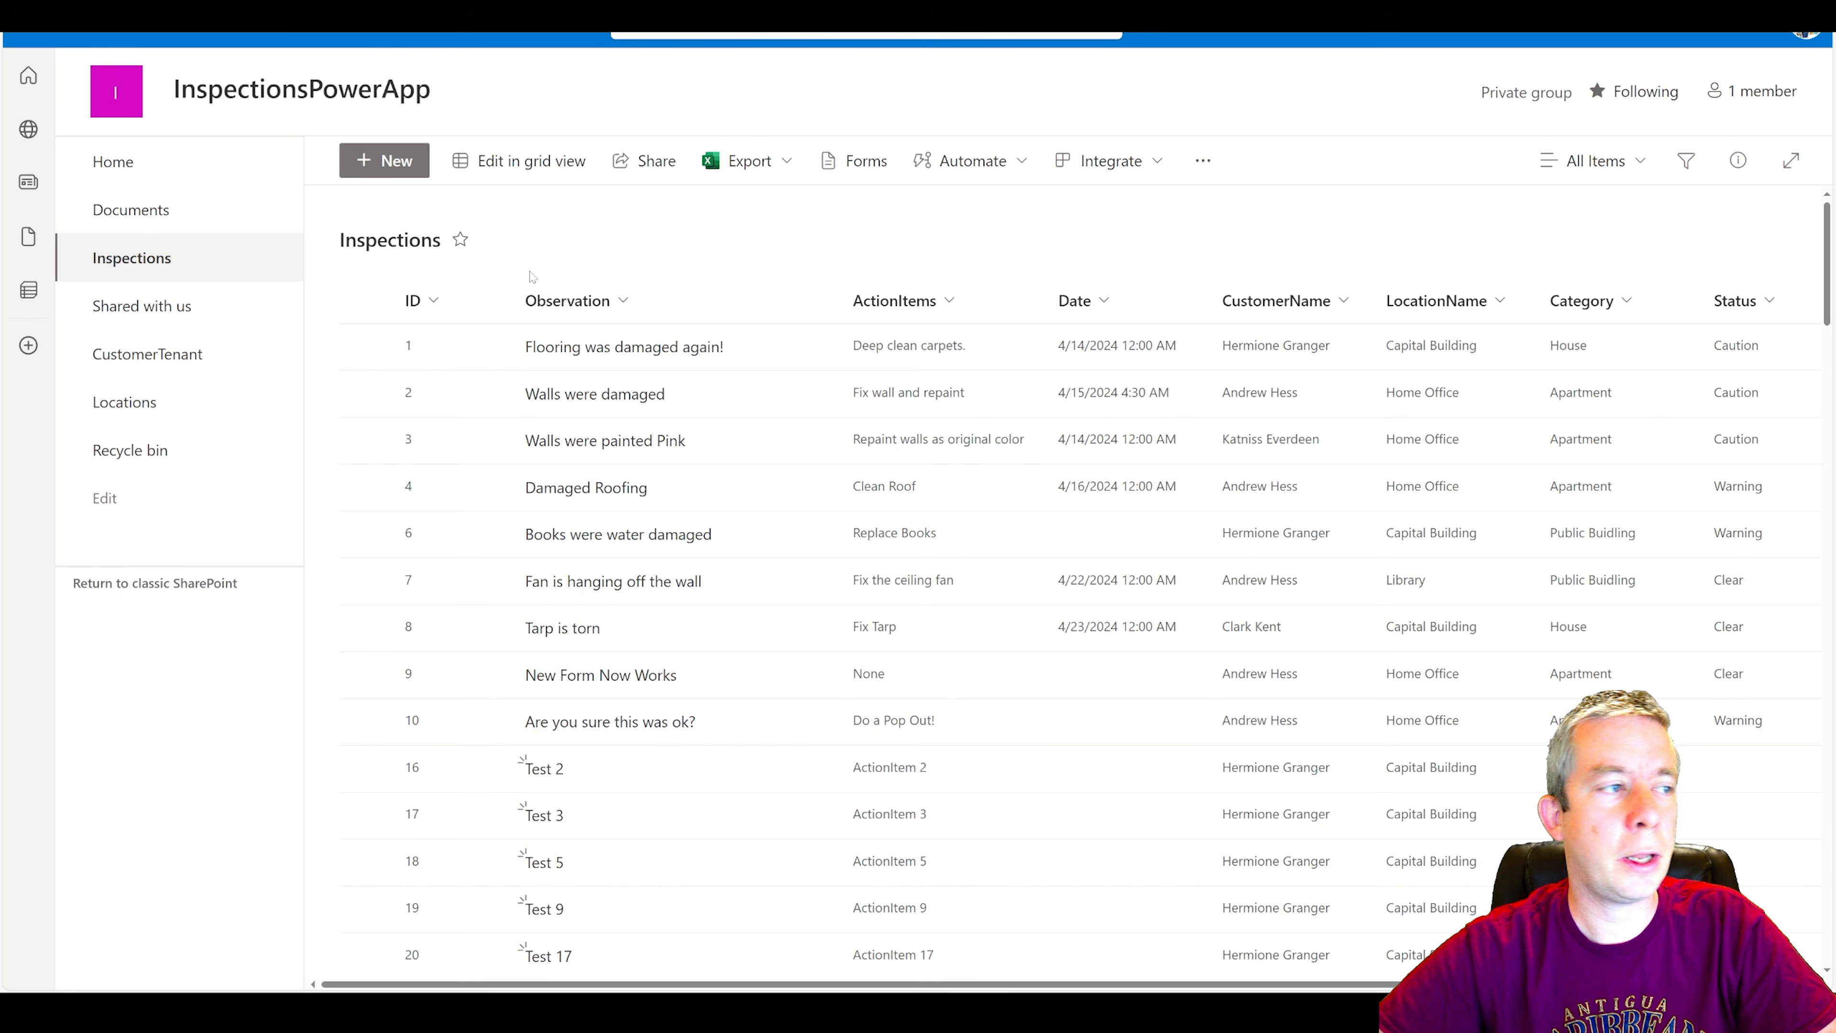
click(420, 304)
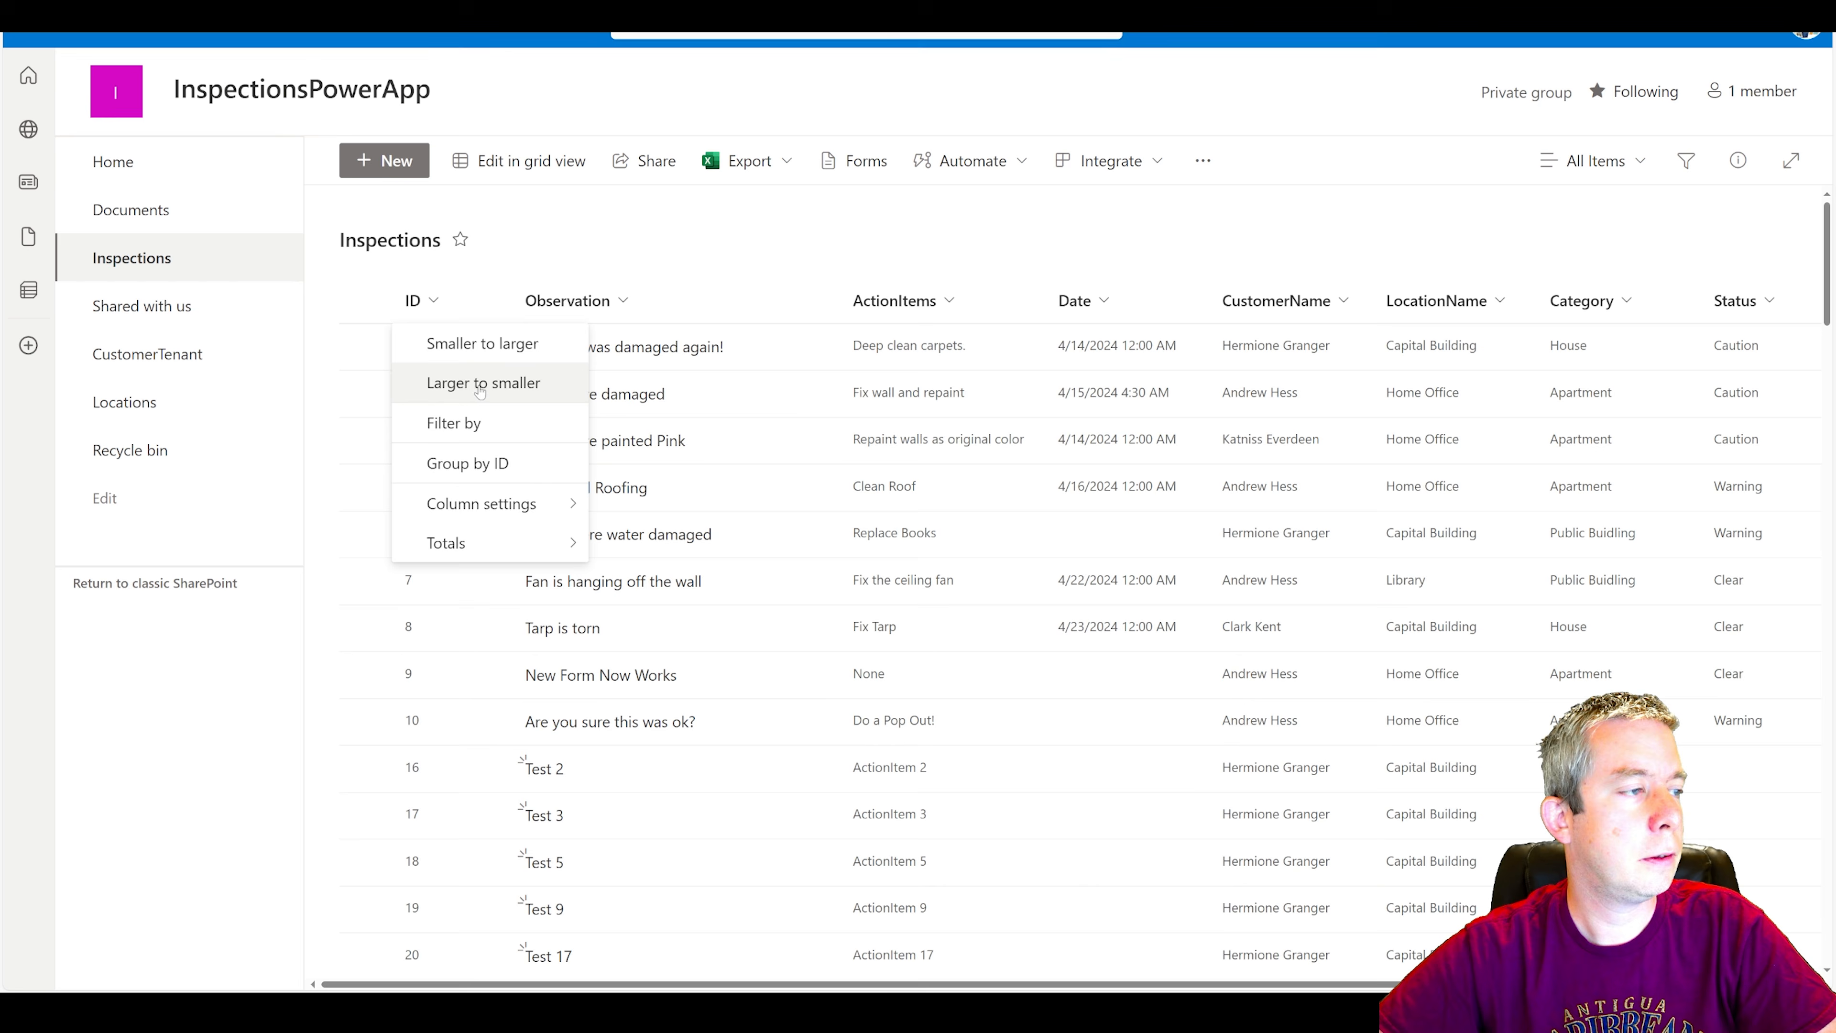
click(445, 381)
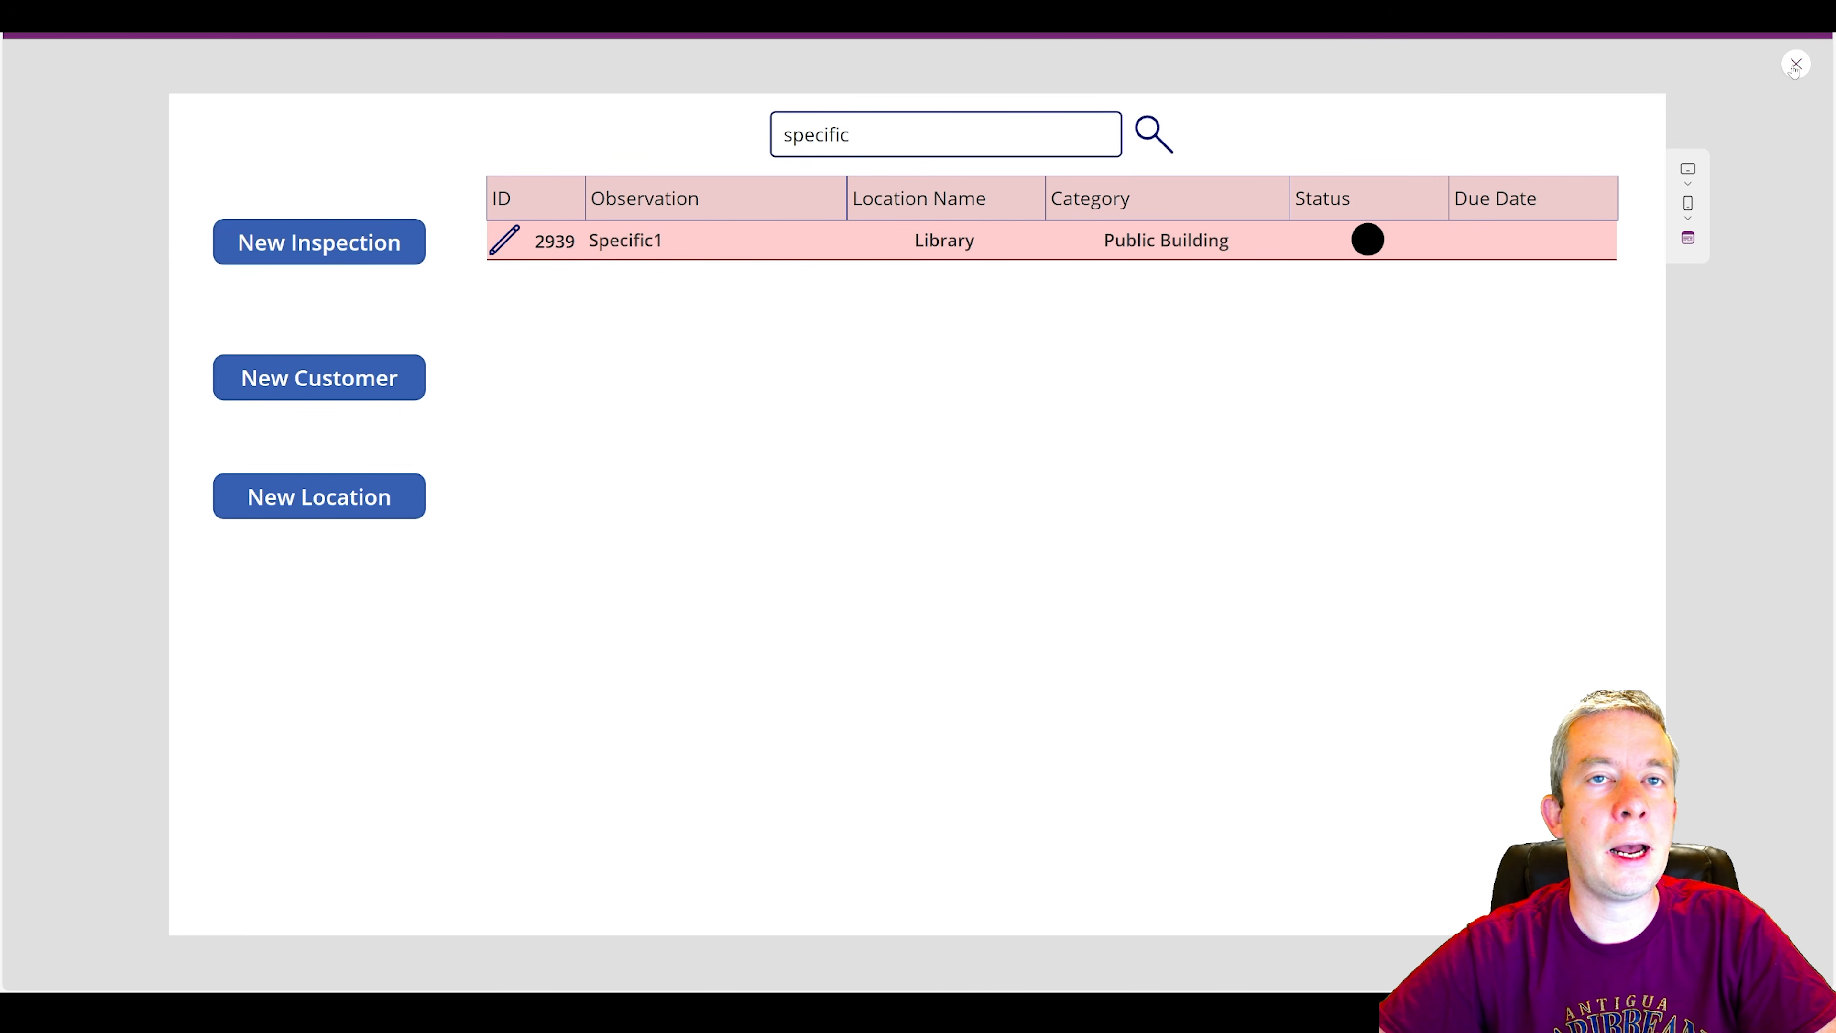
Close the app preview and check the Fill formula of the gallery's status circle.
click(1796, 65)
click(1222, 326)
click(1234, 347)
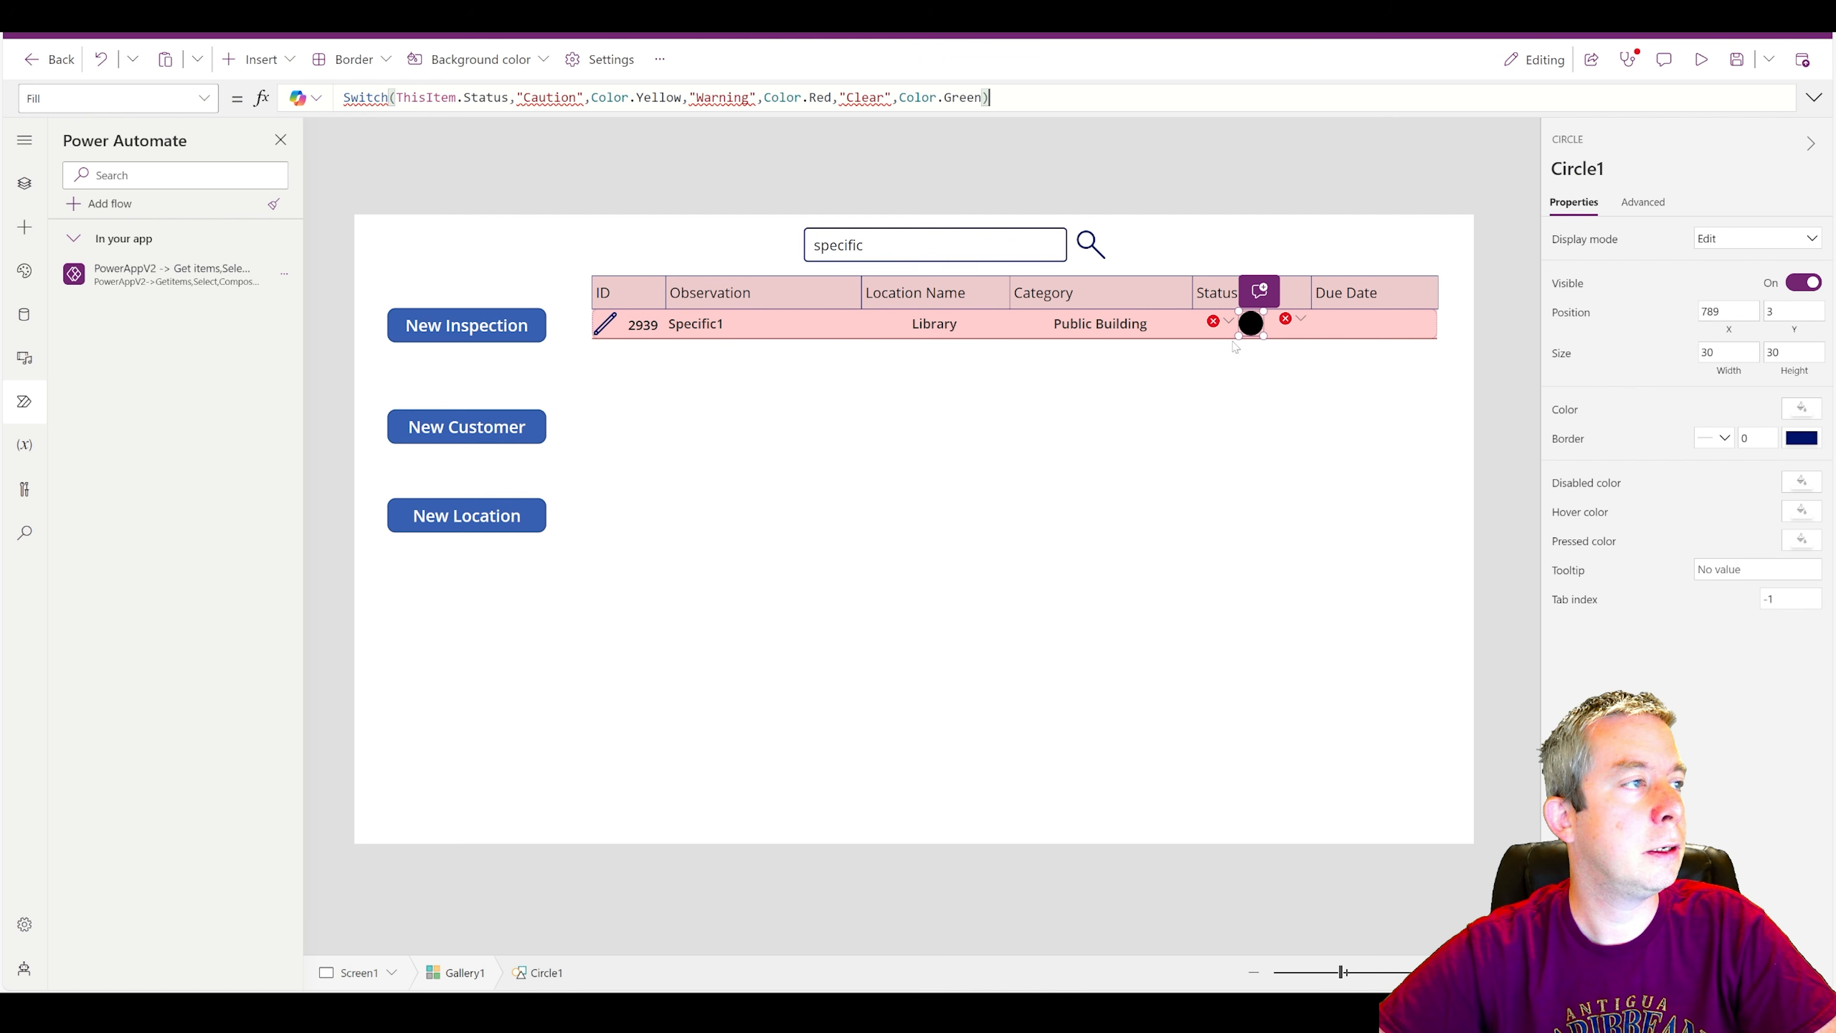
click(873, 423)
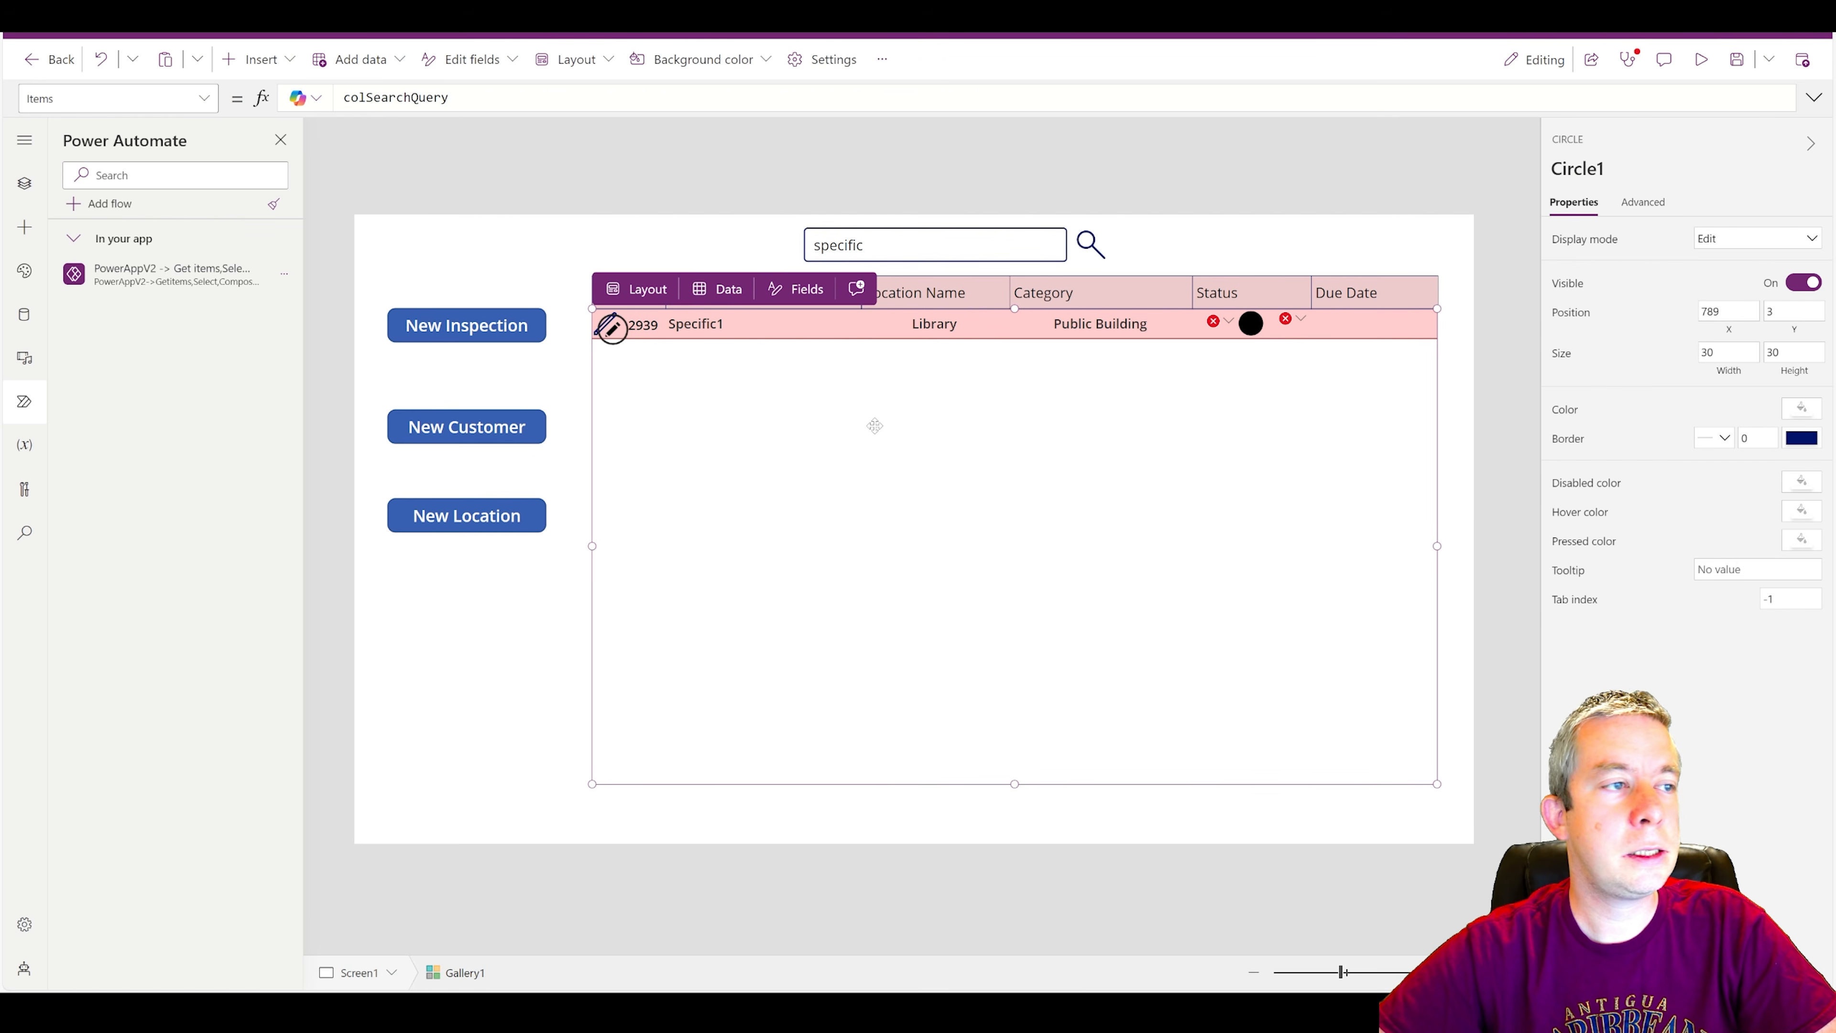
Convert the Status field in the search icon's ForAll record to Text(Value.Status).
click(1093, 246)
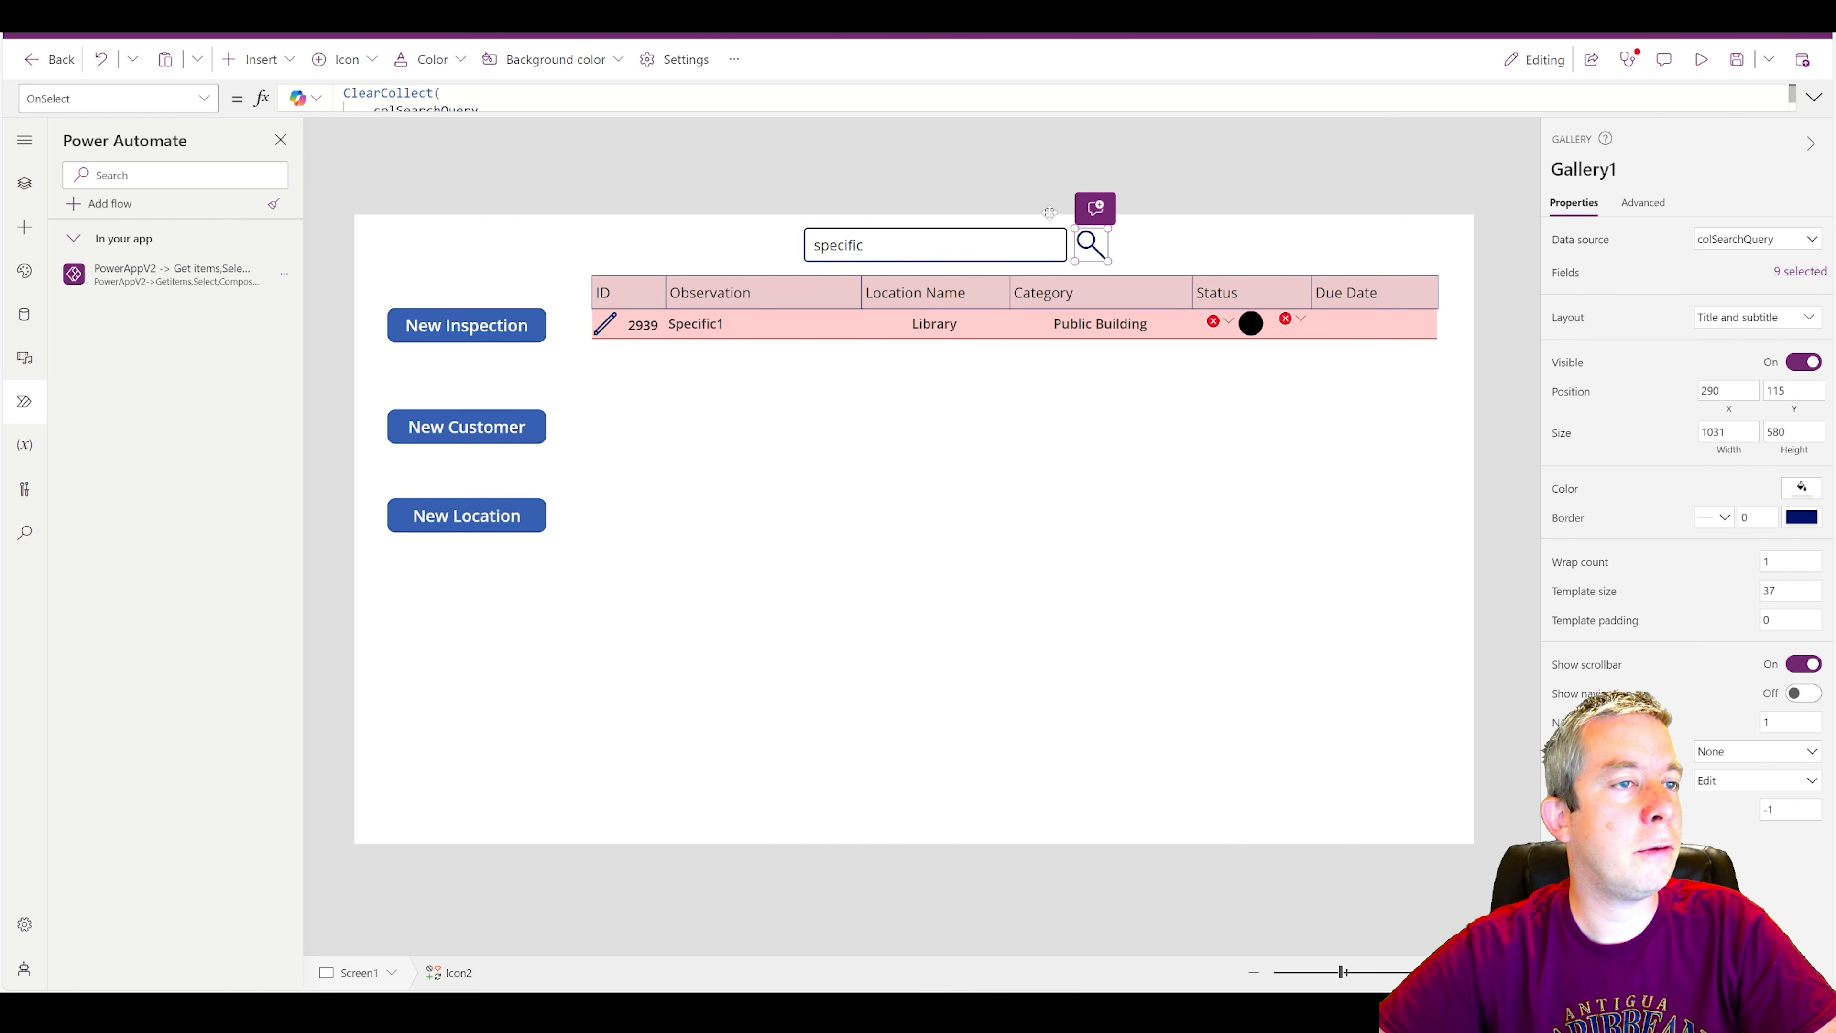
click(1815, 98)
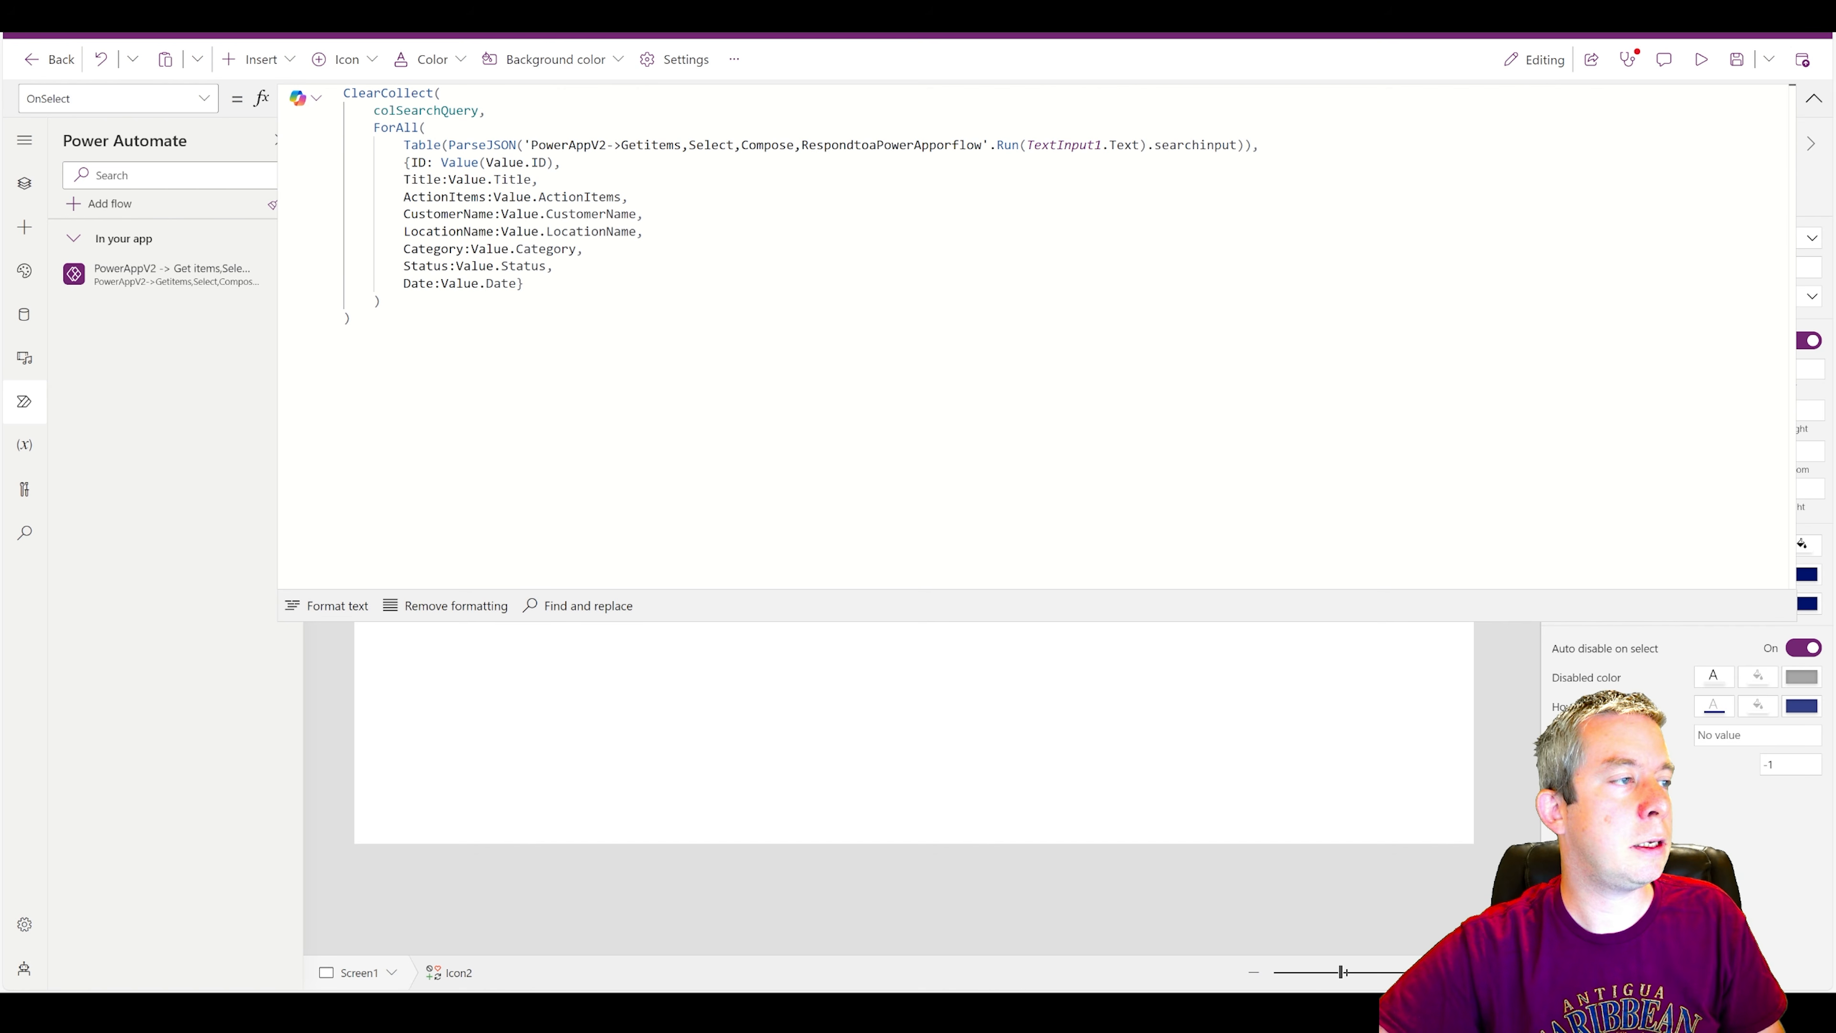
click(456, 265)
text(Text()
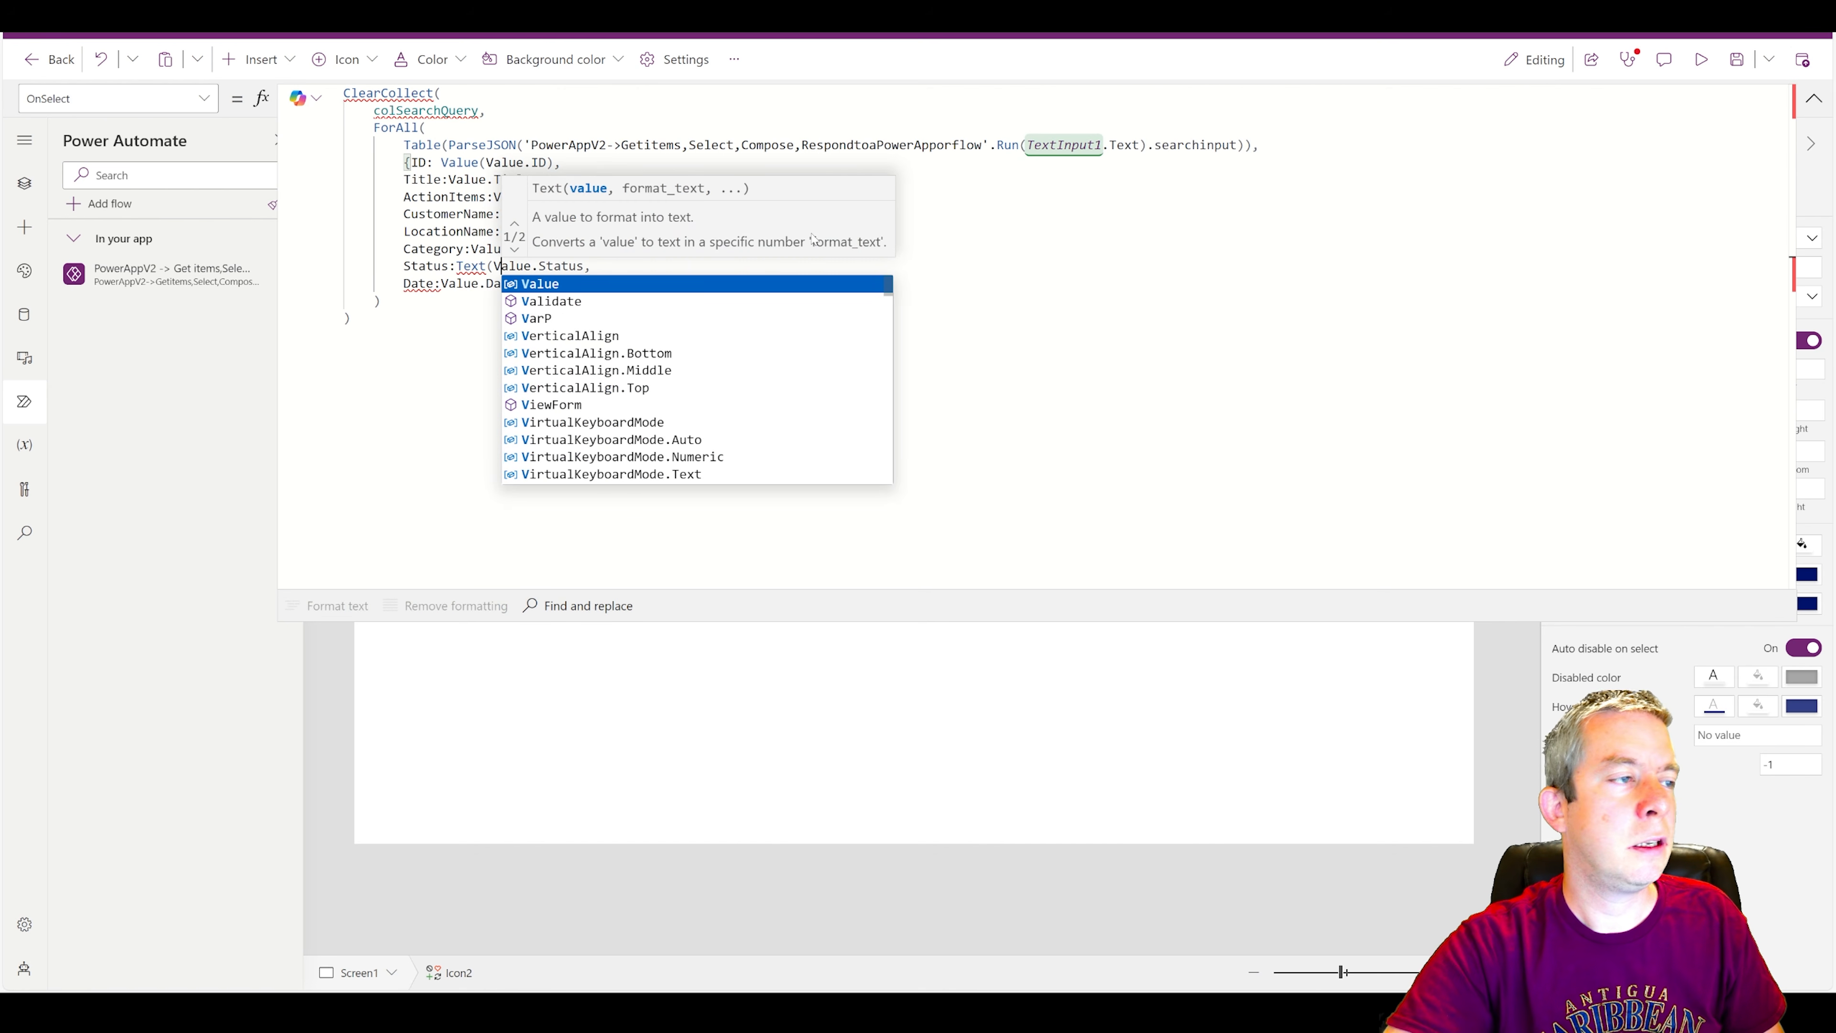
key(Right)
key(Right)
key(Right)
key(Right)
key(Right)
key(Right)
key(Right)
key(Right)
key(Right)
key(Right)
key(Right)
text())
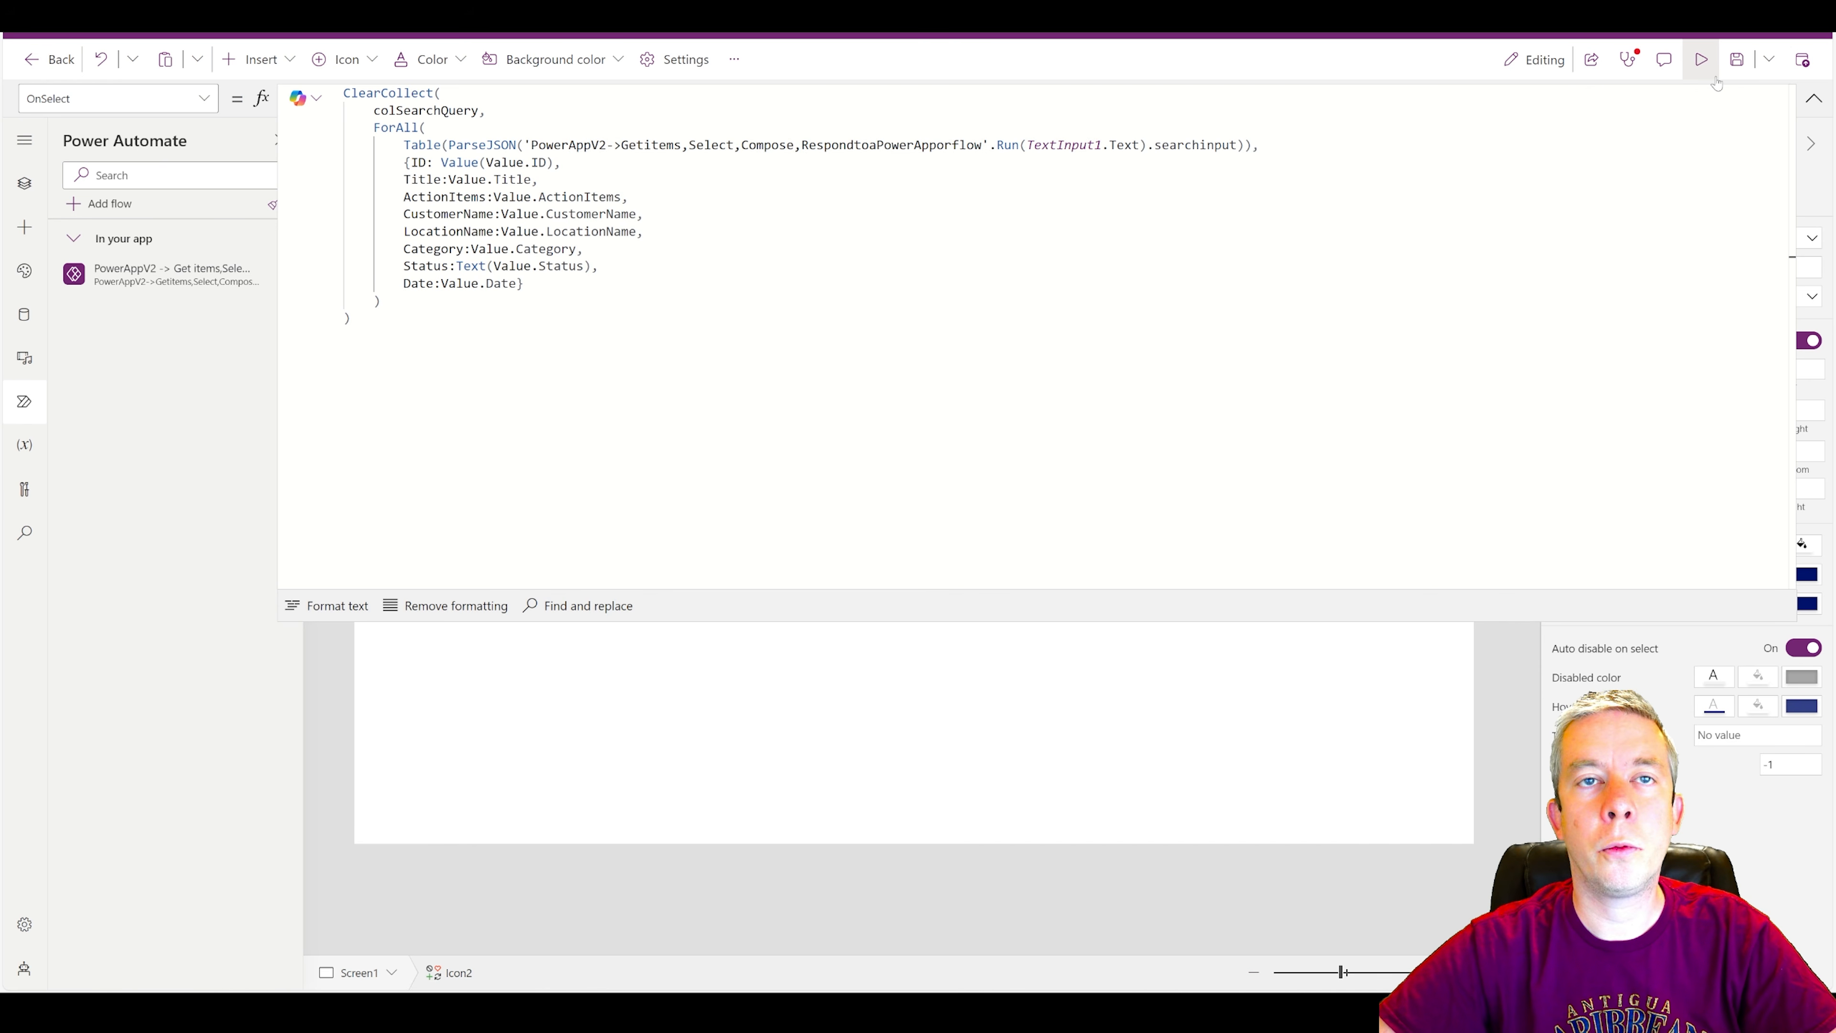
Preview the app to check the status circle's color for the "specific" search.
click(1814, 98)
click(1703, 67)
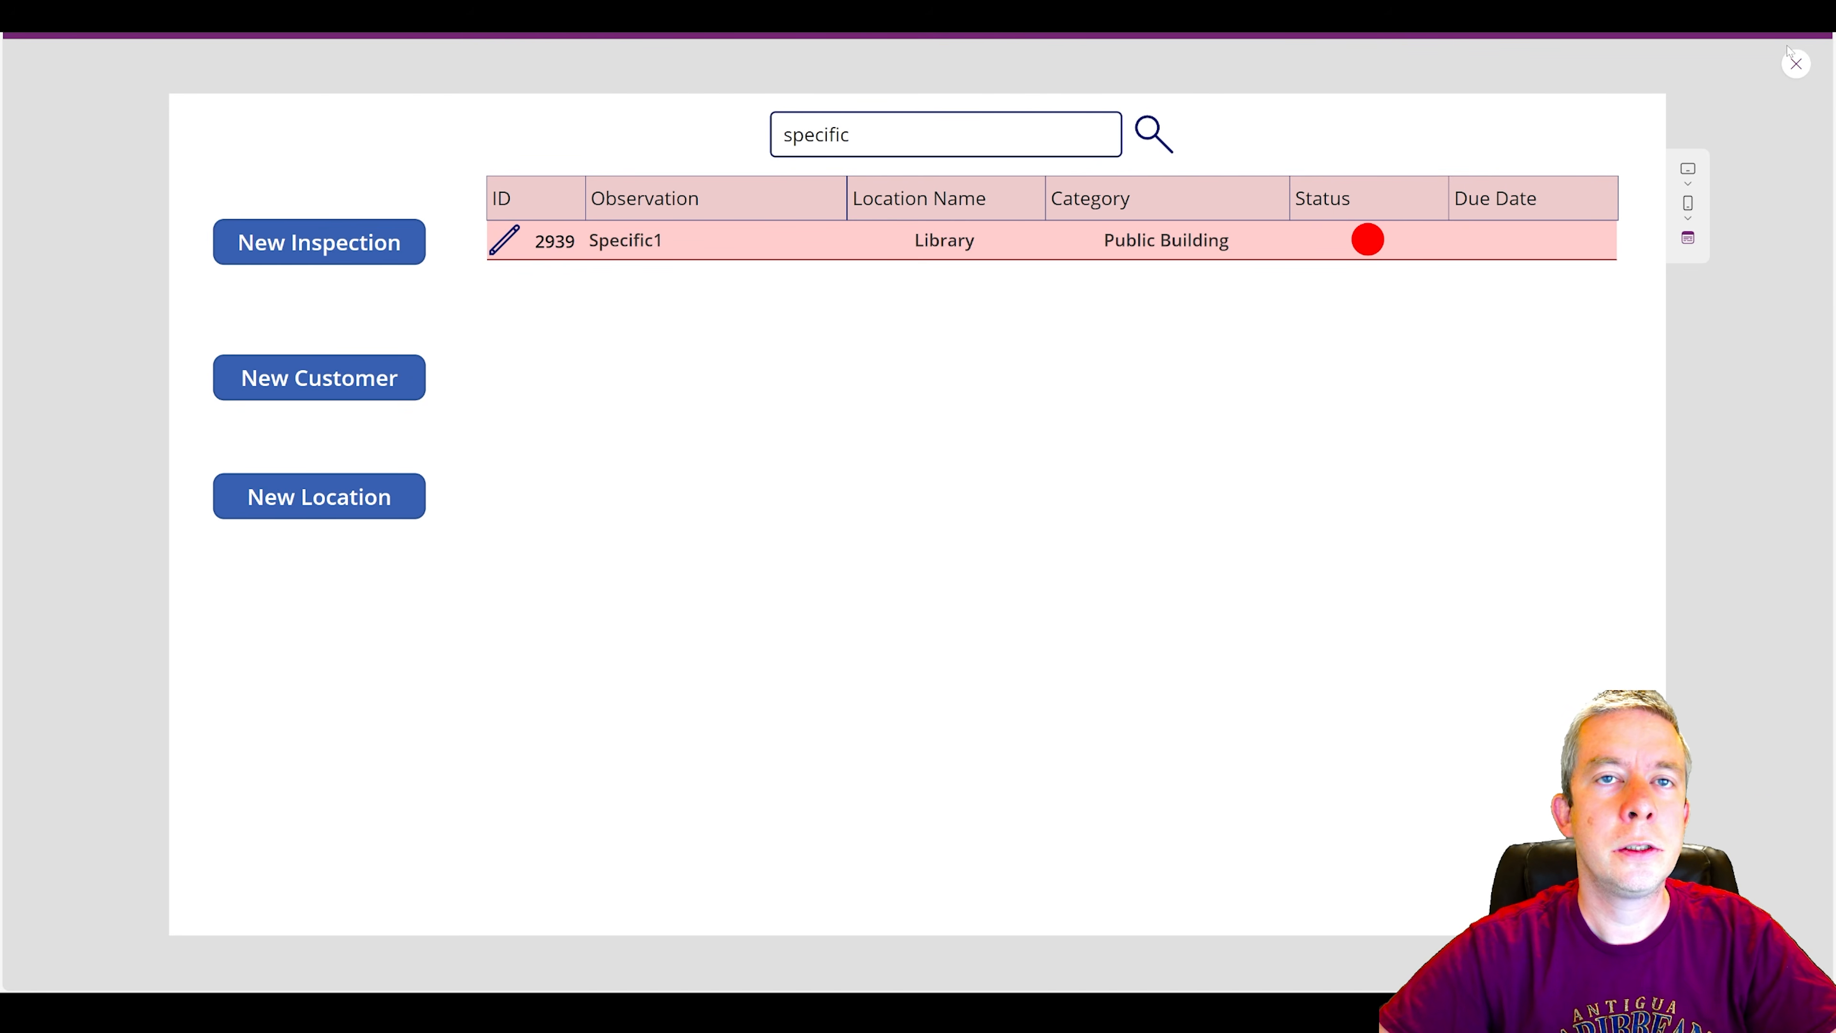
click(1794, 64)
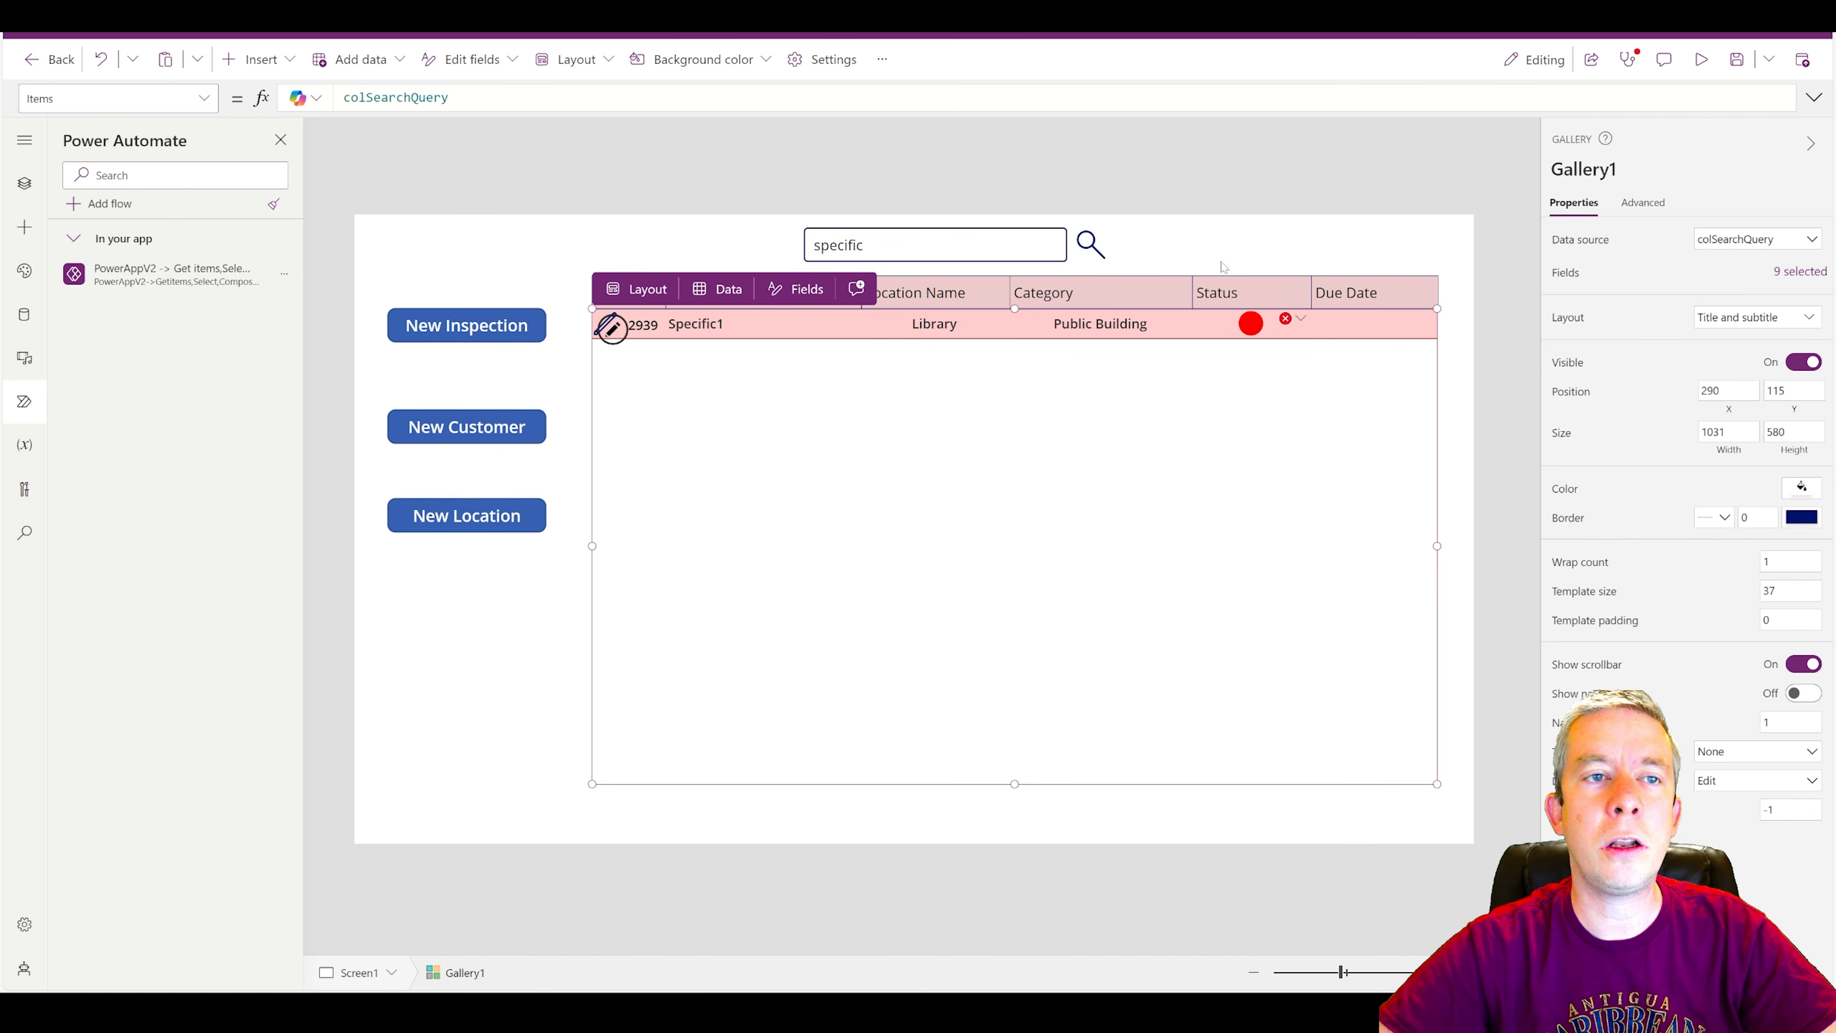
Convert the Title field in the search icon's OnSelect formula to Text(Value.Title).
click(1090, 247)
click(1814, 98)
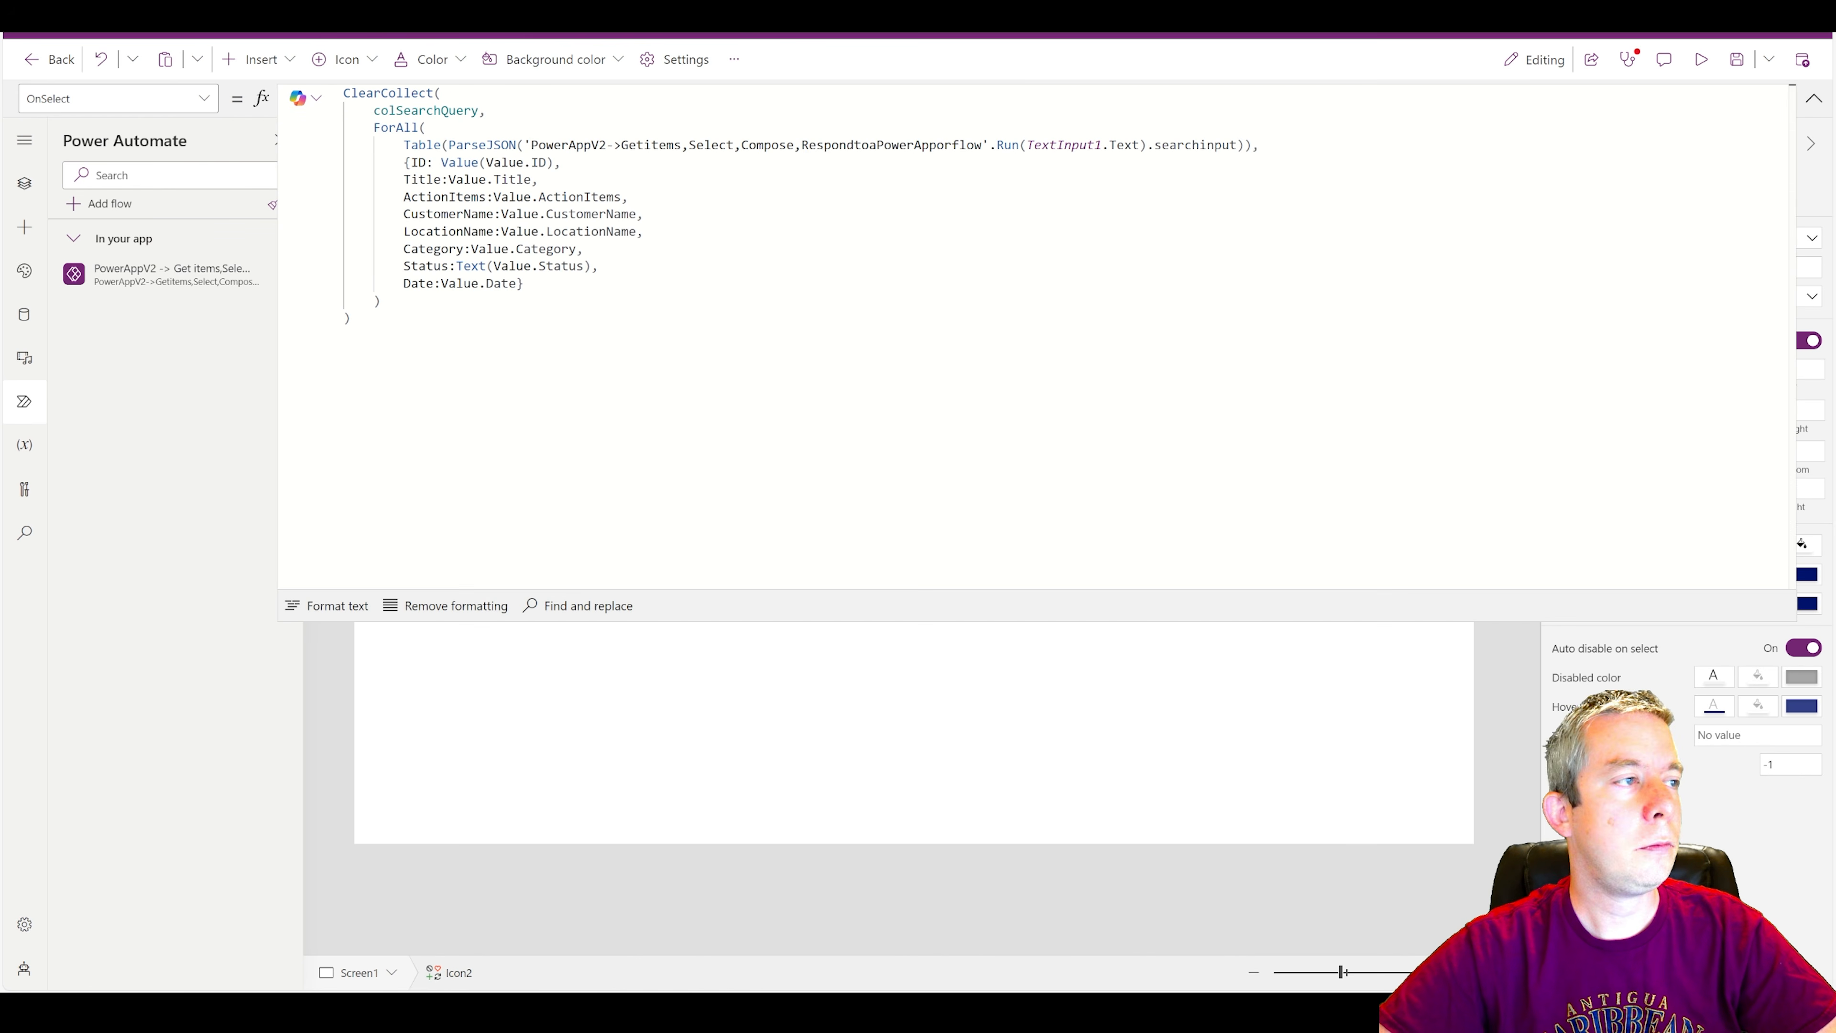
click(448, 179)
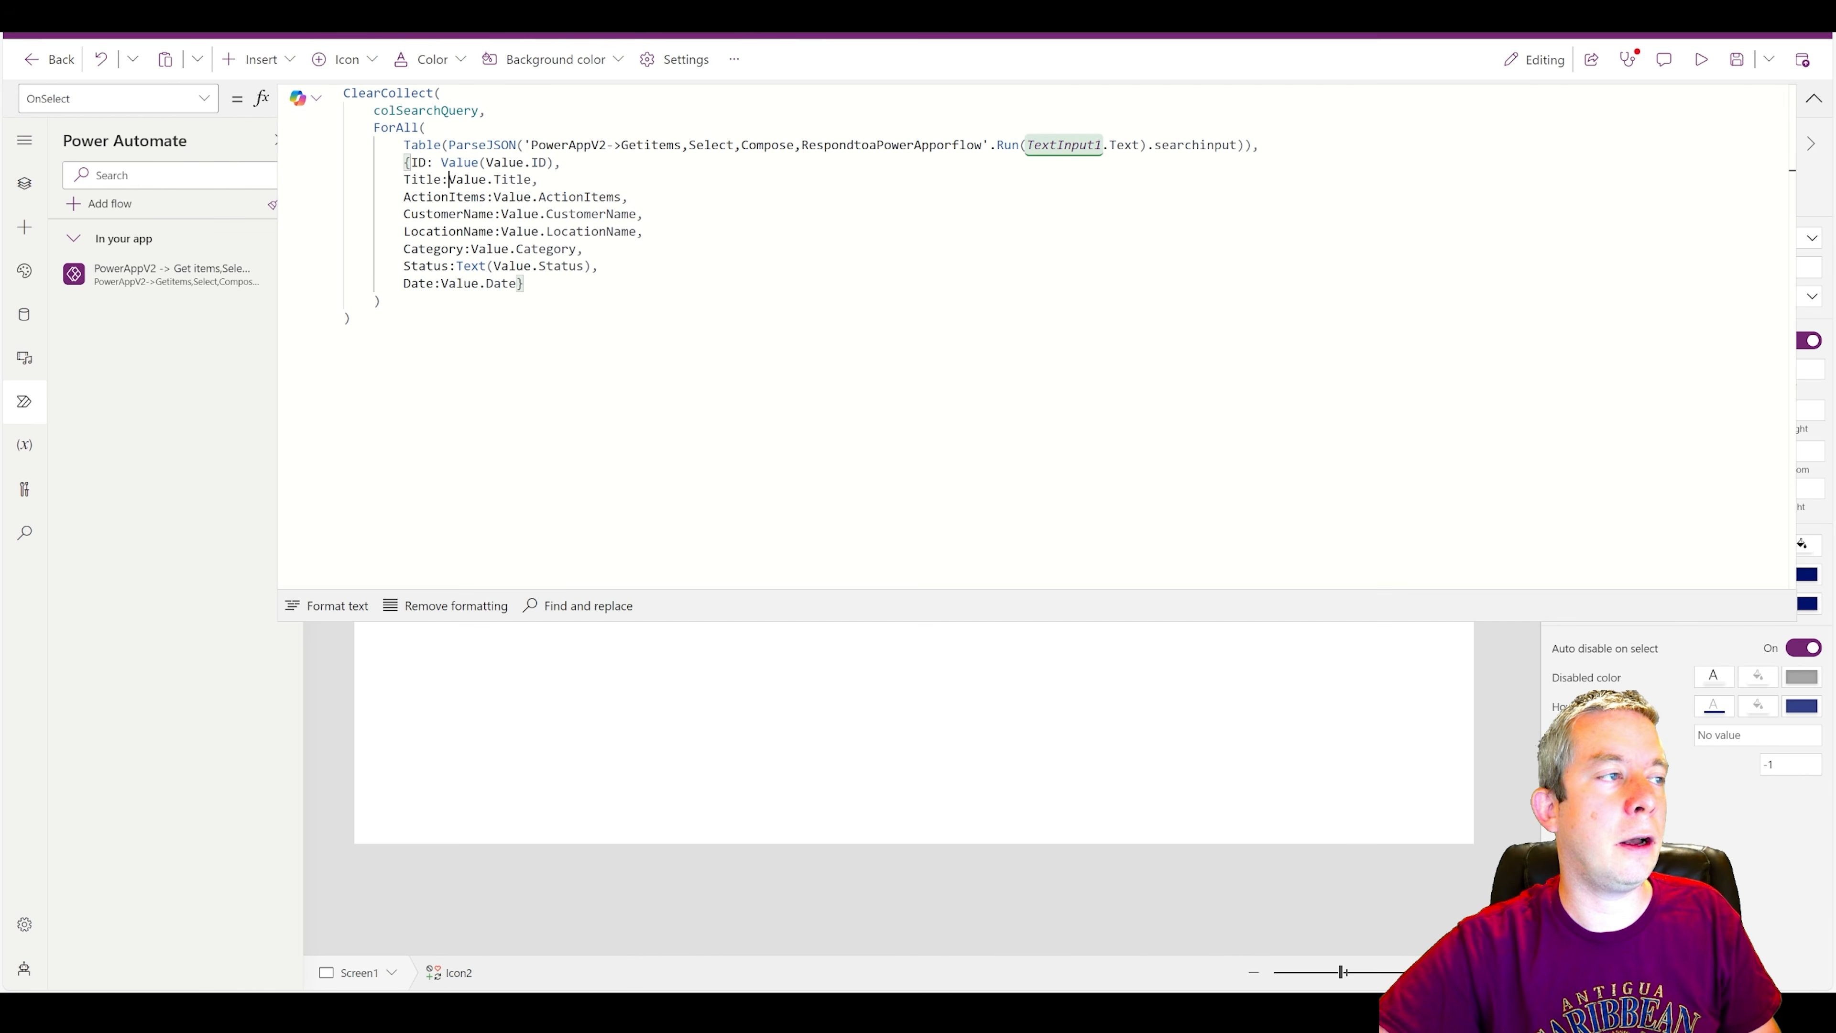
text(Text()
key(Right)
key(Right)
key(Right)
key(Right)
key(Right)
key(Right)
key(Right)
key(Right)
key(Right)
key(Right)
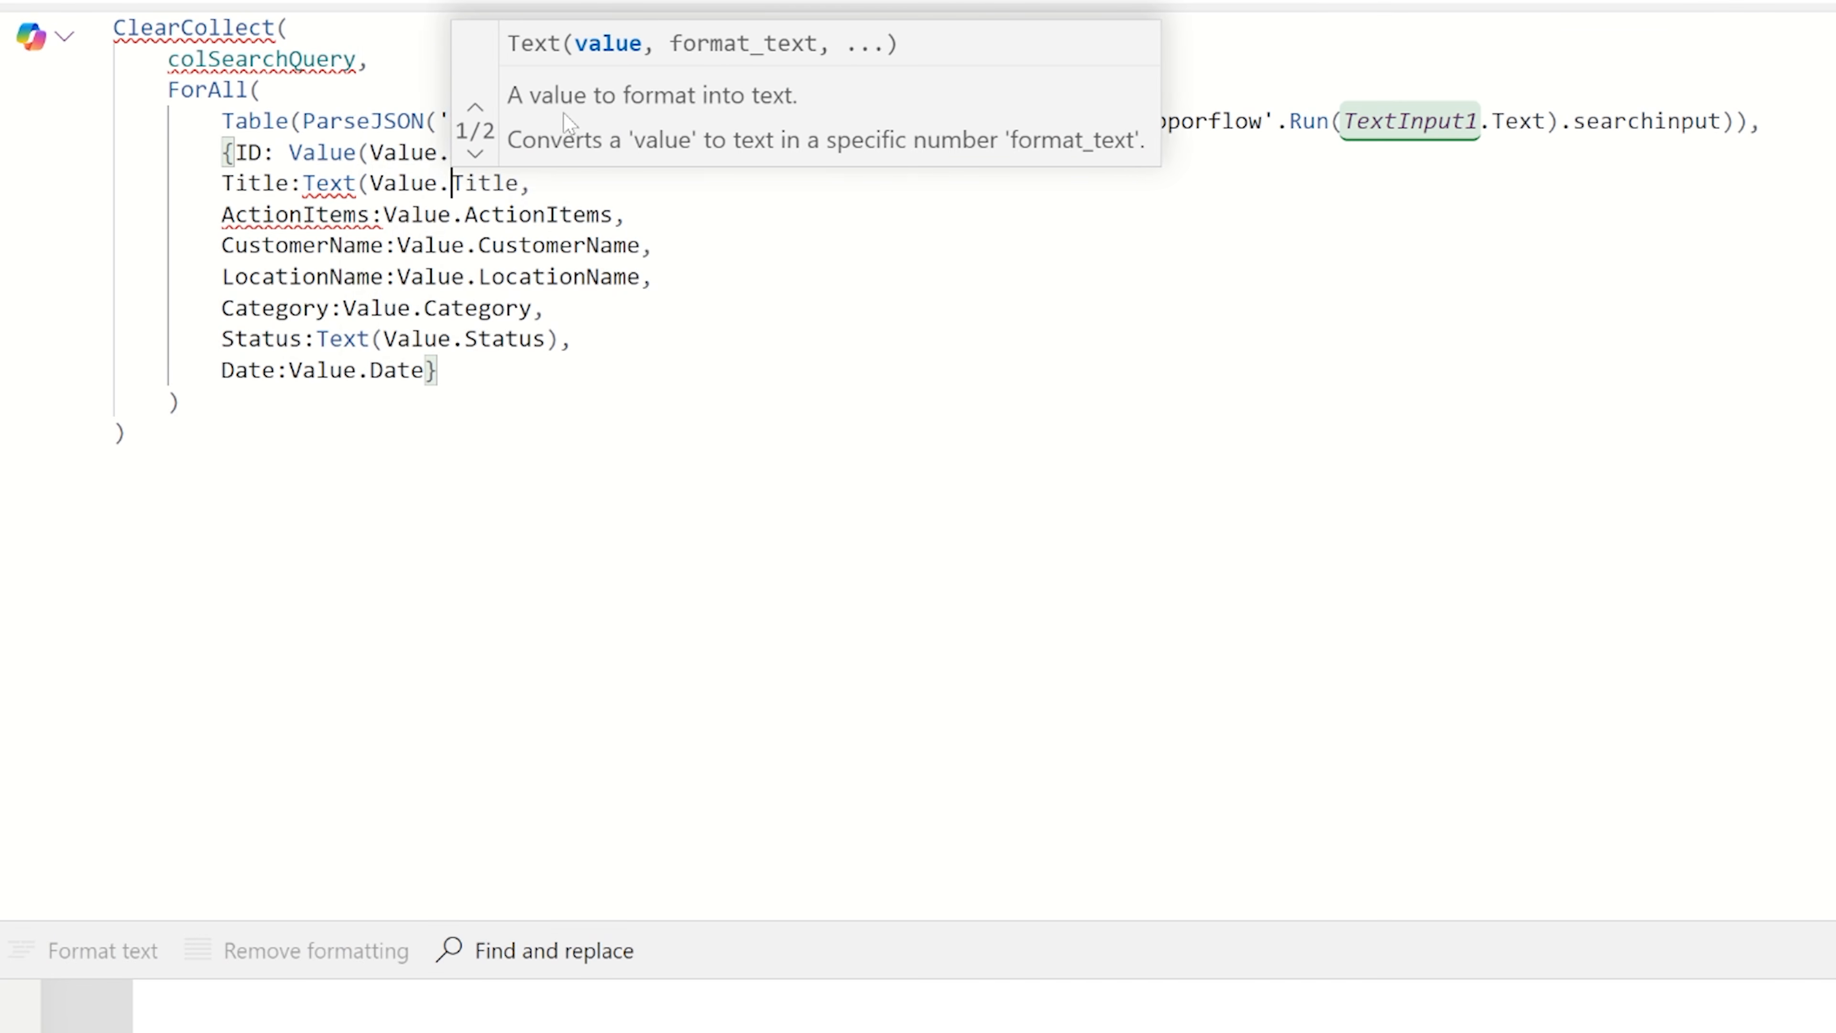
key(Right)
text())
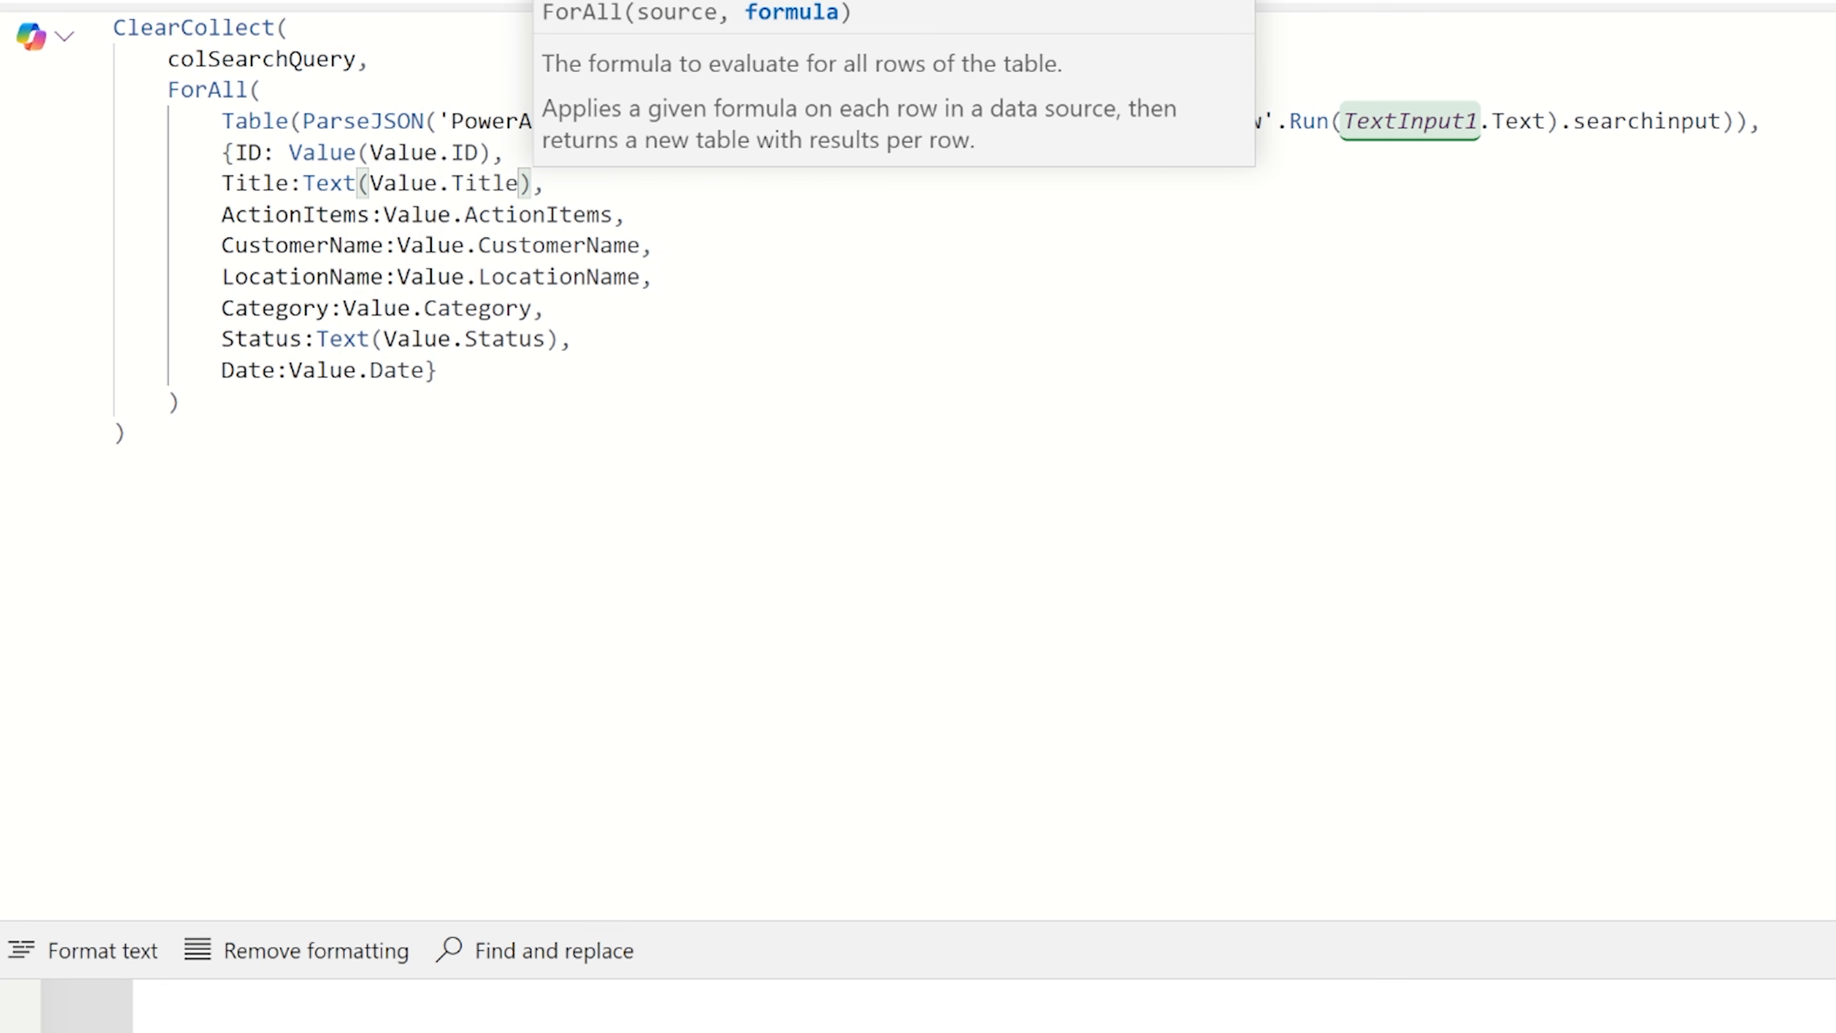
Convert the ActionItems field in the ForAll record to Text(Value.ActionItems).
key(Left)
key(Left)
key(Left)
key(Left)
key(Left)
key(Left)
key(Left)
key(Left)
key(Left)
key(Left)
key(Left)
key(Left)
key(Left)
key(Left)
key(Left)
key(Left)
key(Left)
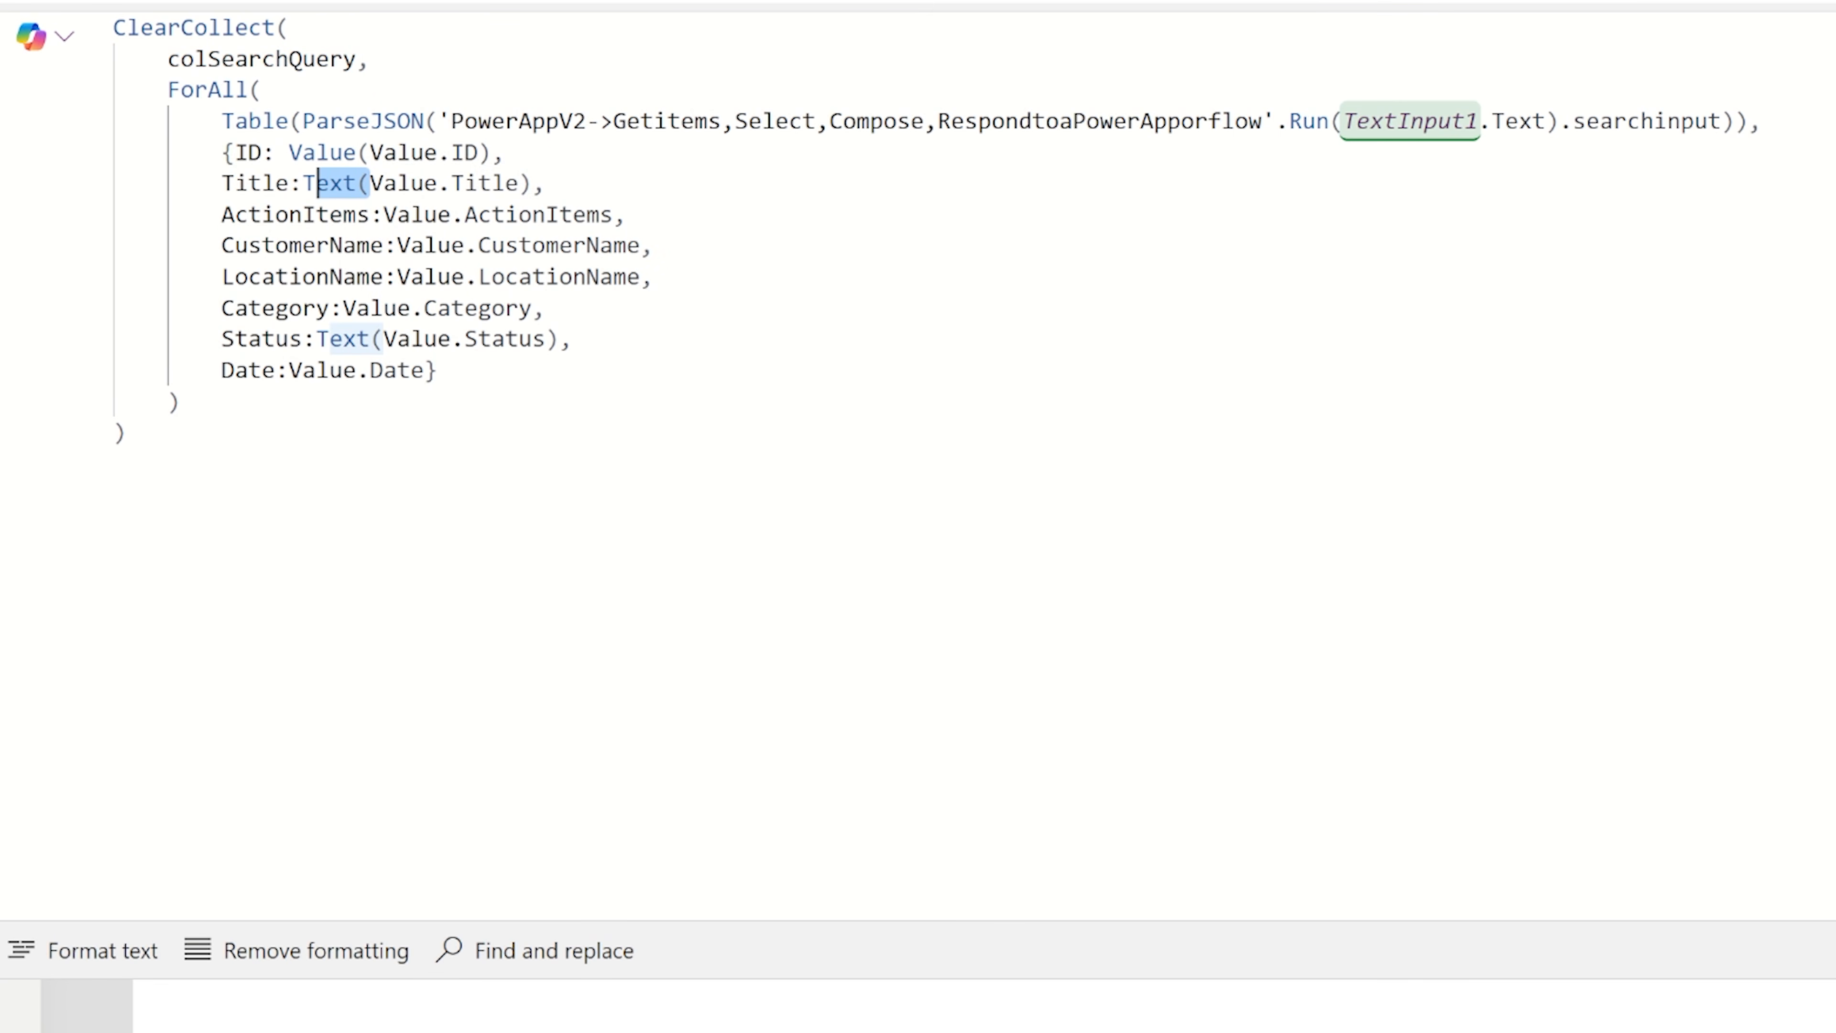
key(ctrl+c)
key(Down)
key(Right)
key(ctrl+v)
key(Right)
key(Right)
key(Right)
key(Right)
key(Right)
key(Right)
key(Right)
key(Right)
key(Right)
key(Right)
key(Right)
key(Right)
key(Right)
key(Right)
key(Right)
key(Right)
key(Right)
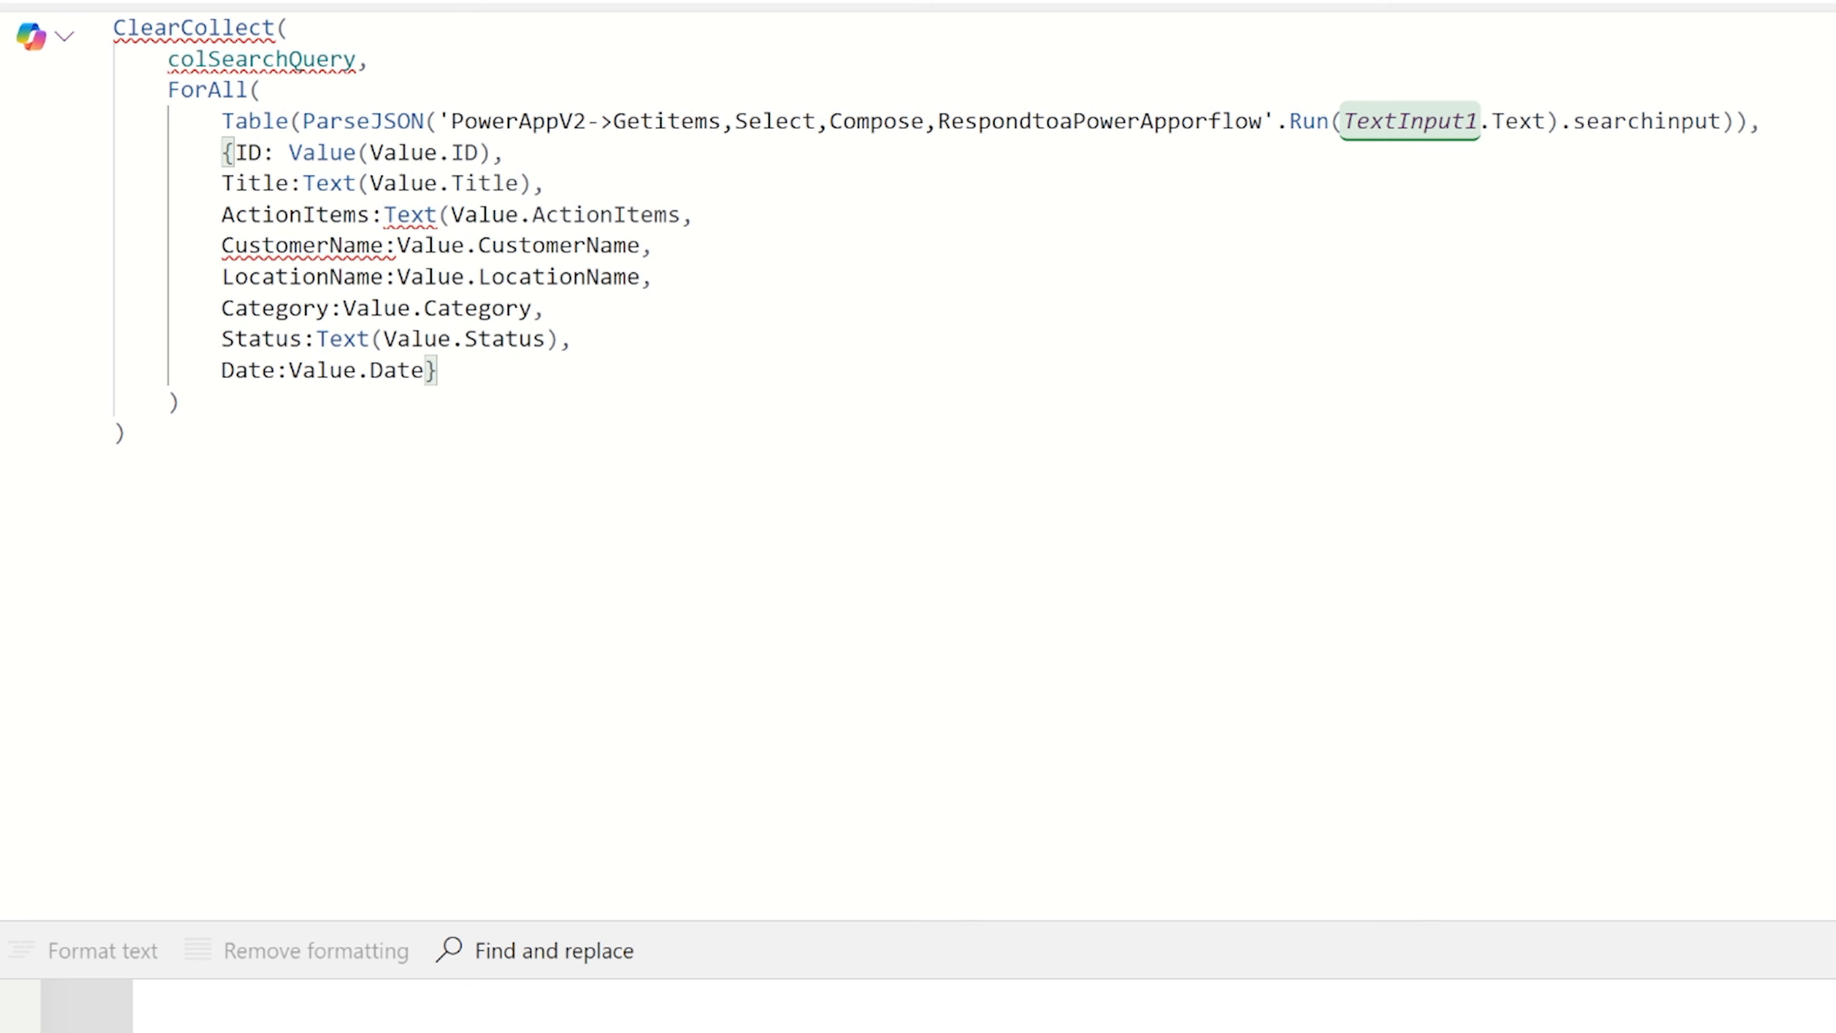
text())
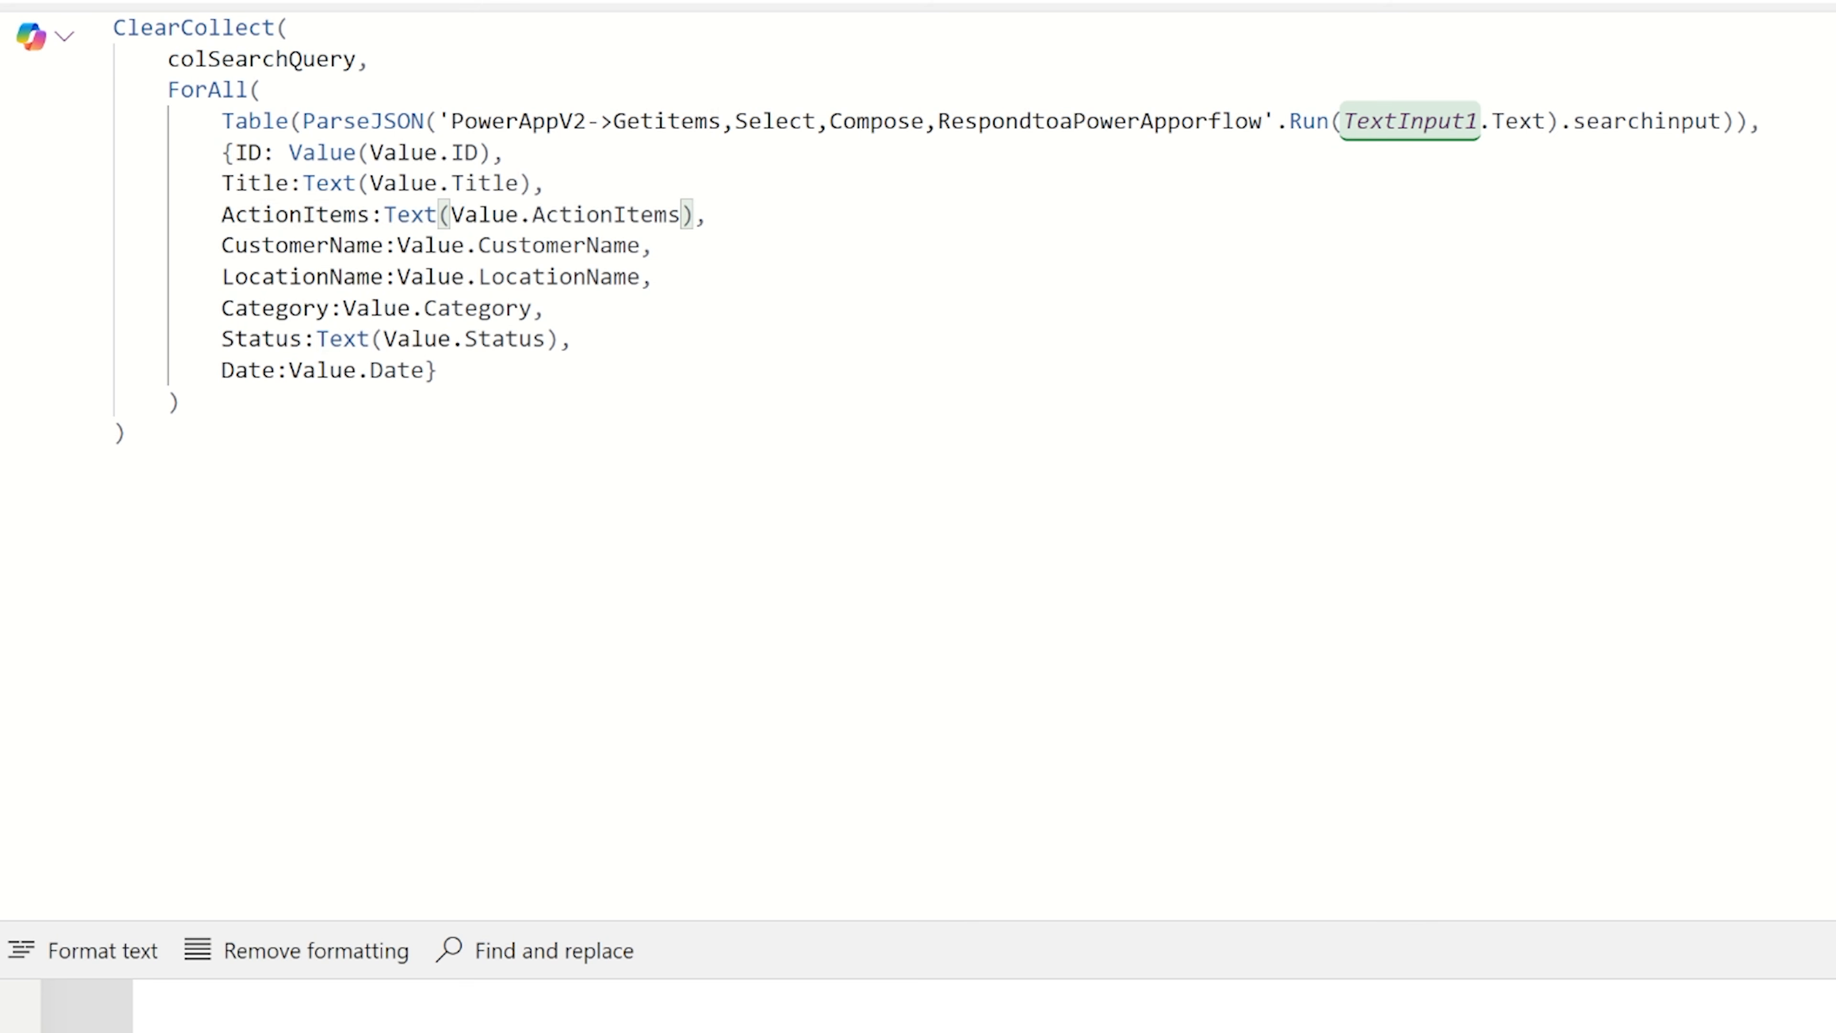
Convert the CustomerName and LocationName fields in the ForAll record to Text(Value.CustomerName) and Text(Value.LocationName).
click(397, 246)
key(ctrl+v)
click(710, 245)
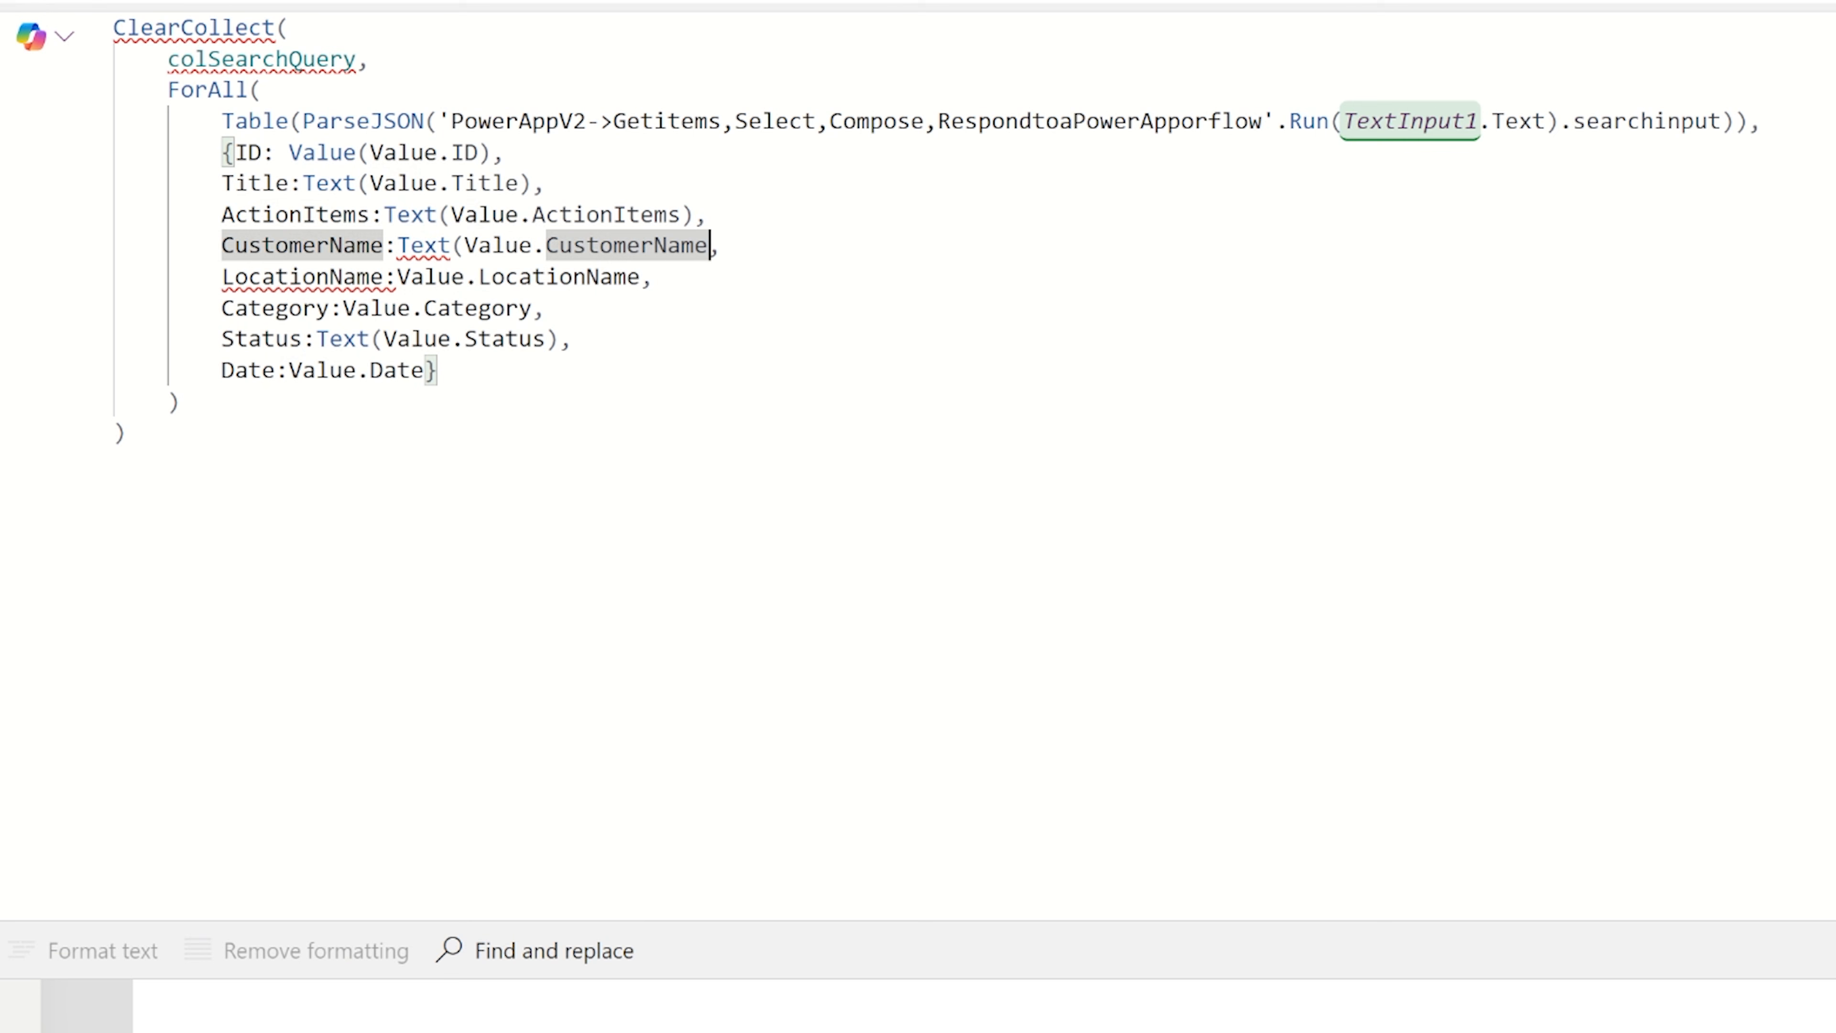
text())
click(397, 277)
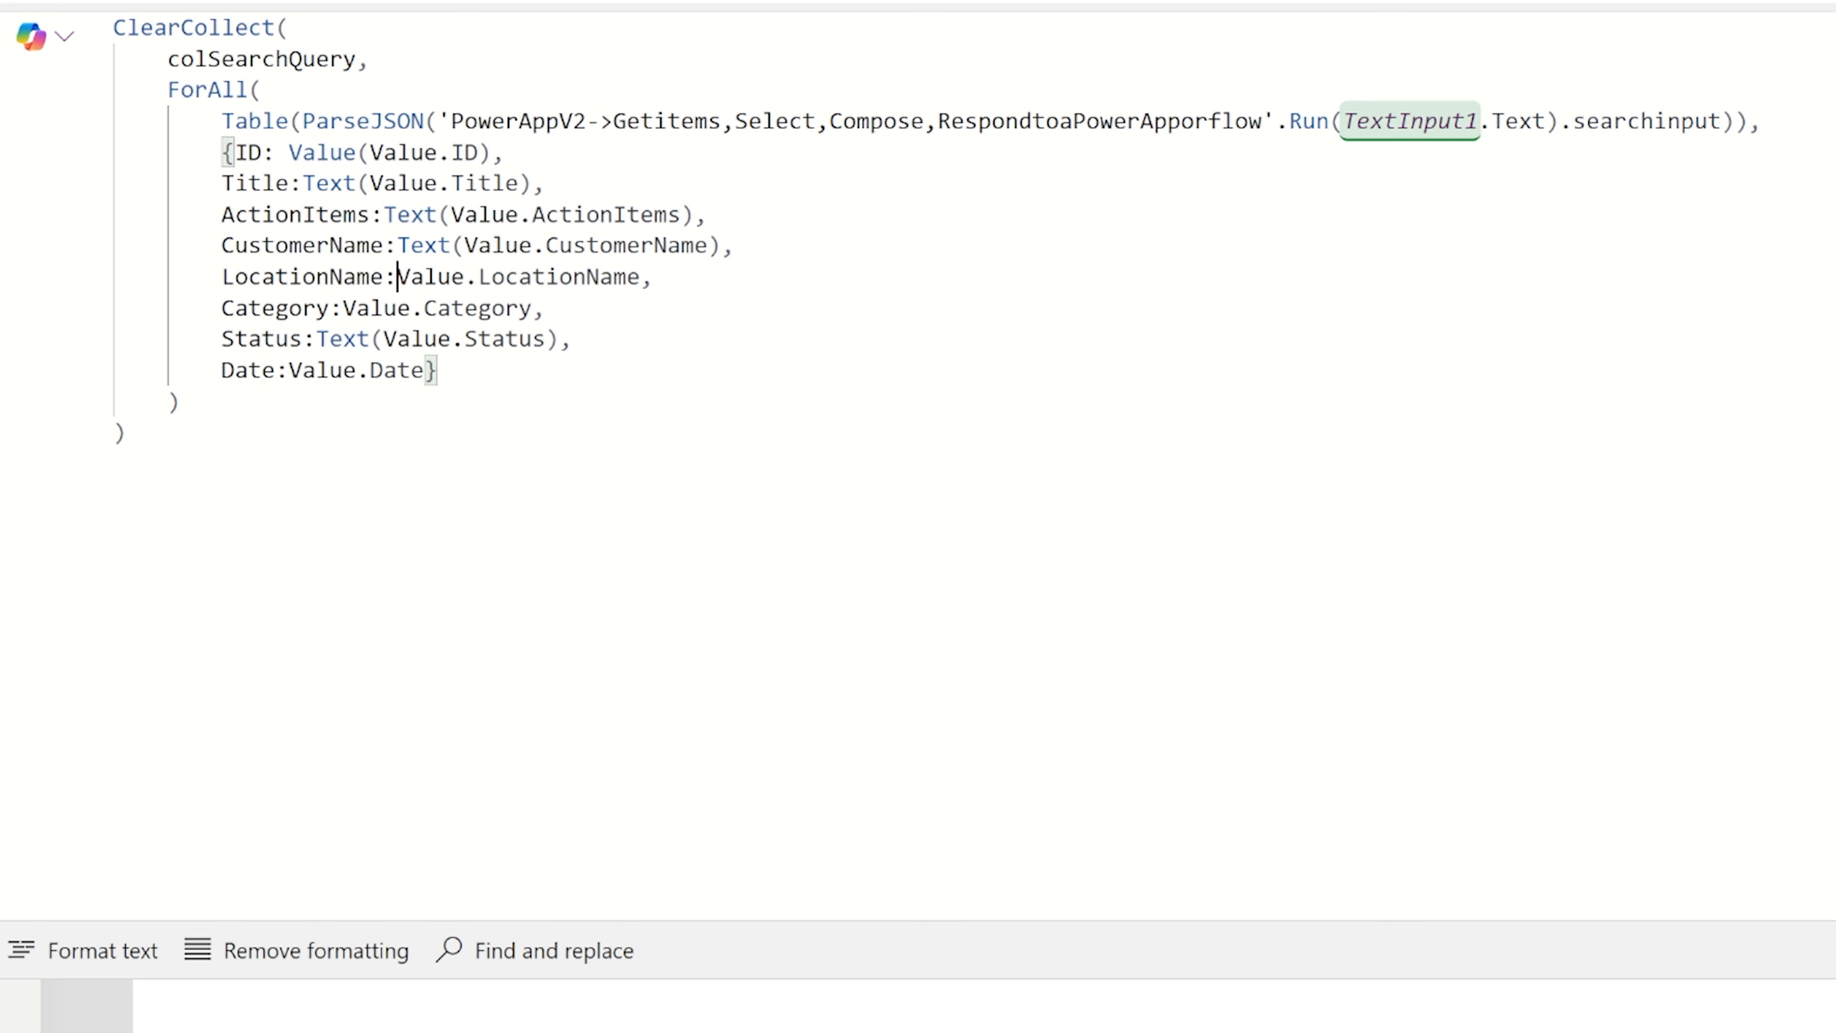
key(ctrl+v)
click(709, 277)
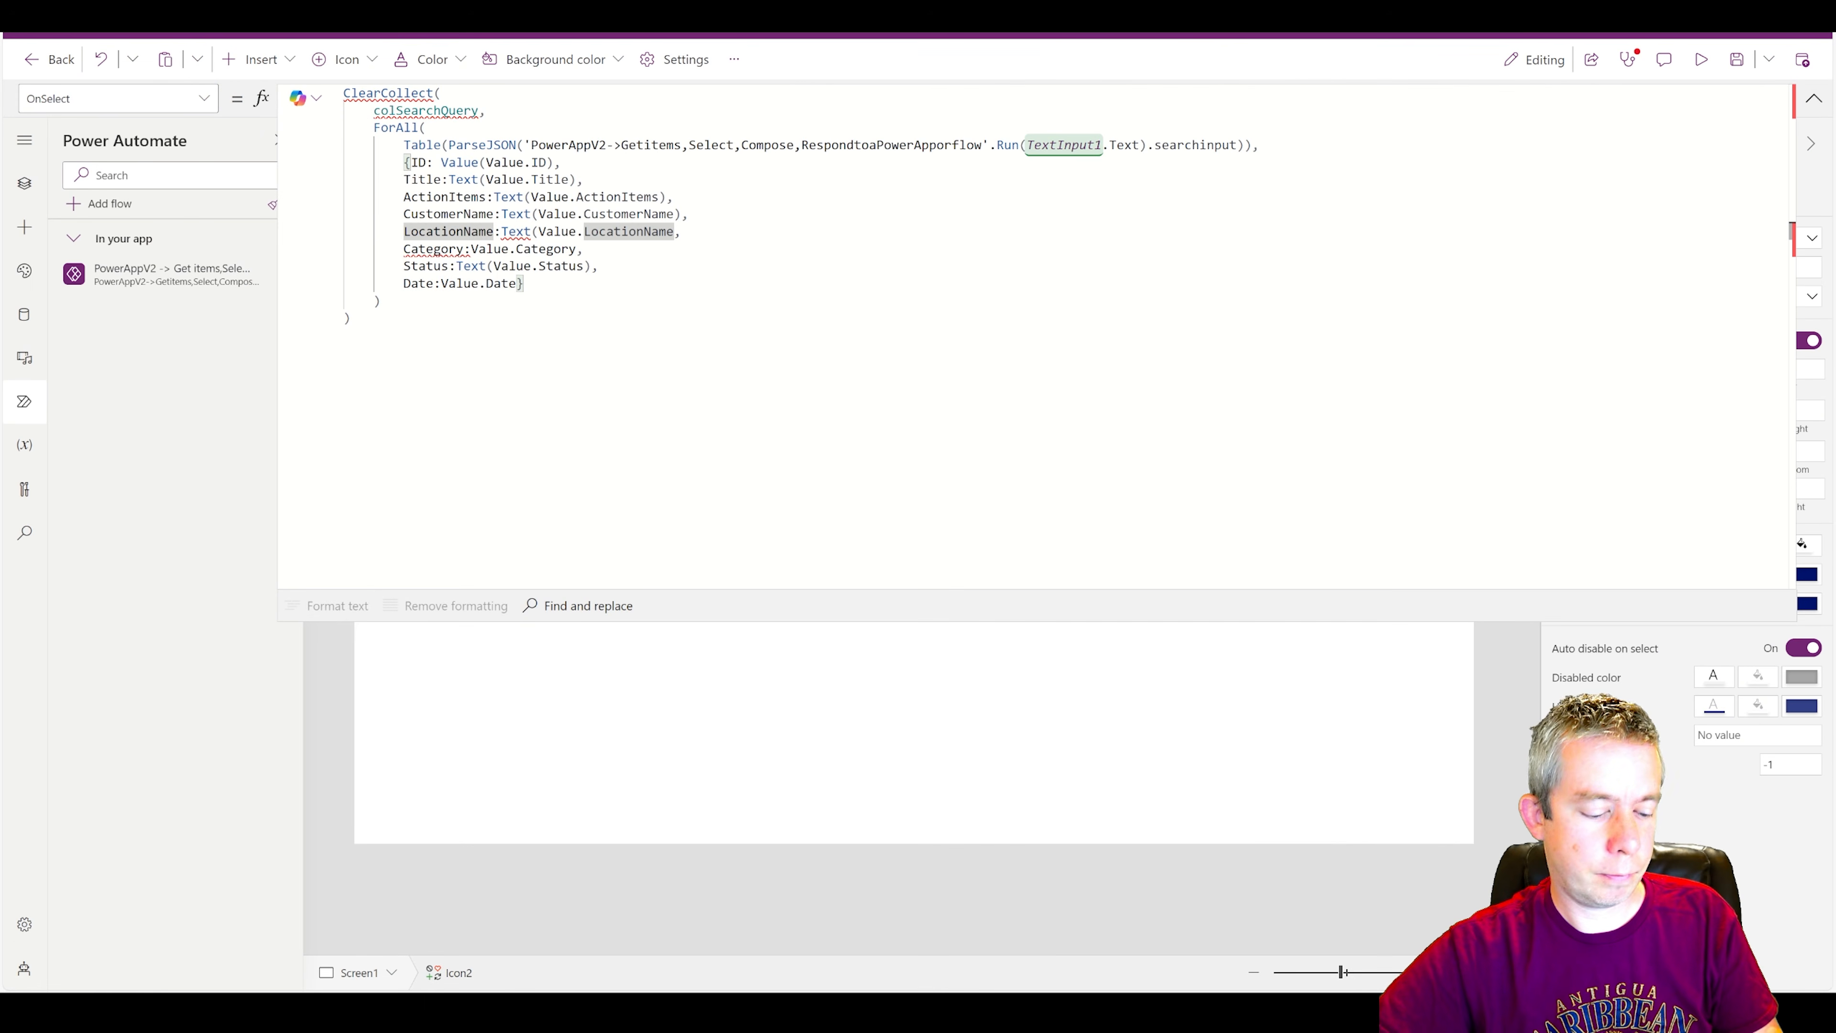
text())
Convert the Category field in the ForAll record to Text(Value.Category) and collapse the formula editor.
click(472, 249)
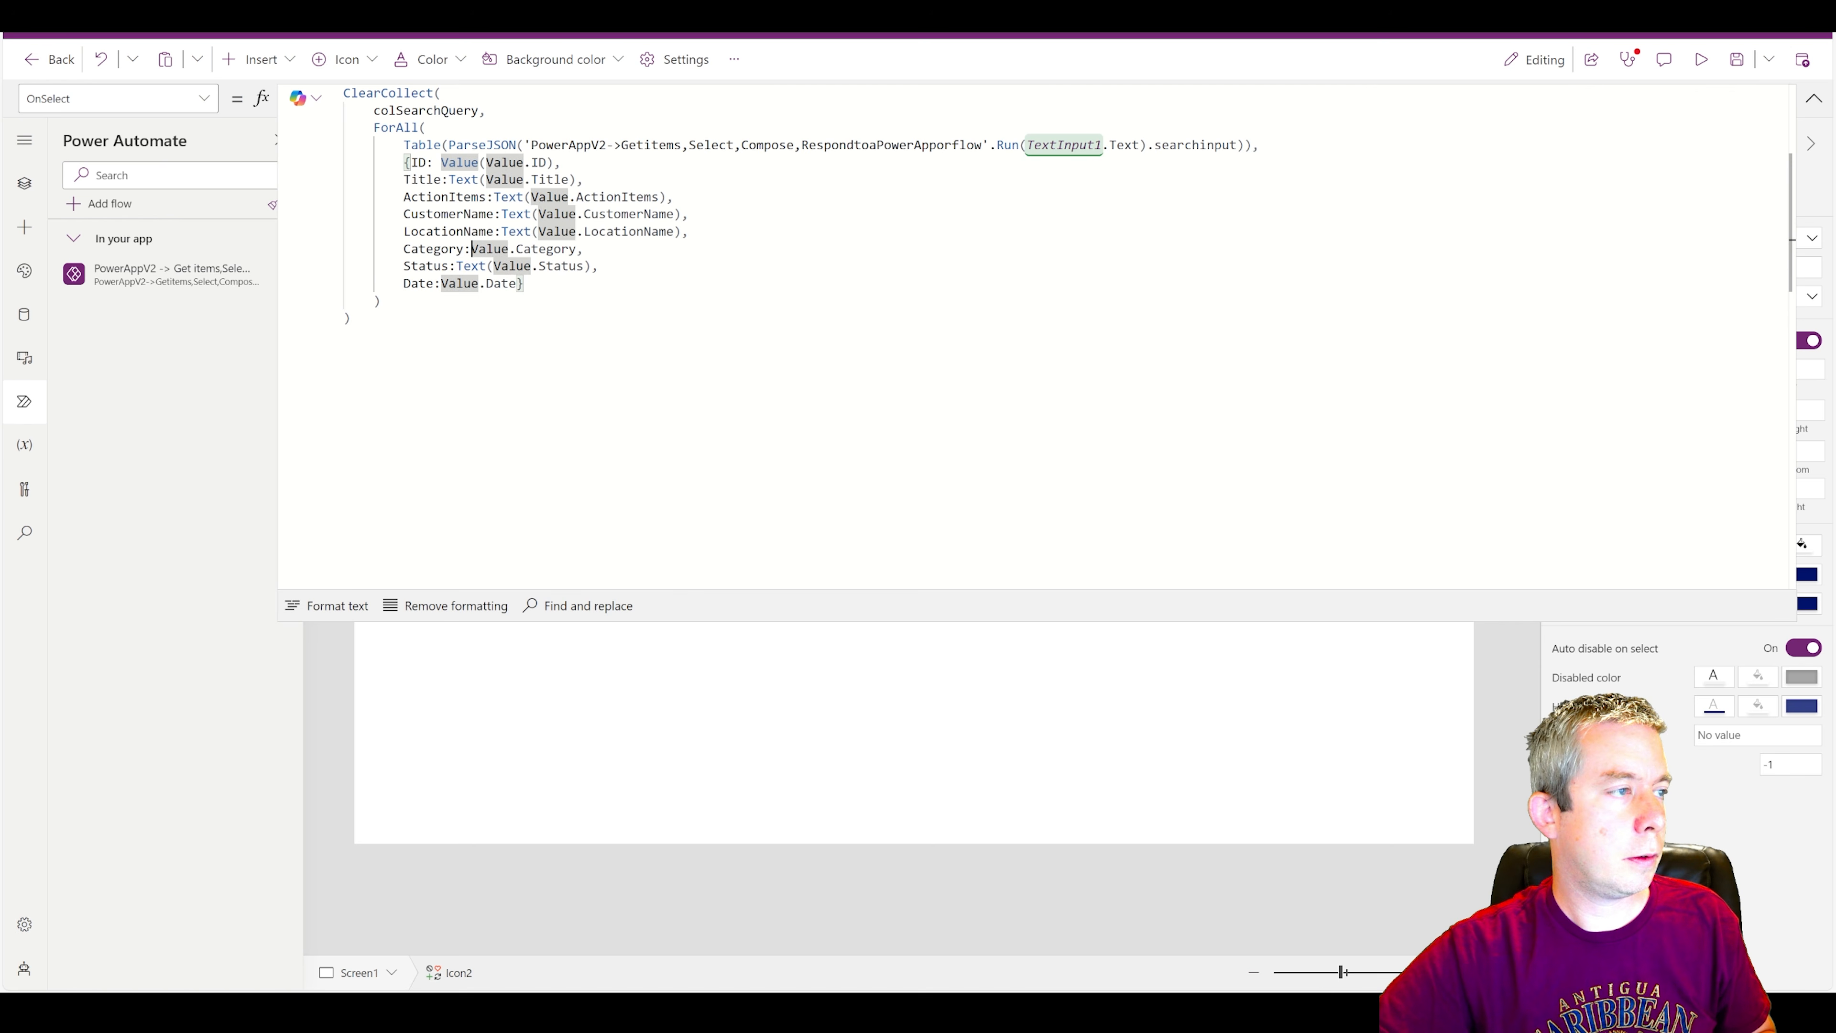
key(ctrl+v)
click(614, 249)
text())
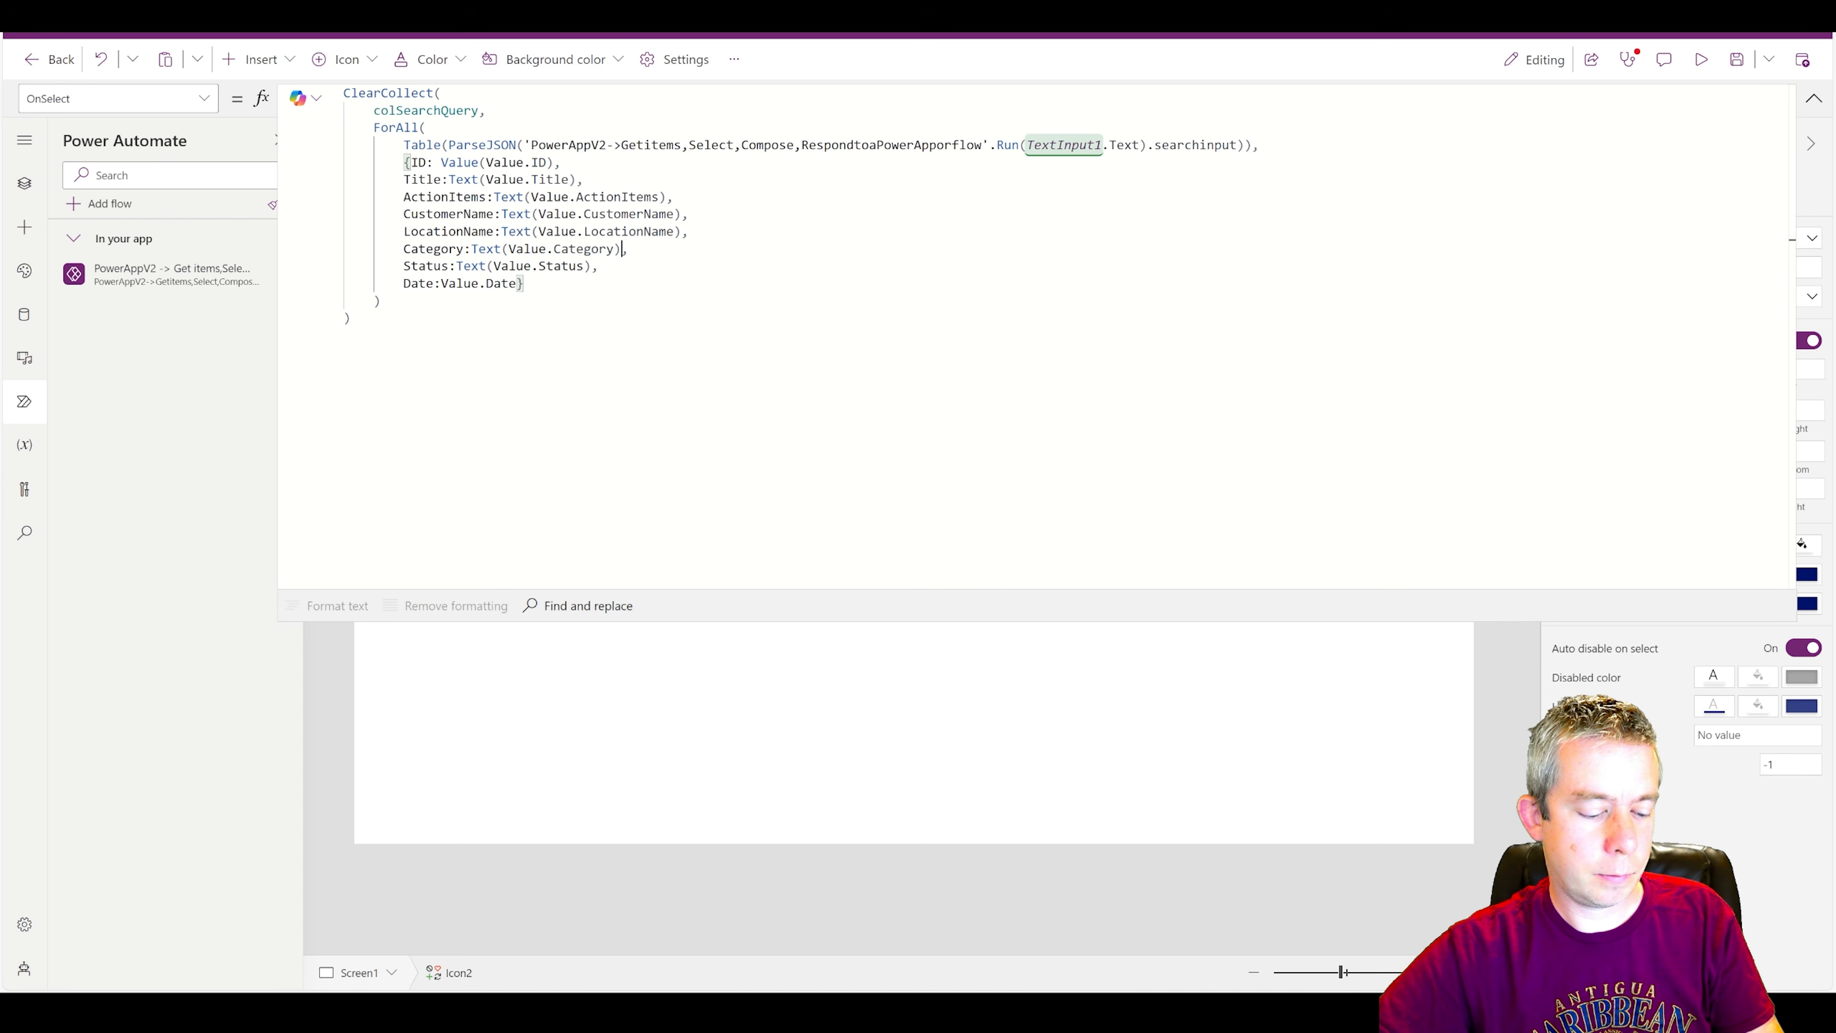
click(1813, 97)
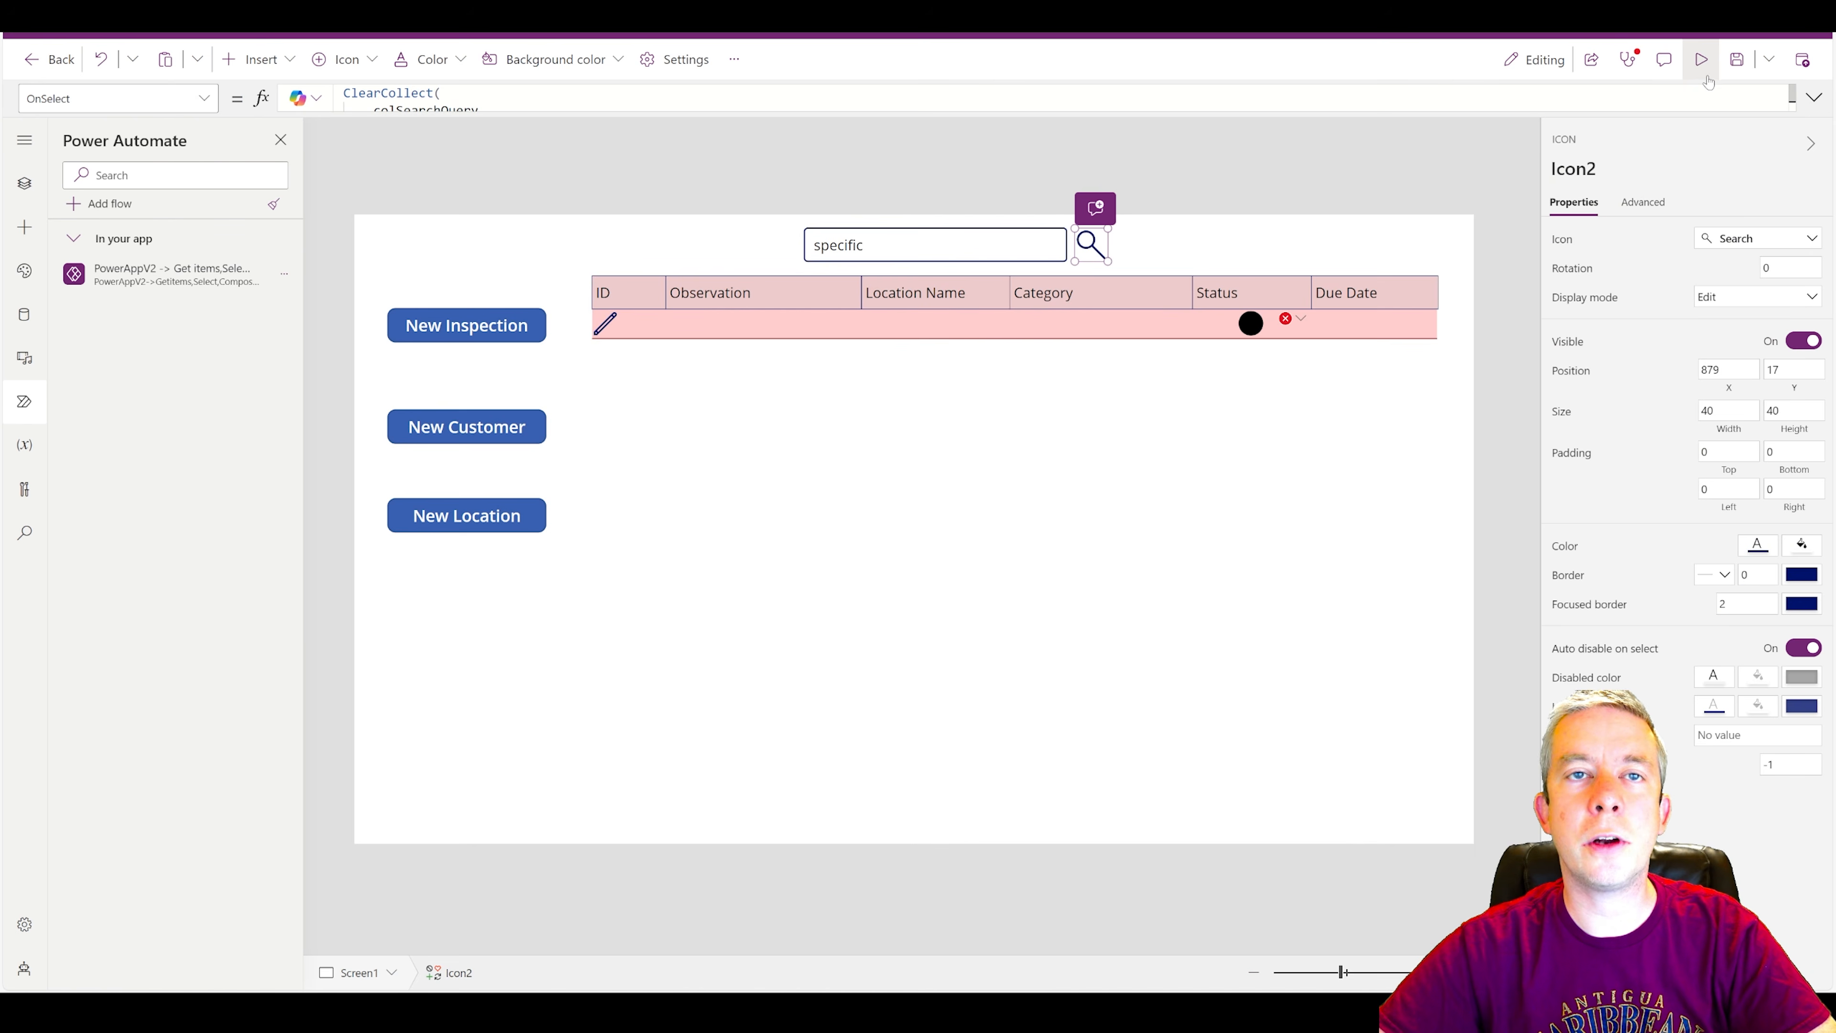
Preview the app's "specific" search row, and check the Specific1 item's field values in the SharePoint Inspections list.
click(1701, 60)
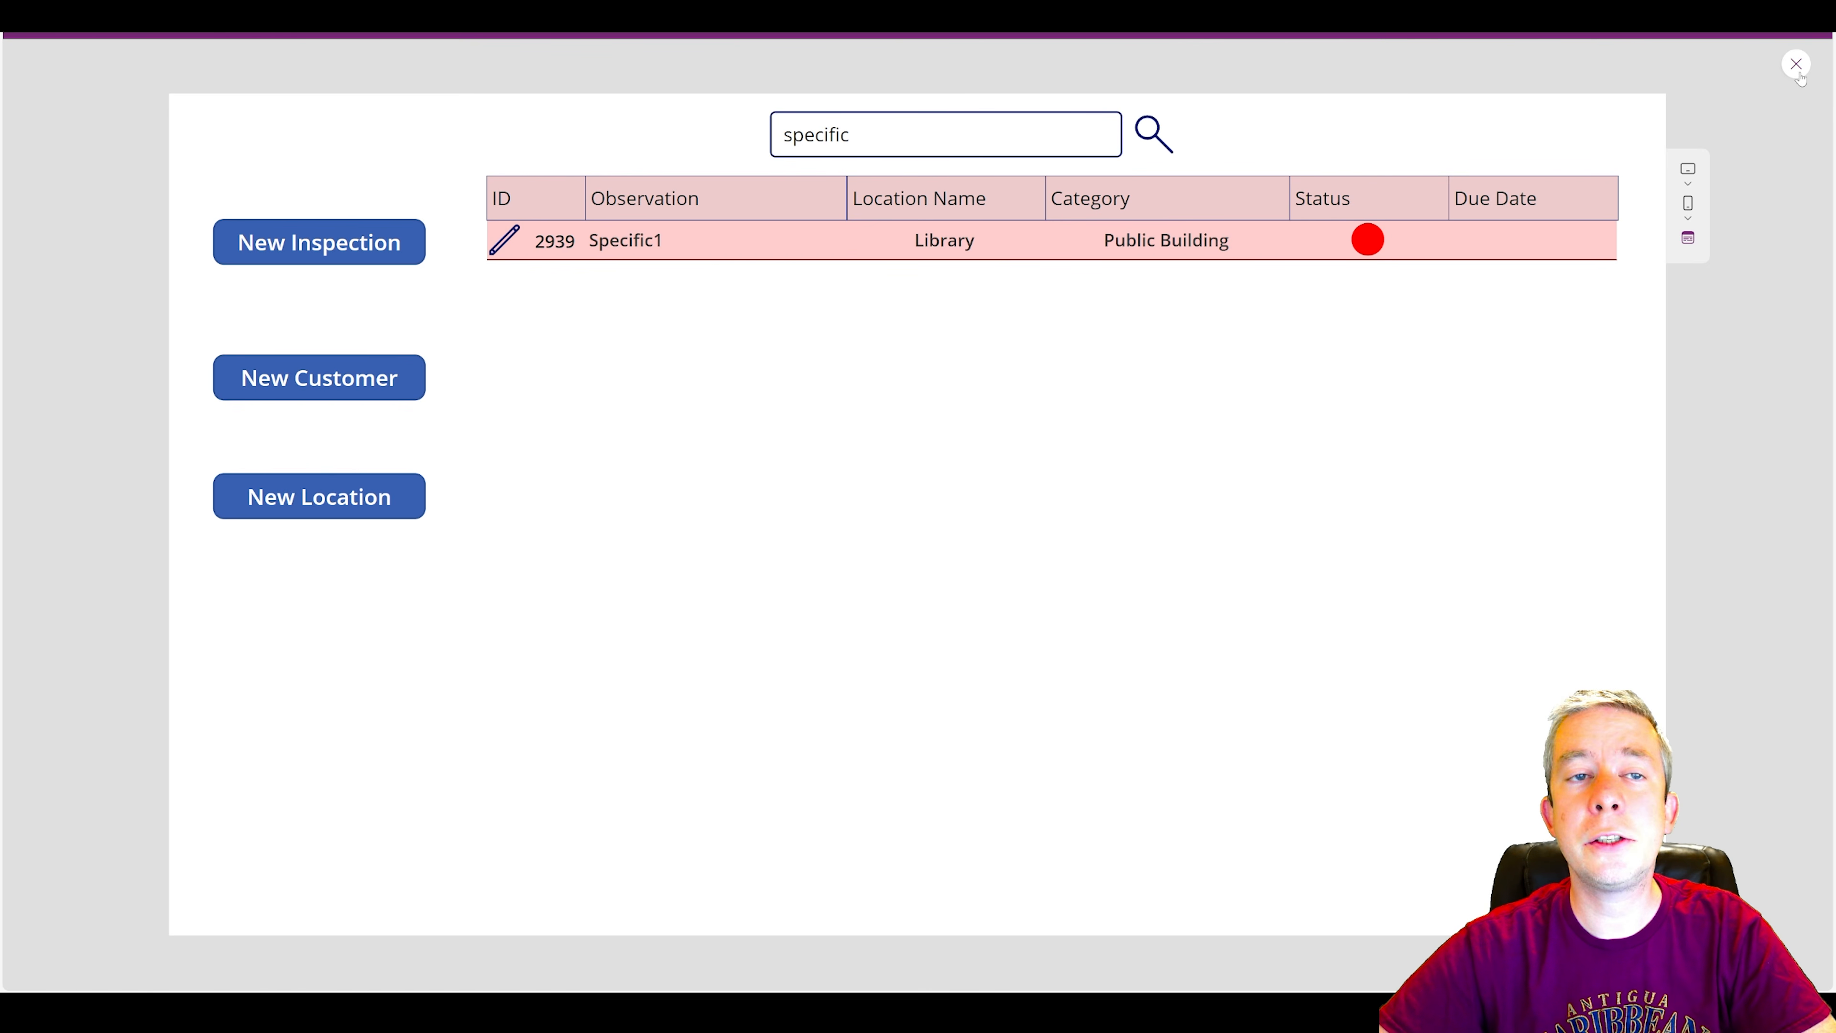
key(Escape)
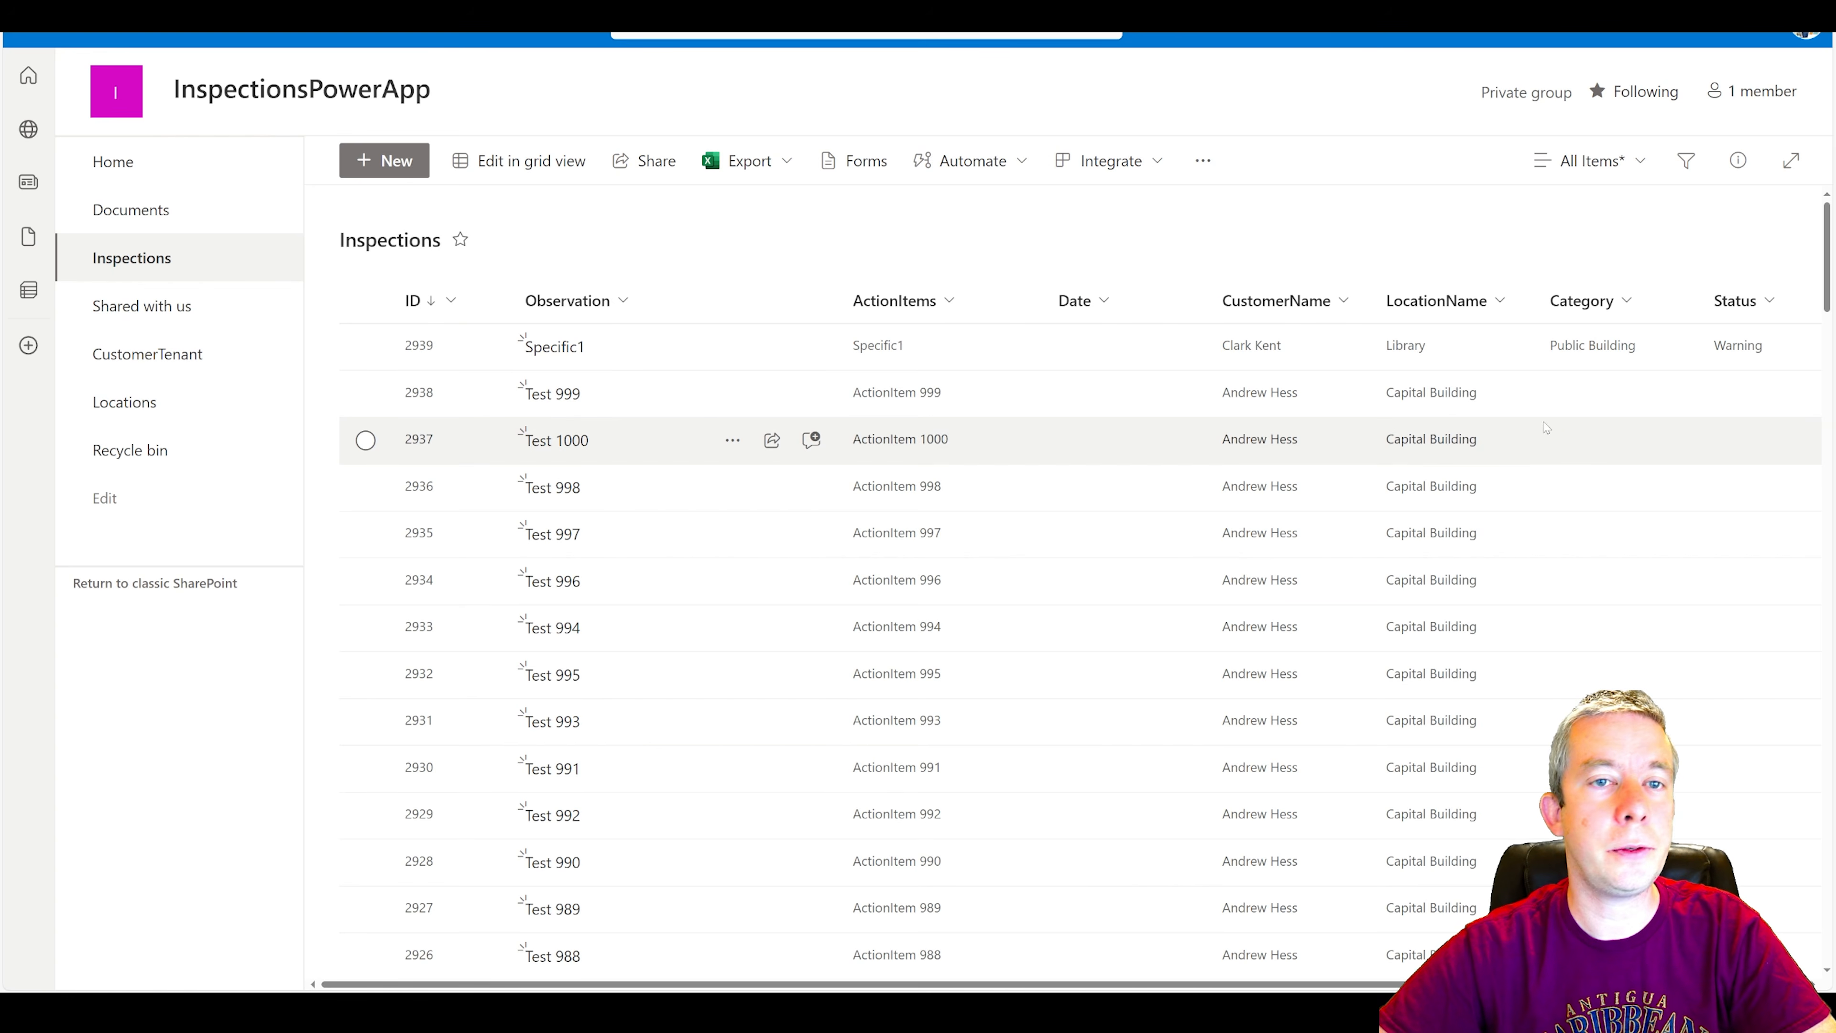
click(366, 346)
click(478, 159)
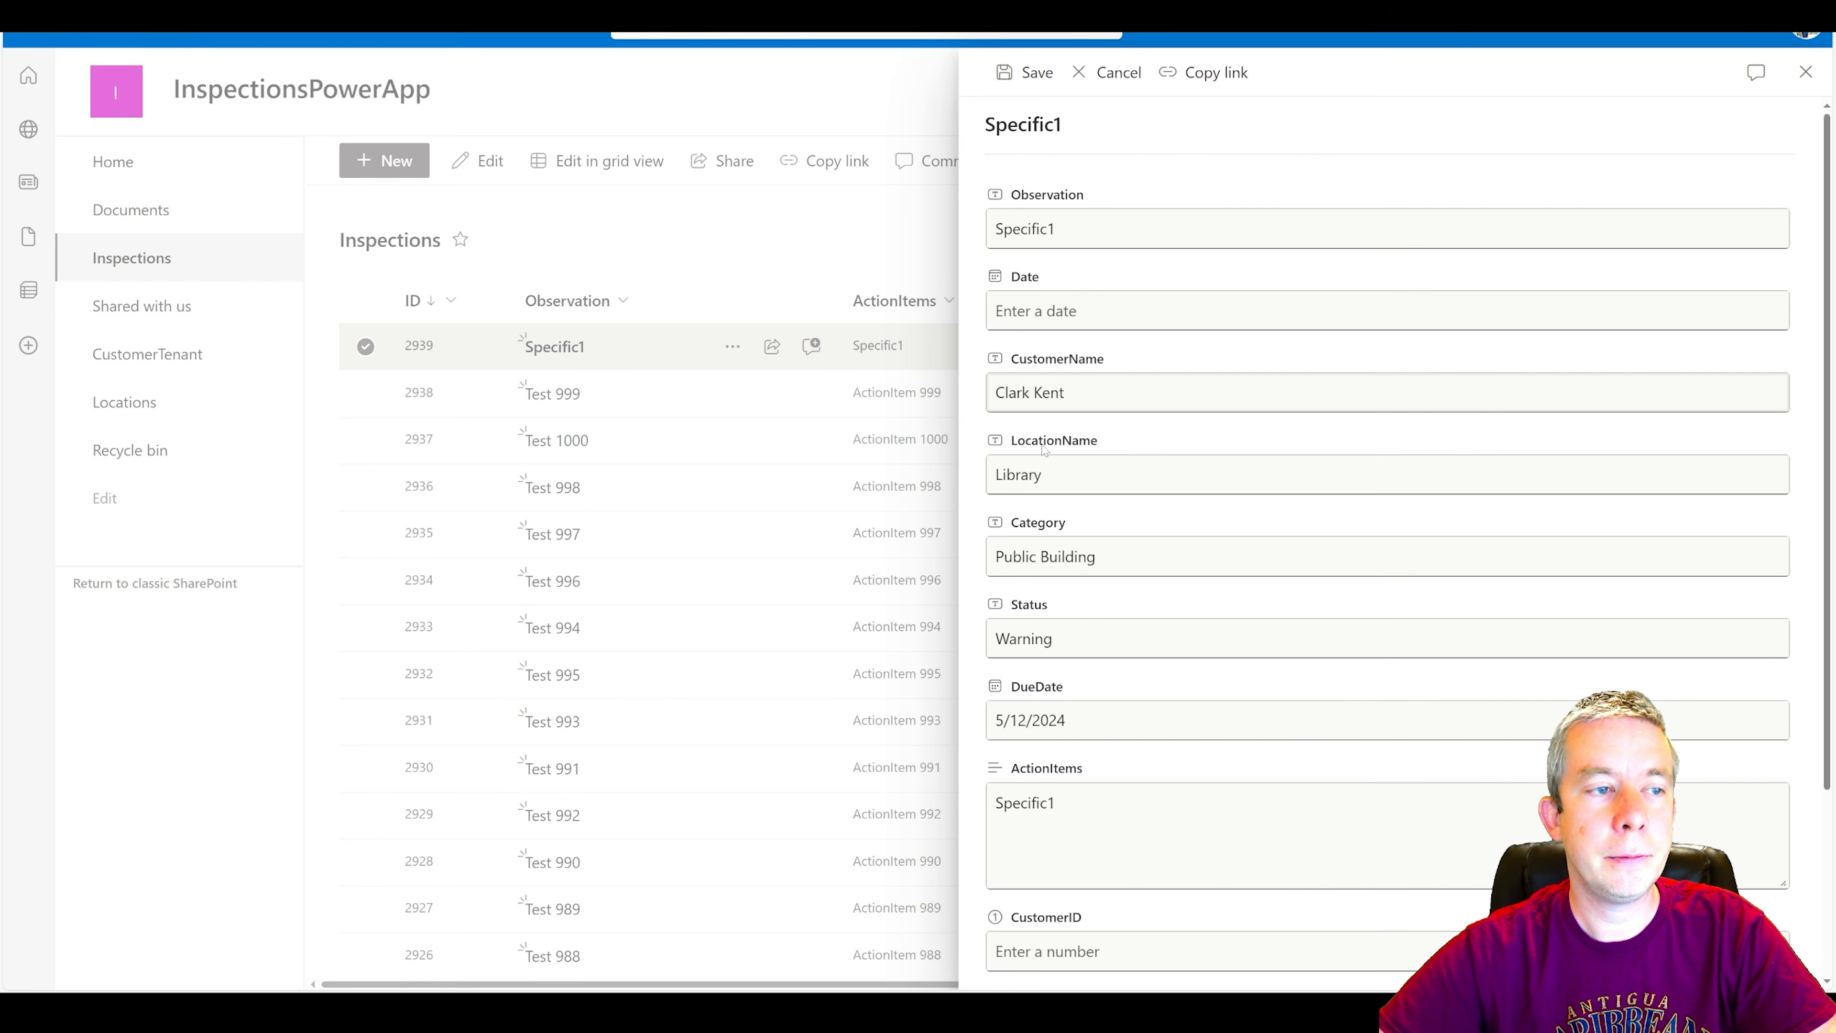
scroll(1045, 449, down, 3)
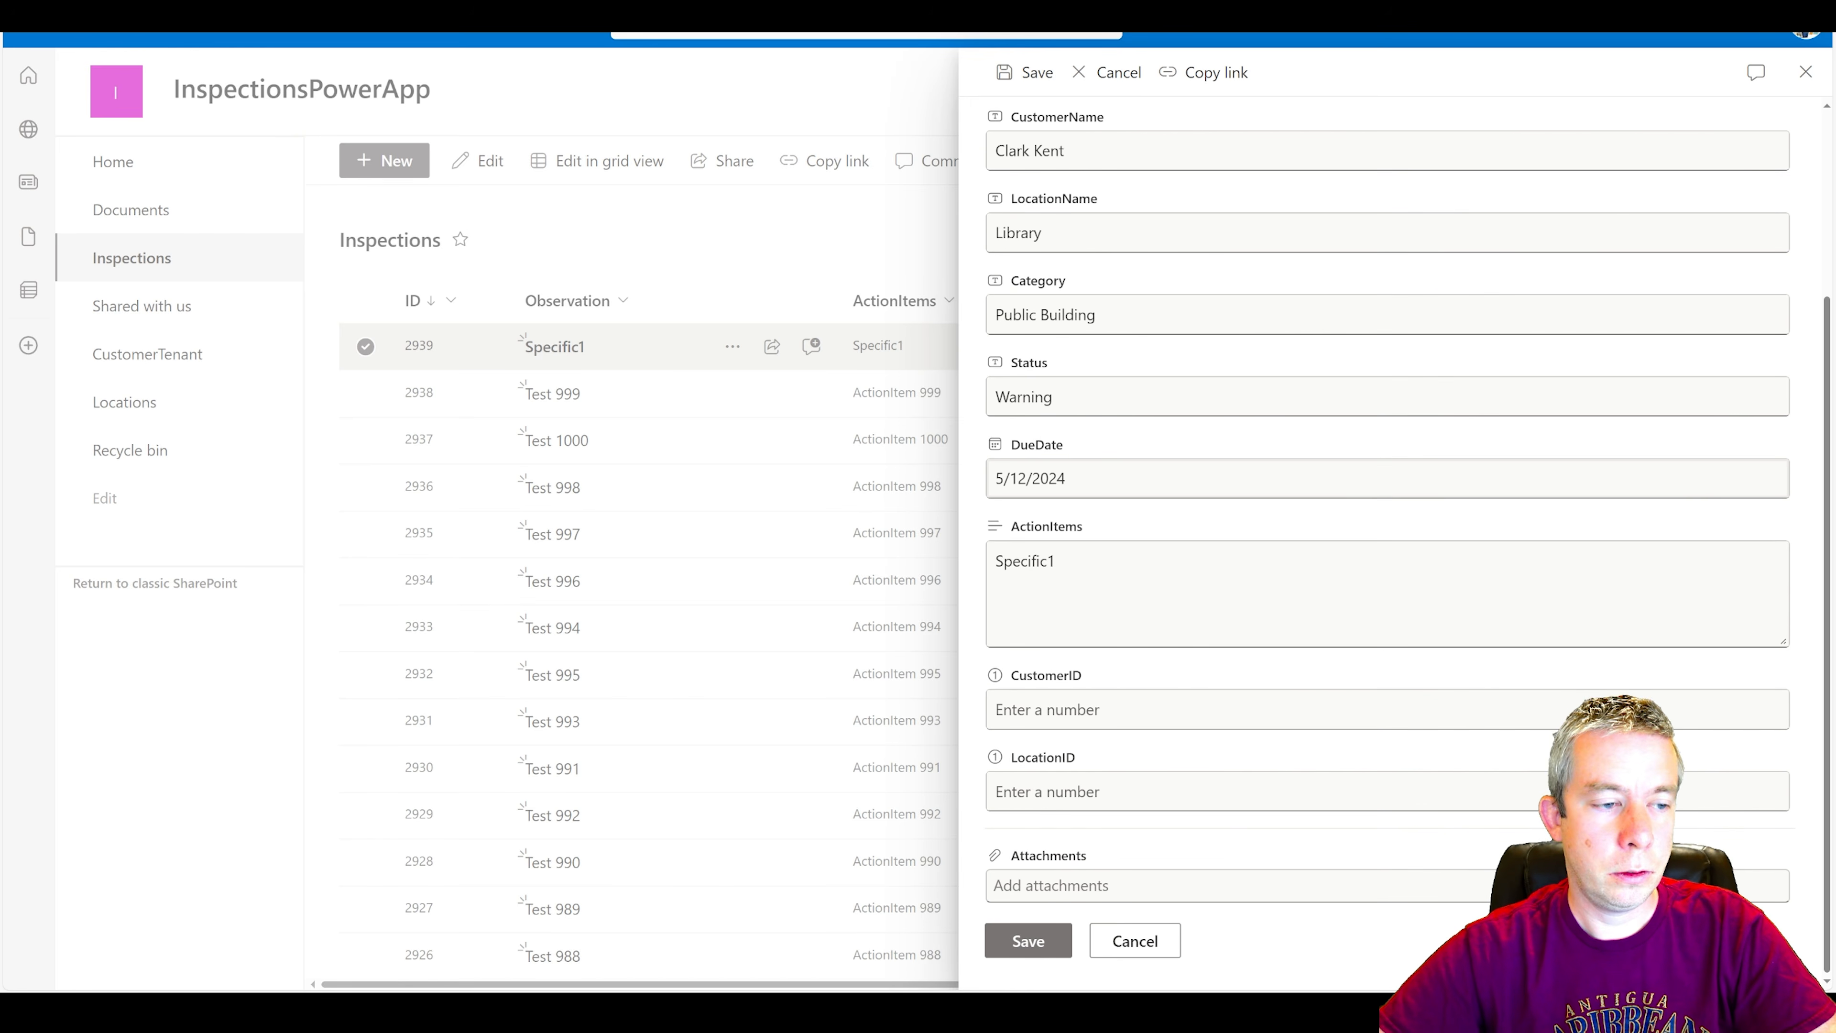
click(1125, 946)
click(549, 15)
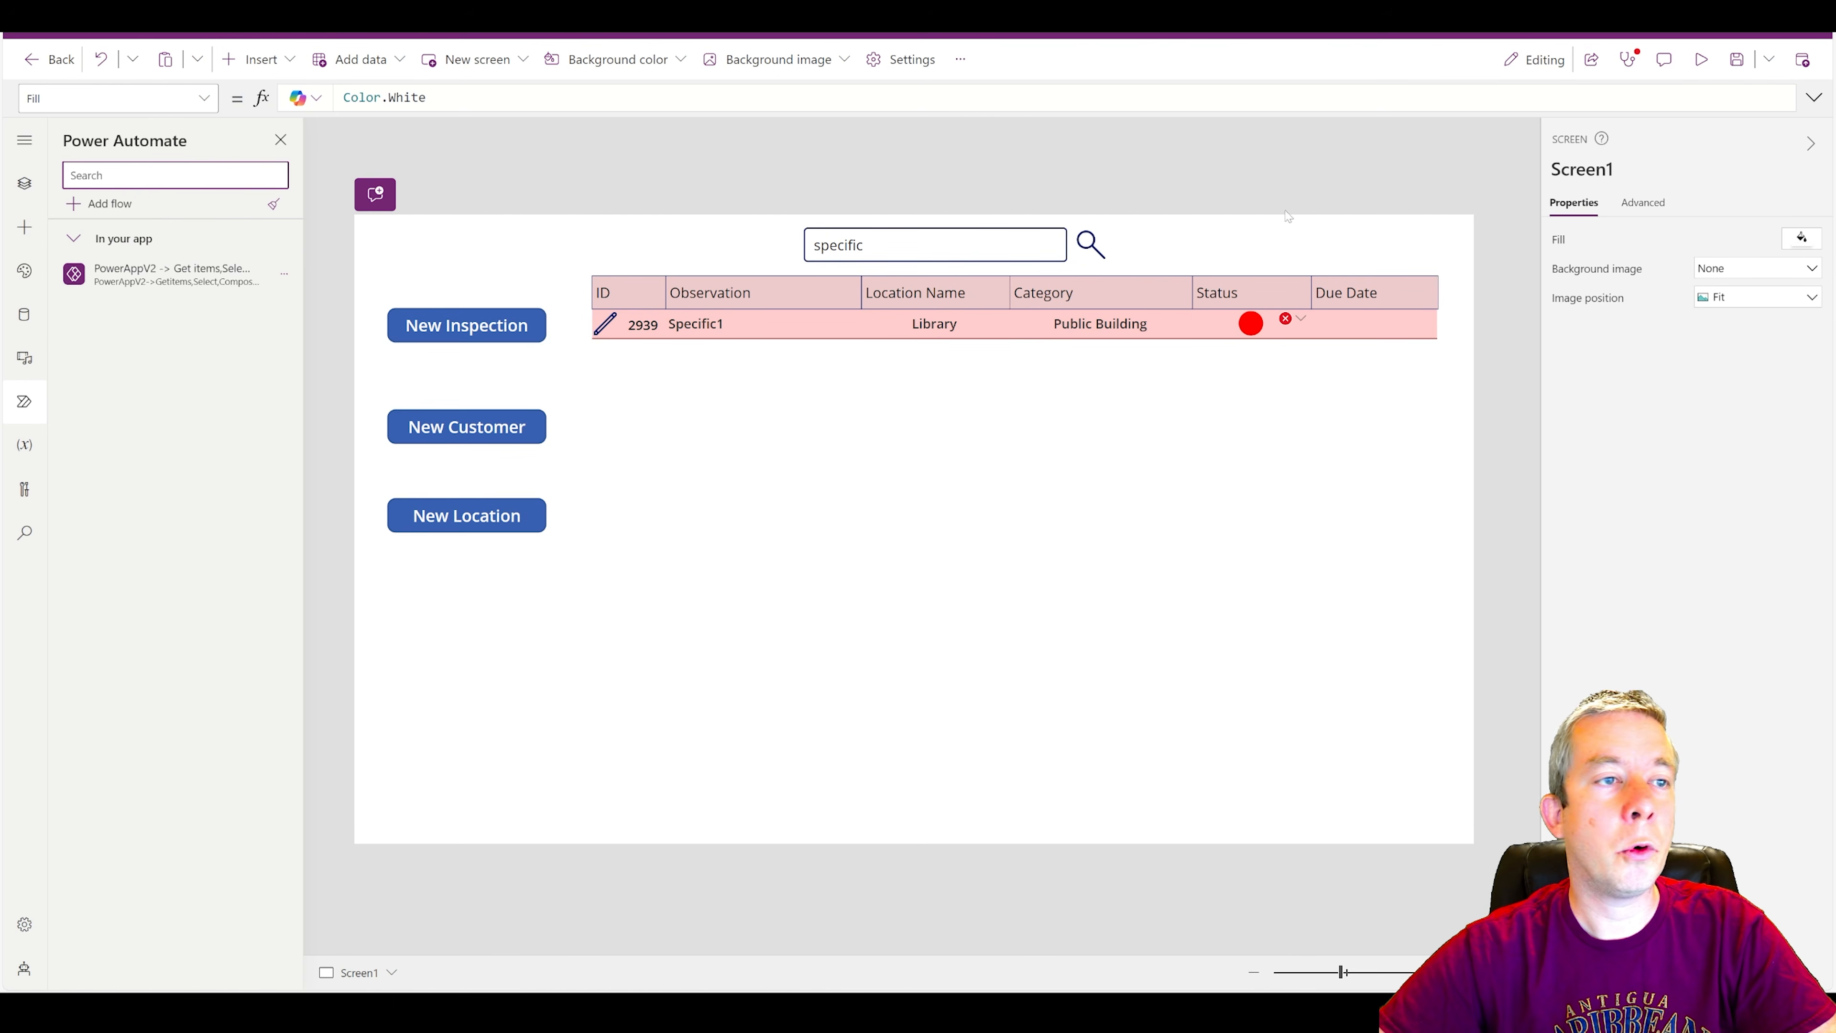
Add DueDate:Value.DueDate after the Date field in the ForAll record of the search icon's OnSelect formula.
click(1092, 247)
click(1814, 97)
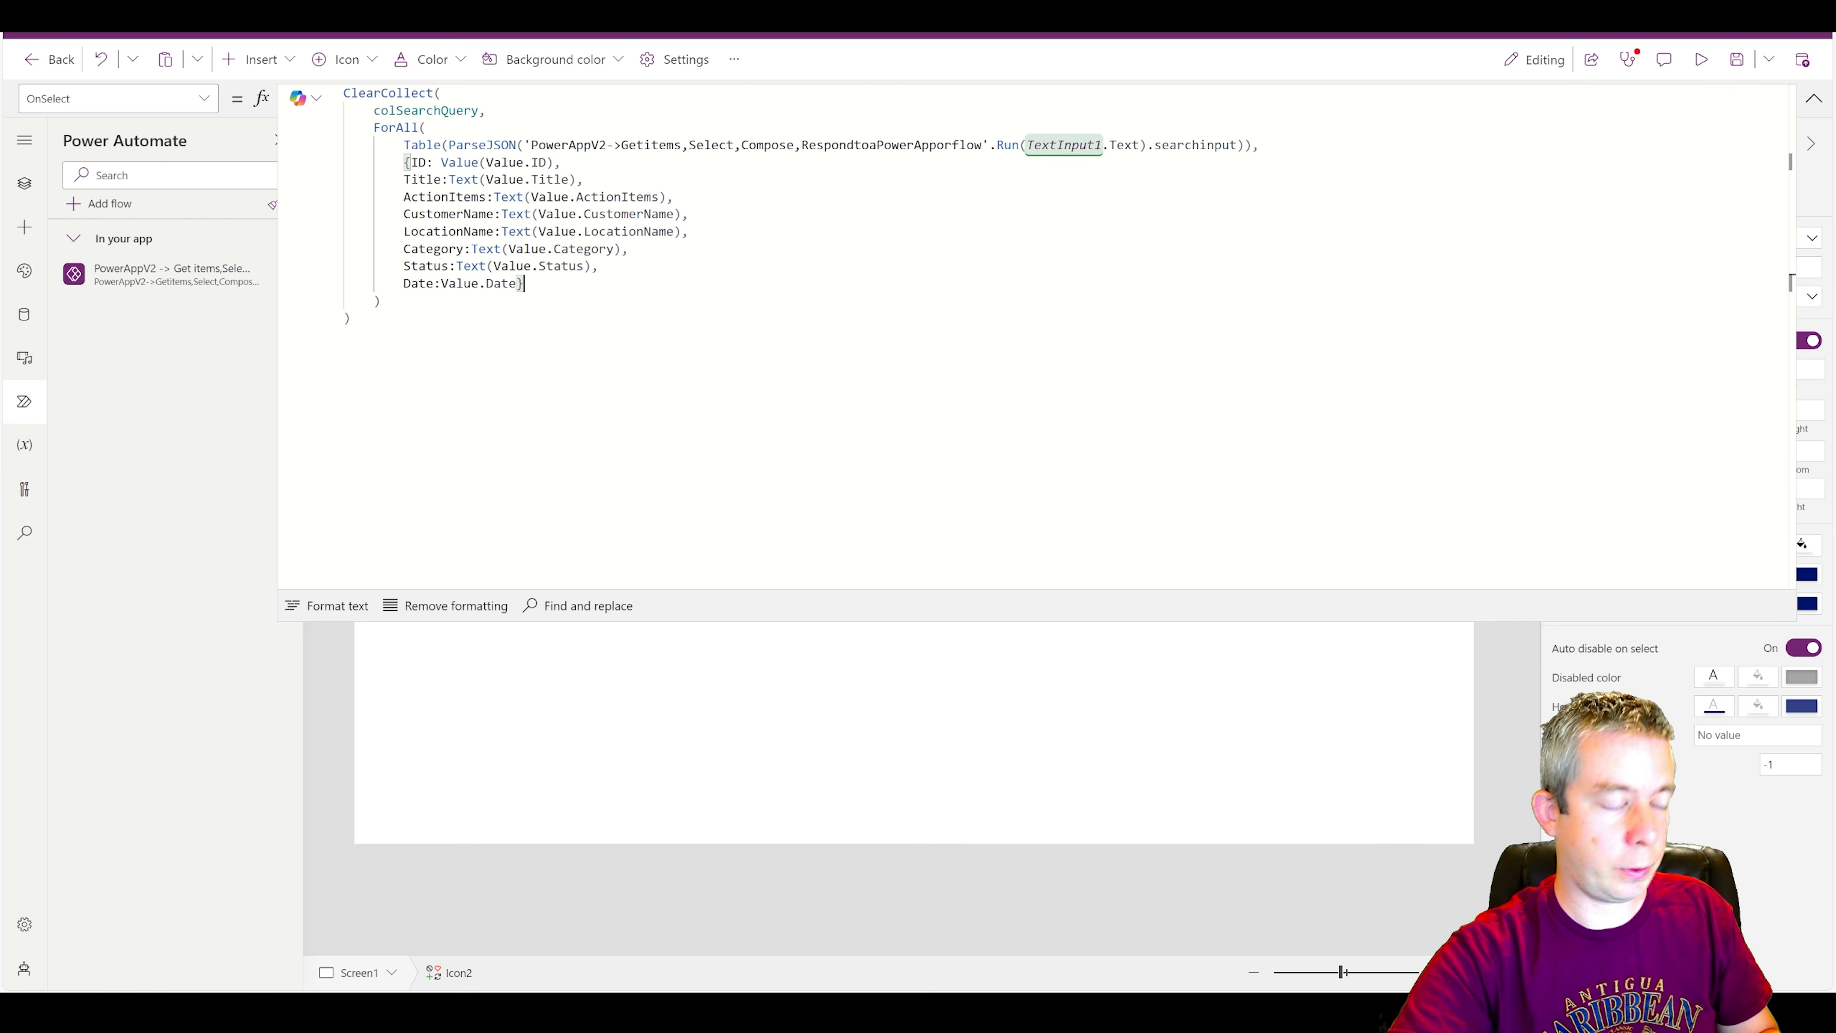
key(Left)
text(,ThisReco)
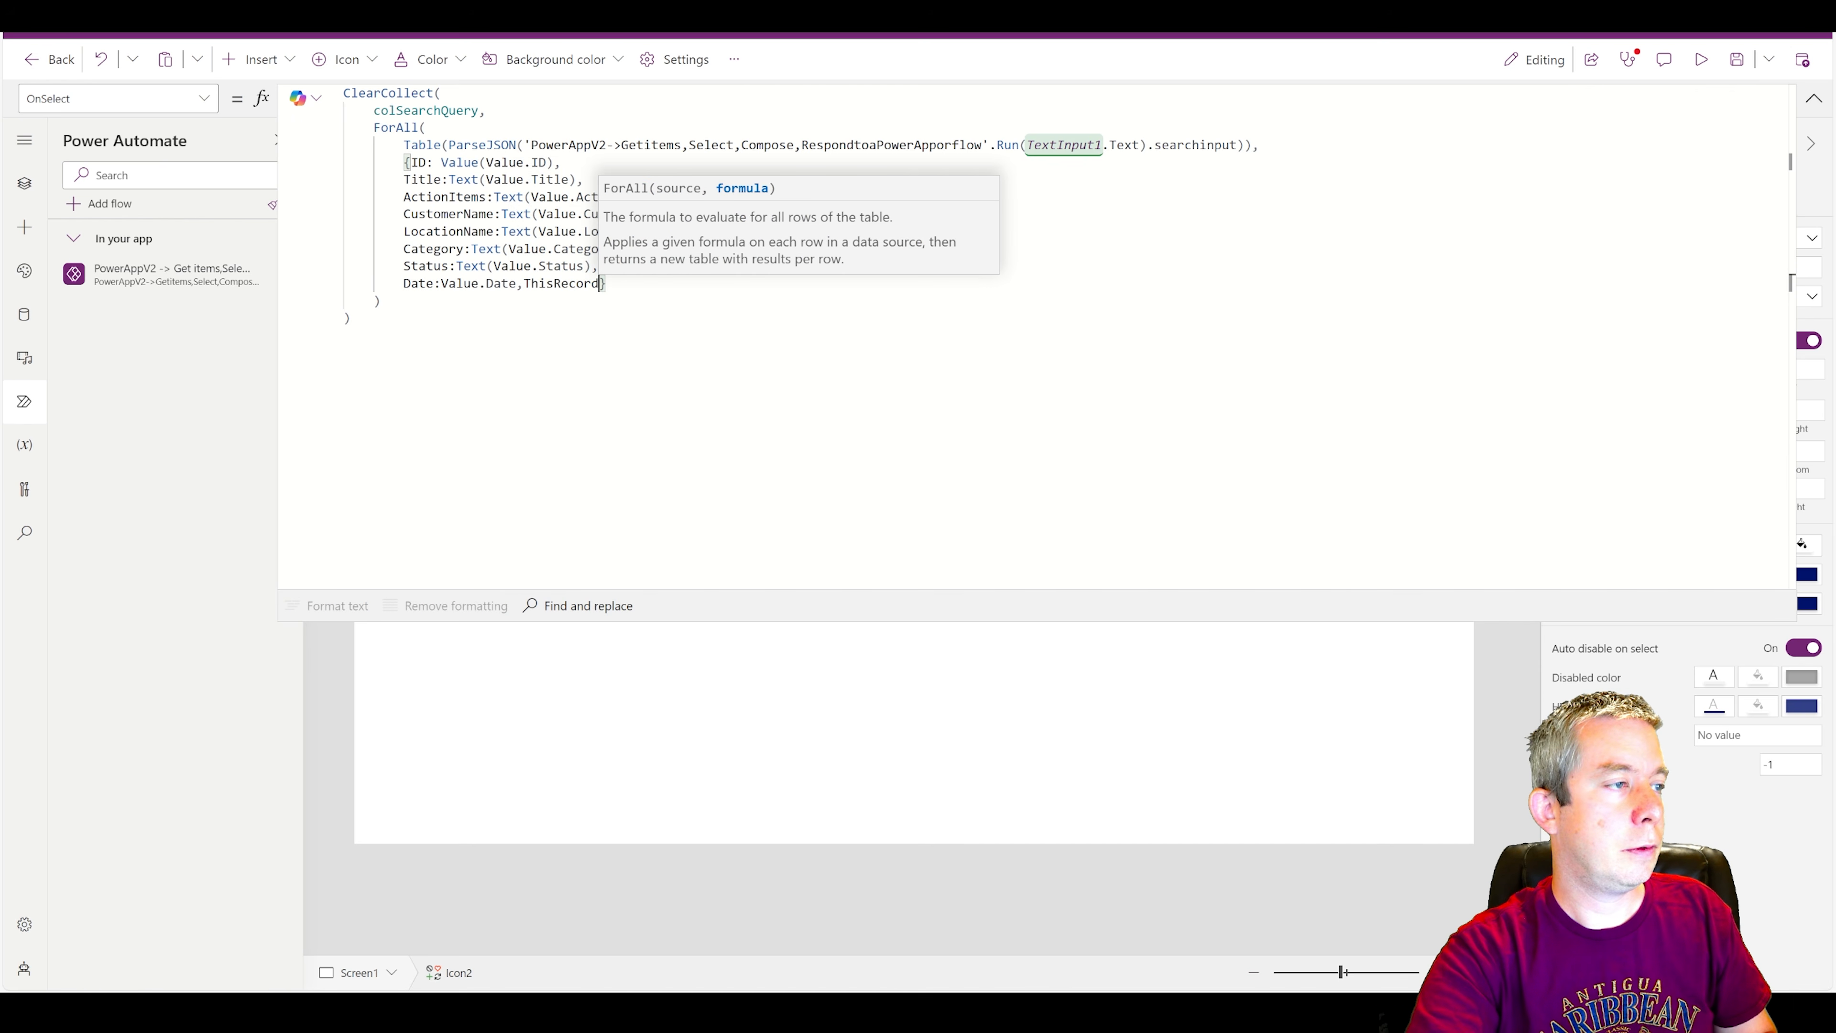
key(BackSpace)
key(BackSpace)
key(BackSpace)
key(BackSpace)
key(BackSpace)
key(BackSpace)
key(BackSpace)
key(BackSpace)
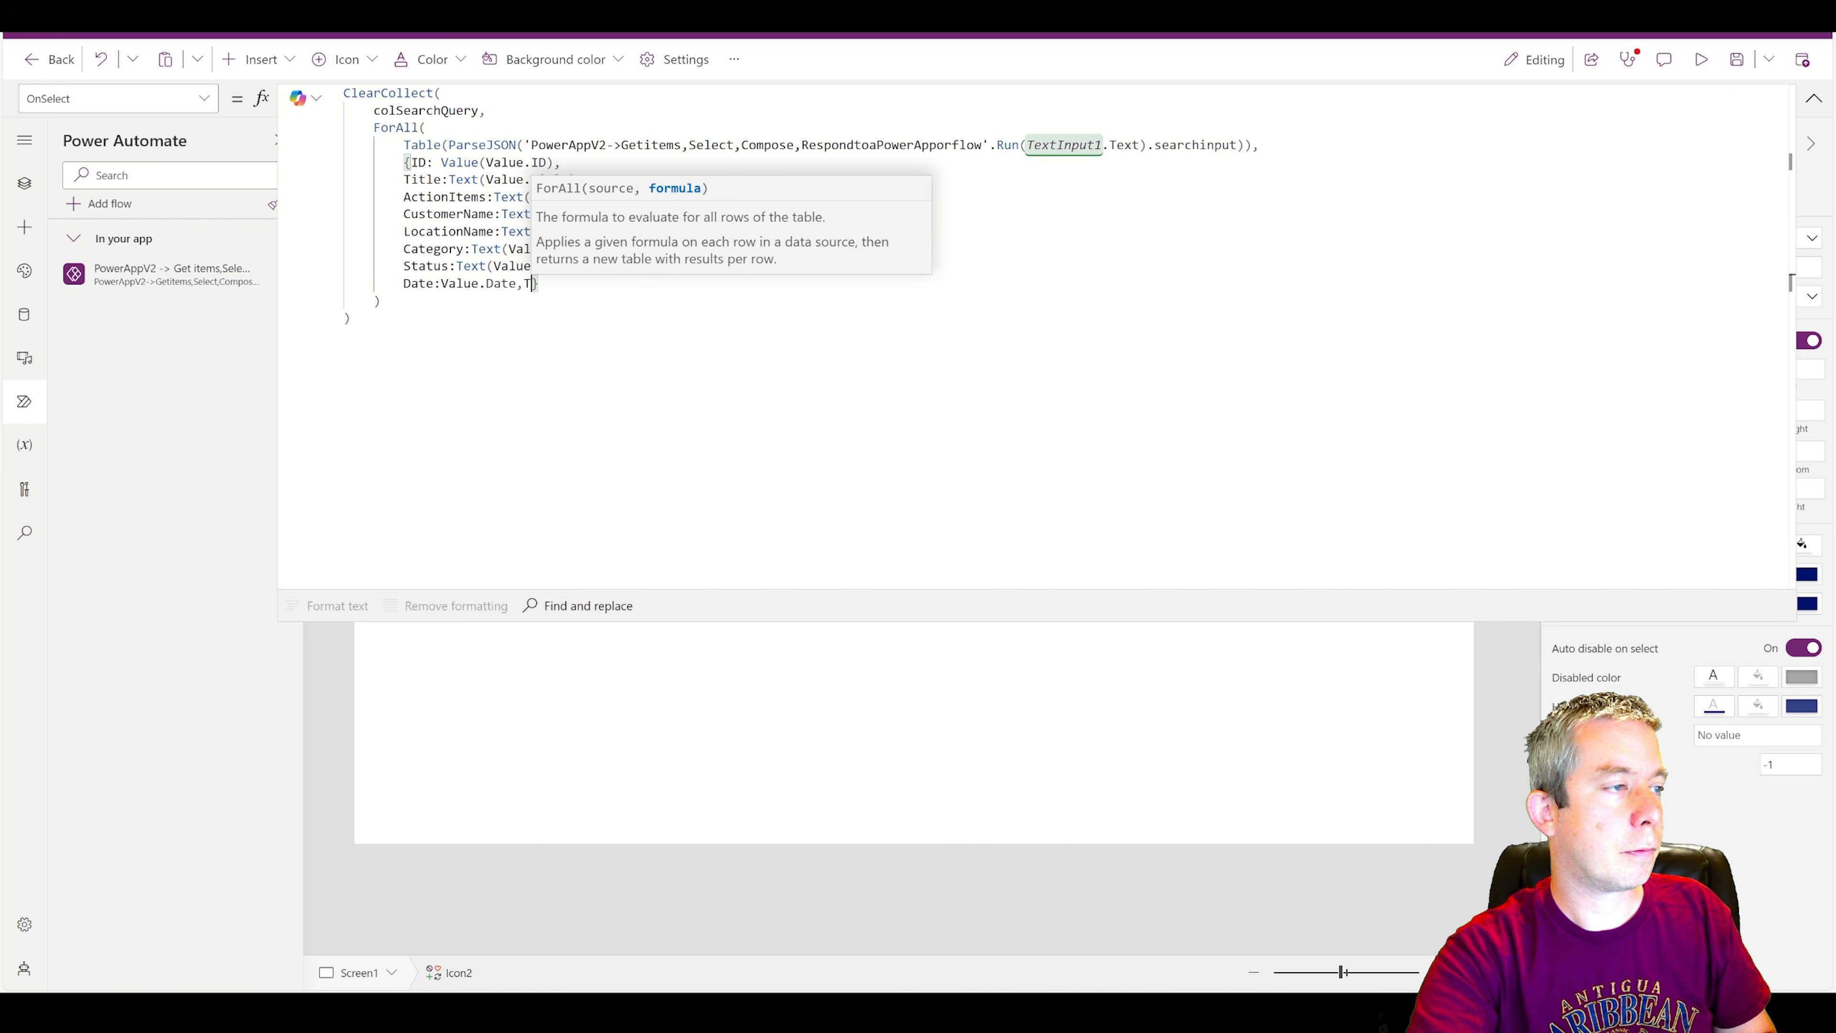
key(Return)
text(Dute)
key(BackSpace)
key(BackSpace)
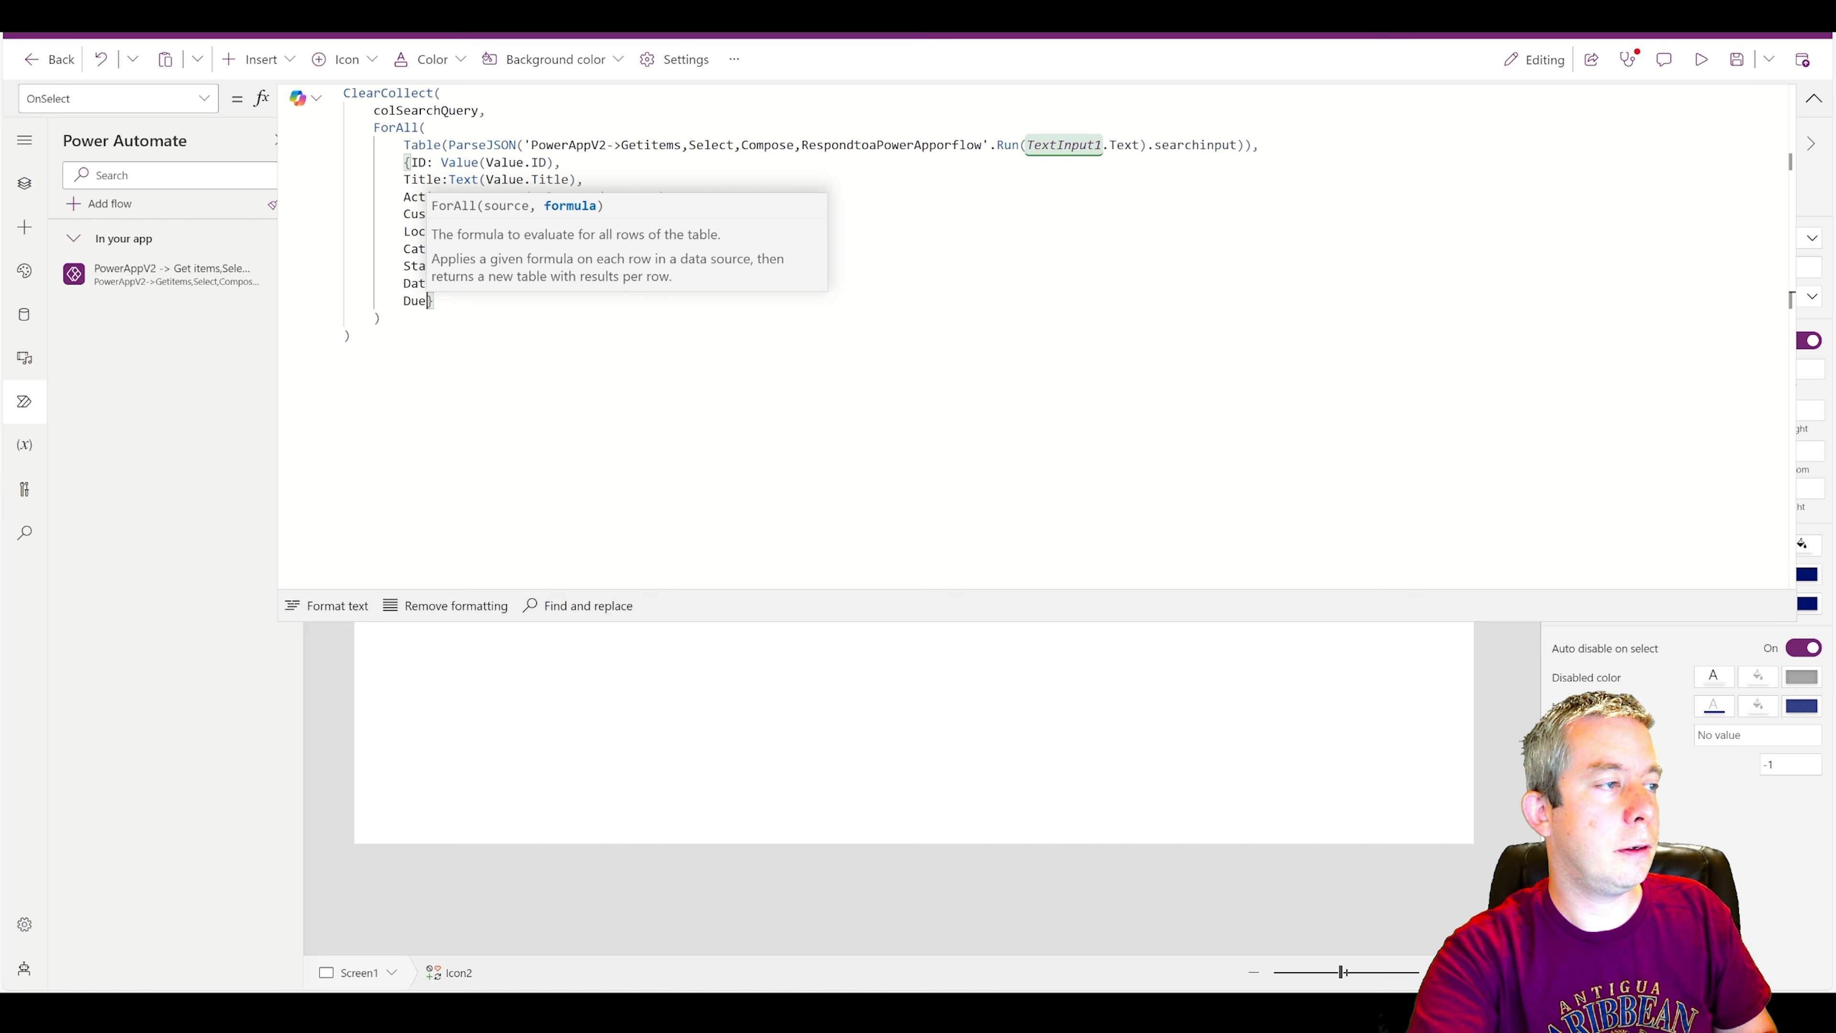
text(eDate:Value.DueDate)
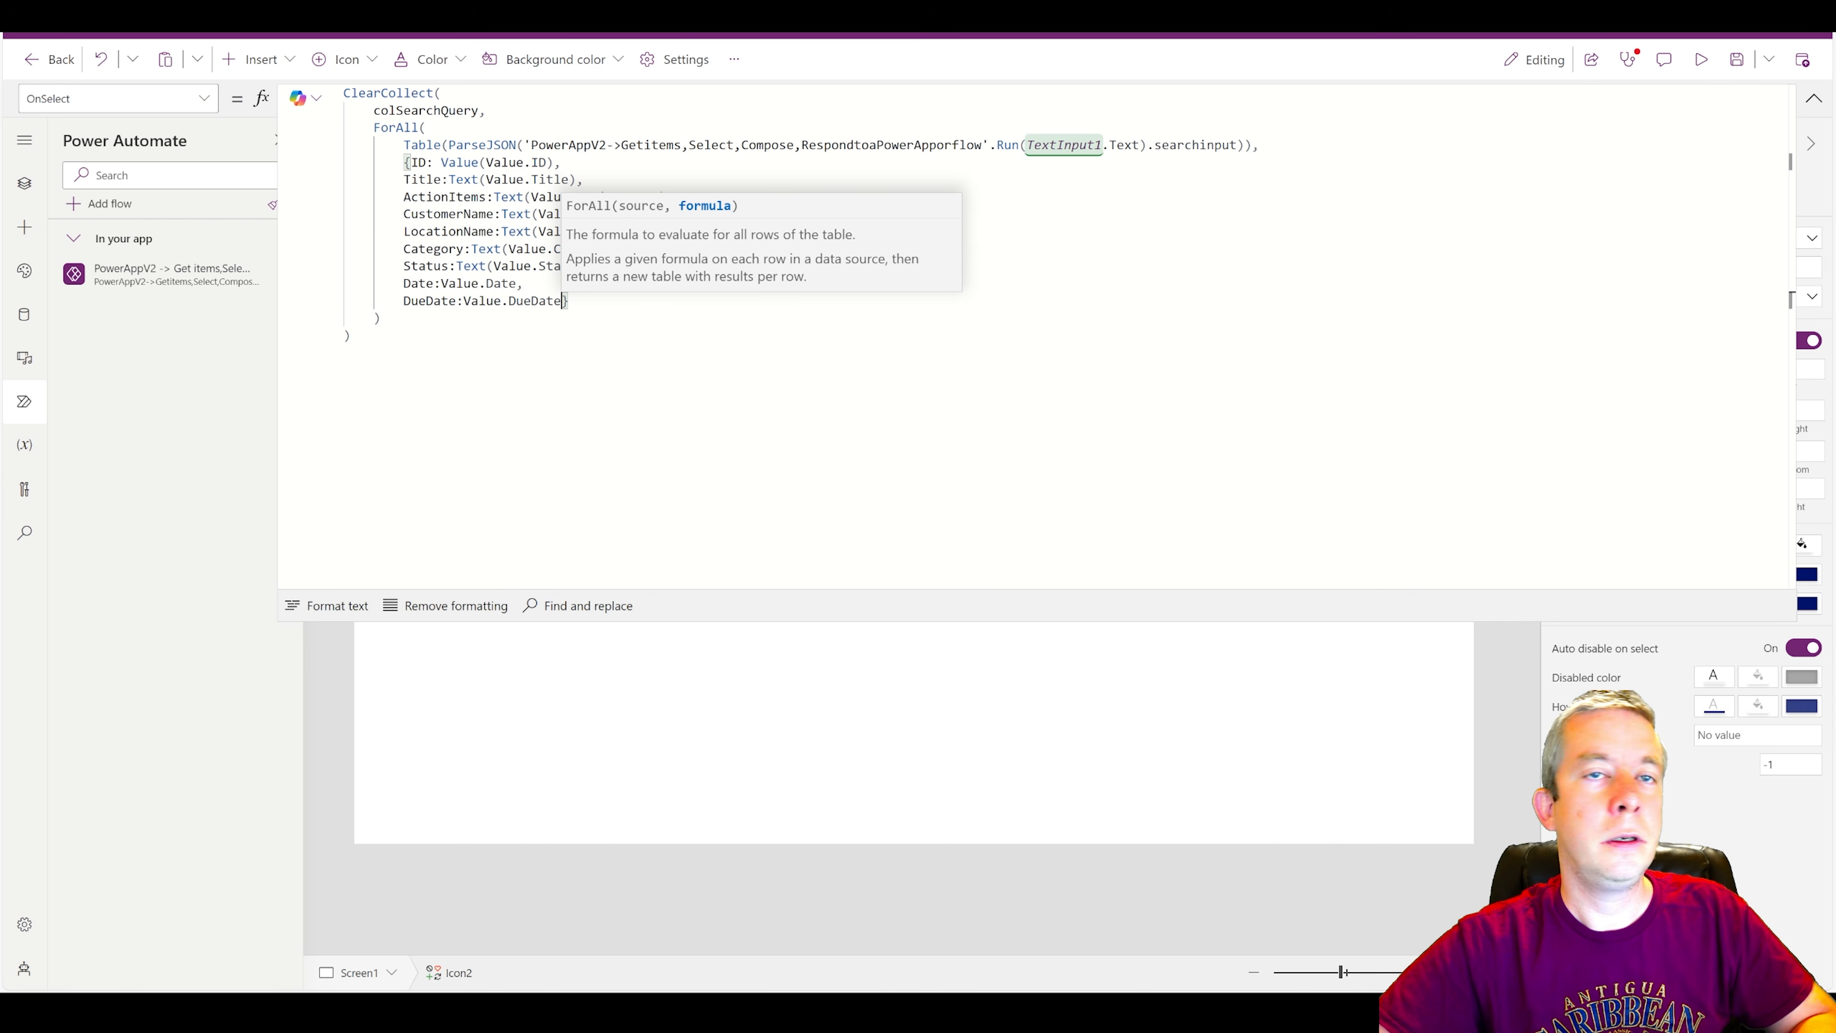
click(1814, 98)
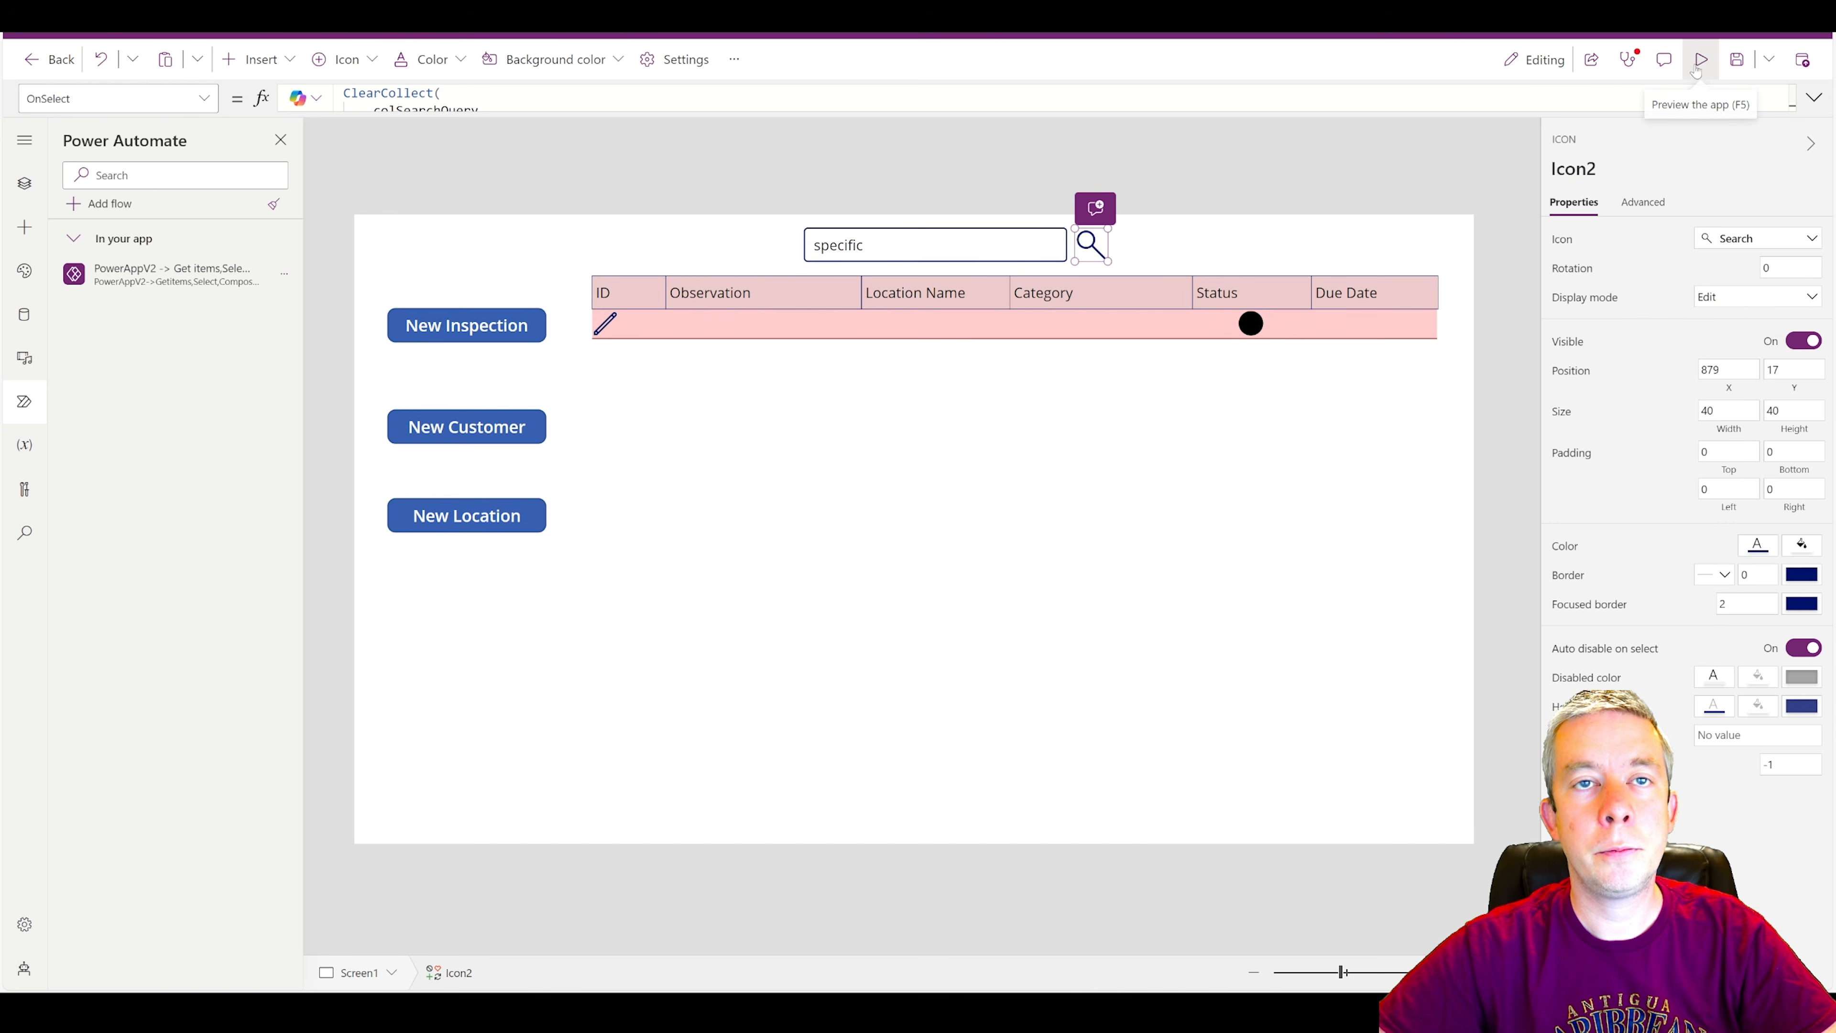
Preview the app, run the search for "specific" to check the due date, and clear the search text.
click(1701, 58)
click(1154, 115)
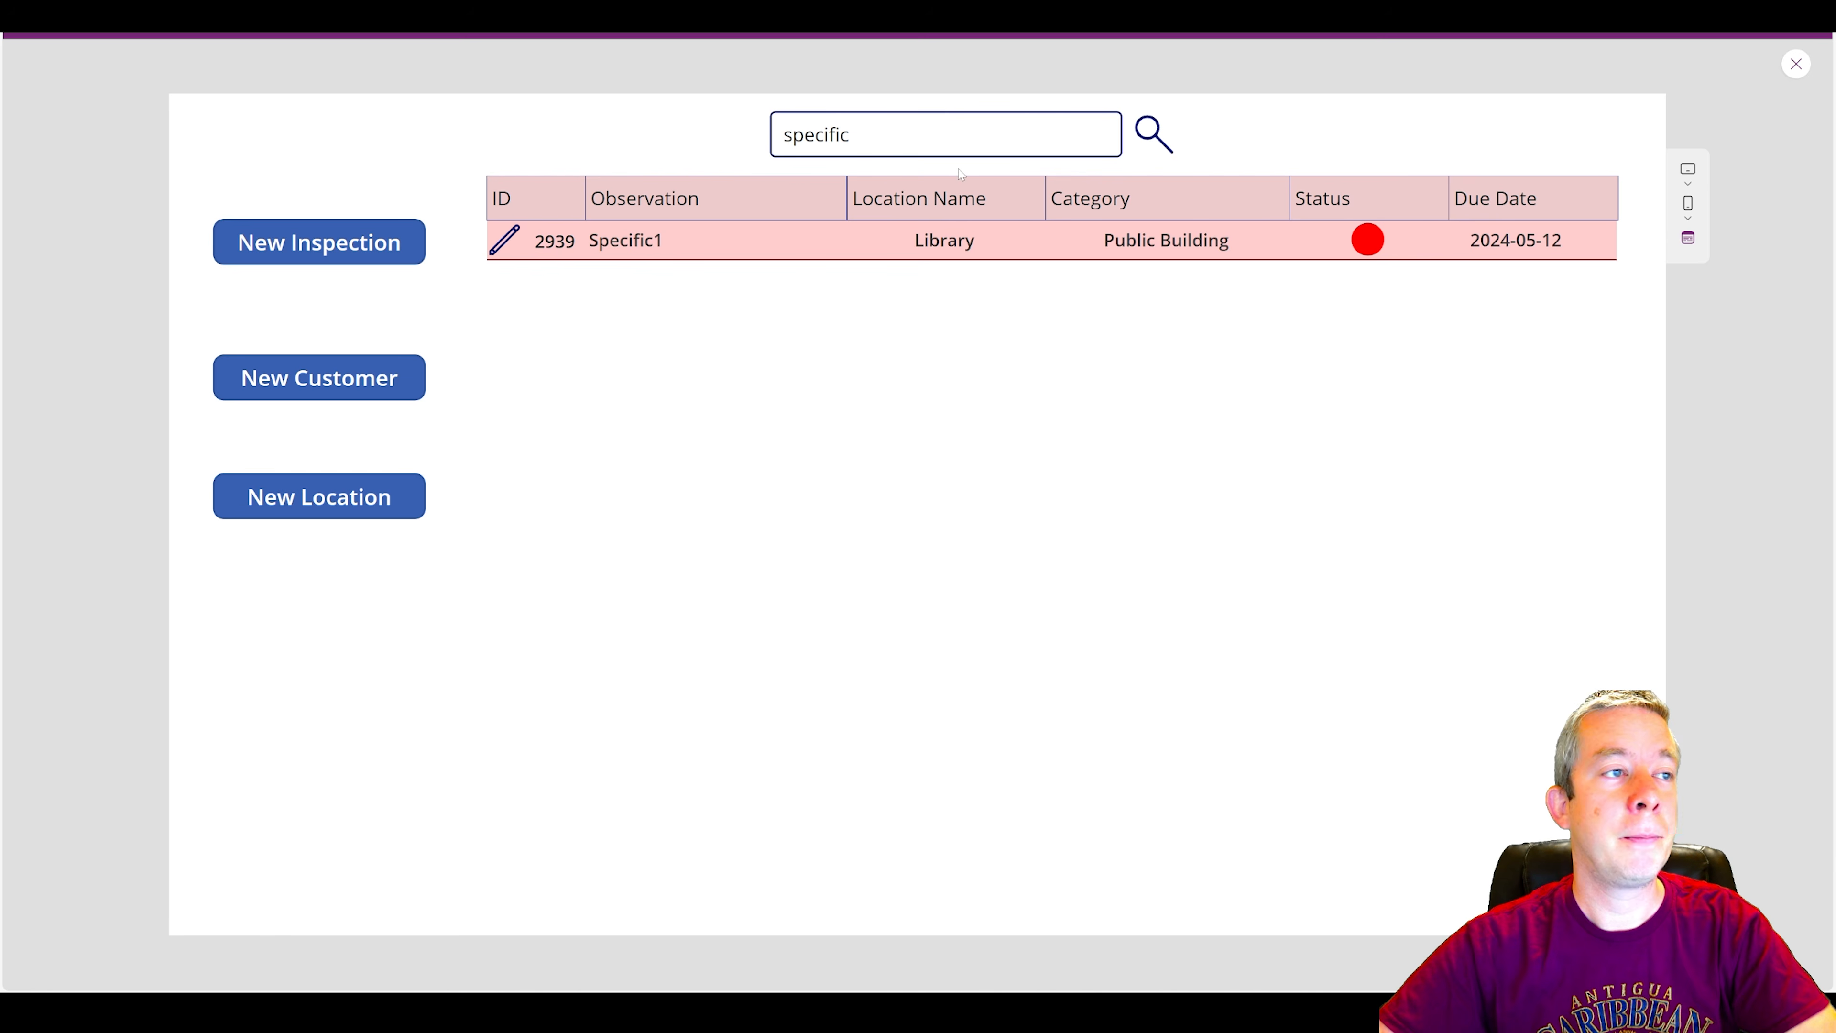
drag(864, 136, 700, 137)
key(BackSpace)
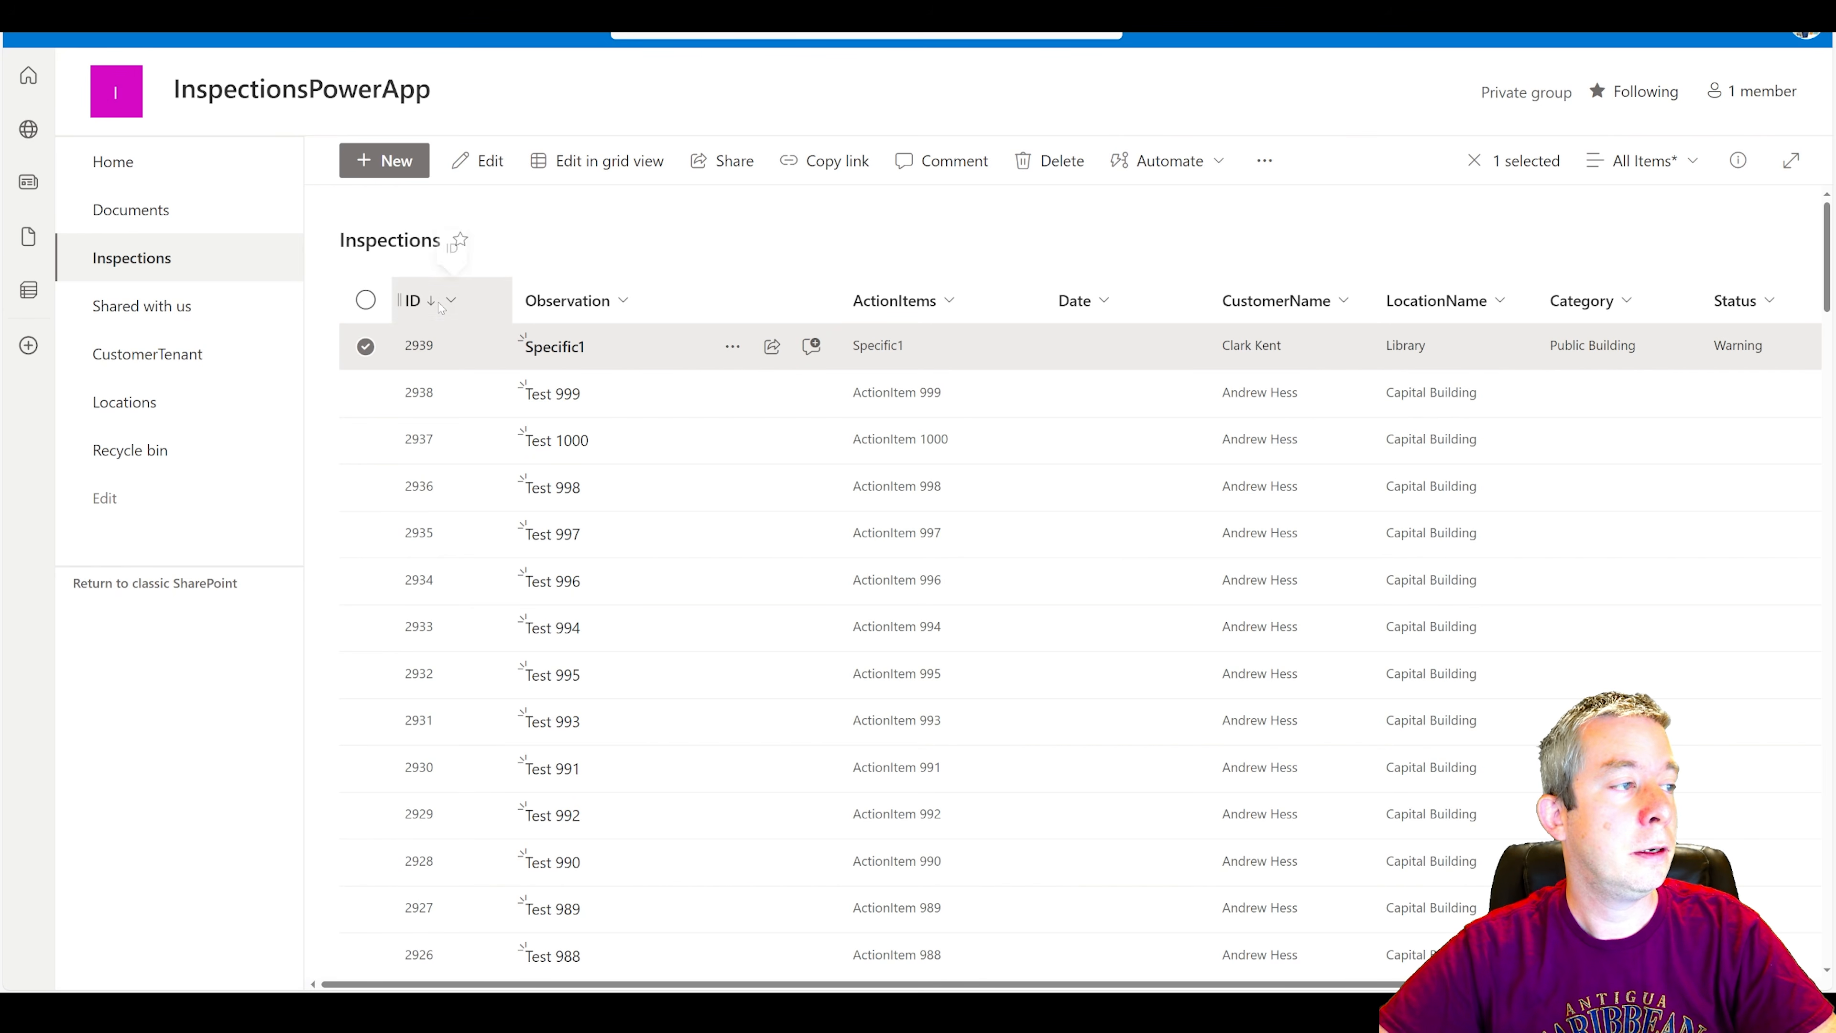
Sort the SharePoint Inspections list by ID from smaller to larger, and search the previewed app for "flooring".
click(441, 302)
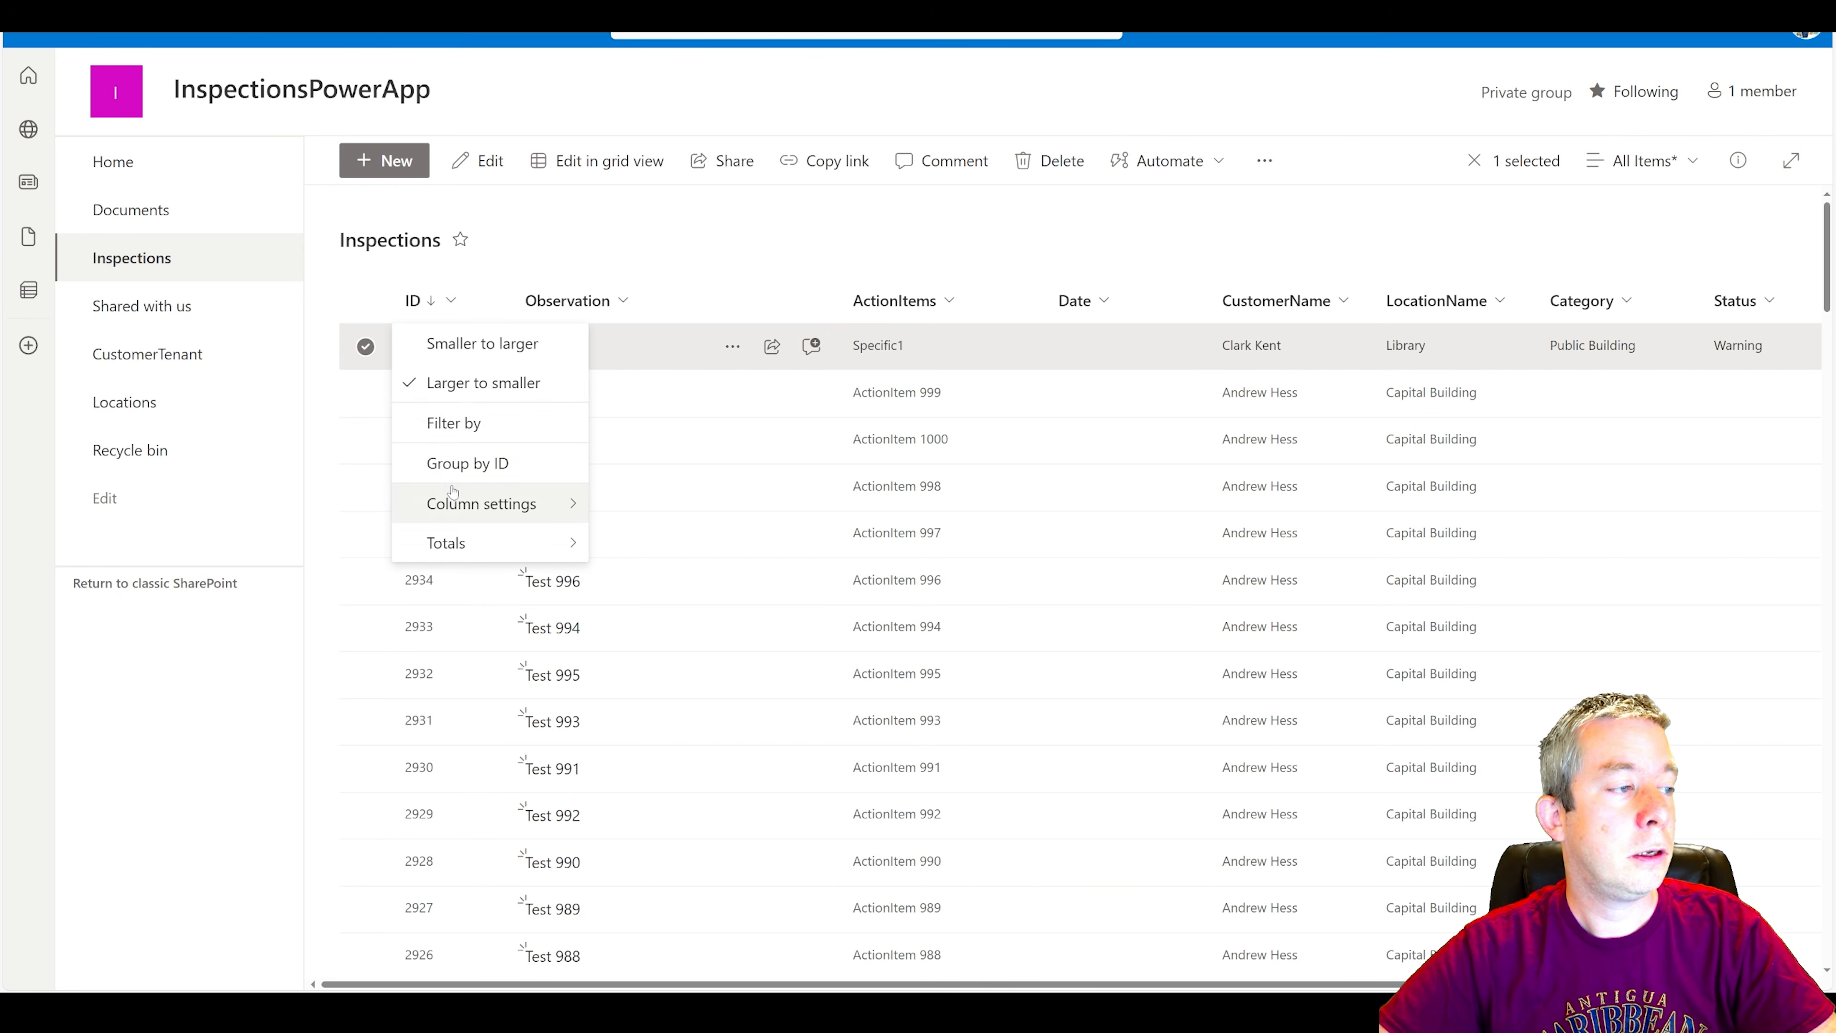
click(461, 341)
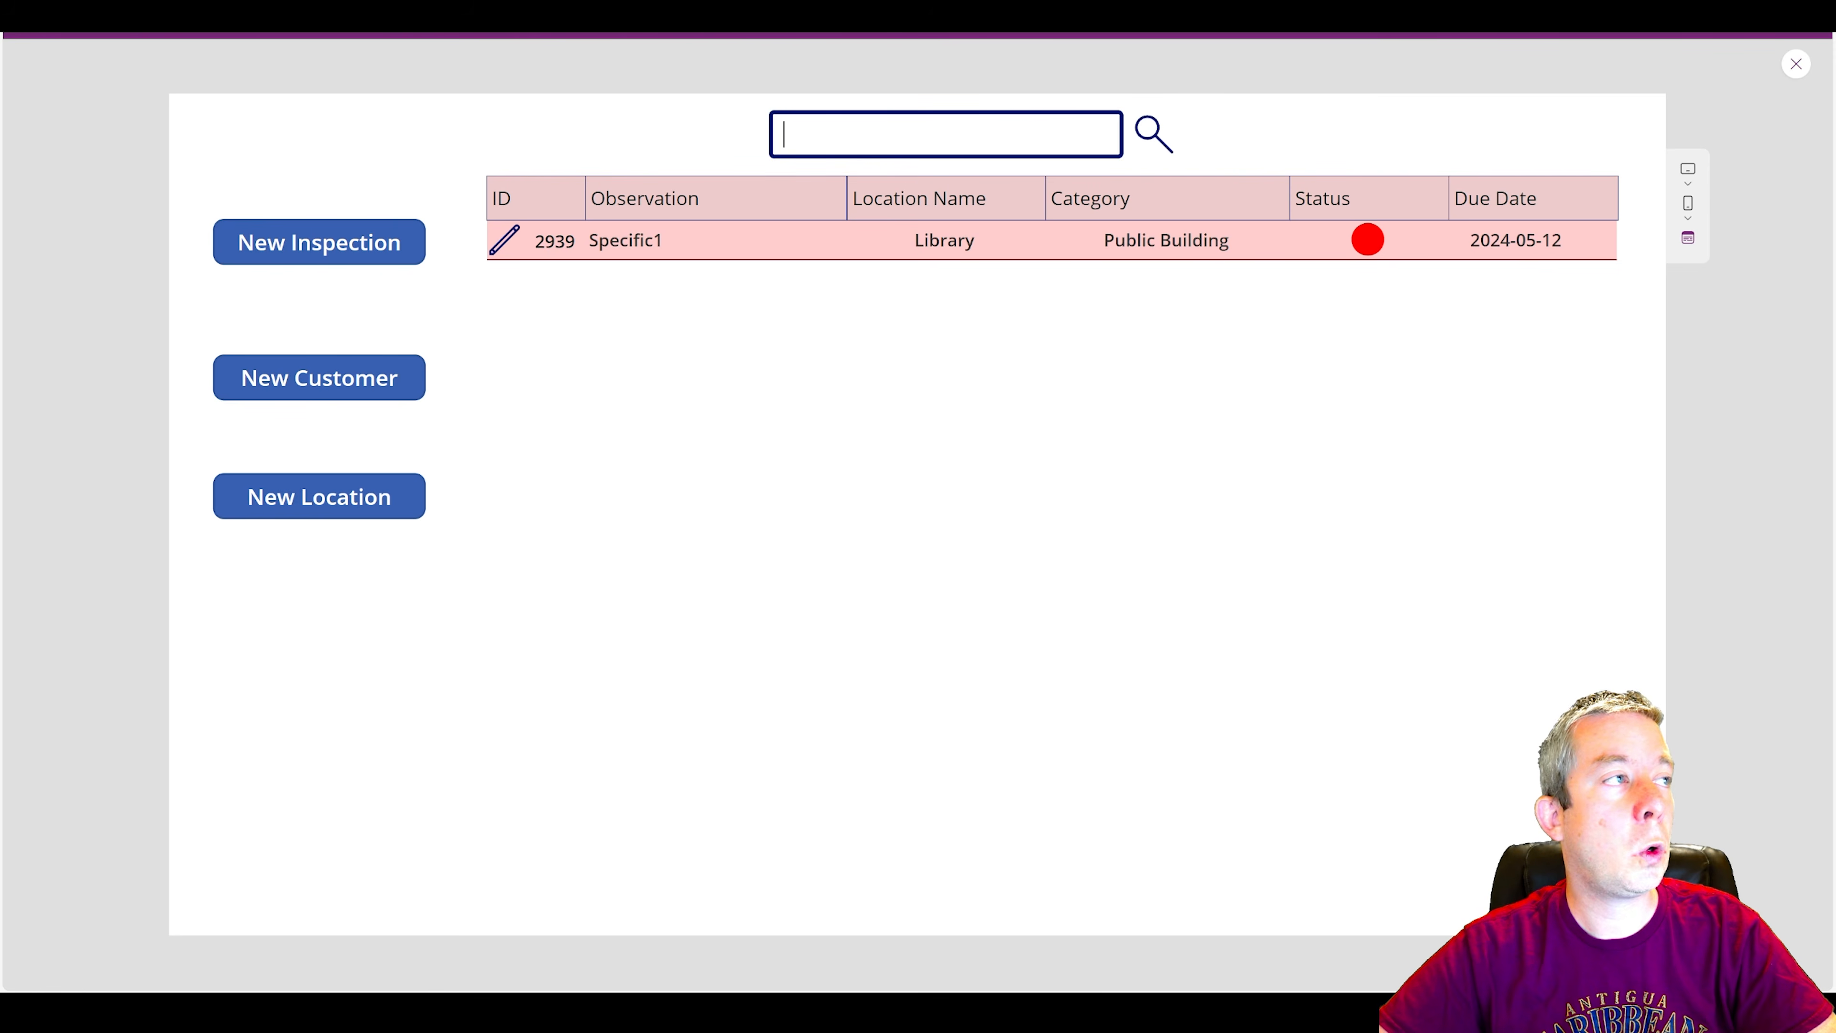
text(flooring)
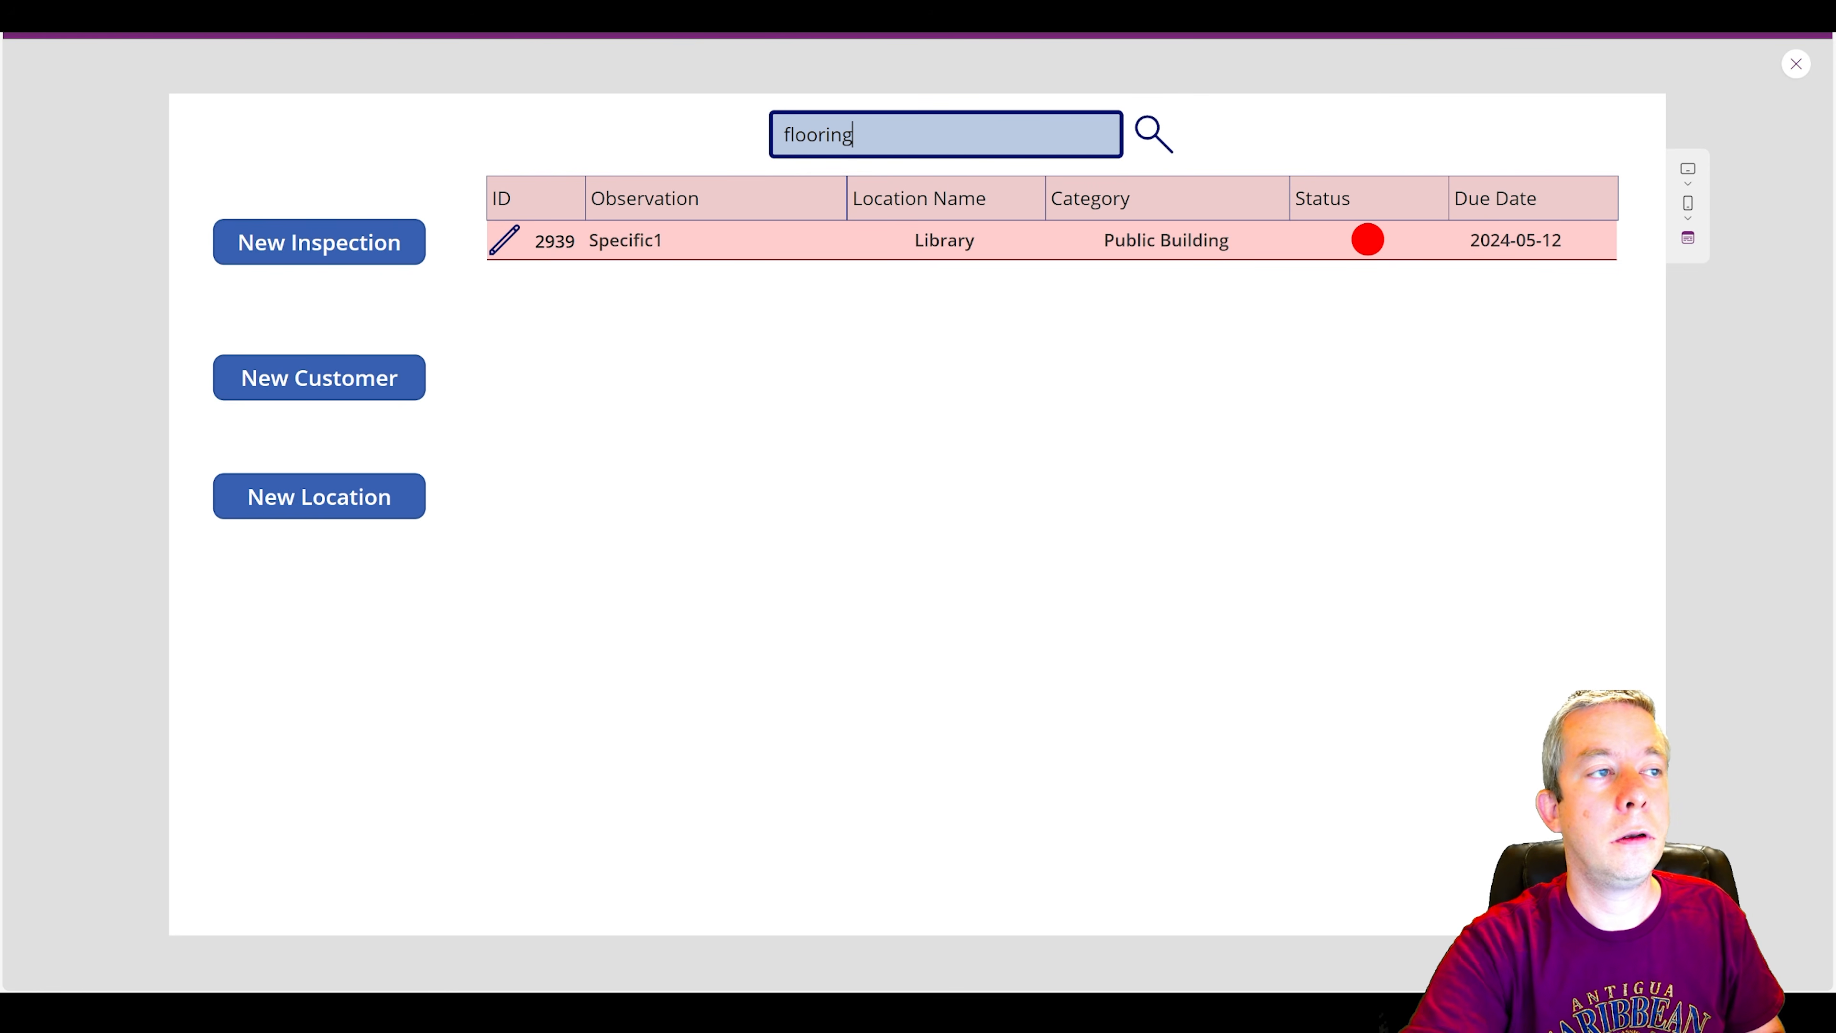
click(1304, 136)
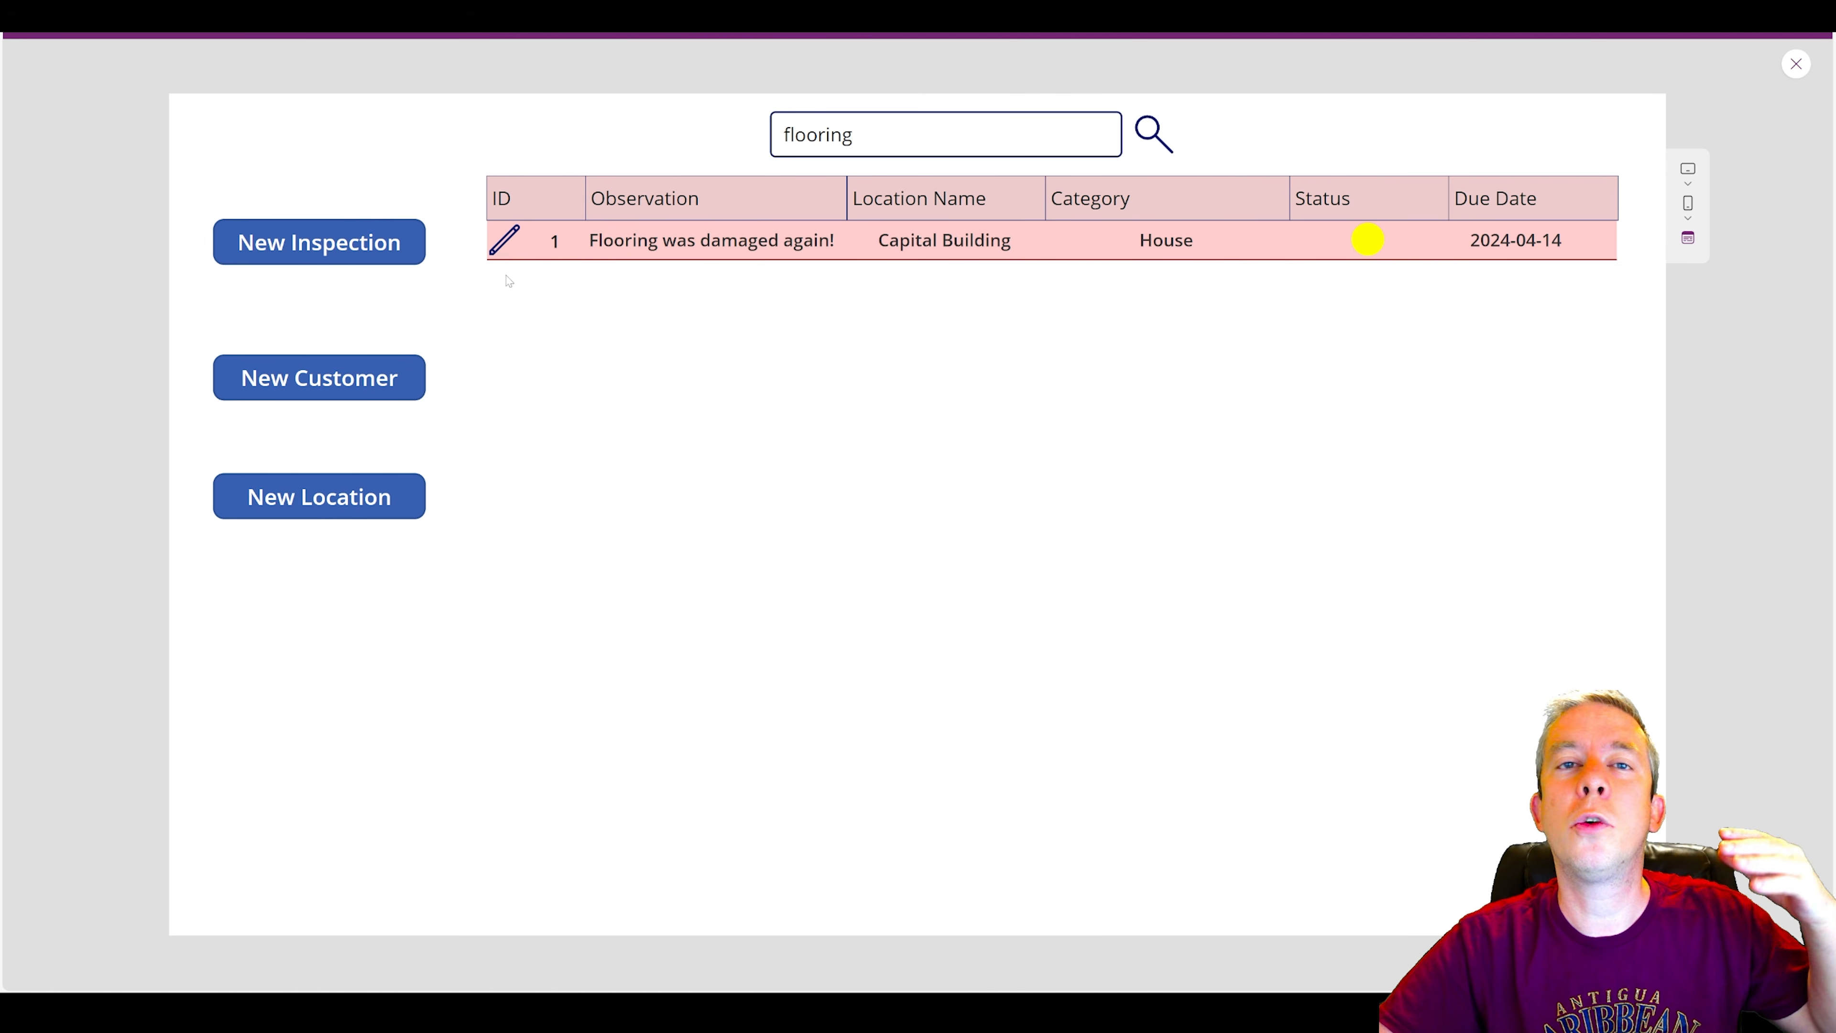
Start a new inspection in the preview with MorethanFourThousand as both Observation and Action Items.
click(319, 243)
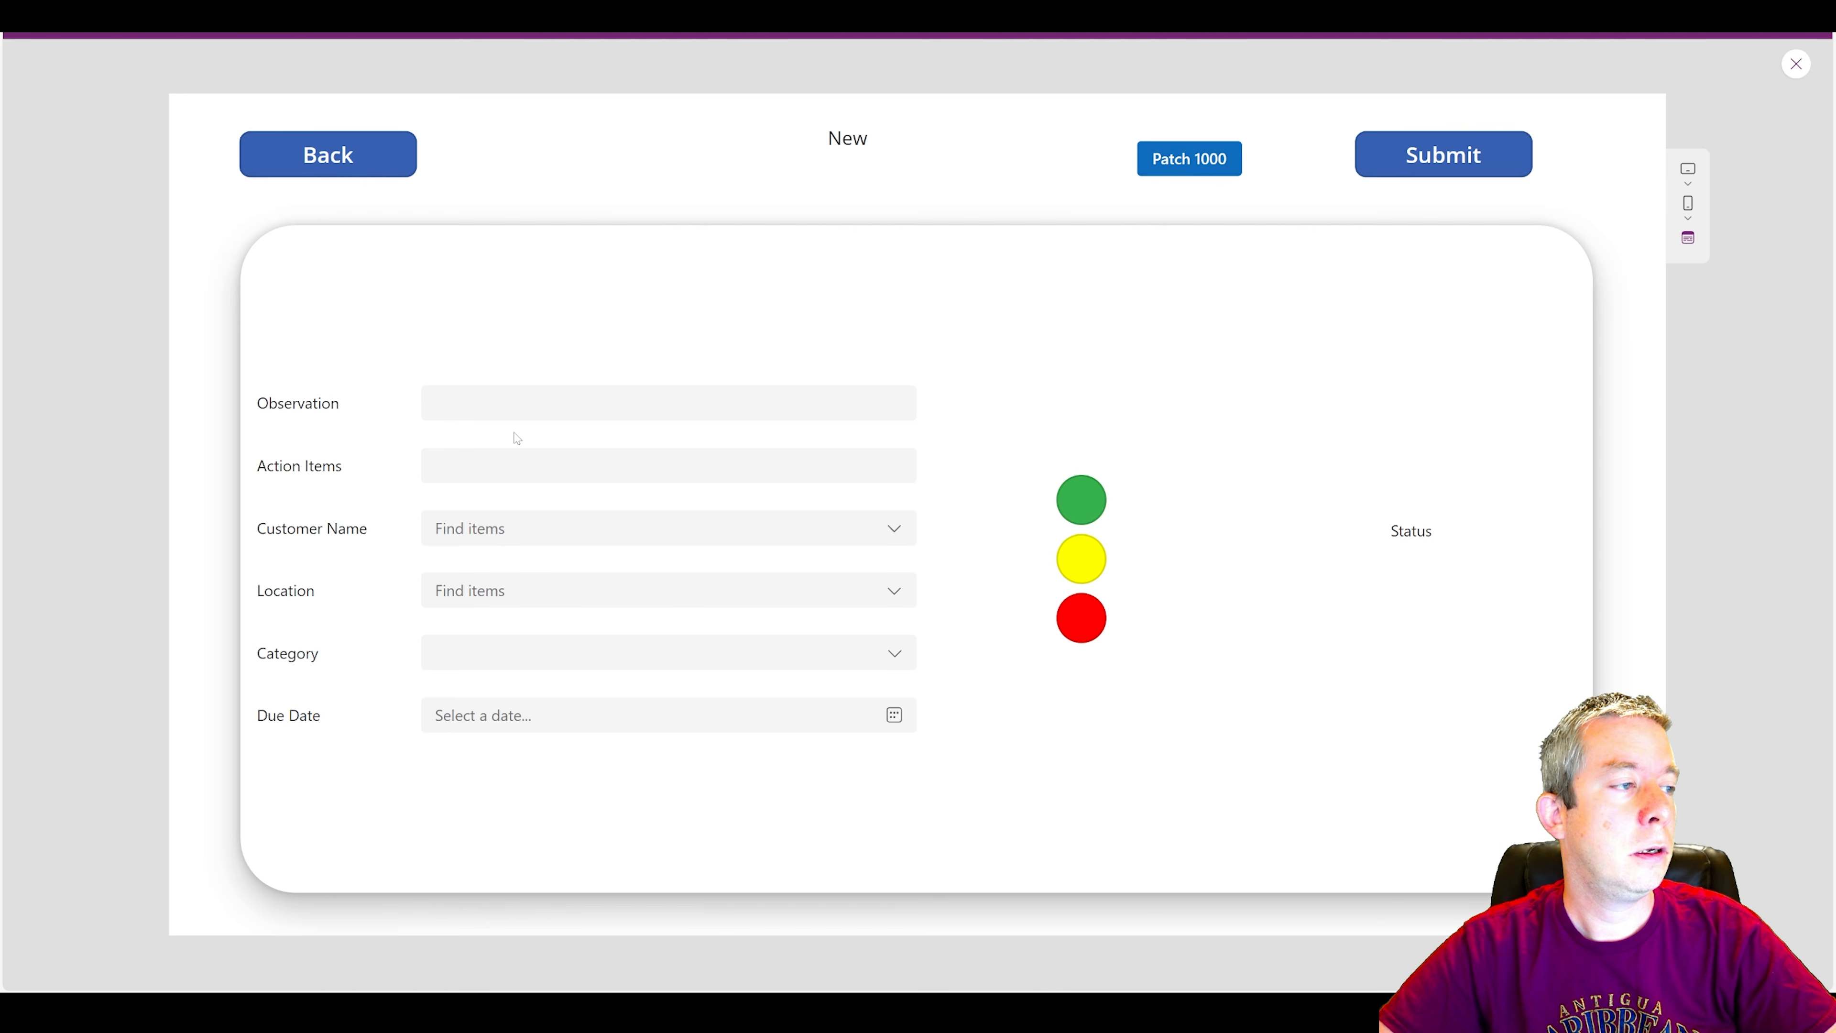
click(518, 406)
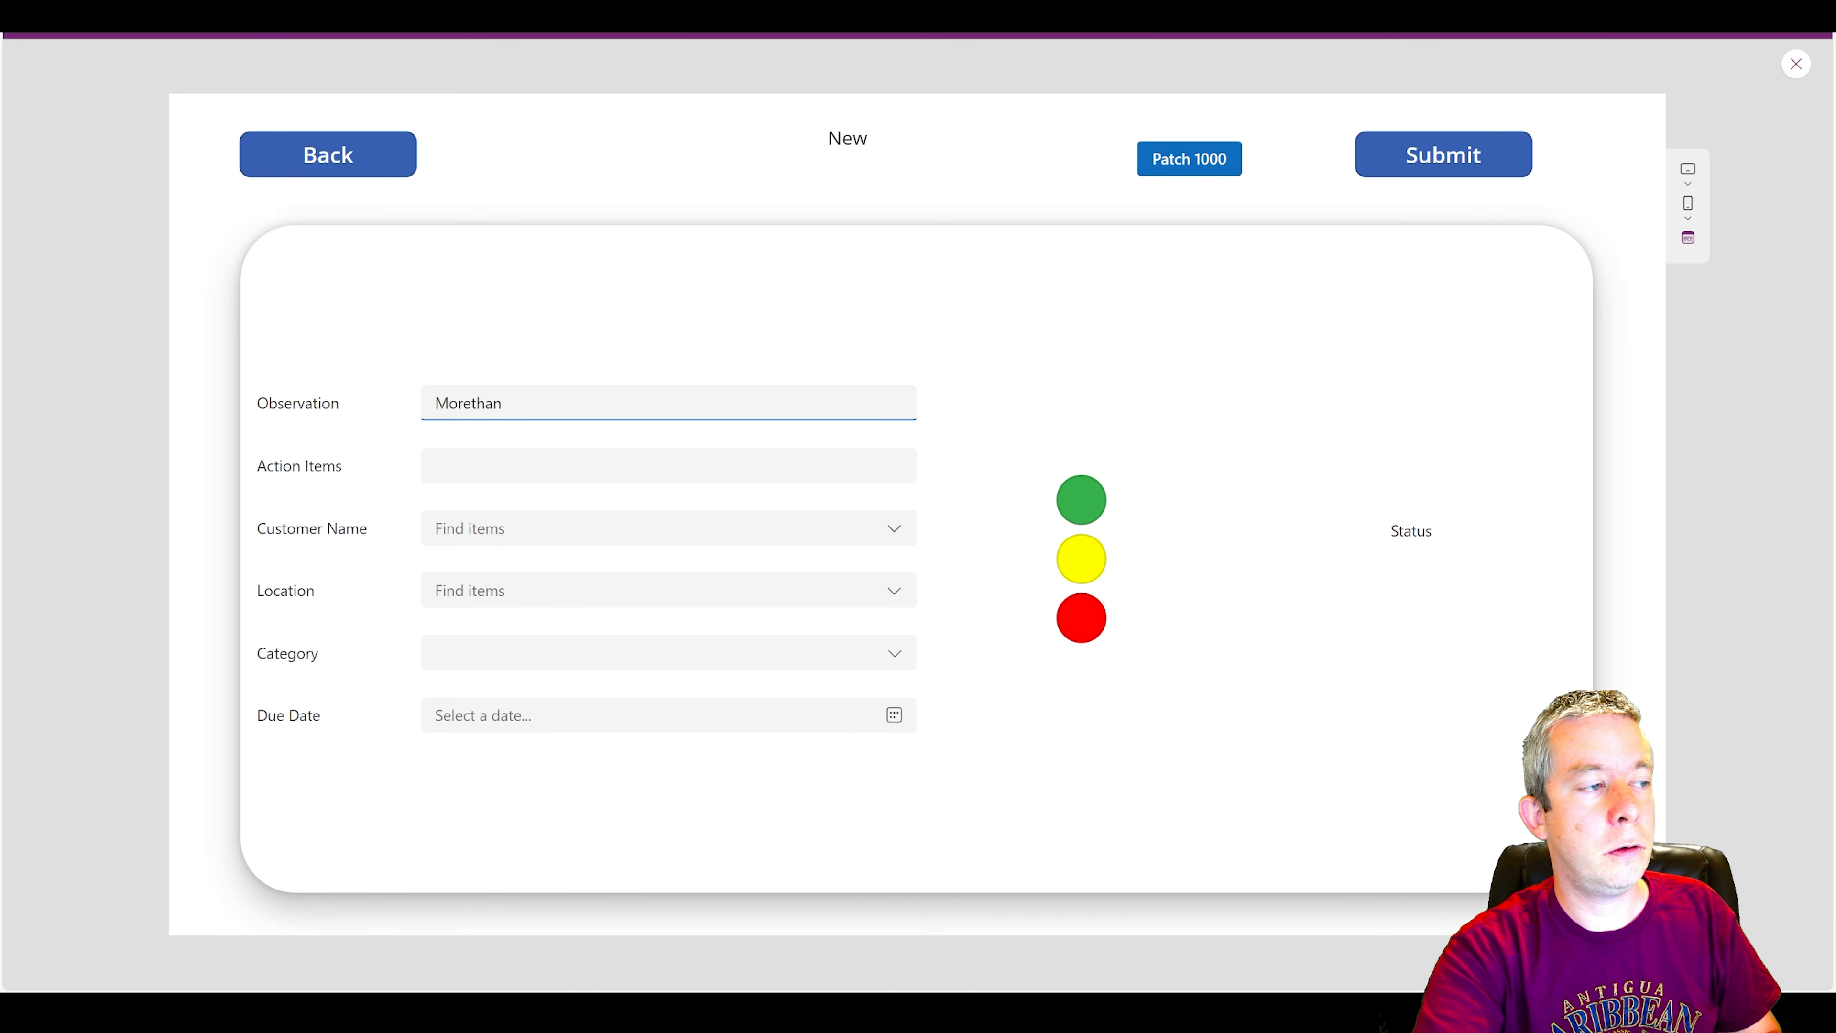
text(MorethanFourThous)
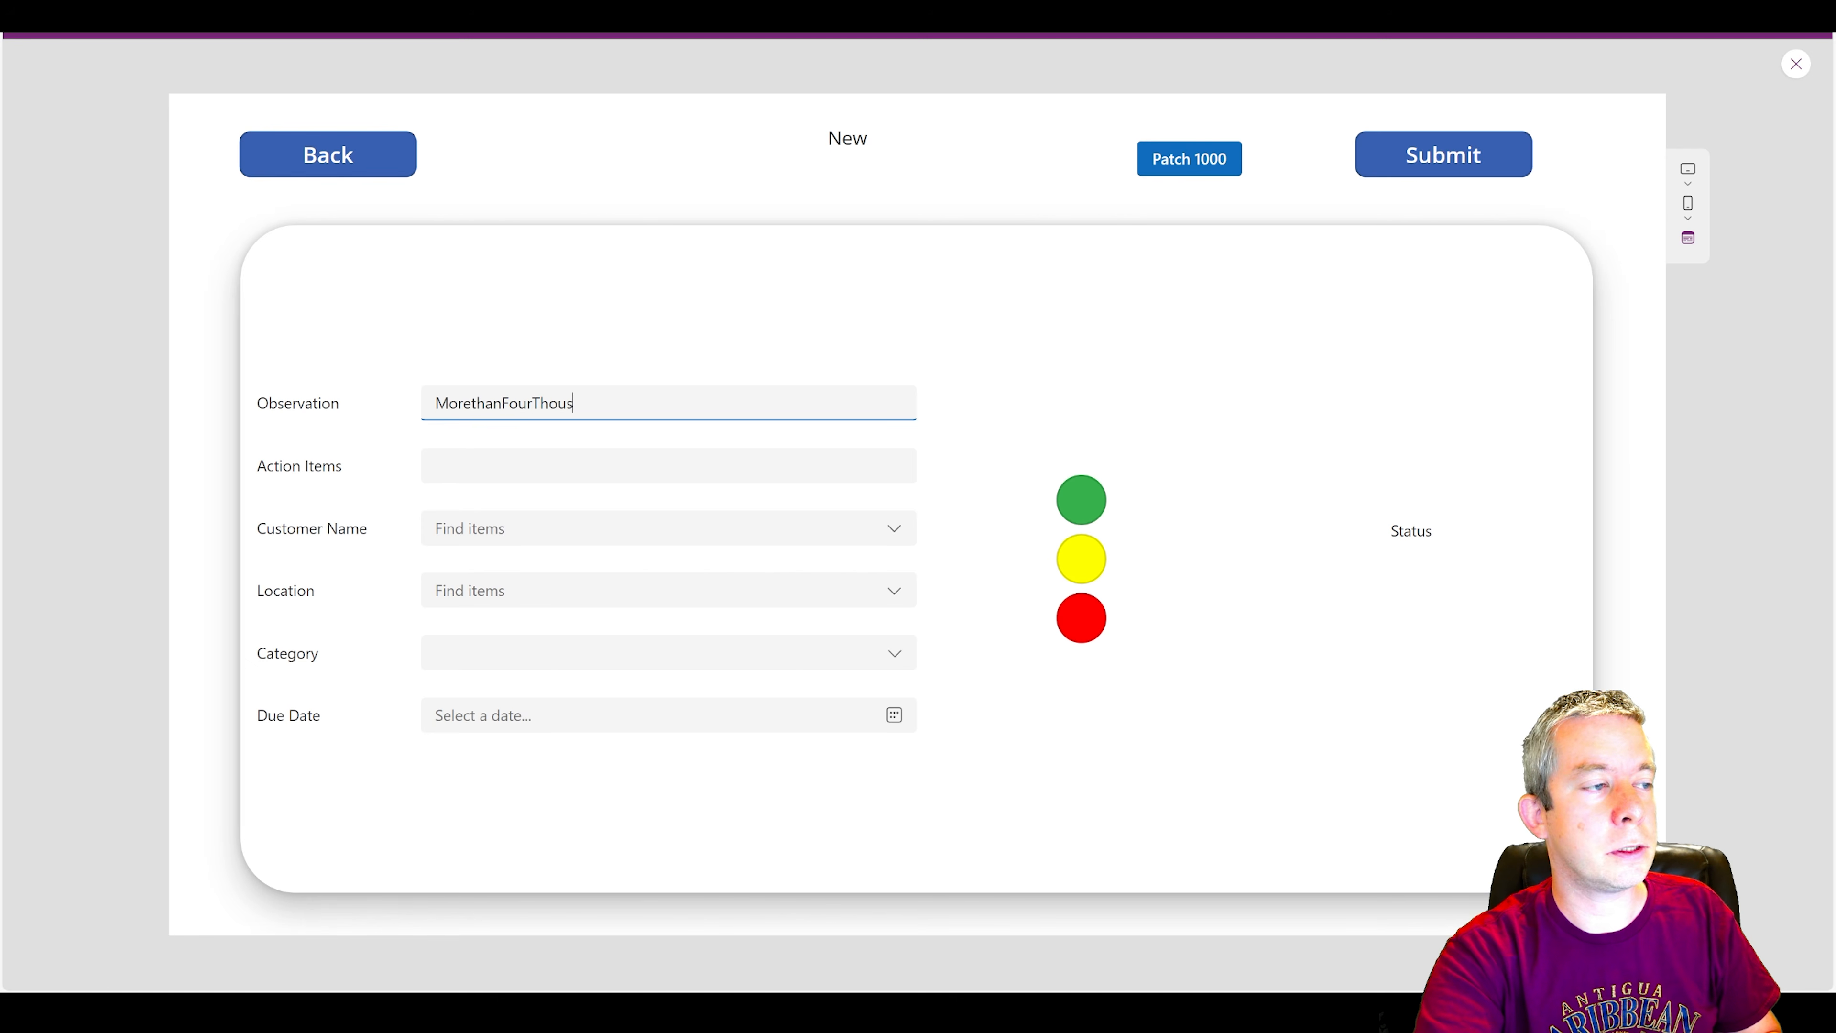
text(and)
key(Tab)
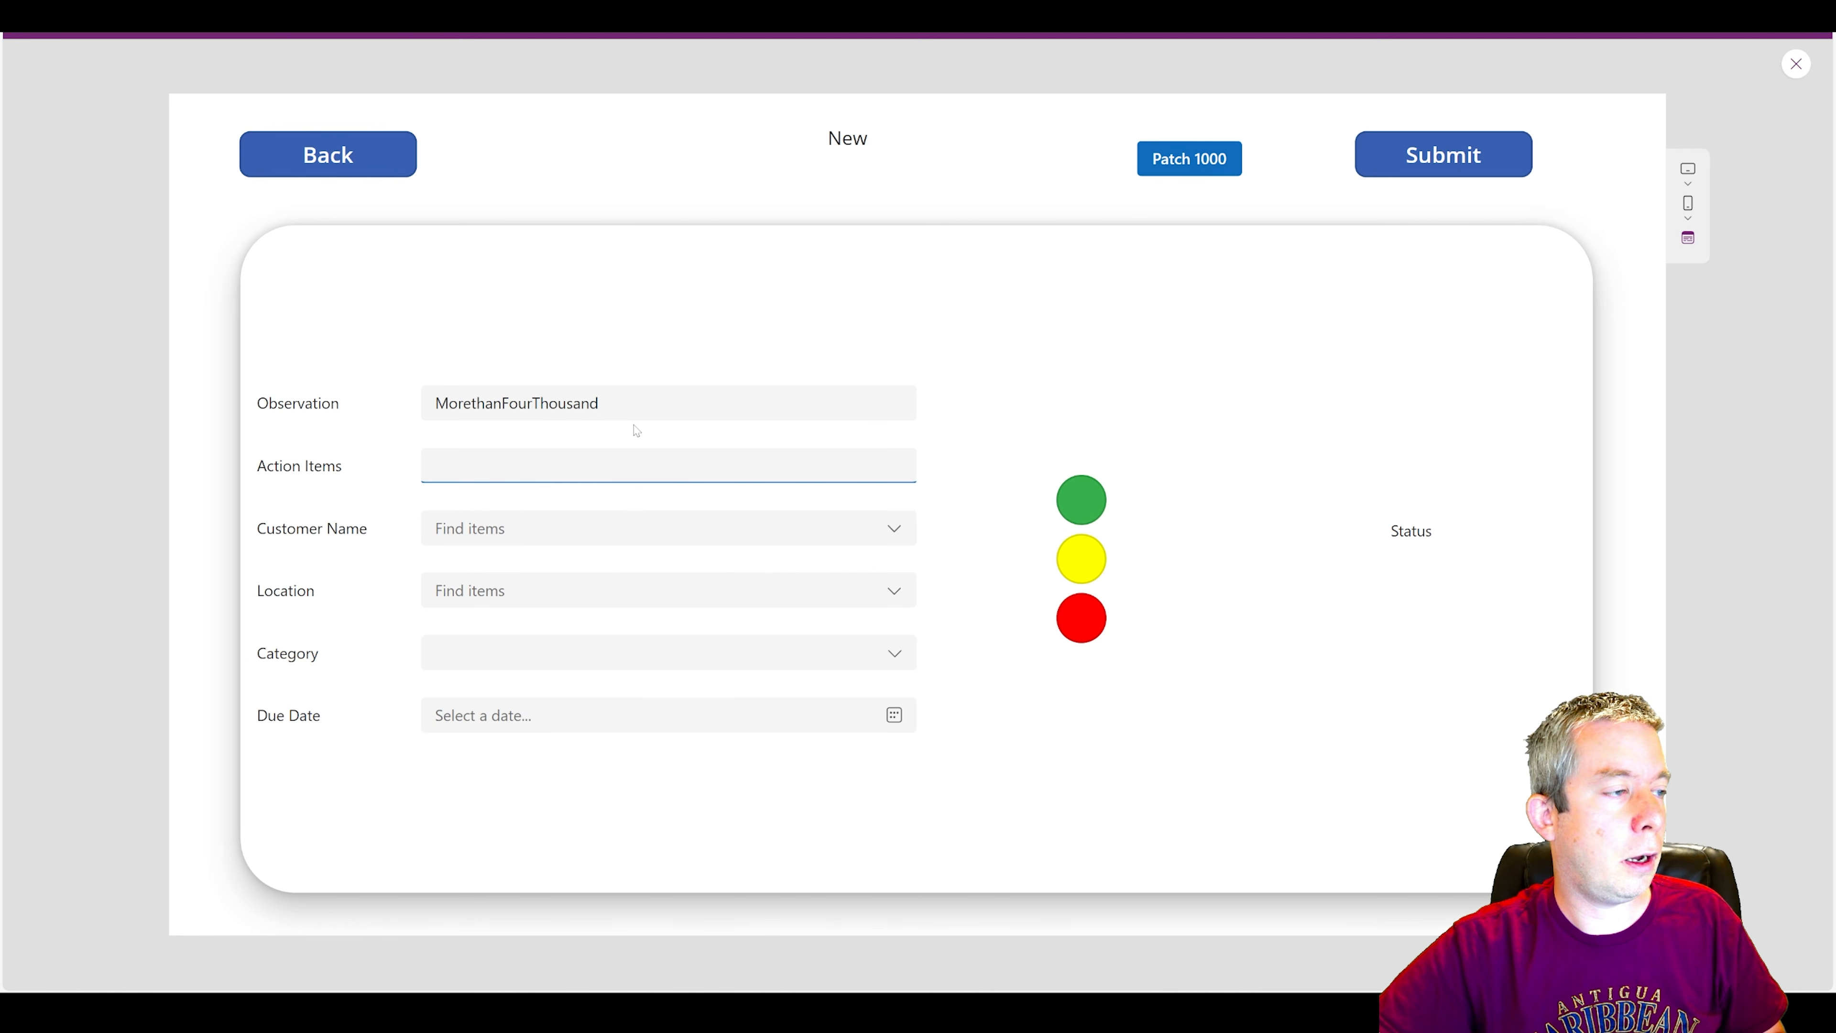
key(shift+Tab)
key(ctrl+c)
key(Tab)
key(ctrl+v)
key(Tab)
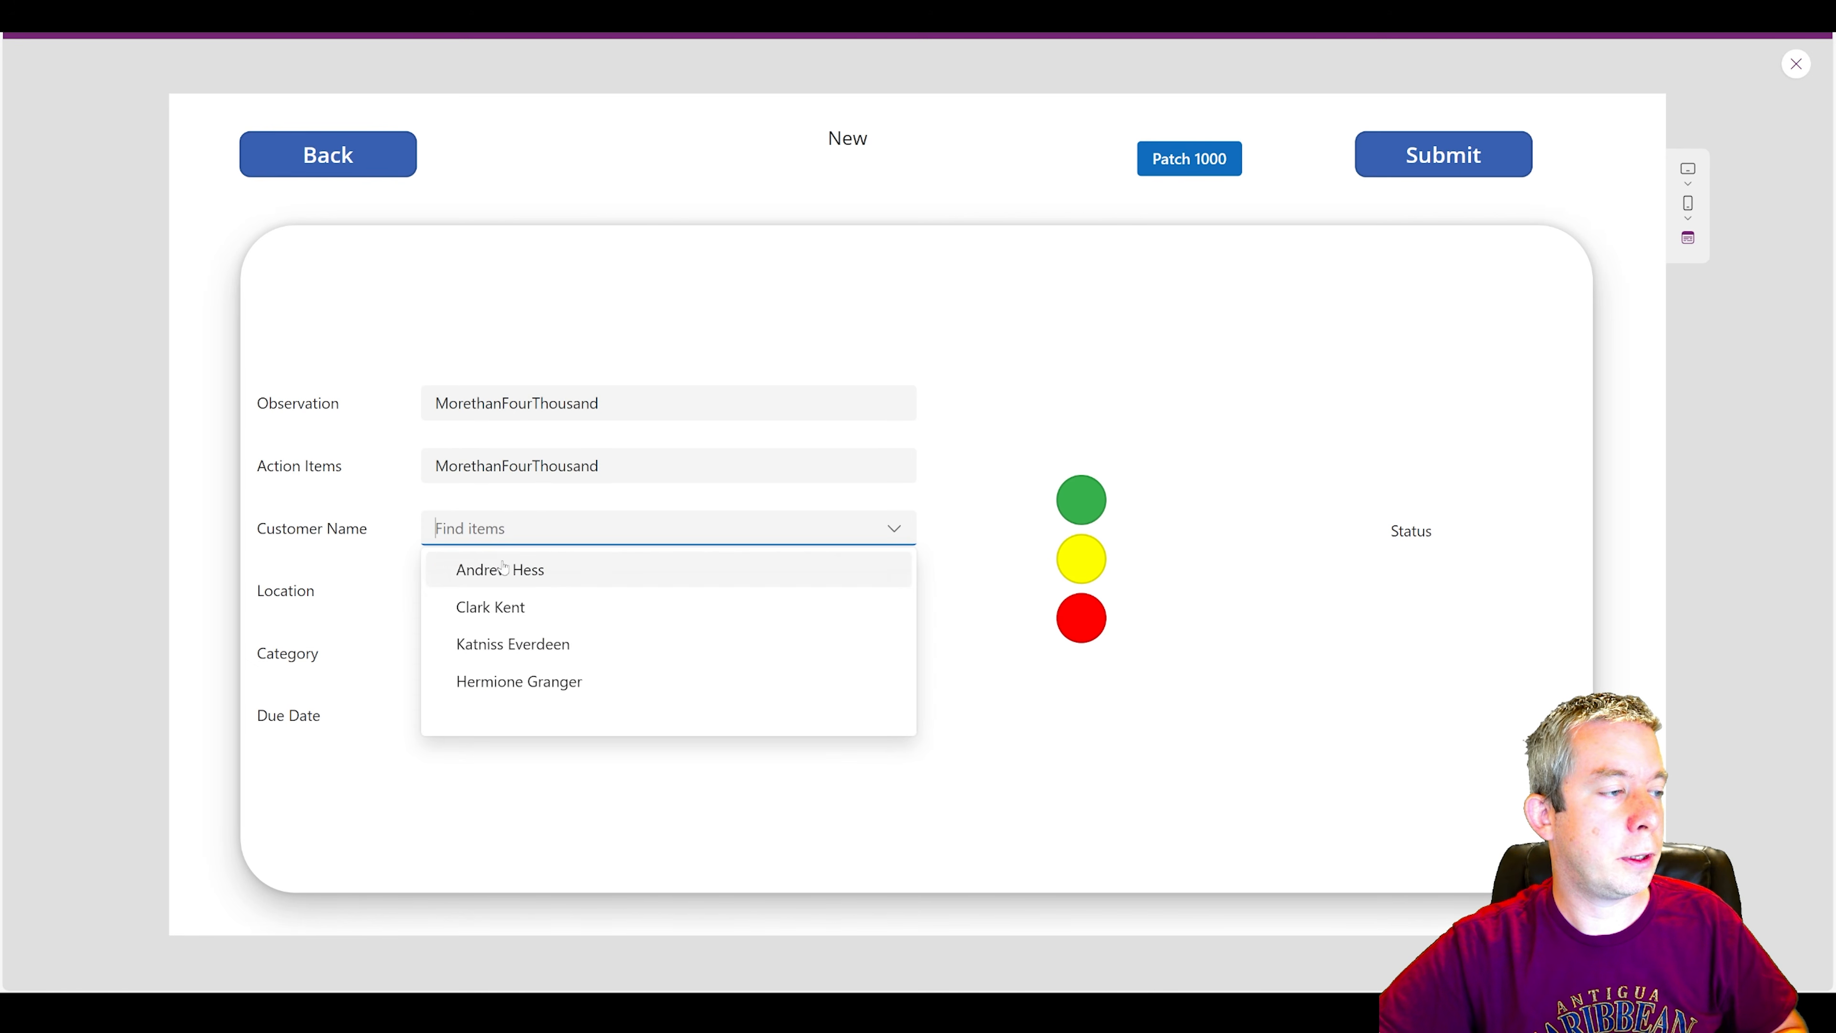
Pick the second listed customer, location Library, category House, due date May 13, 2024 and the green Clear status, and run Patch 1000.
click(494, 614)
key(Tab)
click(483, 670)
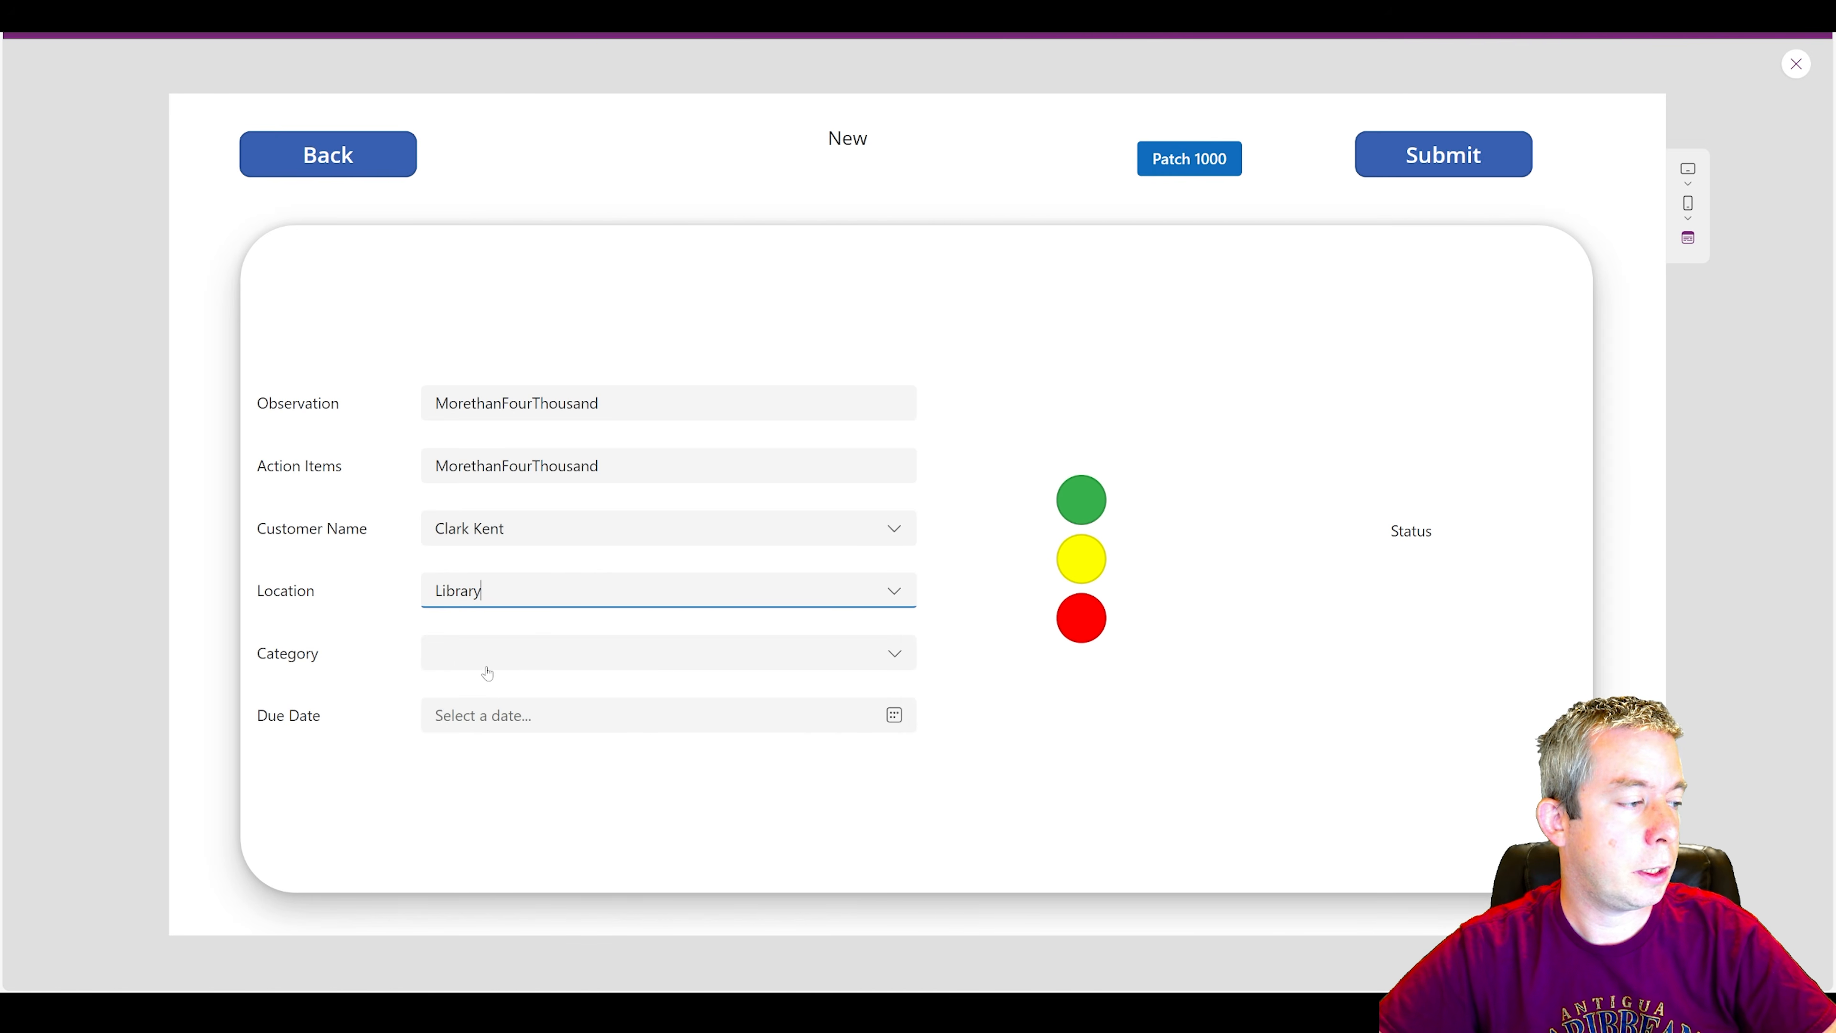
key(Tab)
click(475, 699)
click(471, 716)
click(482, 591)
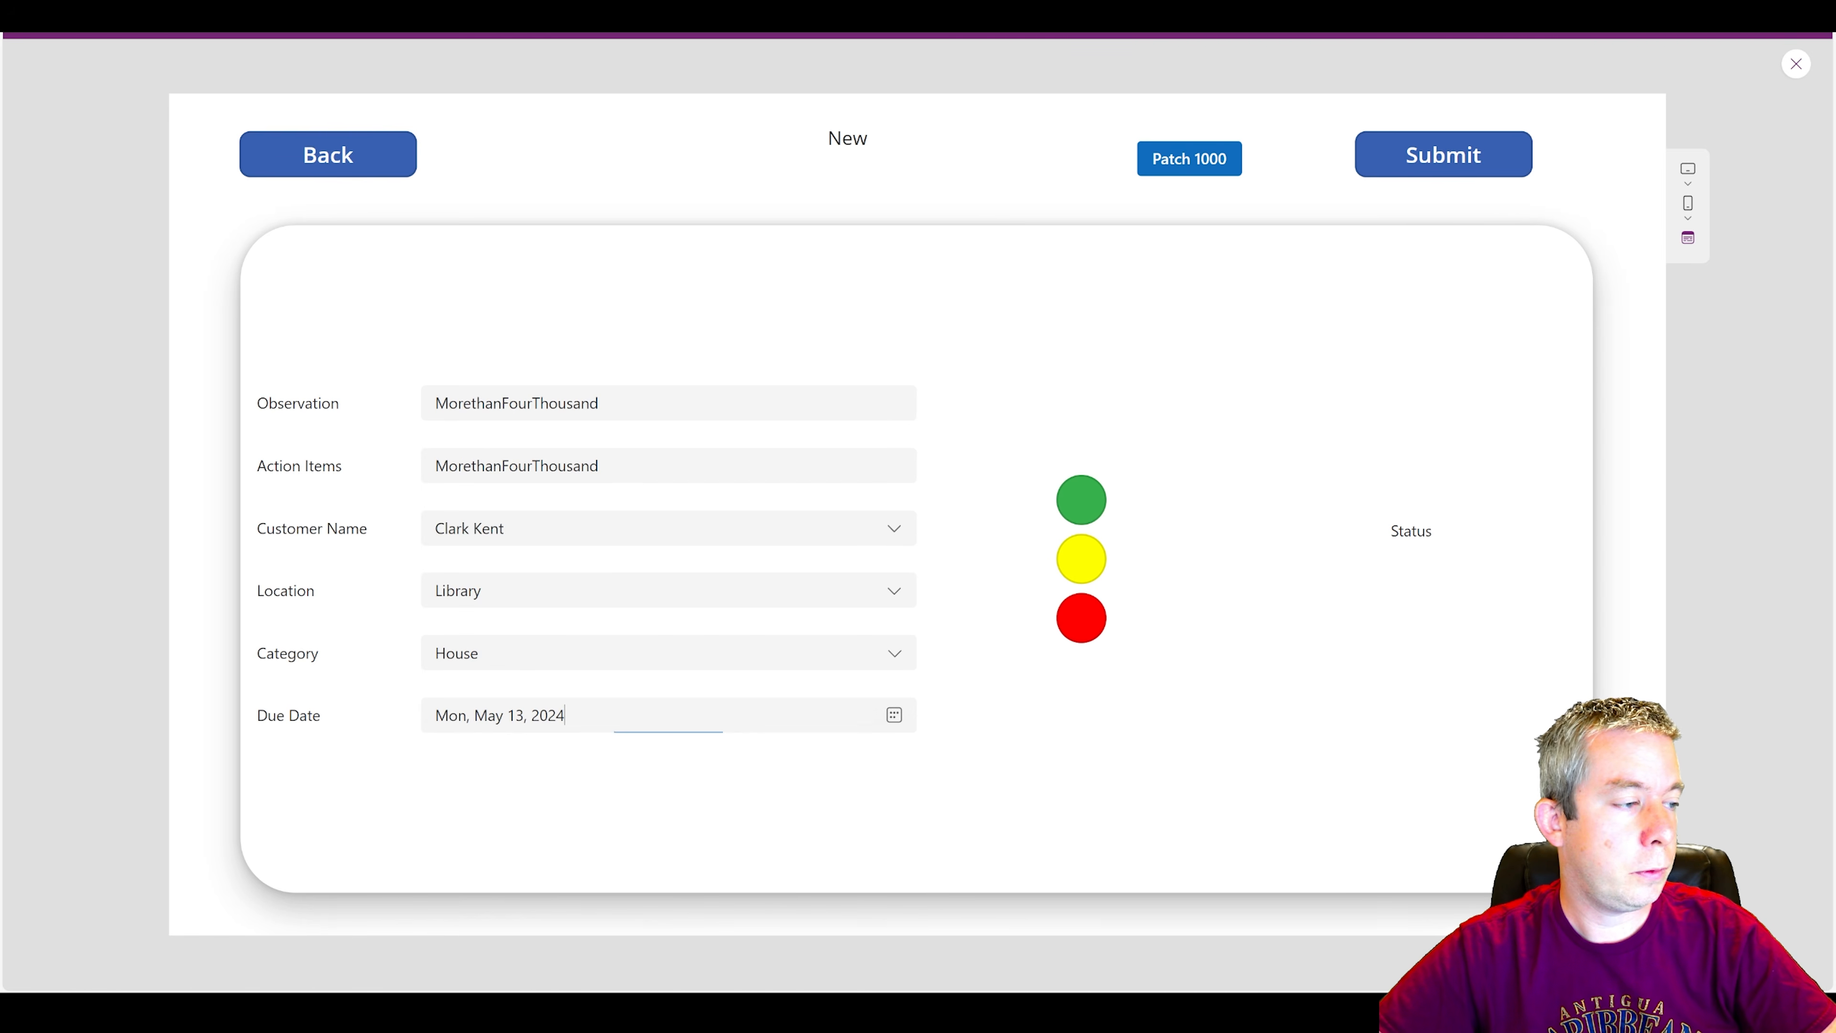
click(1081, 499)
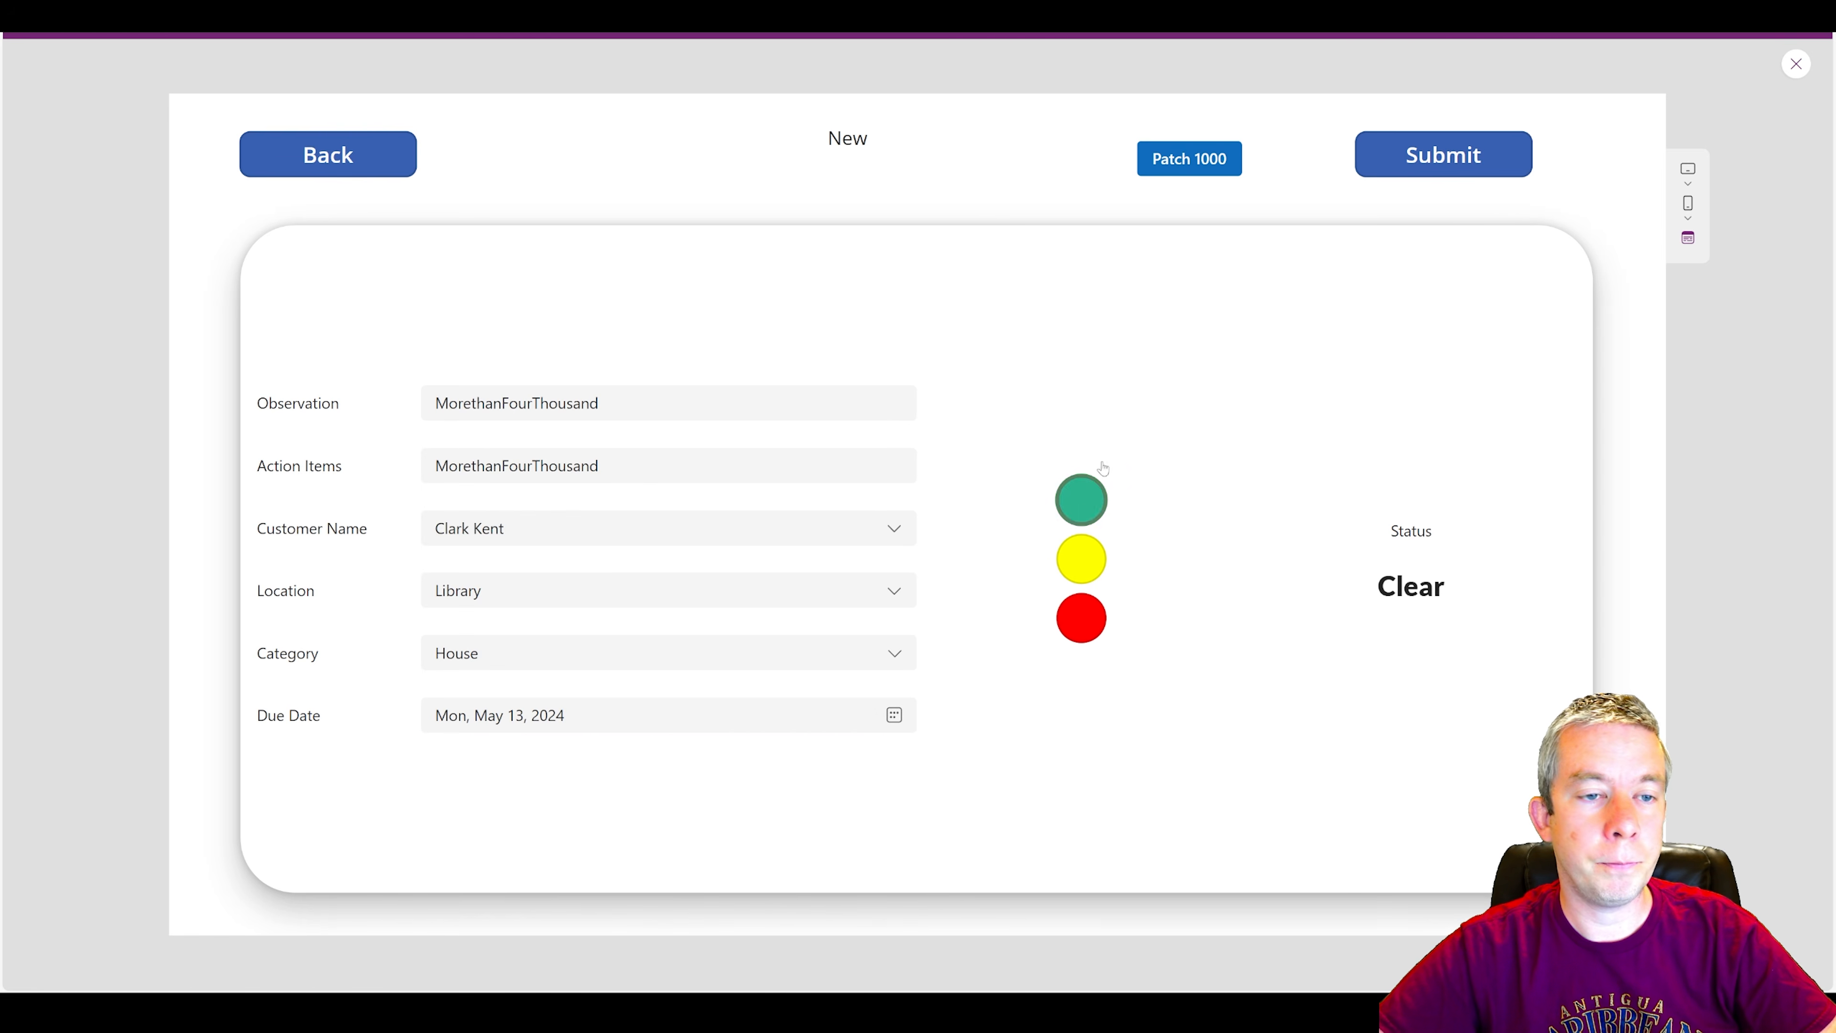
click(1191, 162)
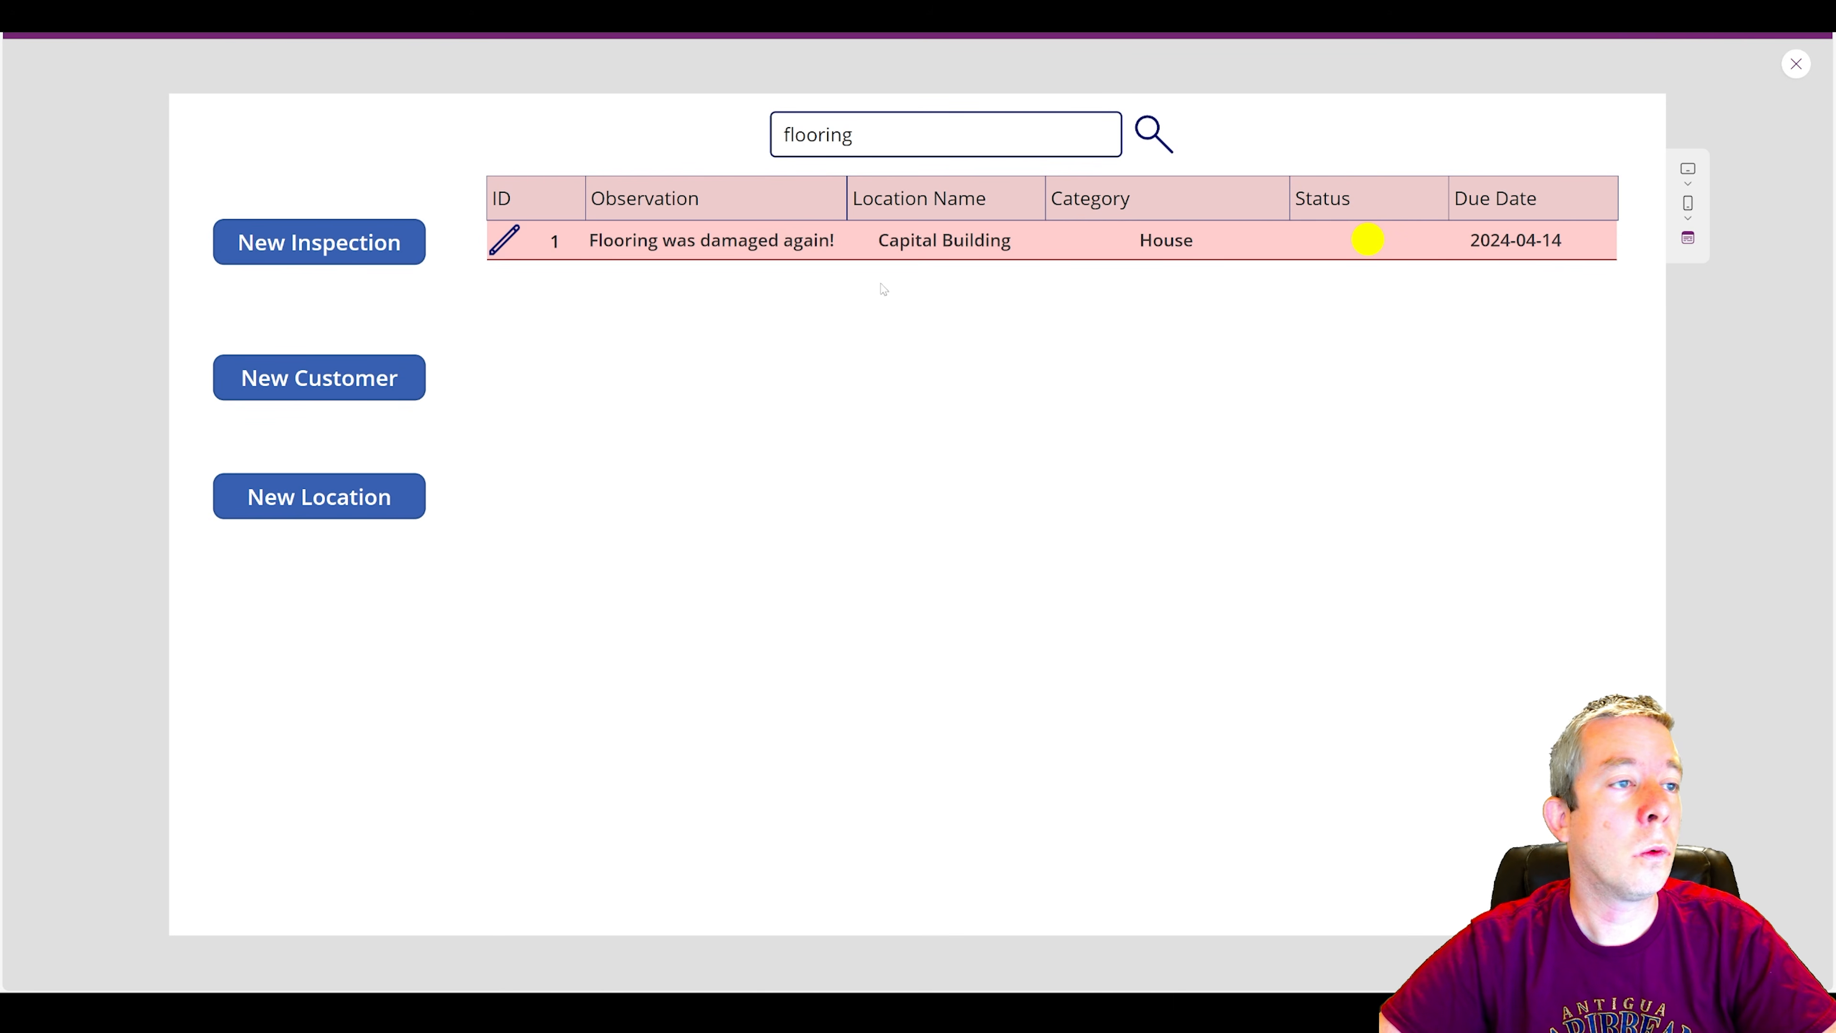
Clear the search text and start a new inspection with AboveFour as both Observation and Action Items.
key(ctrl+a)
key(BackSpace)
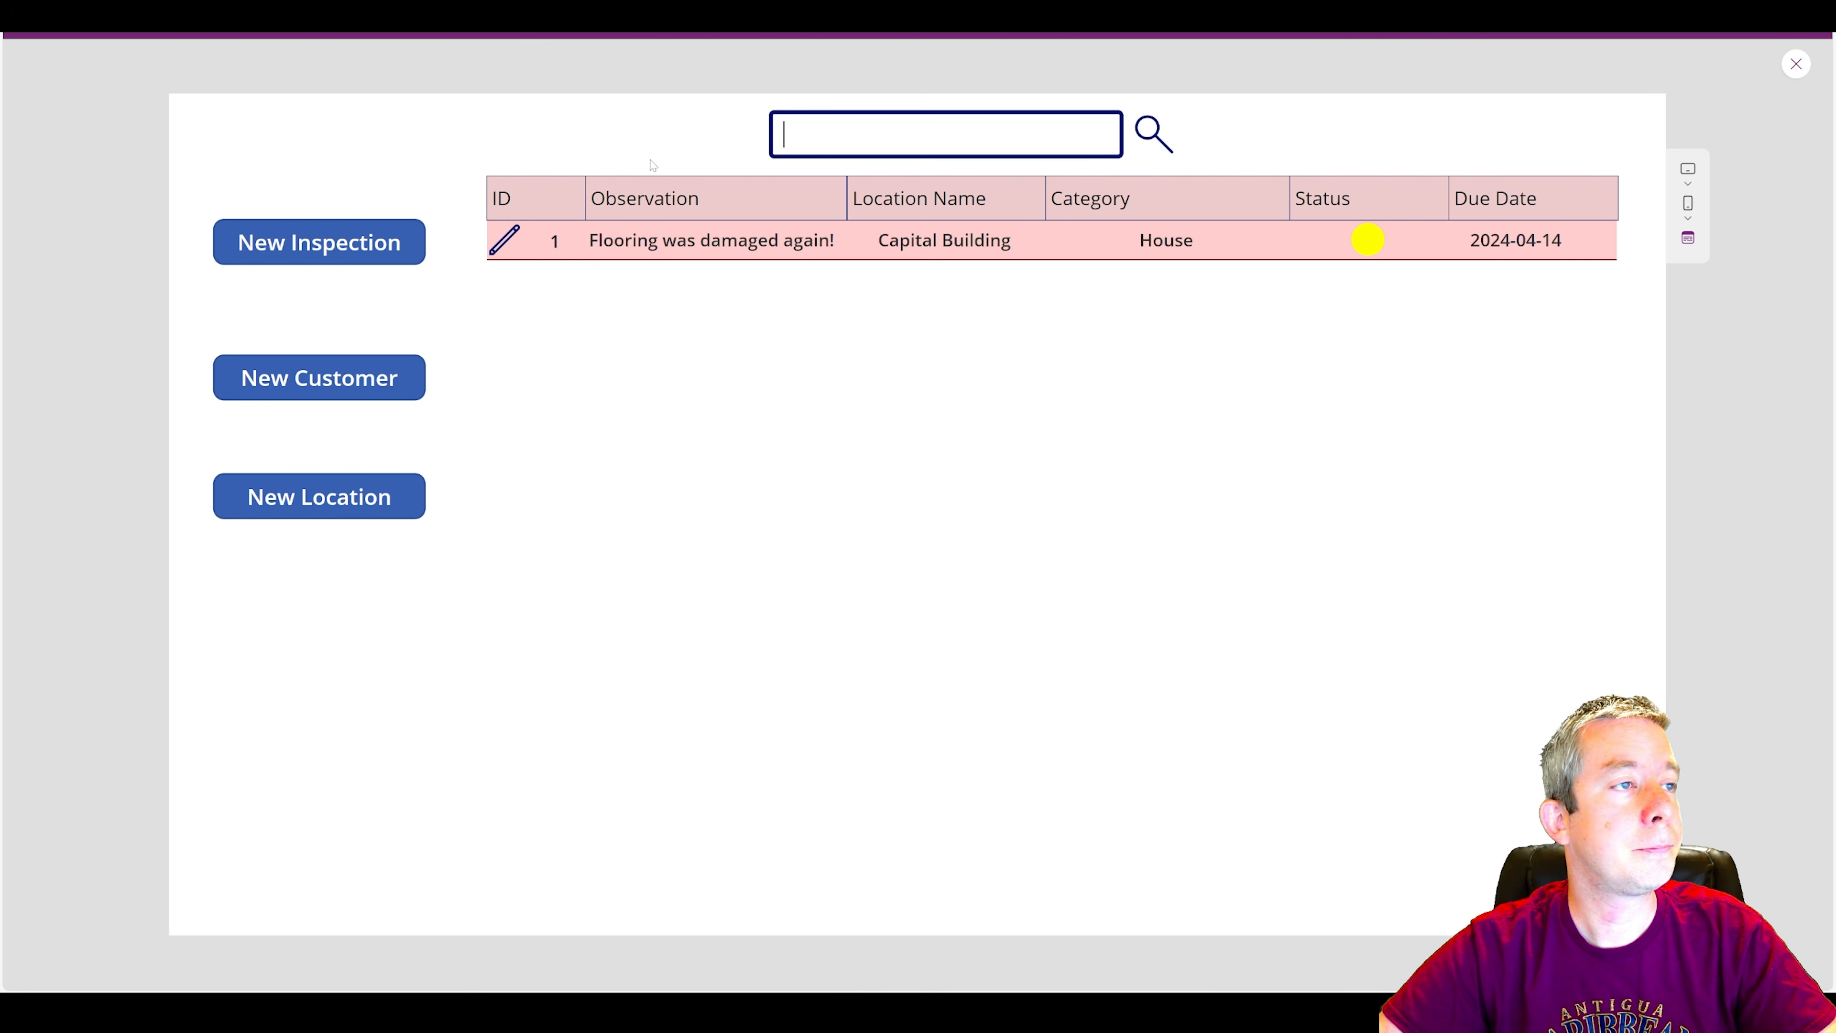
click(327, 249)
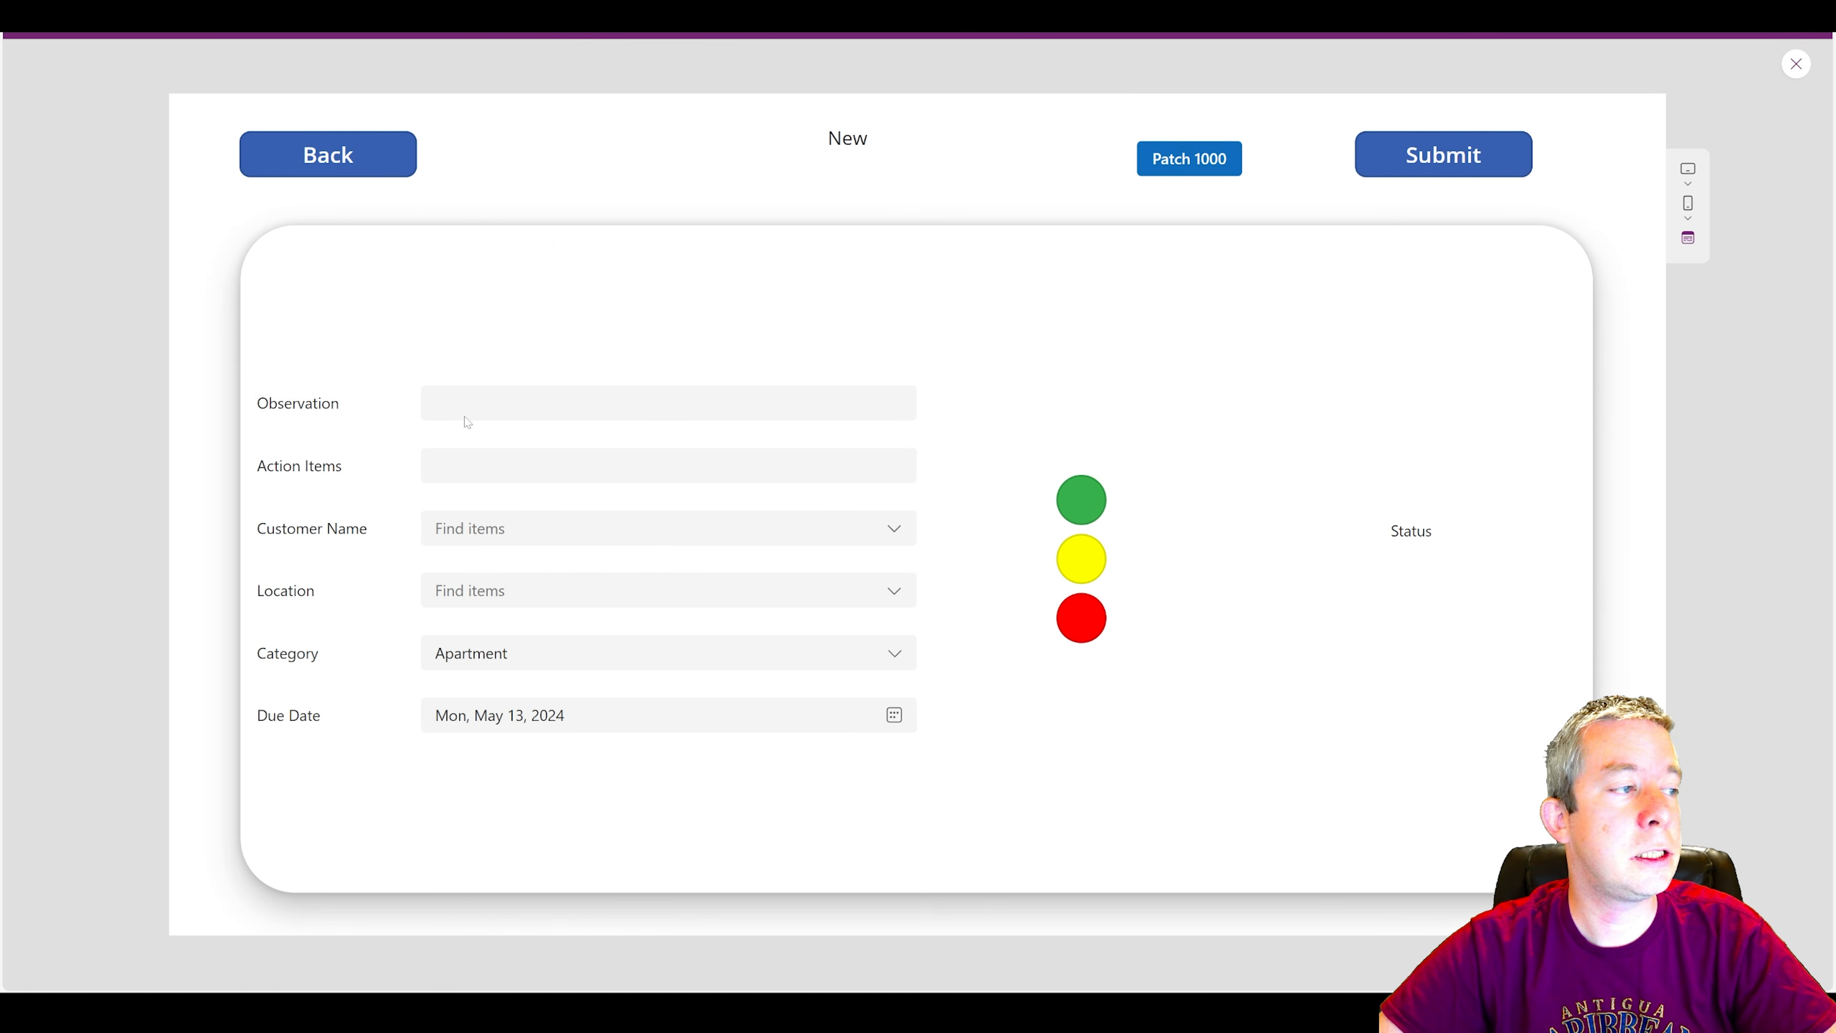
click(466, 416)
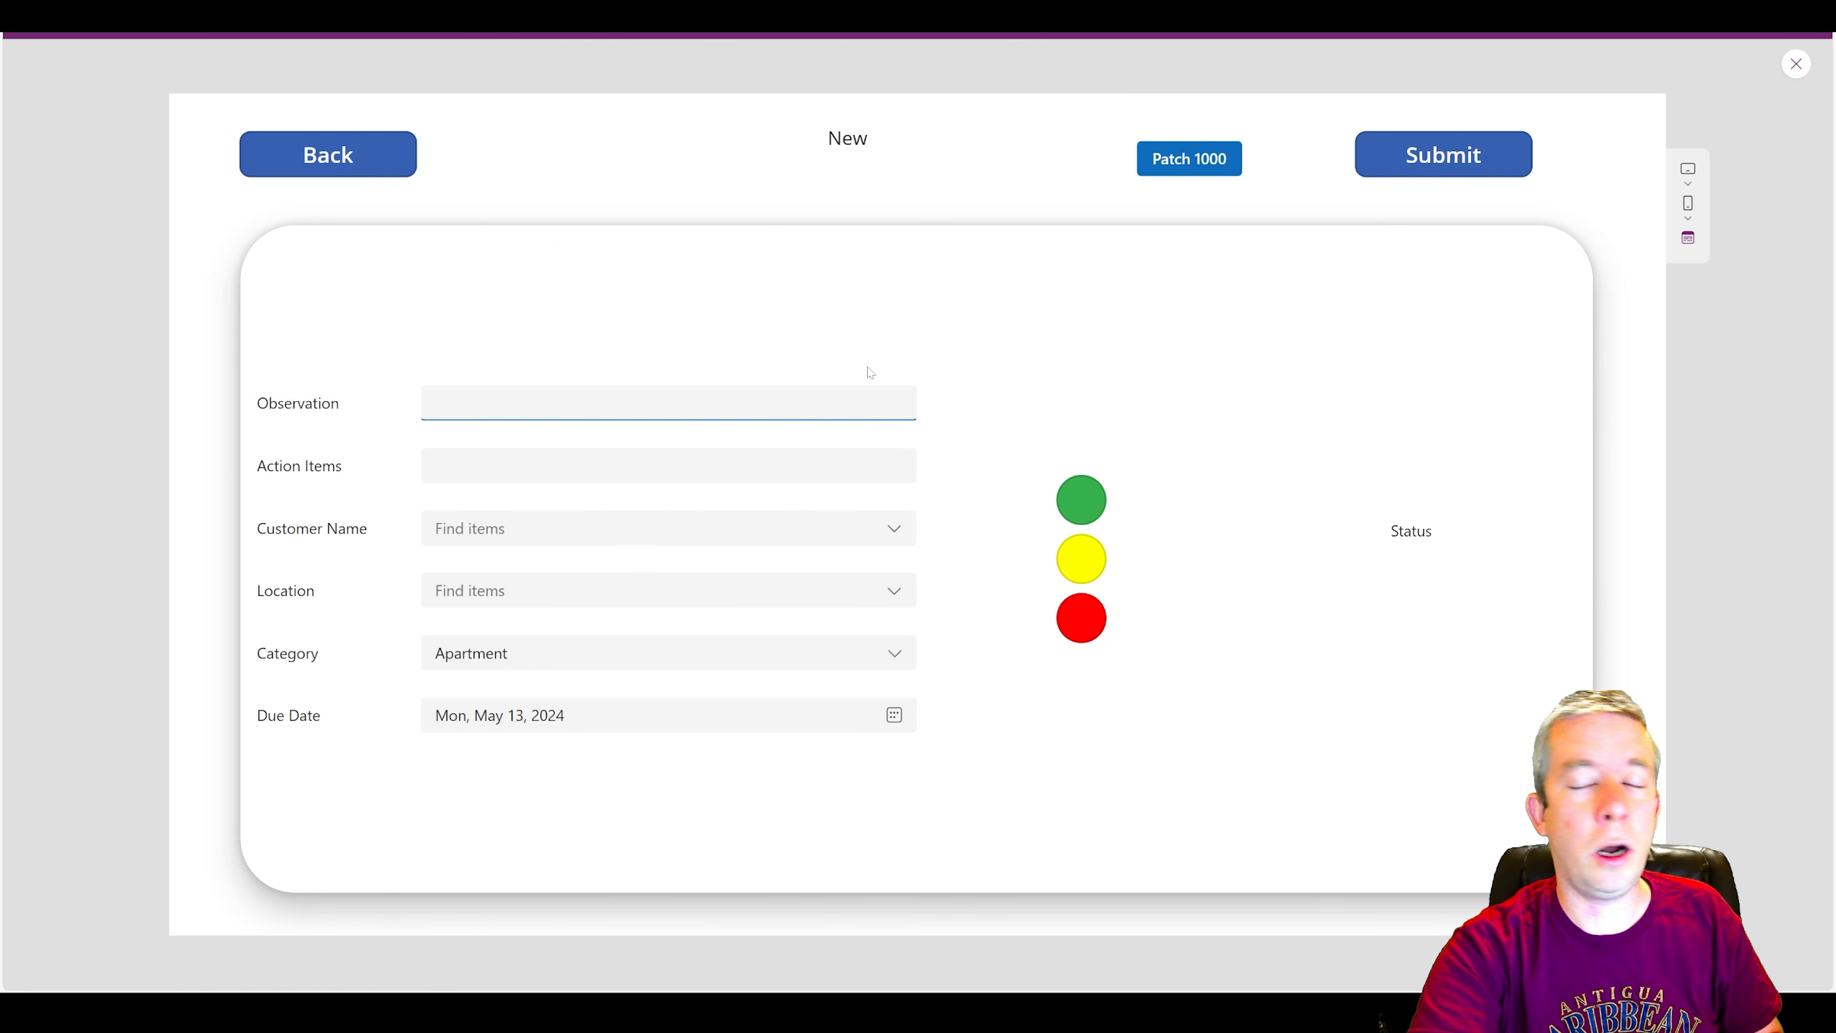
text(A)
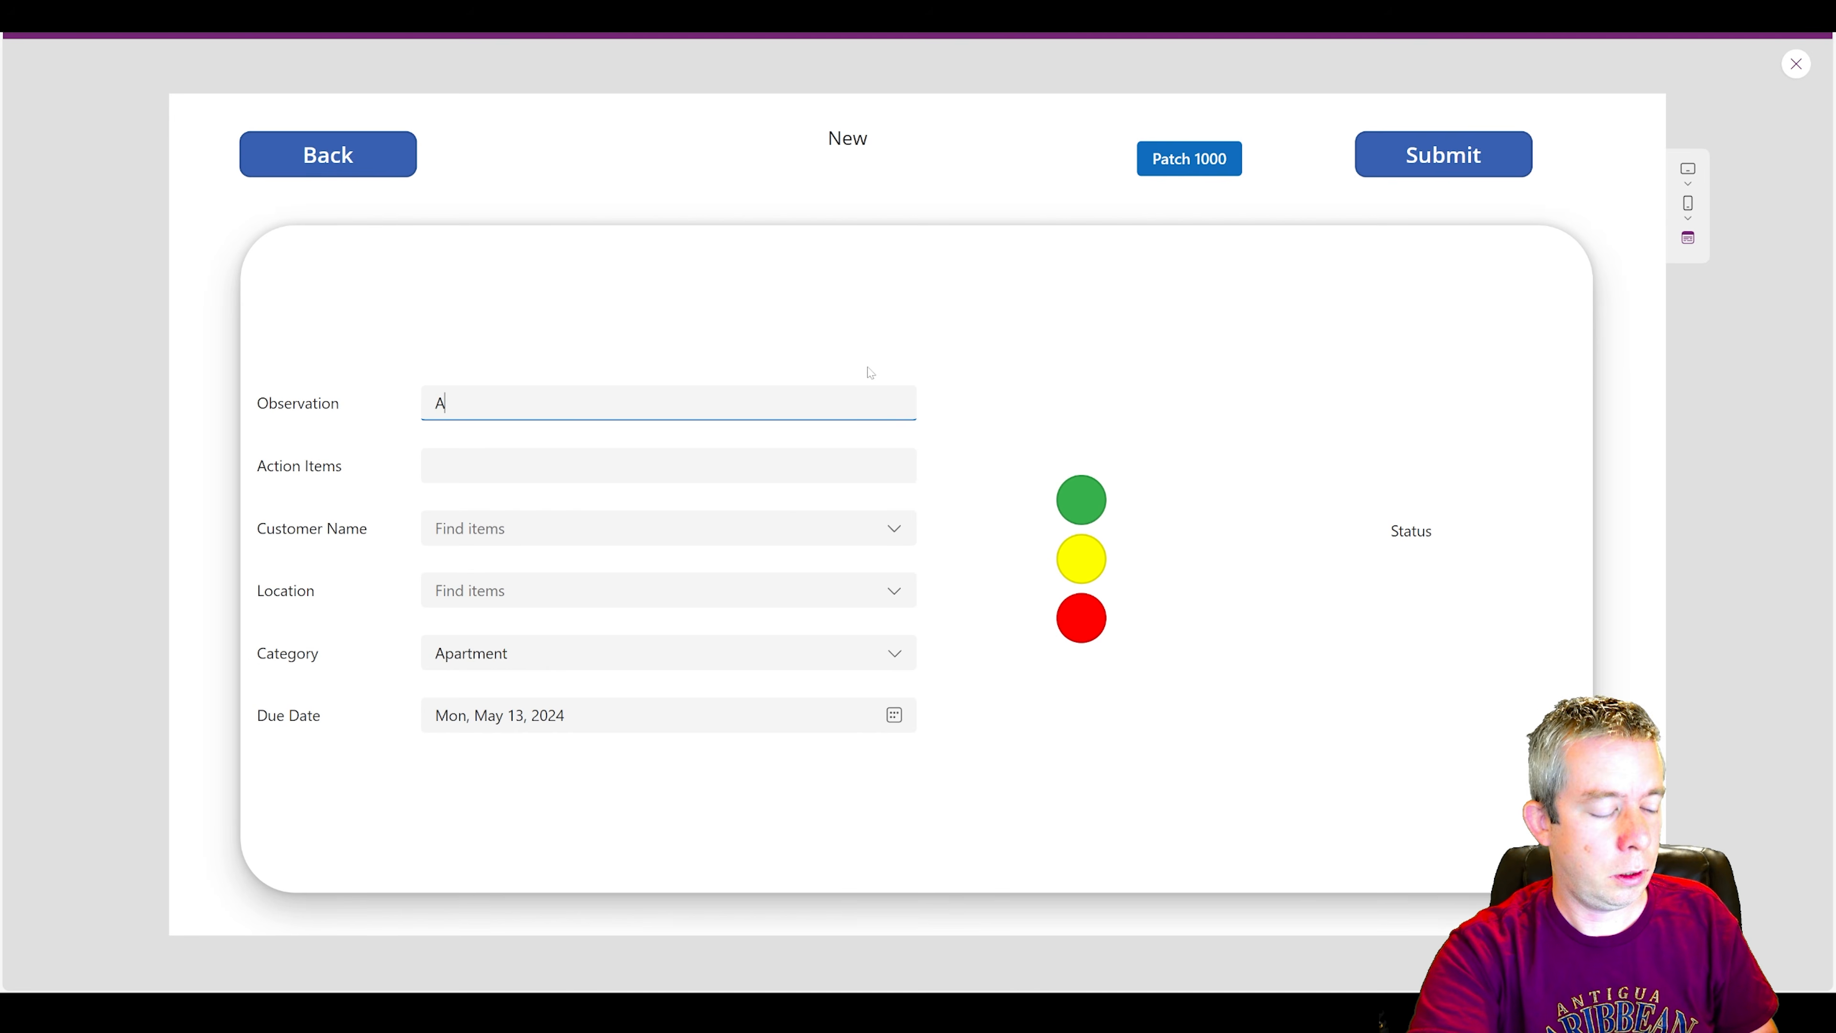
text(boveFour)
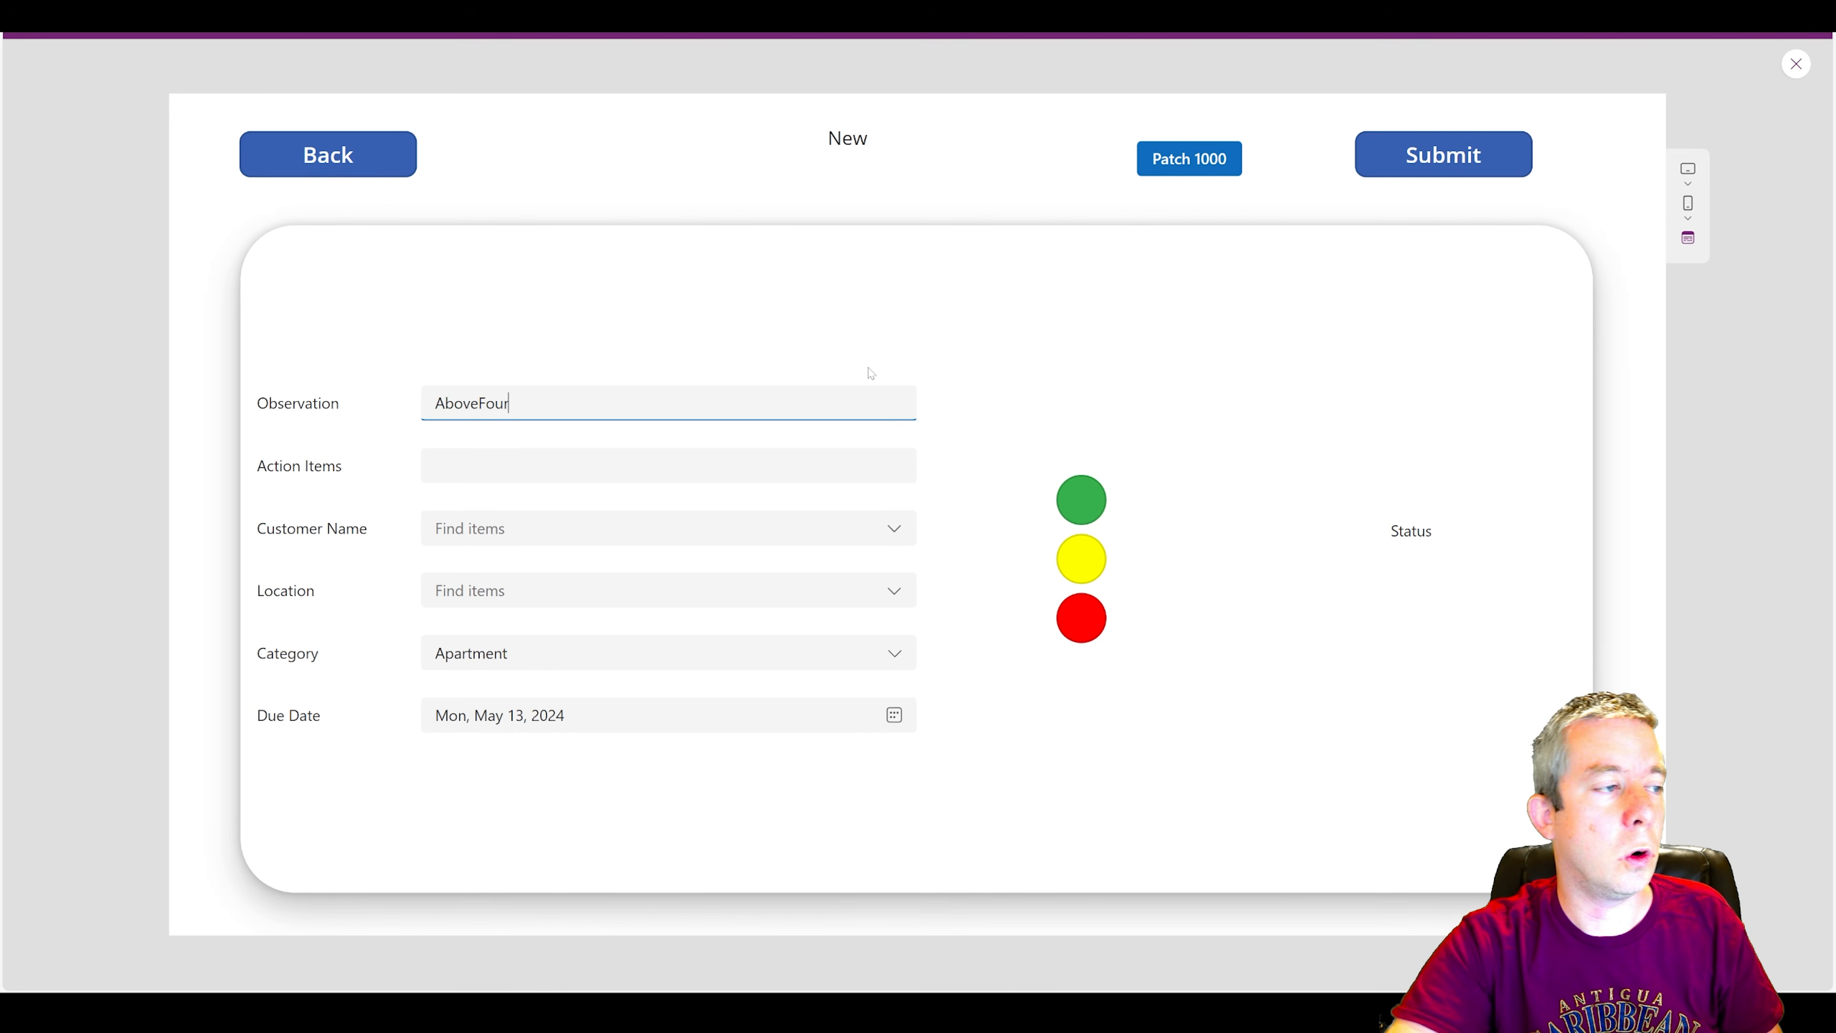
key(Tab)
key(shift+Tab)
key(ctrl+c)
key(Tab)
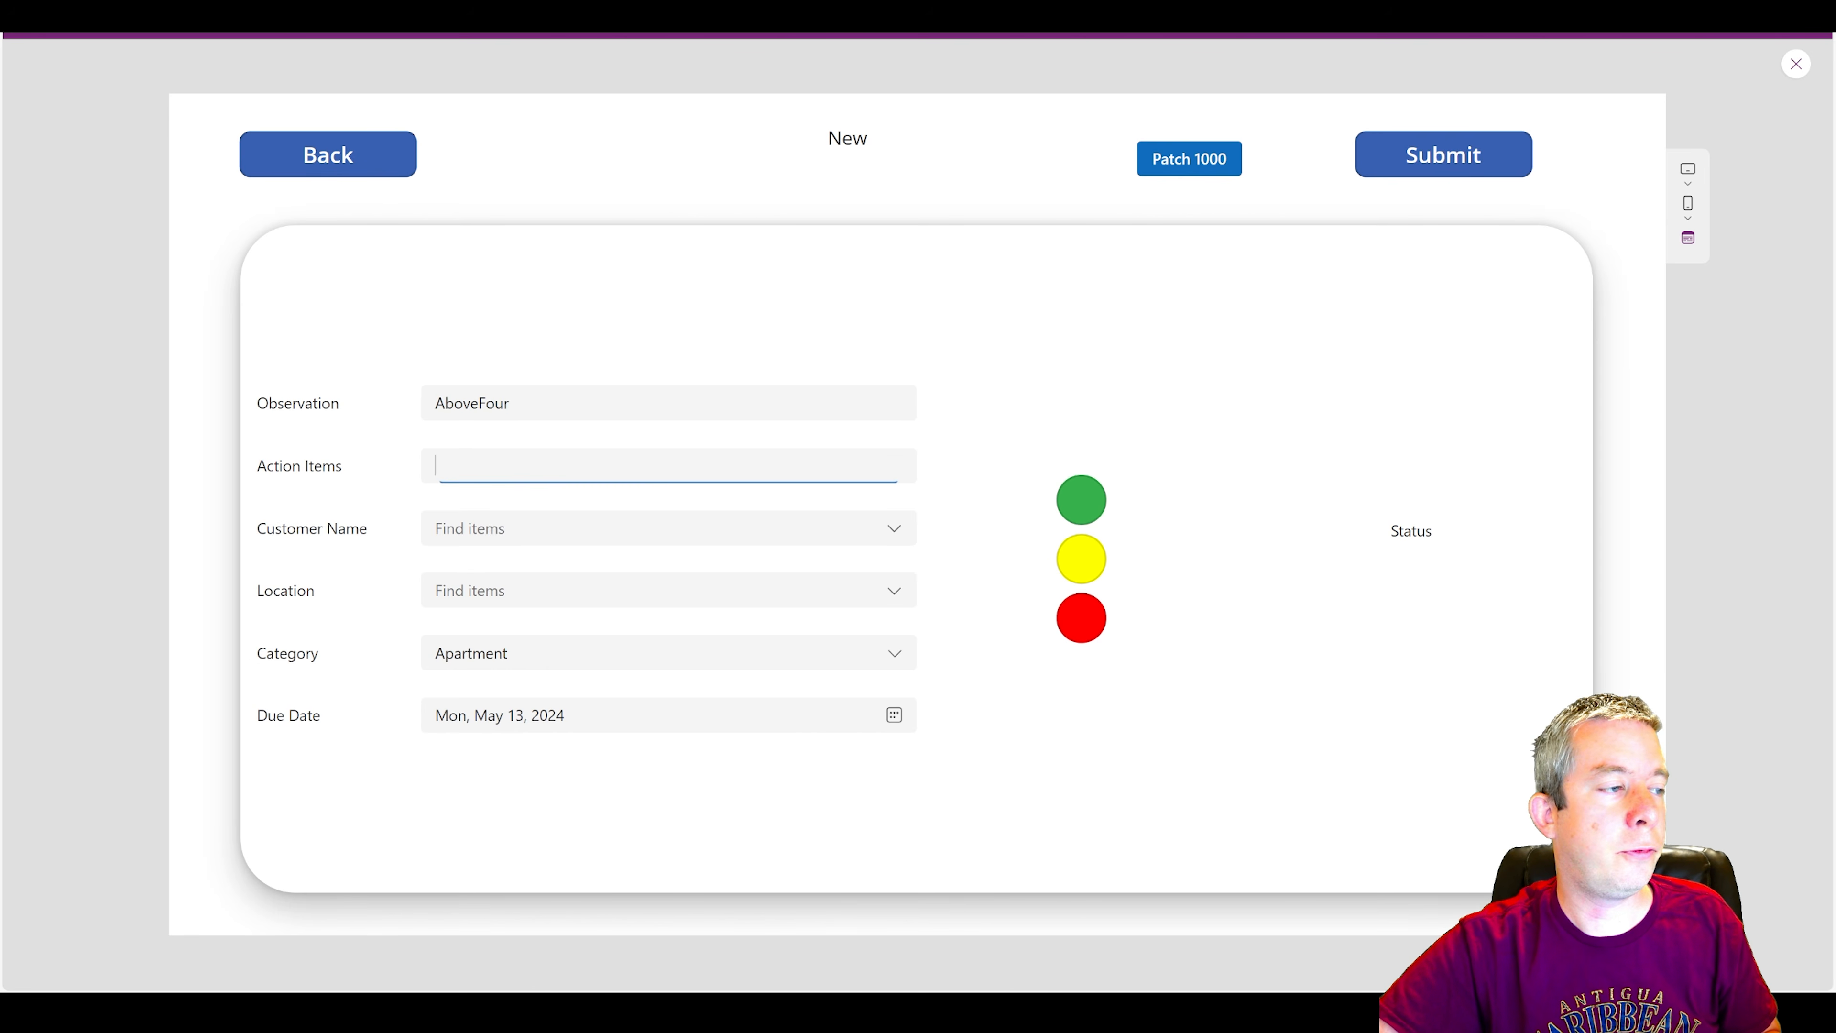
key(ctrl+v)
Pick a customer, location Library, category Item and the green Clear status, and submit and save the inspection.
click(492, 528)
click(491, 680)
click(492, 590)
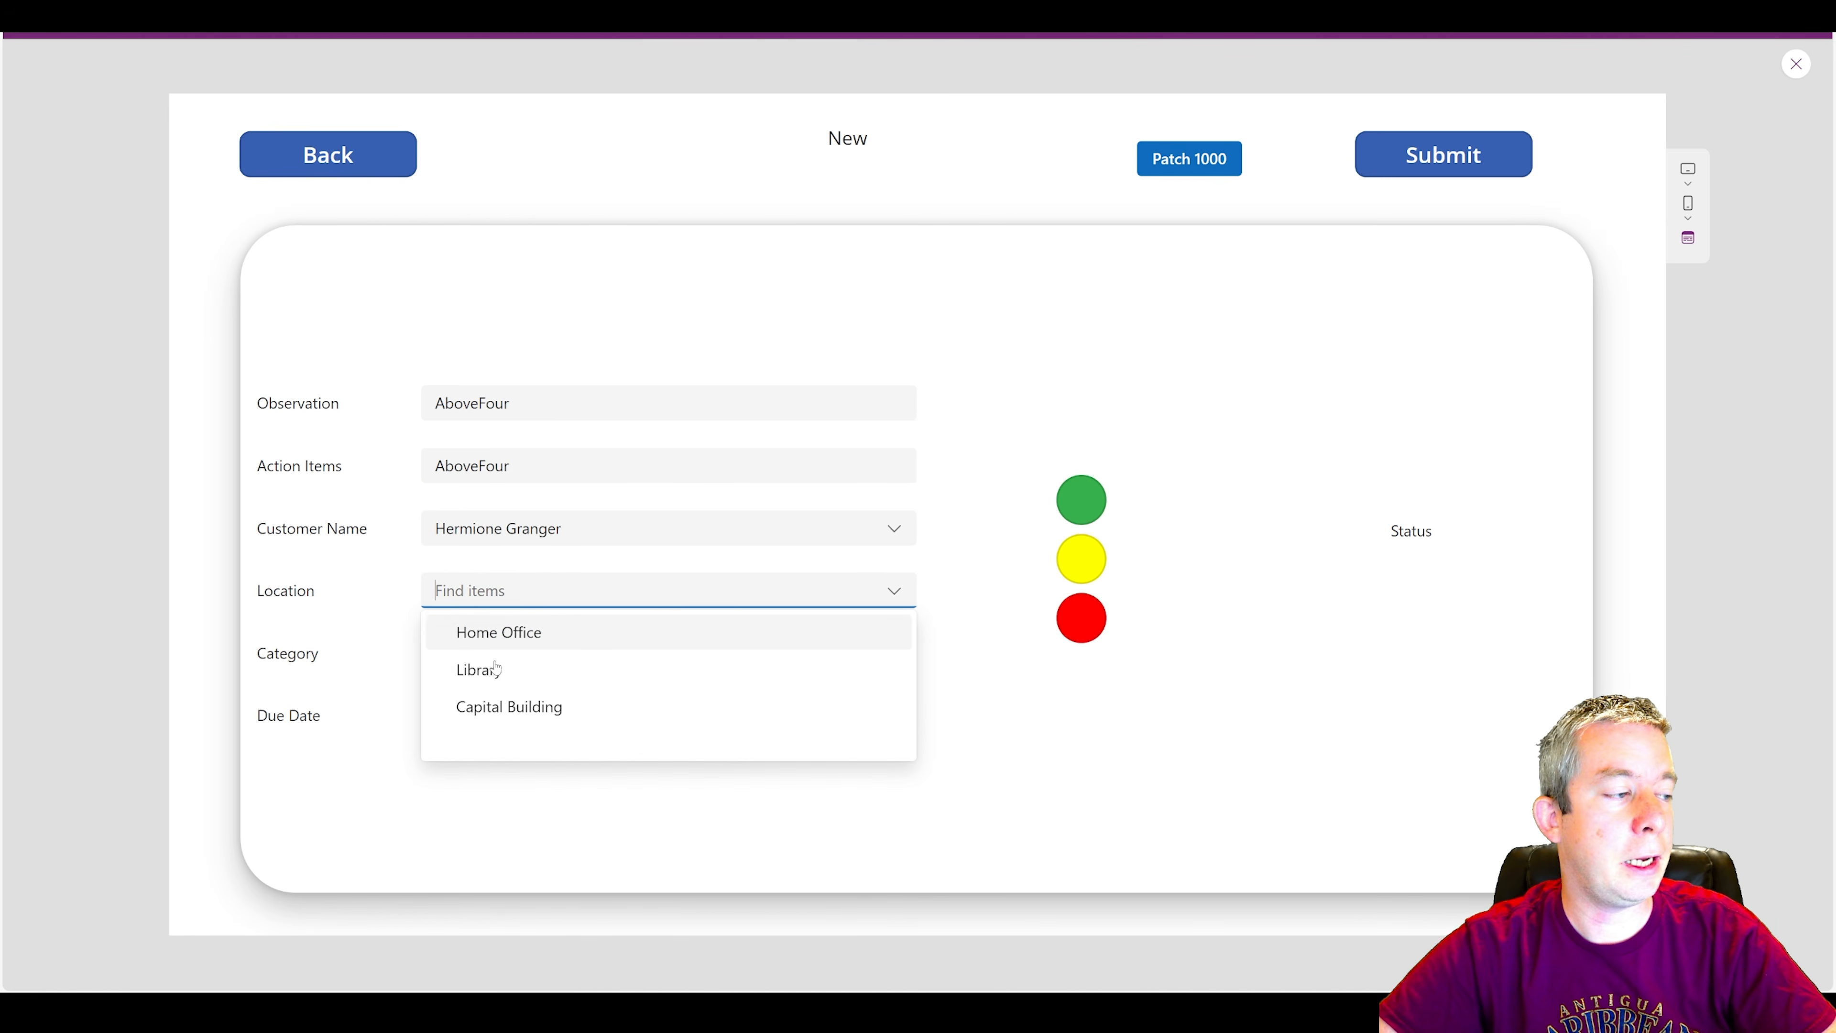
click(493, 685)
click(492, 654)
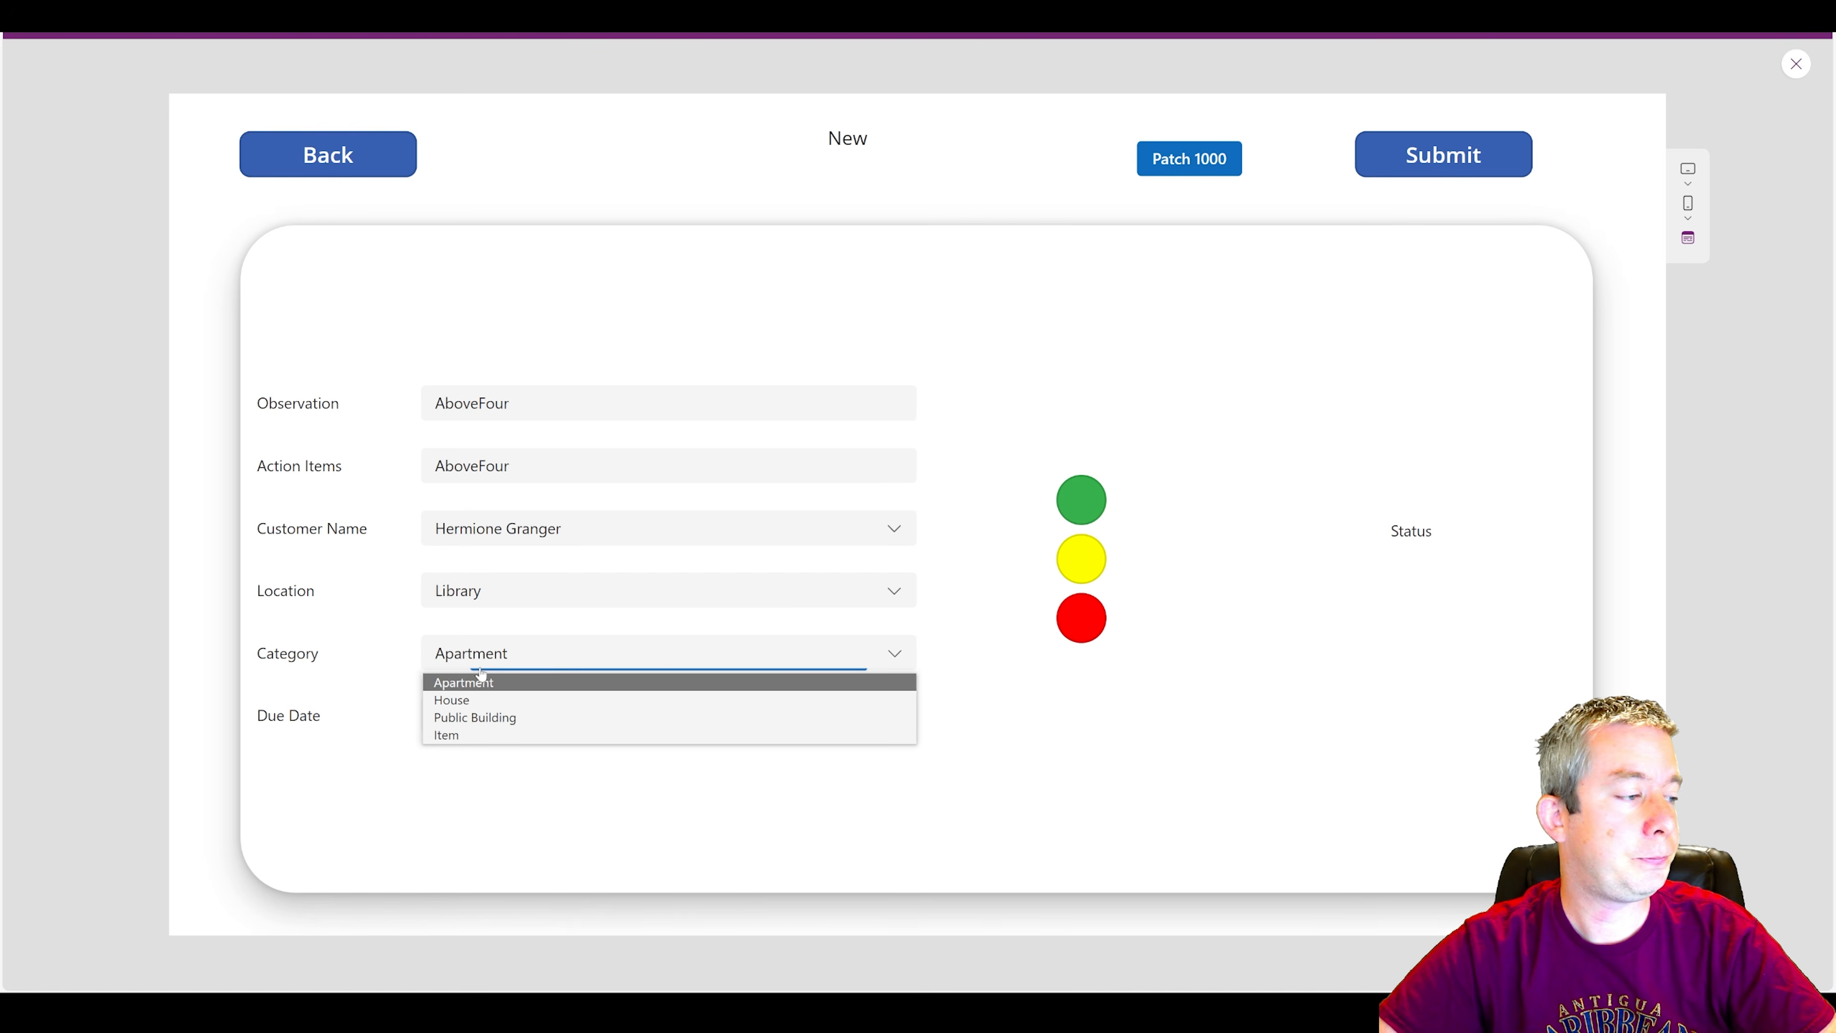
click(466, 736)
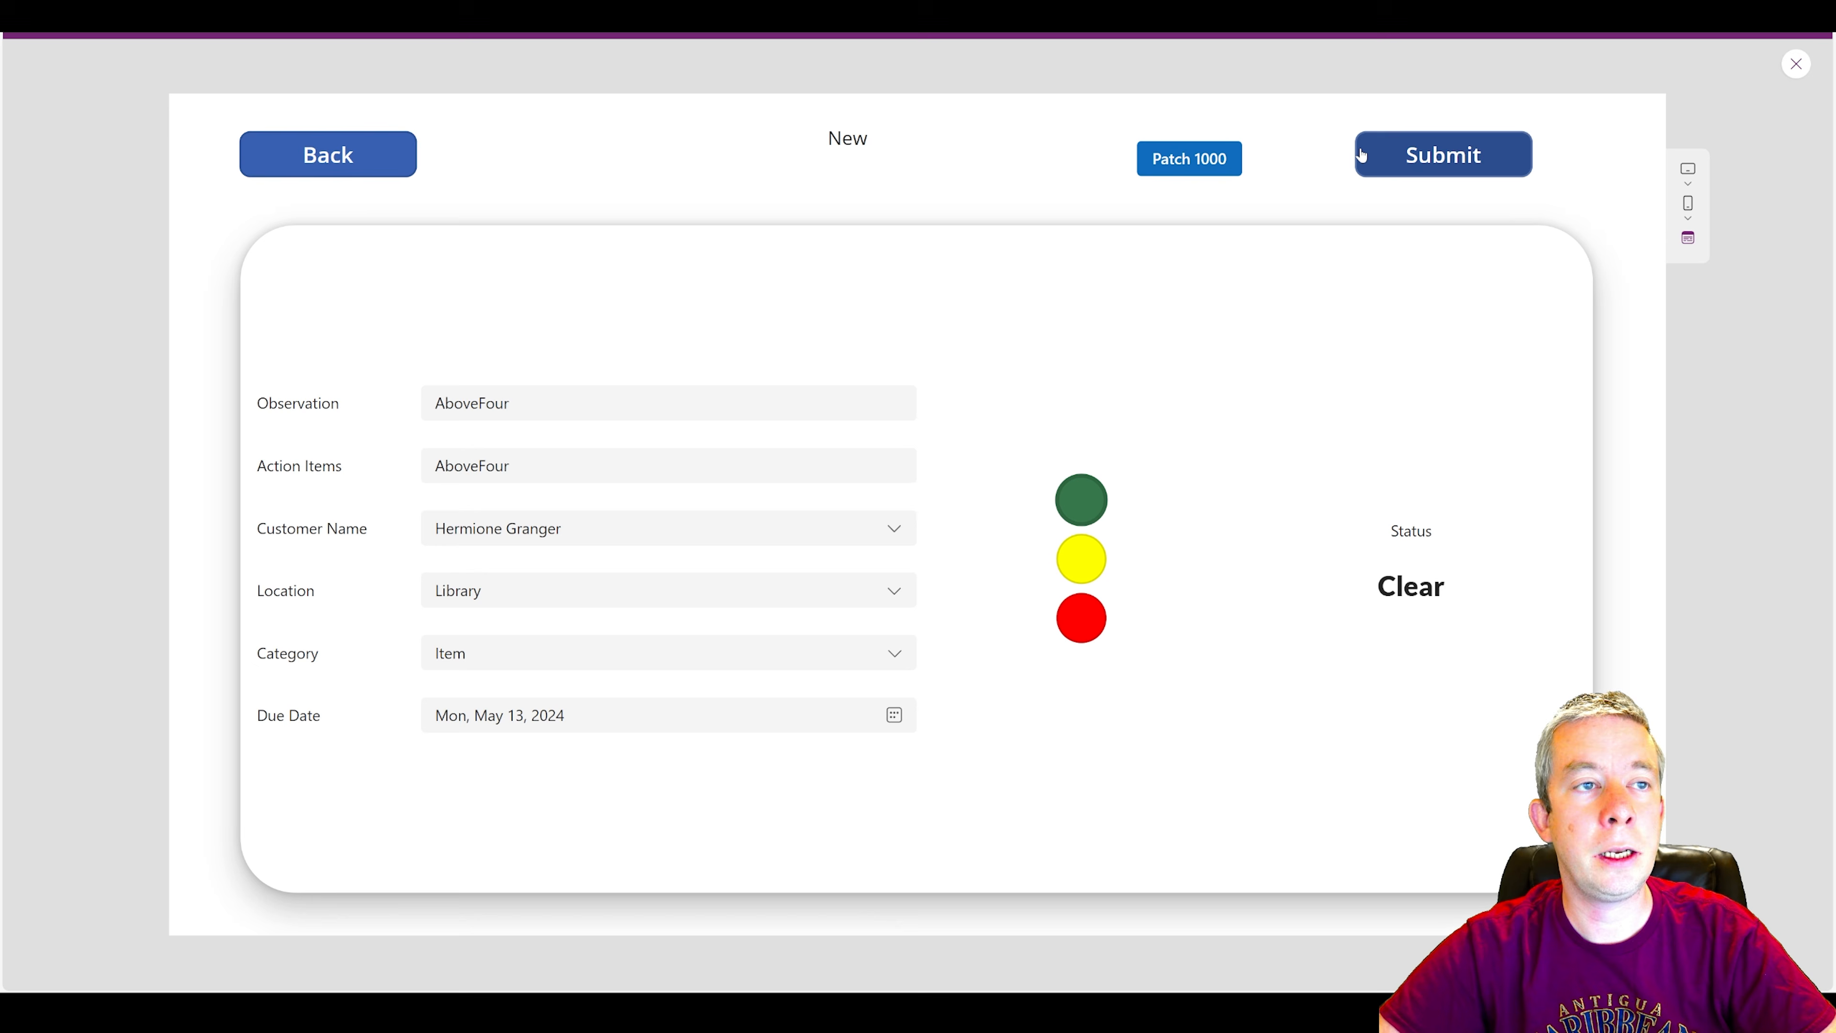
click(1401, 153)
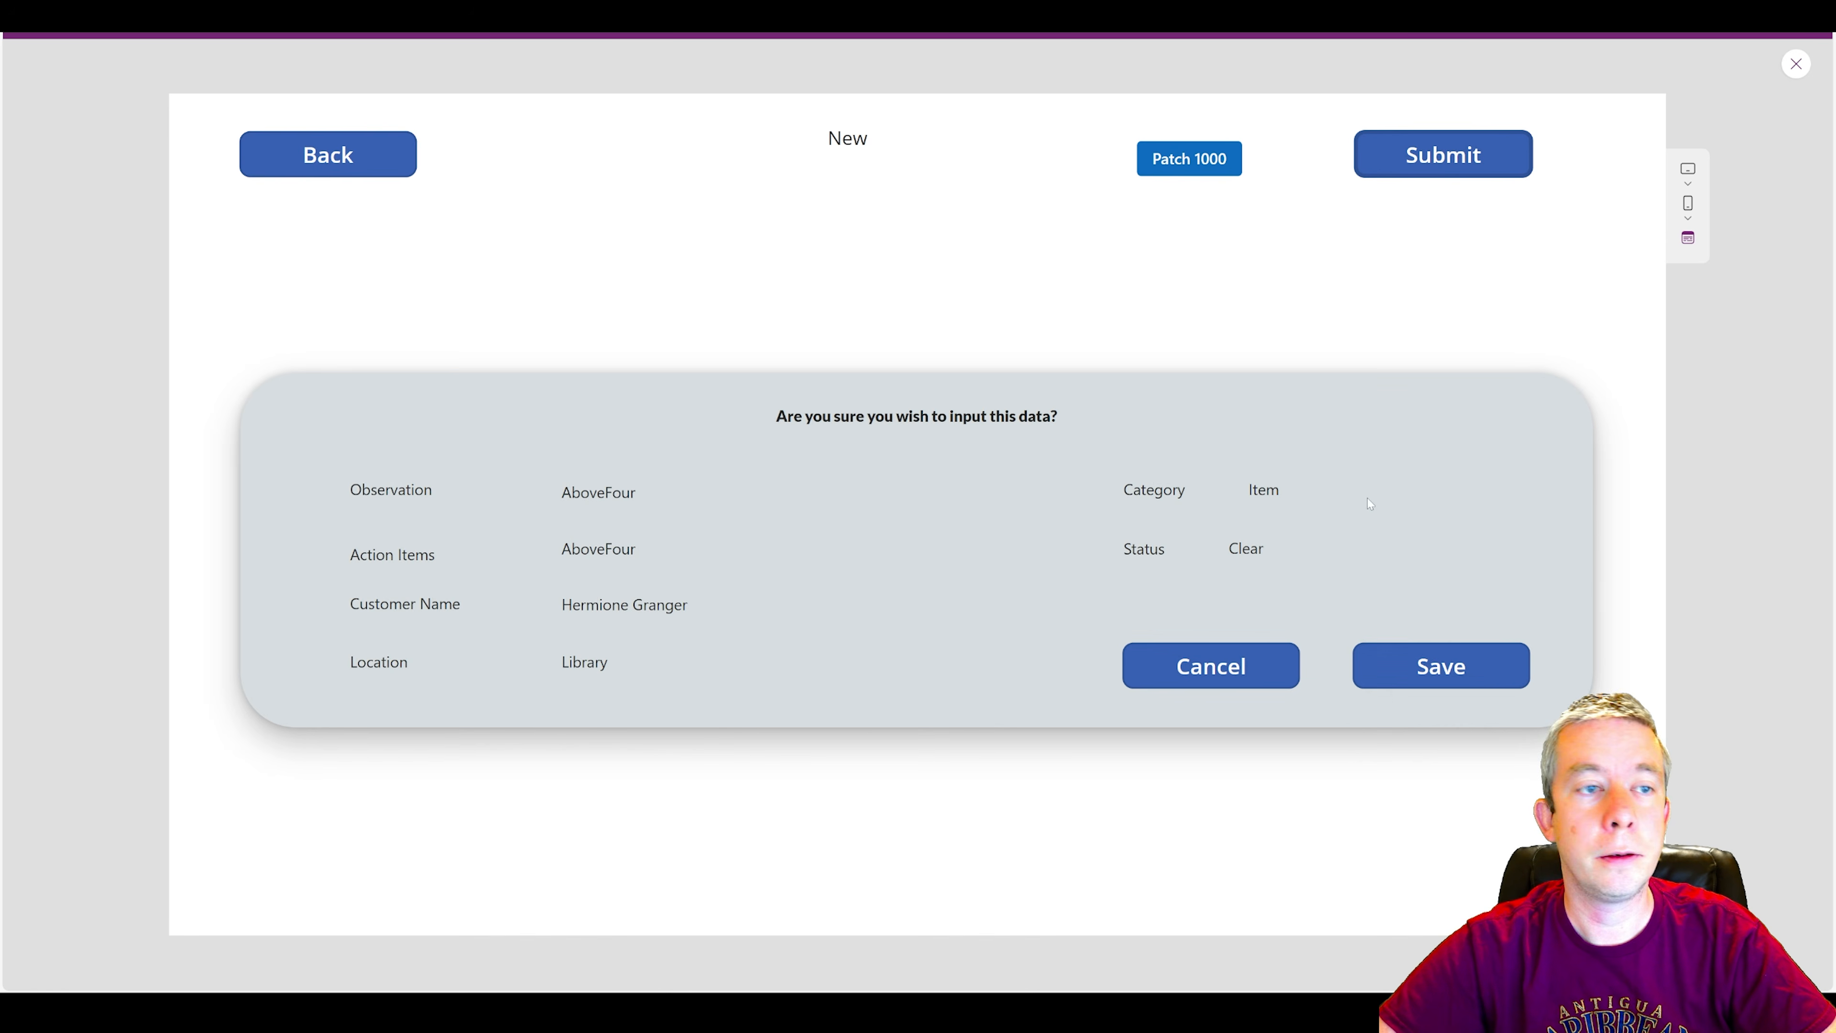
click(1385, 668)
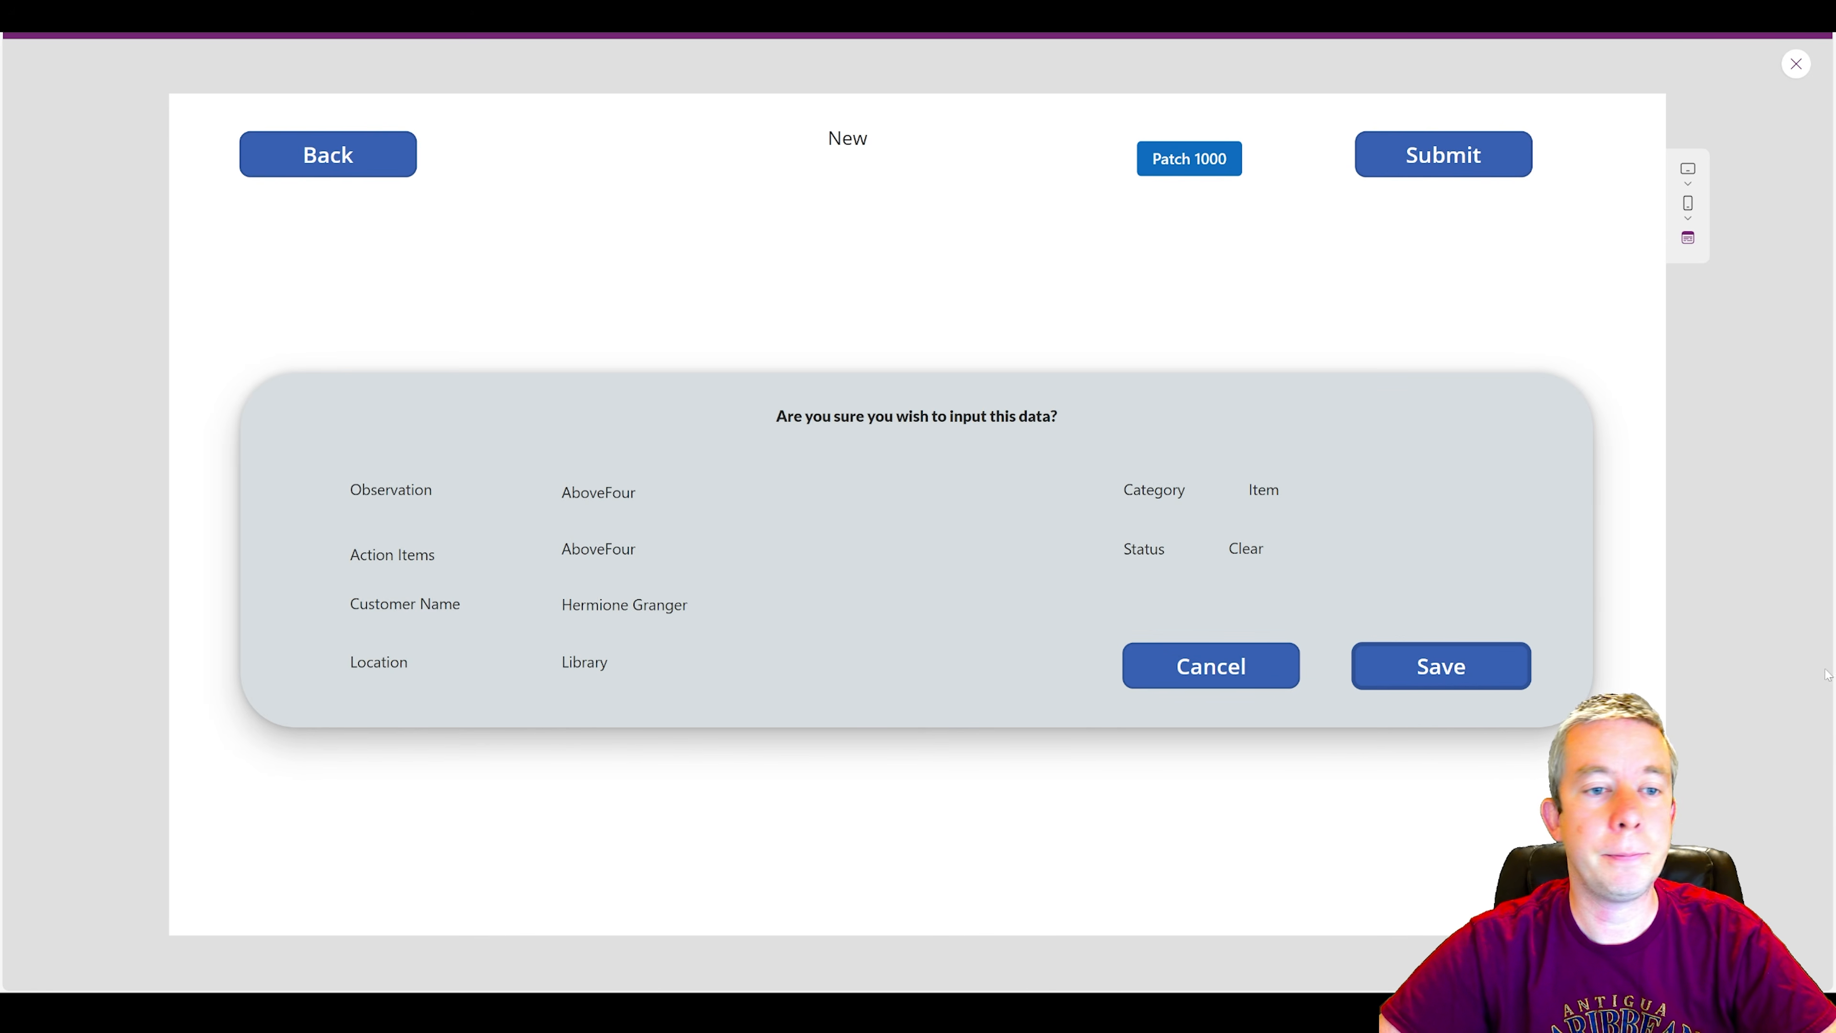
Review the Save button's OnSelect formula, and select the inspections gallery on Screen1 to check its Items source.
key(Escape)
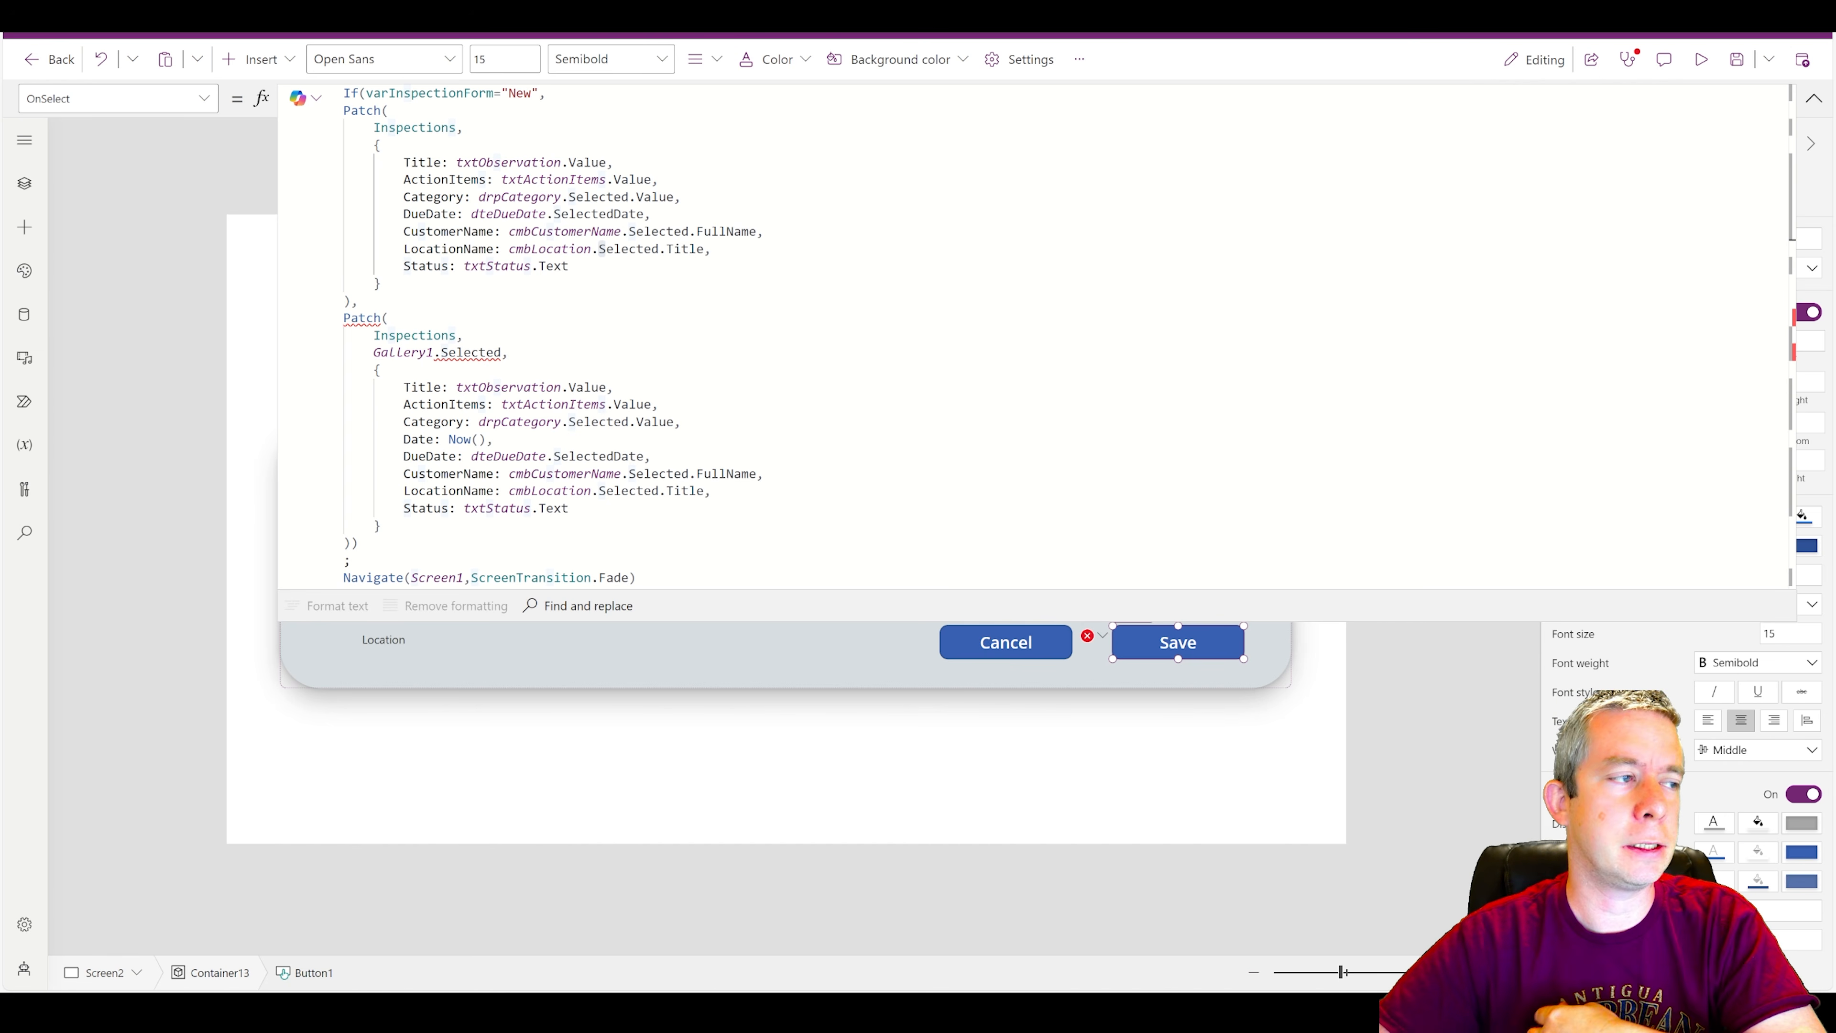
click(1814, 98)
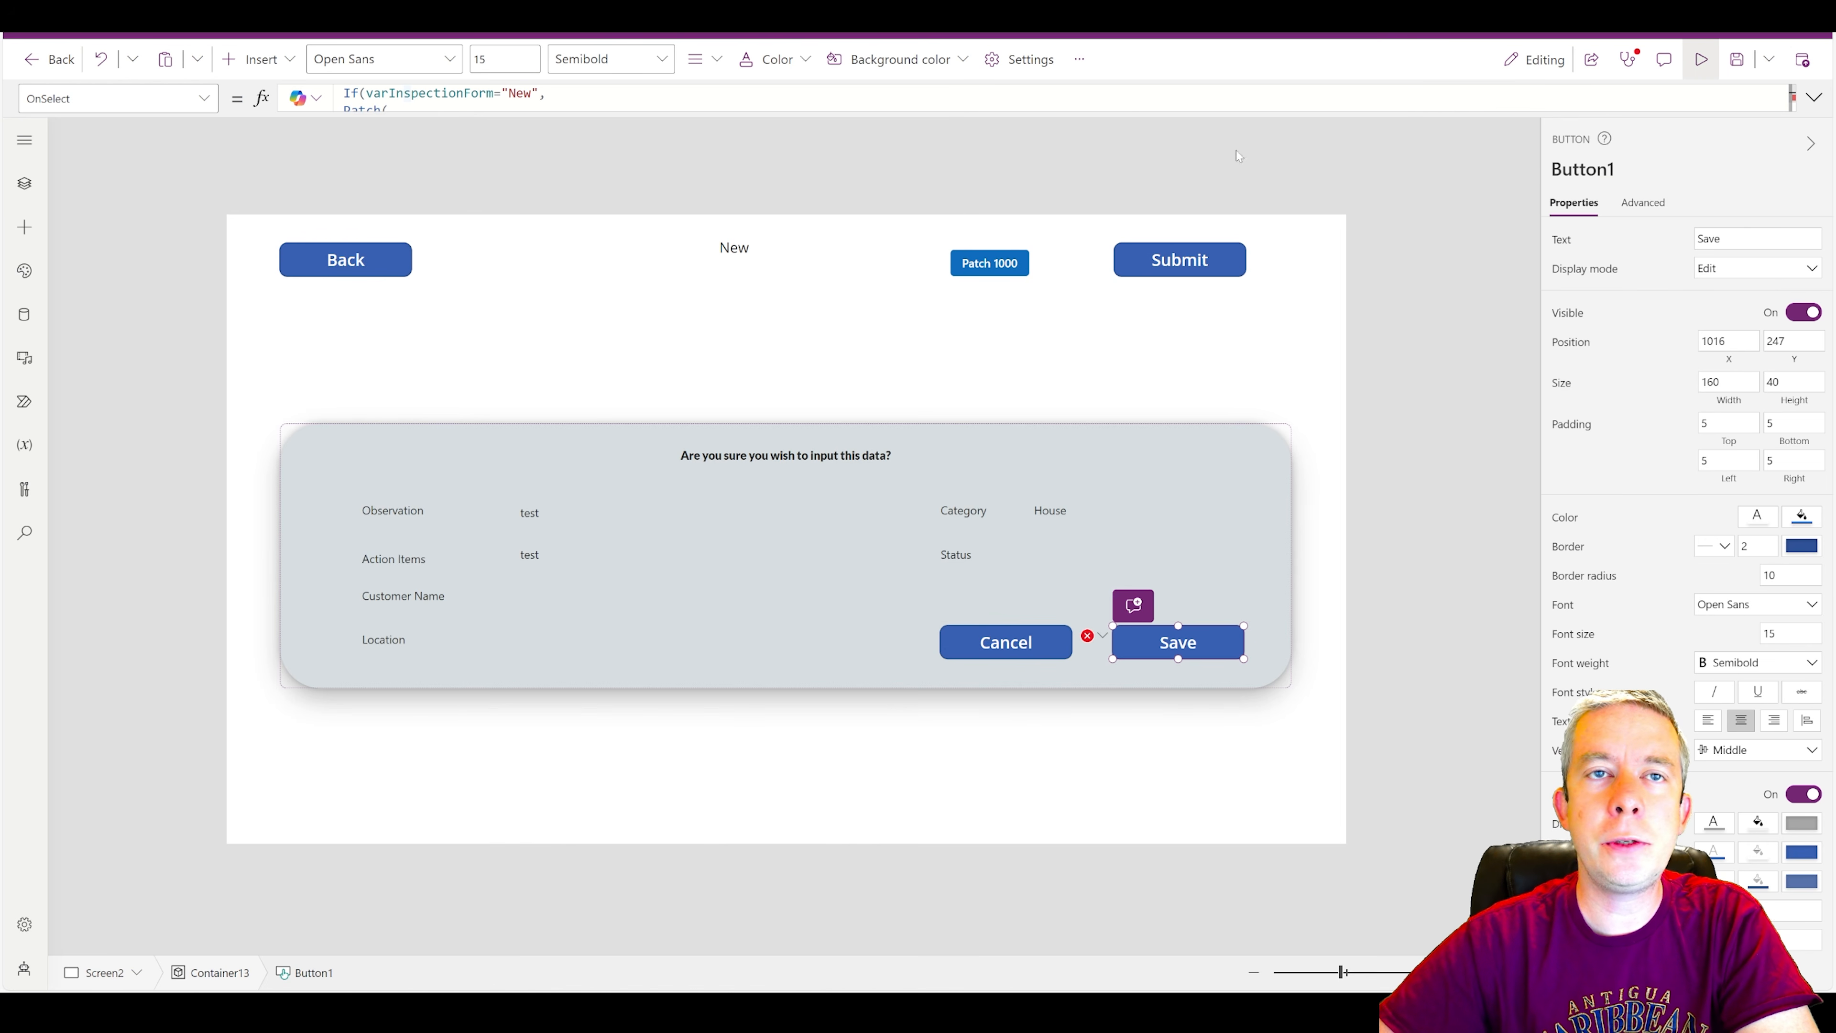
key(F5)
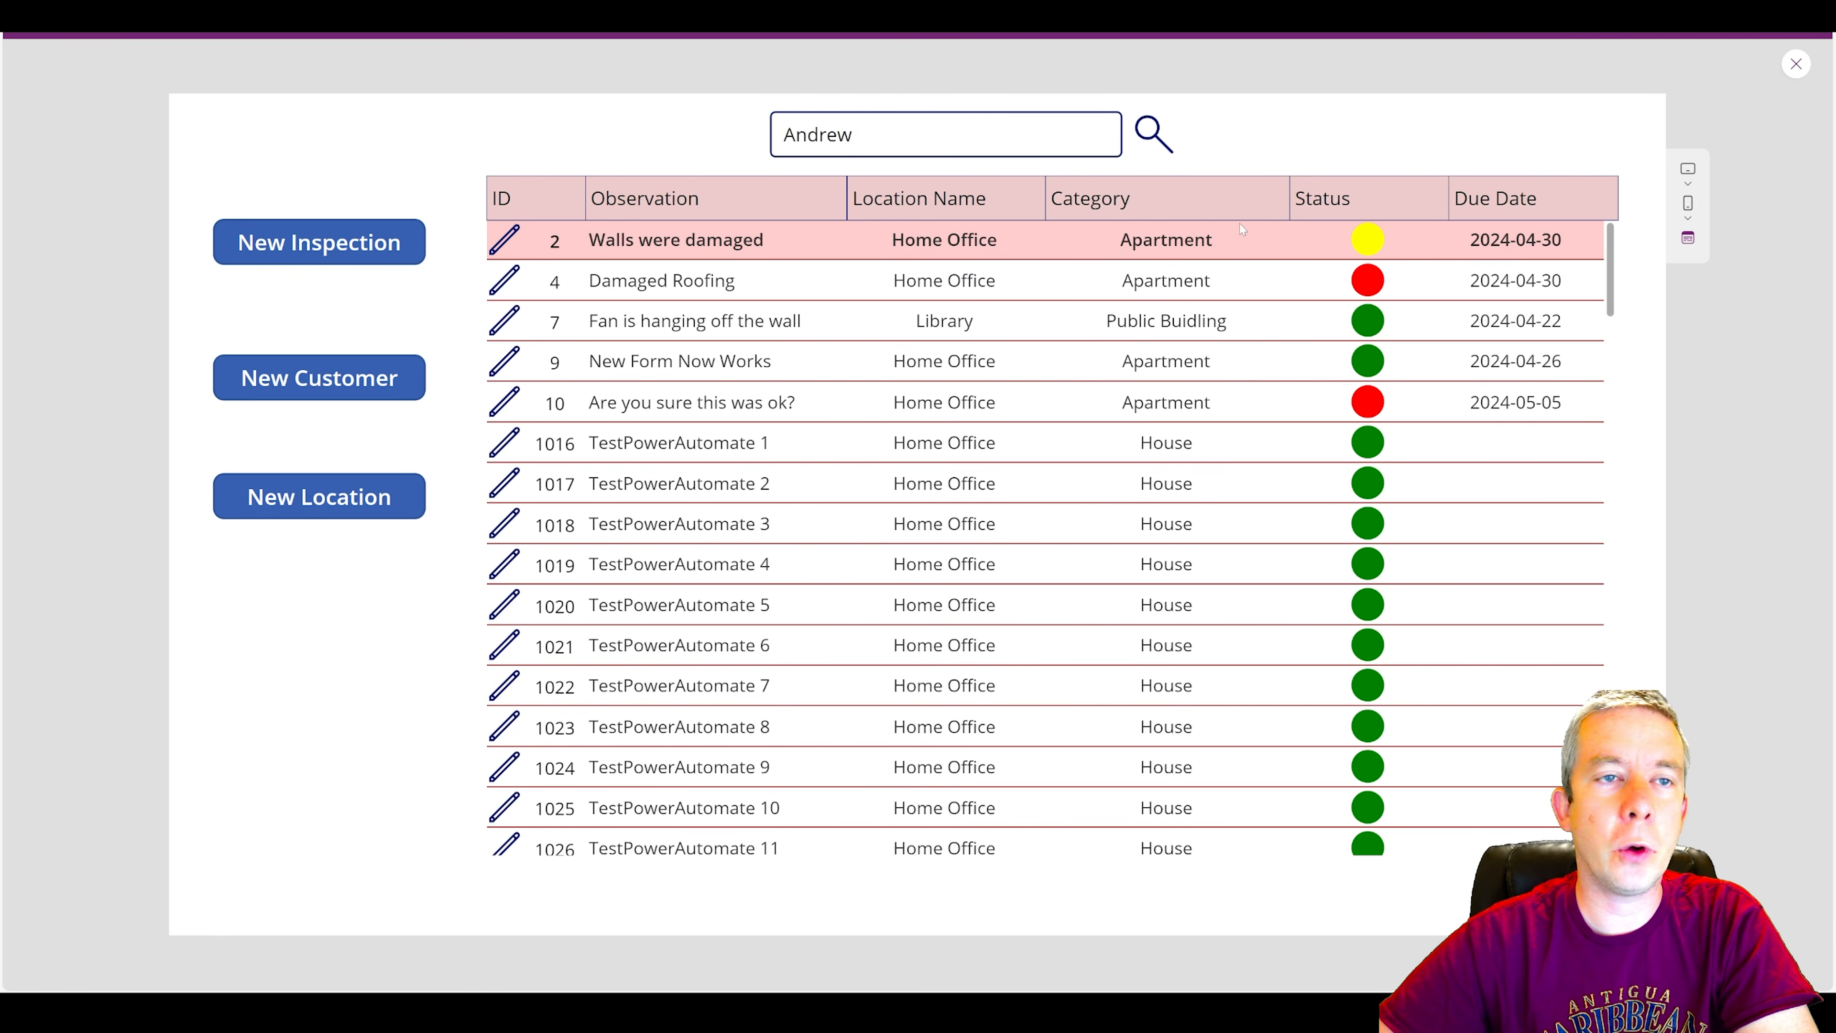
click(1796, 64)
click(1211, 469)
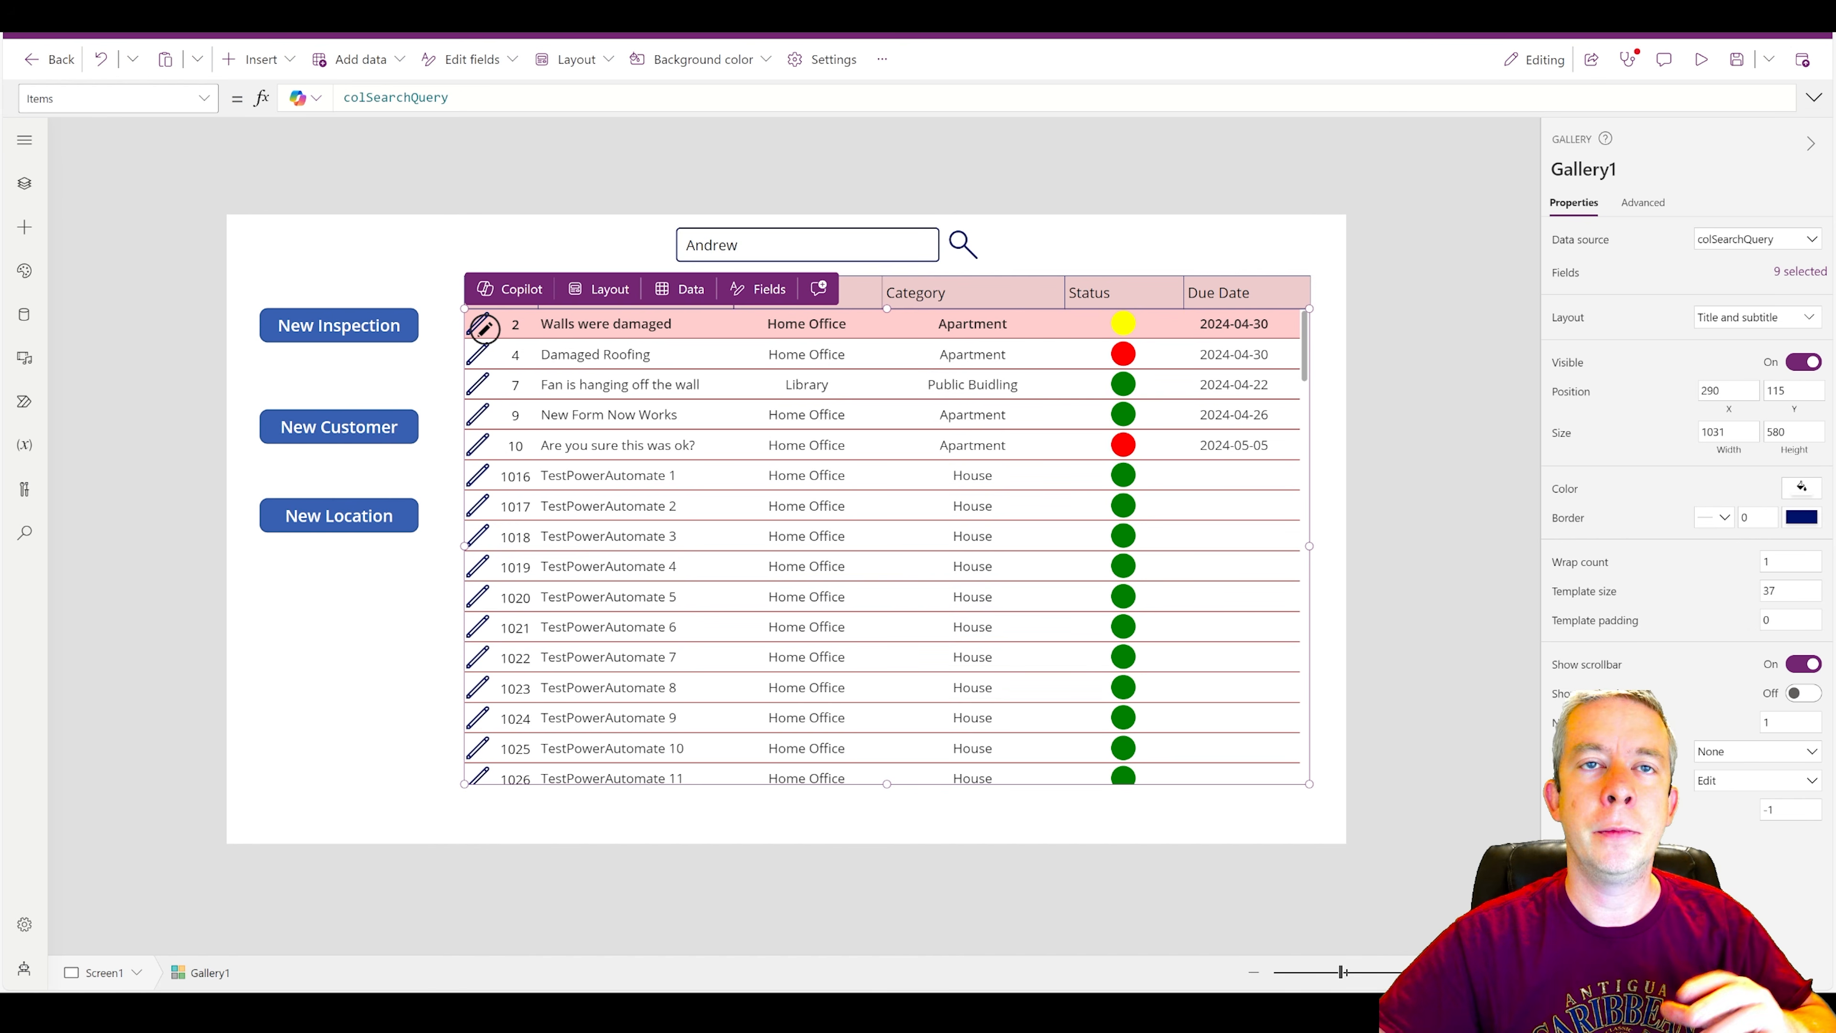
Go to the new inspection form through the preview, return to editing, and open the flagged Save button formula.
click(1692, 65)
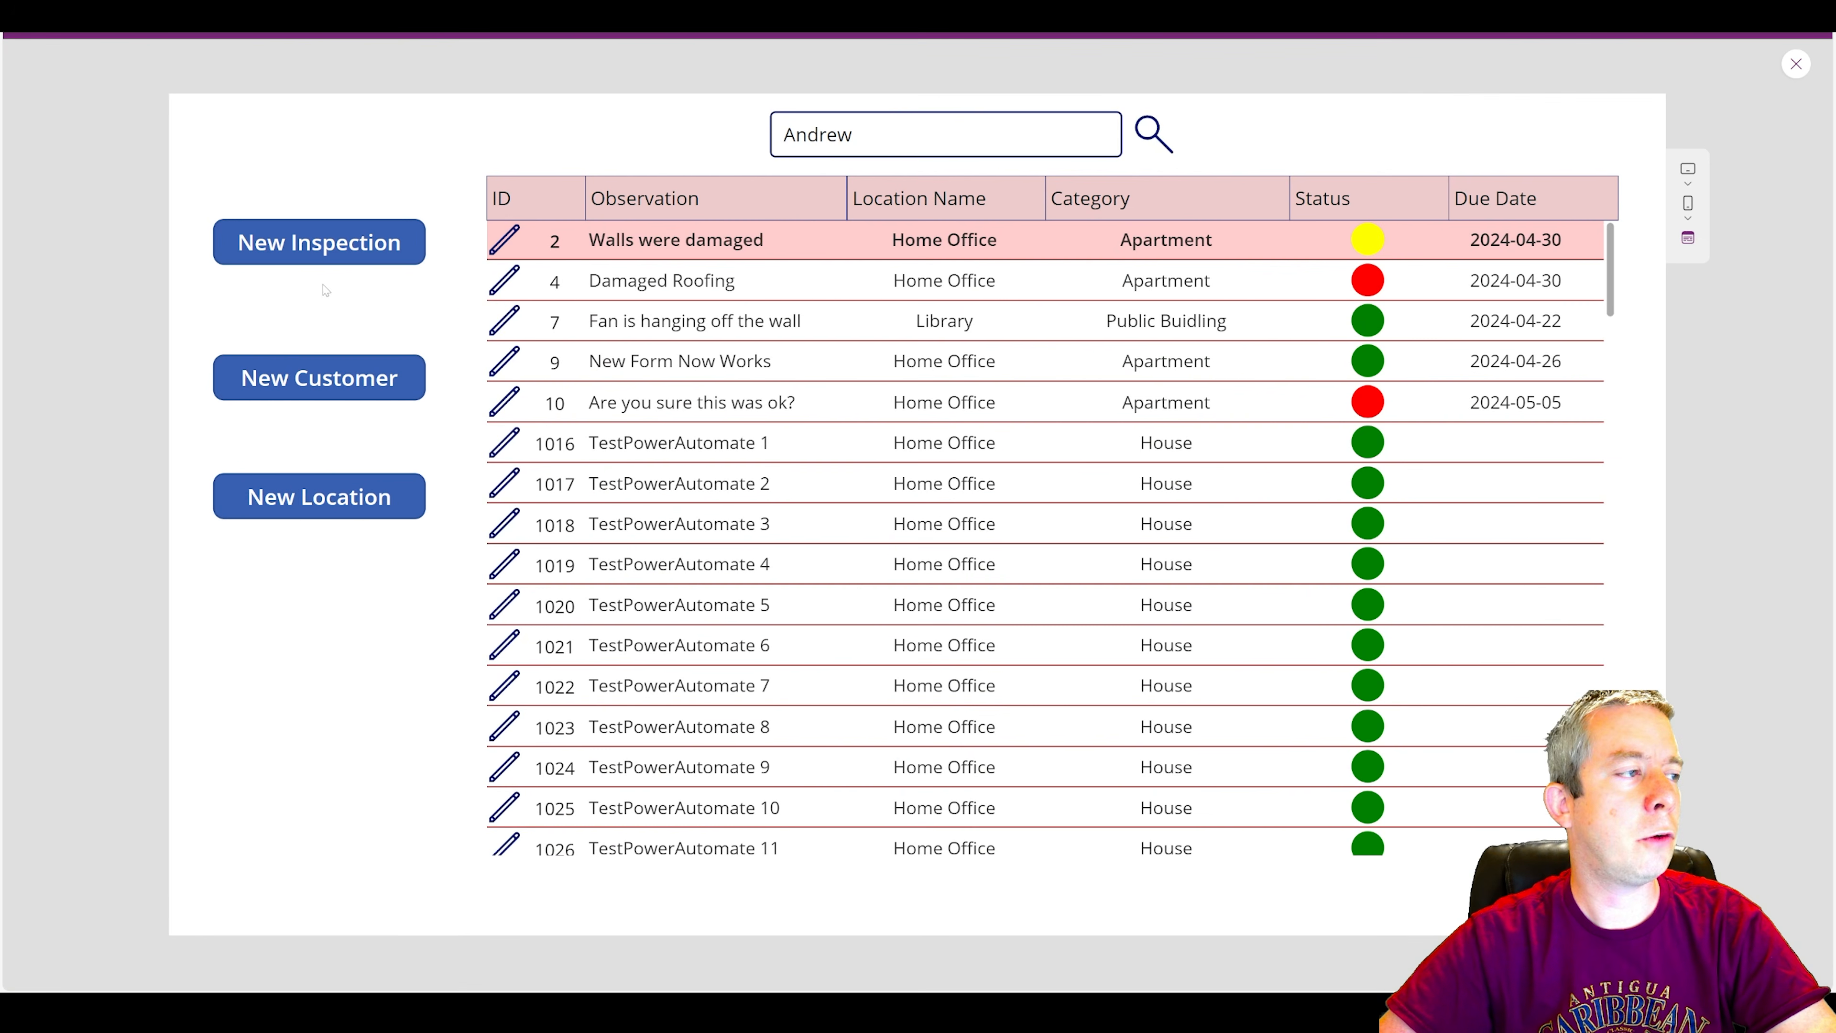
click(318, 243)
click(1797, 63)
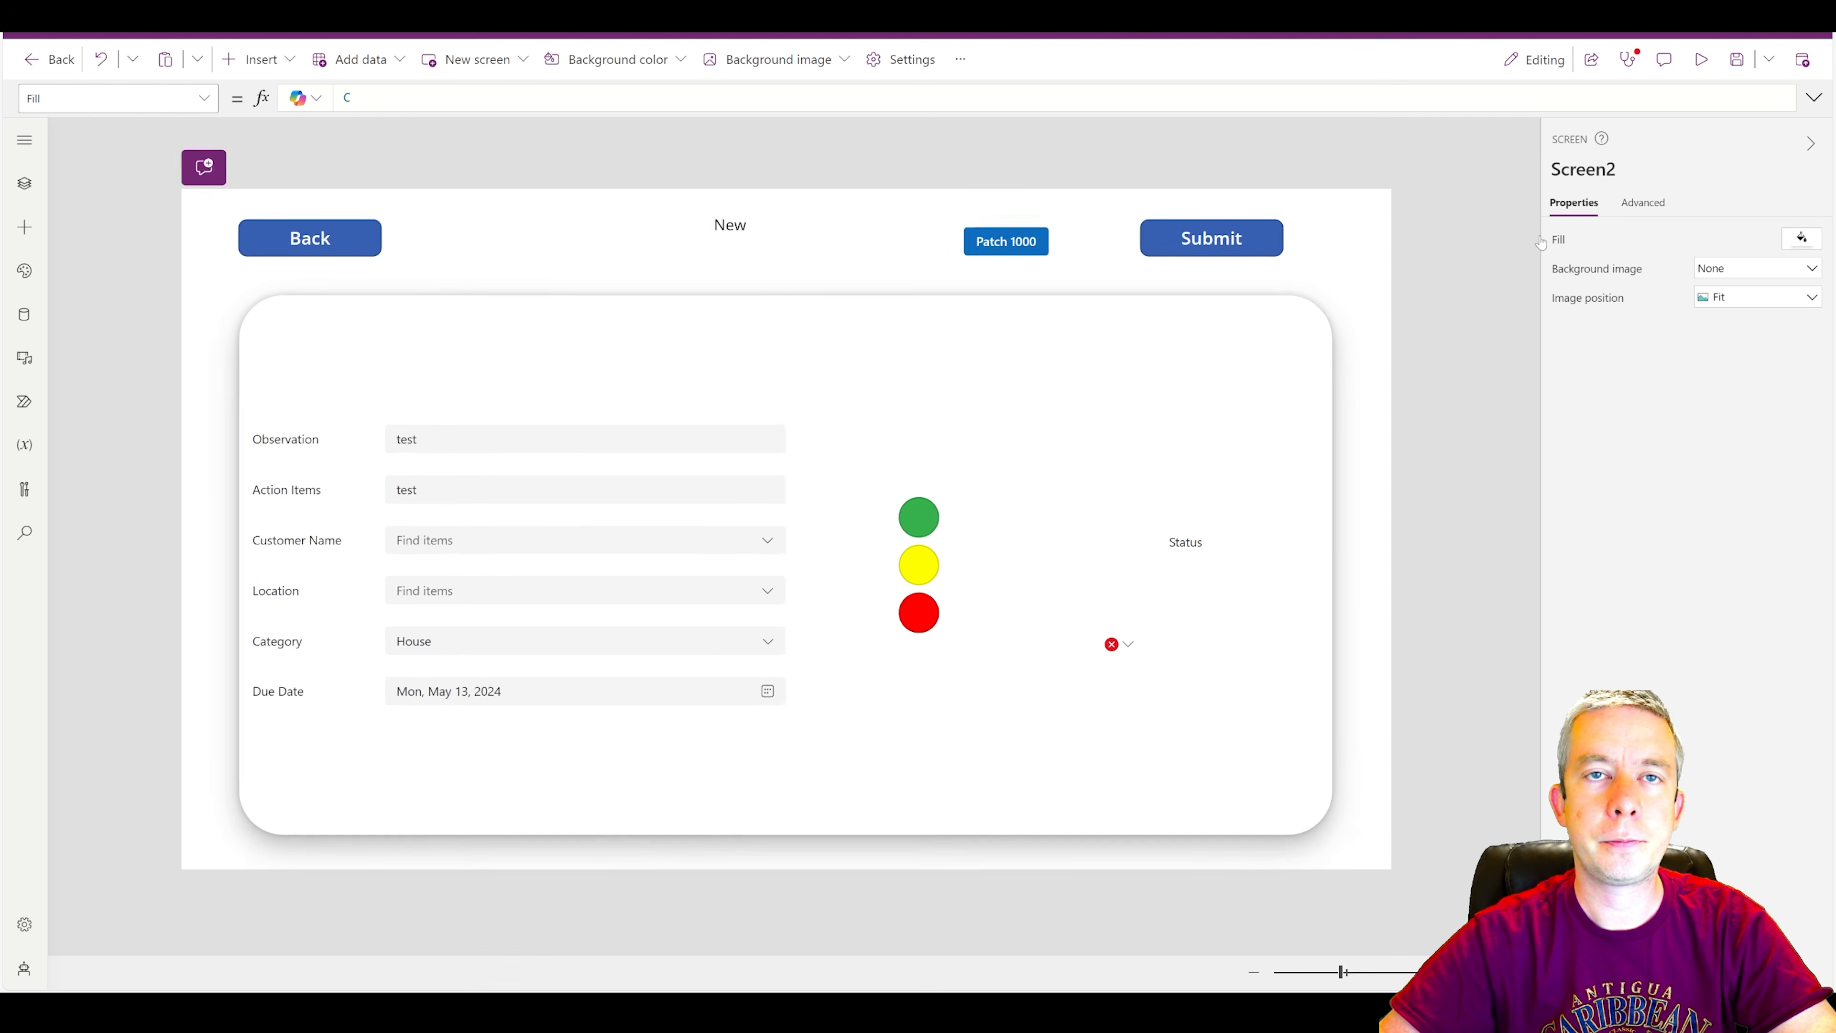
click(1093, 635)
click(1112, 661)
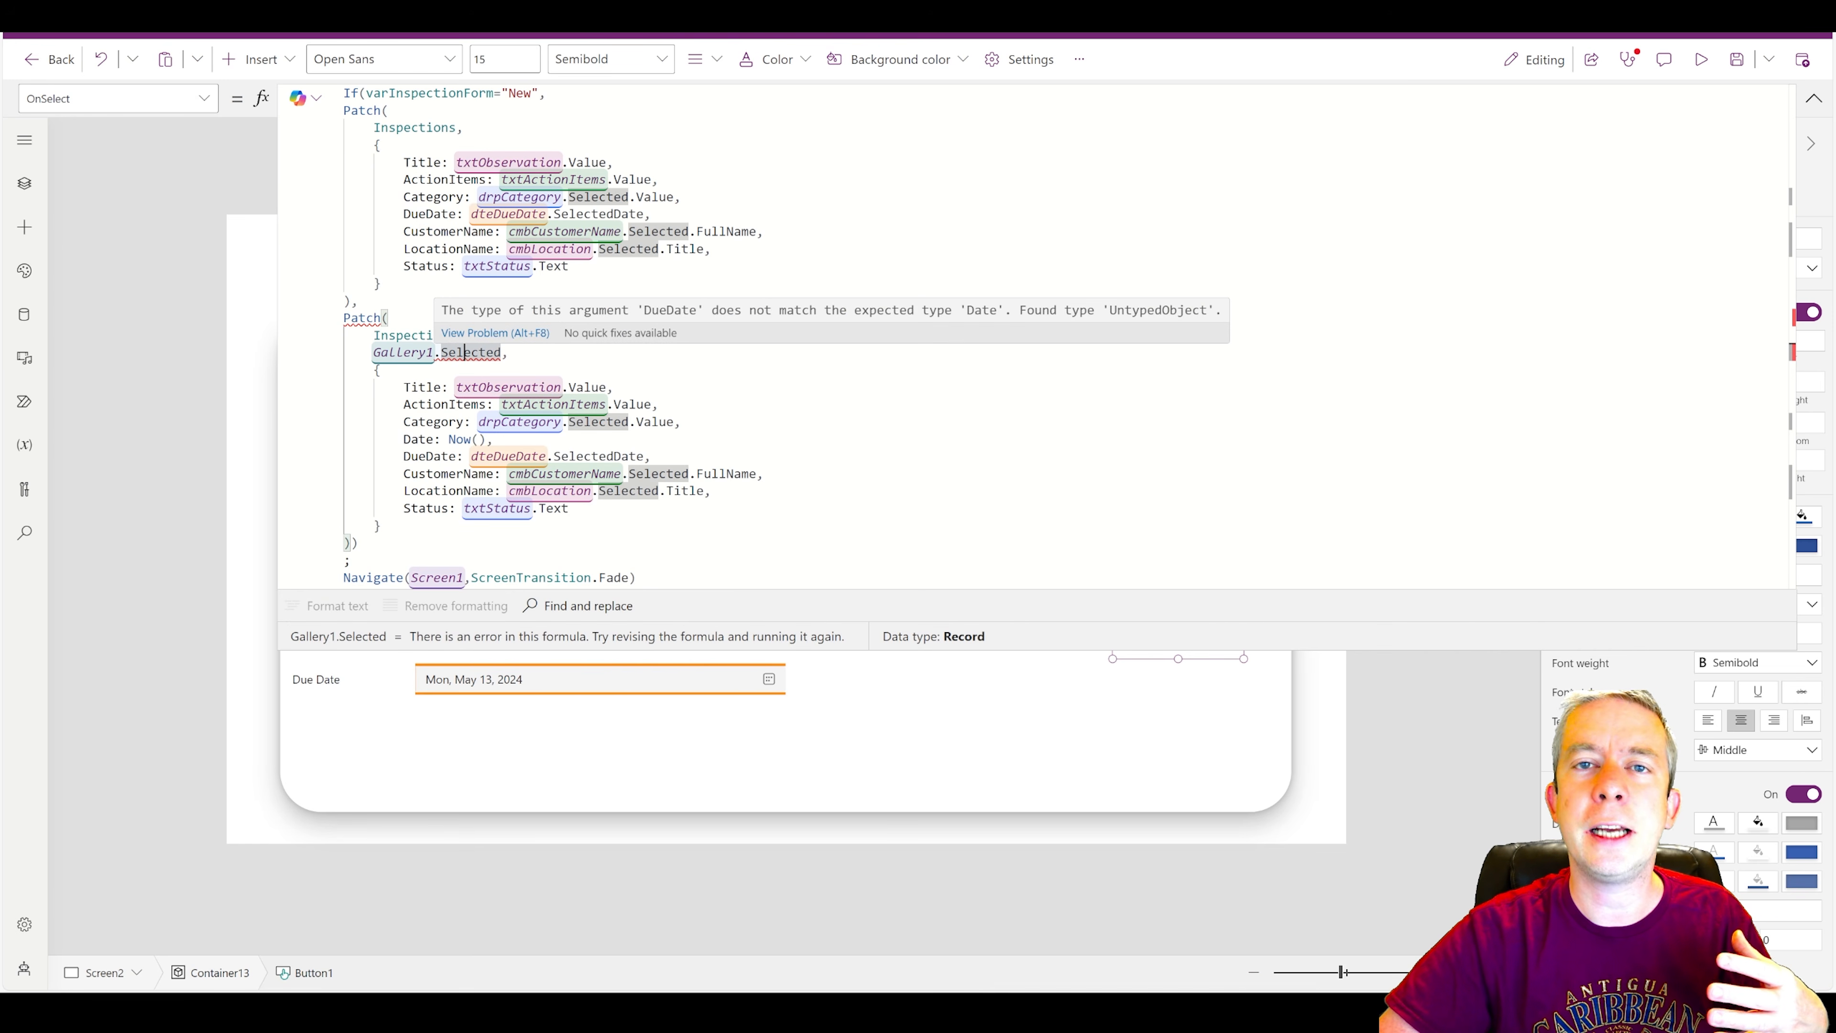
Replace Gallery1.Selected in the Save button's second Patch with LookUp(Inspections,ID=ID).
double_click(465, 353)
drag(465, 352, 374, 353)
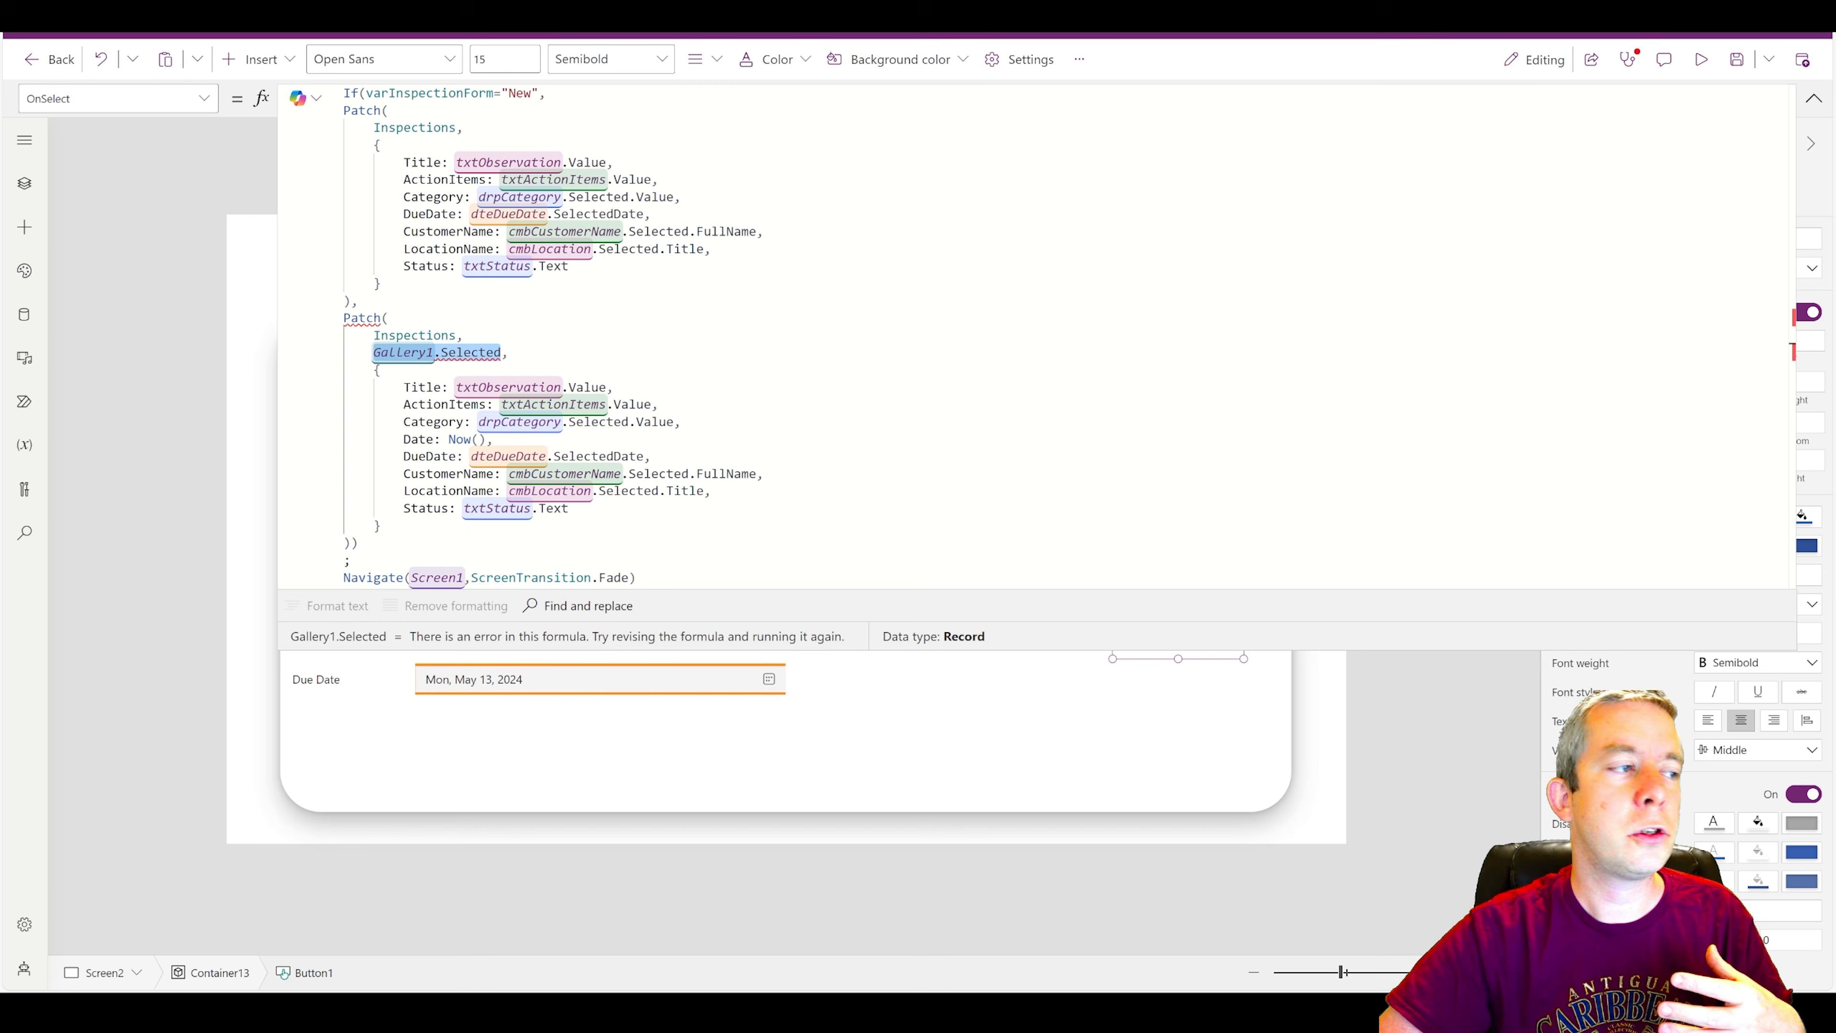
text(LookUp()
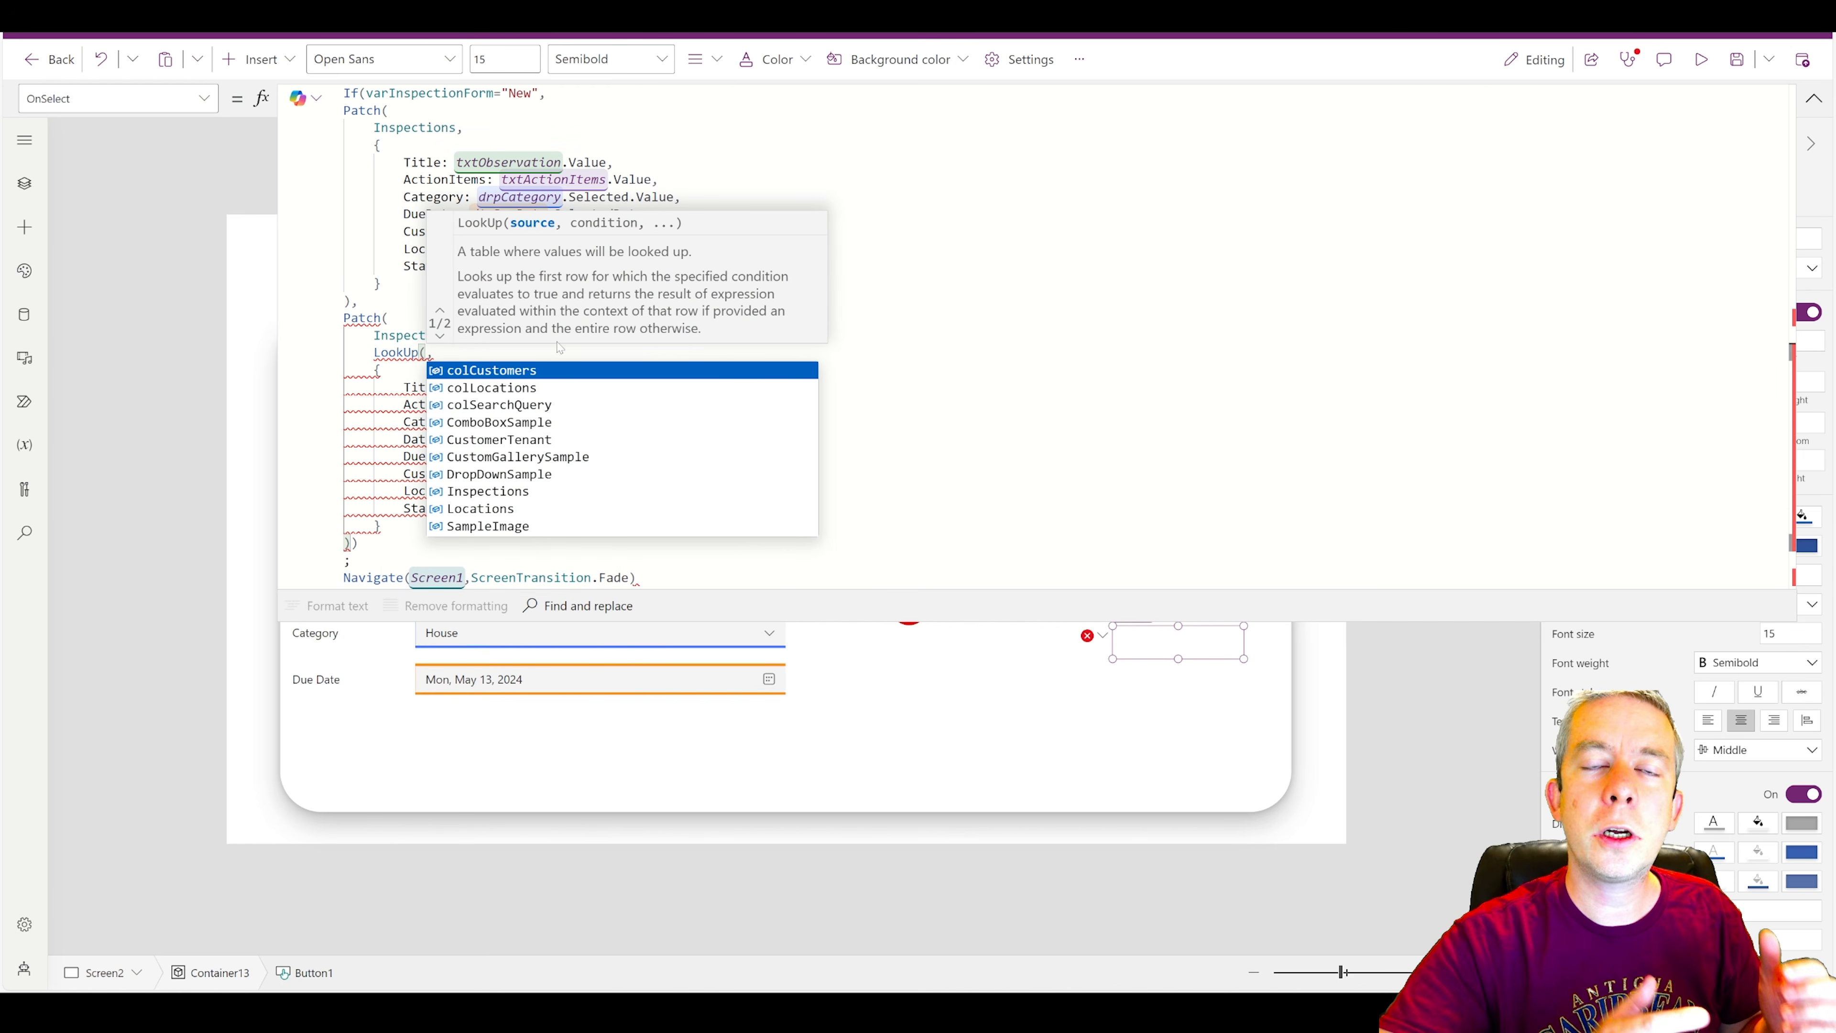
text(Inspection)
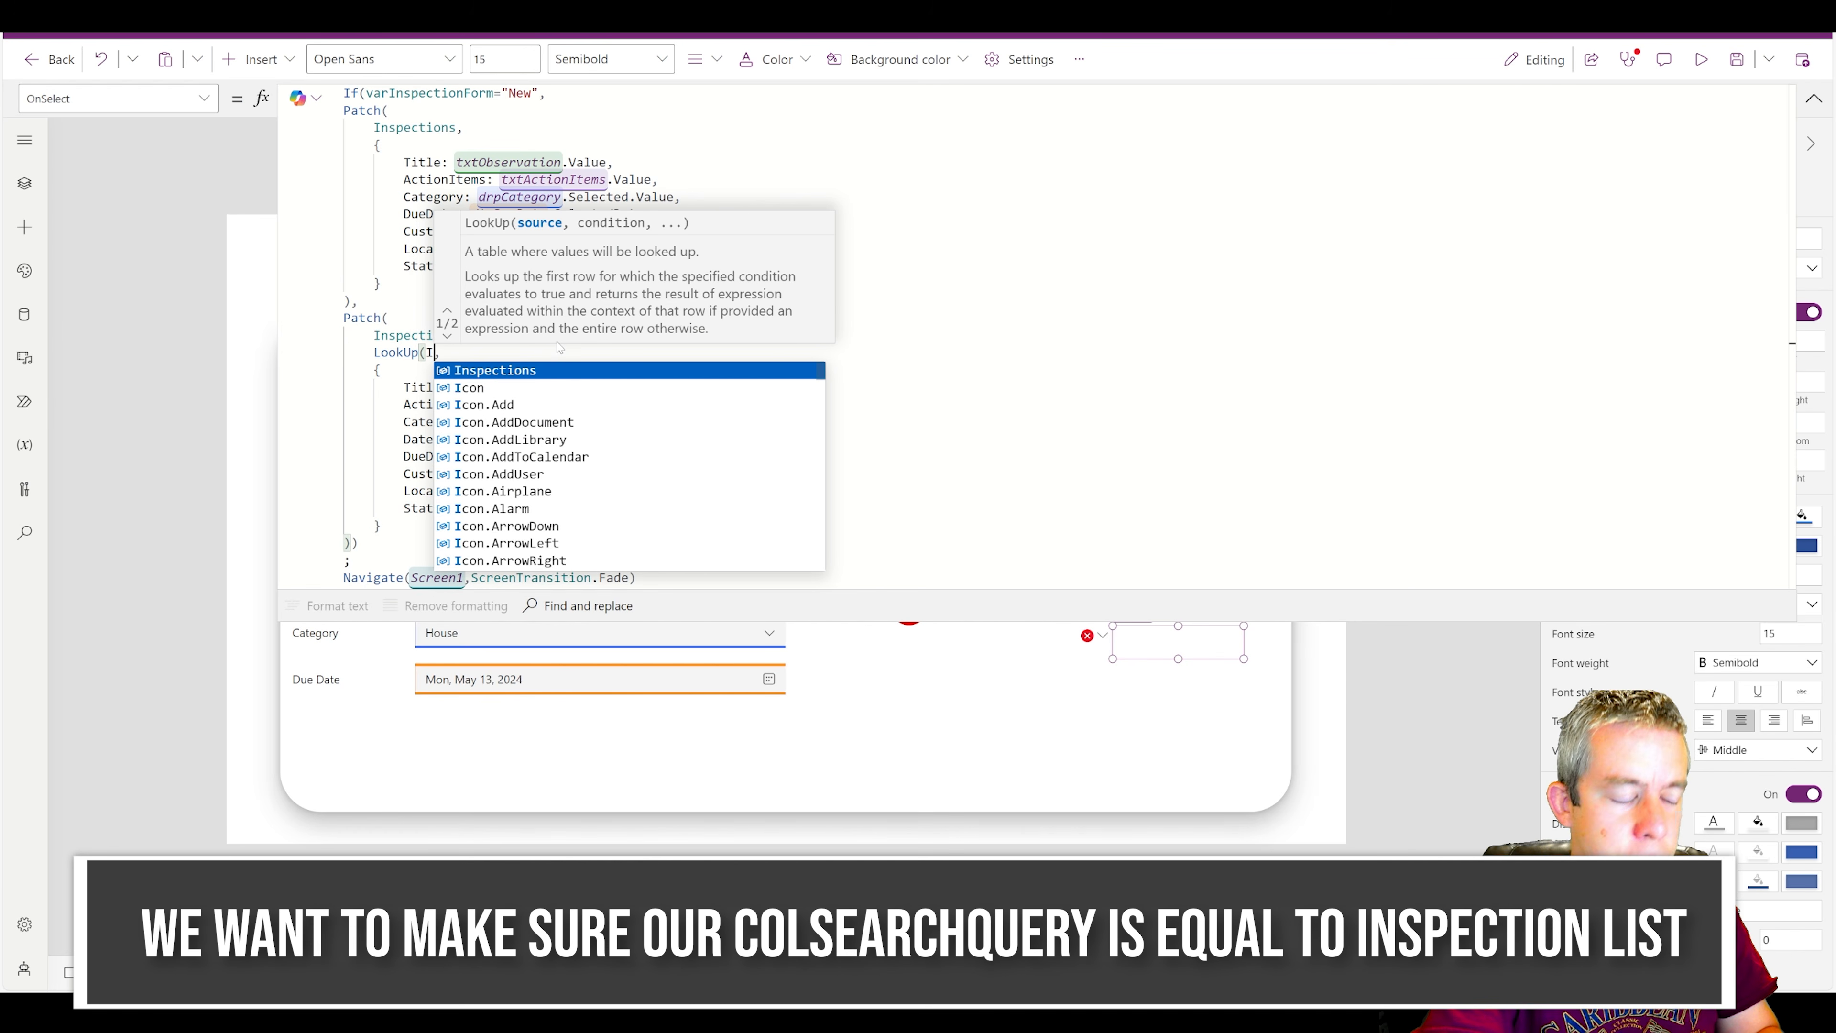
text(s,)
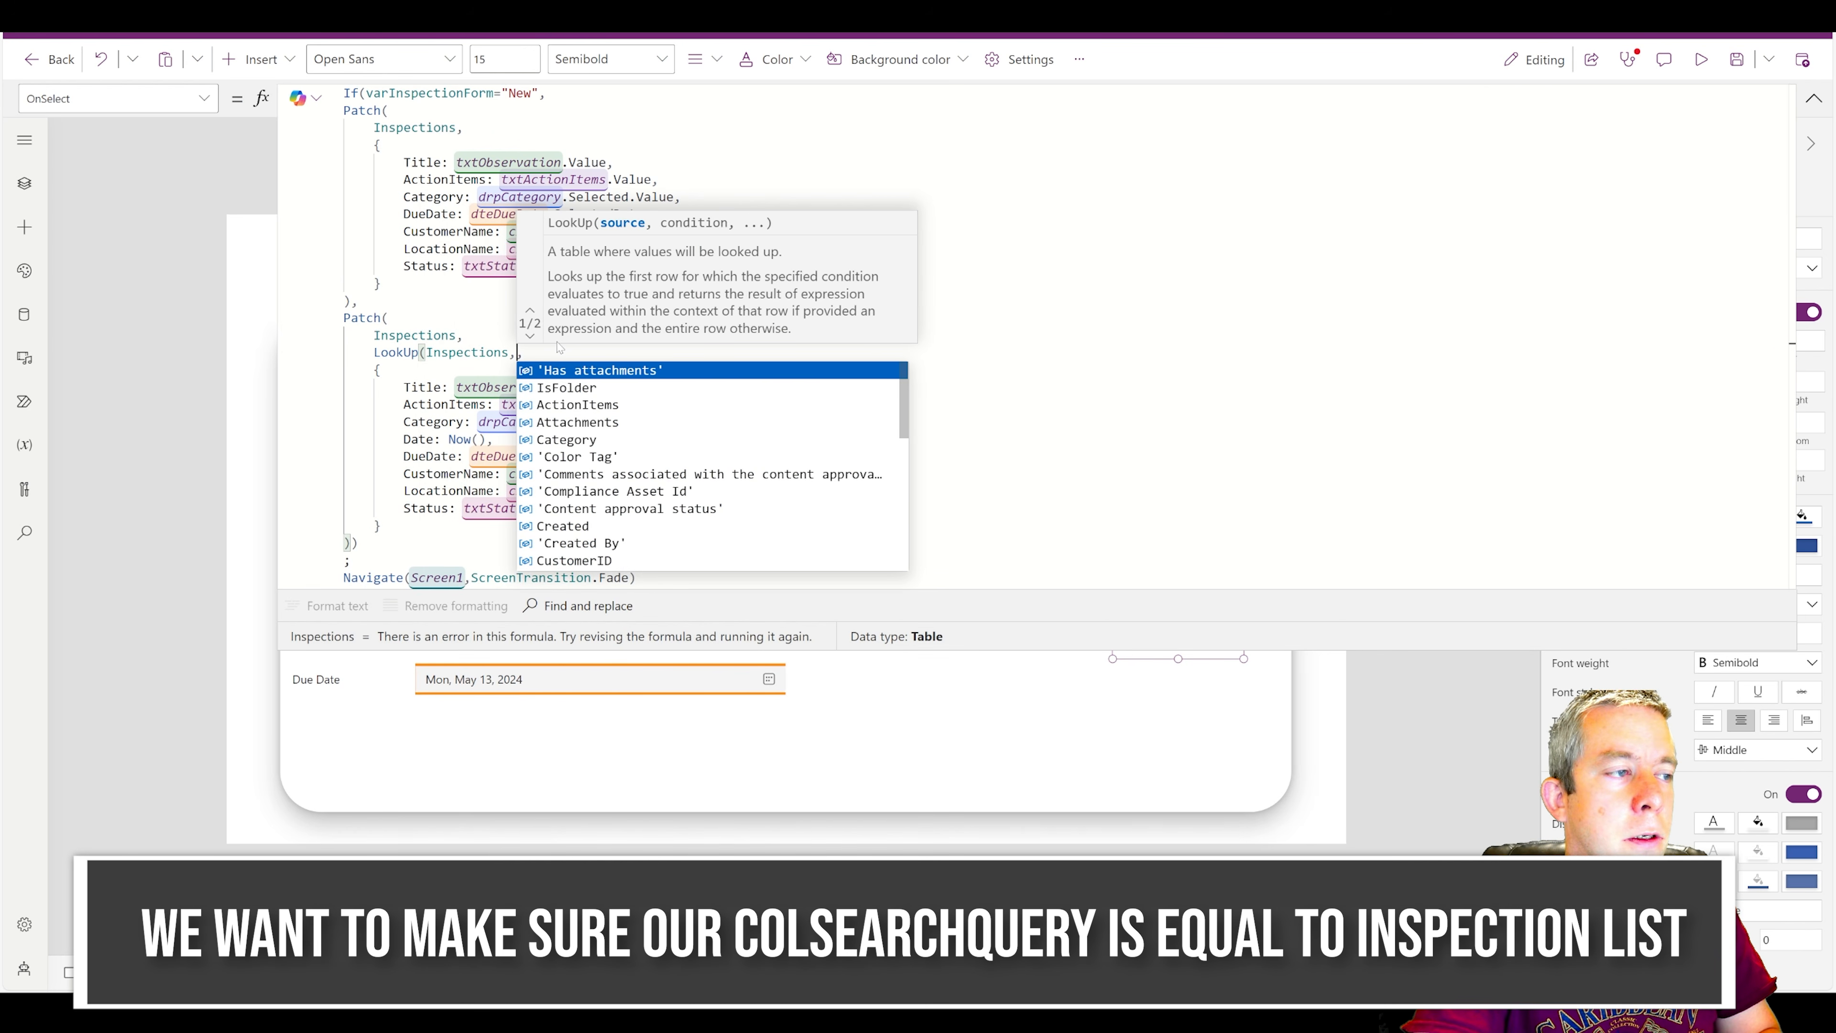
text(ID=I)
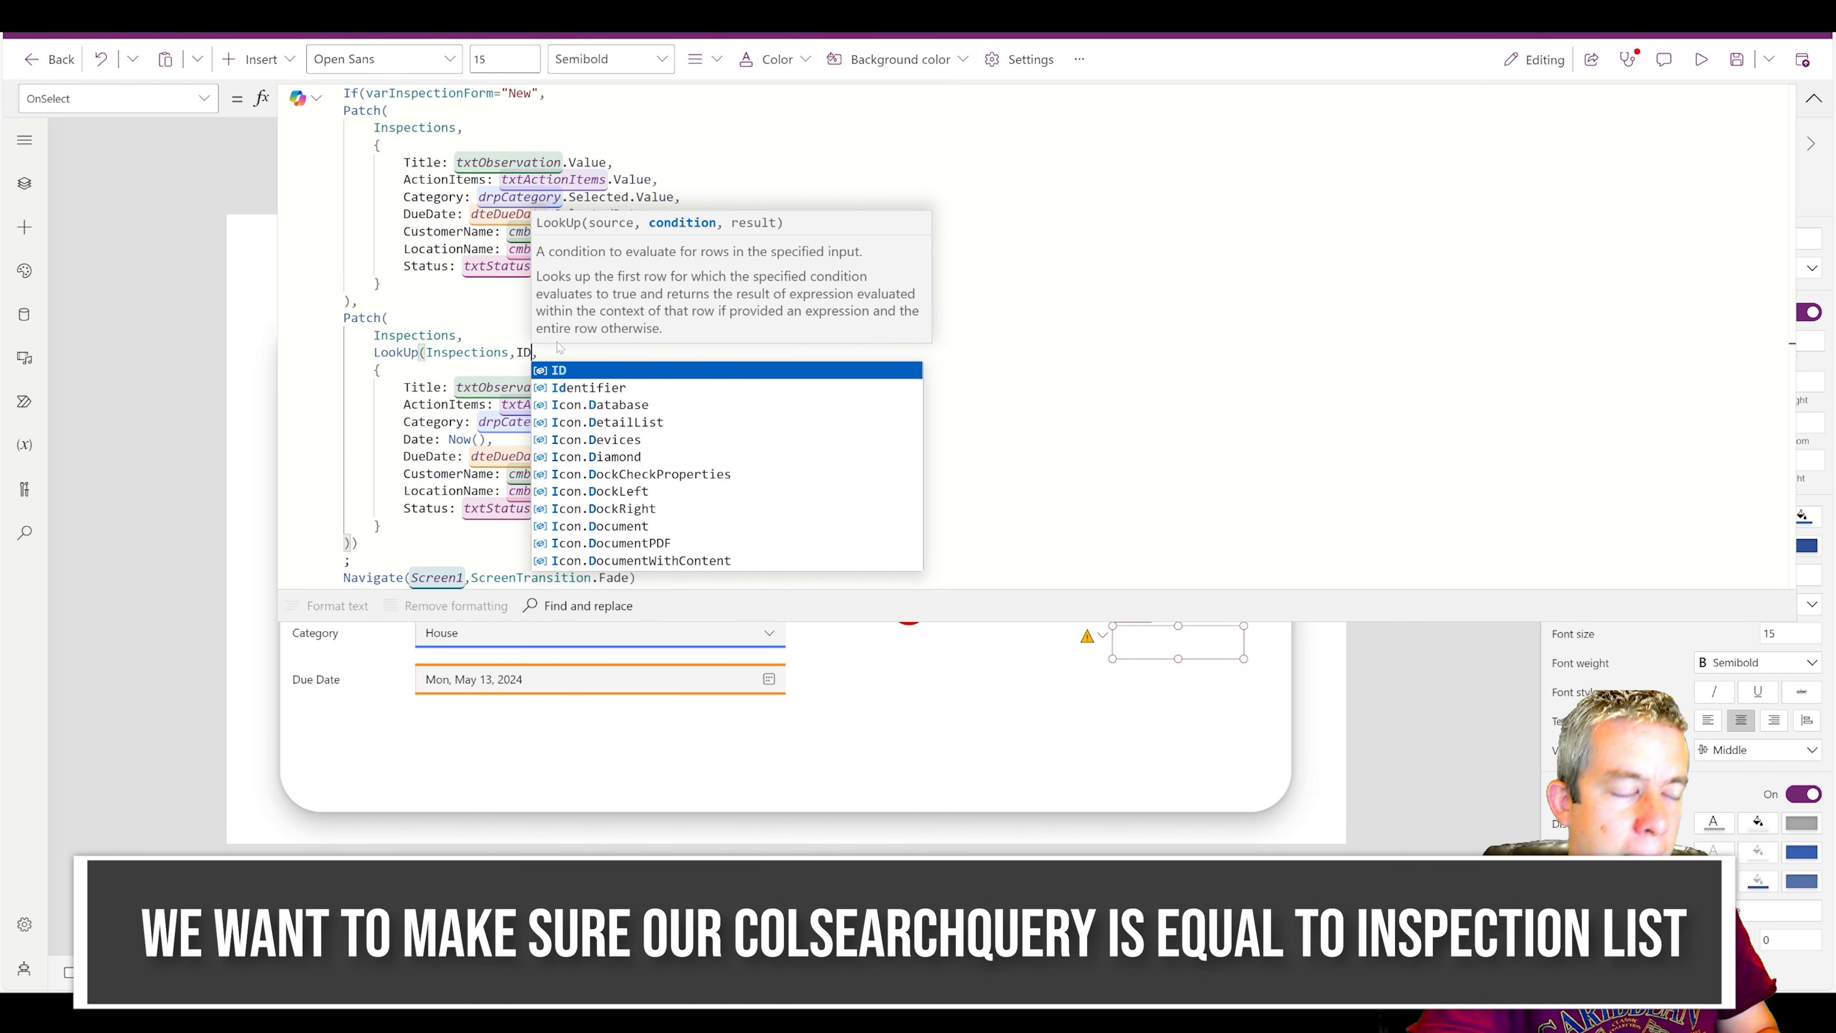
text(D),)
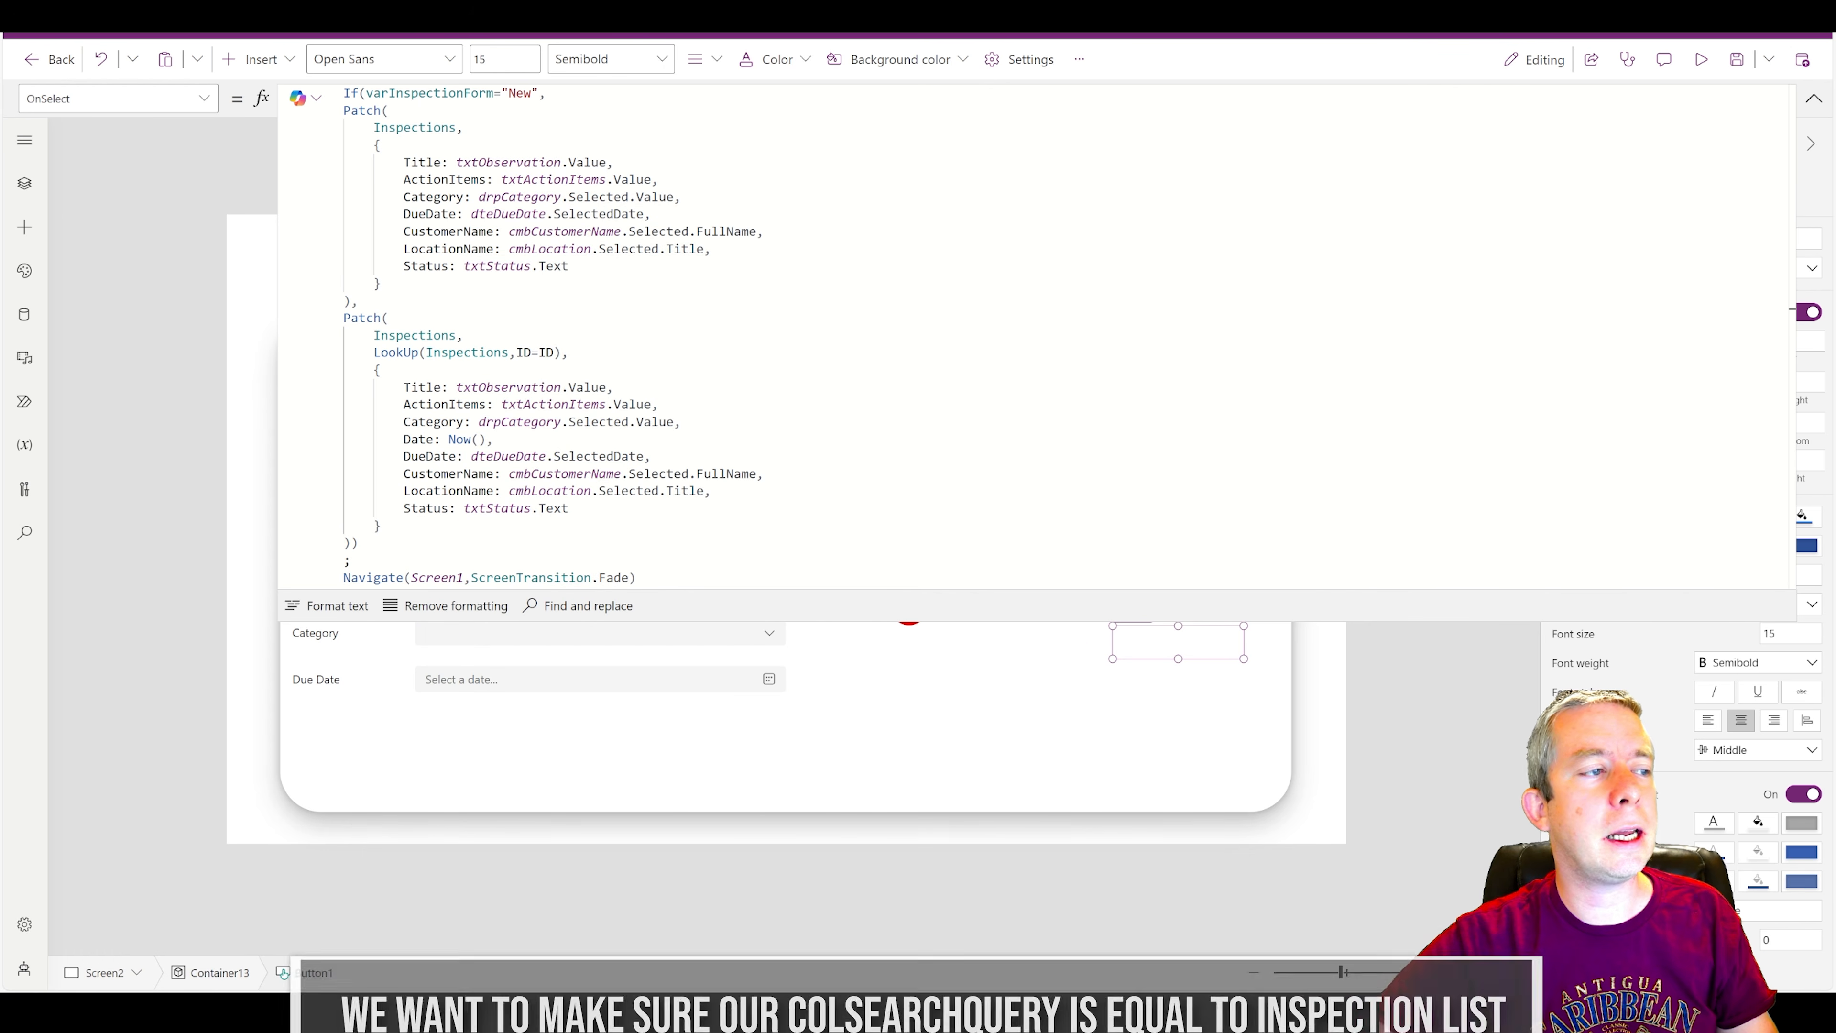
Change the LookUp condition to ID=Gallery1.Selected.ID and collapse the formula editor.
drag(554, 353, 538, 353)
text(Gallery1.S)
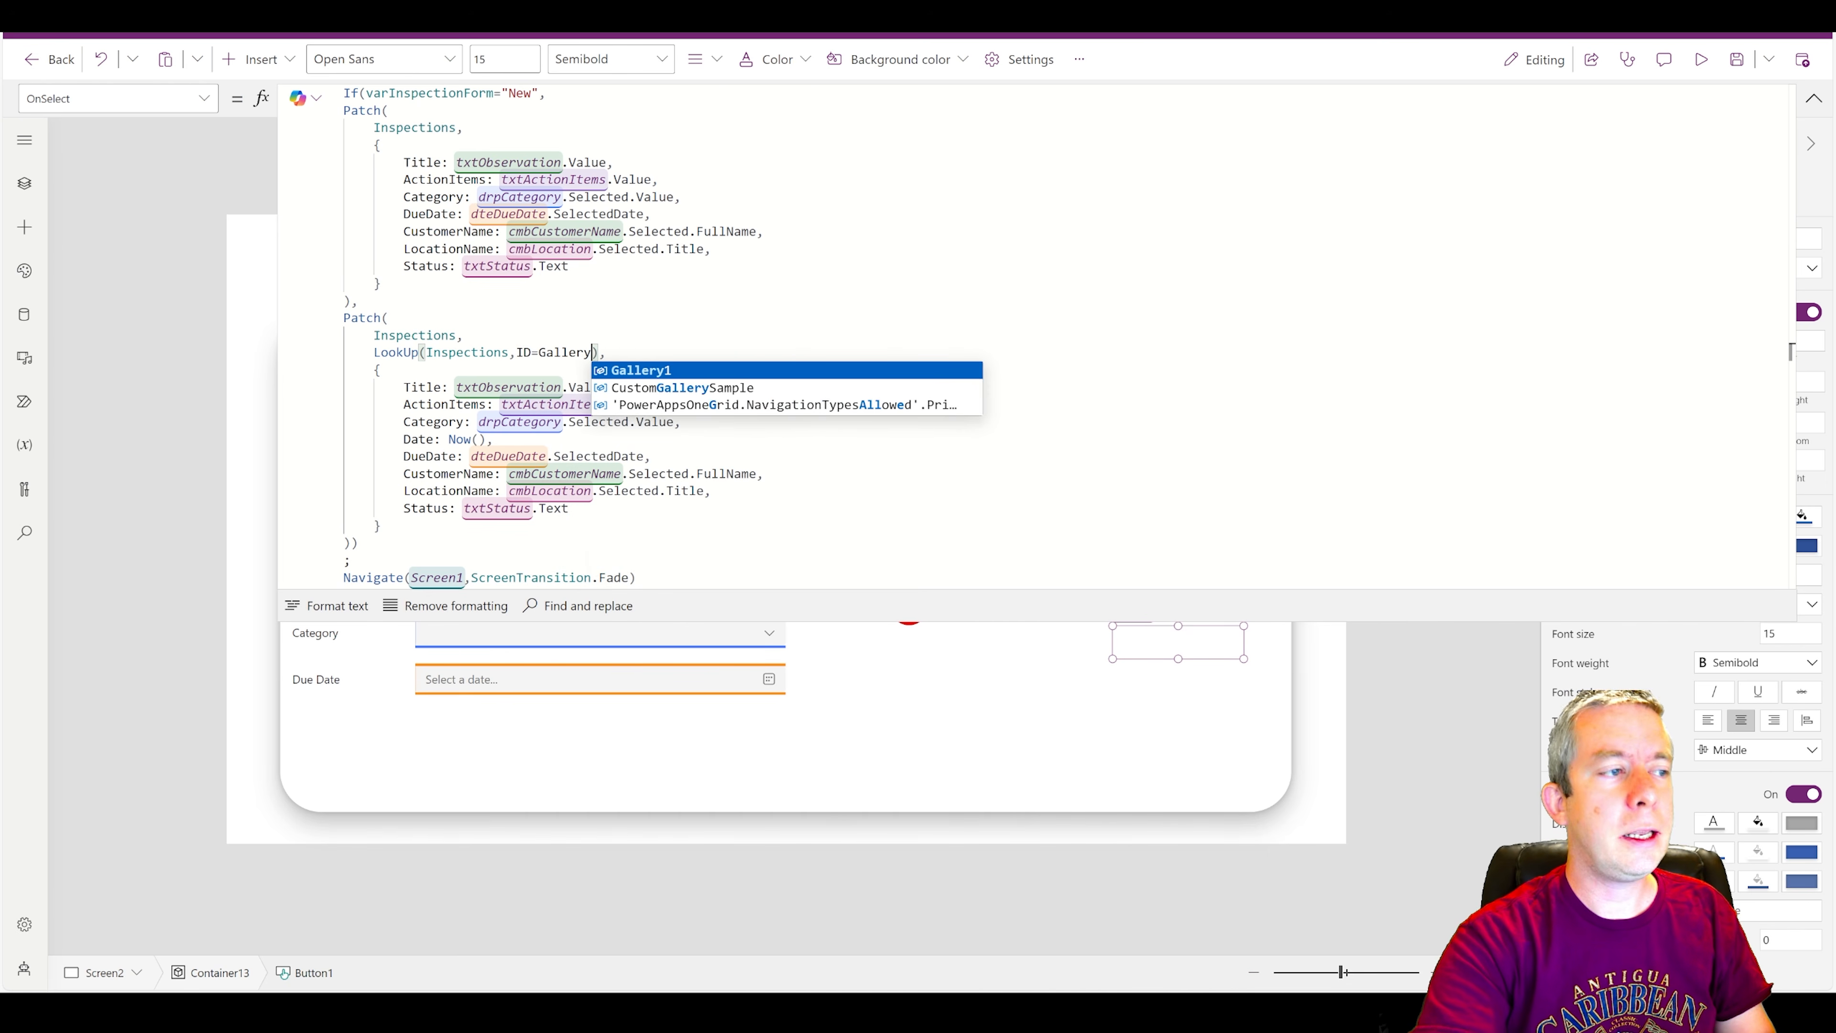
text(elected>DI)
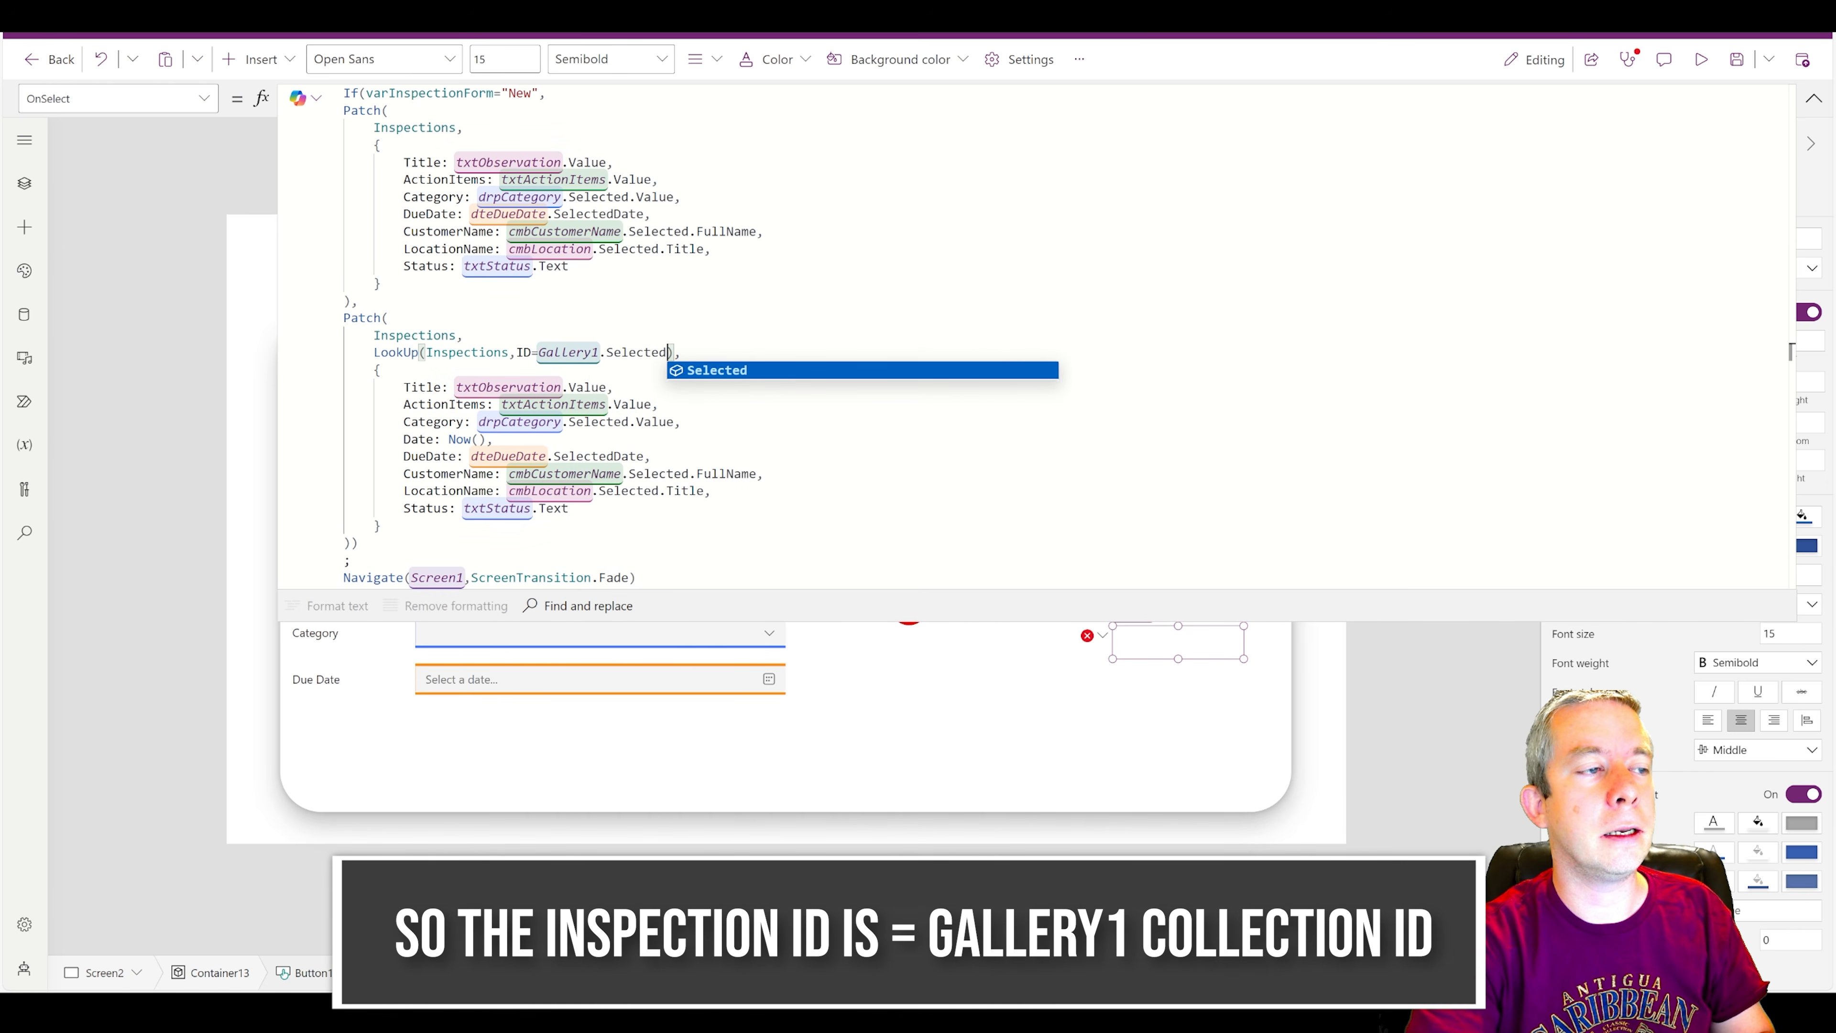
key(BackSpace)
key(BackSpace)
key(BackSpace)
text(.ID)
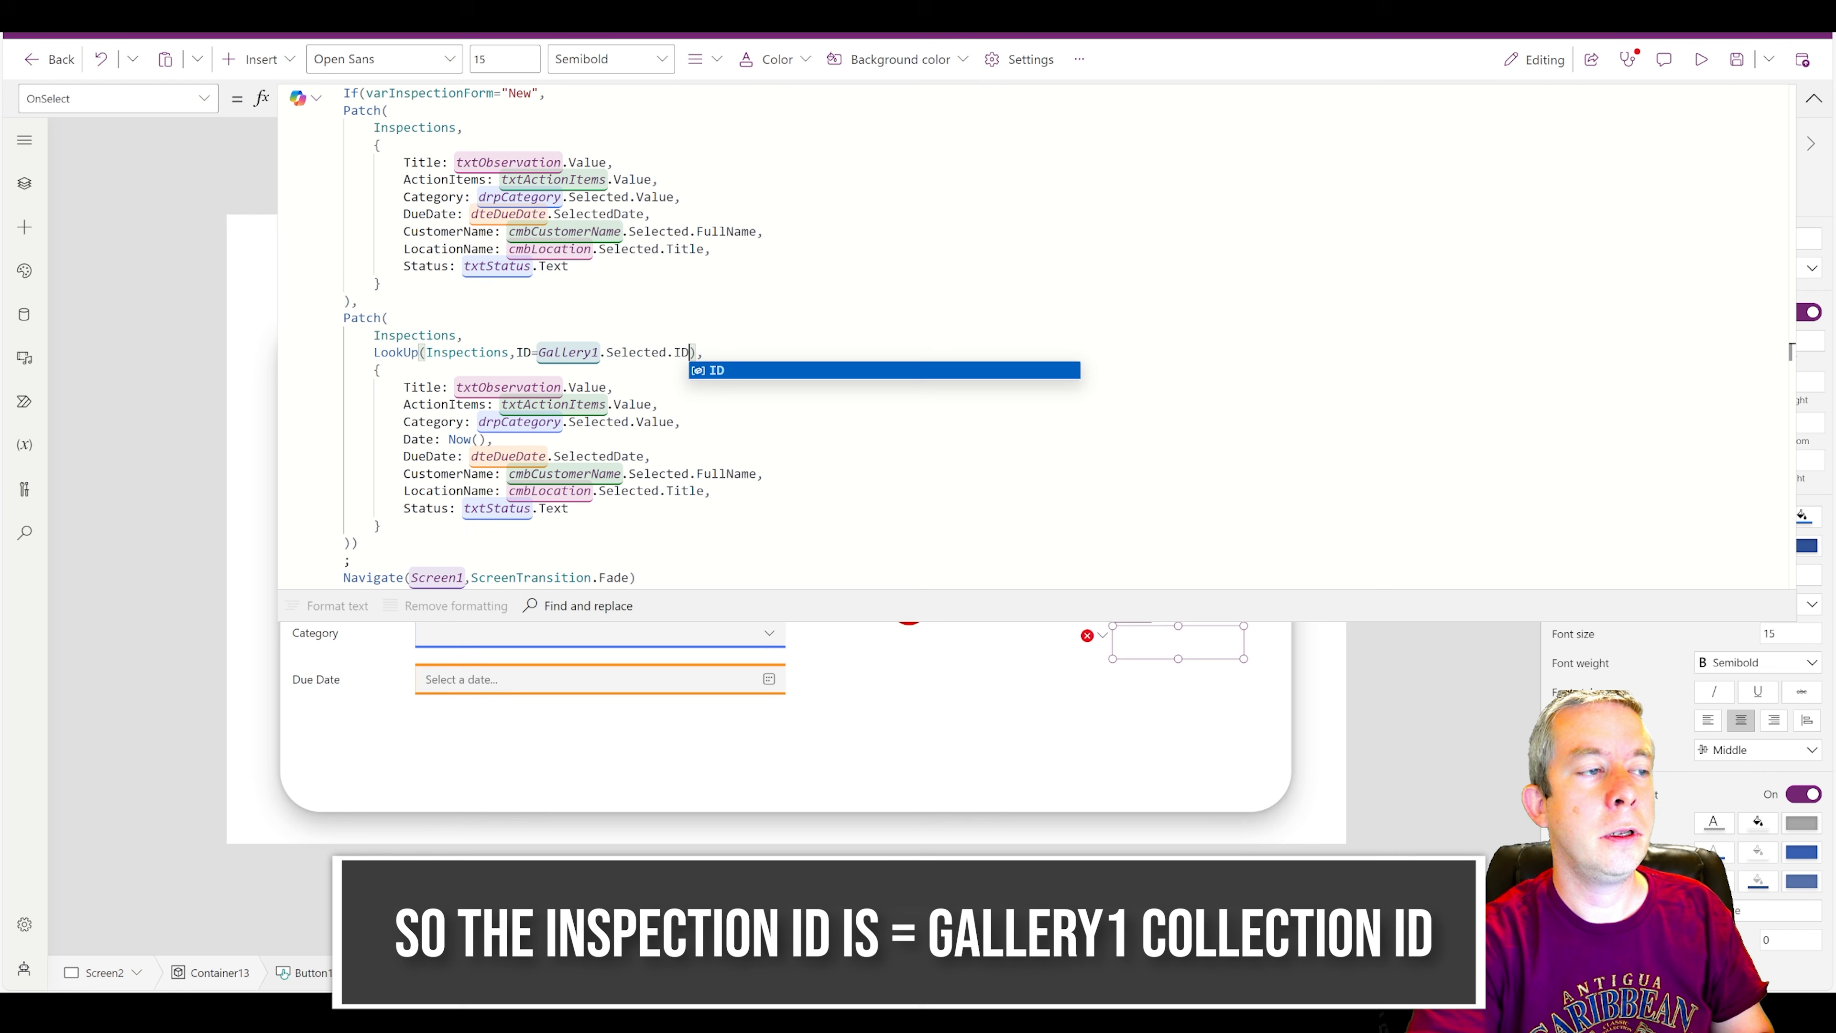
click(1813, 99)
Preview the app, edit inspection 2 so its Observation reads "Walls were damaged again", and submit and save it.
click(1701, 60)
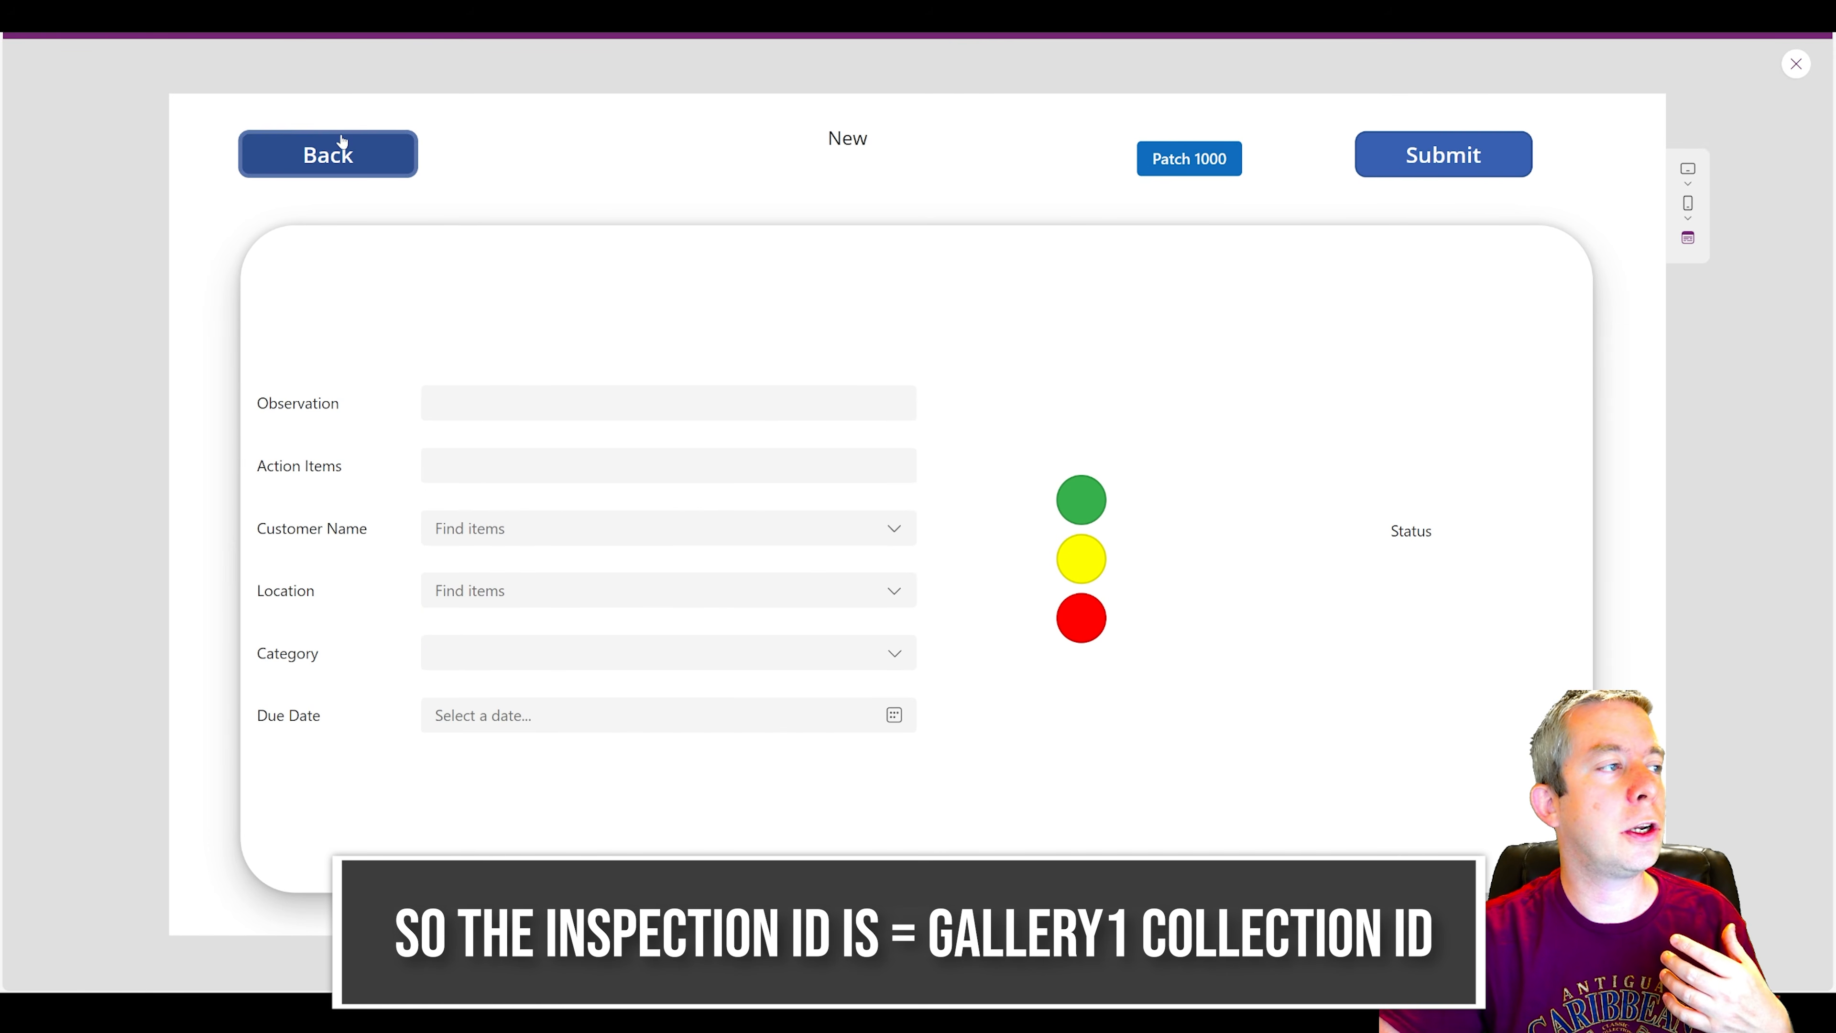
click(332, 152)
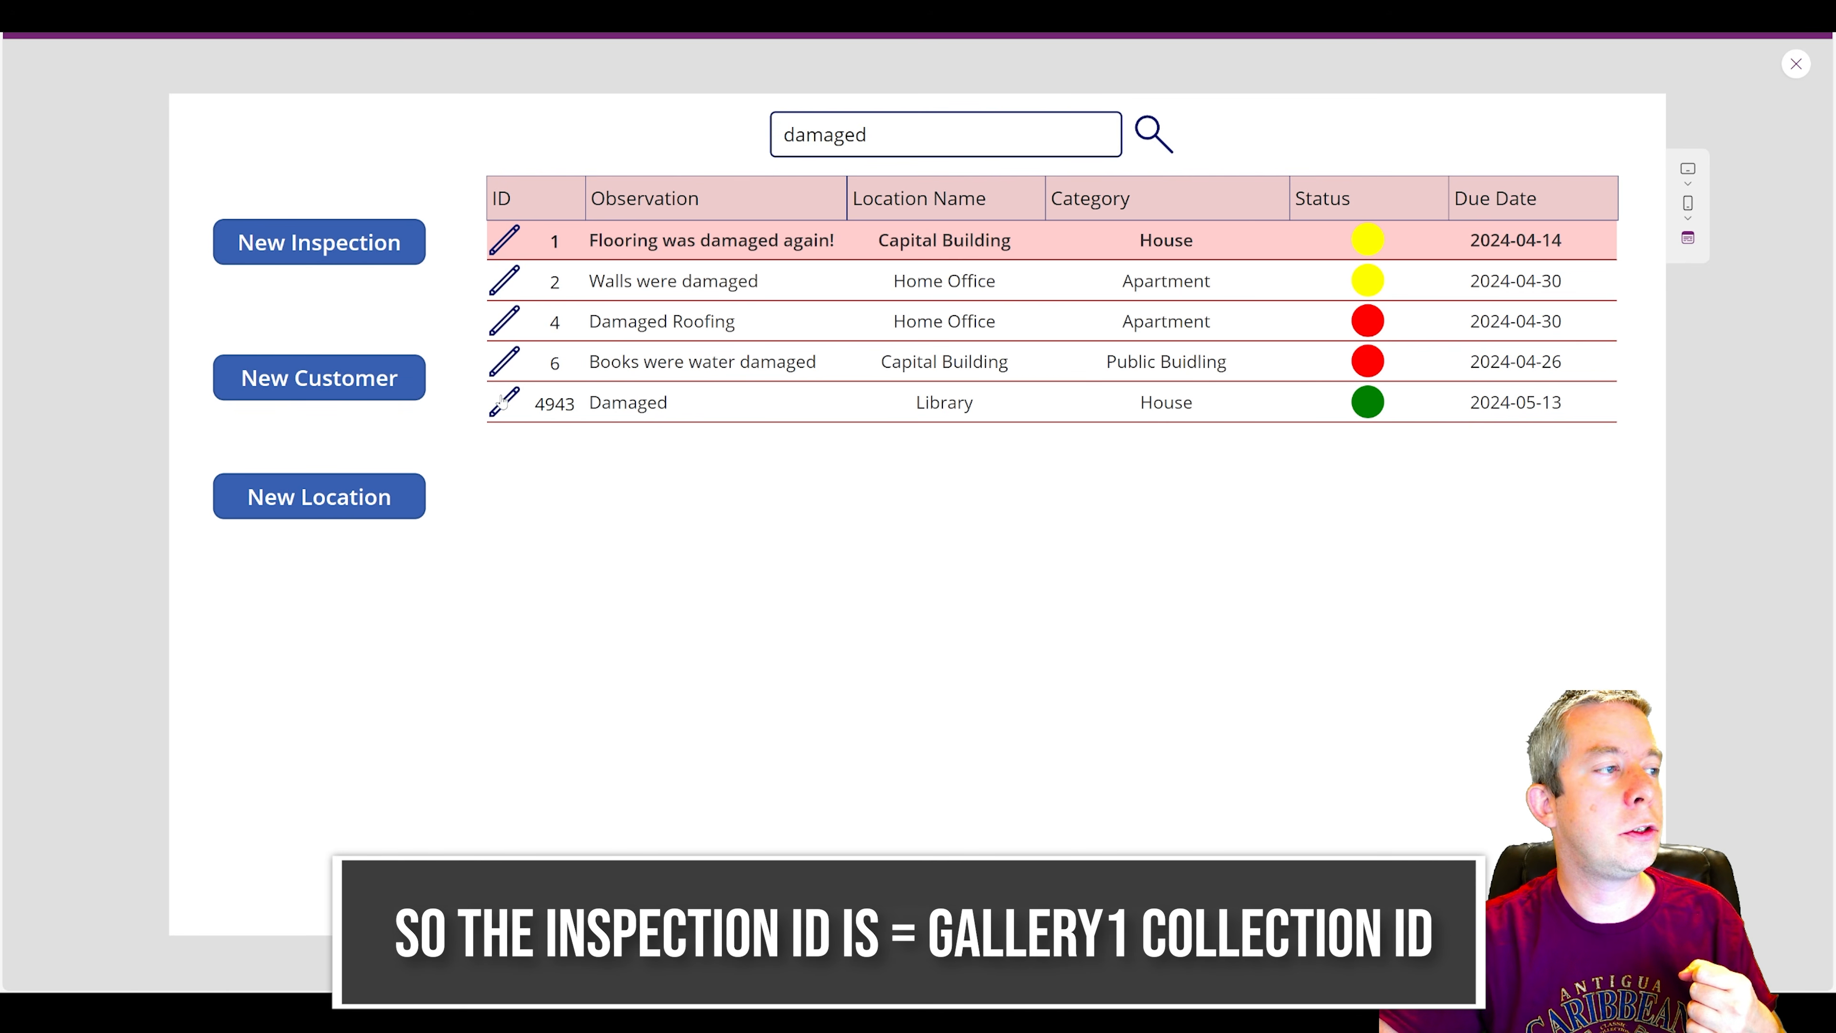
click(509, 281)
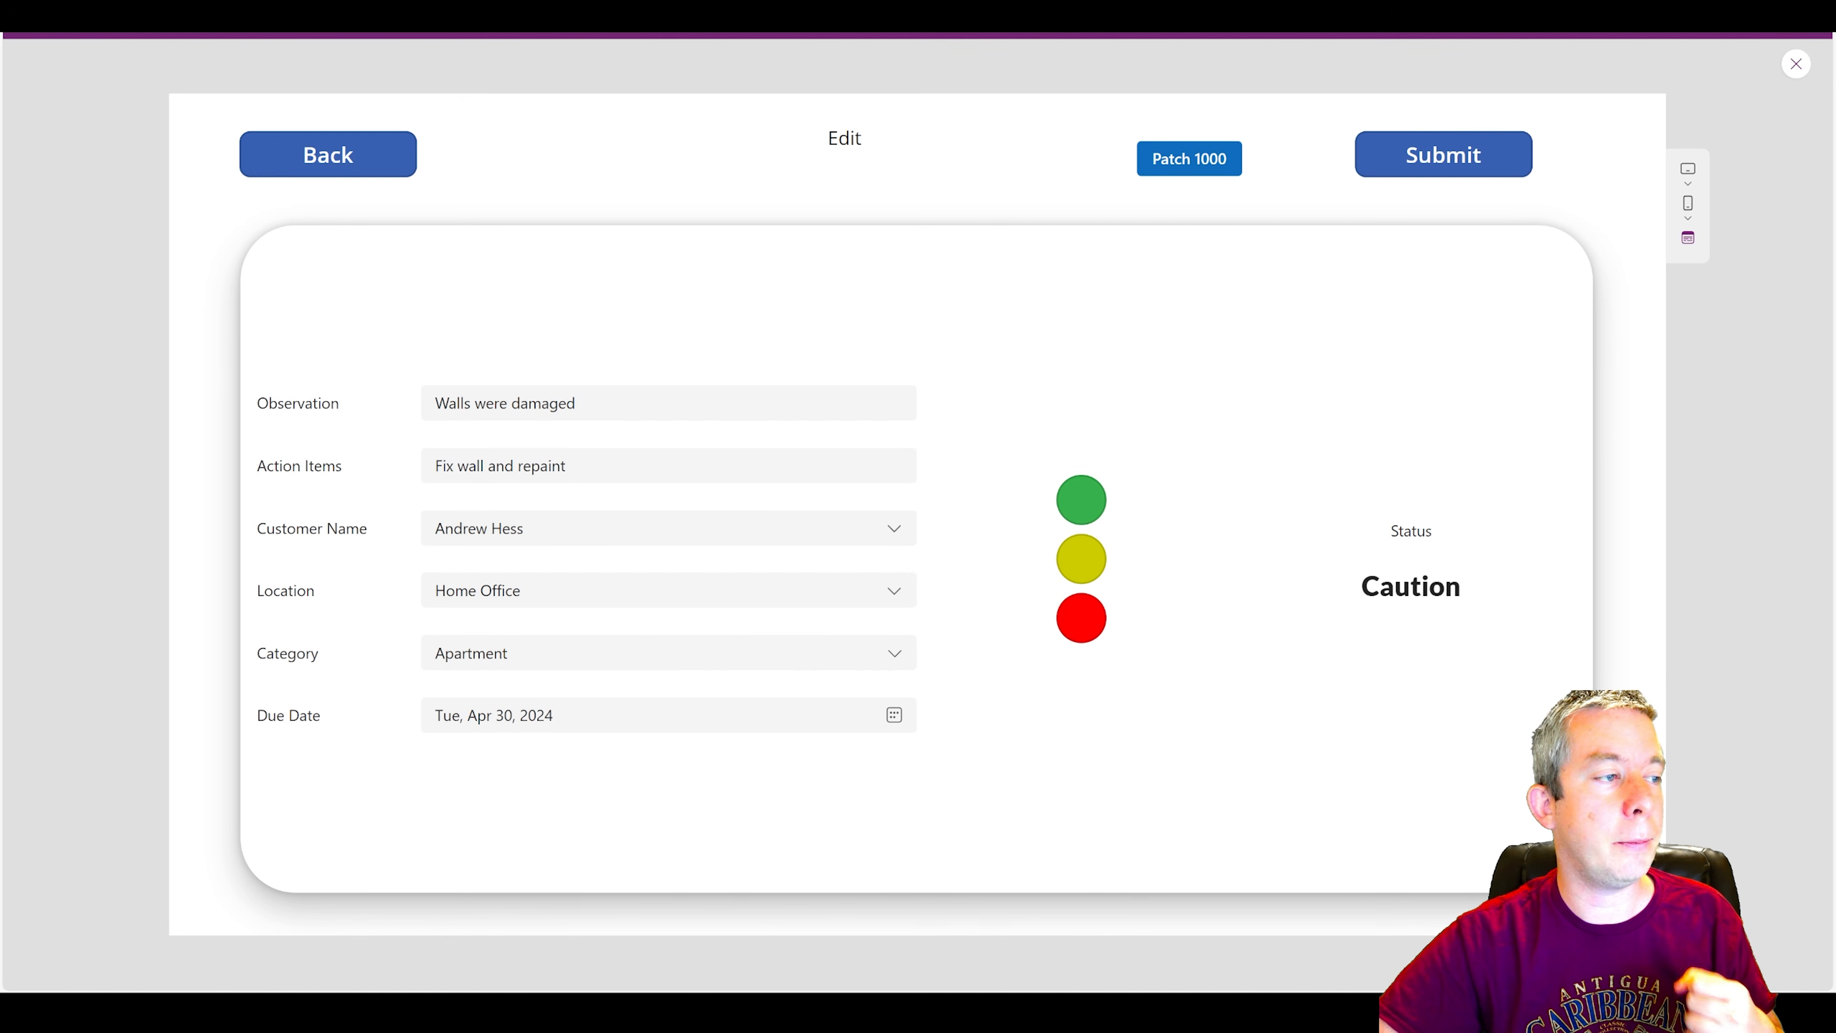
click(611, 405)
text(again)
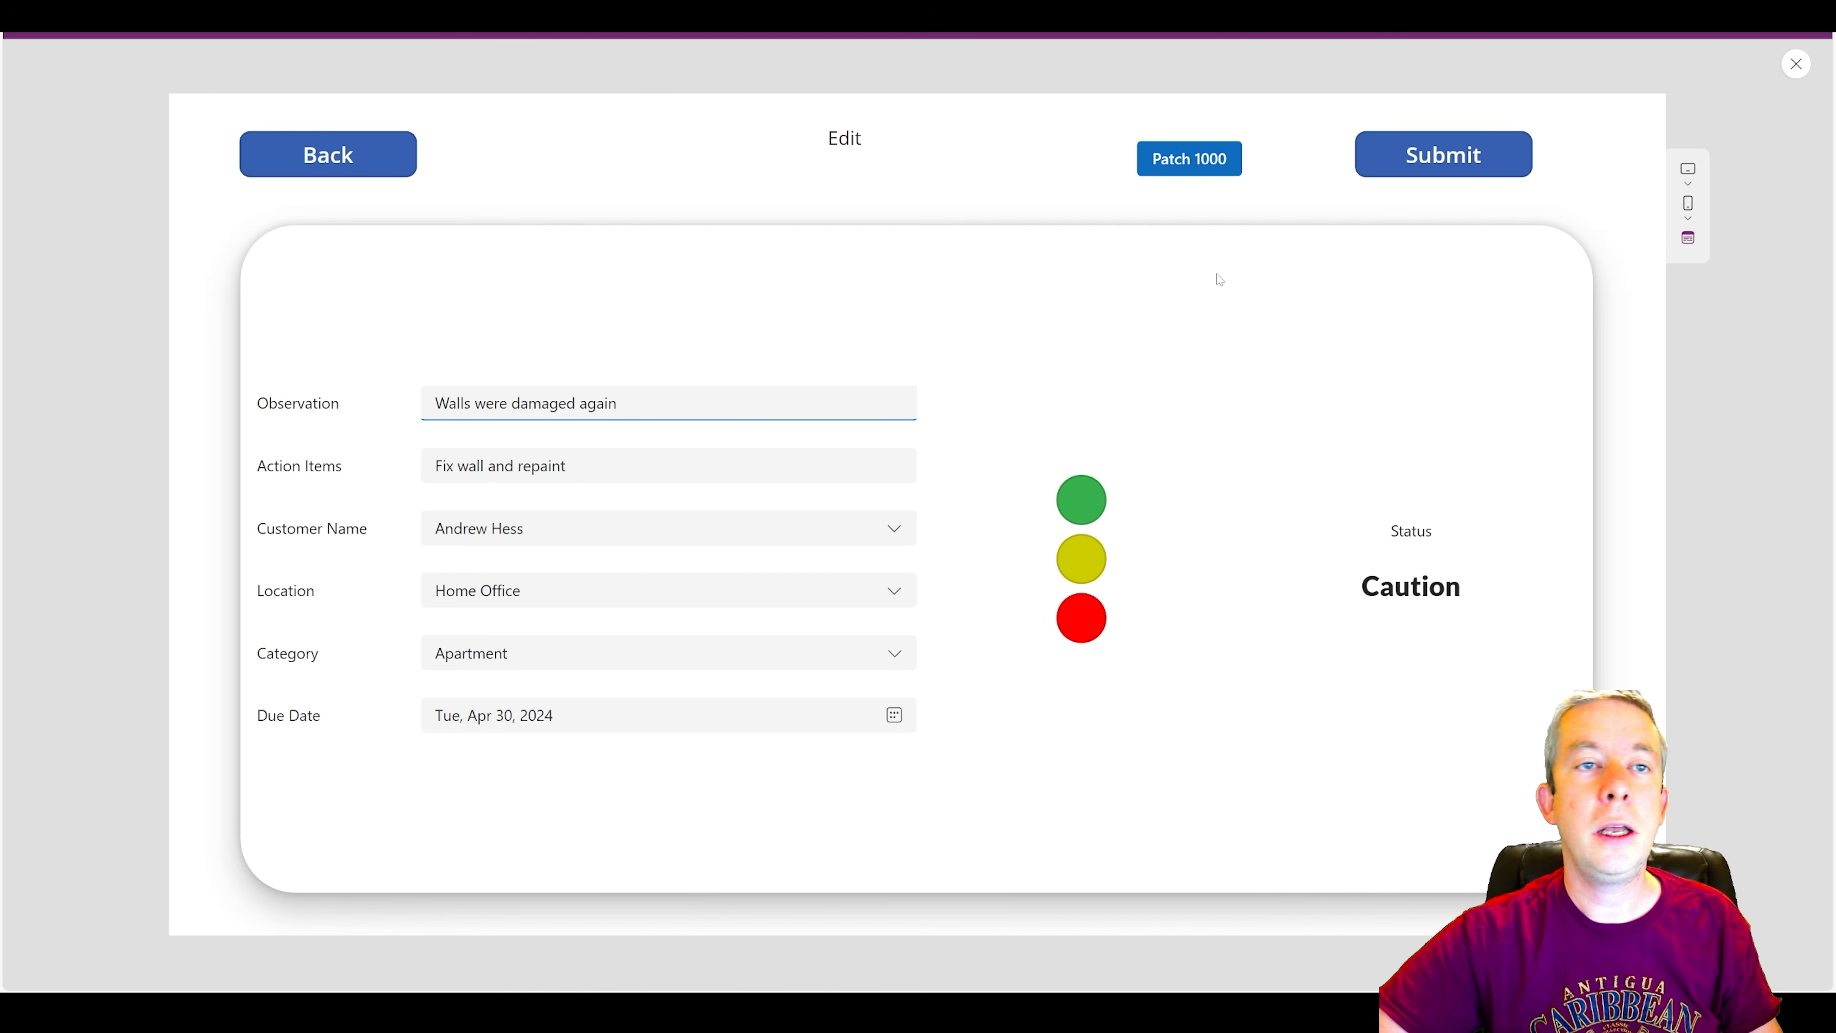
click(1390, 156)
click(1496, 664)
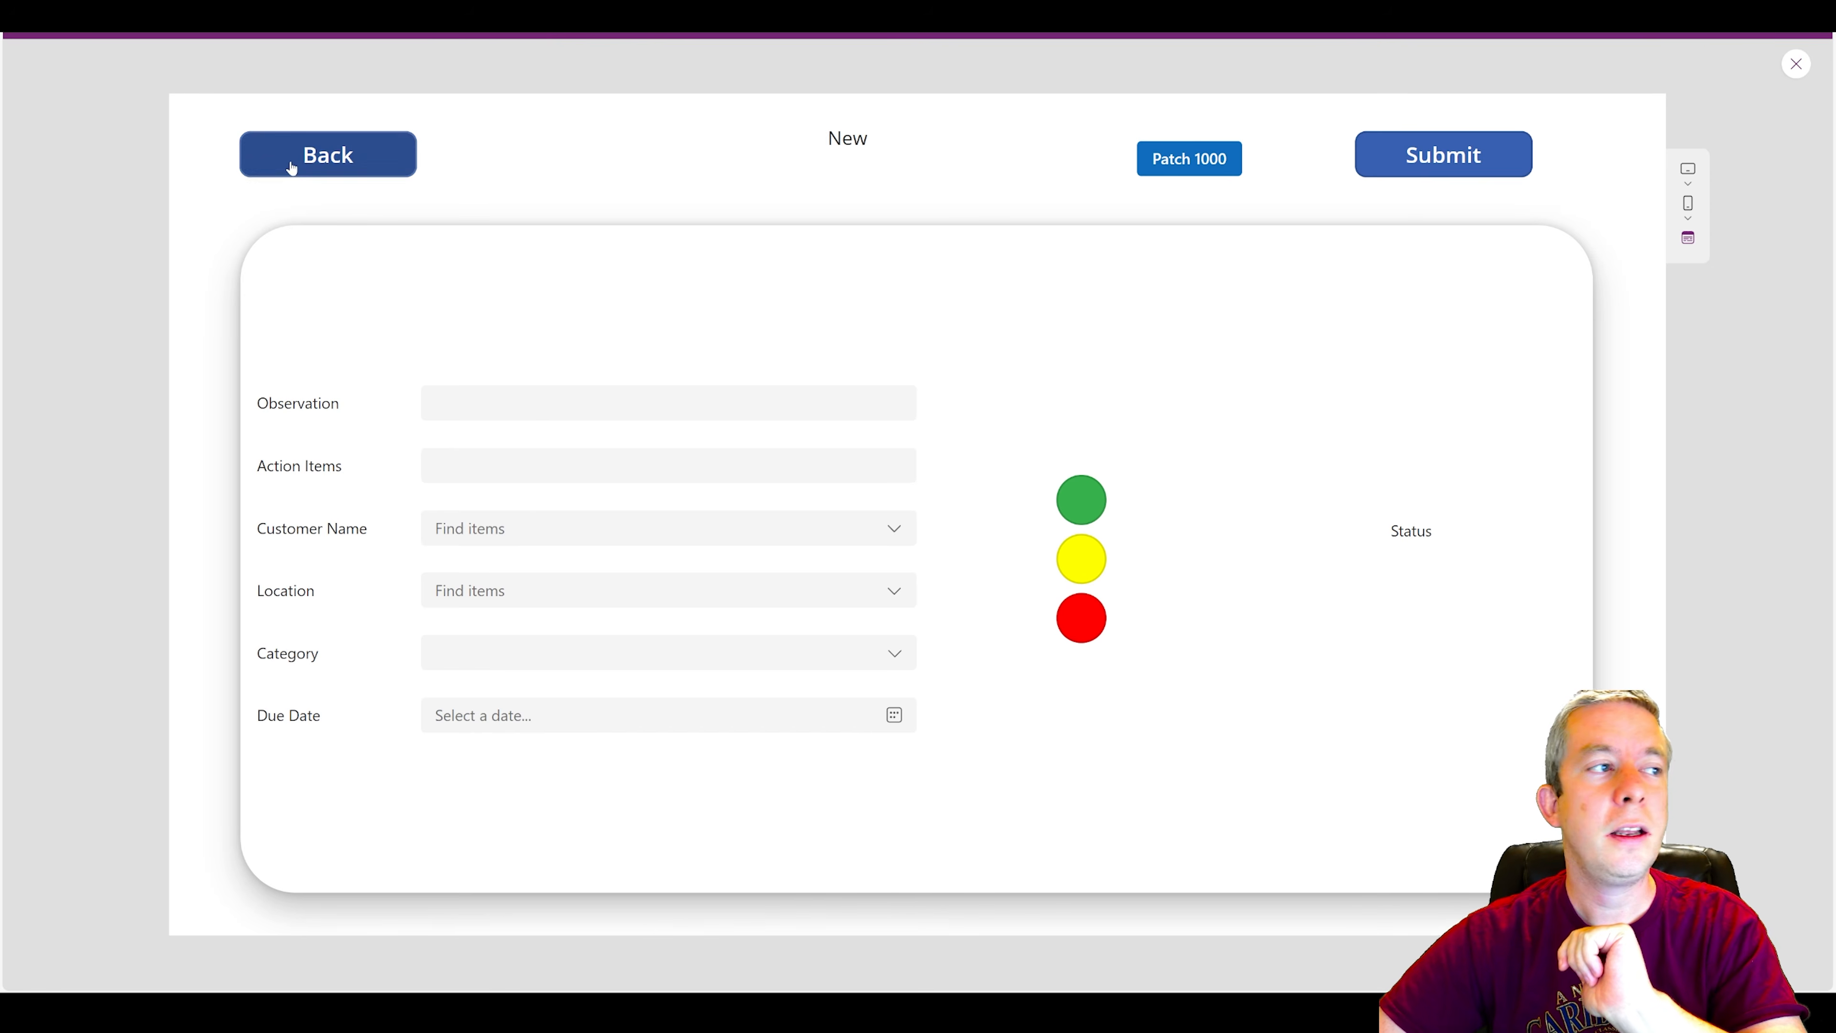
Return to the inspections list, rerun the search for "damaged", and check the Observation of inspection 2.
click(291, 169)
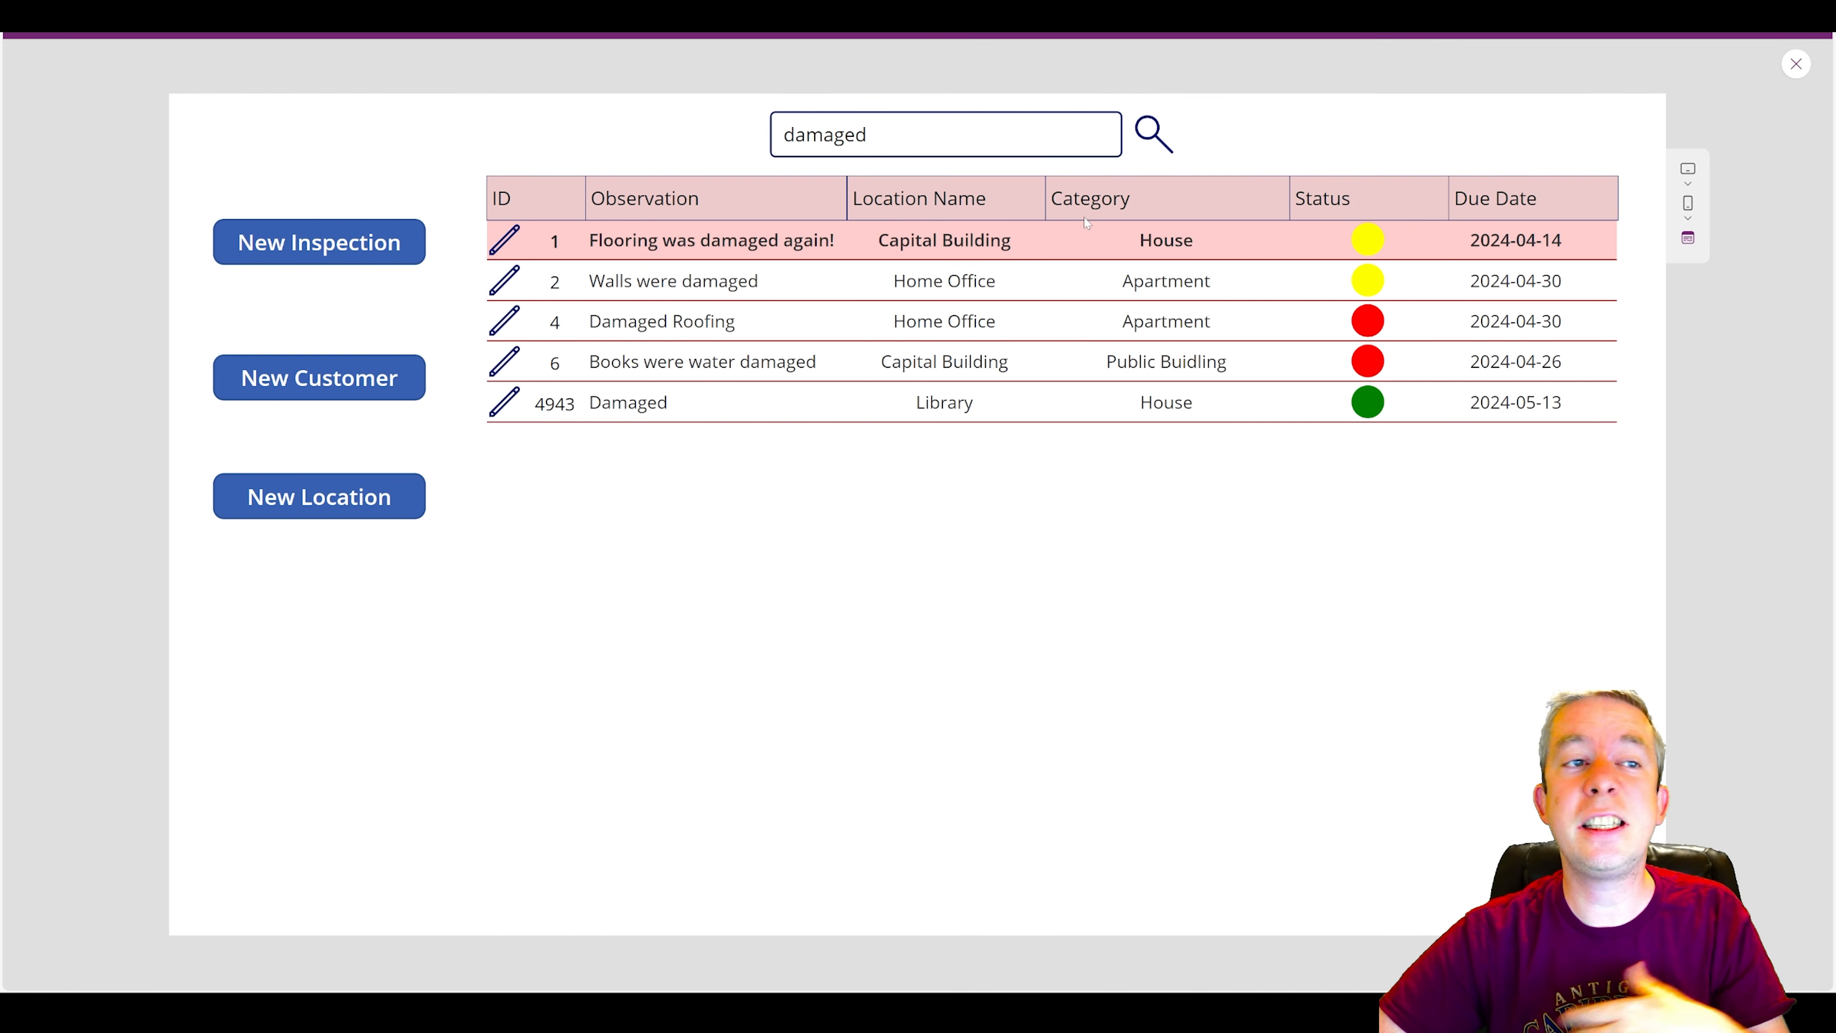
click(1164, 134)
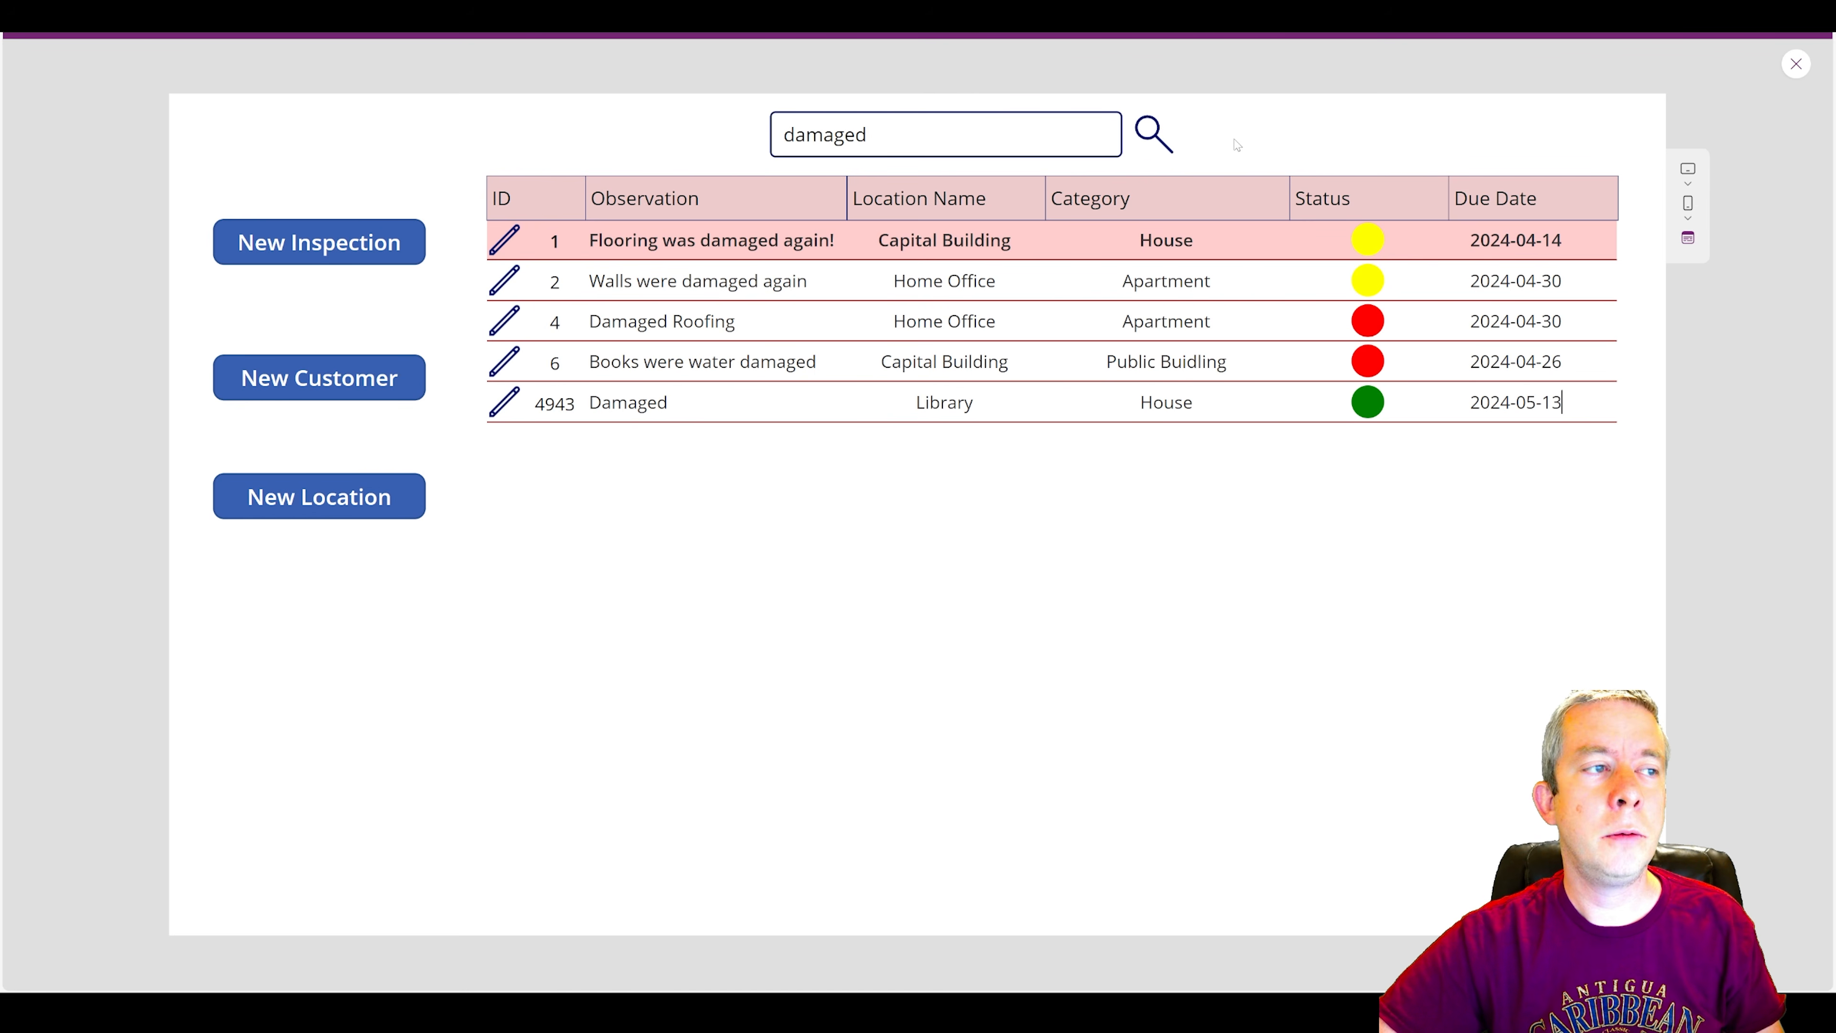
double_click(781, 281)
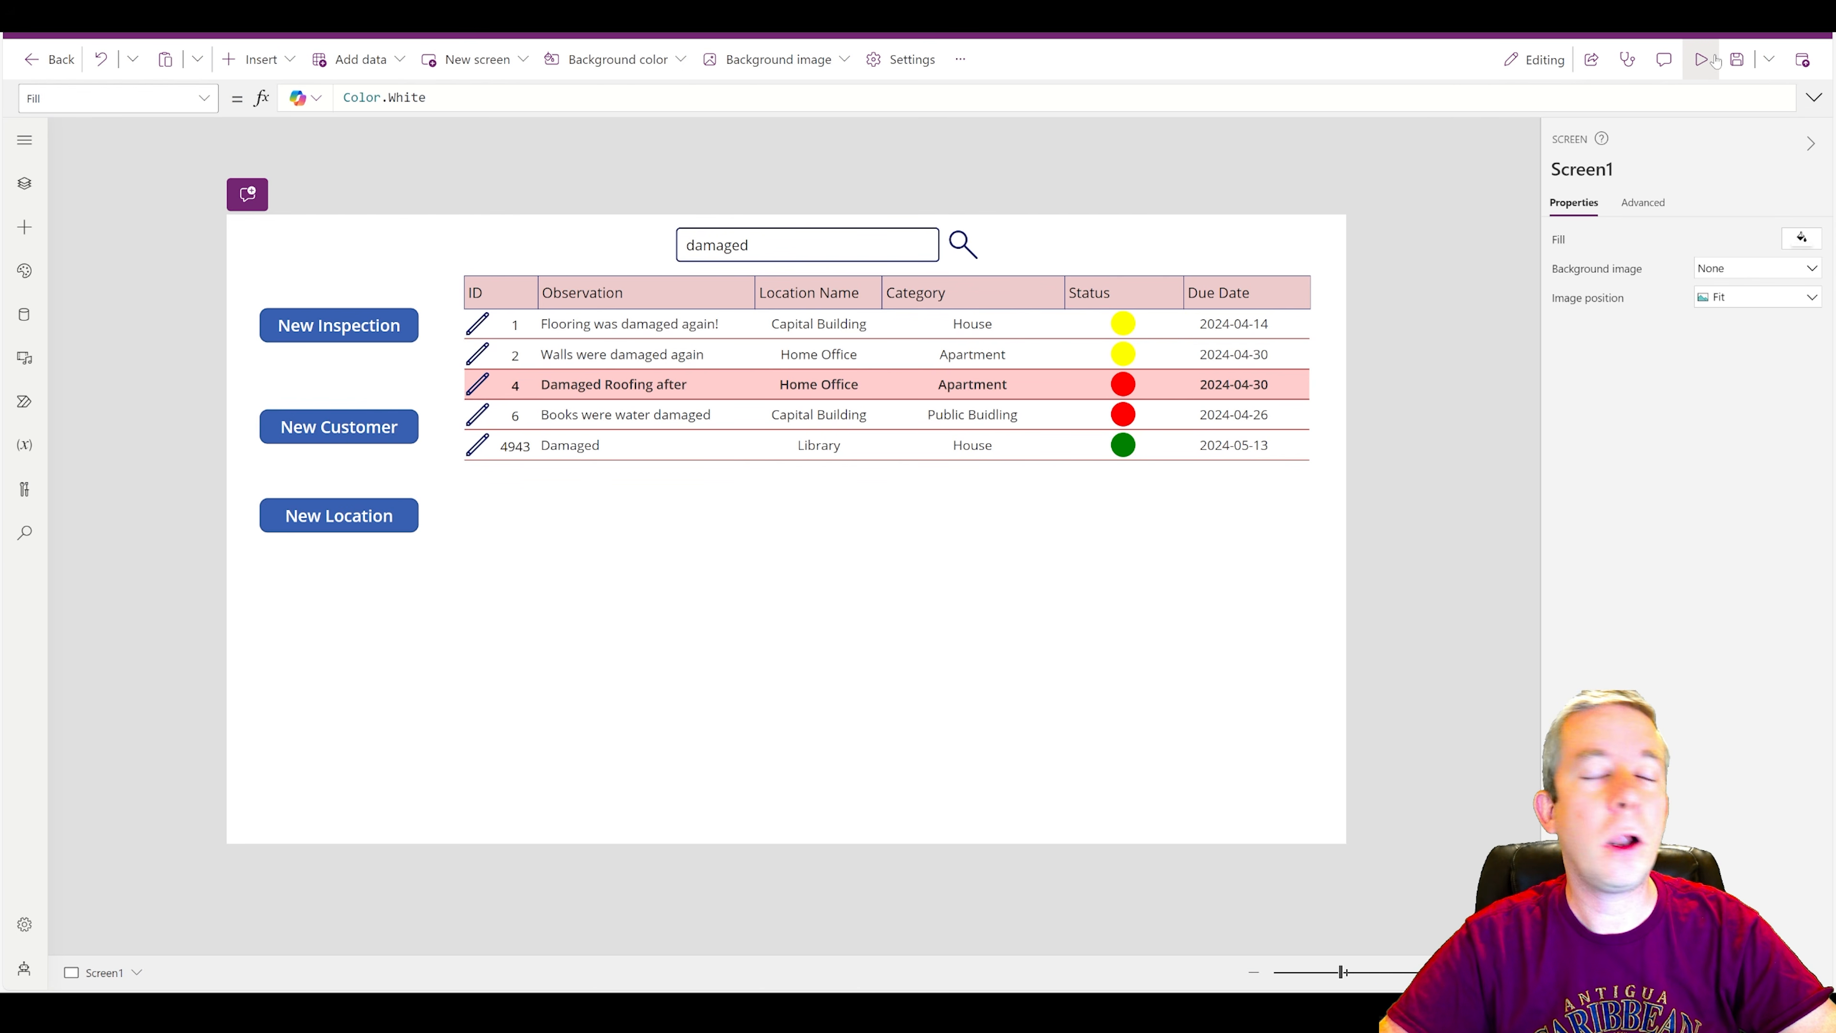
Preview the app, open inspection 4 for editing from the results list, and submit it to bring up the confirmation panel.
key(F5)
click(318, 241)
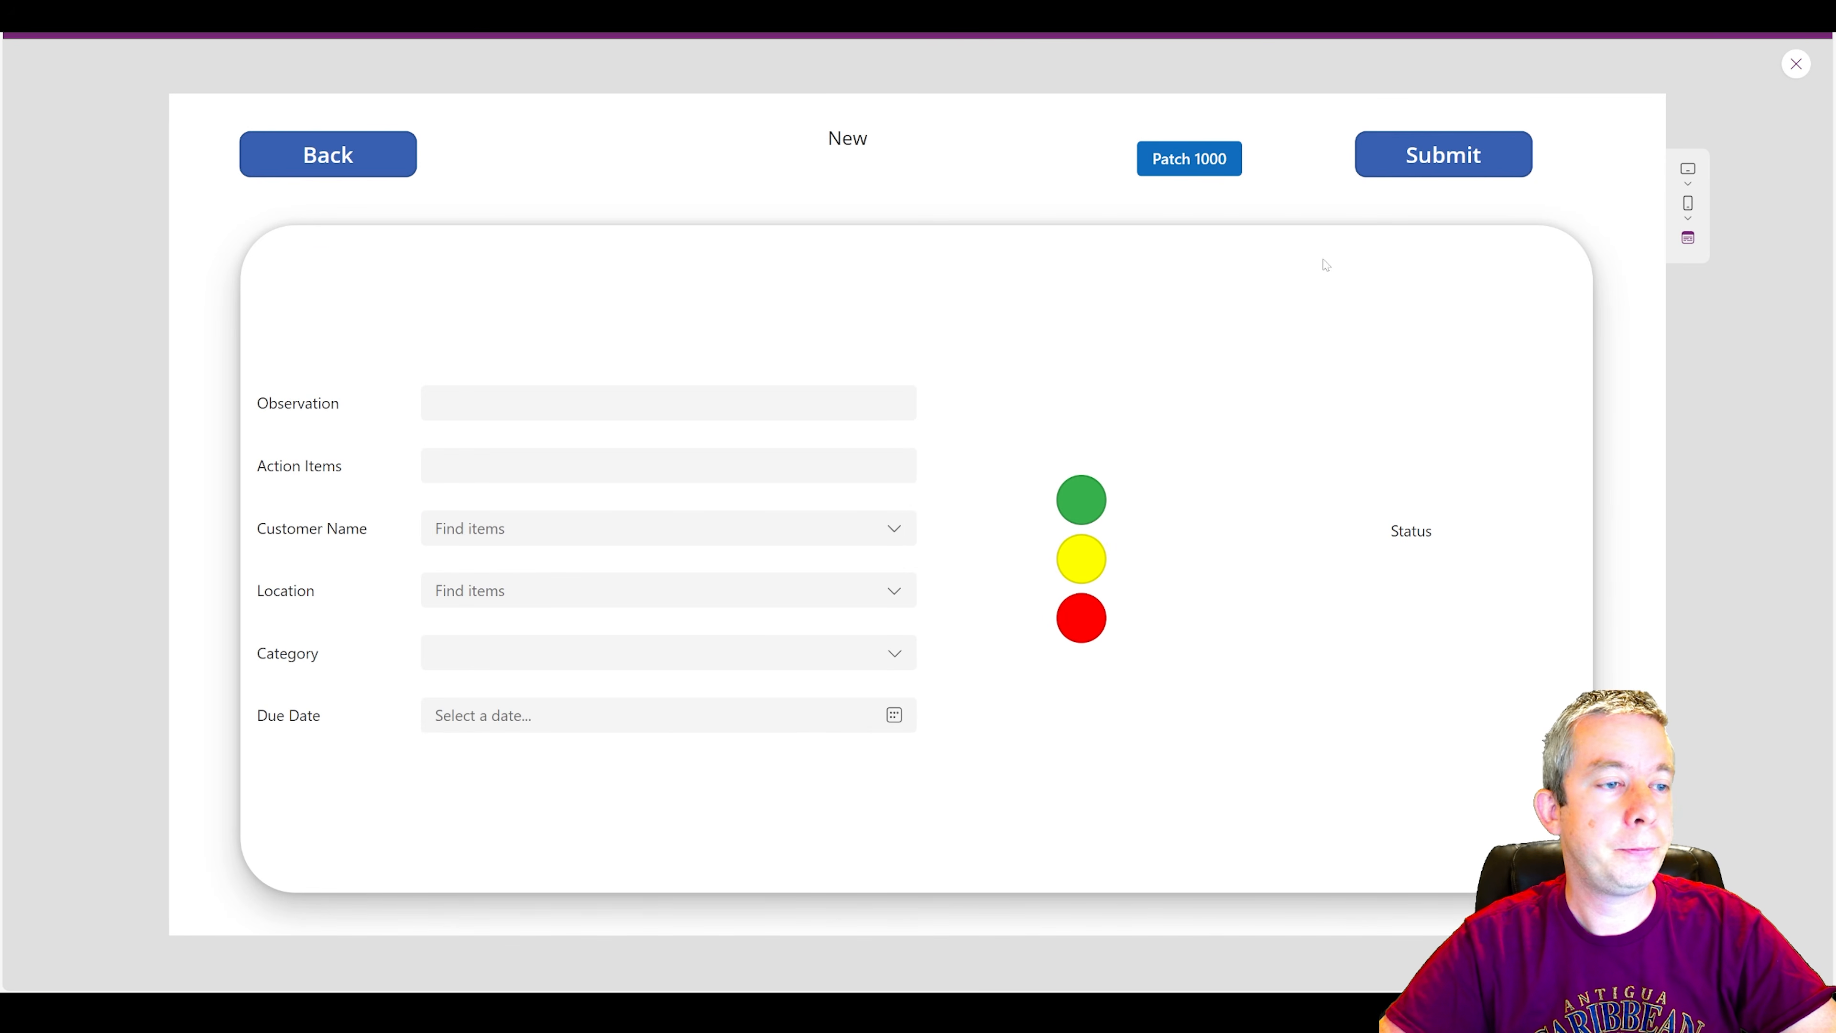
click(347, 162)
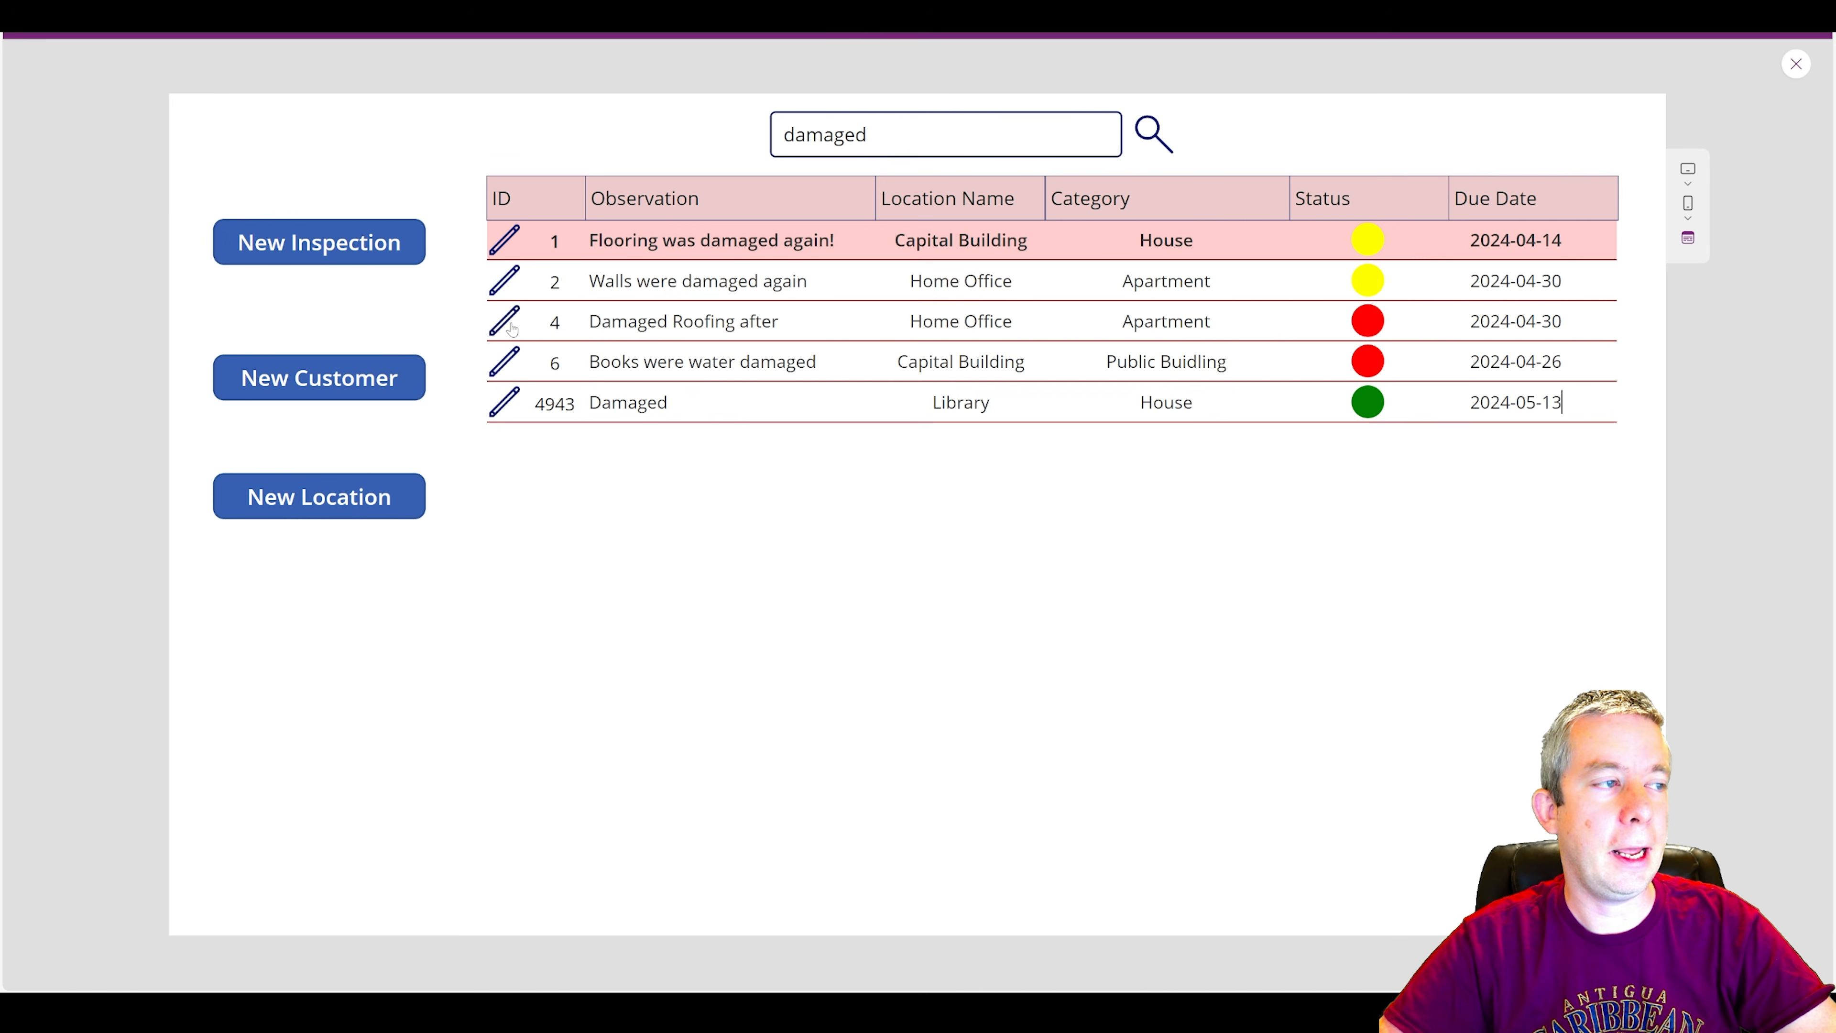
click(504, 317)
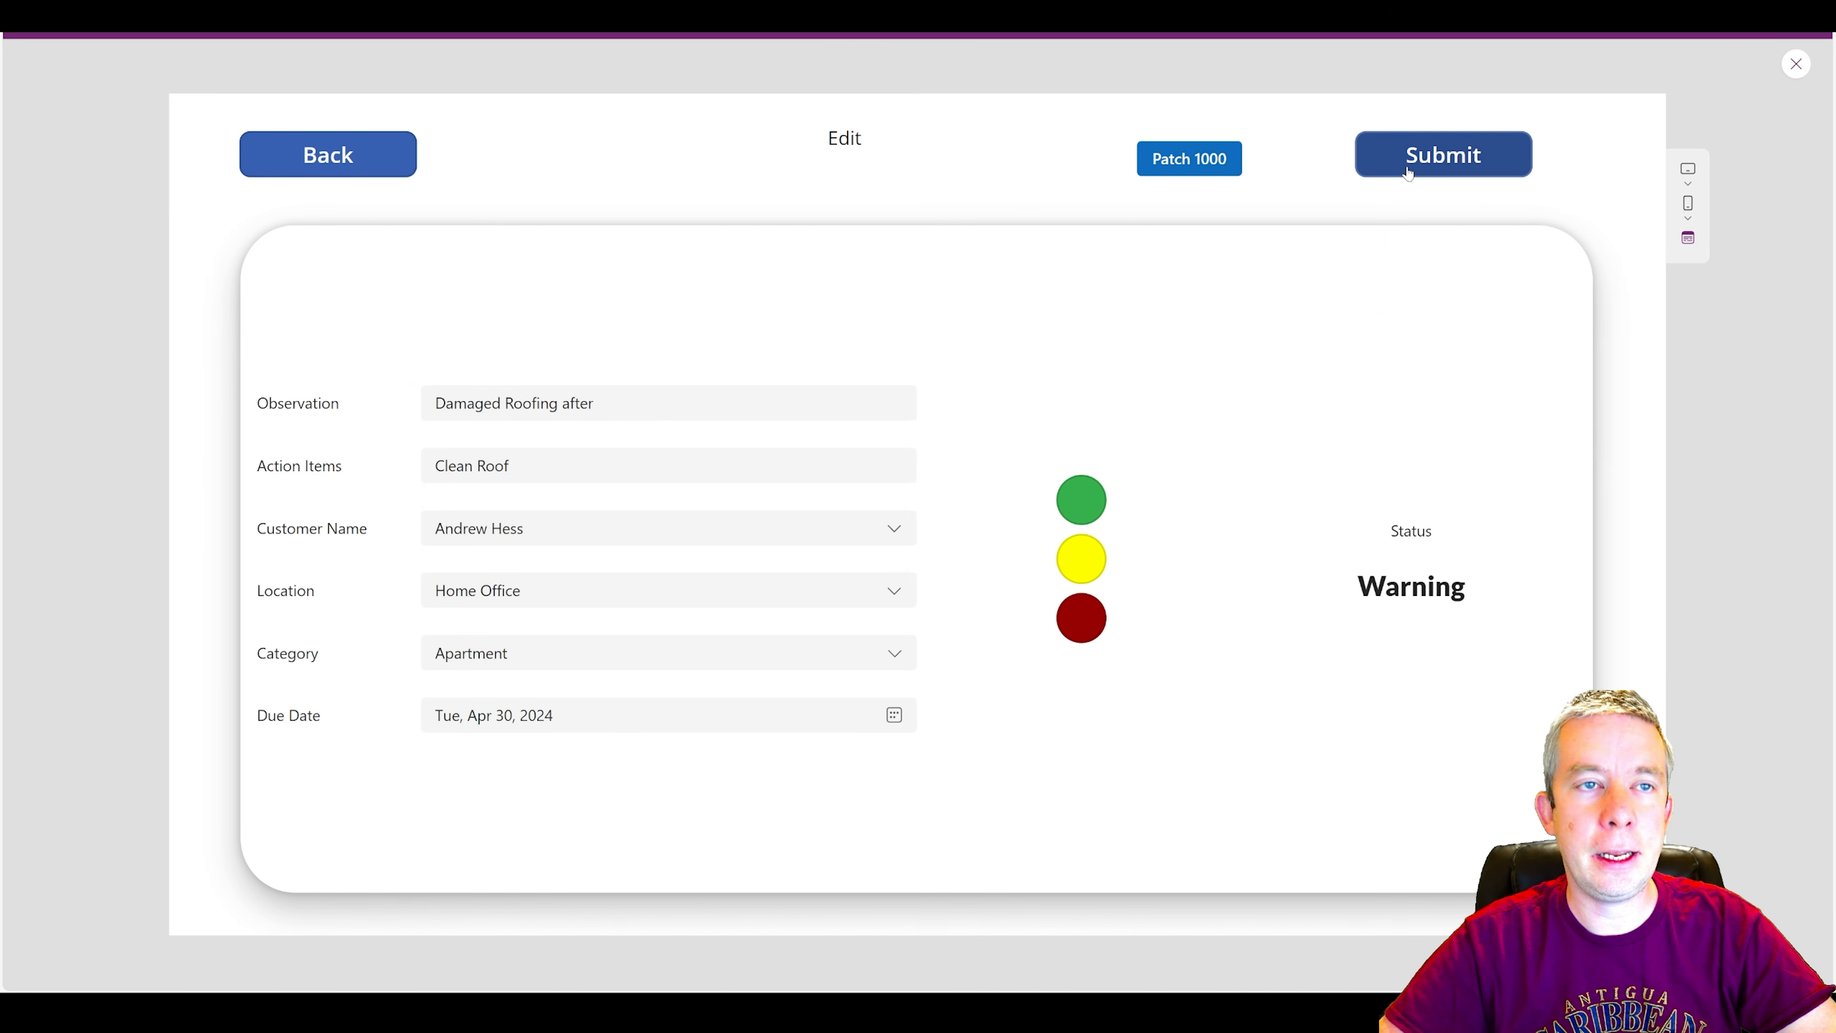
click(1417, 165)
Examine the Save button's OnSelect formula, covering the If with both Patch calls and the ClearCollect that refills colSearchQuery.
click(1795, 64)
click(1179, 642)
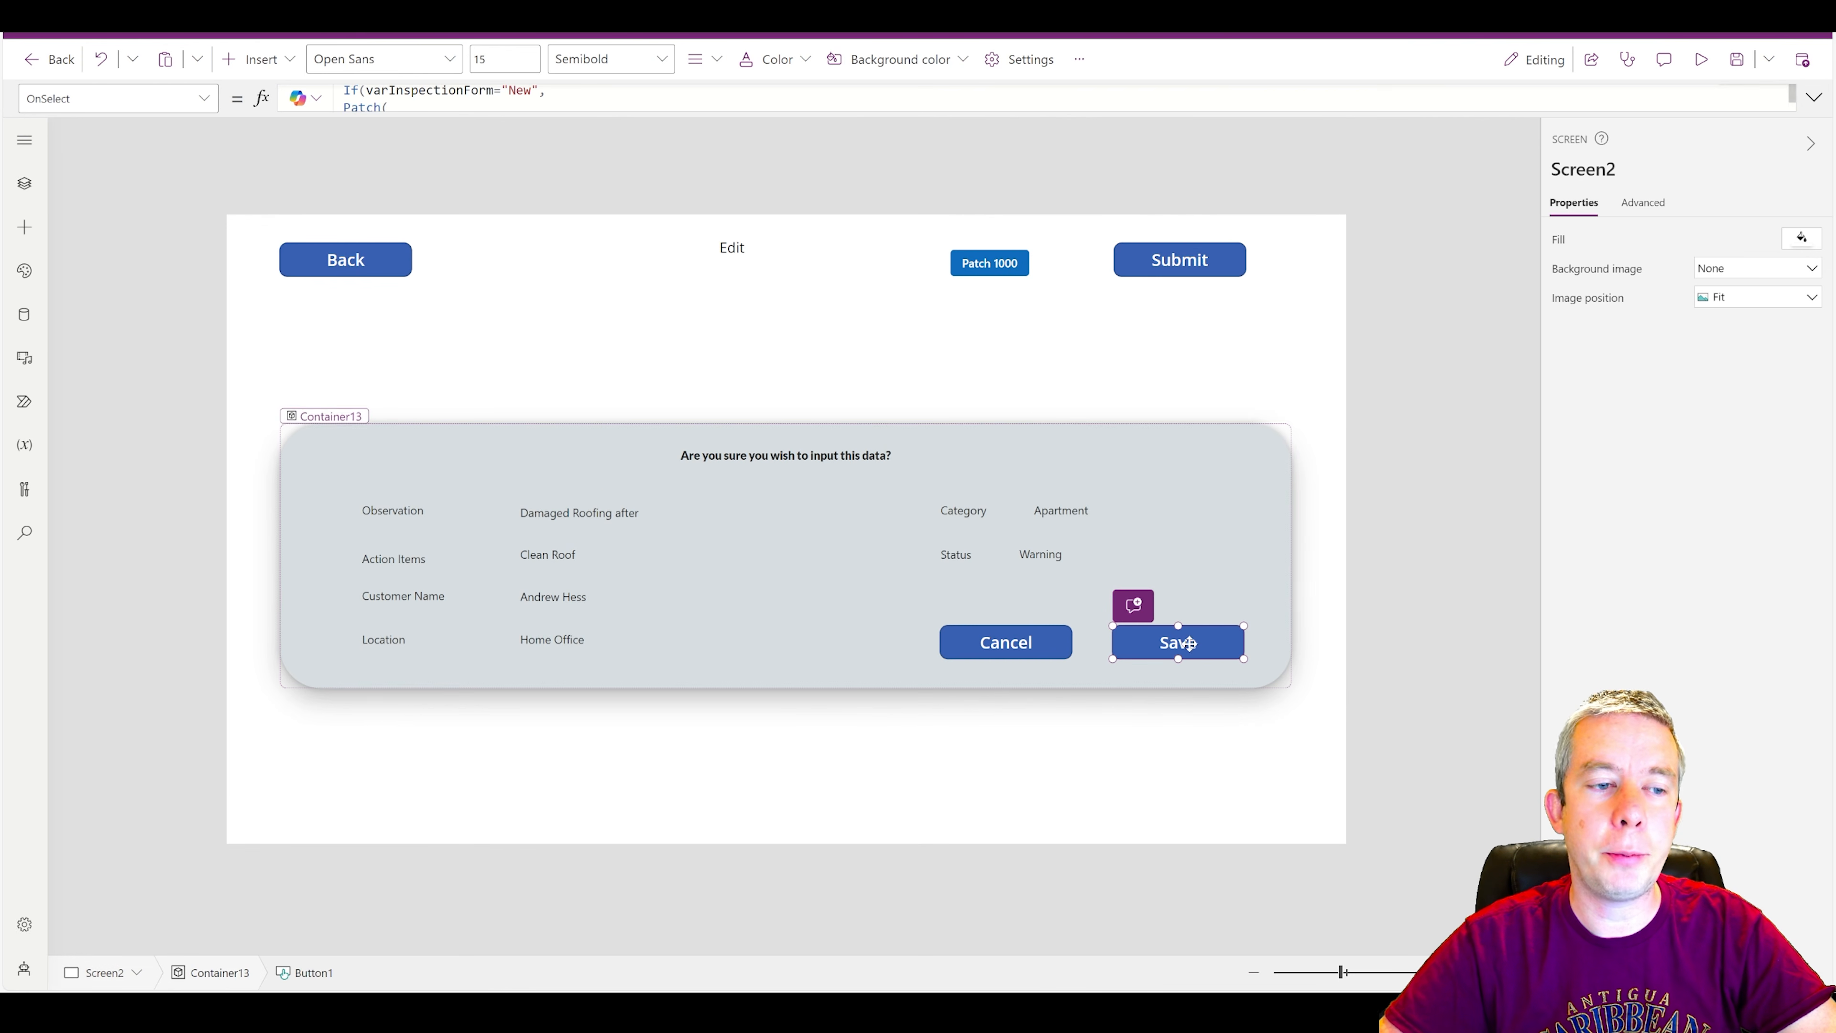
click(1815, 97)
scroll(868, 333, down, 5)
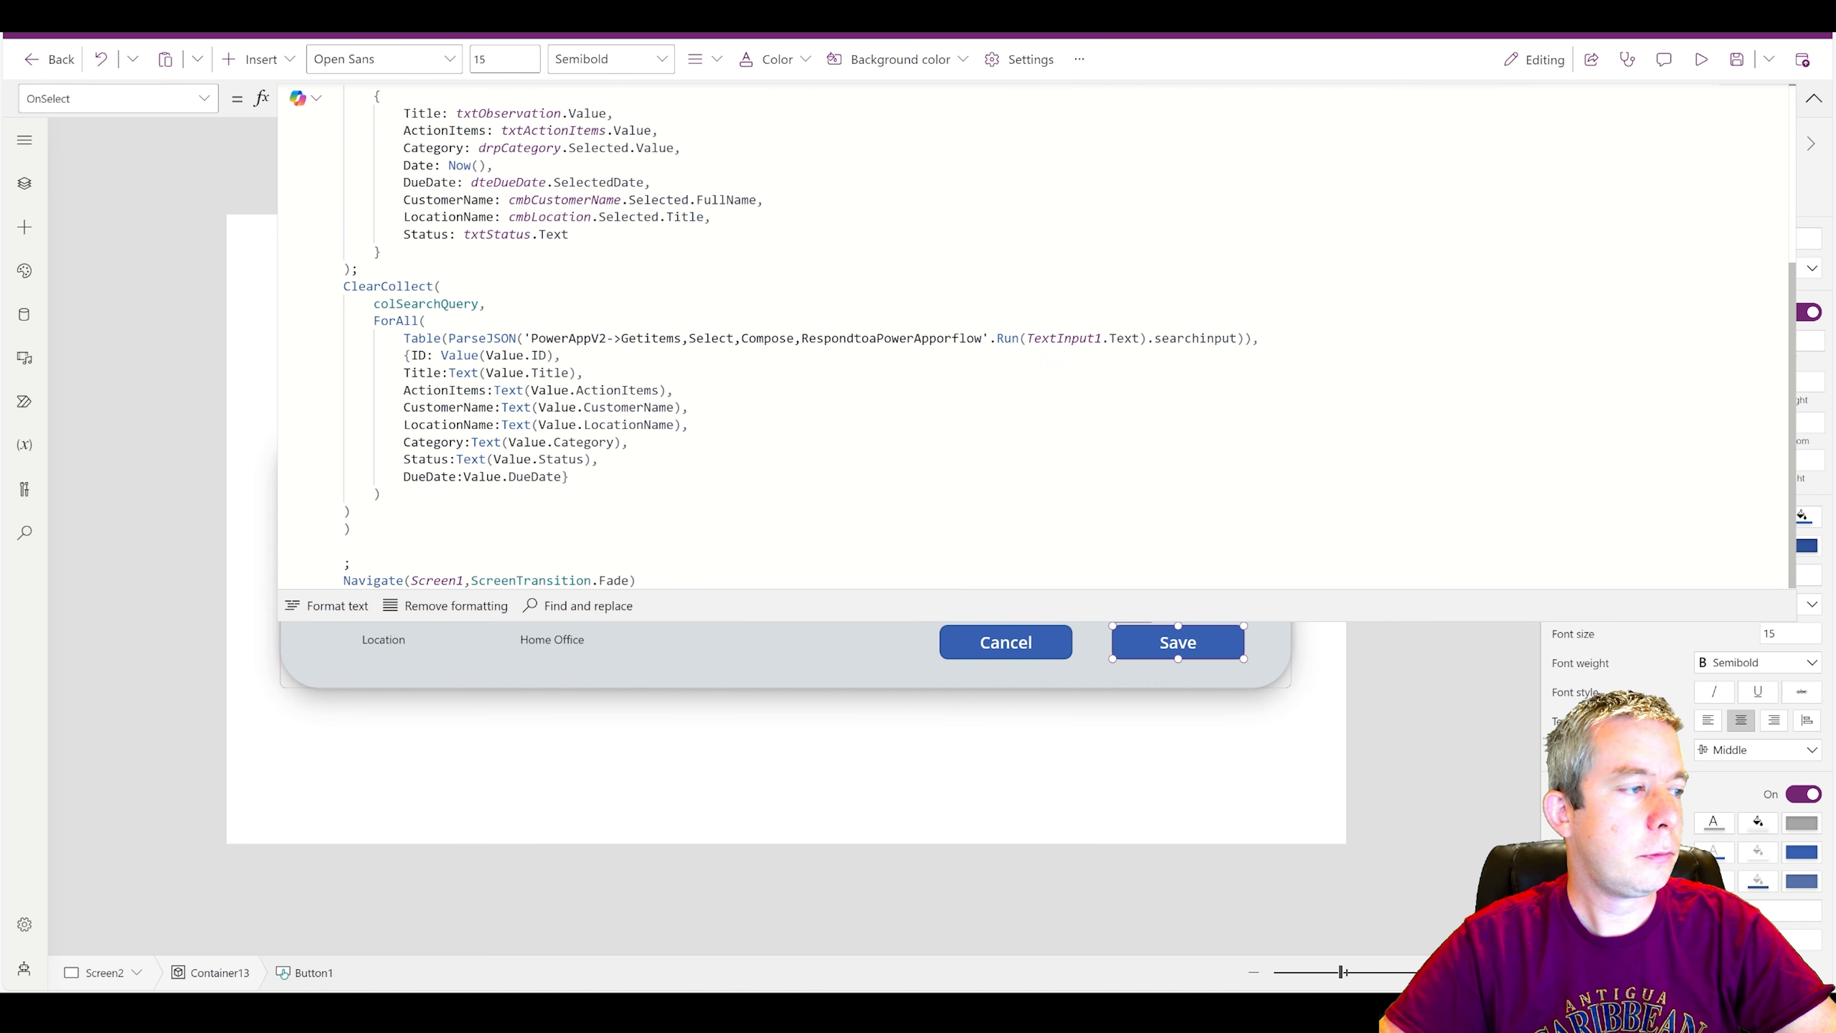
drag(342, 286, 352, 511)
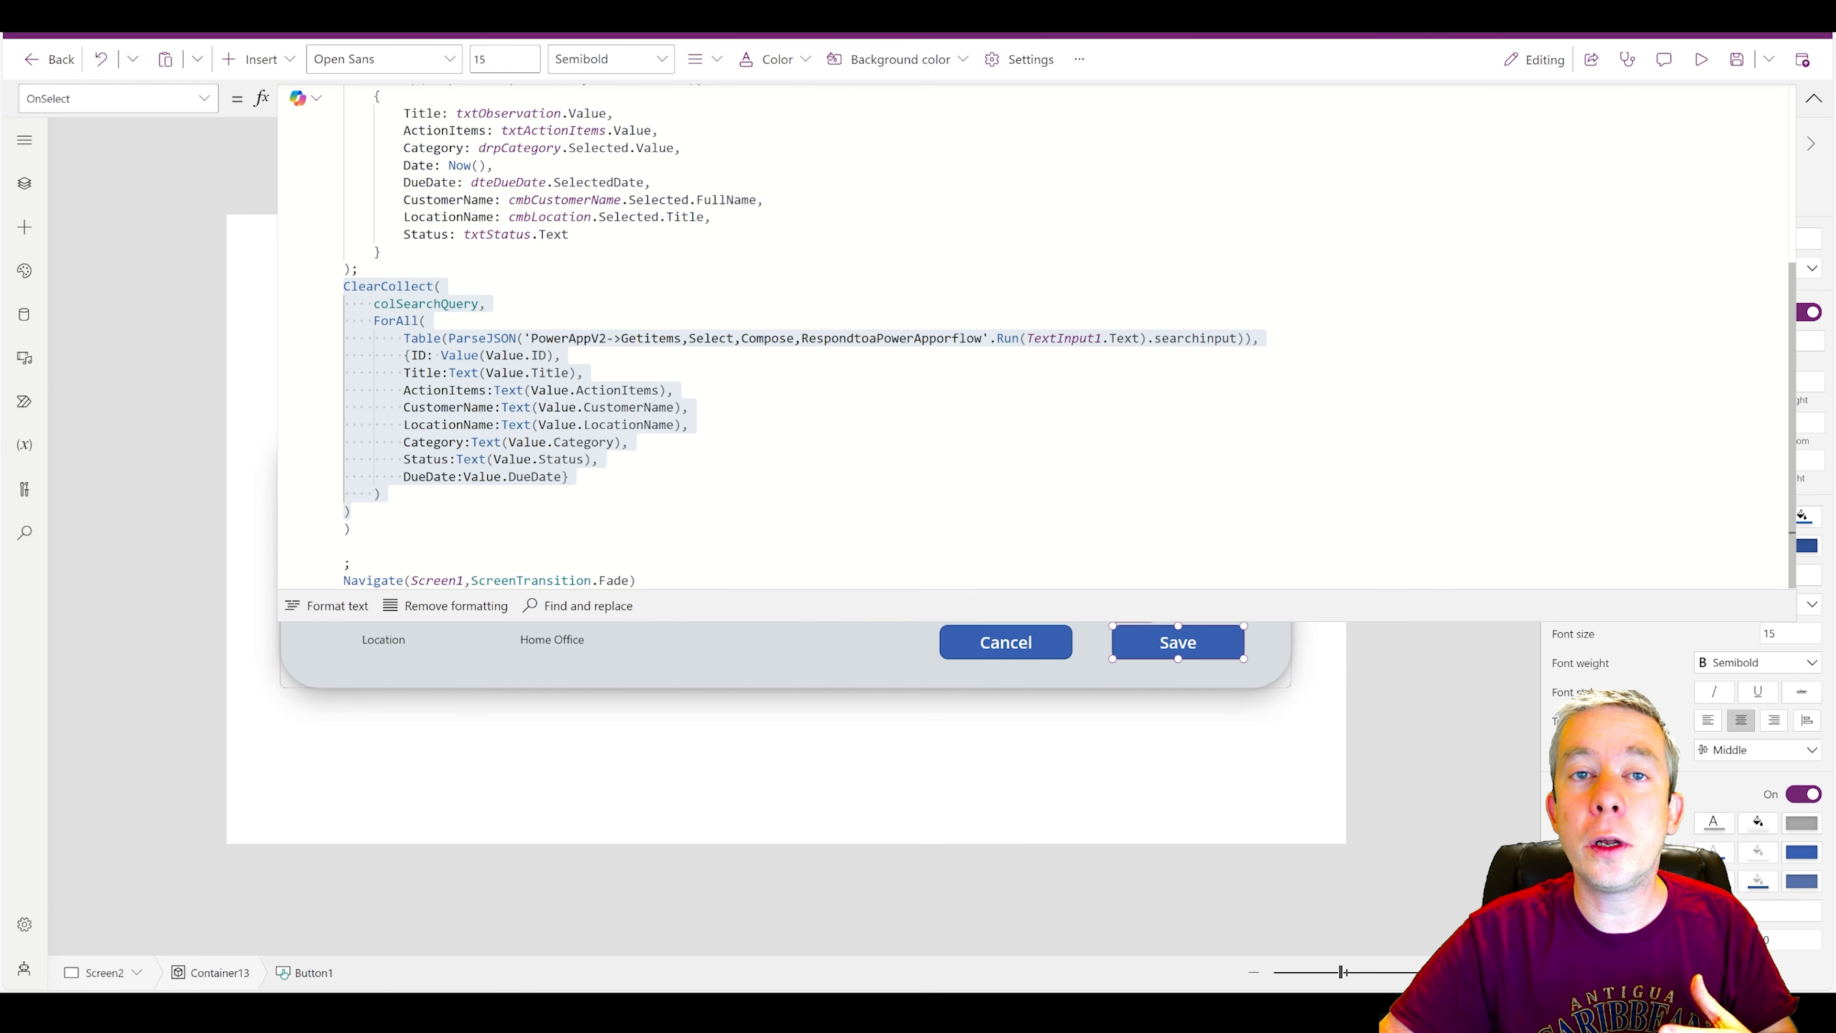
scroll(868, 337, up, 4)
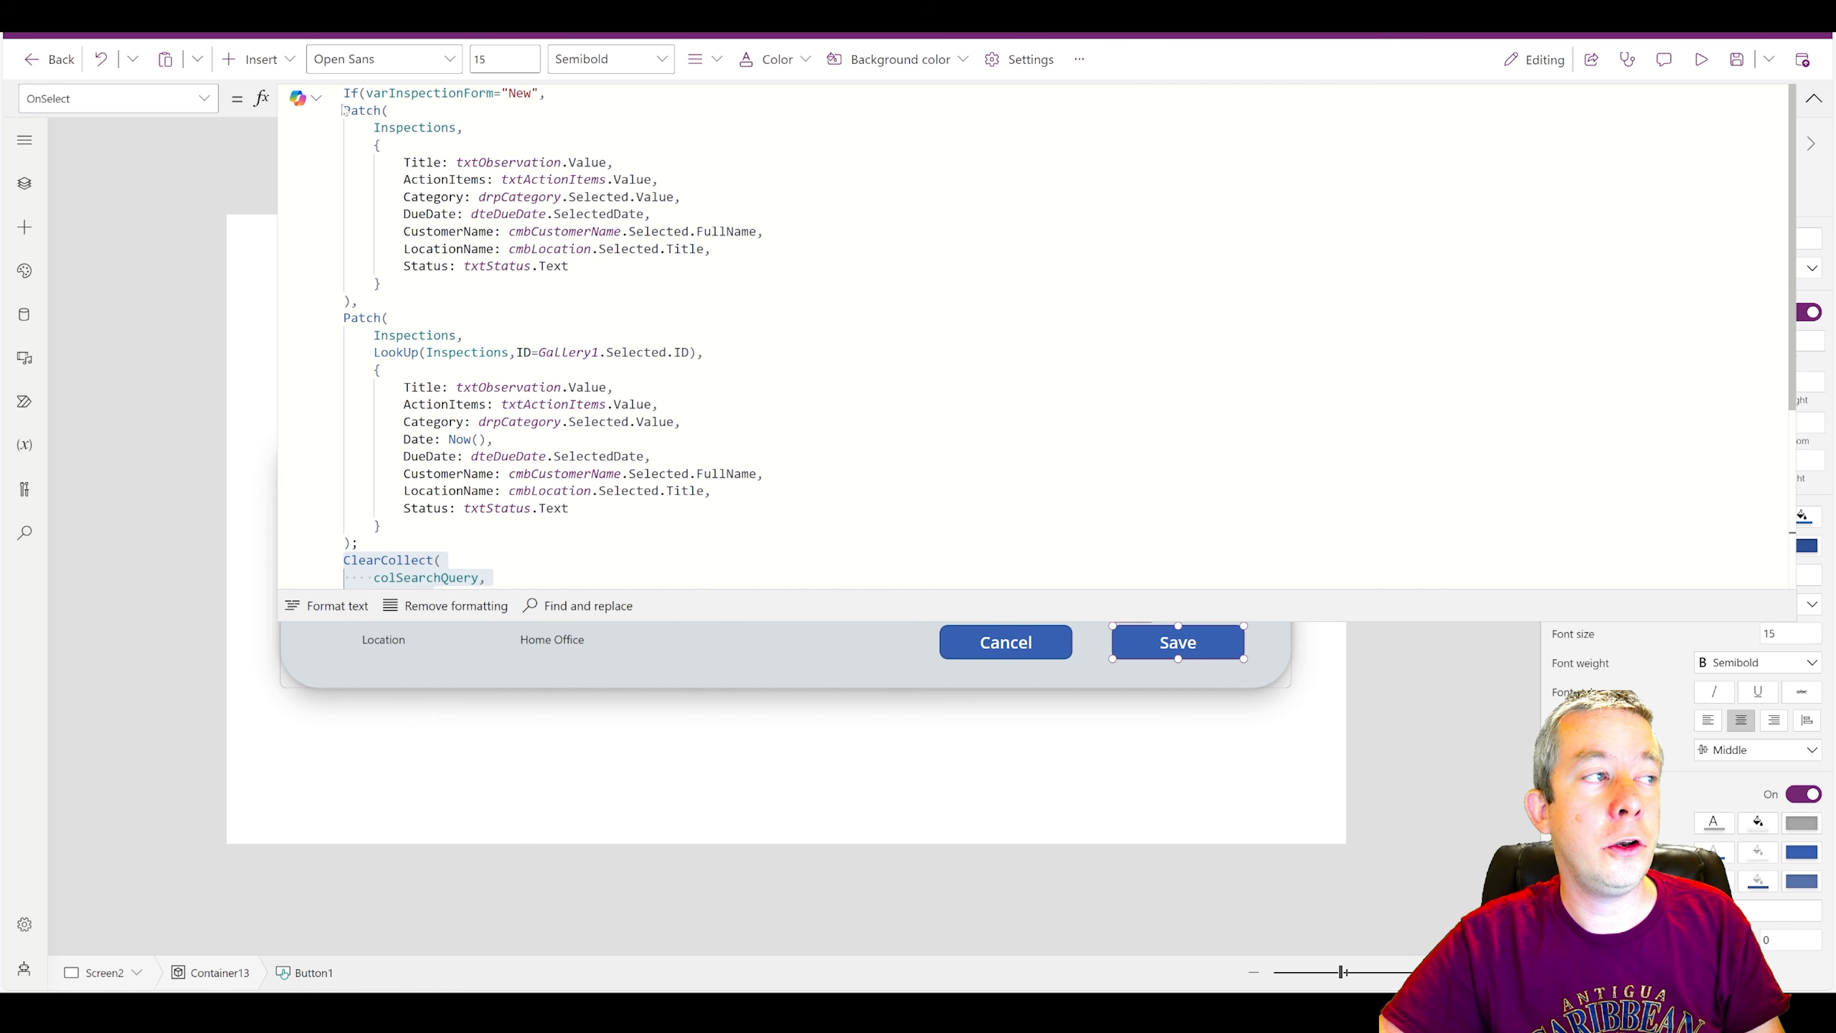
drag(366, 92, 476, 307)
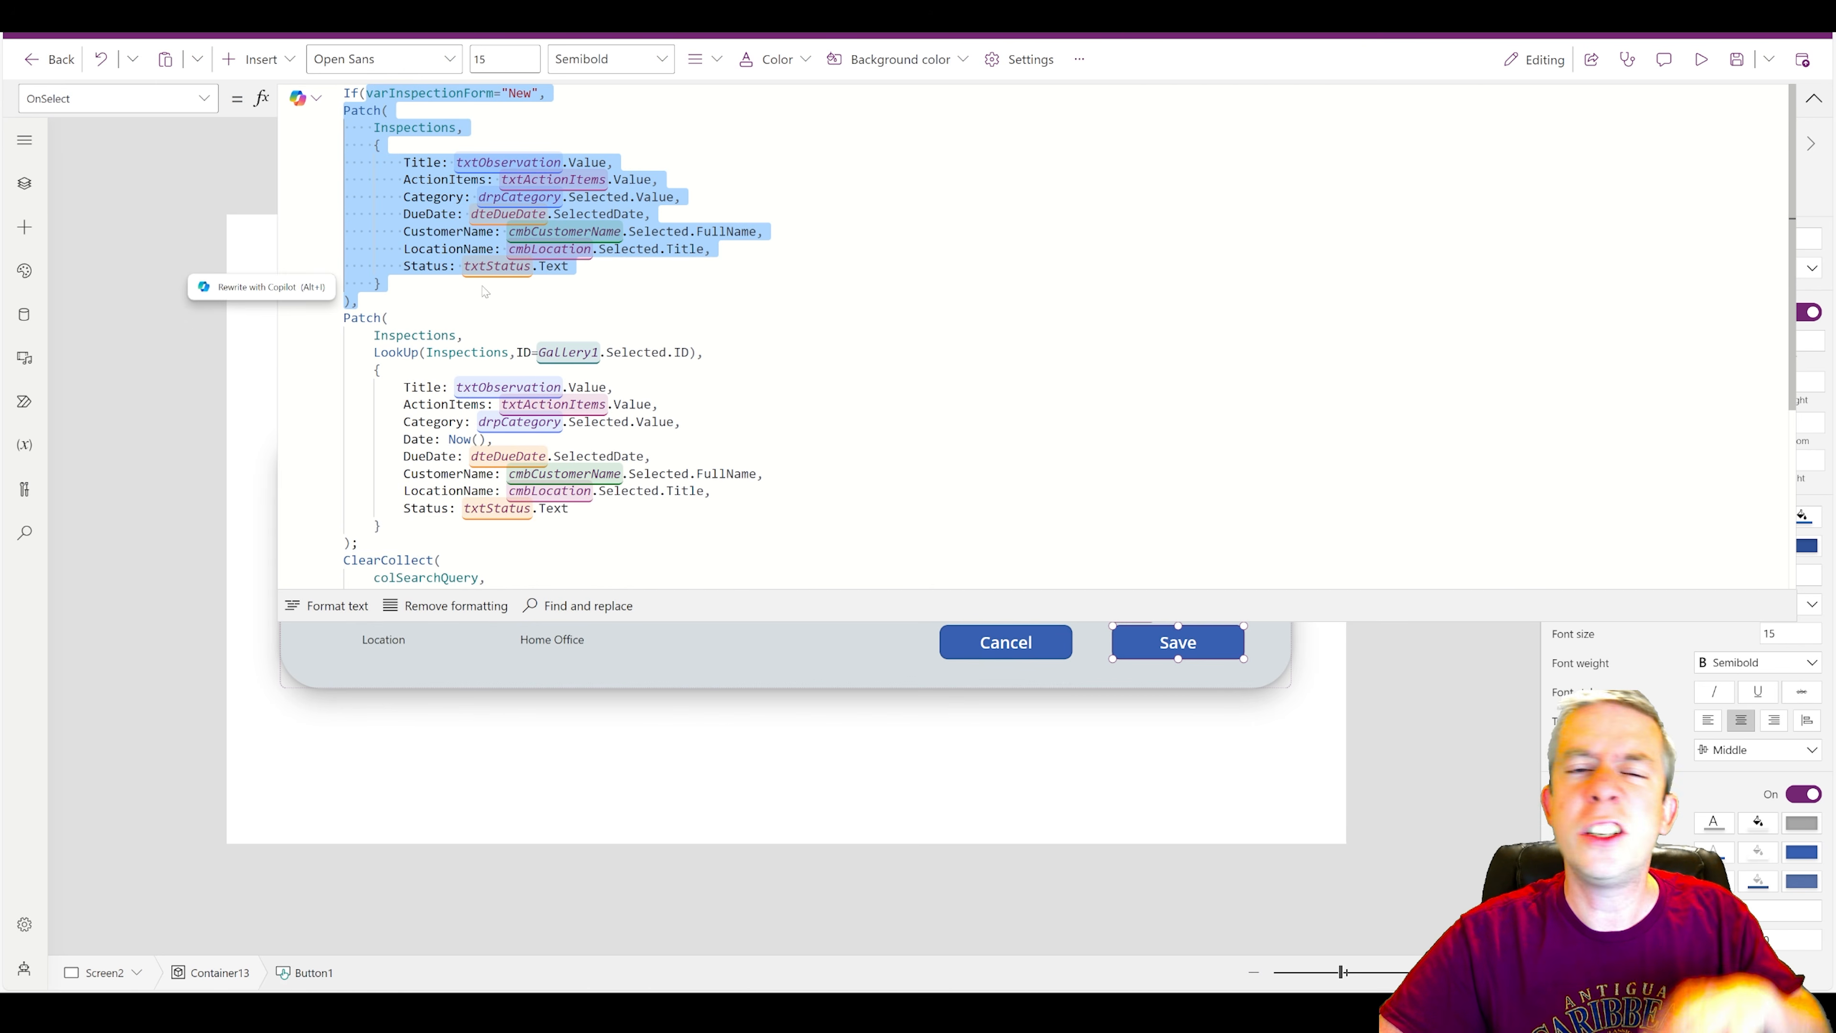
scroll(476, 306, down, 2)
scroll(796, 333, down, 2)
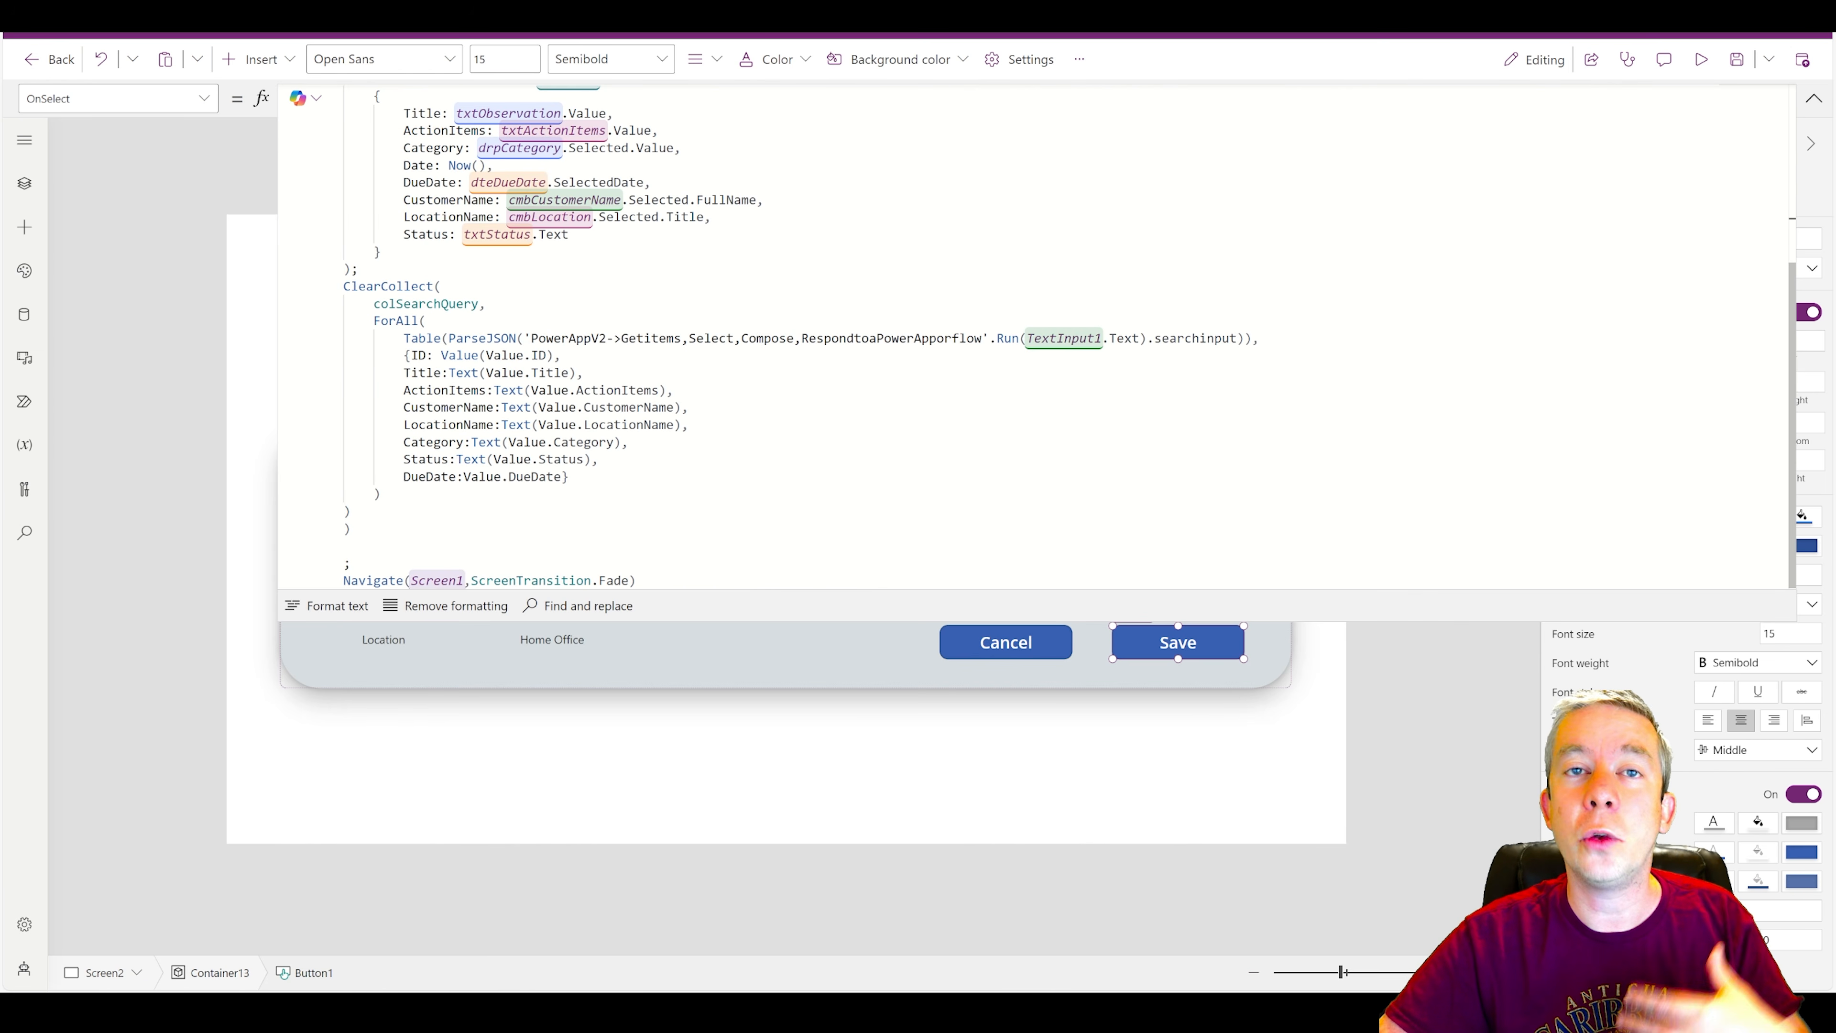
click(1814, 98)
Preview the app, cancel the confirmation, extend inspection 4's Observation to "Damaged Roofing after Run PA On Edit", and submit and save it.
click(1701, 59)
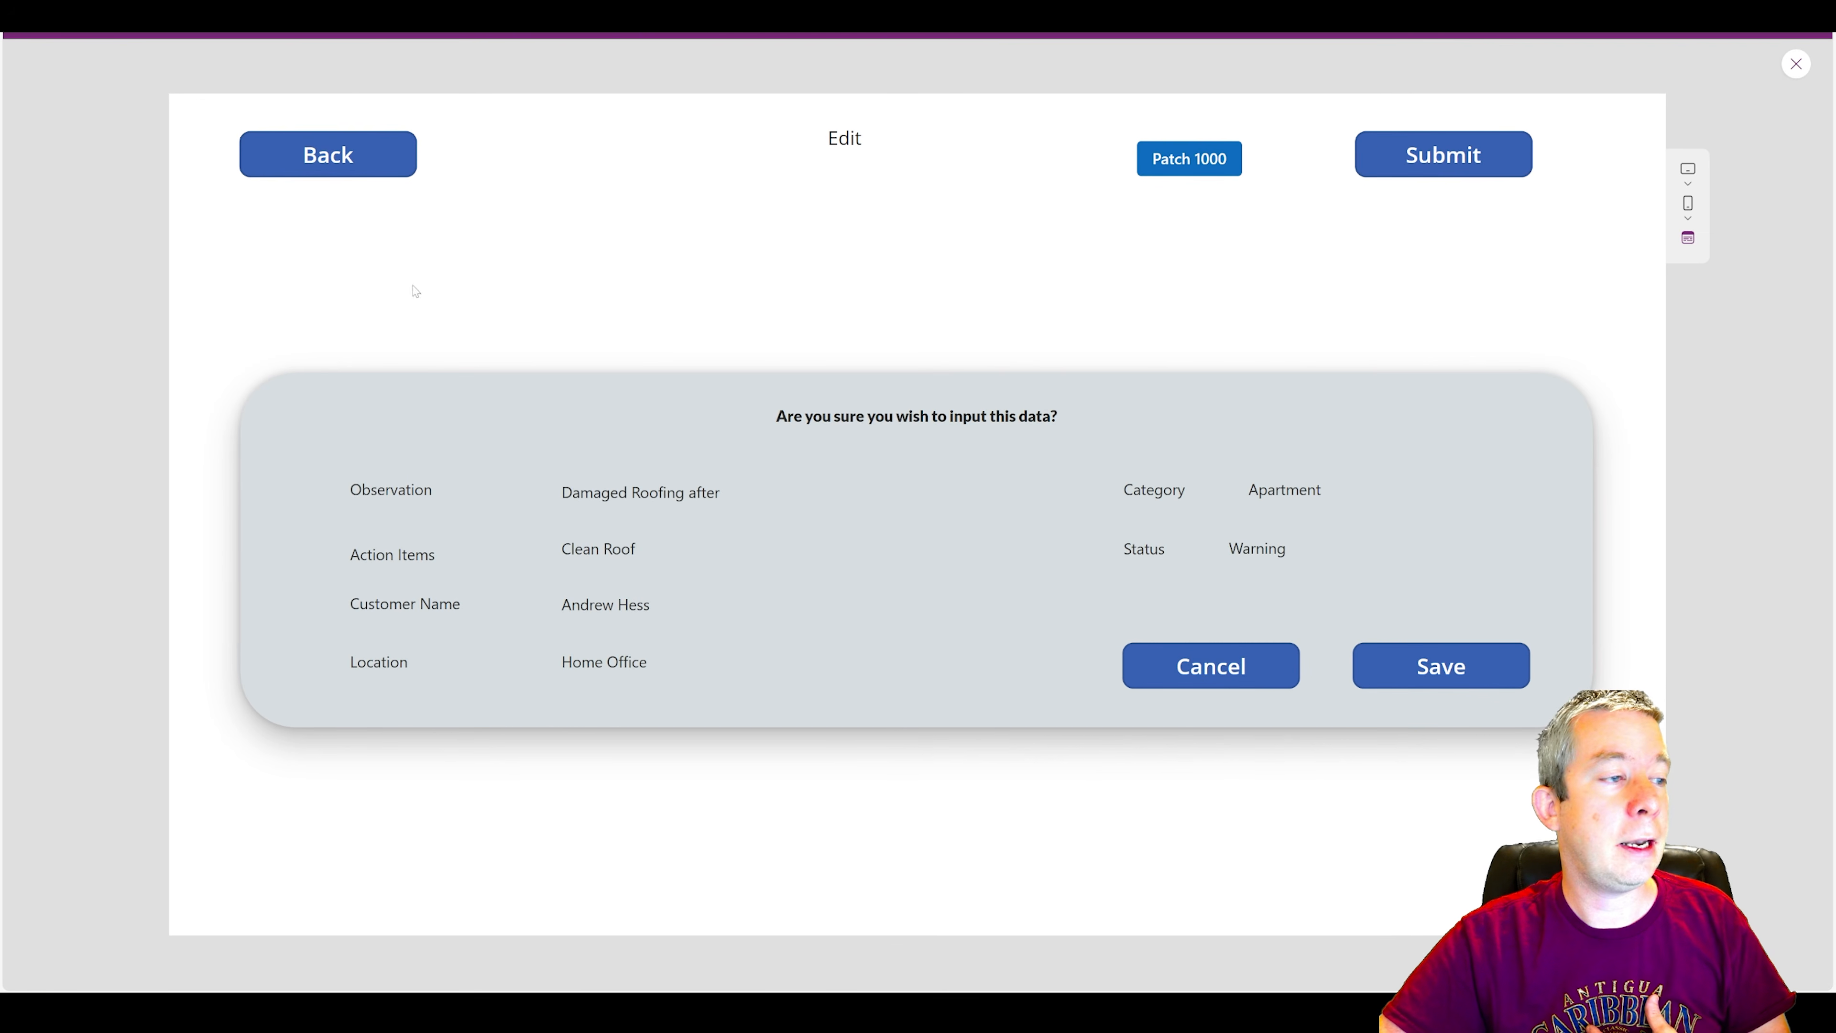
click(1211, 666)
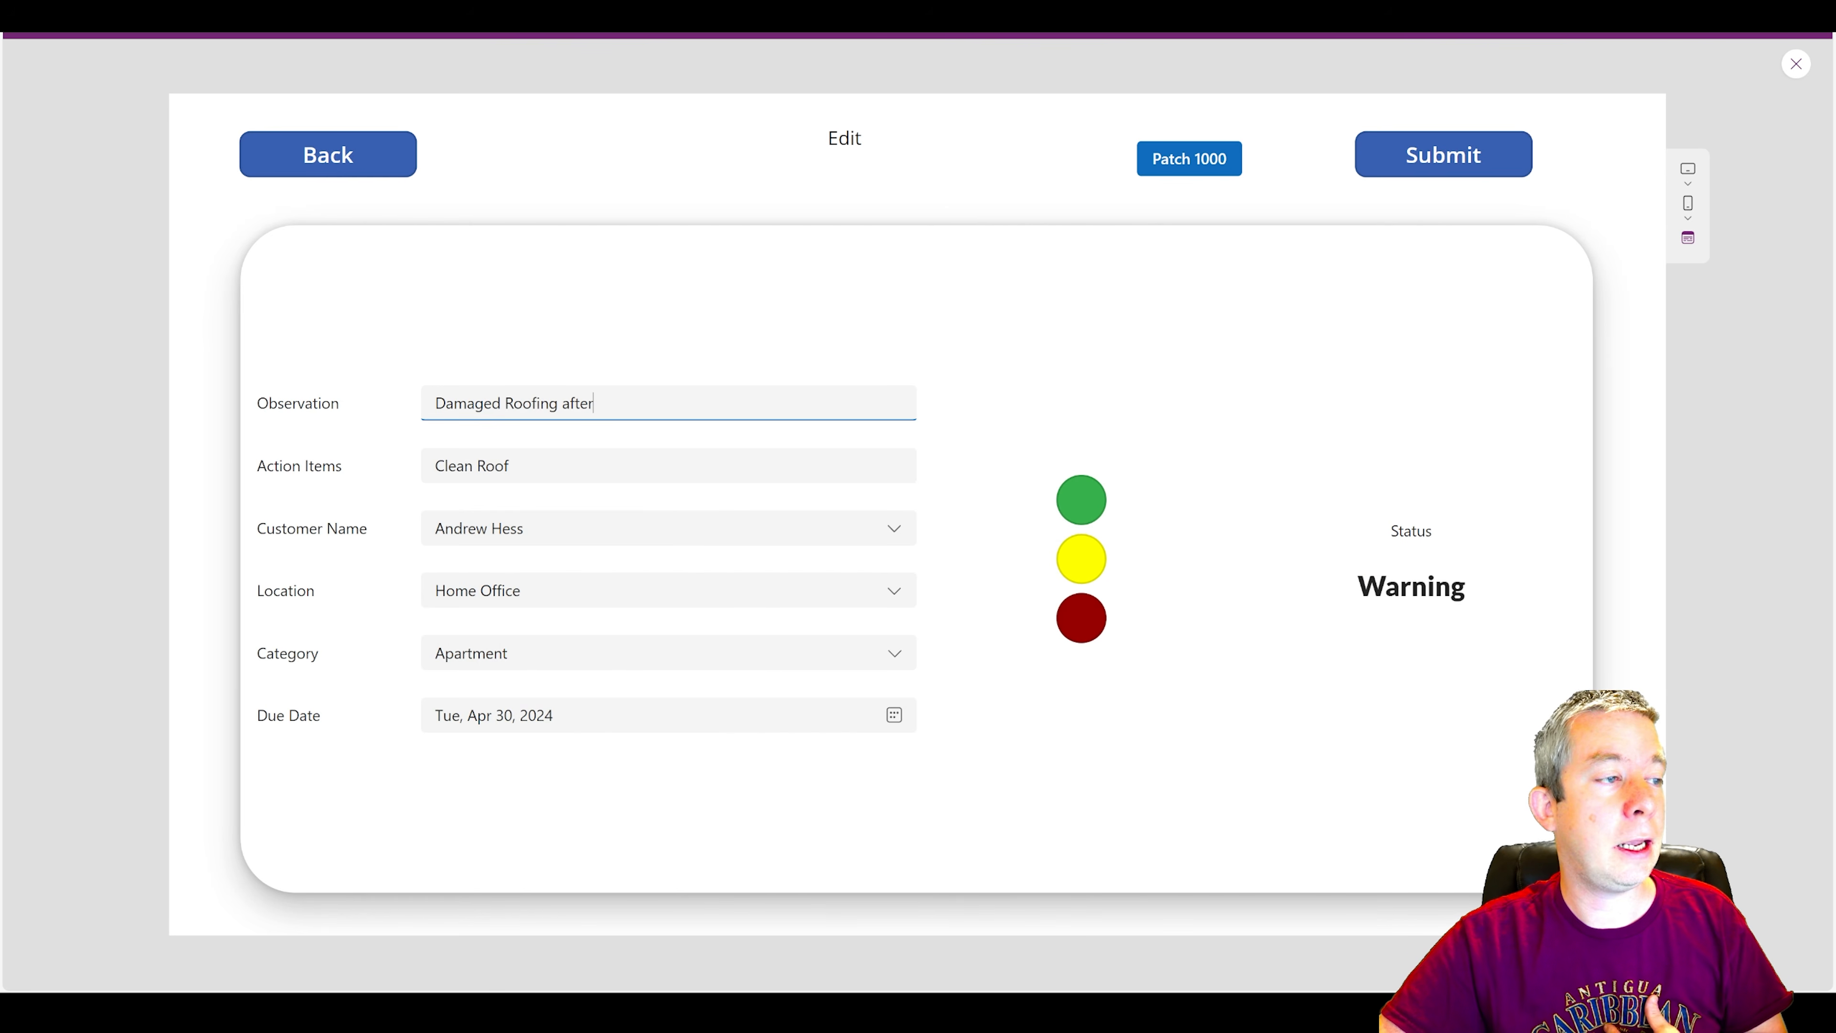
text(Run )
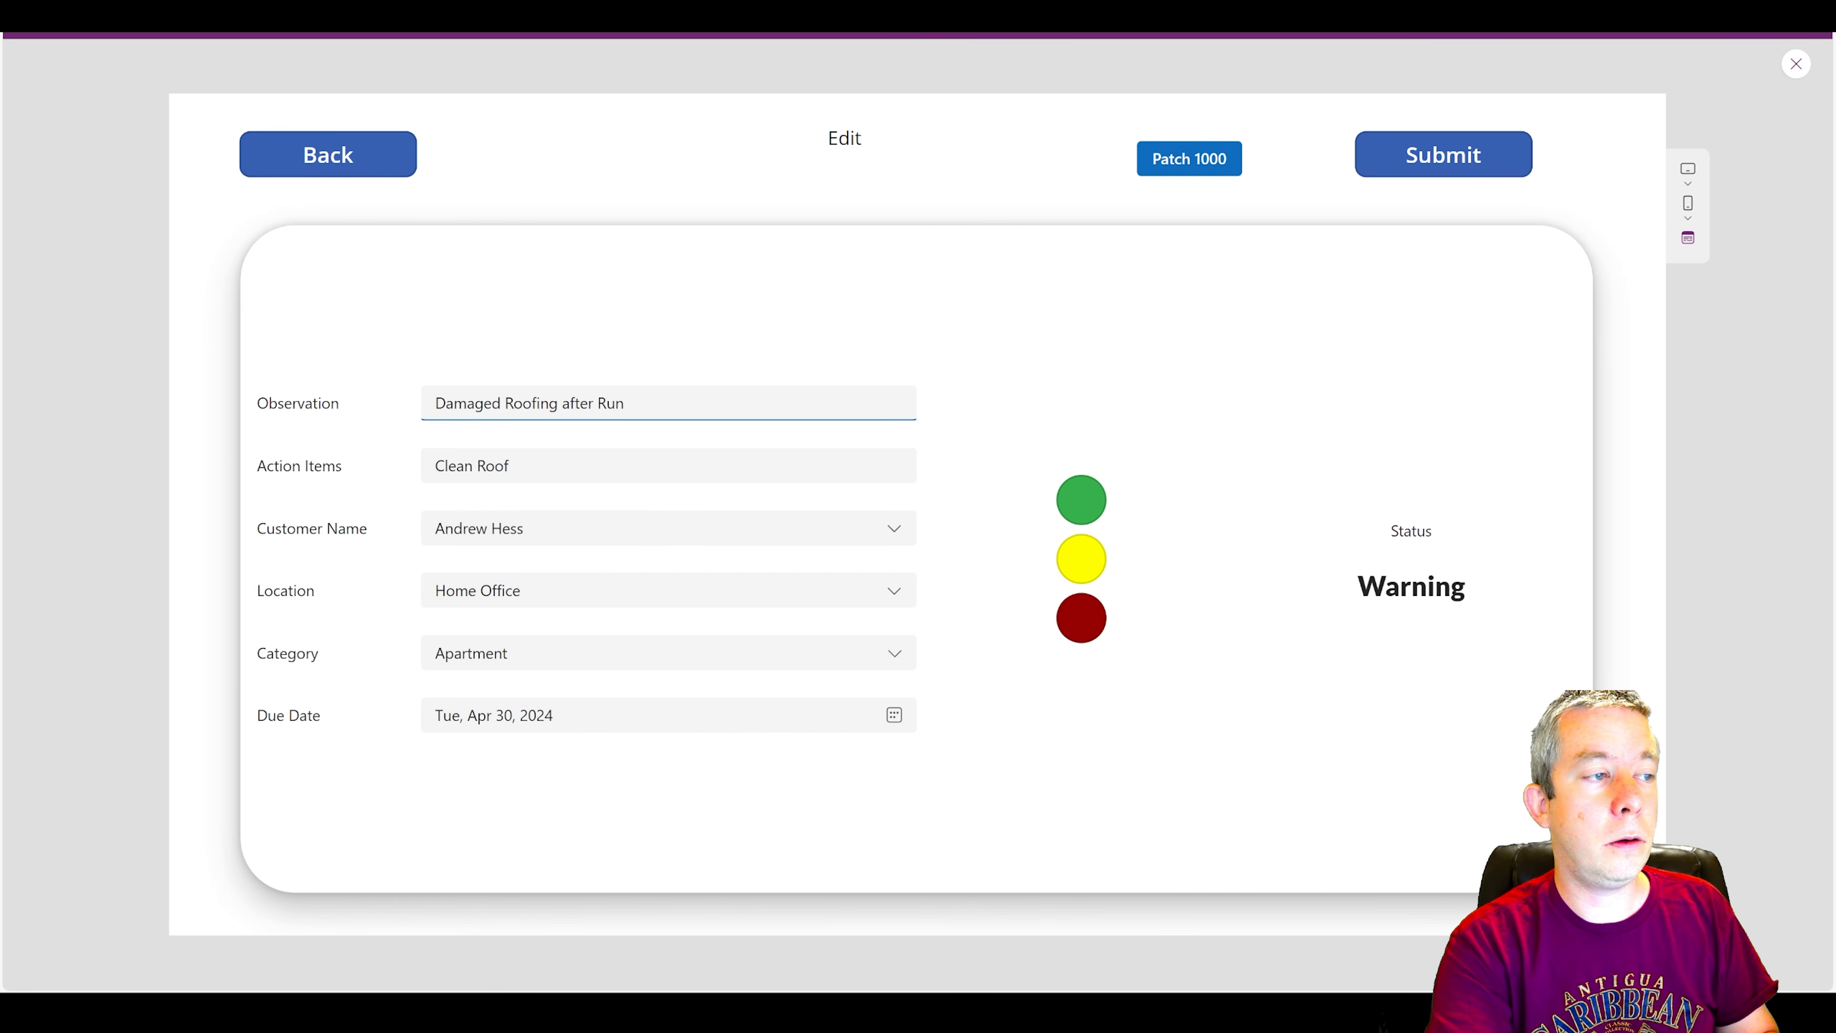
text(PA On E)
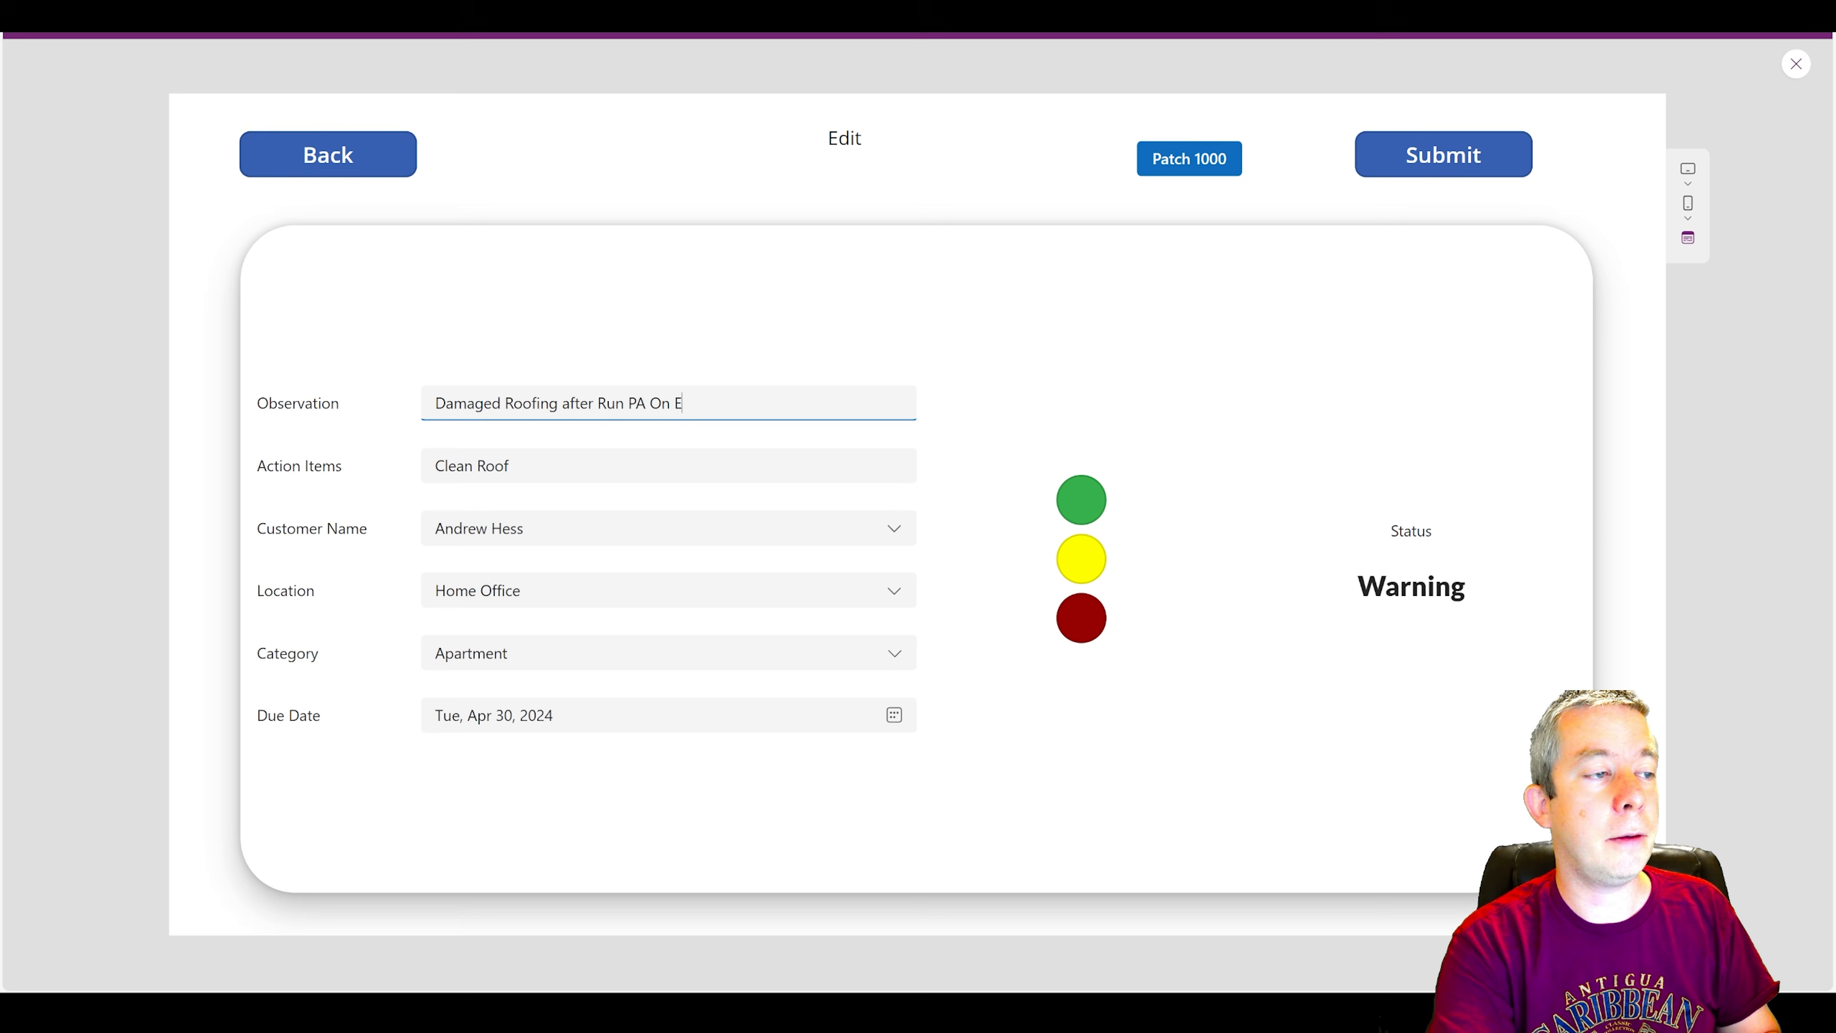
text(dit)
click(1442, 155)
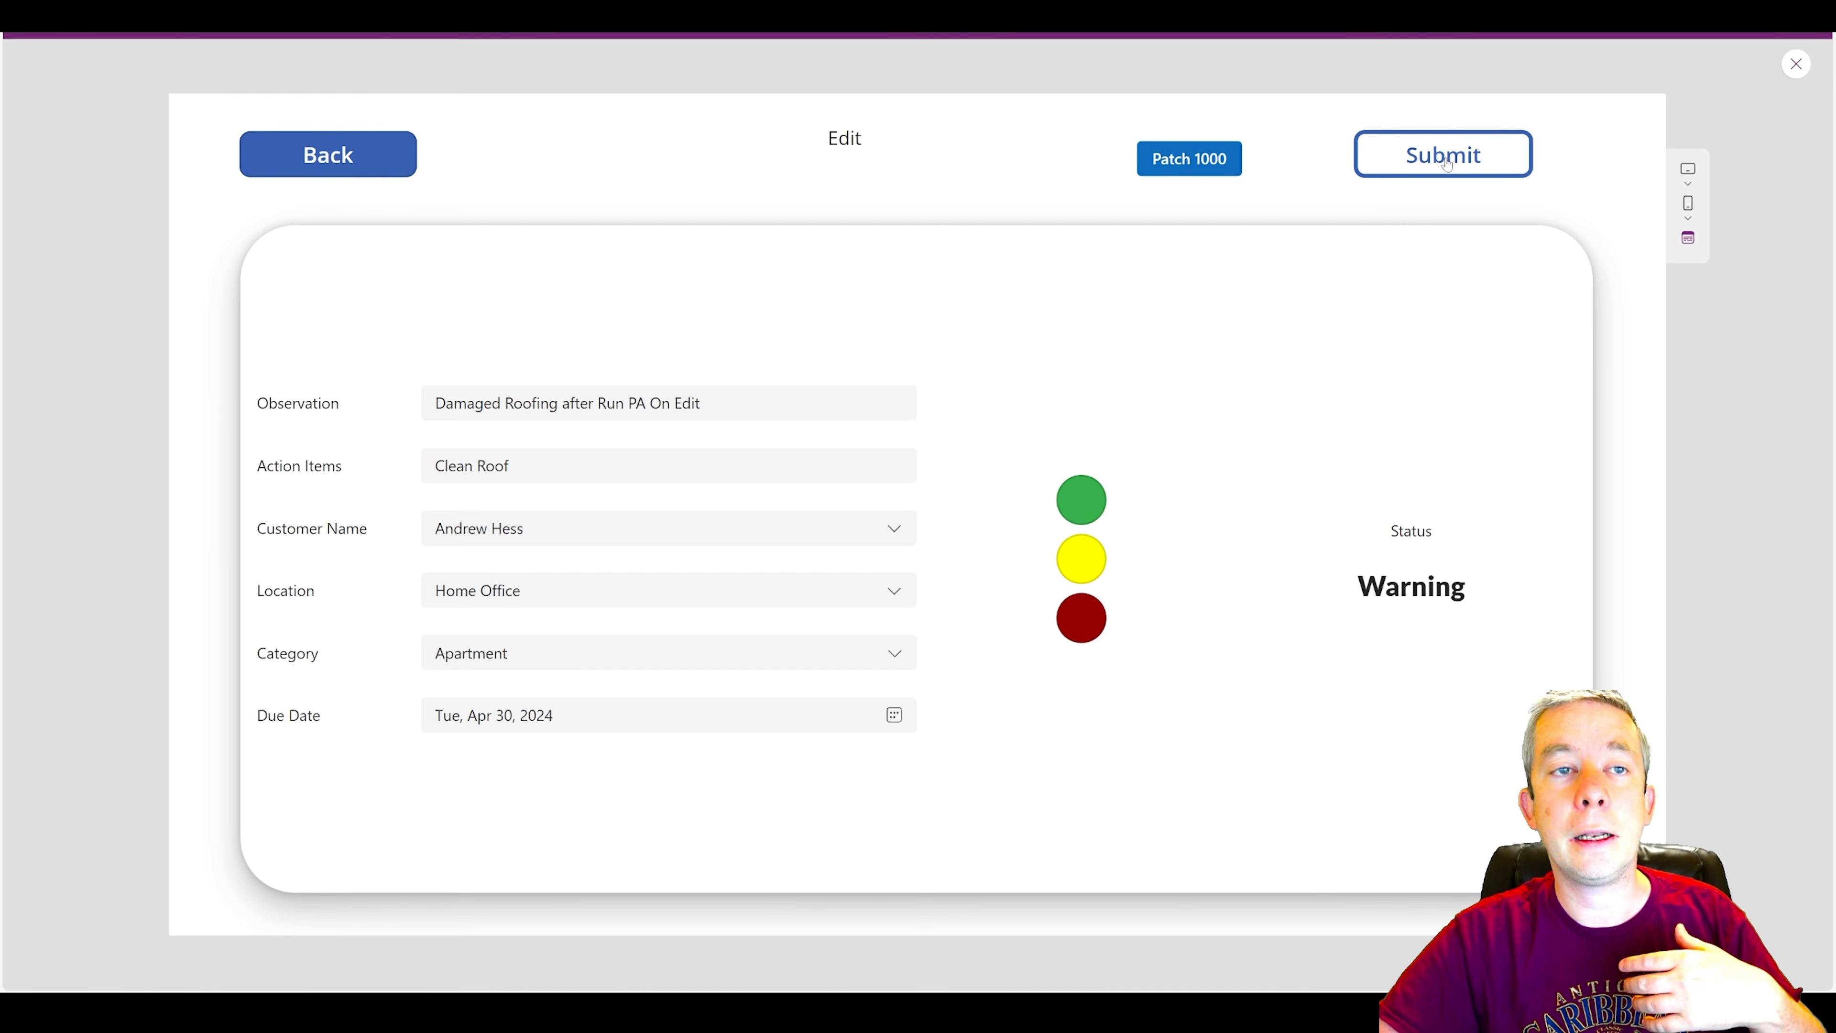
click(1406, 665)
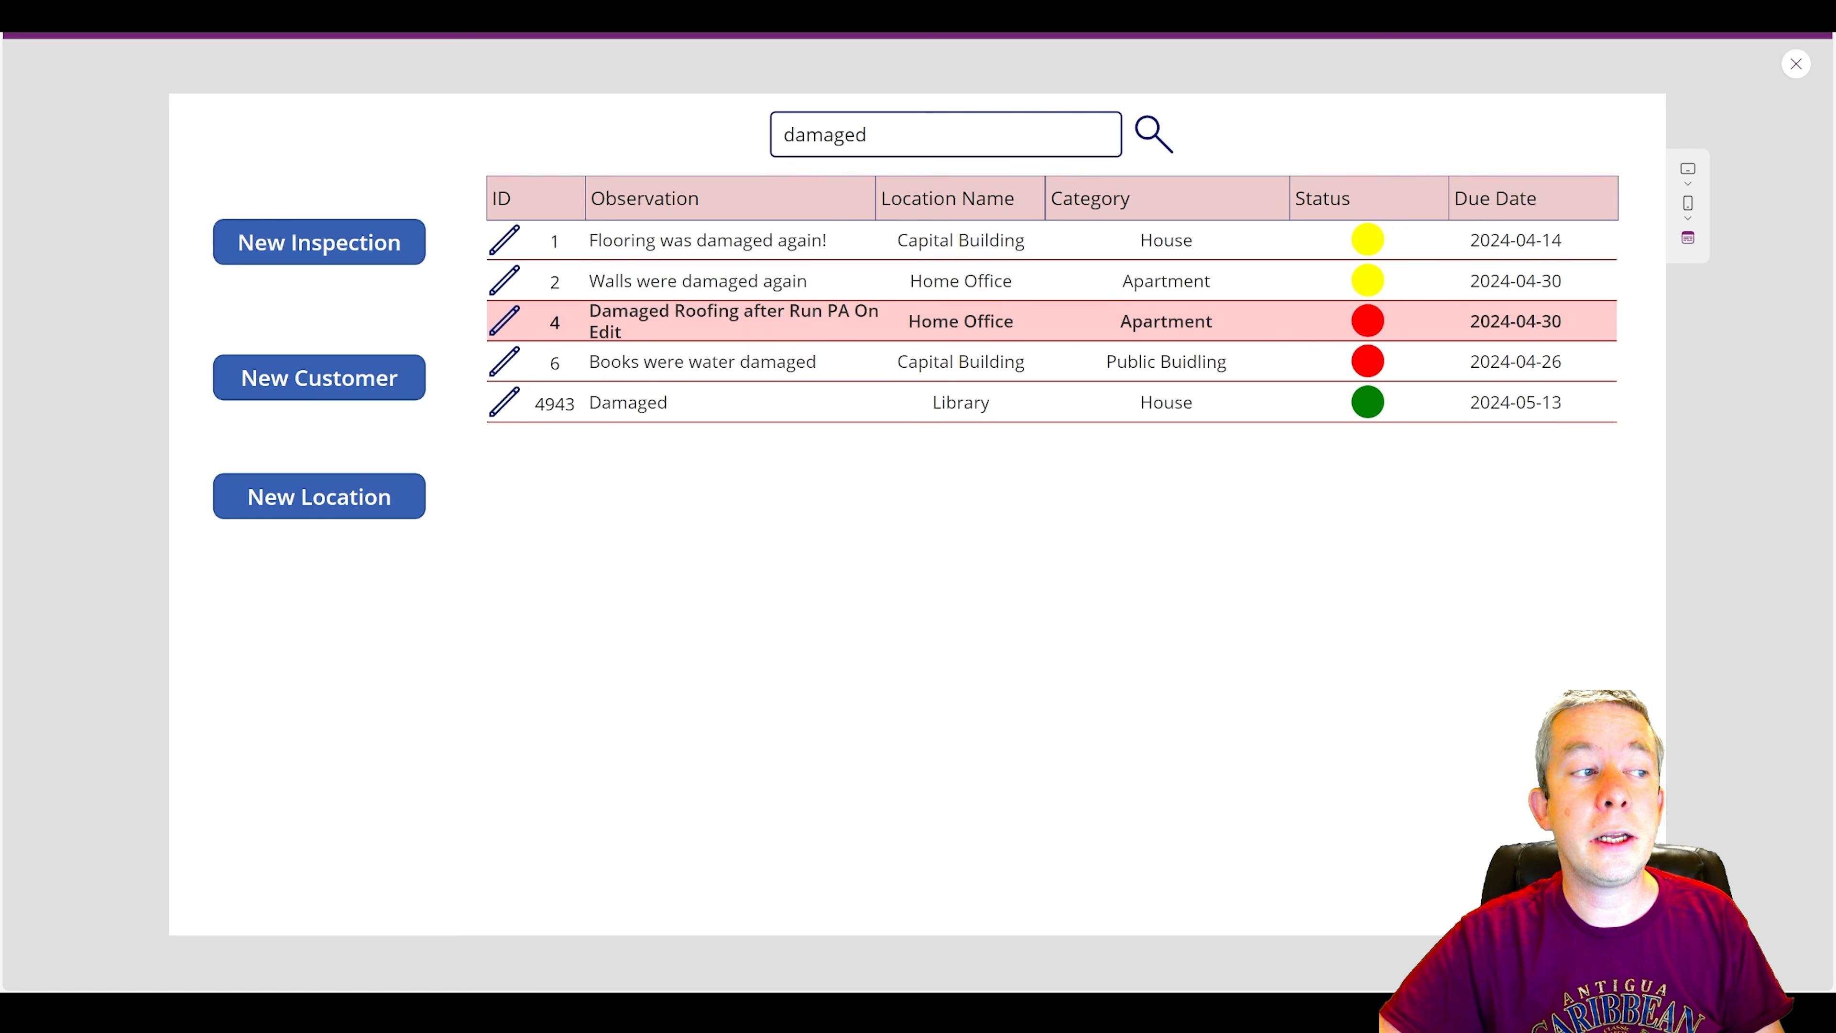
Check inspection 4's Observation and the last result's ID in the app, and the Inspections list's item count in its SharePoint list settings.
drag(590, 311, 625, 334)
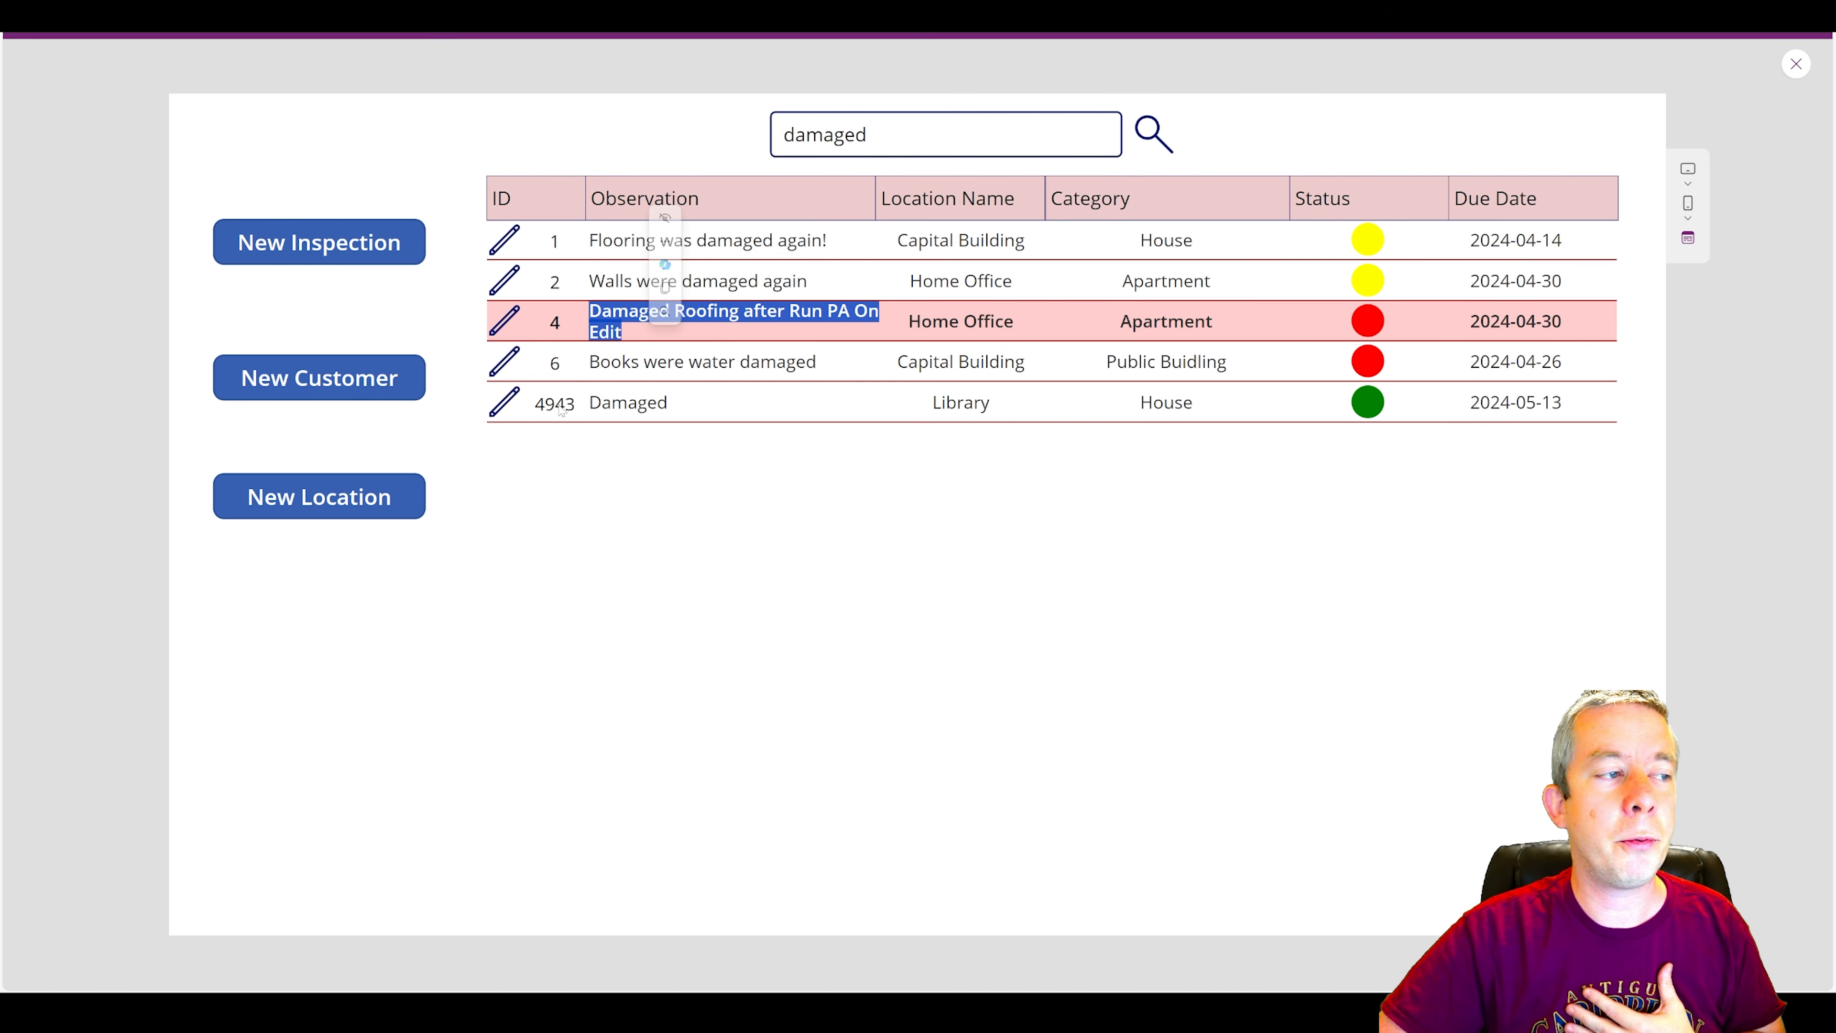
drag(536, 402, 576, 402)
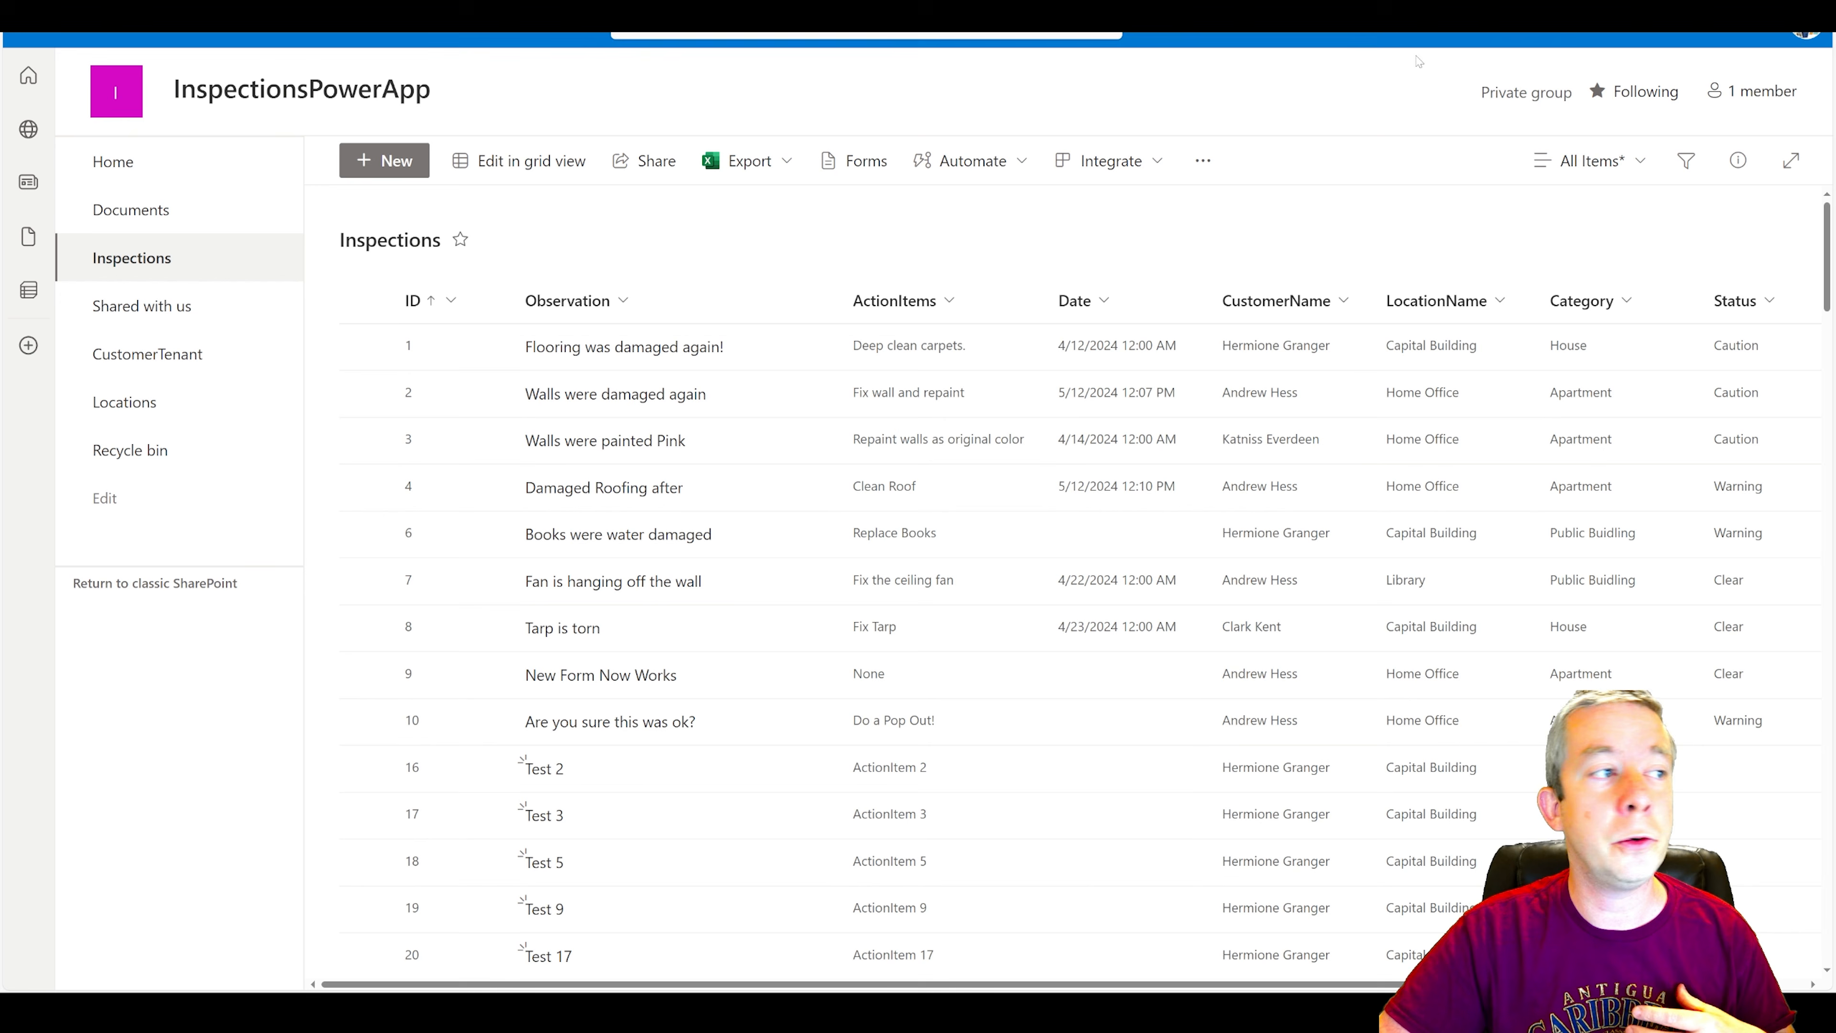
click(1706, 40)
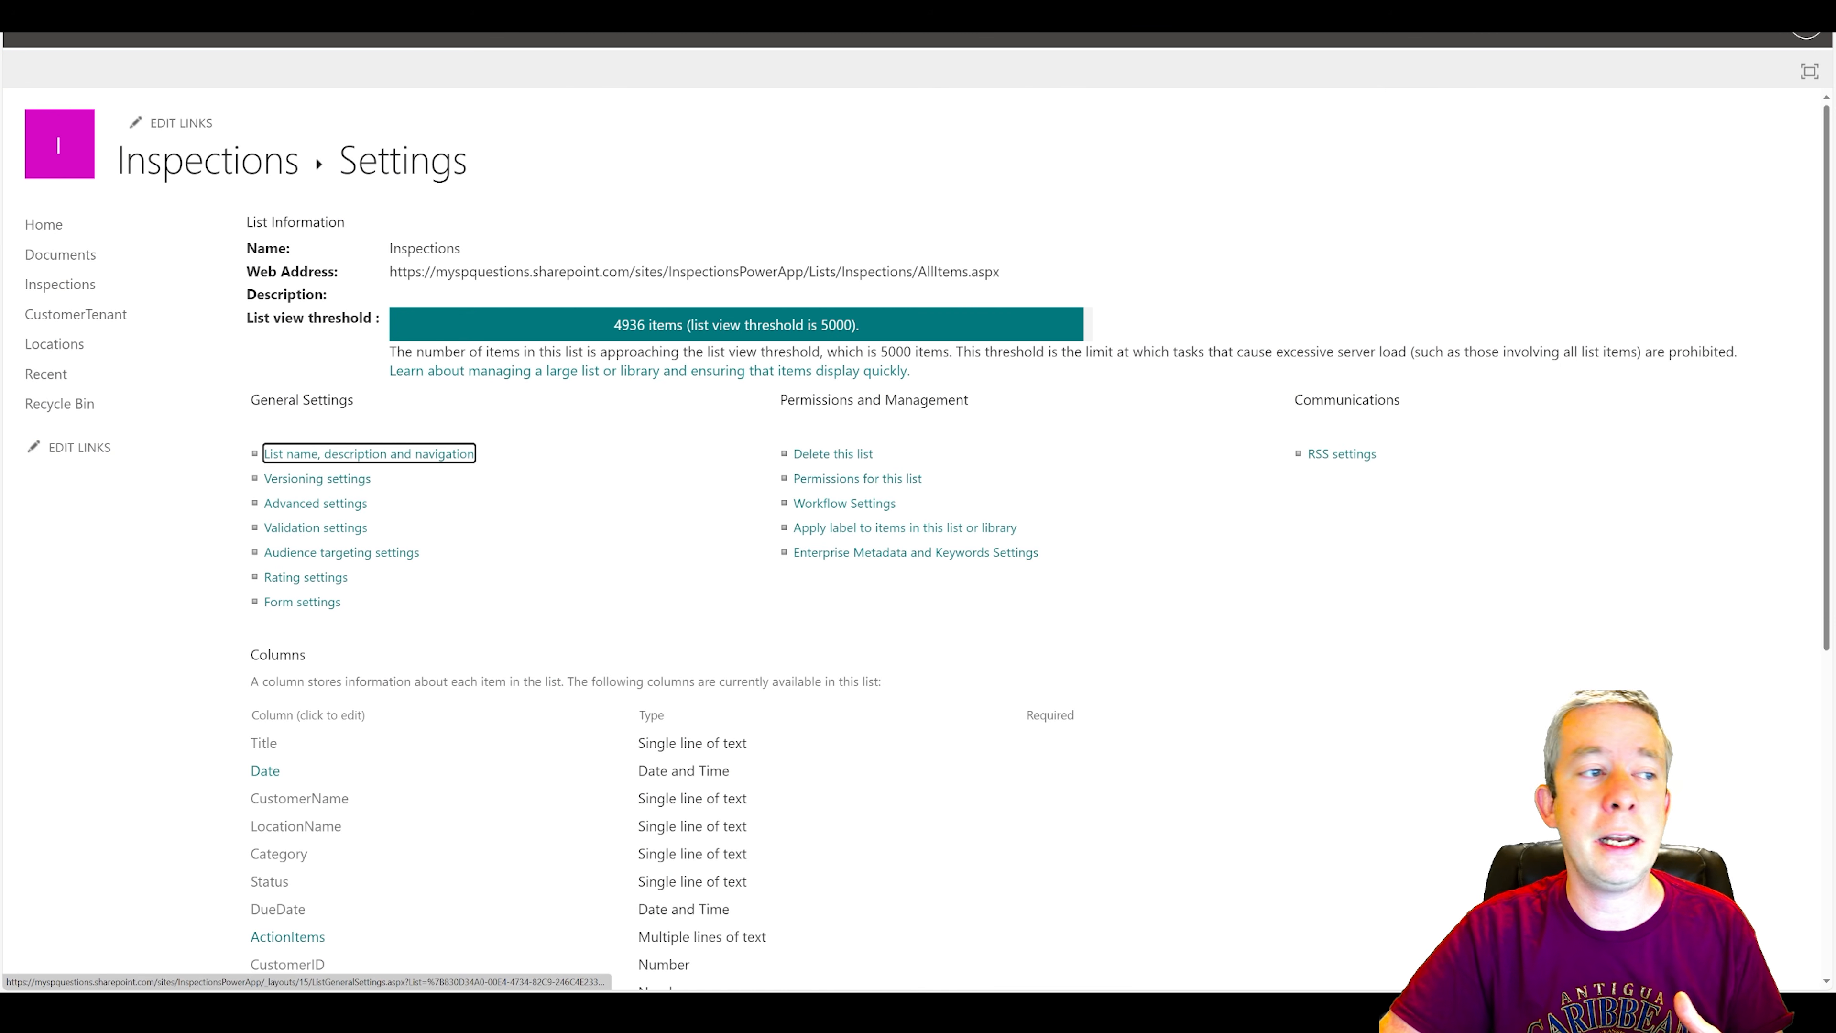
drag(614, 331, 903, 328)
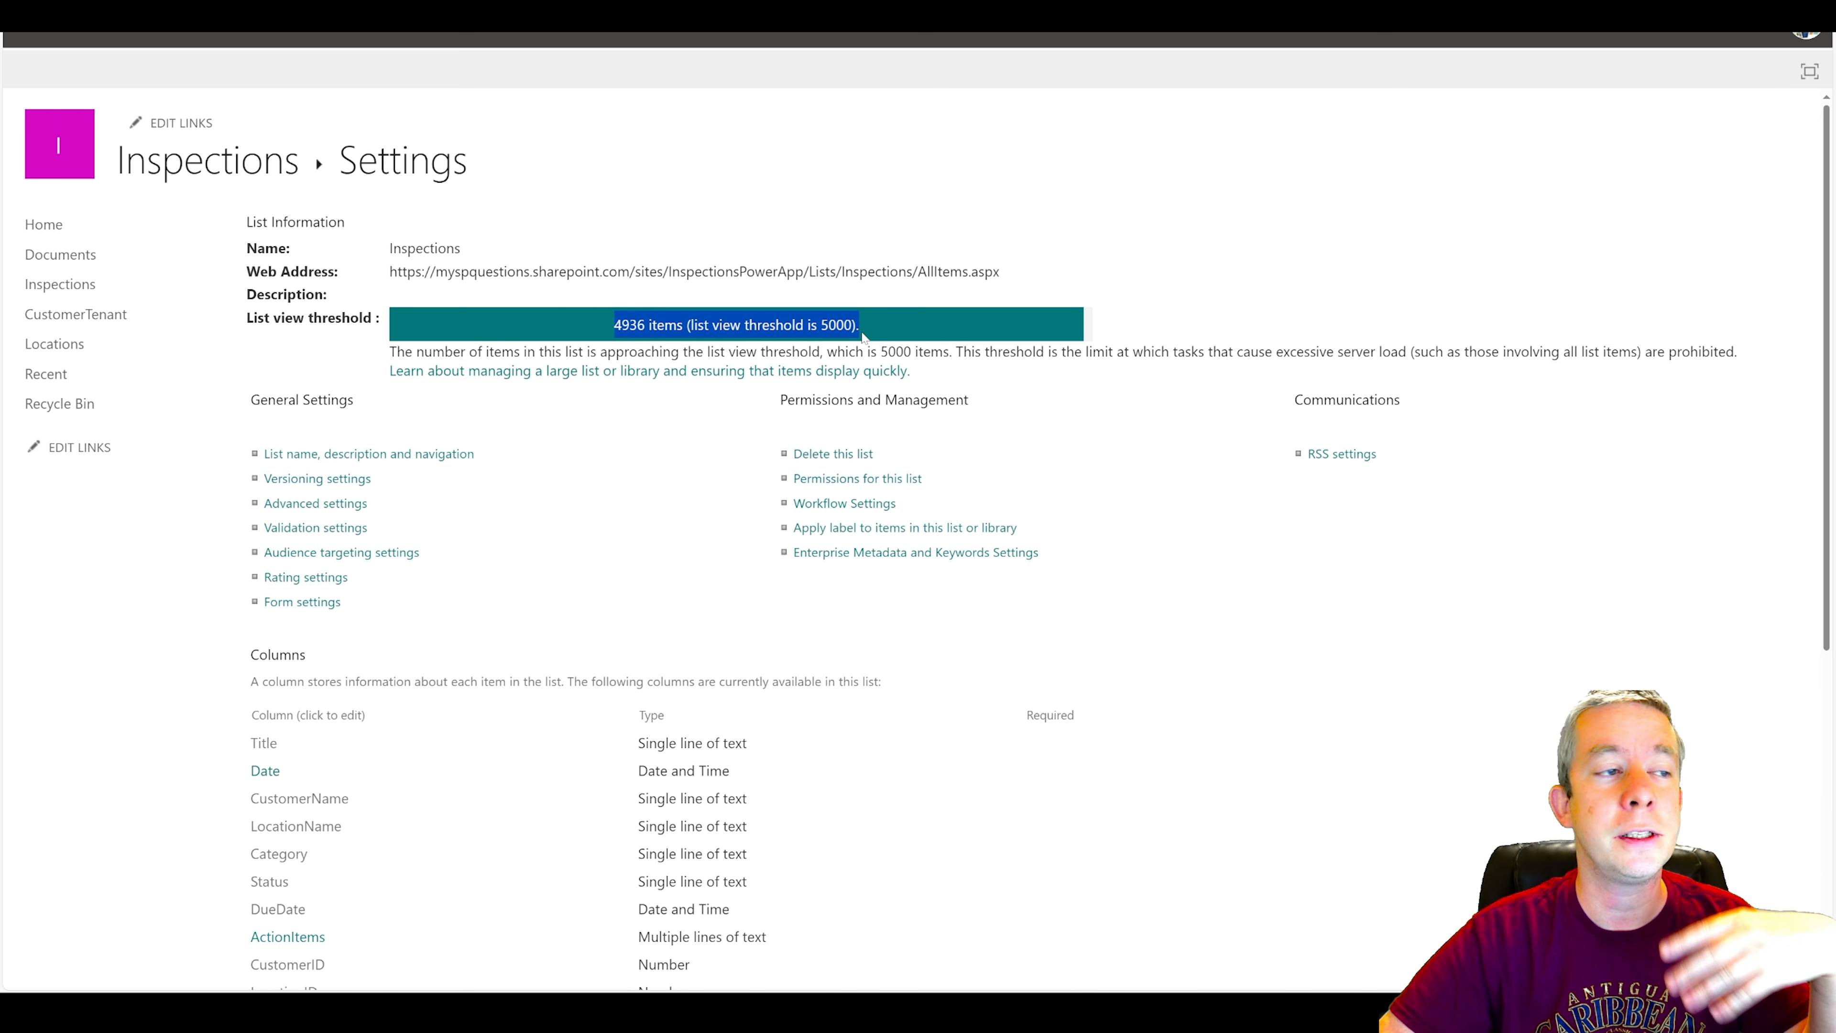
click(675, 352)
click(675, 353)
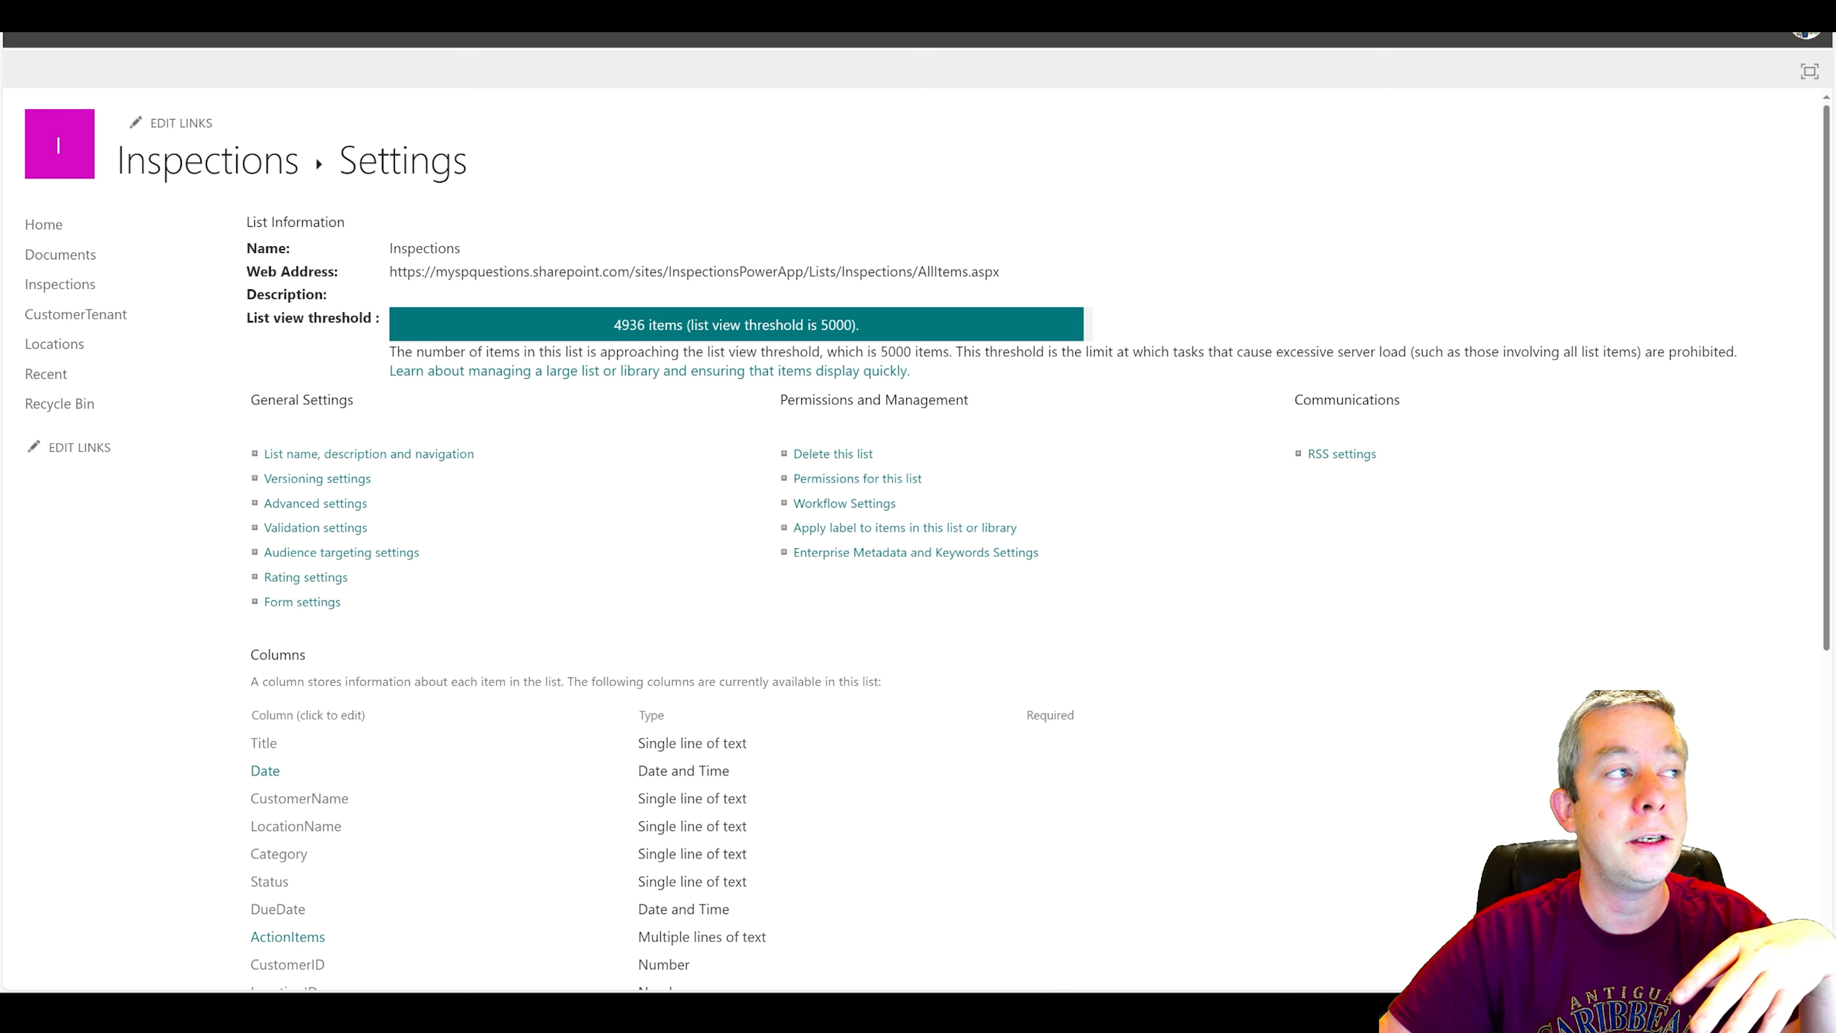
Switch to the Power Automate flow and open the Get items action to review its Filter Query and Top Count.
key(alt+Tab)
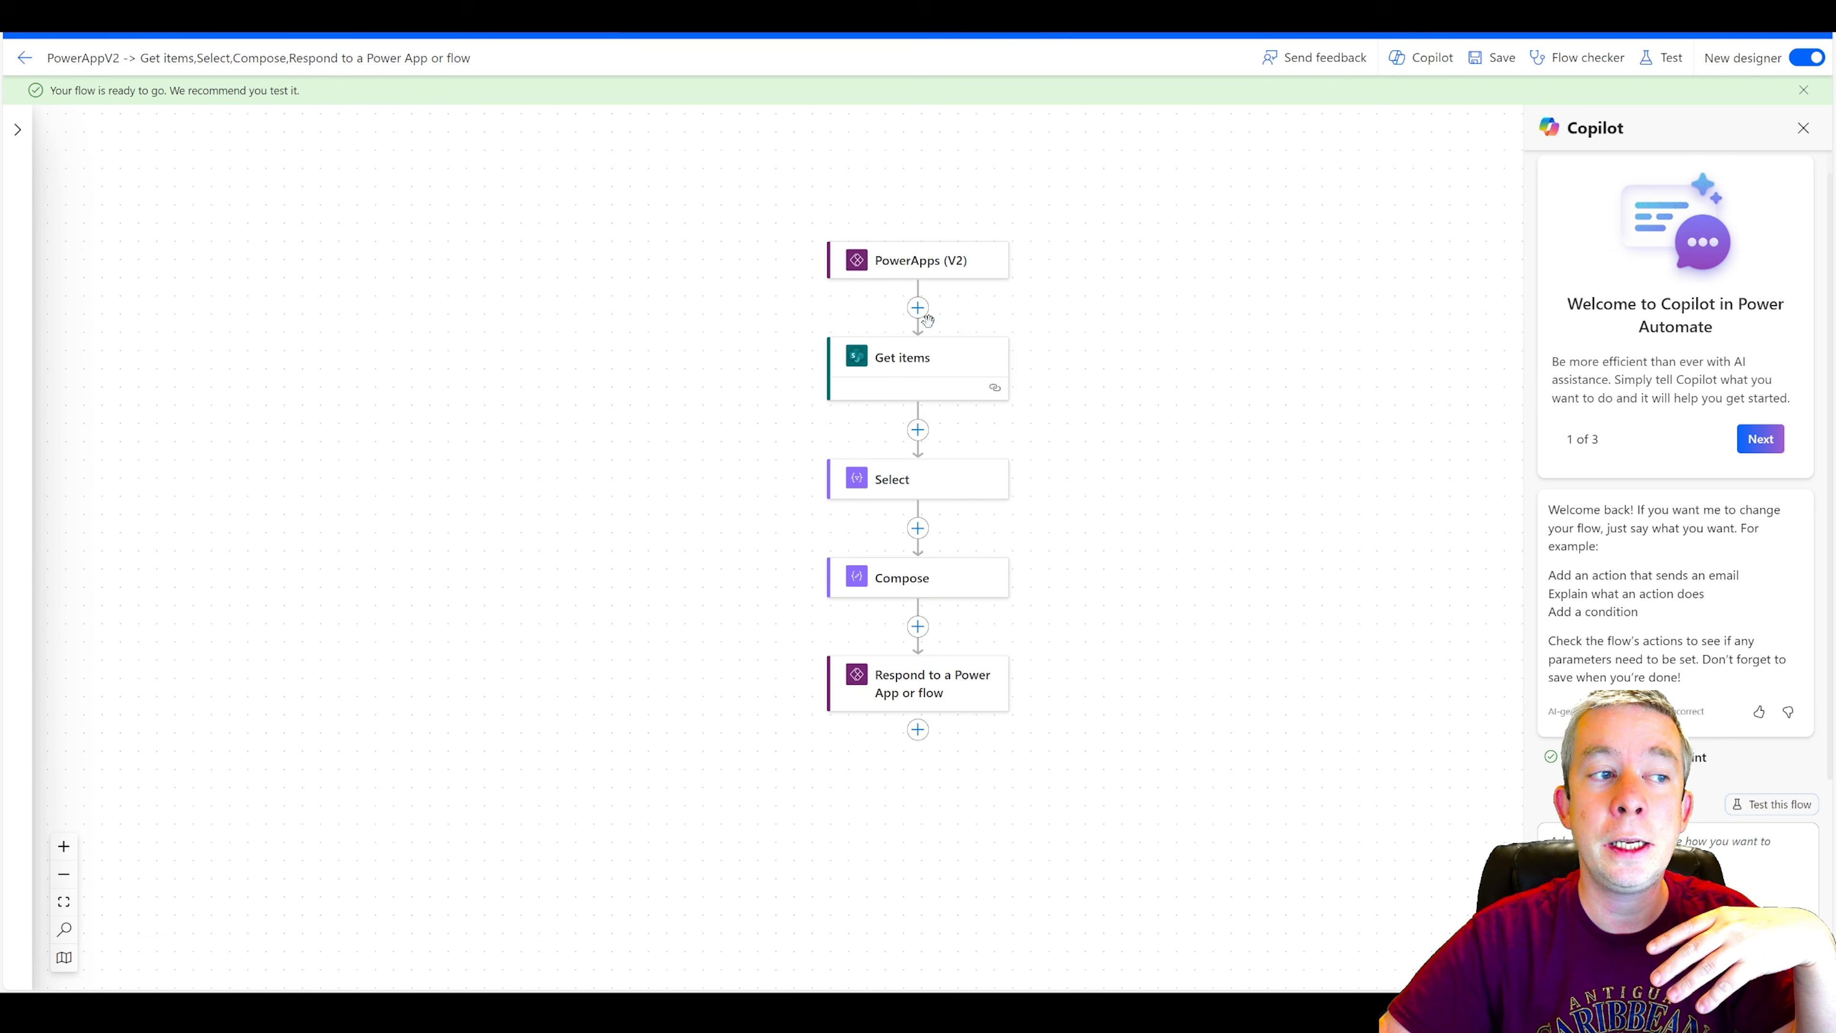
click(916, 375)
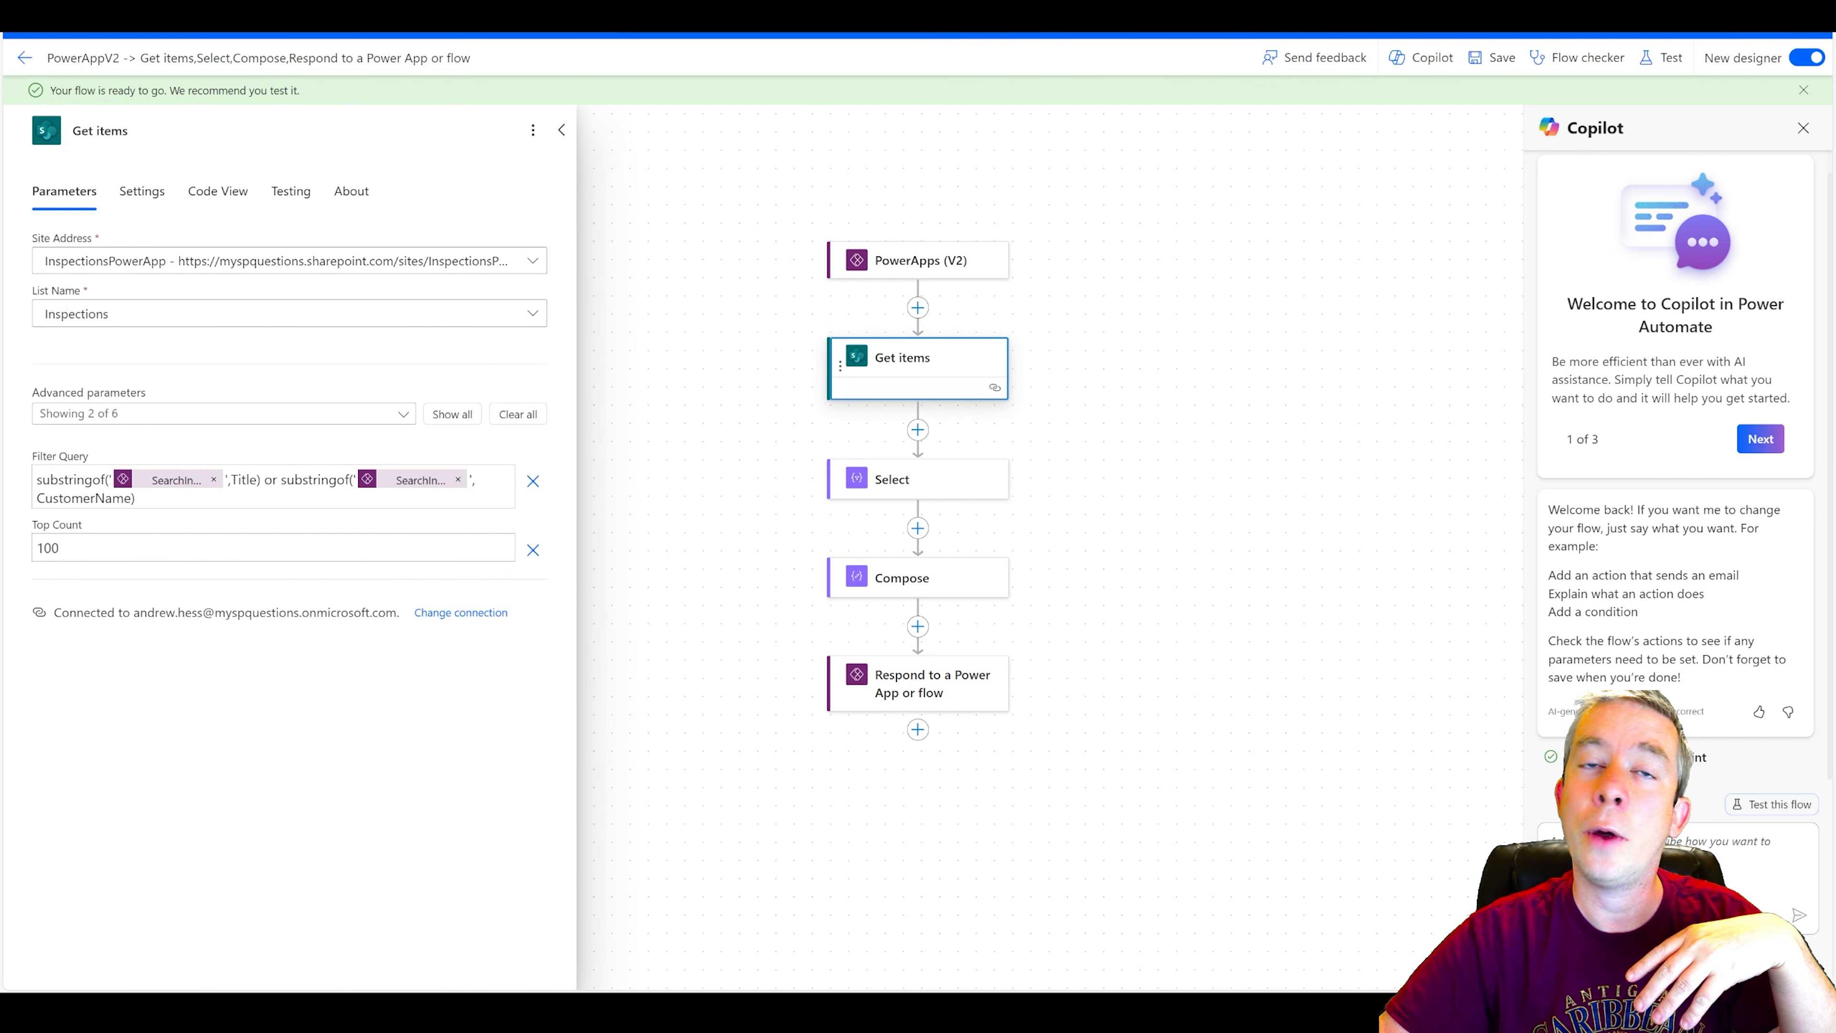